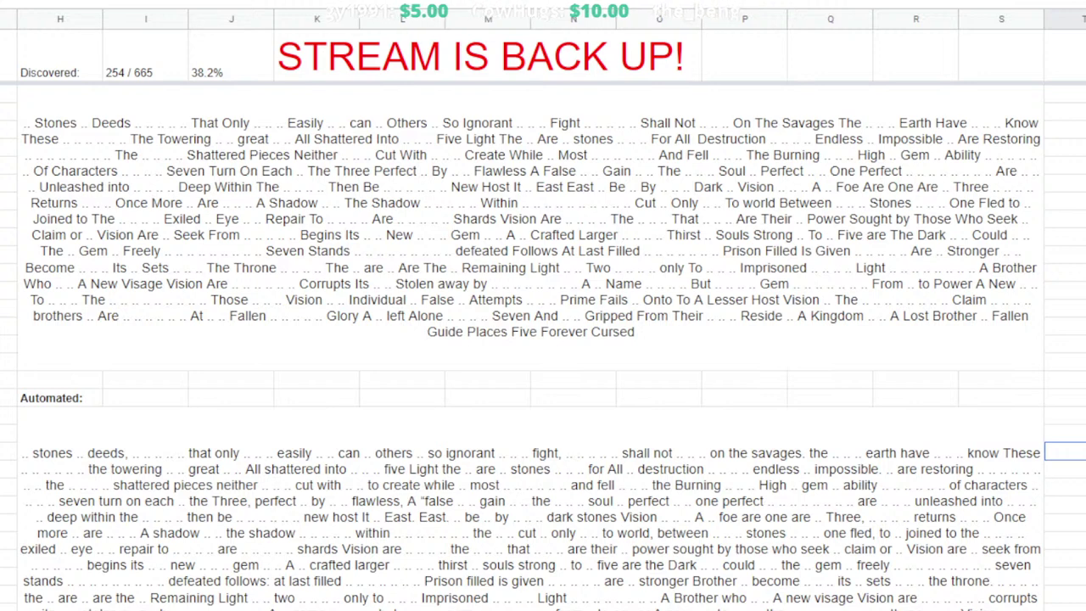
Examine the partially decoded text and compare it with the version under the "Automated:" heading
left_click(488, 56)
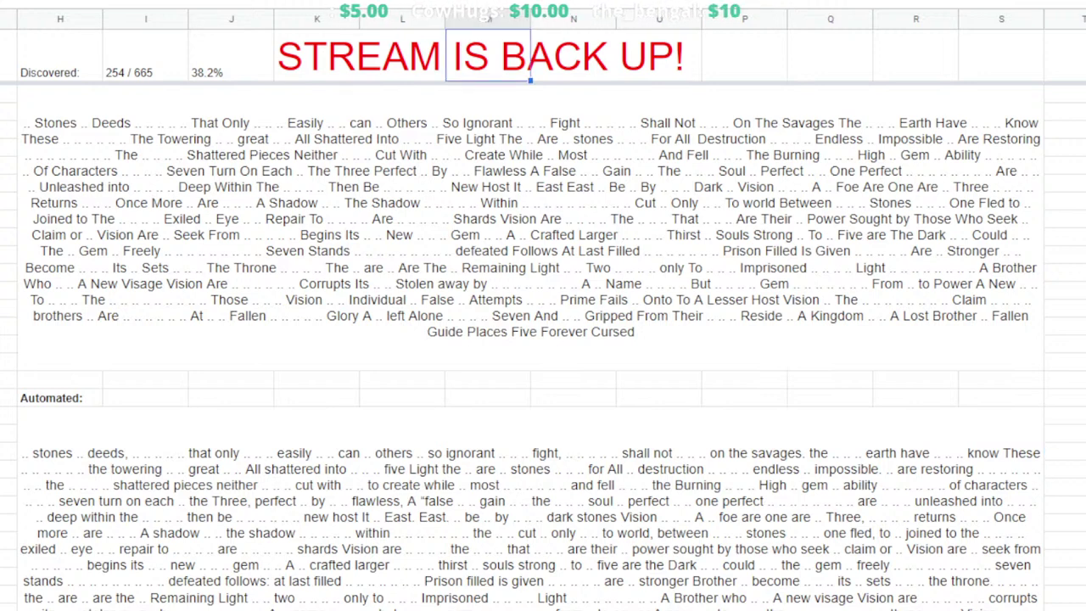
left_click(1065, 253)
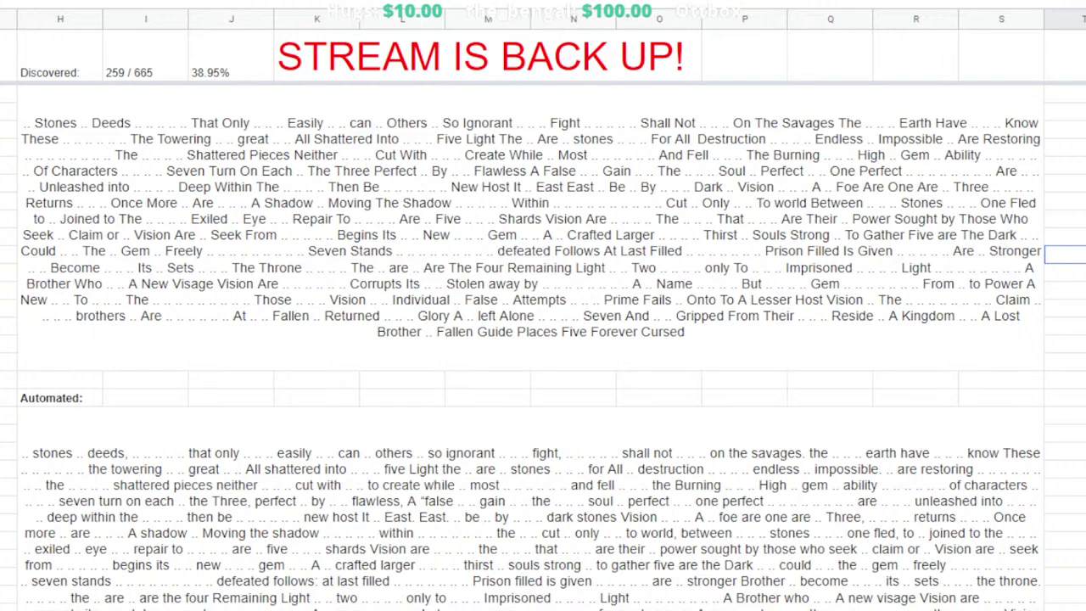
scroll(543, 340, "down", 10)
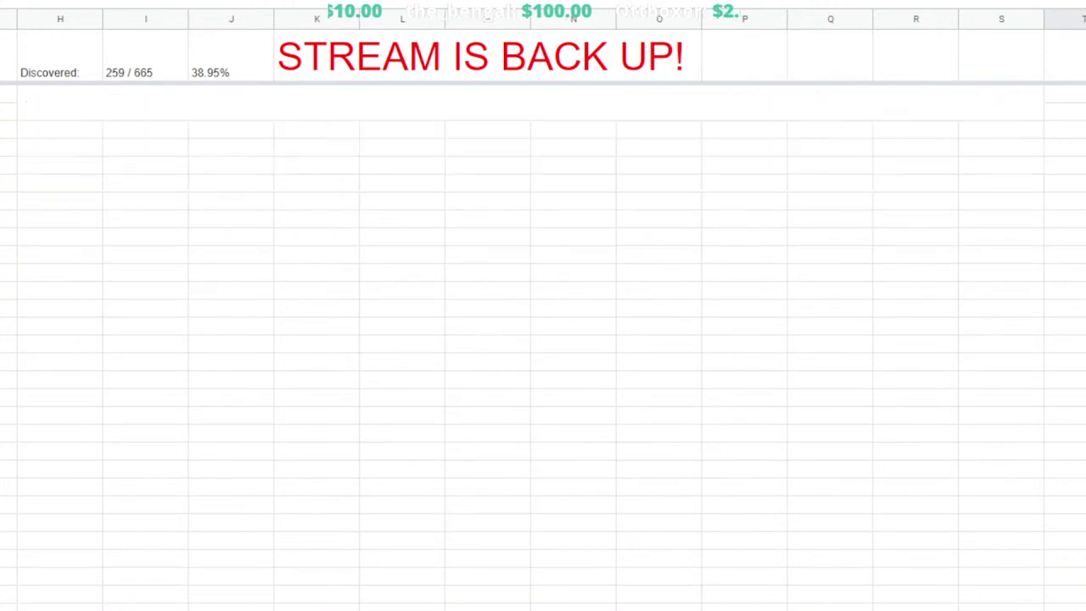
scroll(543, 340, "up", 10)
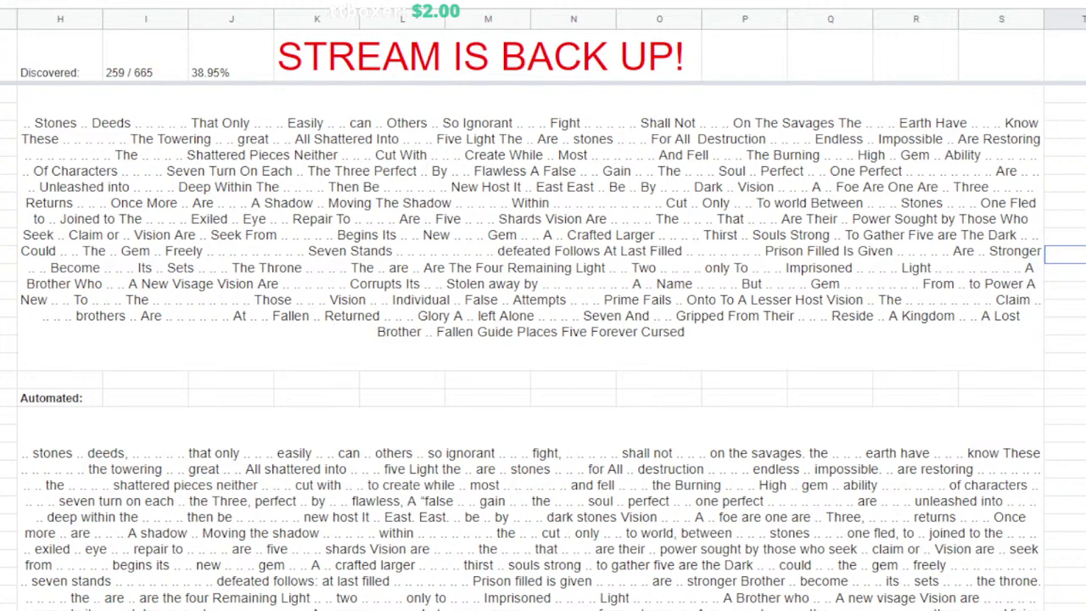
scroll(543, 340, "down", 1)
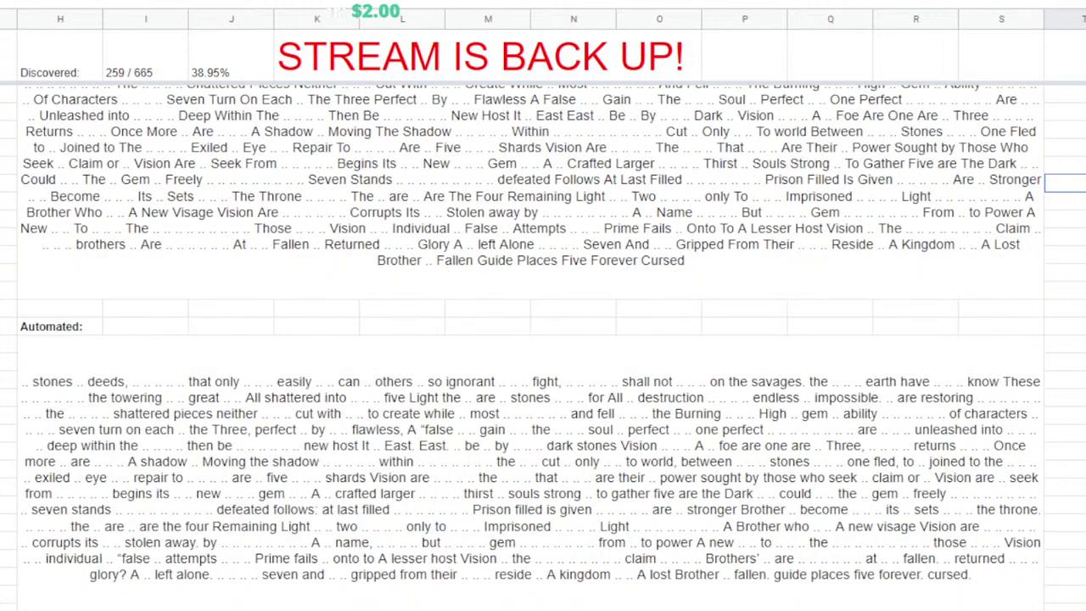
scroll(544, 340, "down", 1)
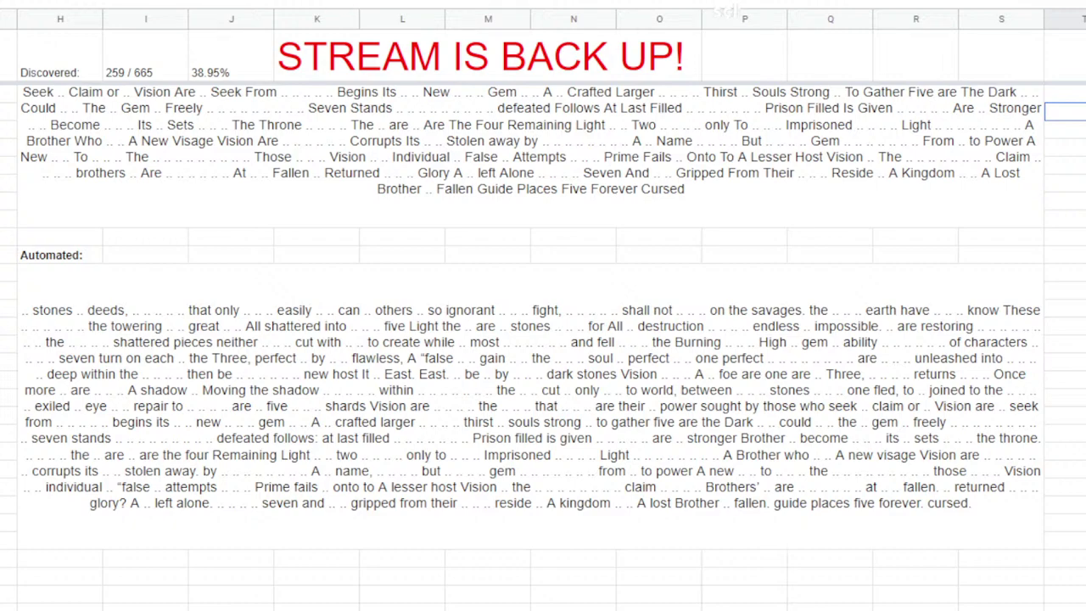
scroll(543, 339, "down", 1)
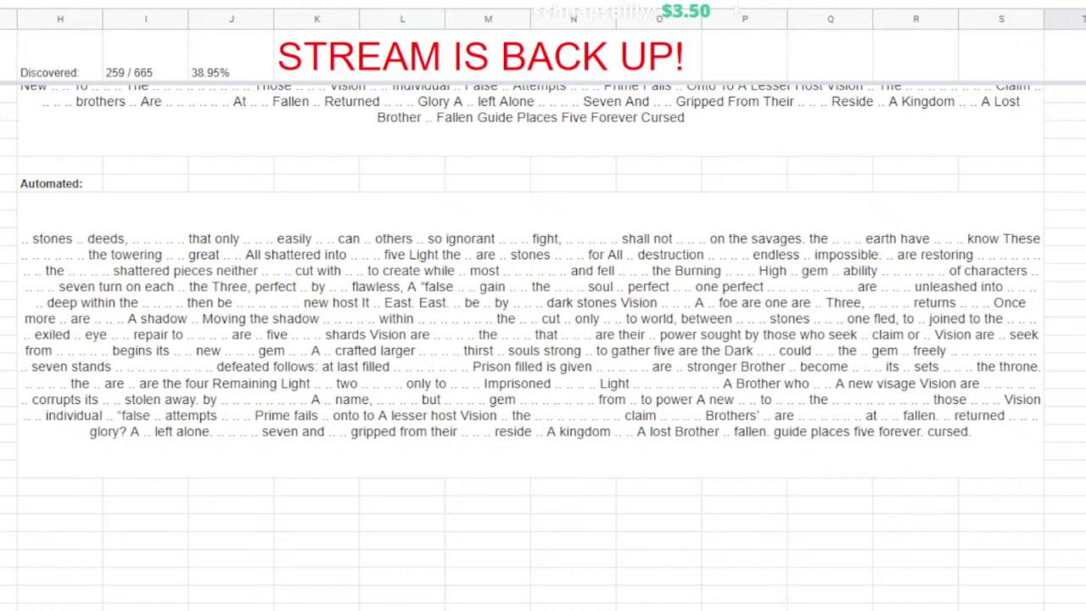
scroll(543, 340, "down", 1)
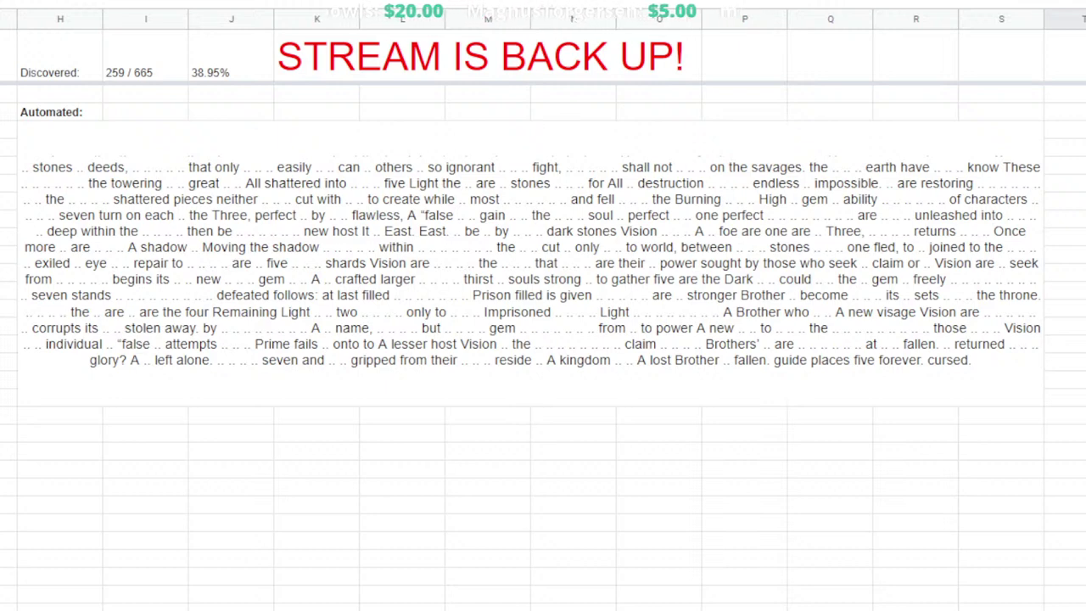
scroll(543, 297, "up", 5)
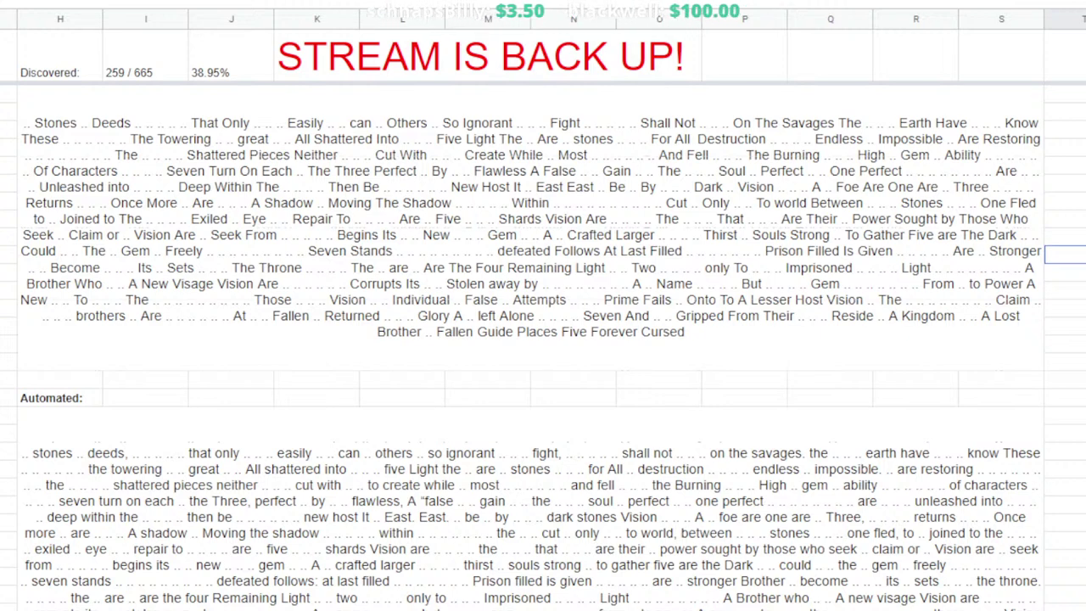
scroll(543, 322, "down", 1)
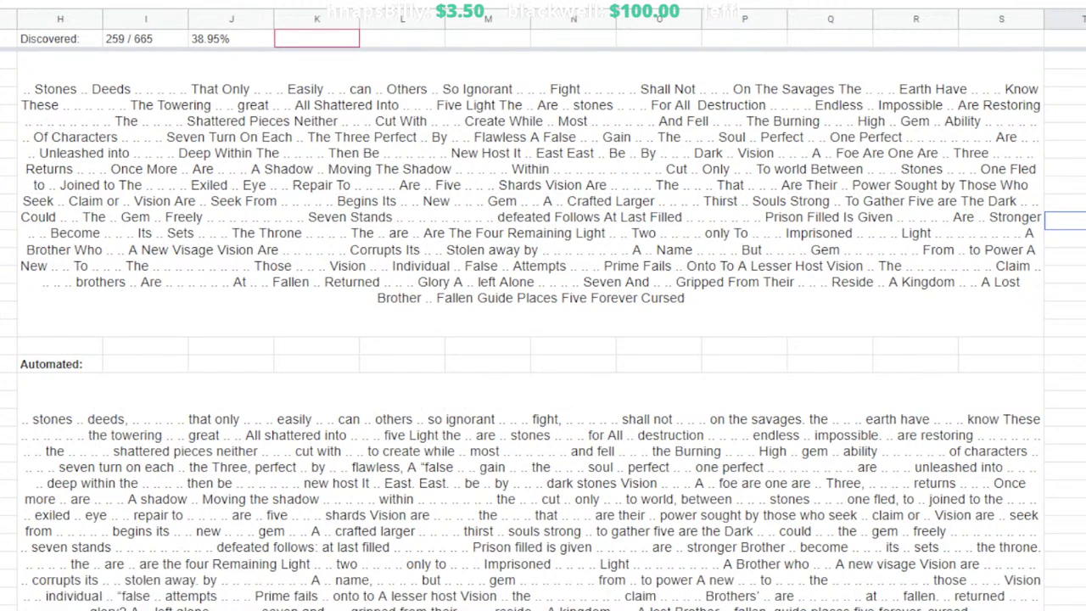
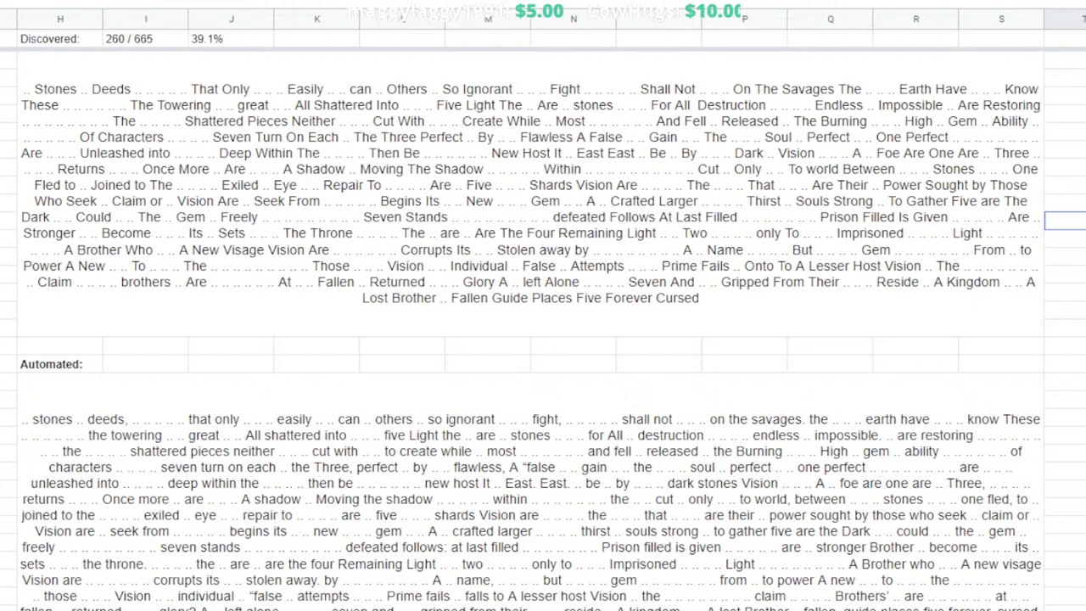
Look through the rows beneath both text blocks for contributor notes, down to the last row of the sheet
scroll(543, 340, "down", 10)
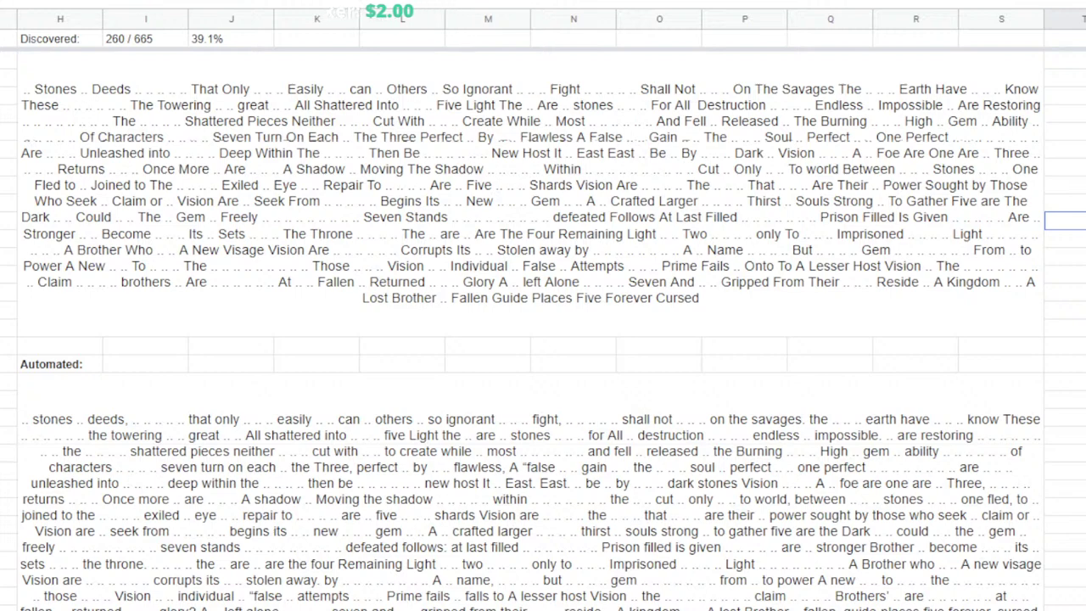
scroll(543, 340, "down", 10)
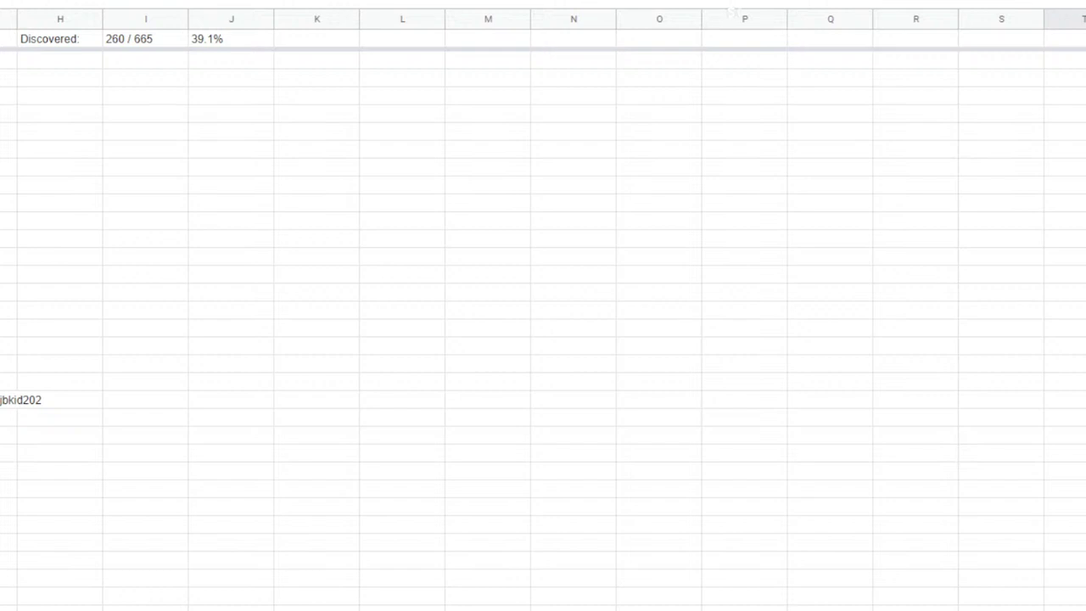
scroll(543, 339, "down", 5)
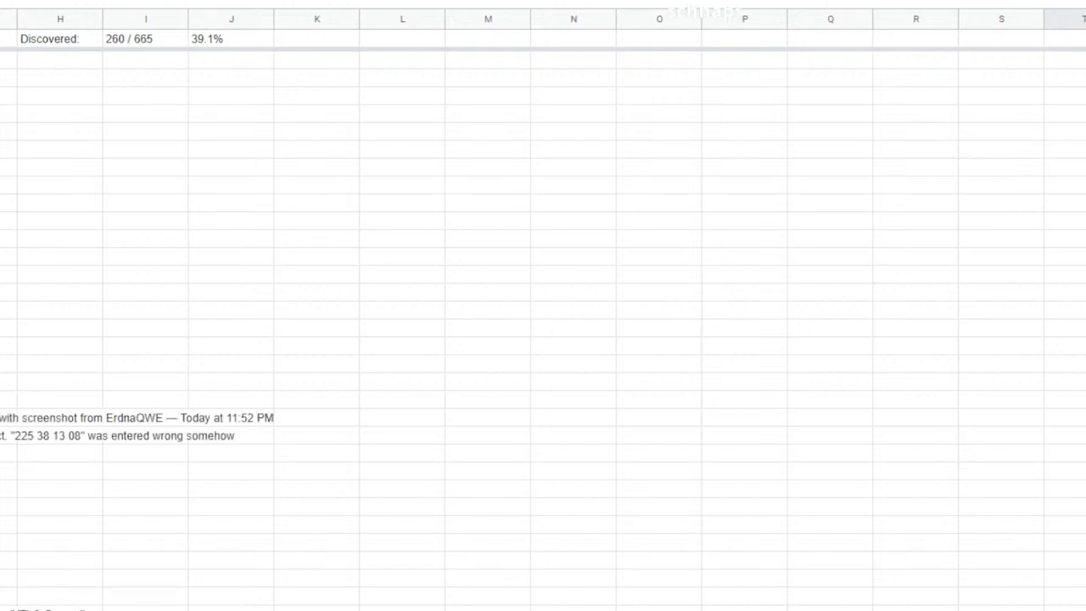
scroll(543, 339, "down", 3)
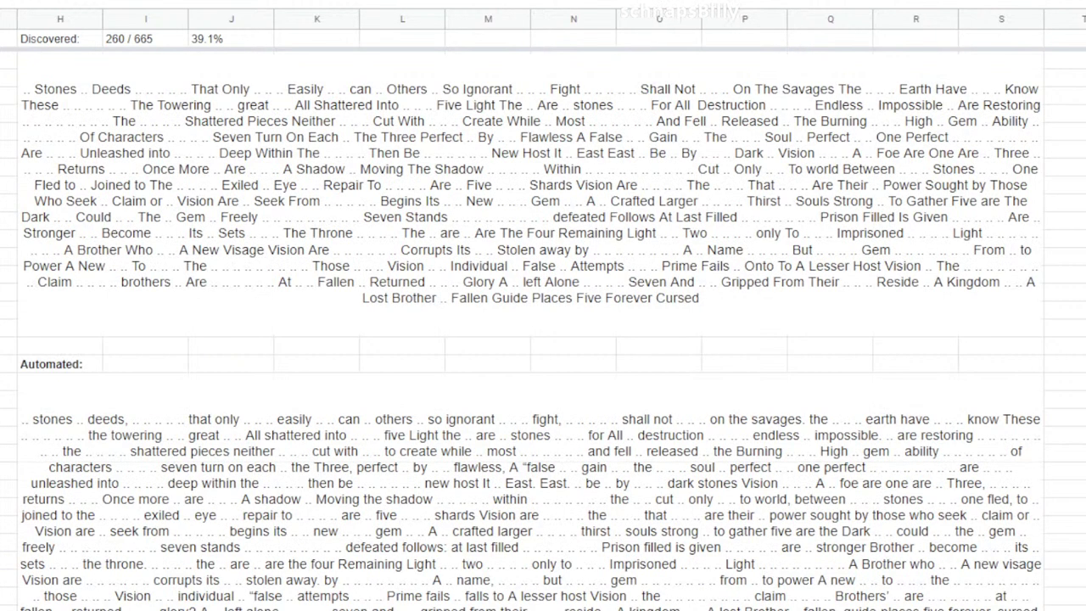
scroll(543, 339, "down", 10)
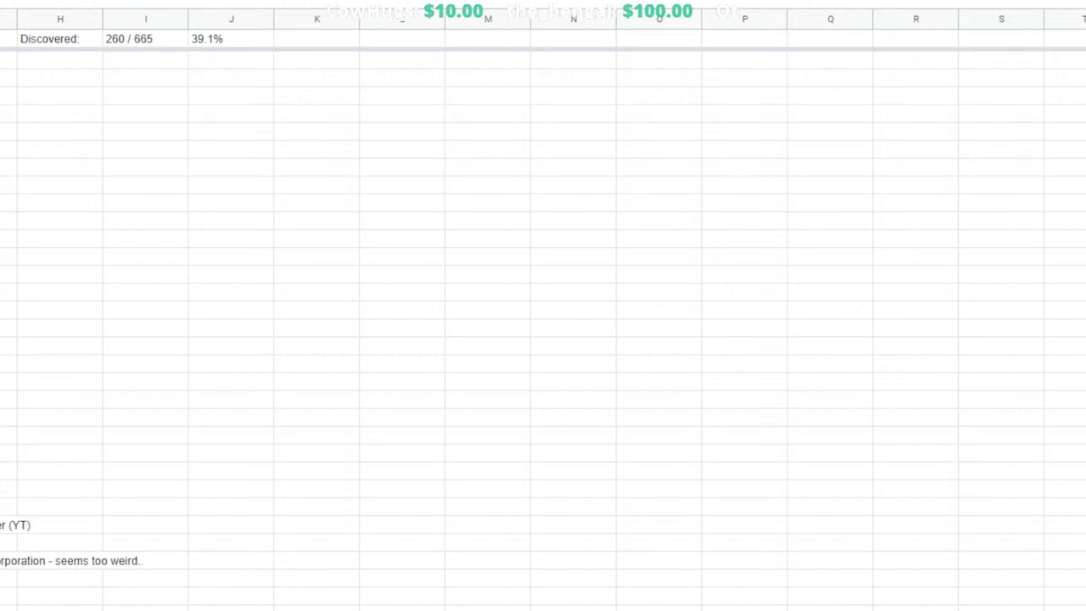
scroll(543, 322, "down", 15)
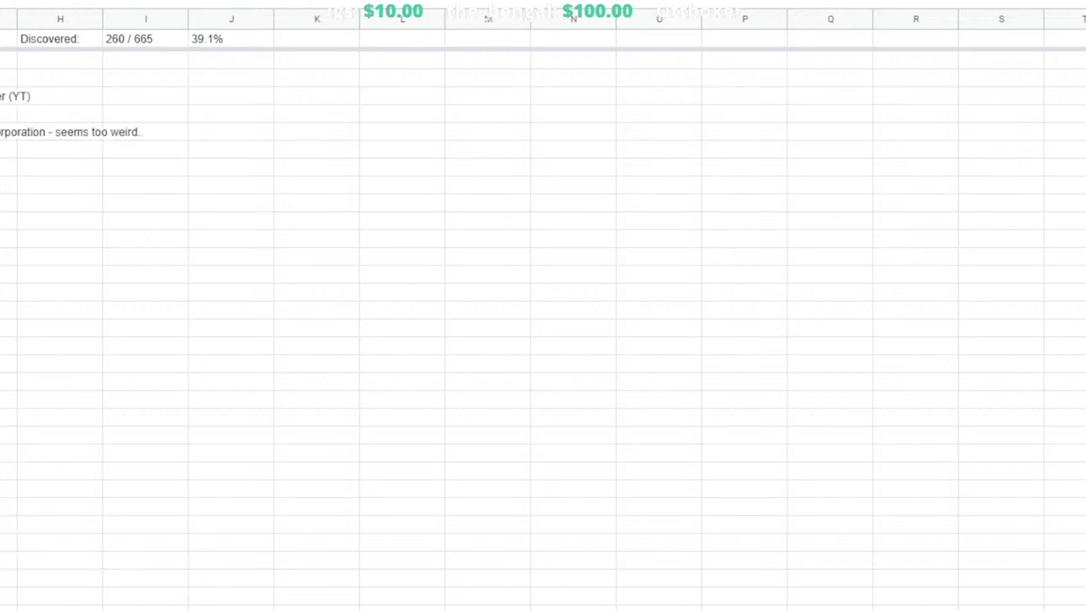
scroll(543, 322, "down", 5)
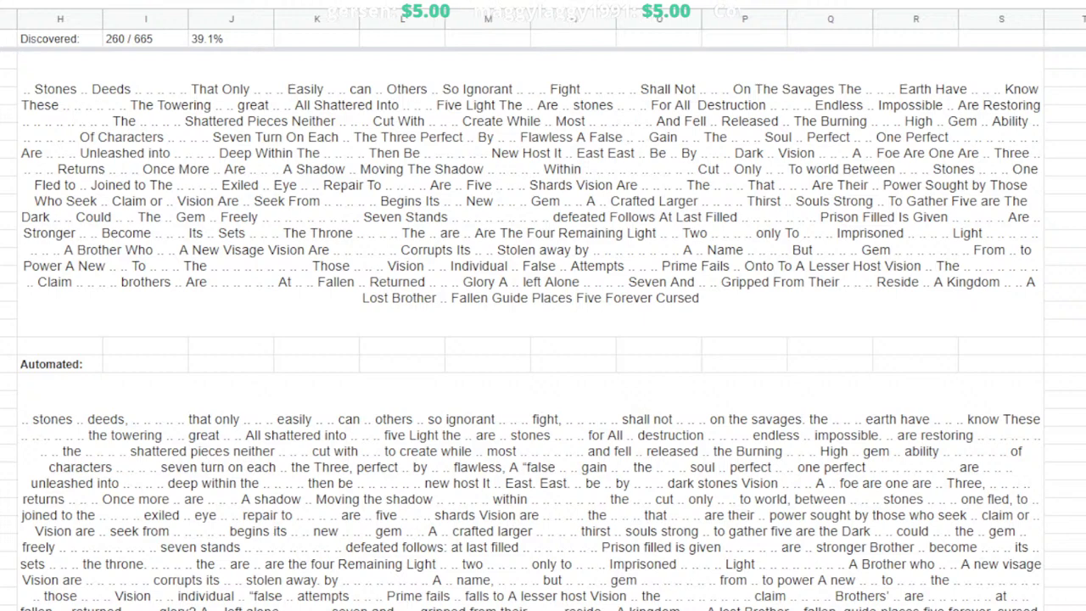
scroll(543, 339, "down", 10)
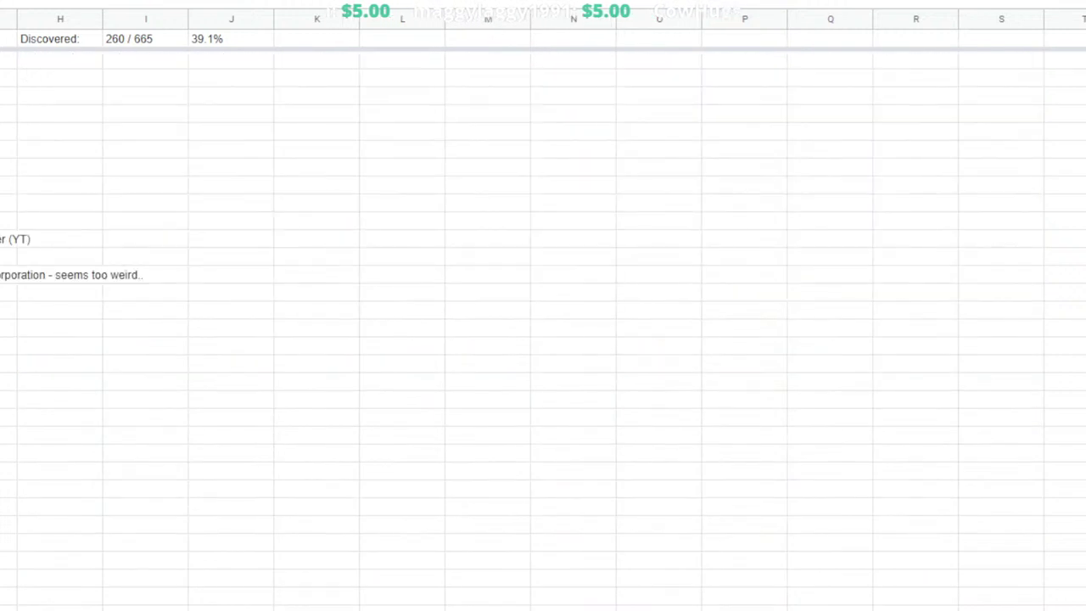
scroll(543, 340, "down", 10)
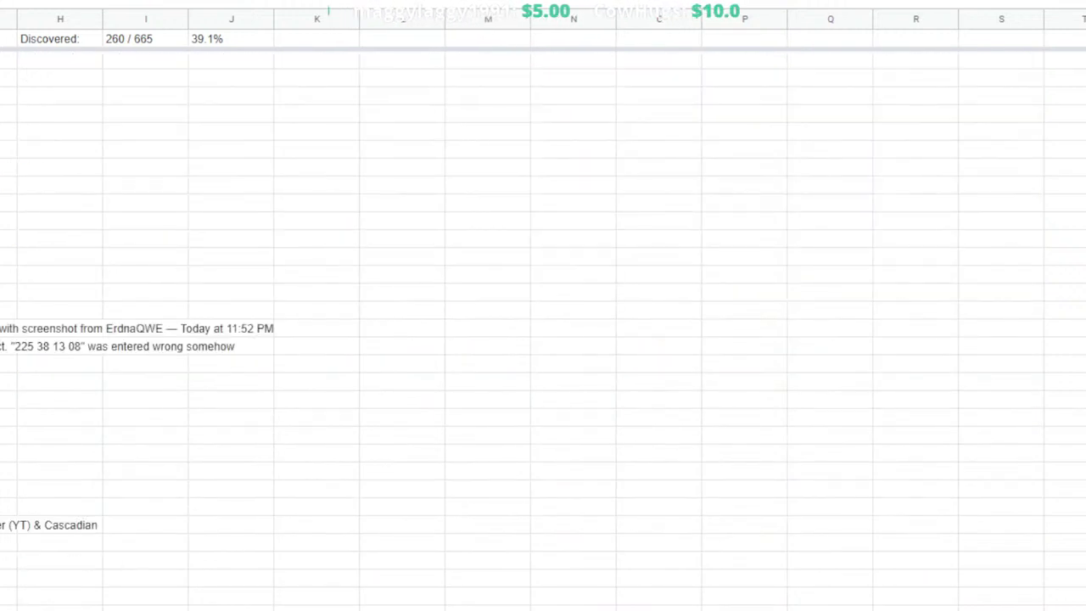
scroll(543, 339, "up", 3)
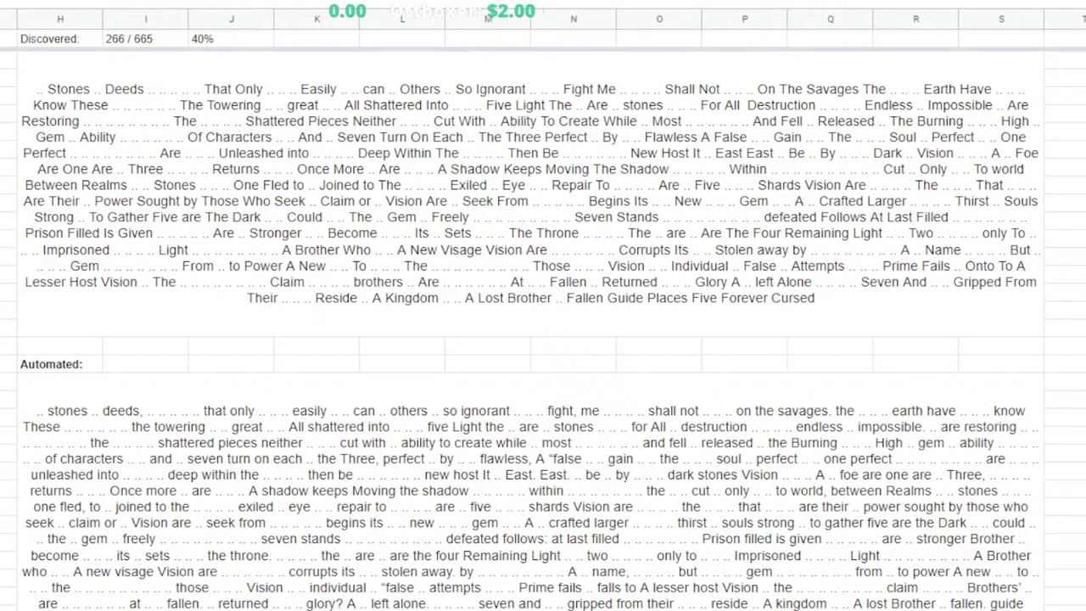
scroll(543, 340, "down", 15)
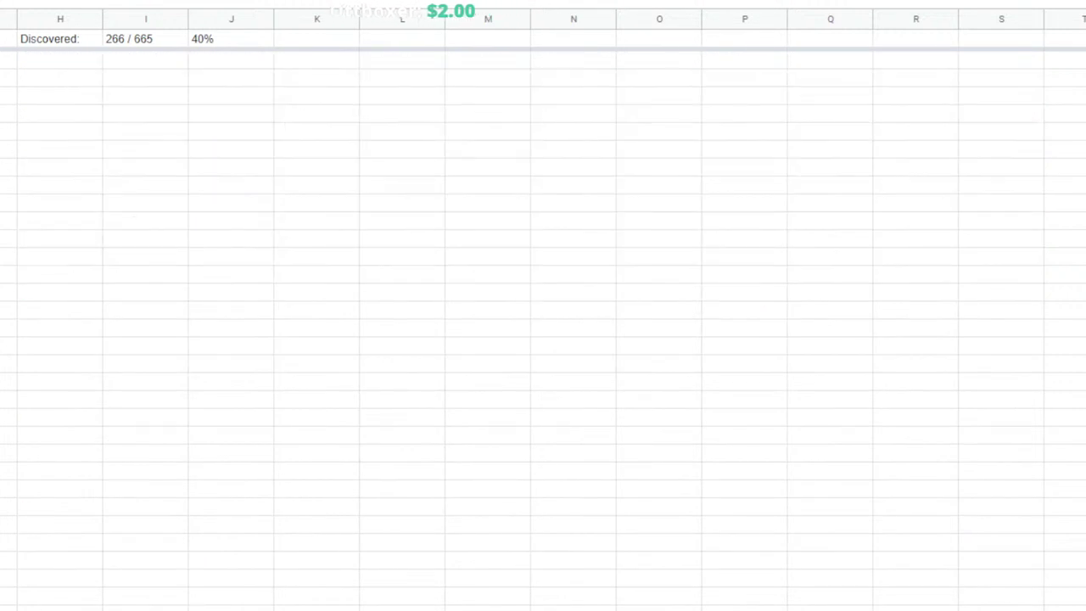
scroll(543, 339, "down", 10)
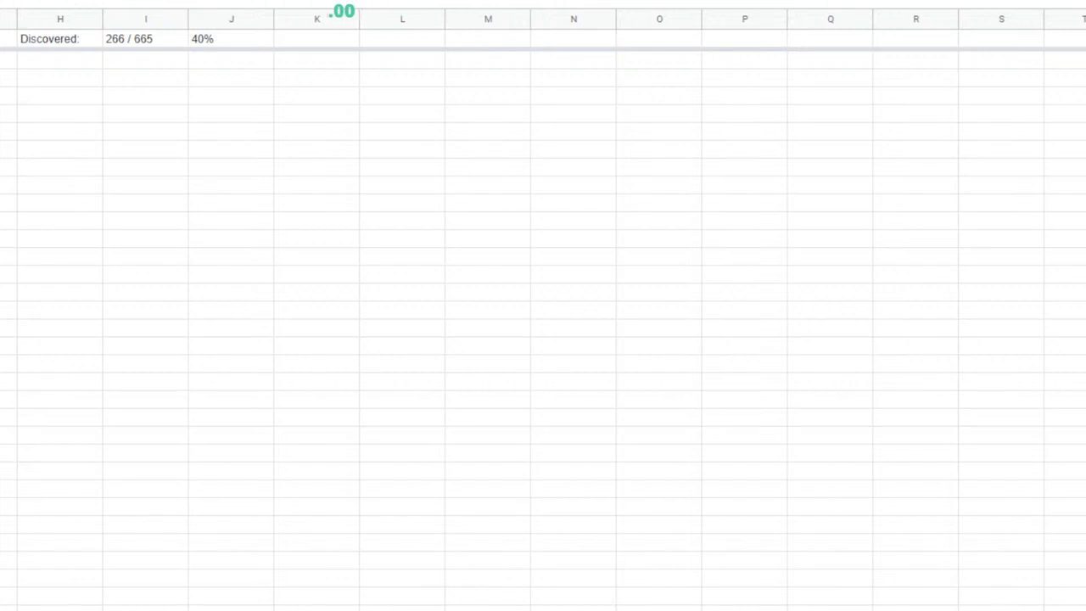
scroll(543, 340, "down", 3)
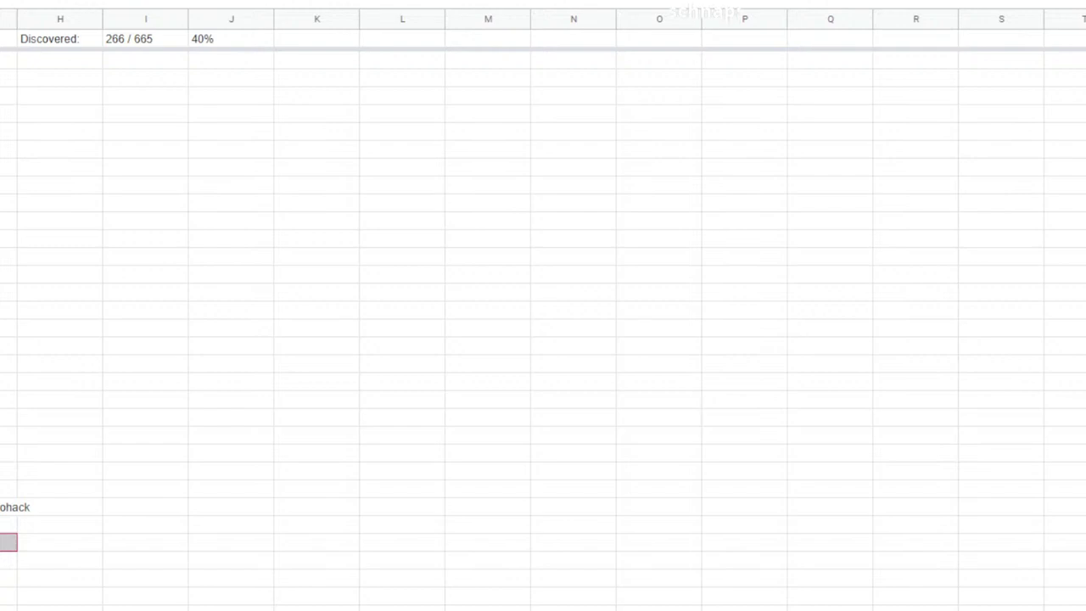
scroll(544, 339, "down", 5)
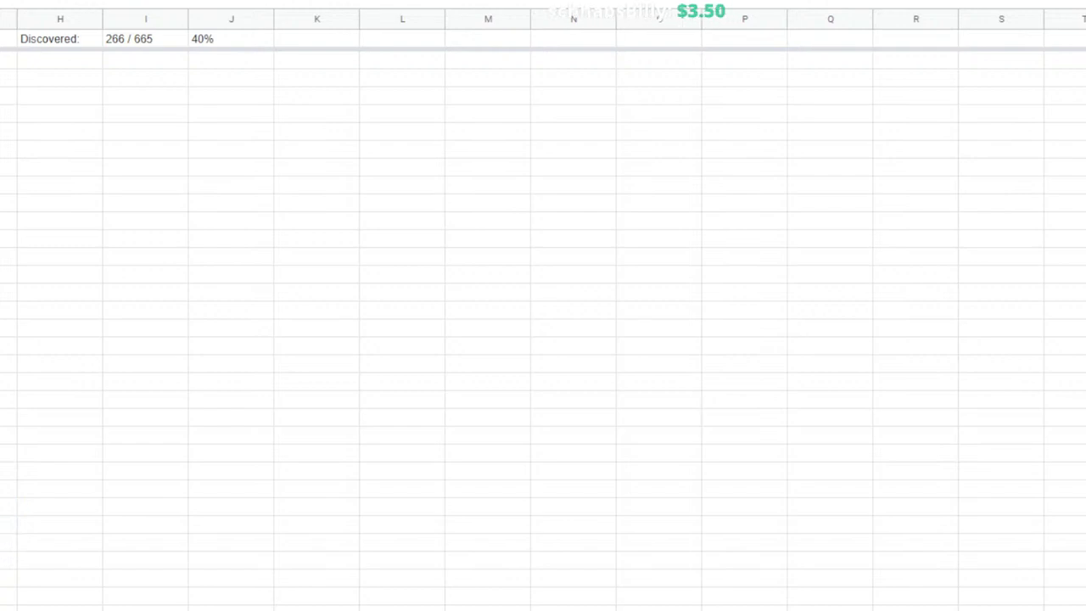
scroll(543, 339, "up", 5)
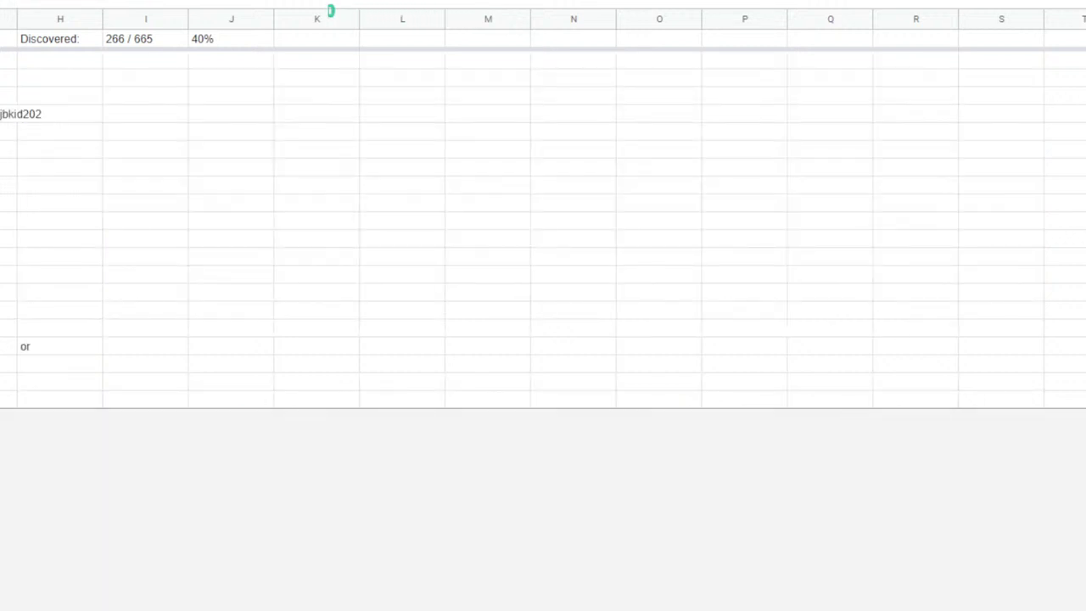
left_click(488, 399)
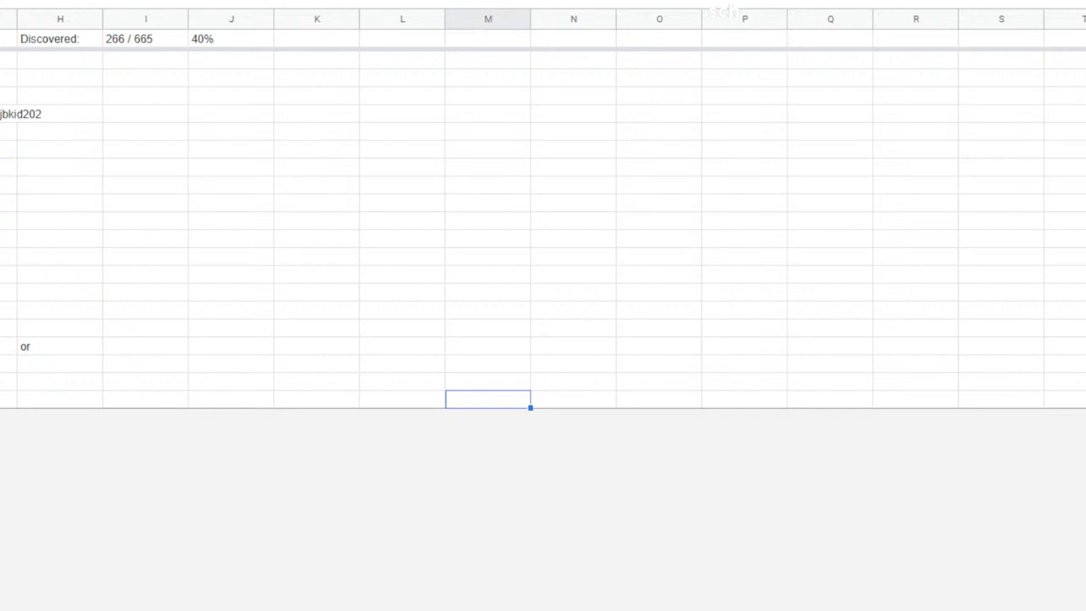
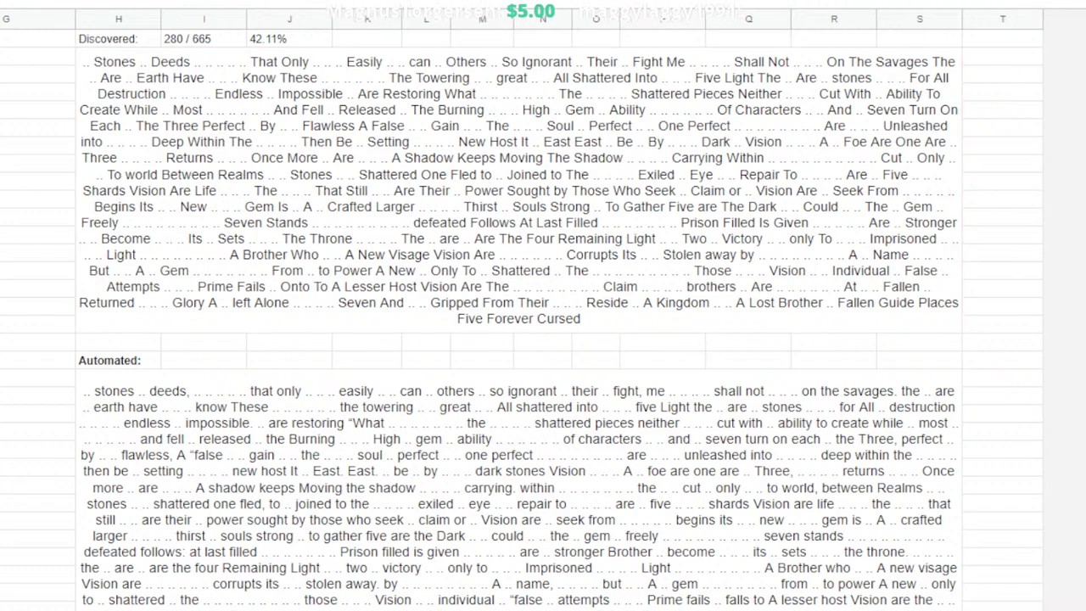
Review the whole text block under the "Automated:" heading and check it against the decoded text and discovered count above
left_click(1002, 322)
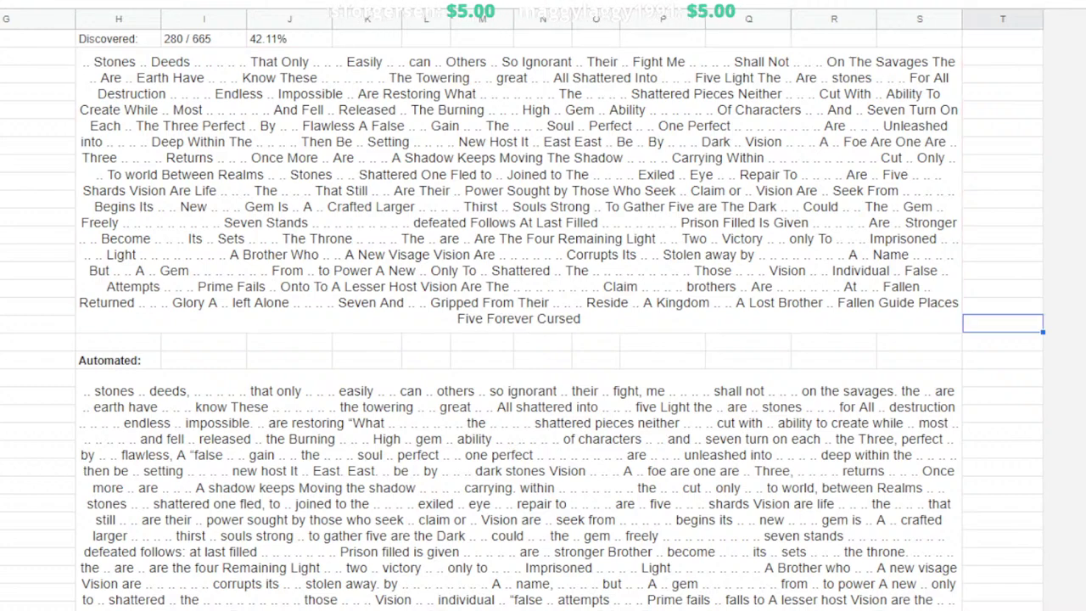
scroll(520, 254, "down", 1)
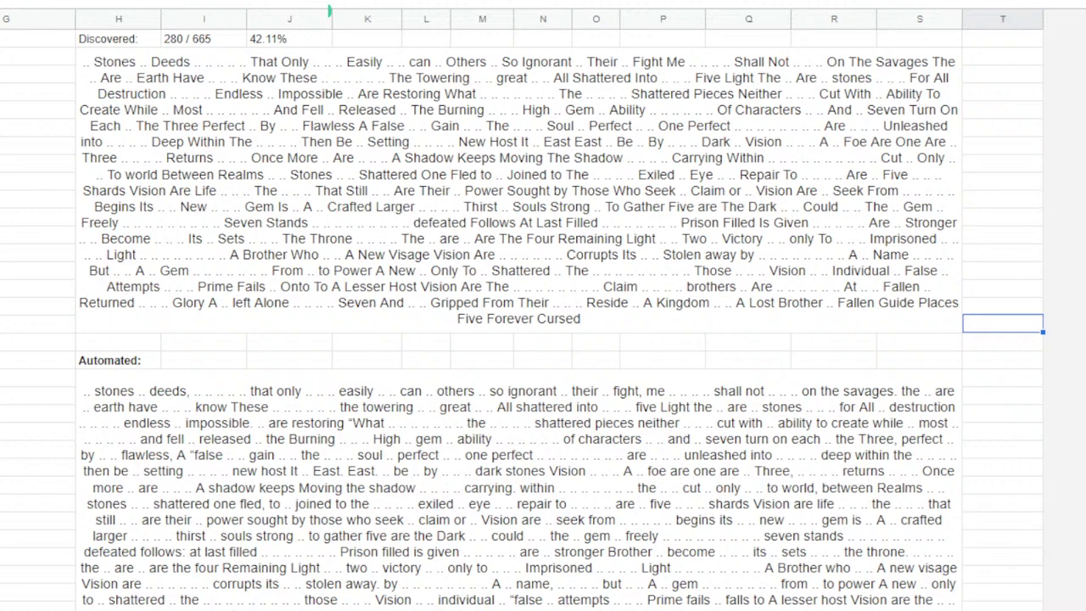
scroll(543, 339, "down", 1)
scroll(543, 340, "down", 2)
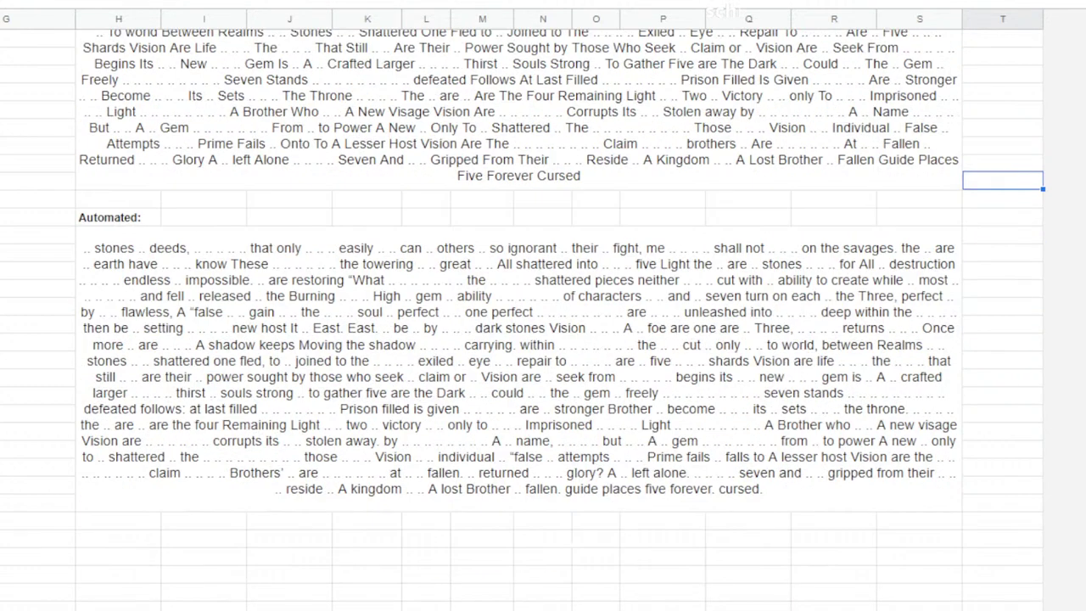
scroll(543, 340, "down", 1)
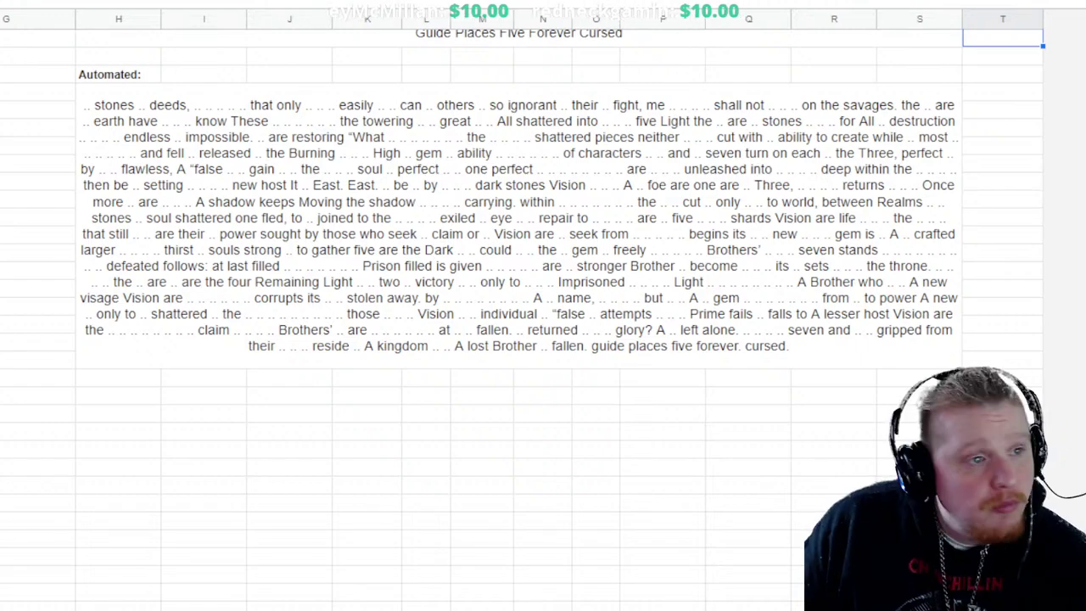
scroll(543, 323, "up", 3)
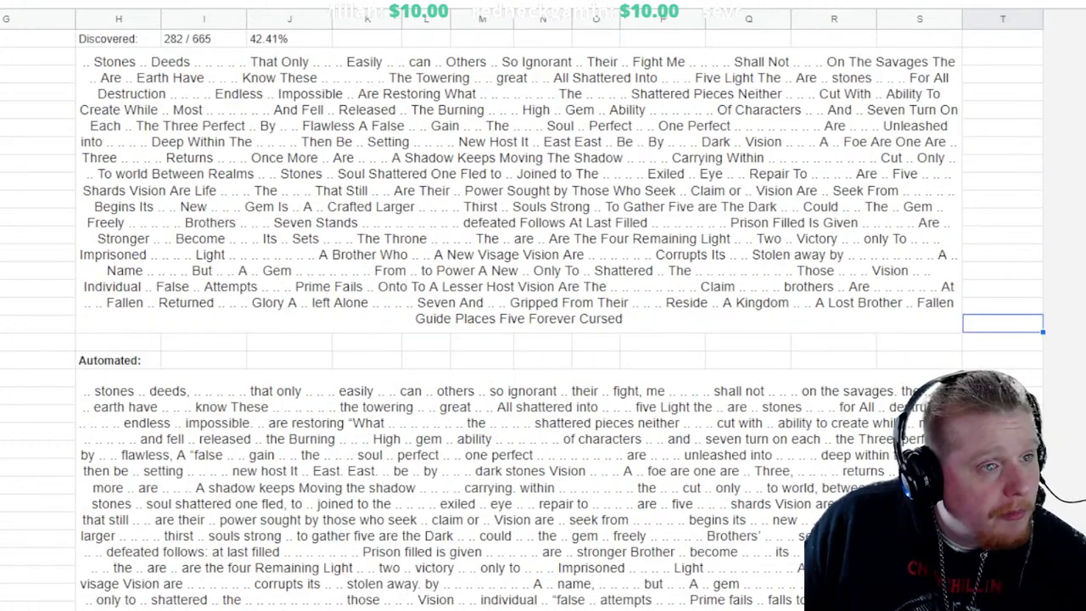
scroll(543, 323, "down", 3)
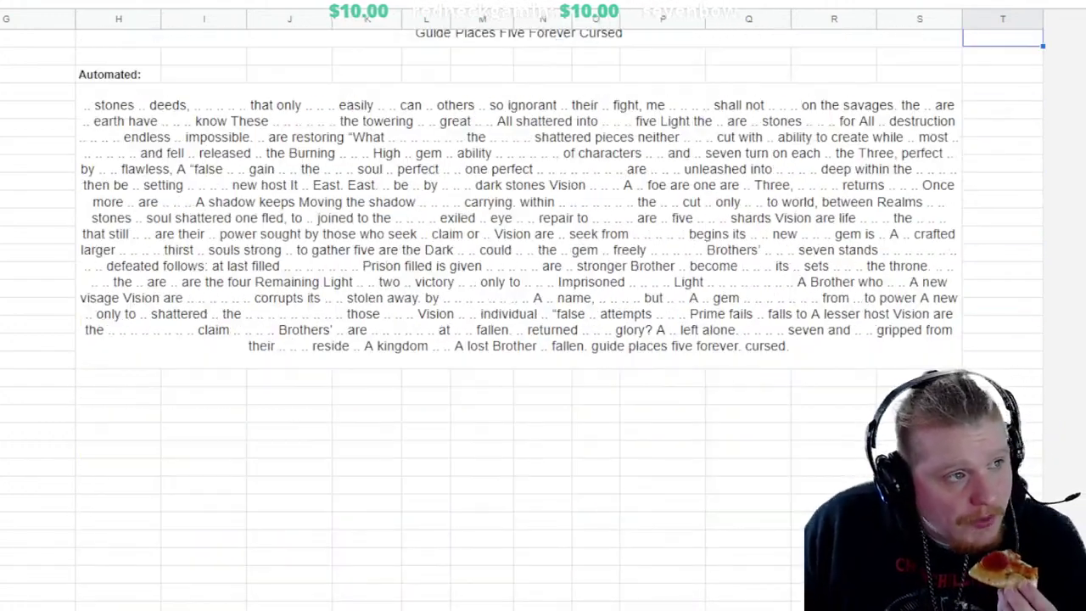
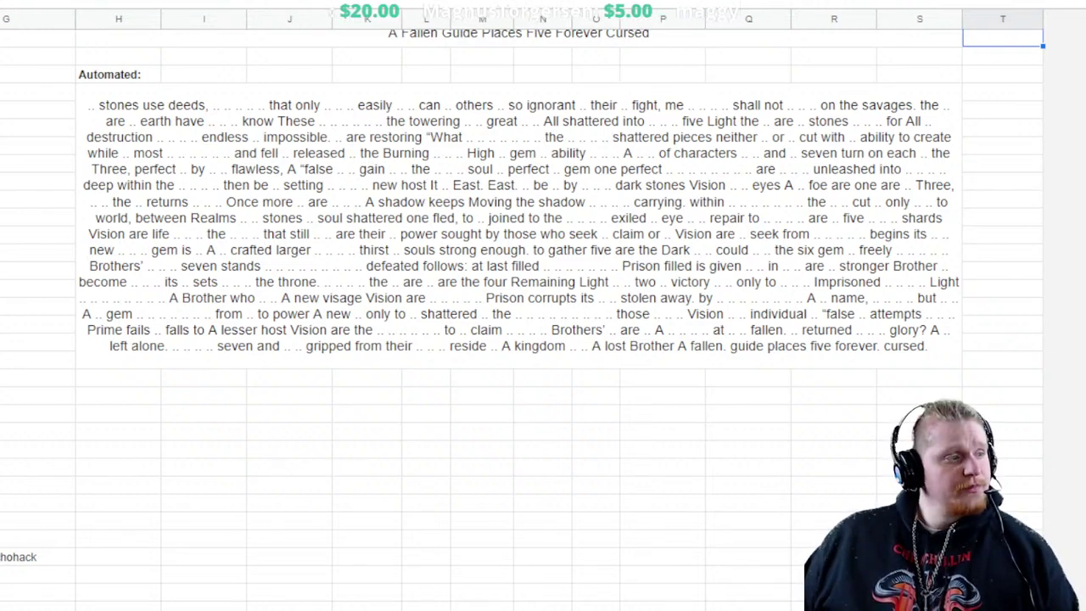
Return to the start of the sheet and reread the decoded text beneath the discovered count
scroll(517, 305, "up", 15)
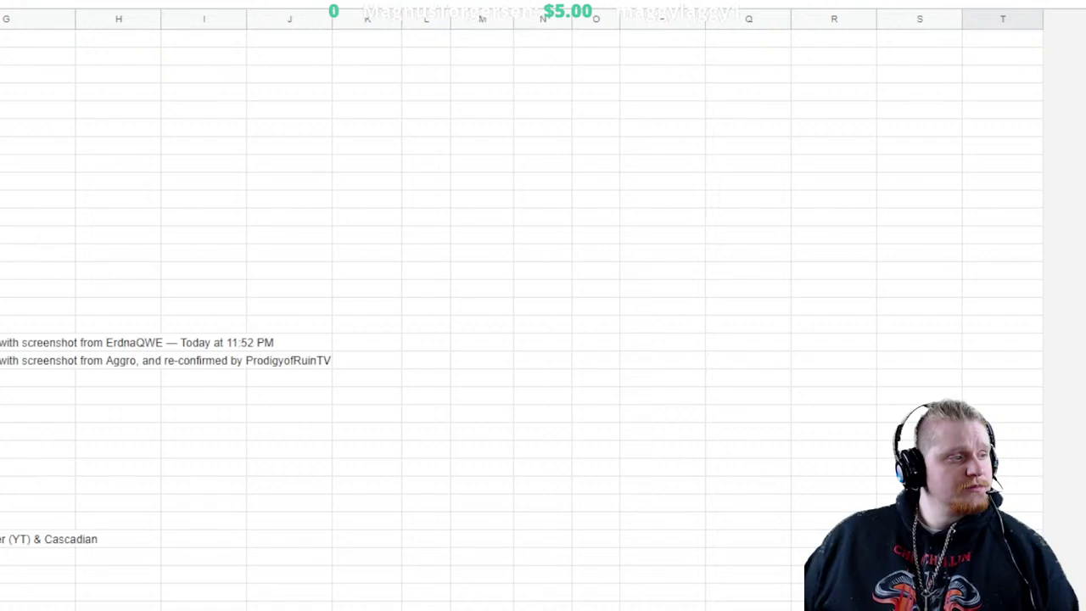
scroll(518, 305, "up", 5)
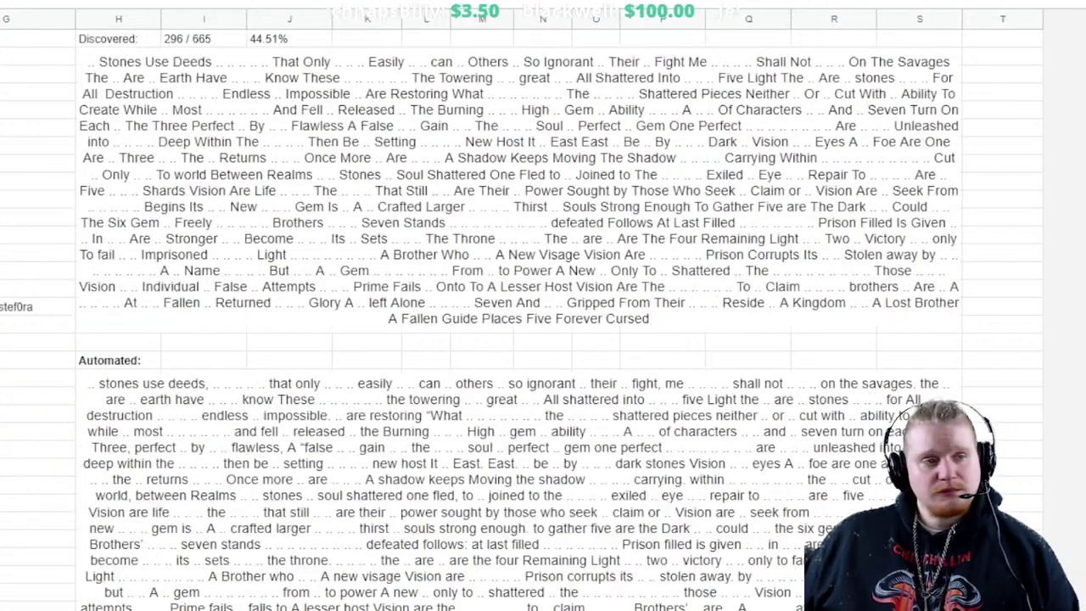
left_click(1002, 288)
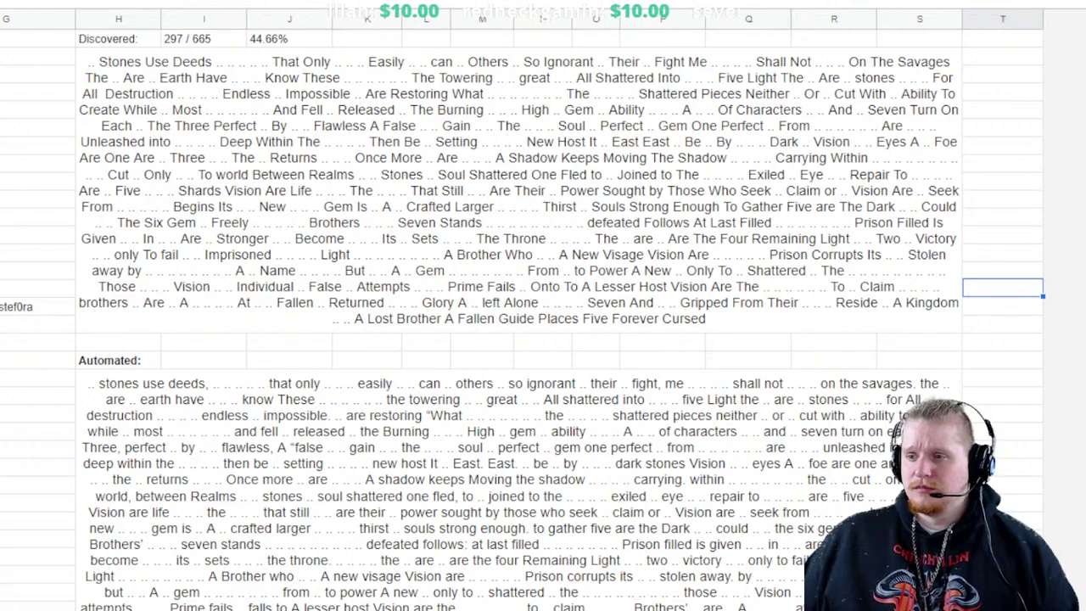
Look through the contributor notes in column G, down past the last noted rows of the sheet
scroll(543, 305, "down", 15)
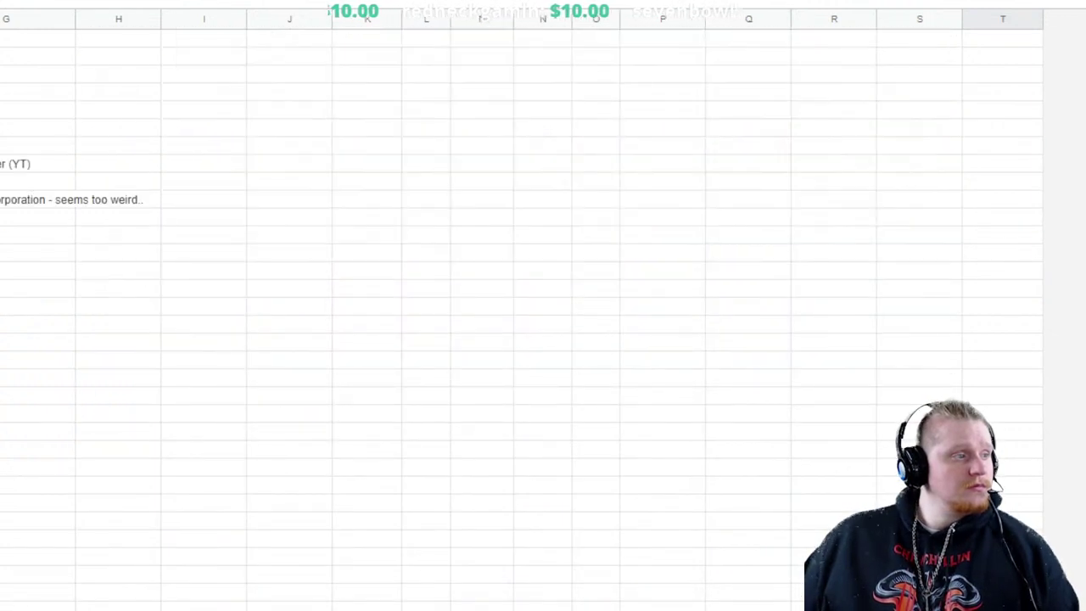
scroll(543, 305, "down", 2)
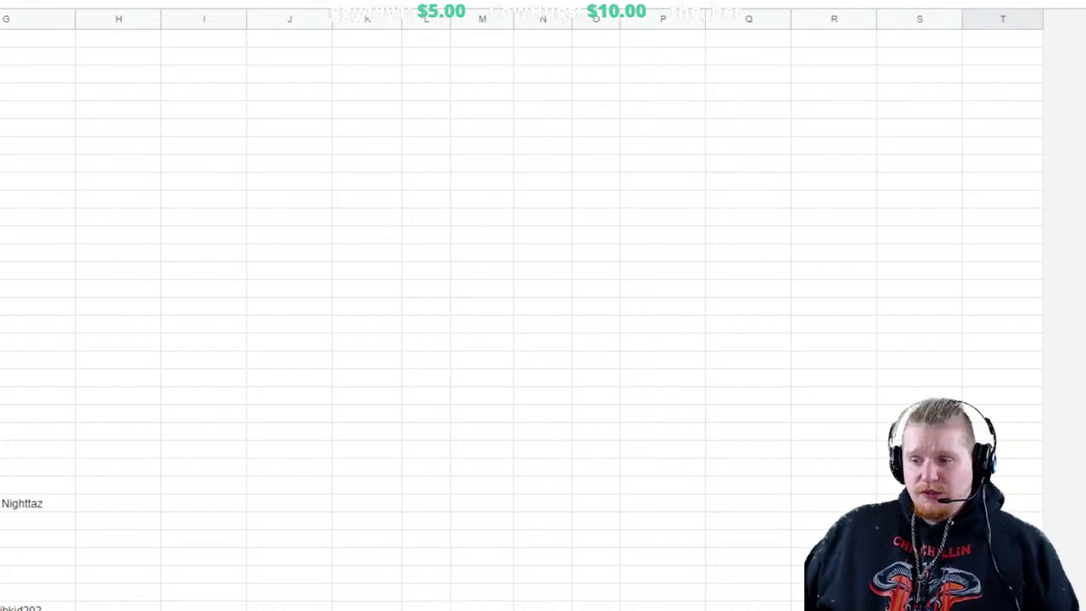
scroll(509, 314, "down", 10)
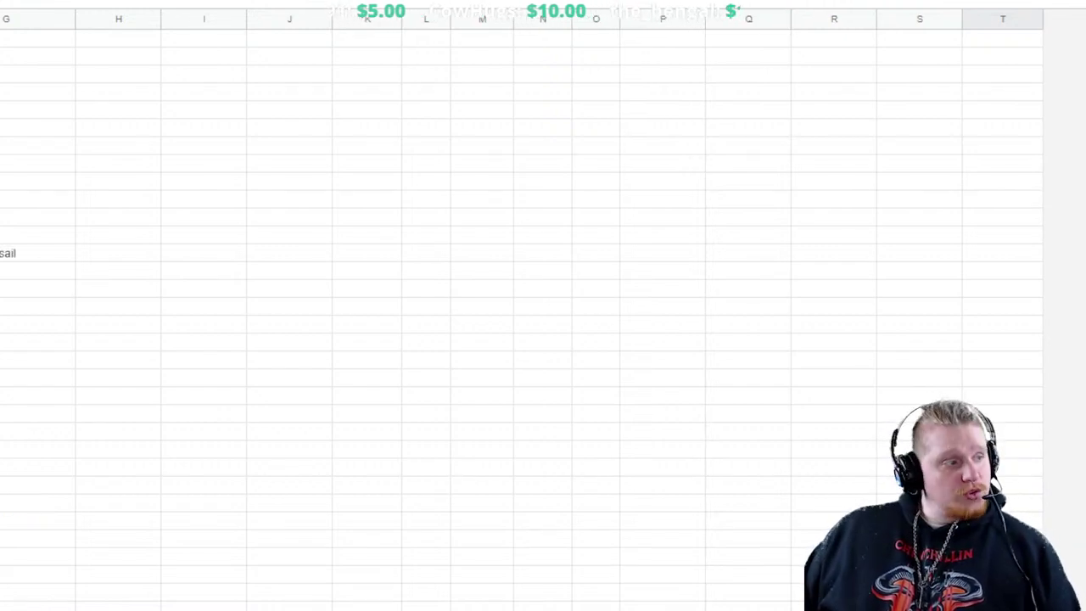
scroll(509, 314, "down", 10)
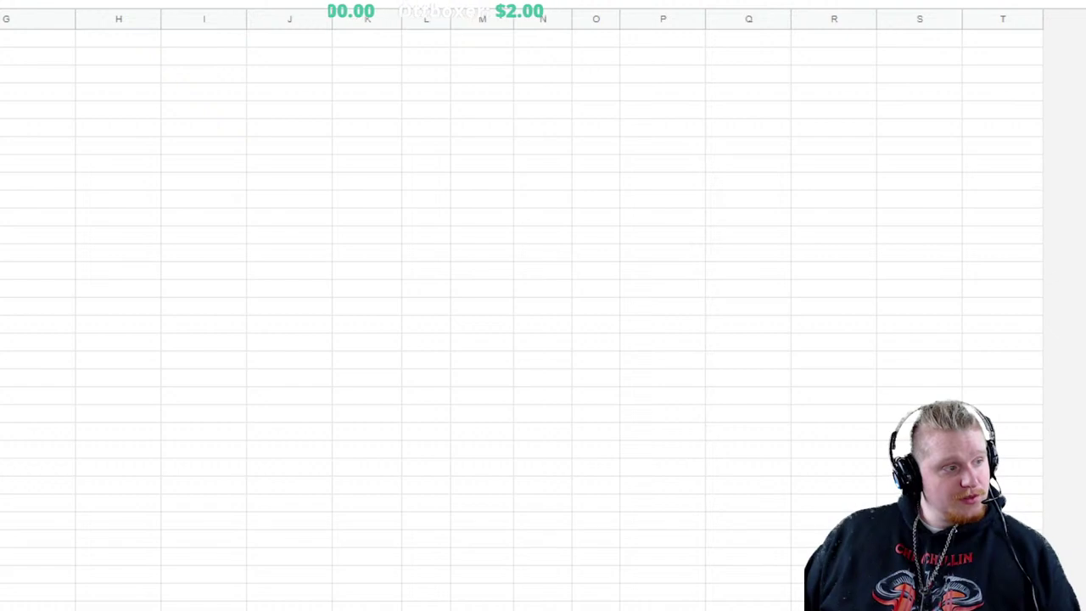
left_click(204, 448)
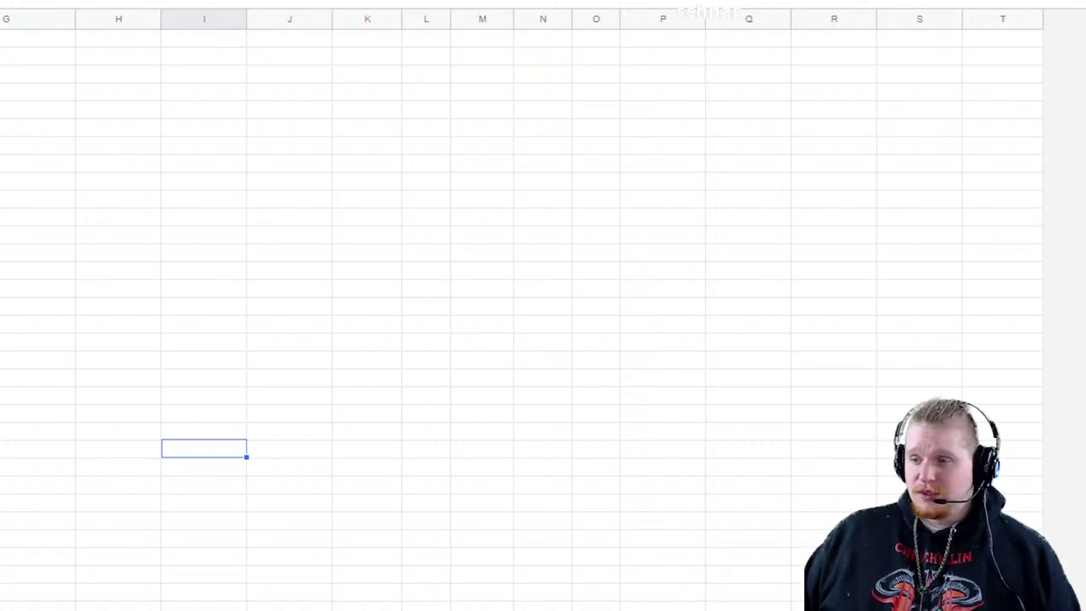
Go back up through the contributor notes and check the discovered count and both text blocks for new words
scroll(521, 314, "up", 15)
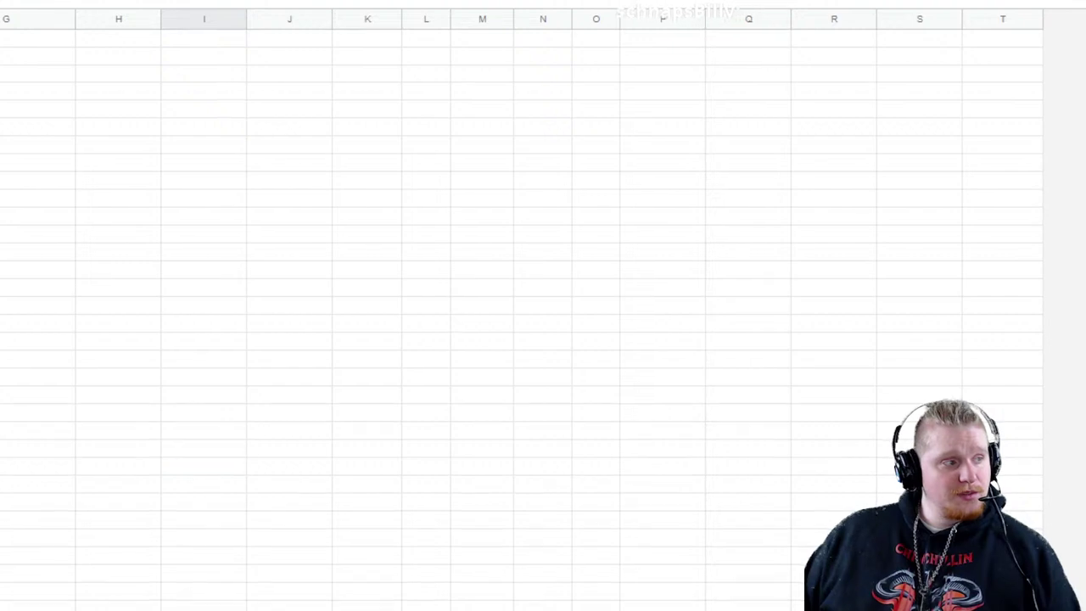
scroll(521, 314, "up", 15)
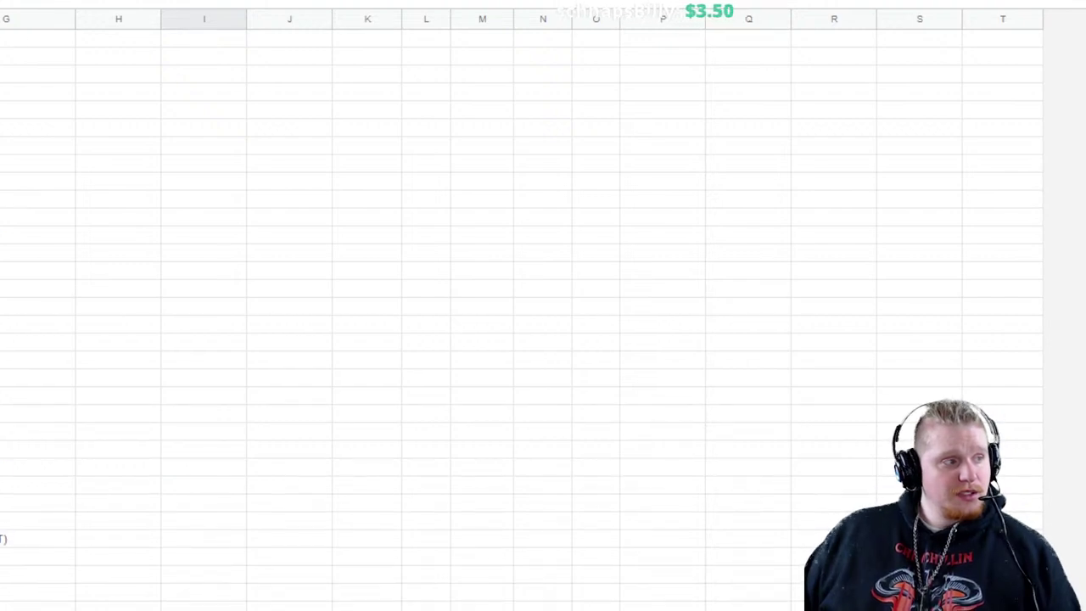
scroll(521, 314, "down", 3)
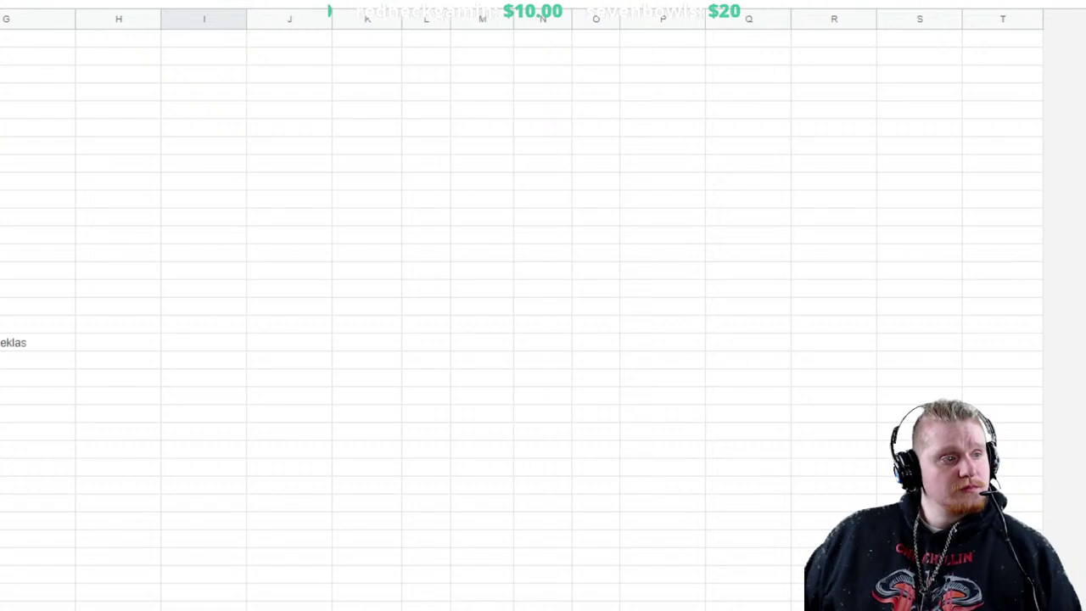
scroll(543, 306, "up", 15)
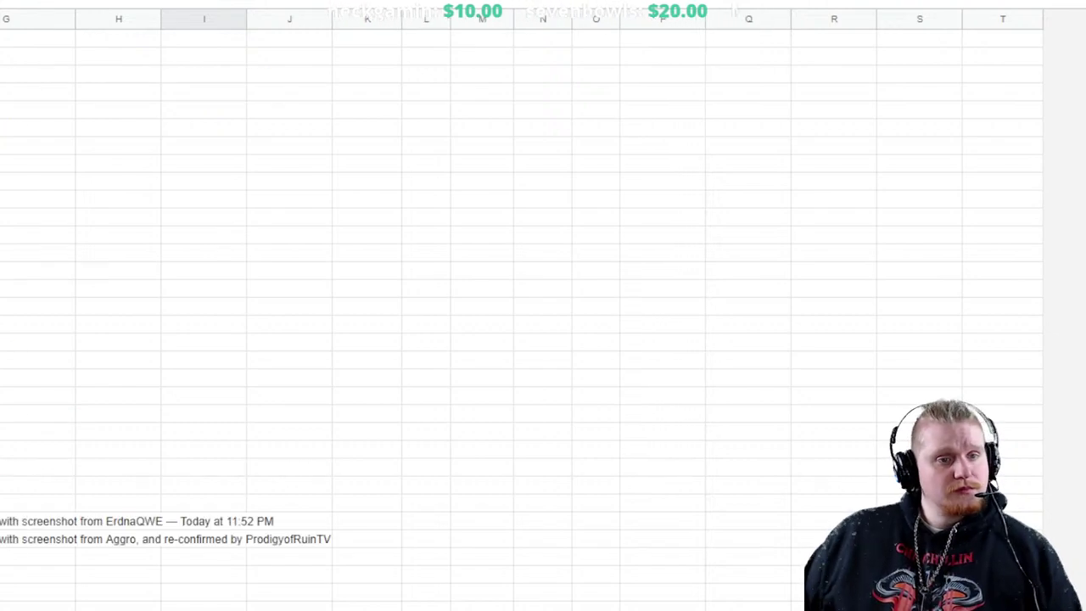
scroll(543, 306, "up", 5)
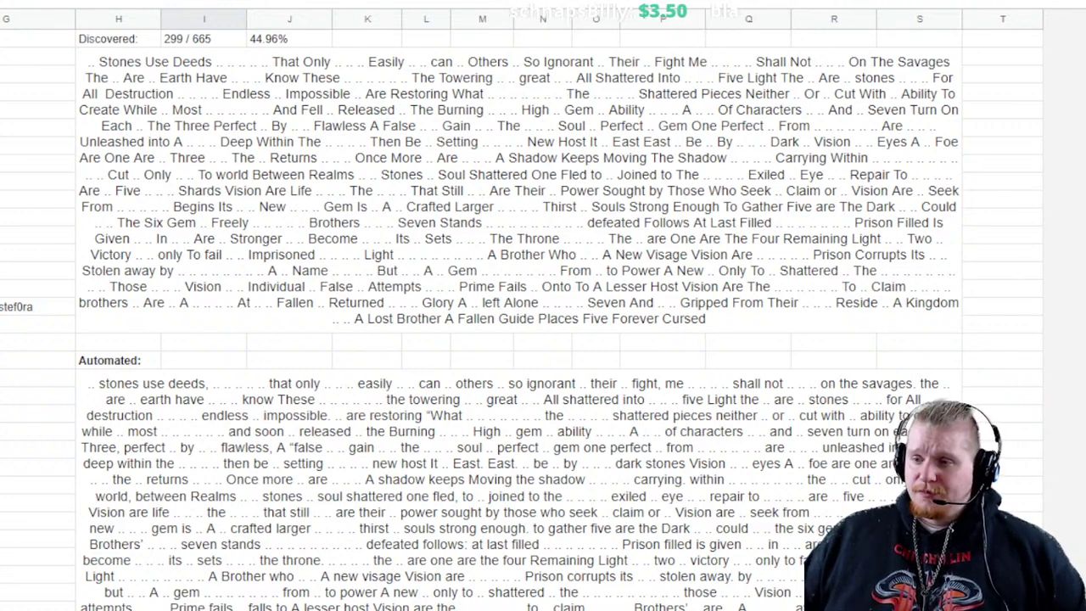
Check the contributor notes below the text blocks again and compare them with the updated decoded text
scroll(543, 323, "down", 20)
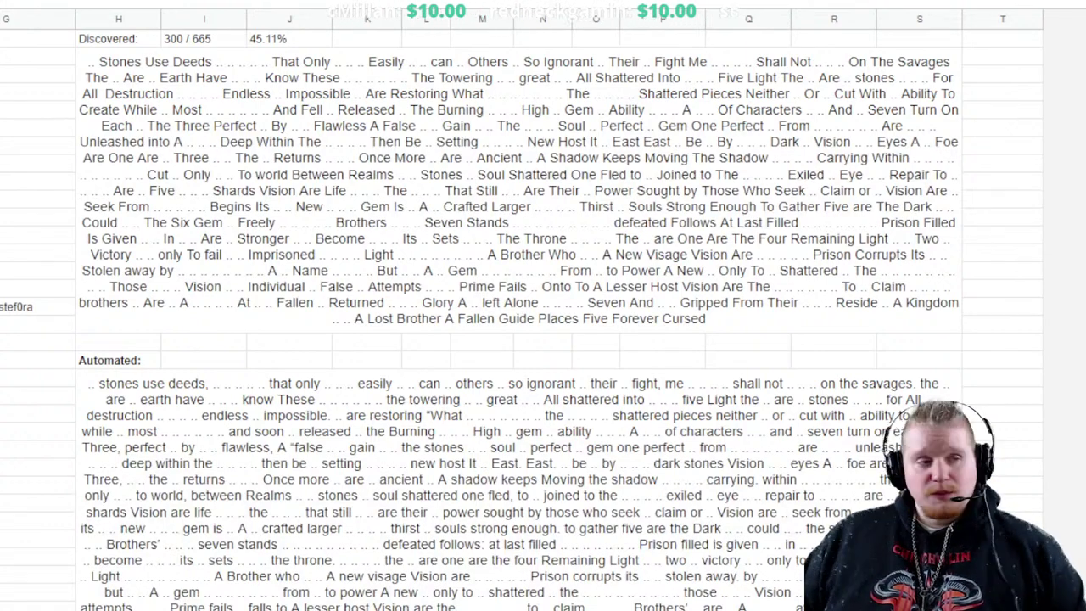
scroll(543, 322, "down", 15)
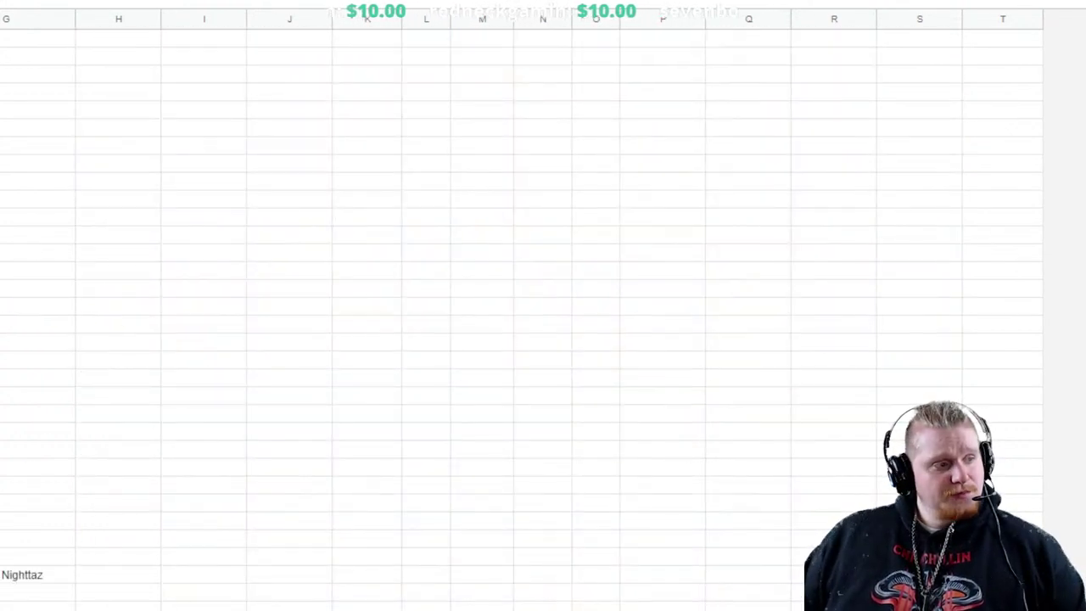
scroll(543, 323, "down", 5)
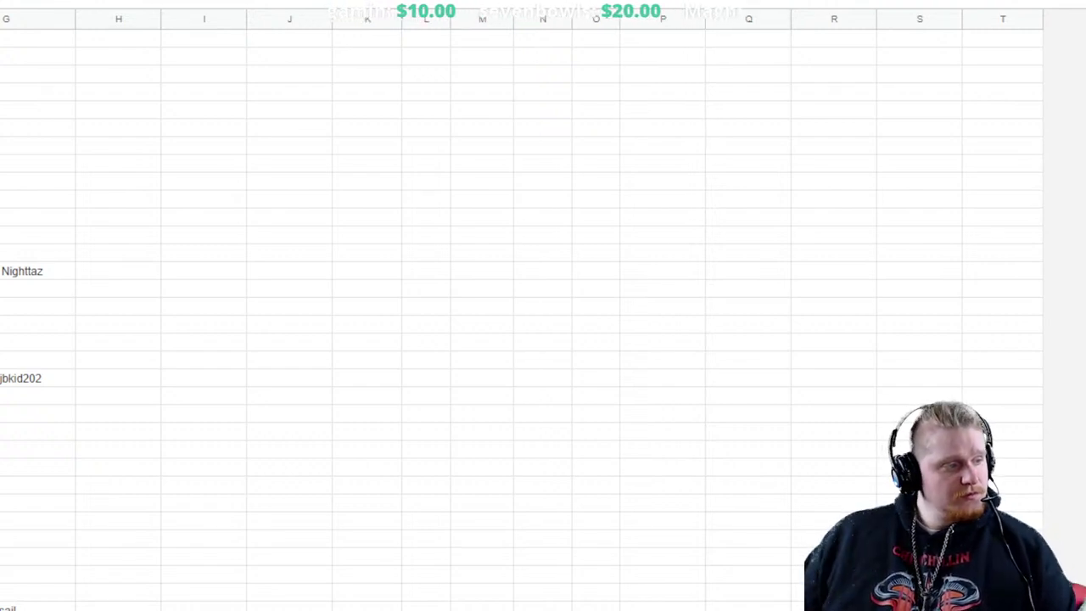
left_click(1003, 501)
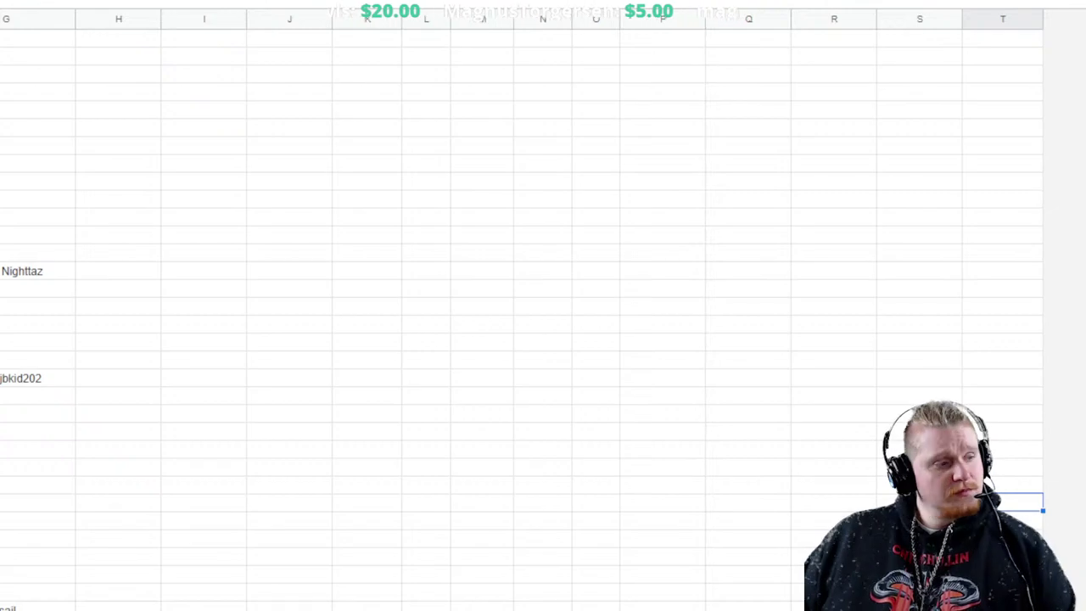
scroll(543, 339, "down", 10)
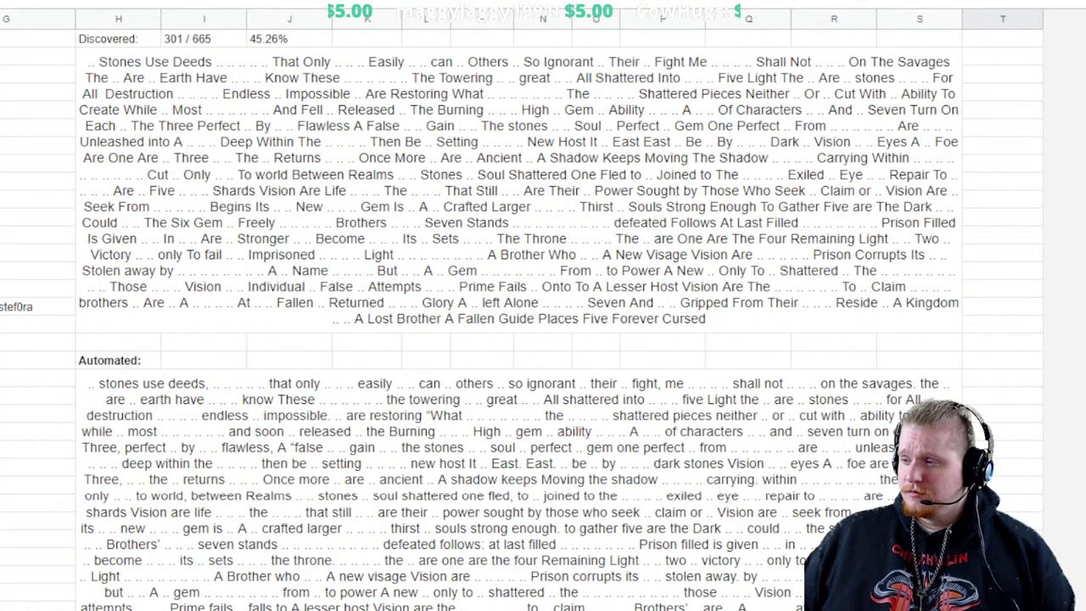
Switch to Diablo II: Resurrected and look through its gameplay options for the Chat Gem Mode setting
key("alt+Tab")
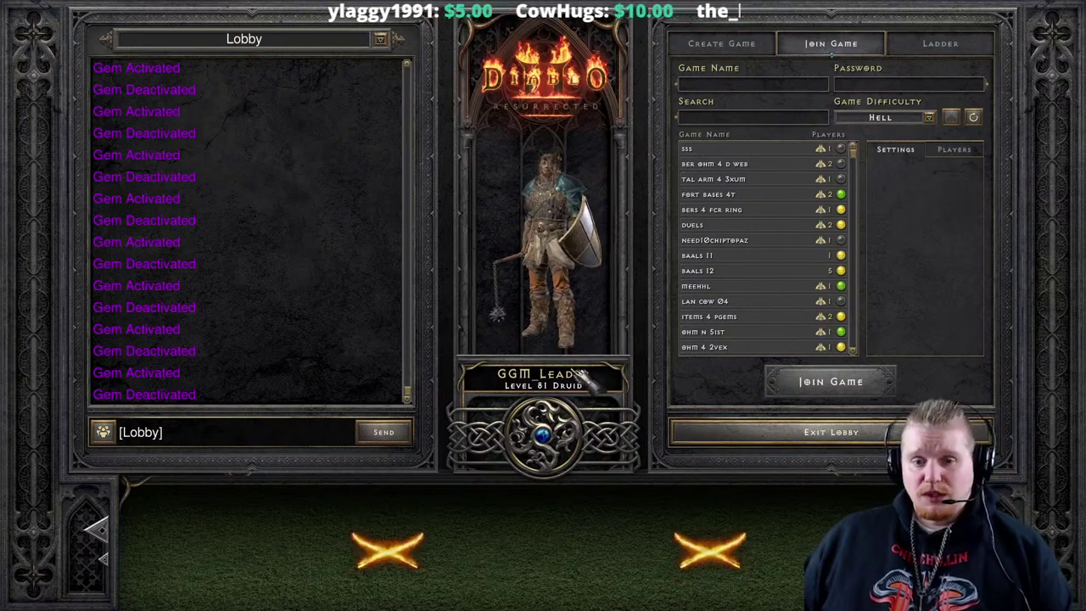
key("Escape")
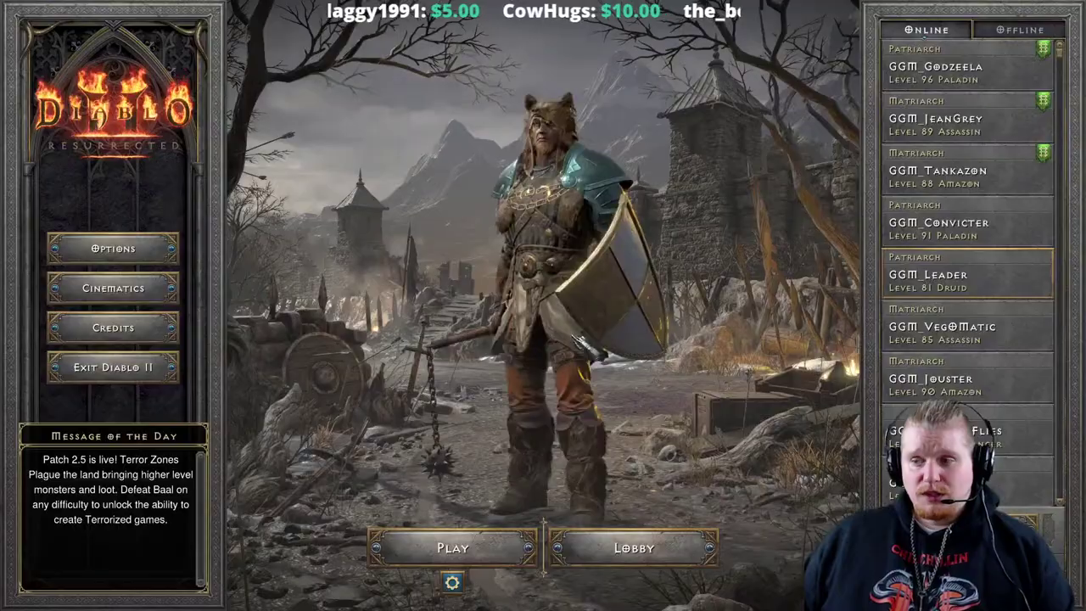
left_click(134, 254)
left_click(614, 96)
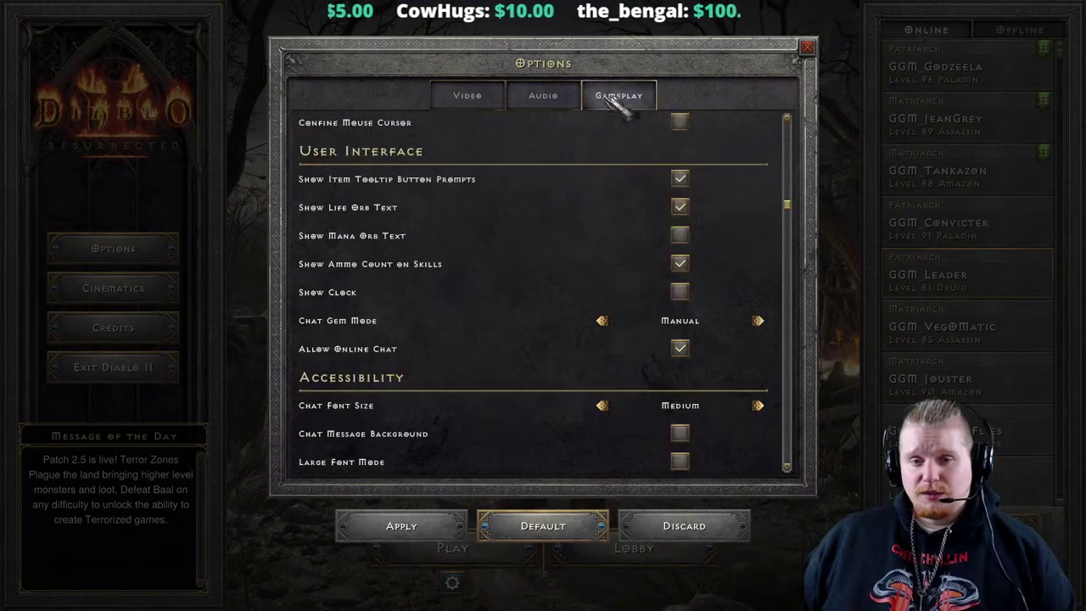
scroll(618, 238, "down", 5)
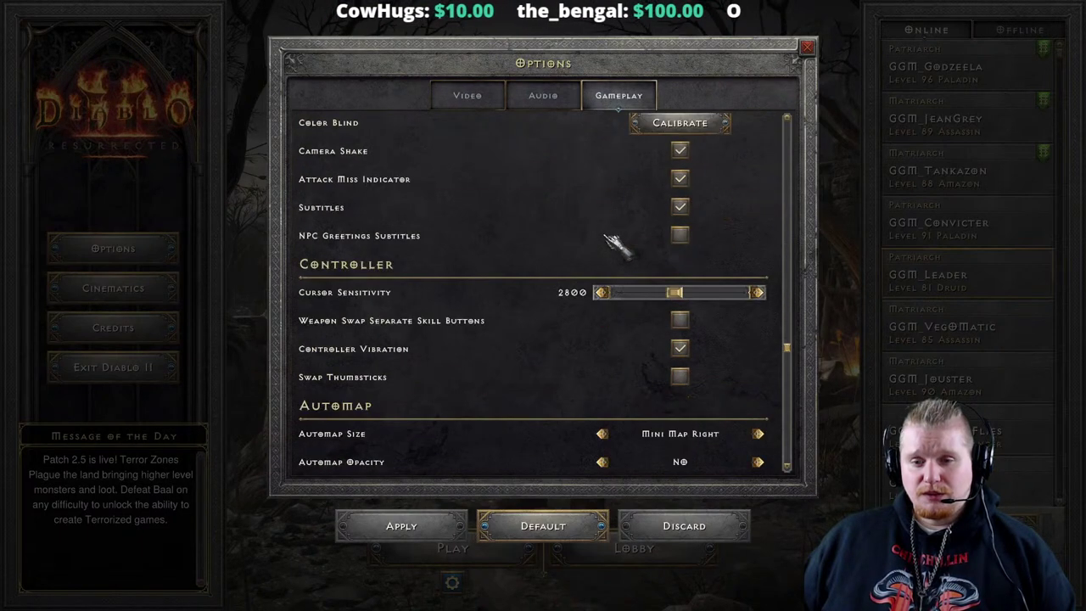
scroll(615, 244, "down", 5)
scroll(616, 244, "up", 3)
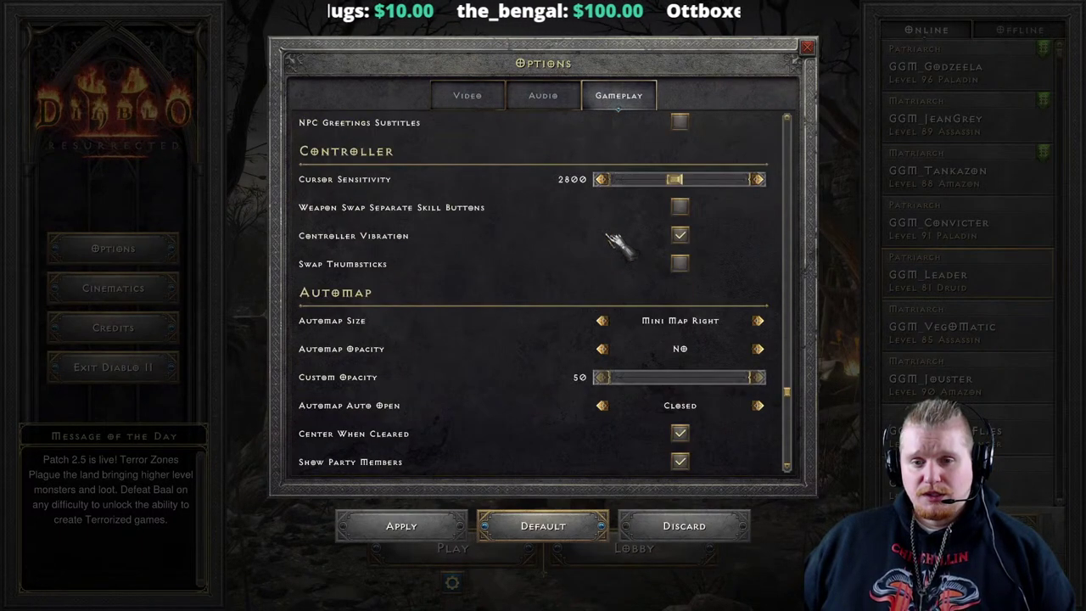
scroll(620, 315, "up", 6)
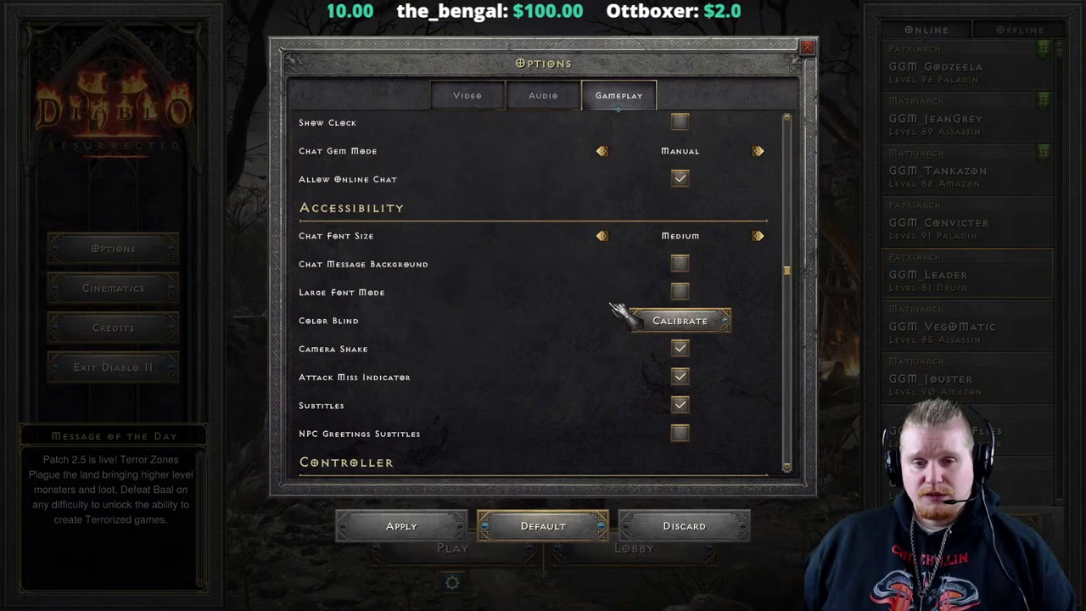
scroll(619, 310, "up", 3)
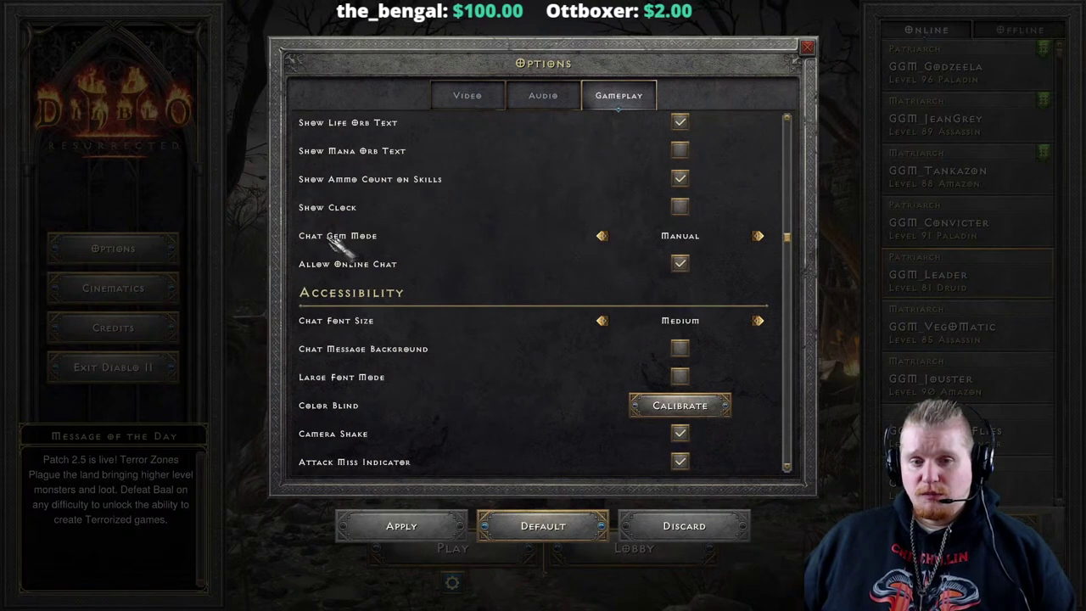
Cycle the Chat Gem Mode option around to Manual and close the options
left_click(603, 237)
left_click(604, 237)
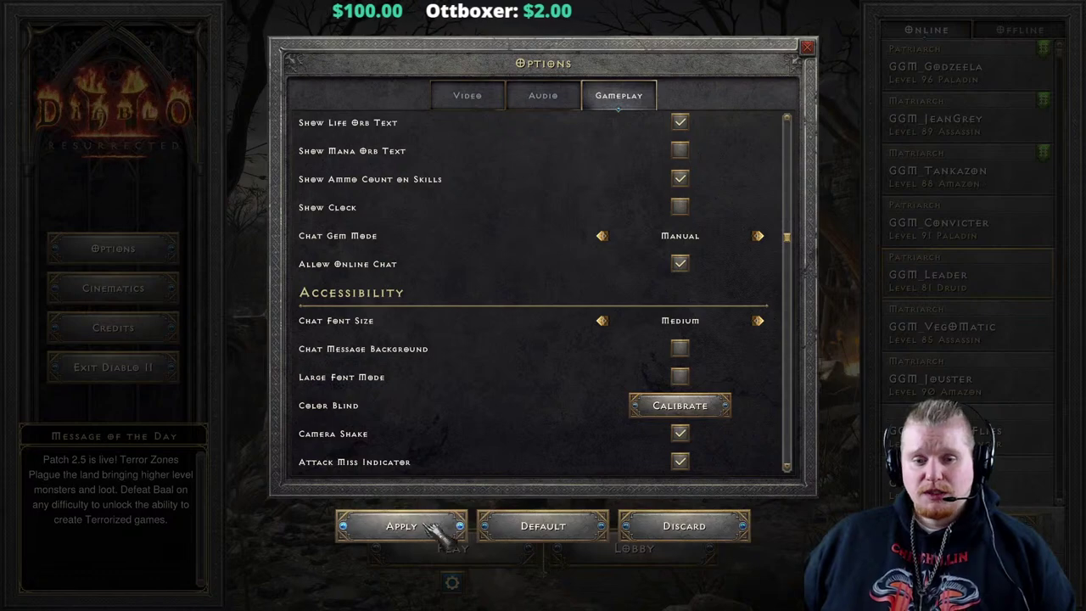
left_click(809, 49)
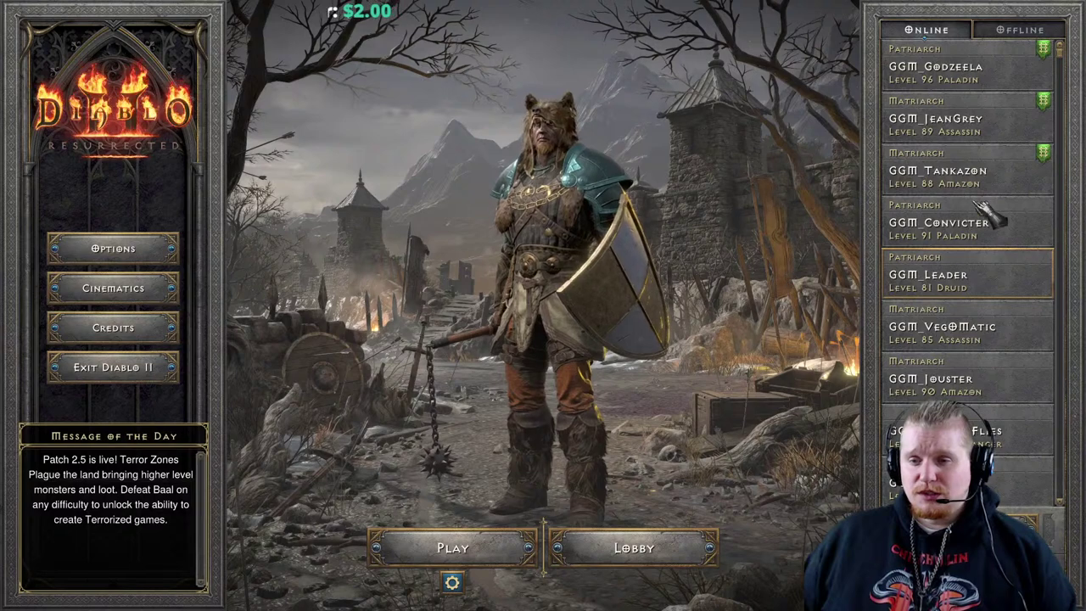
Select the level 96 Paladin and enter the online lobby with that character
left_click(994, 170)
left_click(968, 68)
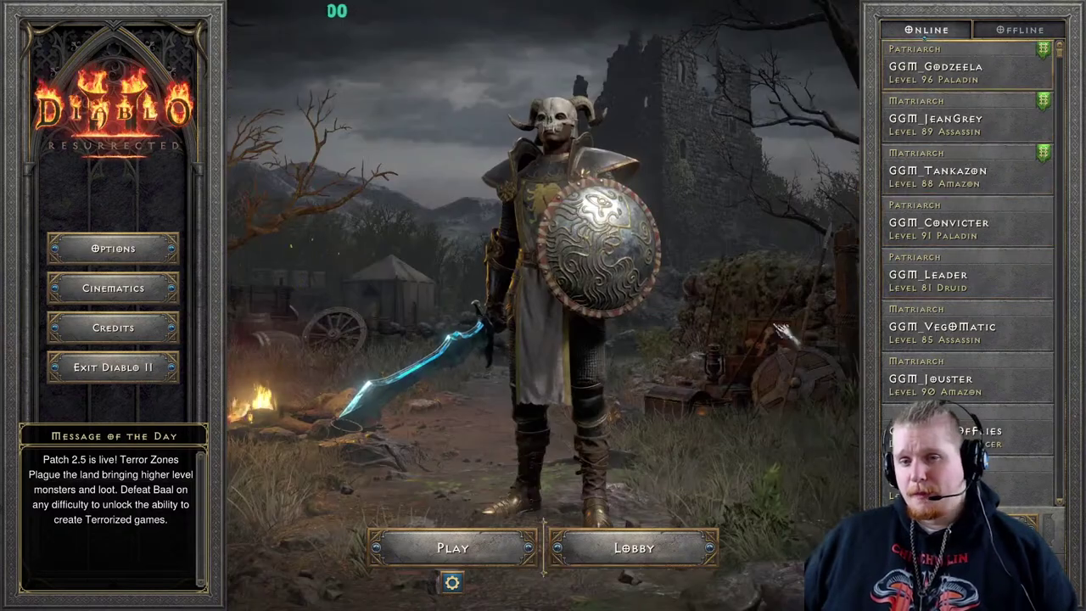
left_click(475, 556)
left_click(747, 303)
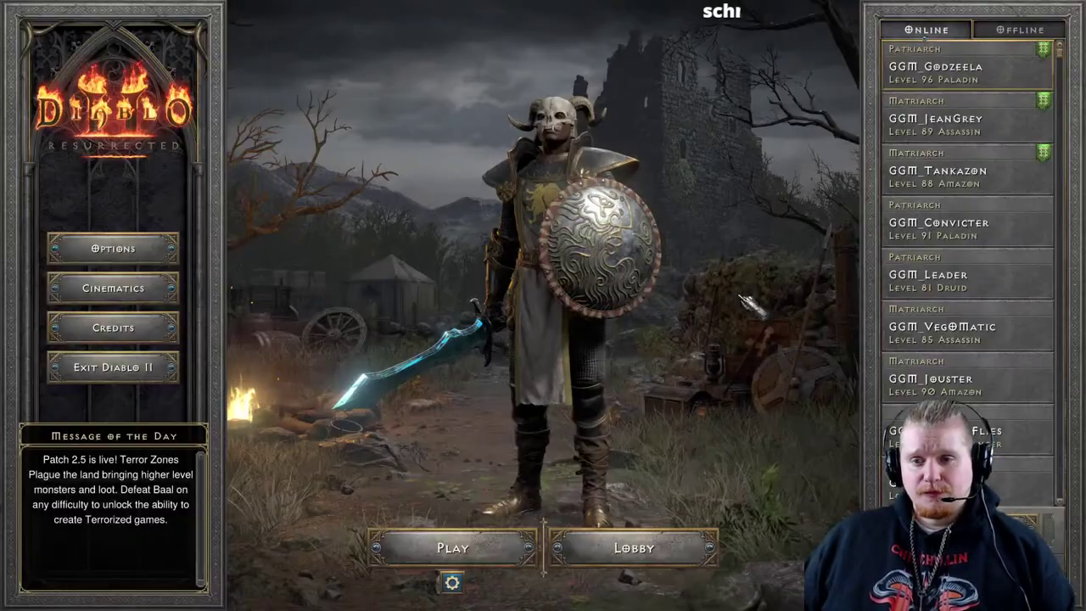
left_click(634, 547)
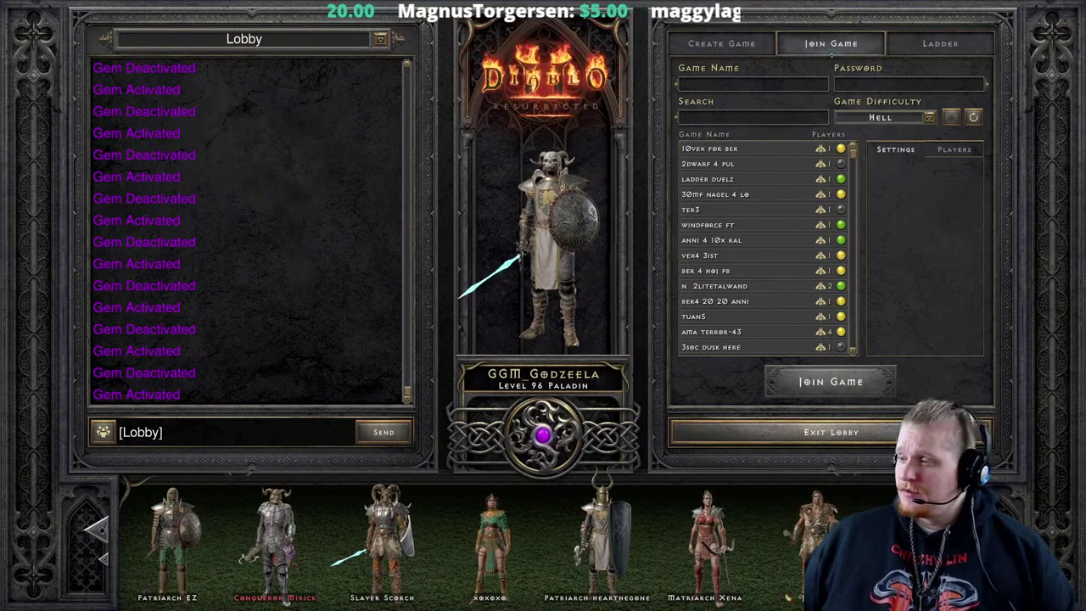
Switch back to the shared spreadsheet and review its contributor notes, decoded text and discovered count for new entries
key("alt+Tab")
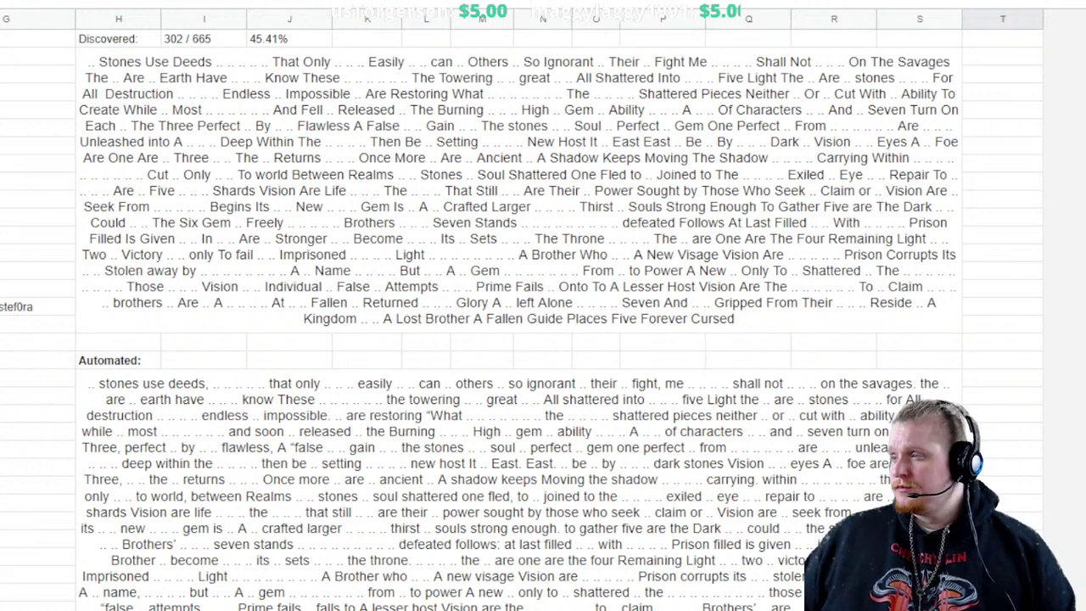
scroll(543, 306, "down", 15)
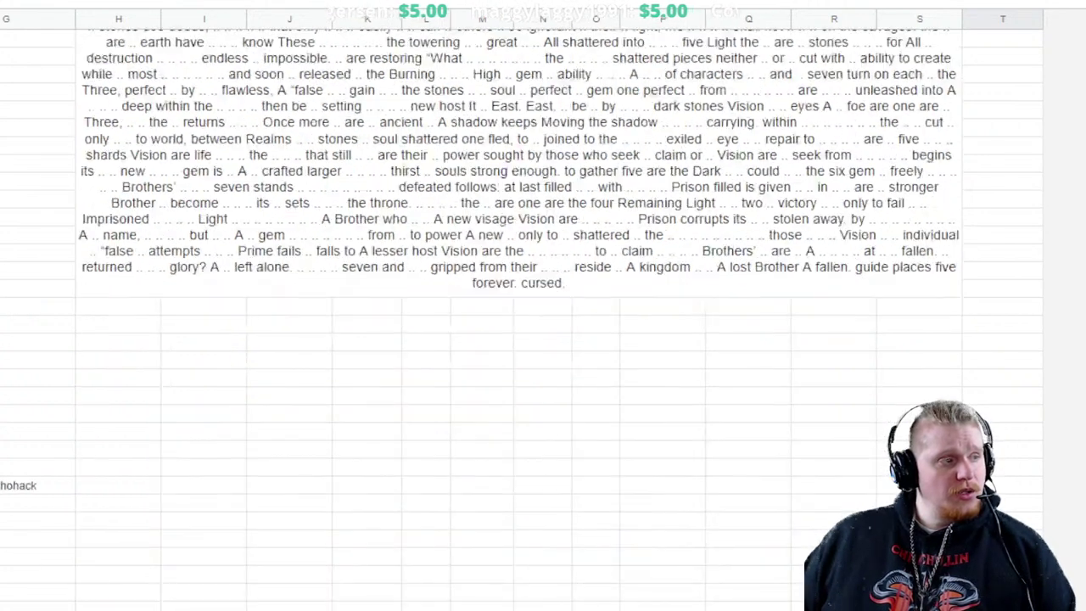
left_click(1003, 288)
scroll(543, 305, "down", 10)
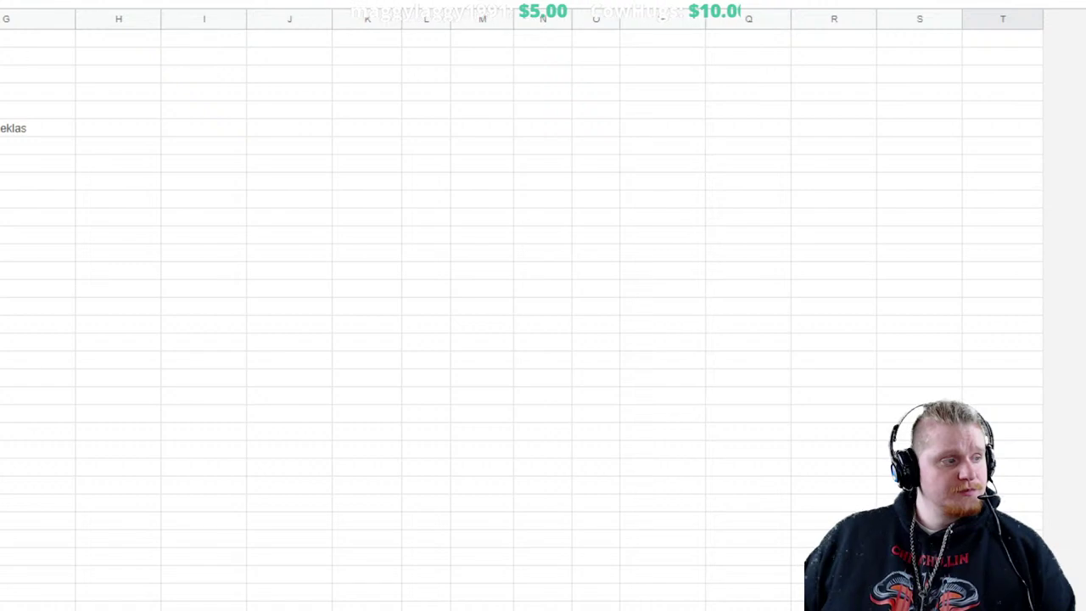
scroll(543, 305, "down", 10)
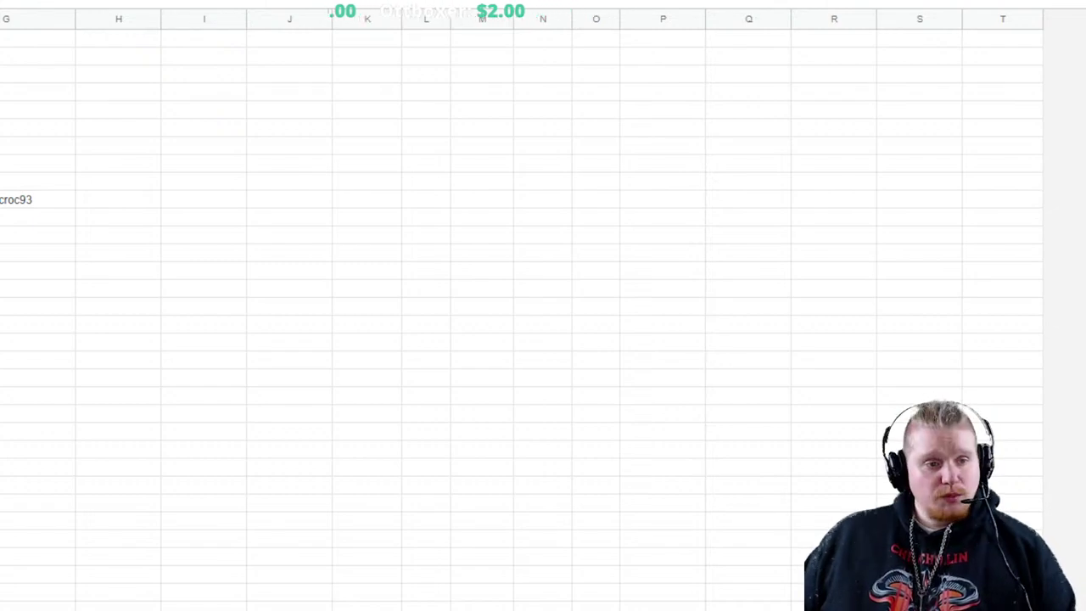
left_click(1001, 534)
scroll(543, 305, "up", 10)
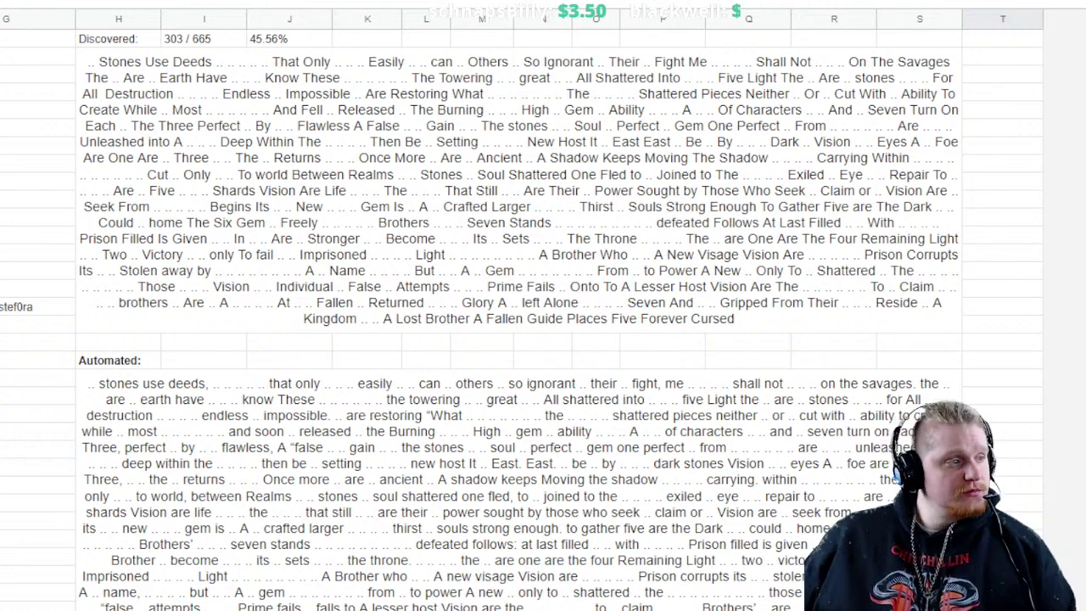
Read through the contributor notes in column G down the sheet, checking them against the decoded text and discovered count
scroll(543, 339, "down", 15)
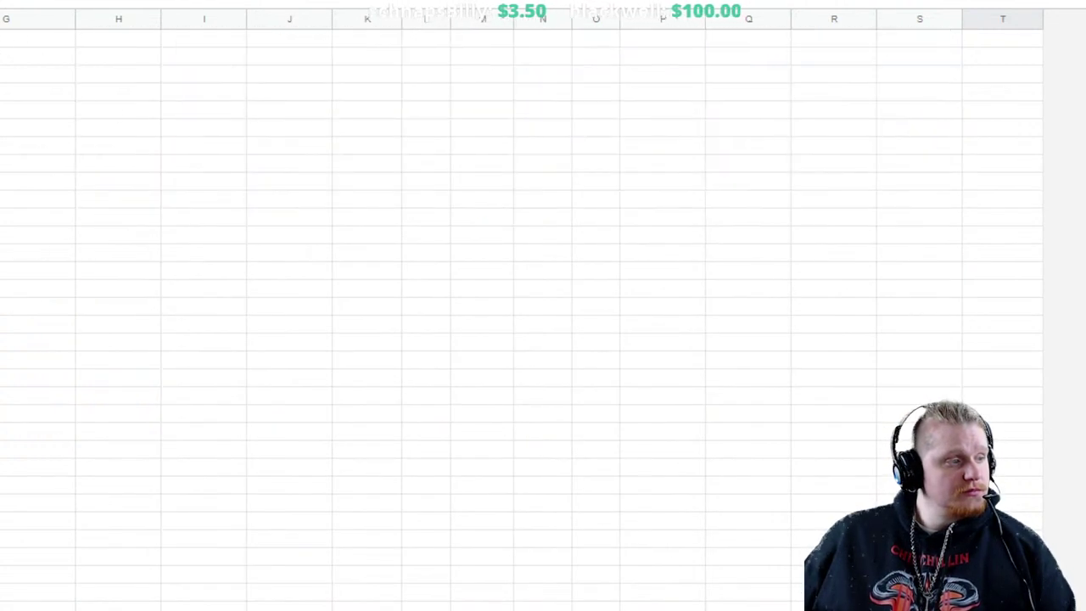
scroll(543, 305, "up", 5)
scroll(543, 305, "down", 5)
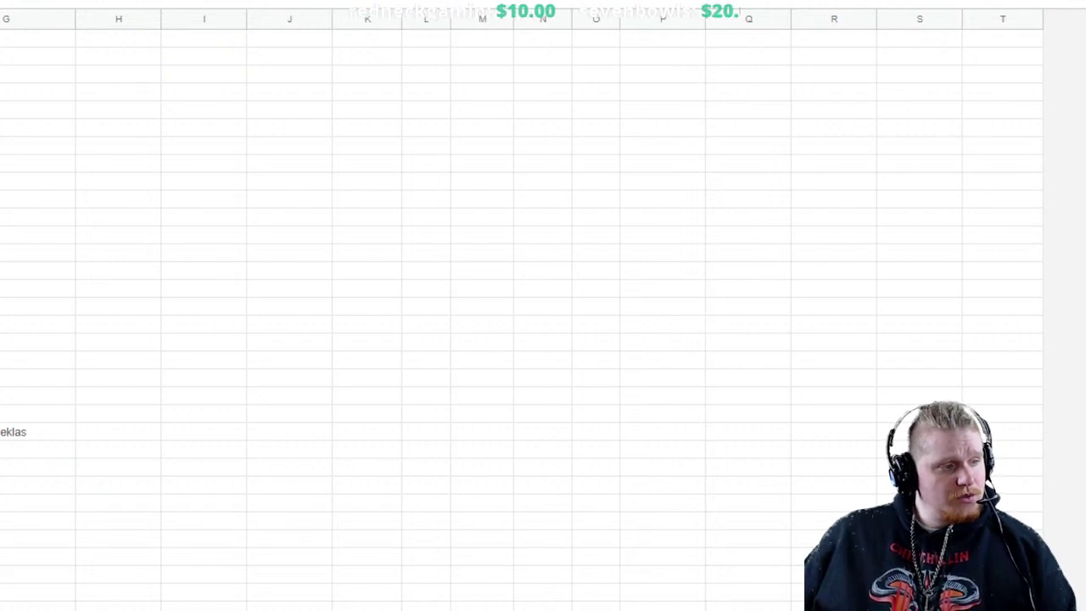
scroll(543, 305, "up", 3)
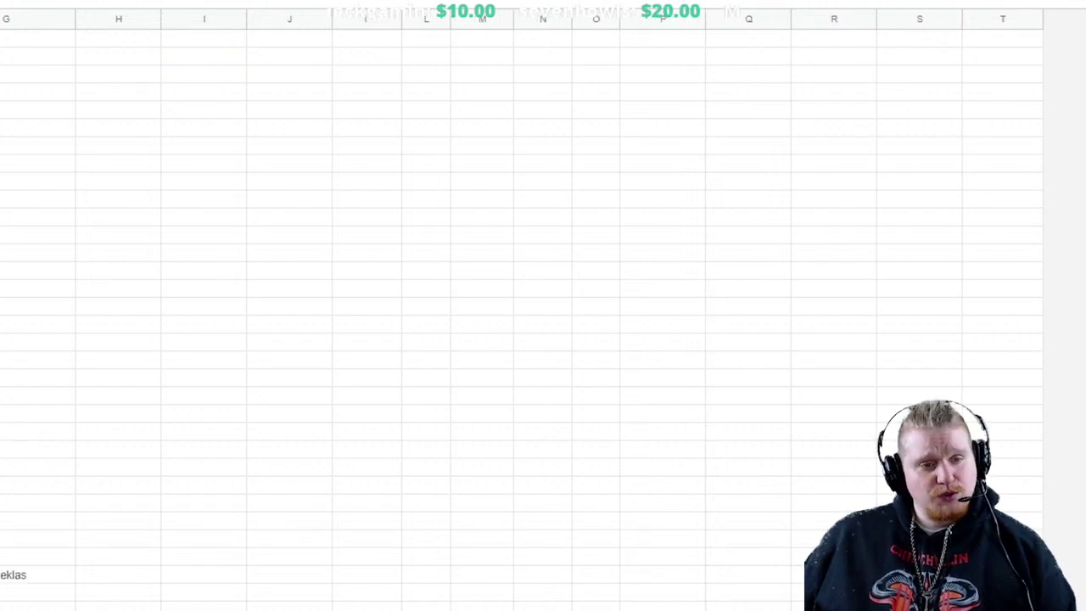
scroll(543, 306, "up", 10)
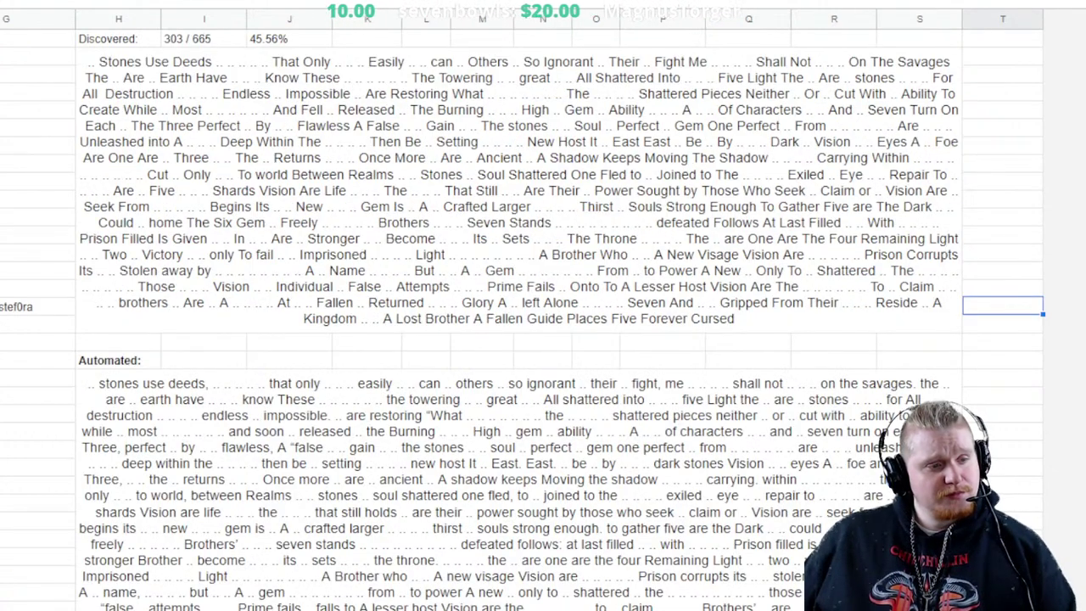
scroll(544, 305, "down", 15)
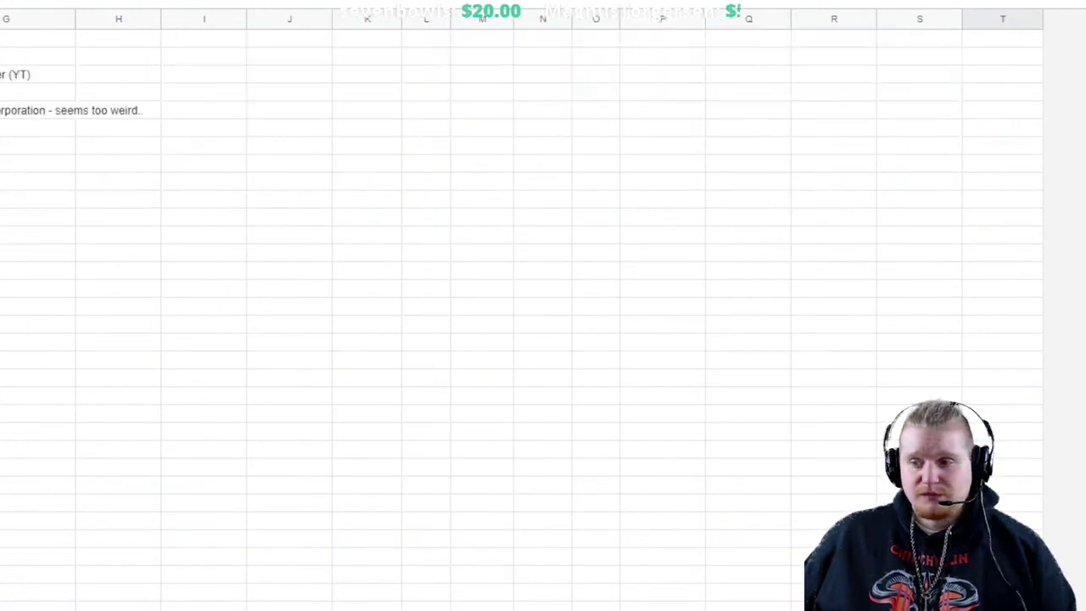
scroll(543, 306, "down", 5)
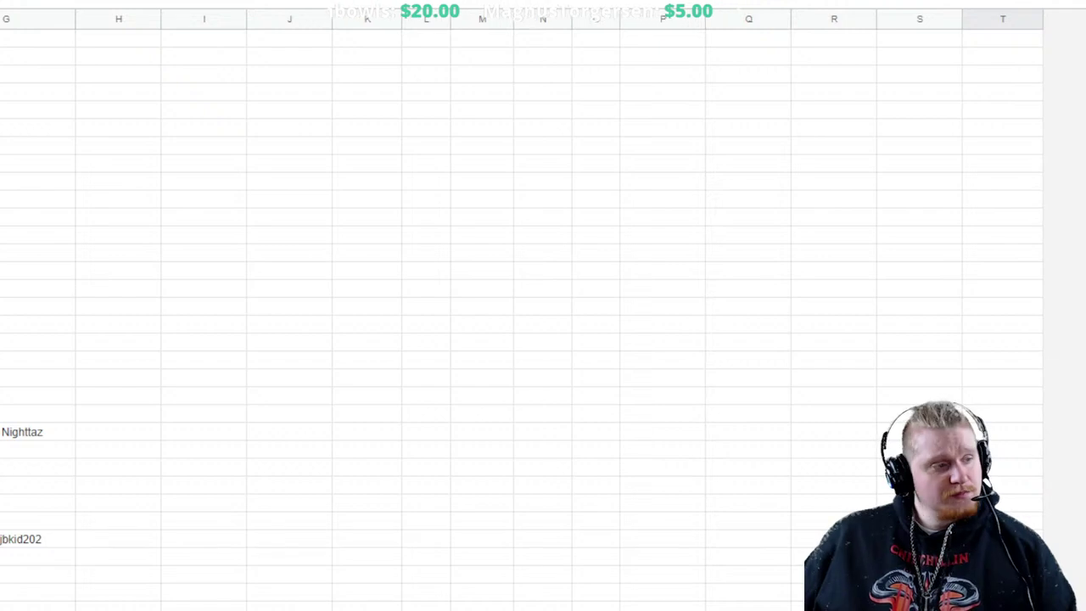
scroll(543, 305, "down", 5)
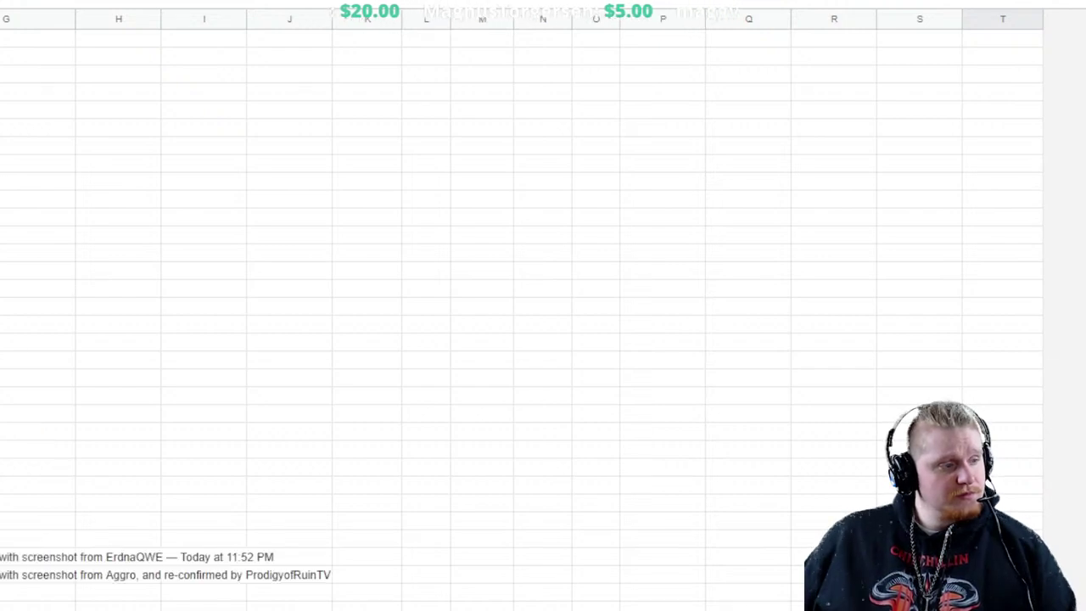
scroll(543, 305, "down", 10)
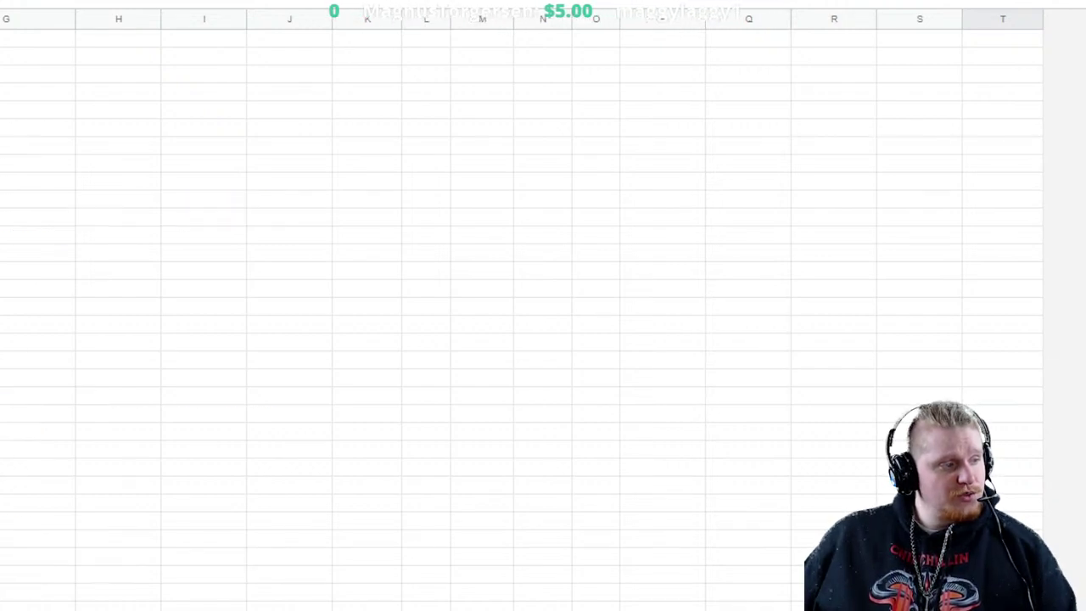
scroll(543, 306, "down", 5)
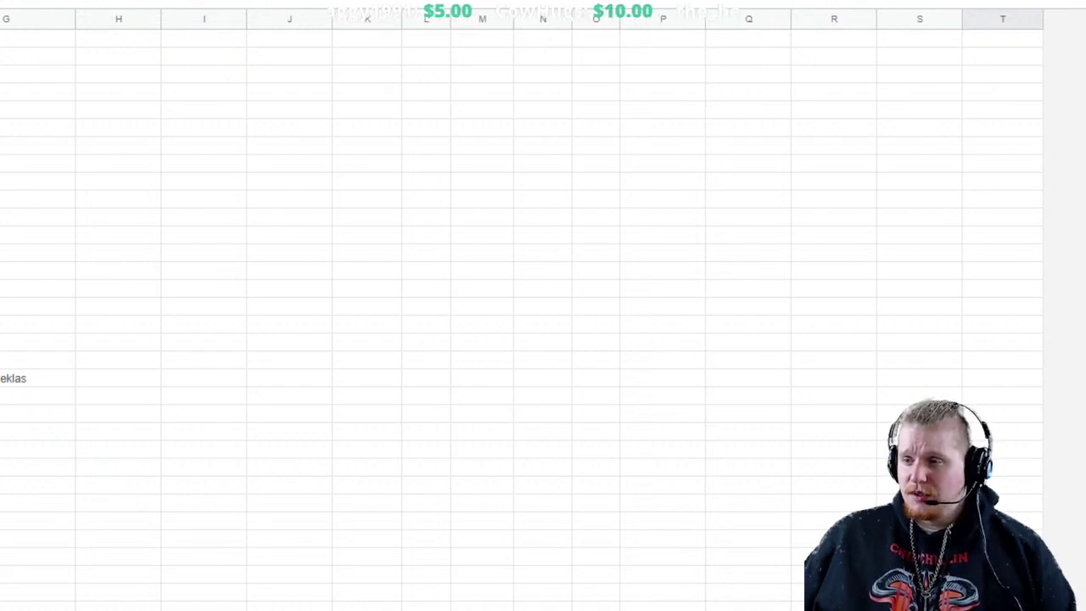
key("Delete")
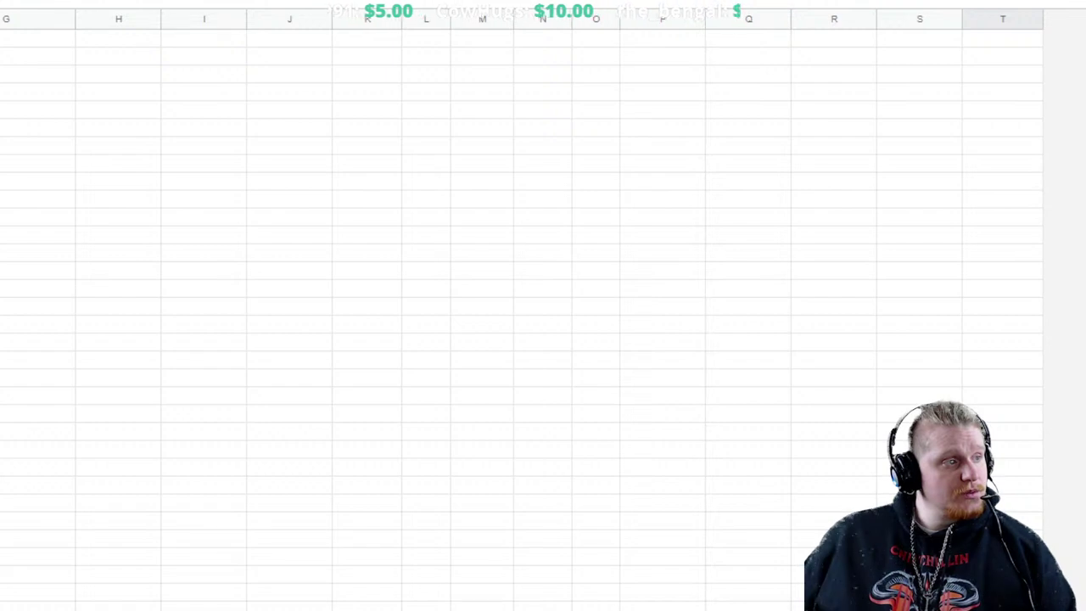
key("ctrl+v")
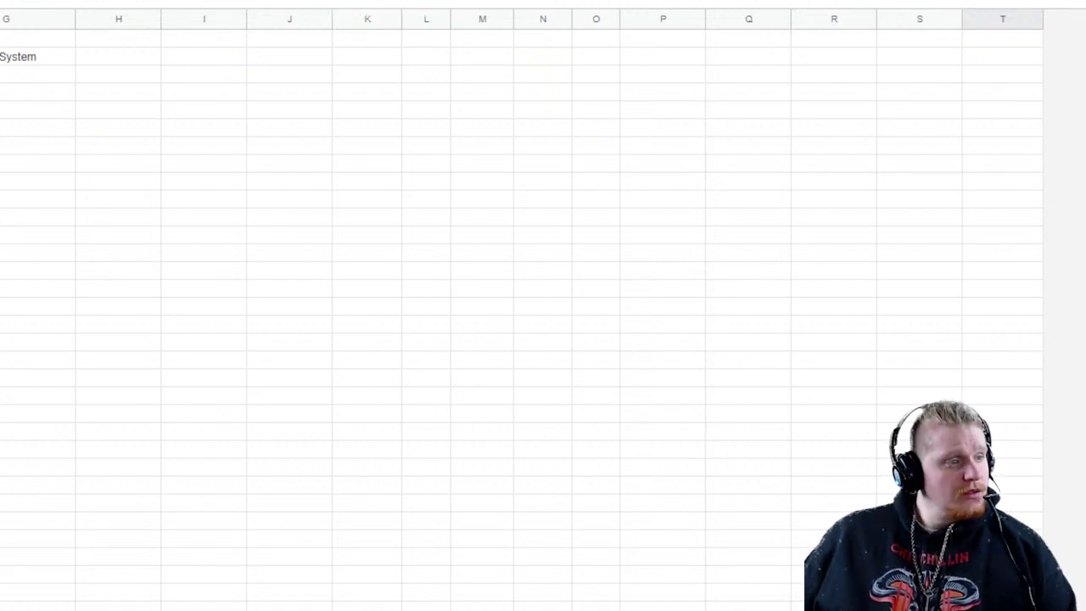
scroll(509, 305, "up", 15)
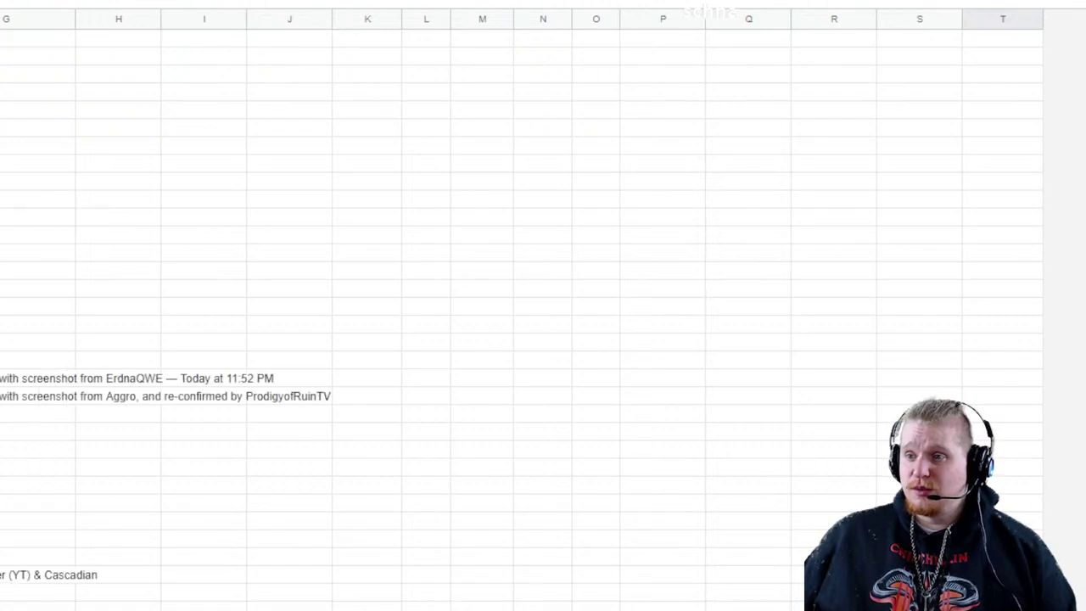
scroll(543, 305, "up", 10)
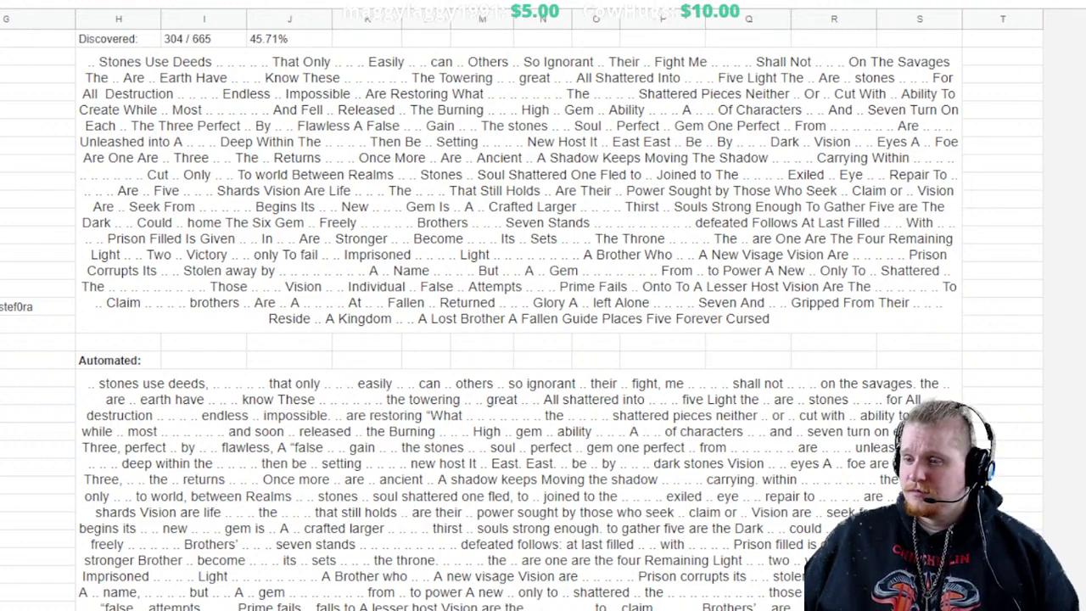
Look through the contributor rows for the latest added words, and compare the manual decoded text with the Automated version
scroll(543, 306, "down", 10)
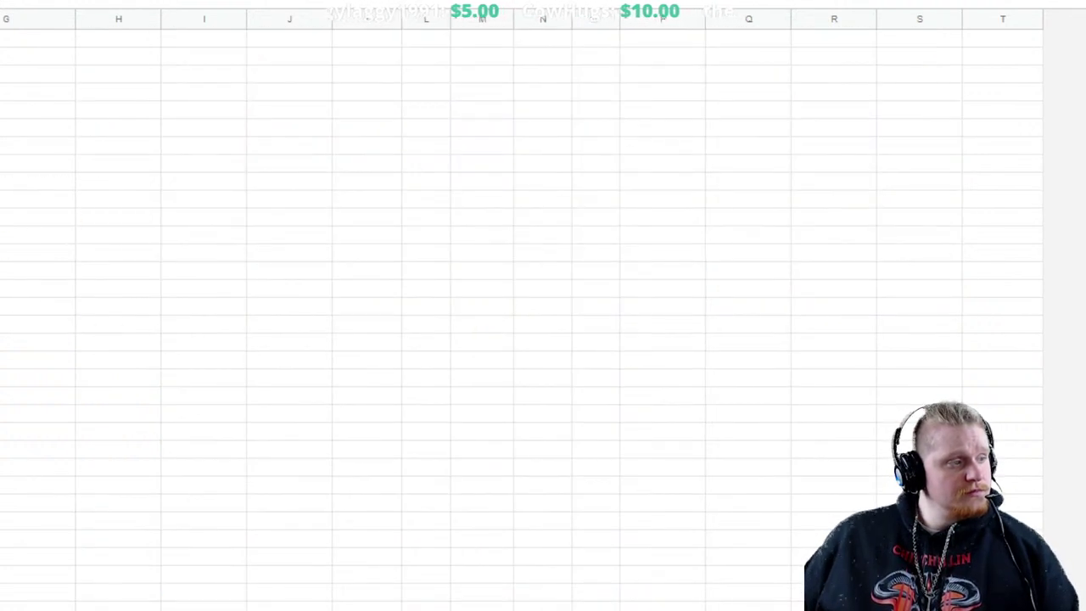
scroll(543, 306, "down", 5)
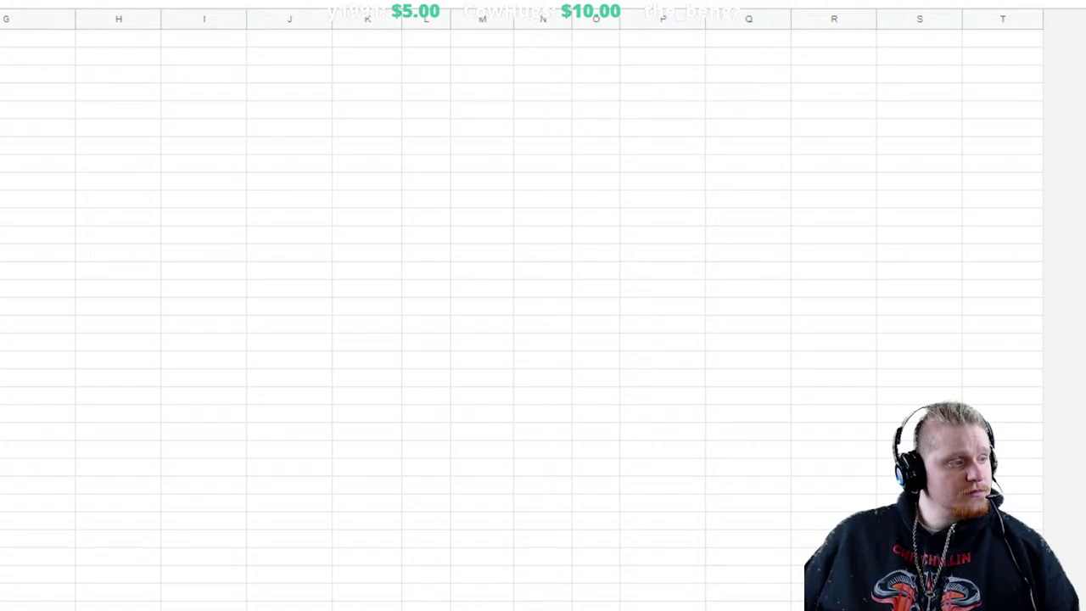
scroll(543, 305, "down", 5)
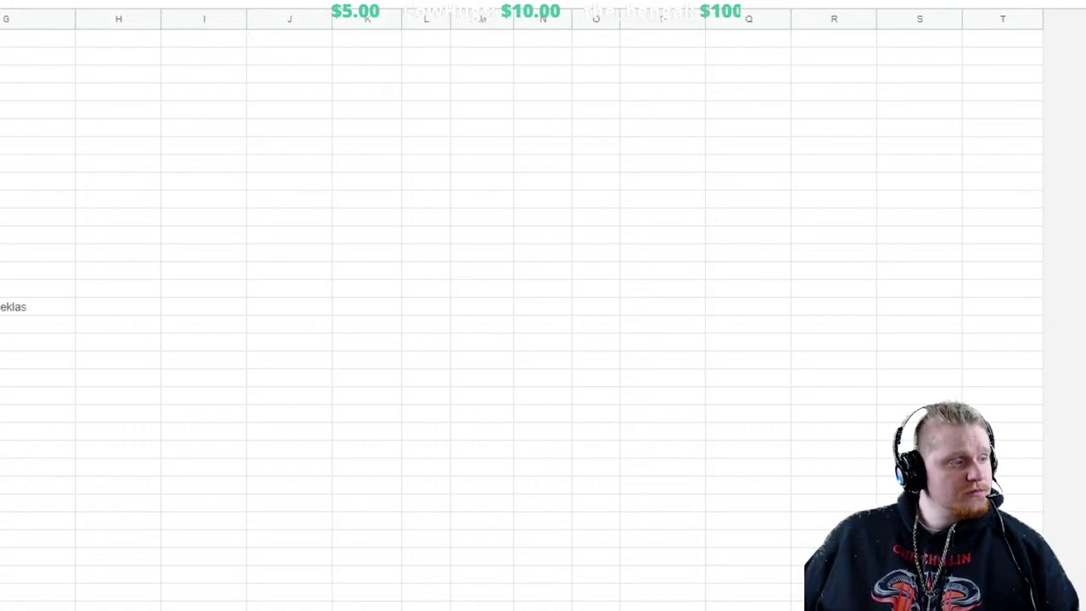
scroll(543, 305, "up", 5)
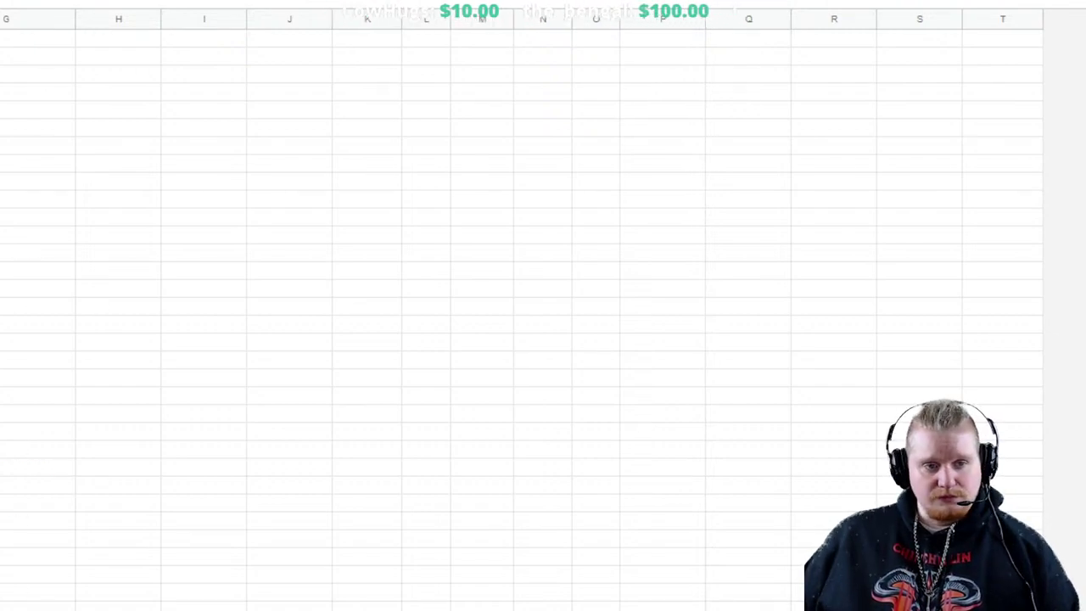
scroll(543, 305, "up", 6)
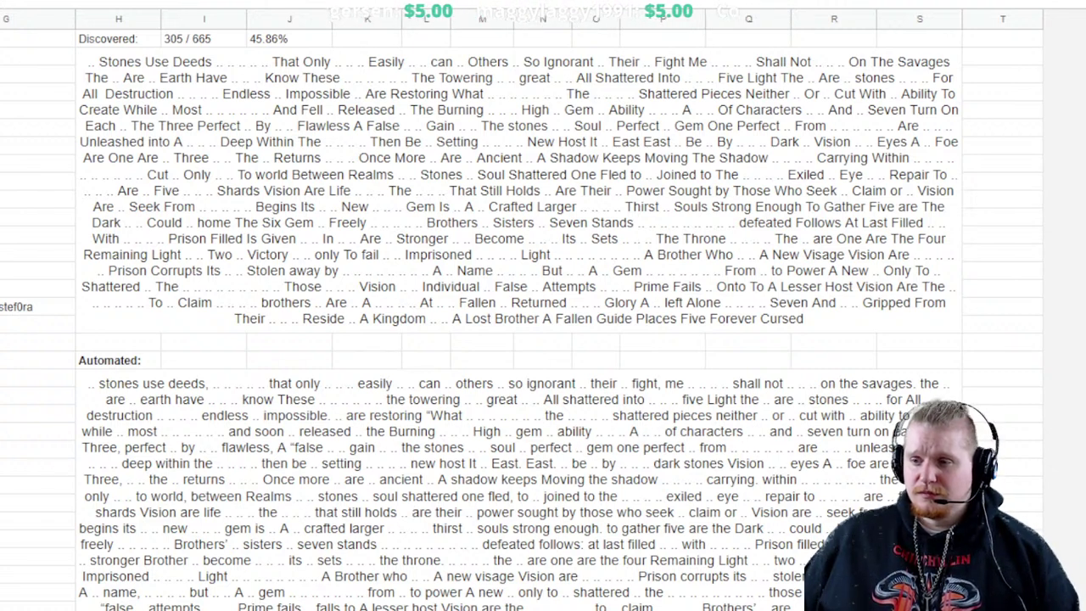
scroll(543, 306, "down", 15)
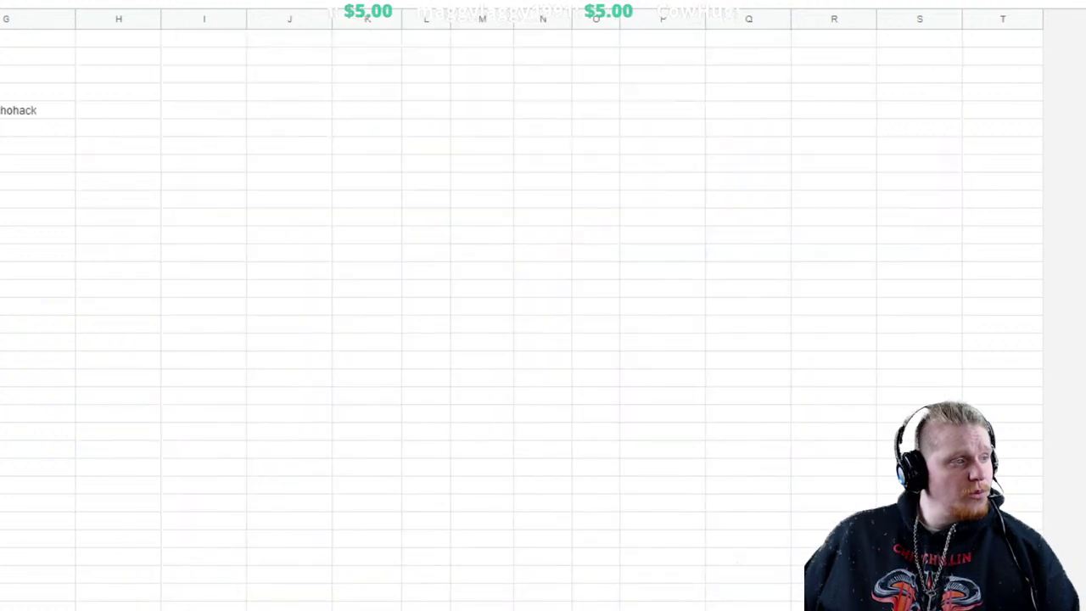
scroll(543, 306, "down", 15)
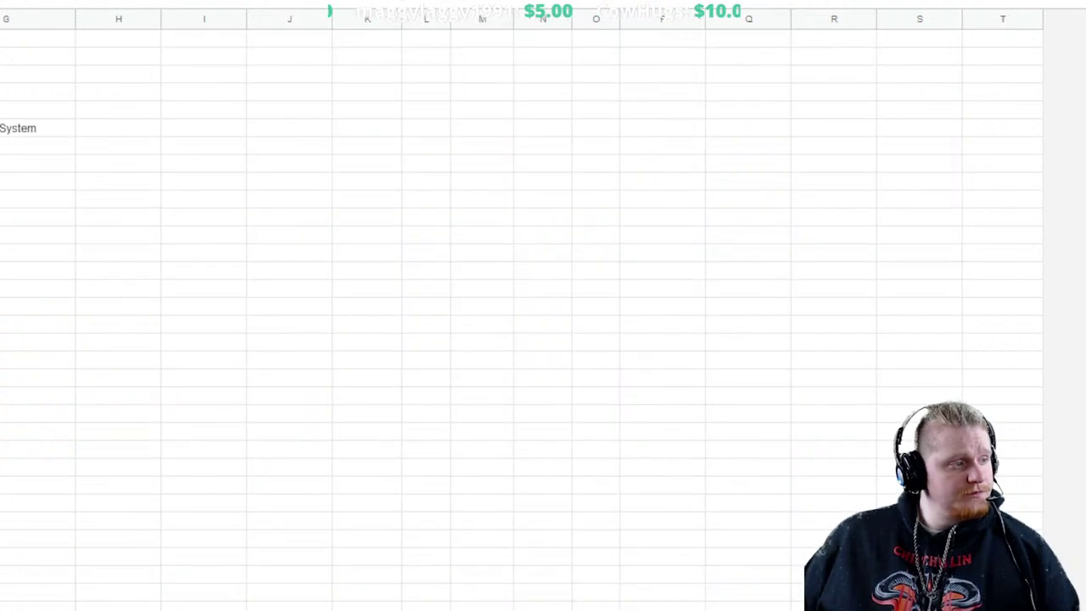
scroll(543, 306, "down", 5)
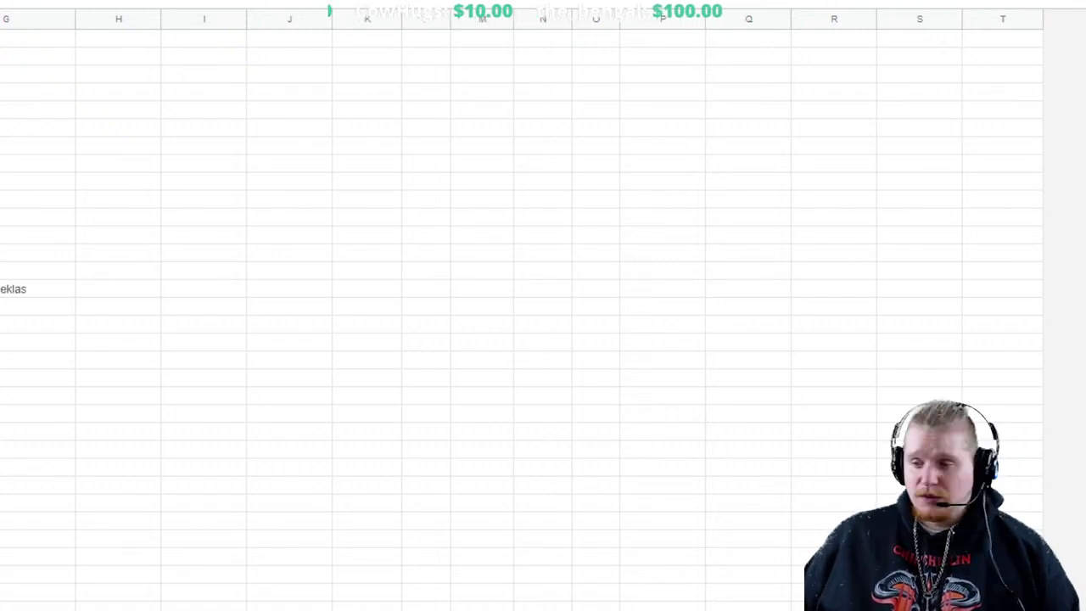
scroll(543, 322, "down", 10)
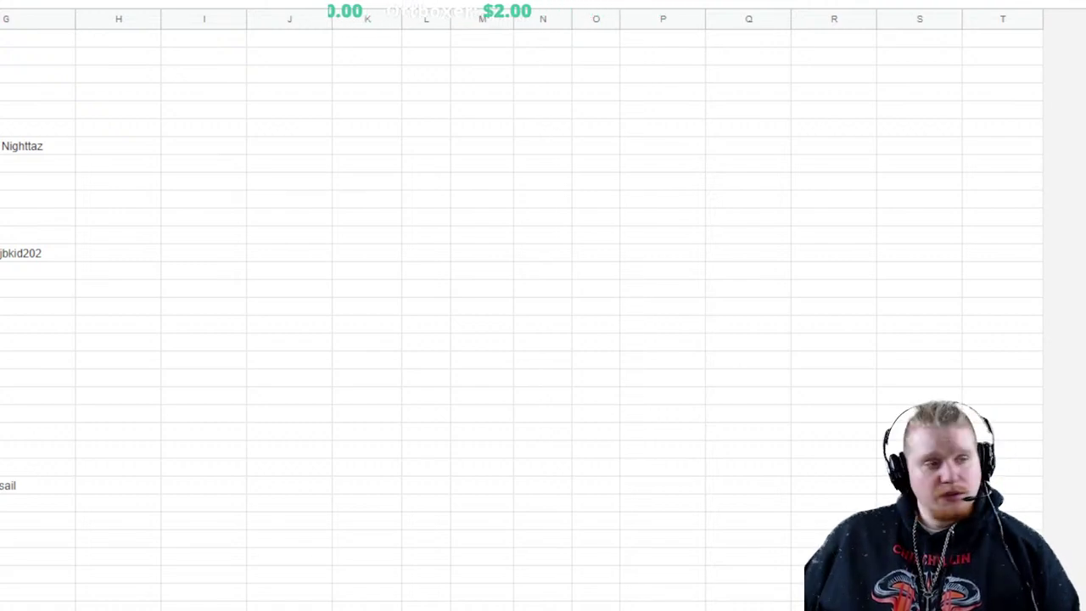
scroll(543, 305, "up", 10)
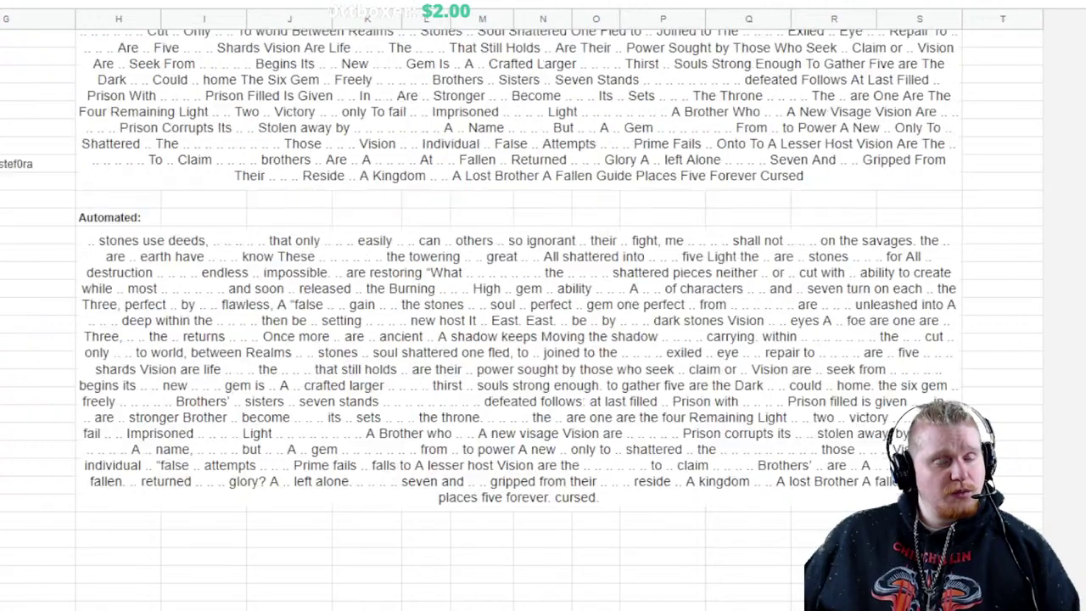
scroll(543, 306, "up", 3)
left_click(1002, 251)
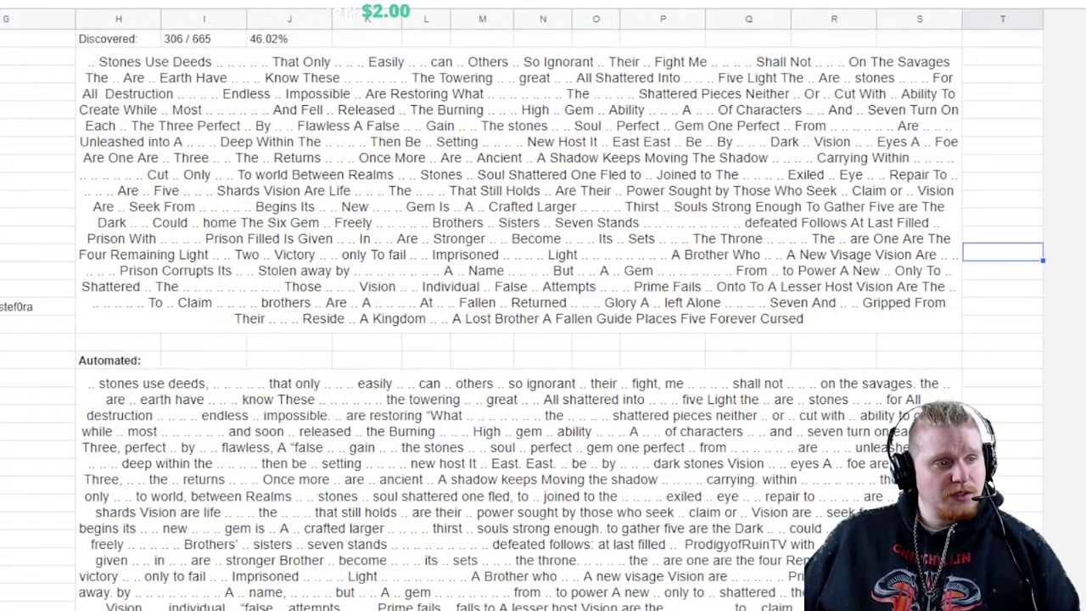
key("shift+Up")
key("Up")
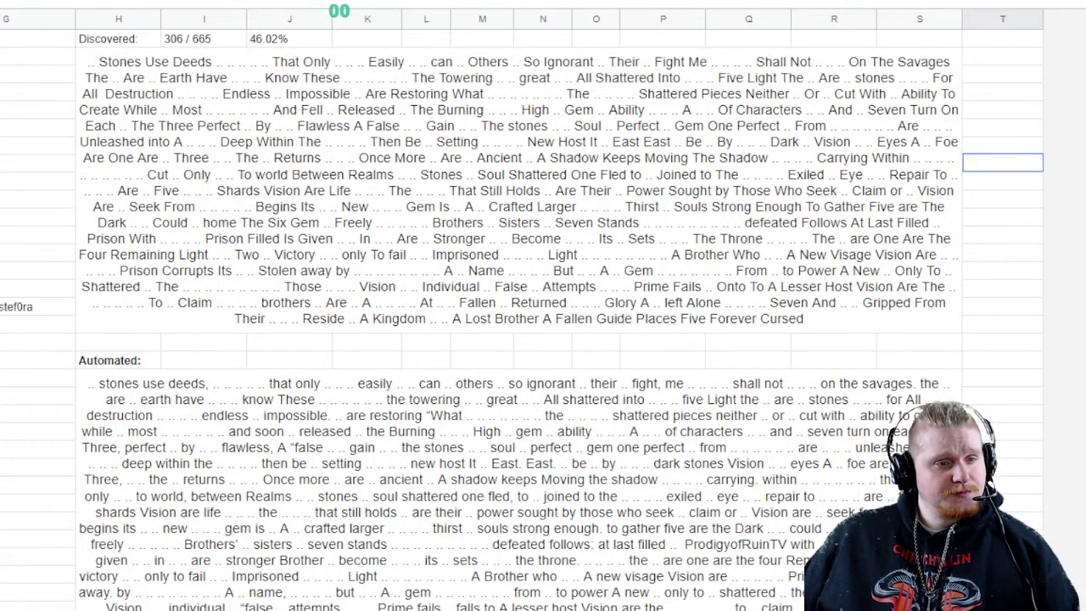
key("Up")
key("Up")
key("Up")
key("Up")
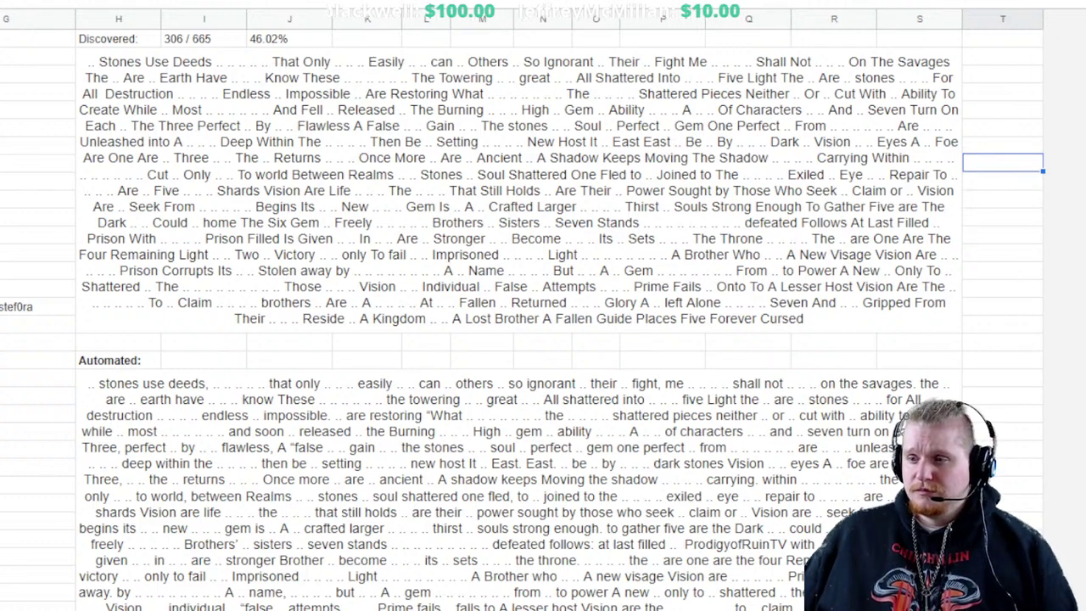
Recheck the discovered count and decoded text, and examine the contributor notes further down the sheet for new entries
scroll(544, 305, "down", 15)
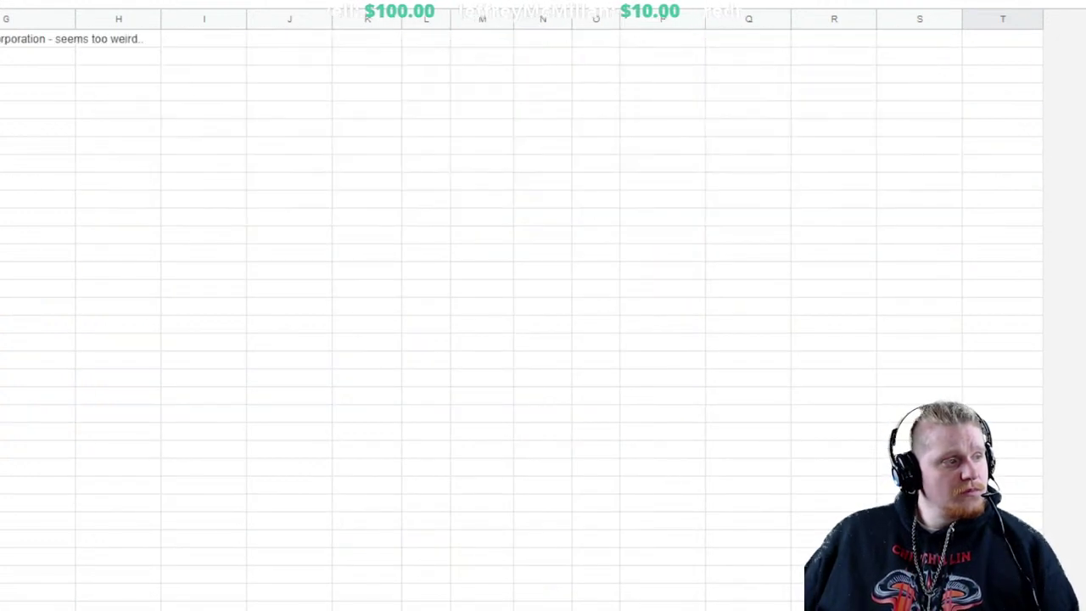
scroll(544, 306, "down", 10)
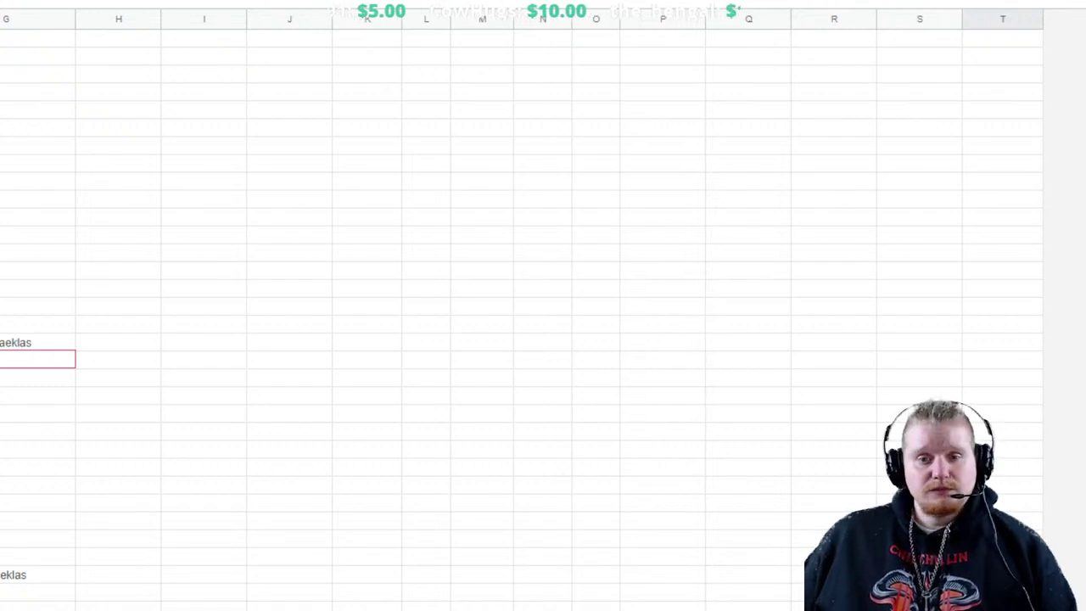
scroll(543, 306, "down", 10)
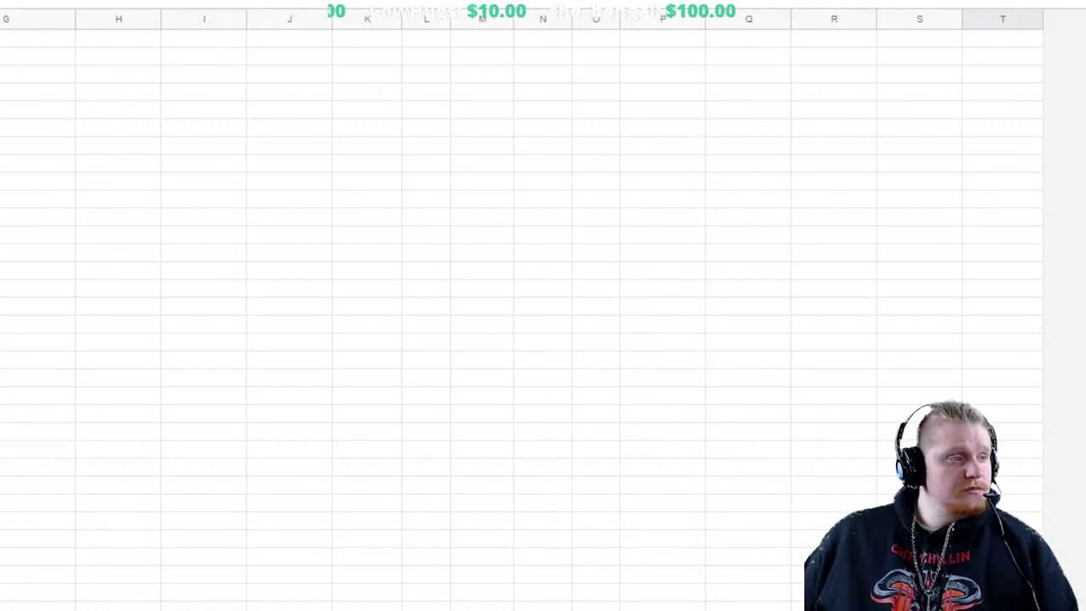
scroll(543, 306, "down", 5)
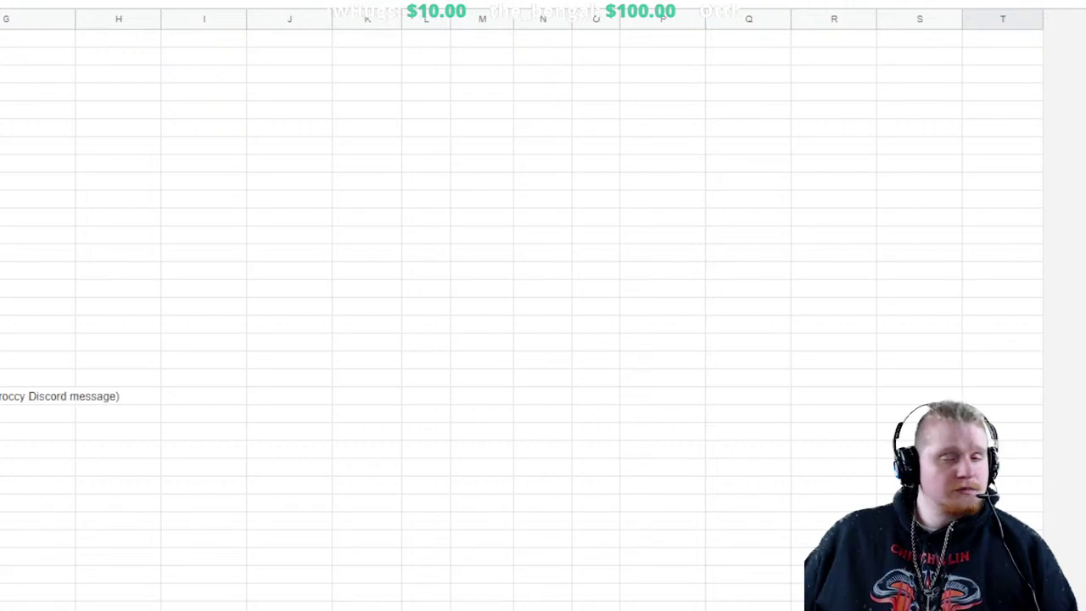
scroll(543, 305, "down", 10)
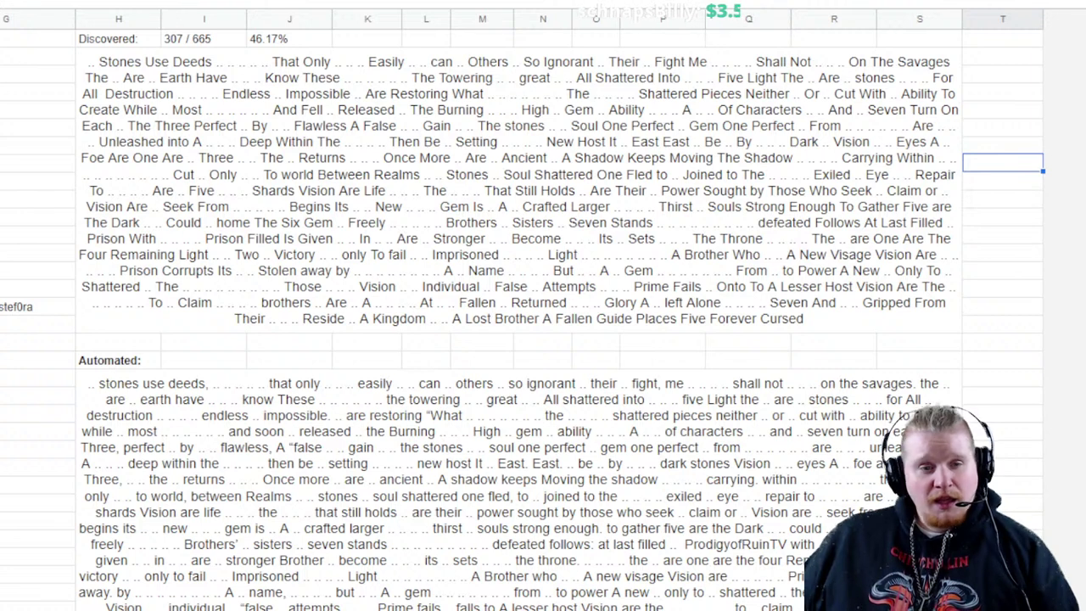
left_click(1002, 322)
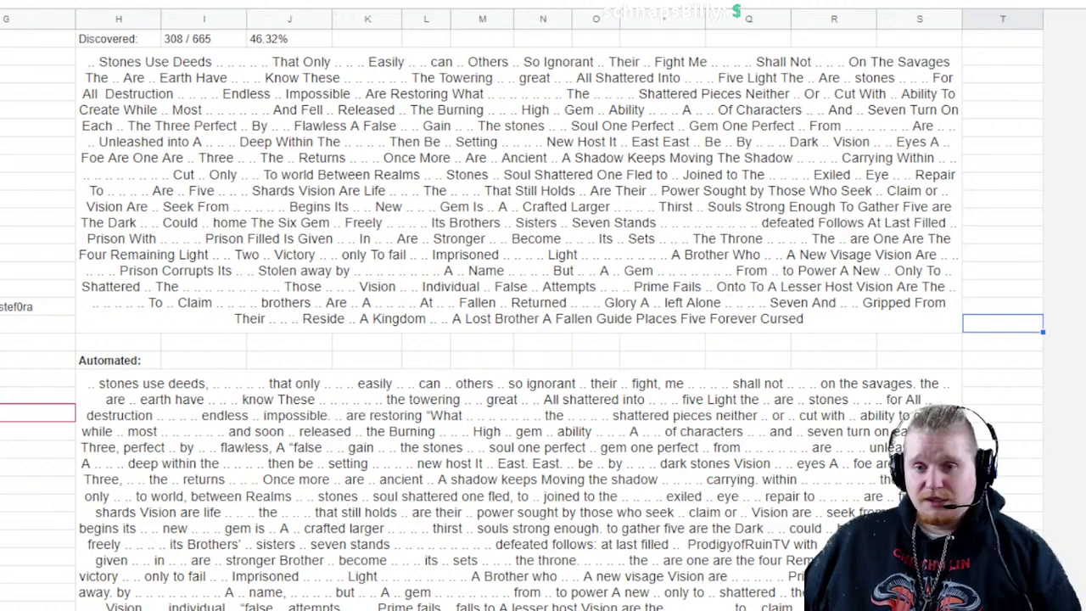
scroll(543, 314, "down", 15)
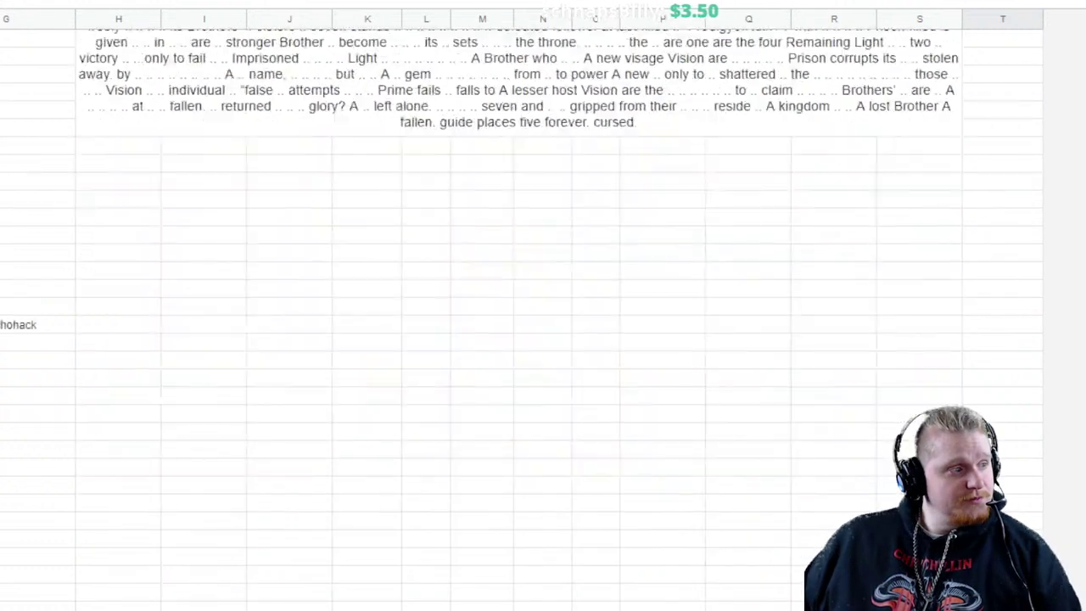
scroll(543, 314, "down", 20)
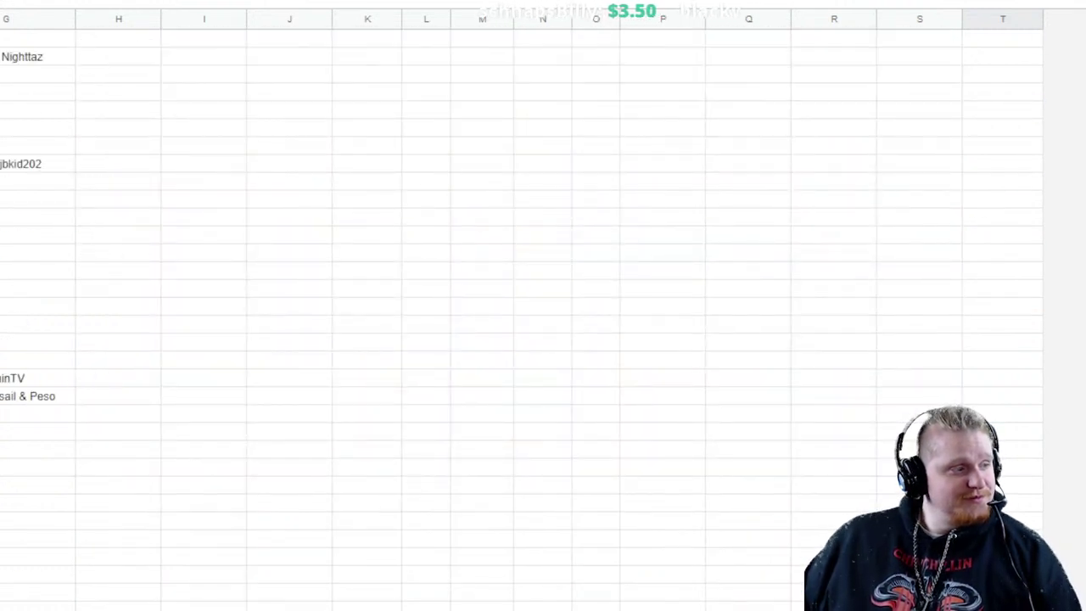
scroll(543, 314, "down", 15)
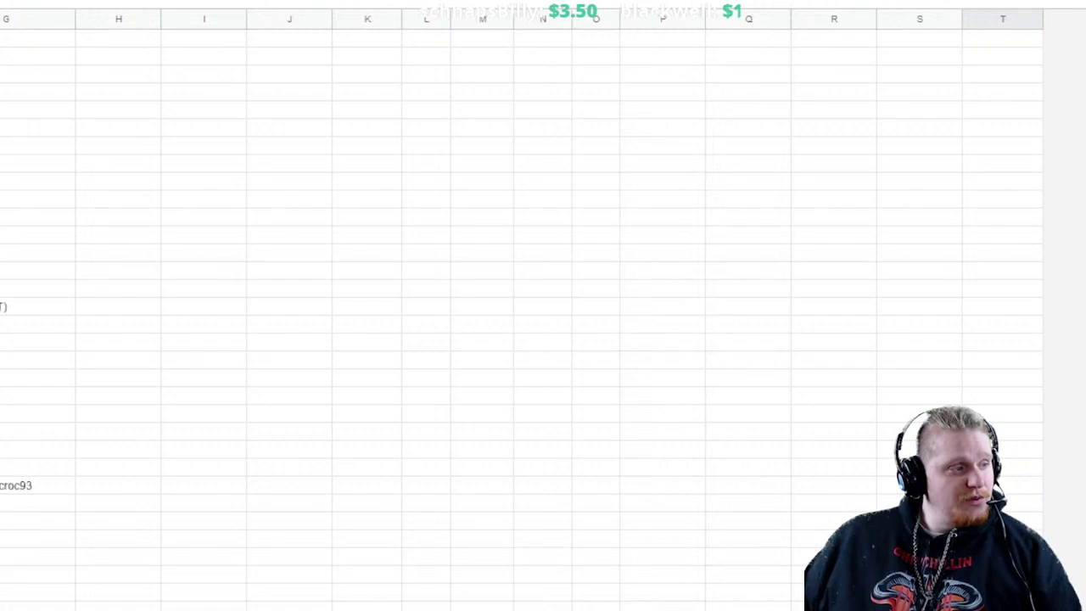
Scan the contributor notes in column G down the sheet and back up for newly credited words
scroll(543, 314, "down", 10)
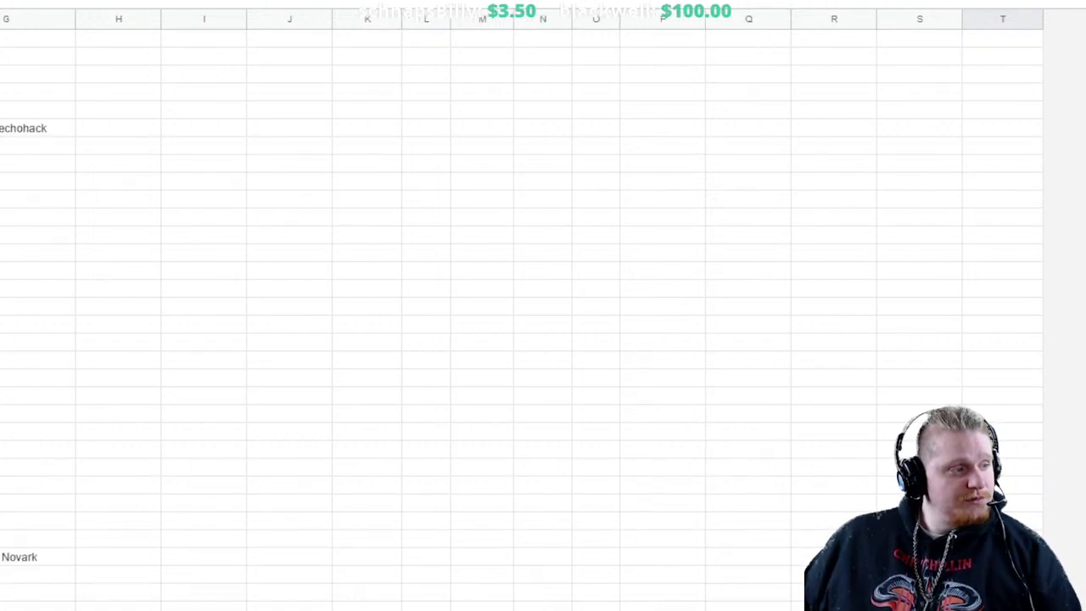
scroll(543, 314, "down", 4)
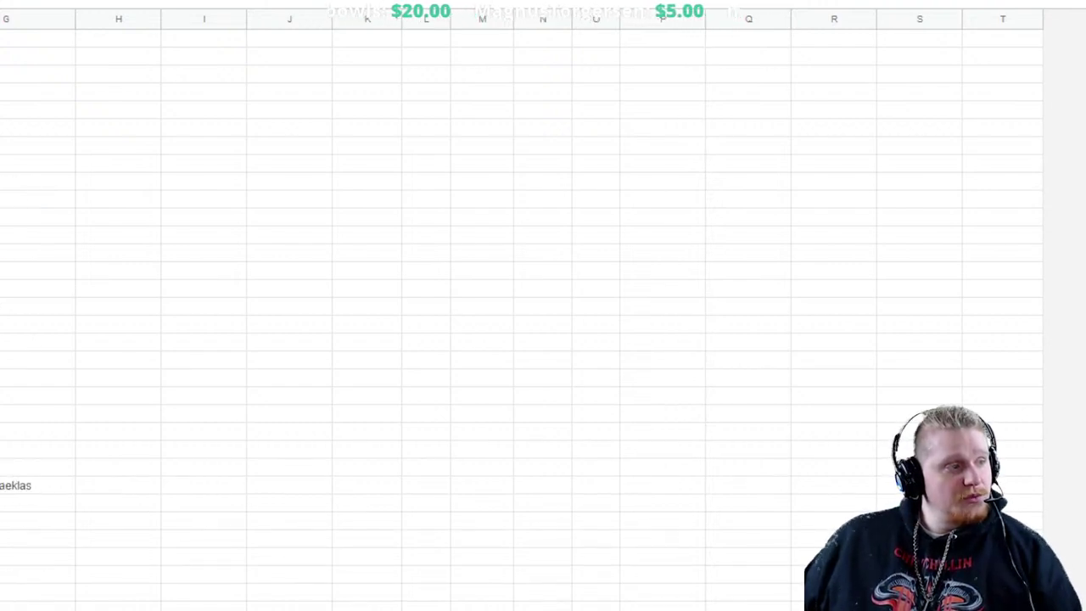
scroll(543, 306, "up", 2)
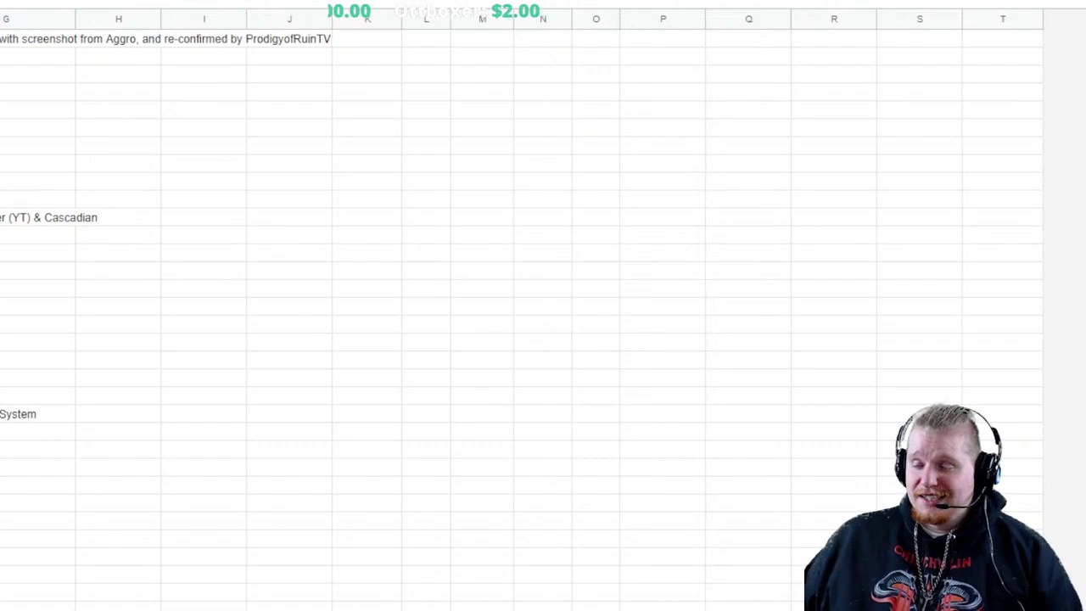
scroll(543, 306, "up", 5)
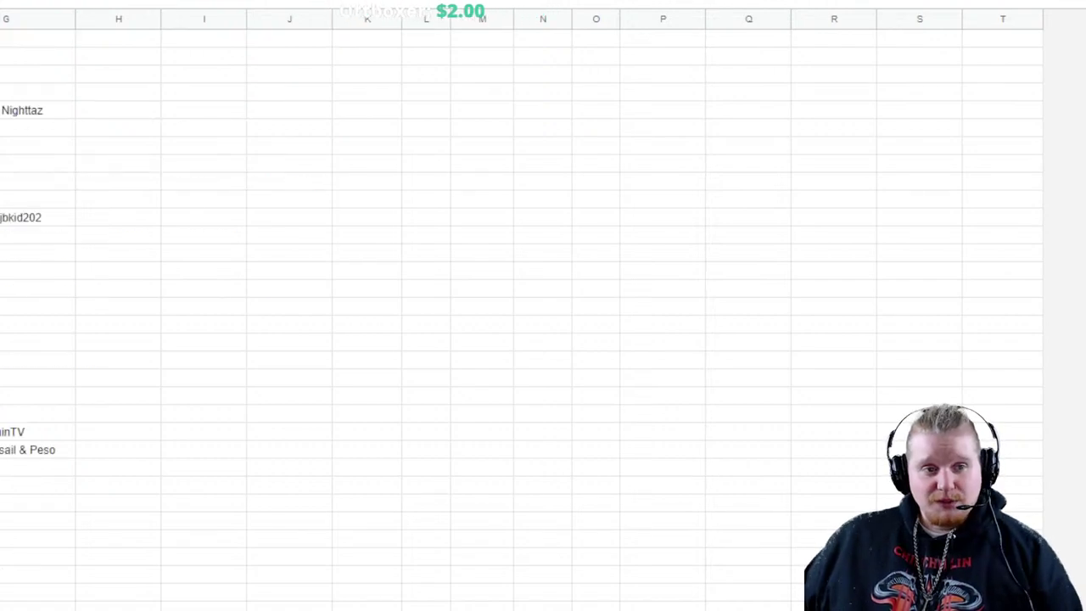
scroll(543, 306, "up", 5)
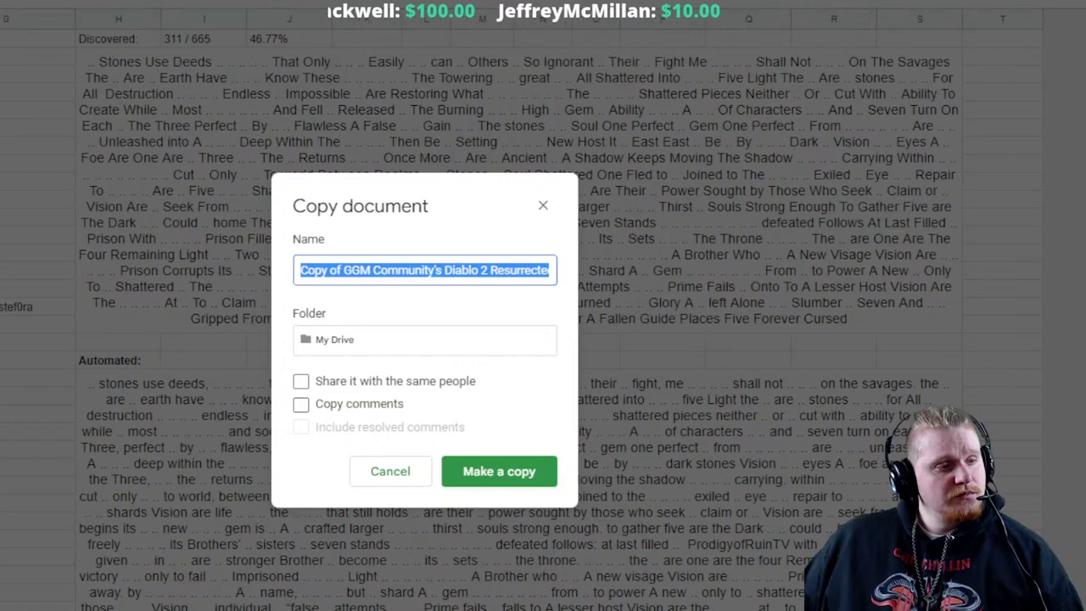
Make a copy of the community's decoding spreadsheet in My Drive and switch to Diablo II: Resurrected
left_click(499, 471)
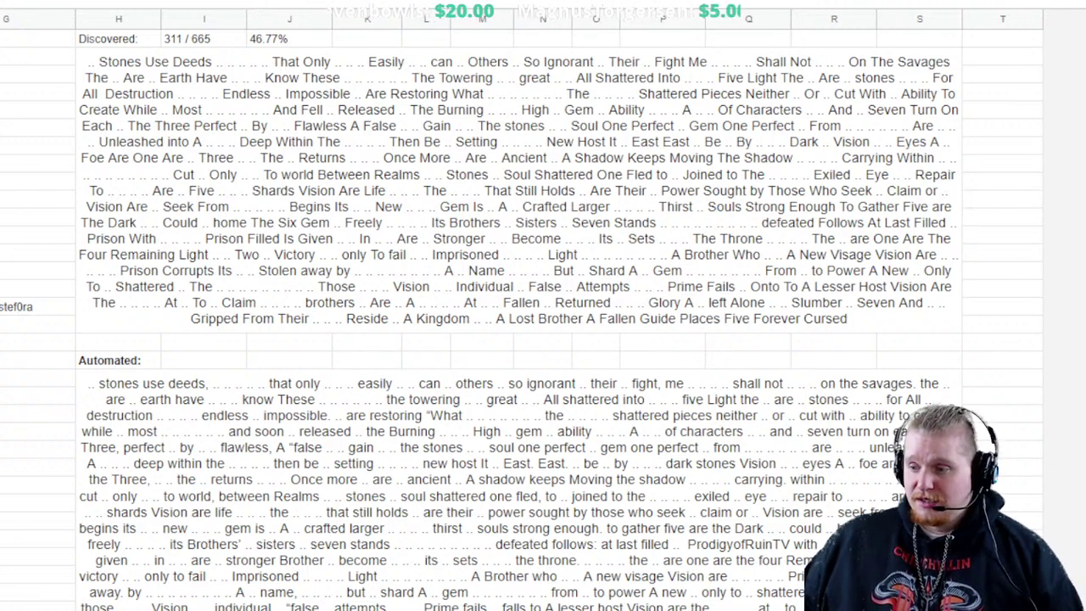
key("alt+Tab")
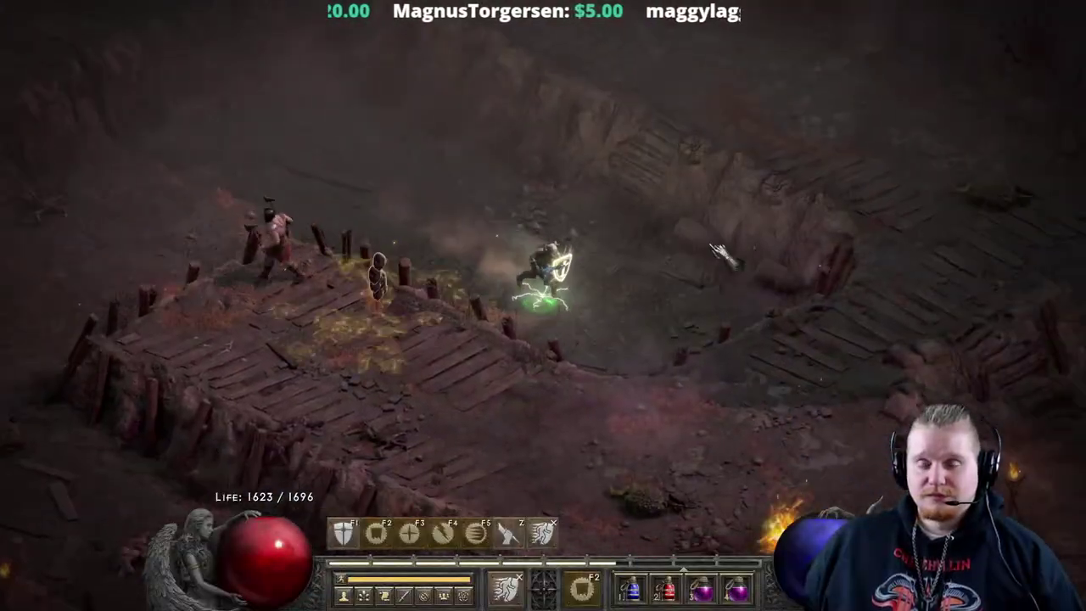
Move the Paladin off the plank walkway into the torchlit area beside the cliff and attack the monsters there
right_click(791, 465)
right_click(791, 465)
right_click(606, 485)
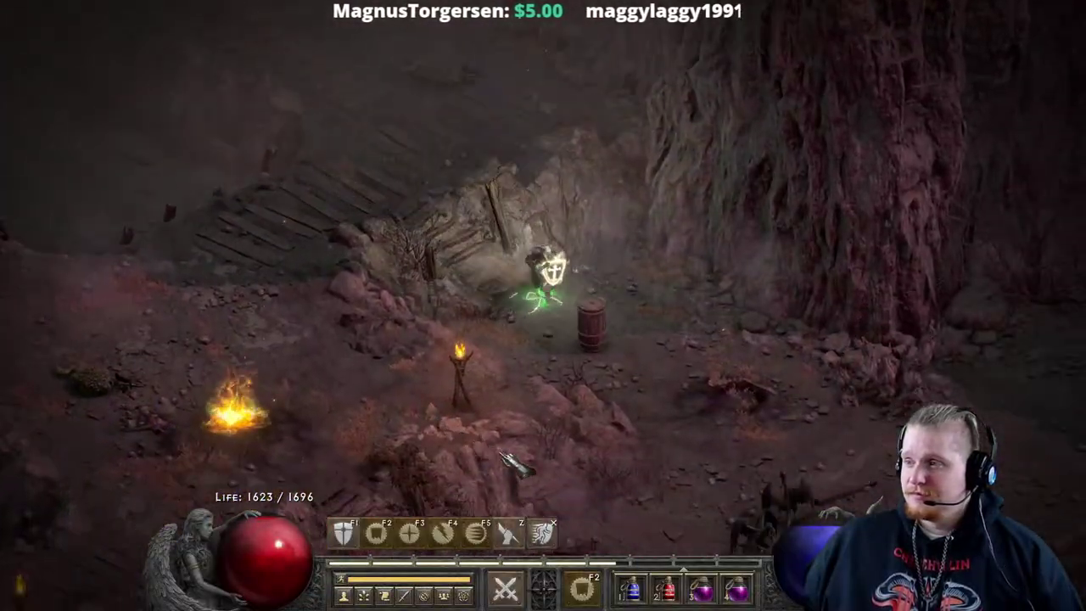
right_click(619, 351)
right_click(556, 297)
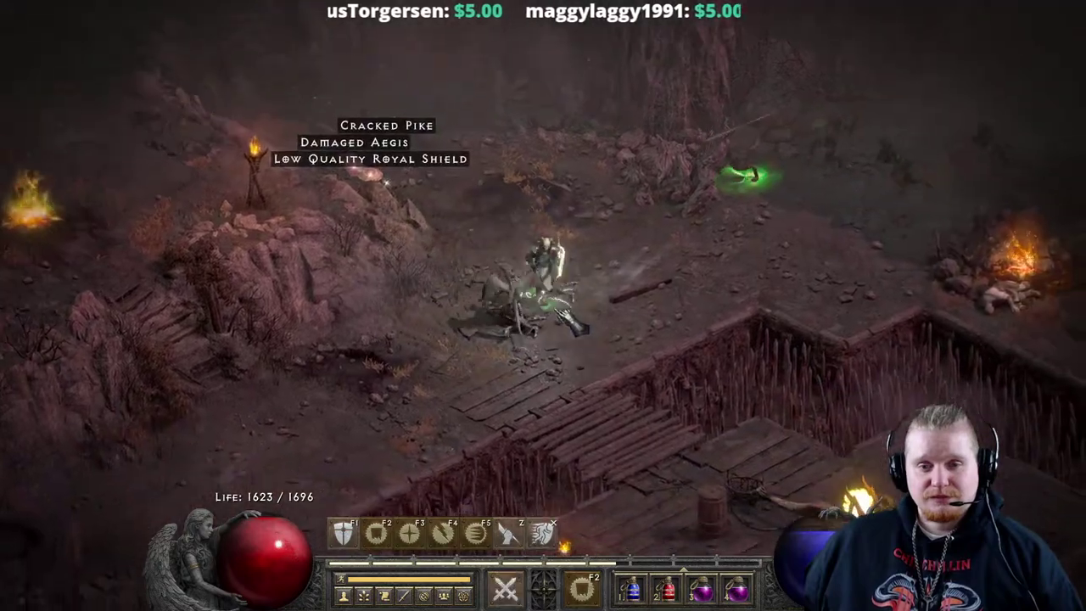
key("x")
right_click(525, 255)
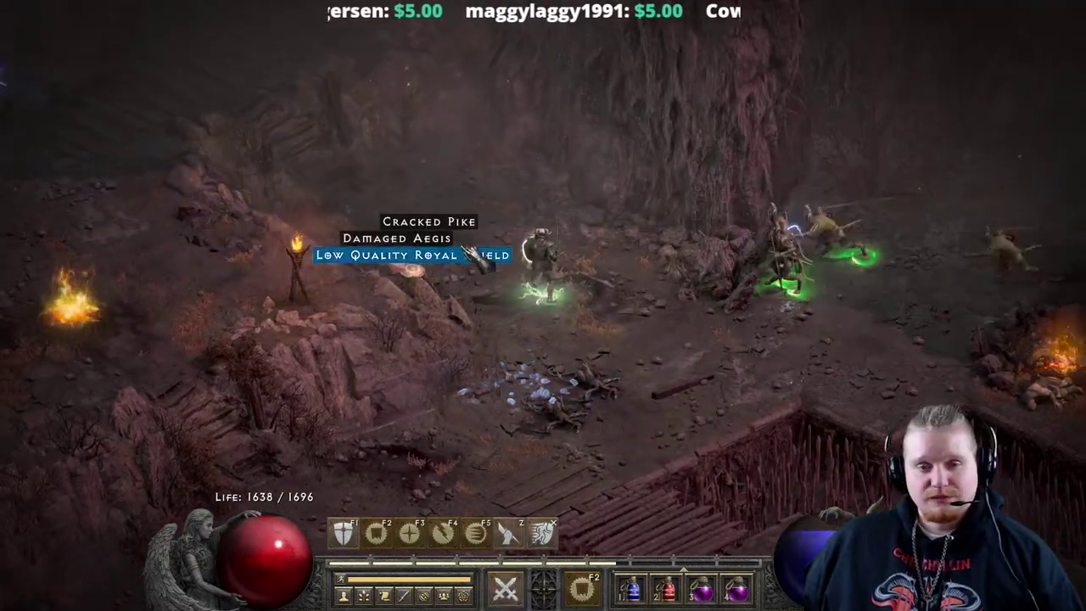
Pick up the Low Quality Royal Shield and drop it again from the inventory
left_click(445, 260)
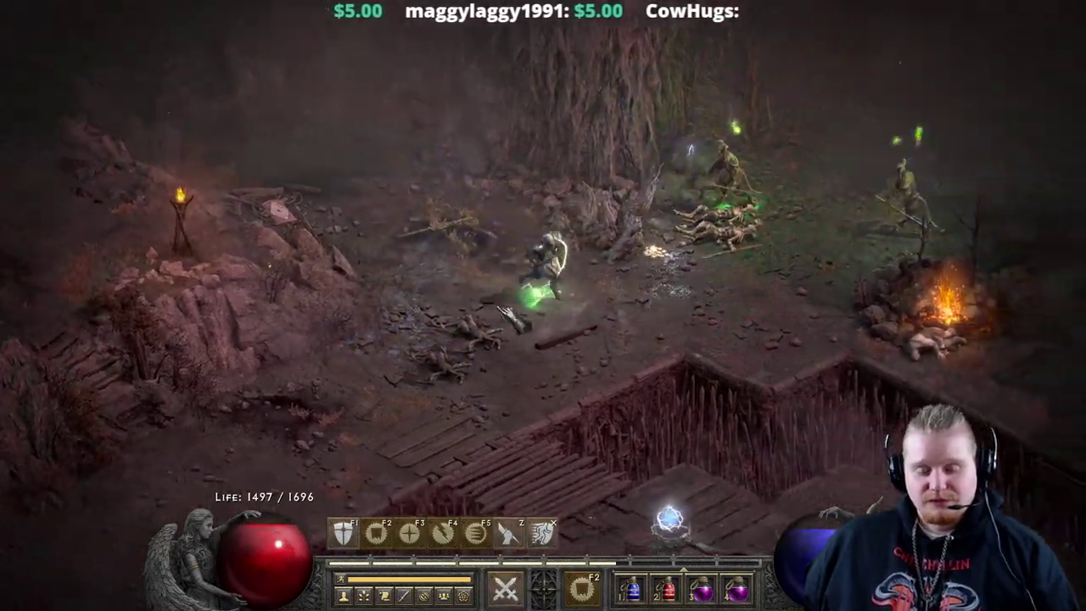
key("i")
left_click(745, 339, "ctrl")
key("i")
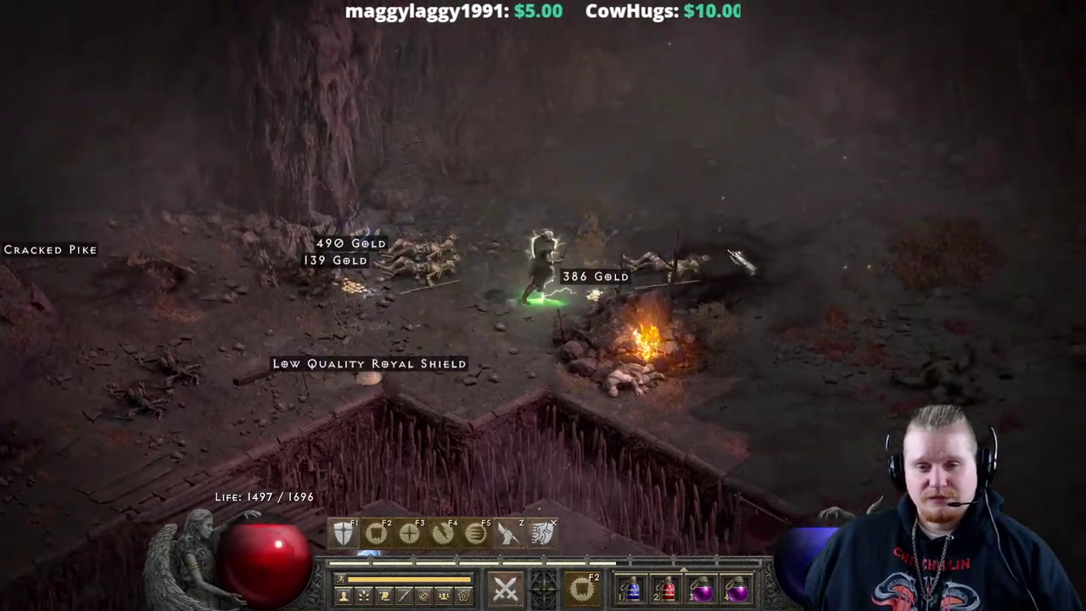
Advance past the bonfire to the raised plank path and attack the pack of monsters by the cliff wall
right_click(704, 384)
right_click(705, 384)
right_click(679, 373)
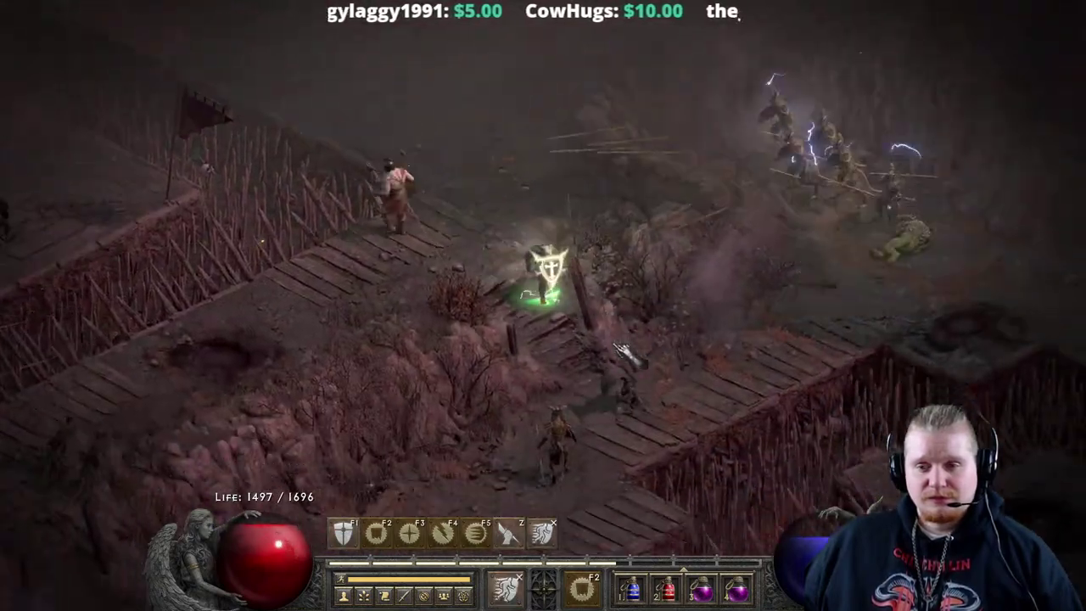
right_click(611, 280)
right_click(598, 253)
right_click(594, 250)
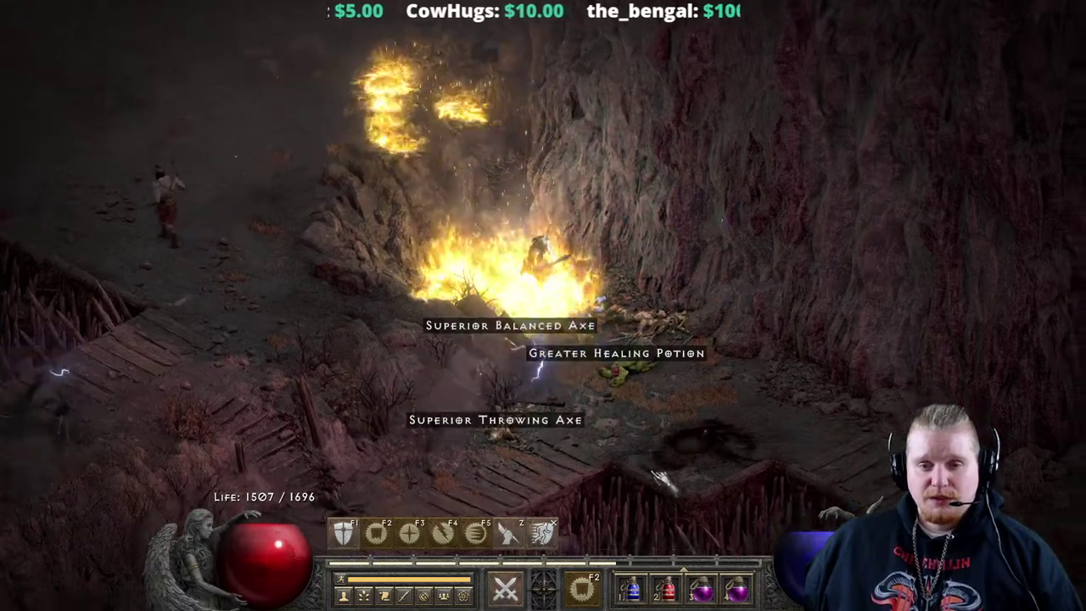
Leave the burning cliff edge, cross the torchlit plank bridge and engage the monster group in the Bloody Foothills
right_click(662, 480)
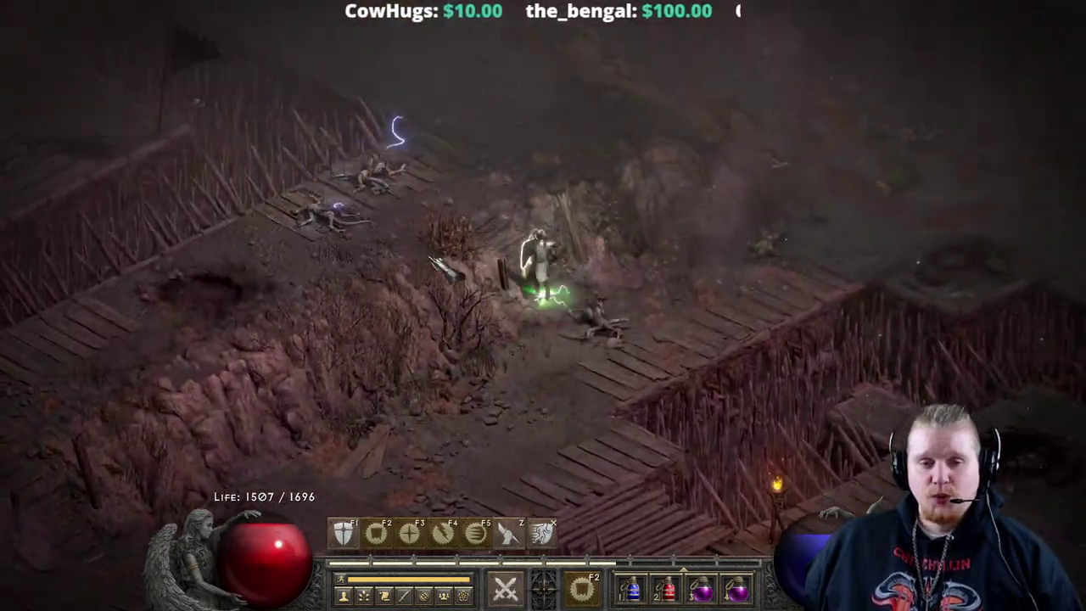
right_click(611, 373)
right_click(683, 492)
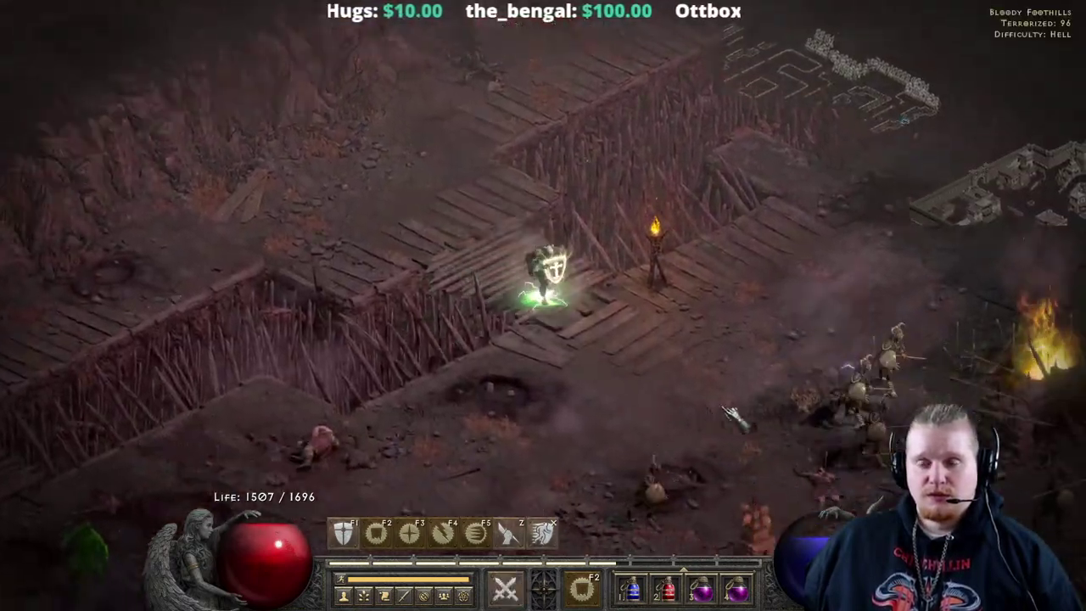
right_click(548, 496)
key("z")
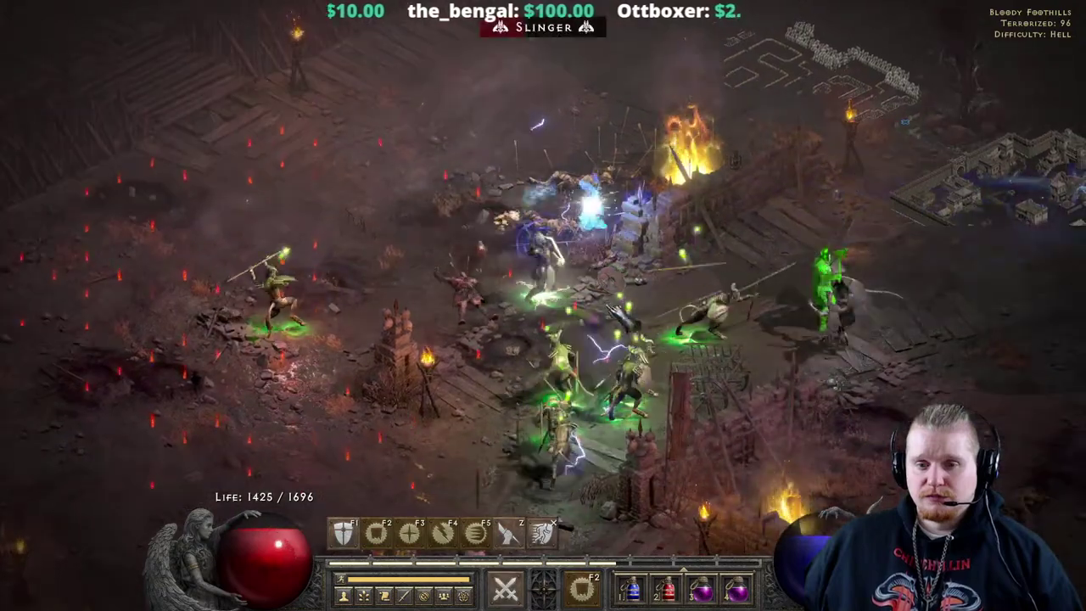
Finish off the Slingers among the ruined walls and head back toward the palisade ramp
key("x")
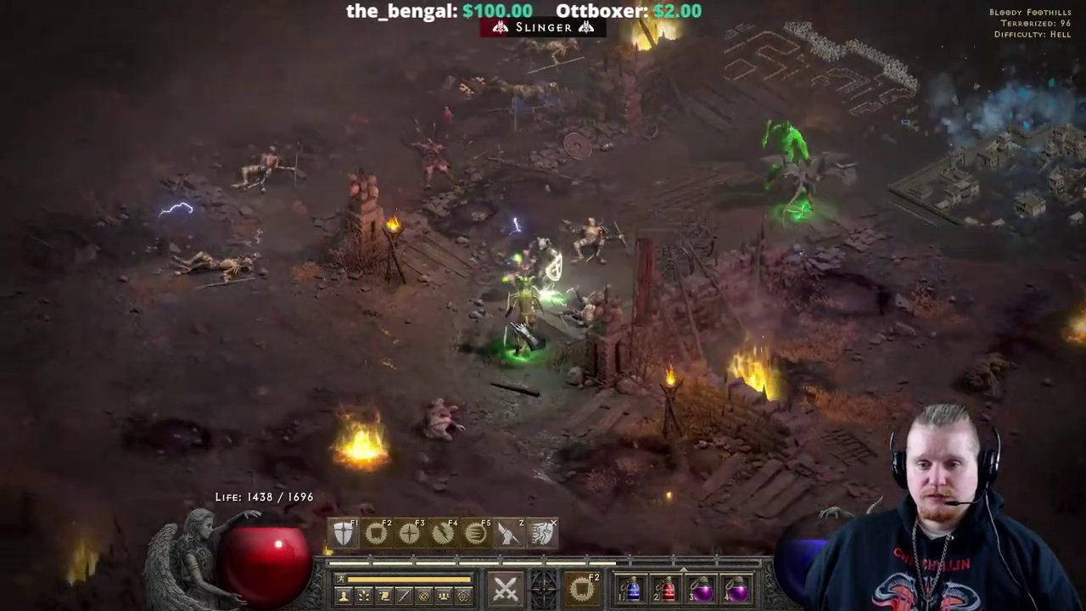
right_click(722, 407)
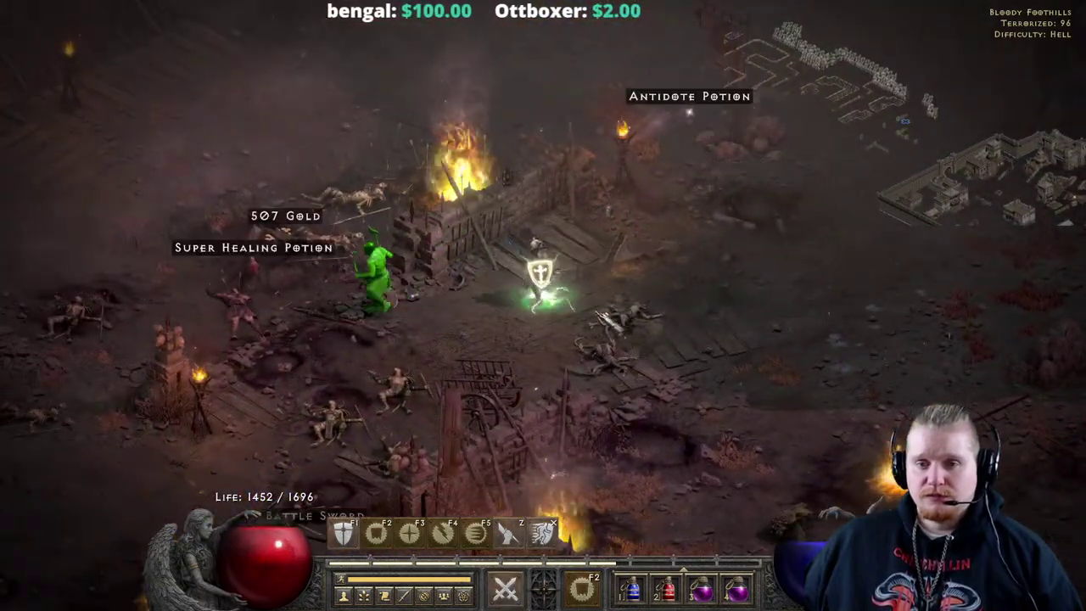
key("z")
right_click(275, 382)
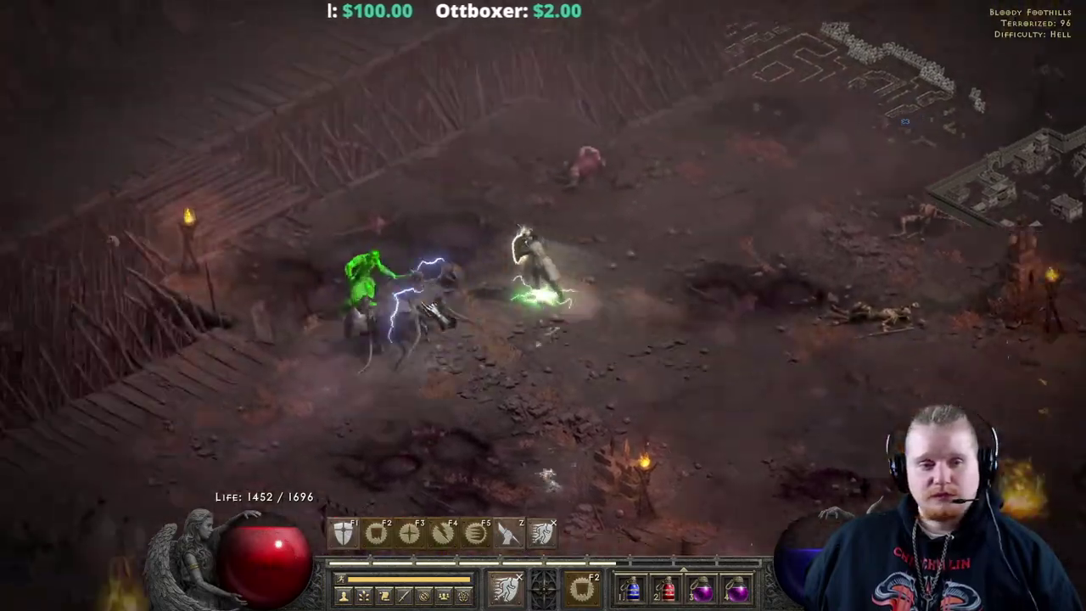
Fight the Carrion Birds along the palisade and climb the ramp to the upper ledge
key("x")
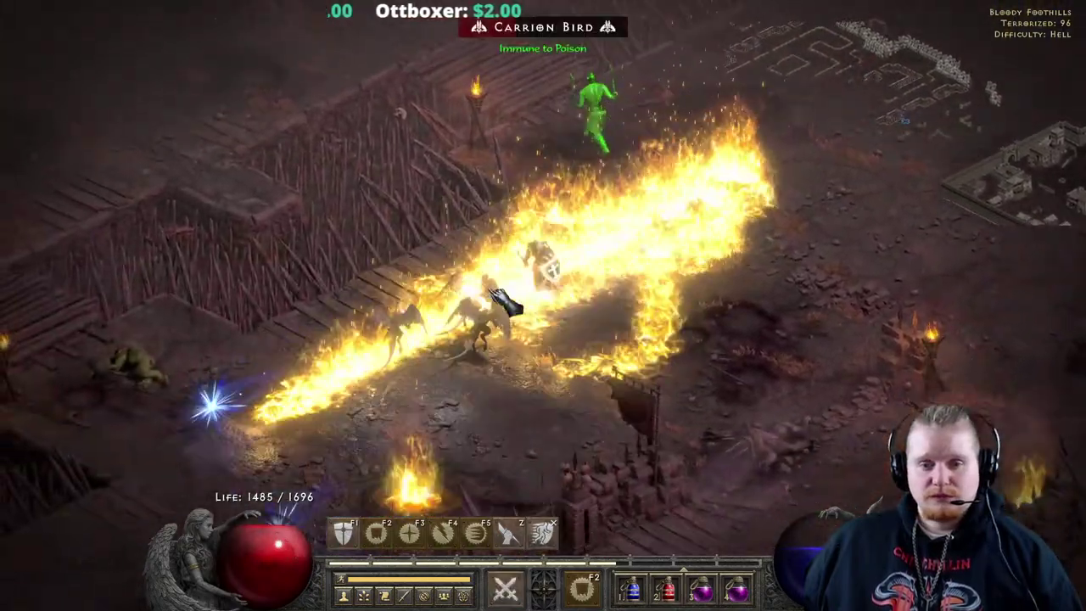
key("z")
right_click(479, 364)
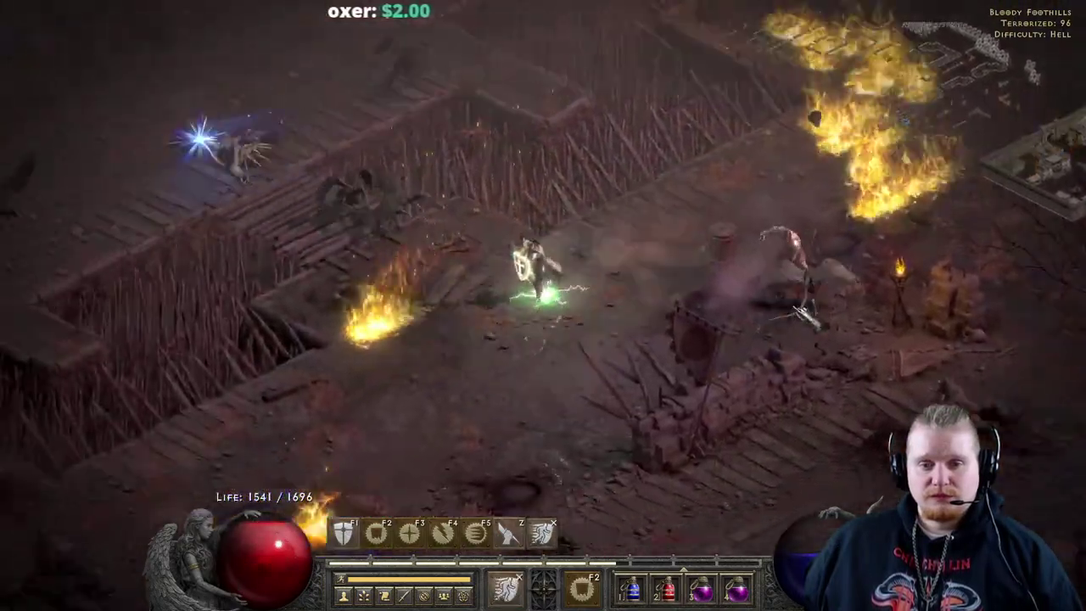
right_click(712, 280)
key("x")
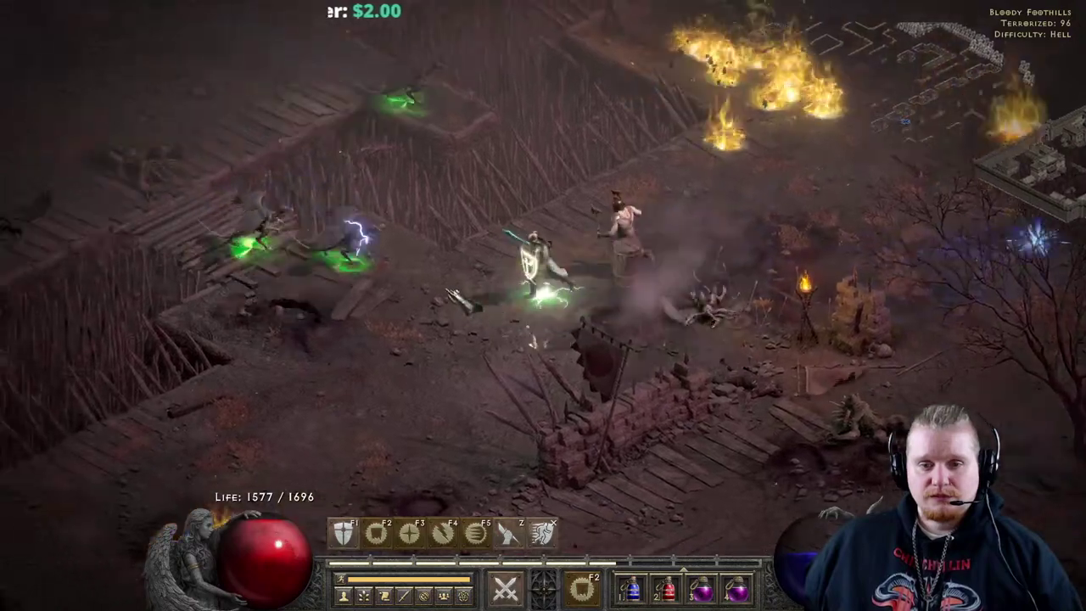
right_click(255, 233)
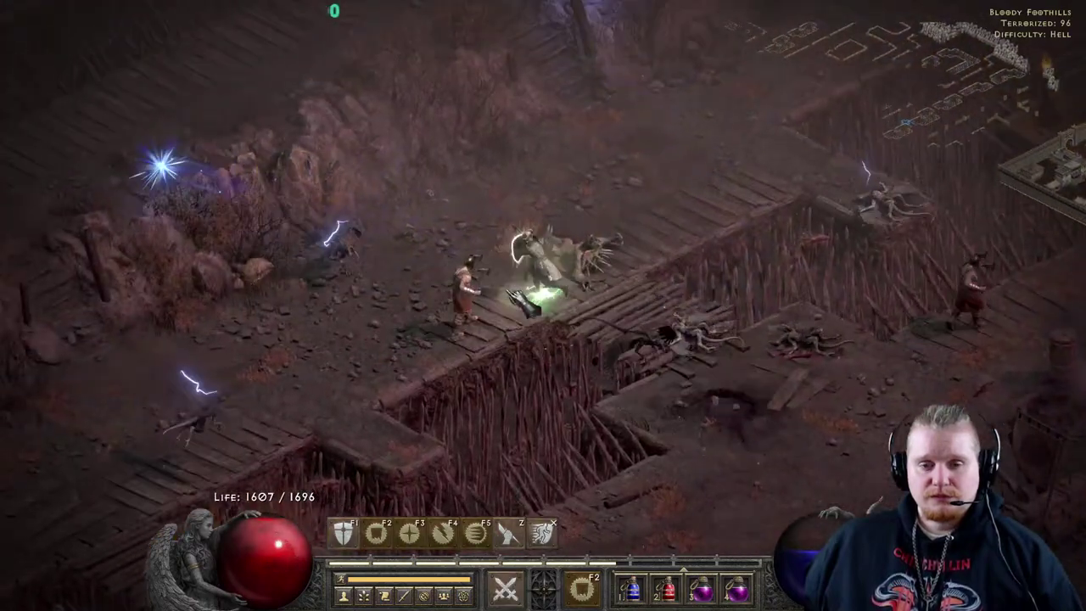
left_click(500, 361)
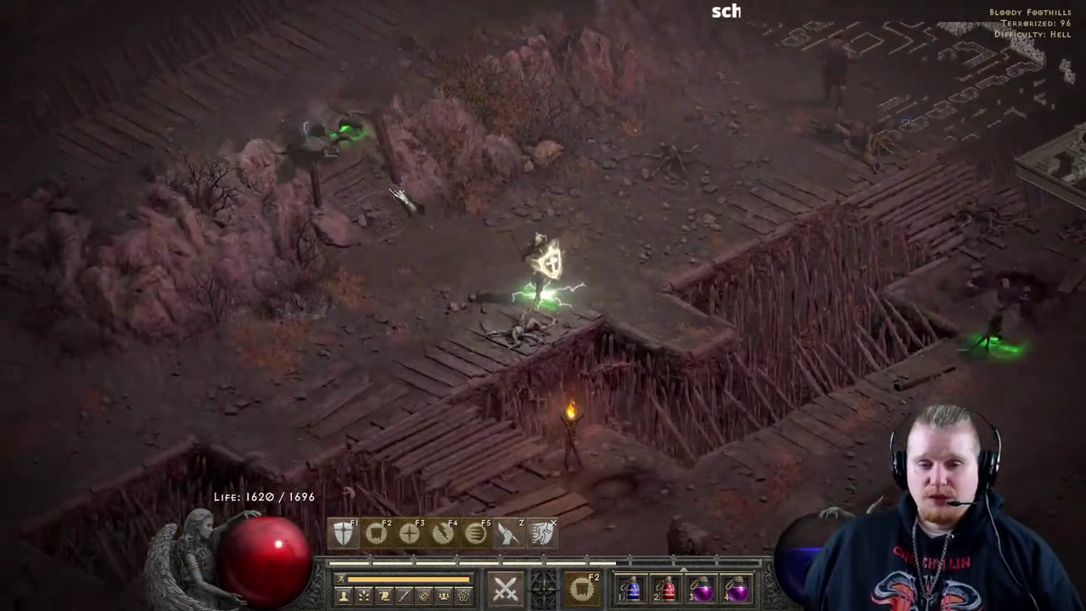
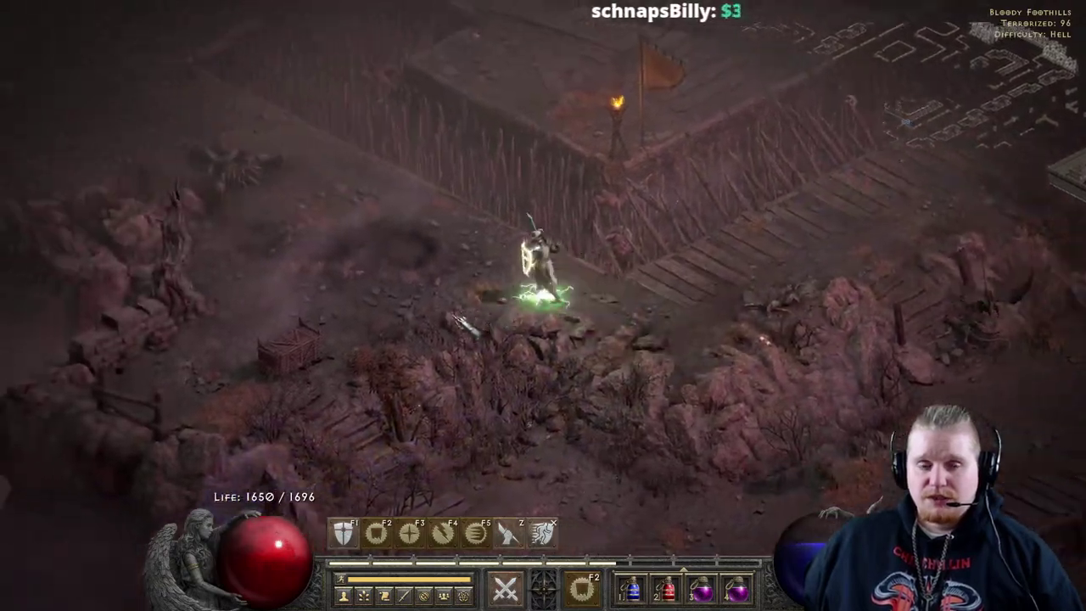
Run the Paladin through the upper foothills past the wooden table and bonfires to the staked plank walkway
key("x")
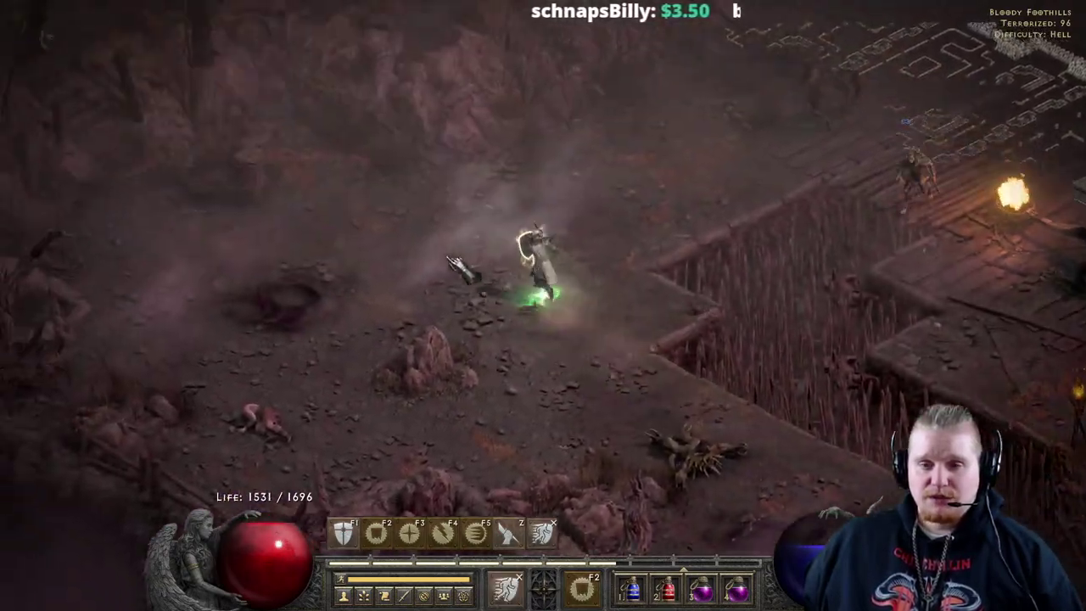
right_click(459, 269)
right_click(479, 248)
right_click(721, 272)
key("x")
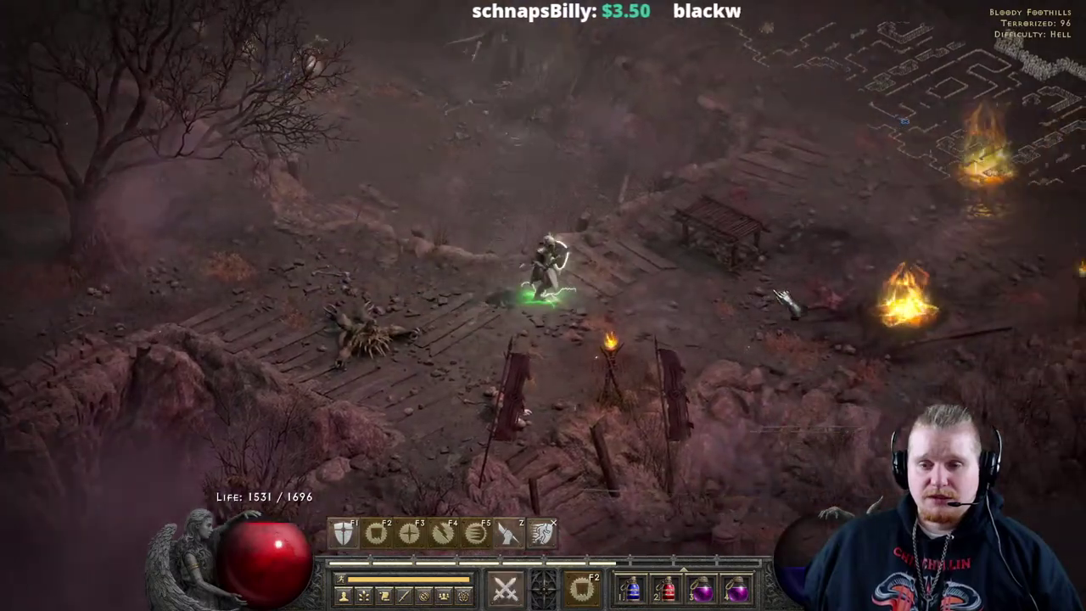
key("x")
right_click(530, 115)
key("x")
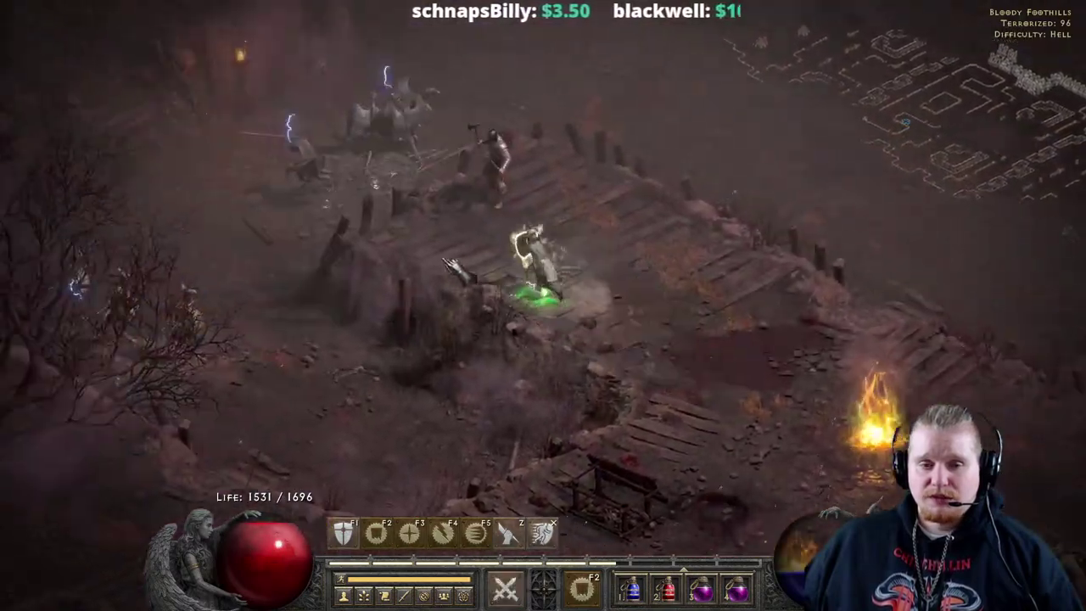
Attack the monsters around the staked plank walkway and move on below it toward the bare tree
key("x")
right_click(516, 399)
key("x")
key("x")
right_click(417, 339)
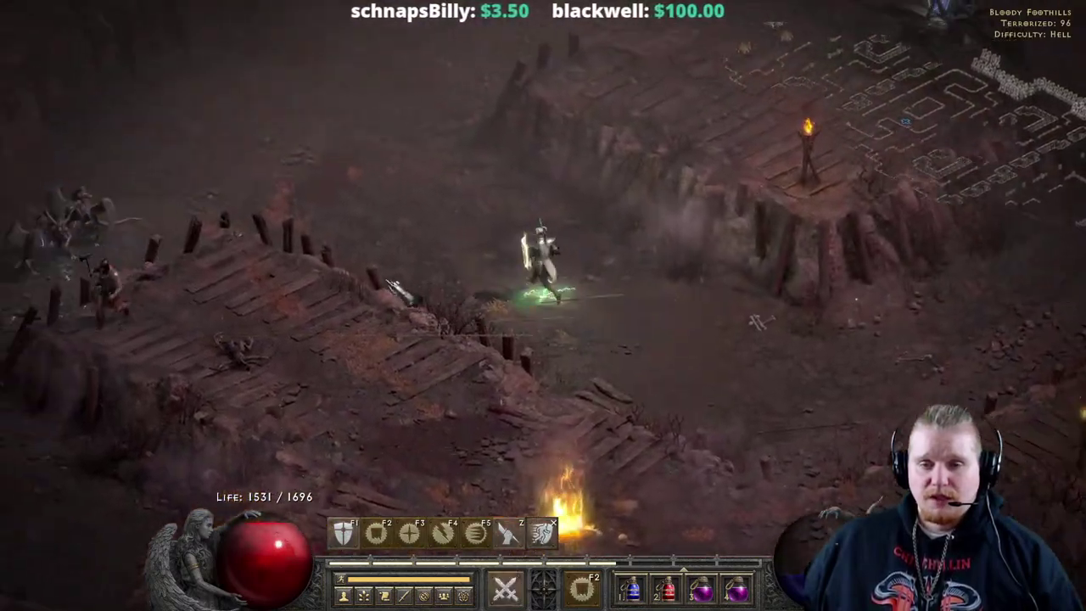
key("x")
right_click(306, 285)
key("x")
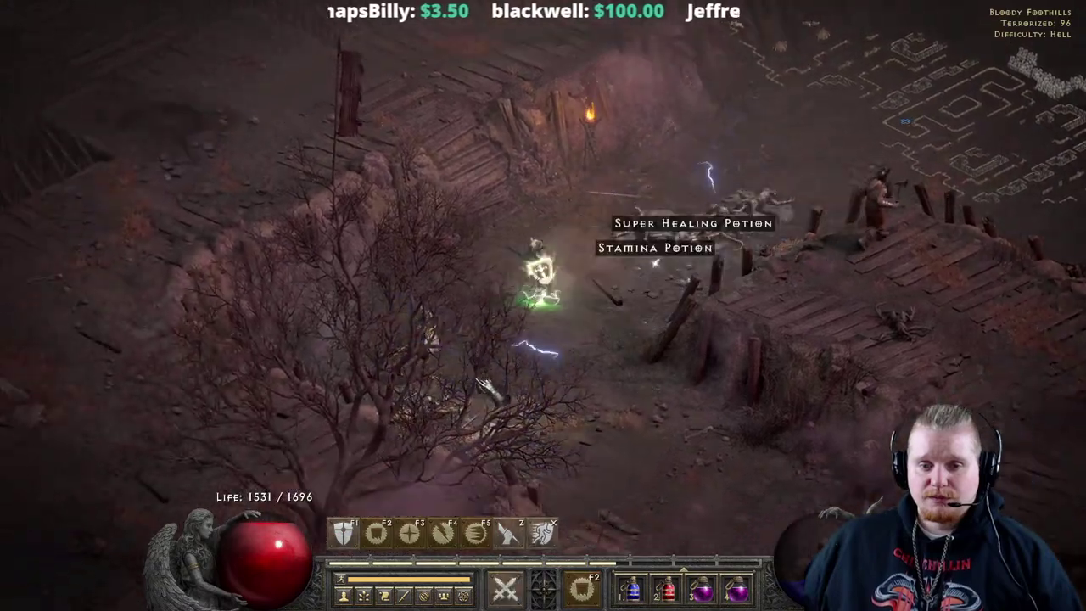
Cross the next palisade ramp in the foothills and attack the monsters near the barrel
key("x")
right_click(487, 389)
key("x")
right_click(518, 195)
key("x")
right_click(420, 251)
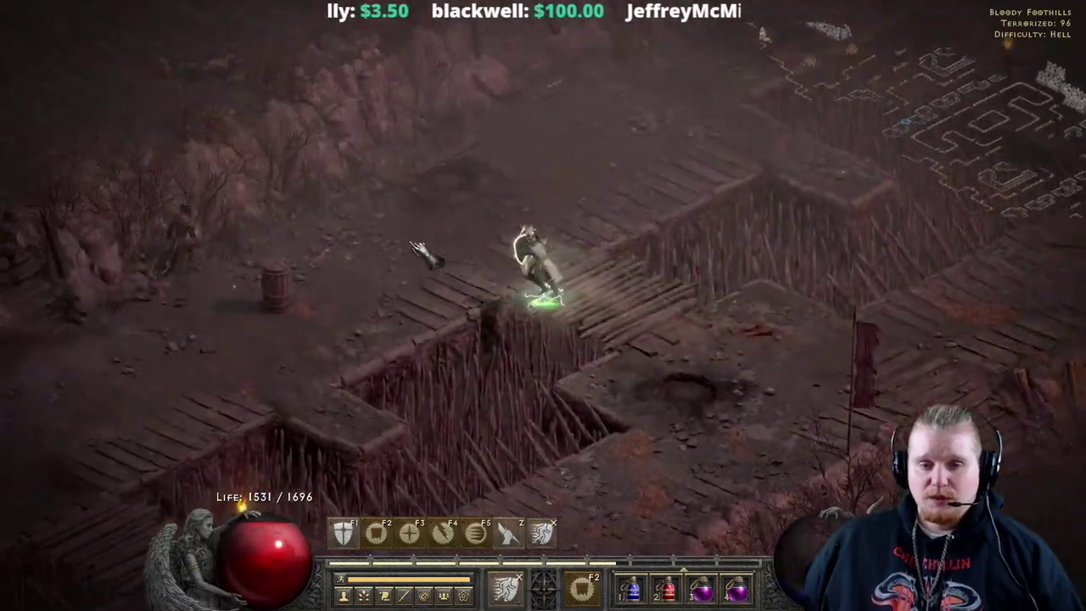
right_click(418, 248)
key("x")
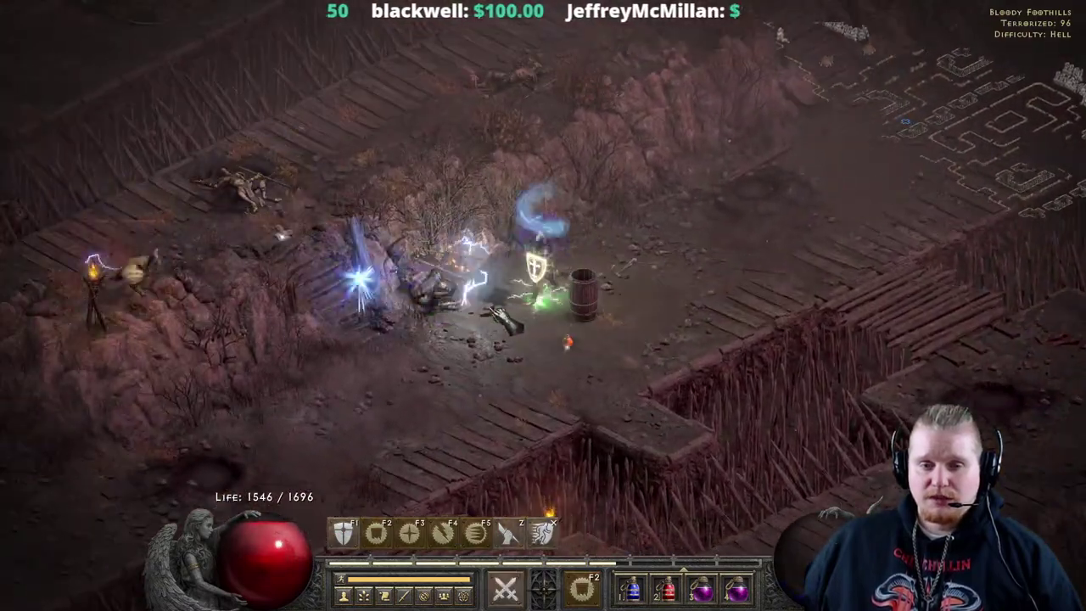
Fight the monsters along the rocky ledge and advance toward the next pack in the foothills
key("alt")
left_click(476, 280)
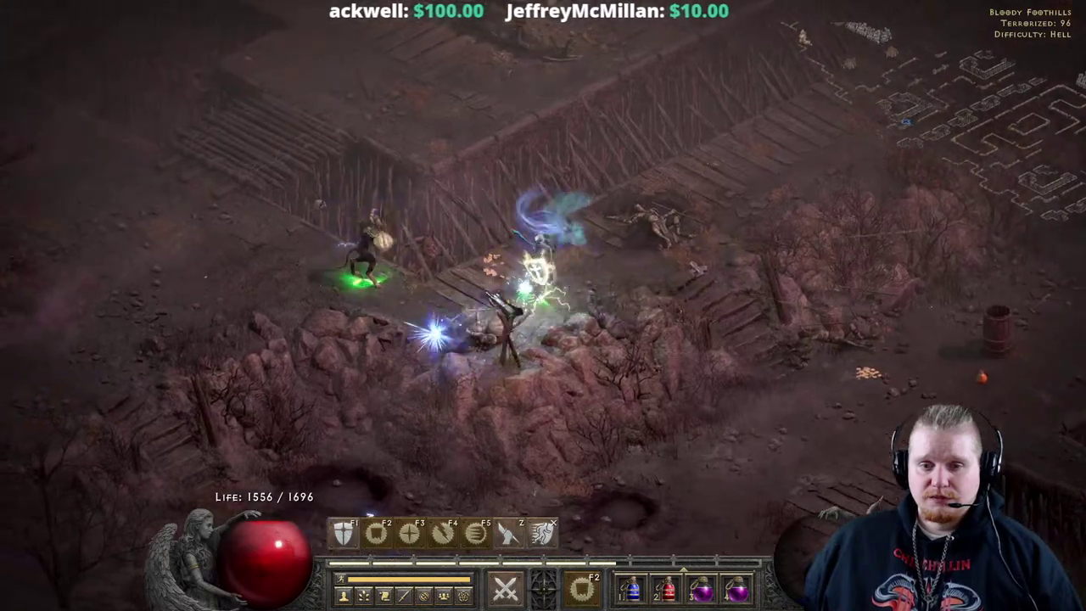
left_click(577, 263)
left_click(626, 365)
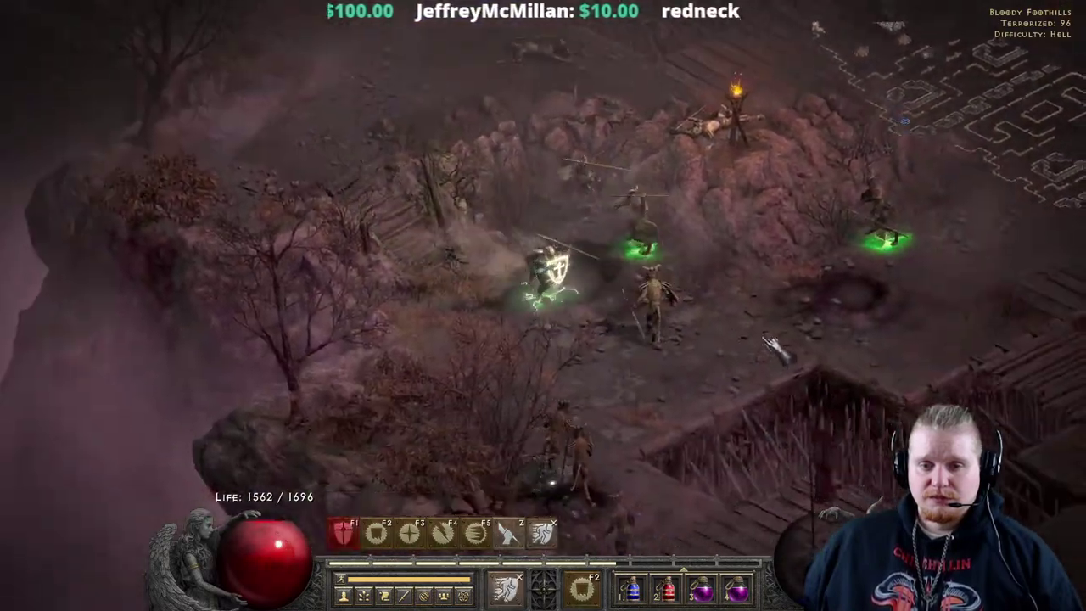
Clear the cliff edge beside the plank walkway and run back up past the bare trees toward the monsters above
left_click(401, 342)
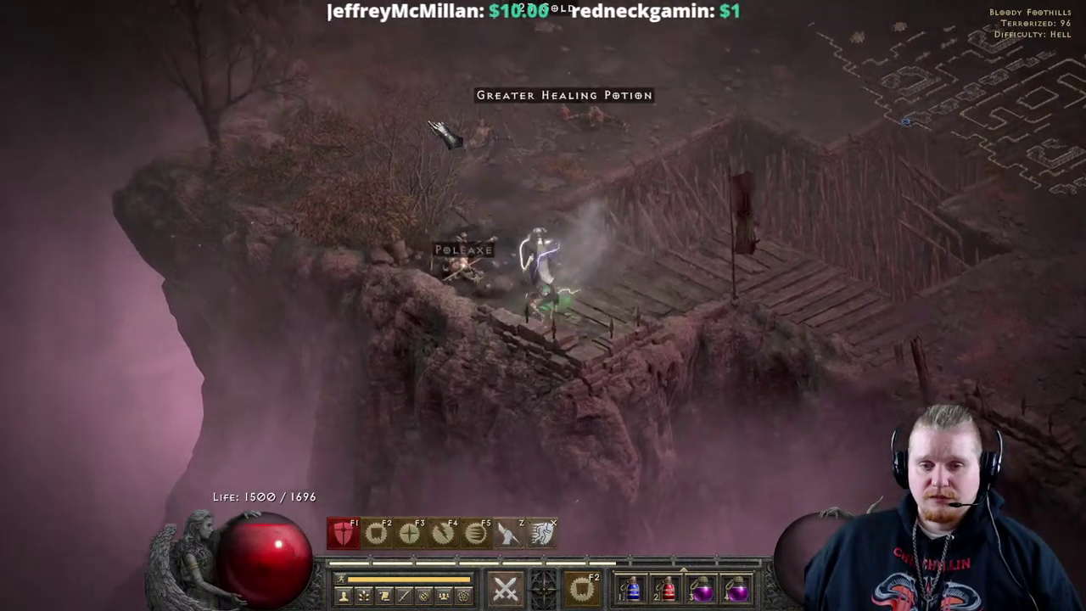
left_click(442, 131)
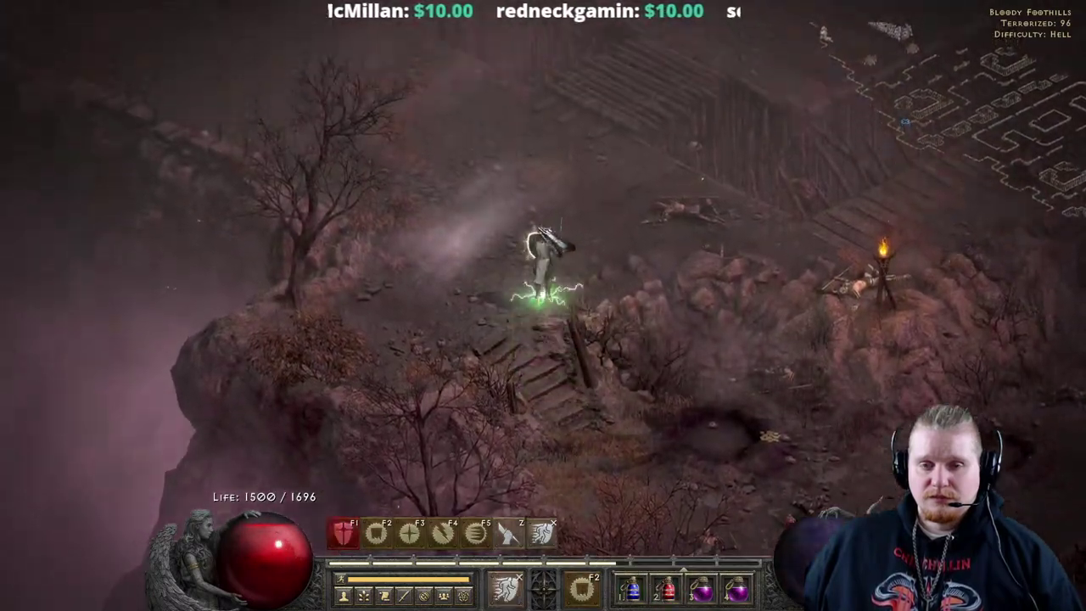
key("z")
left_click(461, 235)
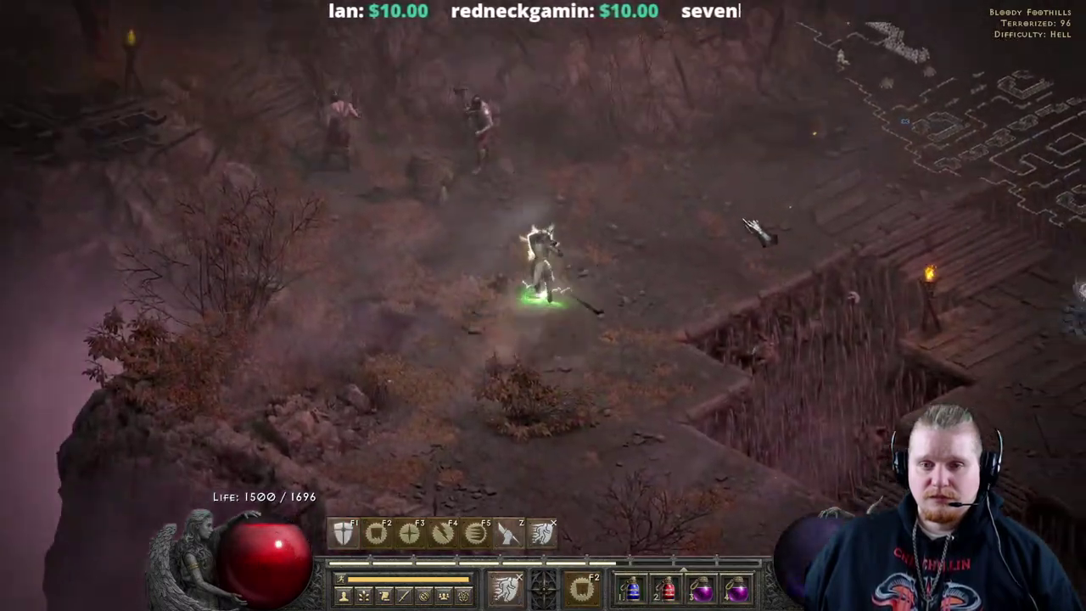
key("x")
left_click(569, 312)
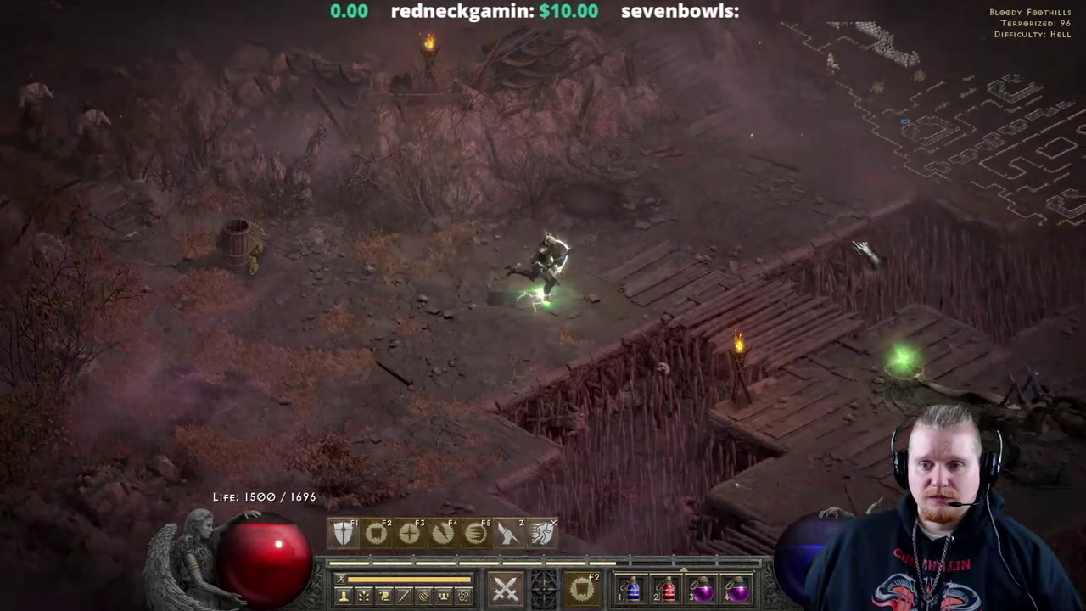
Run the Paladin beyond the barrel and along the broken stone walls toward the rocks with the war banner
key("z")
left_click(878, 119)
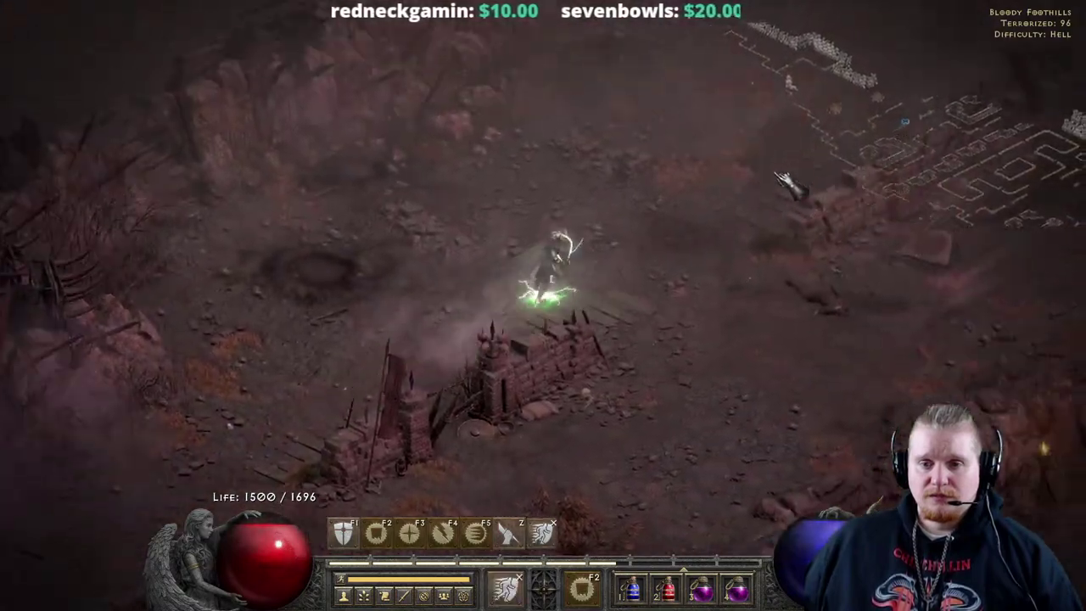
left_click(692, 189)
key("x")
left_click(726, 244)
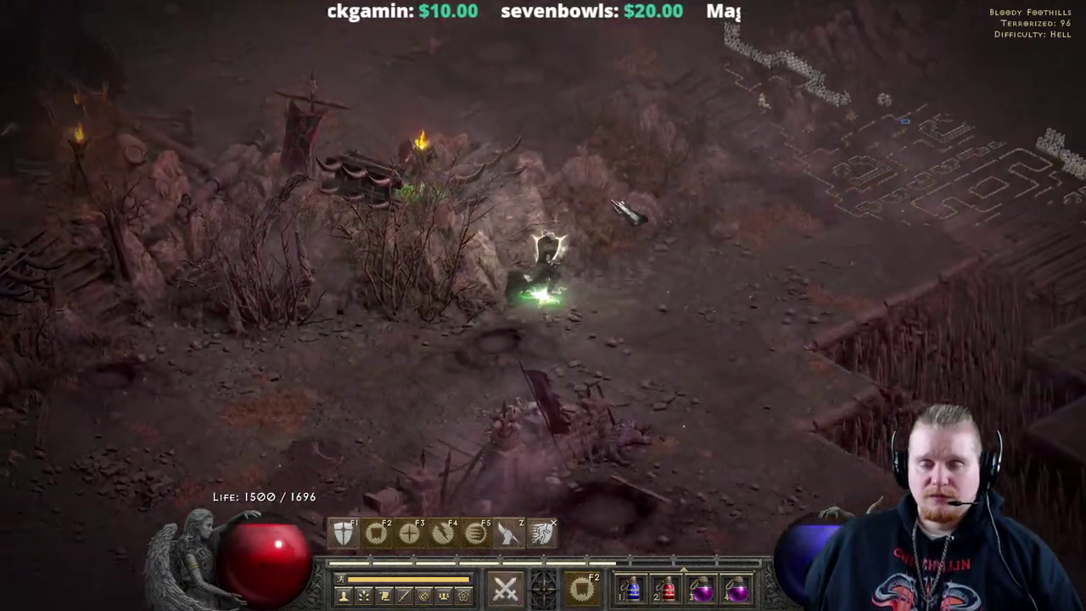
Cross the plank ramp onto the staked platform and attack the Catapult
key("z")
left_click(696, 381)
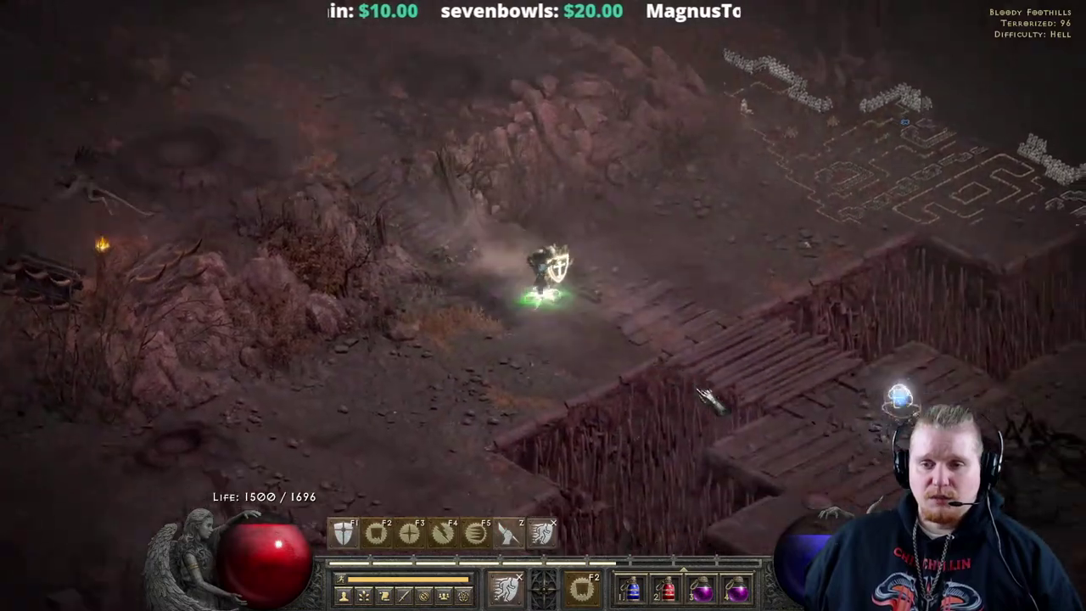
left_click(706, 395)
key("x")
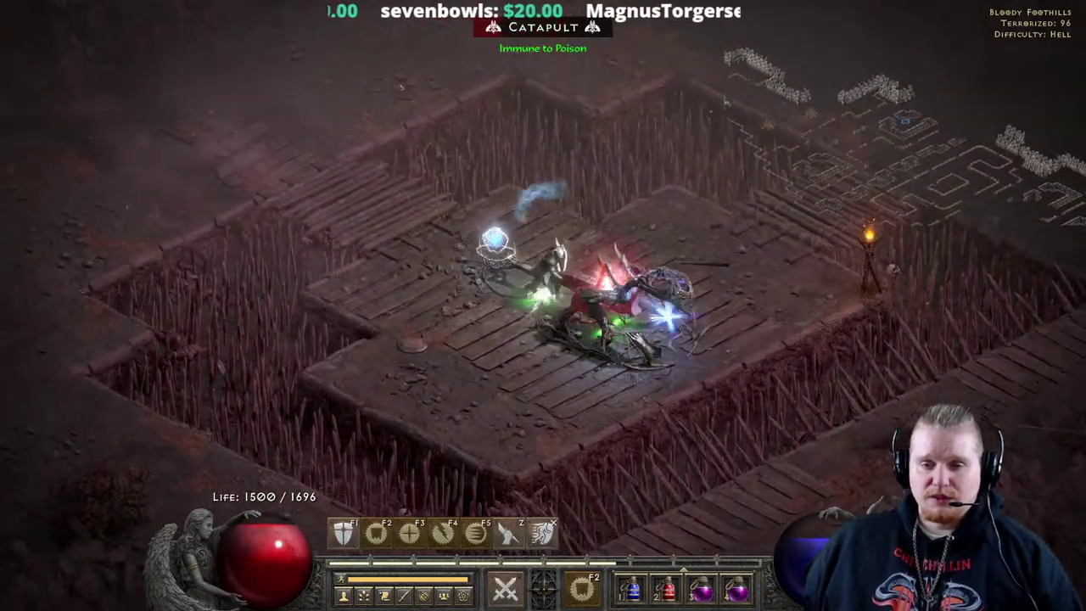
left_click(776, 242)
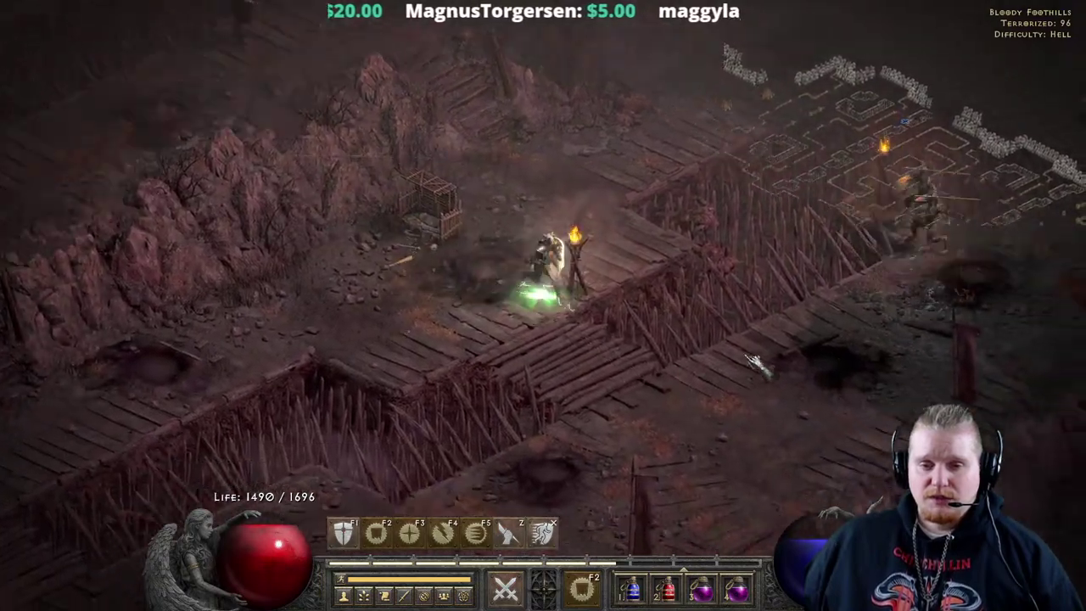
Attack the monsters around the torch-lit palisade ramp and advance along the cliff wall toward the next pack
left_click(753, 364)
left_click(635, 240)
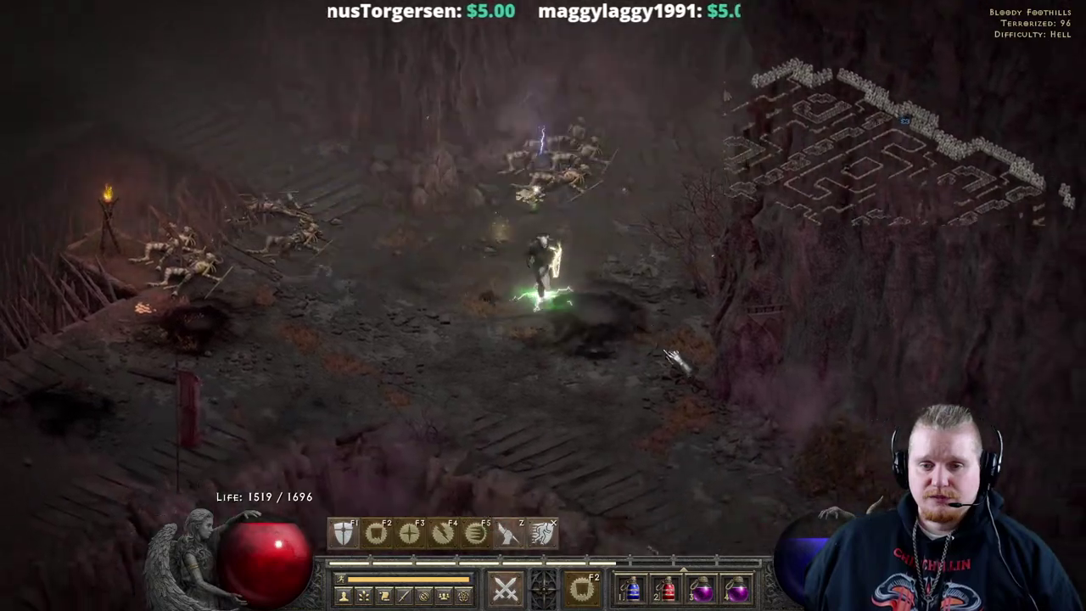
key("z")
right_click(717, 443)
right_click(467, 465)
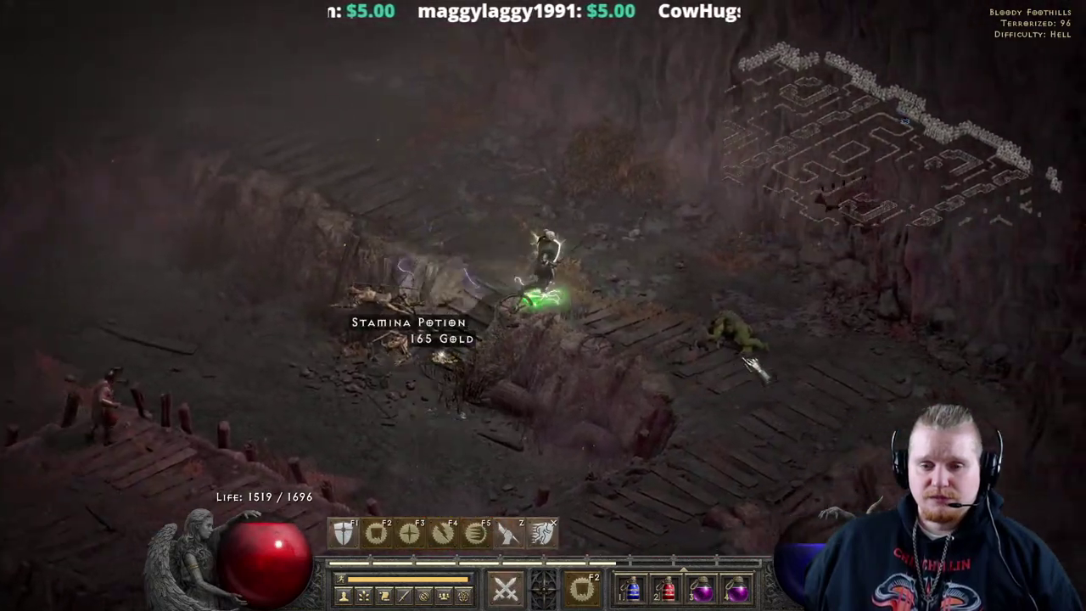
Advance over the plank ledge past the burning ground and attack the monsters near the ruined stone wall
right_click(751, 366)
key("z")
right_click(462, 437)
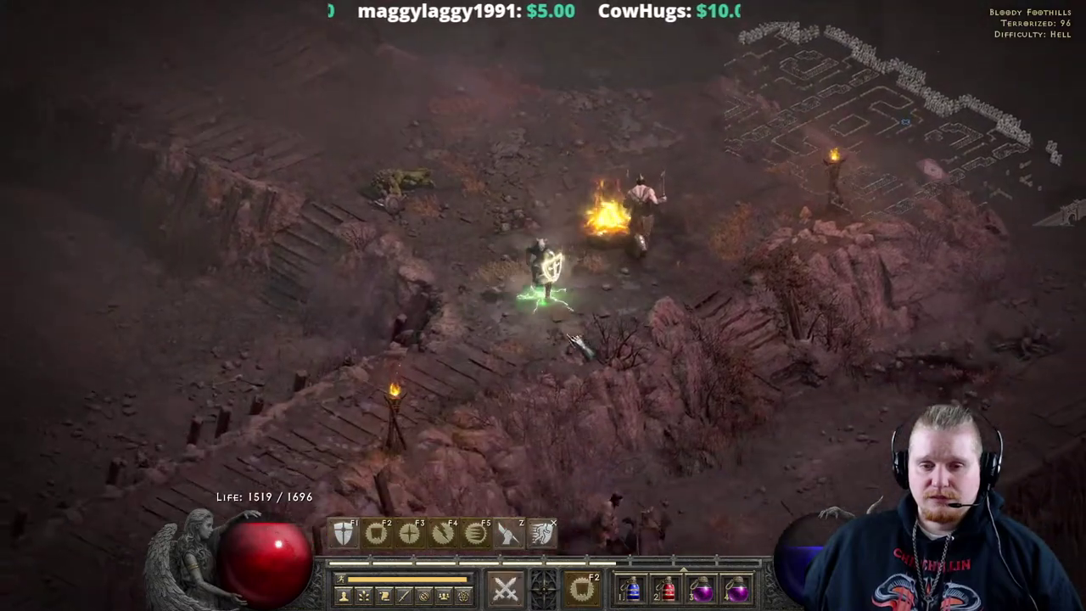
right_click(577, 343)
right_click(490, 360)
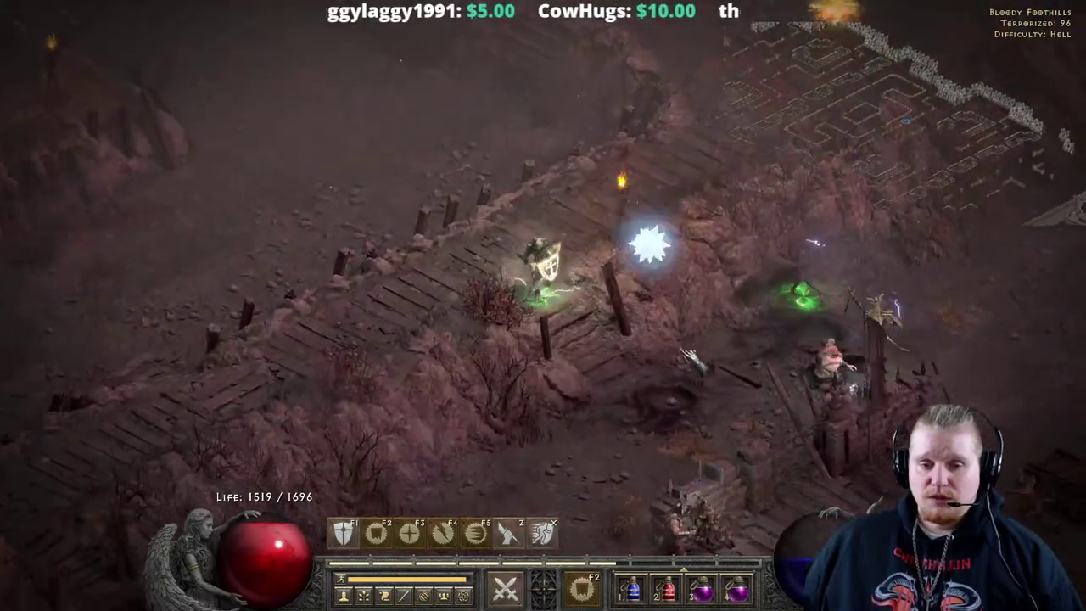
right_click(787, 287)
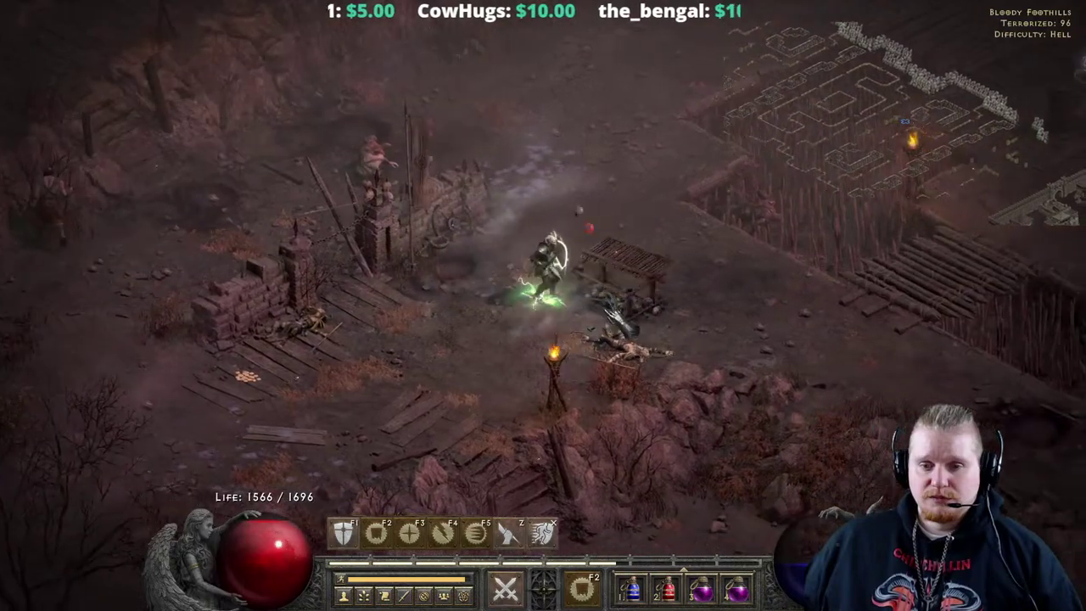
Cross the log ramp to the next staked platform and attack the Catapult there
right_click(717, 274)
right_click(728, 243)
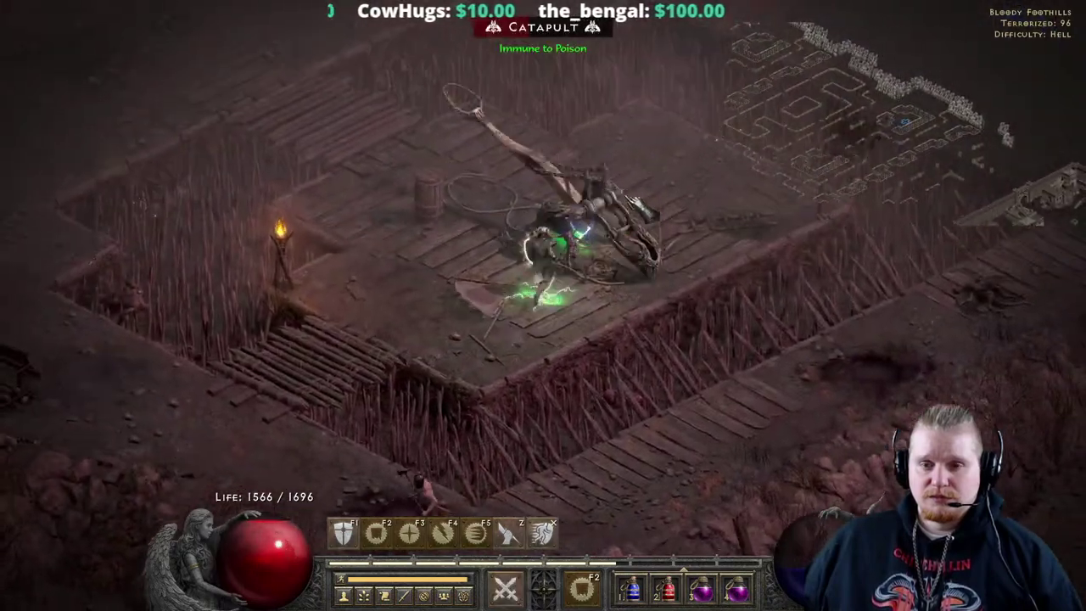
key("x")
Run through the burning lower foothills and enter Harrogath through the fortress gate
right_click(443, 386)
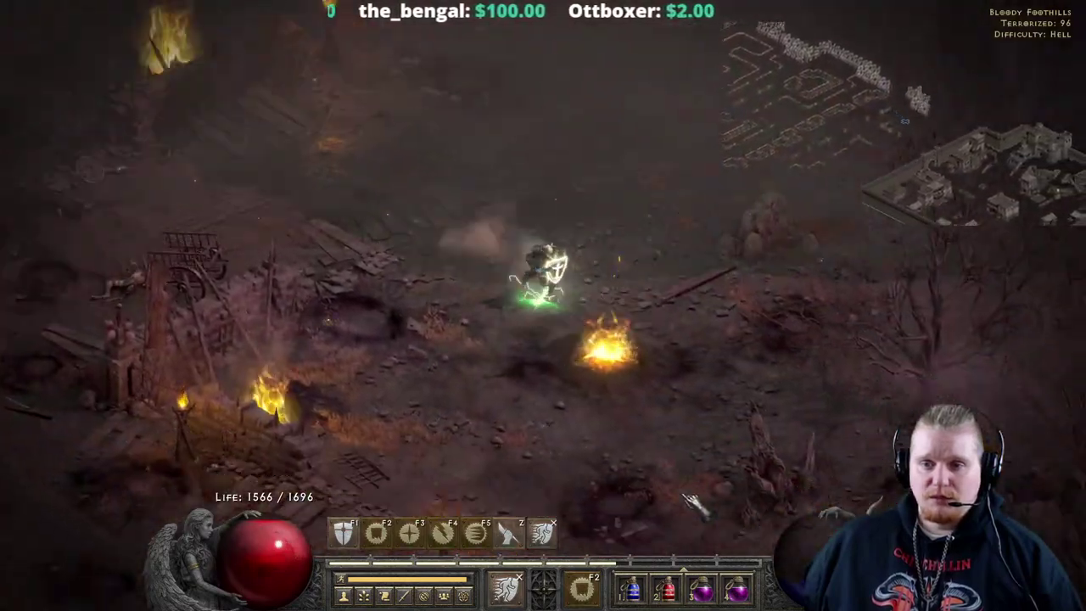
right_click(475, 399)
key("x")
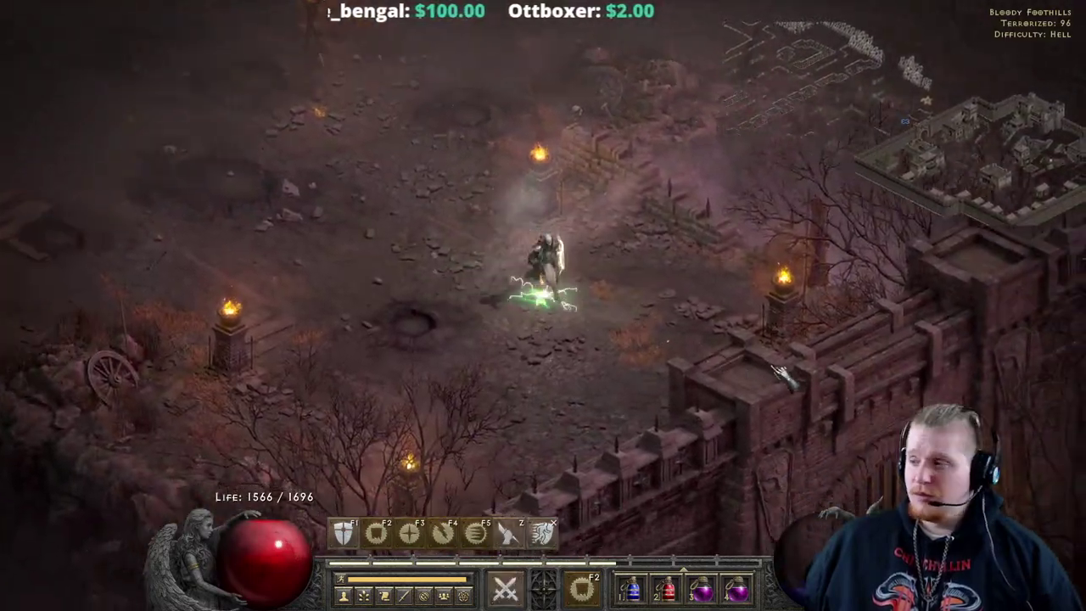
key("x")
right_click(783, 373)
key("x")
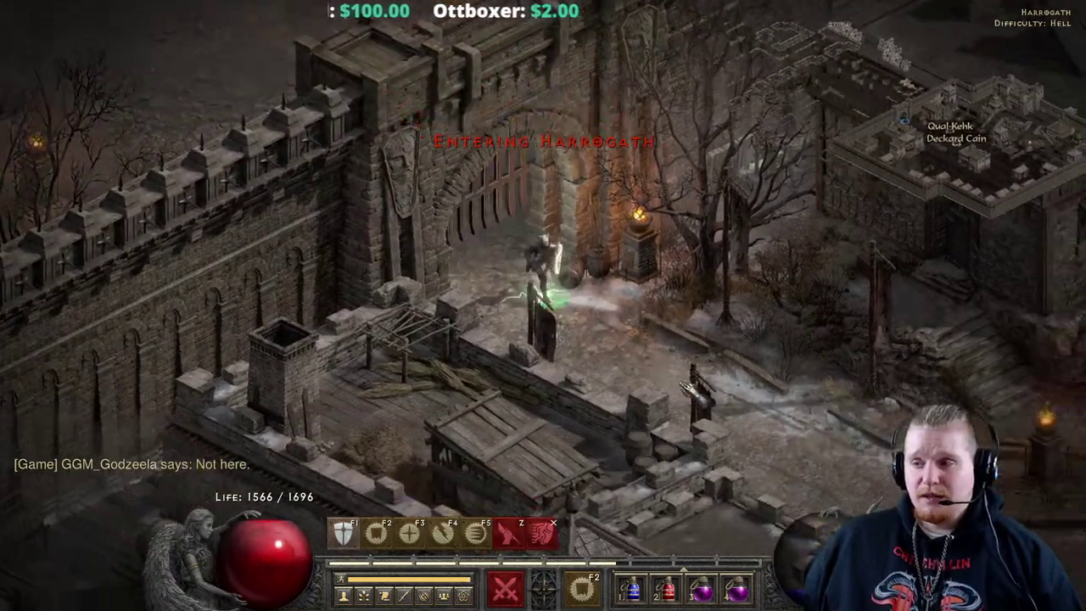
Run through Harrogath to the stash chest beside the waypoint and open it
left_click(684, 385)
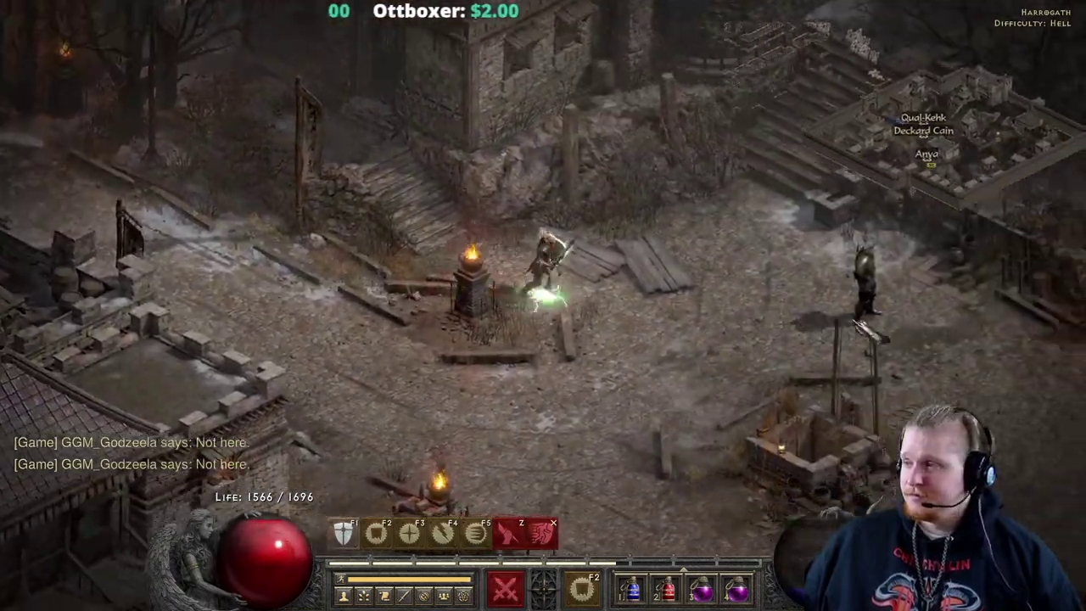
left_click(865, 330)
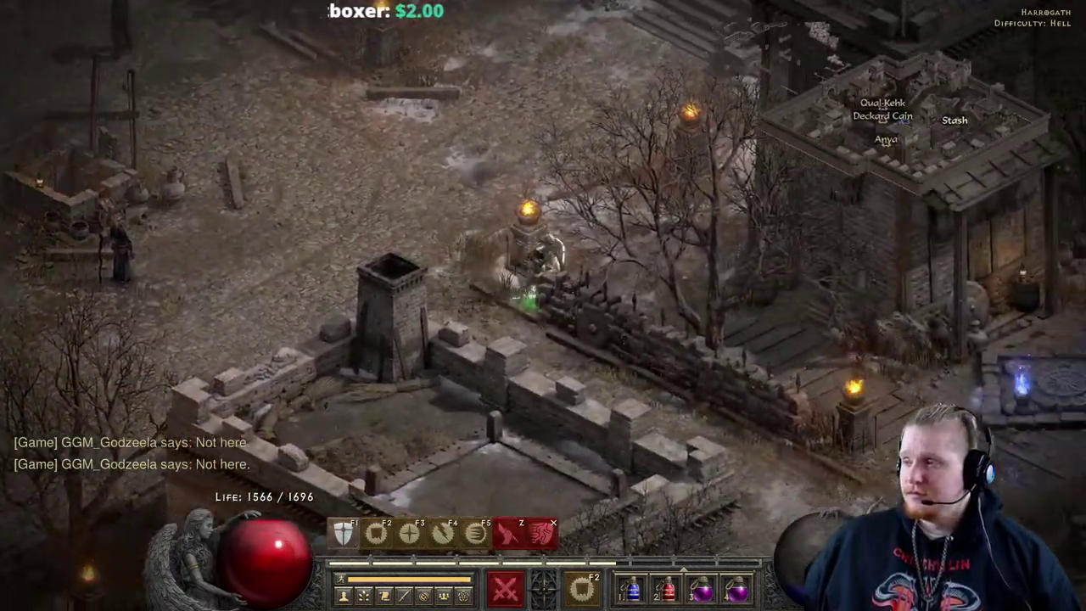
left_click(908, 275)
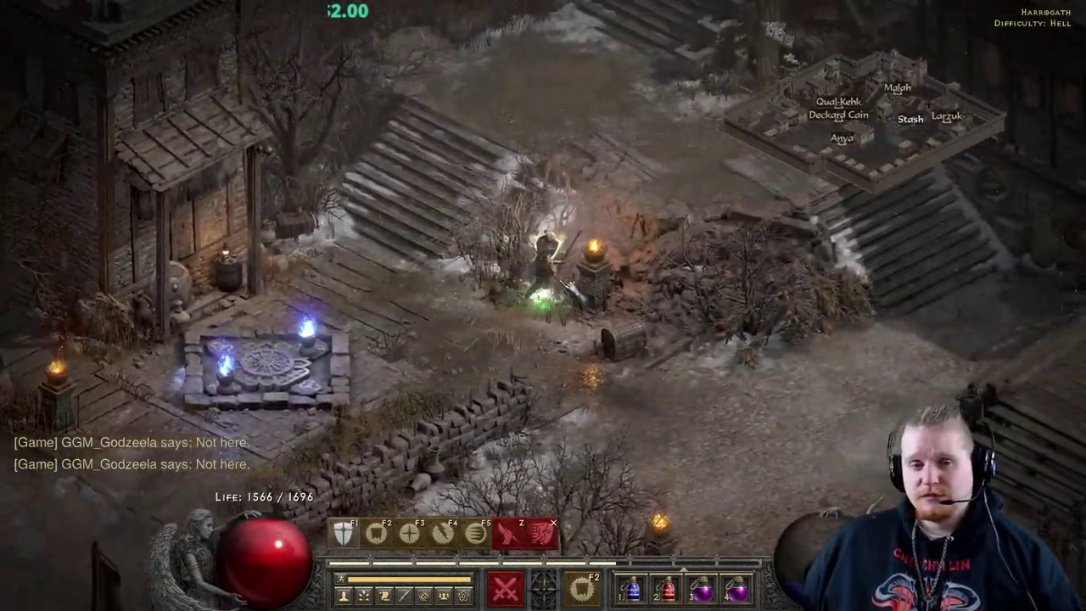
left_click(585, 331)
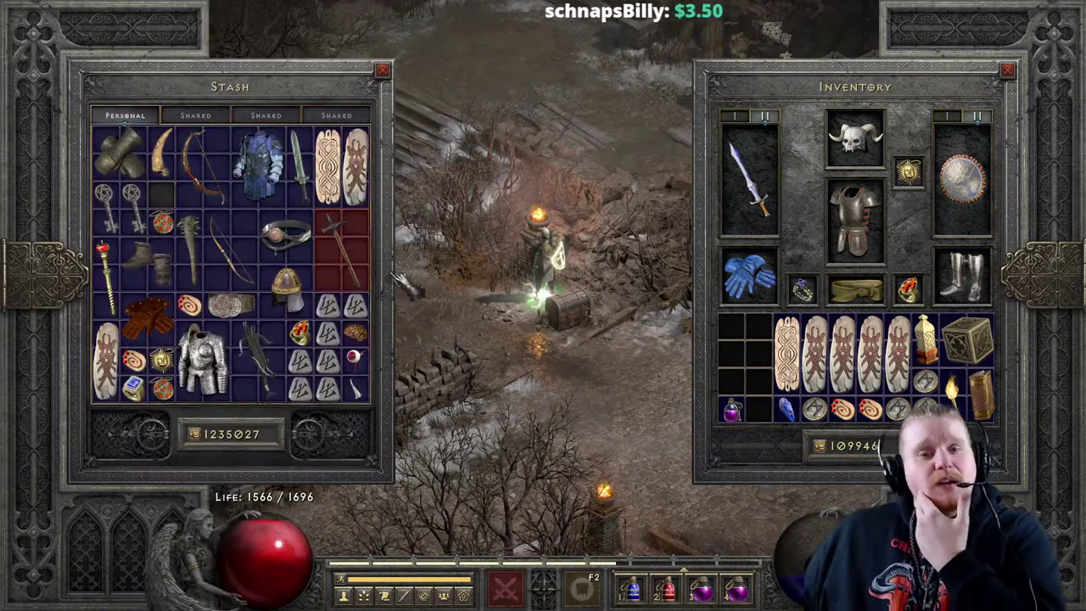
Look through the shared stash pages and move the rejuvenation potion from the inventory into the belt
left_click(336, 115)
left_click(265, 116)
left_click(195, 116)
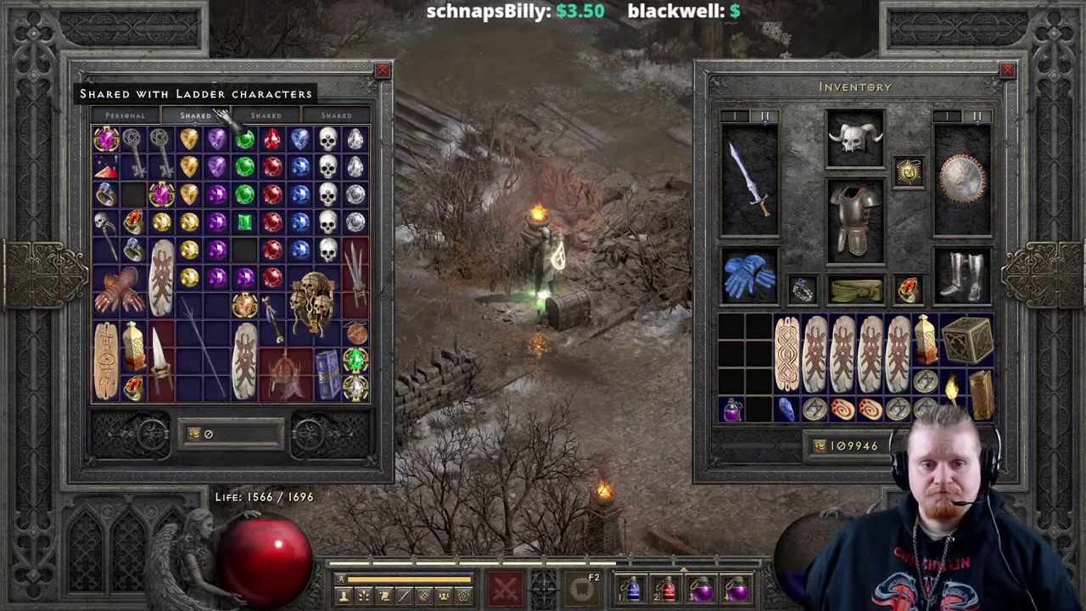
left_click(731, 410)
left_click(666, 493)
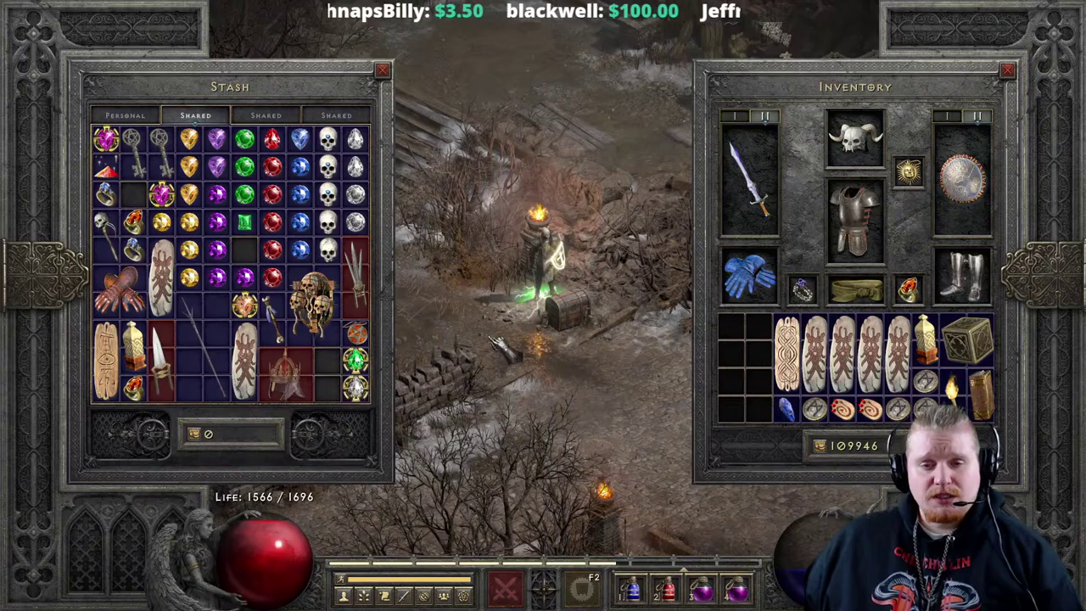
Go to Malah, trade with her, and fill the empty belt slots with mana potions
left_click(581, 170)
mouse_move(581, 170)
left_mouse_down()
mouse_move(582, 158)
mouse_move(788, 169)
mouse_move(721, 149)
left_mouse_up()
mouse_move(705, 146)
left_mouse_down()
mouse_move(642, 174)
mouse_move(521, 169)
mouse_move(233, 229)
left_mouse_up()
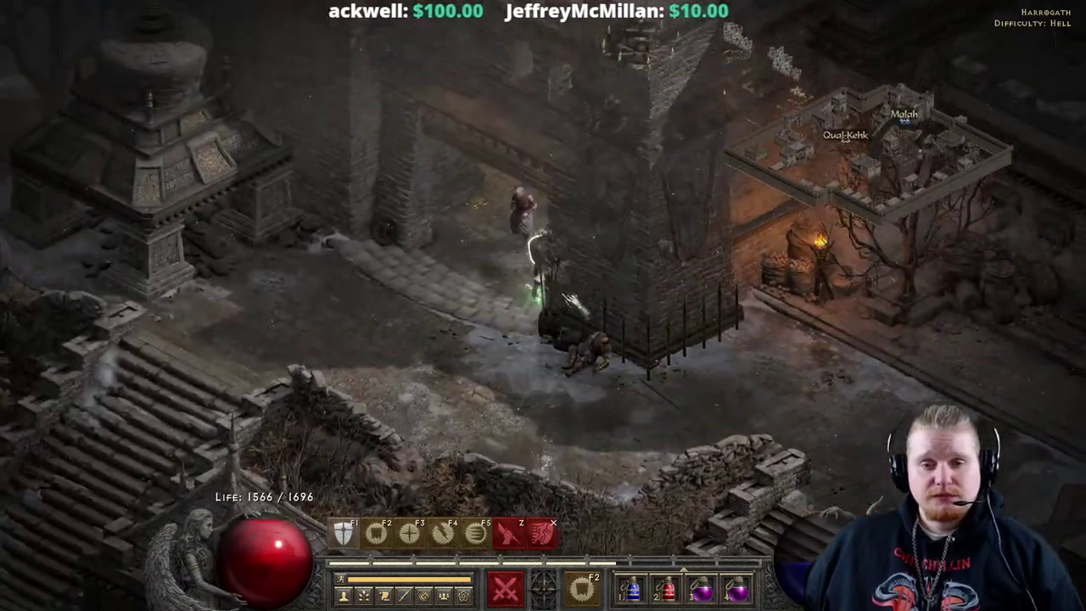
left_click(535, 202)
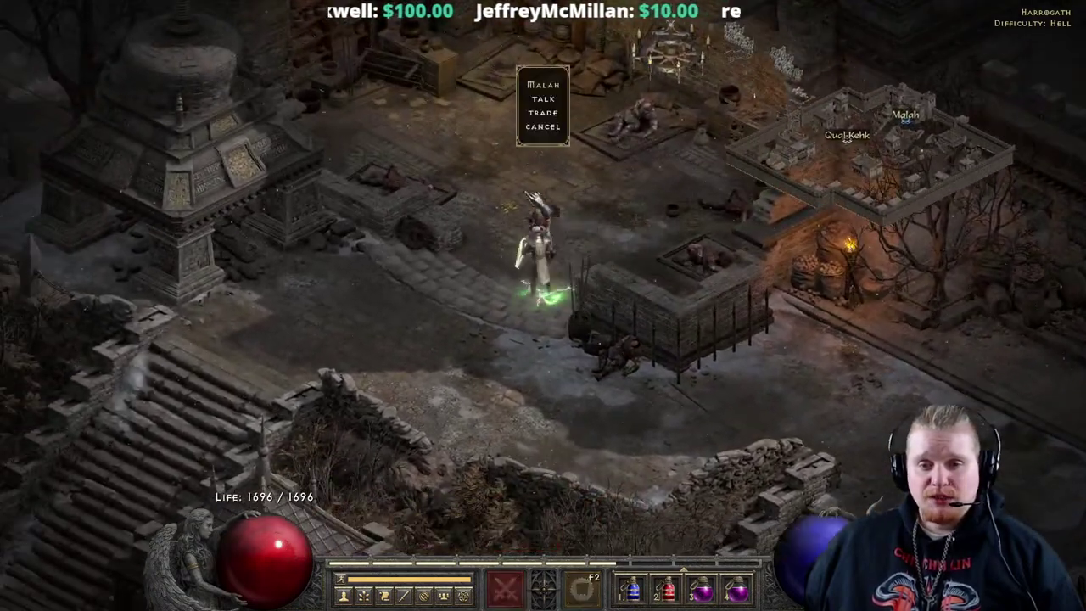
left_click(543, 112)
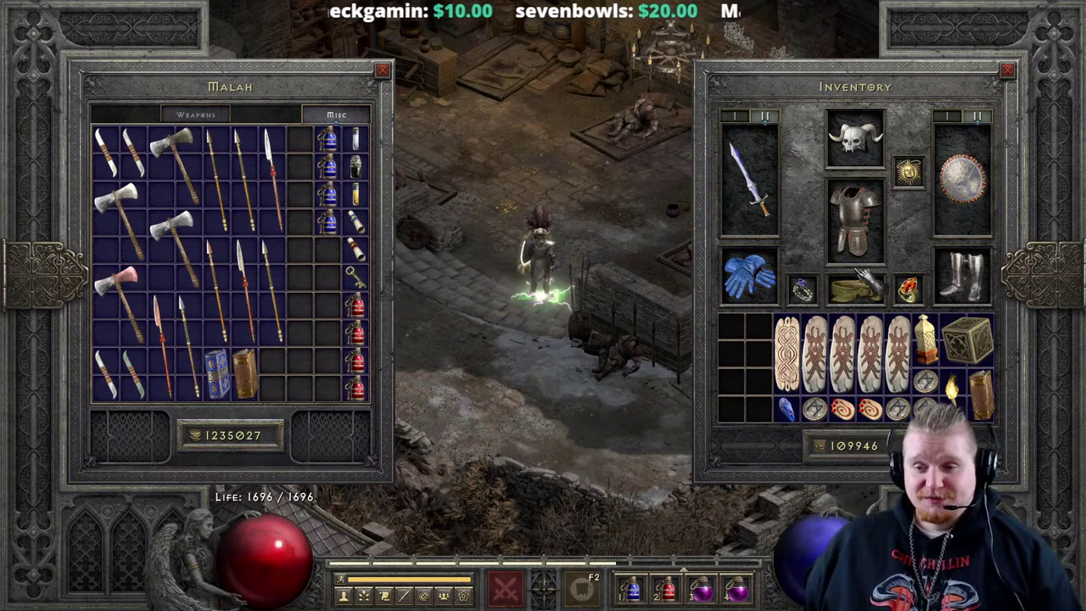
mouse_move(734, 584)
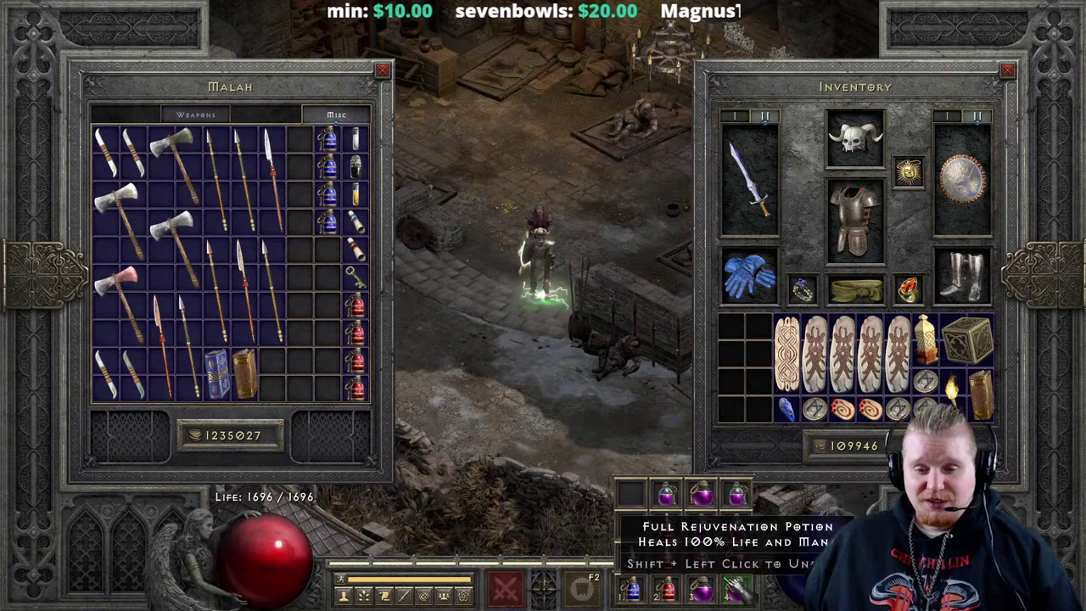
right_click(329, 222, "shift")
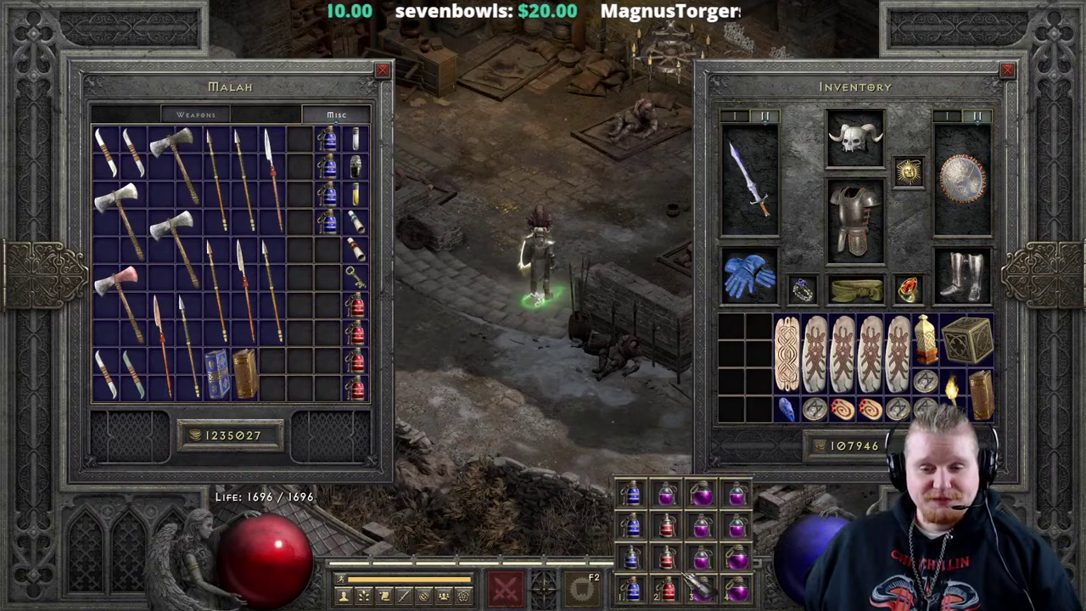
key("Escape")
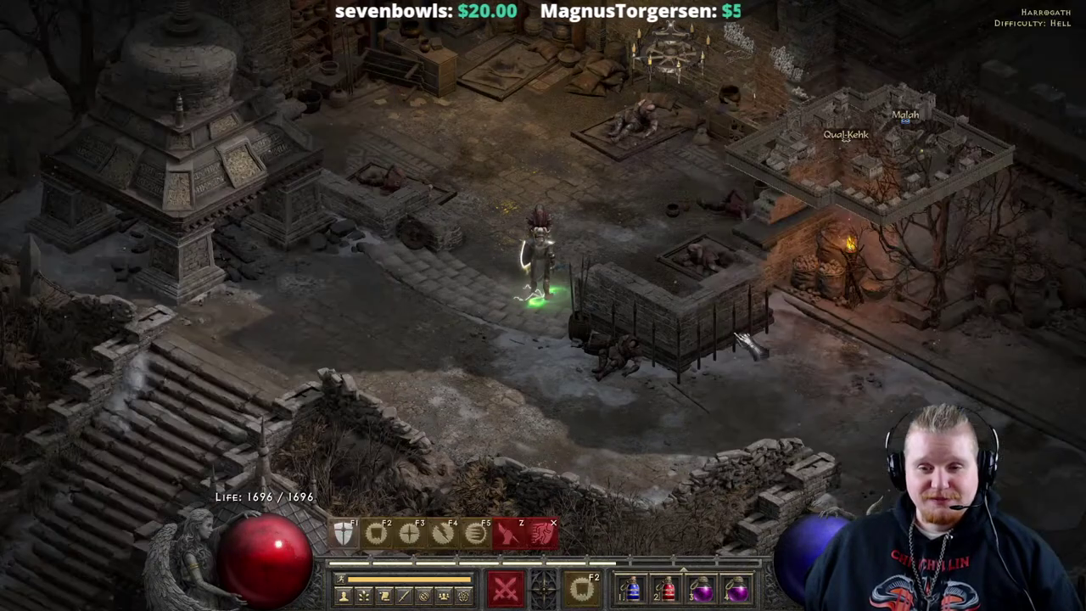
Check the contents of the Horadric Cube while leaving Malah for the stairs
left_click(738, 336)
key("i")
right_click(967, 338)
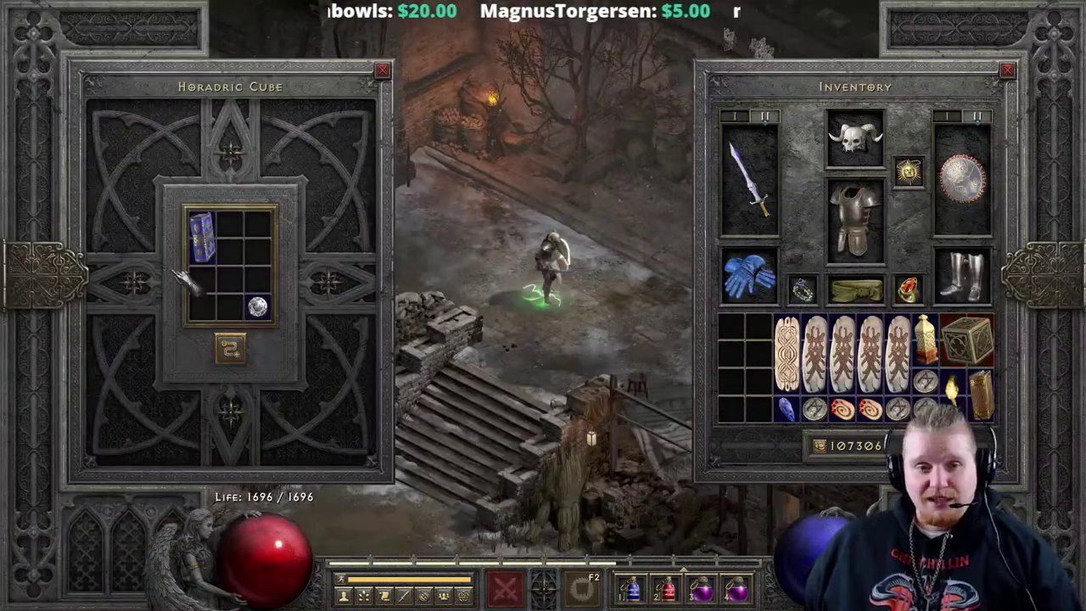
left_click(394, 392)
key("Escape")
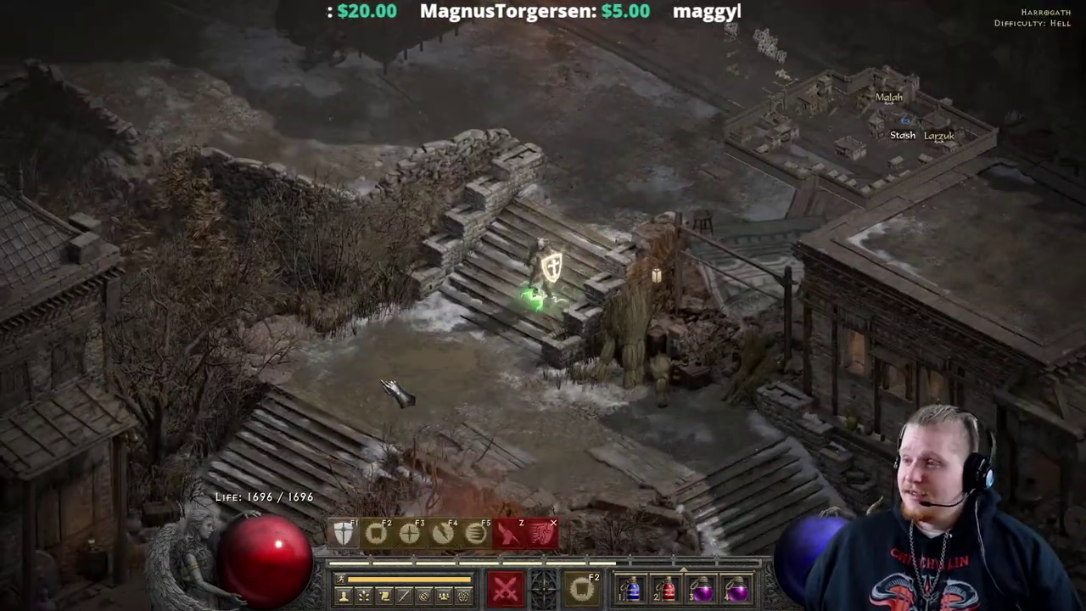
Run down the stairs to the Harrogath waypoint
left_click(394, 392)
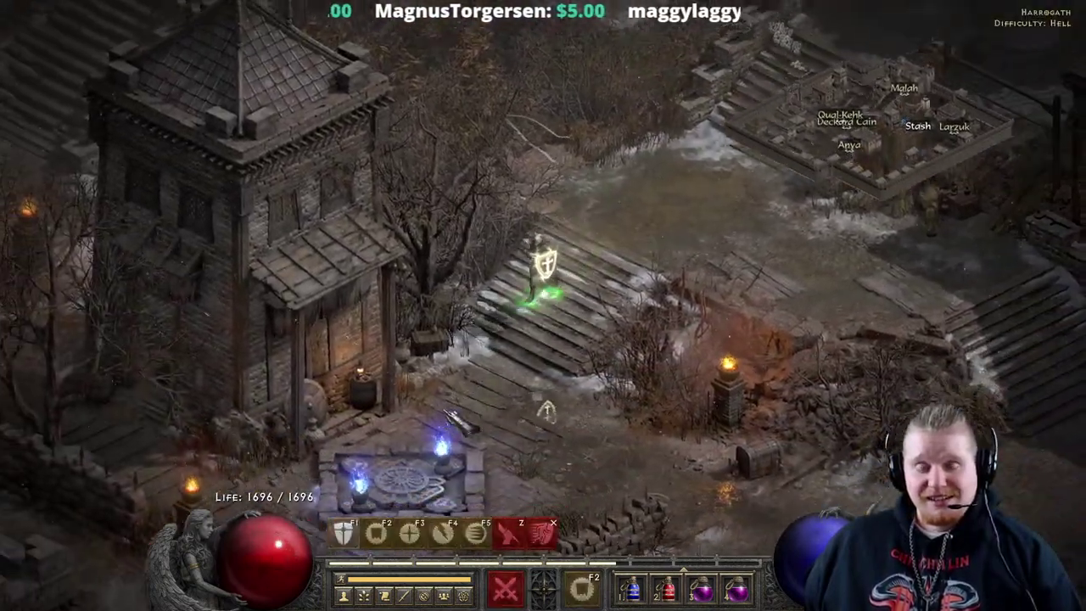
left_click(458, 420)
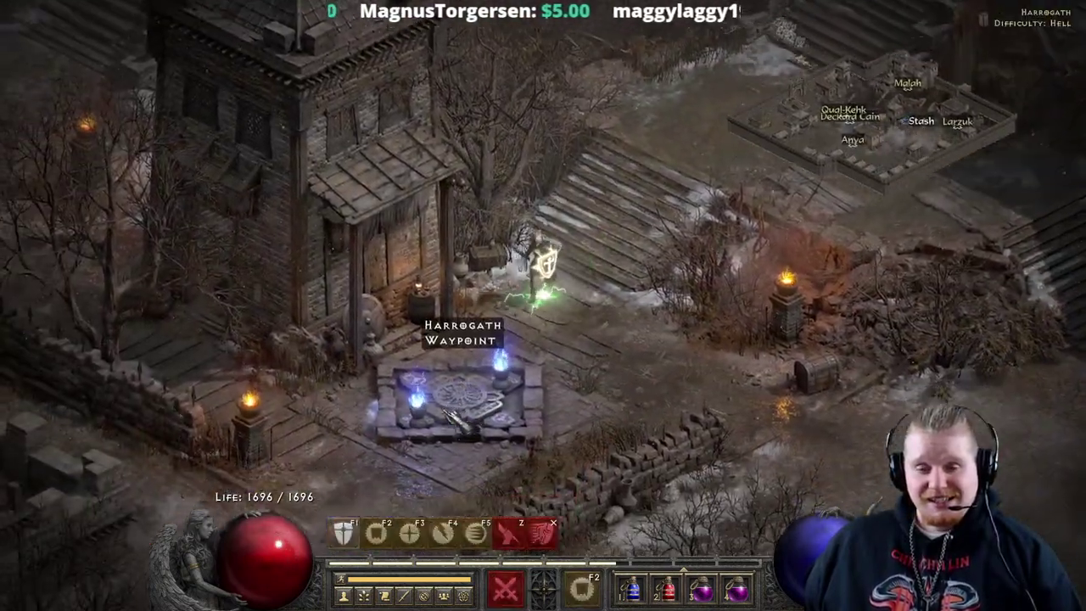
key("Escape")
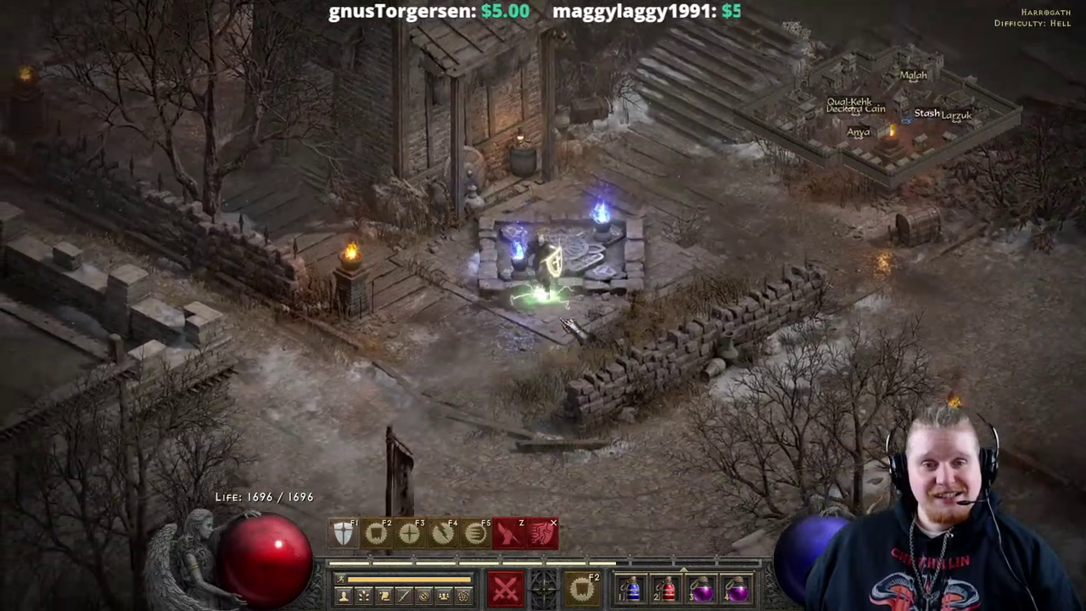
Return from the Harrogath waypoint to the stash, check the shared page and the inventory, and close them
left_click(585, 272)
key("Escape")
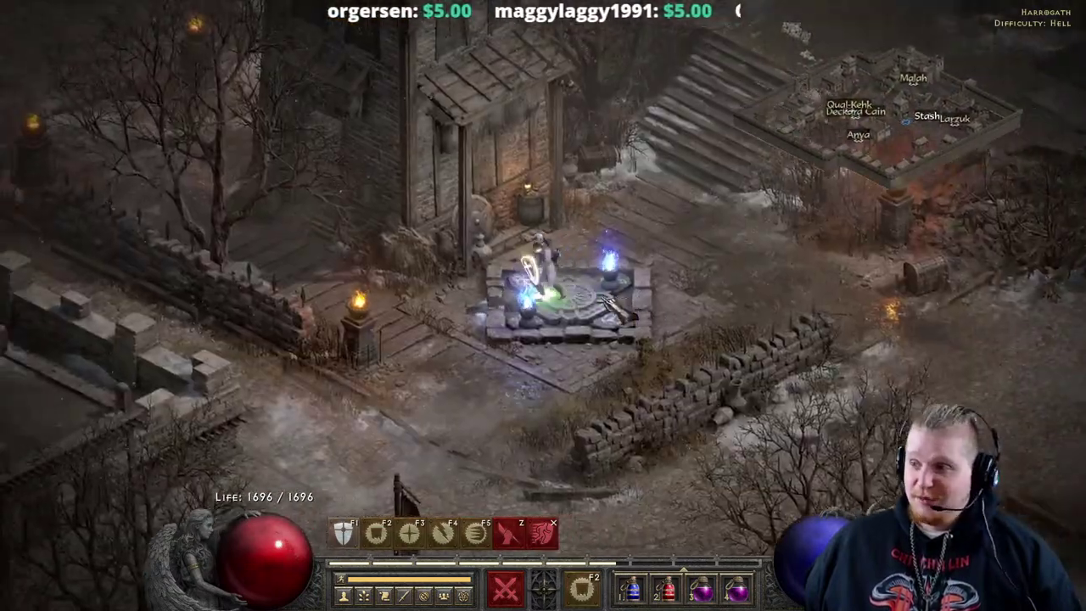
left_click(923, 272)
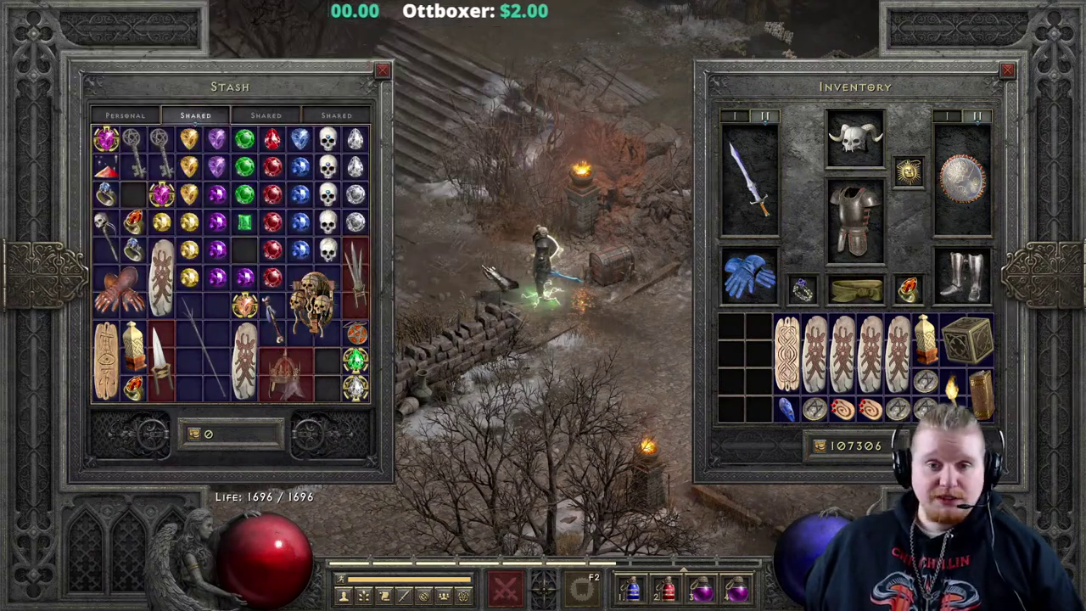
key("Escape")
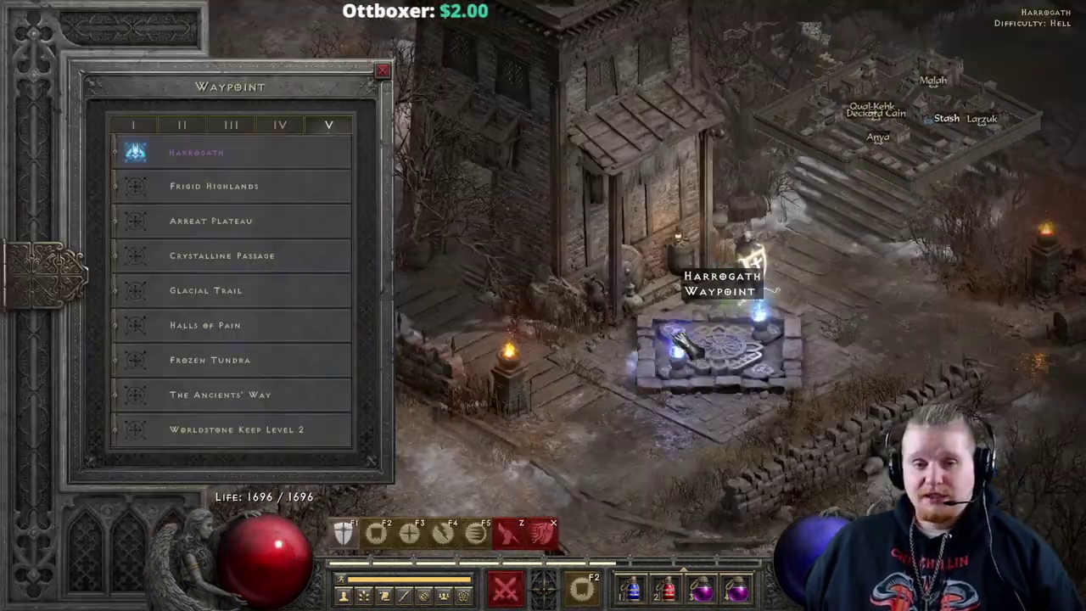
Travel by waypoint from Harrogath to the Pandemonium Fortress and check the Act I waypoint list there
left_click(289, 129)
left_click(299, 146)
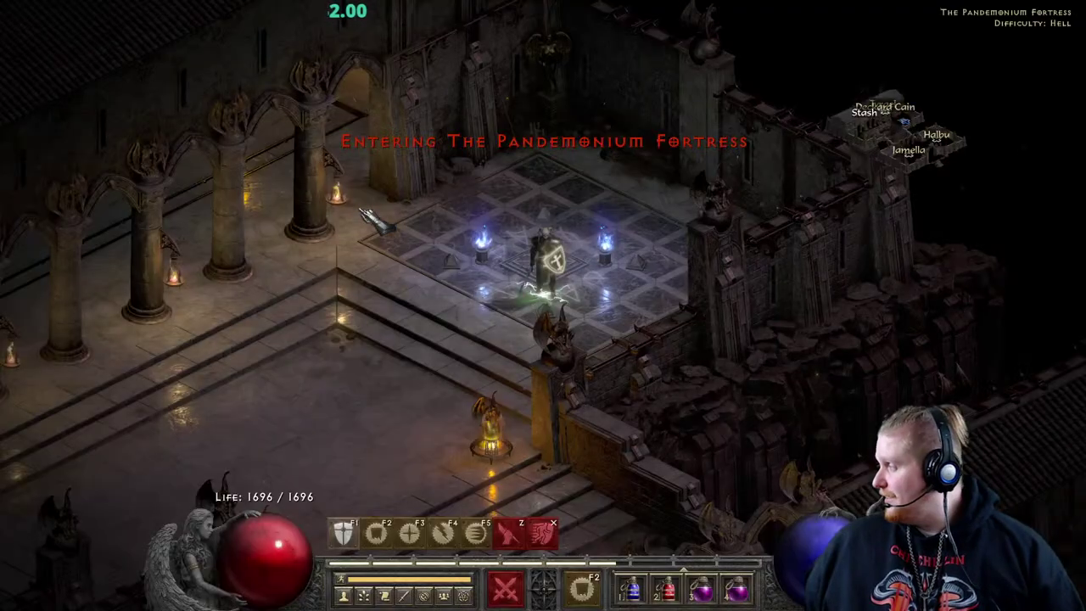
left_click(547, 280)
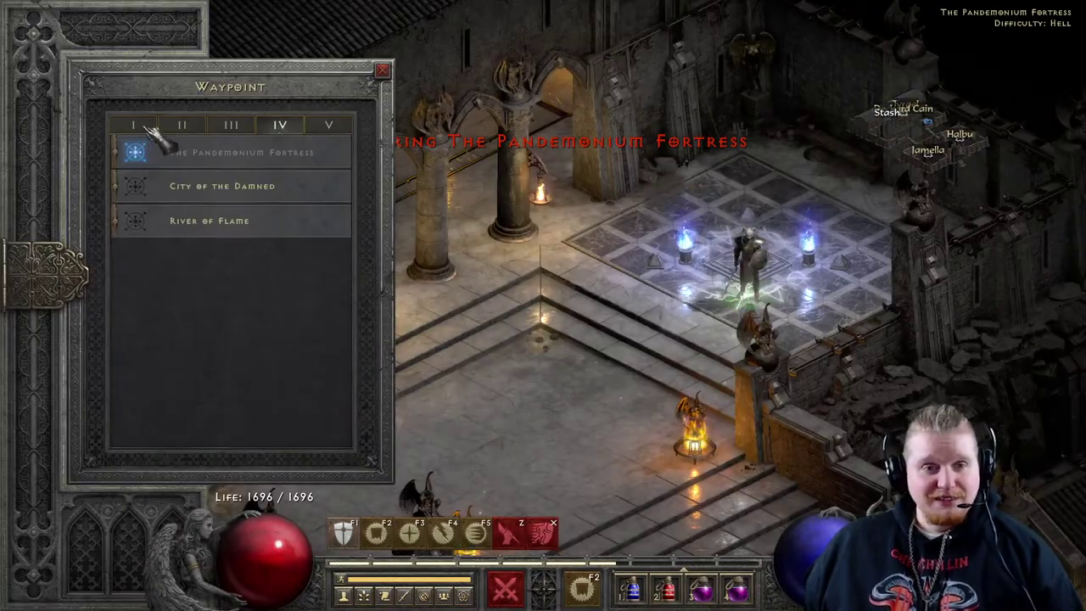
left_click(136, 125)
left_click(505, 325)
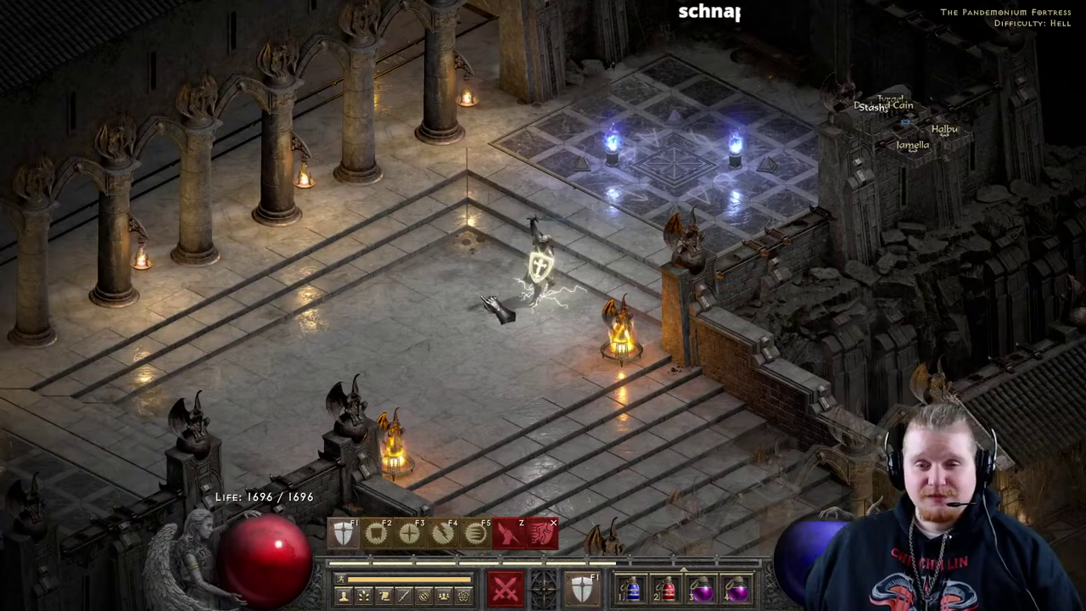
Run across the Pandemonium Fortress, then save and exit the game to the lobby
left_click(443, 235)
key("Escape")
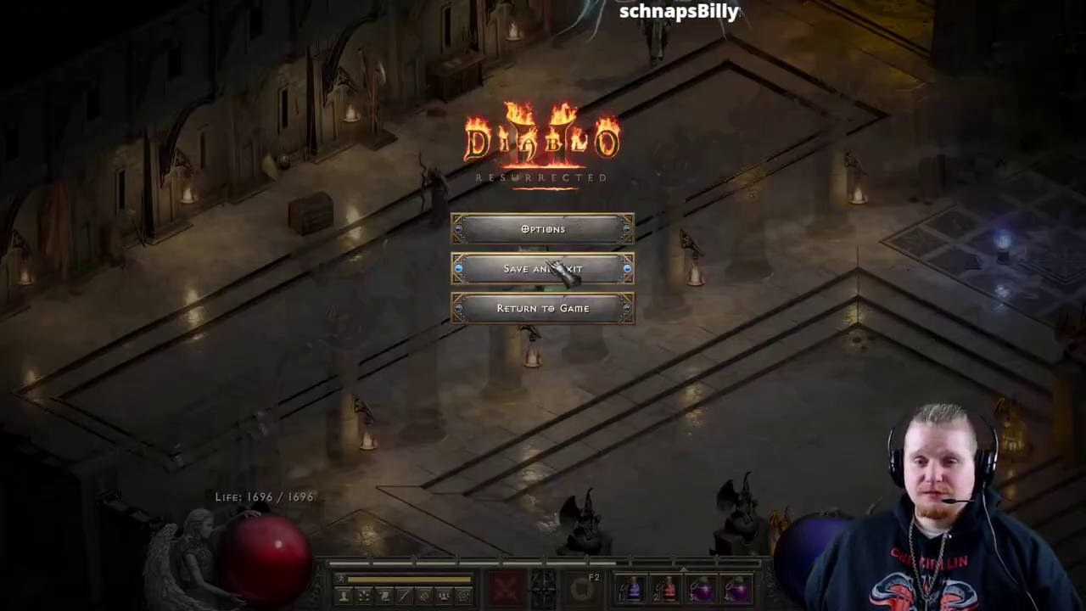
left_click(544, 266)
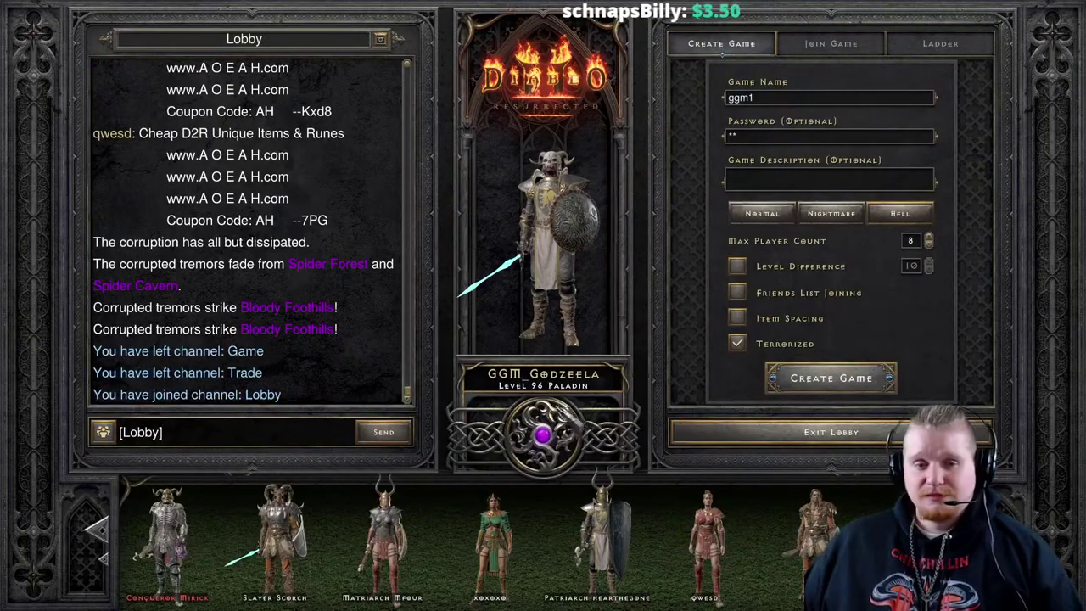
Toggle the chat gem below the character in the lobby on and off many times in a row
left_click(544, 436)
left_click(544, 437)
left_click(544, 436)
double_click(544, 436)
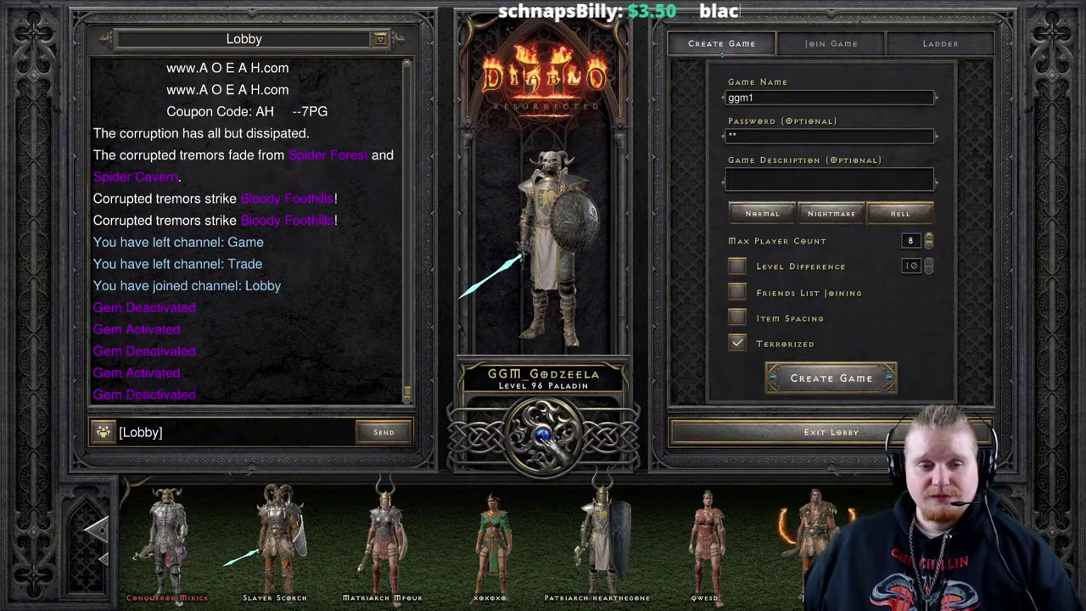
double_click(544, 436)
double_click(544, 436)
left_click(544, 436)
double_click(544, 436)
left_click(544, 436)
double_click(544, 437)
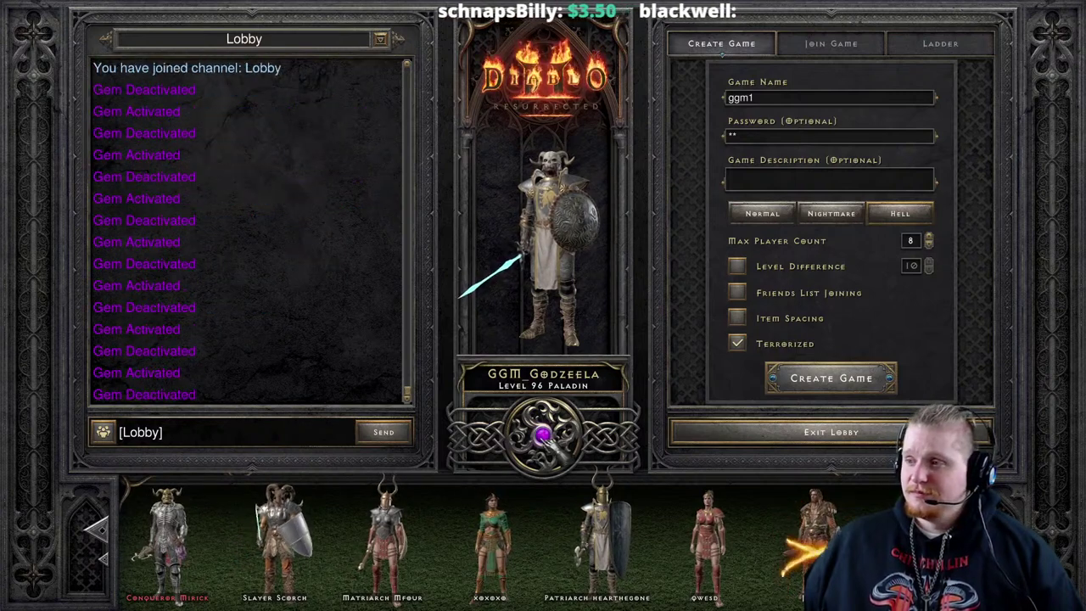
left_click(544, 436)
left_click(544, 436)
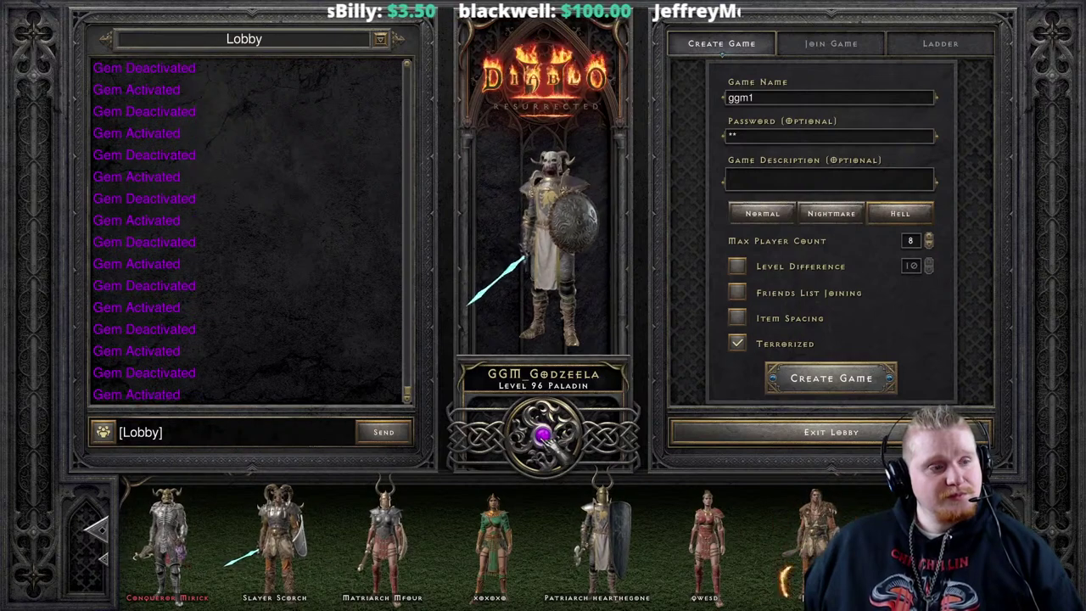
left_click(544, 436)
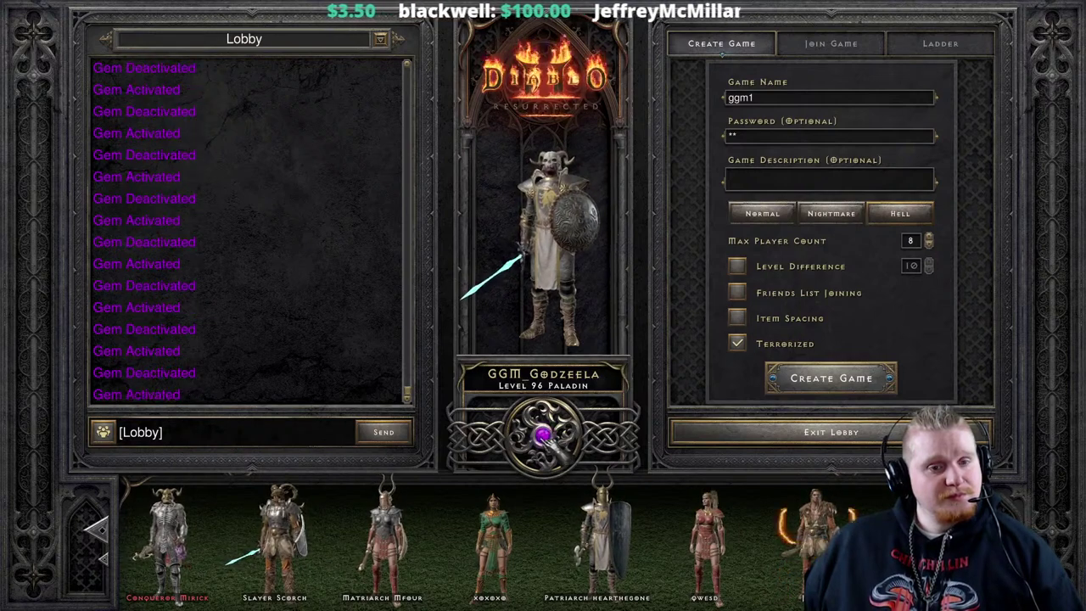
left_click(544, 437)
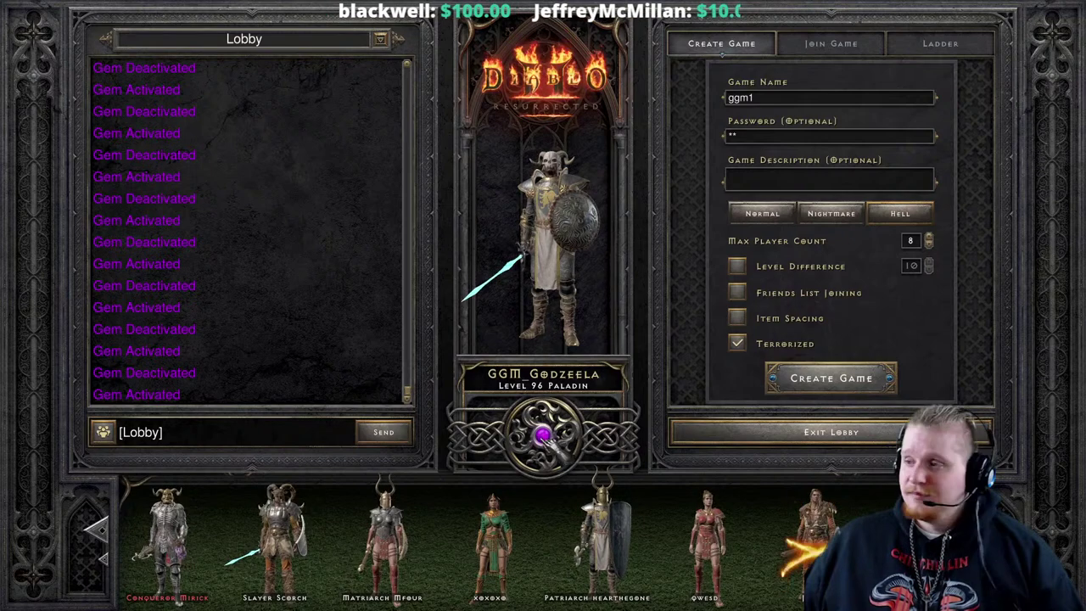
left_click(544, 436)
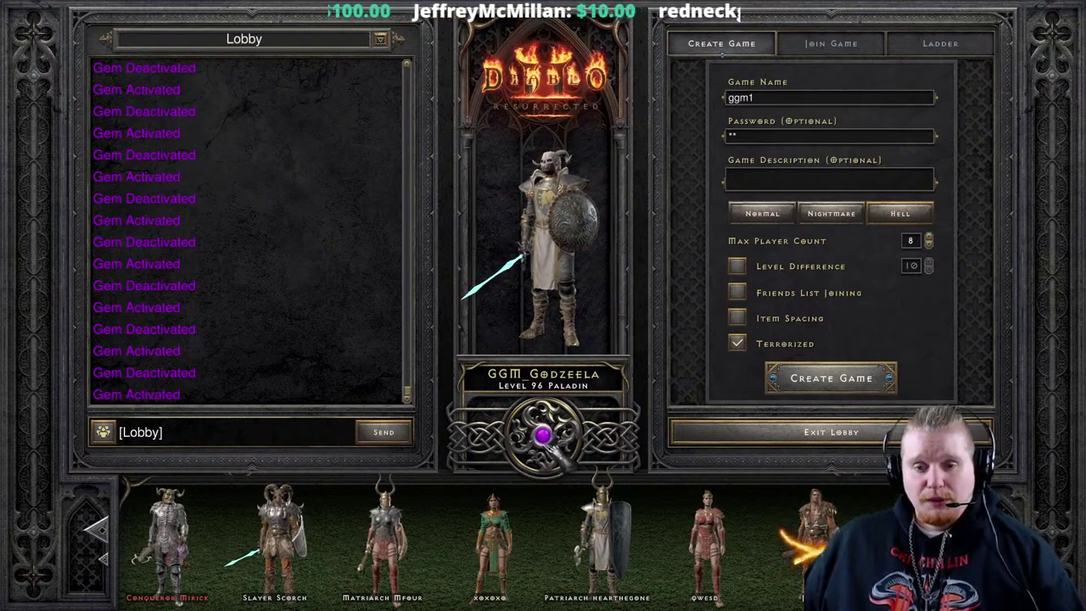
left_click(550, 444)
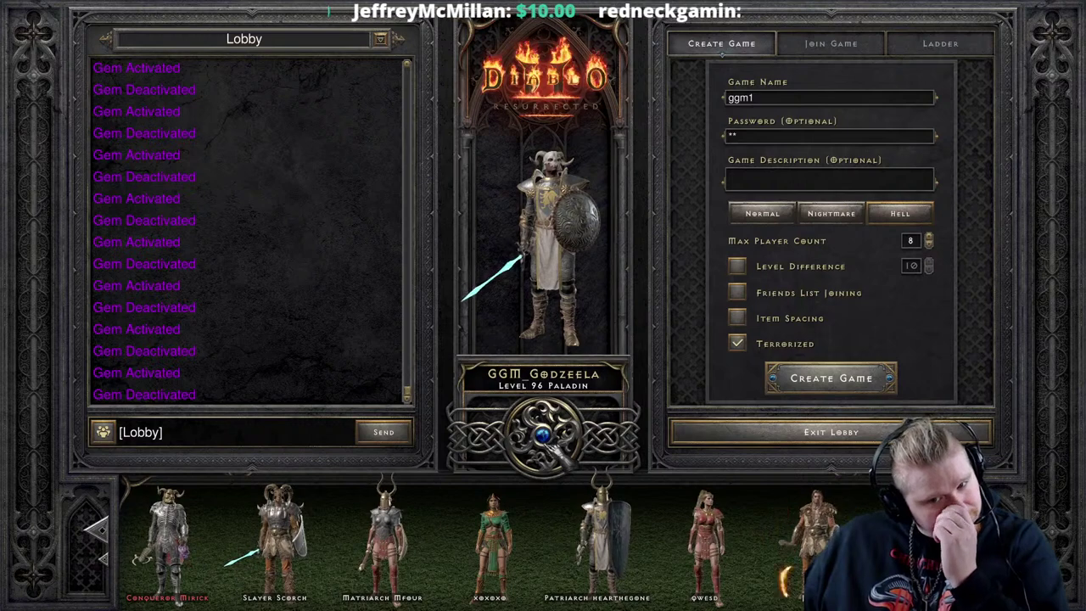
left_click(550, 444)
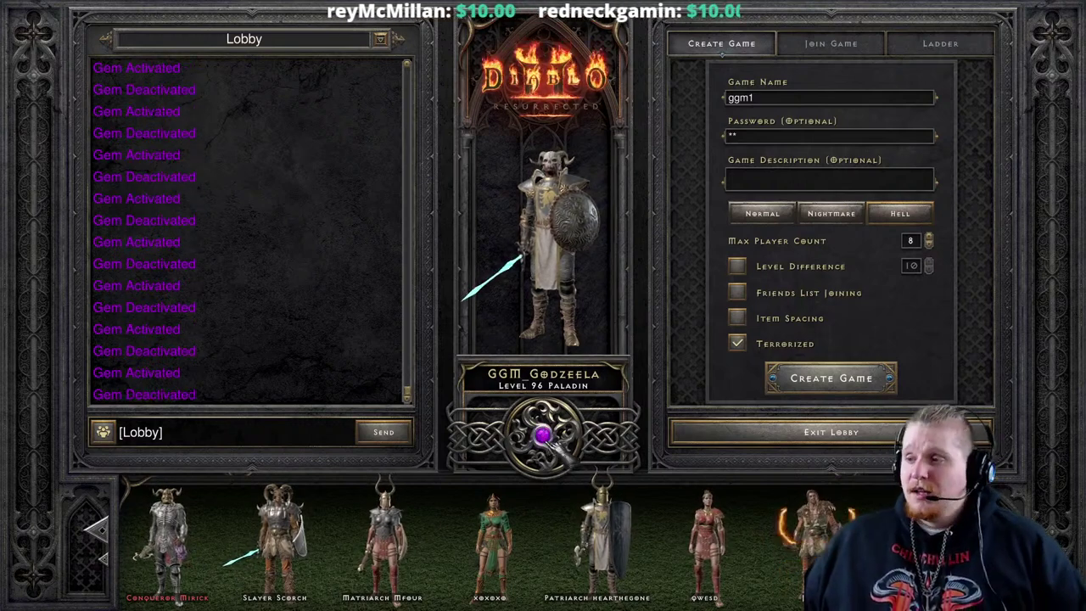
left_click(547, 443)
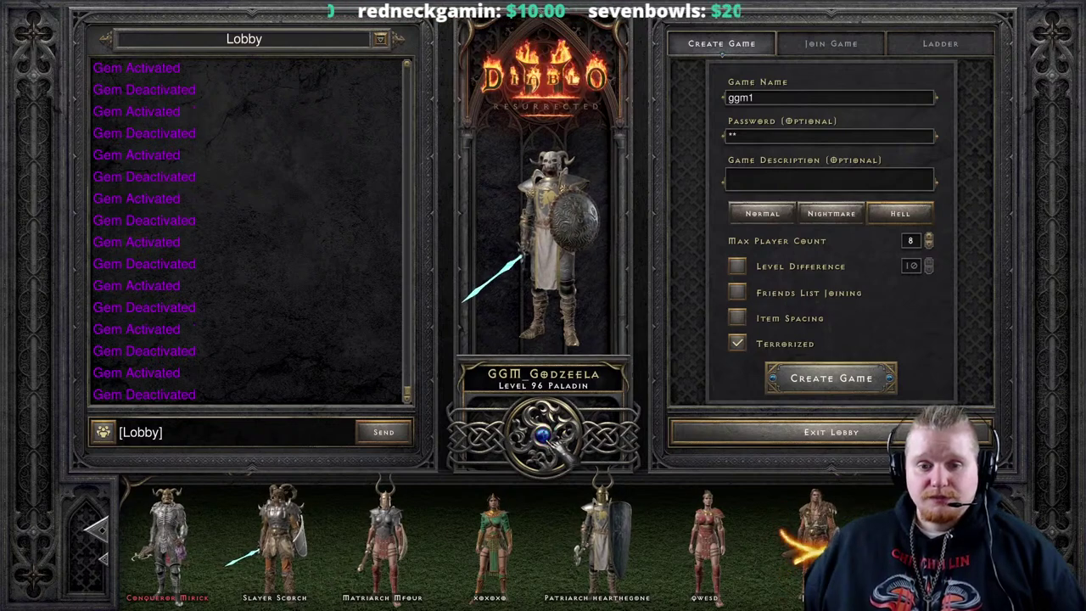
left_click(547, 444)
left_click(547, 444)
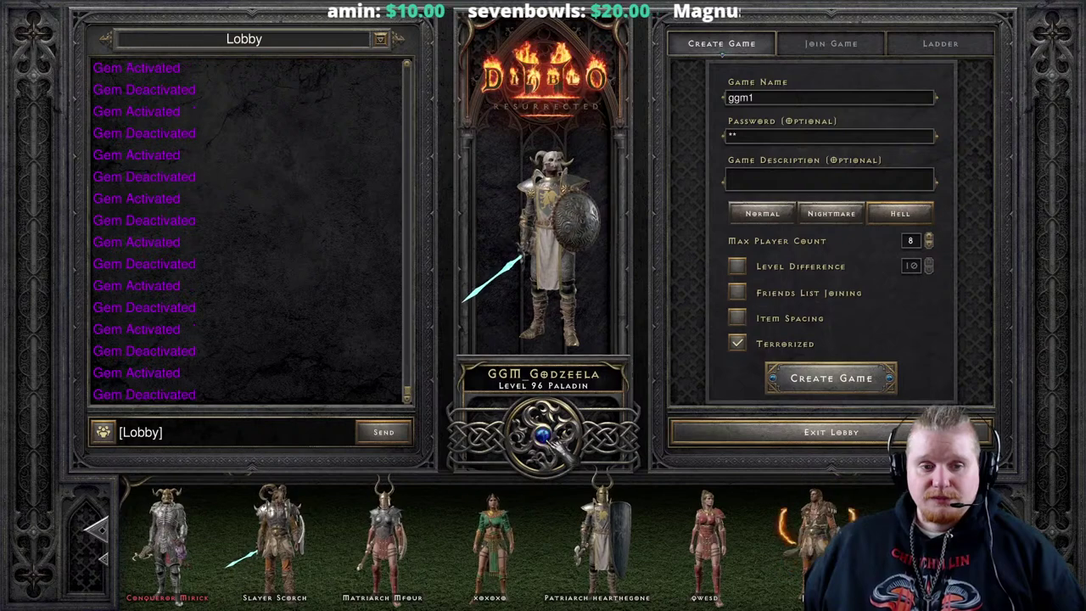
left_click(547, 443)
left_click(548, 444)
left_click(547, 443)
left_click(547, 443)
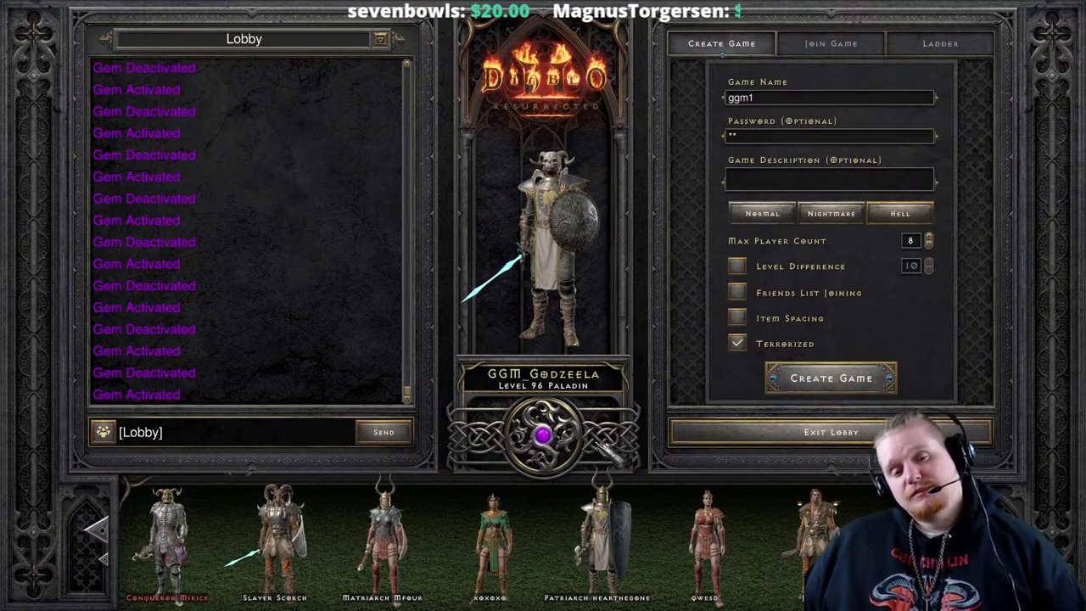
left_click(550, 441)
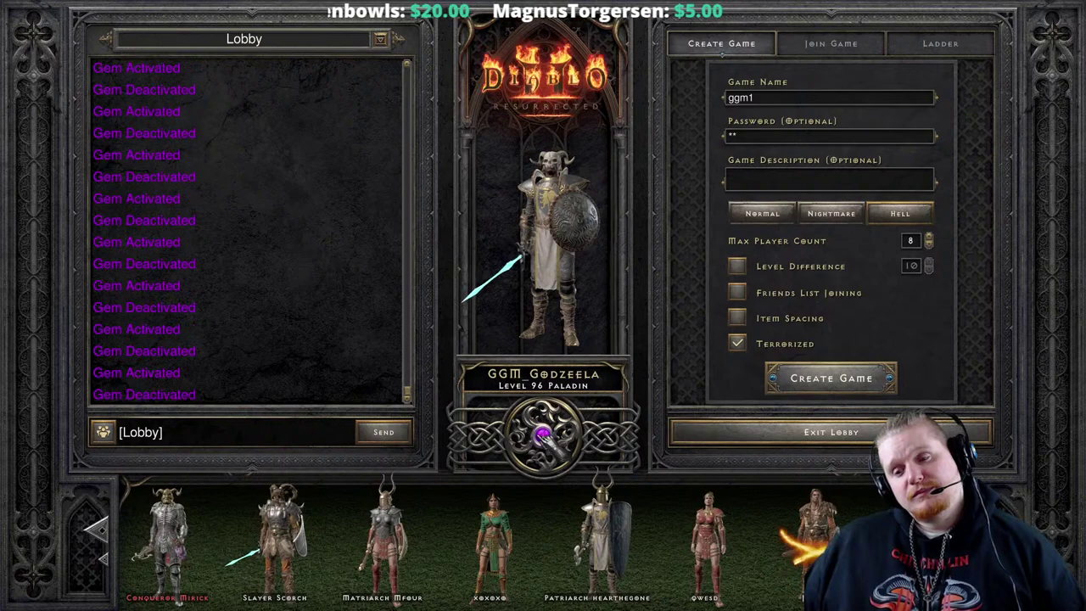
left_click(547, 441)
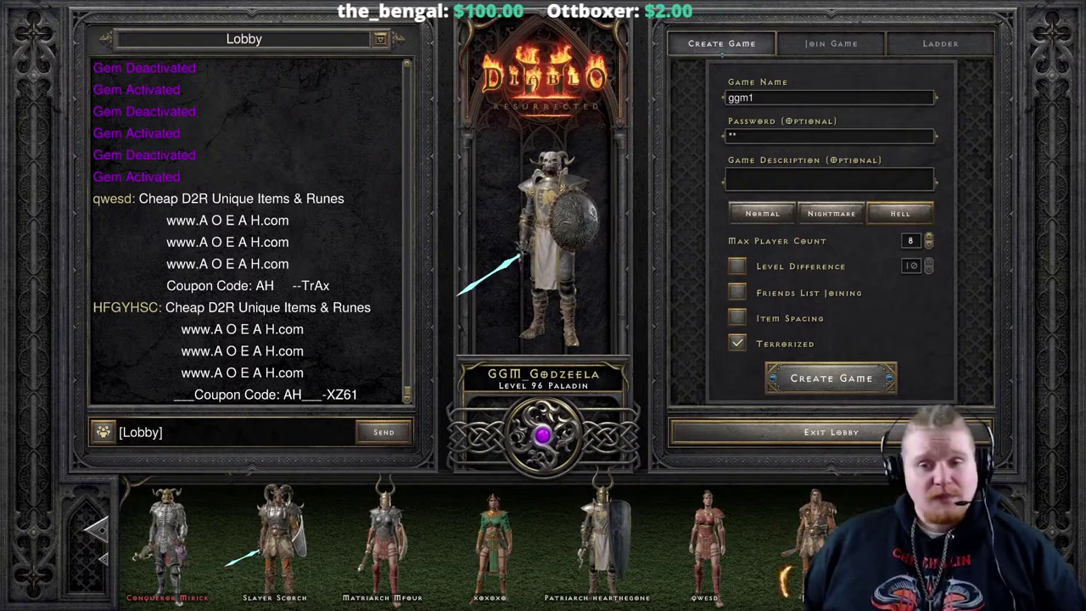
left_click(543, 435)
left_click(543, 434)
left_click(543, 435)
left_click(543, 435)
left_click(543, 434)
left_click(543, 435)
left_click(543, 435)
left_click(543, 435)
left_click(543, 435)
left_click(543, 434)
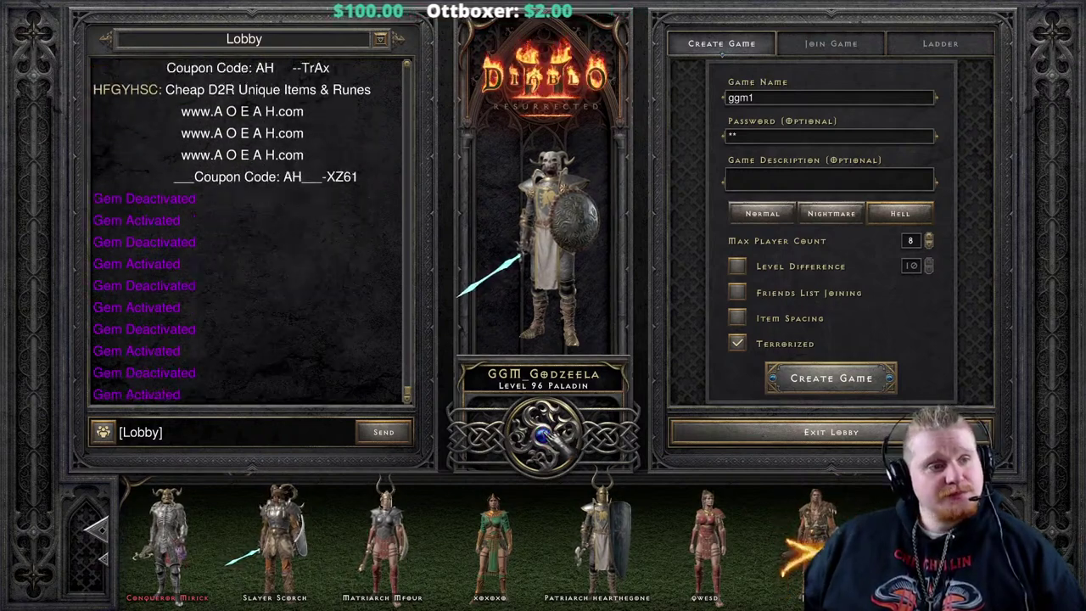
left_click(543, 434)
left_click(543, 435)
left_click(544, 434)
left_click(543, 434)
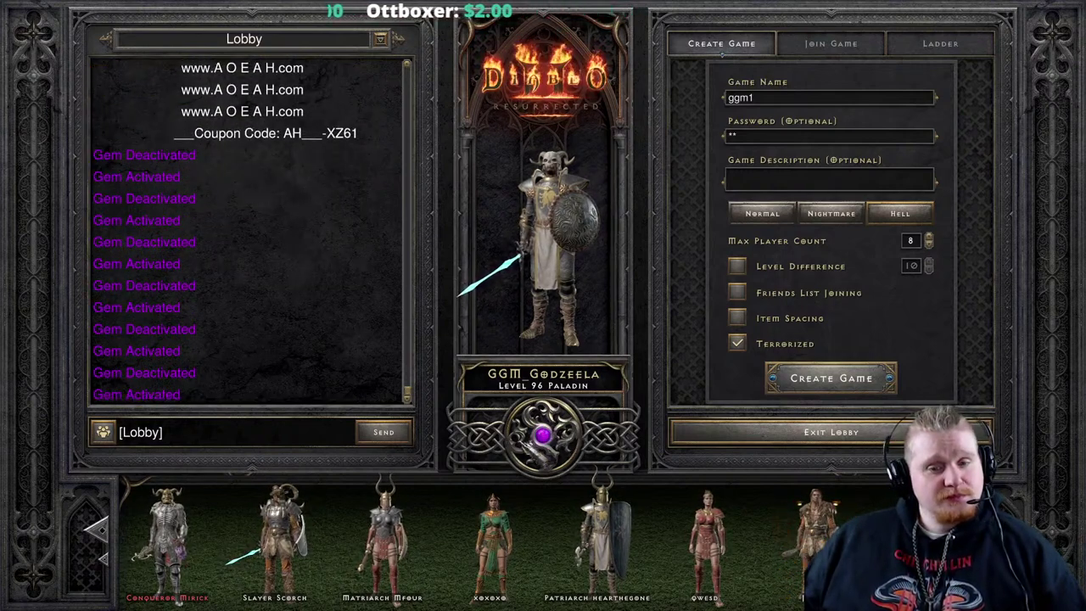
left_click(543, 434)
left_click(543, 434)
left_click(543, 435)
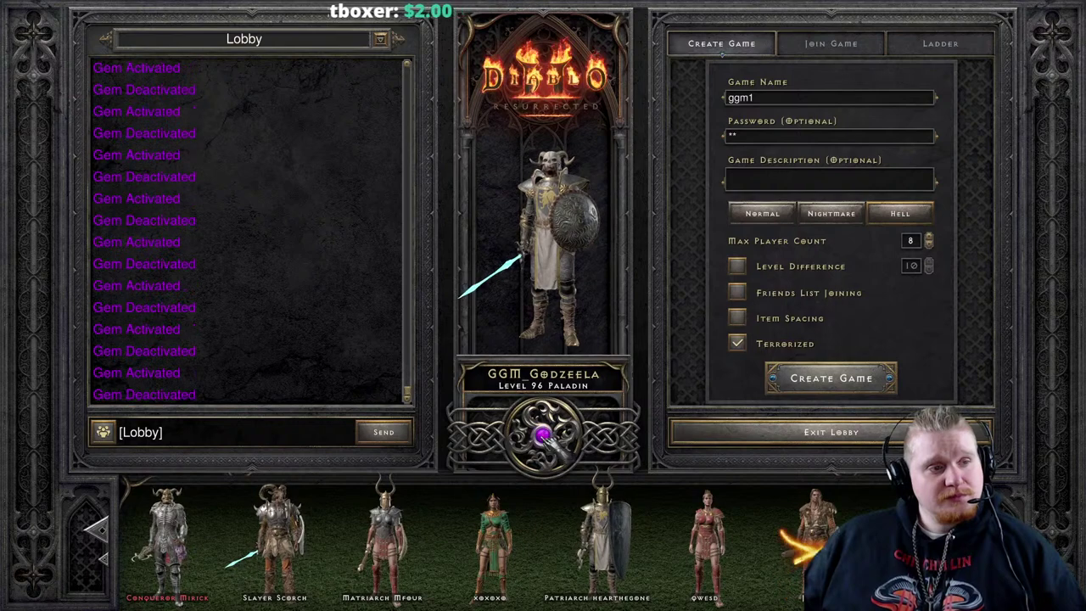
left_click(543, 434)
left_click(543, 434)
left_click(543, 434)
left_click(543, 435)
left_click(543, 434)
left_click(543, 434)
left_click(543, 434)
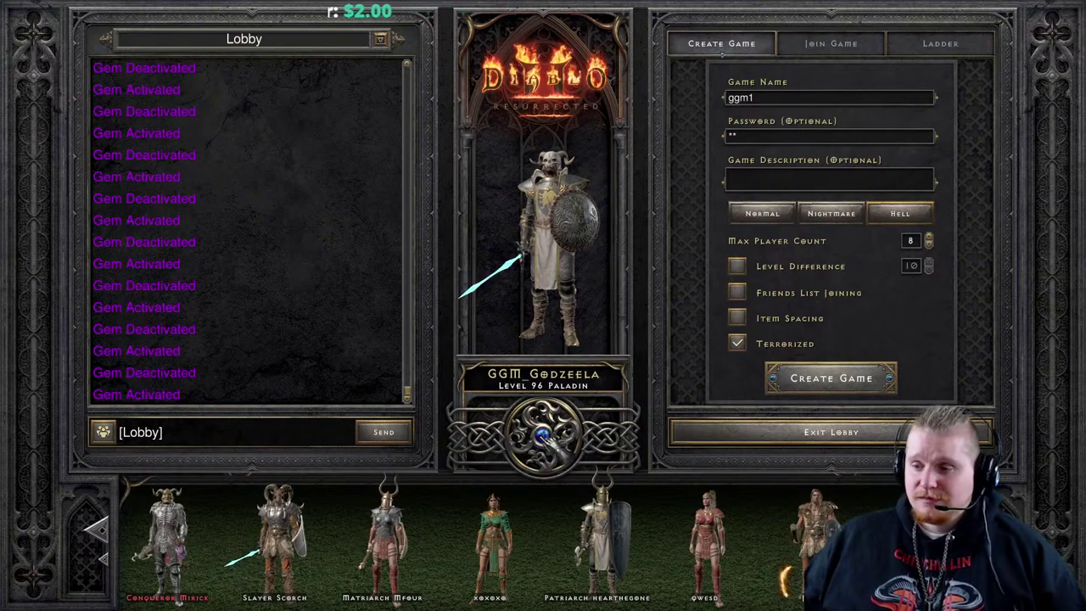
left_click(543, 435)
left_click(543, 434)
left_click(543, 435)
left_click(543, 435)
left_click(543, 435)
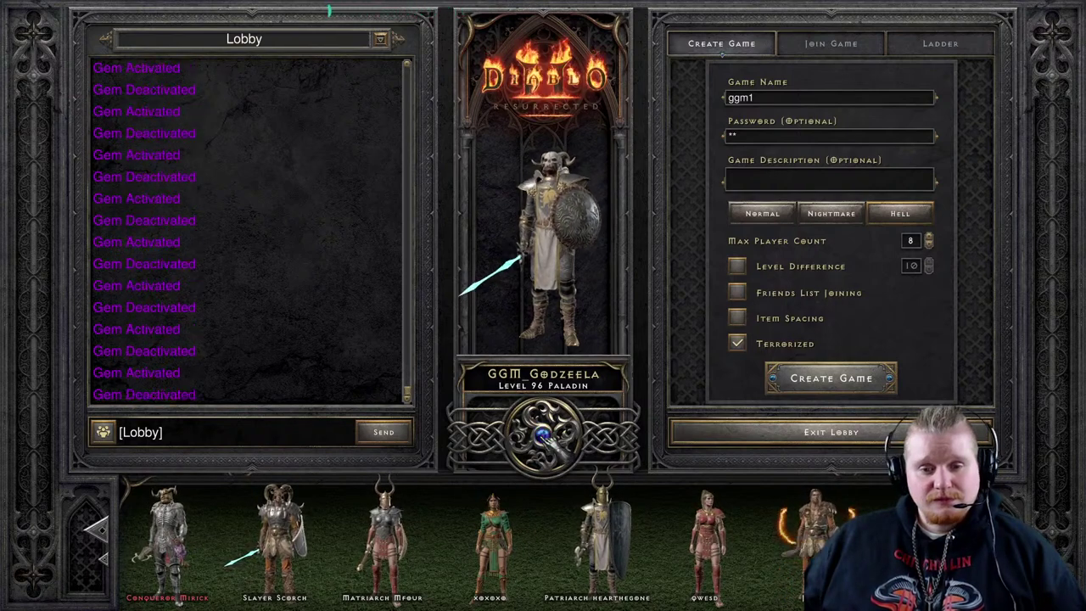
left_click(543, 434)
left_click(543, 435)
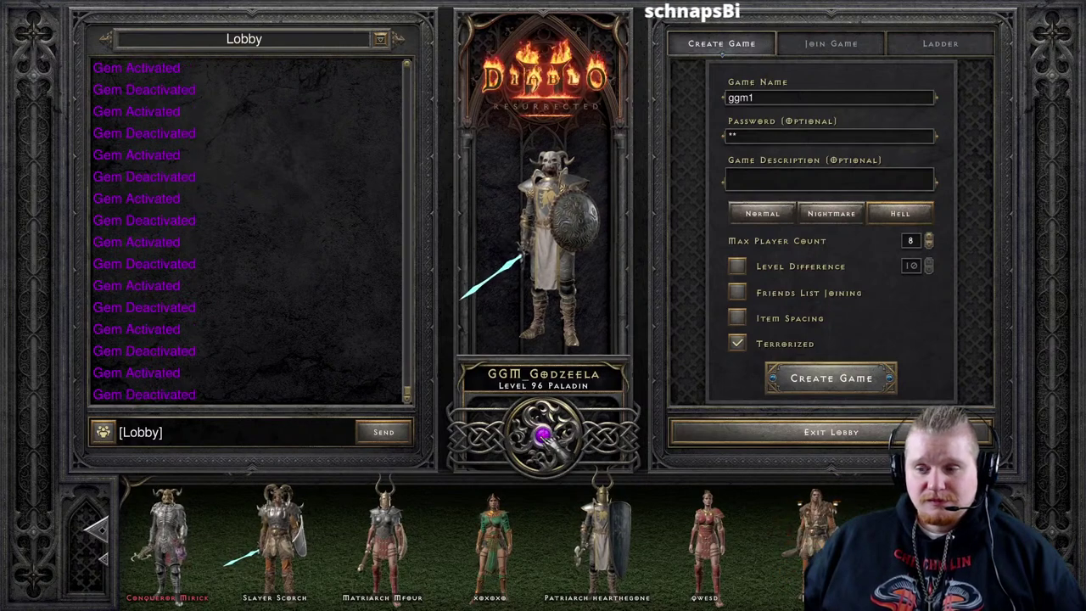
left_click(543, 434)
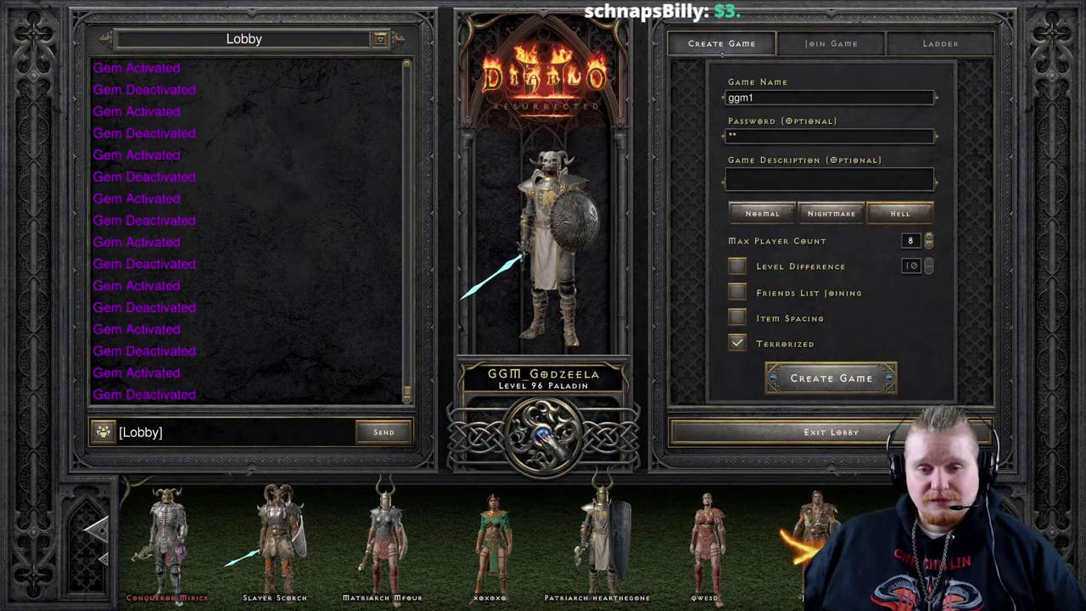
left_click(543, 435)
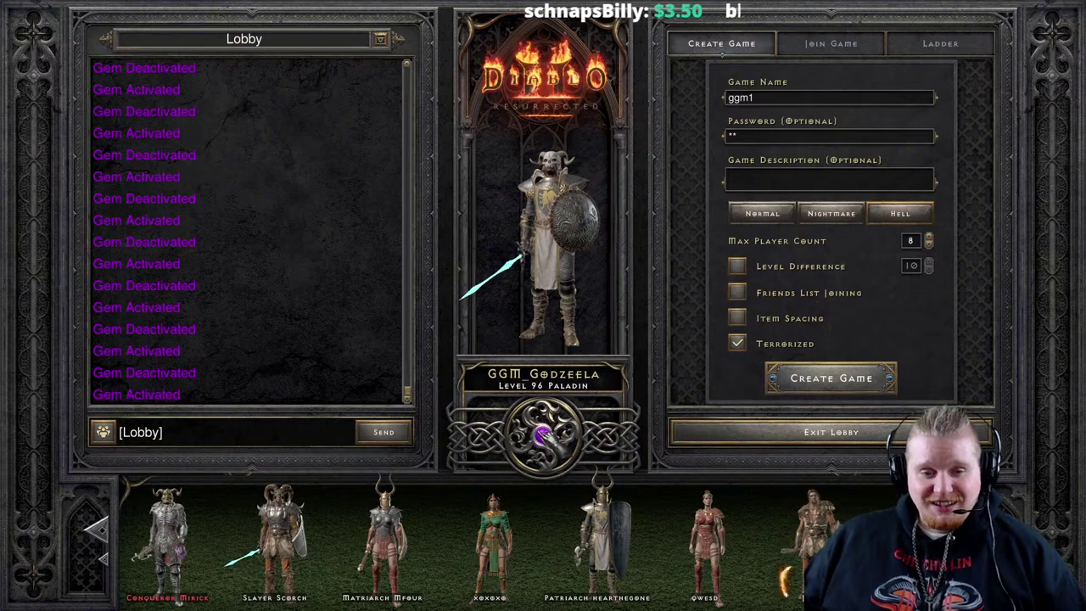
left_click(577, 420)
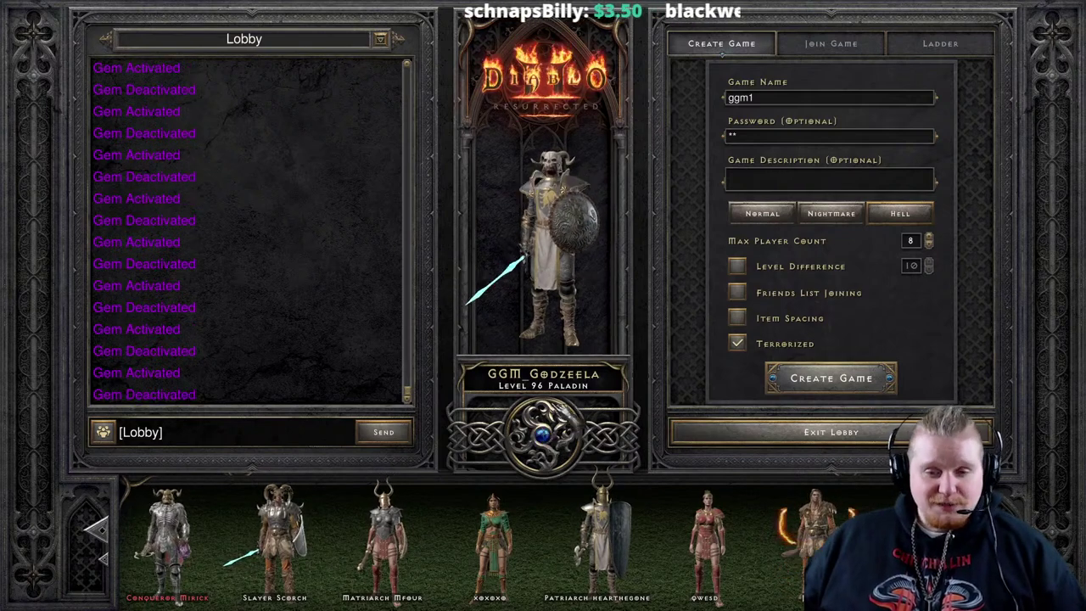
left_click(547, 433)
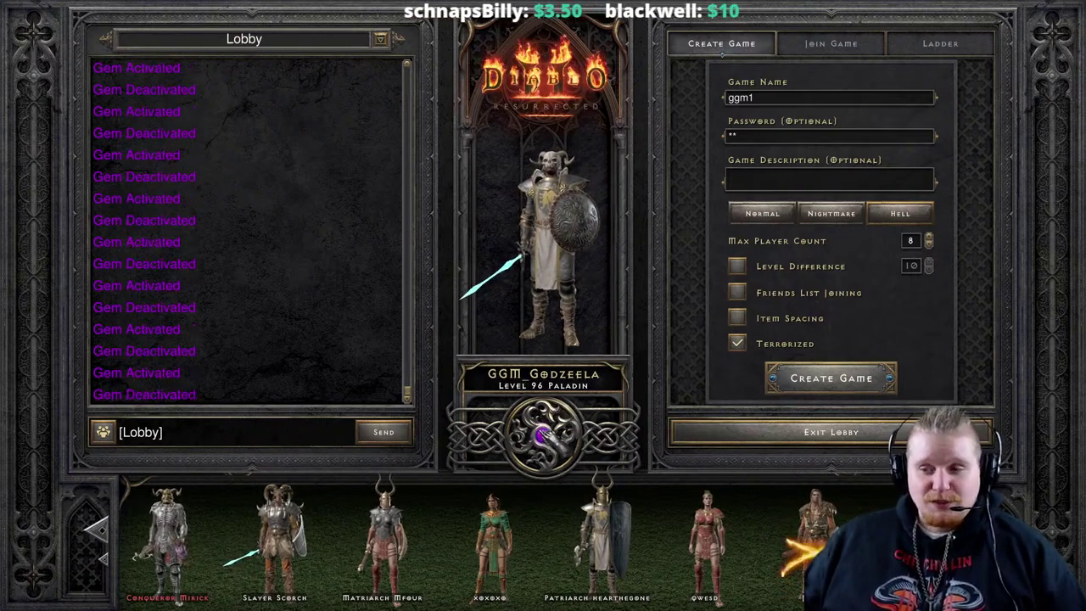
left_click(543, 434)
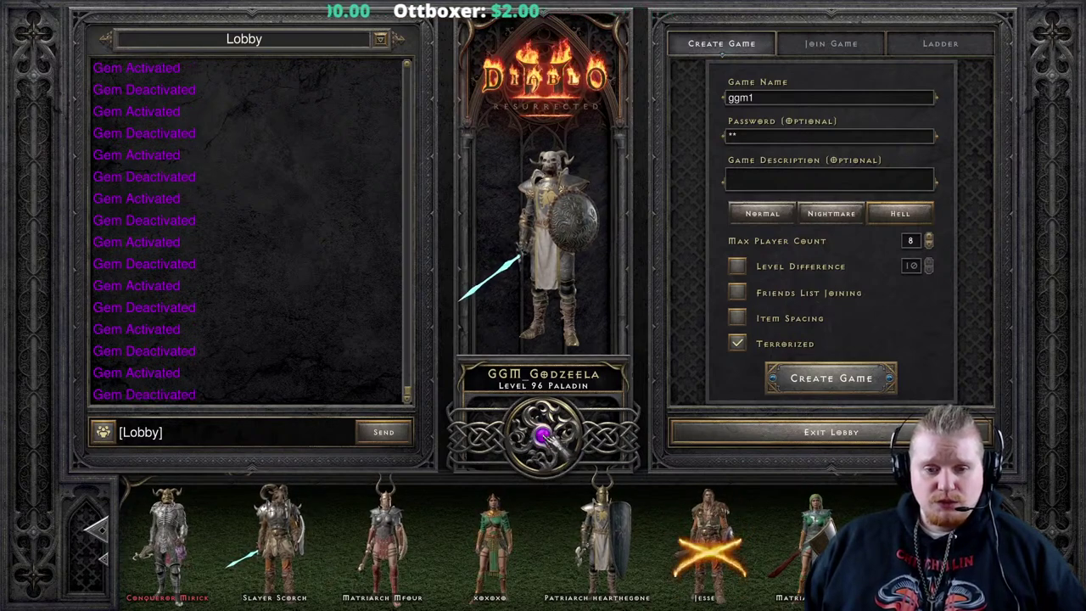
left_click(553, 443)
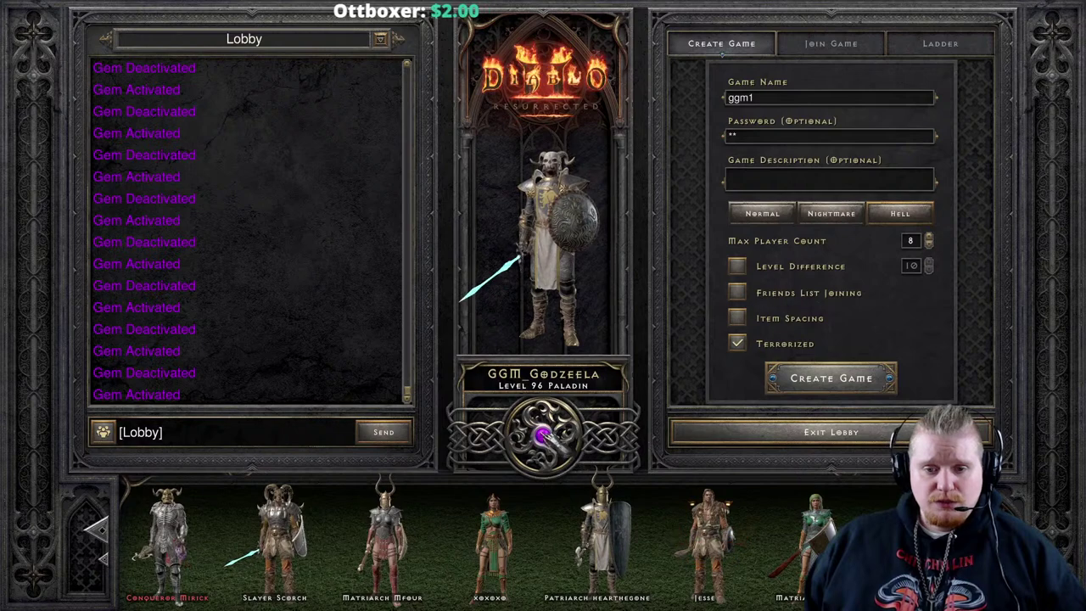
left_click(547, 435)
left_click(573, 438)
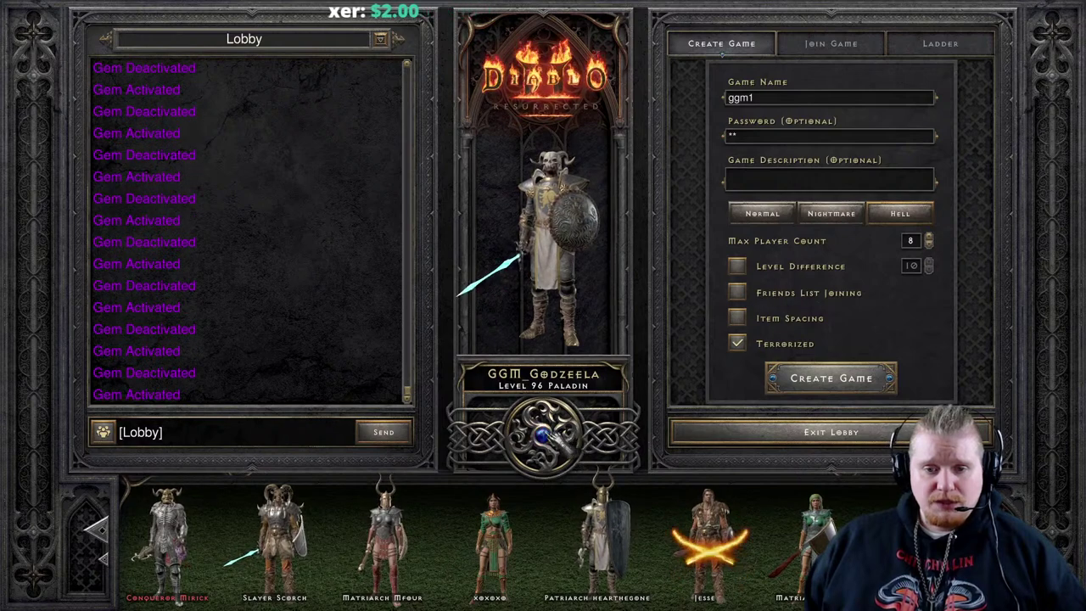
left_click(550, 437)
left_click(549, 440)
left_click(547, 443)
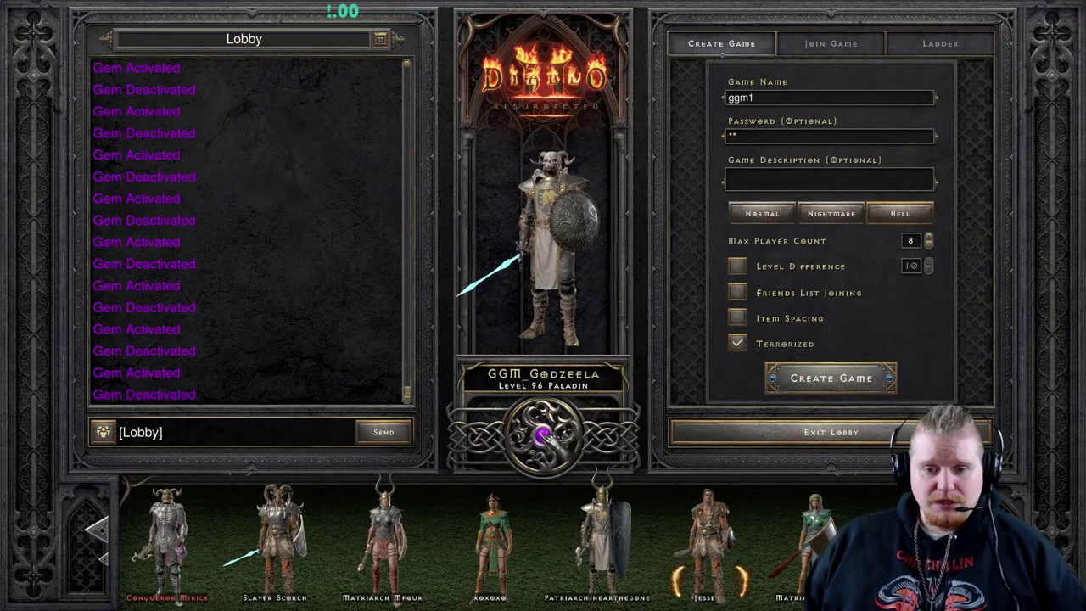
Keep activating and deactivating the lobby's chat gem in rapid succession to continue testing the hidden gem theory
left_click(548, 443)
left_click(548, 442)
left_click(543, 441)
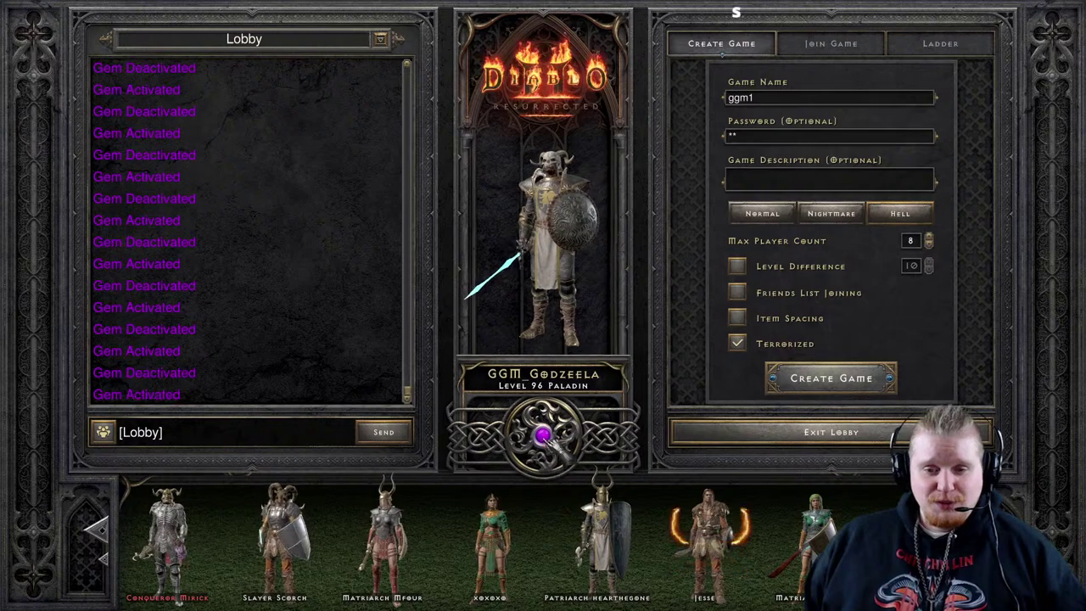
left_click(543, 441)
left_click(543, 442)
left_click(545, 441)
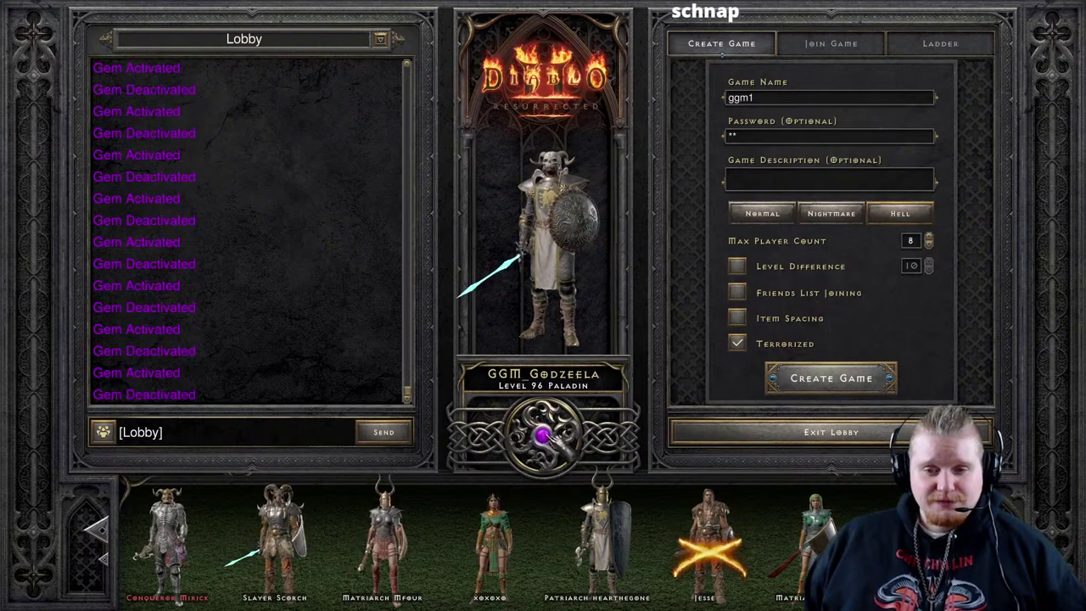
left_click(545, 441)
left_click(545, 442)
left_click(545, 441)
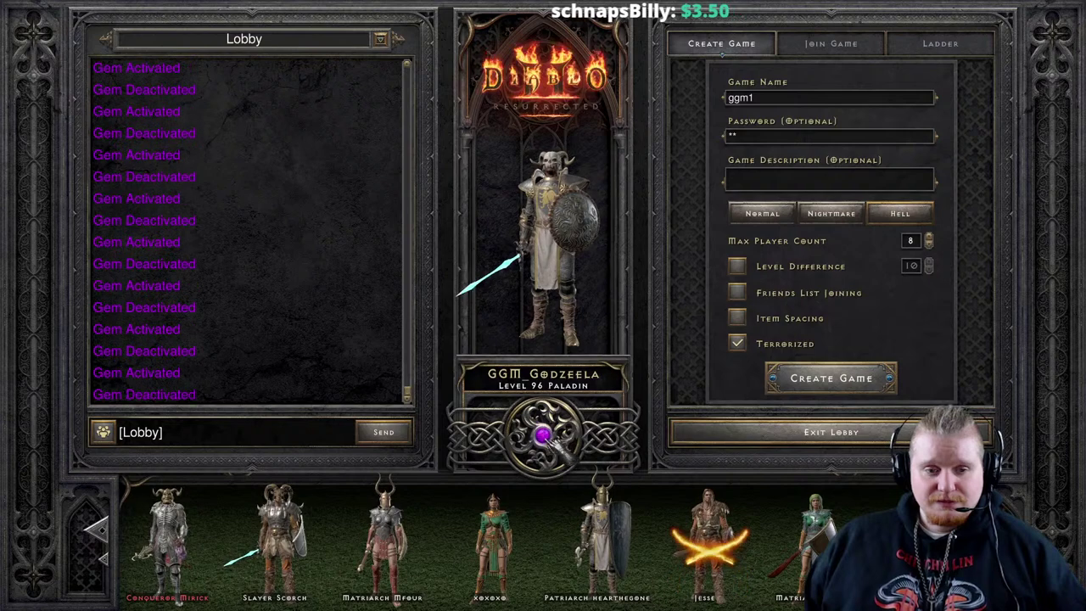
left_click(545, 441)
left_click(544, 442)
left_click(545, 442)
left_click(545, 441)
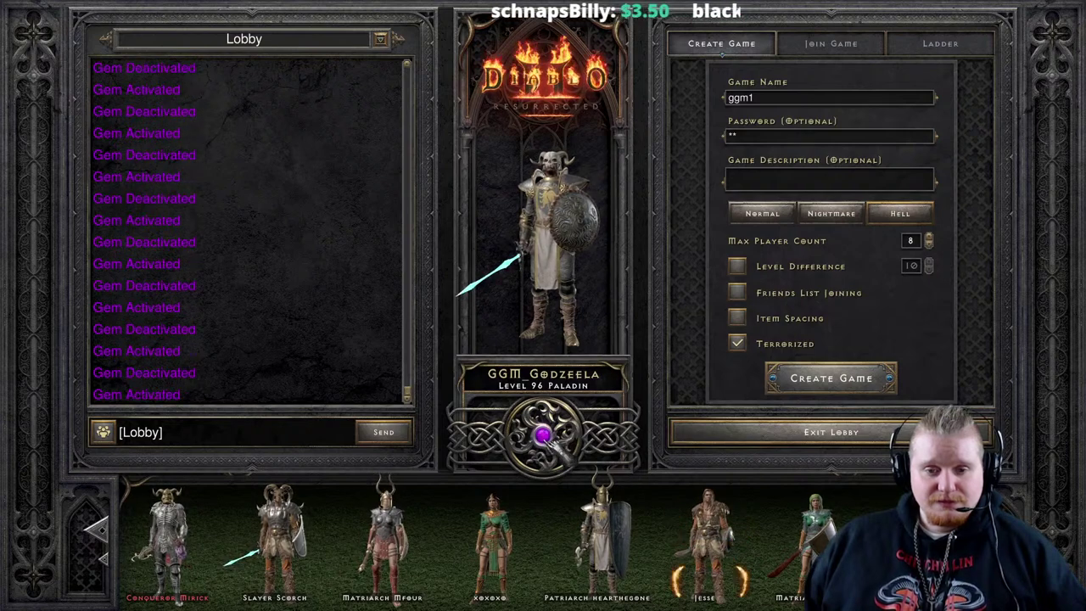
left_click(545, 441)
left_click(545, 441)
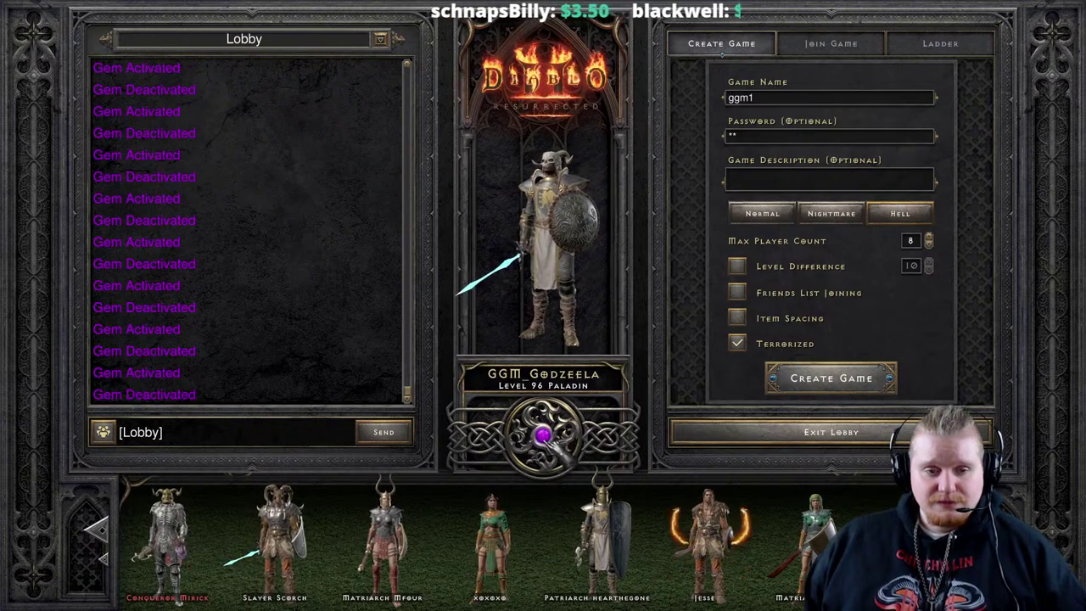
left_click(545, 441)
left_click(544, 442)
left_click(544, 441)
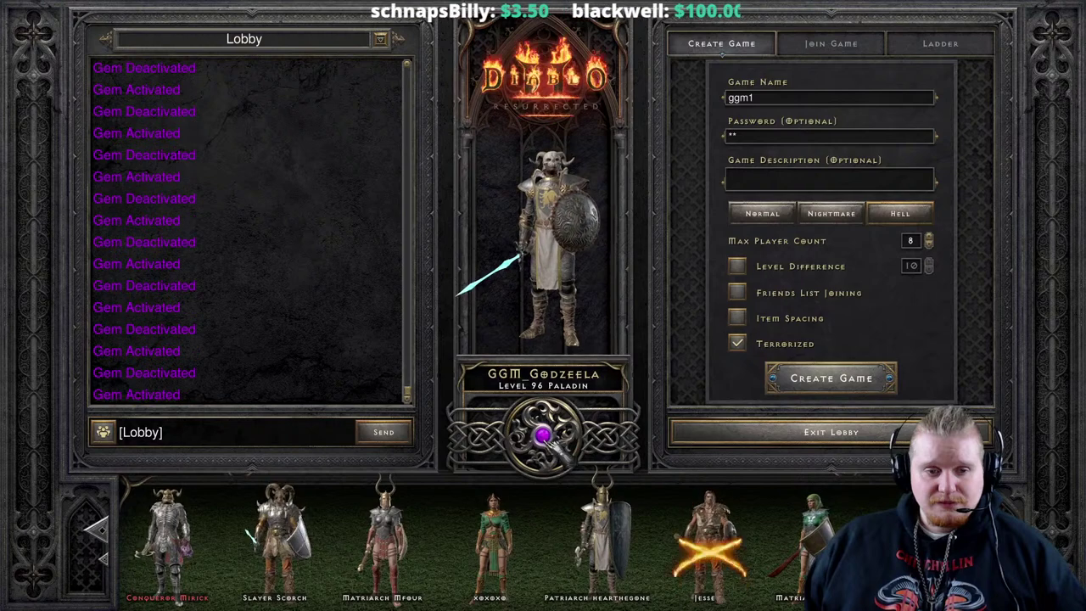
left_click(544, 442)
left_click(544, 441)
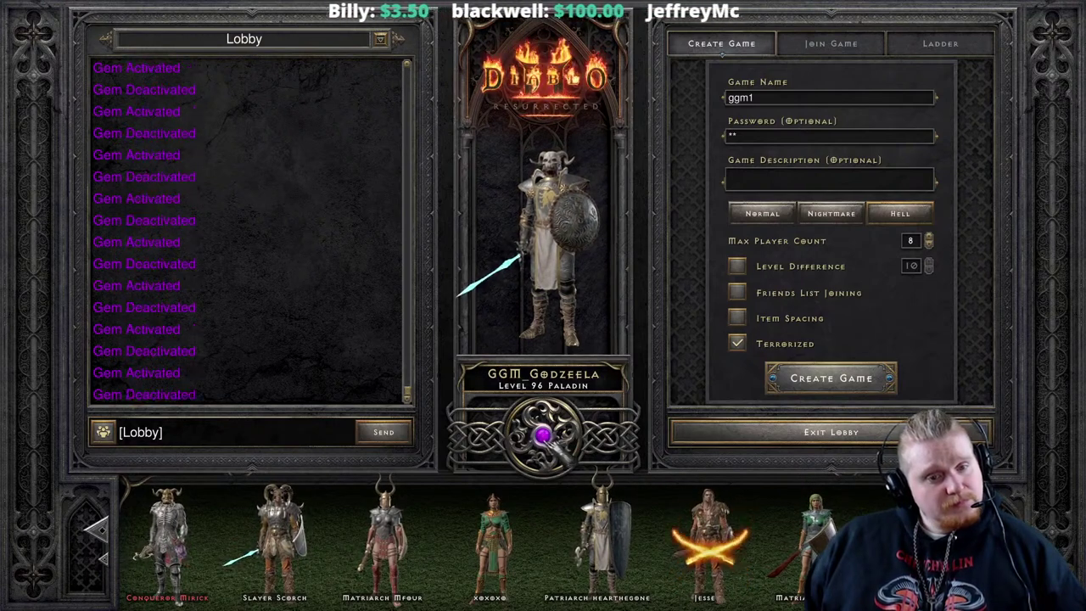
left_click(545, 441)
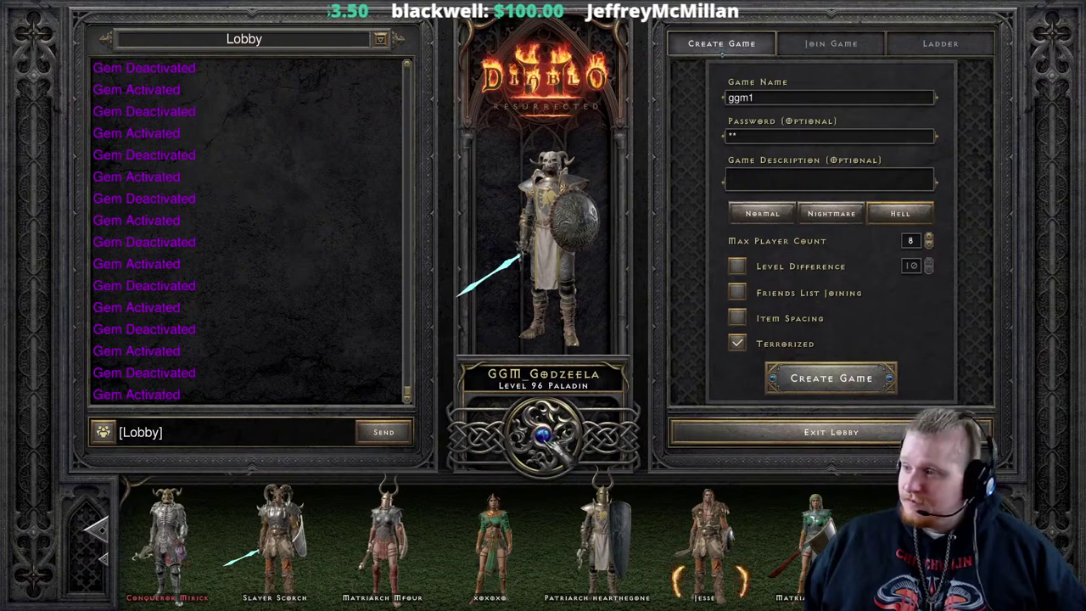
left_click(544, 442)
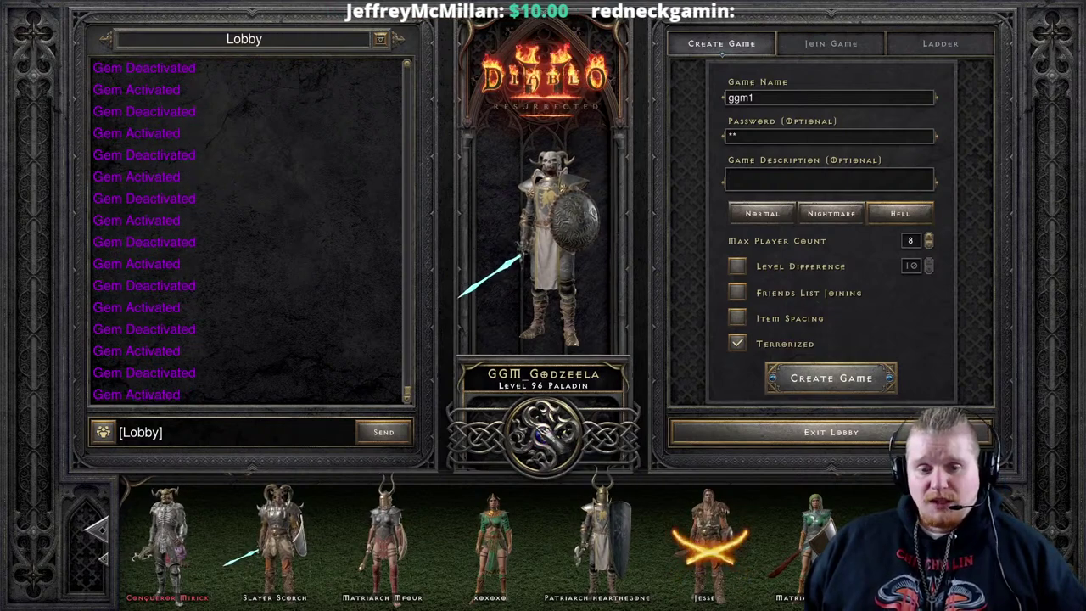
left_click(544, 440)
left_click(544, 439)
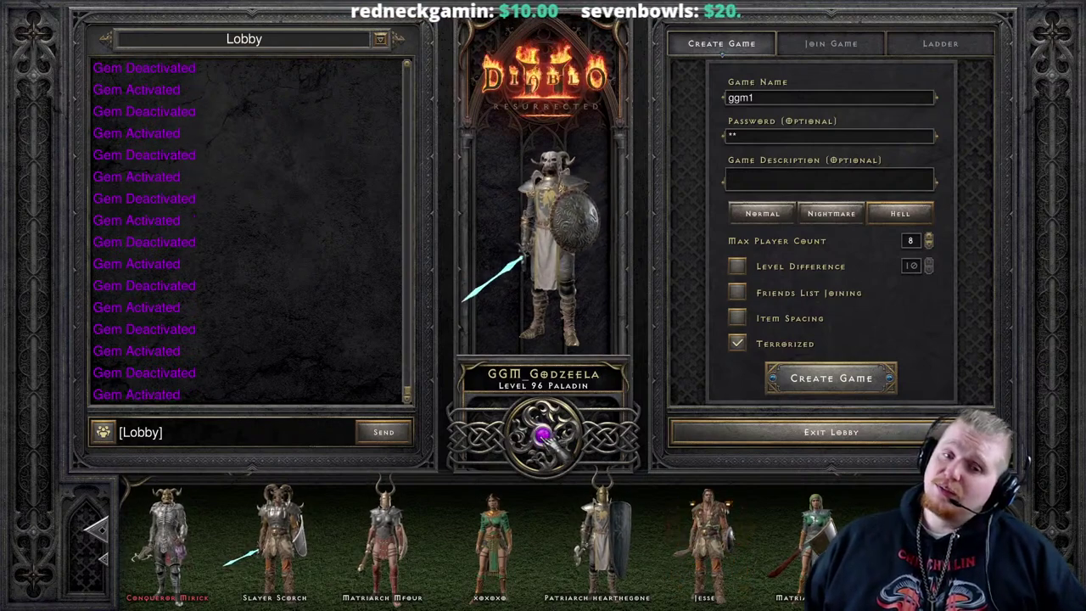
left_click(544, 440)
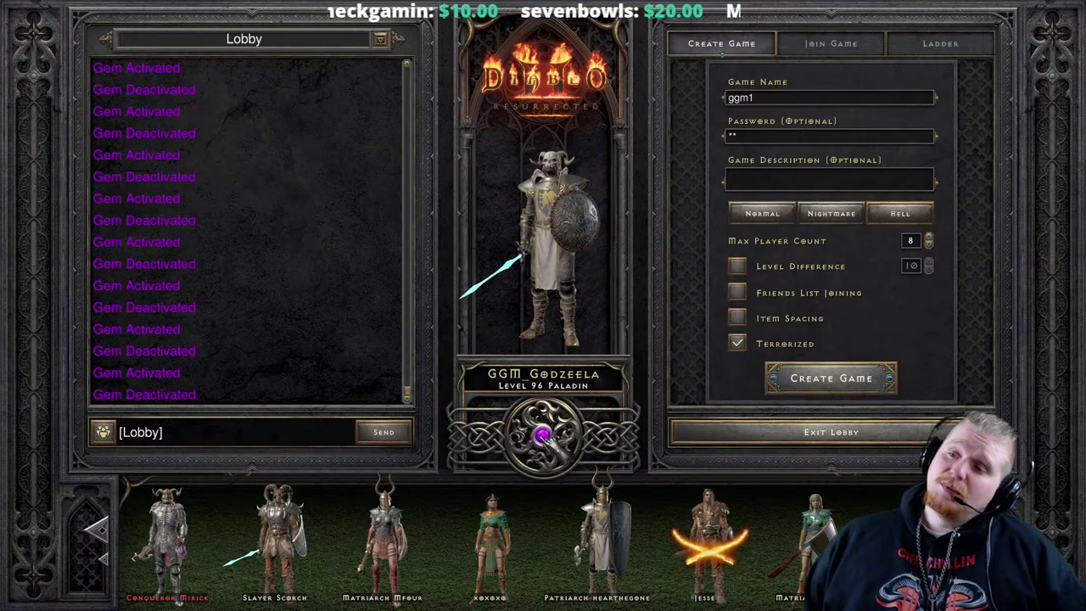
left_click(544, 440)
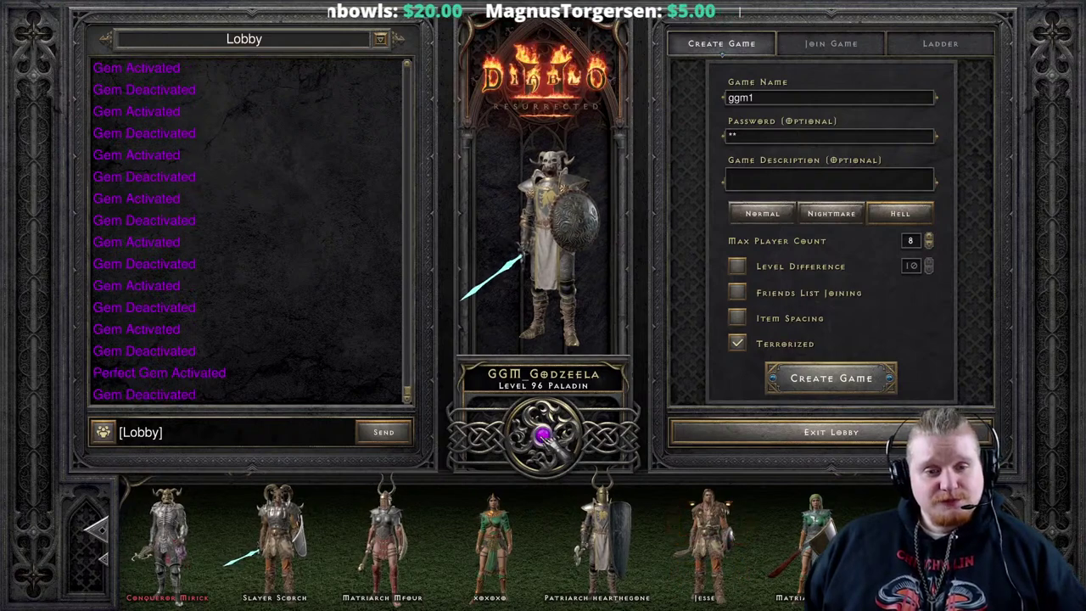
left_click(544, 439)
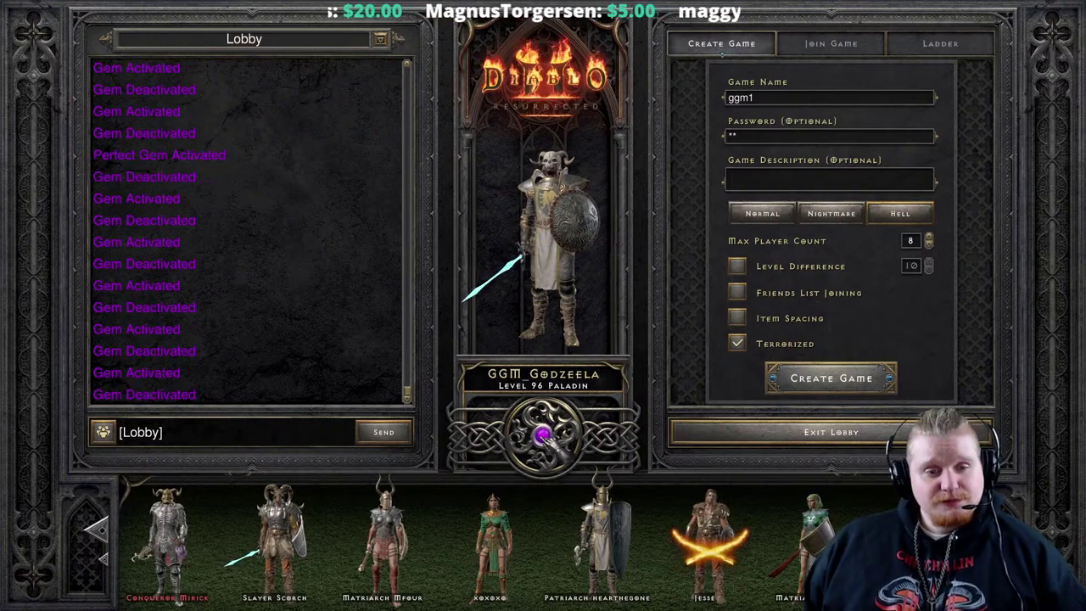
left_click(544, 440)
left_click(544, 440)
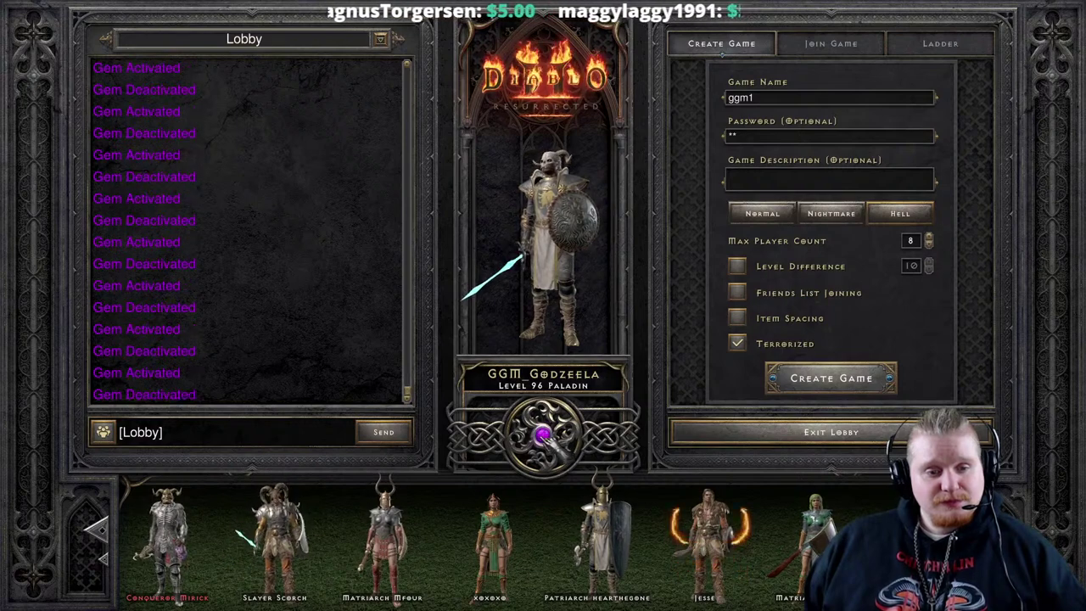
left_click(544, 441)
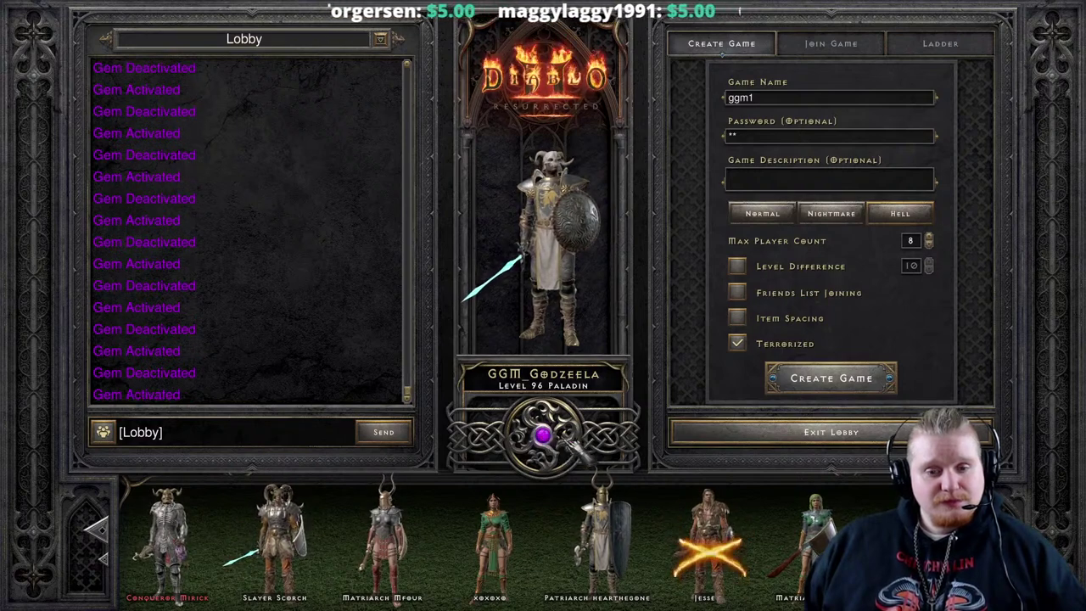
left_click(544, 443)
left_click(544, 442)
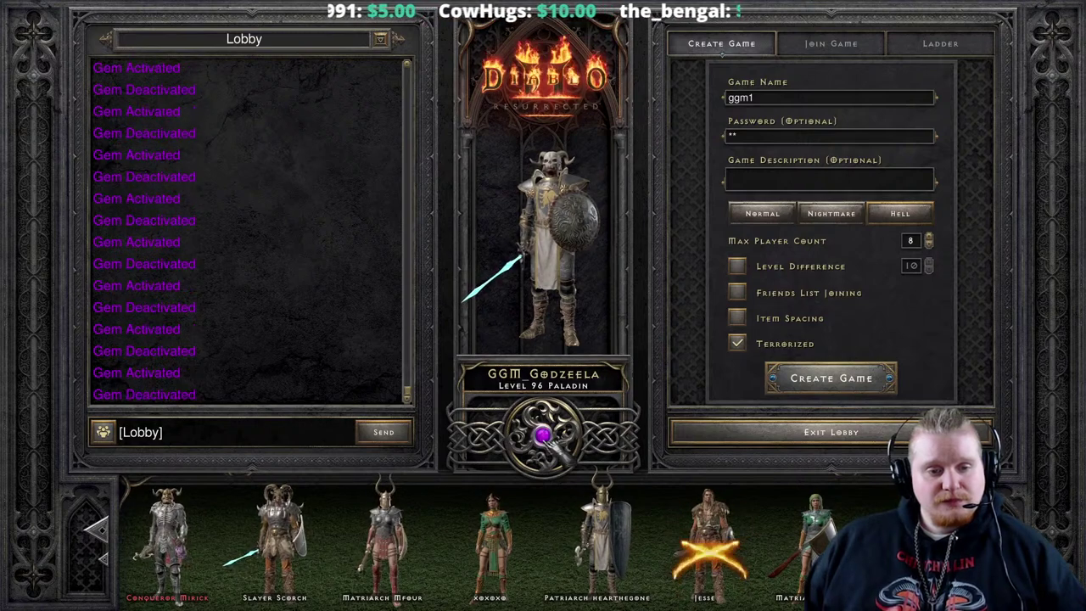
left_click(544, 442)
left_click(544, 442)
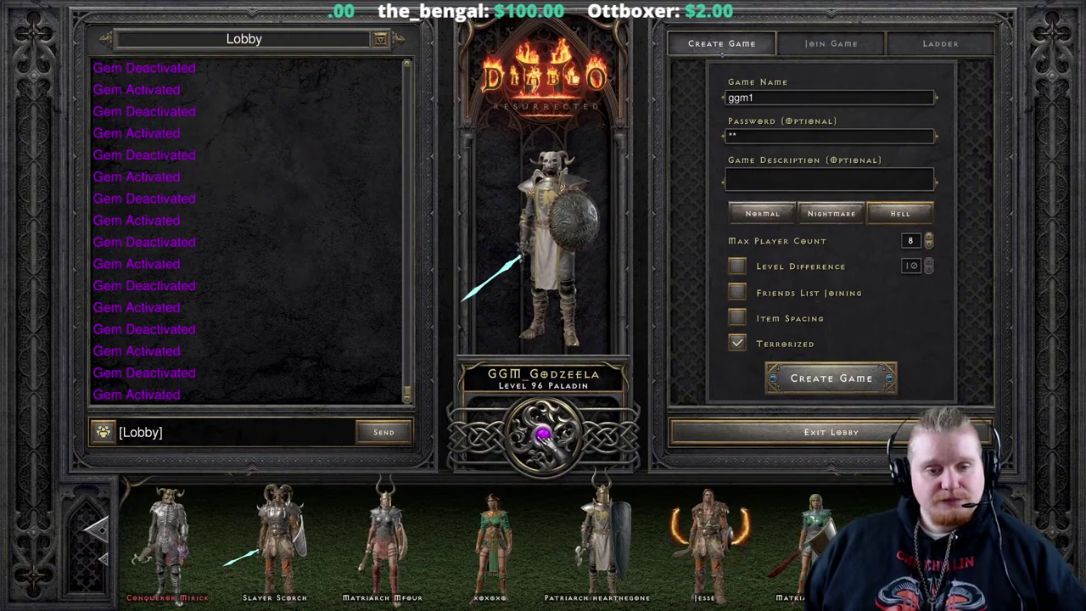
left_click(544, 437)
left_click(543, 437)
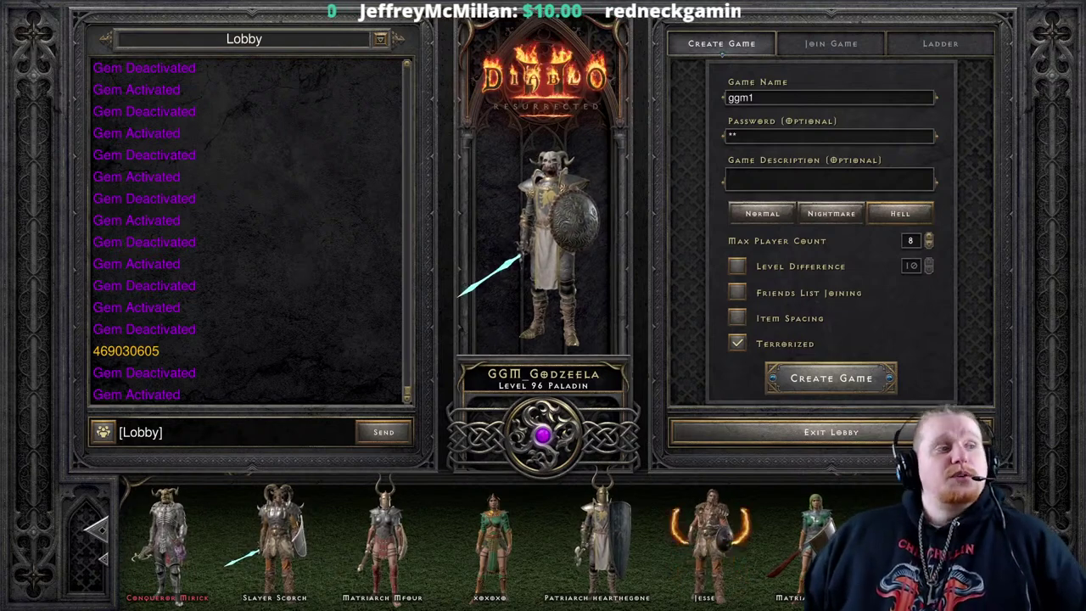
left_click(543, 434)
left_click(543, 434)
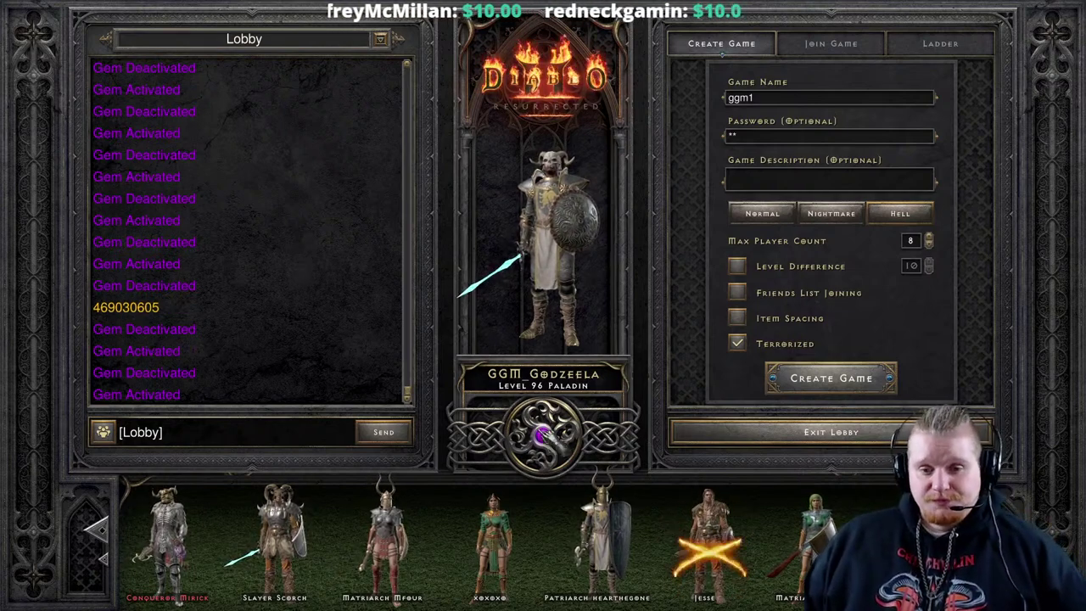
left_click(543, 435)
left_click(543, 434)
left_click(541, 435)
left_click(541, 435)
left_click(541, 435)
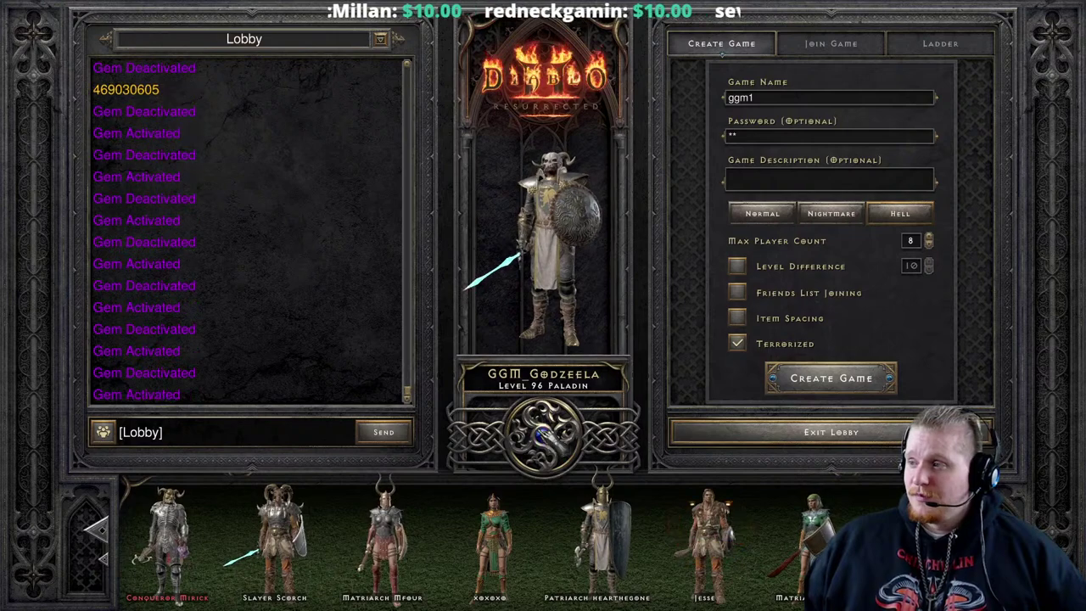
left_click(542, 435)
left_click(541, 435)
left_click(541, 434)
left_click(541, 435)
left_click(542, 435)
left_click(541, 435)
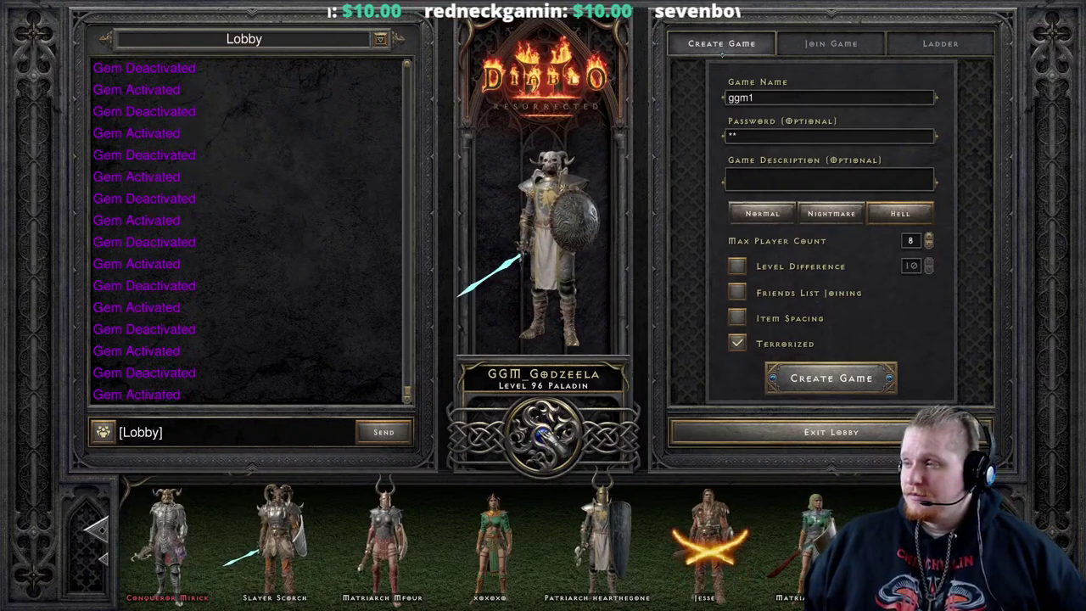
left_click(541, 435)
left_click(542, 434)
left_click(542, 435)
left_click(541, 435)
left_click(541, 434)
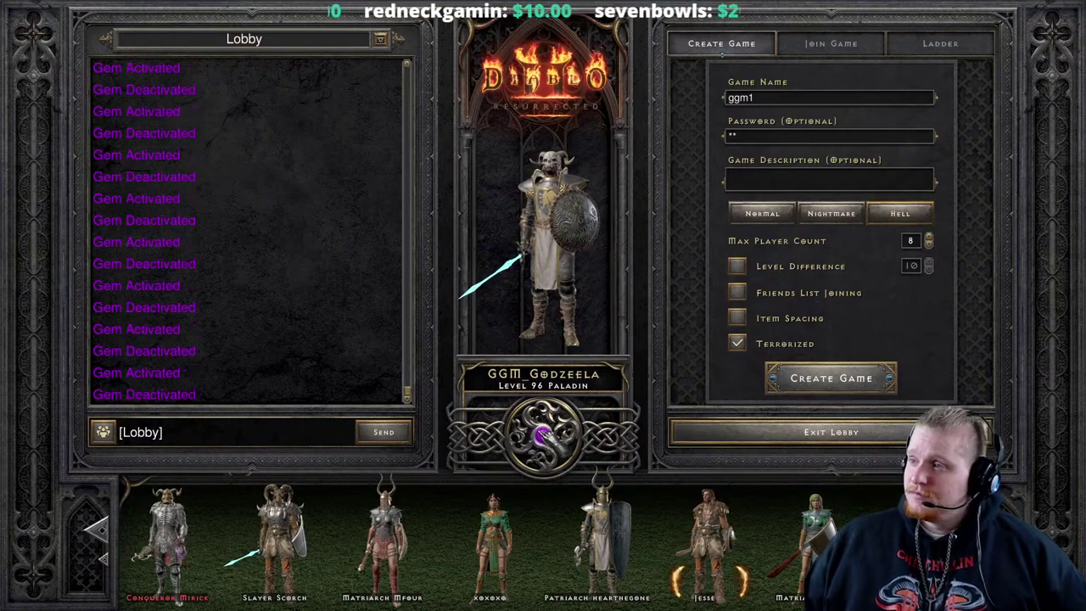
left_click(541, 434)
left_click(541, 434)
left_click(541, 435)
left_click(542, 435)
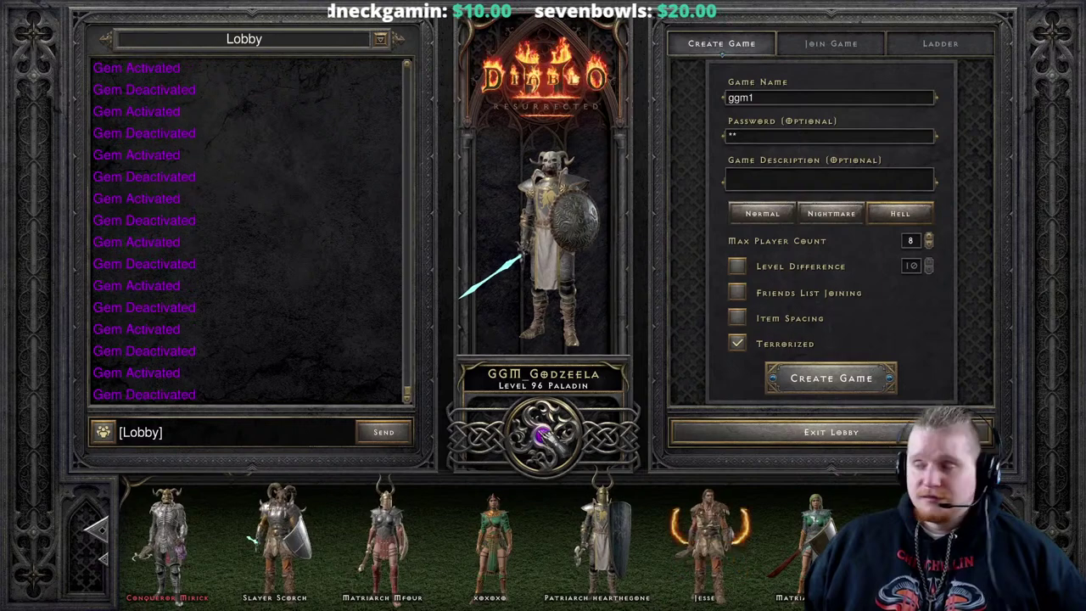
left_click(541, 434)
left_click(542, 434)
left_click(542, 434)
left_click(541, 434)
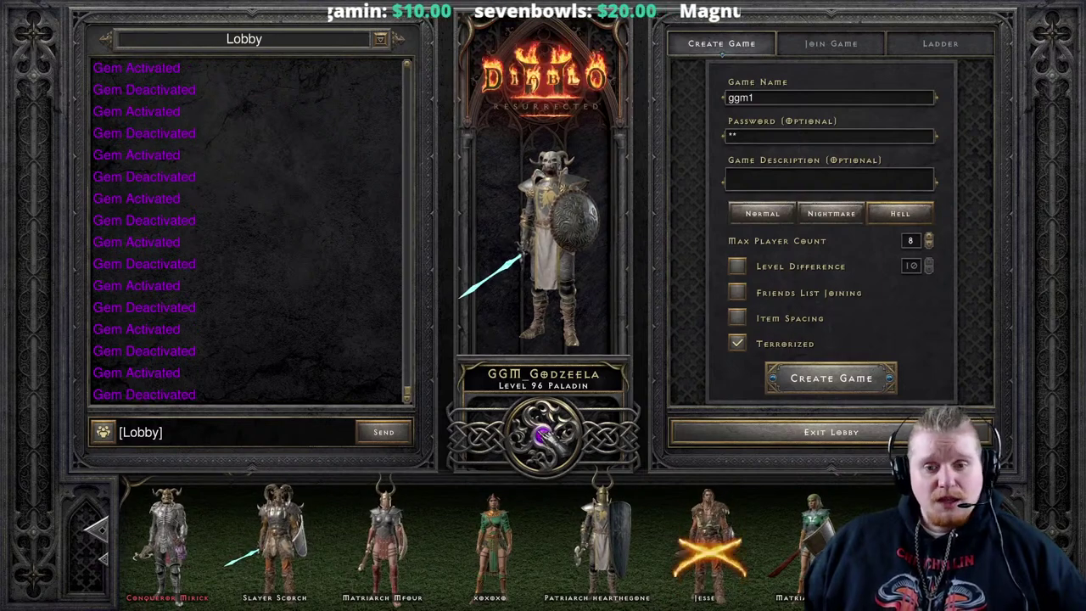
left_click(542, 435)
left_click(541, 435)
left_click(542, 435)
left_click(541, 434)
left_click(542, 435)
left_click(541, 435)
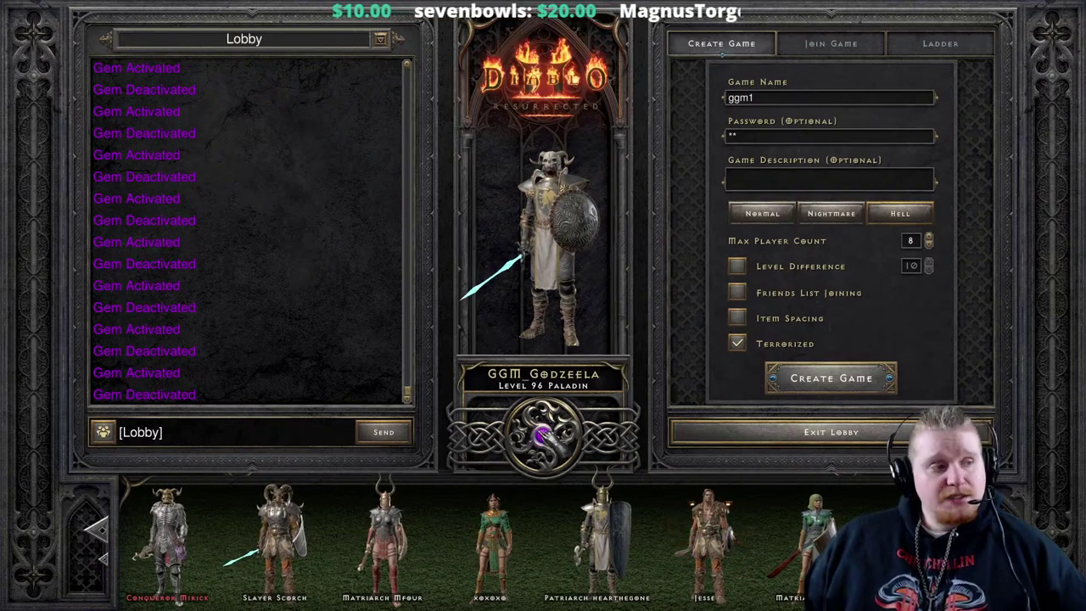
left_click(541, 434)
left_click(542, 434)
left_click(541, 435)
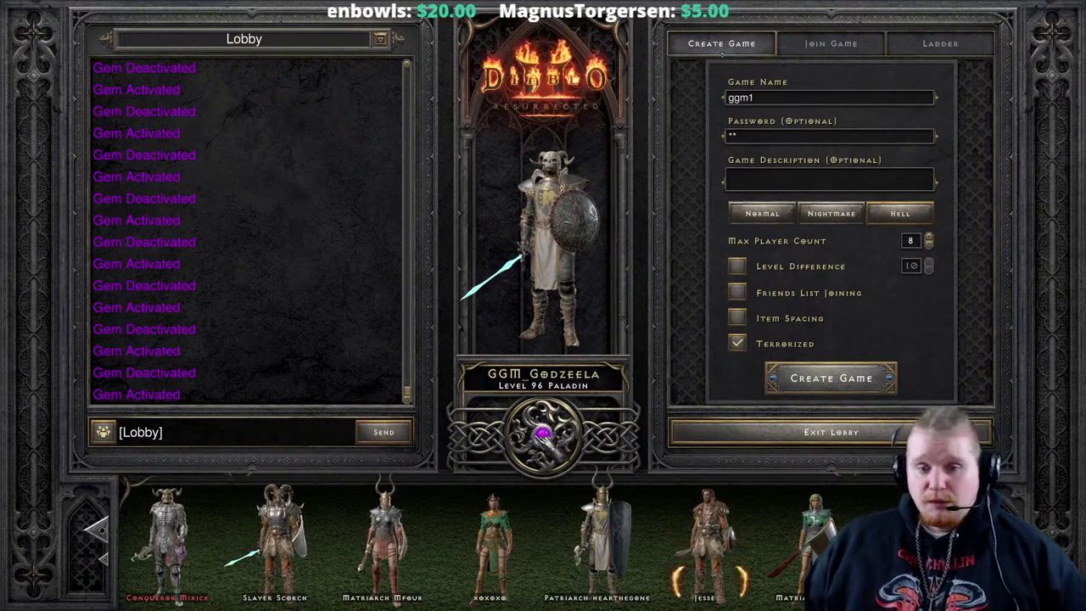
left_click(543, 434)
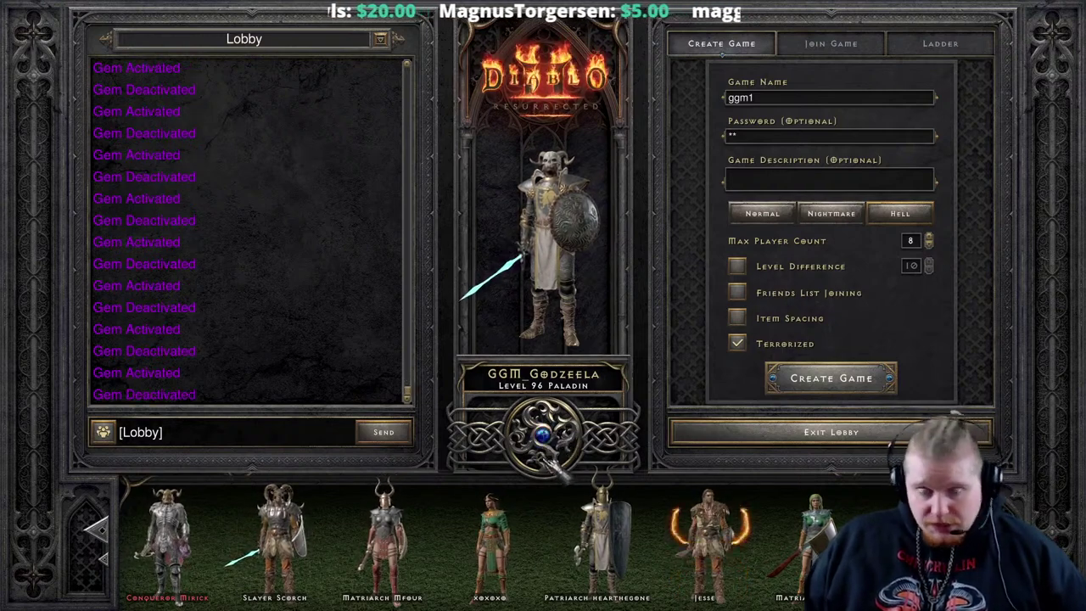
left_click(561, 448)
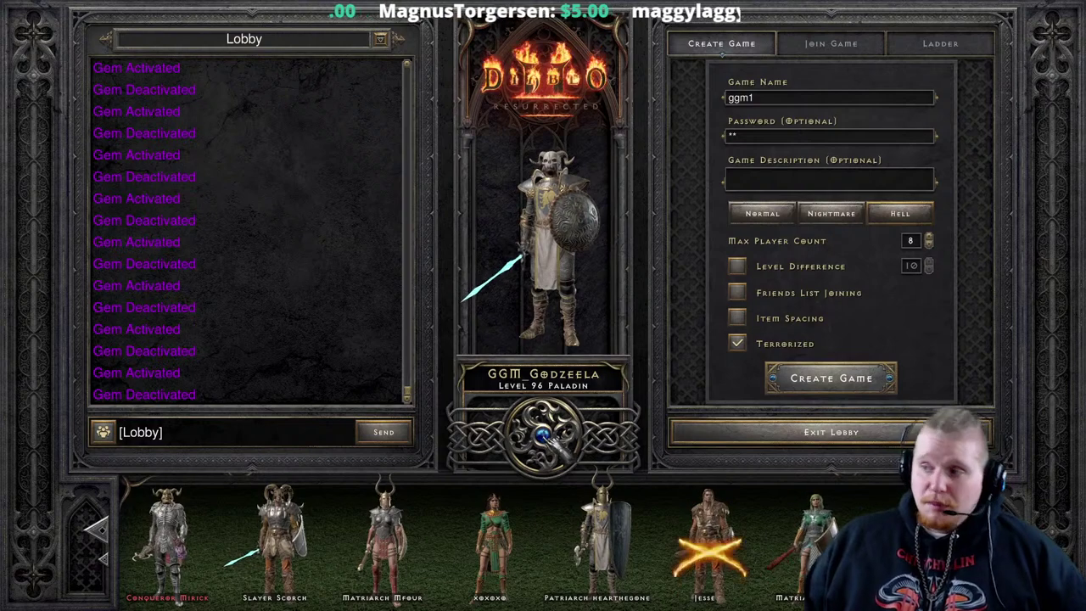
left_click(580, 433)
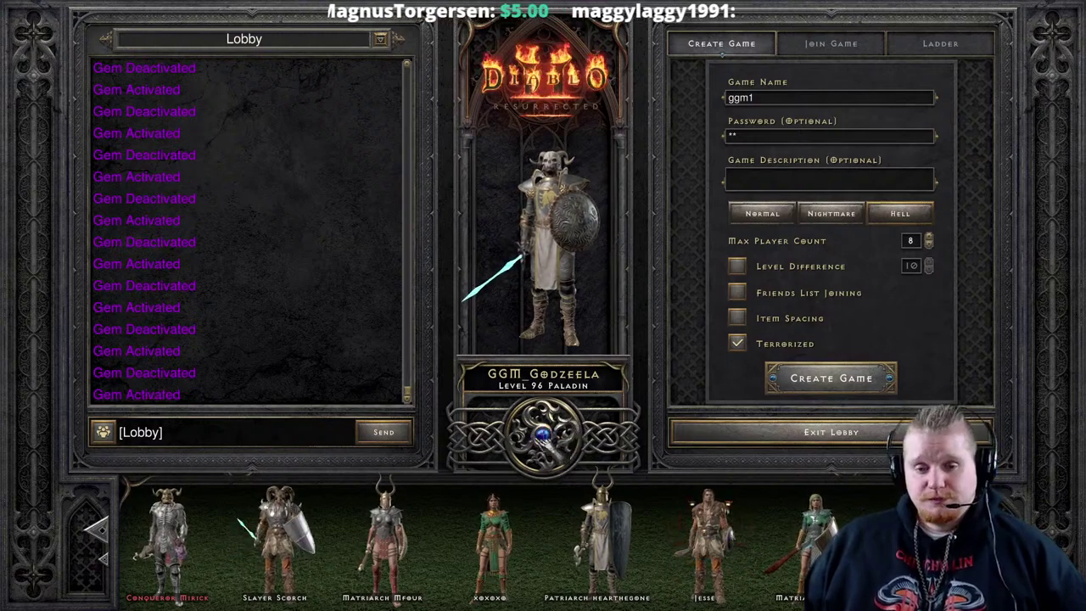
left_click(580, 433)
left_click(581, 433)
left_click(580, 433)
left_click(580, 433)
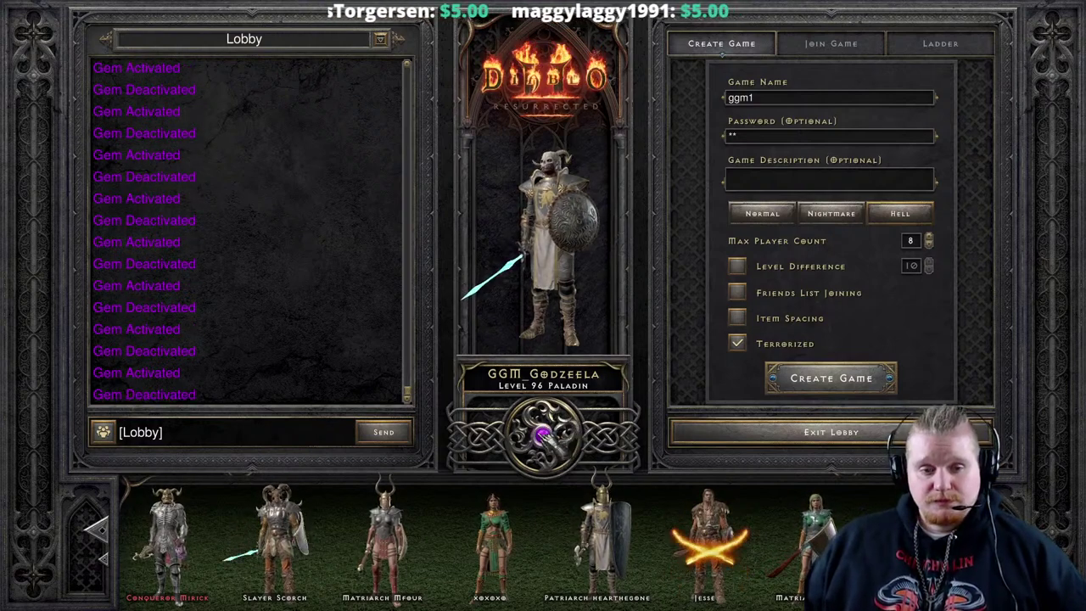
left_click(580, 433)
left_click(581, 433)
left_click(580, 433)
left_click(581, 433)
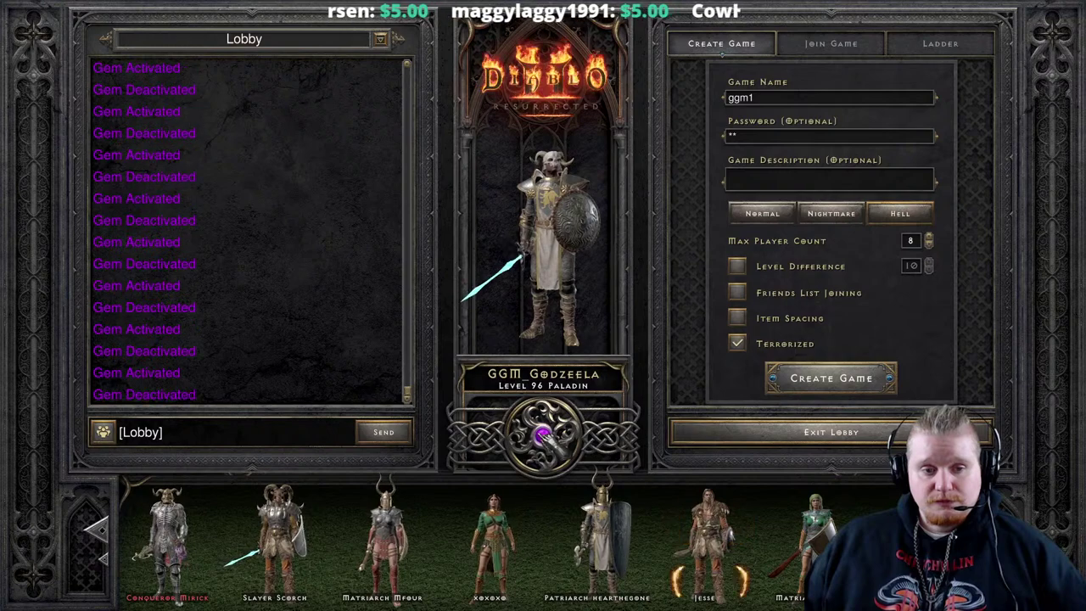
left_click(580, 433)
left_click(580, 432)
left_click(580, 433)
left_click(581, 433)
left_click(580, 432)
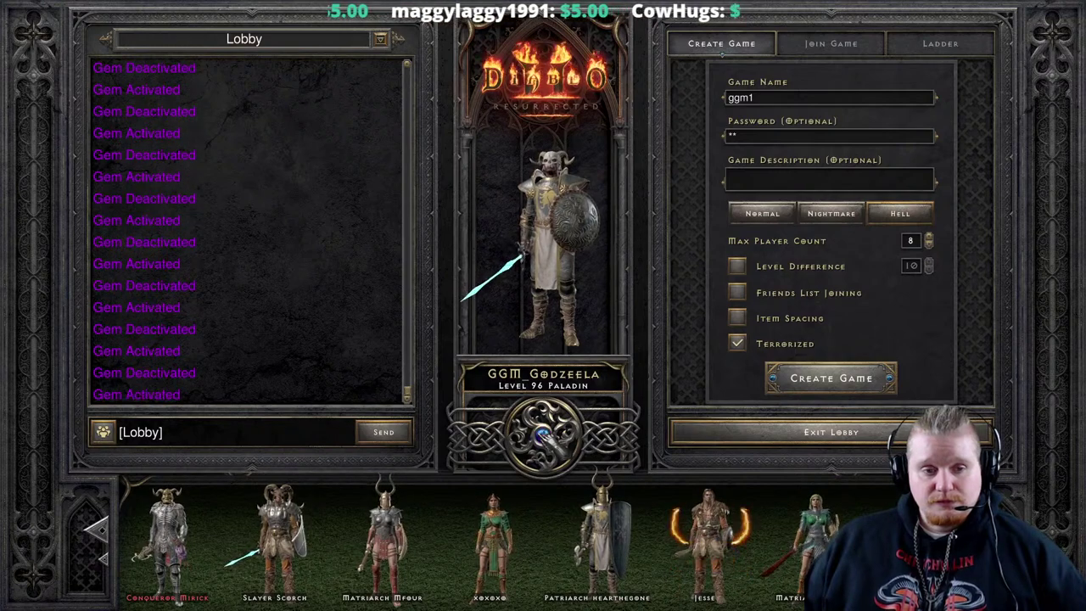
left_click(581, 432)
left_click(580, 432)
left_click(580, 433)
left_click(581, 433)
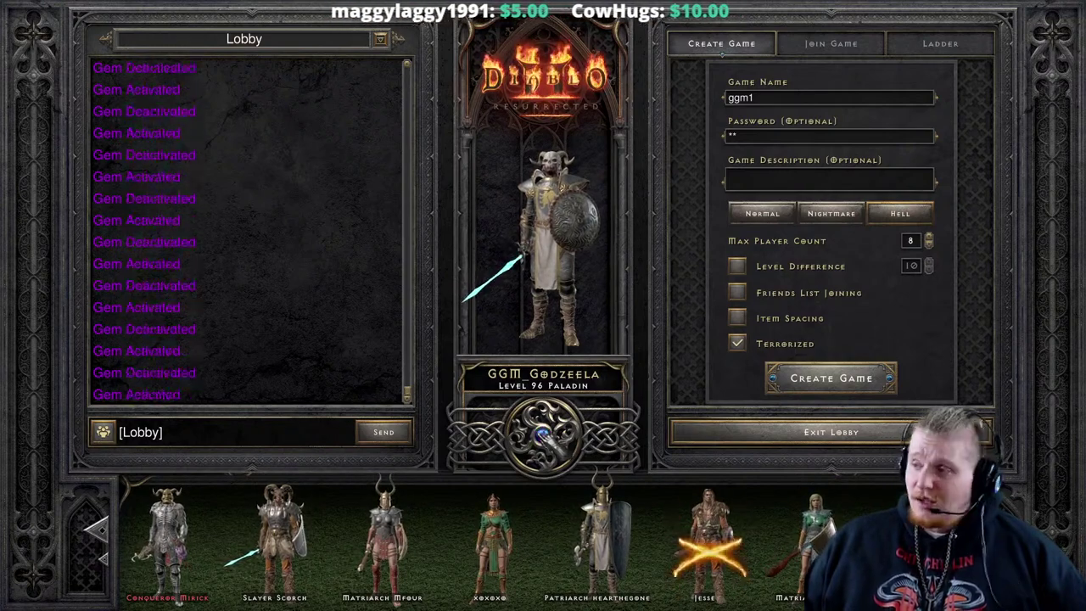
left_click(580, 432)
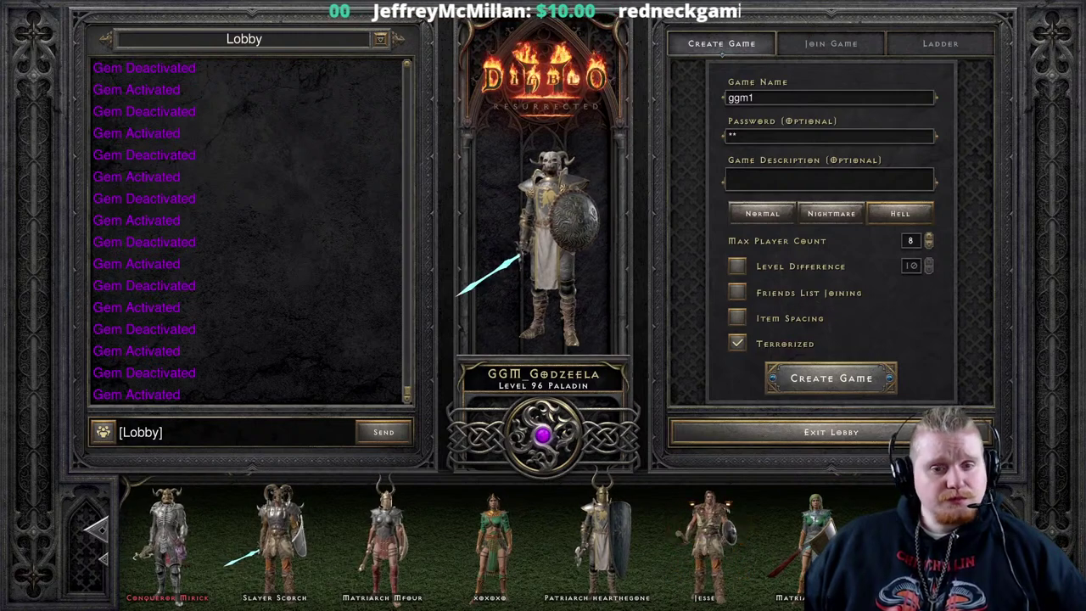
left_click(547, 440)
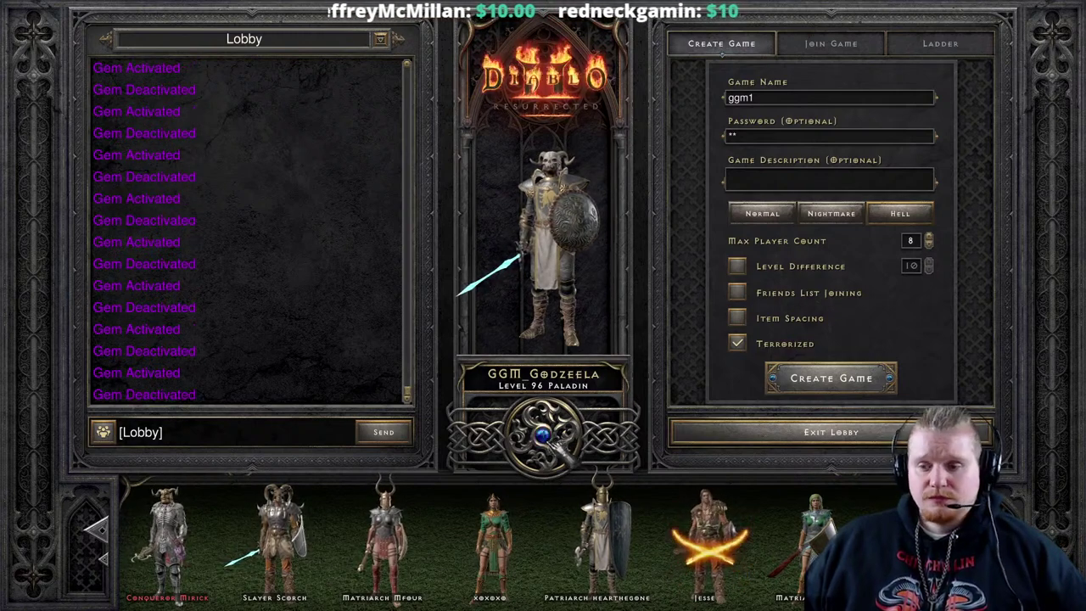
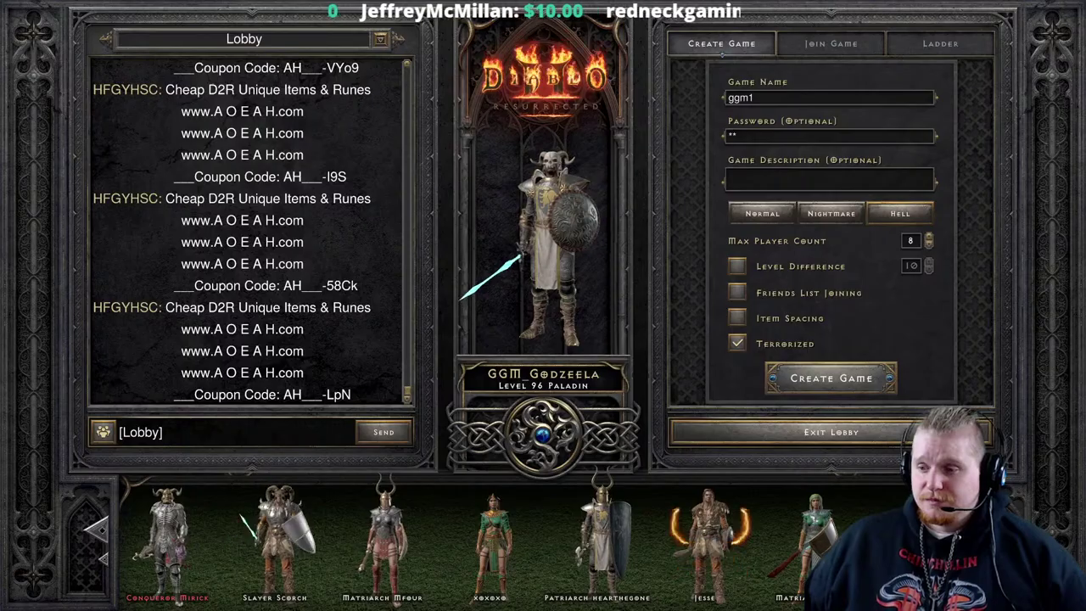
Switch to the Google Sheets spreadsheet and examine the Automated text and the credited entries in the rows below it
key("alt+Tab")
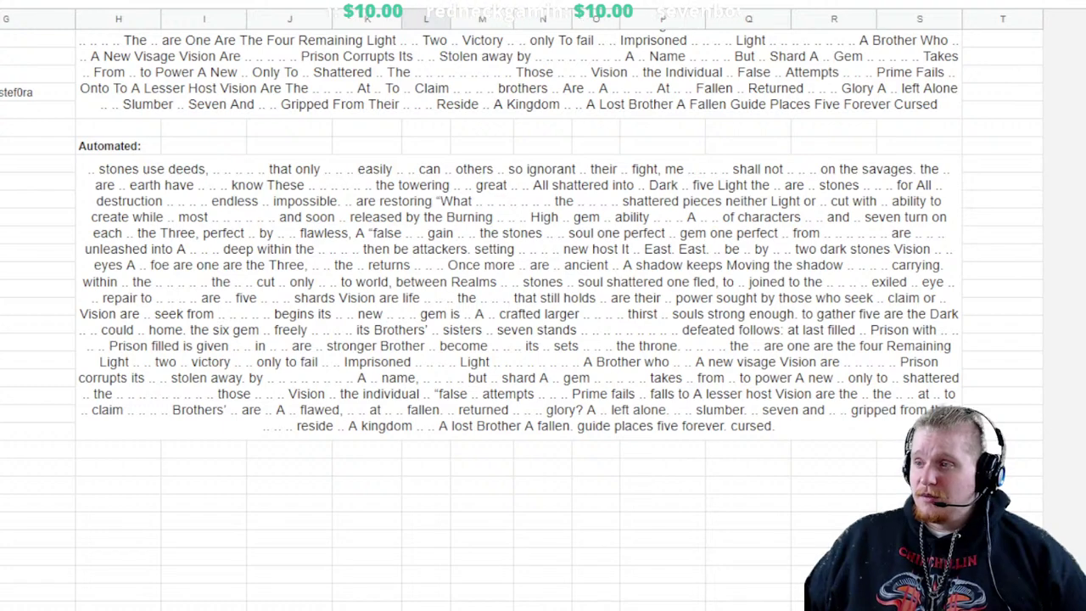
scroll(517, 254, "down", 3)
scroll(518, 255, "up", 2)
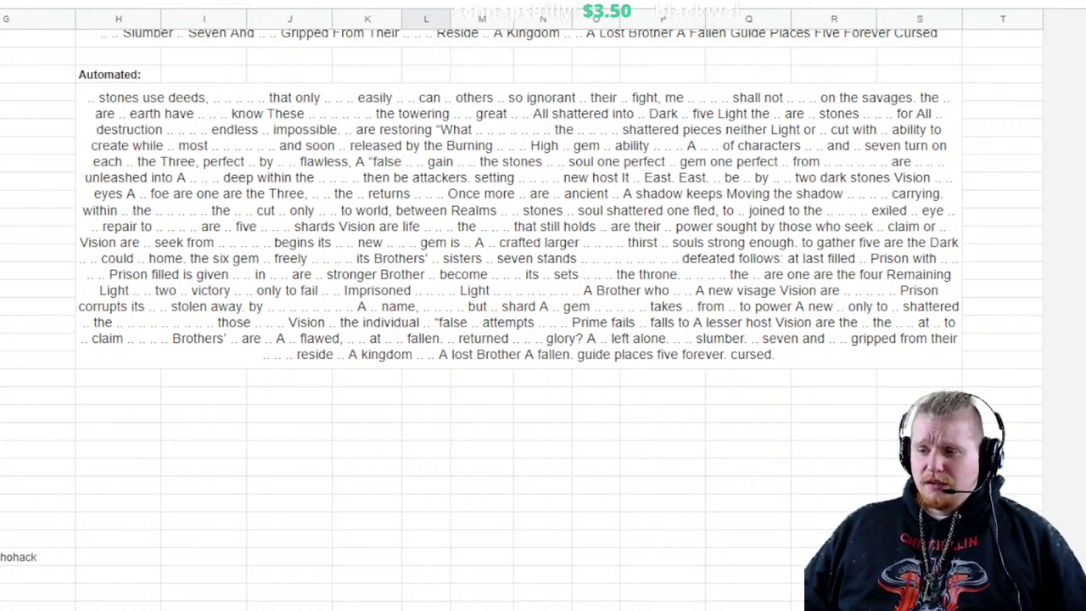
scroll(543, 306, "down", 10)
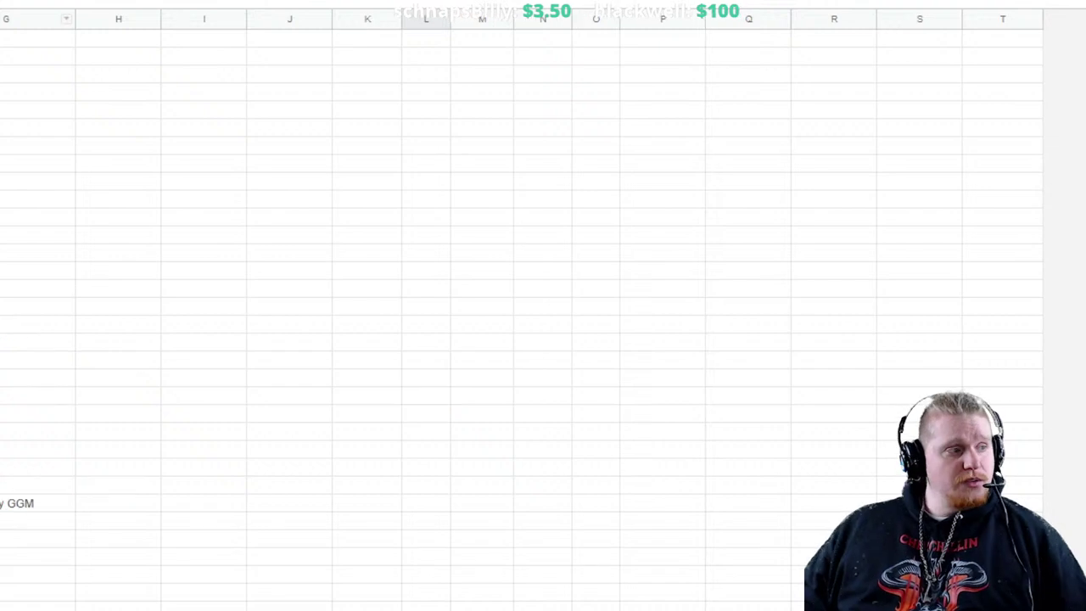
scroll(544, 306, "down", 15)
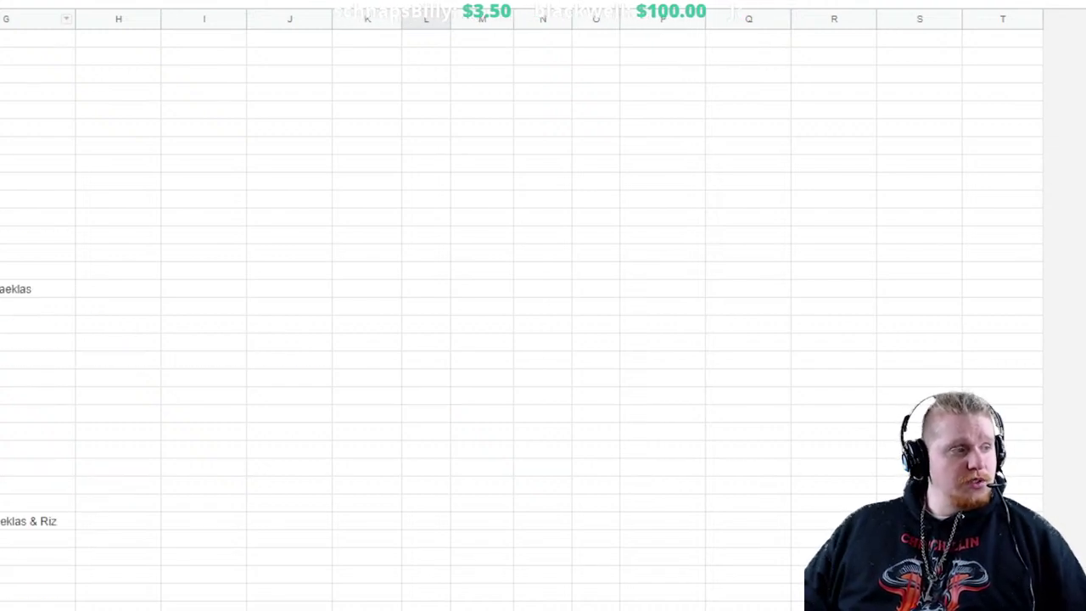
scroll(543, 305, "down", 15)
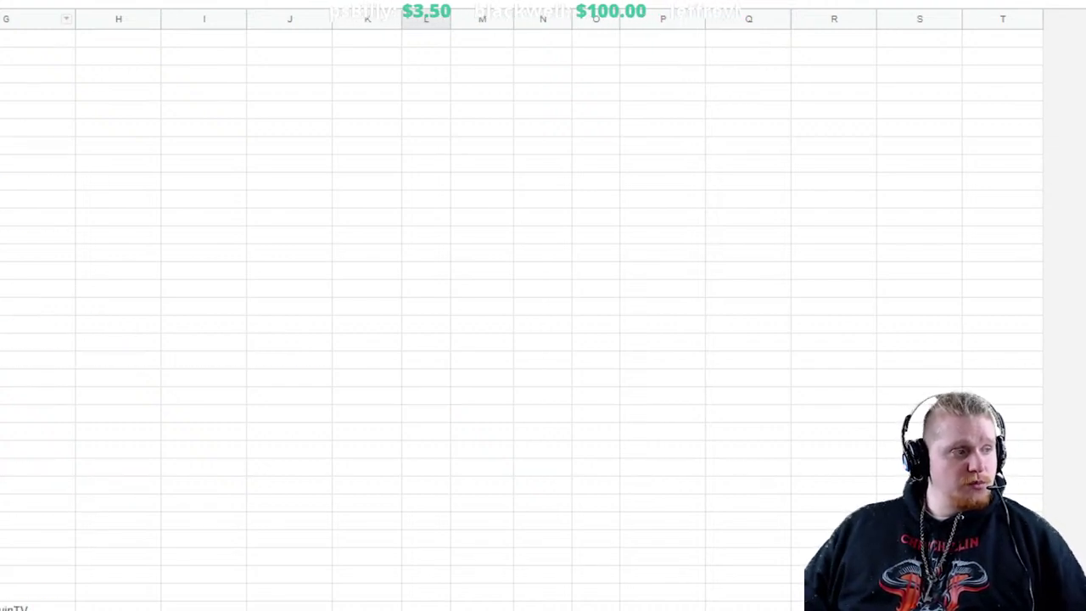
scroll(544, 306, "down", 12)
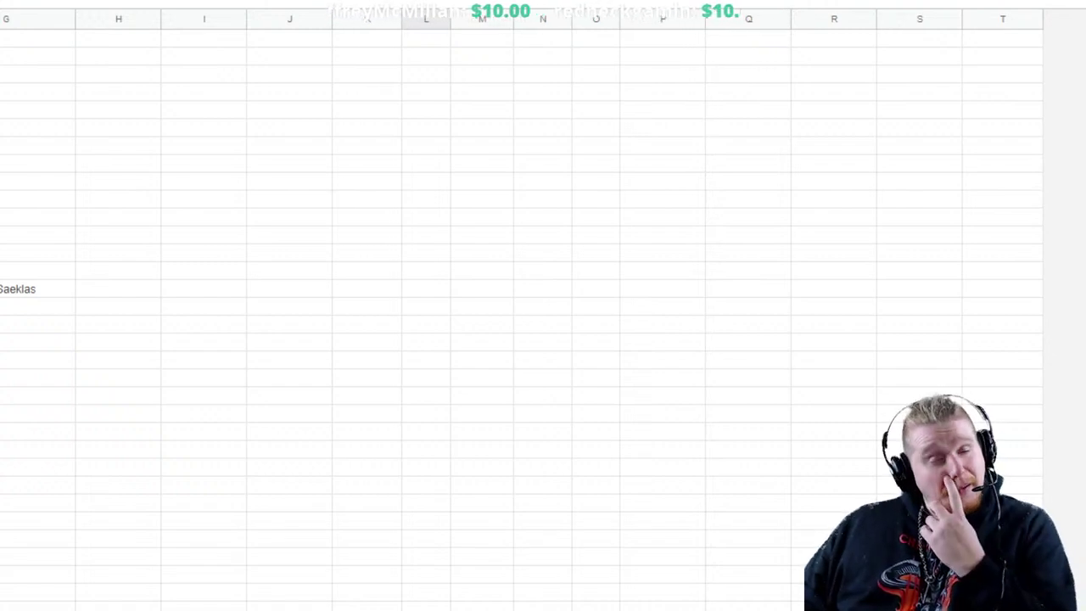
scroll(543, 323, "down", 1)
scroll(543, 323, "up", 5)
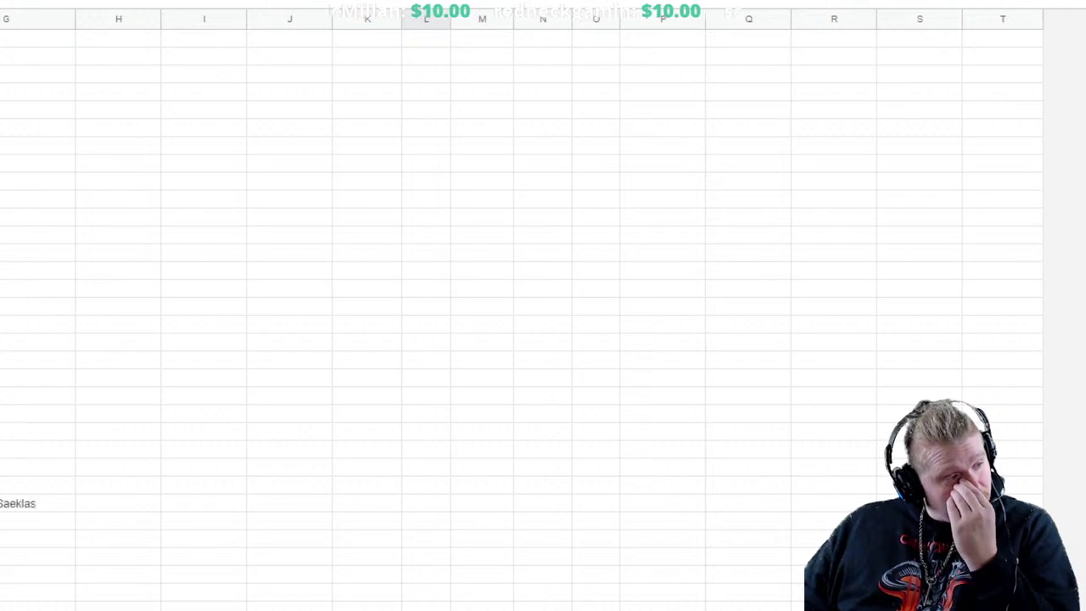
scroll(543, 322, "down", 5)
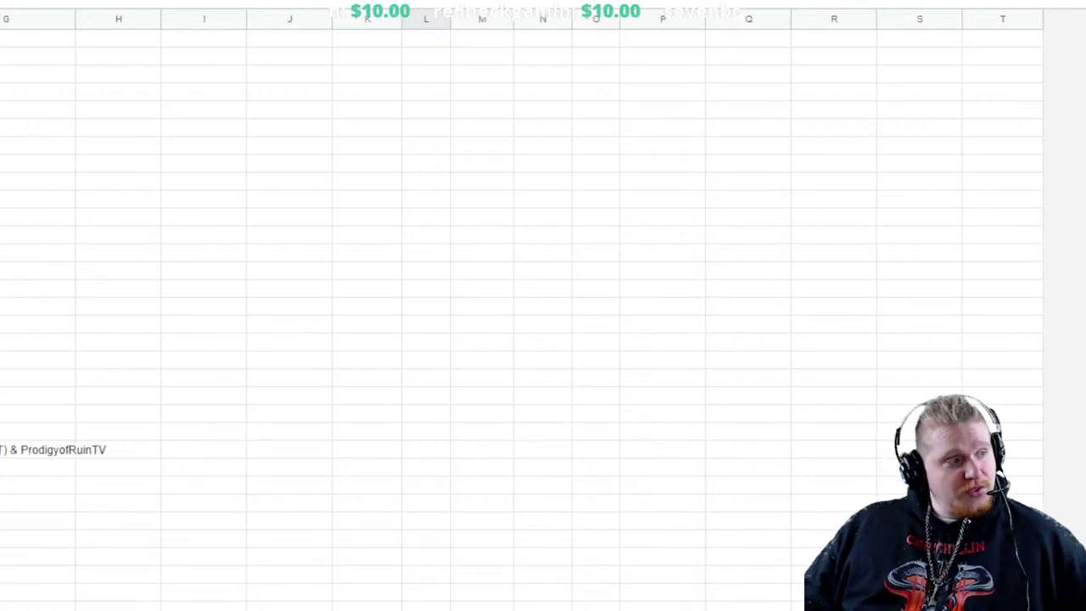
scroll(543, 322, "down", 4)
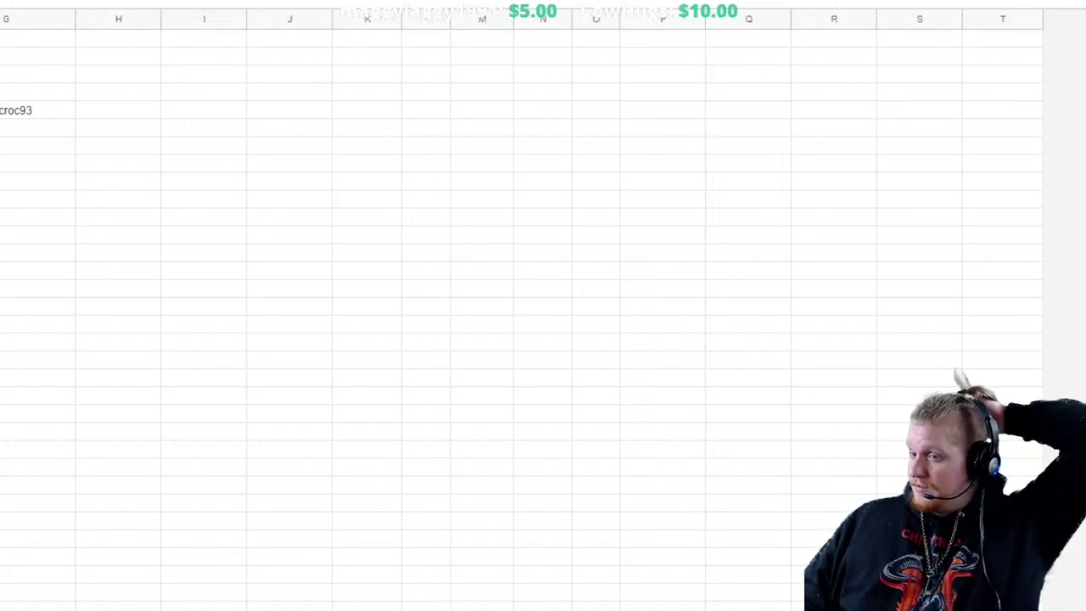
Paste the contributor's name into the empty column G cell in the rows below the Automated text
key("Delete")
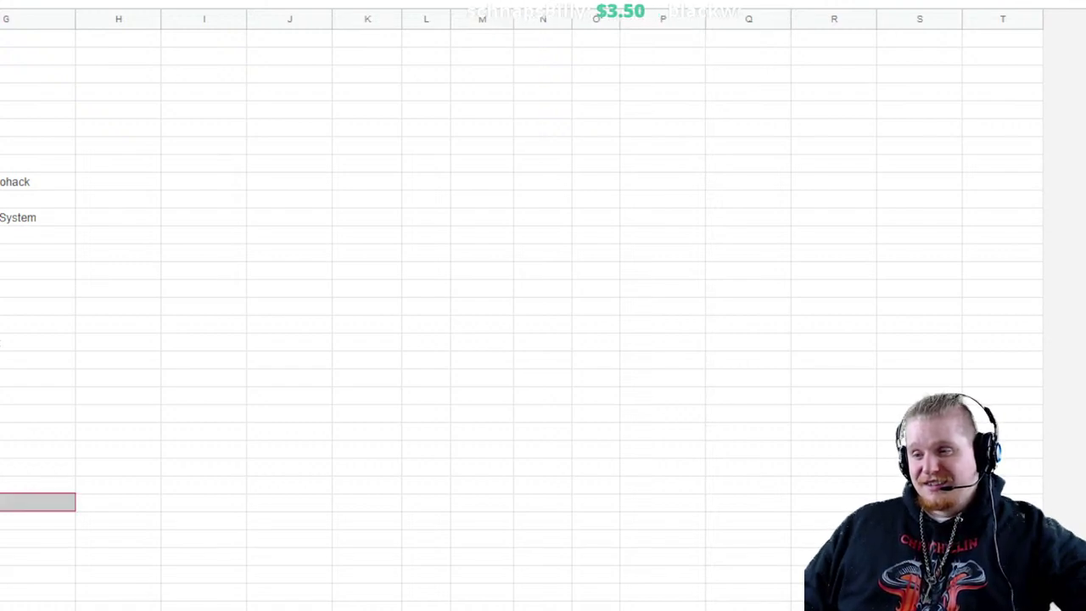
key("ctrl+v")
key("Return")
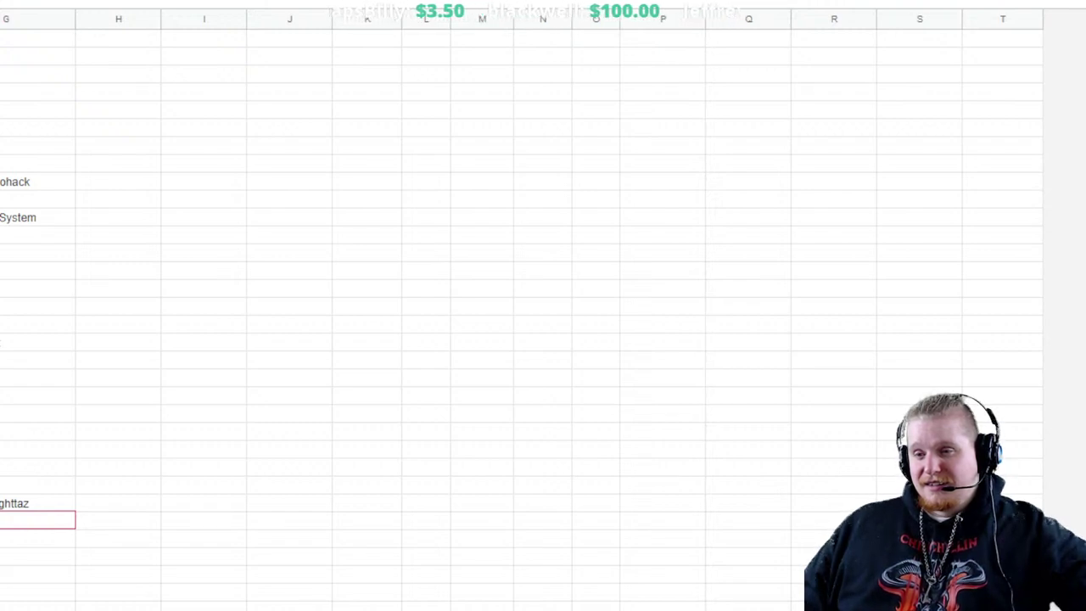
key("Left")
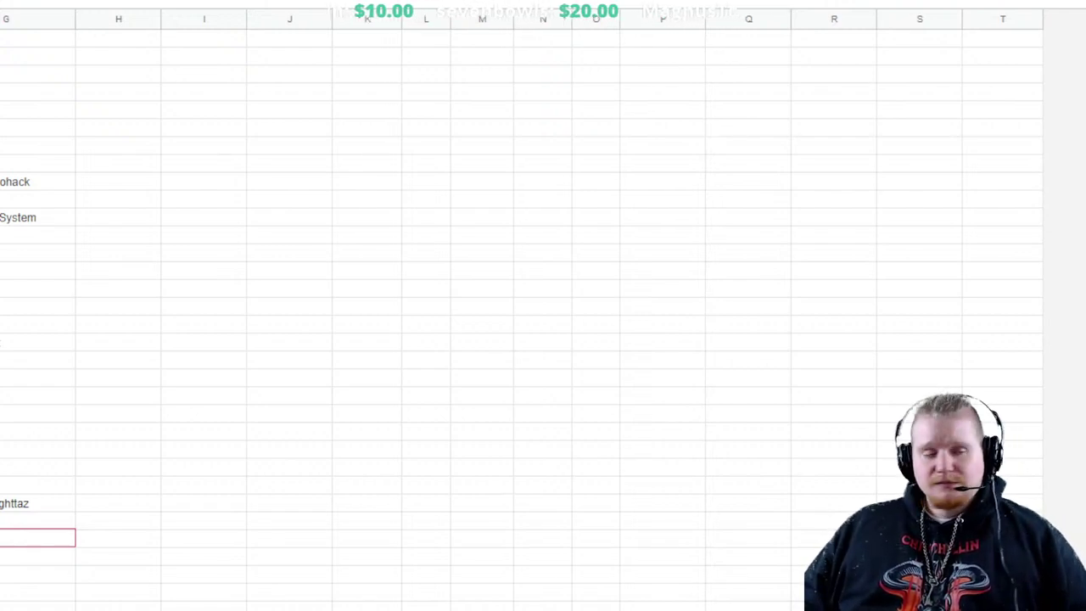
Review the Discovered and Automated texts and the column G entries in the rows below them
scroll(543, 305, "down", 10)
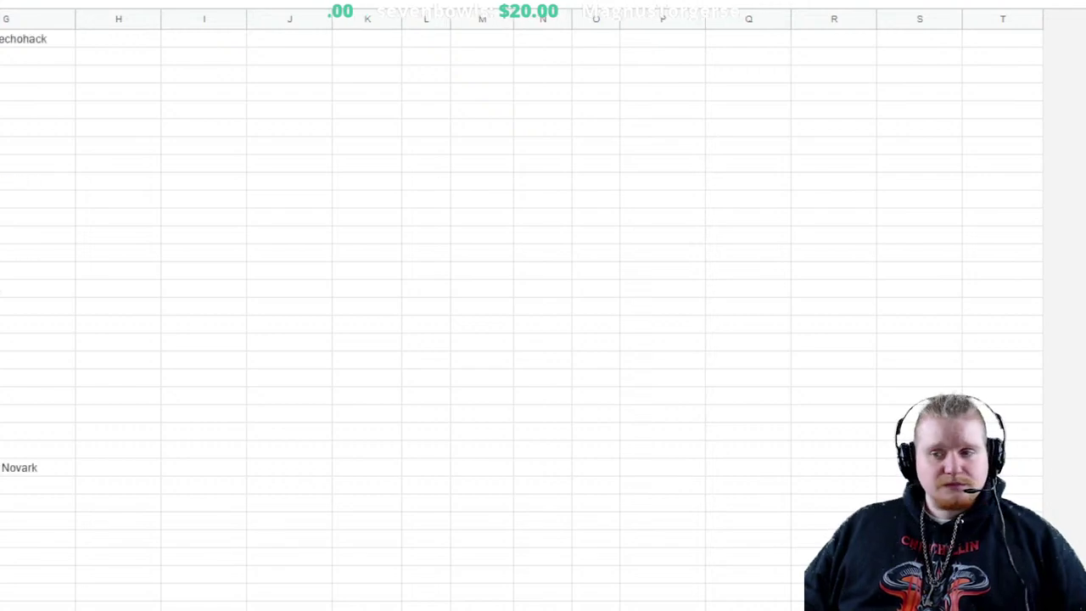
scroll(543, 305, "down", 3)
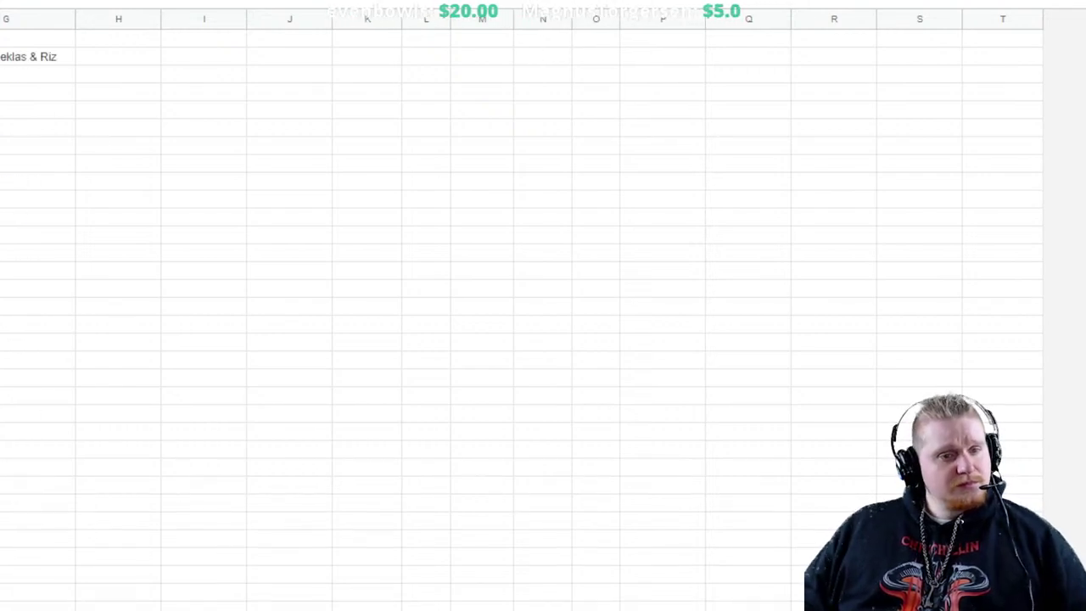
scroll(543, 305, "up", 3)
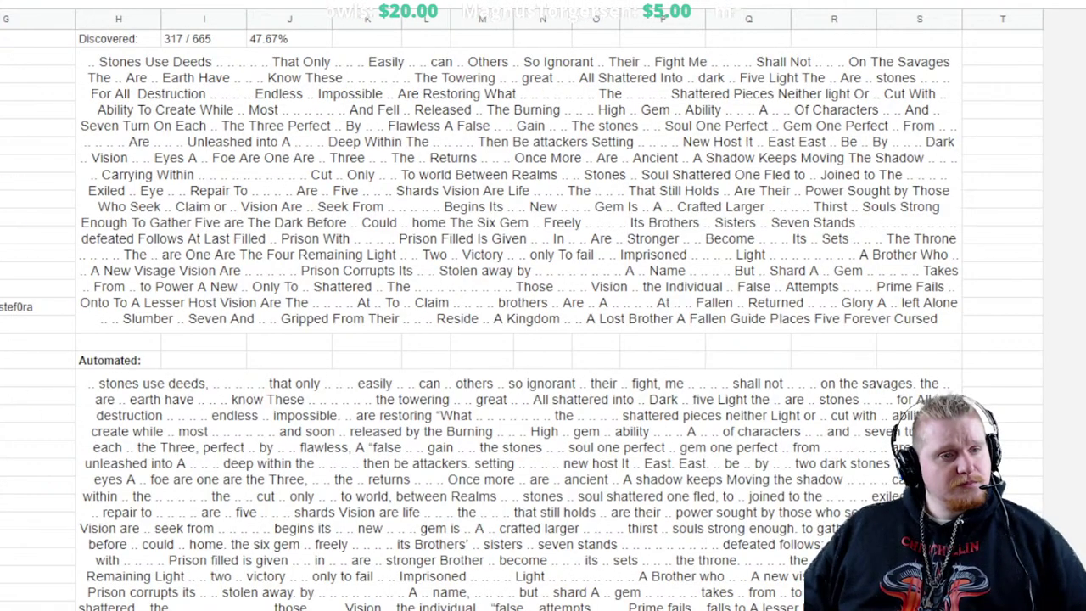
left_click(1003, 270)
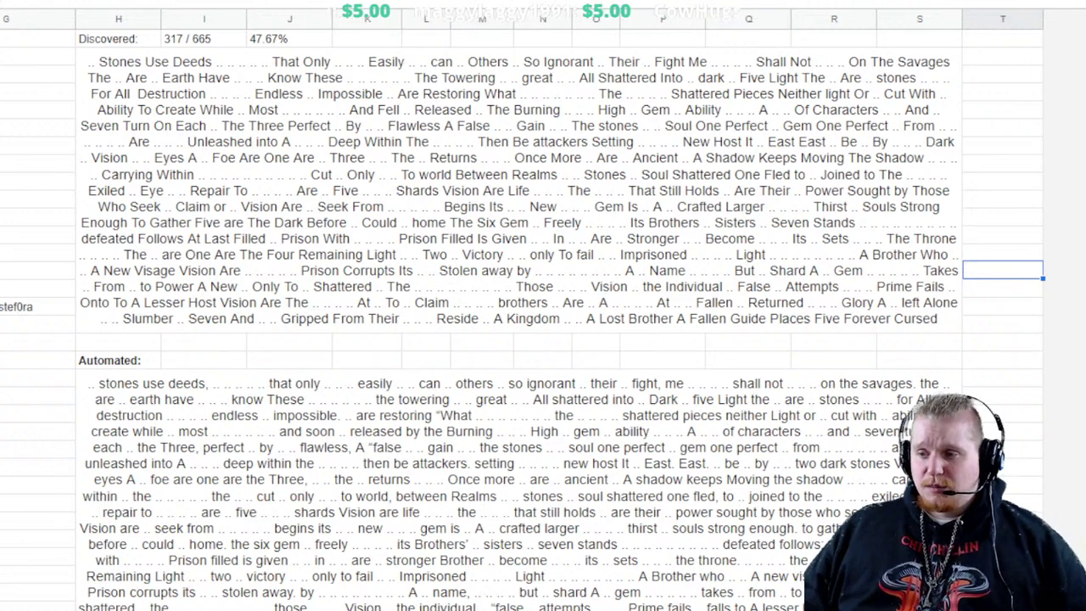
scroll(543, 306, "down", 15)
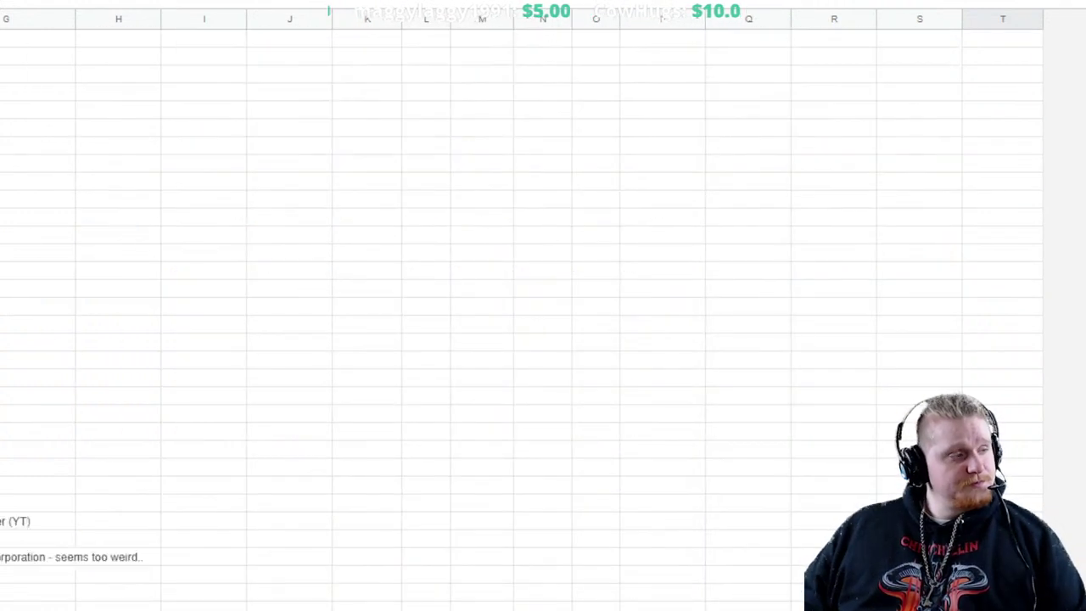
scroll(543, 305, "down", 10)
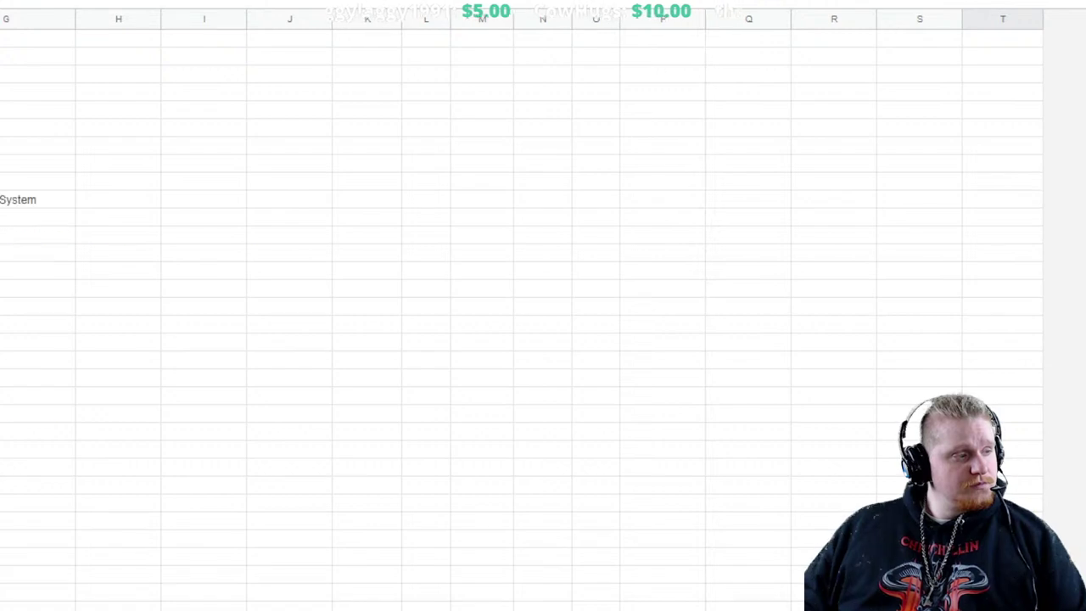
scroll(543, 306, "down", 10)
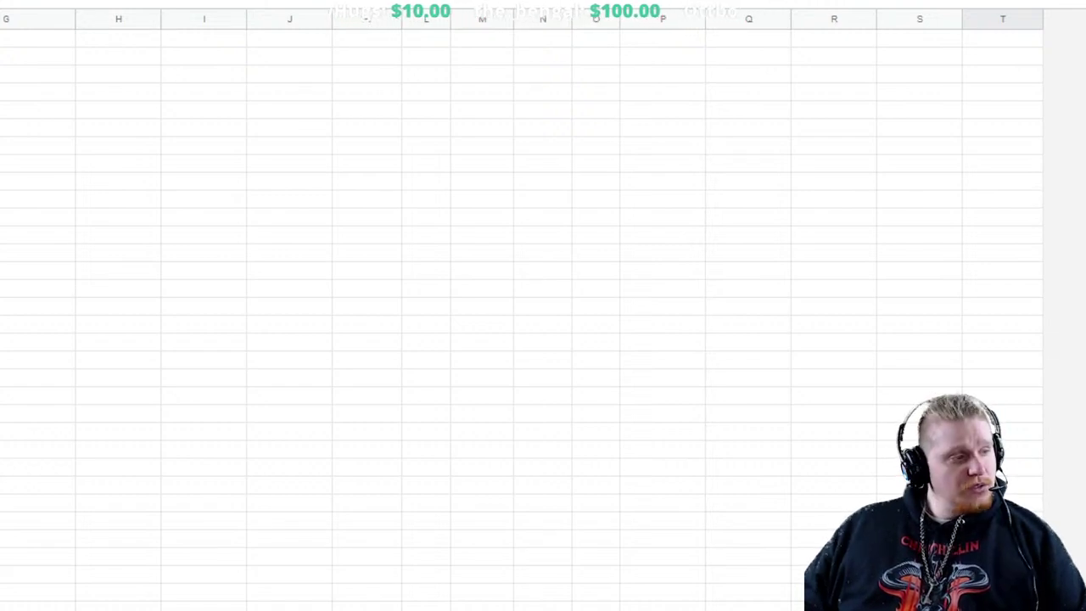
left_click(37, 467)
key("Down")
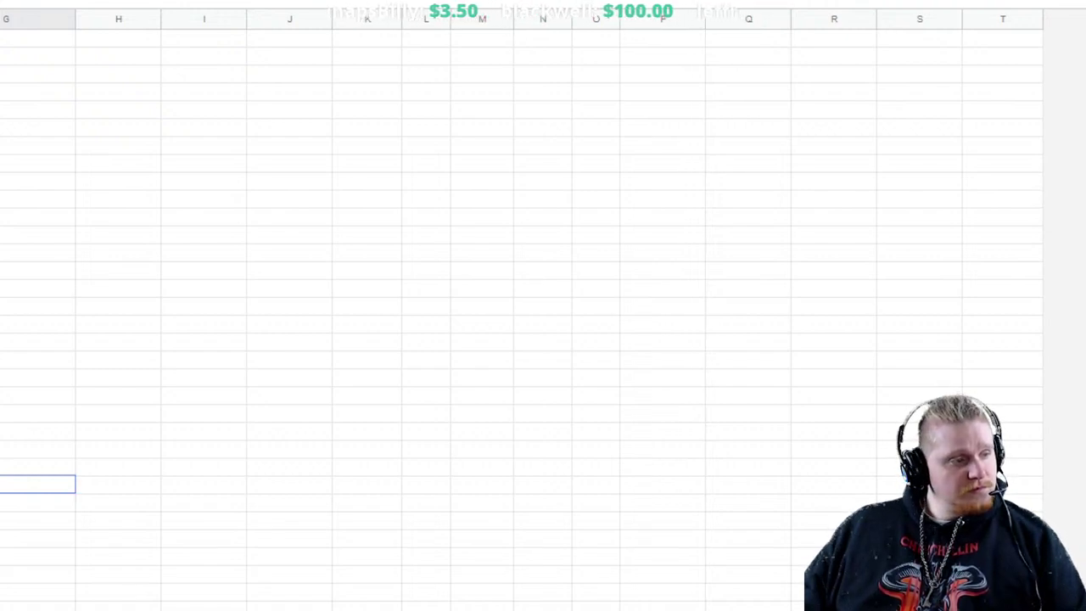
key("Return")
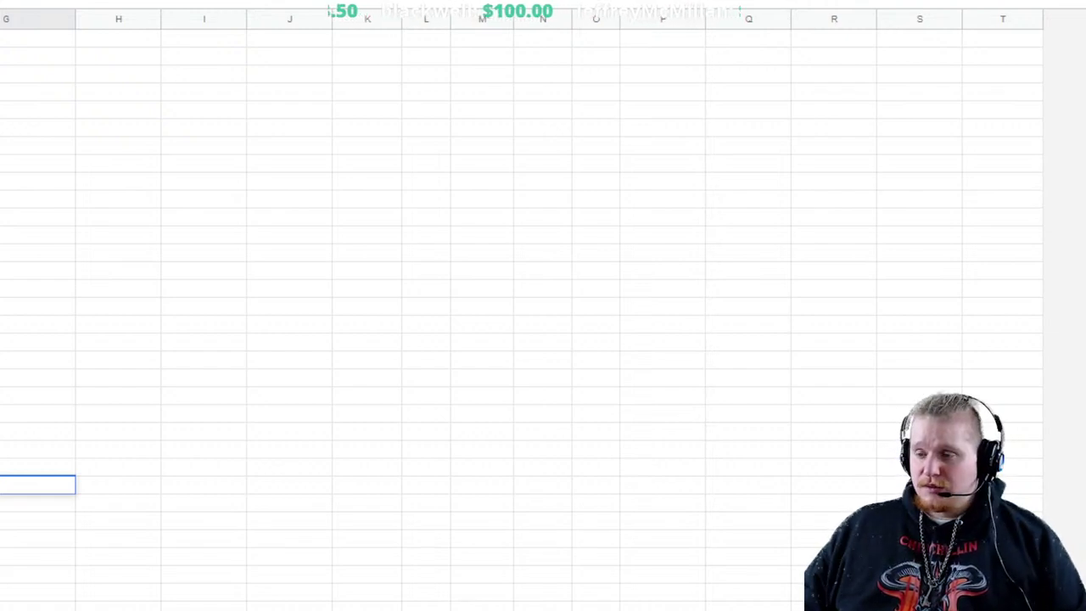
left_click(37, 466)
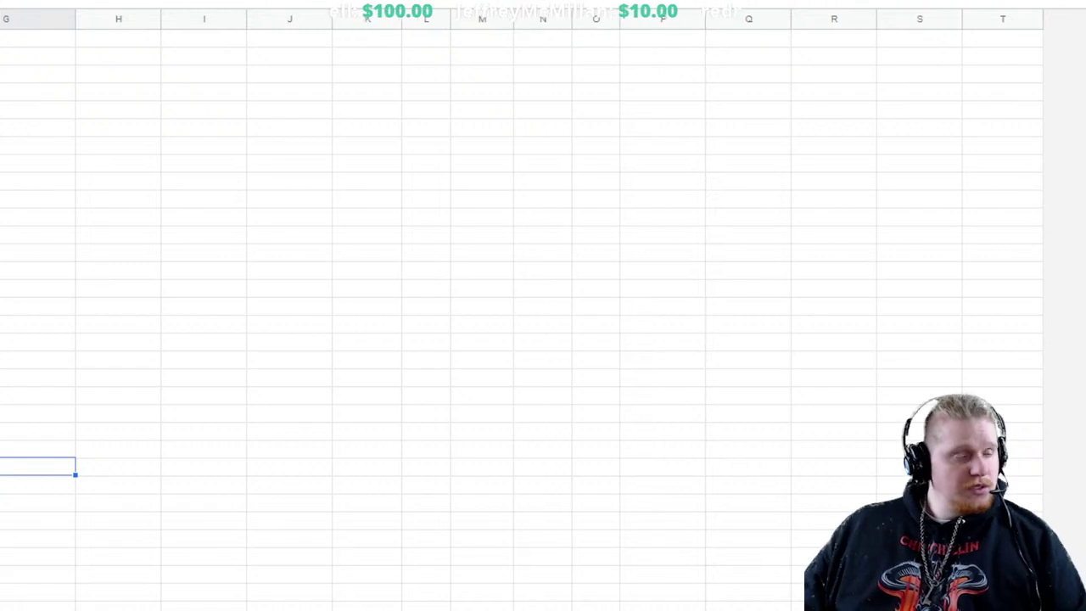
Look back up through the column G entries to the Discovered text and its progress figures
scroll(543, 306, "up", 8)
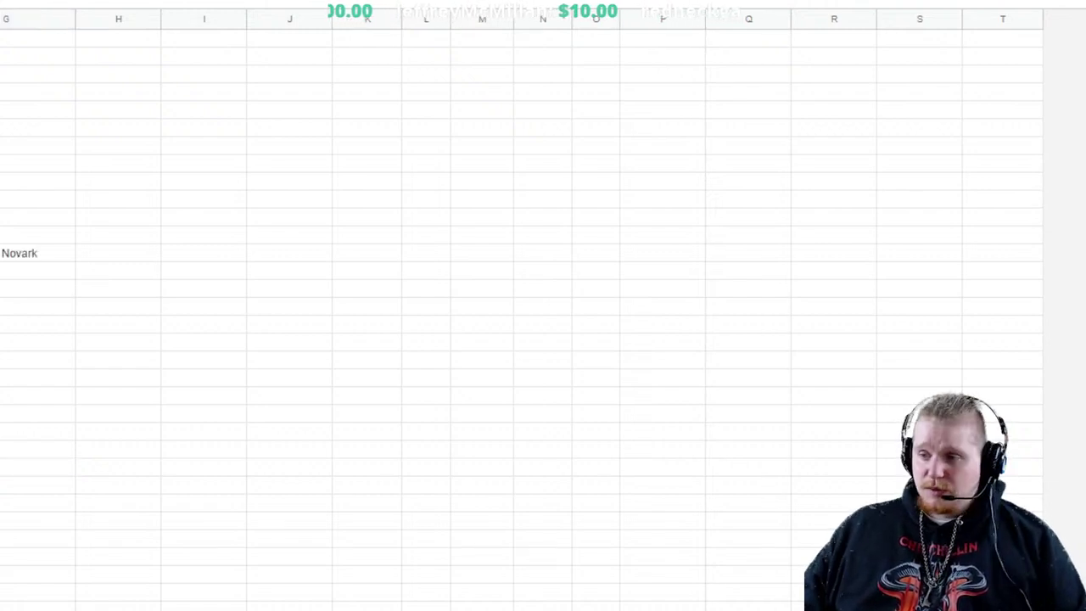
scroll(543, 305, "up", 10)
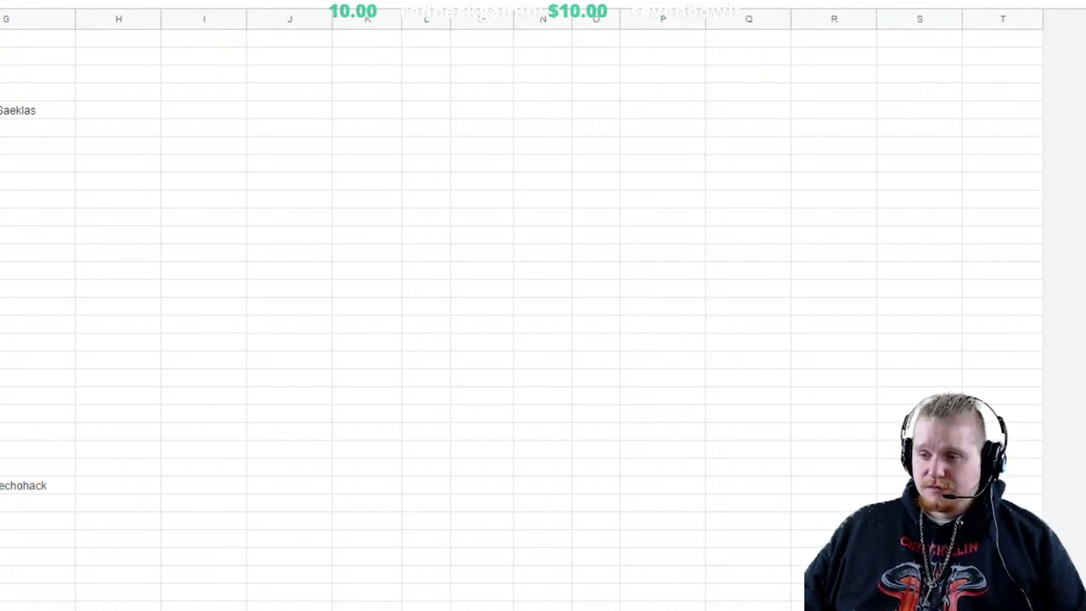
scroll(543, 305, "up", 10)
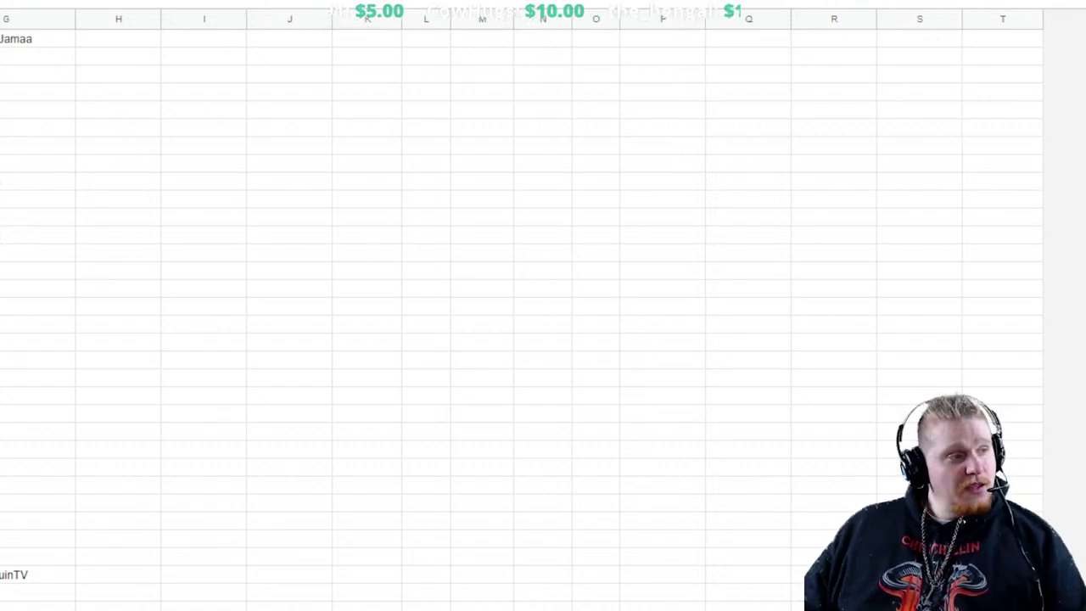
scroll(340, 305, "up", 10)
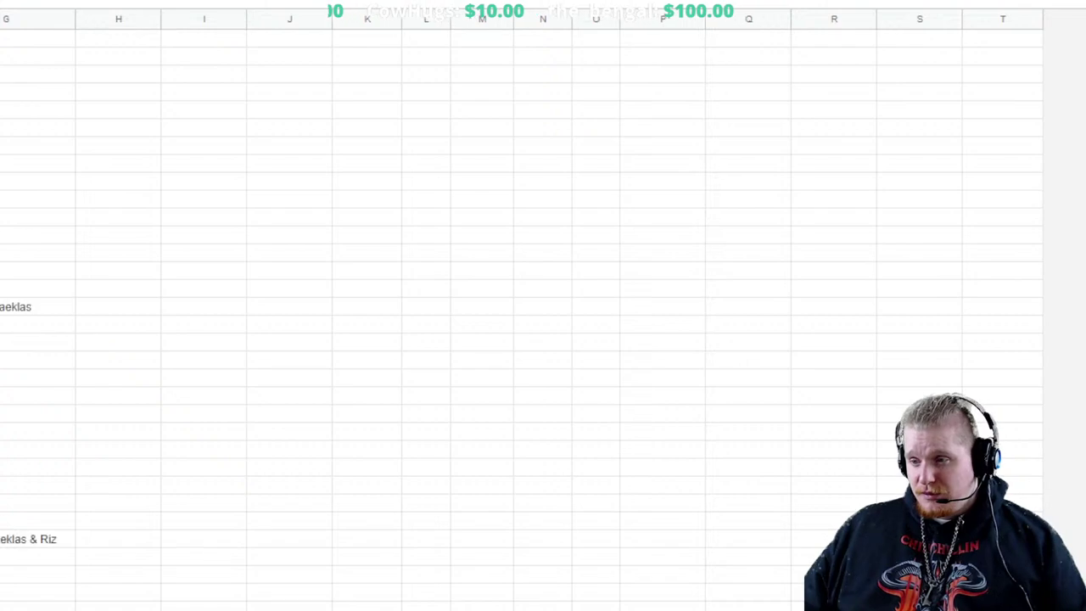
scroll(339, 305, "up", 10)
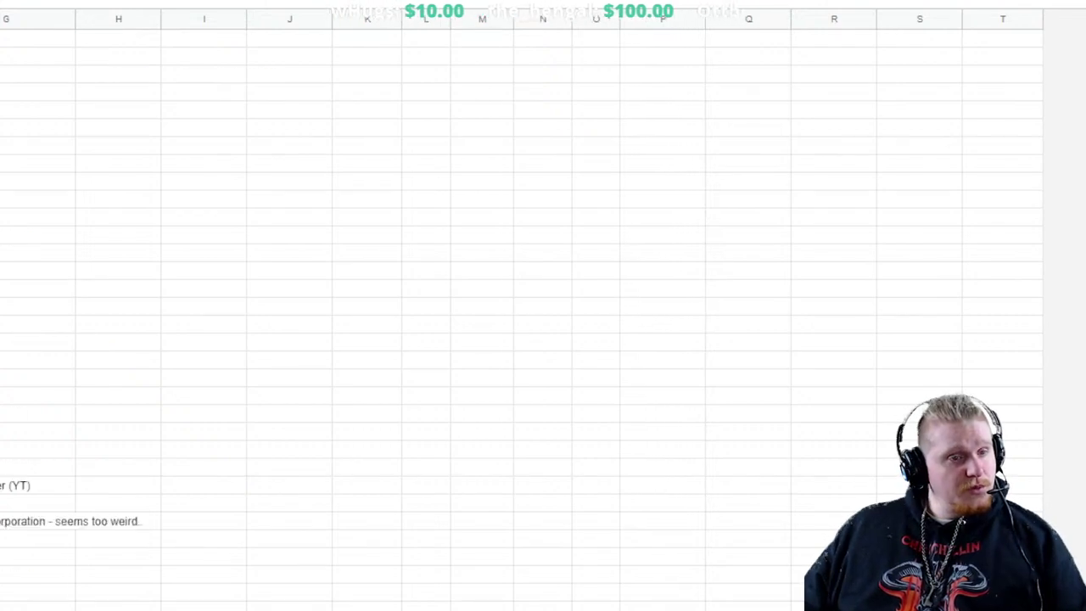
scroll(339, 306, "up", 8)
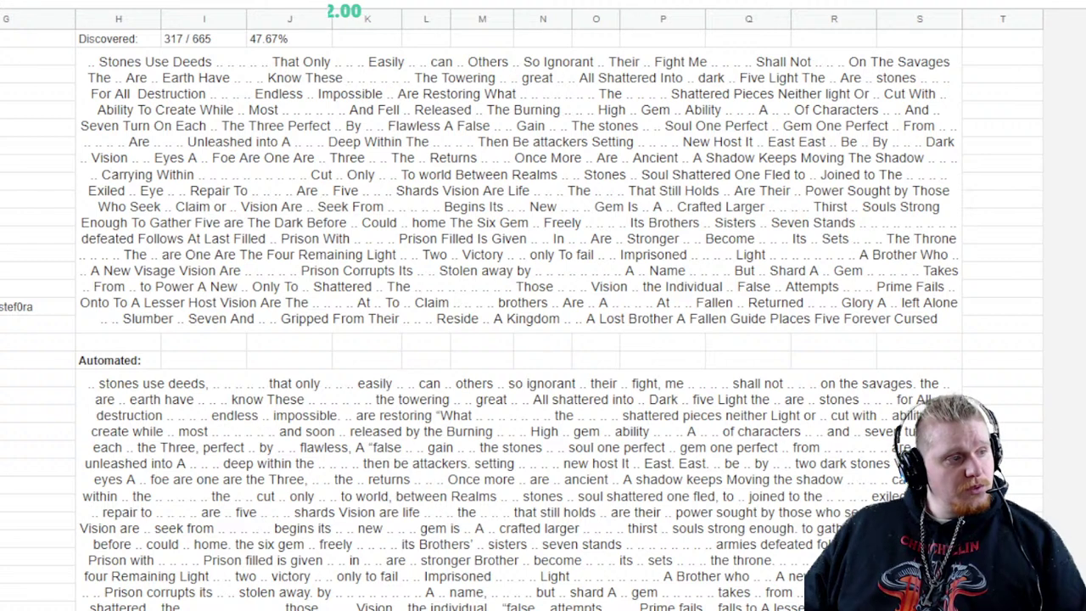
left_click(37, 360)
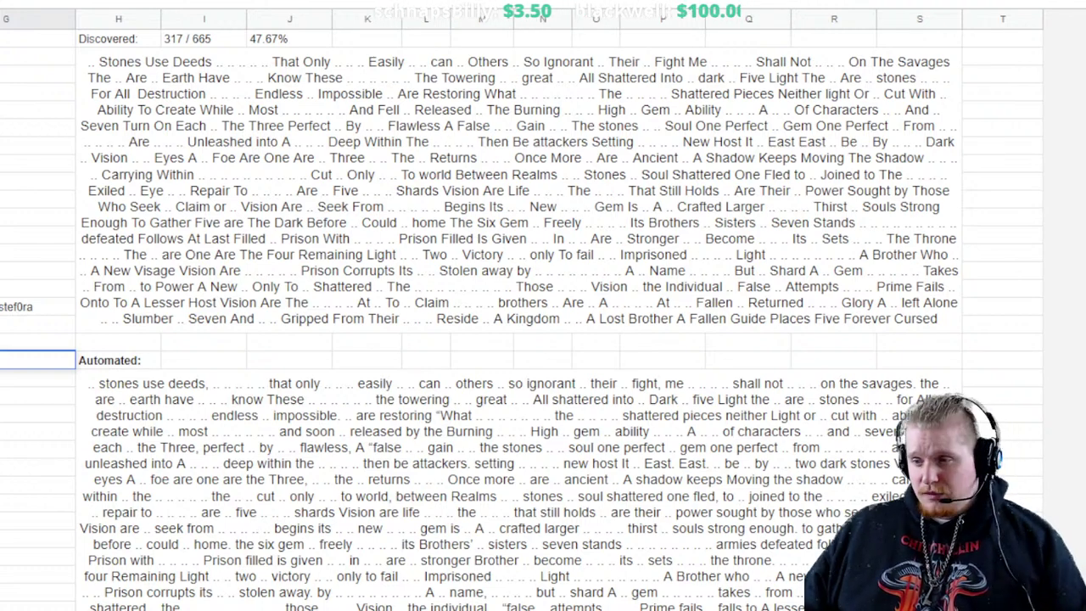
scroll(543, 339, "down", 10)
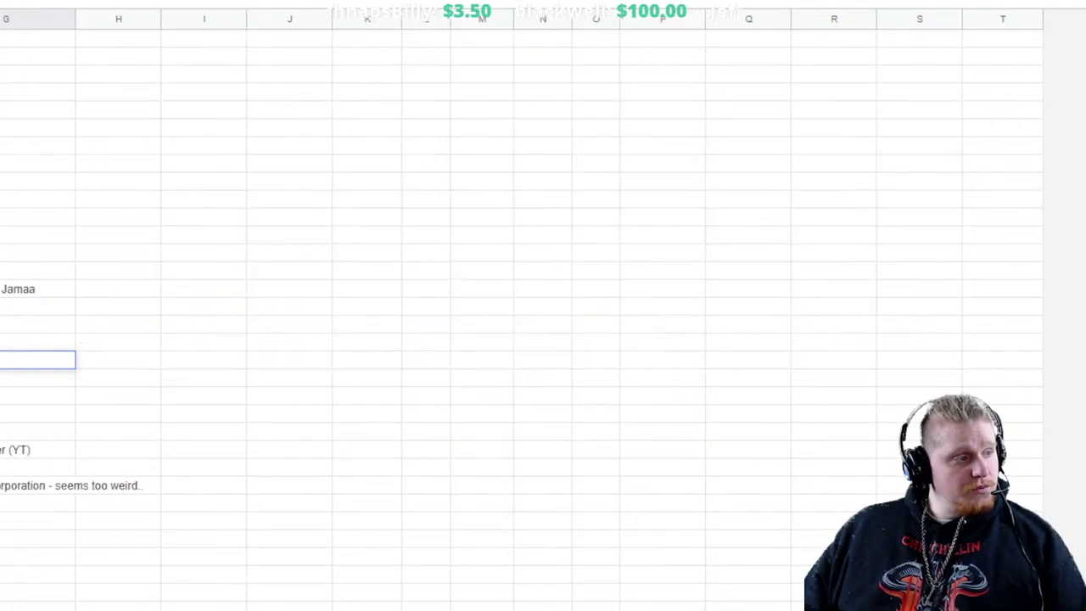
scroll(543, 339, "down", 4)
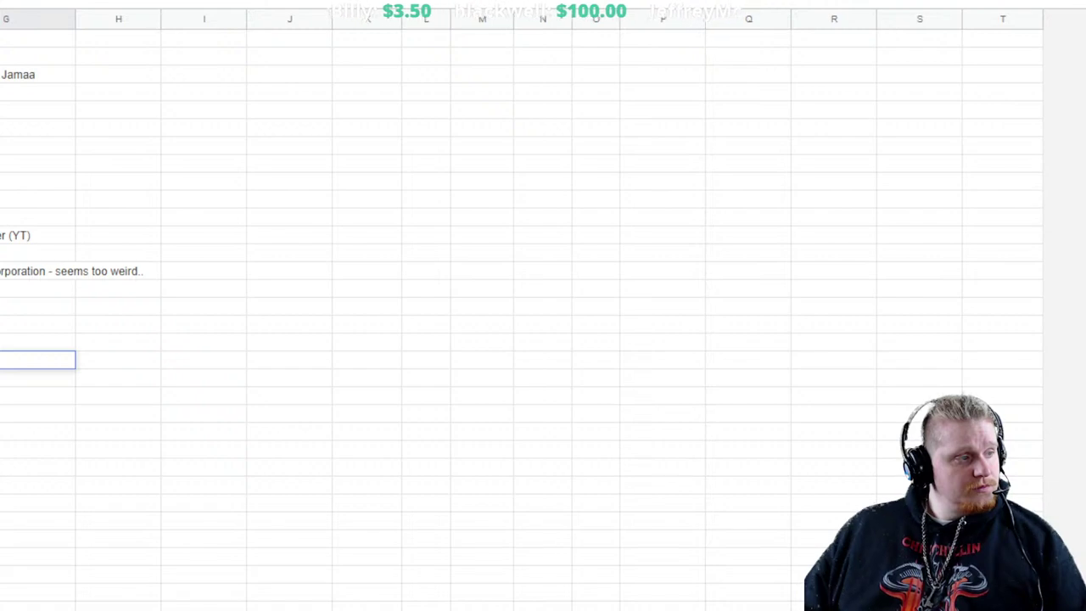
left_click(37, 538)
left_click(37, 484)
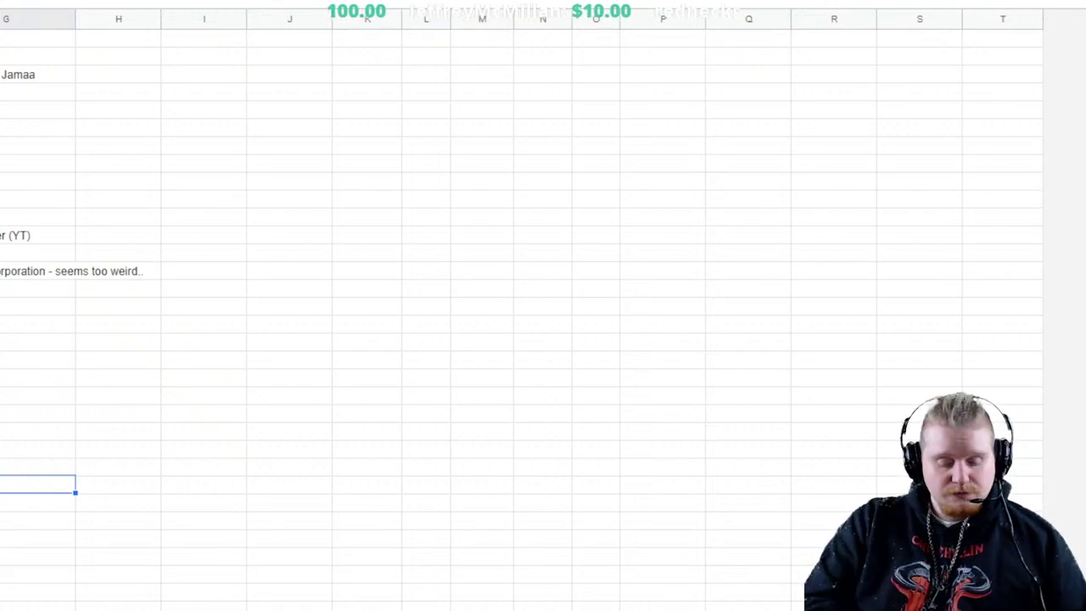
key("Return")
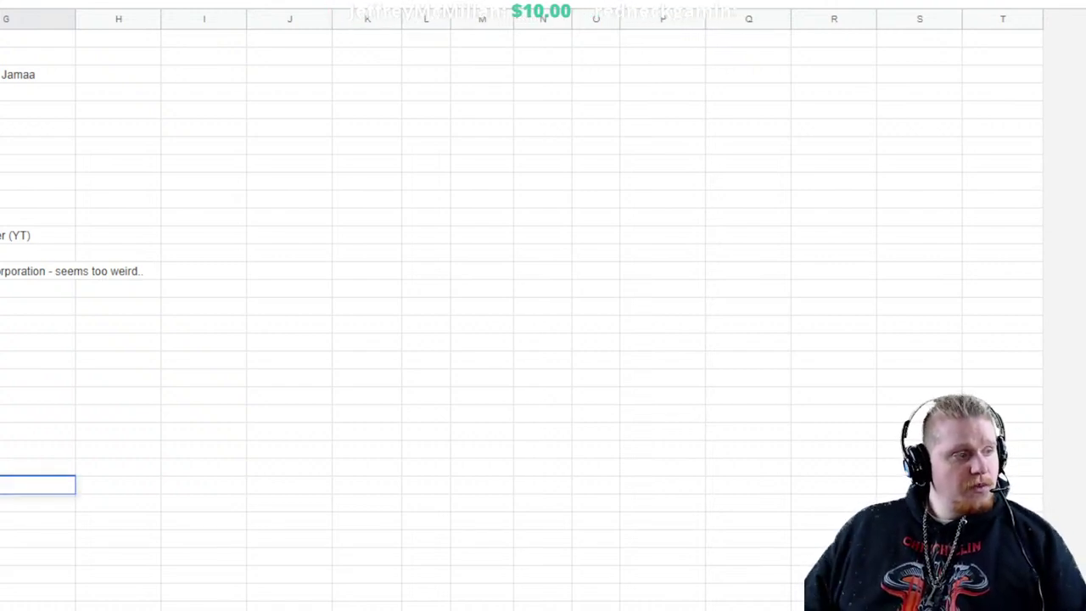
left_click(118, 555)
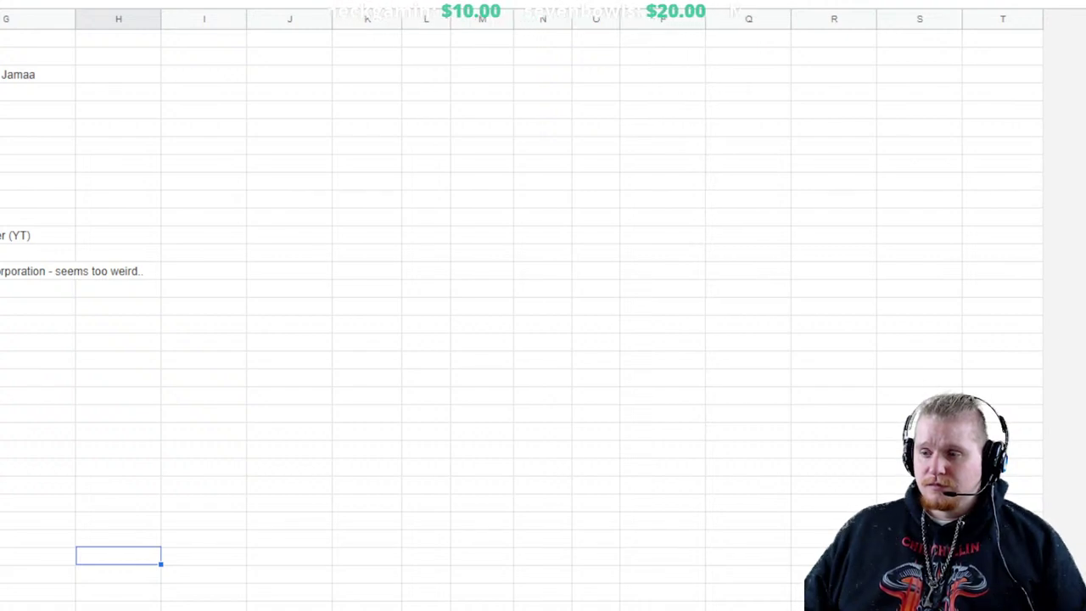
Open the blank column G cell directly above the two adjacent contributor entries for editing
scroll(509, 322, "up", 10)
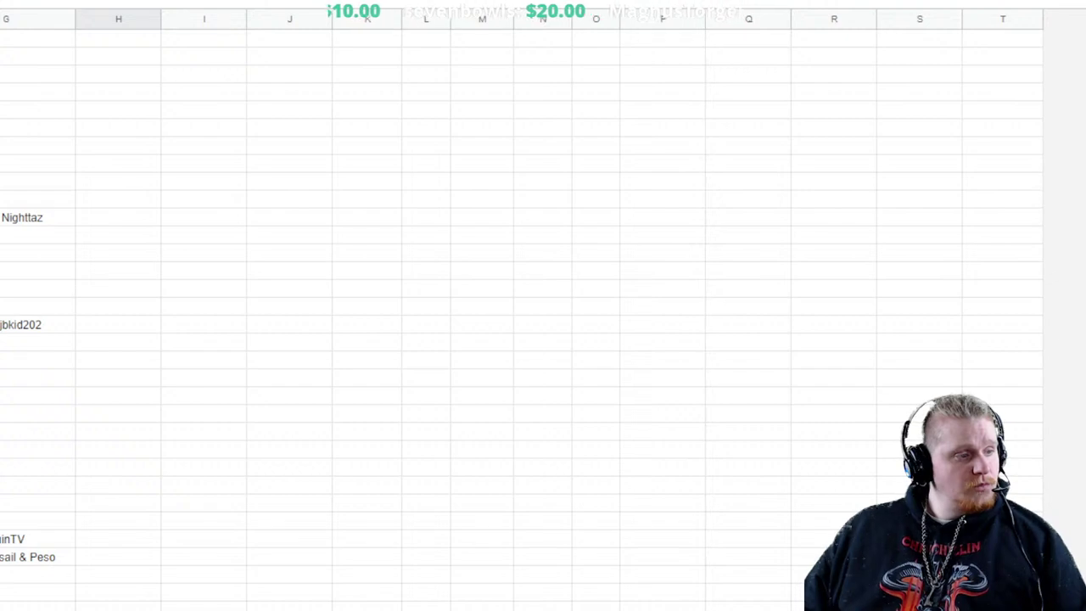
left_click(37, 519)
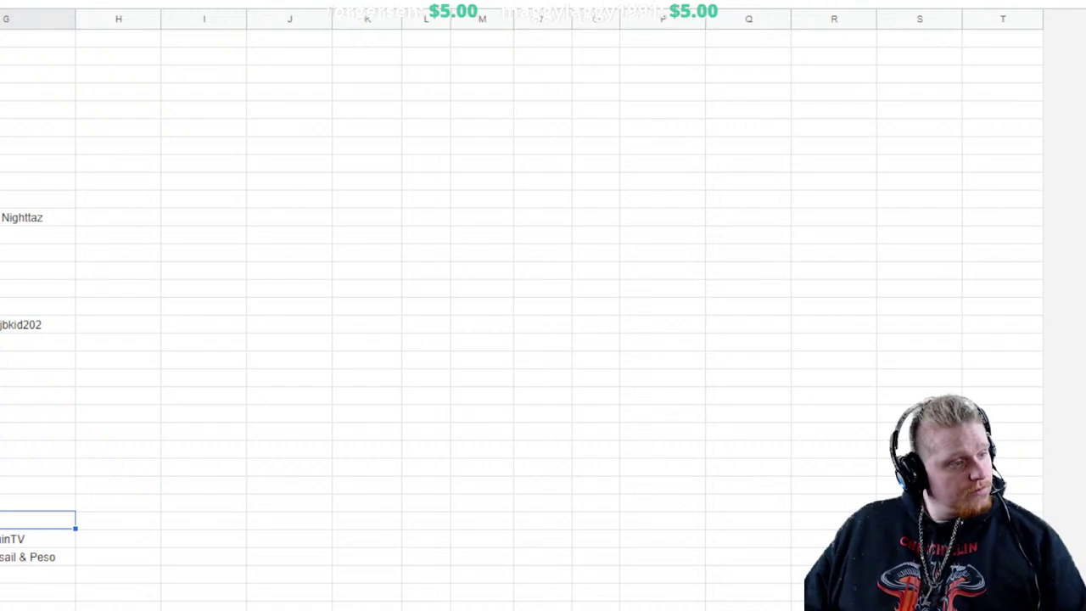
key("Up")
key("Down")
key("Return")
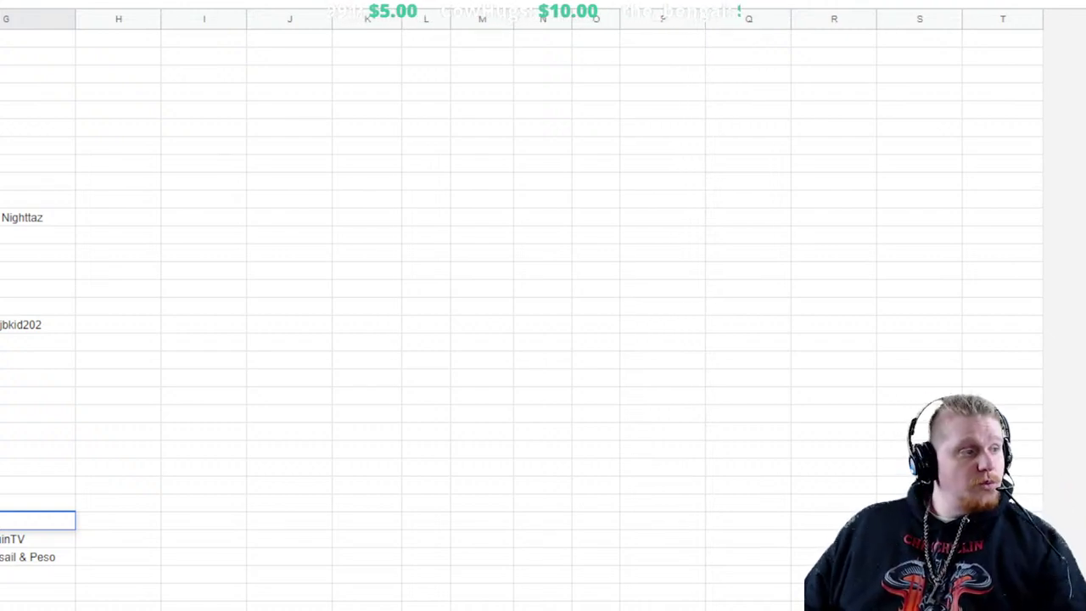
scroll(543, 306, "down", 10)
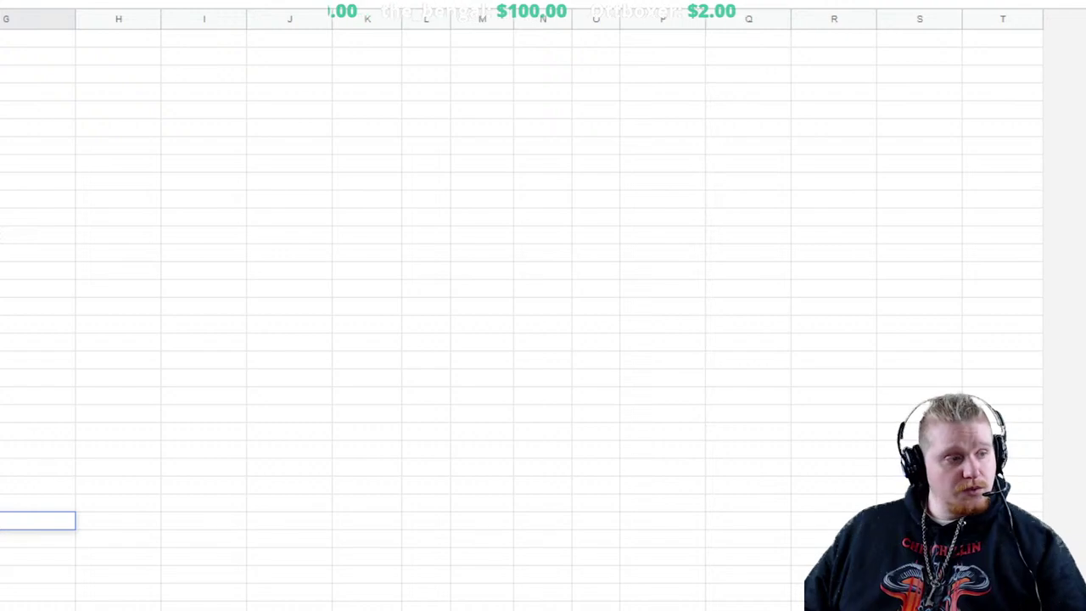
left_click(289, 538)
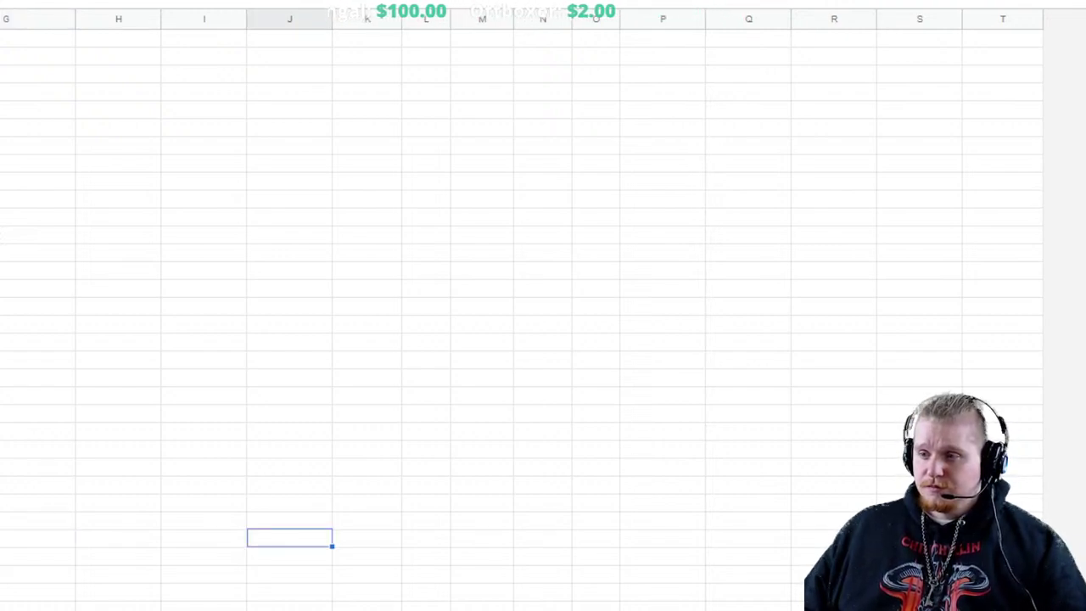
Review the Discovered and Automated texts against the contributor entries in column G below them
scroll(543, 305, "down", 15)
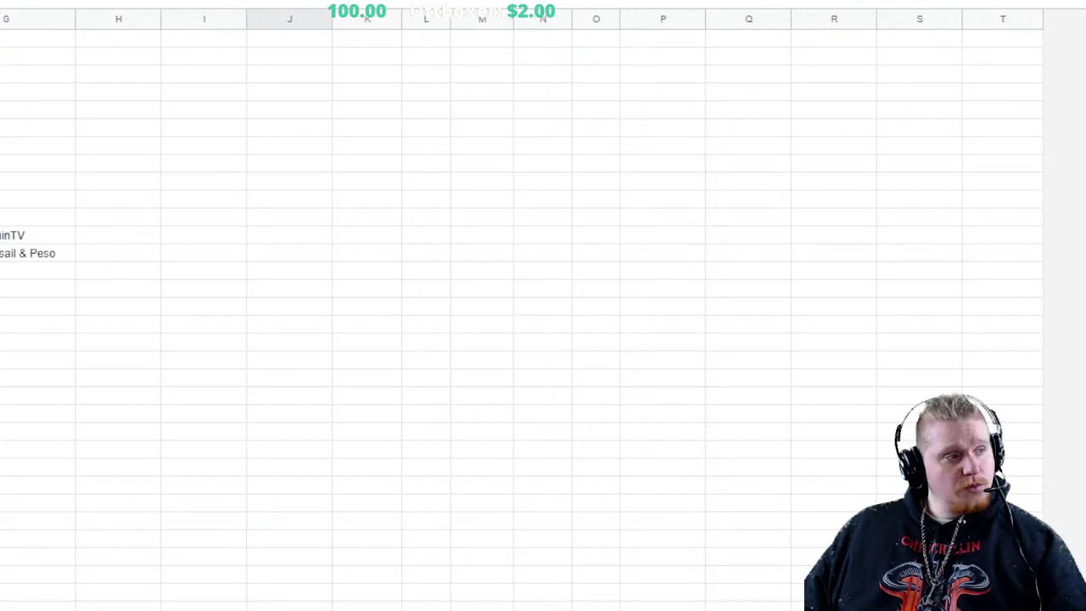
scroll(543, 305, "down", 5)
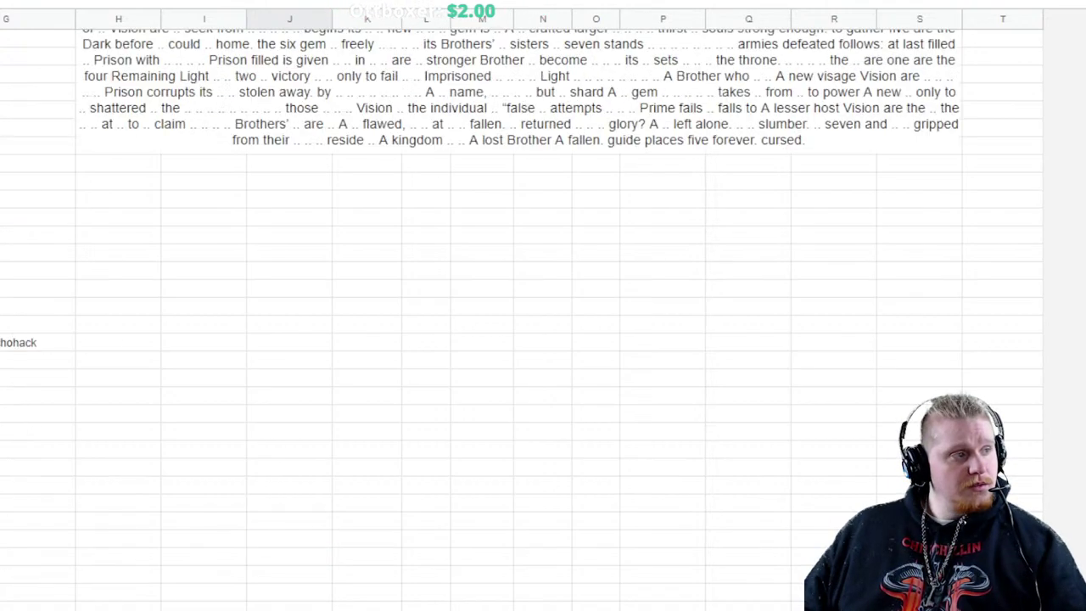
scroll(543, 305, "up", 1)
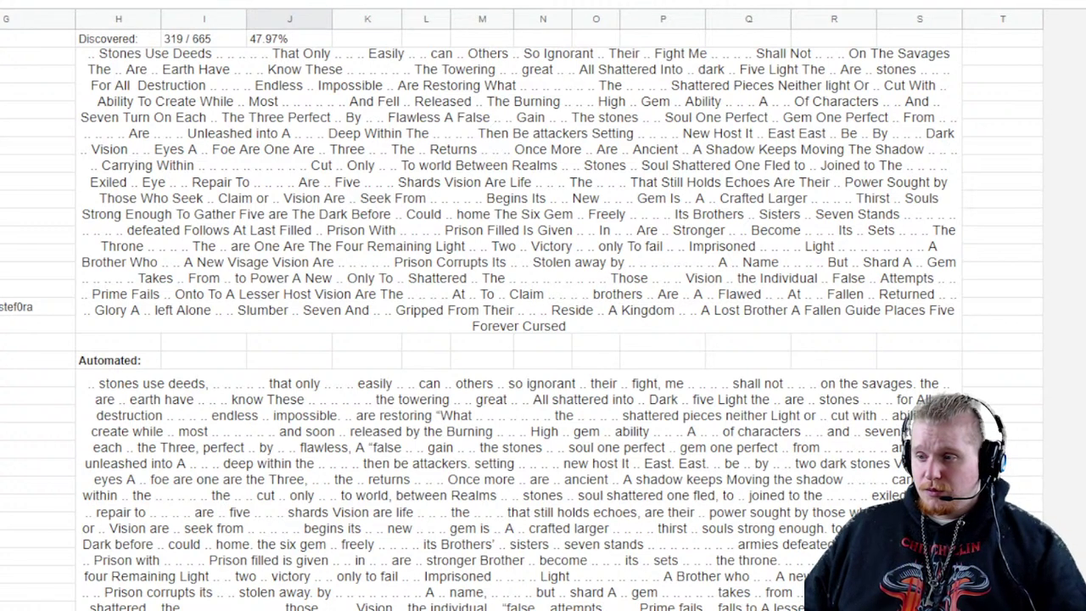
left_click(37, 215)
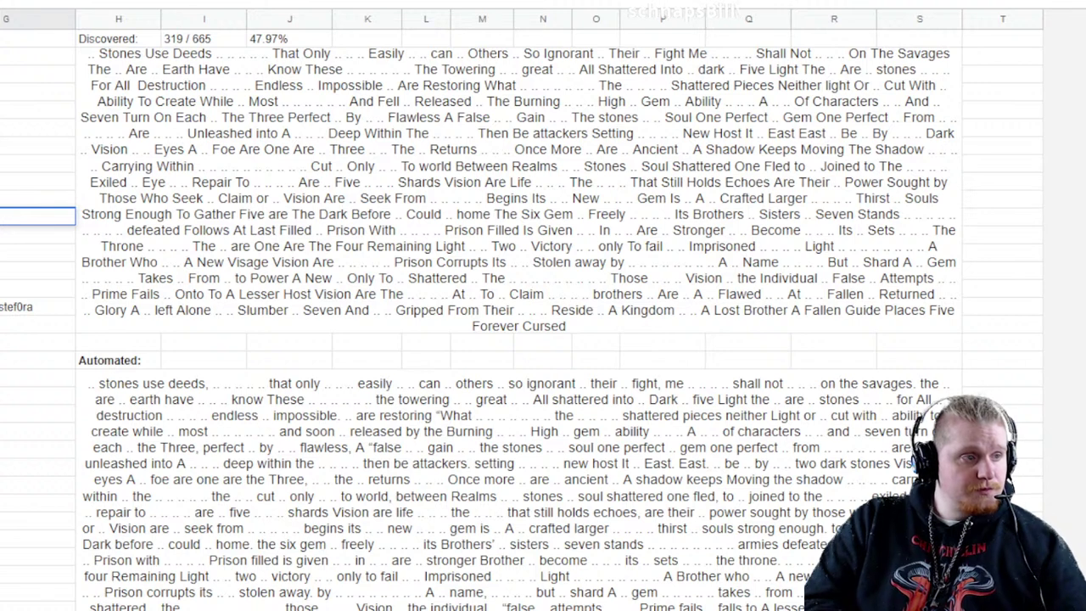
left_click(37, 413)
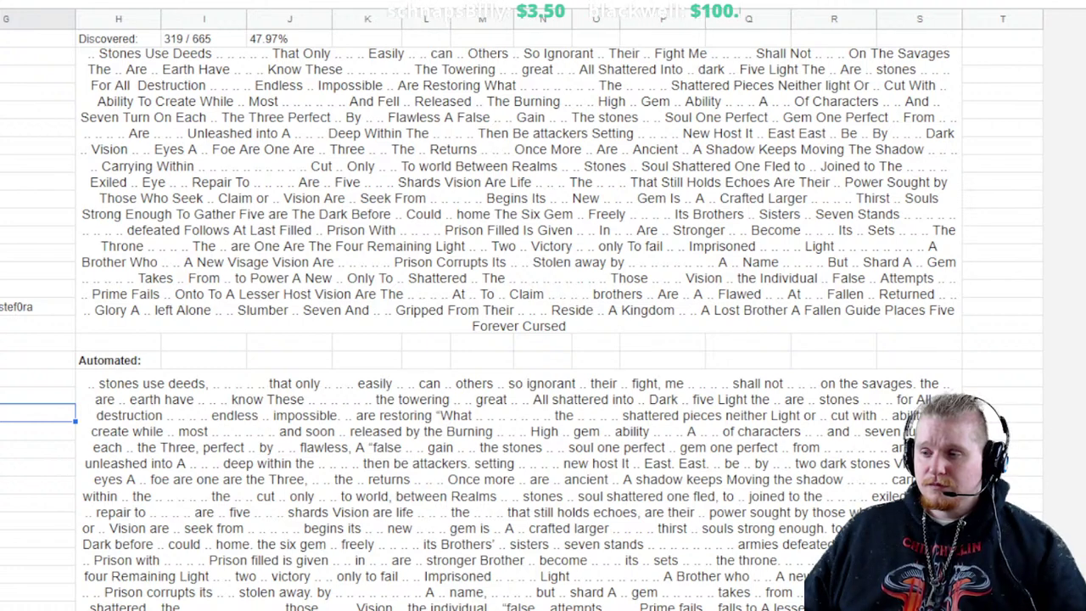
scroll(543, 323, "down", 15)
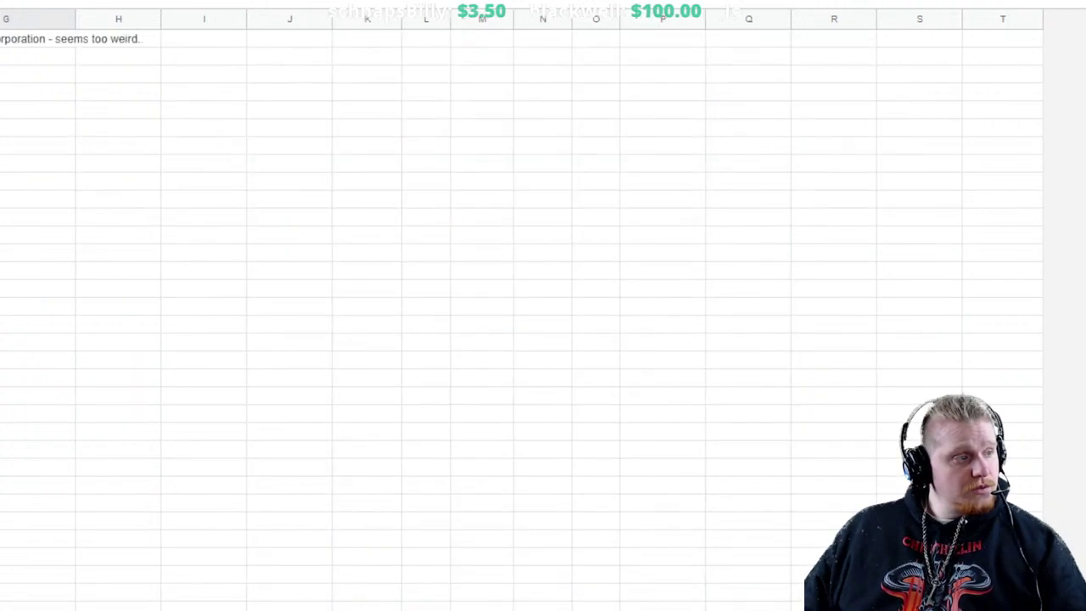
scroll(543, 323, "down", 5)
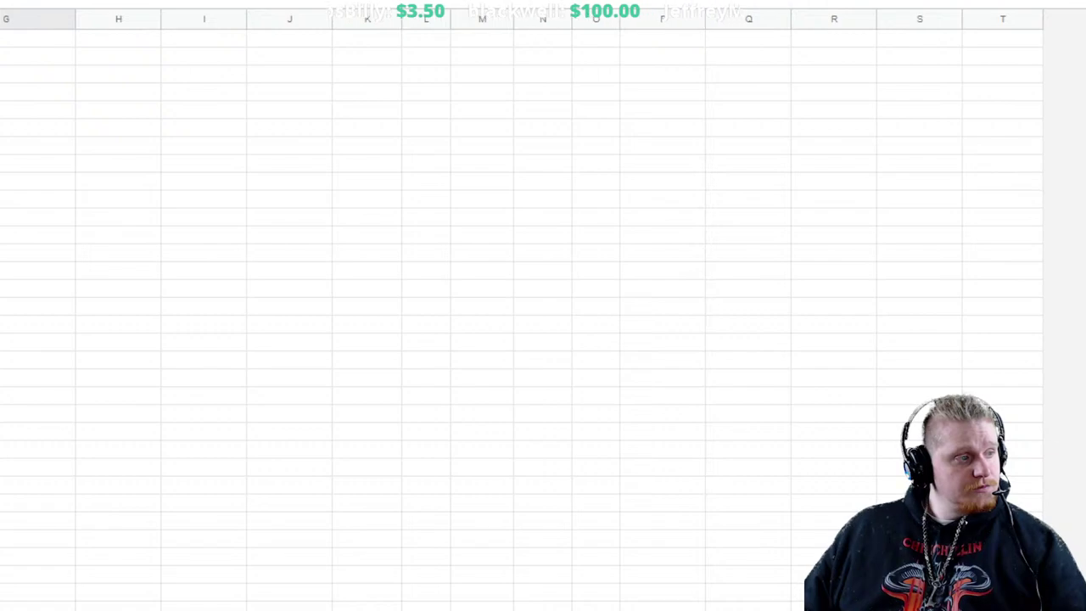
scroll(543, 322, "up", 5)
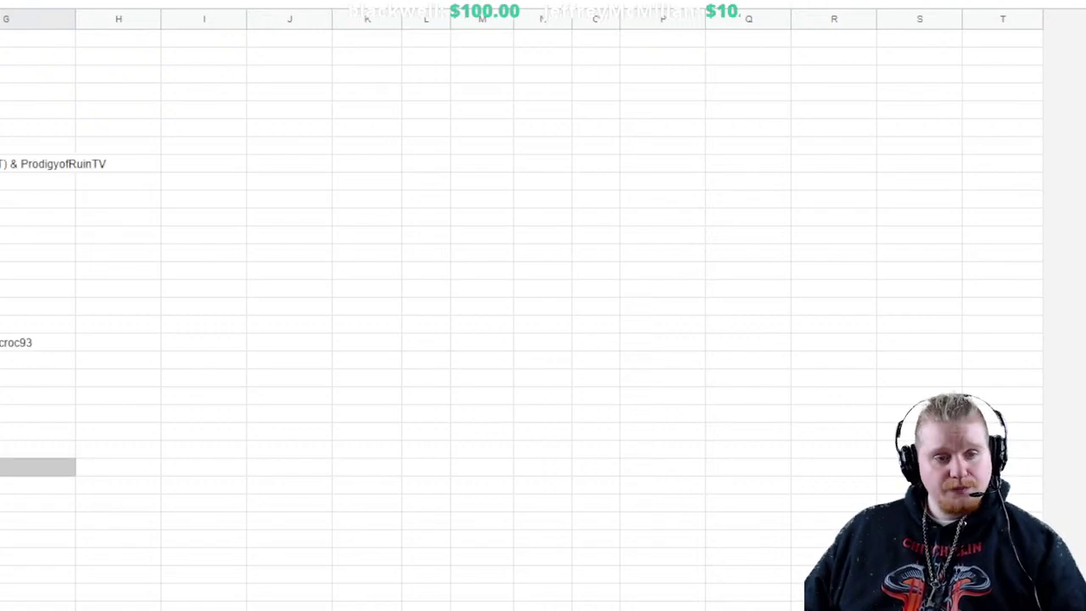
scroll(543, 322, "up", 5)
left_click(1003, 269)
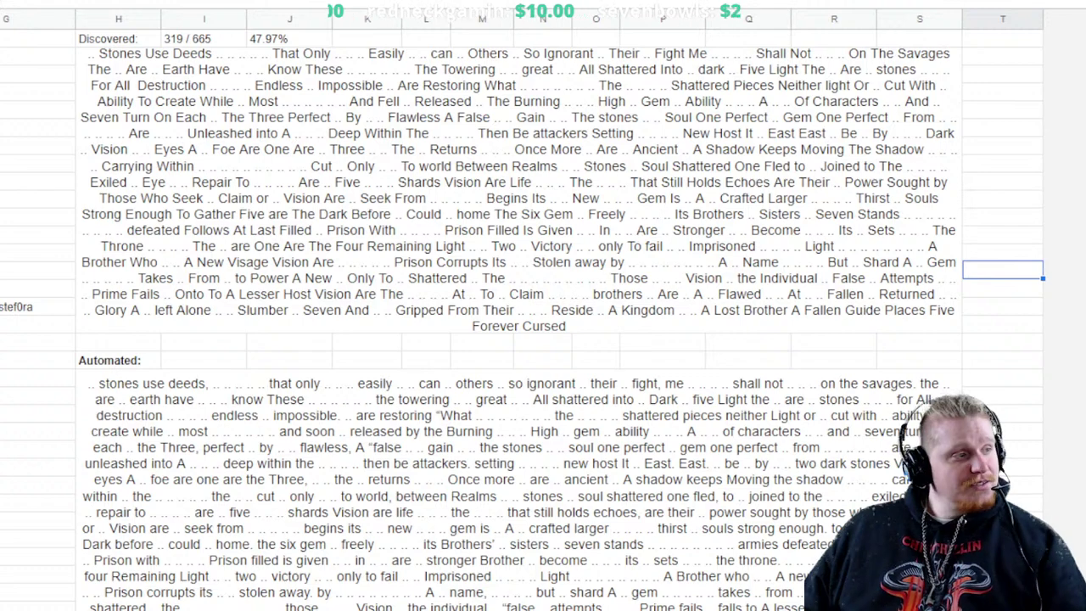
Examine the contributor credits and screenshot confirmation notes in column G further down the sheet
scroll(543, 305, "down", 10)
scroll(543, 305, "up", 5)
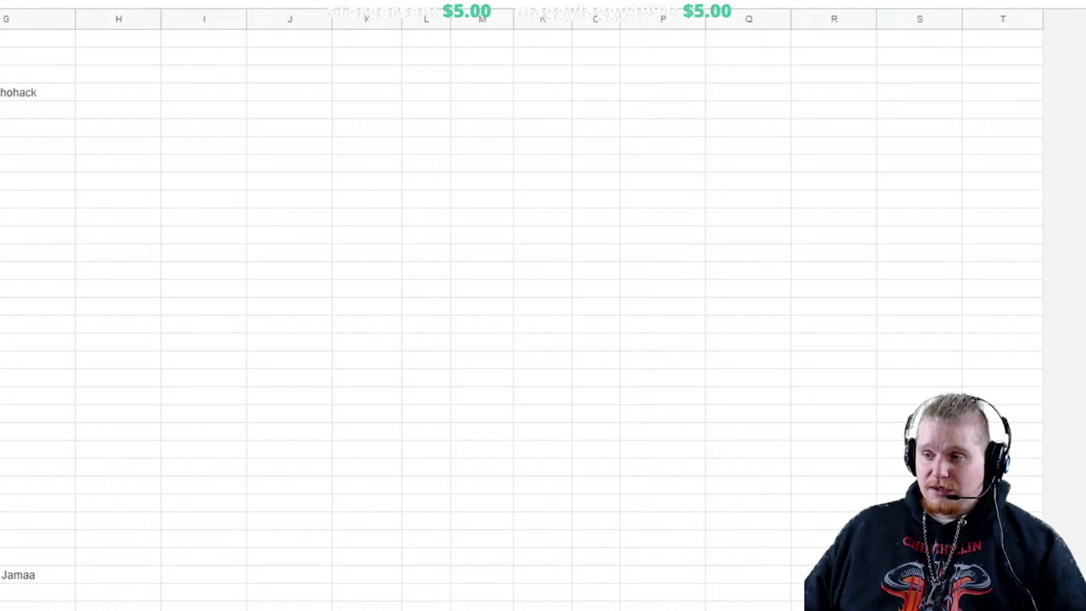
scroll(543, 305, "down", 15)
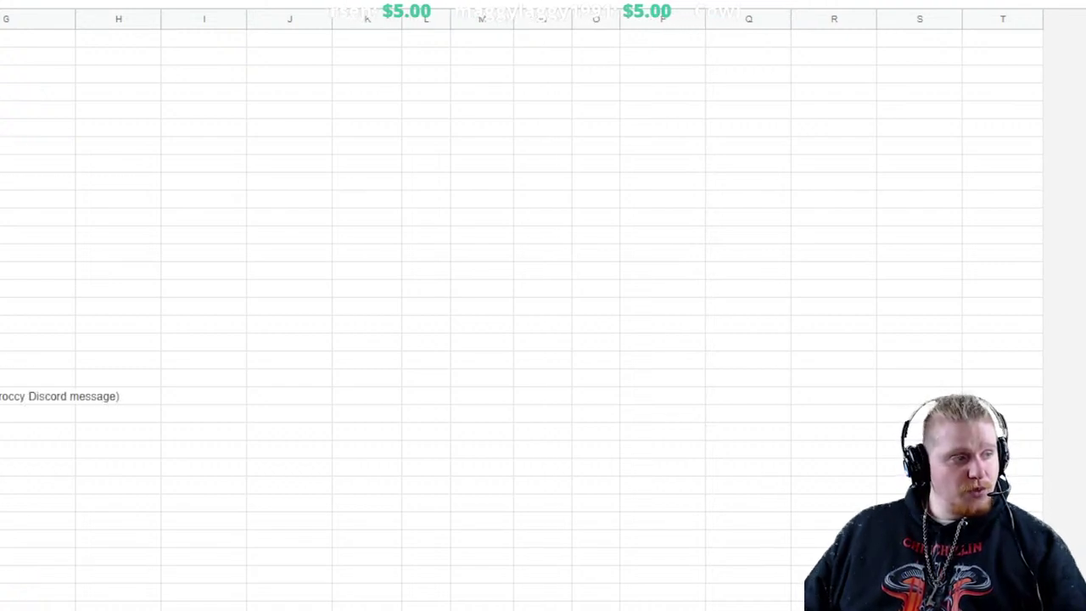
scroll(543, 305, "down", 5)
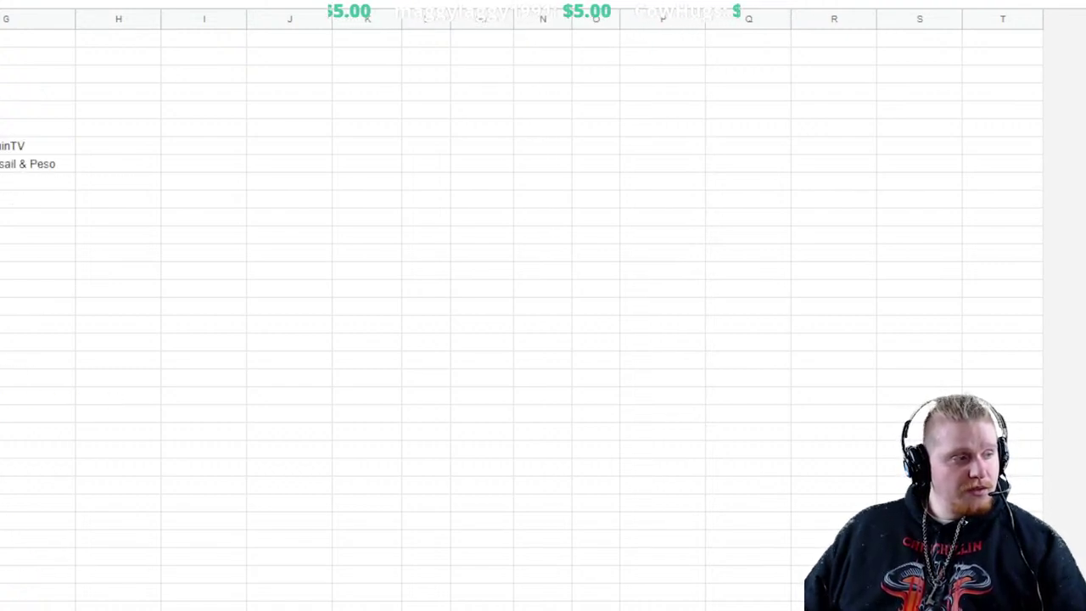
scroll(543, 305, "down", 5)
scroll(543, 305, "down", 4)
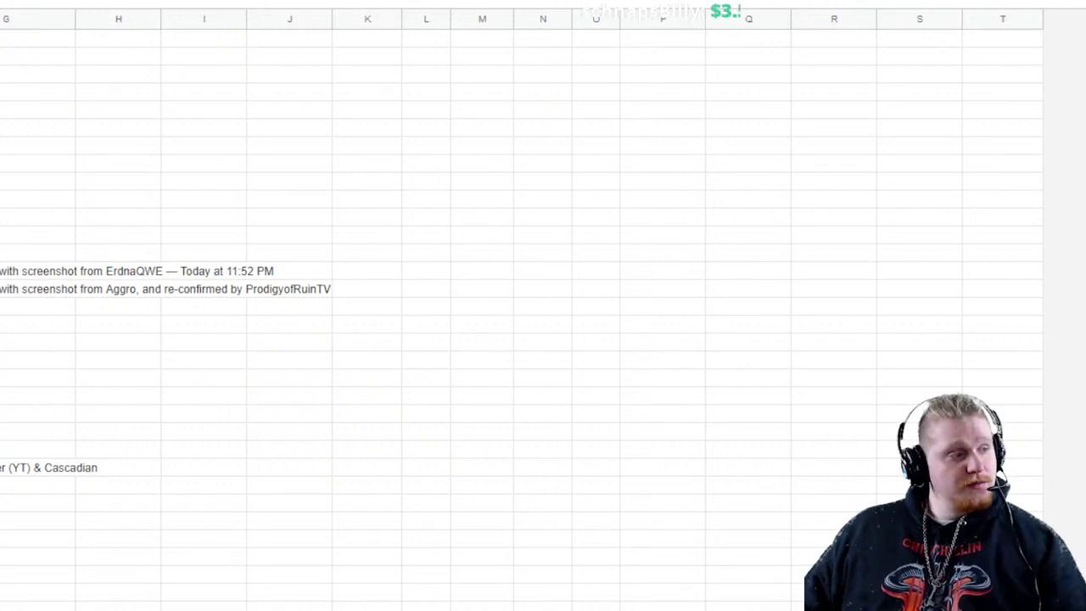
scroll(543, 306, "down", 10)
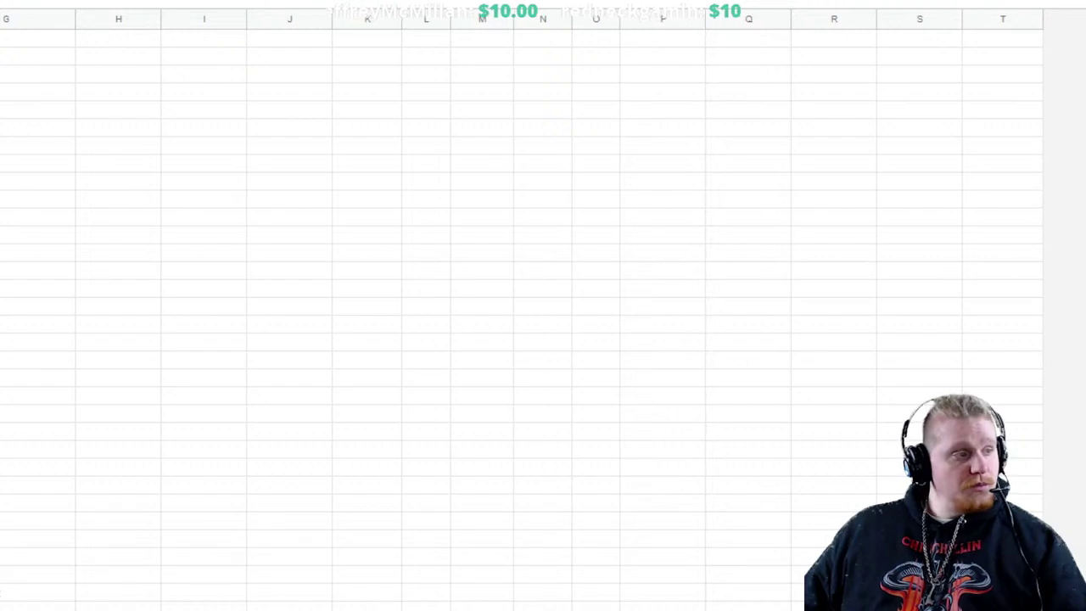
scroll(521, 305, "down", 20)
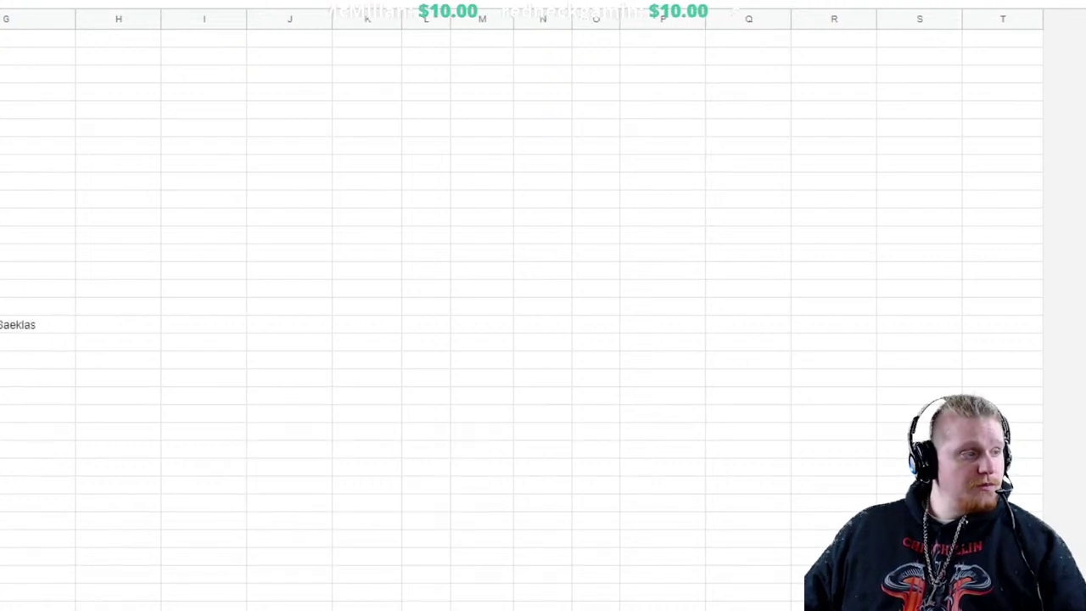
scroll(521, 306, "down", 5)
scroll(521, 306, "down", 4)
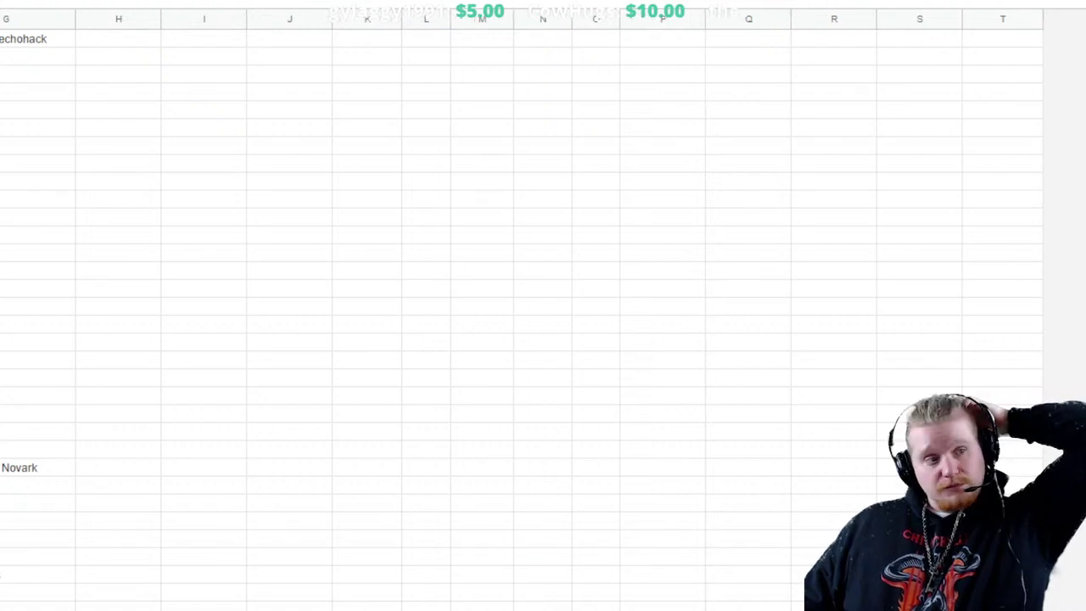
scroll(509, 305, "up", 12)
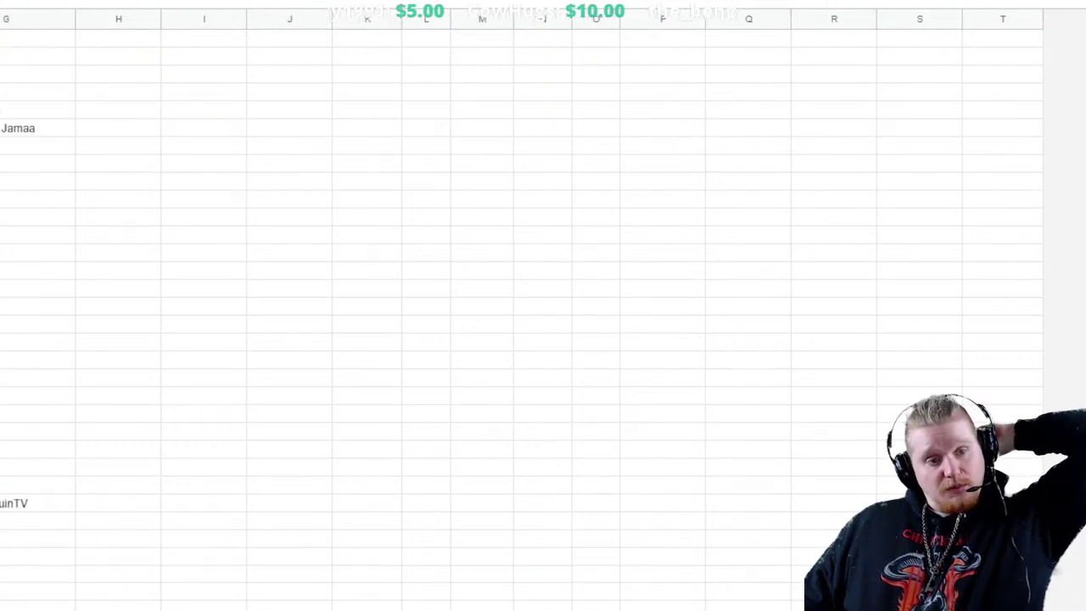
Read the updated Discovered text and its progress figures alongside the Automated text
scroll(543, 306, "up", 5)
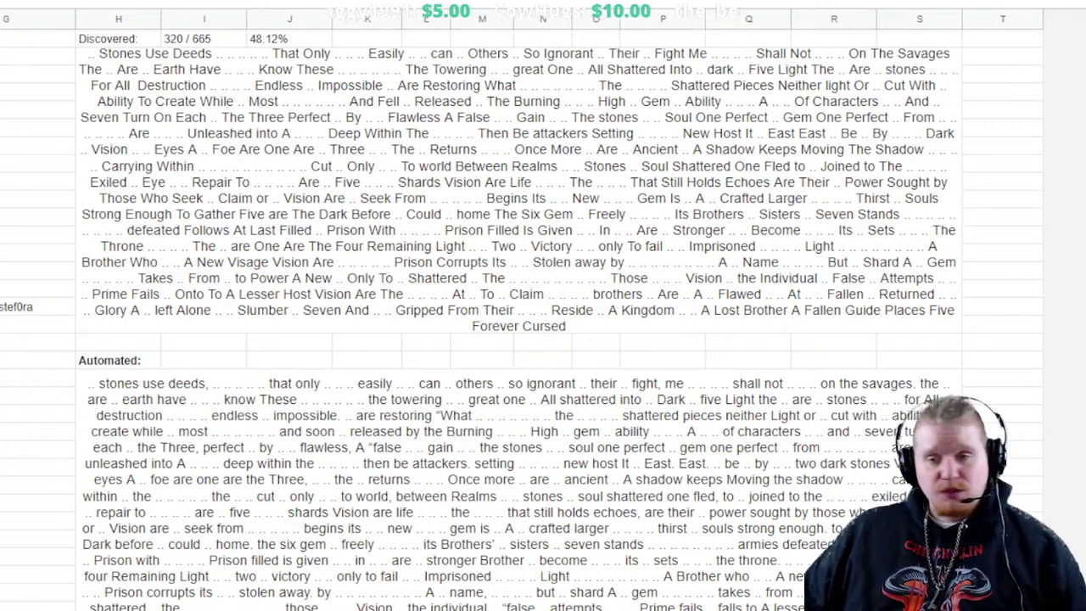
scroll(517, 340, "down", 5)
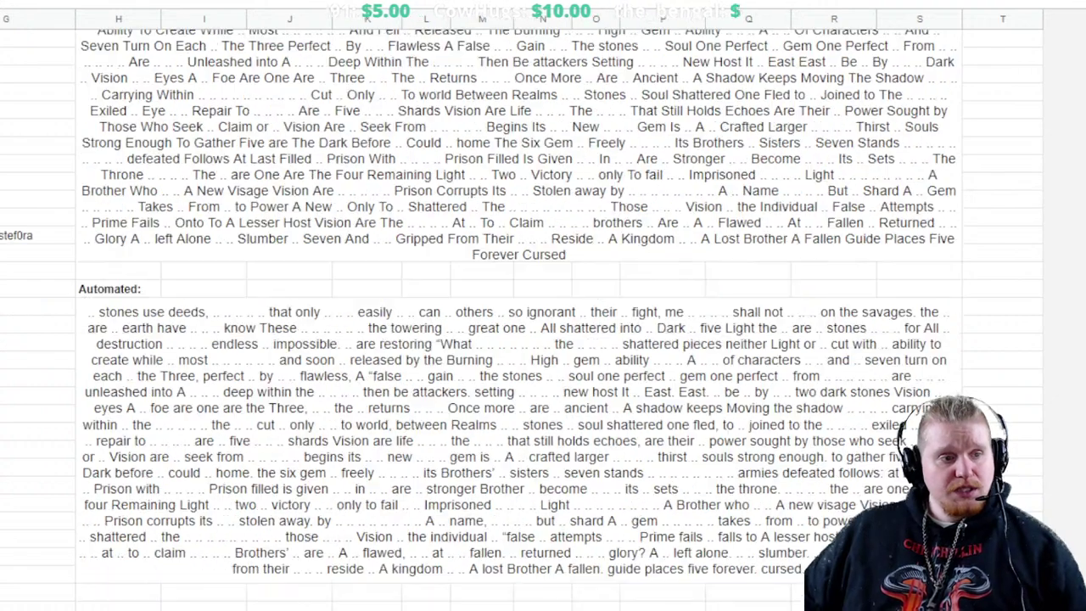
scroll(518, 339, "up", 3)
scroll(518, 339, "up", 2)
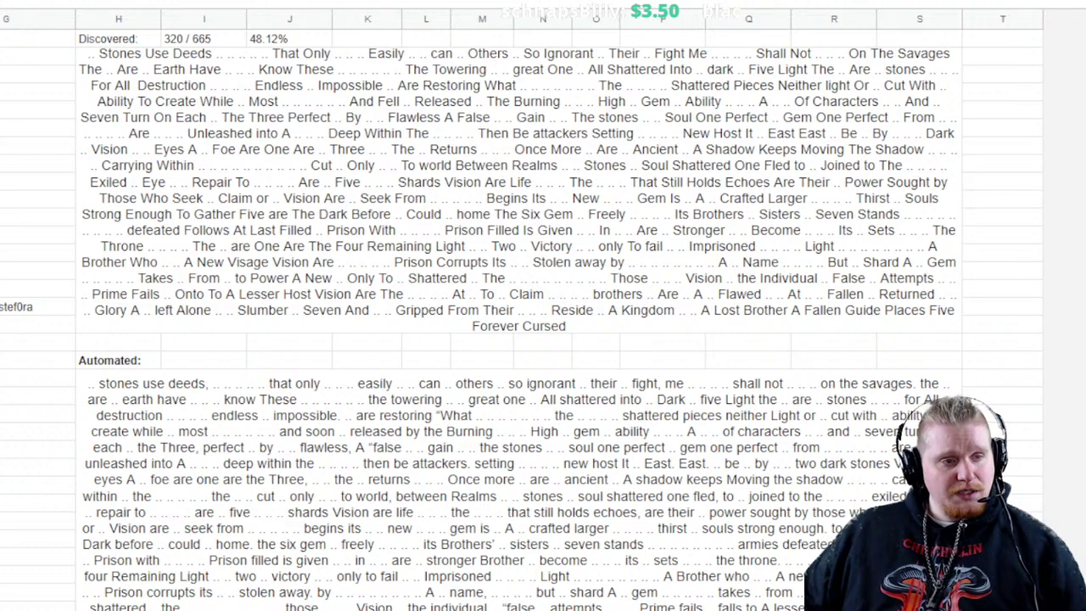
scroll(517, 339, "down", 5)
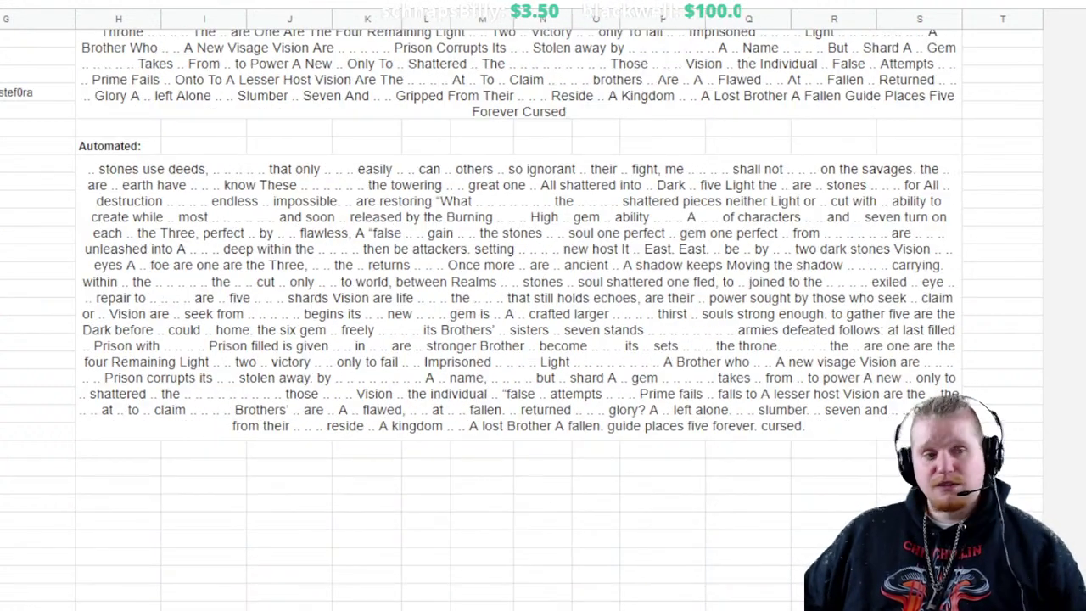
scroll(517, 288, "down", 2)
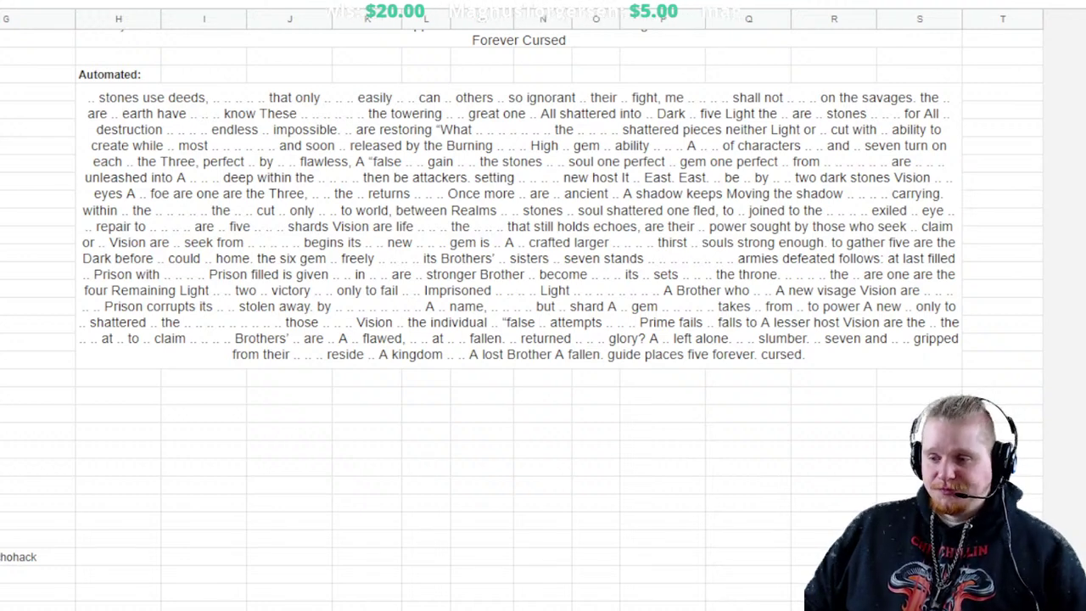
Look through the column G credits below the Automated text, checking the rows around the GGM entry
scroll(543, 339, "down", 15)
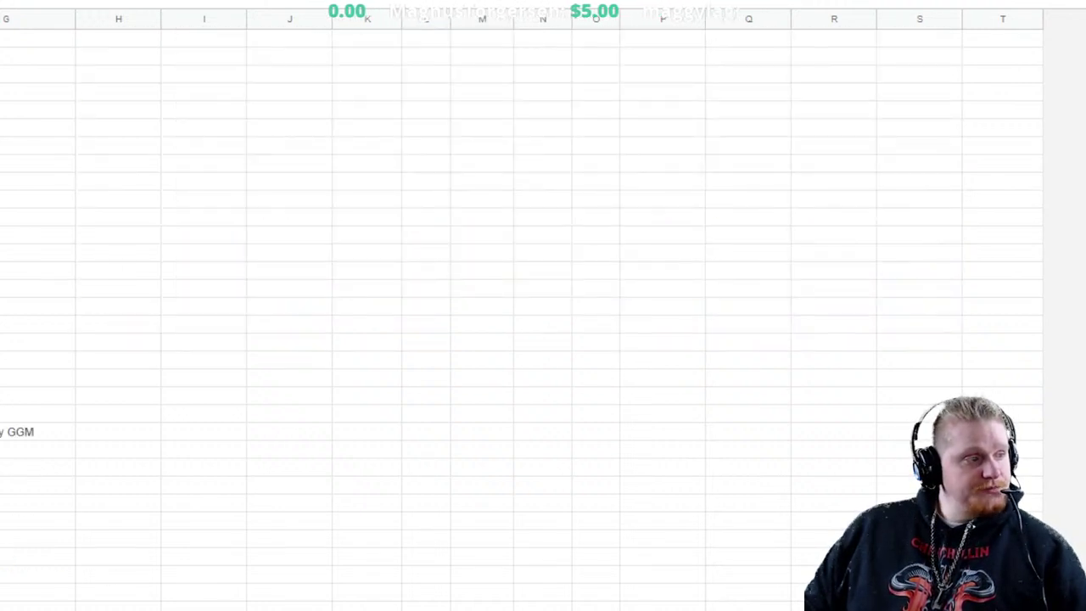
scroll(543, 340, "down", 15)
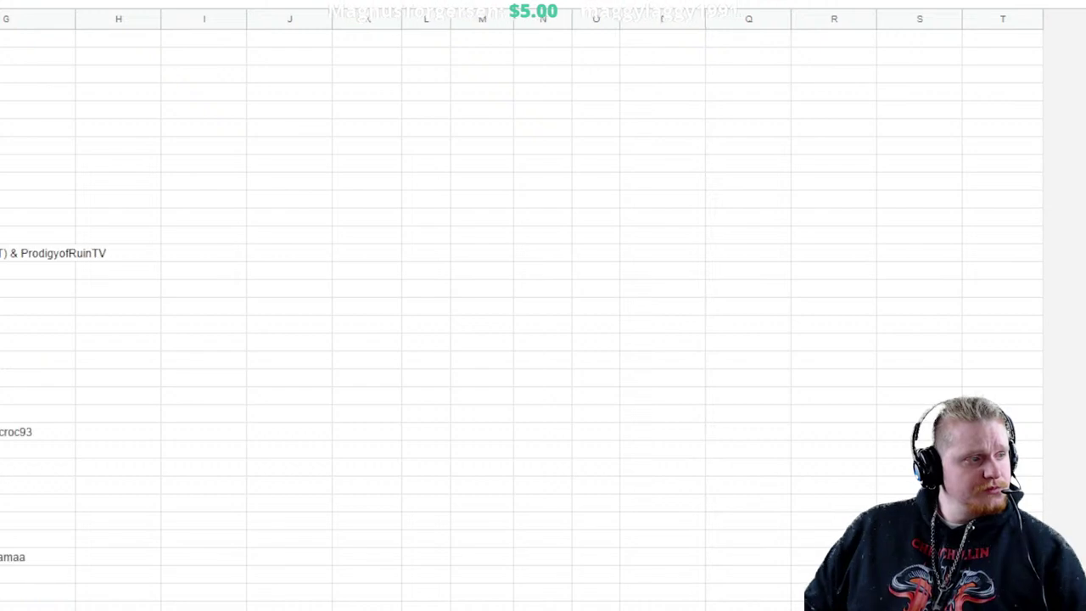
scroll(543, 340, "down", 10)
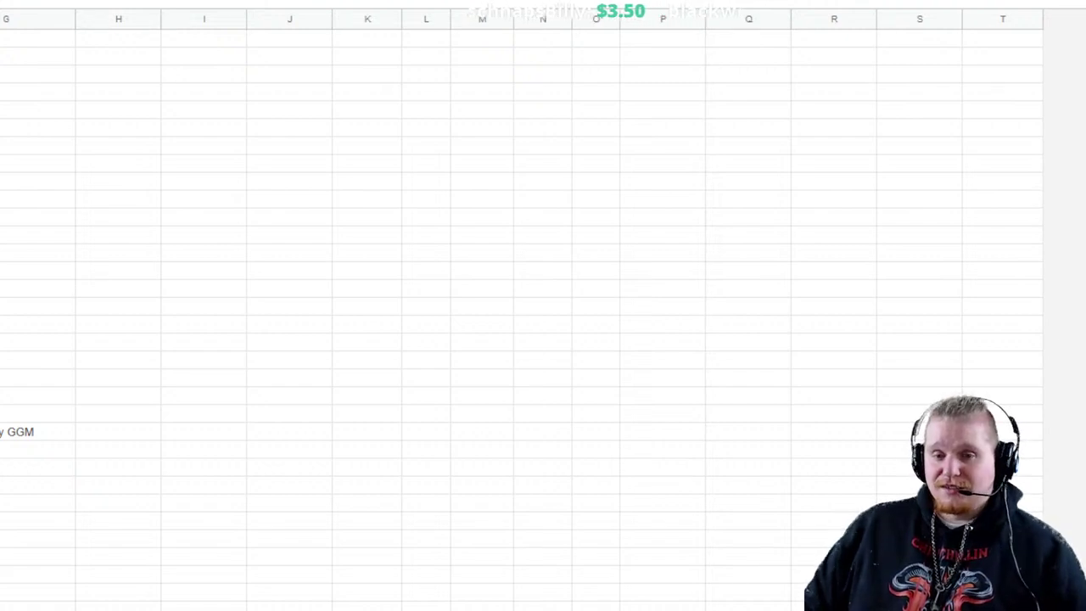
scroll(509, 339, "down", 3)
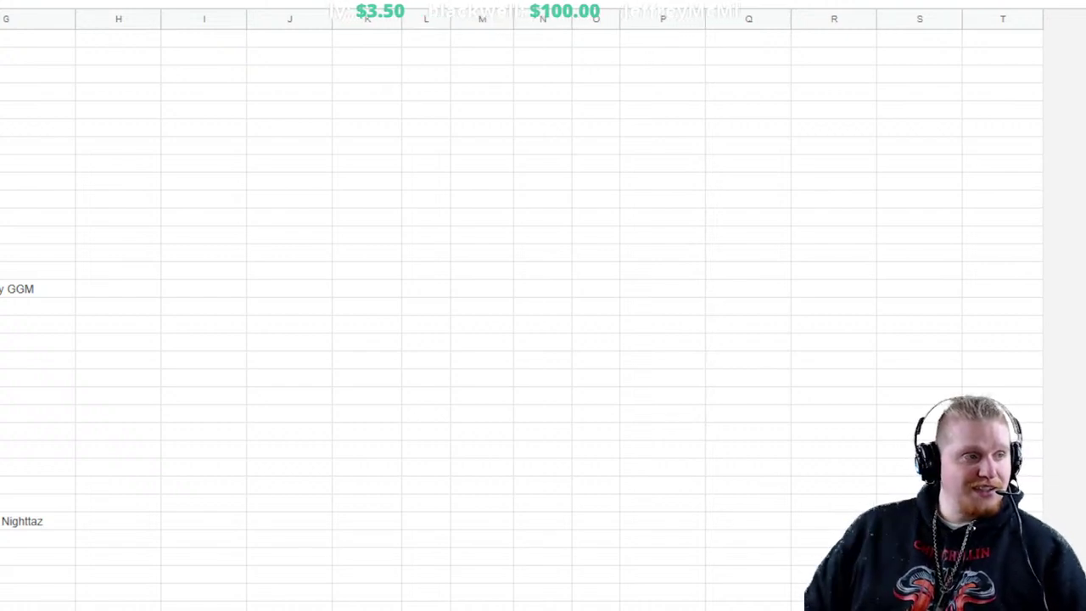
left_click(38, 251)
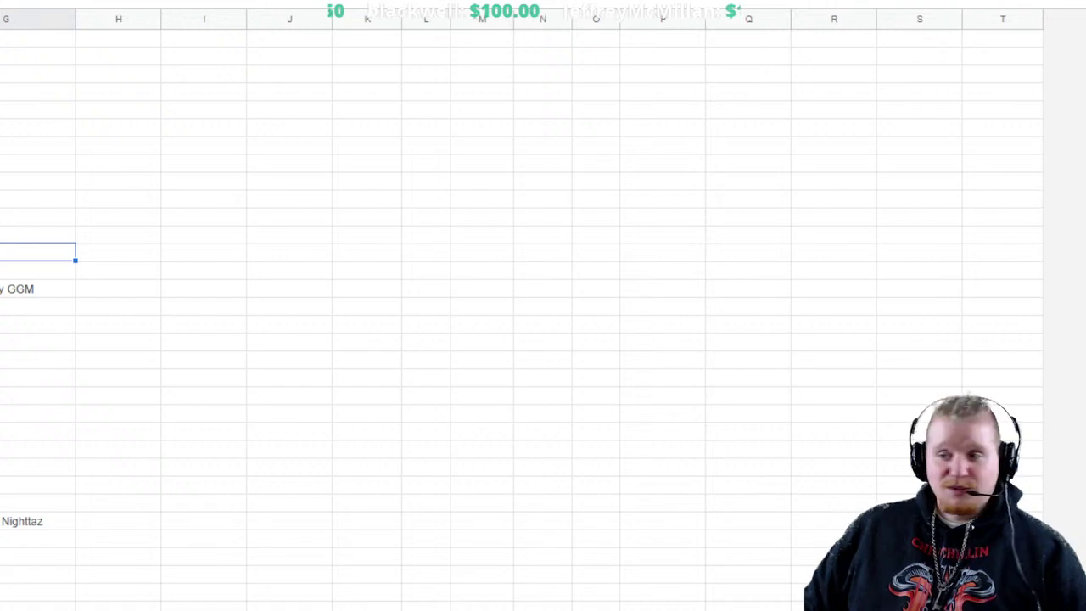
scroll(543, 306, "up", 4)
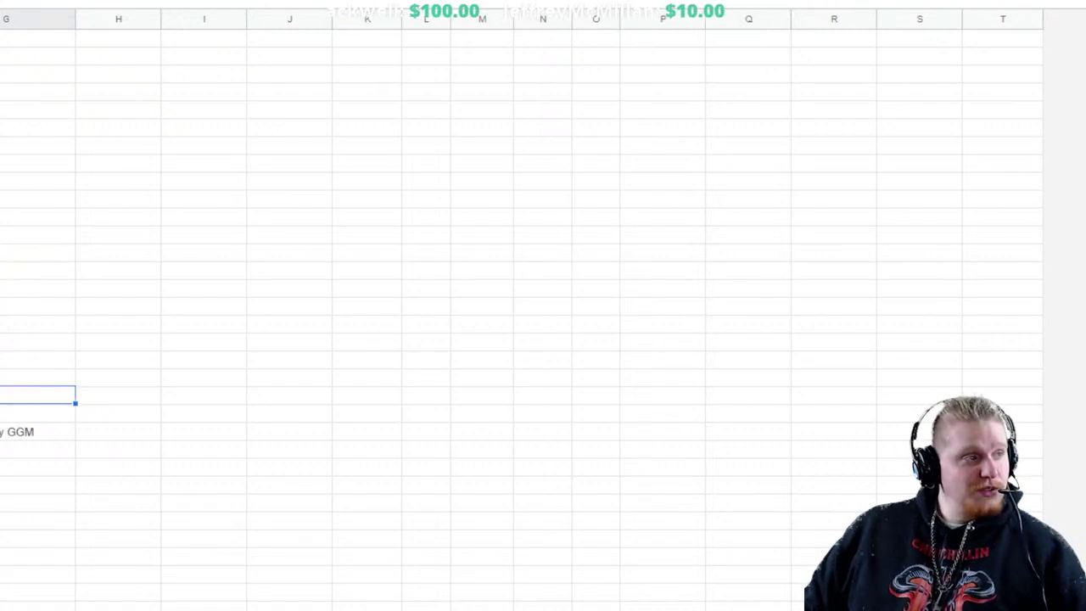
key("Left")
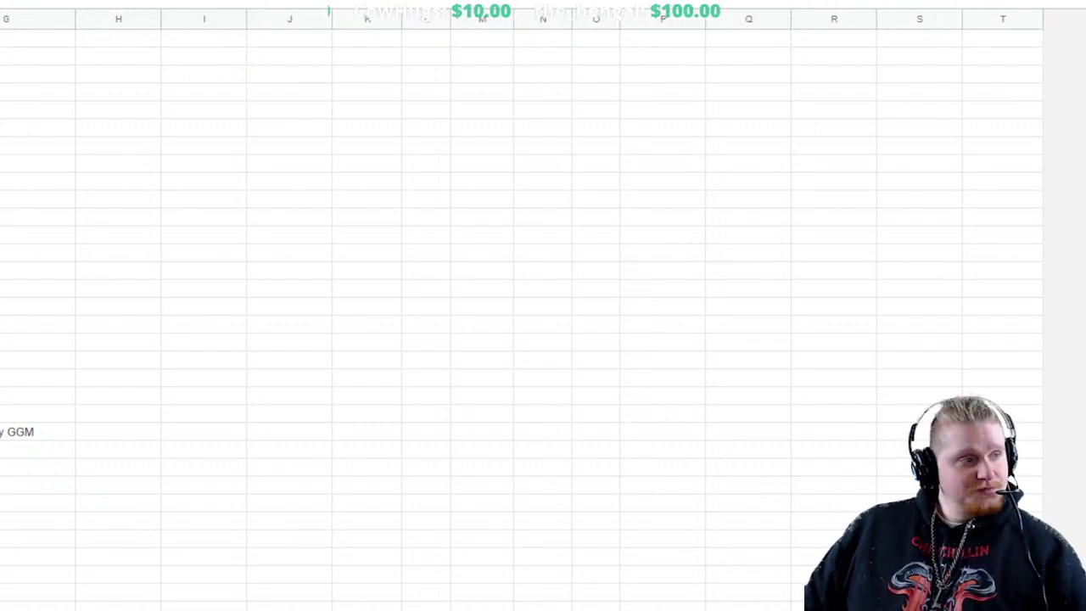
scroll(543, 305, "down", 15)
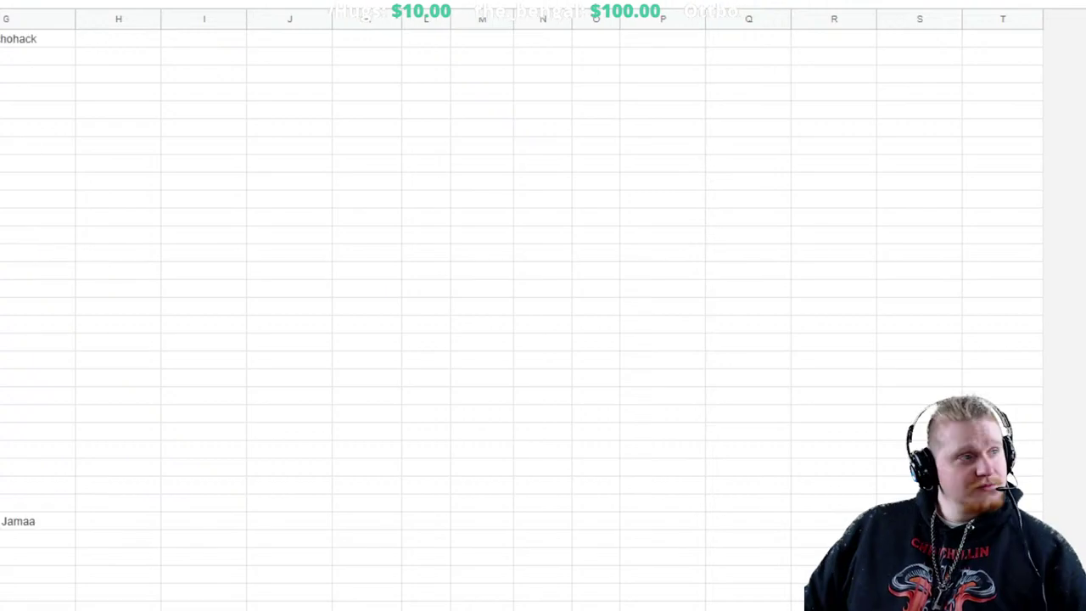
Look through the column G credits from below the Automated text to the screenshot confirmation notes, including the "seems too weird" remark
scroll(543, 305, "down", 5)
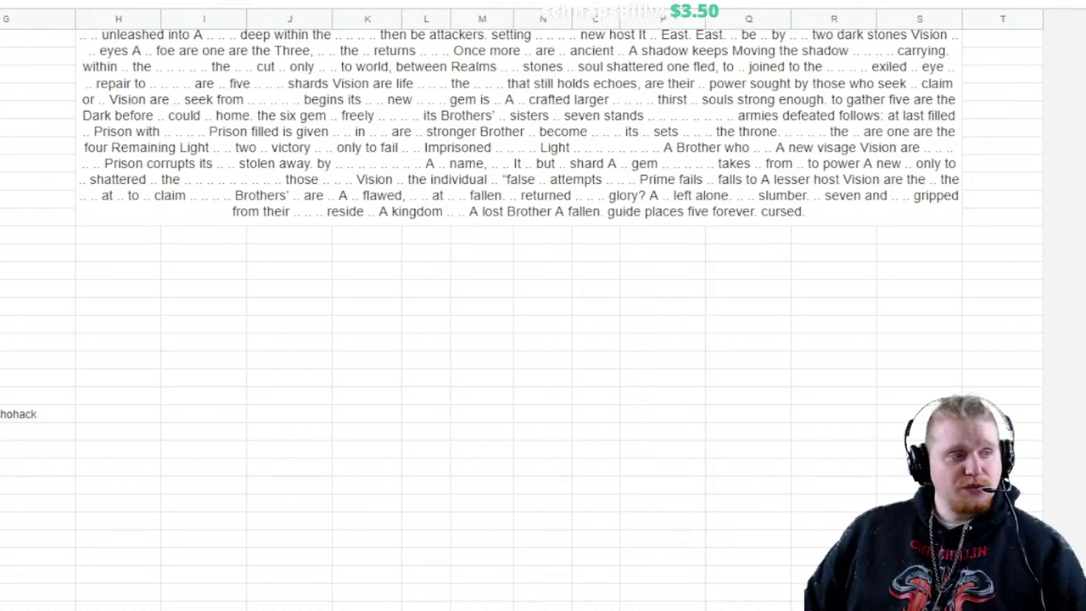
left_click(426, 376)
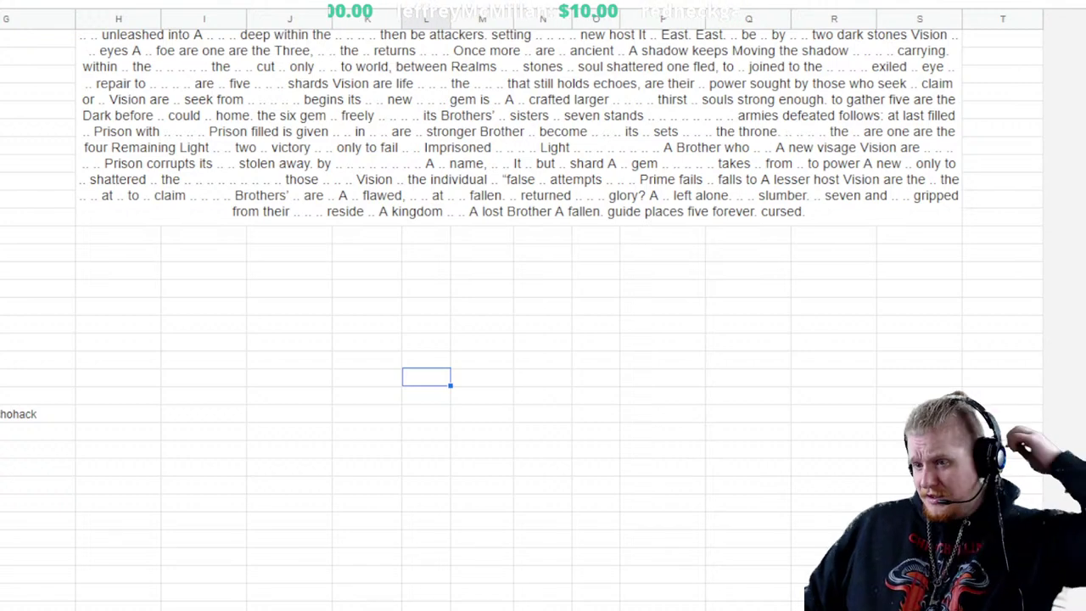
scroll(543, 306, "down", 15)
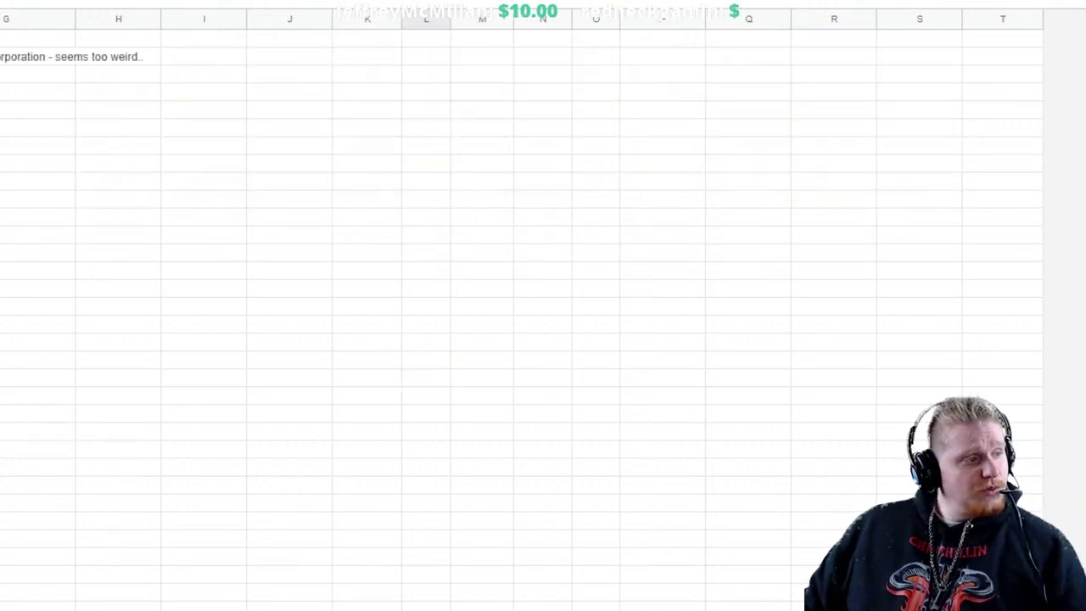
scroll(543, 306, "down", 8)
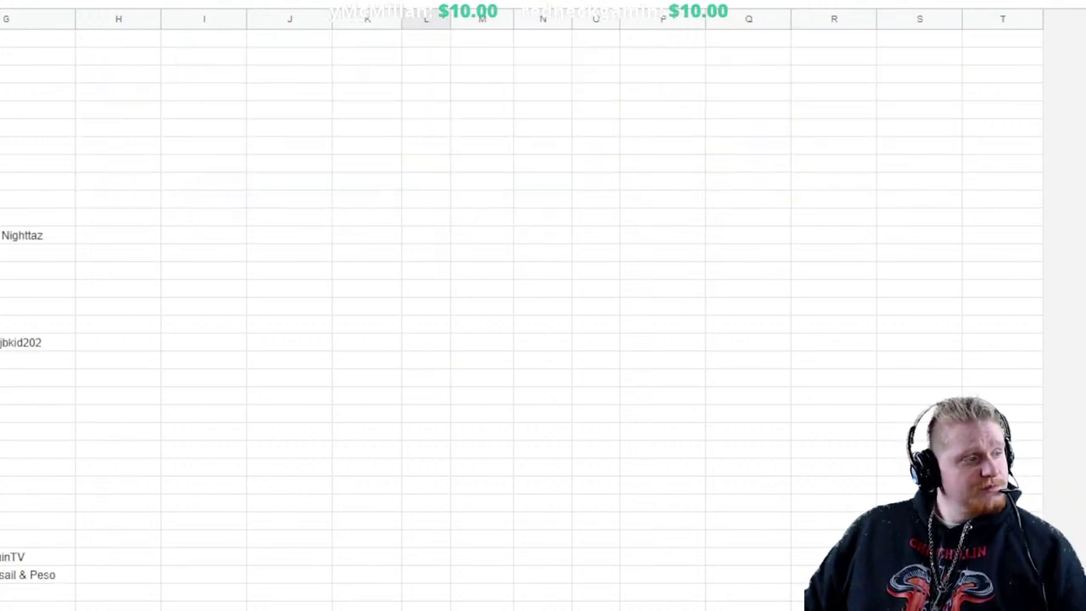
scroll(543, 305, "down", 10)
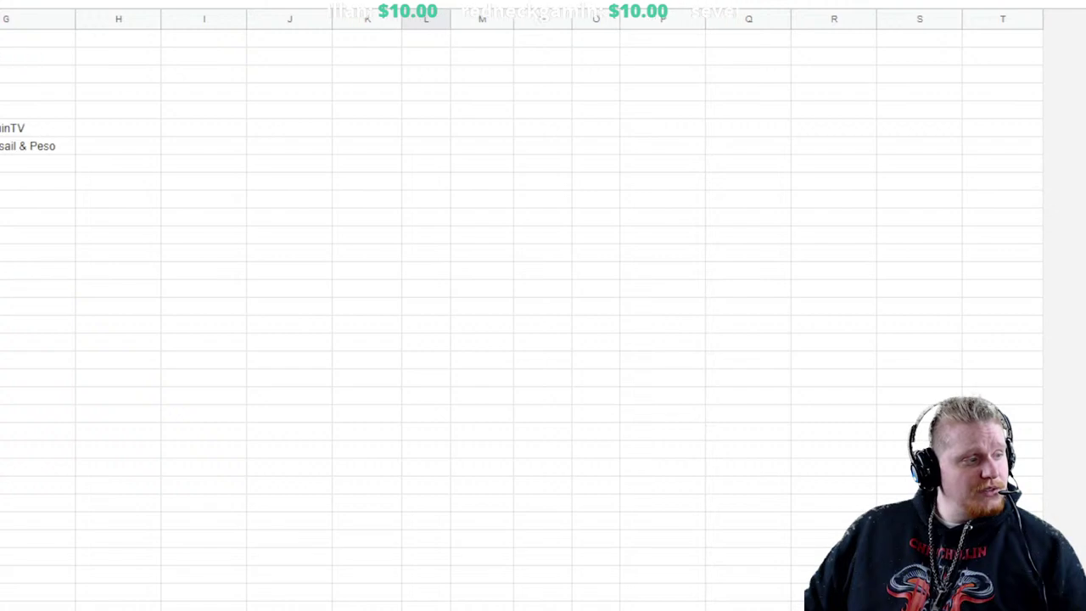
scroll(543, 306, "down", 3)
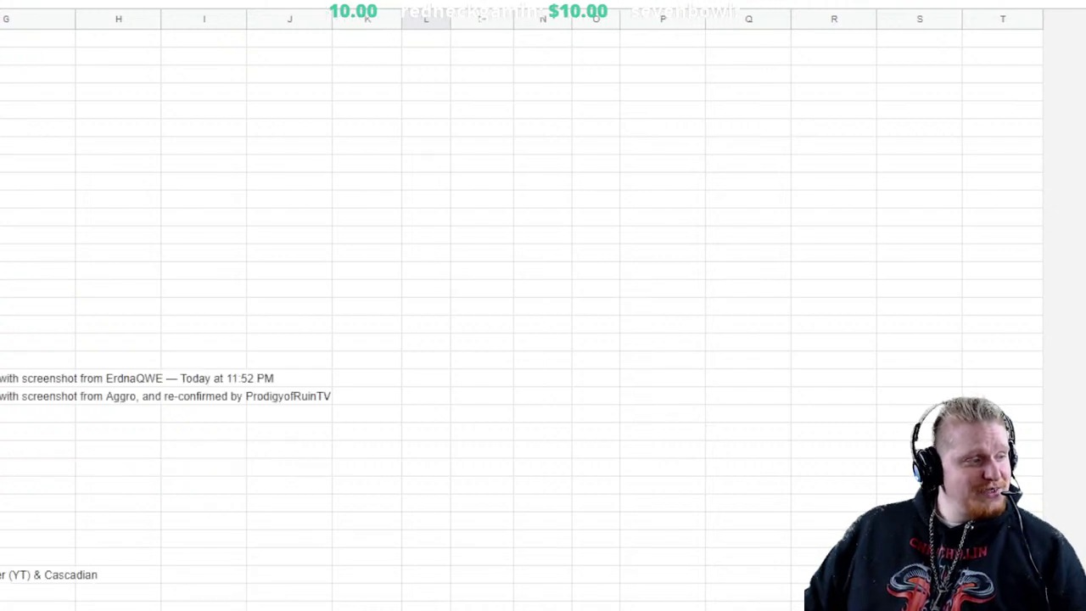
left_click(37, 556)
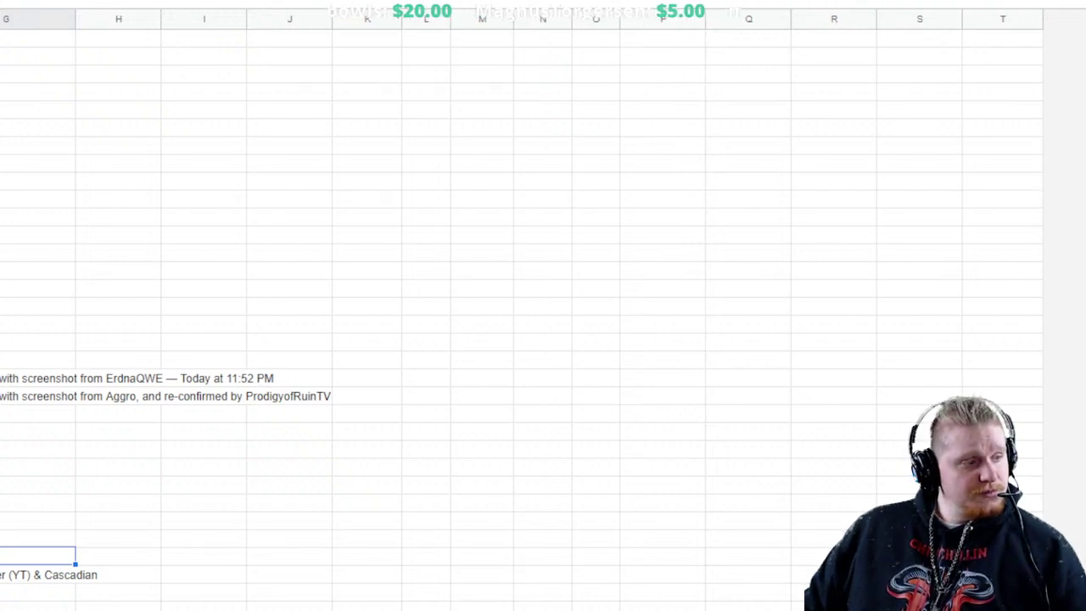
key("Return")
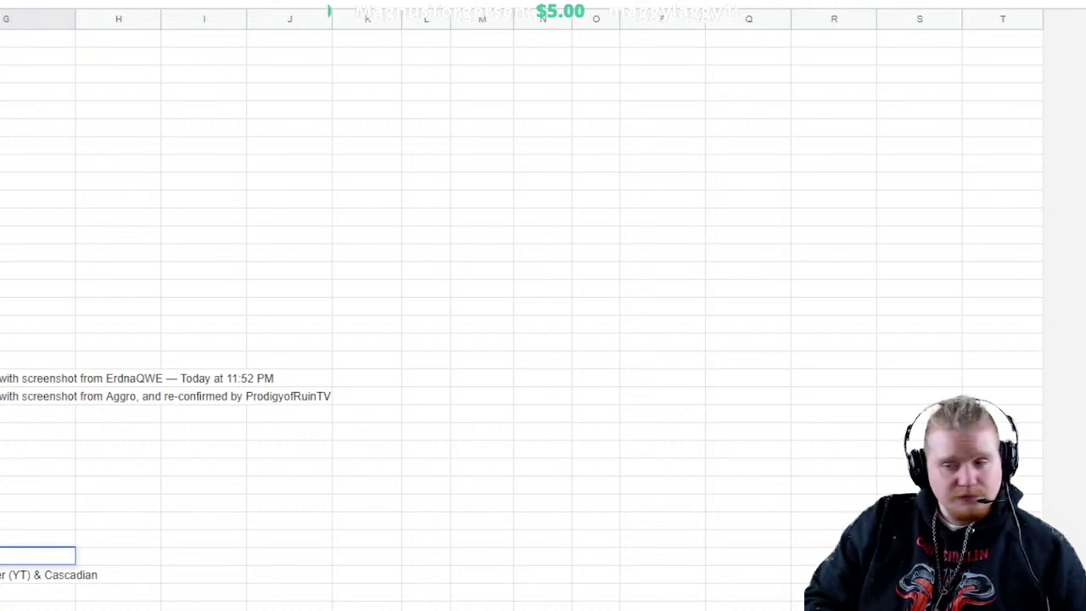
left_click_drag(203, 574, 204, 591)
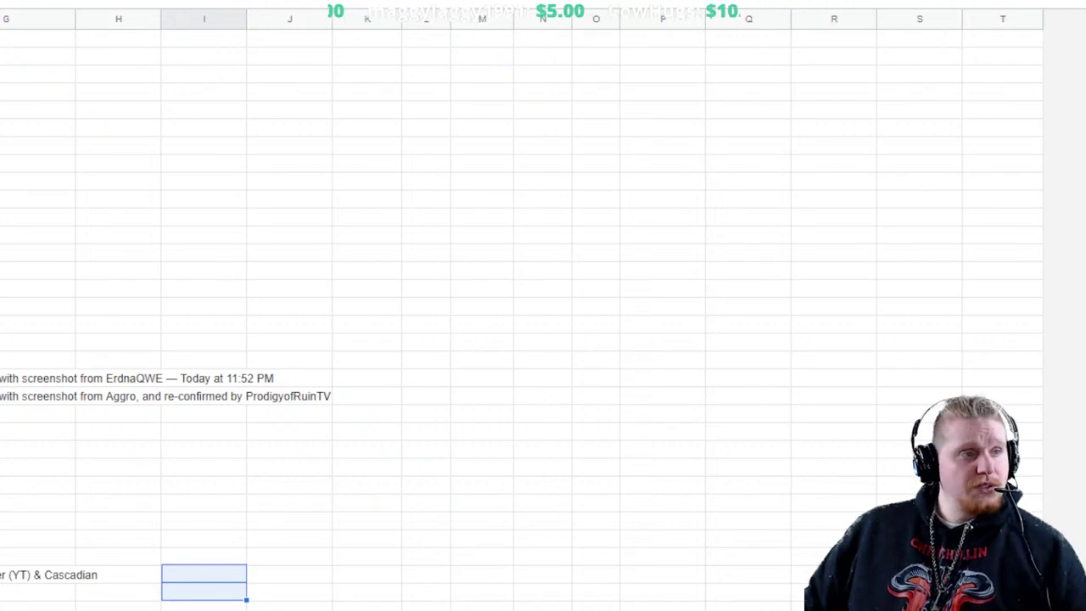
Read the Discovered text and its progress figures, and check the rows around the "or" entry in column H
scroll(543, 305, "up", 15)
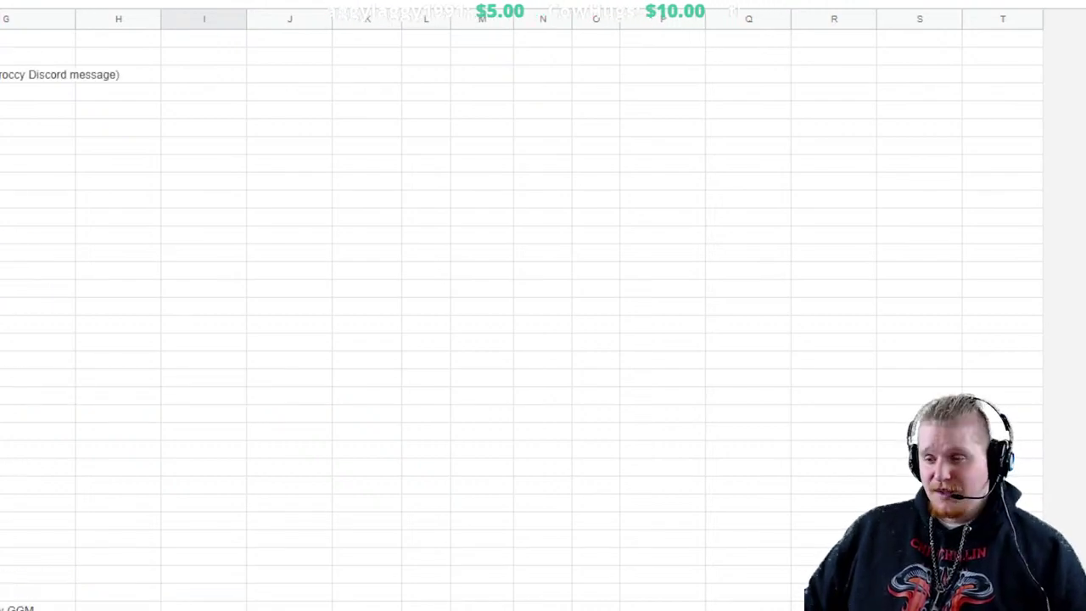
scroll(544, 306, "up", 10)
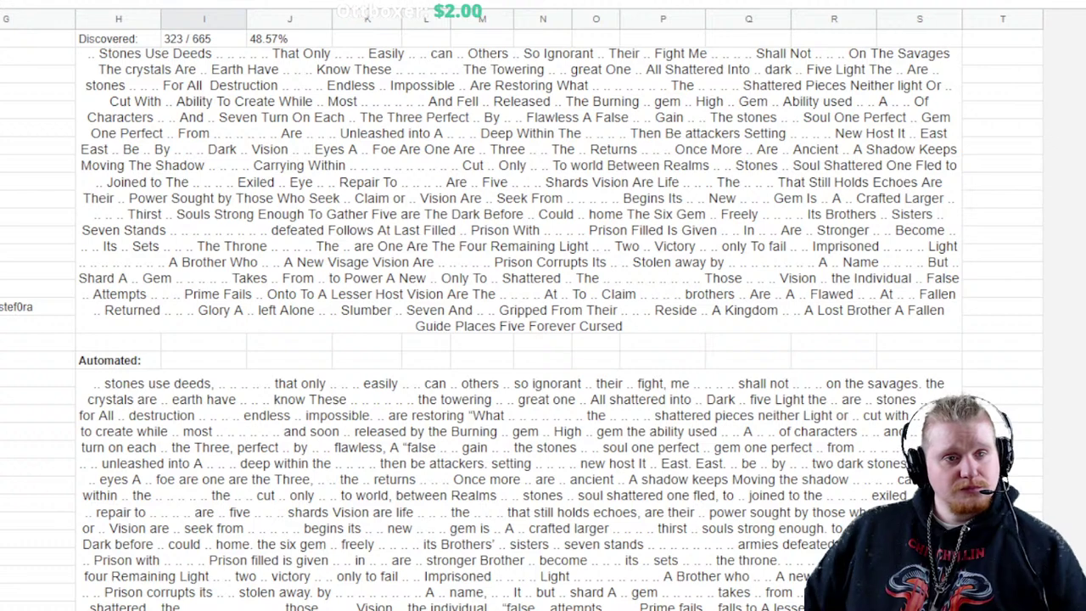
scroll(543, 322, "down", 15)
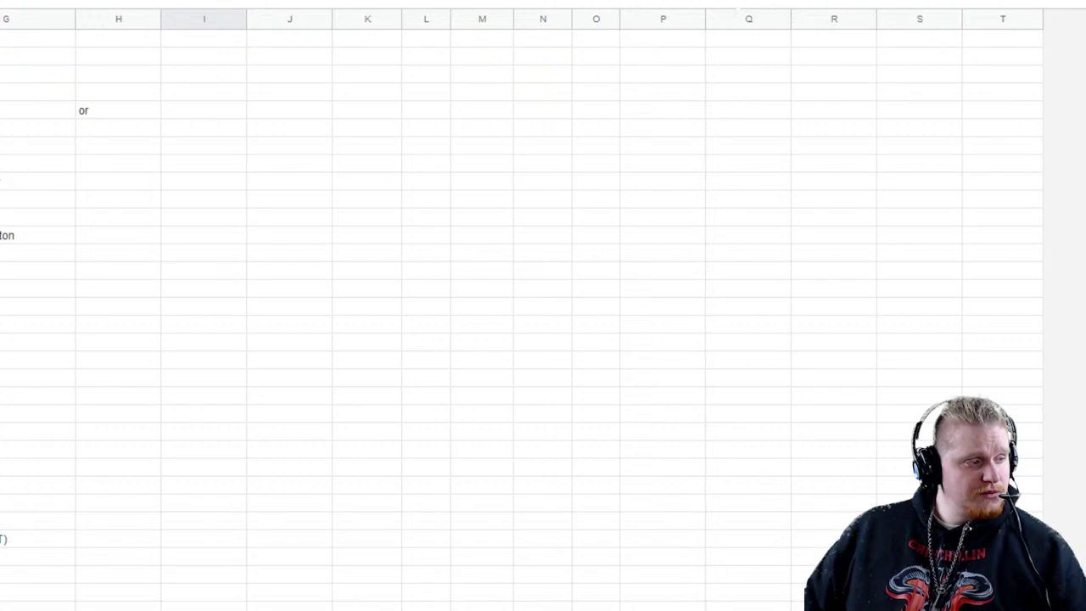
scroll(543, 322, "up", 10)
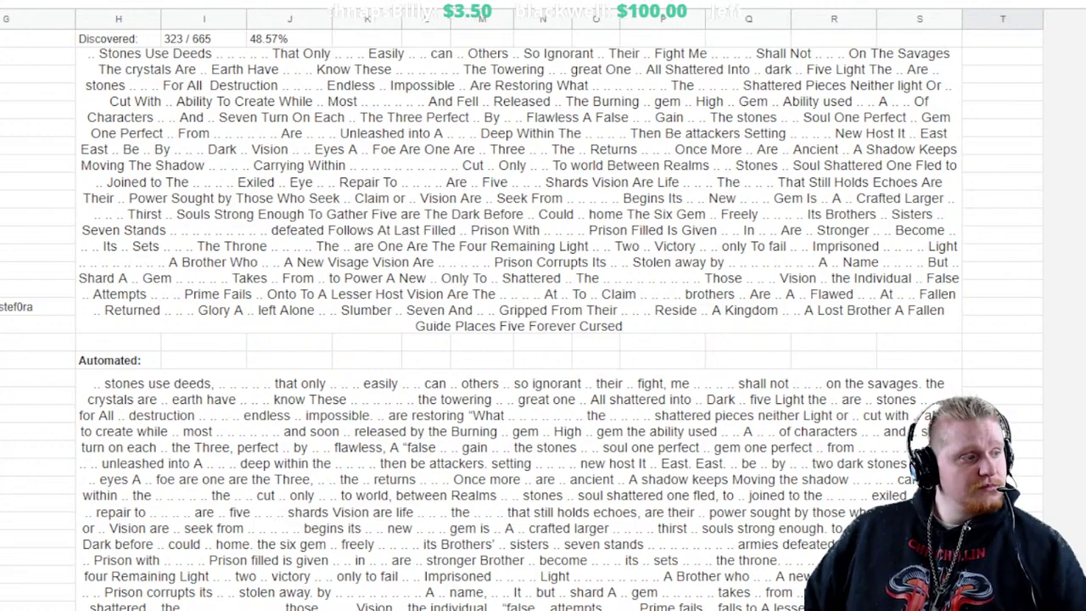
scroll(517, 322, "down", 1)
scroll(517, 322, "up", 1)
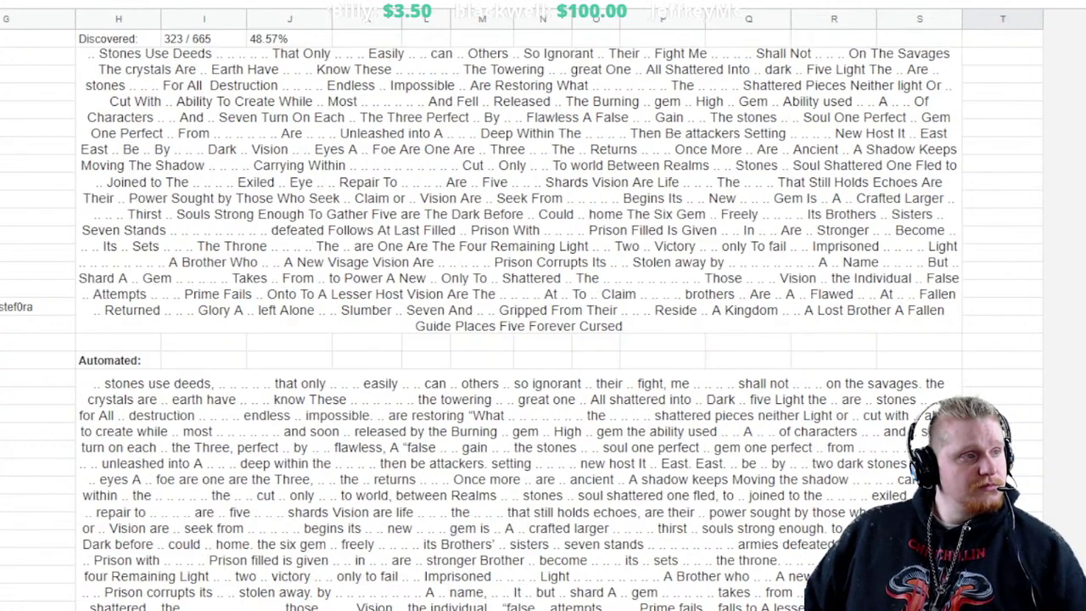
Examine the credits around the "seems too weird" note in column G, and recheck the Discovered count and percentage
scroll(518, 322, "down", 5)
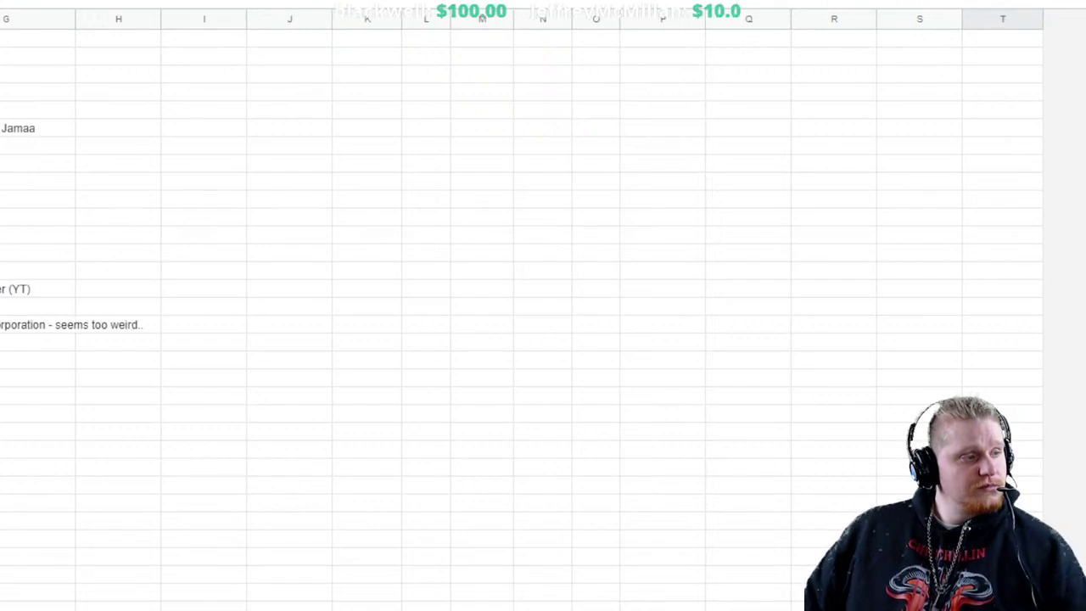
scroll(518, 323, "down", 3)
scroll(517, 323, "up", 2)
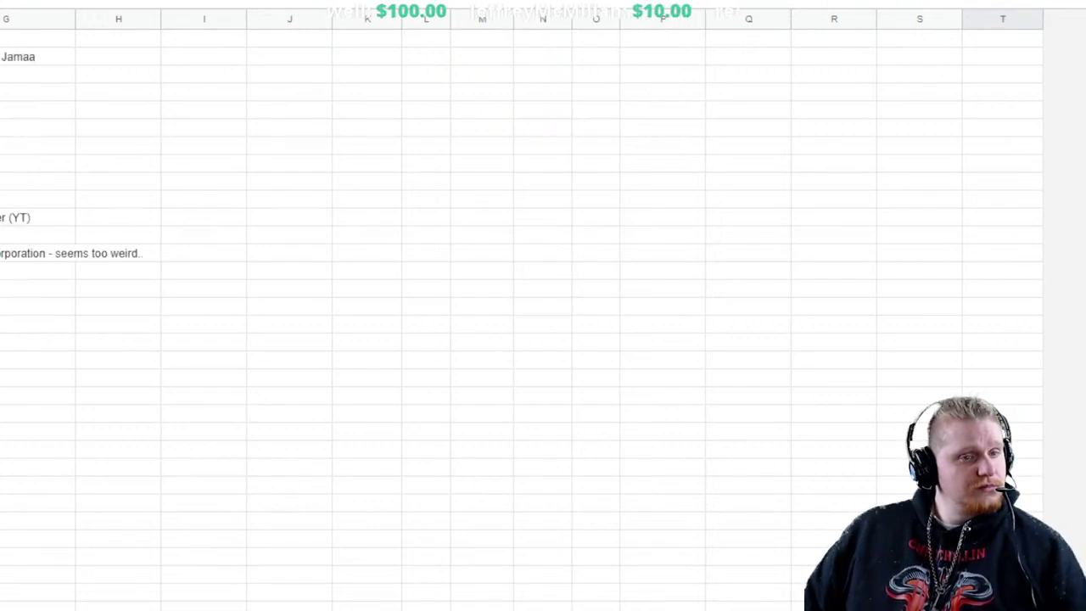
scroll(517, 322, "up", 6)
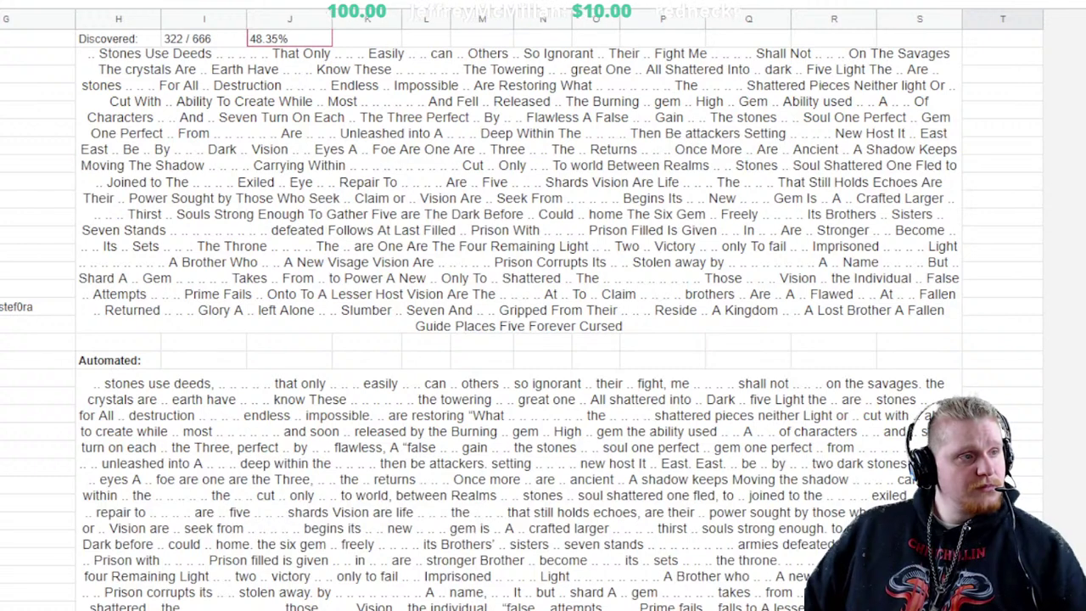
left_click(288, 39)
left_click(1002, 340)
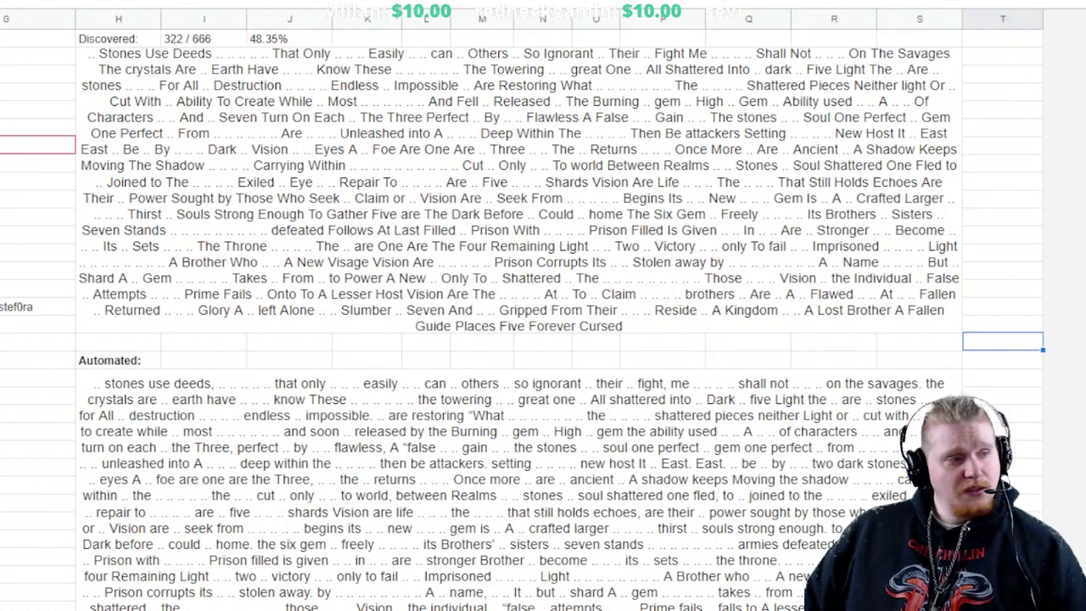
Scan the middle rows of the sheet for new contributor credits in column G
scroll(544, 322, "down", 15)
scroll(543, 322, "up", 10)
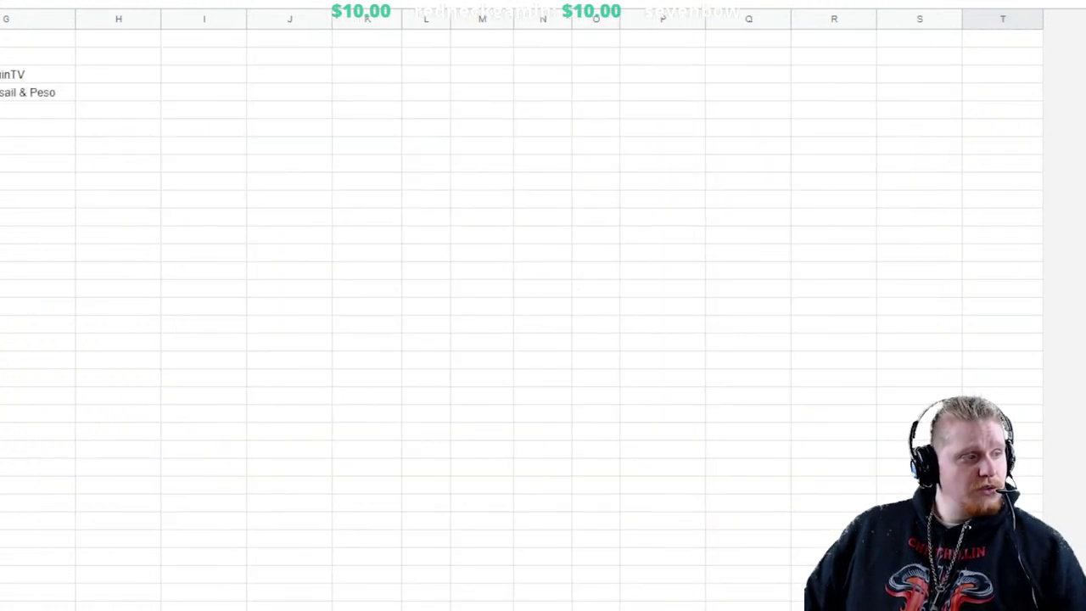
scroll(543, 322, "up", 10)
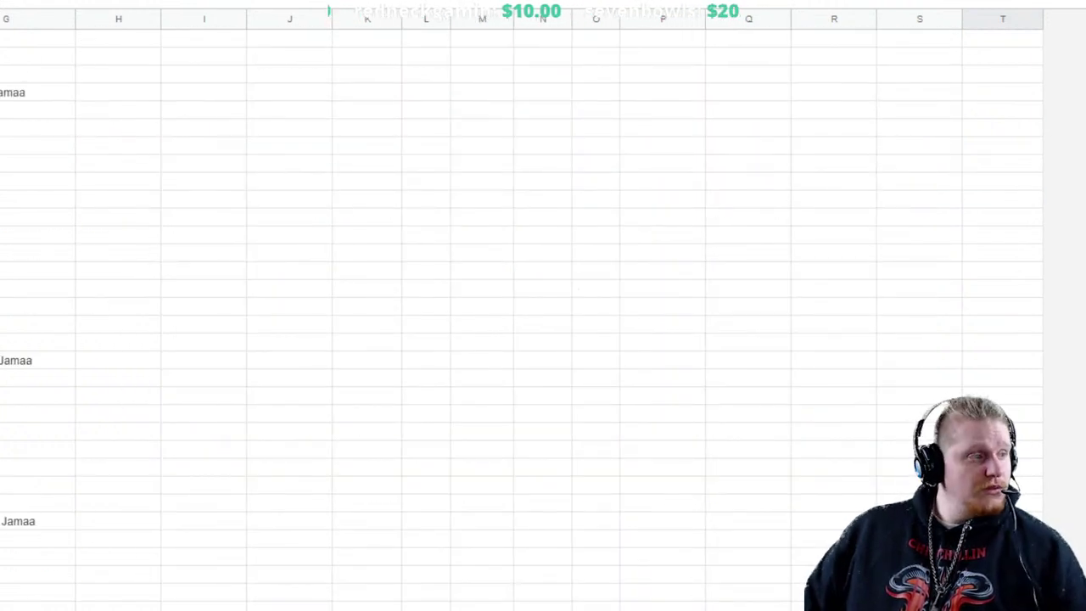
scroll(543, 323, "down", 5)
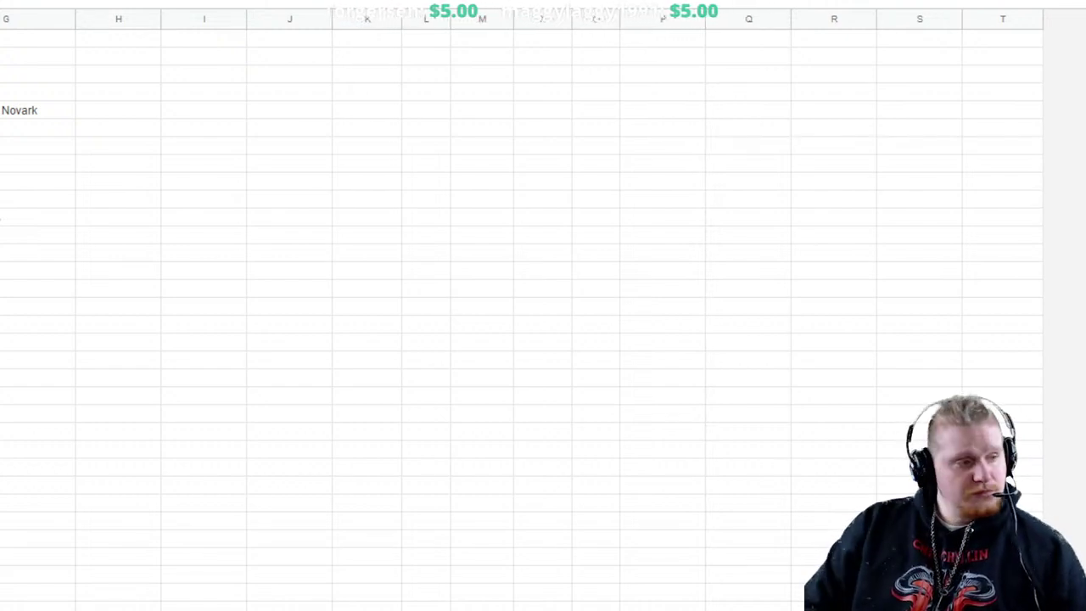
left_click(289, 465)
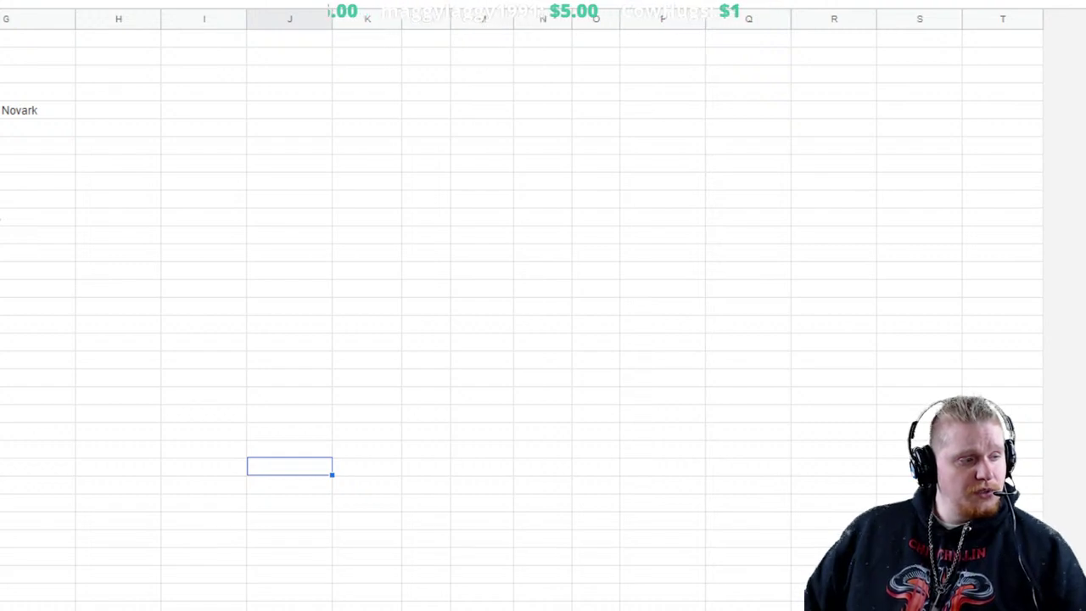
left_click(1029, 448)
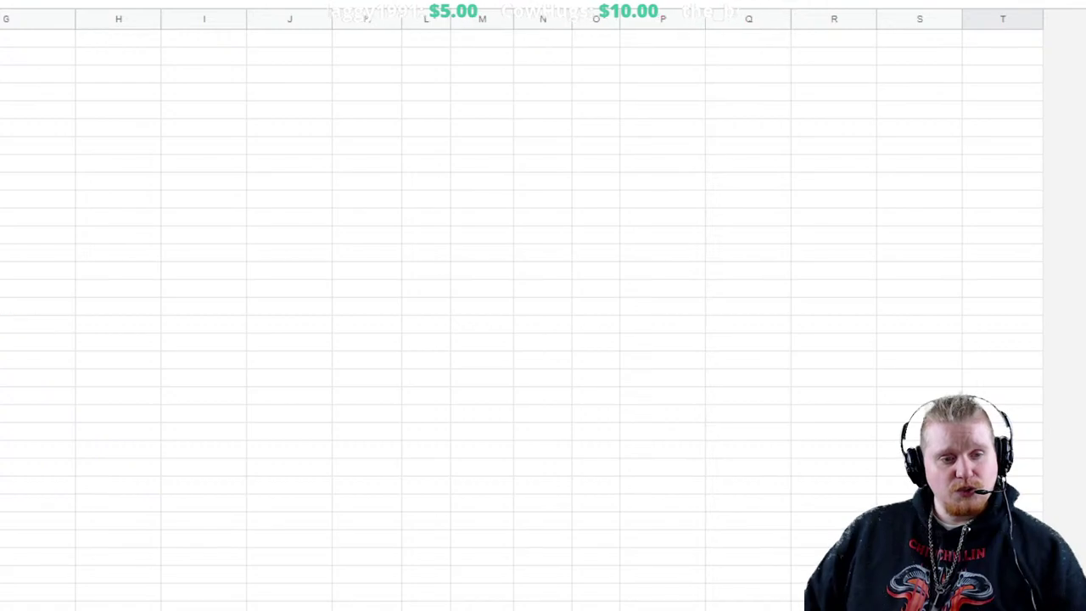
Read the Automated text again and inspect the rows around the screenshot confirmation notes in column G
scroll(517, 254, "up", 10)
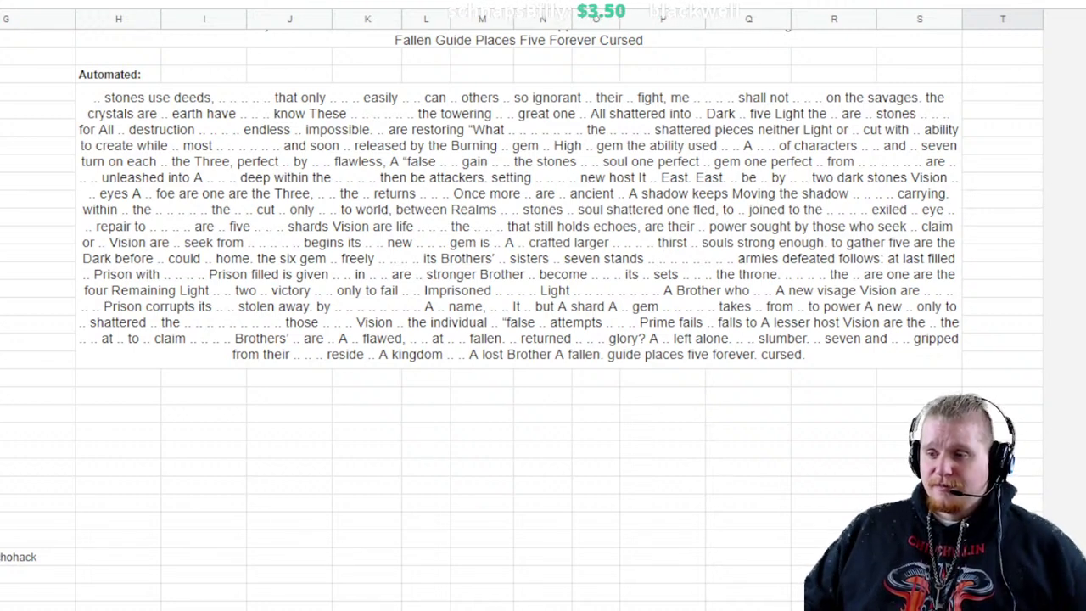
scroll(517, 314, "down", 20)
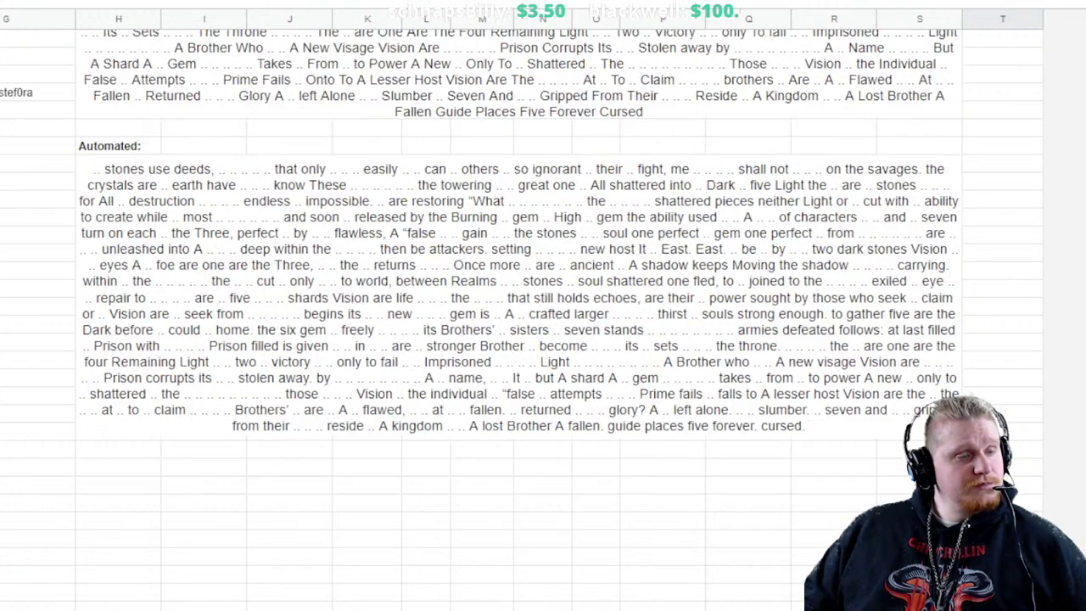
scroll(518, 314, "down", 10)
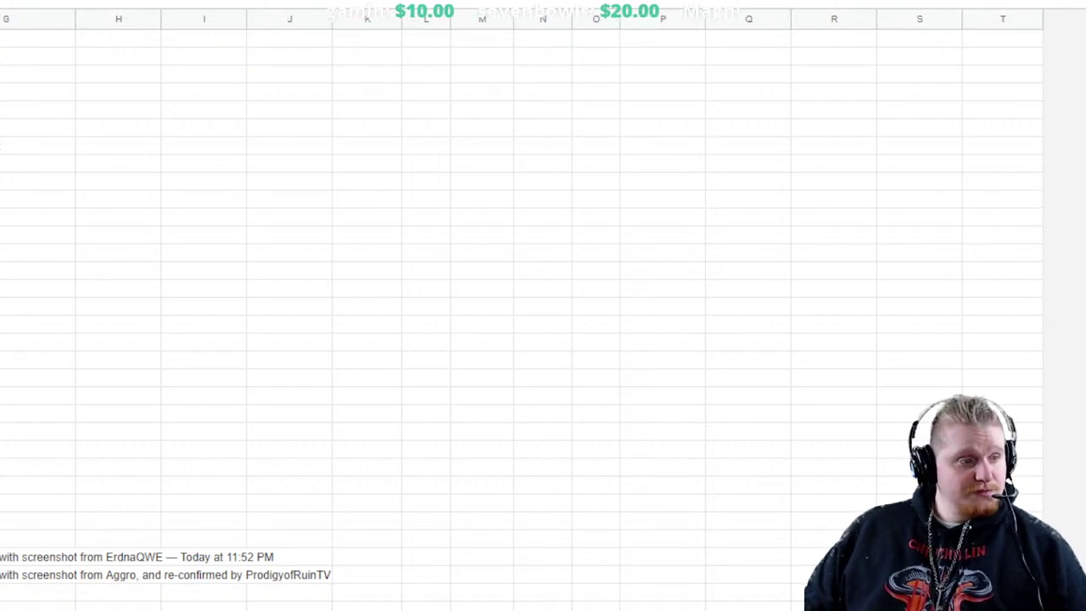
scroll(339, 340, "down", 2)
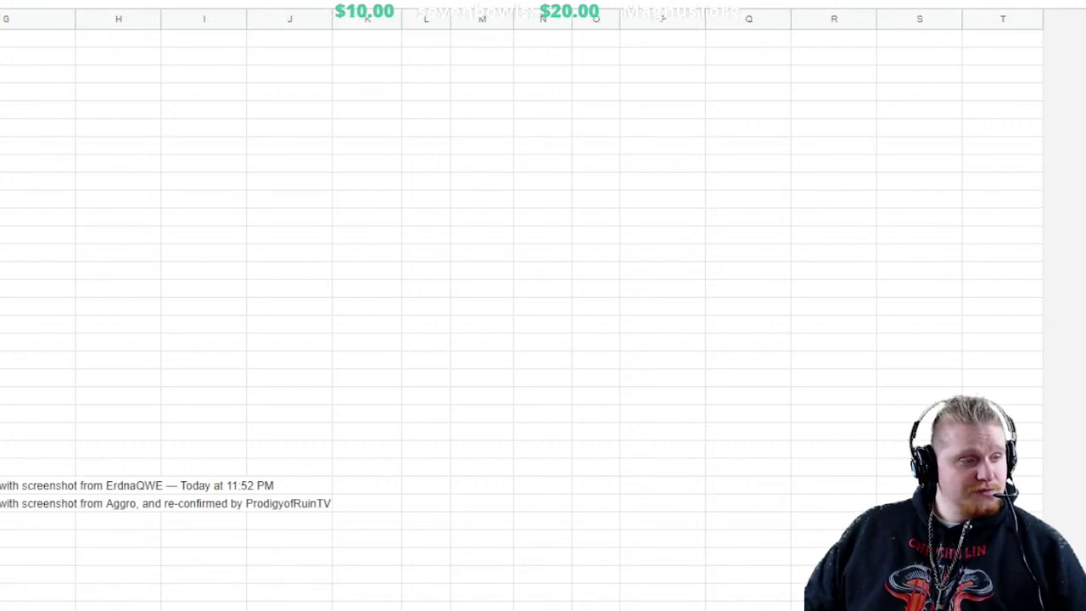
scroll(339, 339, "down", 2)
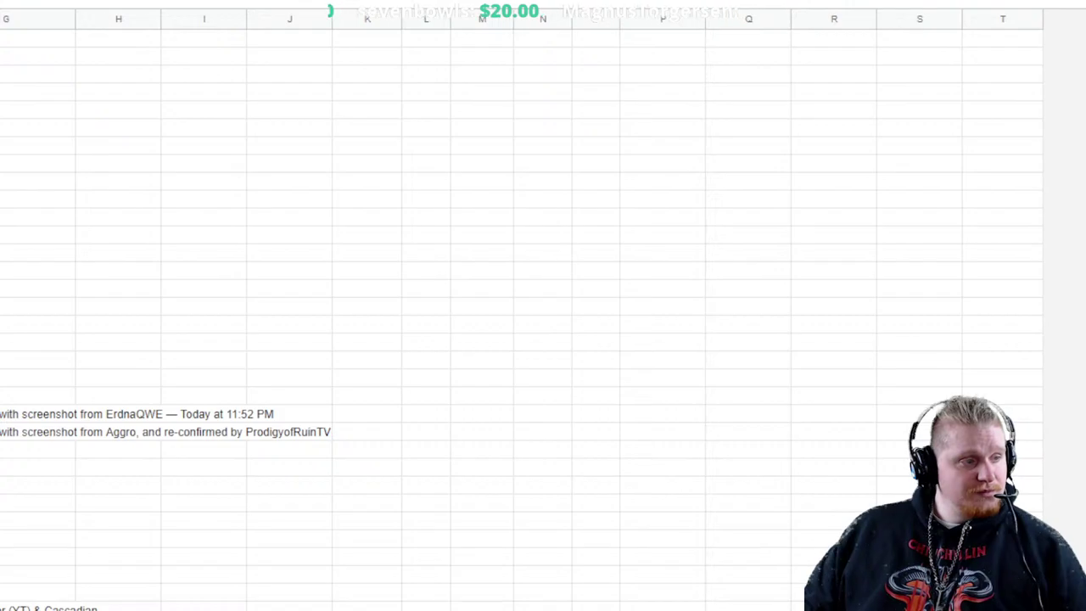
scroll(339, 339, "down", 2)
scroll(339, 339, "up", 6)
left_click(367, 485)
scroll(339, 339, "up", 10)
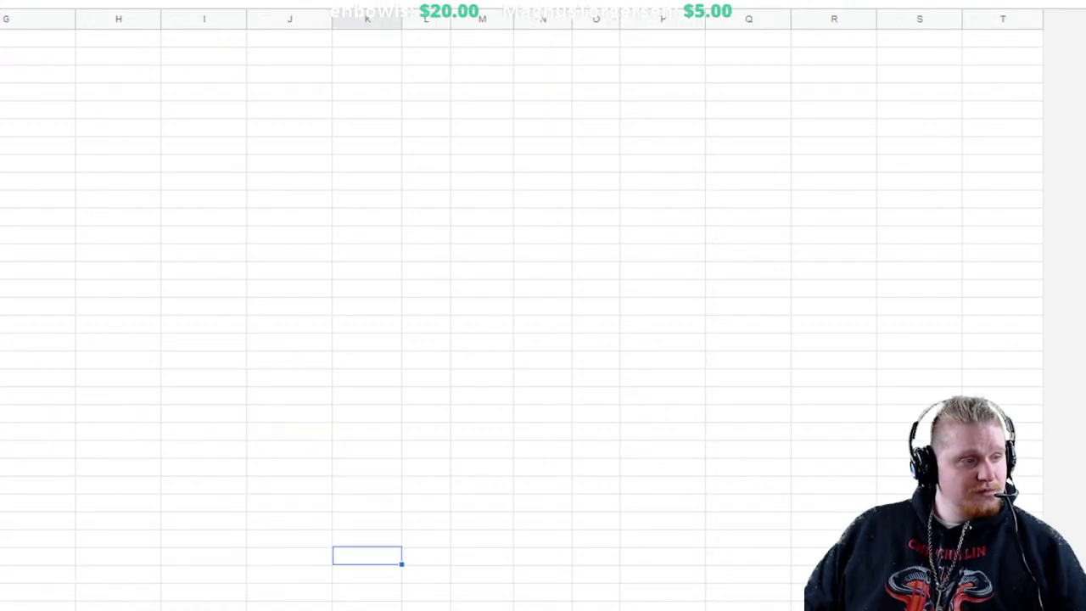
Examine the Automated message text in columns H to S and the contributor notes in column G further down the sheet
scroll(340, 339, "up", 8)
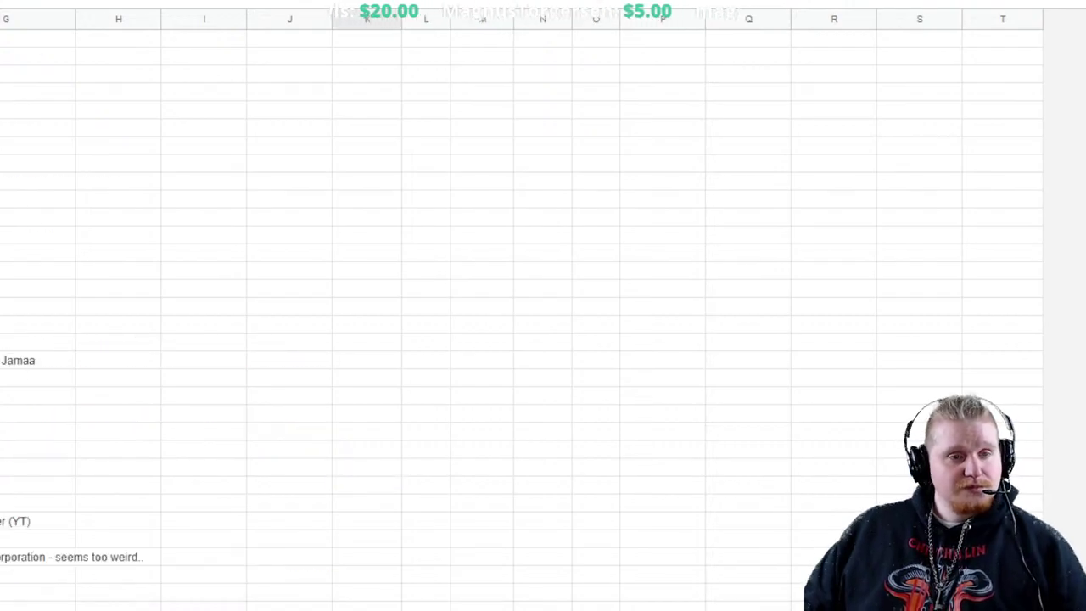
scroll(340, 339, "down", 8)
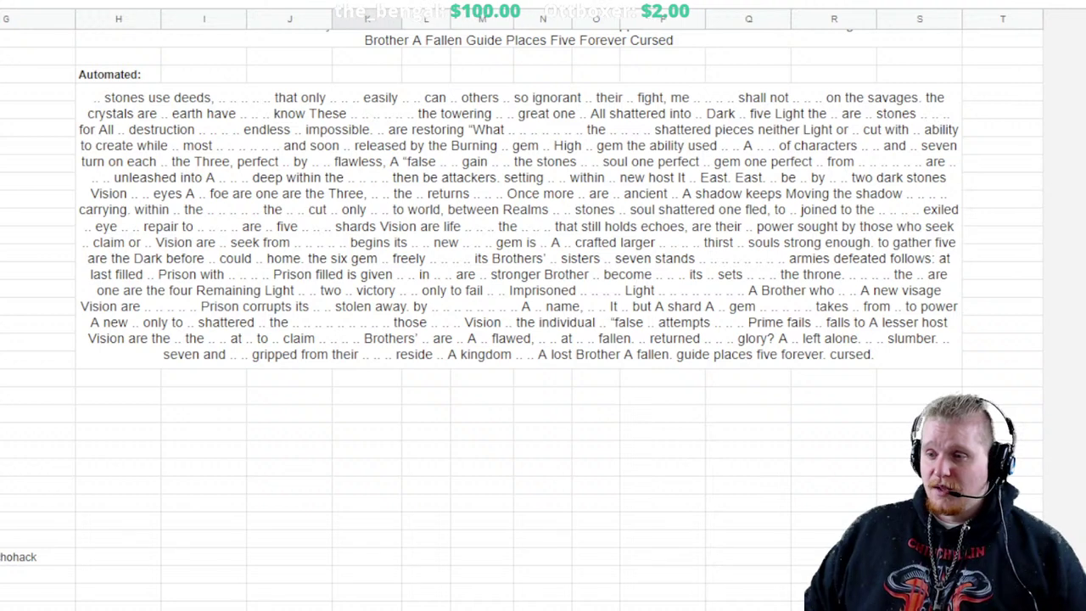
scroll(517, 314, "down", 10)
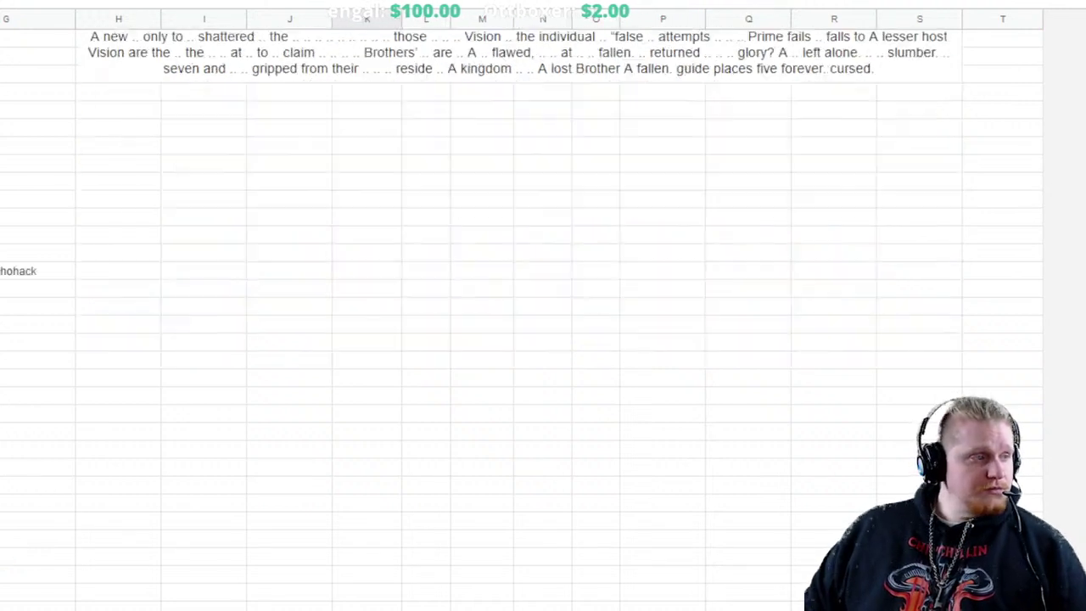
scroll(518, 314, "down", 10)
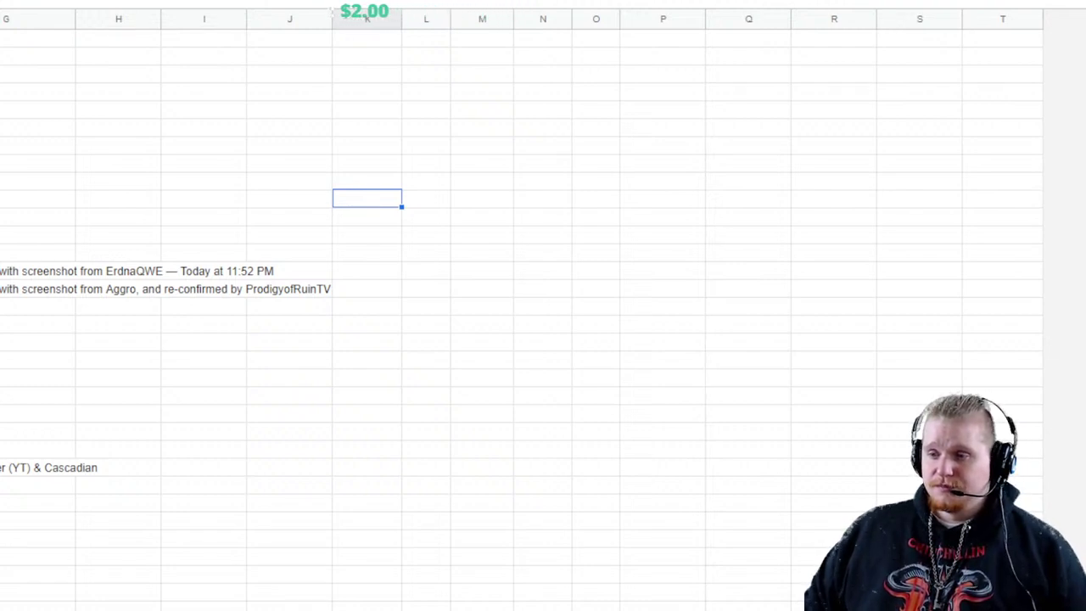
scroll(517, 314, "down", 15)
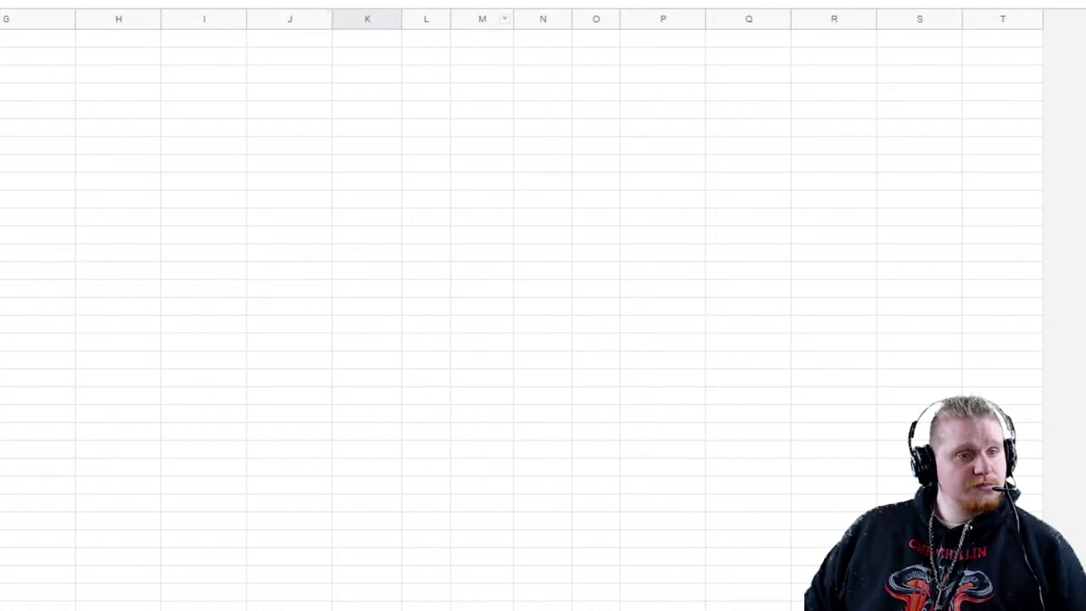
scroll(518, 314, "down", 10)
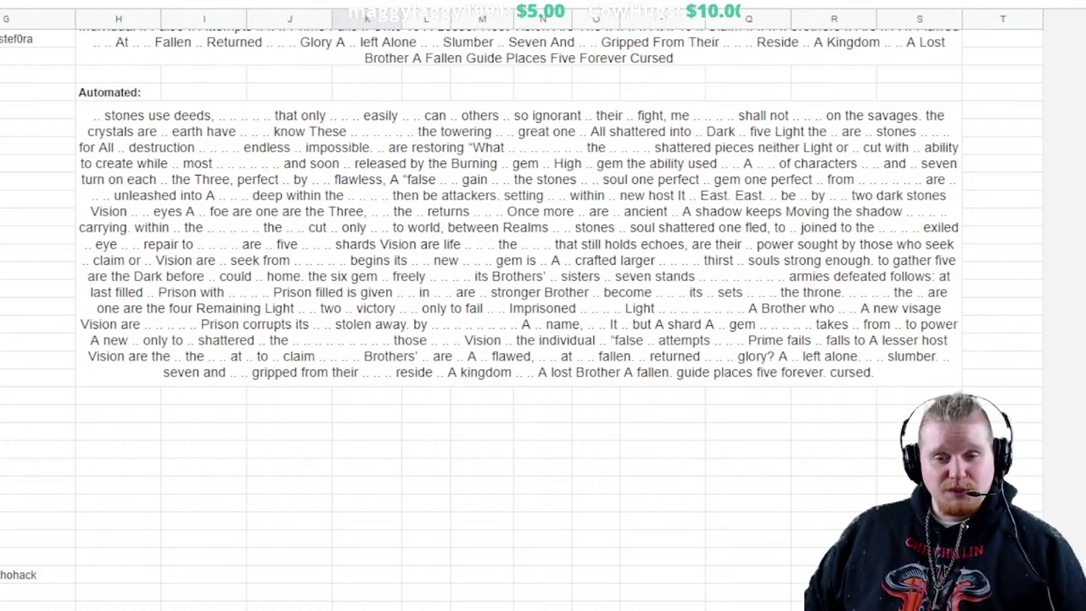
scroll(518, 305, "up", 5)
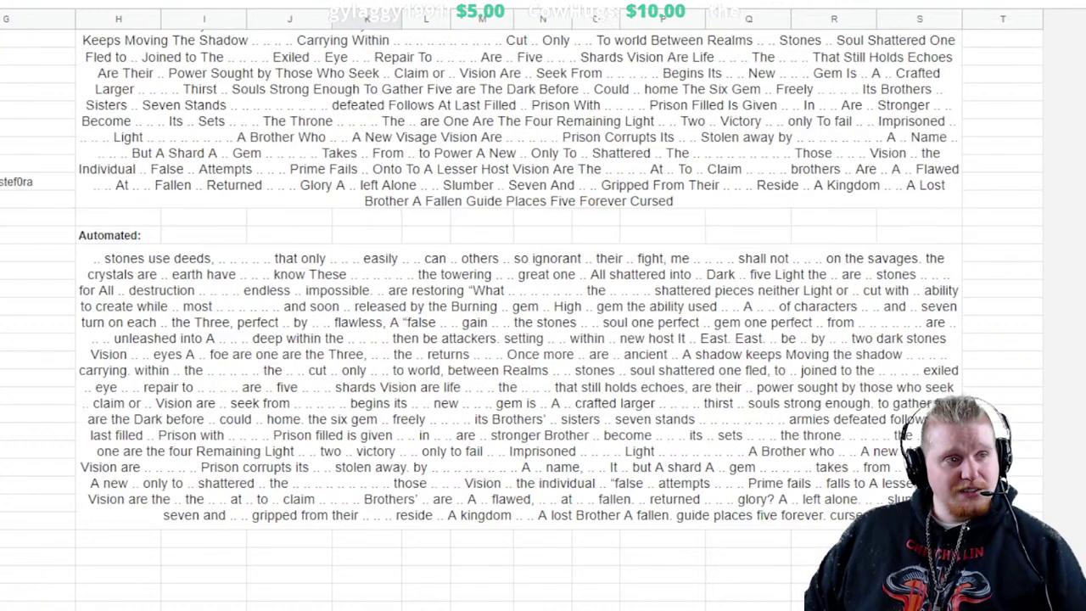
scroll(517, 305, "down", 5)
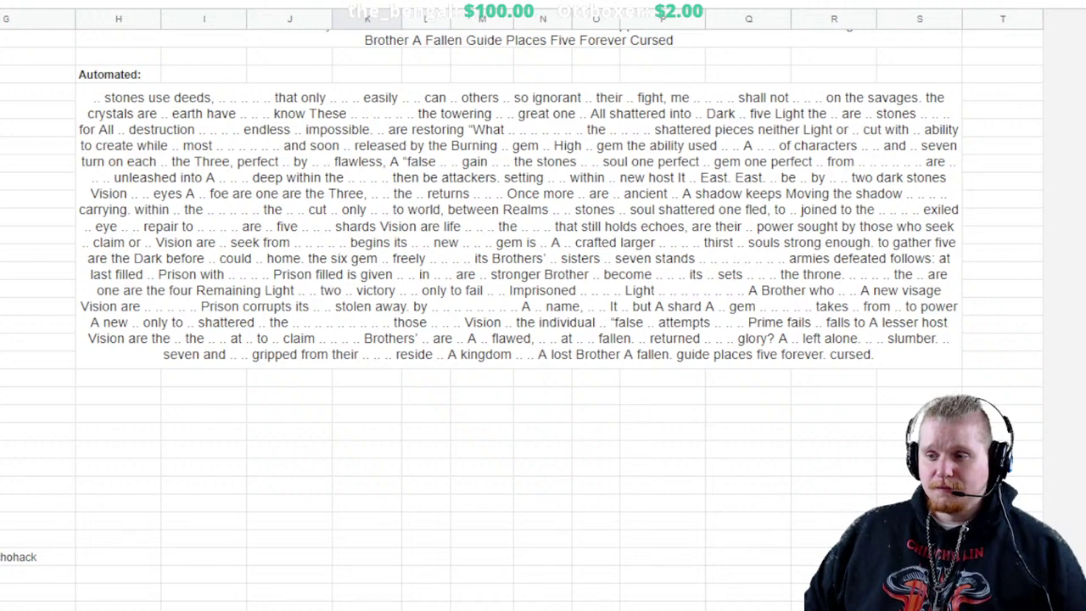
scroll(543, 305, "down", 15)
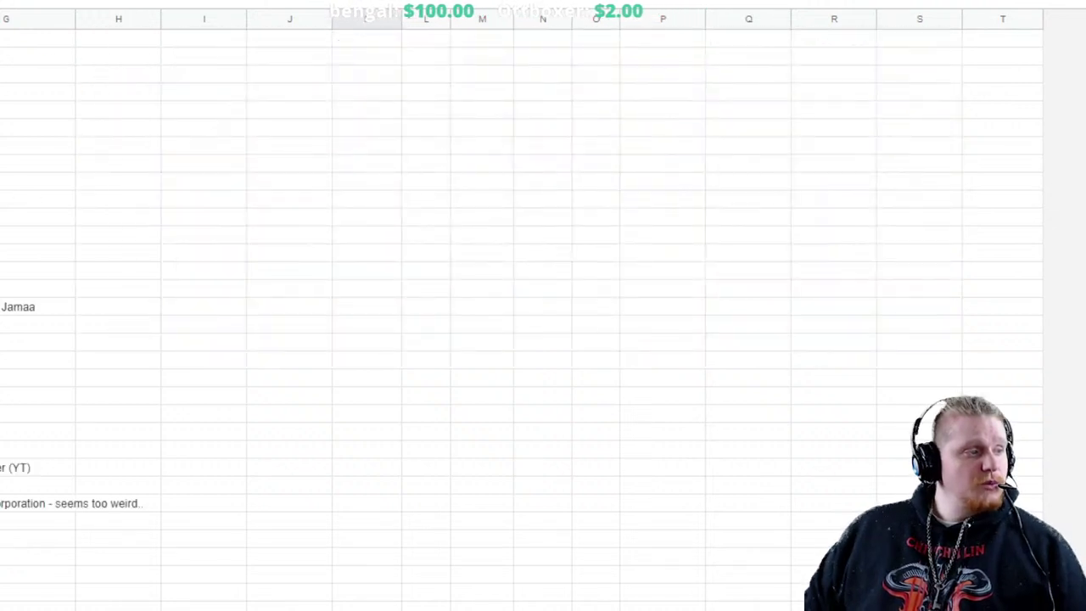
scroll(543, 306, "down", 15)
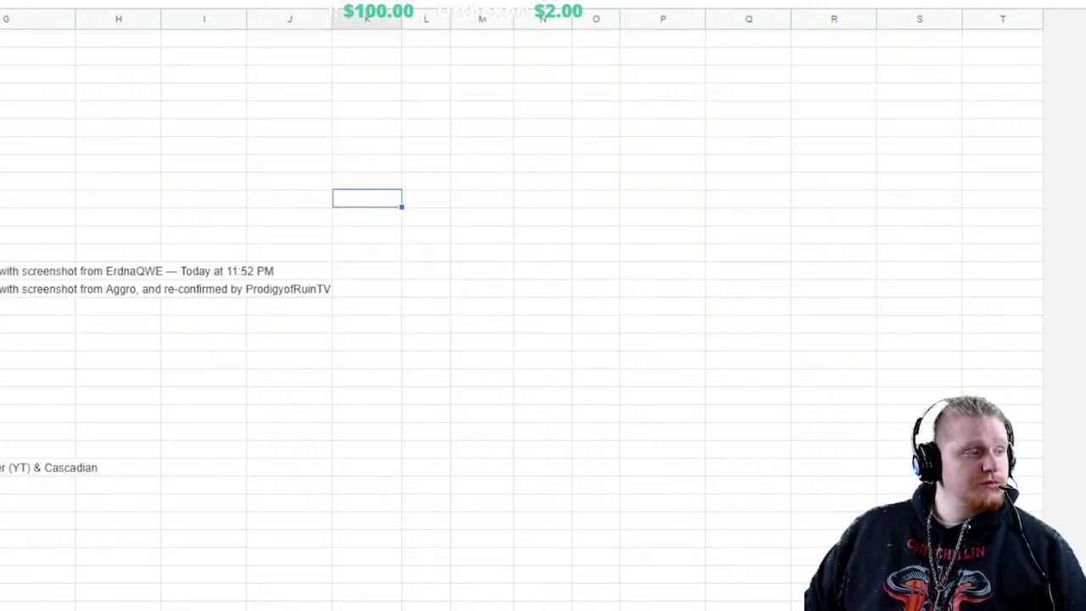
scroll(543, 305, "down", 5)
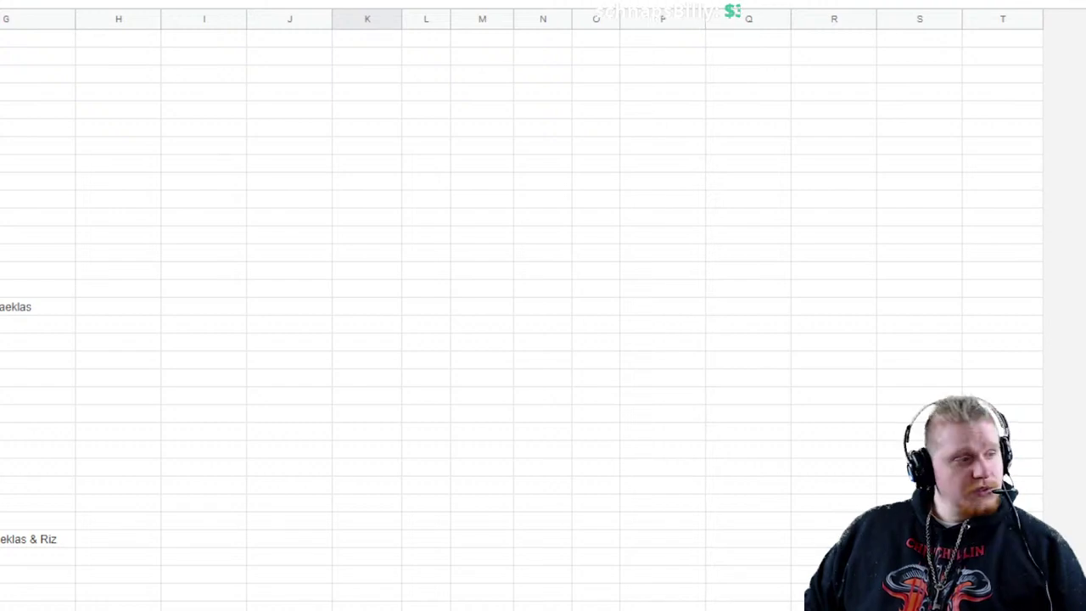
scroll(521, 322, "down", 18)
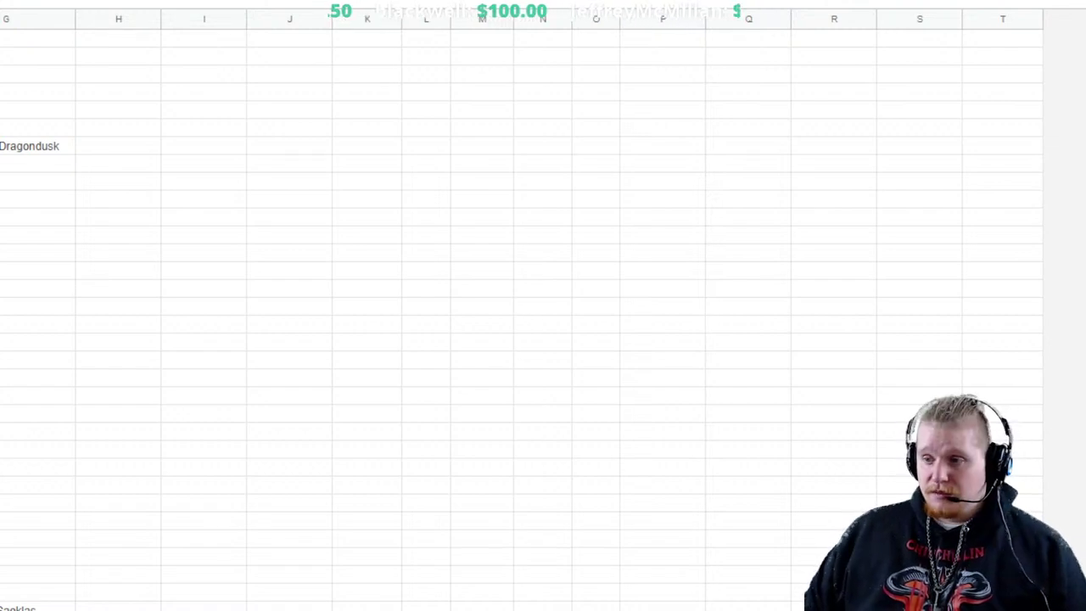
Check the contributor notes in the lower rows of column G, comparing them with the Automated message block
left_click(118, 573)
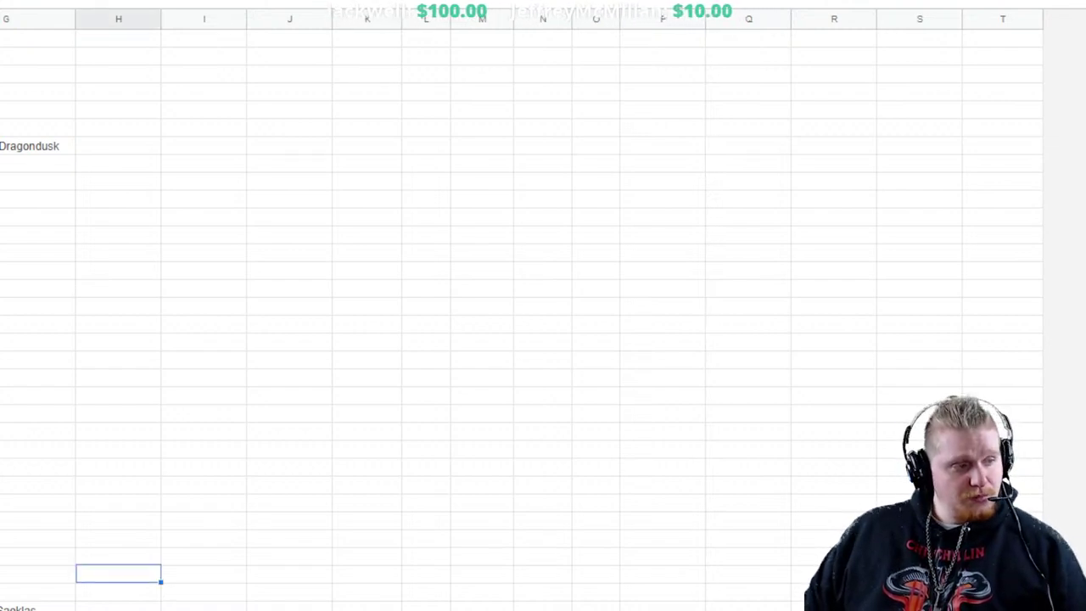
left_click(204, 483)
scroll(543, 306, "down", 2)
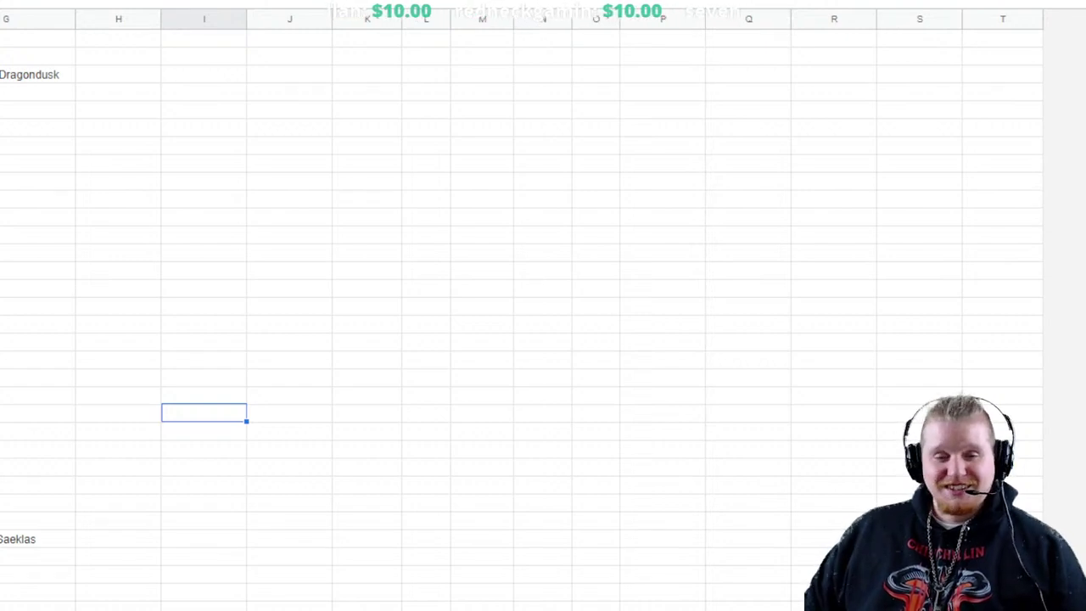
scroll(543, 305, "up", 10)
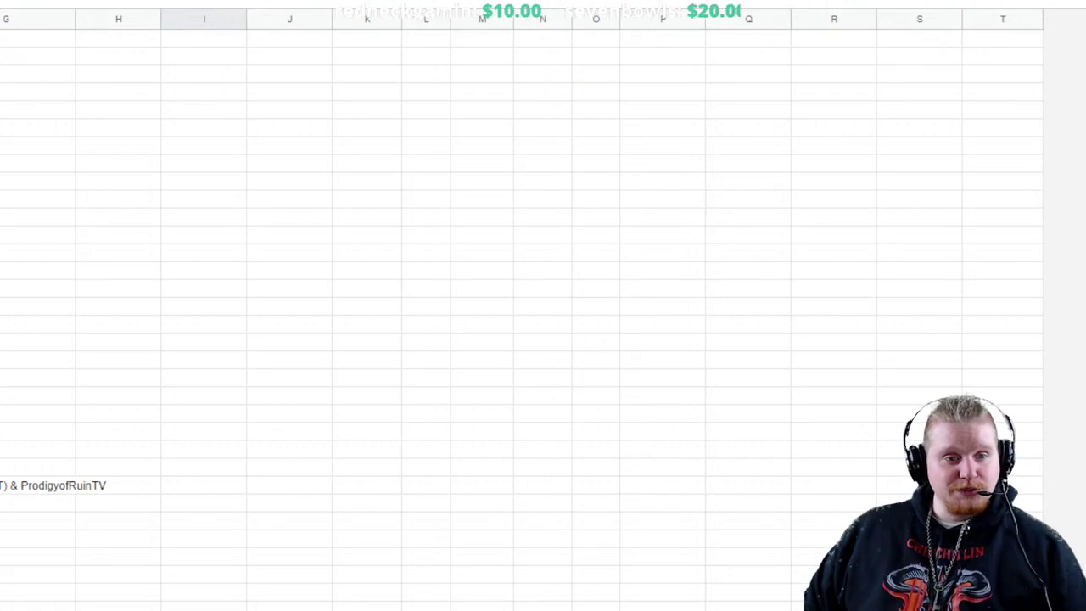
scroll(543, 305, "up", 5)
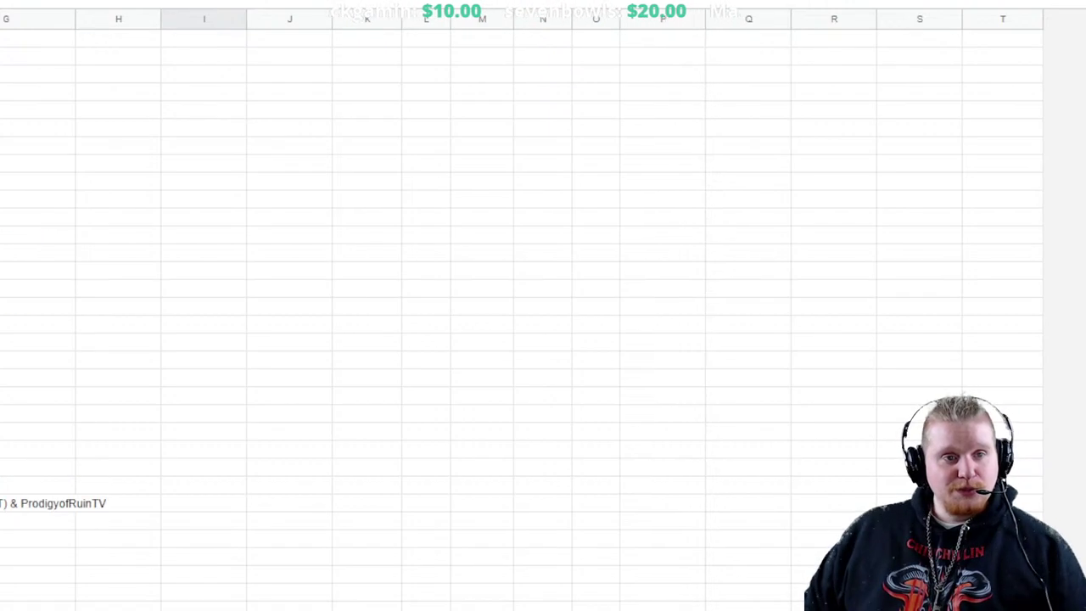
scroll(543, 305, "down", 5)
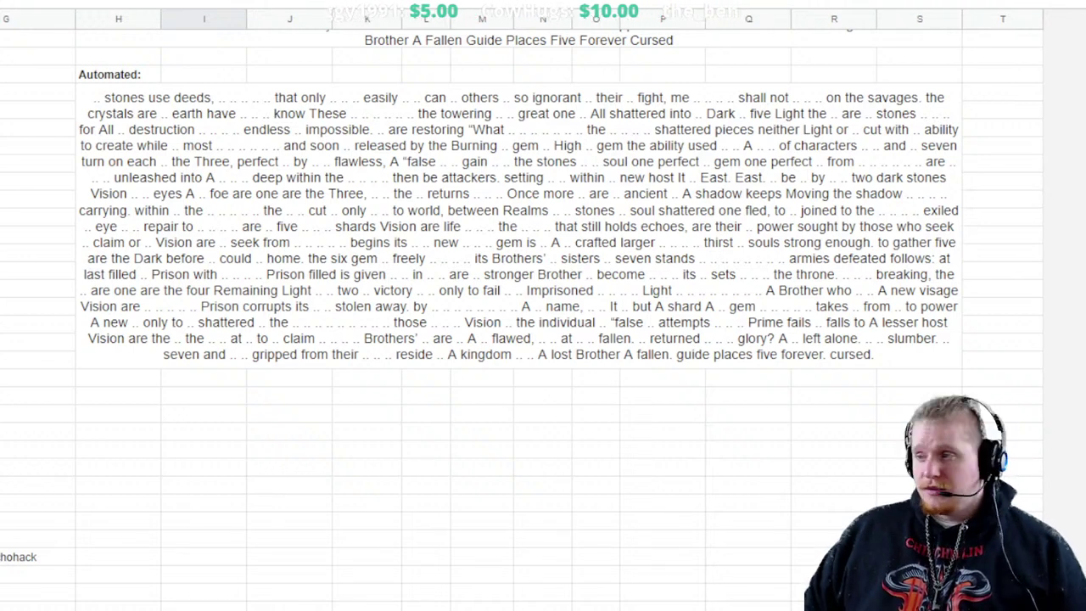
scroll(543, 306, "down", 3)
scroll(543, 306, "down", 15)
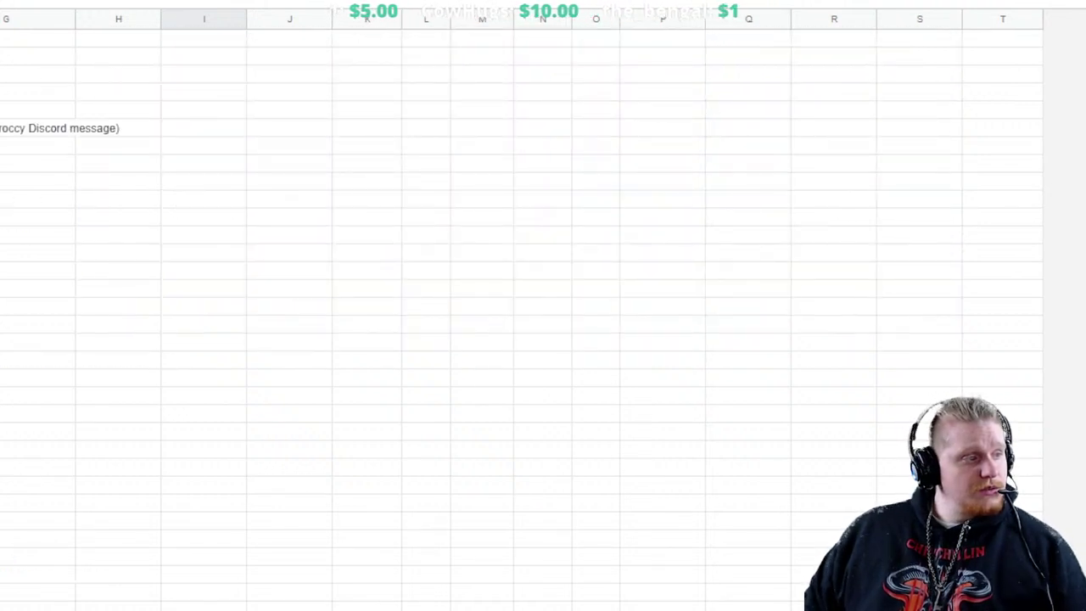
scroll(543, 306, "down", 5)
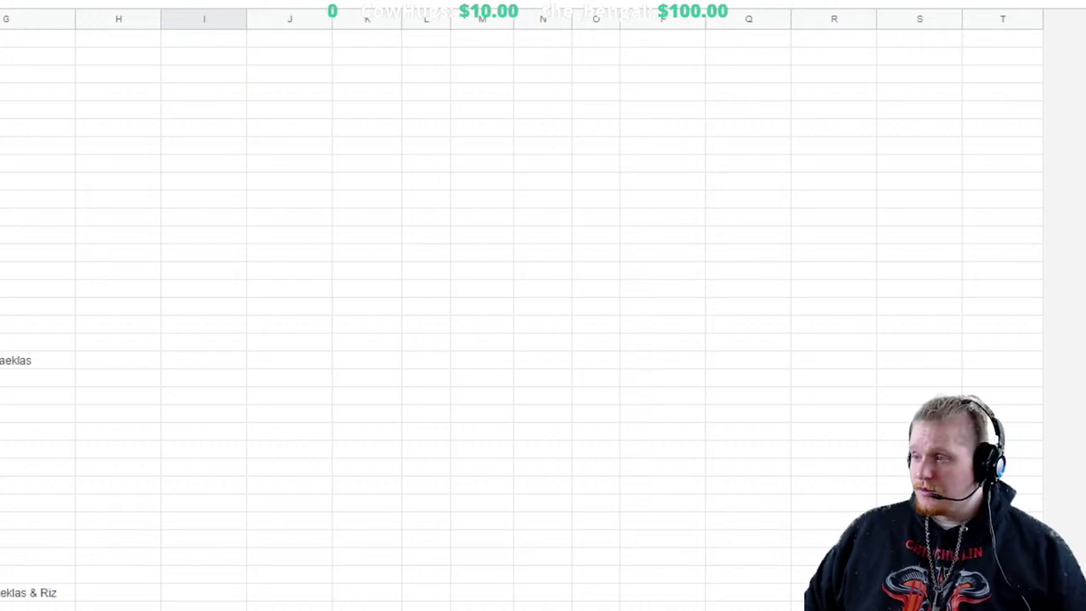
scroll(543, 305, "down", 10)
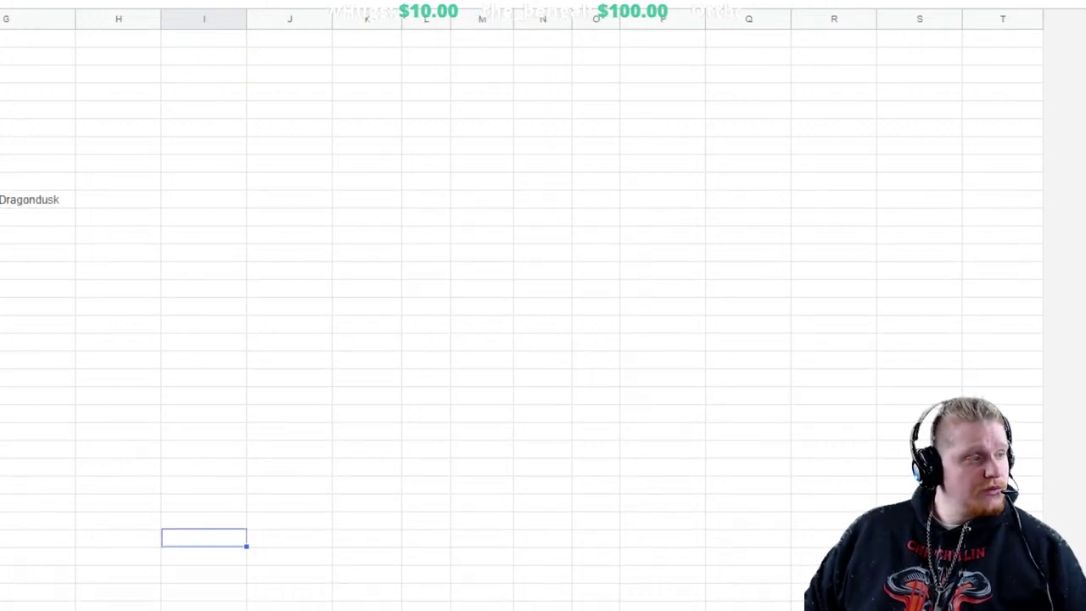
scroll(543, 306, "down", 3)
scroll(543, 305, "up", 2)
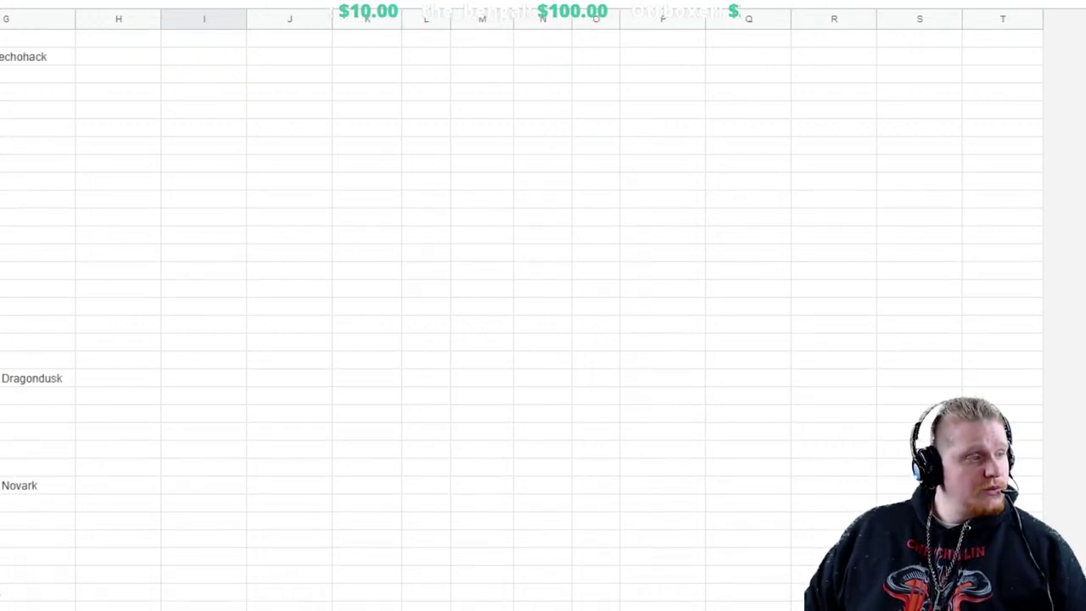
scroll(543, 306, "up", 4)
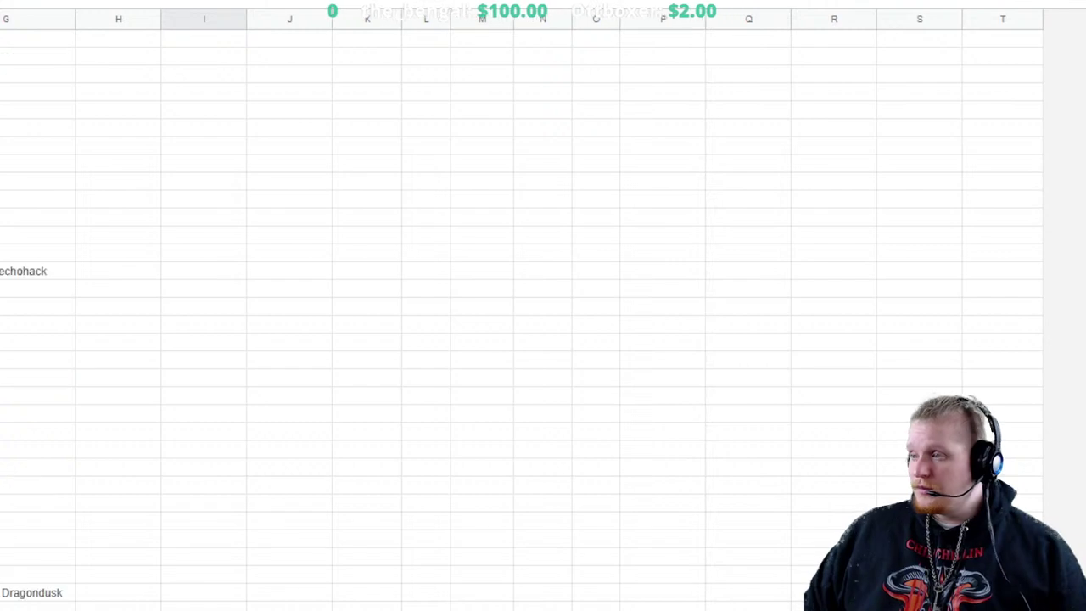
scroll(543, 305, "down", 10)
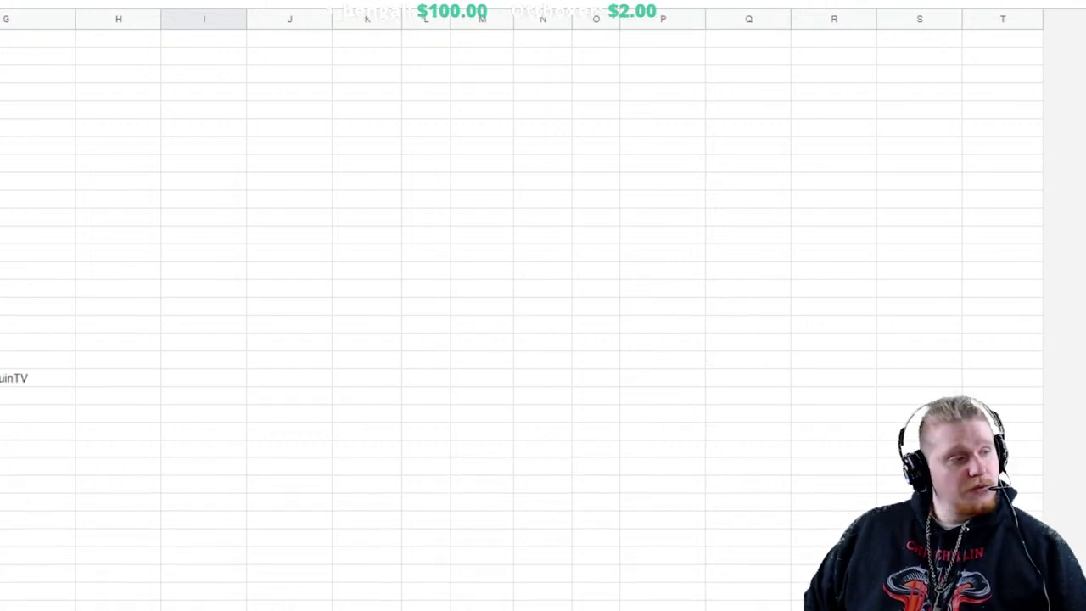
scroll(543, 306, "up", 8)
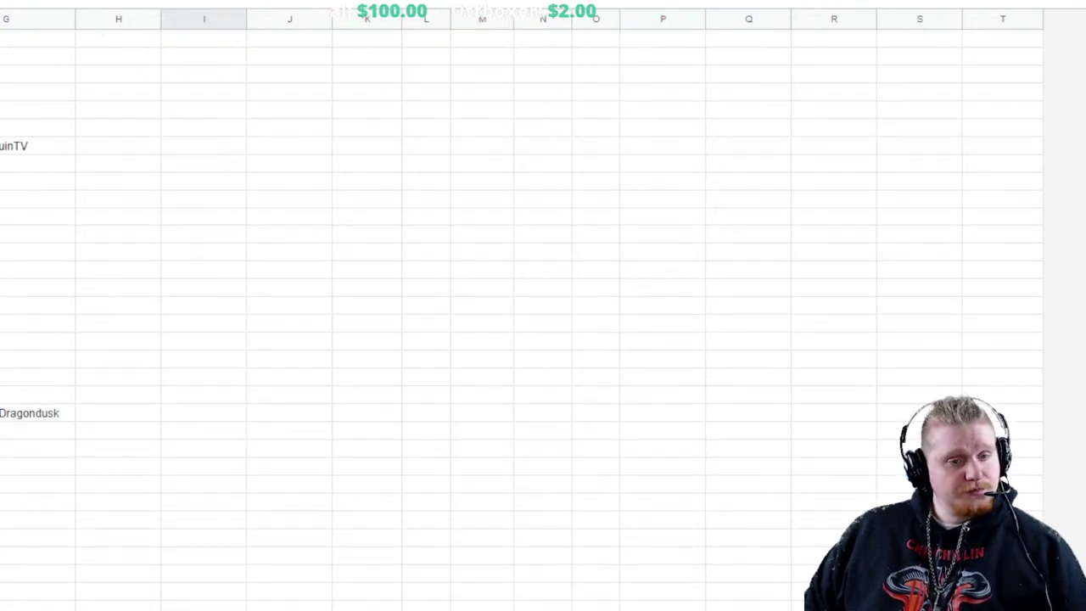
left_click(1018, 483)
scroll(543, 306, "up", 10)
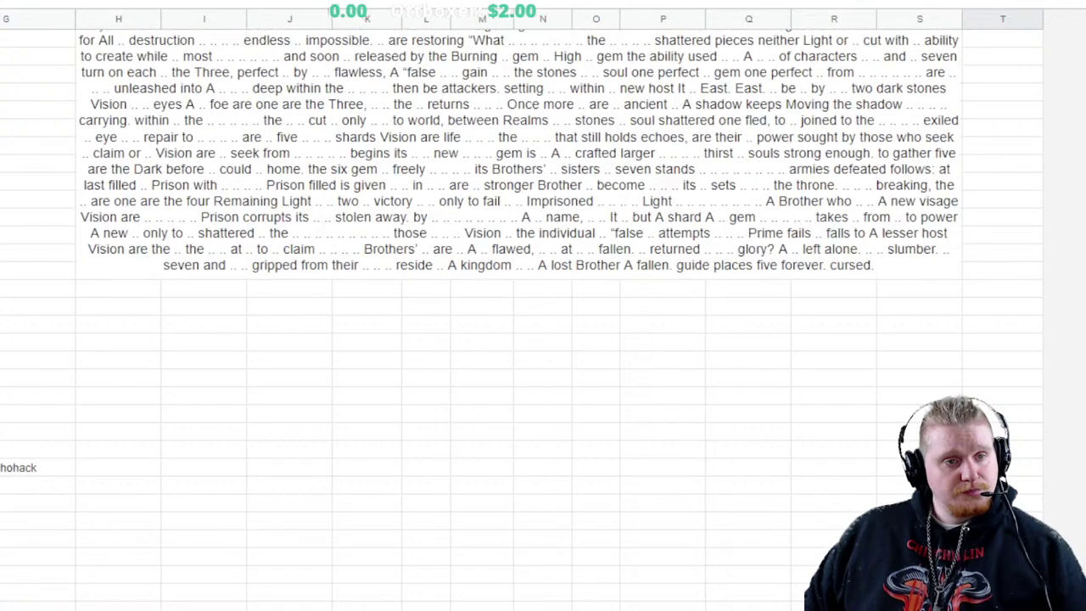
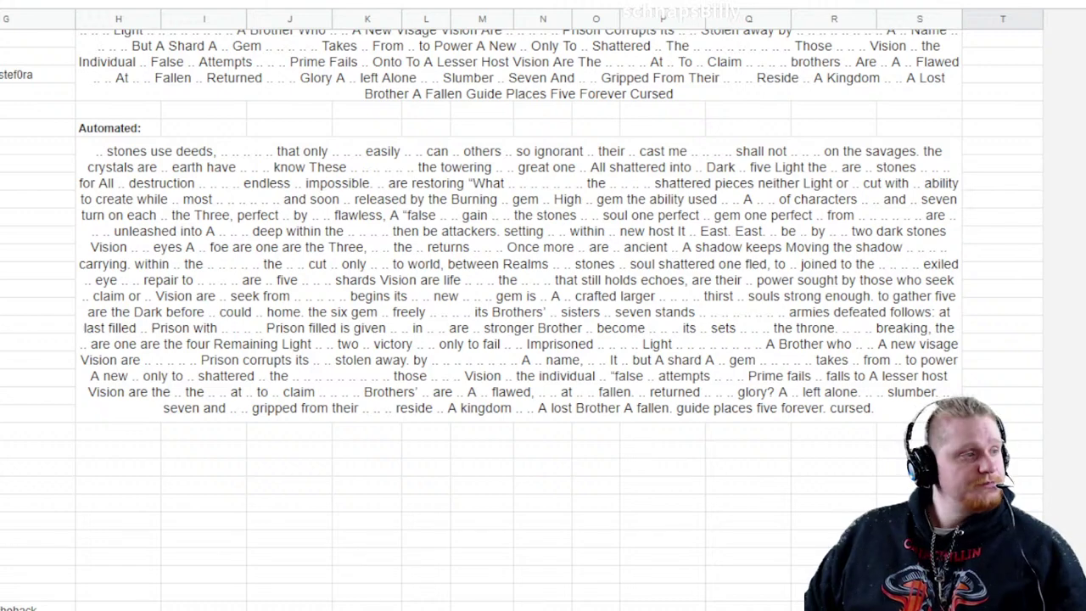
Inspect the rows around the "seems too weird.." note in column G and reread the Automated message text
scroll(517, 305, "down", 10)
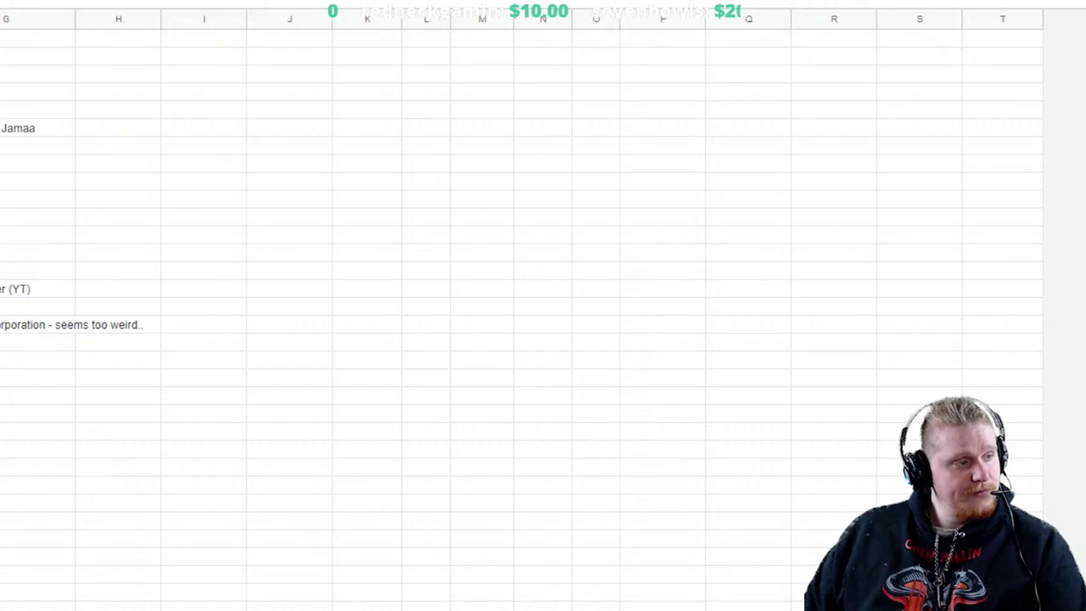
left_click(37, 359)
key("Down")
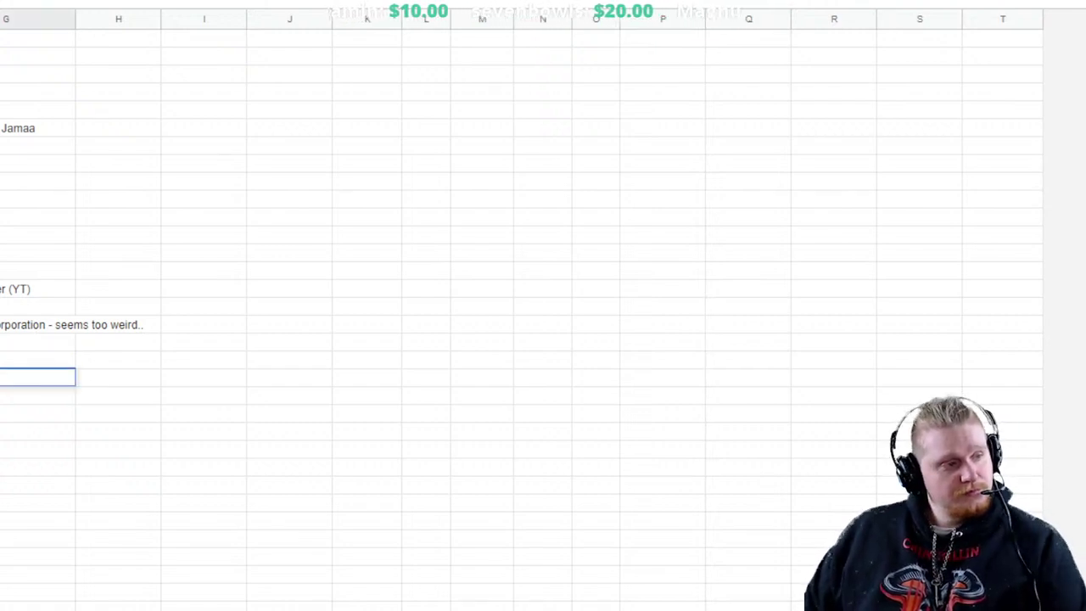
left_click(1002, 323)
scroll(543, 340, "up", 3)
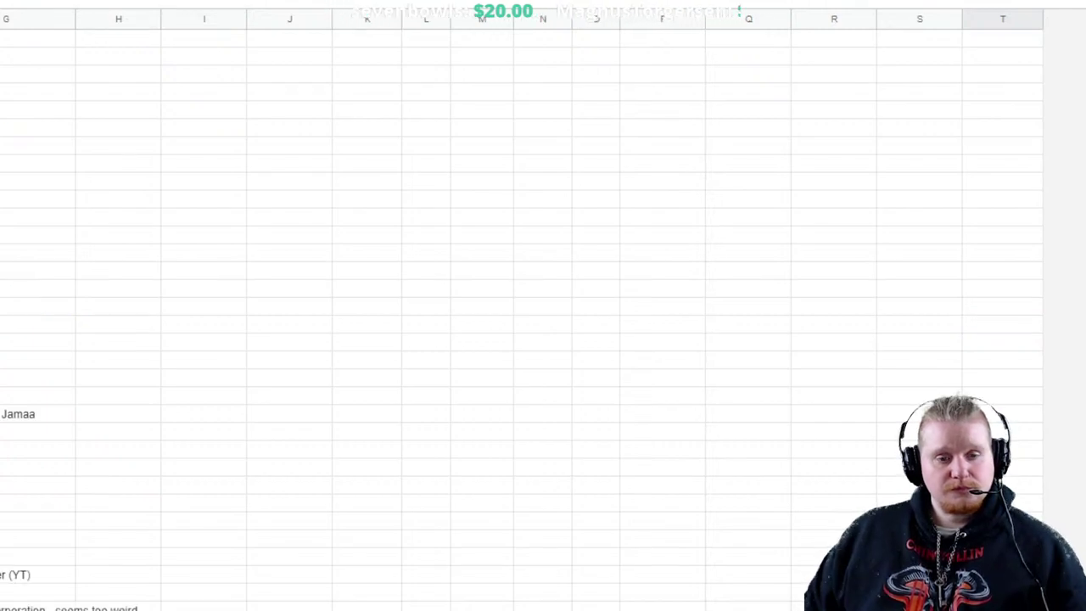
scroll(543, 339, "up", 10)
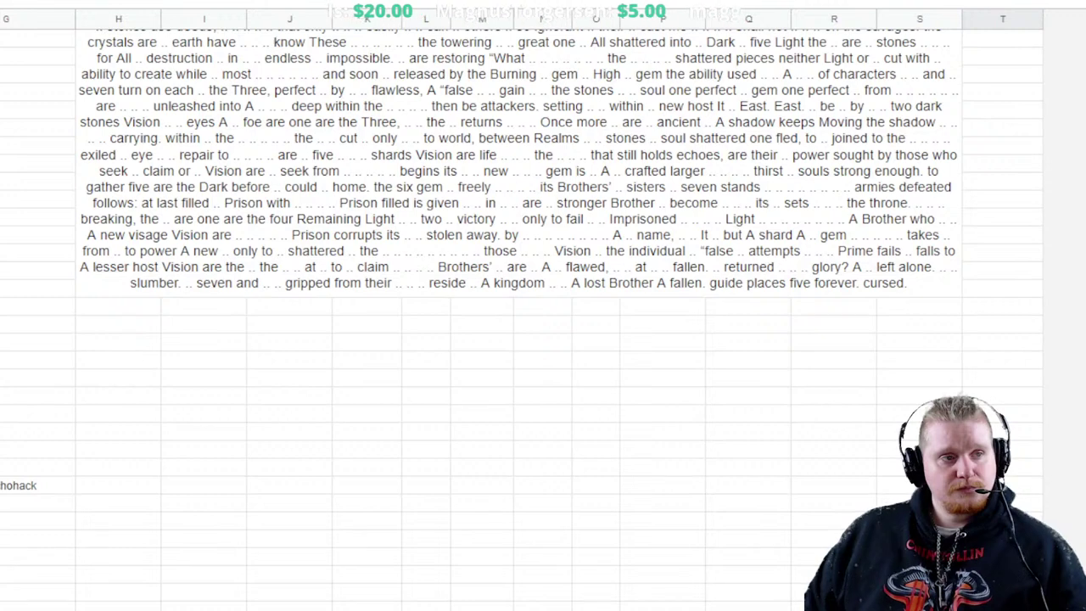
scroll(543, 339, "up", 1)
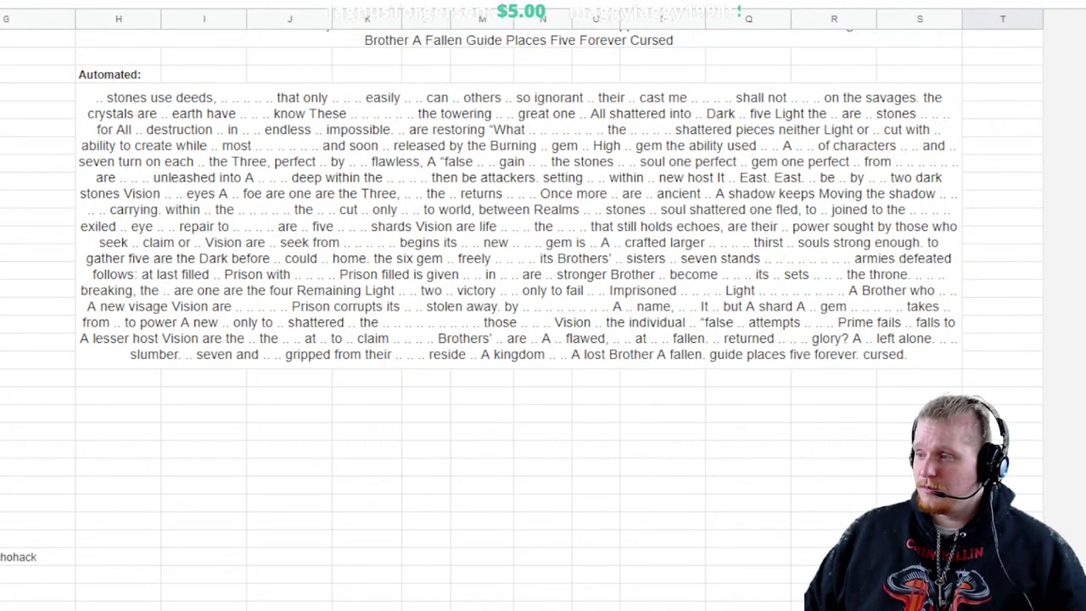
Switch to the Diablo II: Resurrected lobby and toggle the gem on and off repeatedly while keeping the spreadsheet message in view
key("alt+Tab")
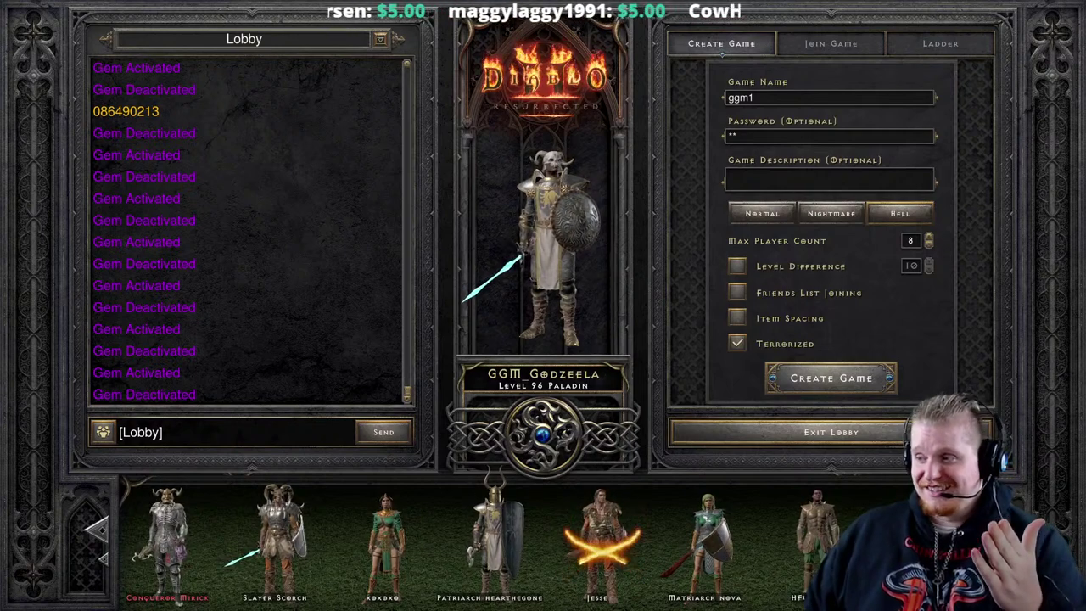
key("alt+Tab")
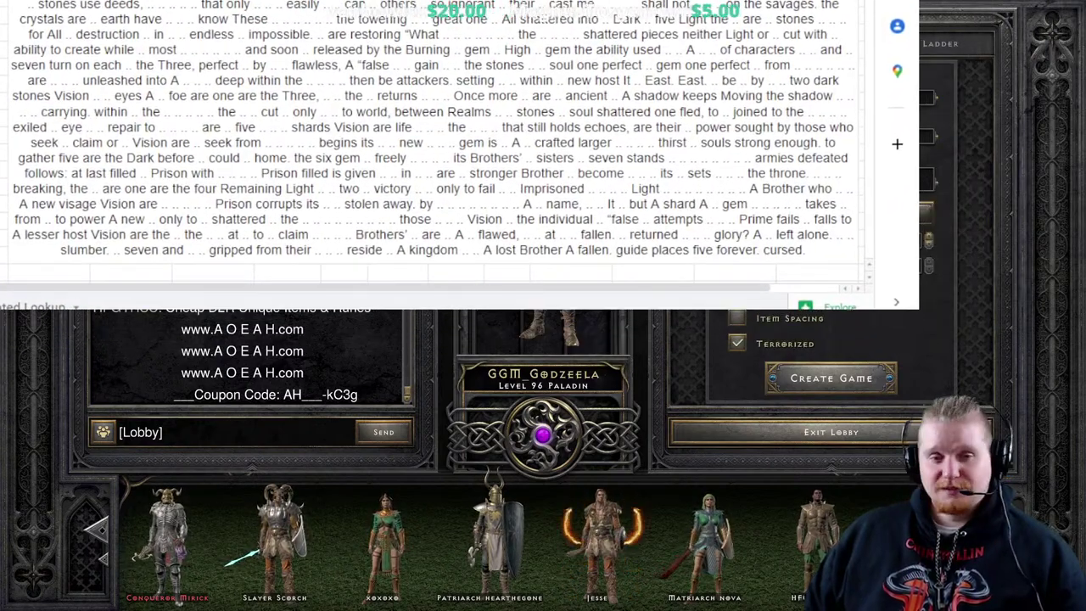
left_click(543, 435)
left_click(543, 436)
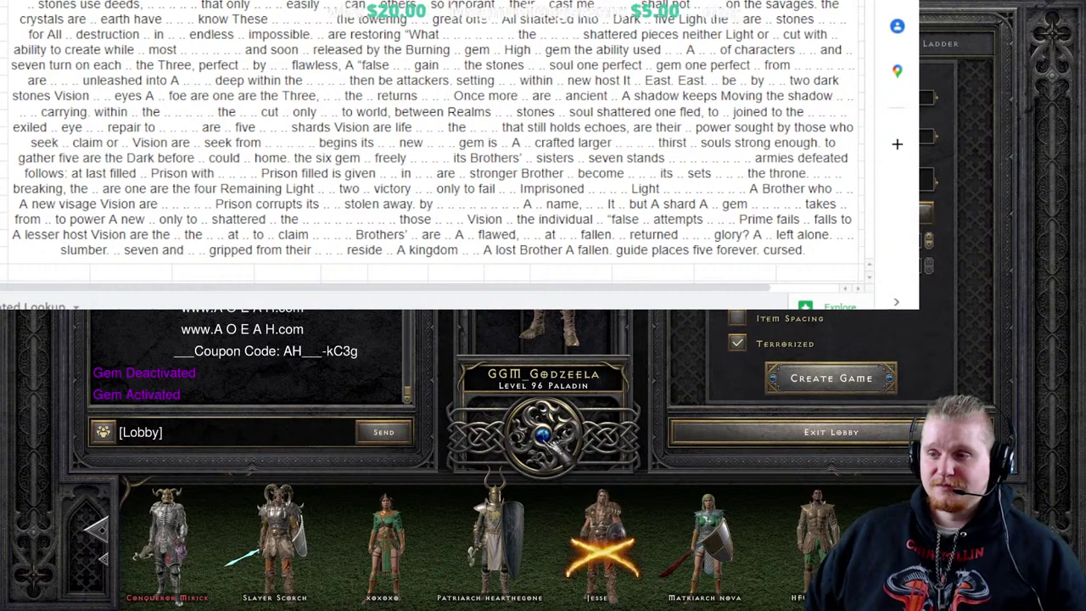
left_click(543, 436)
left_click(543, 435)
left_click(543, 436)
left_click(543, 435)
left_click(543, 436)
left_click(543, 435)
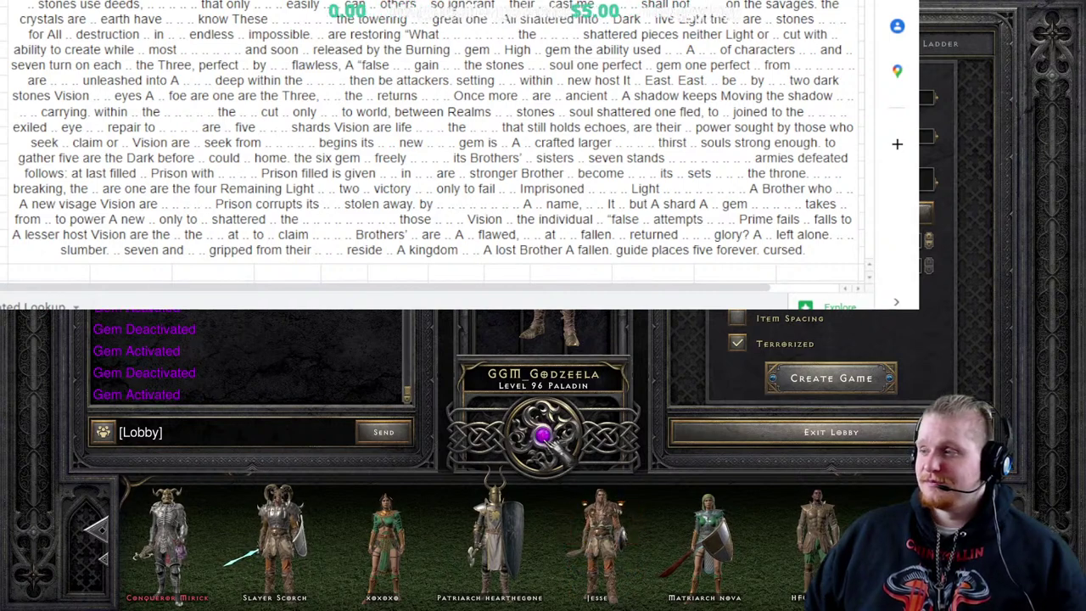
left_click(543, 436)
left_click(543, 435)
left_click(543, 435)
left_click(543, 435)
left_click(543, 435)
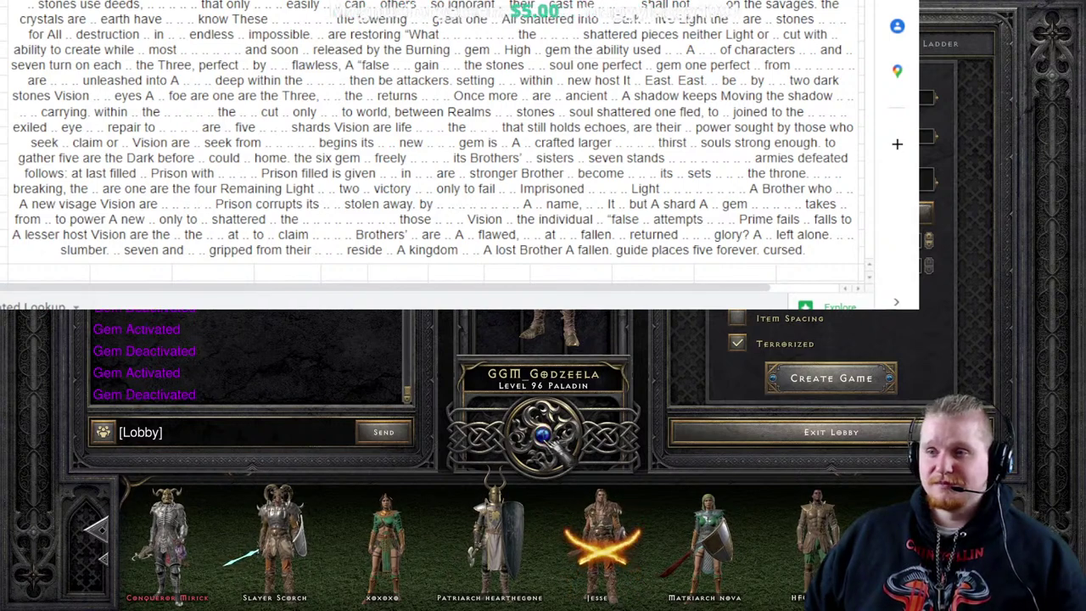
left_click(543, 435)
left_click(543, 436)
left_click(543, 436)
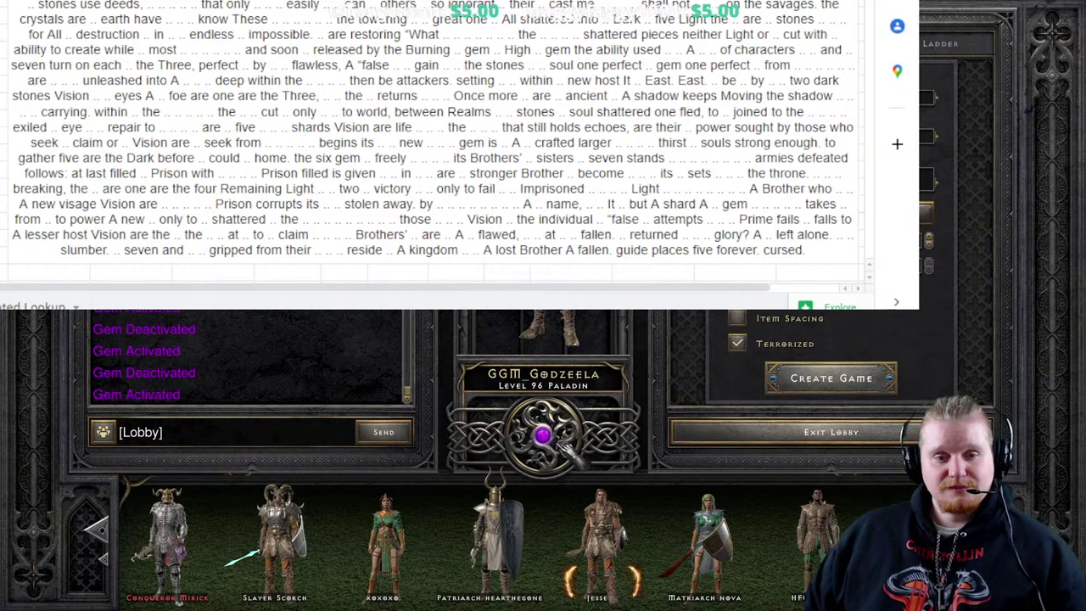
left_click(543, 435)
left_click(543, 435)
left_click(543, 435)
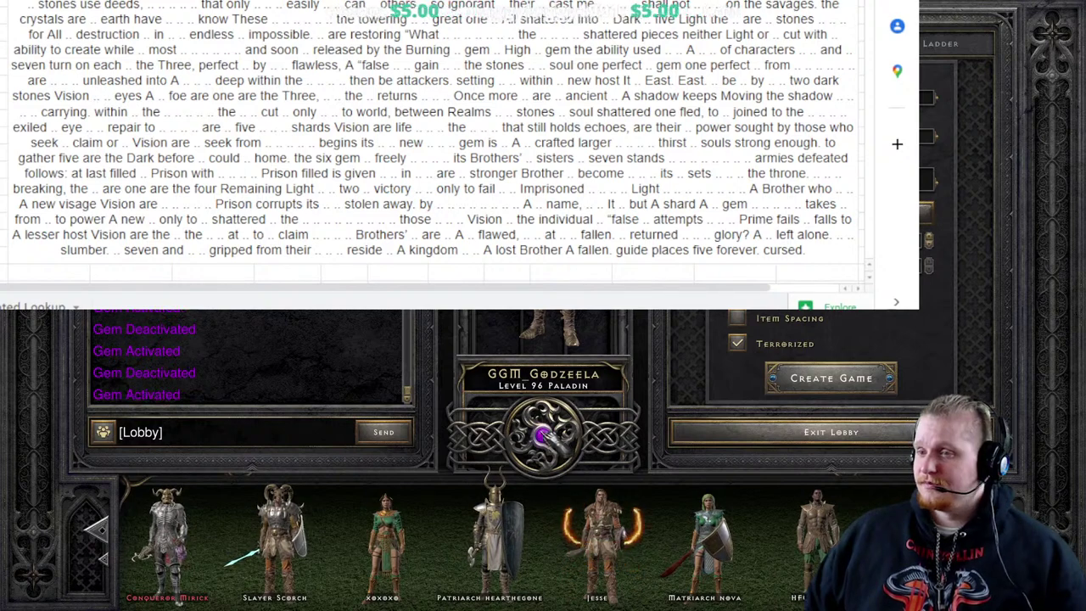
left_click(543, 435)
left_click(544, 435)
left_click(543, 435)
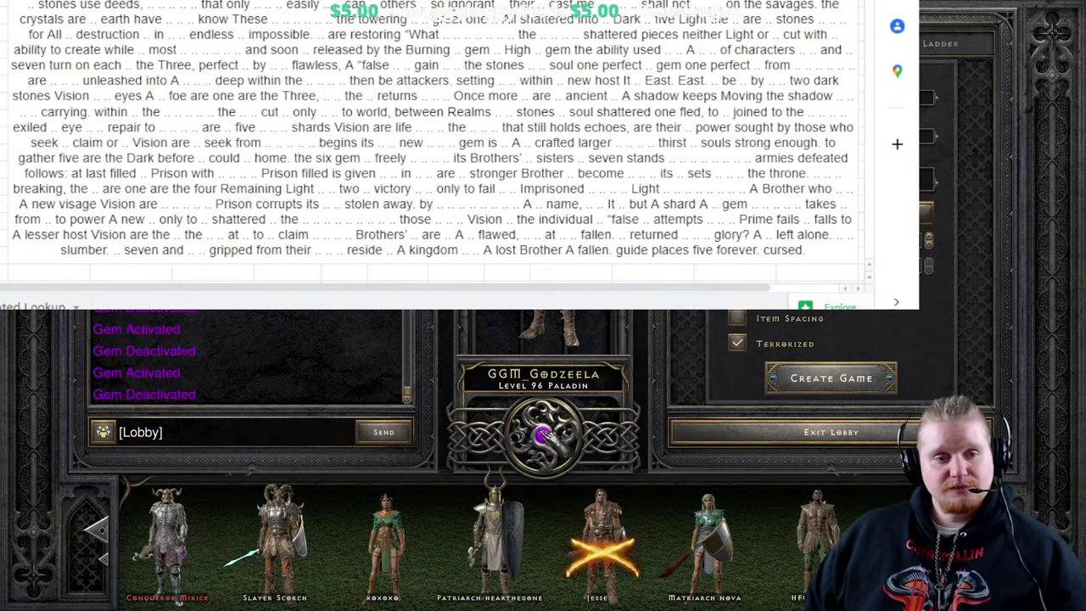
left_click(543, 436)
left_click(543, 436)
left_click(543, 435)
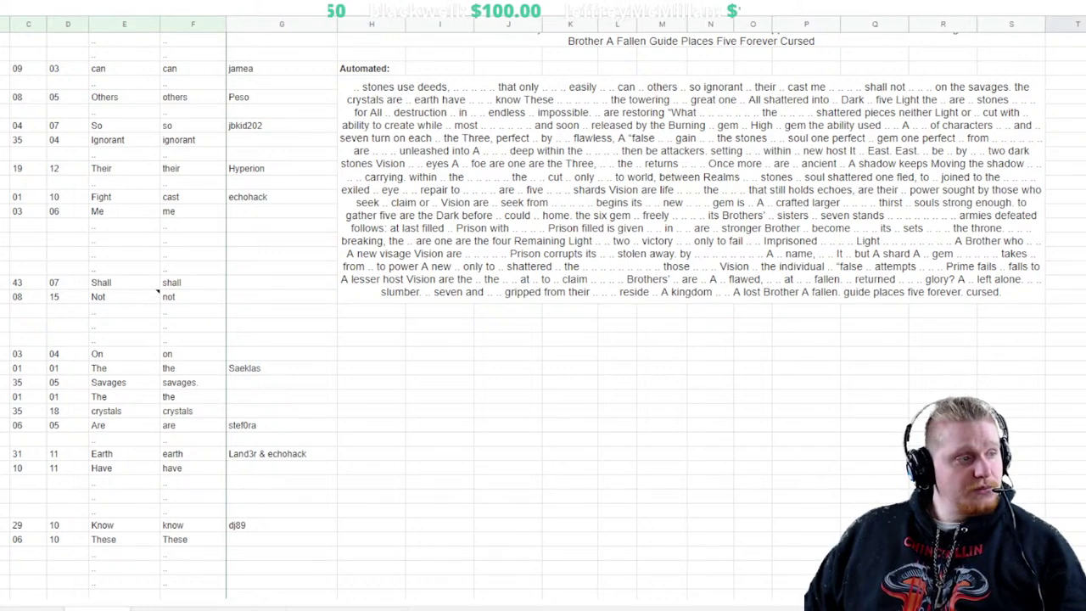
Enter 87 in column B of the empty row directly below the "What" entry
scroll(543, 305, "down", 10)
scroll(543, 306, "up", 4)
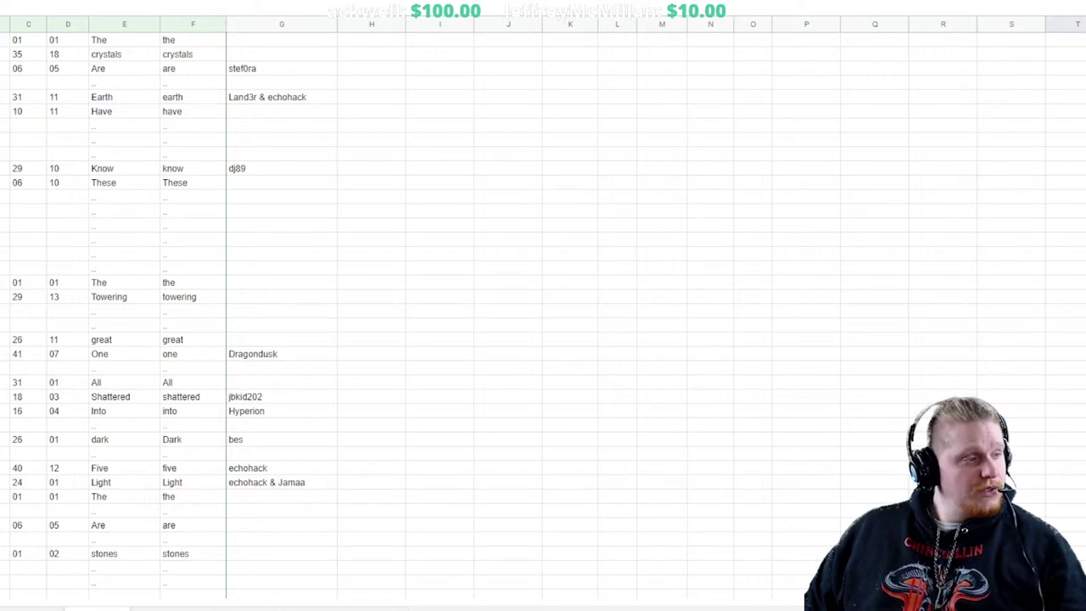
scroll(543, 306, "down", 5)
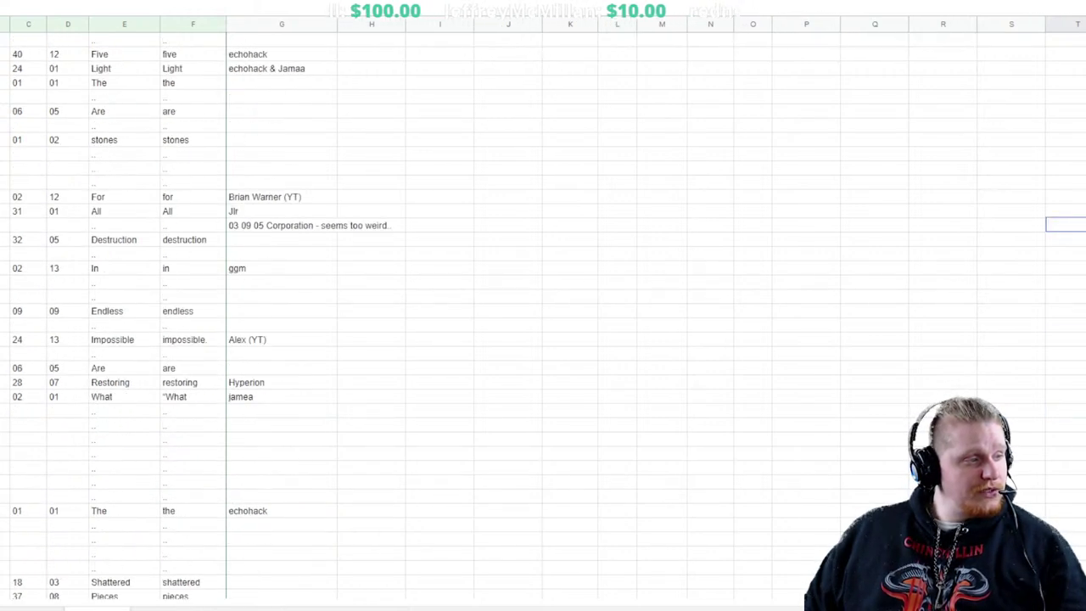
left_click(29, 411)
left_click(5, 411)
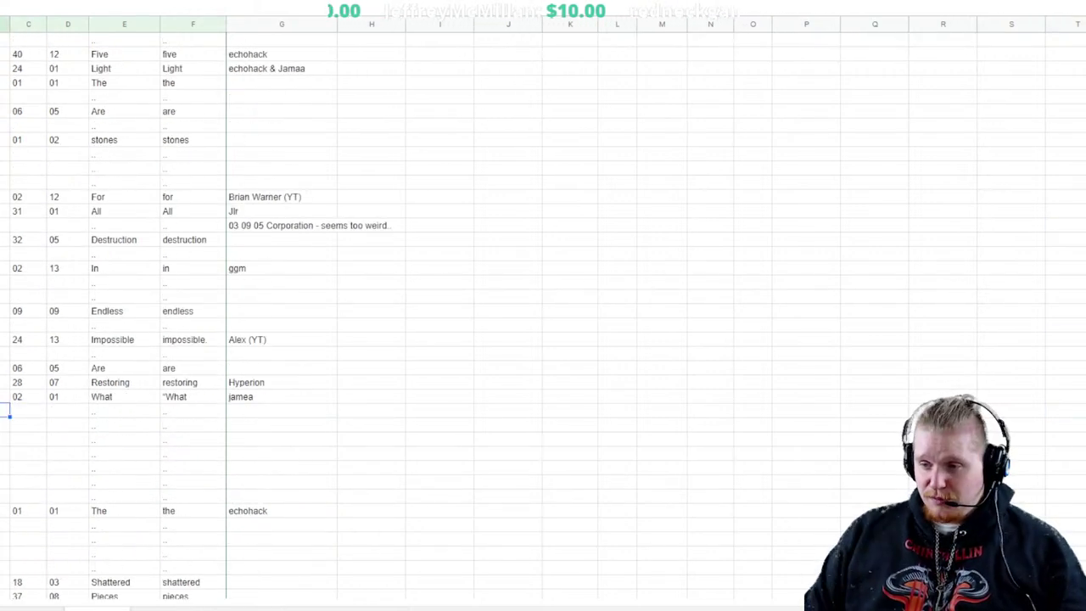
type("8")
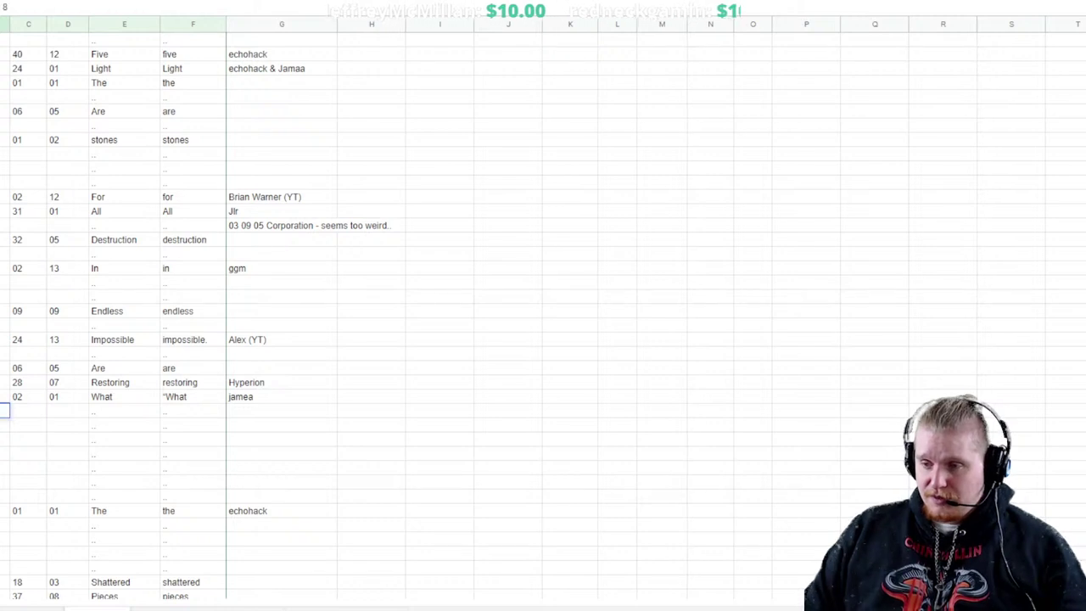
type("7")
key("Tab")
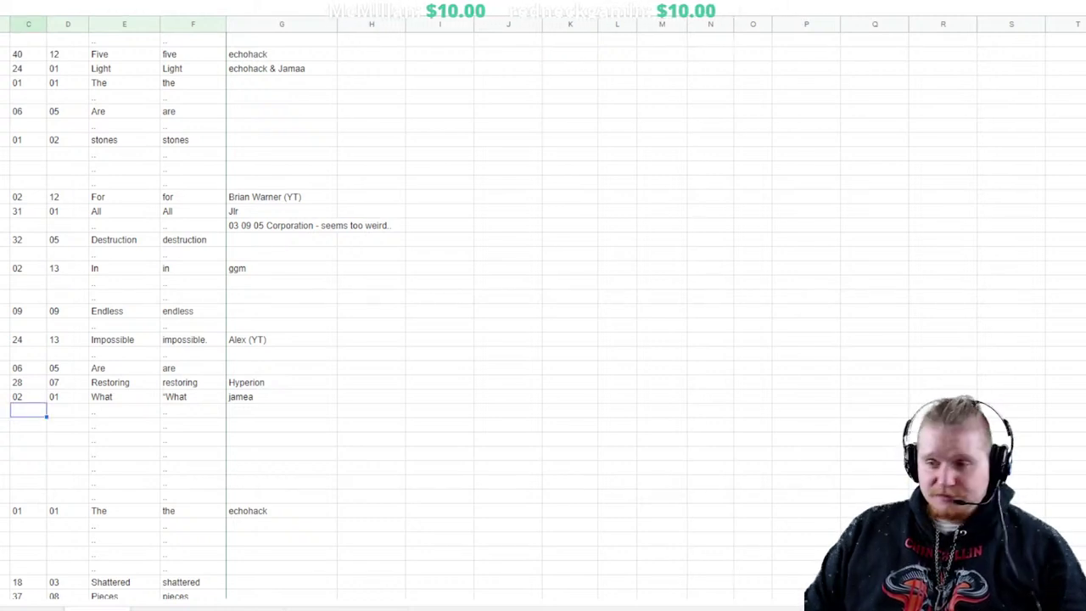
Complete the row below "What" with 05 in columns C and D and the word "was" in column E
type("05")
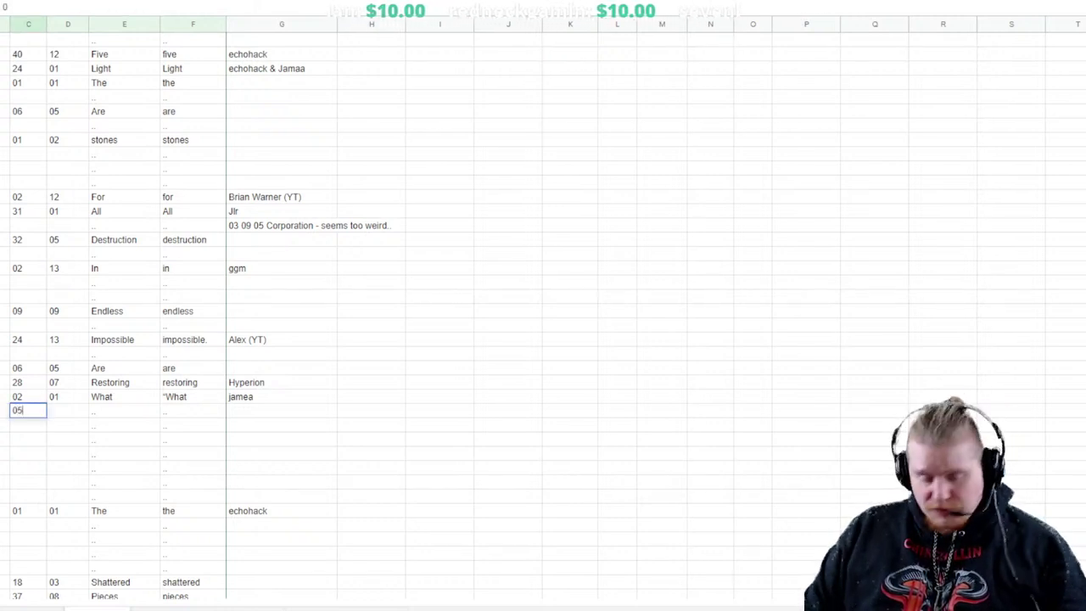
key("Tab")
type("05")
key("Tab")
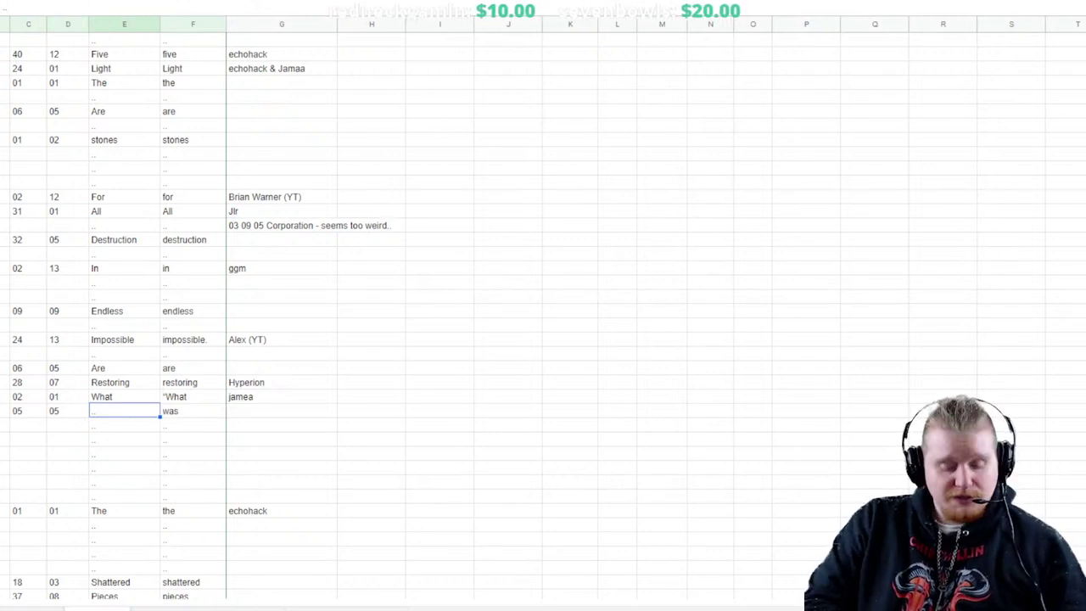
type("was")
left_click(440, 411)
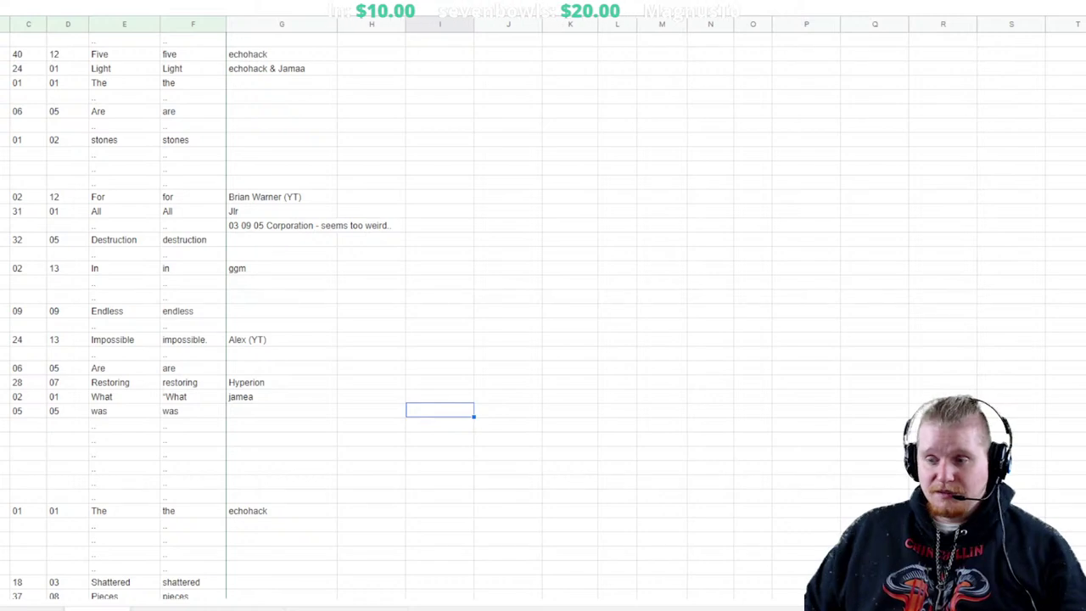
Fill the empty row below "In", after "Given", with 37, 01 and 01 in columns B to D
scroll(543, 306, "down", 20)
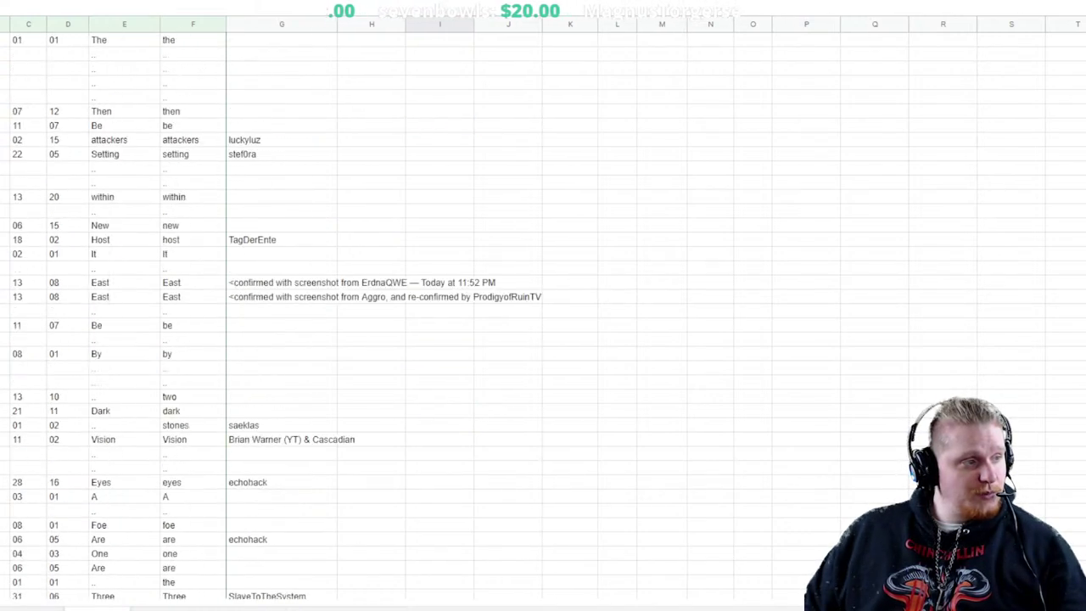
scroll(543, 306, "down", 20)
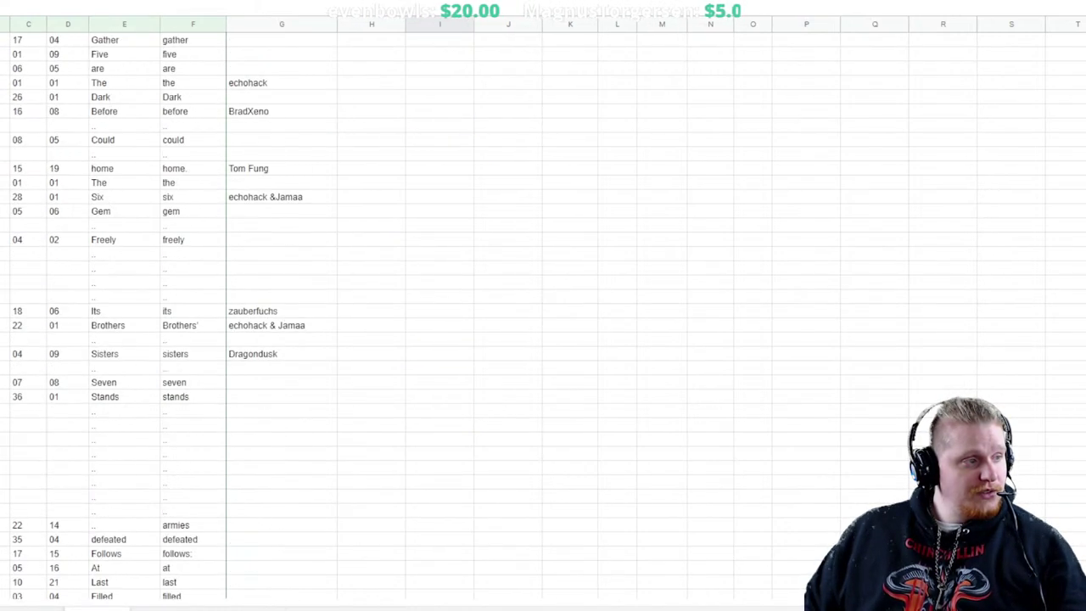
scroll(543, 305, "down", 4)
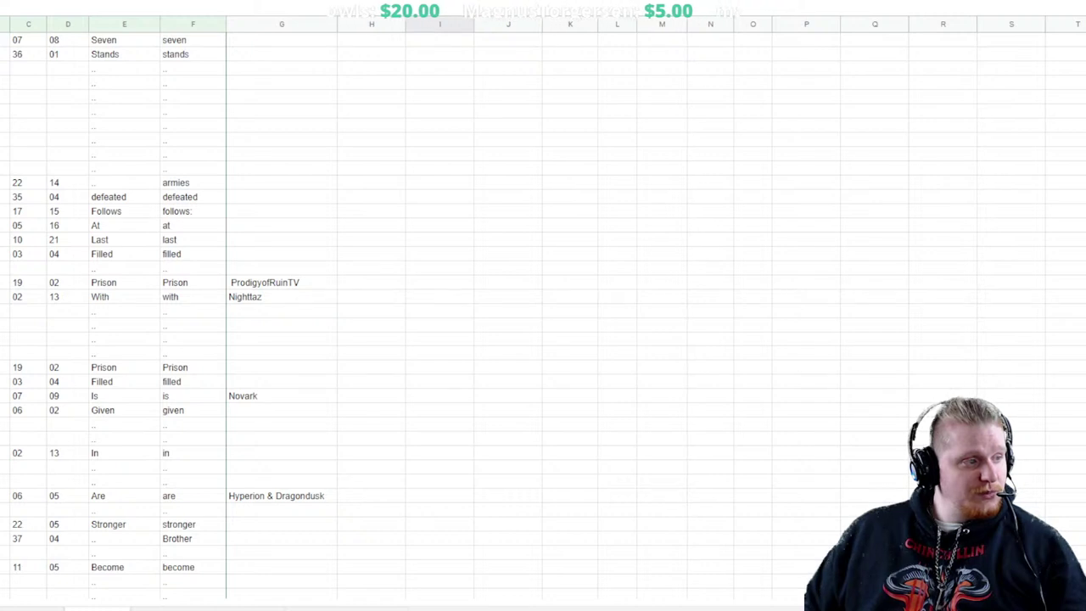
left_click(4, 467)
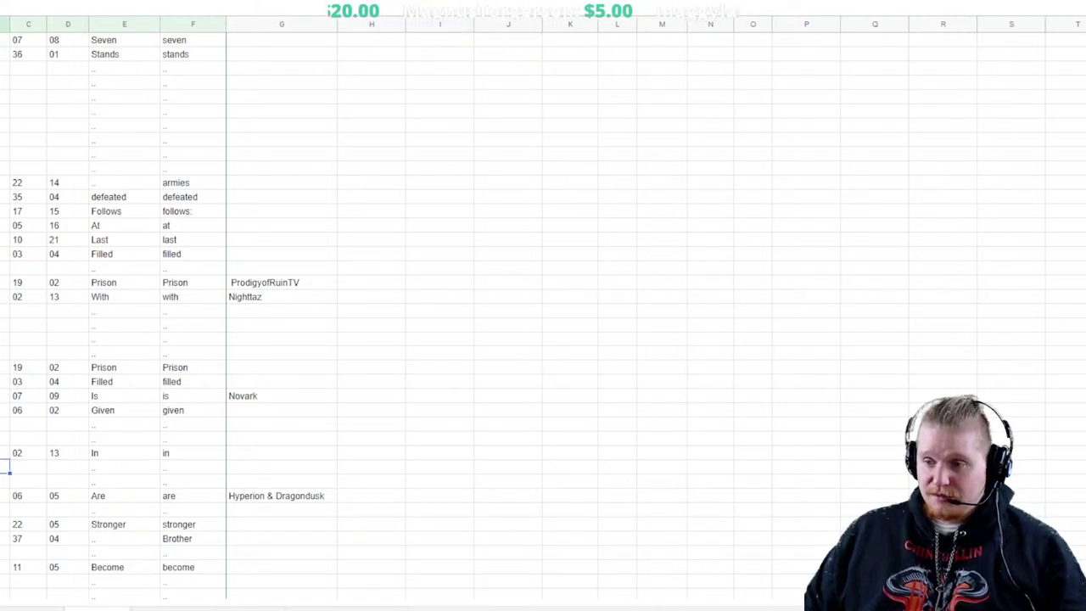
type("37")
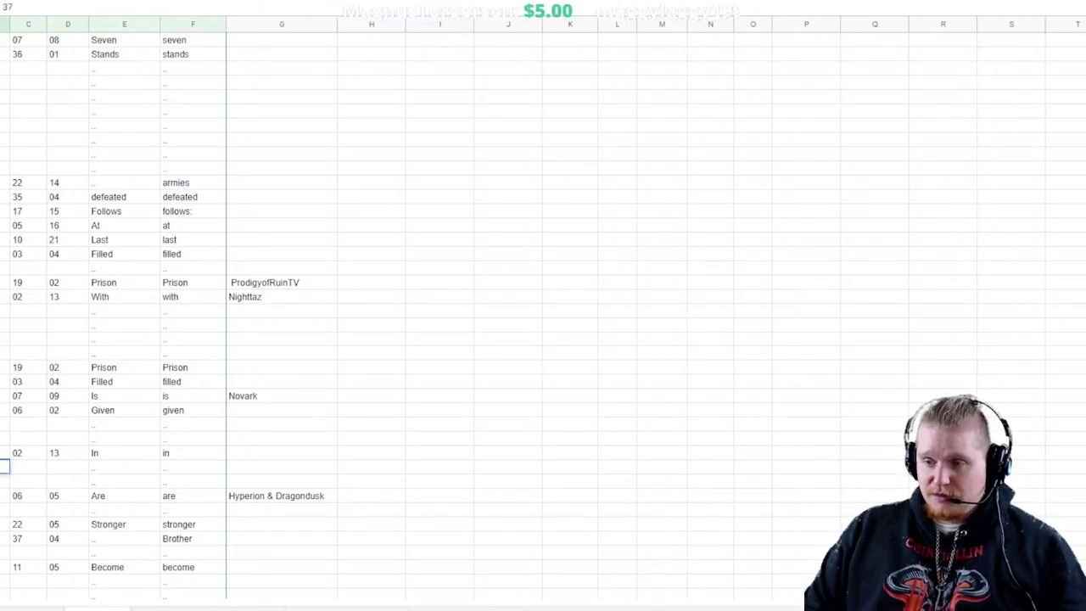
key("Tab")
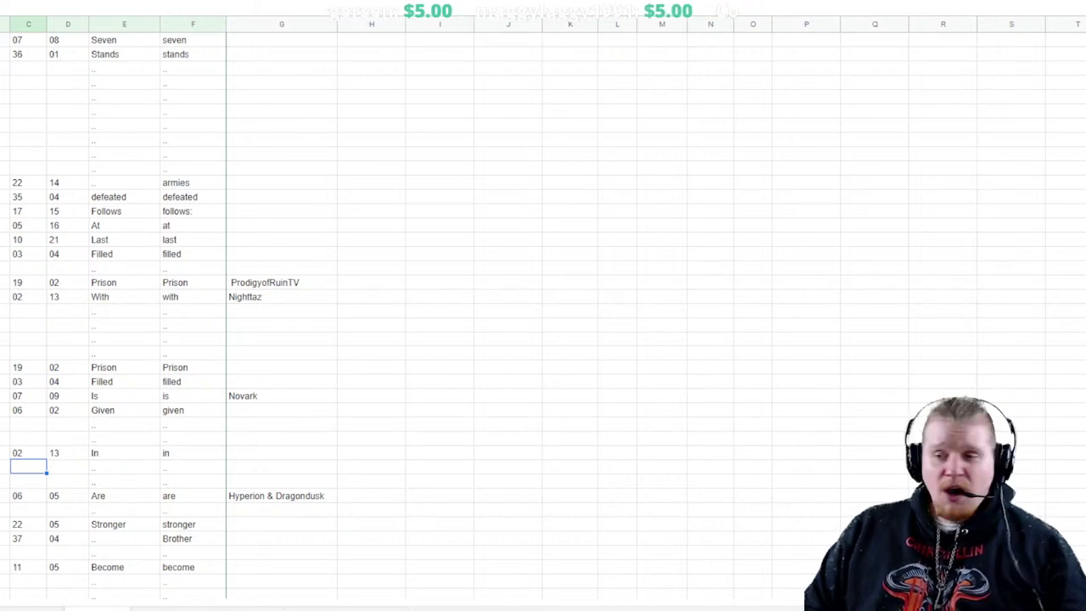
type("01")
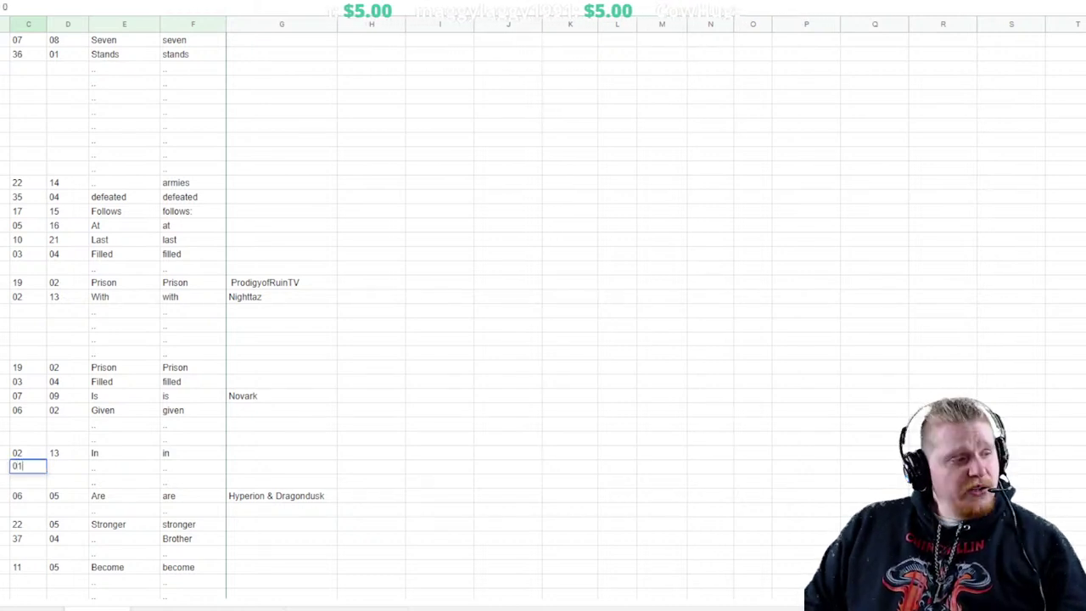
key("Tab")
type("01")
key("Tab")
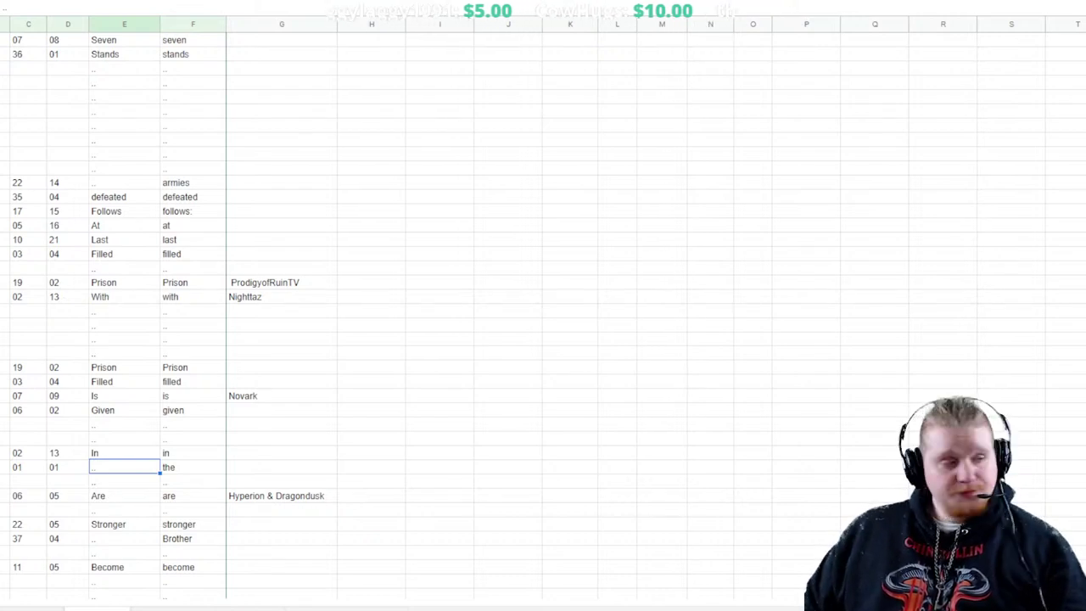
Fill the empty row directly above "Stolen" with its column B number, then 05 in column C and 13 in column D
scroll(543, 305, "down", 3)
scroll(543, 306, "up", 6)
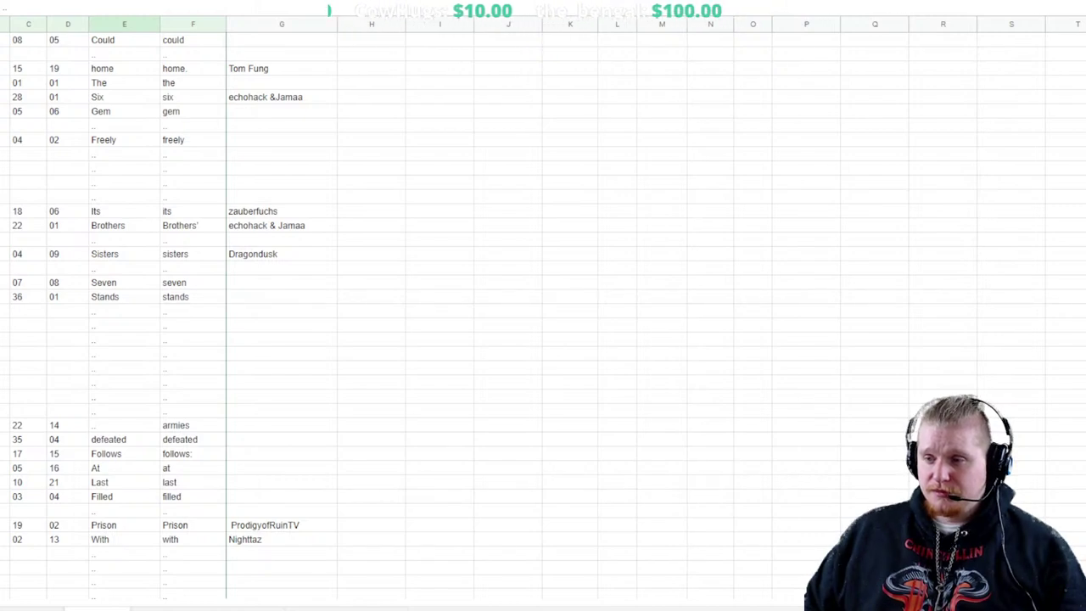
scroll(543, 305, "down", 15)
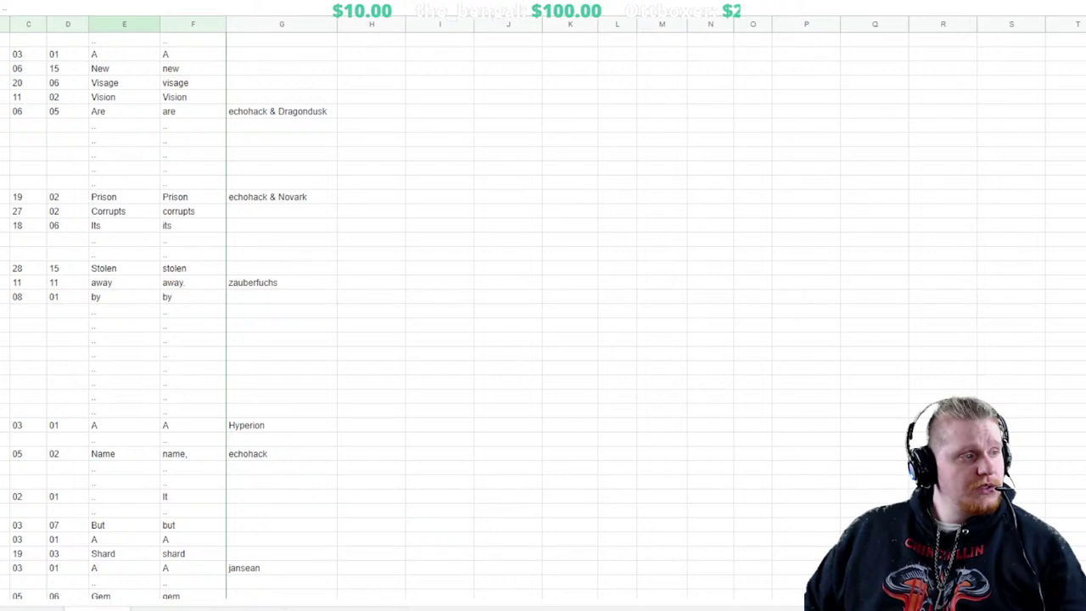
left_click(4, 253)
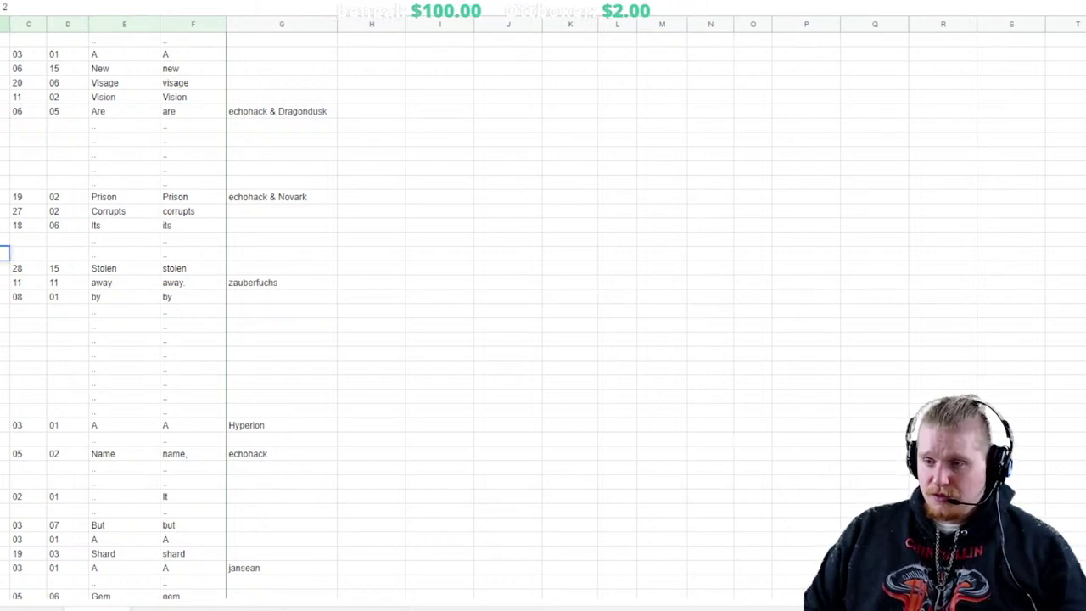
left_click(28, 253)
type("05")
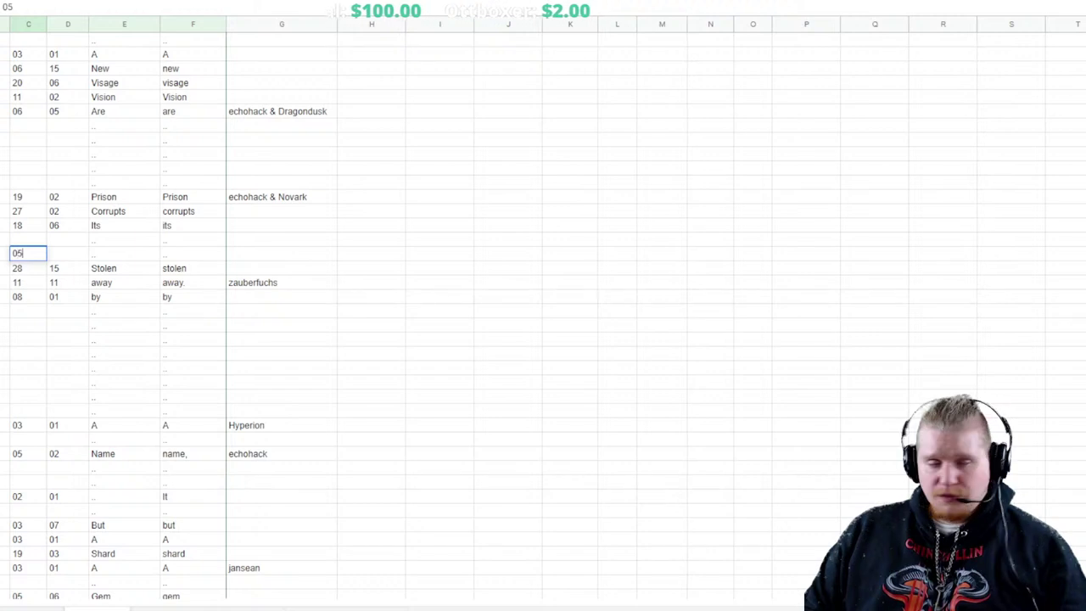
key("Tab")
type("13")
key("Tab")
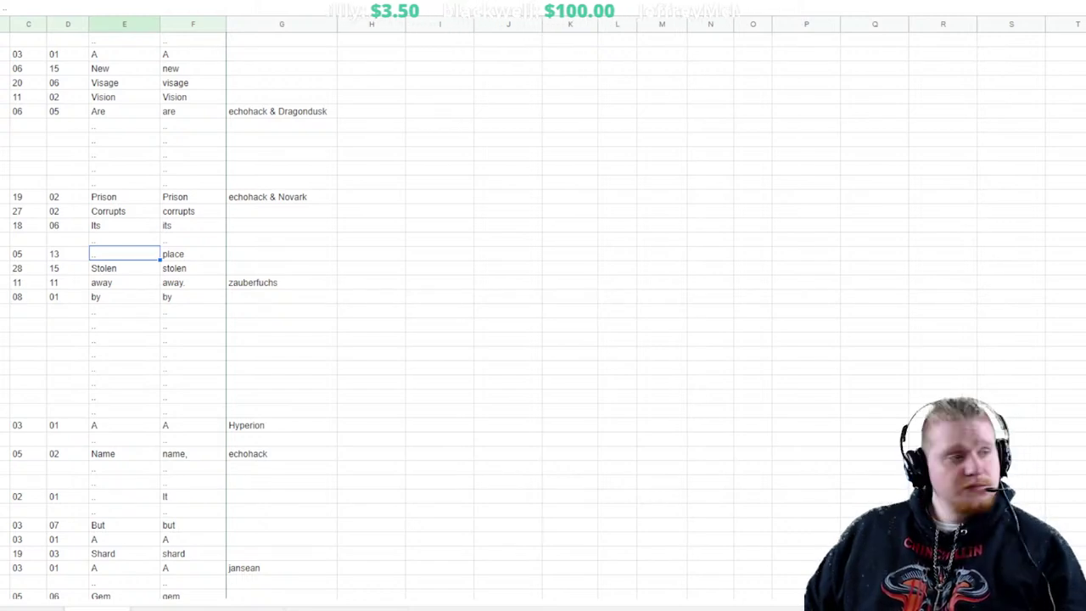
Look through the word list and its contributor column for rows that still lack codes, words or credits
scroll(170, 314, "down", 20)
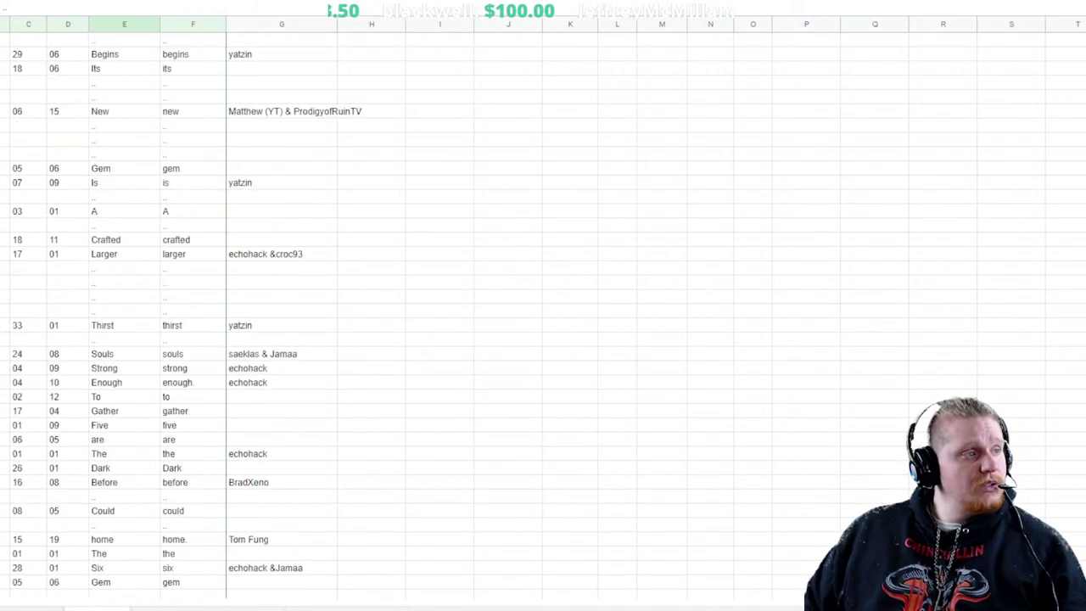
scroll(169, 314, "down", 20)
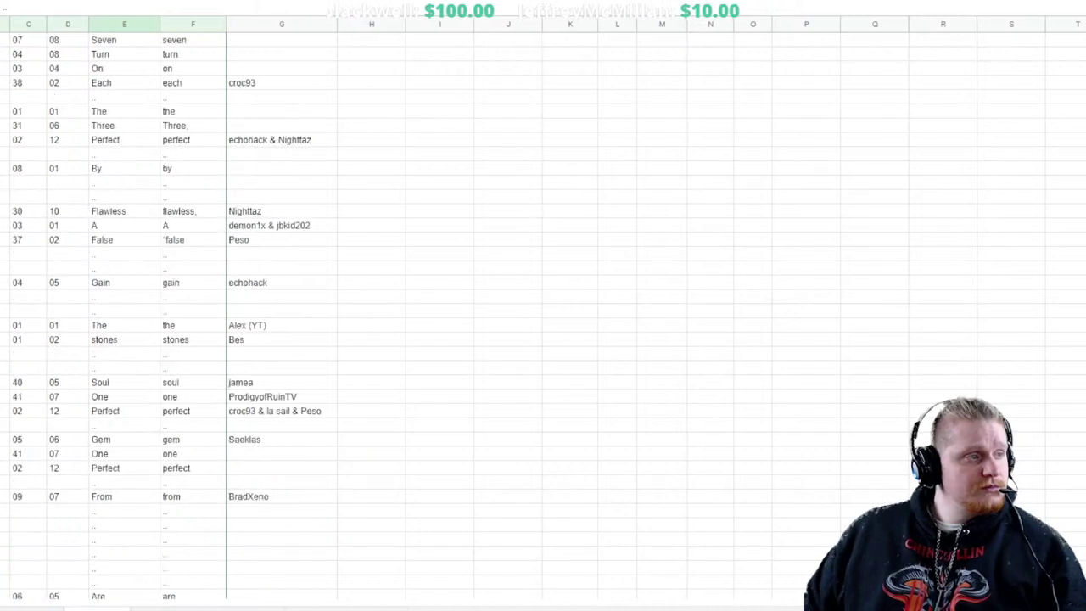
scroll(170, 314, "up", 12)
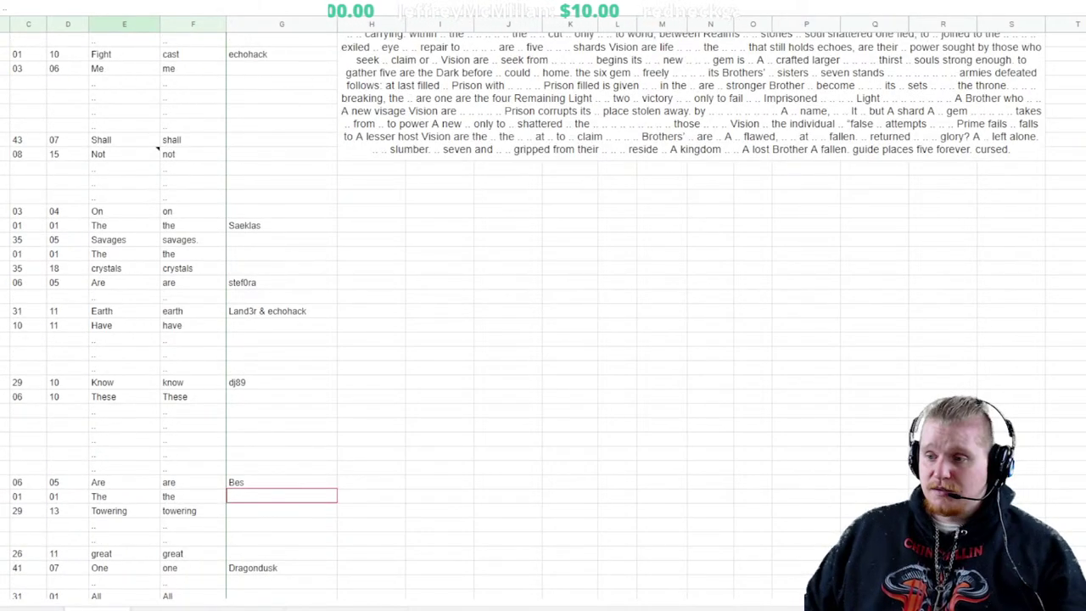
left_click(124, 482)
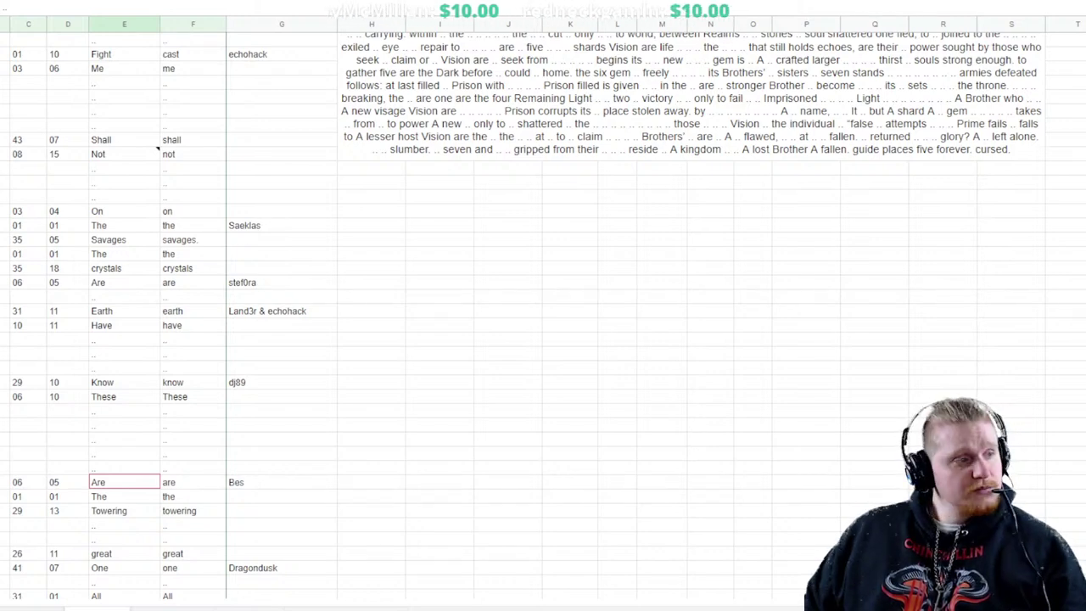
scroll(169, 314, "down", 20)
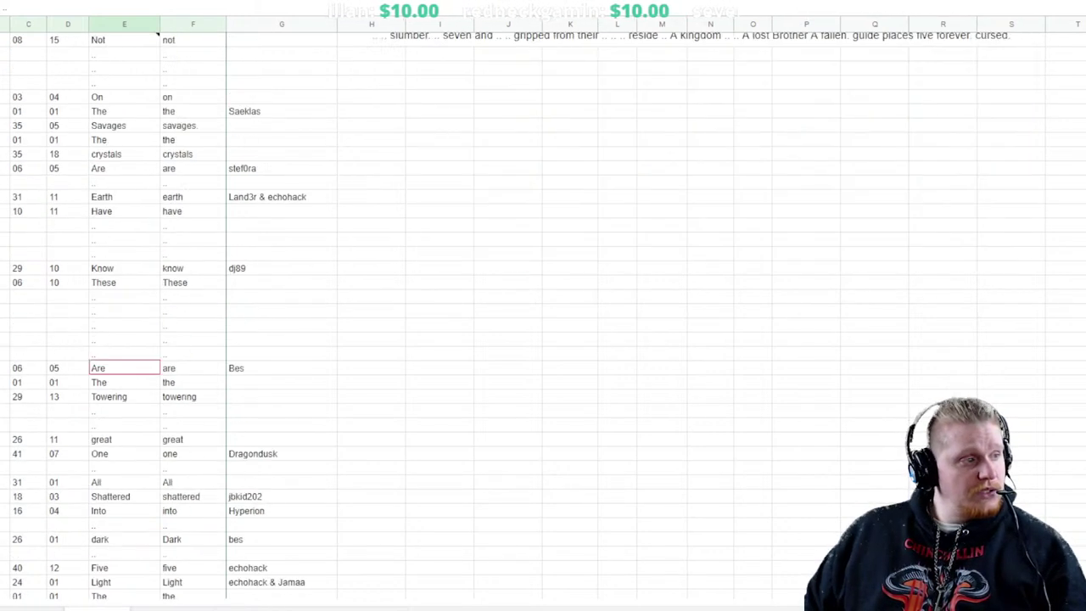
scroll(170, 314, "down", 20)
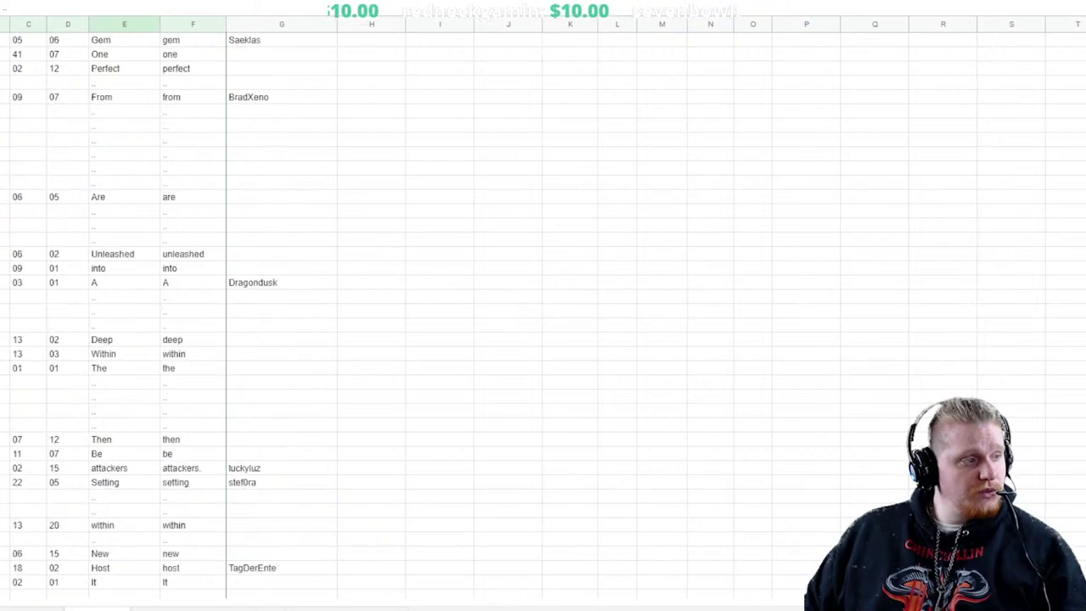
scroll(169, 314, "down", 8)
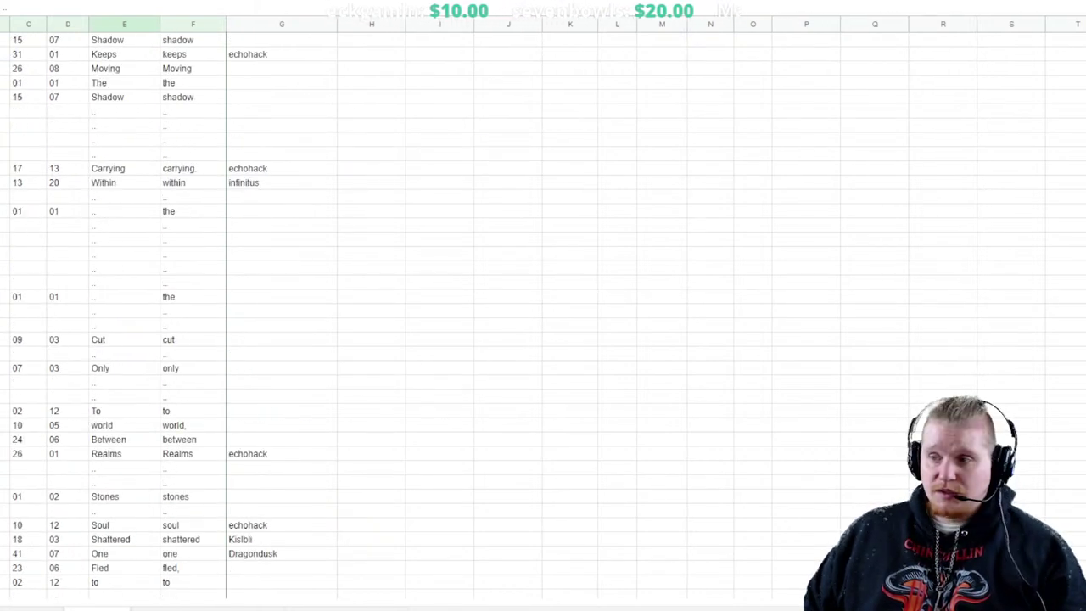
left_click(281, 438)
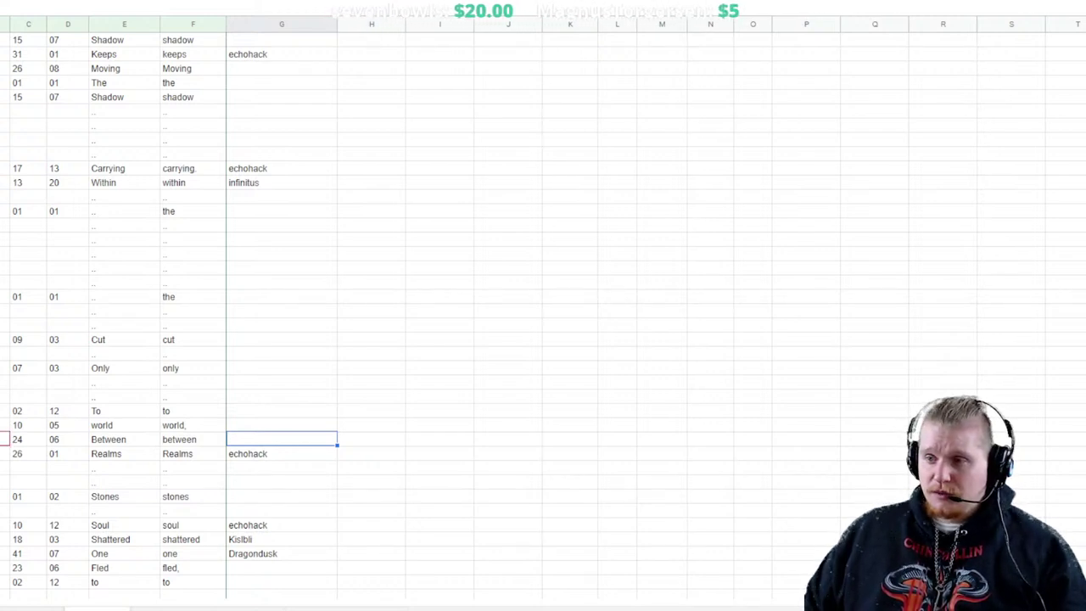
left_click(281, 425)
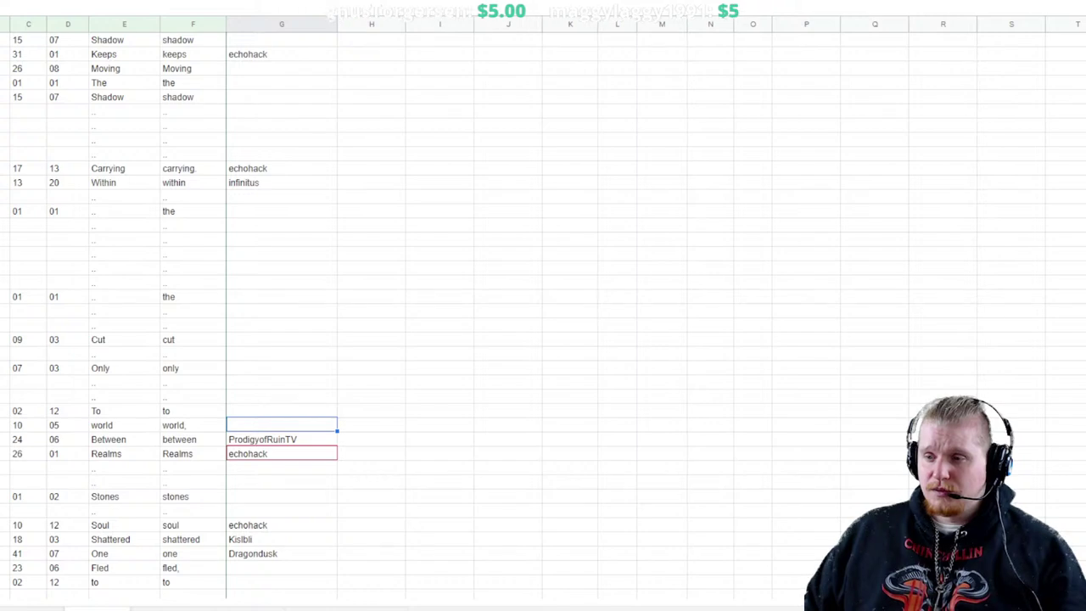
Fill the empty row directly below "Gem", before "Takes", with 81, 08 and 05 in columns B to D and the word "twisted" in column E
scroll(543, 306, "down", 15)
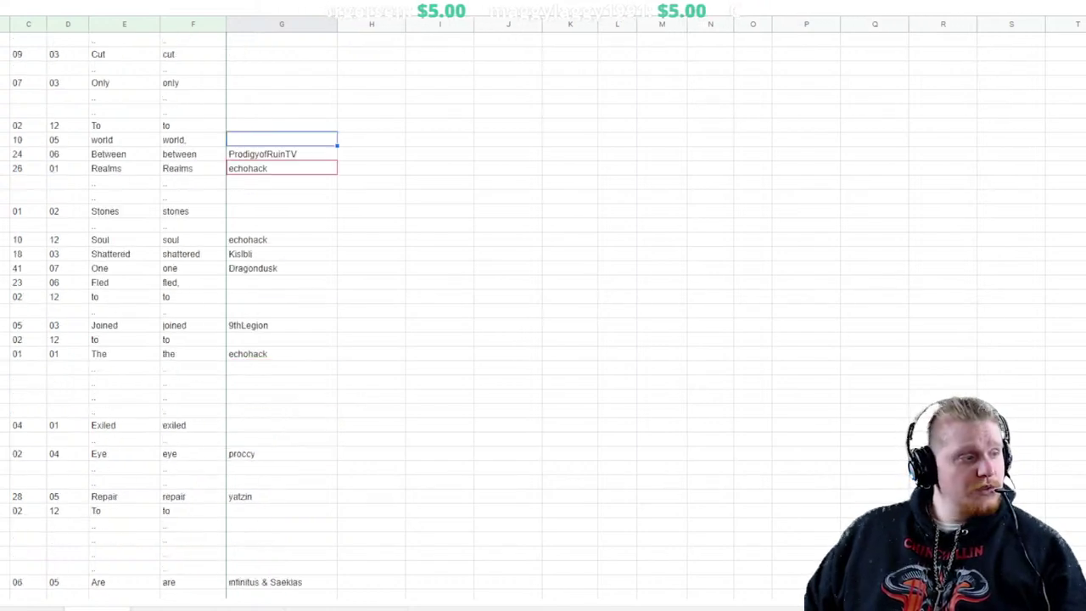
scroll(543, 306, "down", 12)
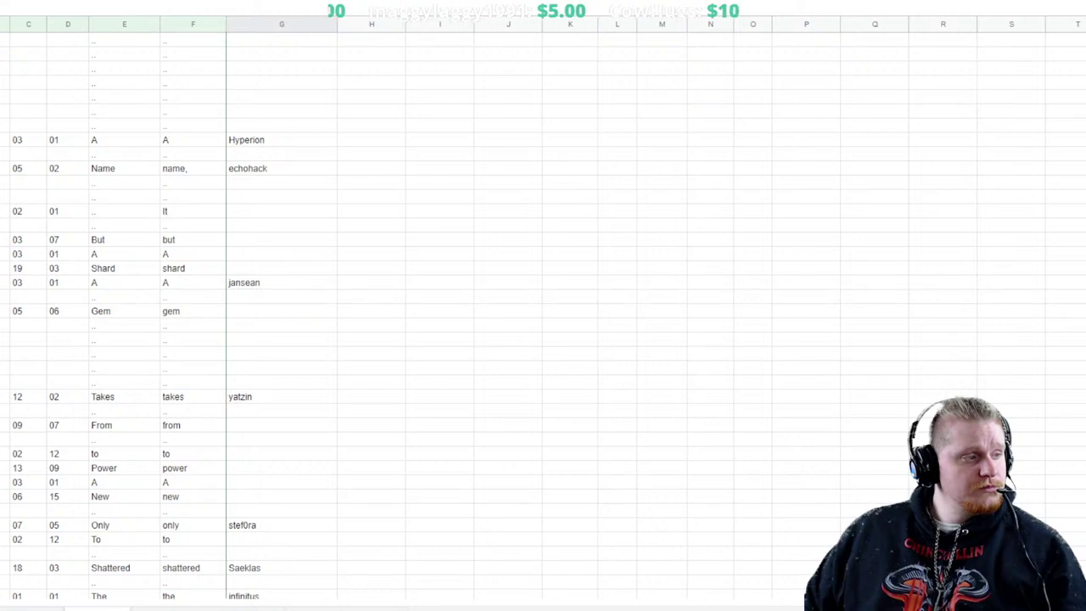
left_click(5, 325)
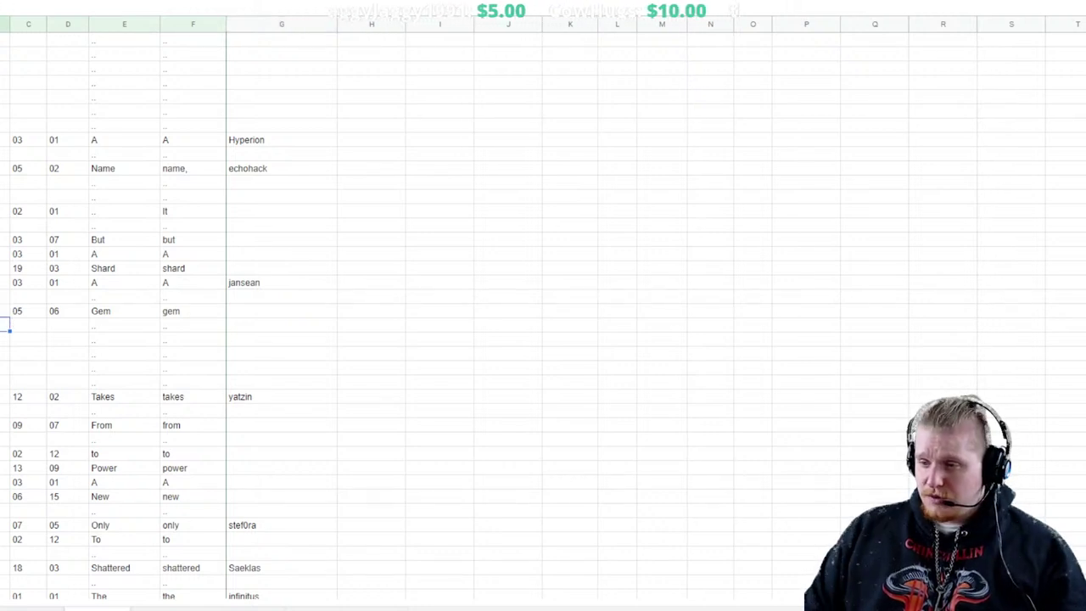
type("81")
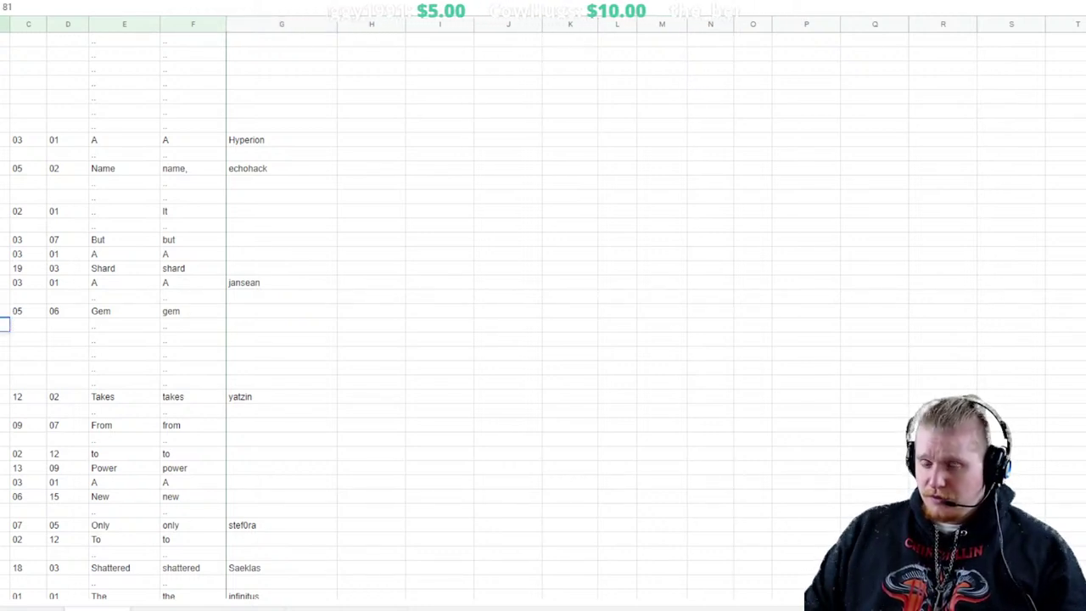
type("08")
key("Tab")
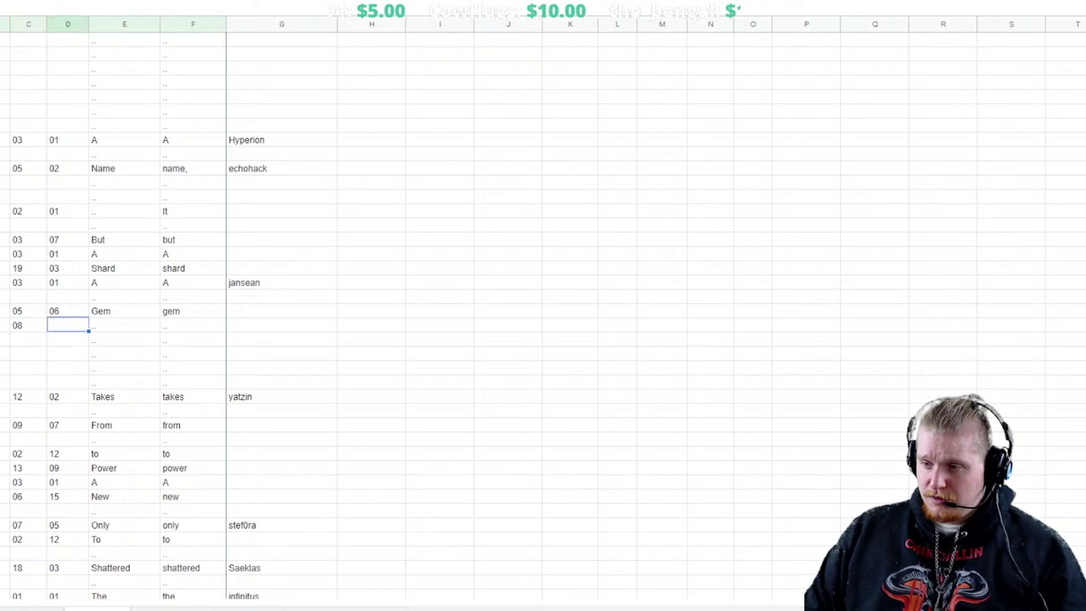
type("05")
key("Tab")
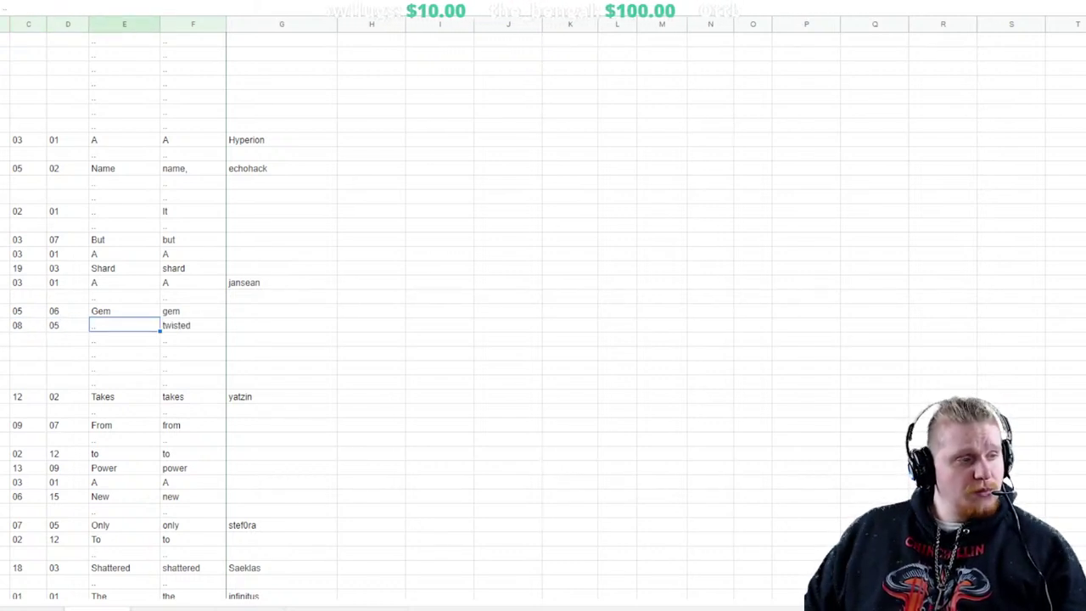
type("twisted")
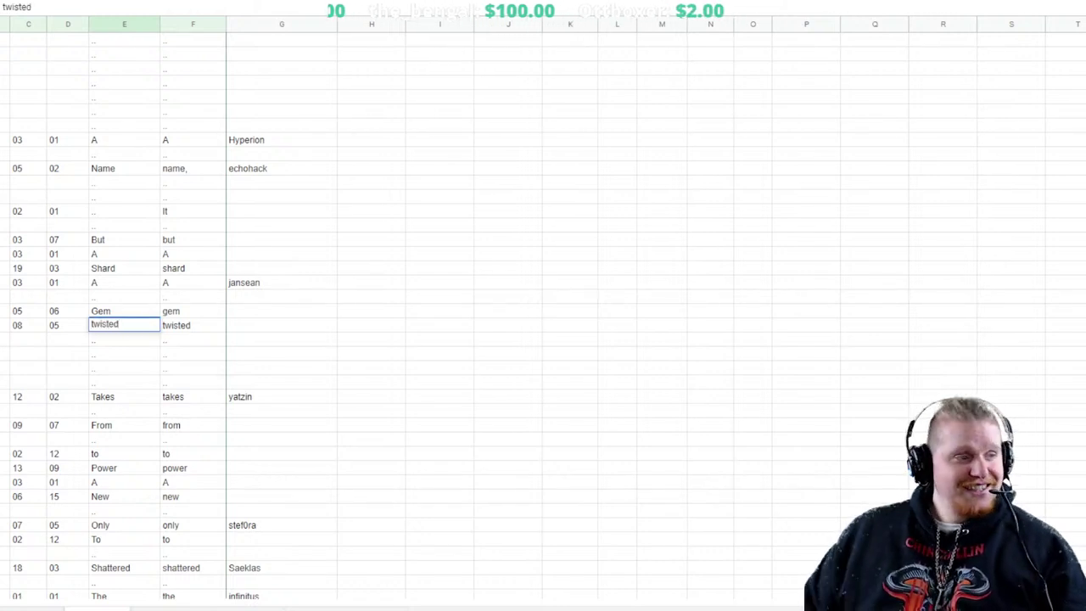
left_click(440, 325)
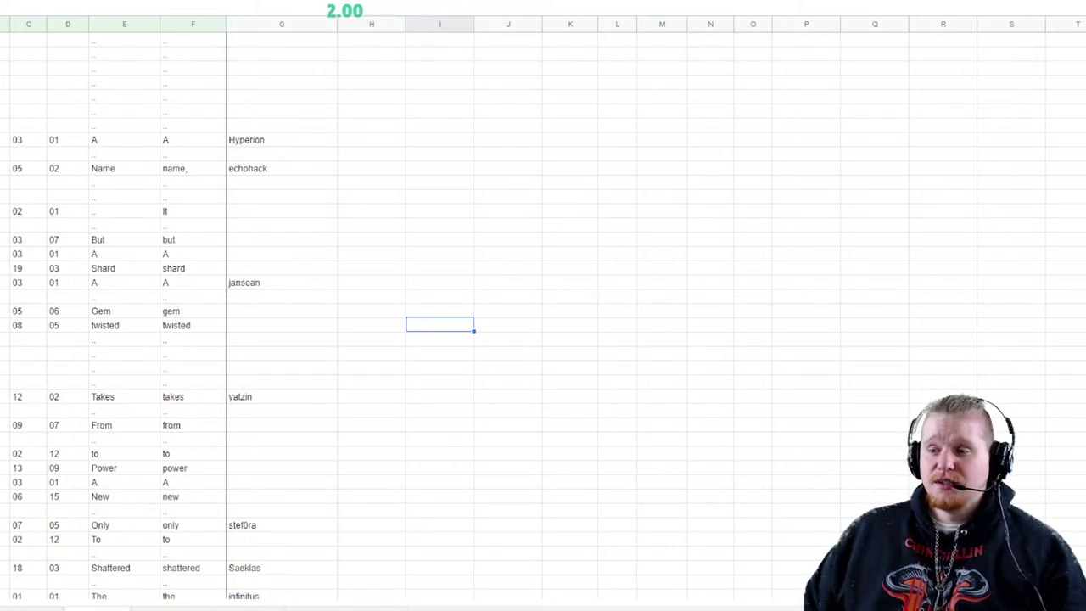
Fill the empty row directly below "twisted" with 57, 02 and 12 in columns B to D
left_click(4, 338)
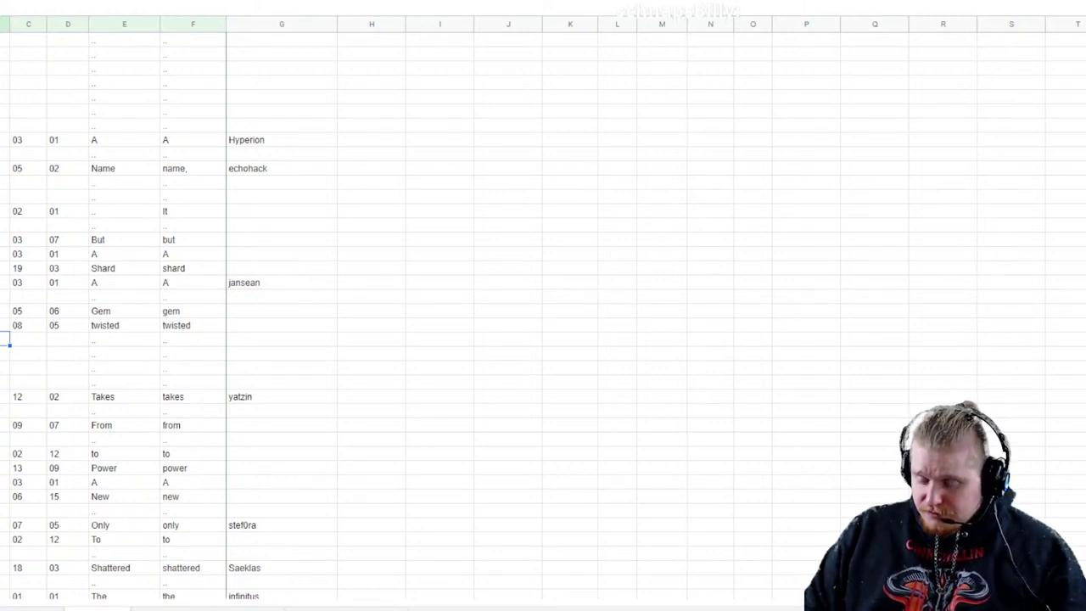
type("57")
key("Tab")
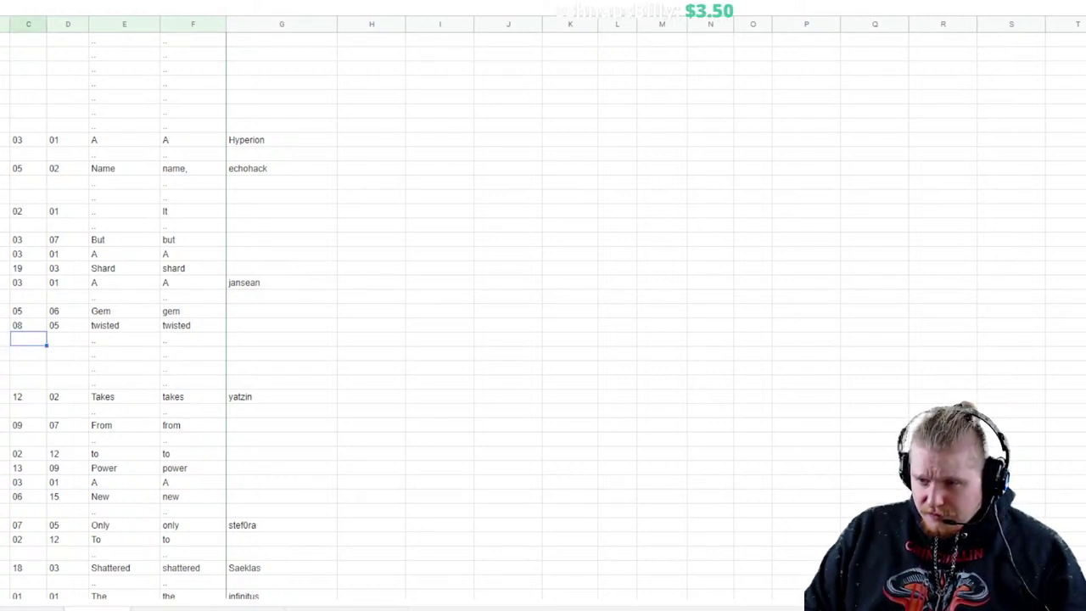
type("02")
key("Tab")
type("12")
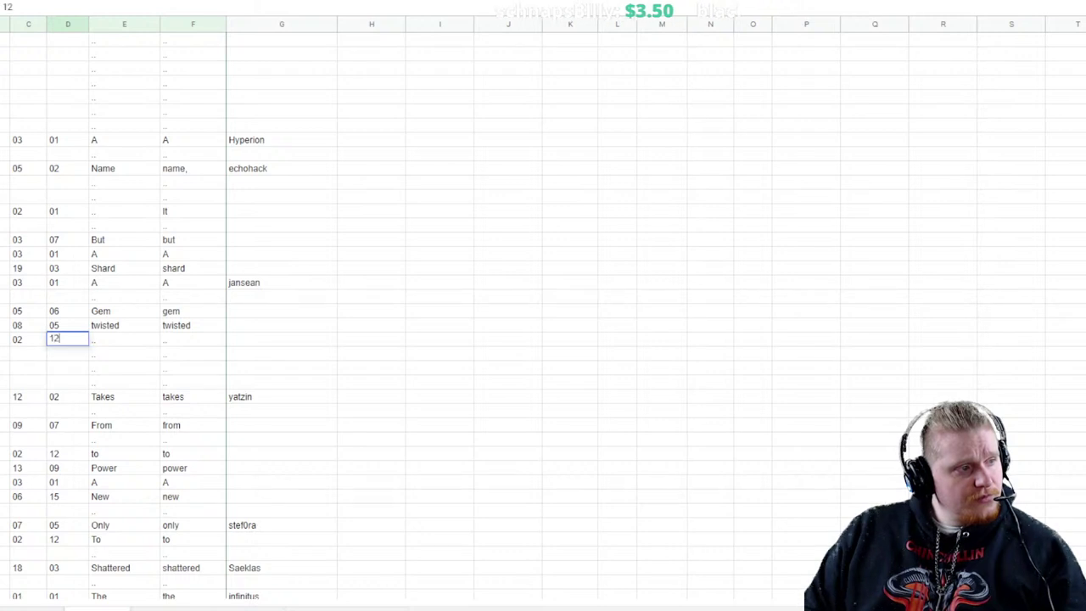
key("Tab")
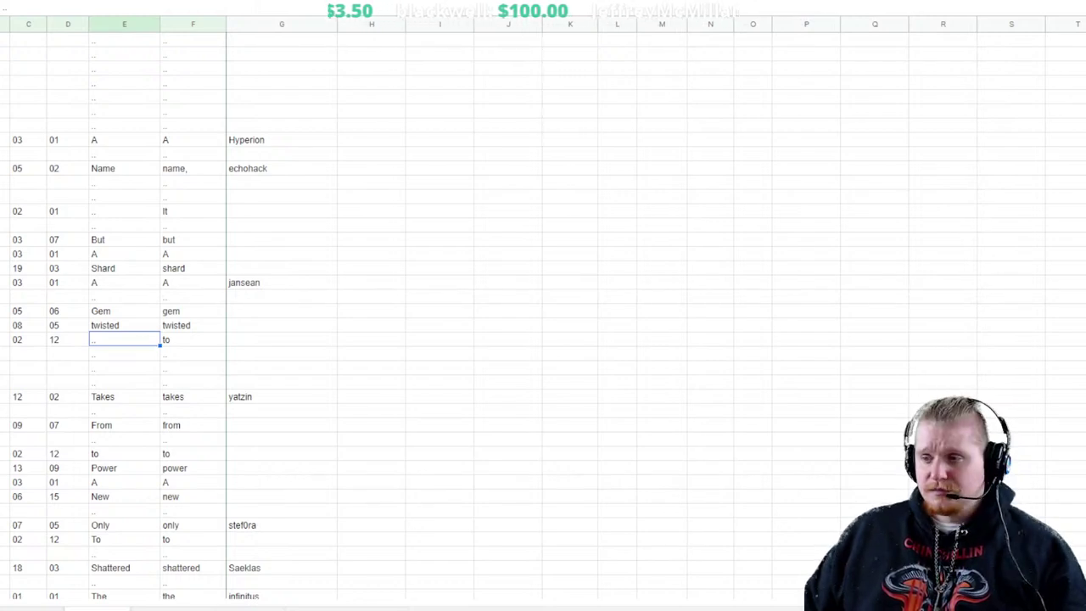
Fill the third empty row below "Most" with 05 in column C, 17 in column D and the word "no" in column E
scroll(543, 305, "down", 20)
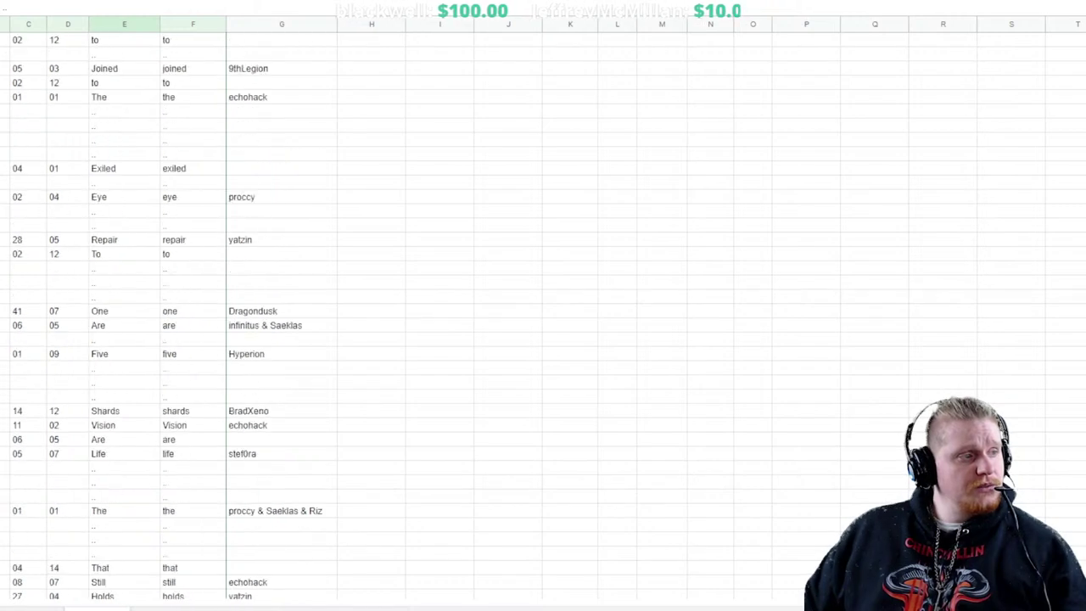
scroll(543, 306, "down", 20)
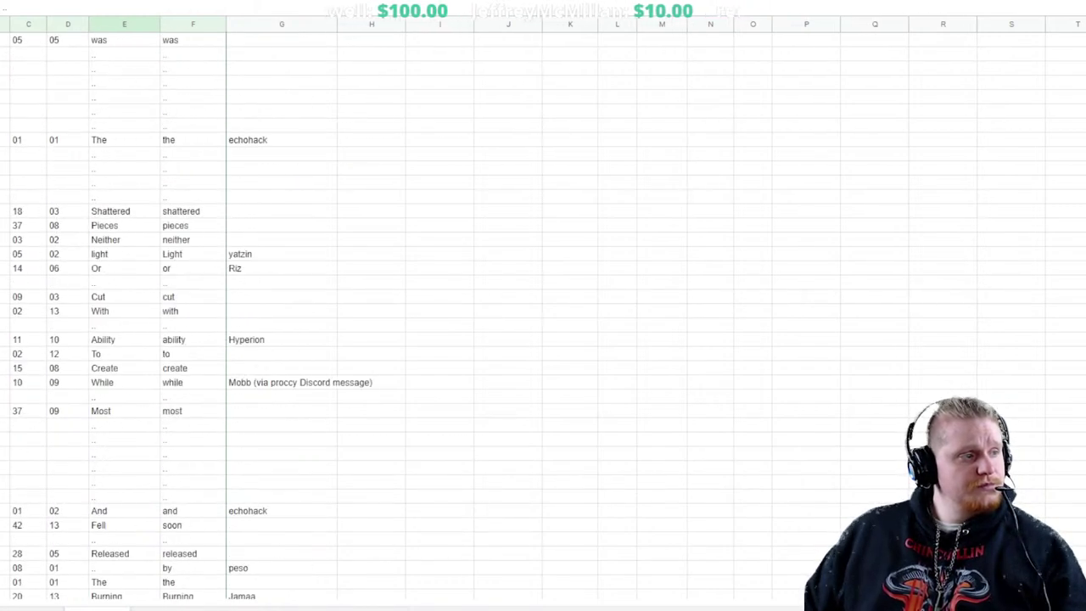
scroll(543, 306, "down", 3)
left_click(5, 339)
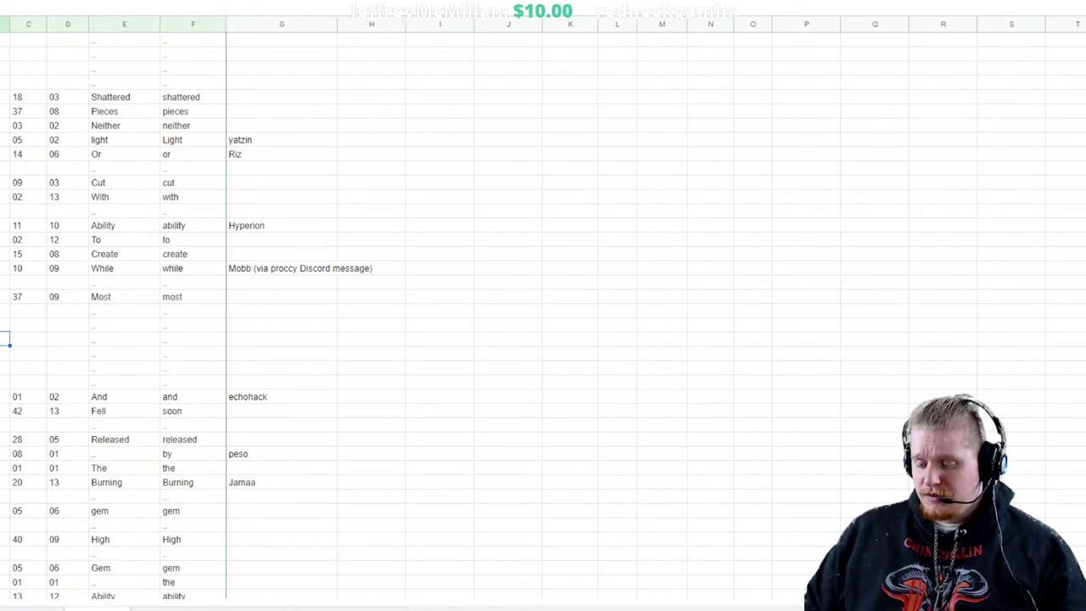
left_click(28, 338)
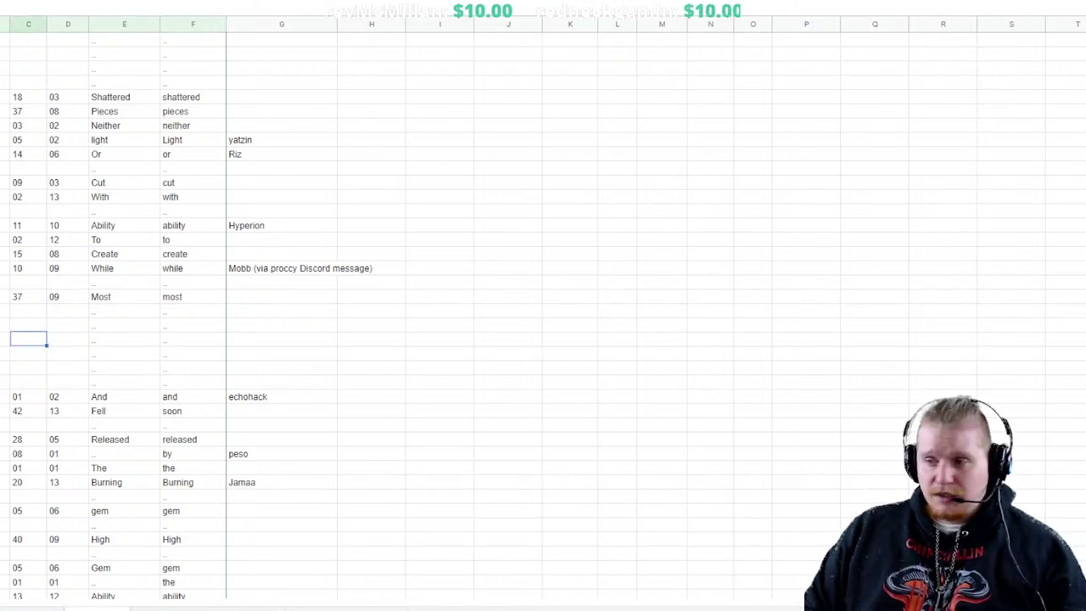
type("05")
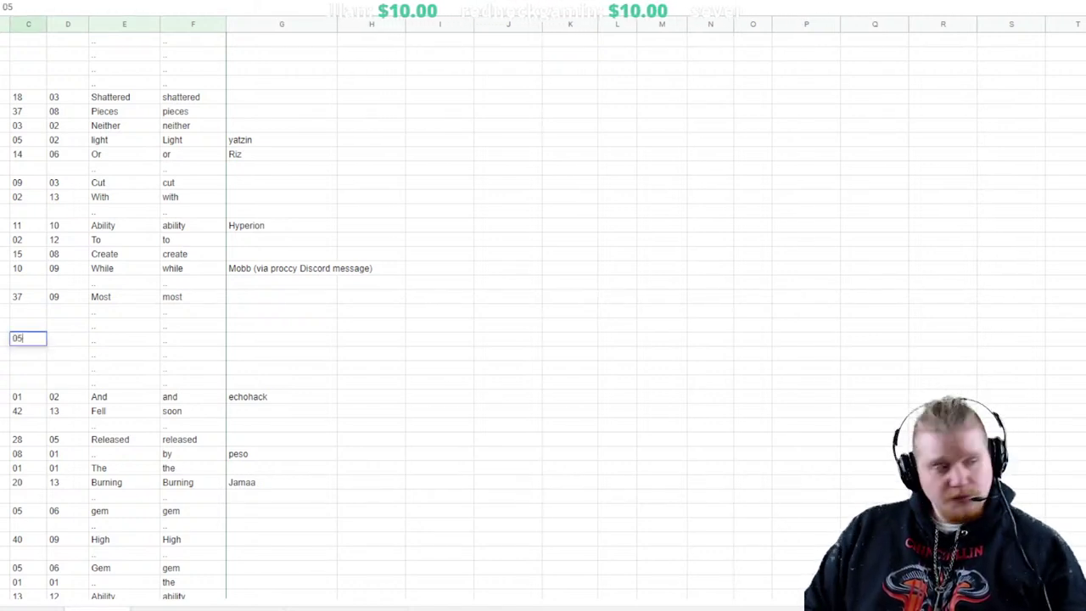
key("Tab")
type("14")
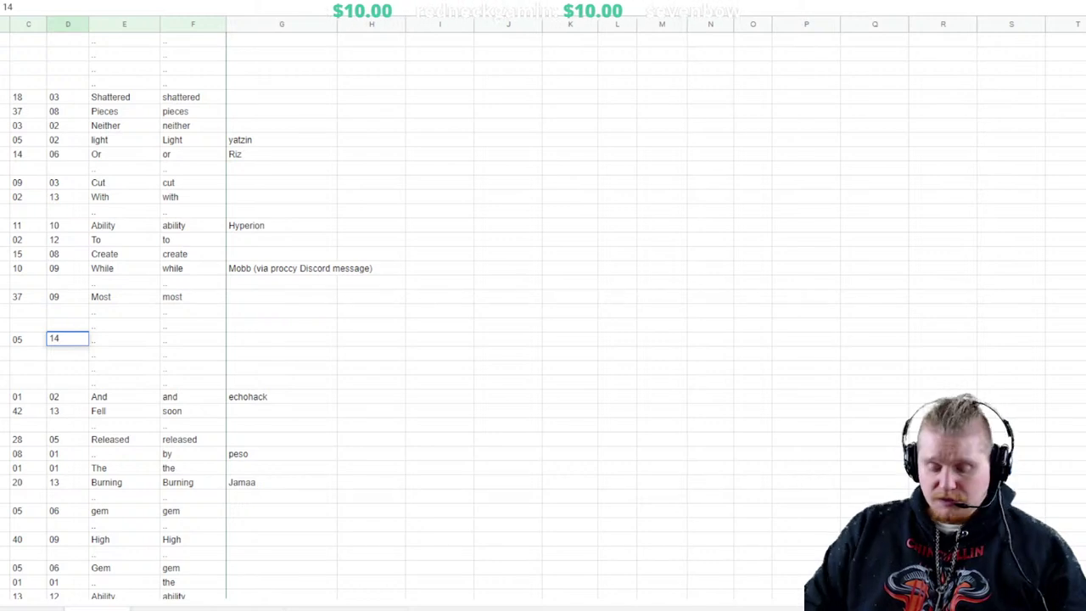
key("BackSpace")
type("7")
key("Tab")
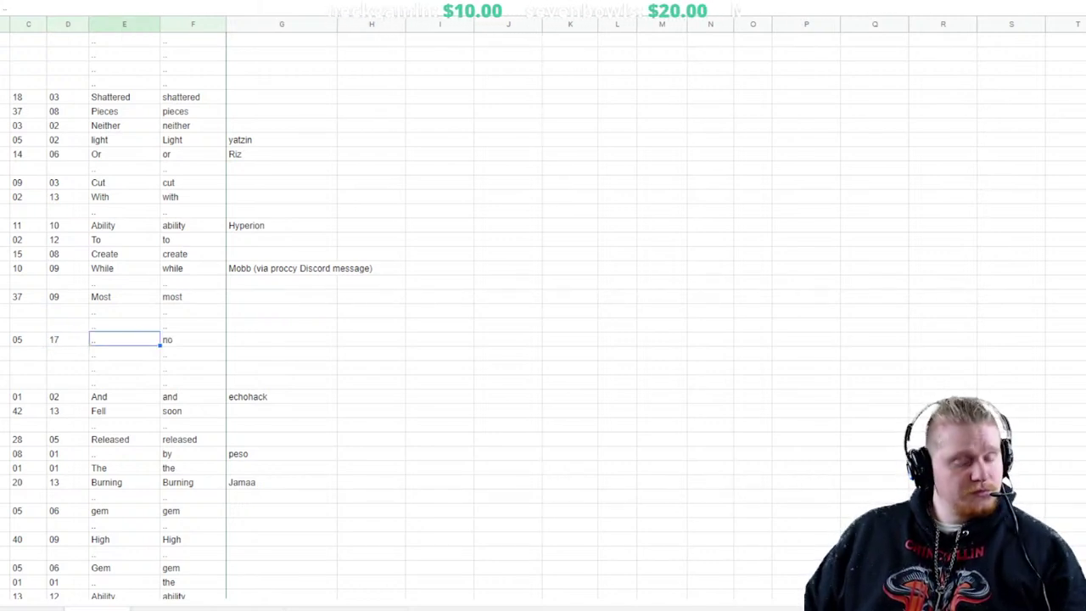
type("not")
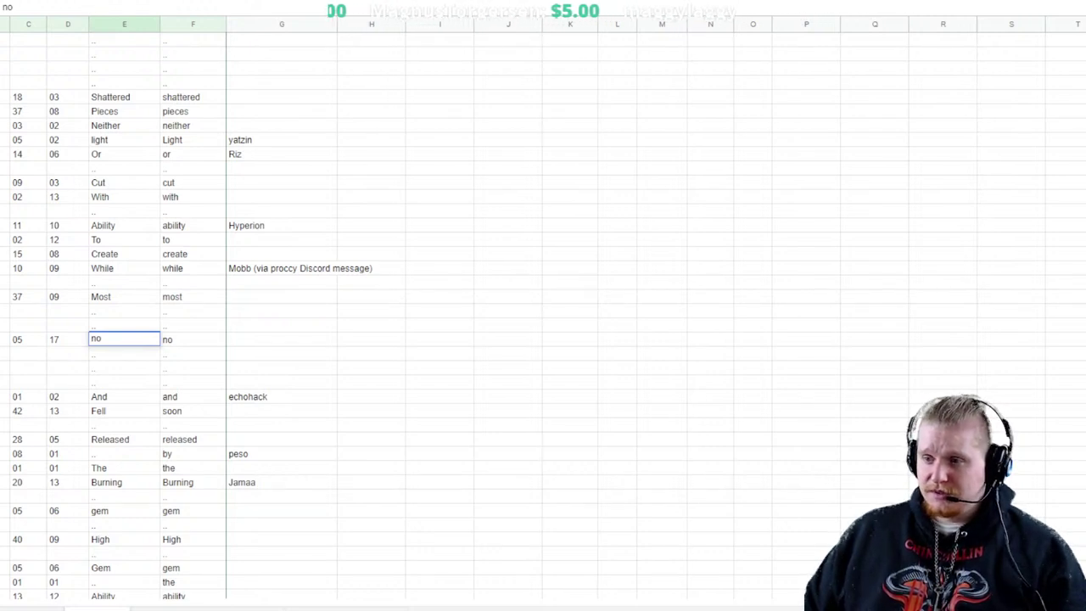
left_click_drag(124, 338, 124, 338)
Enter the contributor's name in column G of the "Shattered" row directly above "Pieces"
scroll(124, 339, "up", 5)
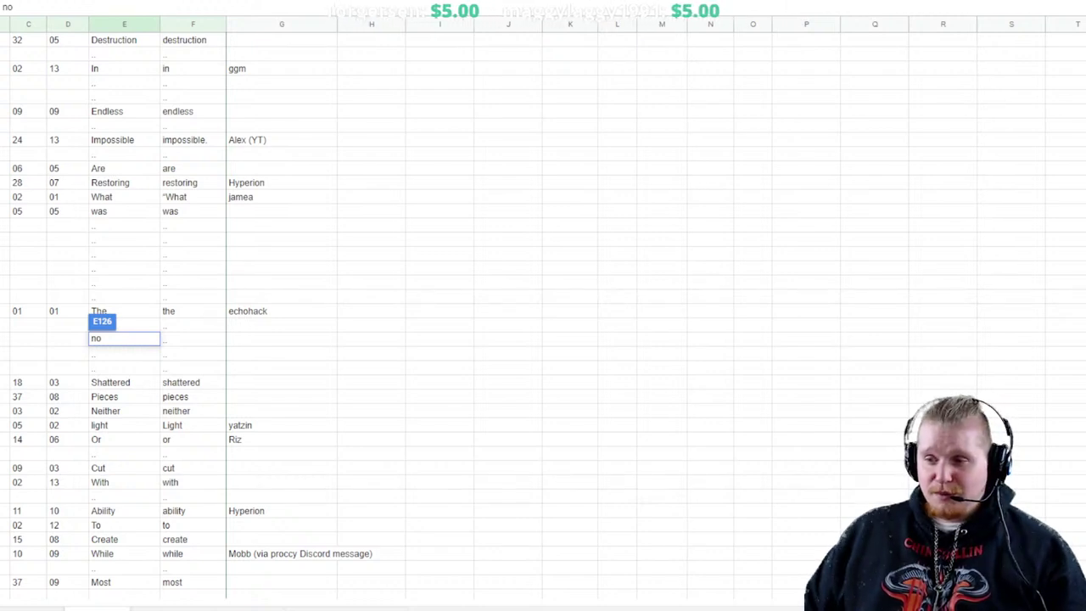
left_click_drag(124, 338, 281, 382)
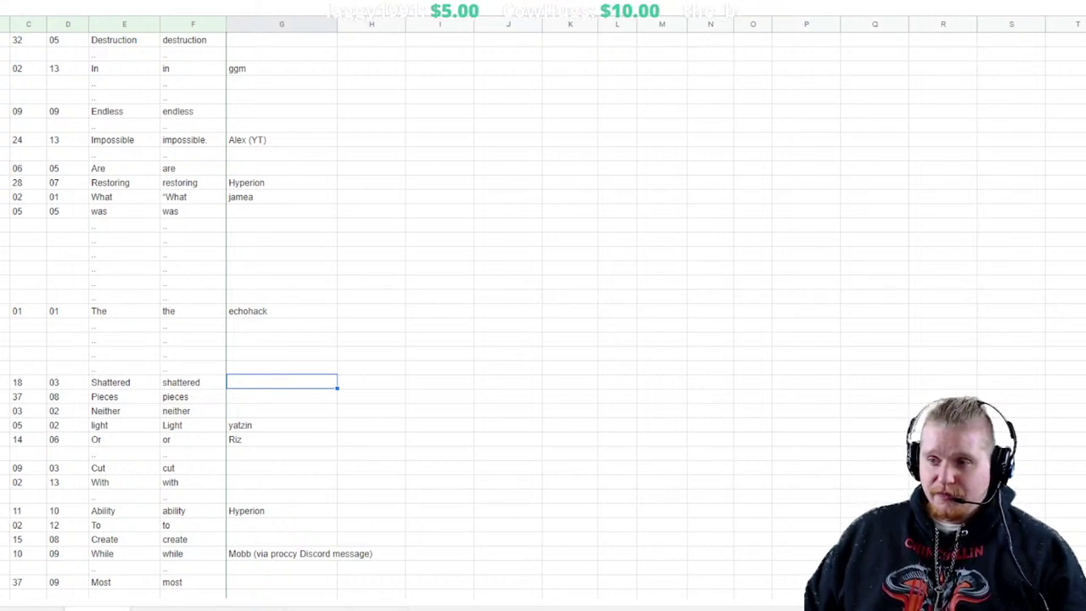
type("r")
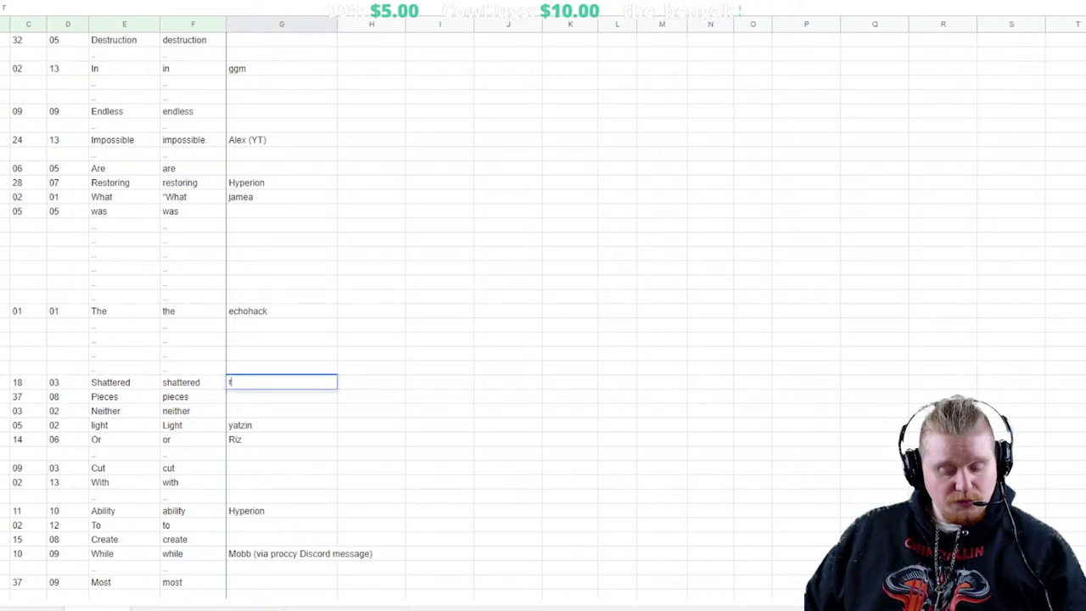
type("ix")
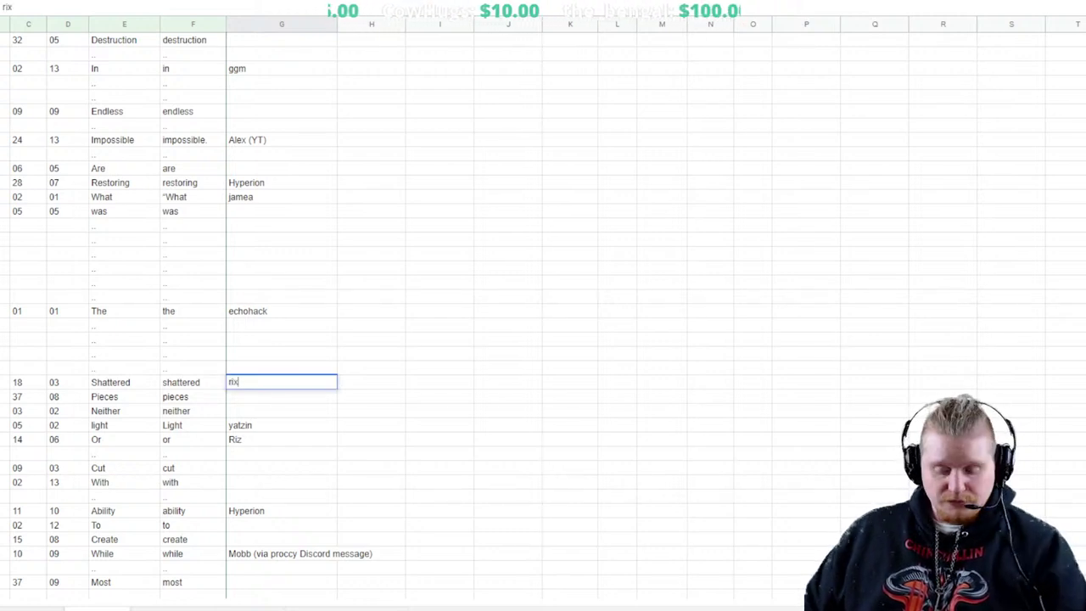
key("BackSpace")
type("z")
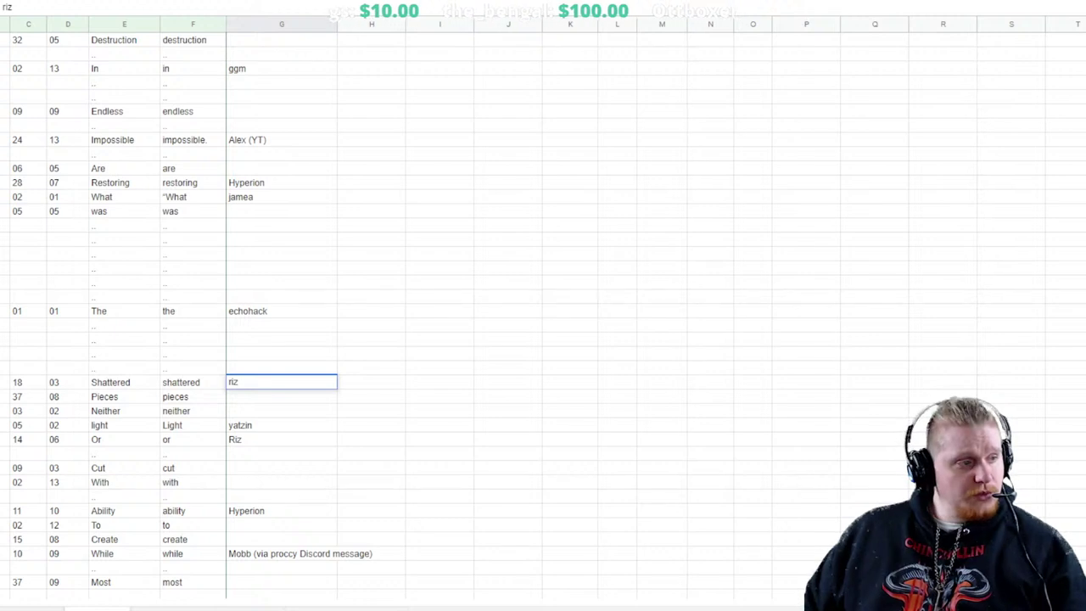
left_click(281, 482)
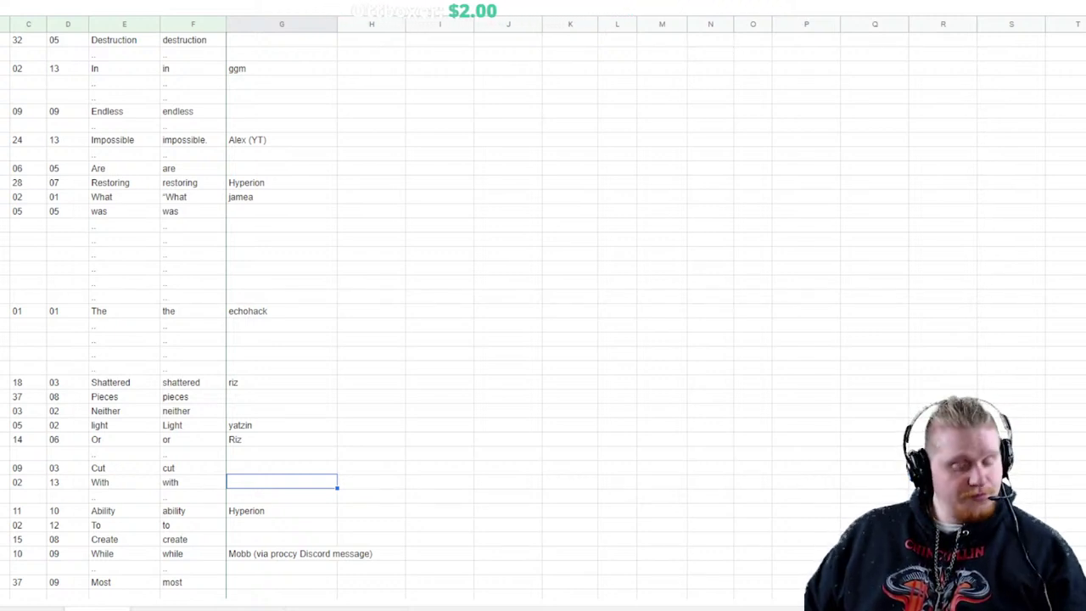
Enter the contributor's name in column G of the "With" row directly below "Cut"
type("b")
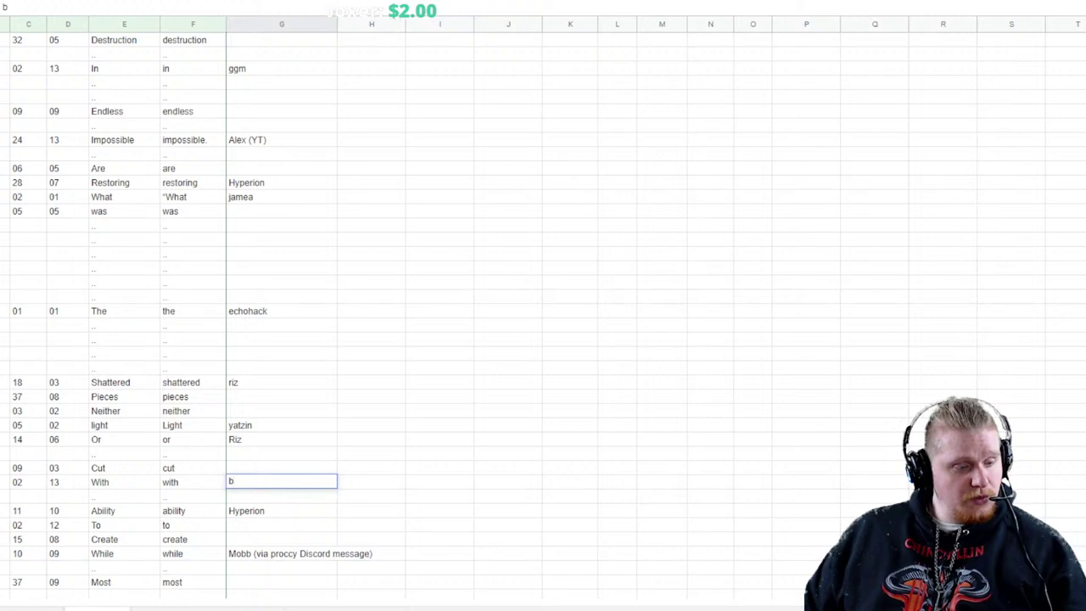
type("es")
left_click(508, 567)
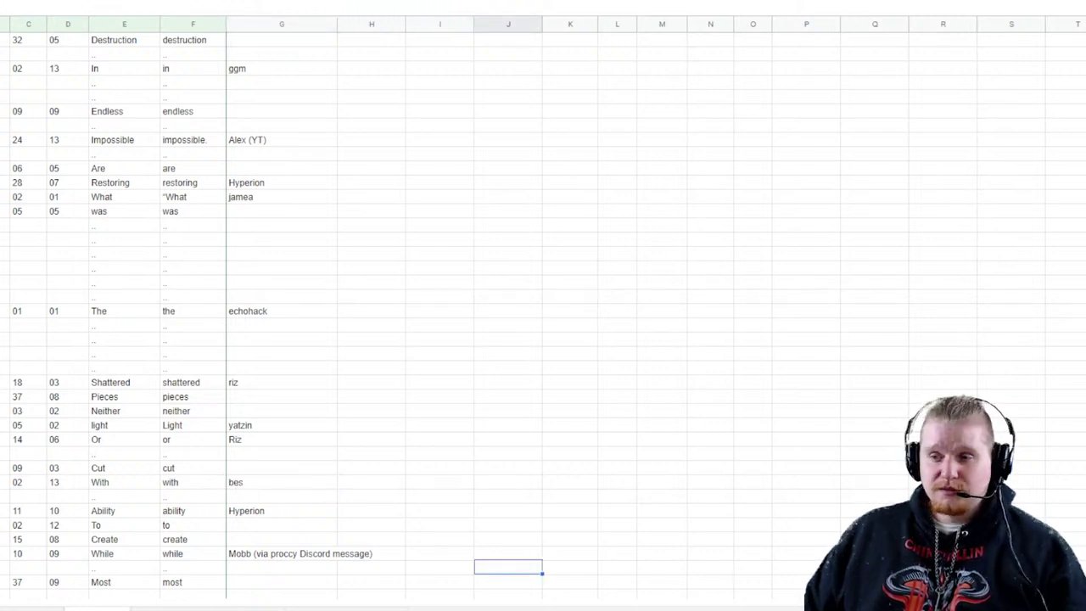
Look through the word rows and check the column B code of the "One" row between "Repair" and "Five"
scroll(543, 305, "down", 20)
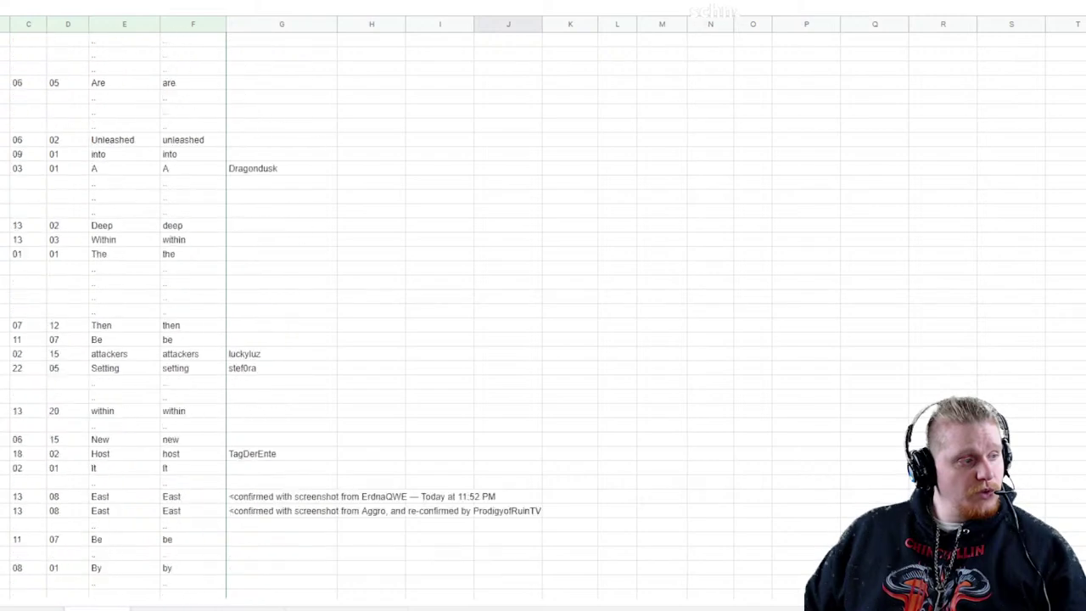
scroll(543, 305, "down", 20)
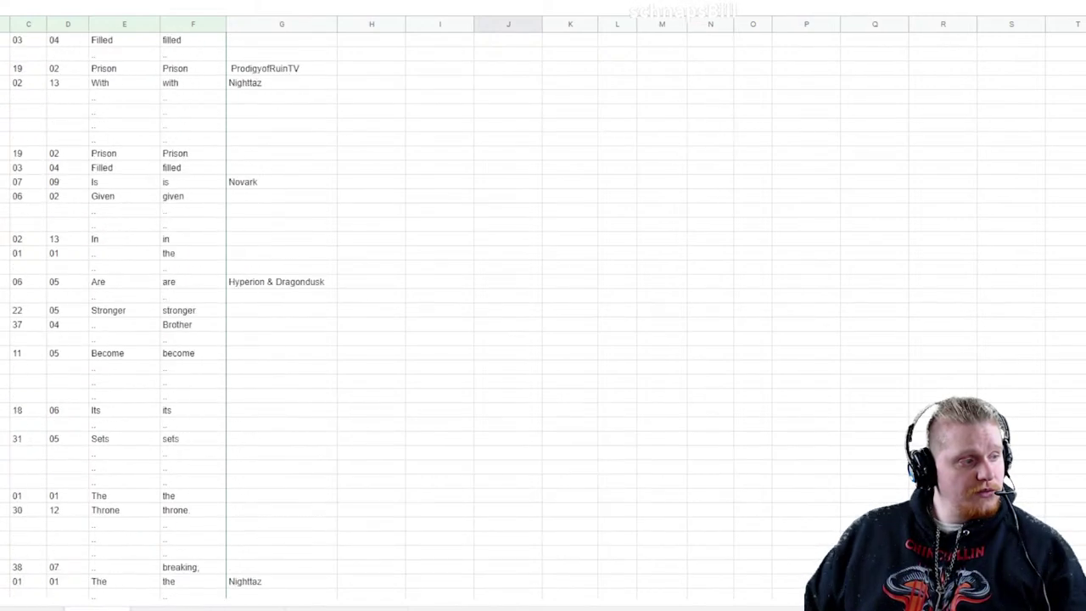
scroll(543, 306, "down", 20)
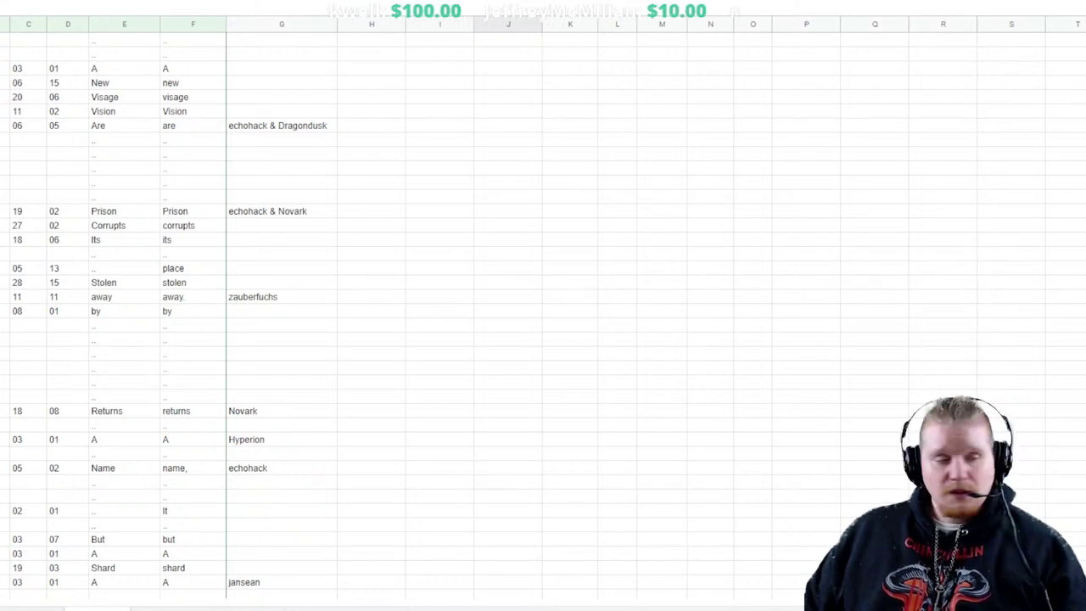
scroll(543, 312, "down", 20)
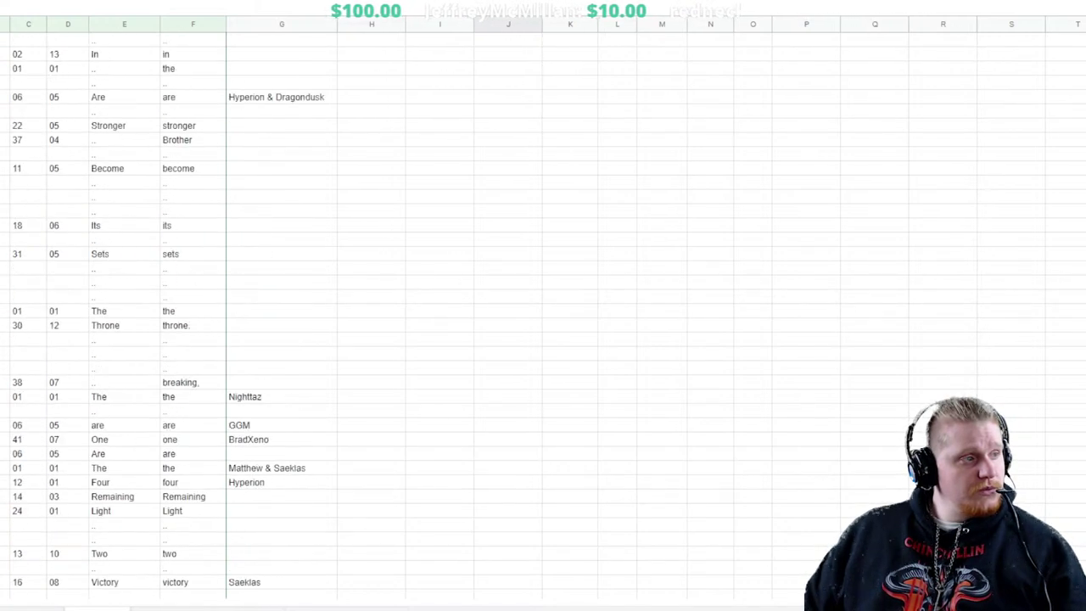
scroll(543, 311, "up", 10)
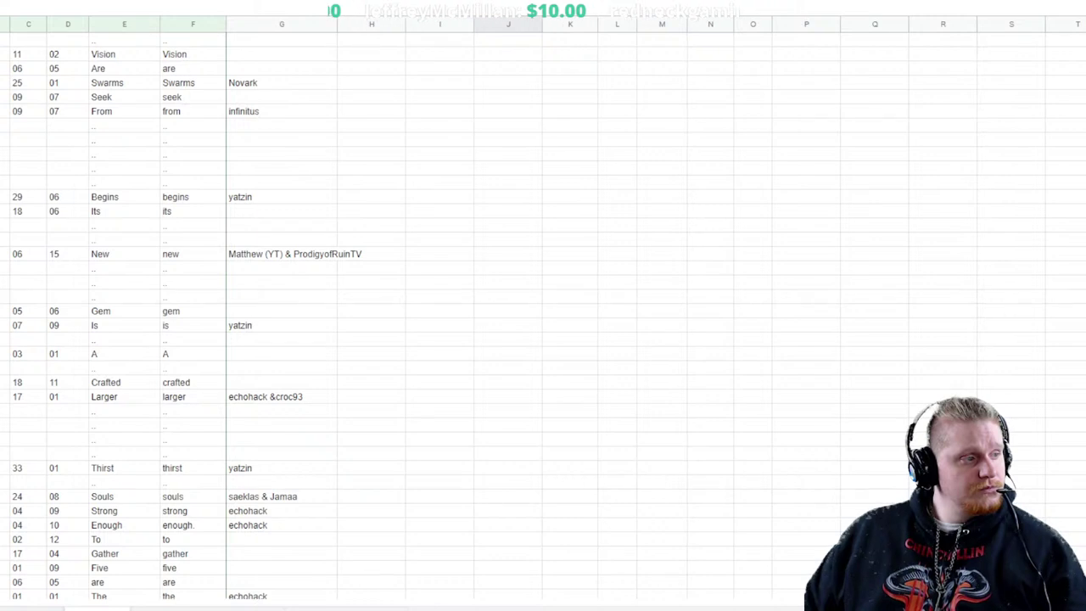
scroll(543, 311, "up", 3)
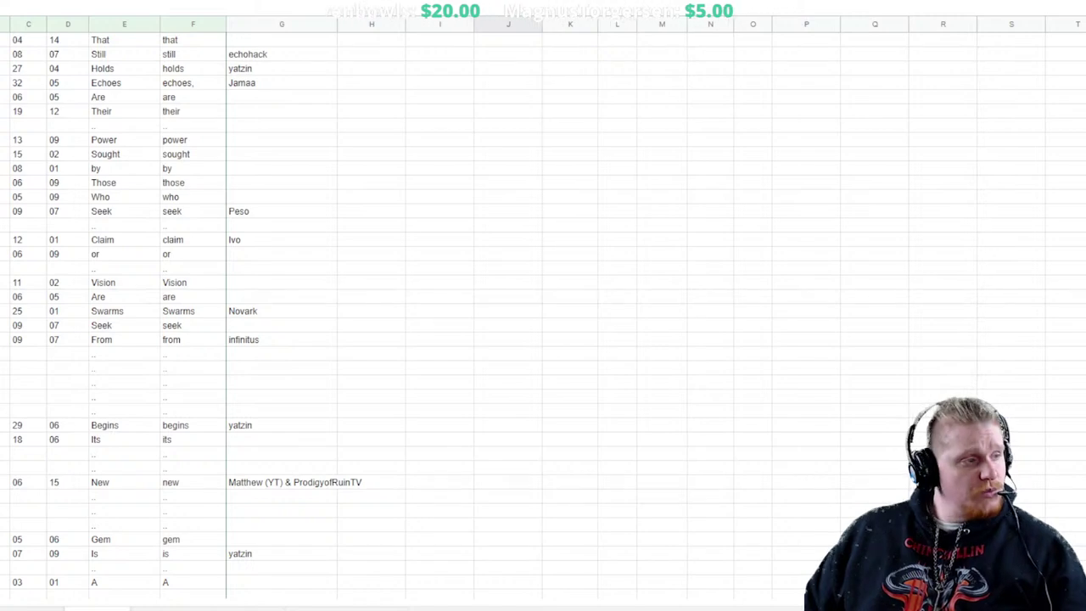
scroll(339, 314, "up", 6)
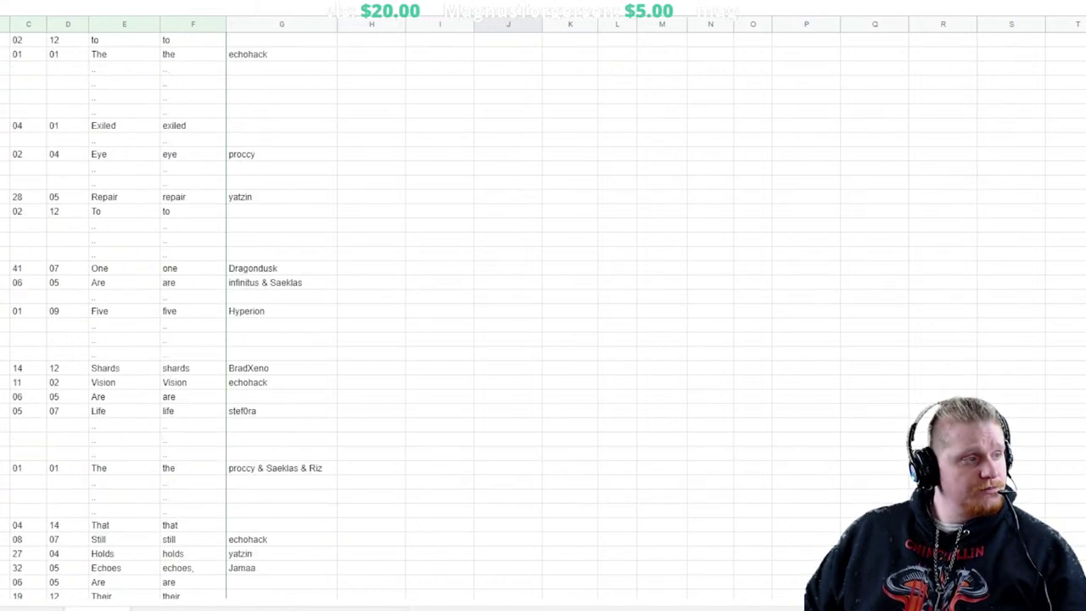
left_click(5, 267)
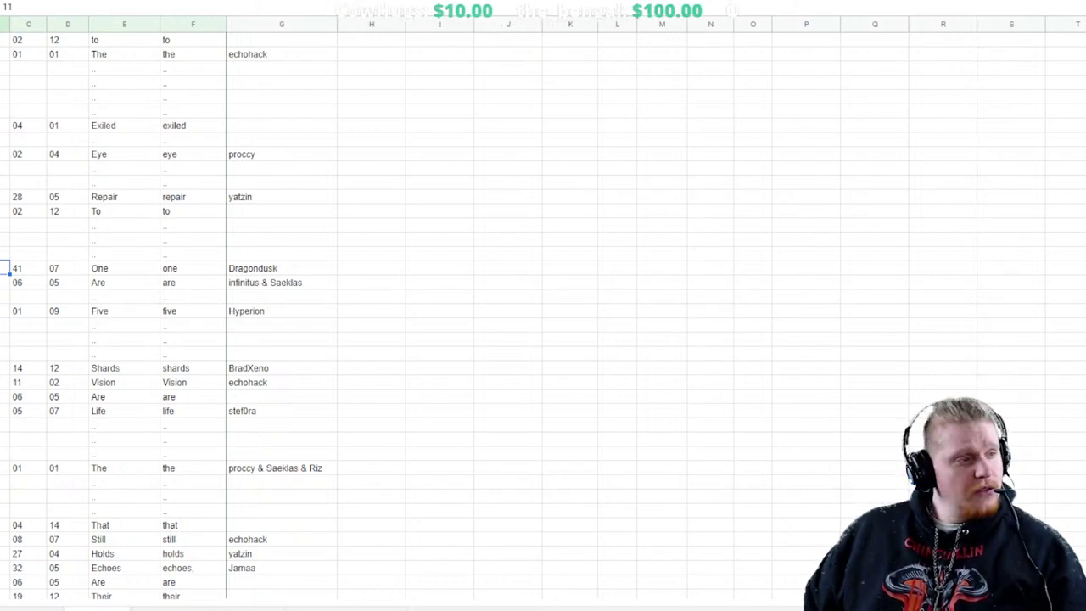
Fill the empty row directly below "Alone" with 57, 02 and 12 in columns B to D and the word "to" in column E
scroll(543, 335, "down", 20)
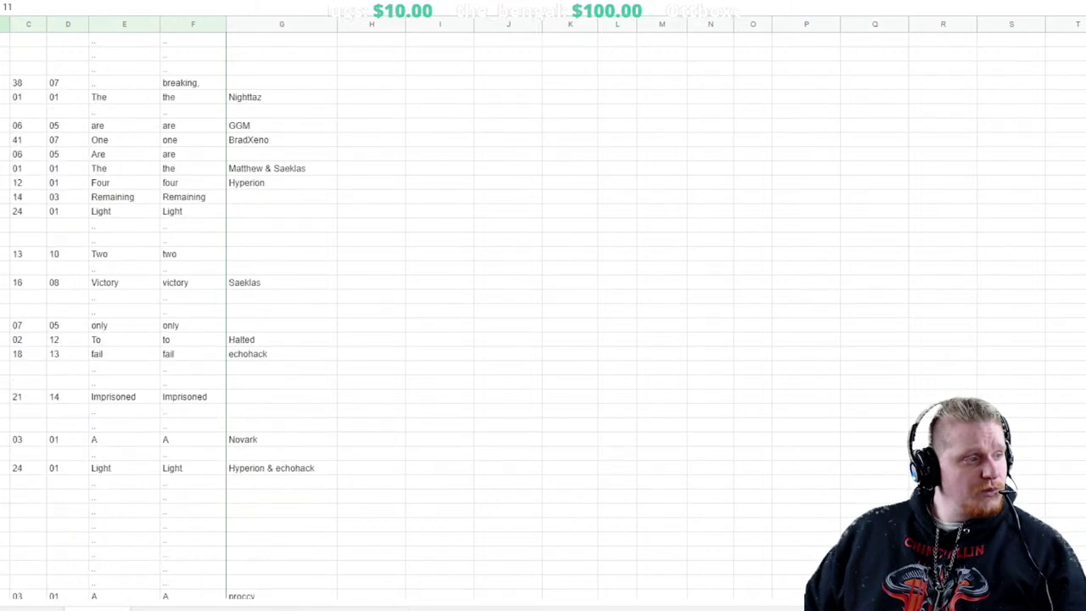
scroll(543, 335, "down", 10)
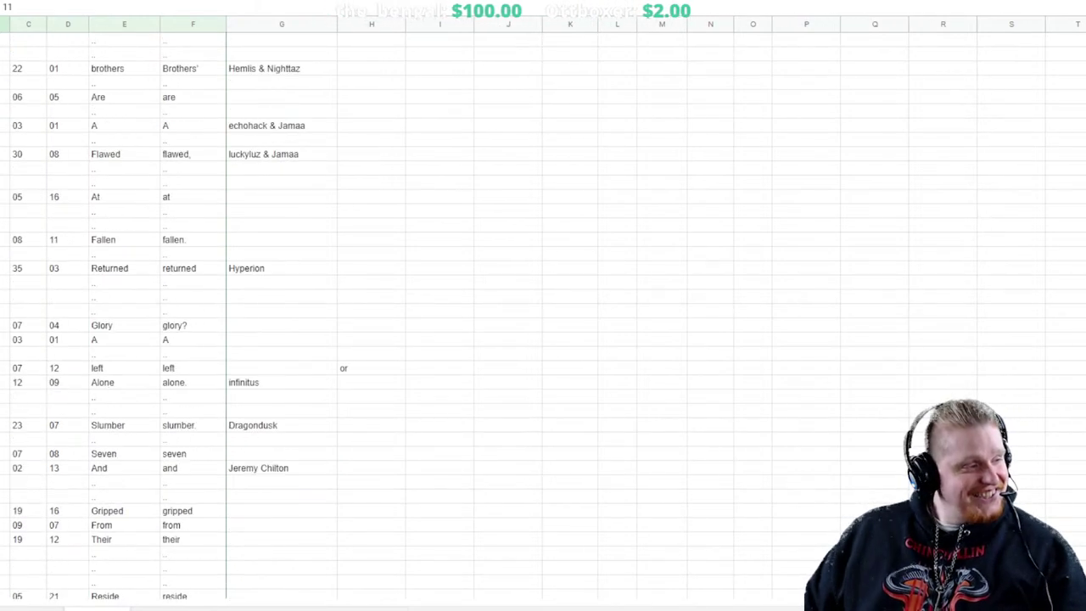
left_click(4, 396)
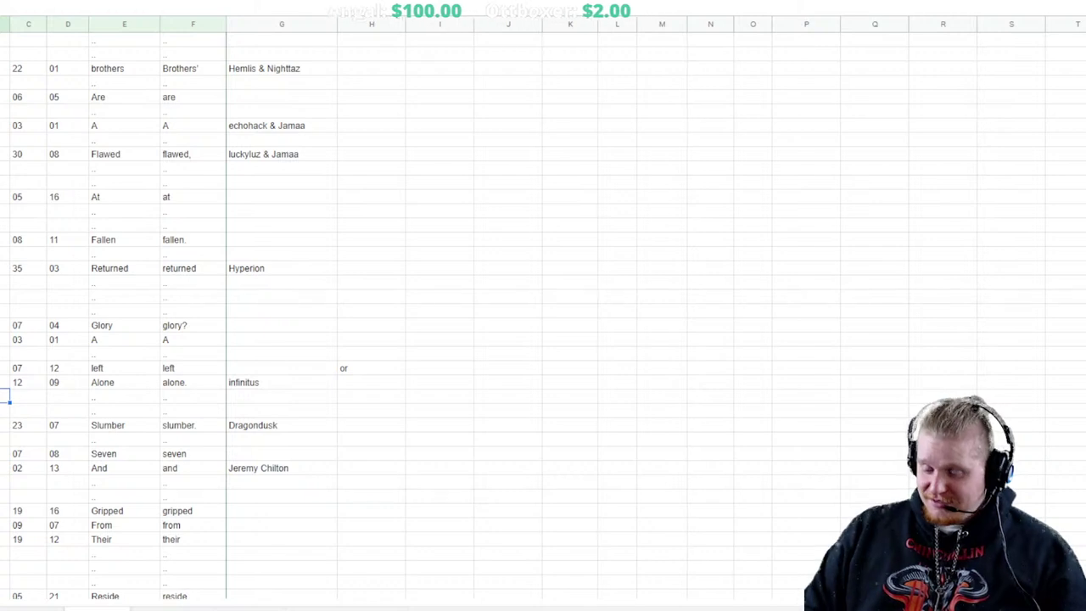
type("57")
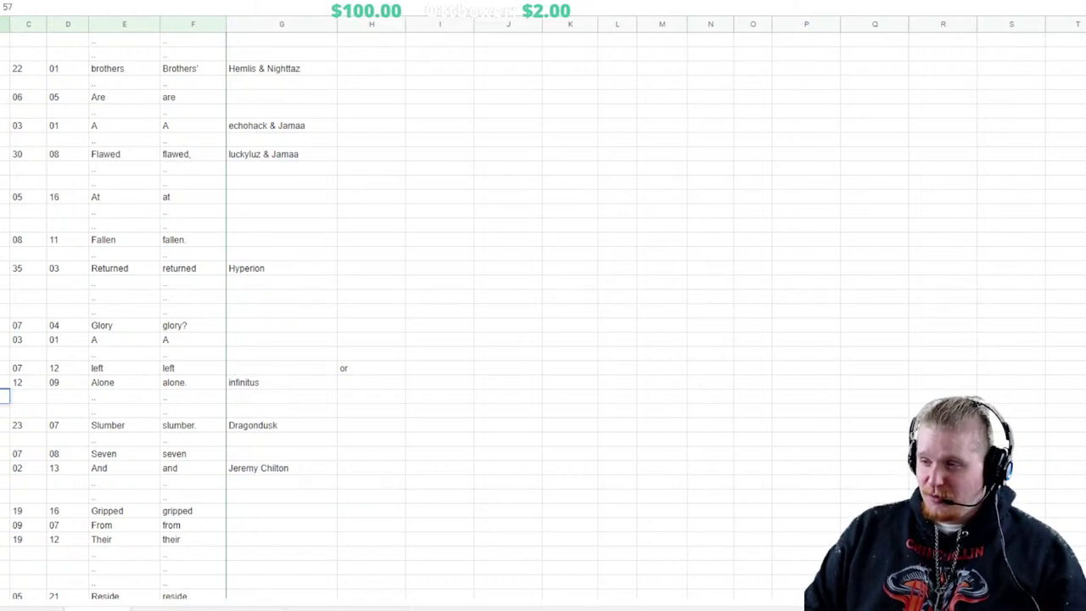
key("Tab")
type("02")
key("Tab")
type("12")
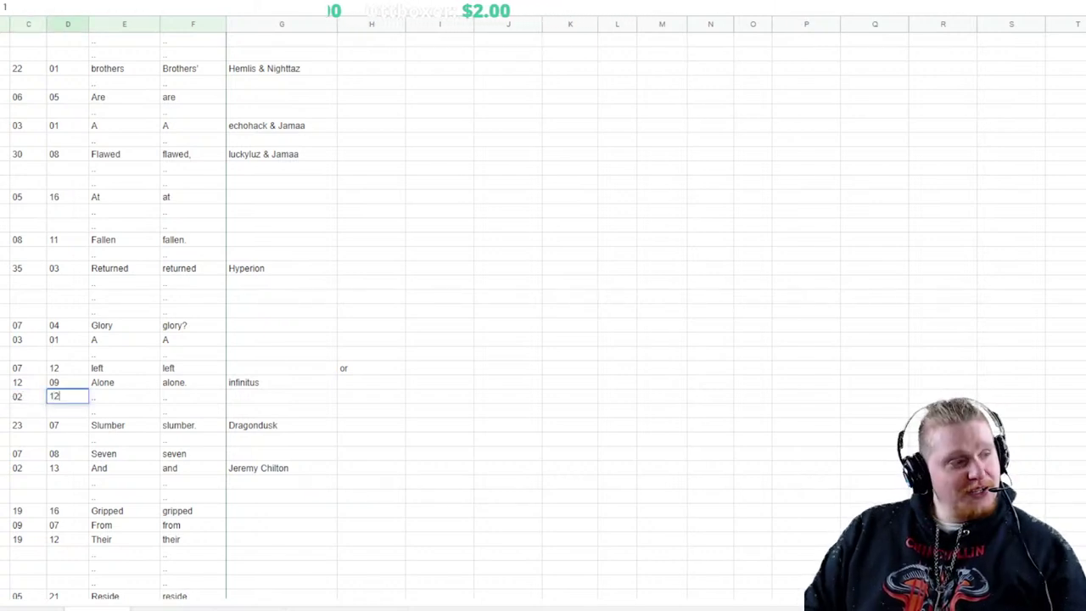
key("Tab")
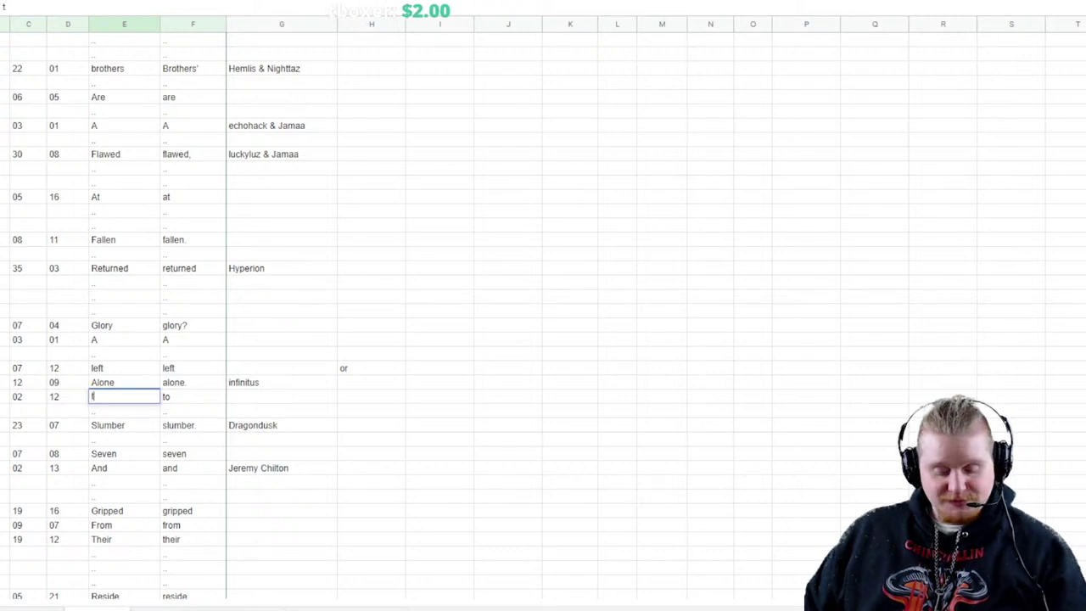
type("to")
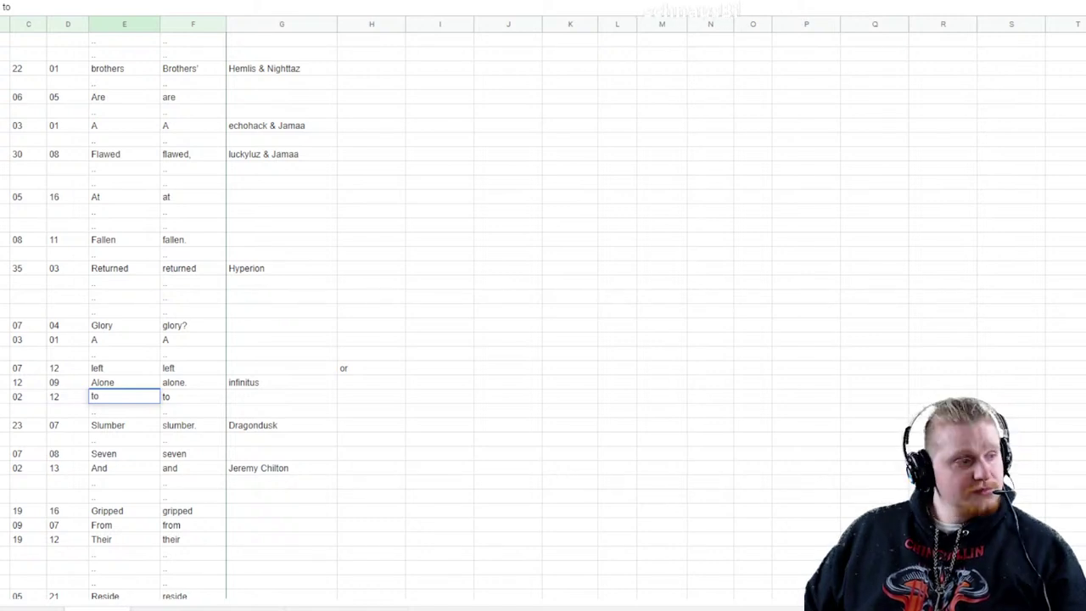
scroll(440, 339, "down", 3)
scroll(440, 340, "up", 2)
left_click(440, 437)
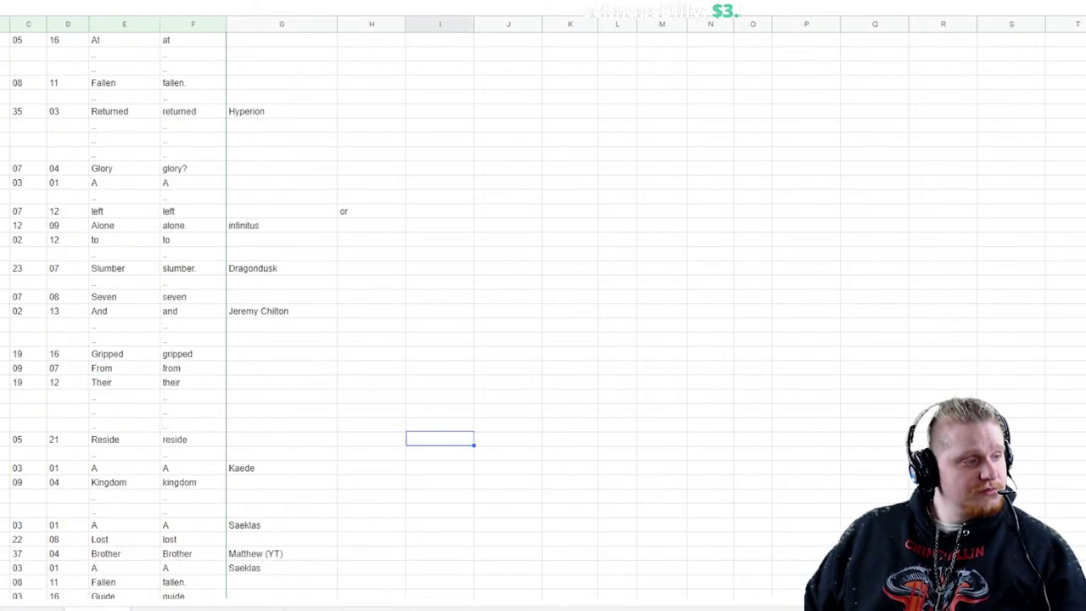
Enter the contributor's name in column G of the "the" row between "Gem" and "Ability"
scroll(543, 306, "down", 3)
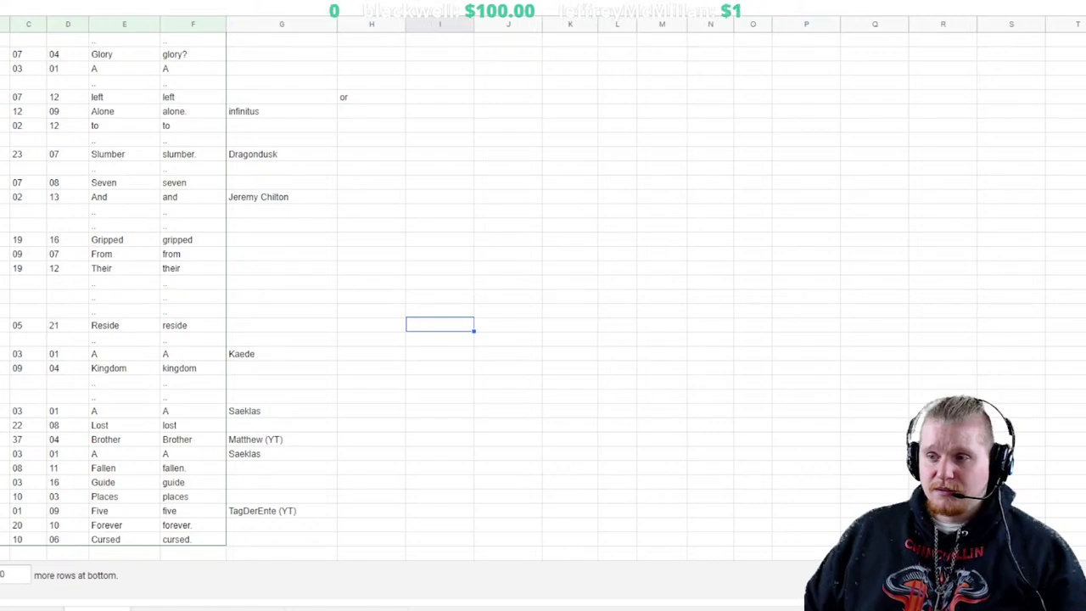
scroll(543, 306, "down", 20)
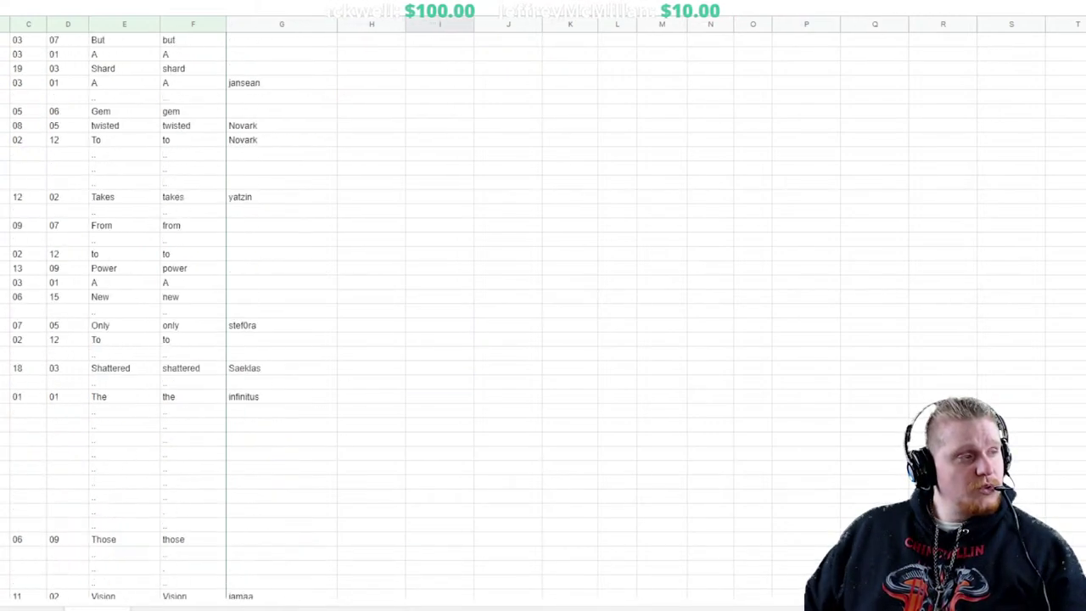
scroll(543, 306, "down", 20)
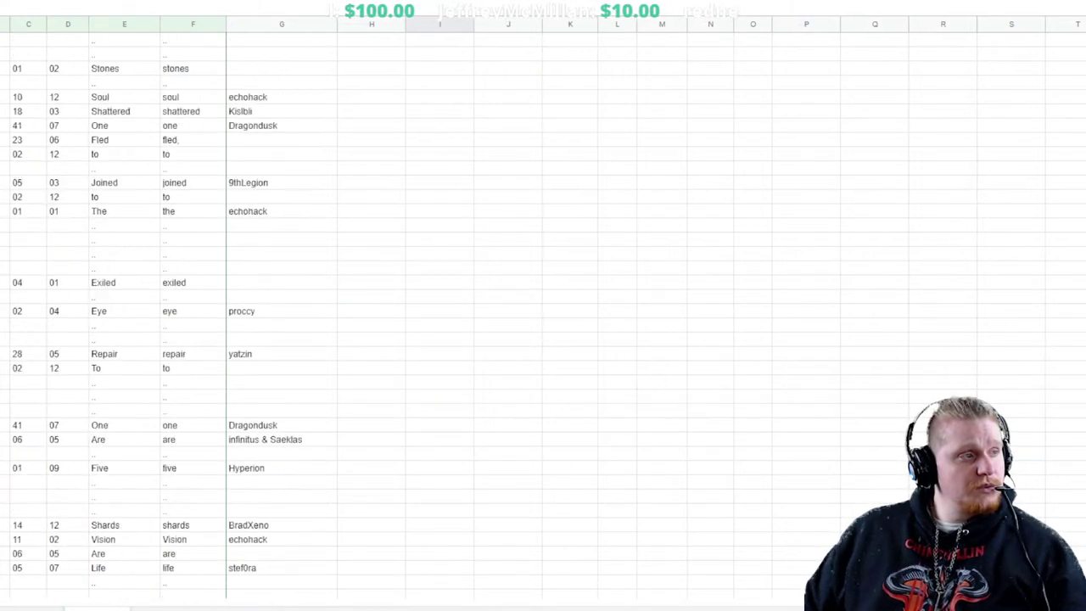
scroll(543, 305, "down", 15)
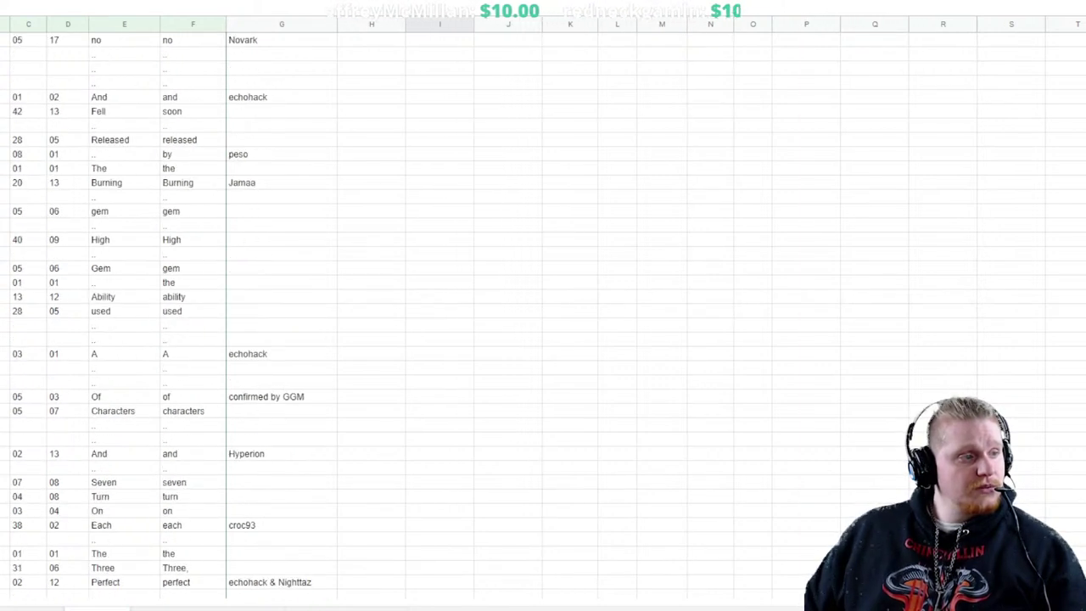
left_click(281, 282)
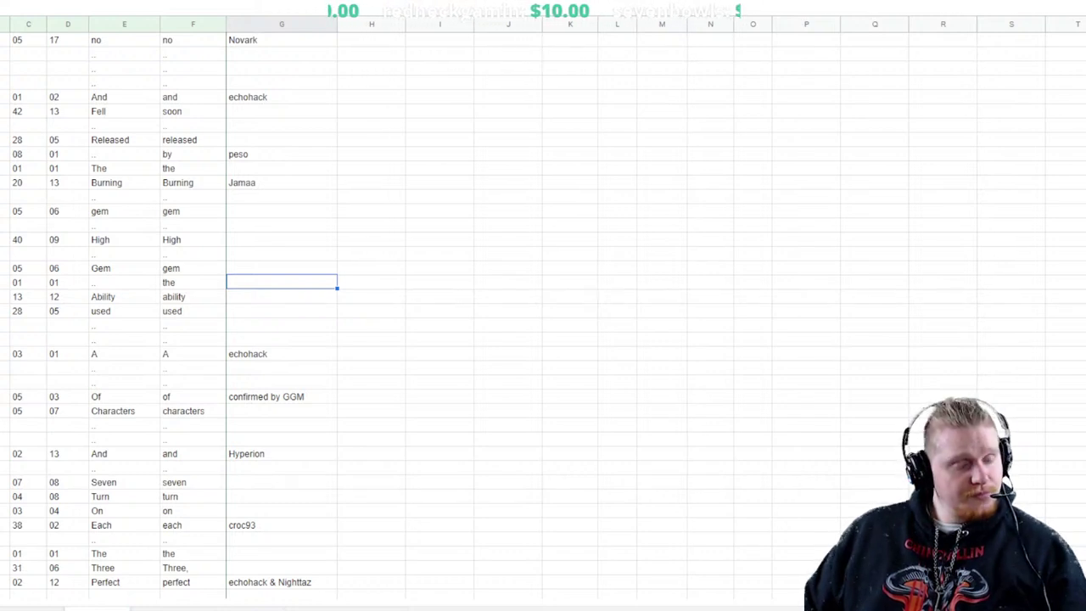
type("prodigy")
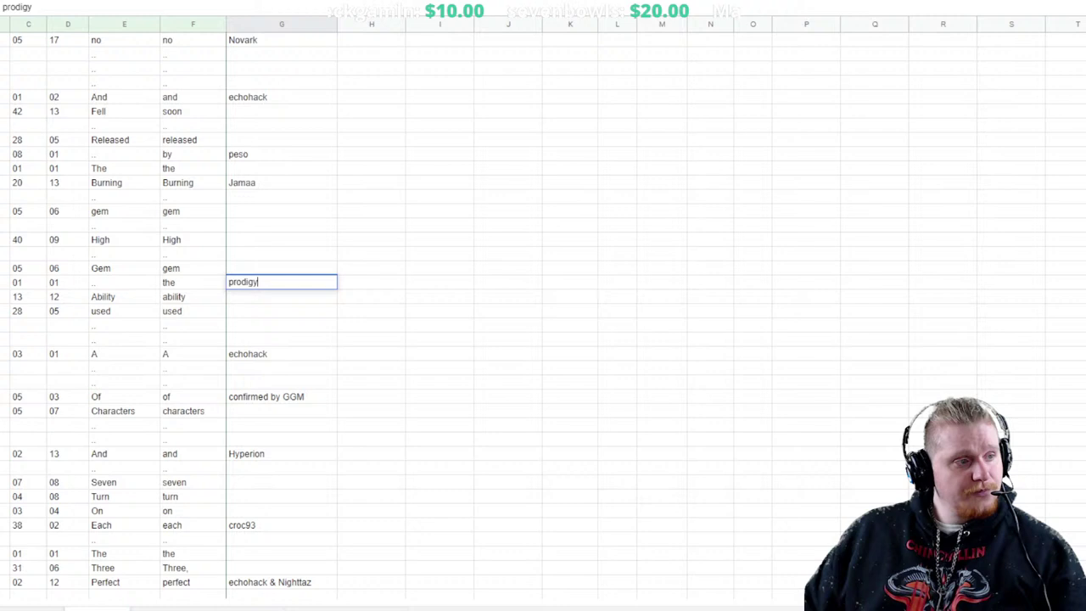
key("Return")
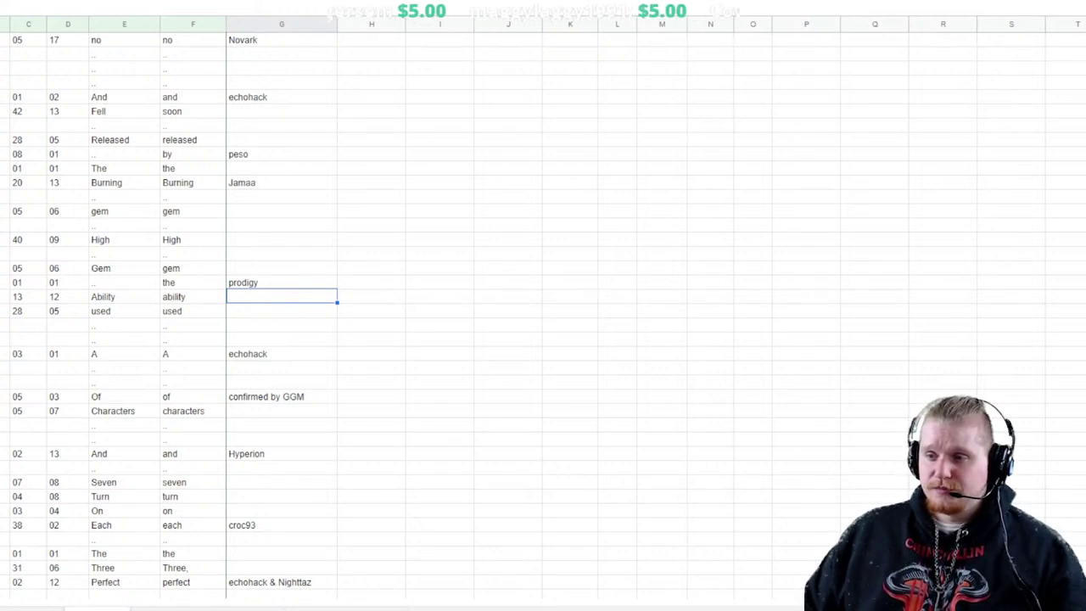
Fill the empty row directly above "Those" with 24 in column C, 01 in column D and the word "light" in column E
scroll(543, 305, "down", 20)
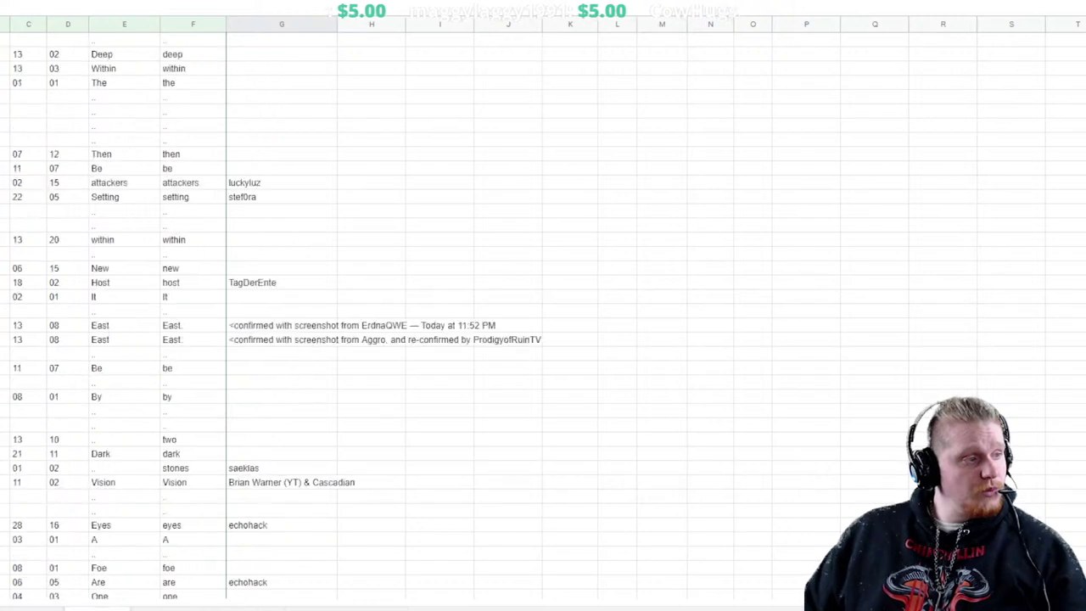
scroll(543, 305, "down", 20)
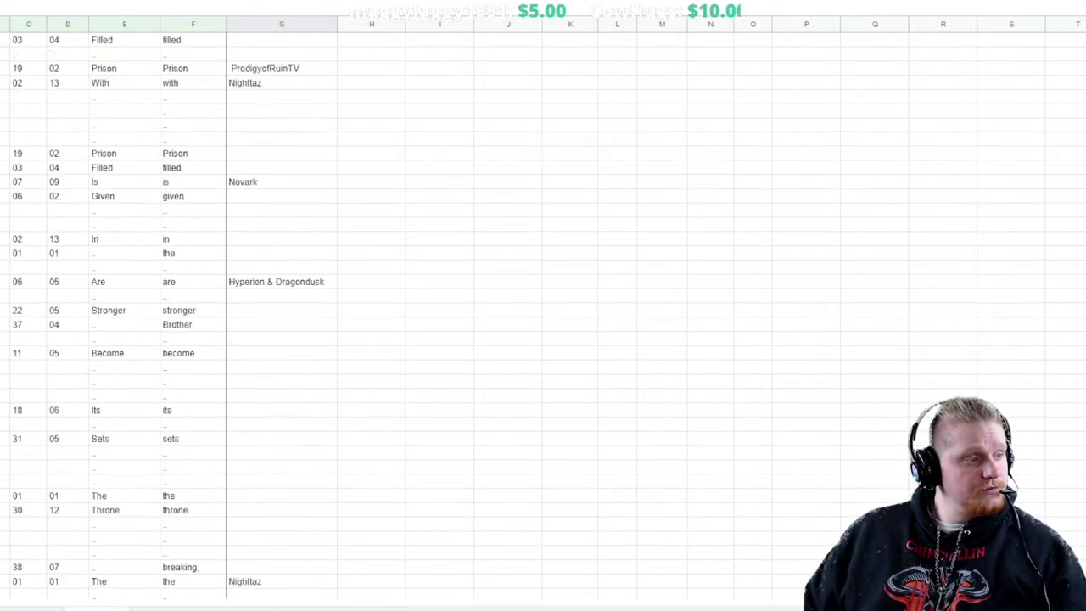
scroll(543, 306, "down", 15)
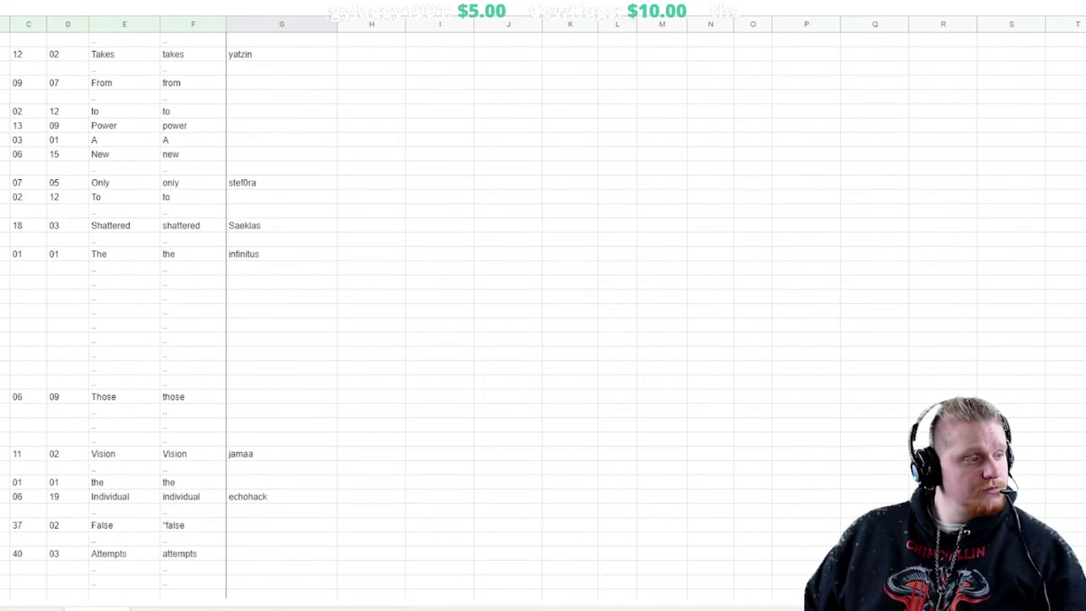
left_click(4, 381)
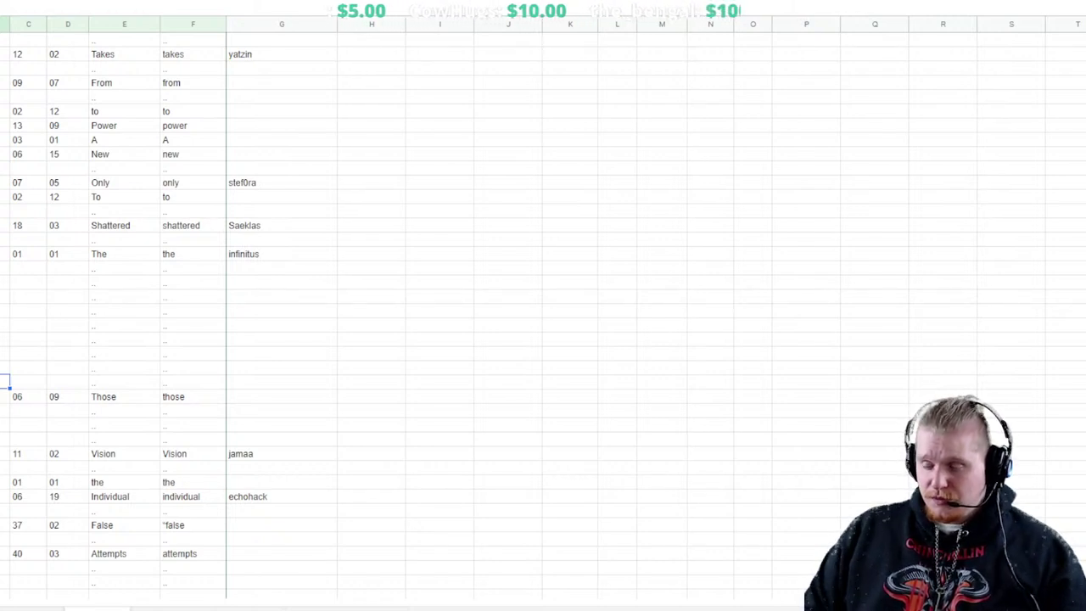
type("24")
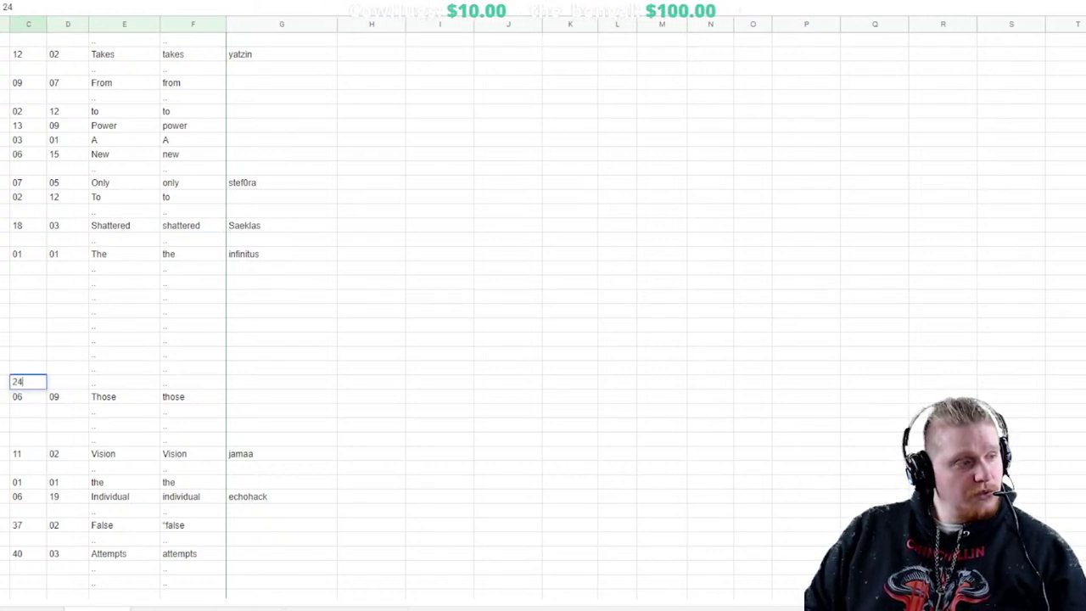
key("Tab")
type("01")
key("Tab")
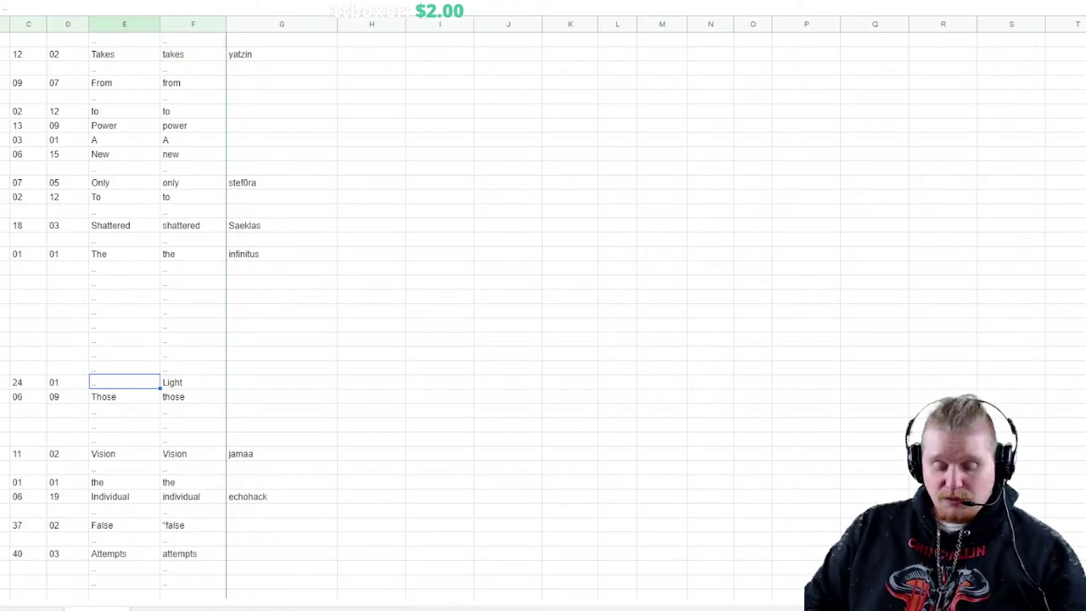
type("light")
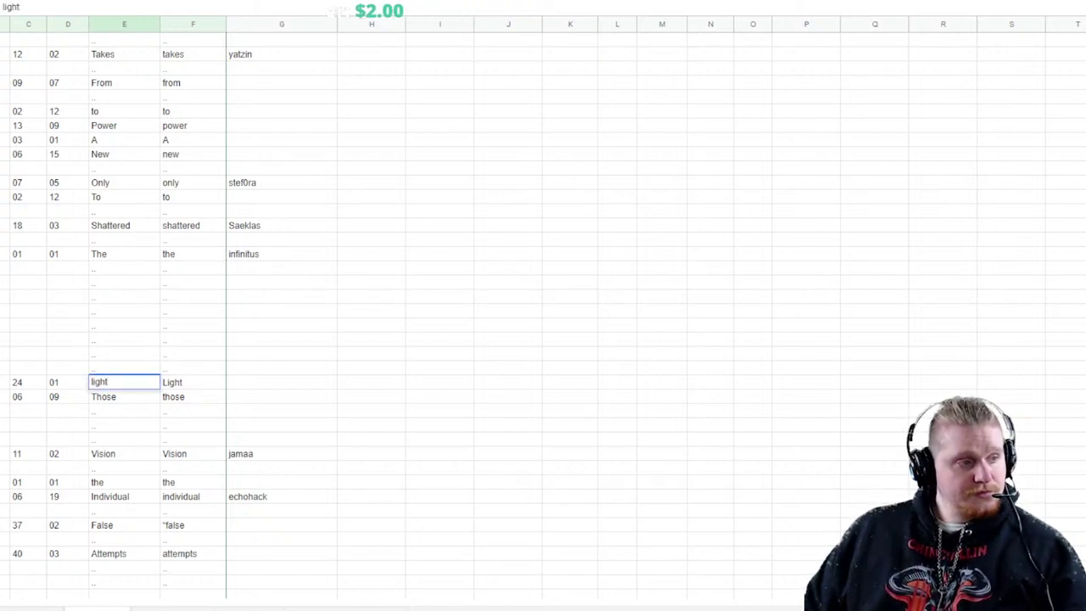
left_click(281, 382)
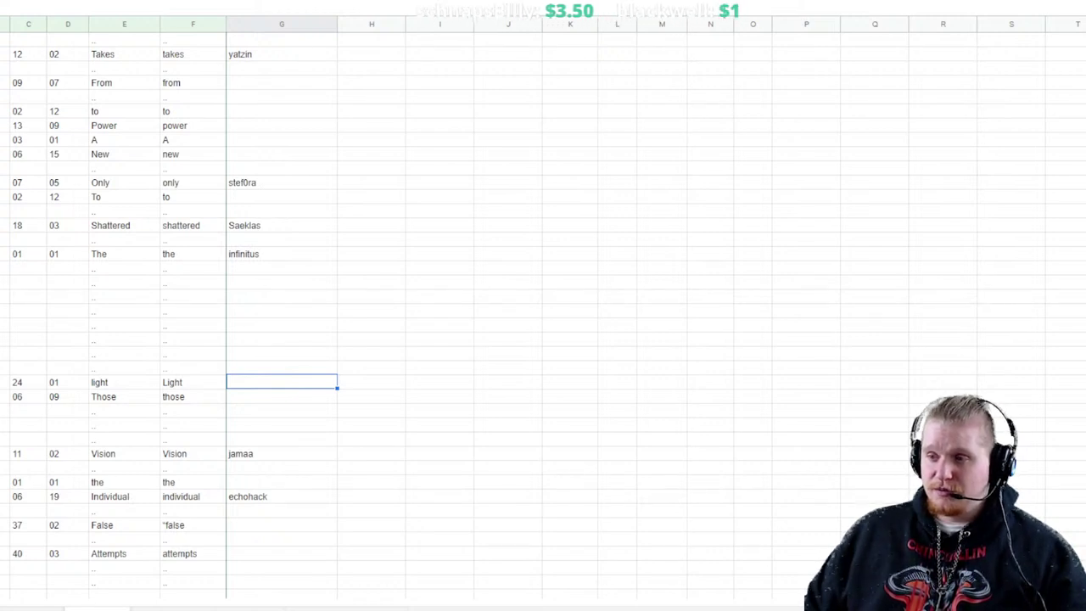
scroll(339, 314, "down", 5)
scroll(340, 314, "up", 5)
scroll(339, 314, "down", 10)
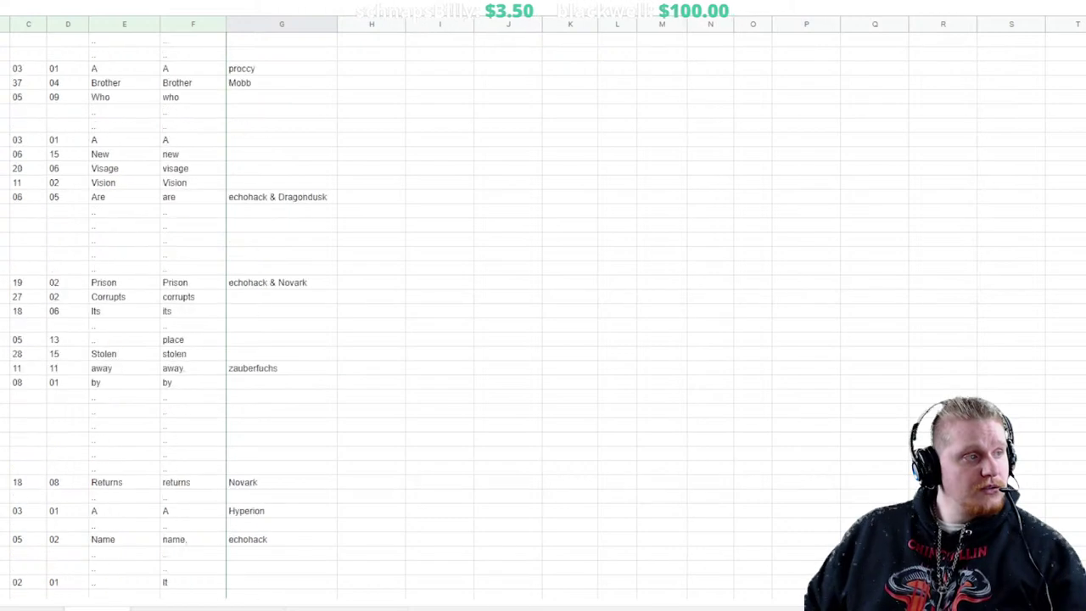
scroll(543, 314, "up", 15)
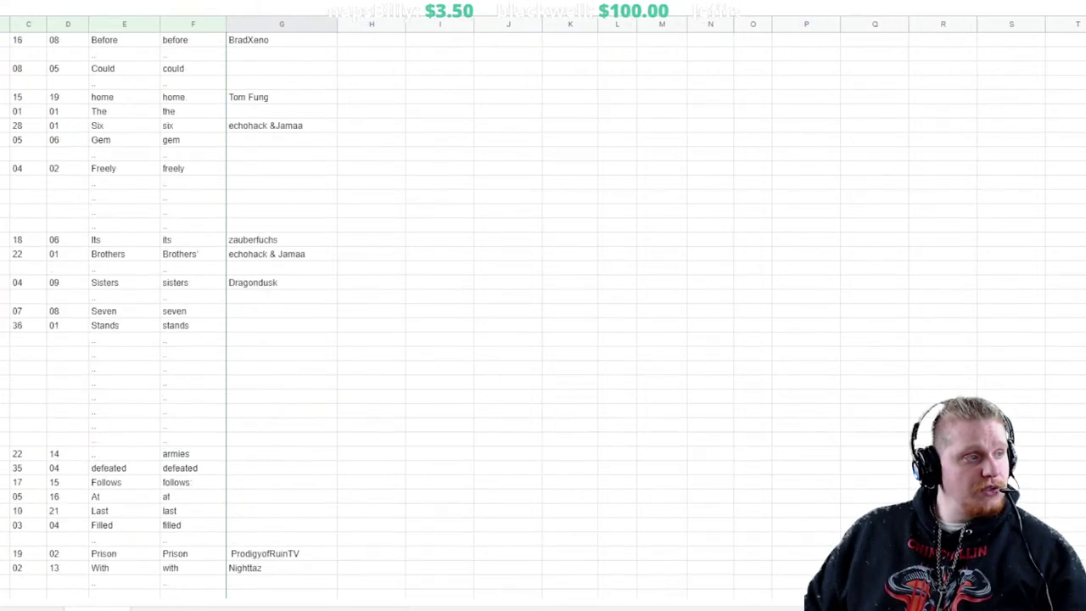
scroll(543, 314, "up", 10)
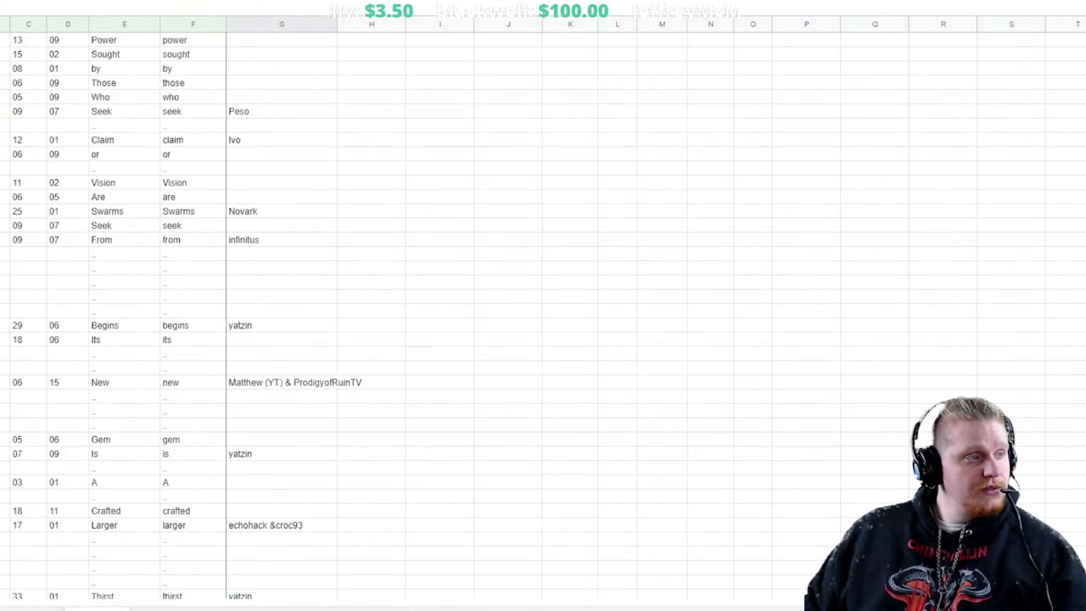
left_click(4, 253)
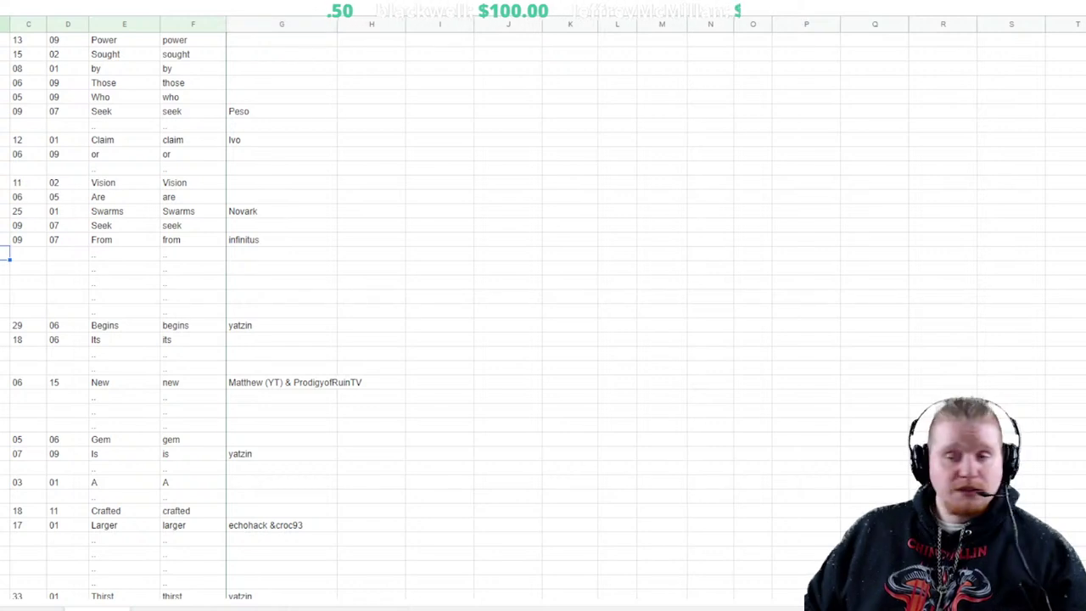
type("03")
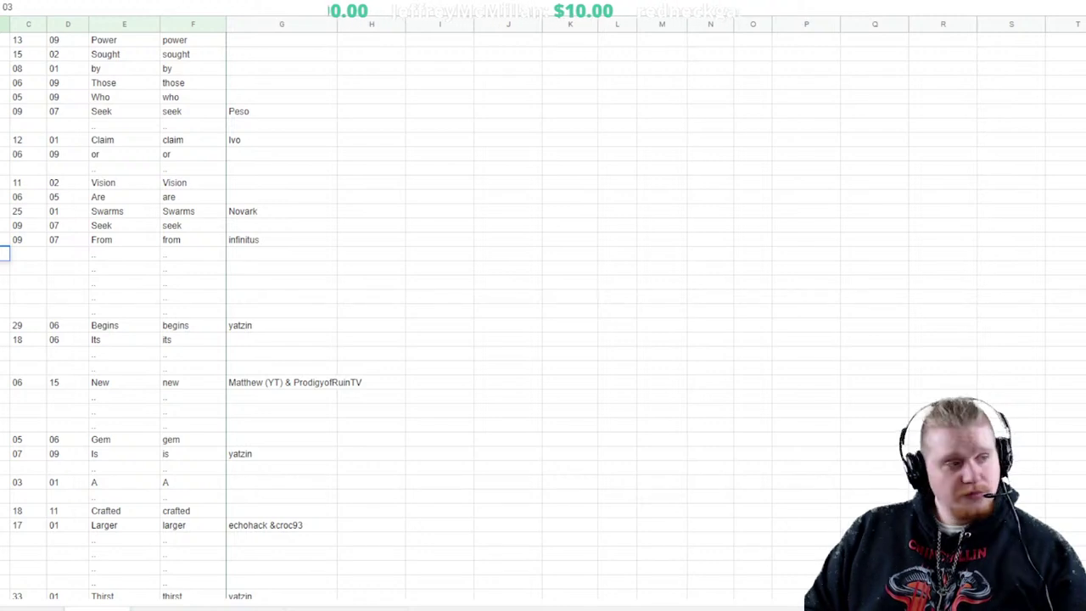
type("01")
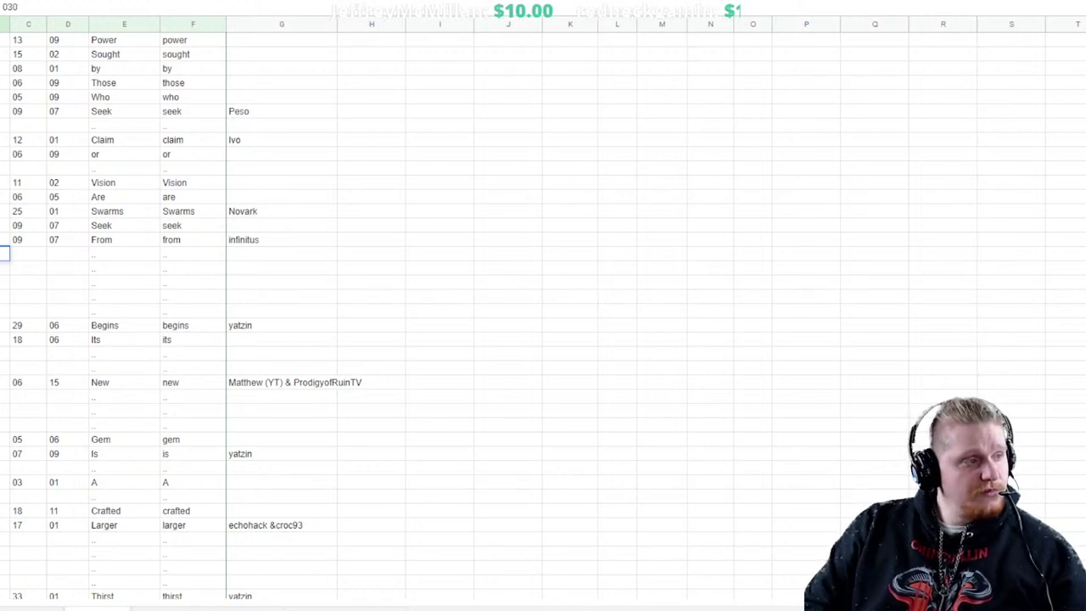
key("BackSpace")
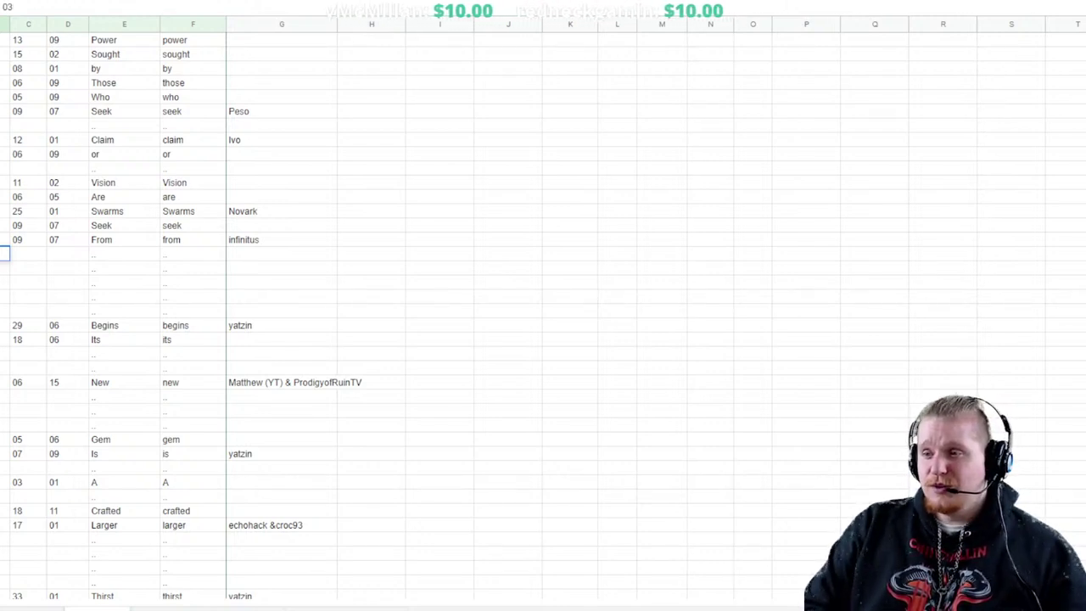
key("Escape")
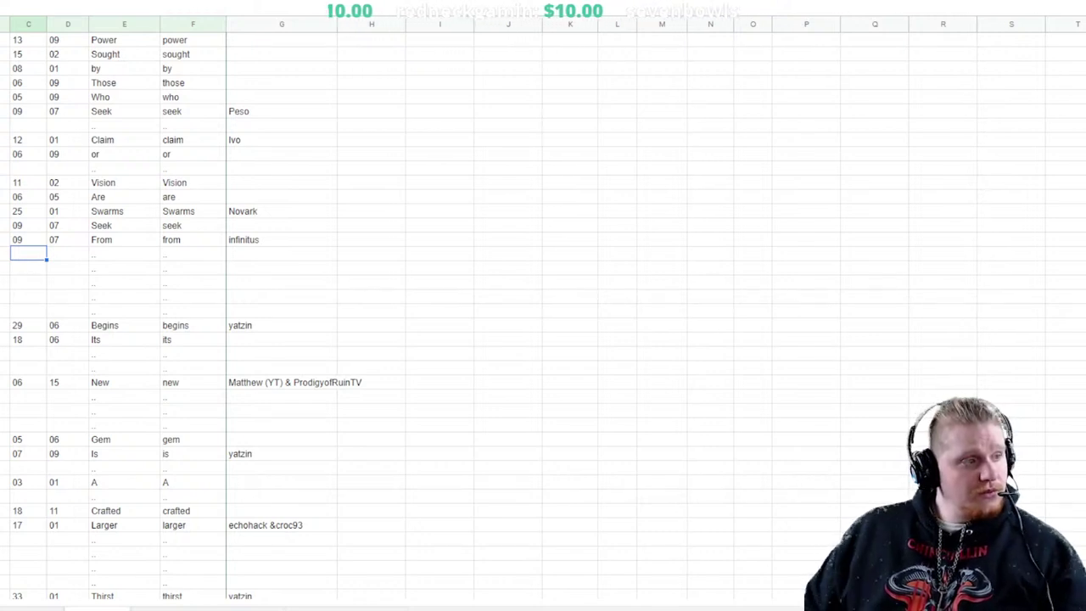
key("Left")
type("03")
key("Escape")
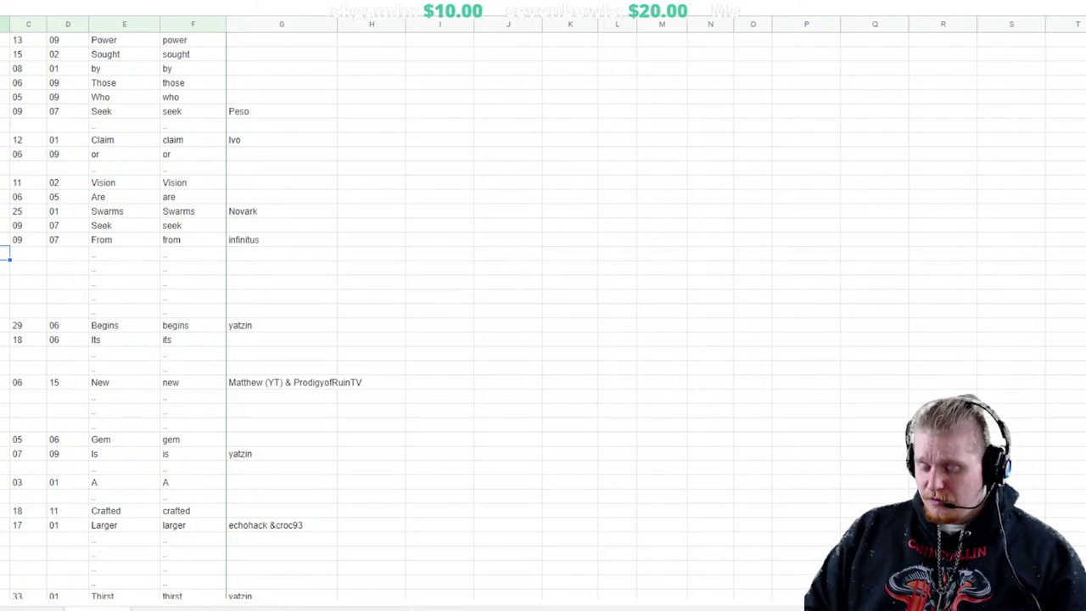
Fill the empty row directly below "From" with 37, 01 and 01 in columns B to D and the word "The" in column E
type("37")
key("Tab")
type("01")
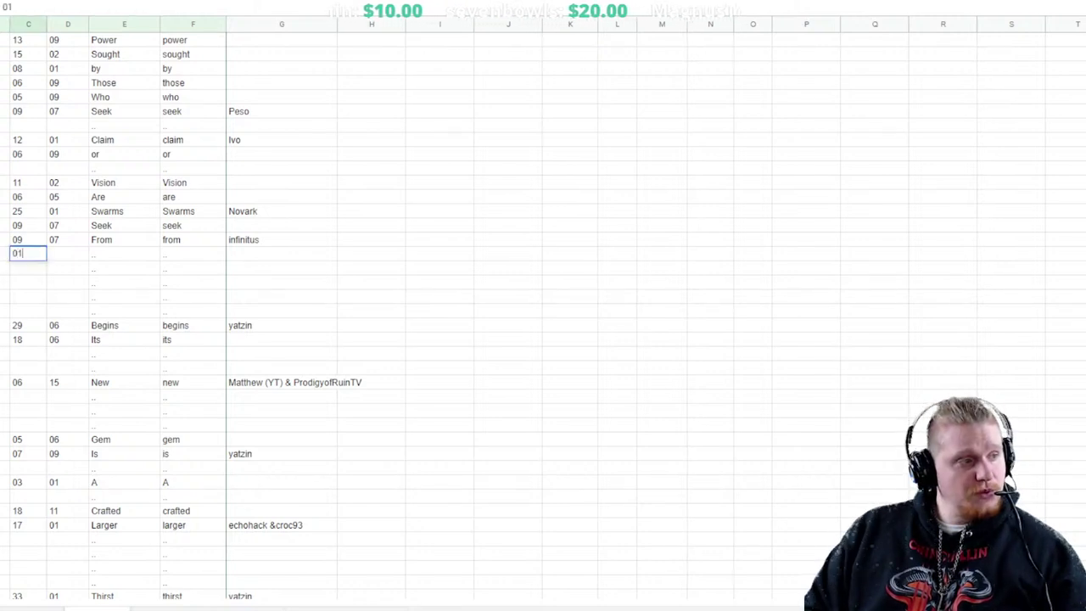
key("Tab")
type("01")
key("Tab")
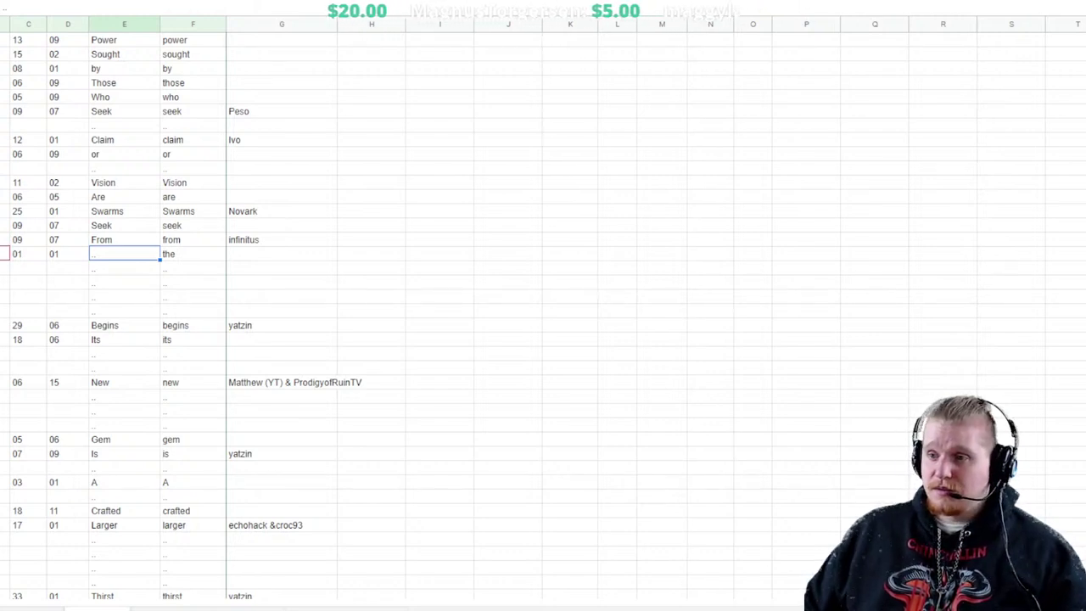
type("The")
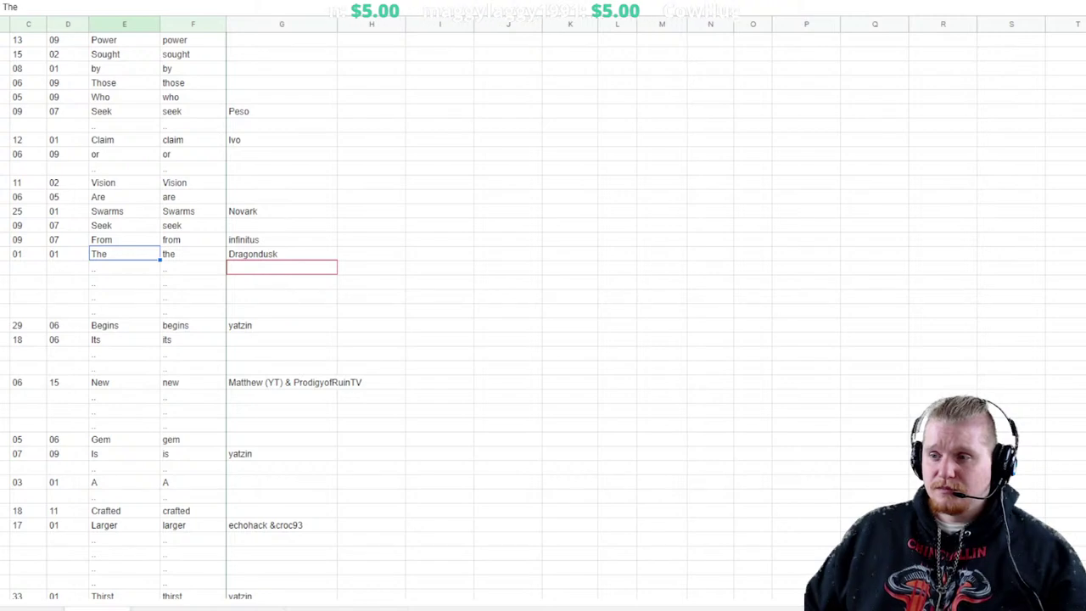
Enter the contributor's name in column G of the "Gem" row directly above "twisted"
scroll(339, 314, "down", 20)
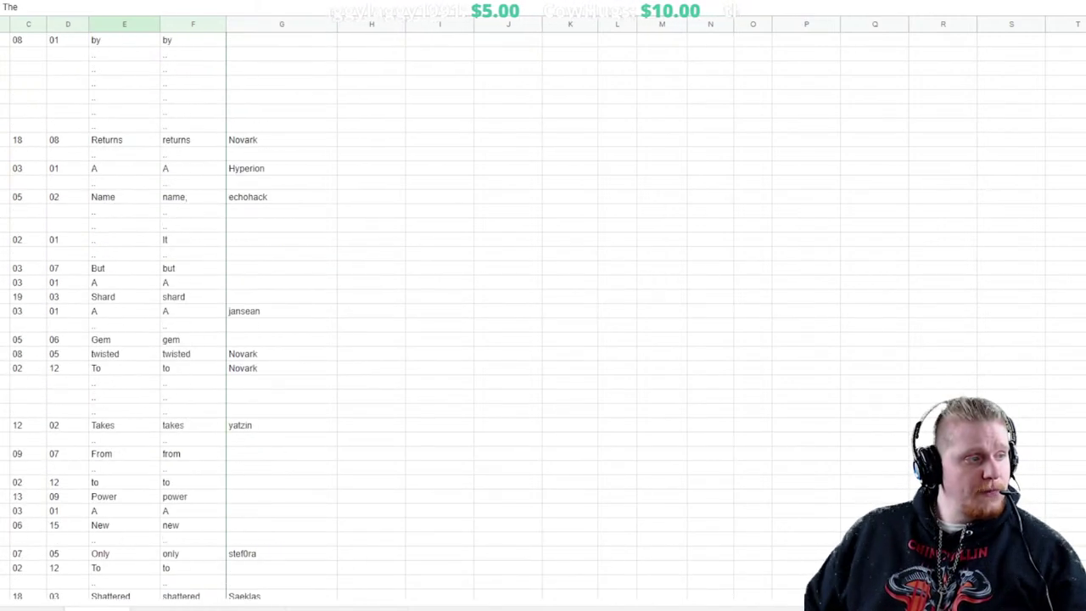
left_click(282, 339)
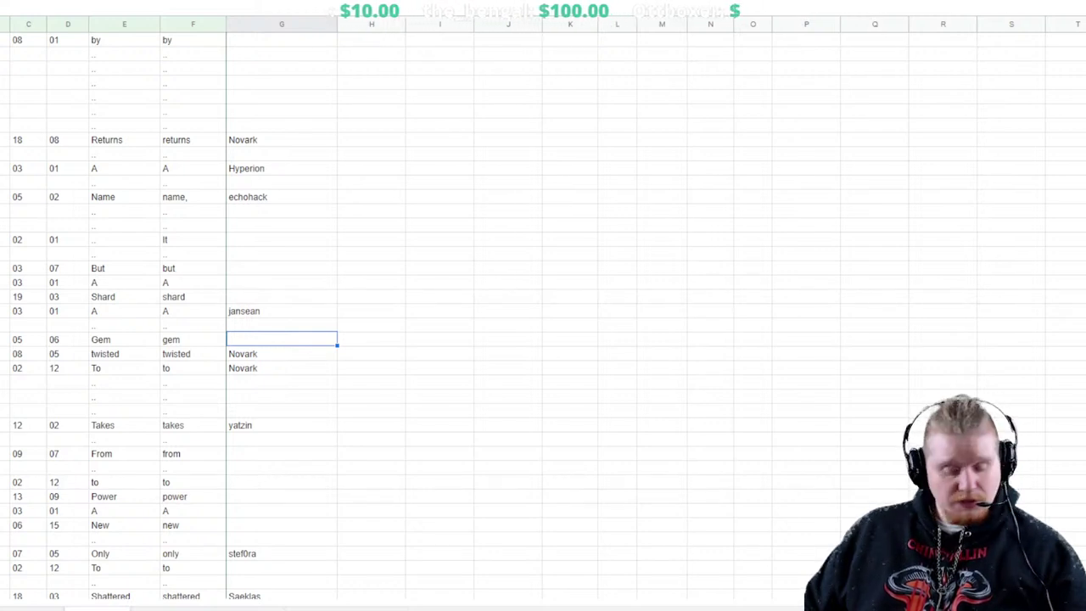
type("jama")
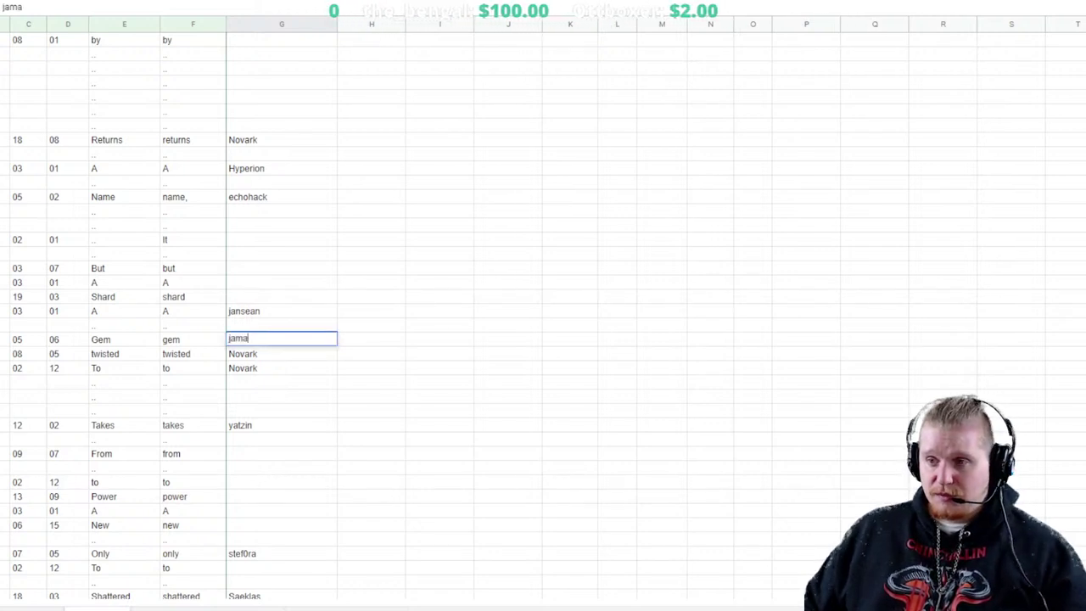
type("a")
key("Return")
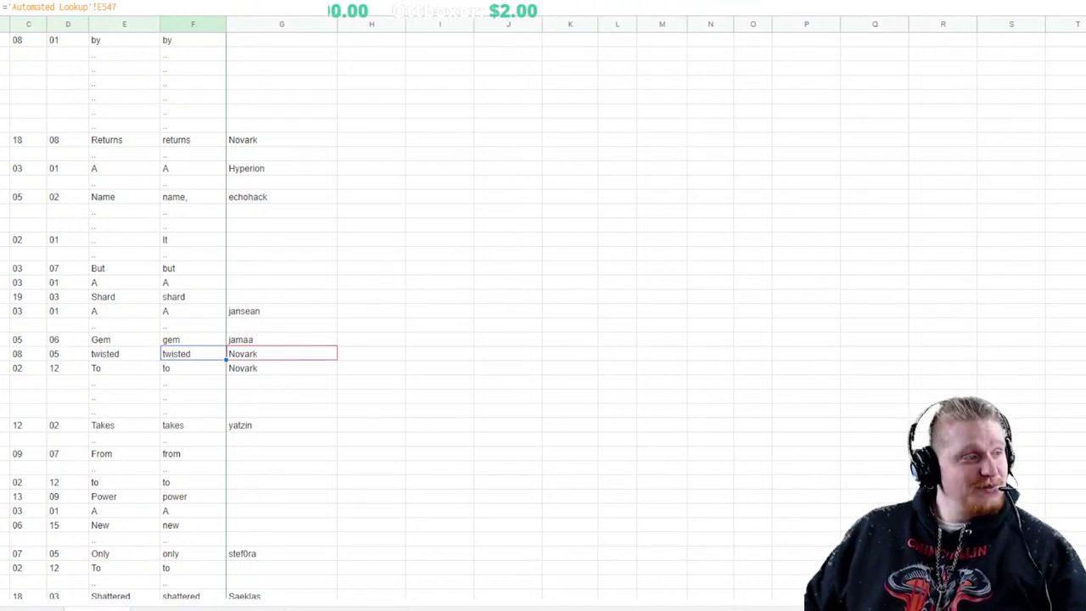
Fill the empty row directly above "breaking," with 24 in column C, 01 in column D and the word "light" in column E
scroll(399, 314, "up", 20)
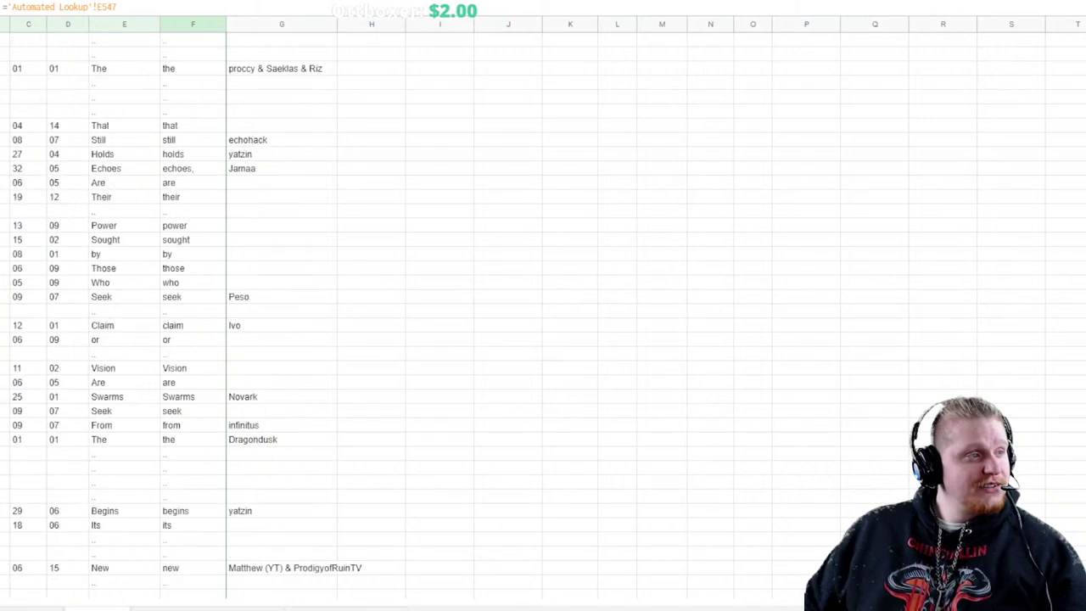
scroll(399, 314, "up", 20)
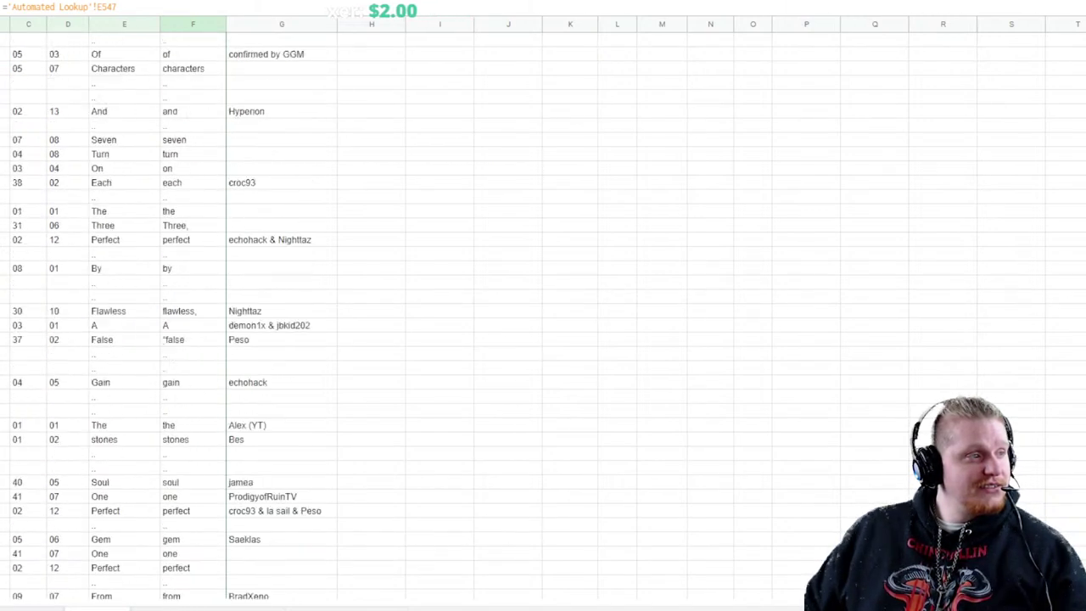
scroll(399, 313, "down", 4)
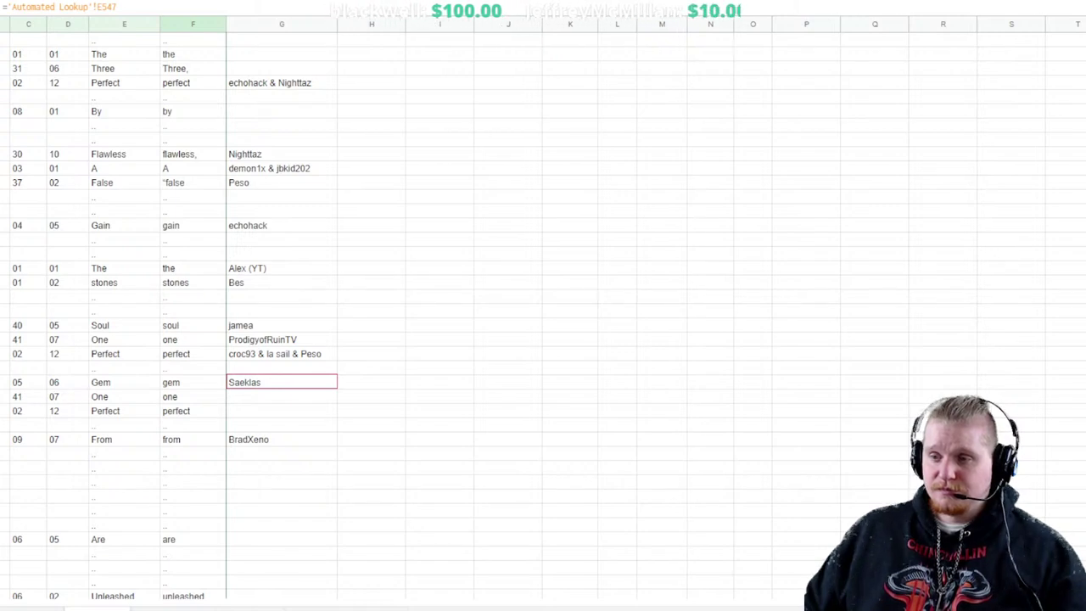
scroll(543, 306, "down", 20)
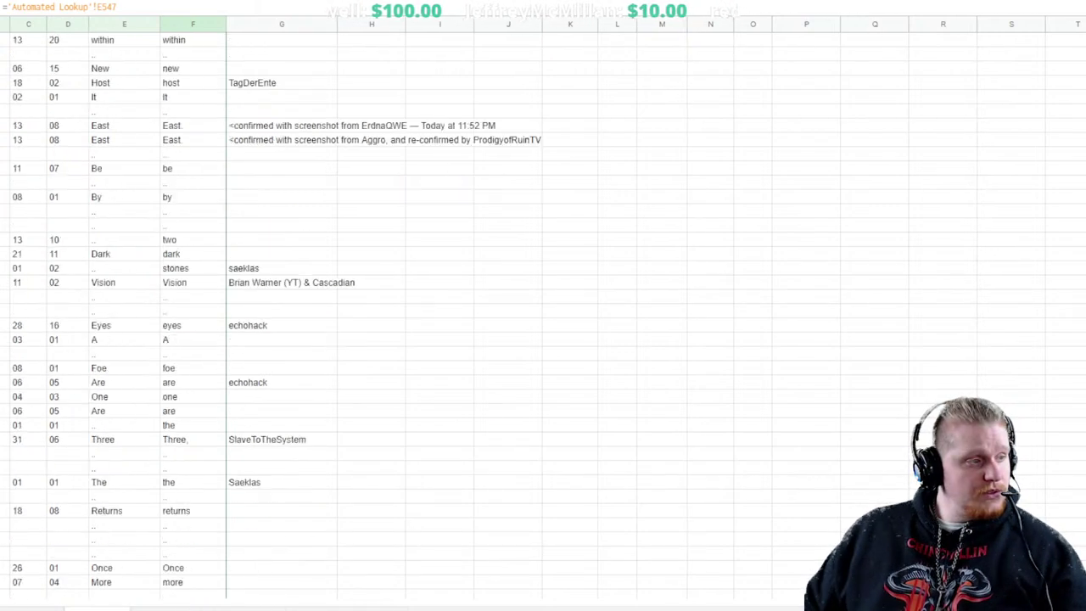
scroll(543, 305, "down", 15)
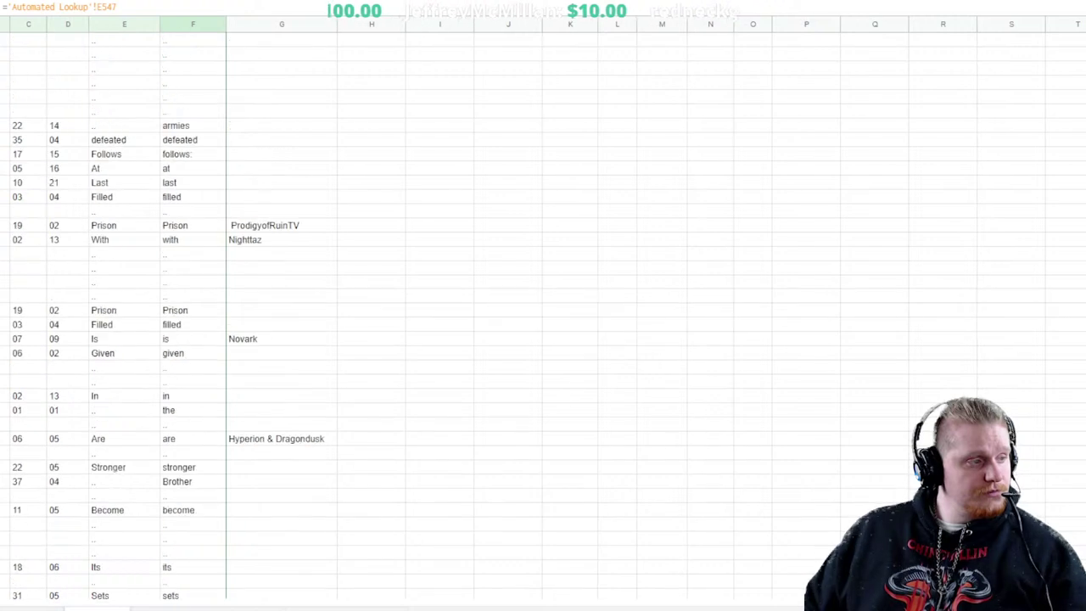
scroll(543, 305, "down", 5)
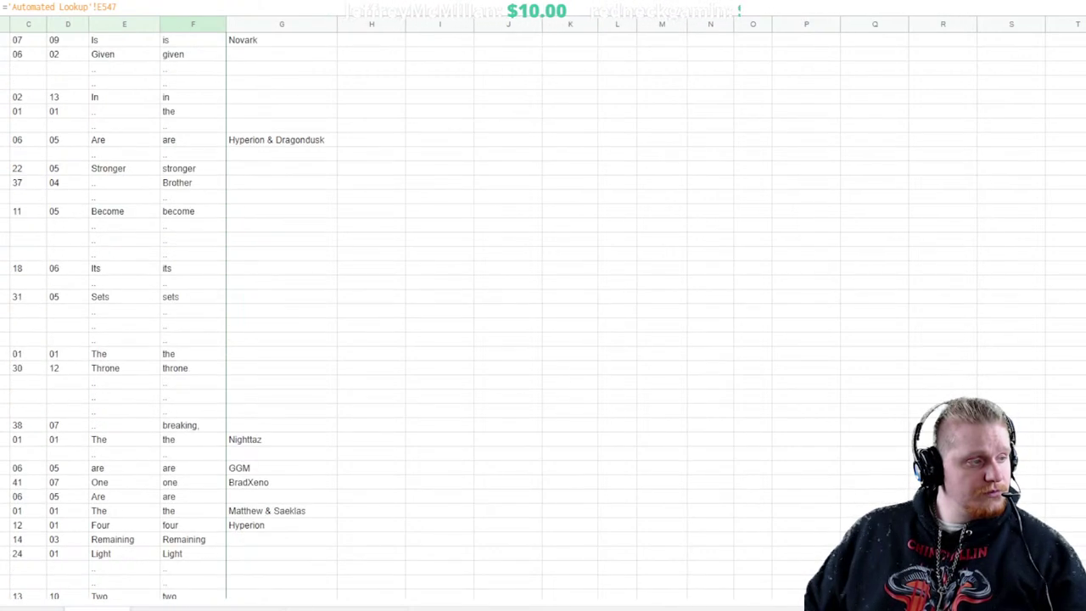
left_click(6, 411)
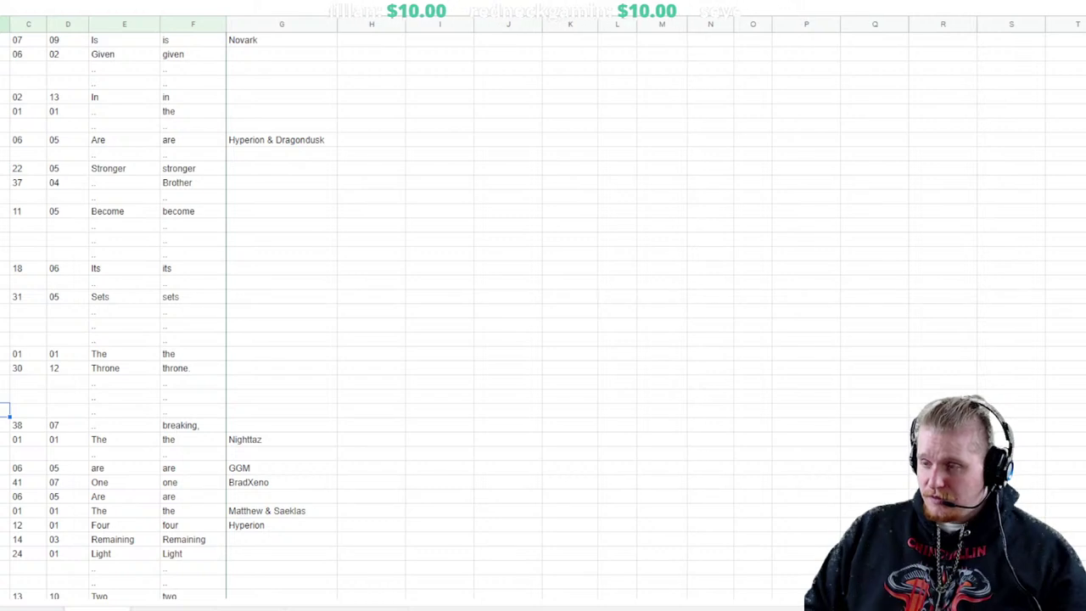
type("24")
key("Tab")
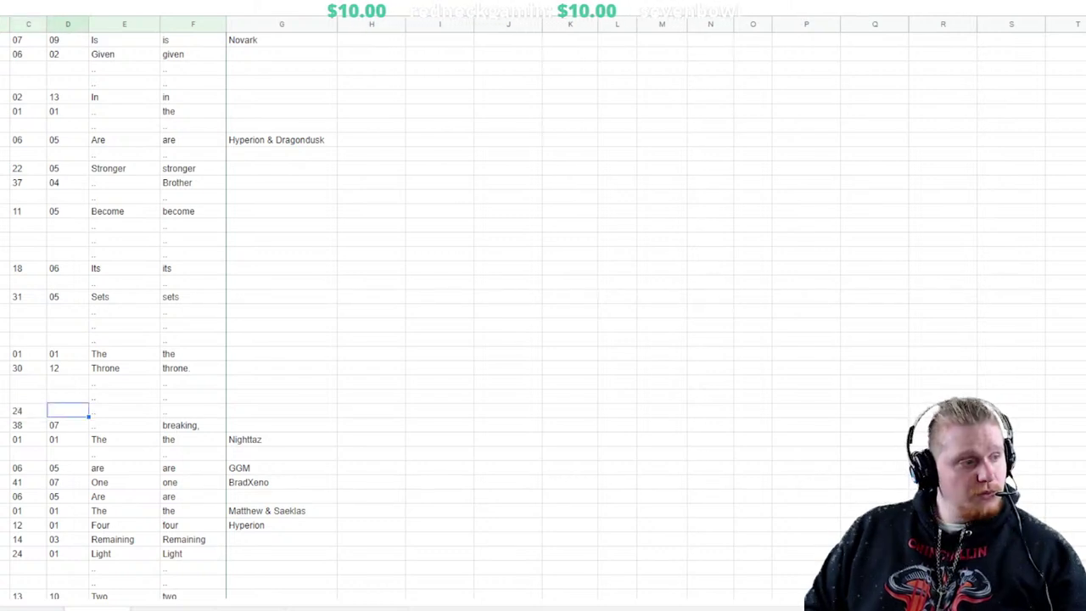
type("01")
key("Tab")
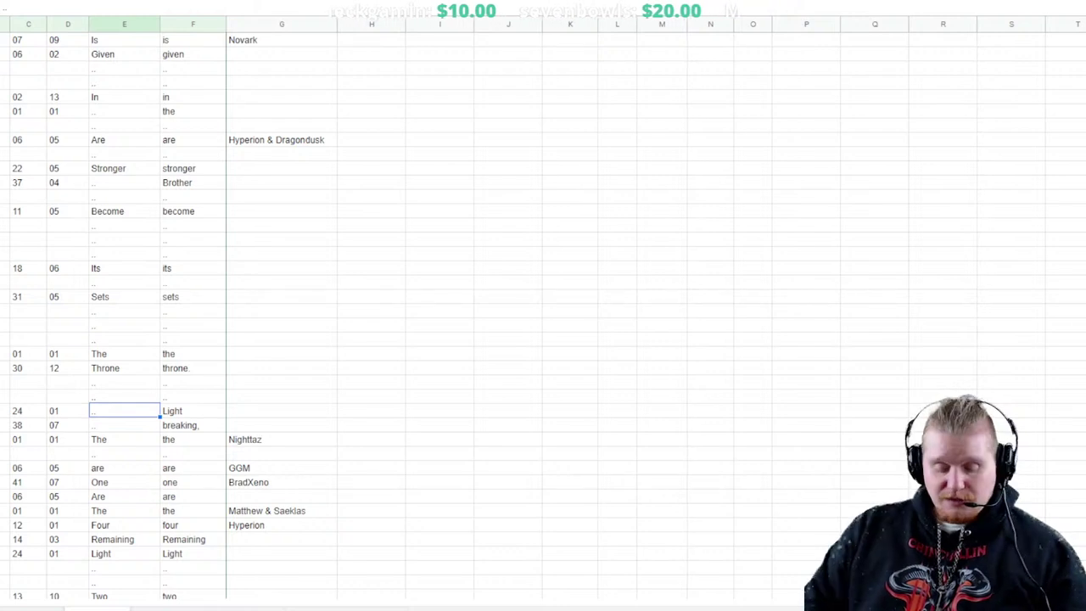
type("light")
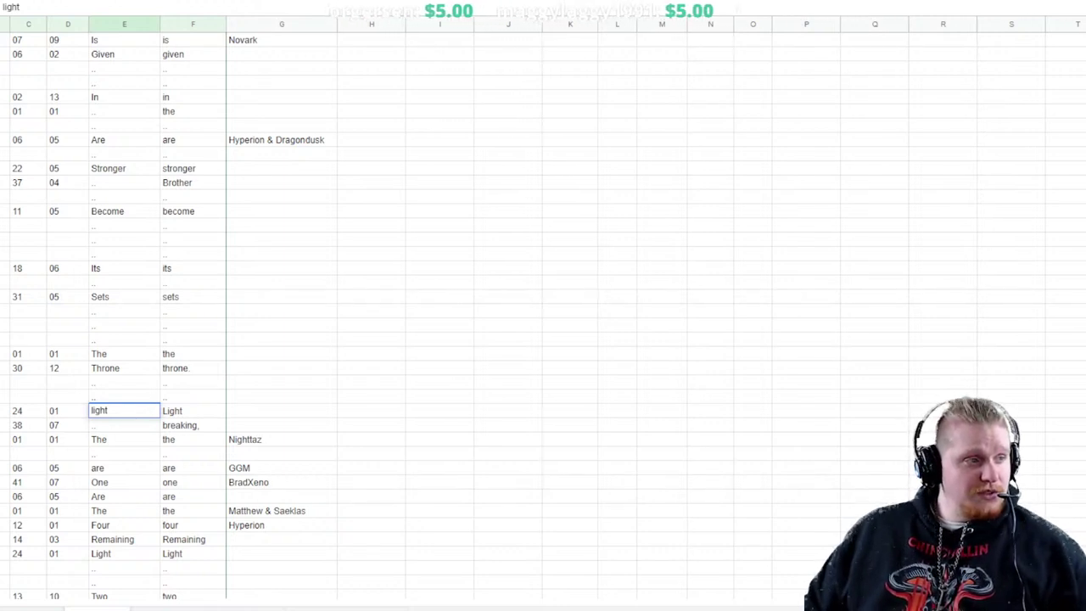
left_click_drag(123, 410, 102, 403)
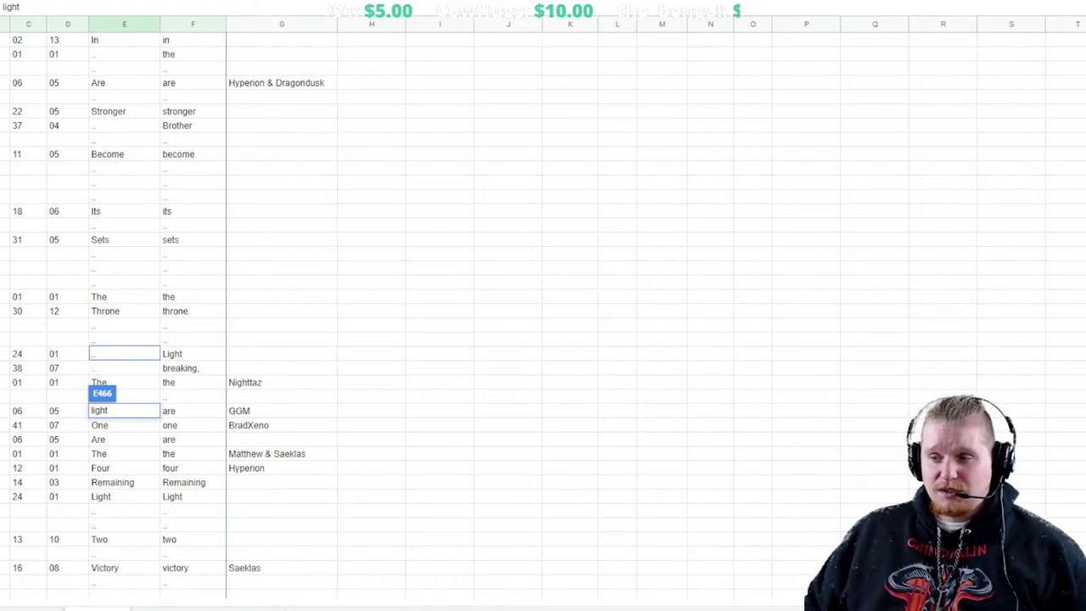
scroll(97, 393, "up", 20)
left_click_drag(102, 393, 570, 282)
Fill the empty row directly above "Know" with 03, 08 and 02 in columns B to D and the word "its" in column E
scroll(543, 314, "down", 20)
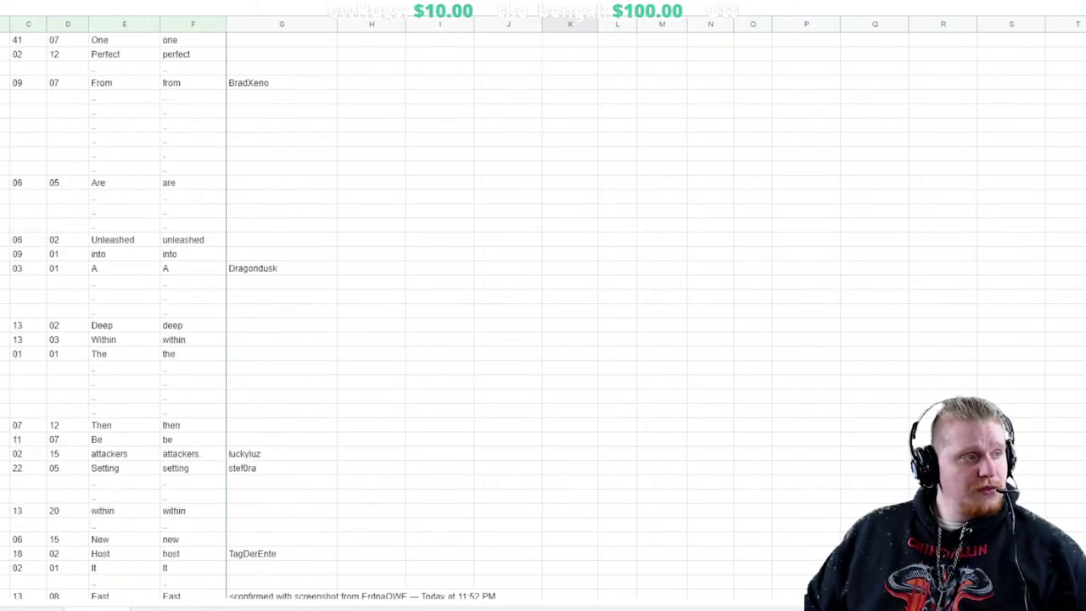
scroll(543, 314, "up", 20)
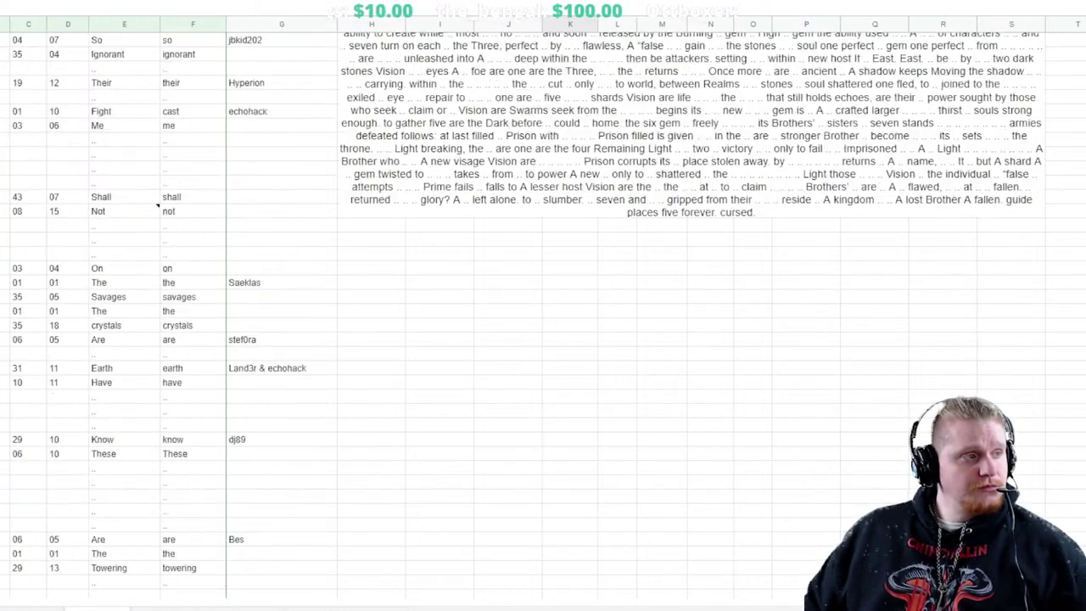
left_click(5, 482)
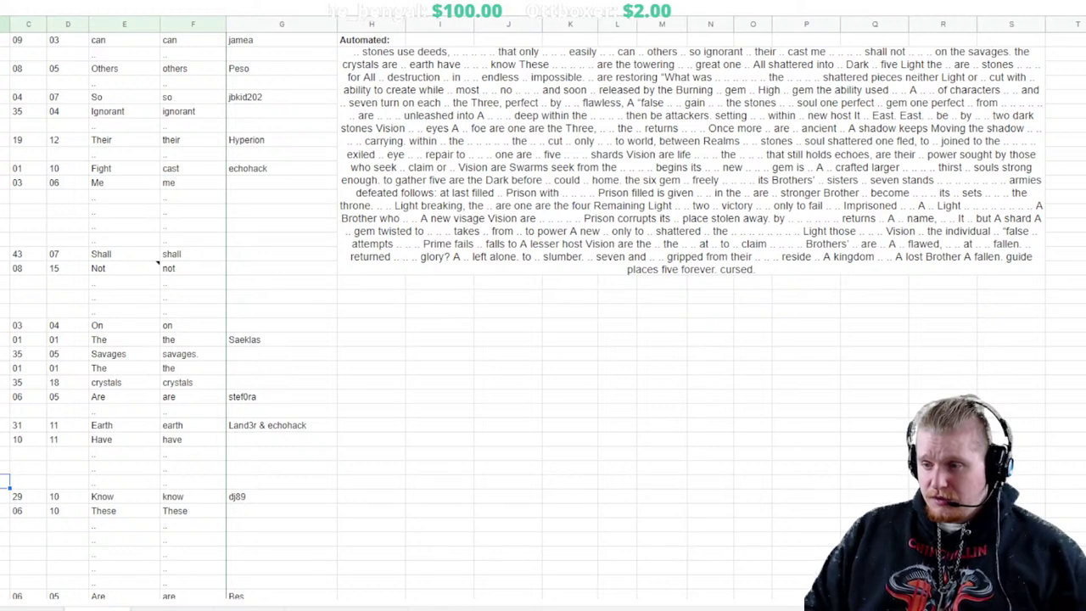
type("03")
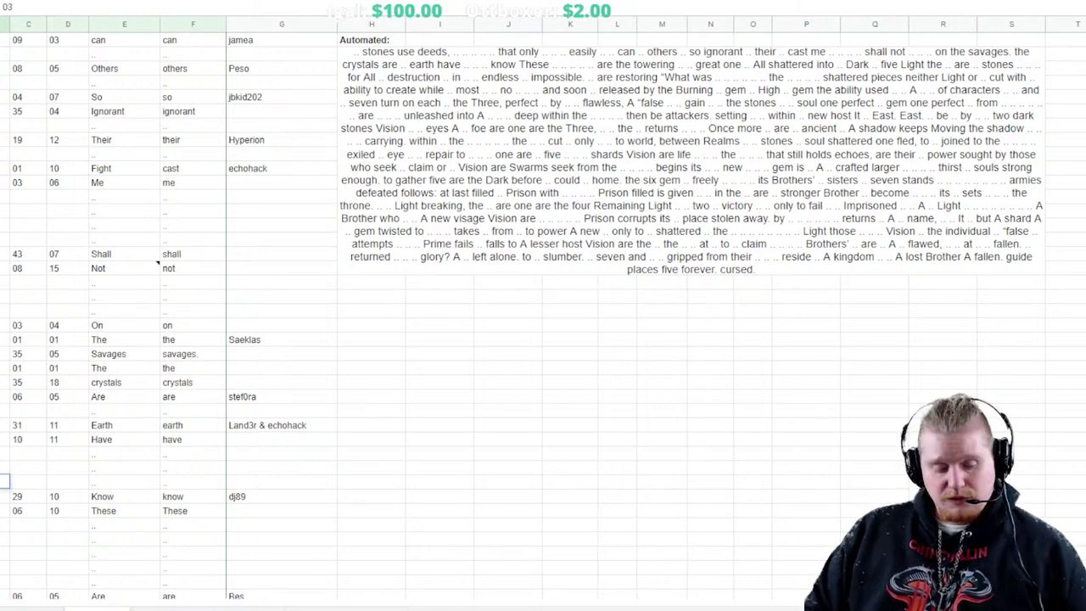
key("Tab")
type("08")
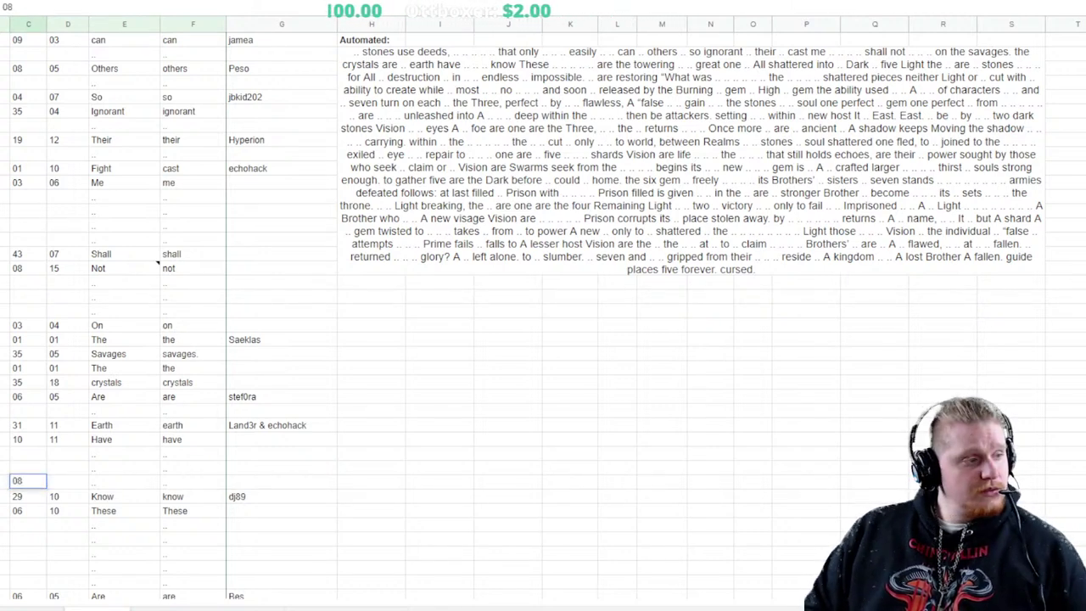
key("Tab")
type("02")
key("Tab")
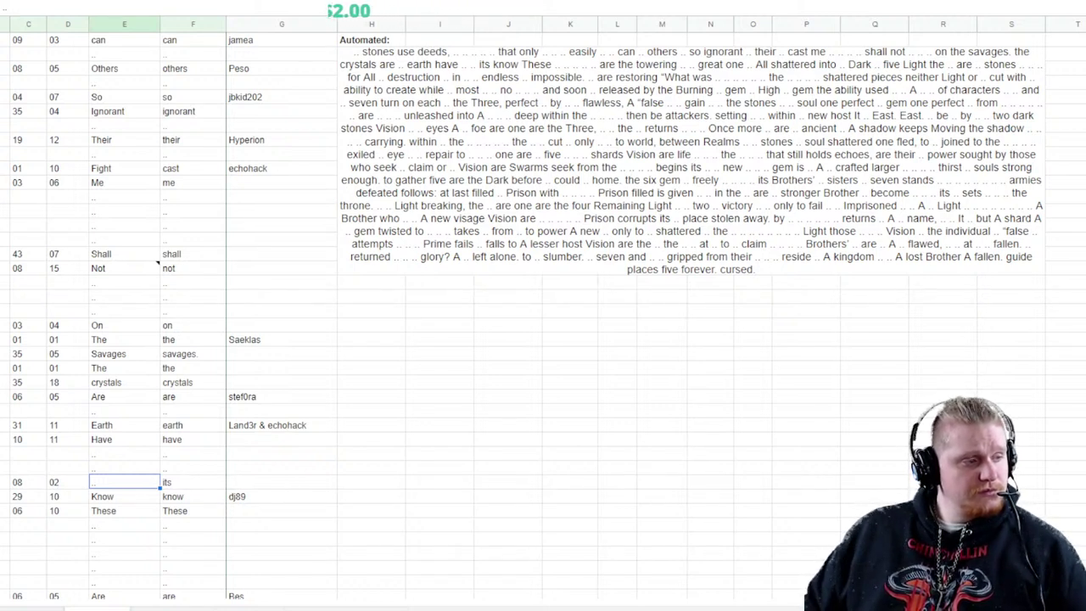
type("its")
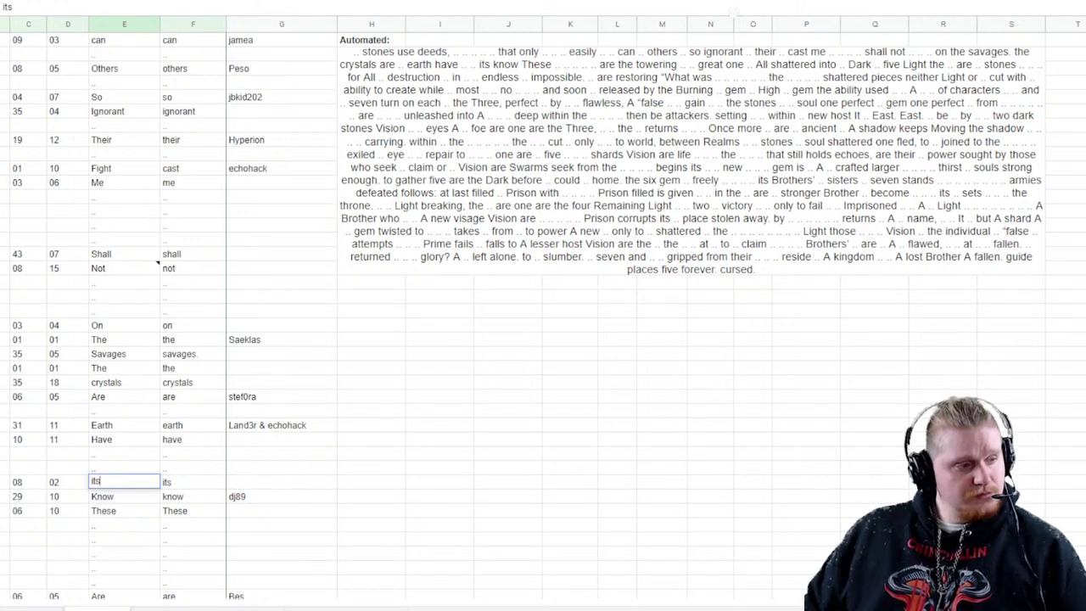
left_click_drag(875, 482, 875, 496)
left_click(1066, 424)
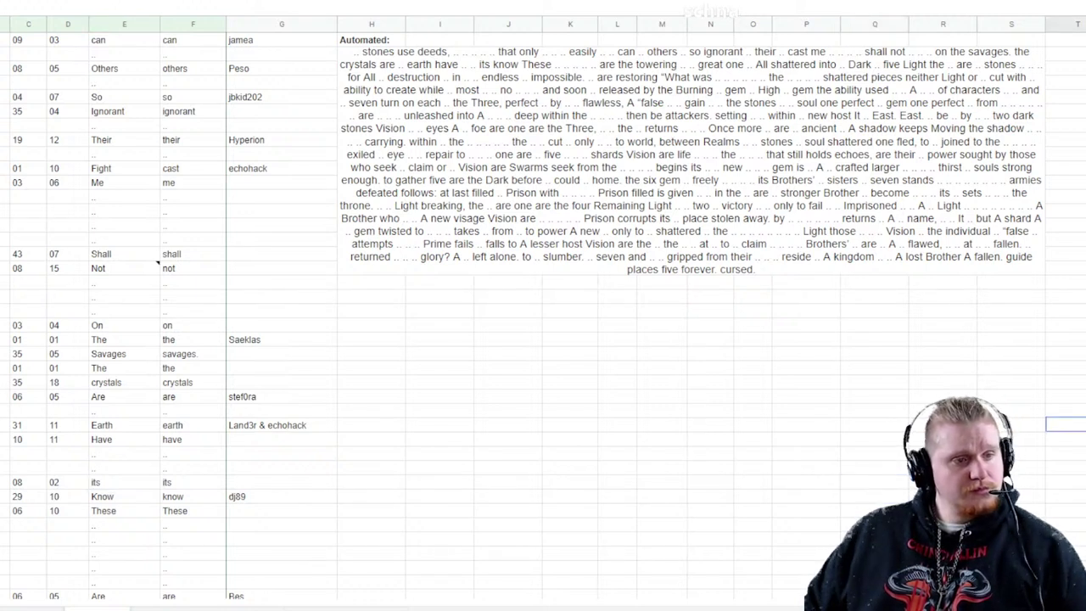
left_click(1066, 438)
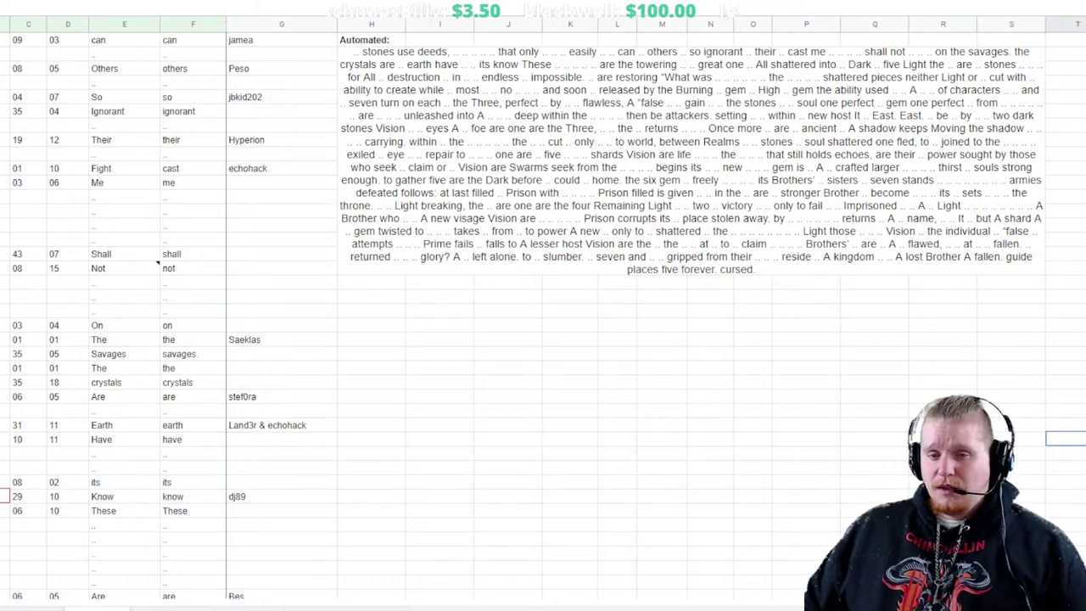
scroll(543, 305, "up", 2)
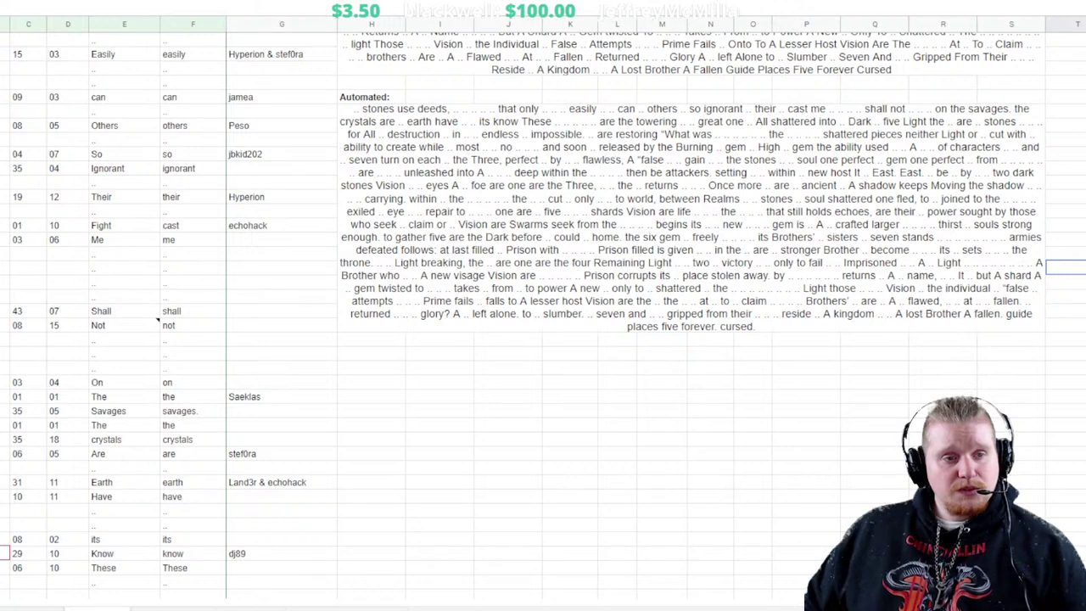
scroll(543, 306, "down", 1)
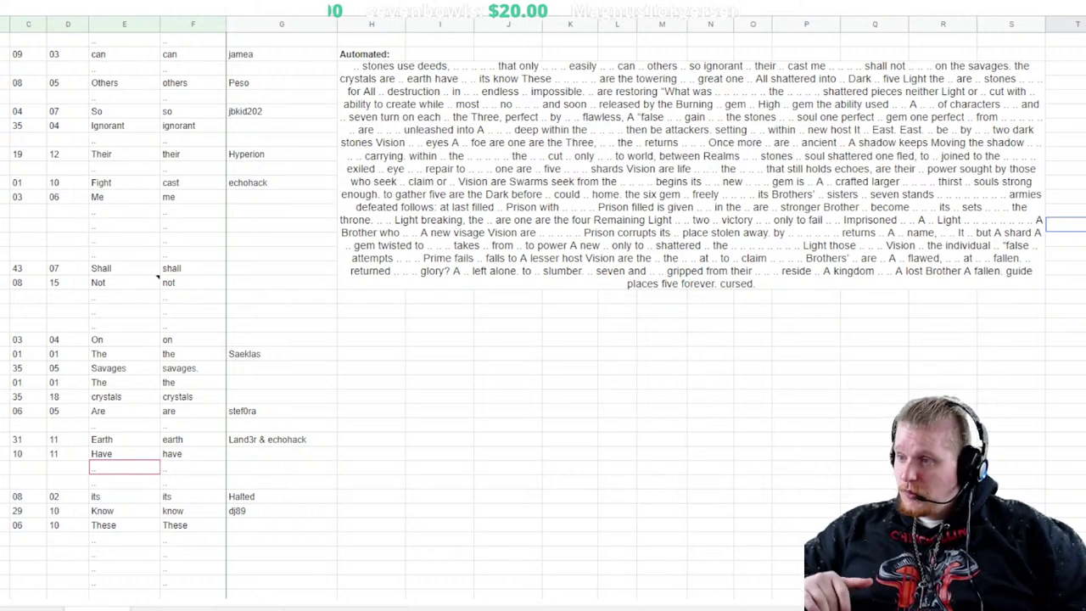
left_click(124, 567)
left_click(67, 510)
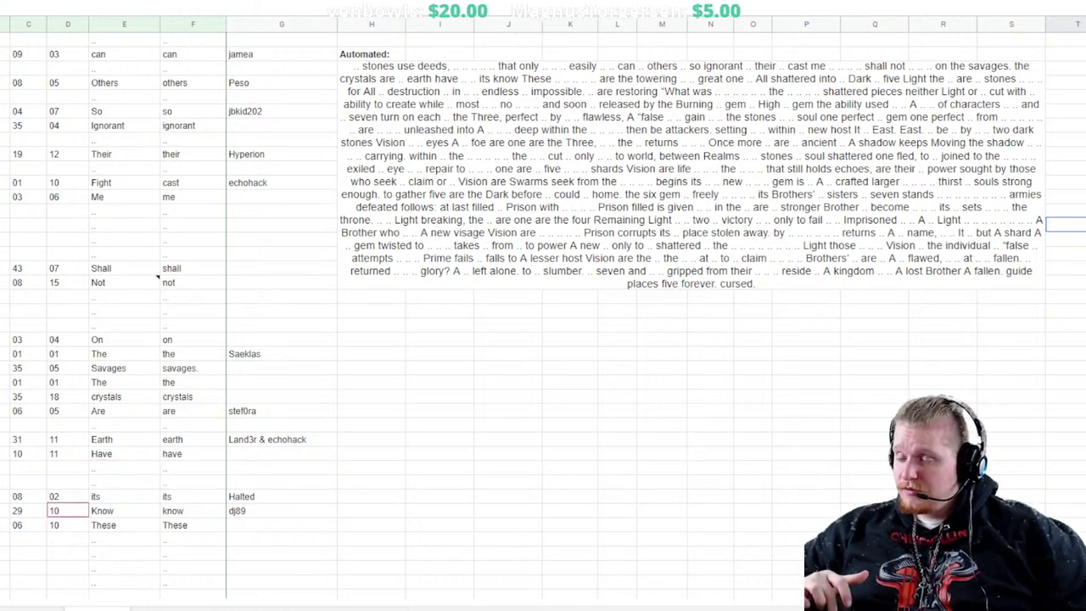
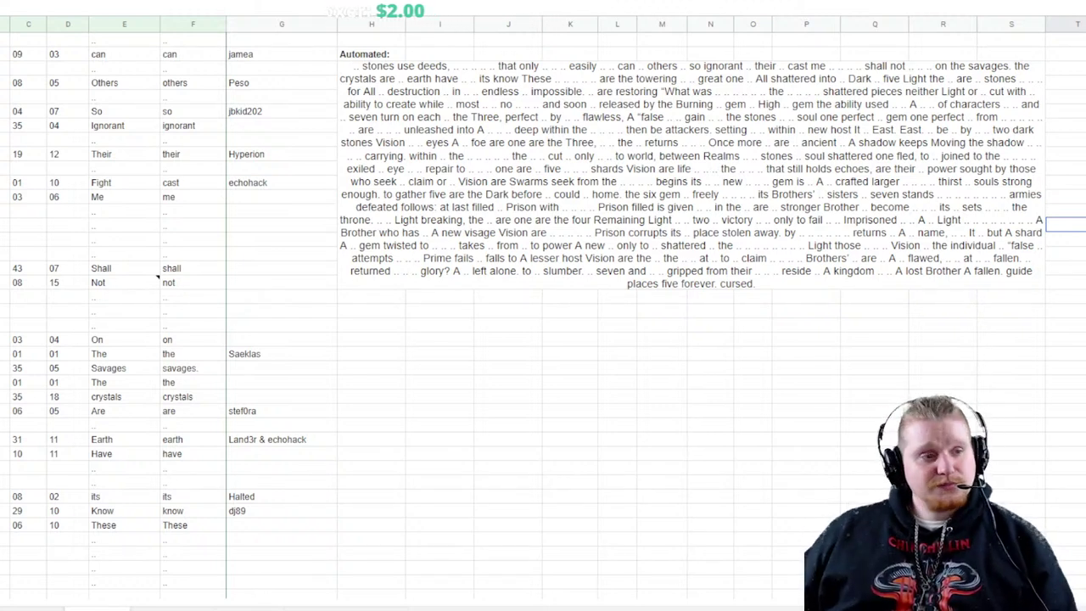
left_click(1066, 265)
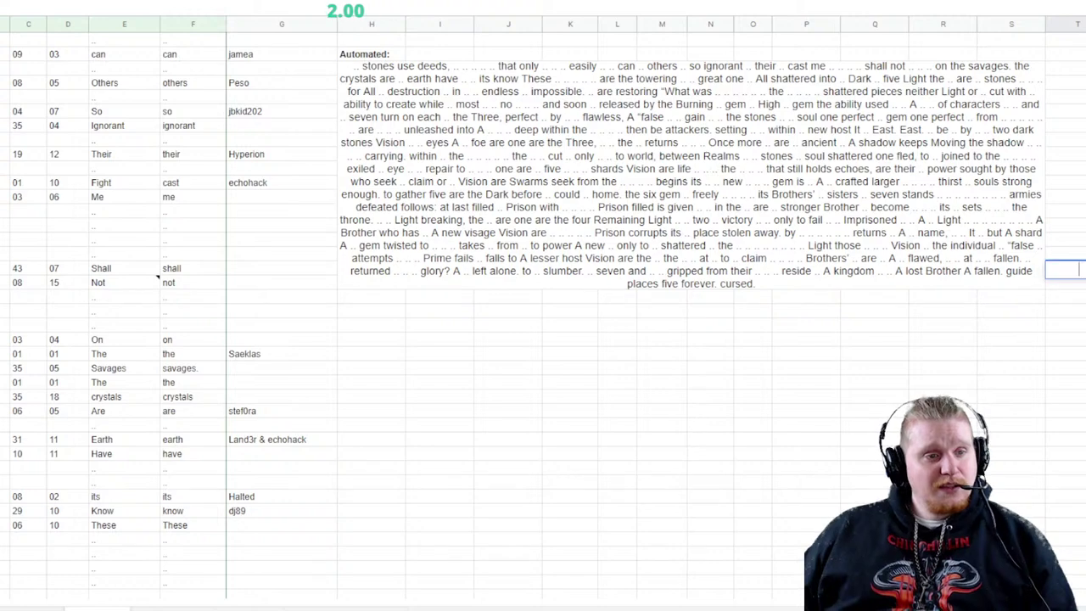
left_click(1066, 224)
left_click(1065, 181)
left_click(1065, 382)
left_click(1065, 195)
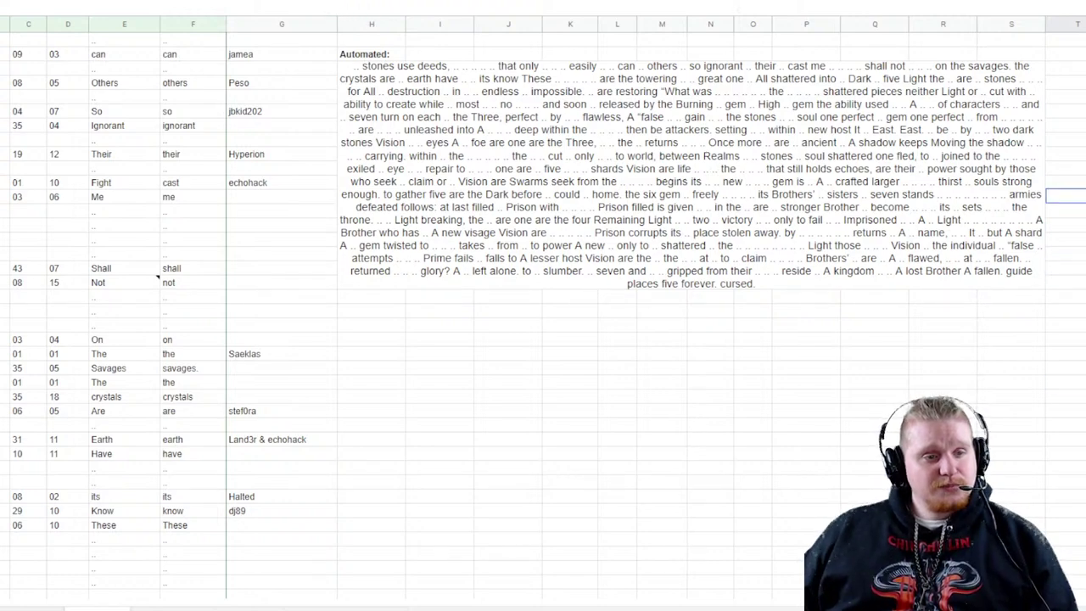
left_click(1066, 367)
left_click(1065, 253)
left_click(1066, 324)
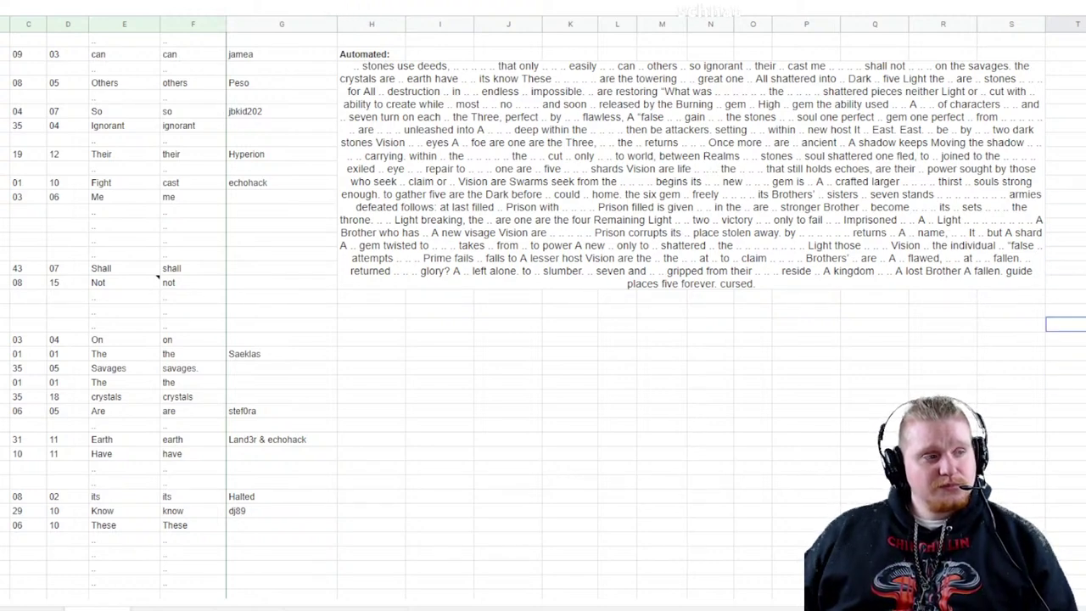
scroll(691, 255, "up", 3)
scroll(691, 314, "down", 4)
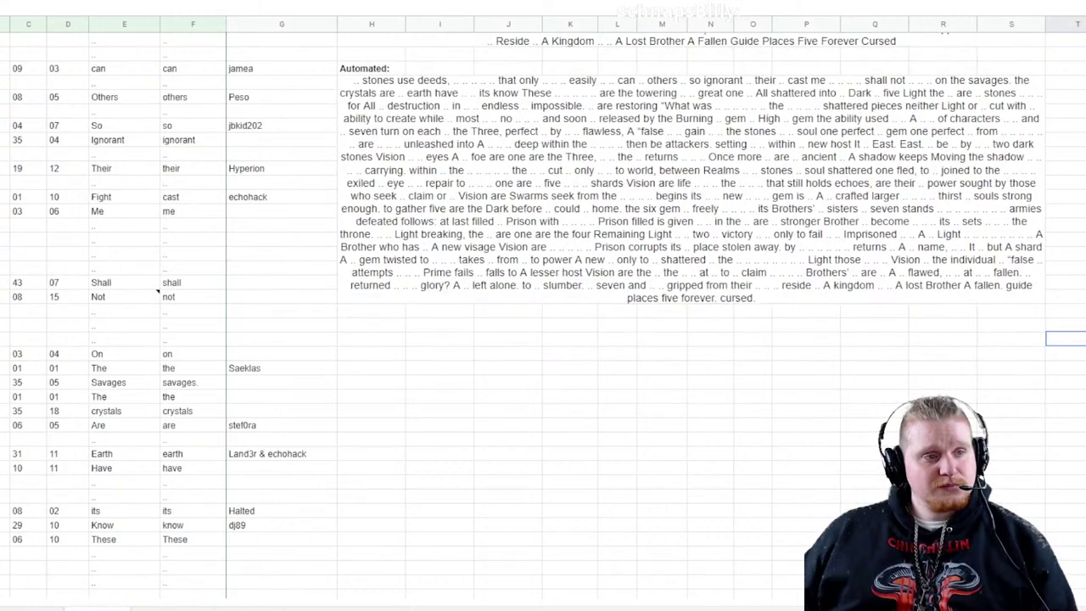
left_click(1066, 211)
left_click(1066, 324)
left_click(1066, 410)
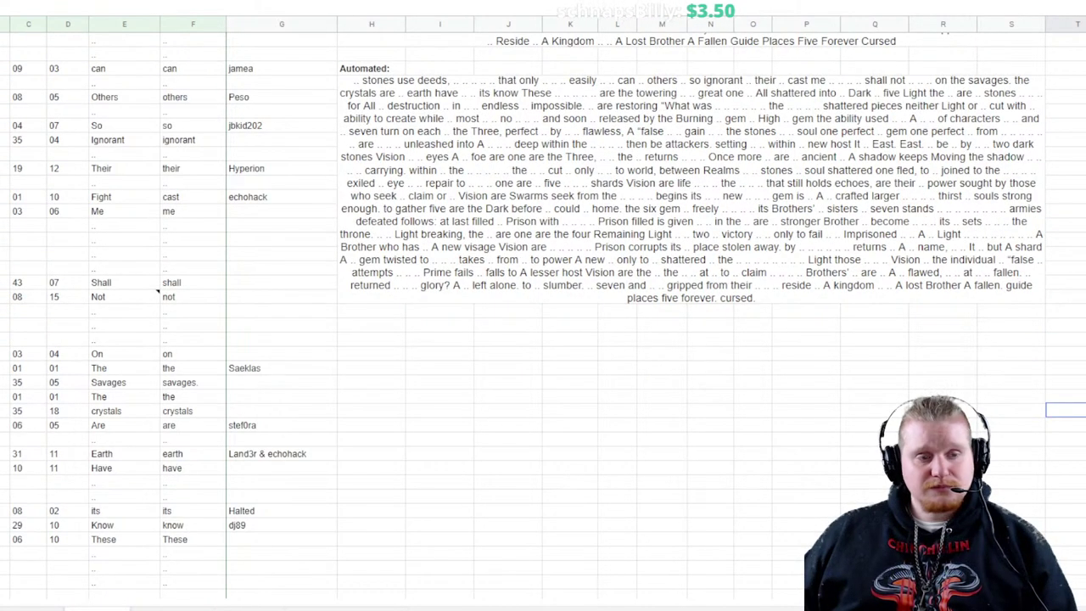
left_click(1066, 353)
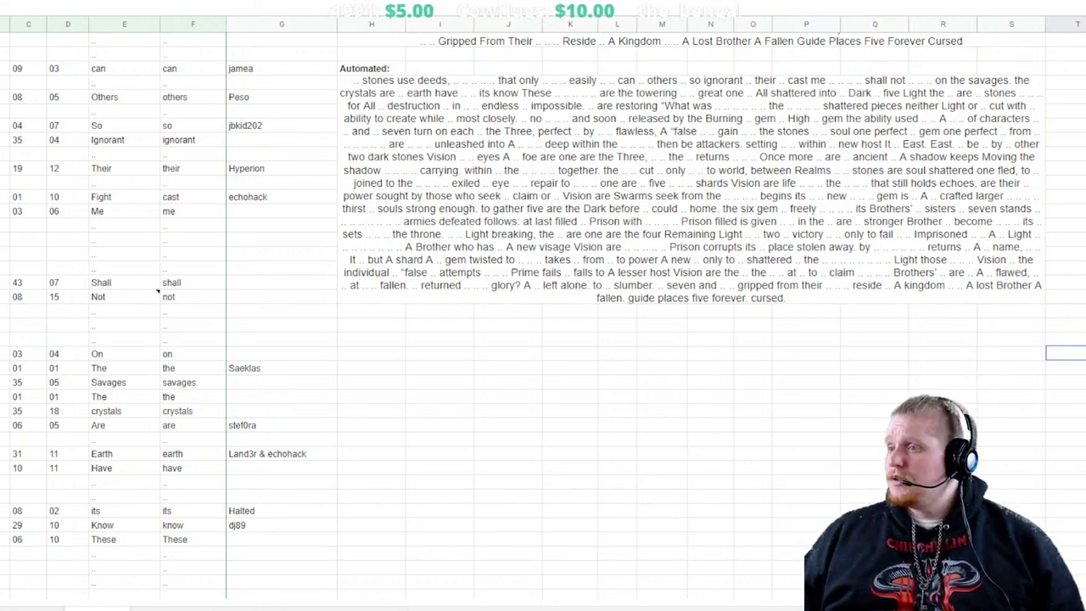
Fill the empty row directly above "Two" with 12, 21 and 01 in columns B to D and the word "containing" in column E
scroll(543, 305, "down", 20)
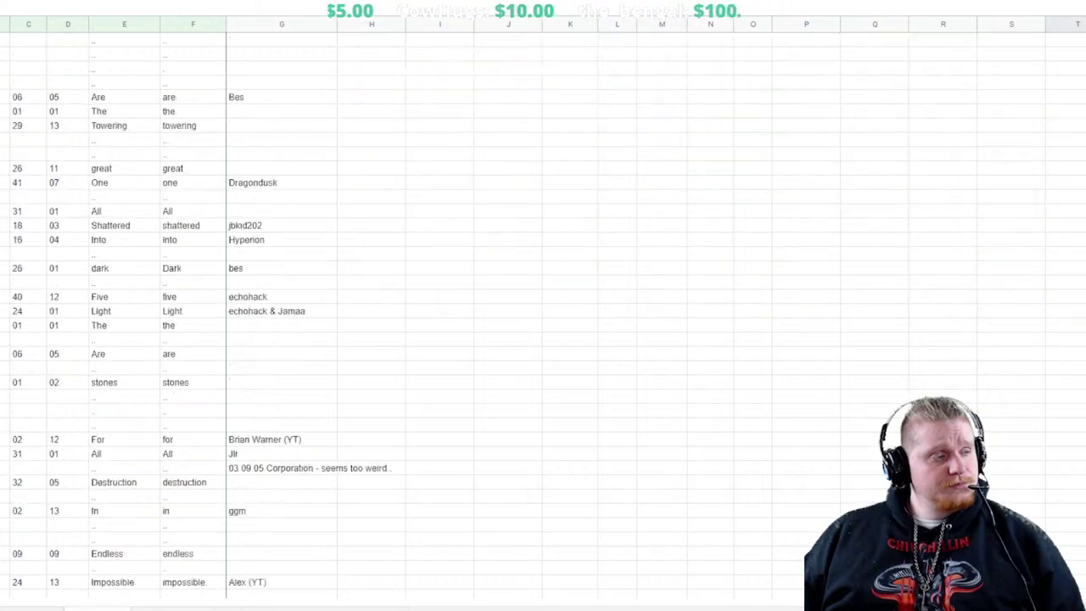
scroll(543, 306, "down", 20)
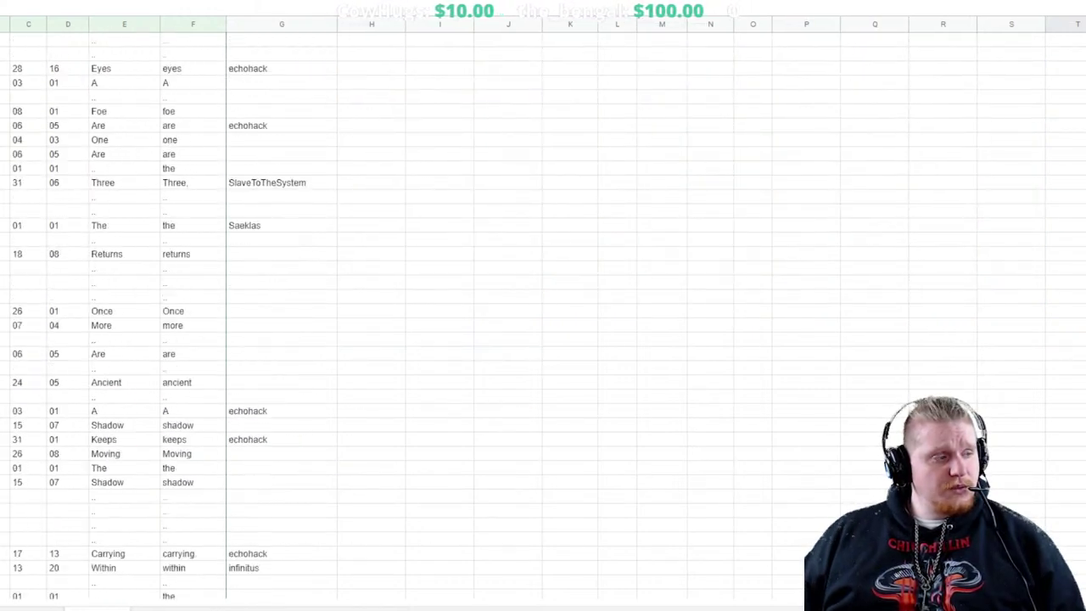
scroll(543, 306, "down", 20)
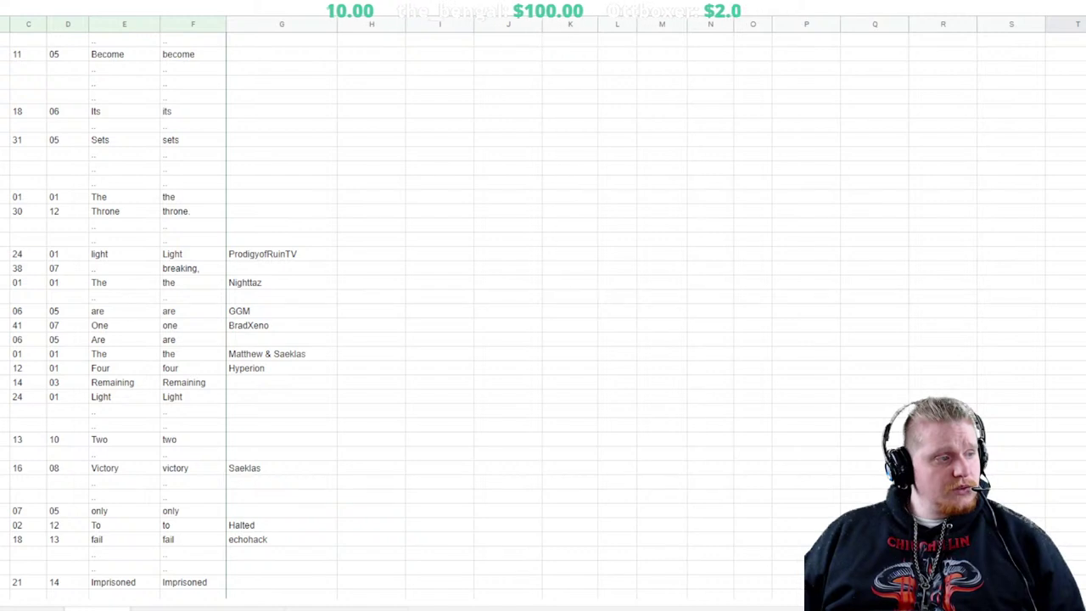
left_click(4, 424)
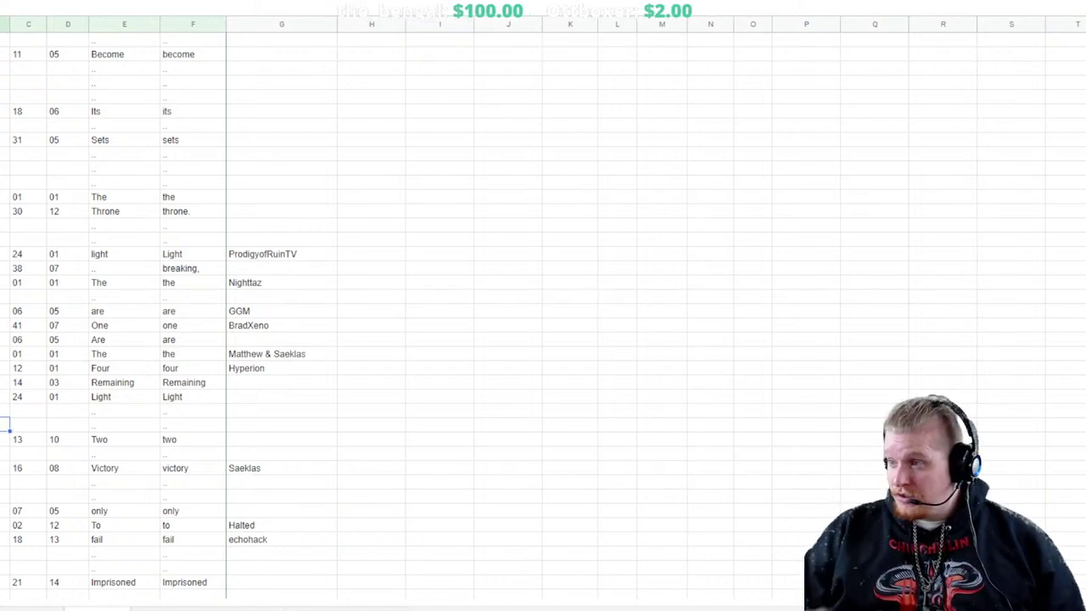
type("12")
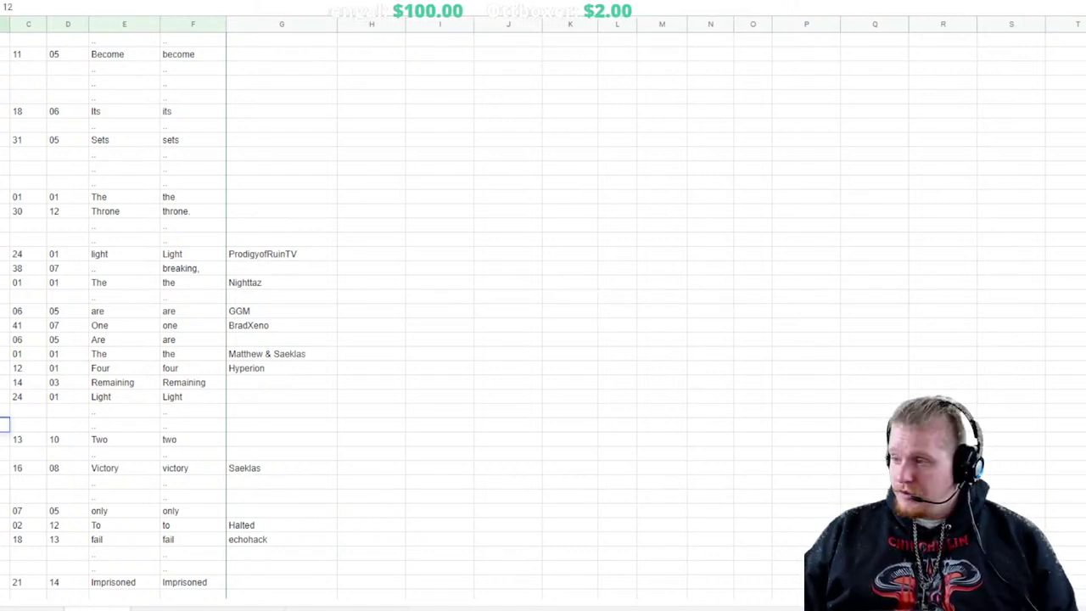
key("Tab")
type("21")
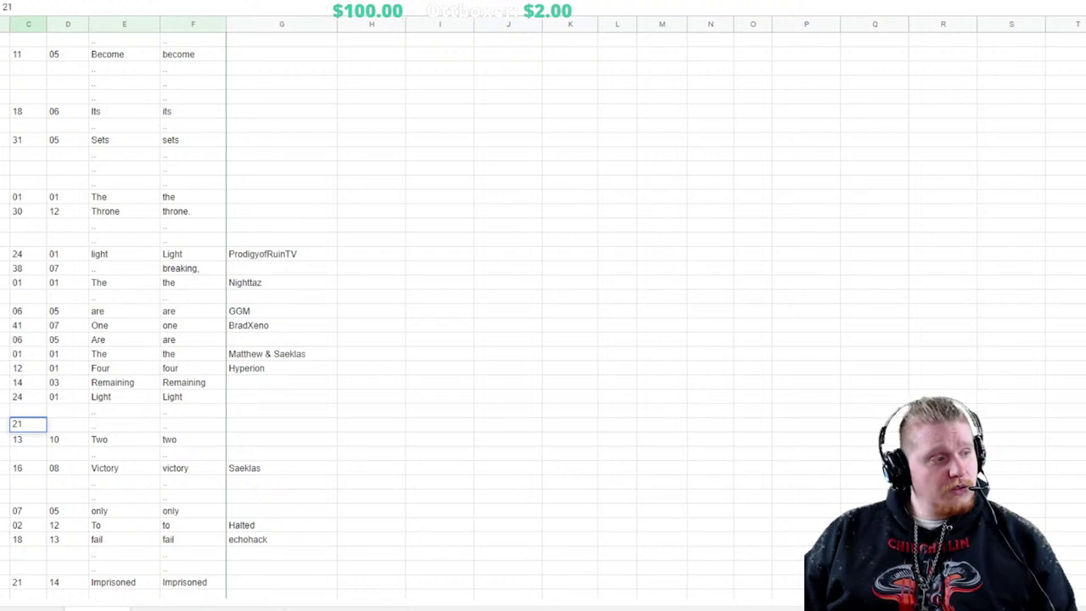
key("Tab")
type("01")
key("Tab")
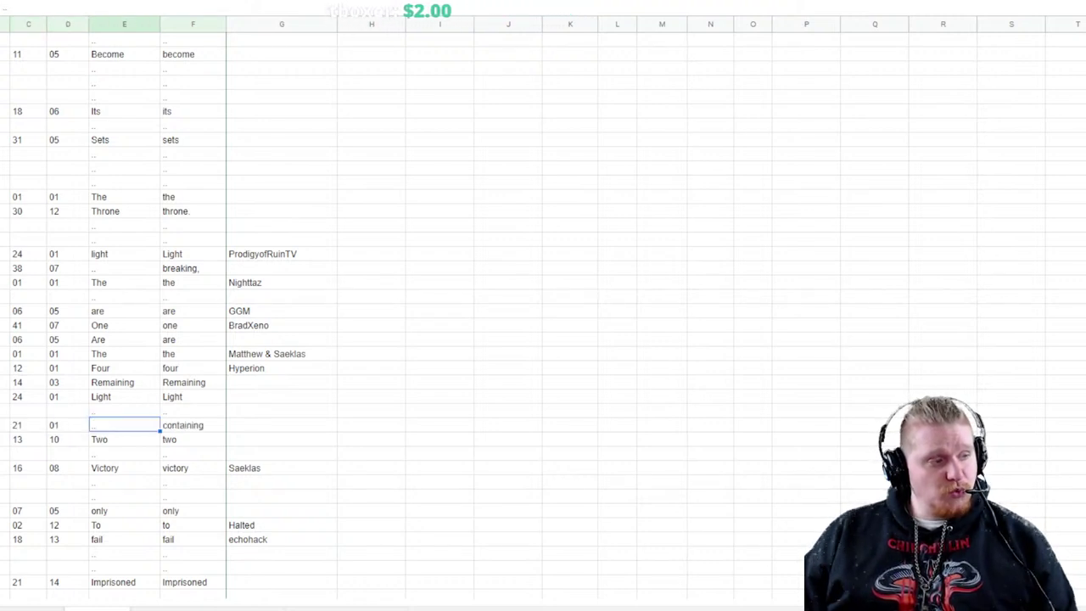
type("containing")
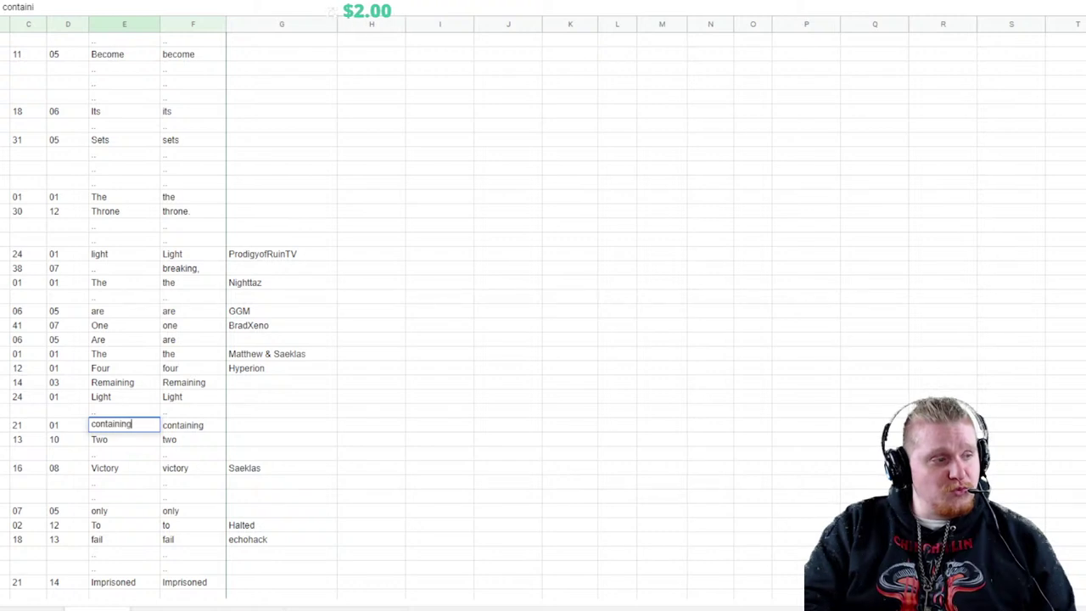
left_click(1066, 382)
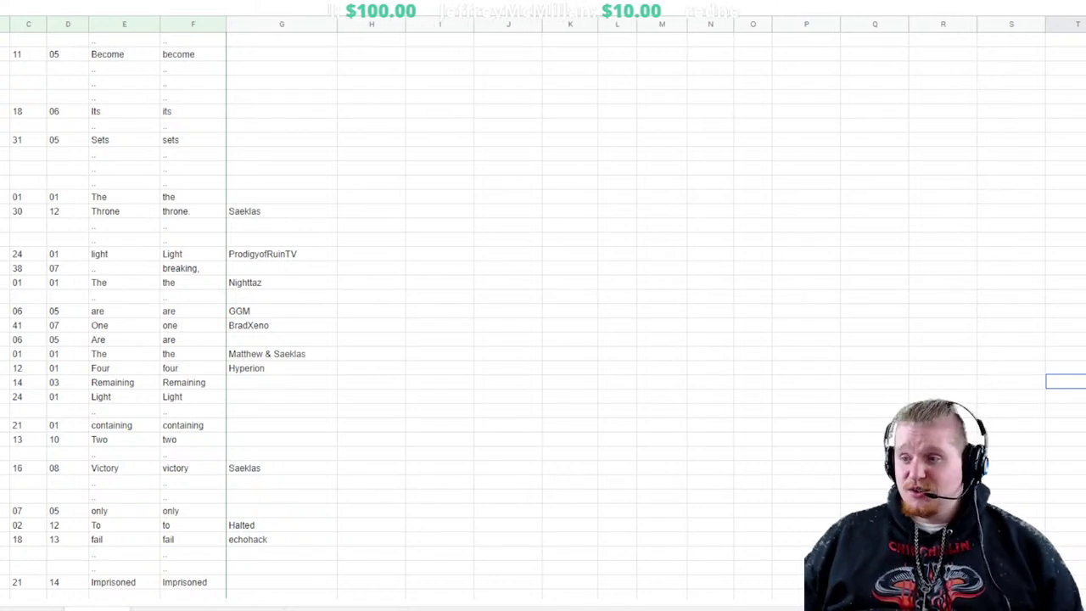
Review the reconstructed message, the automated version and the discovery progress beside the word list
scroll(543, 323, "up", 15)
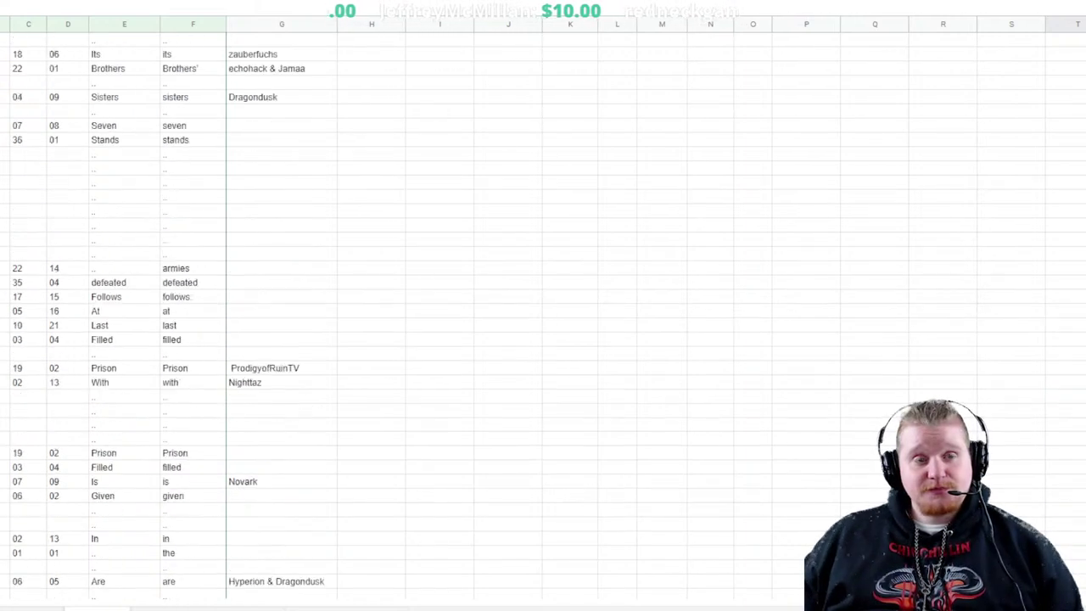
scroll(339, 314, "up", 20)
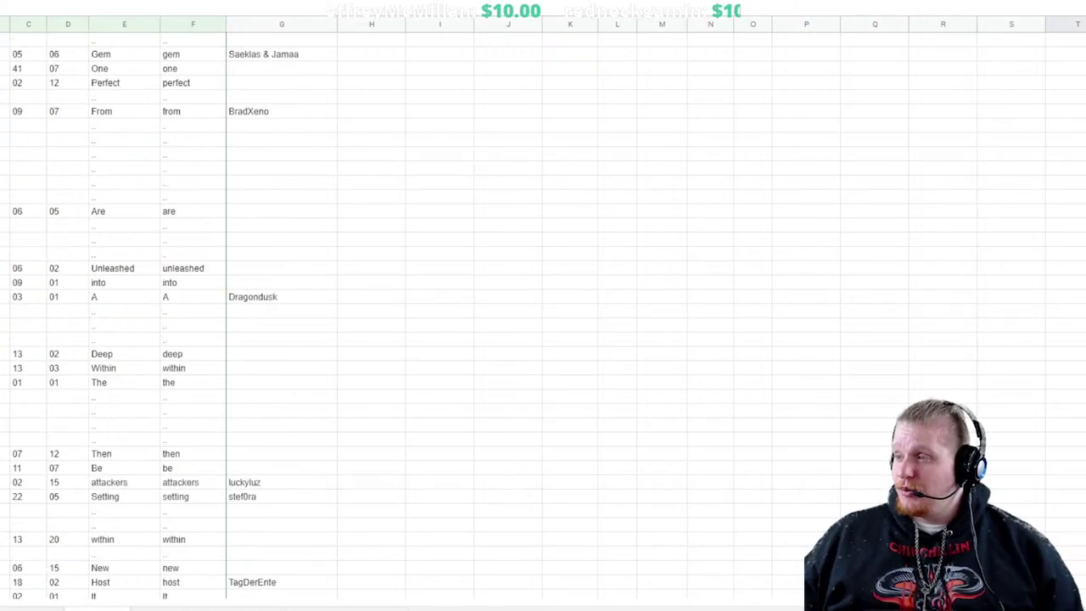
scroll(339, 314, "up", 10)
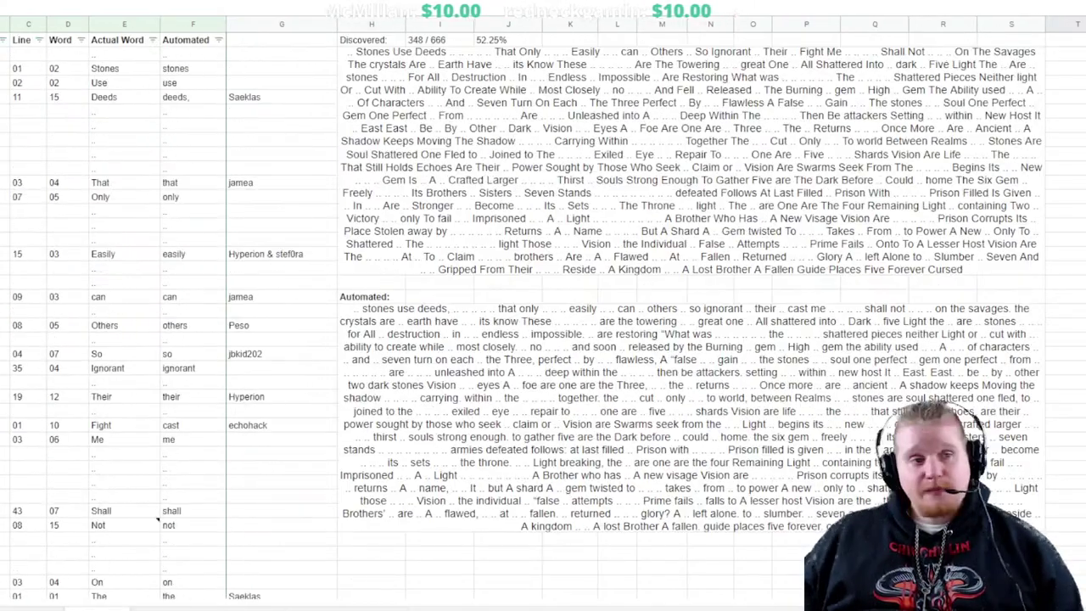
scroll(543, 314, "down", 5)
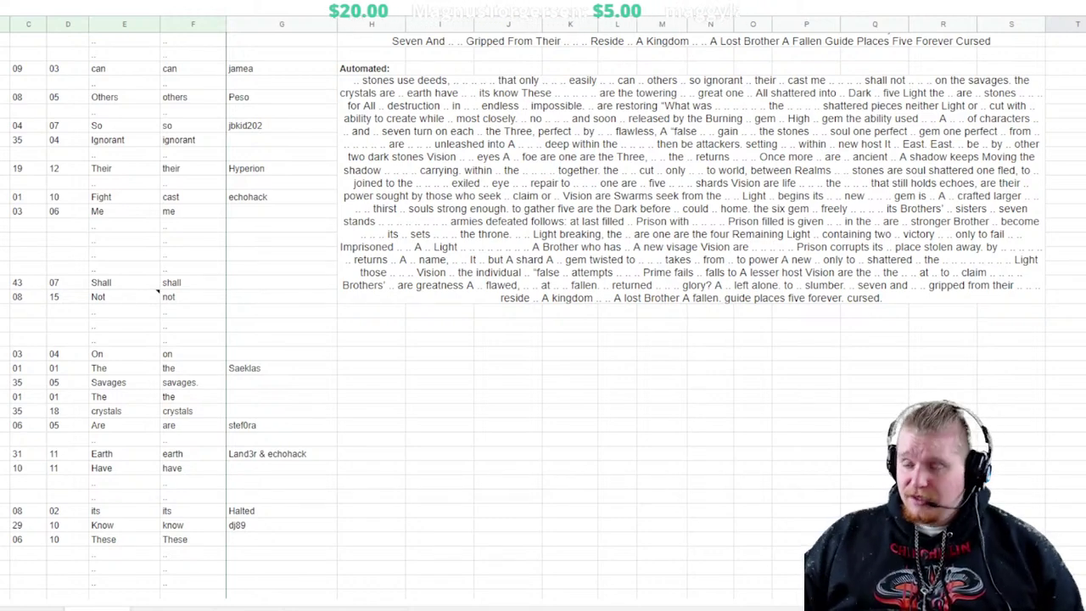
scroll(543, 306, "up", 5)
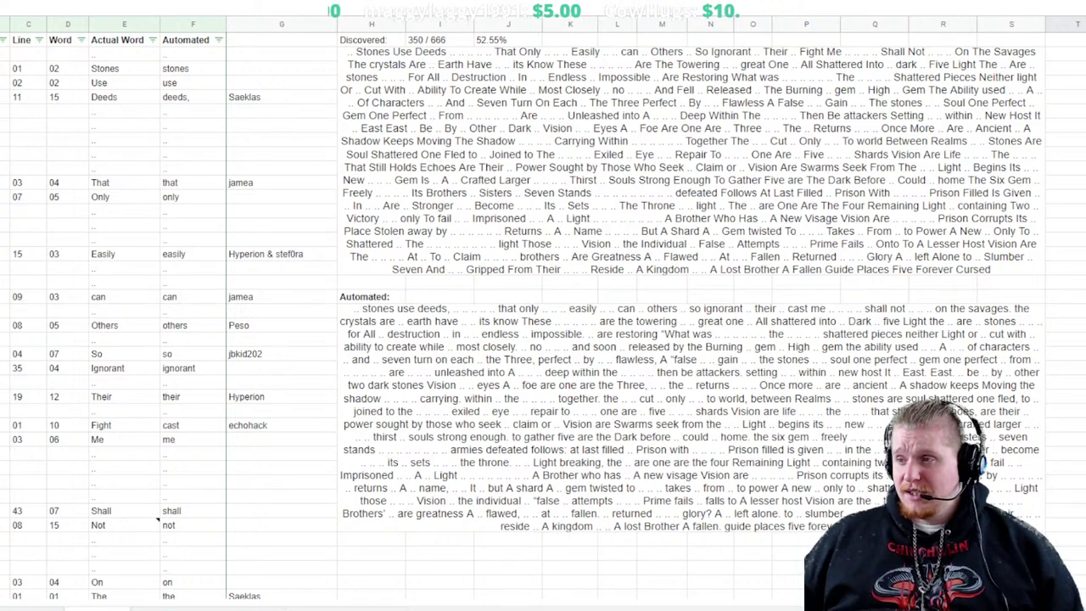
scroll(543, 305, "down", 5)
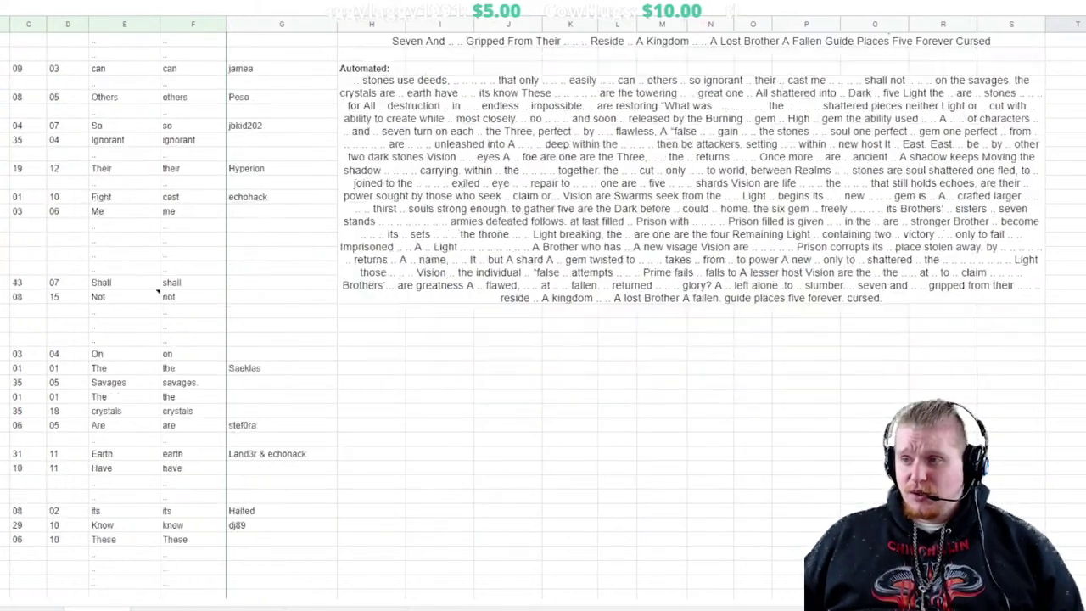
scroll(543, 305, "up", 1)
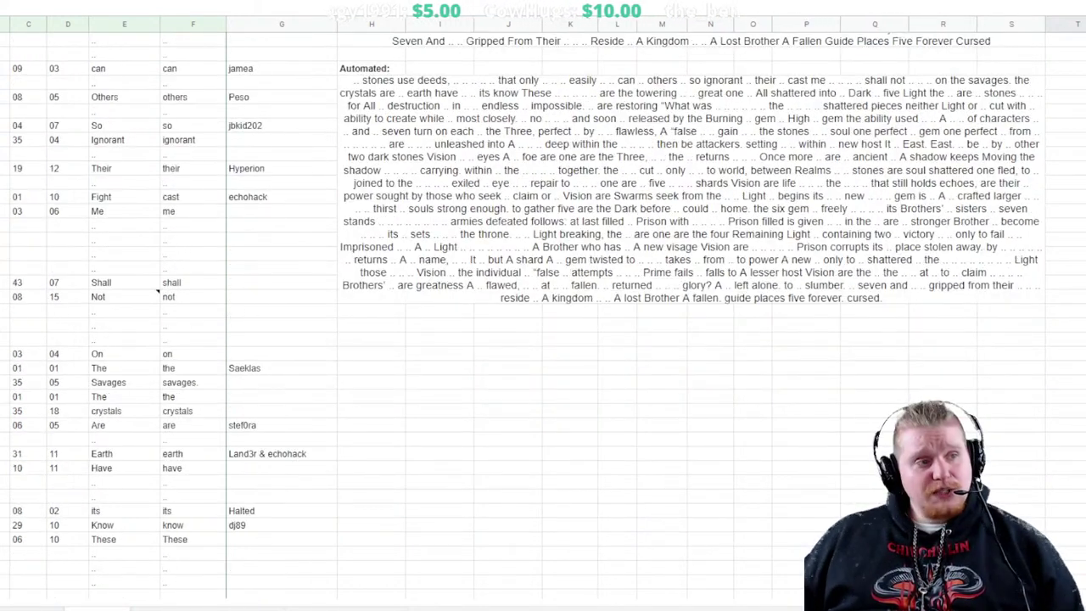
left_click(691, 186)
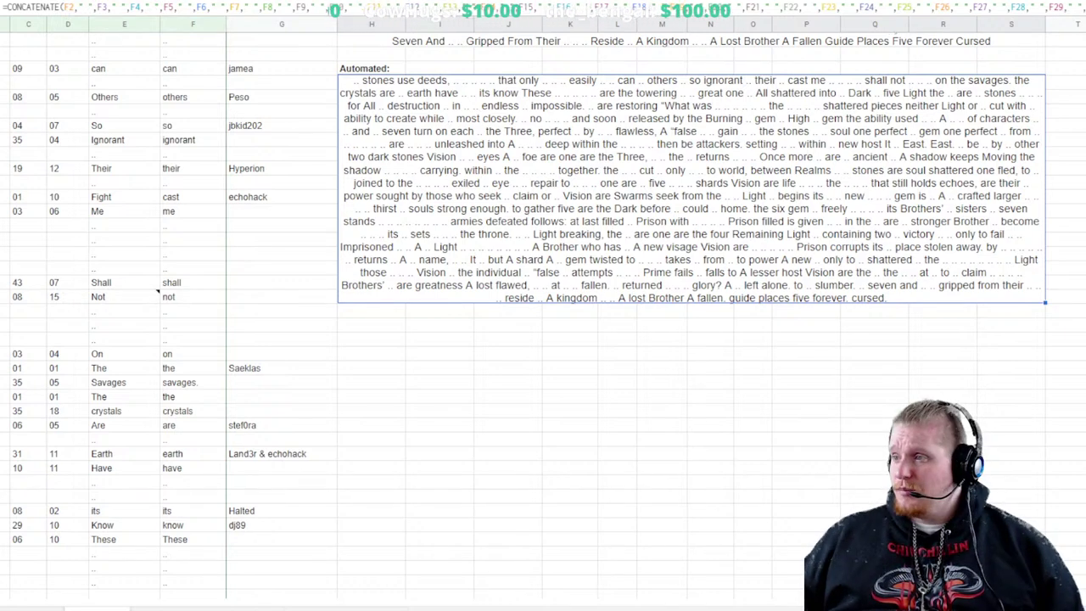
left_click(1065, 395)
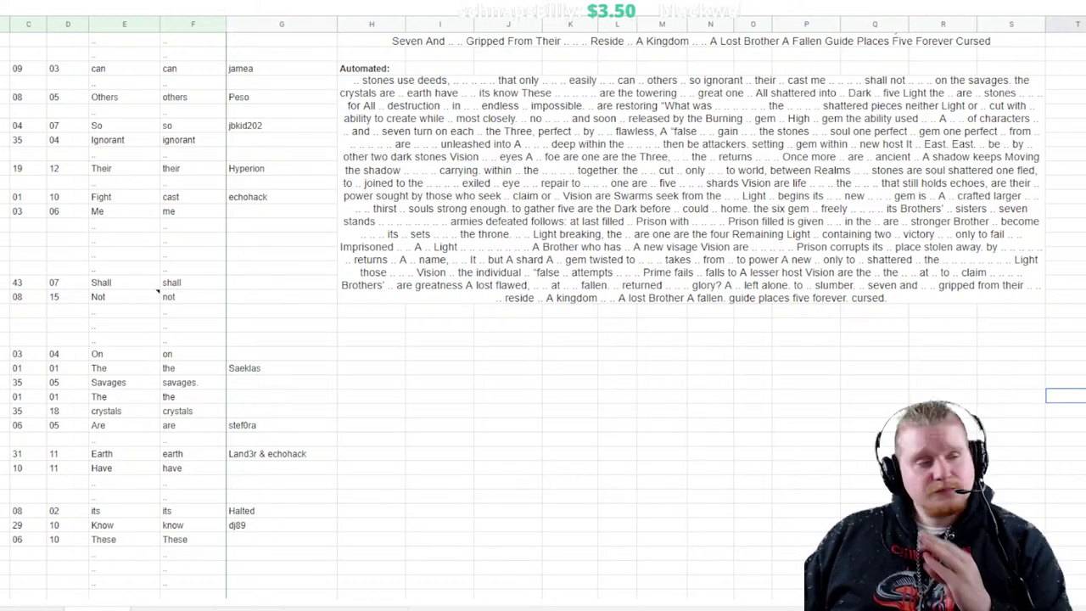
Enter line 03 and word 06 in columns C and D of the second empty row below "Deeds"
scroll(543, 305, "up", 1)
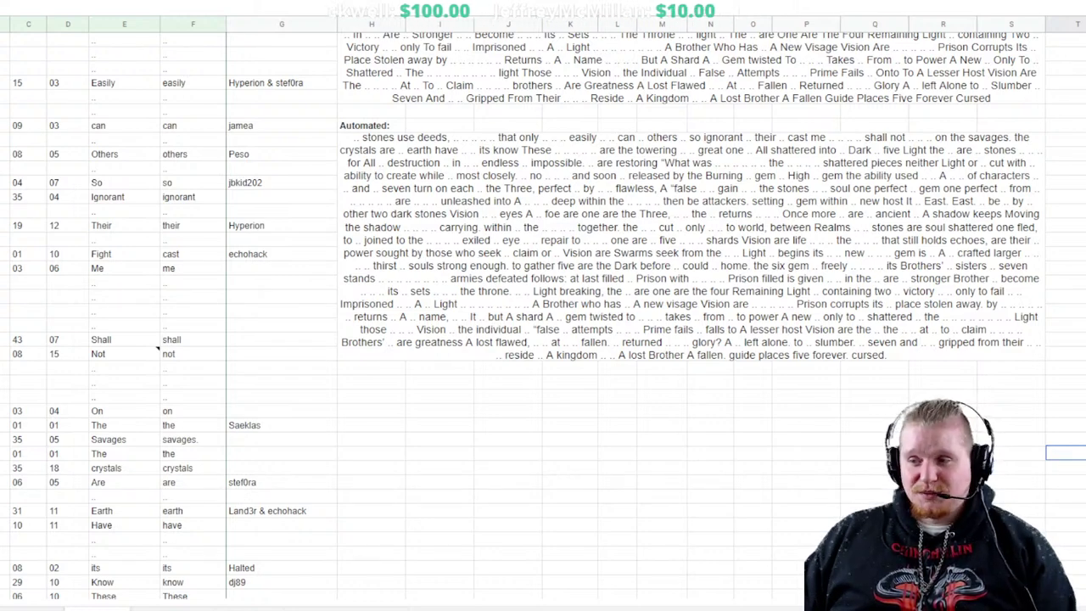
scroll(543, 306, "up", 3)
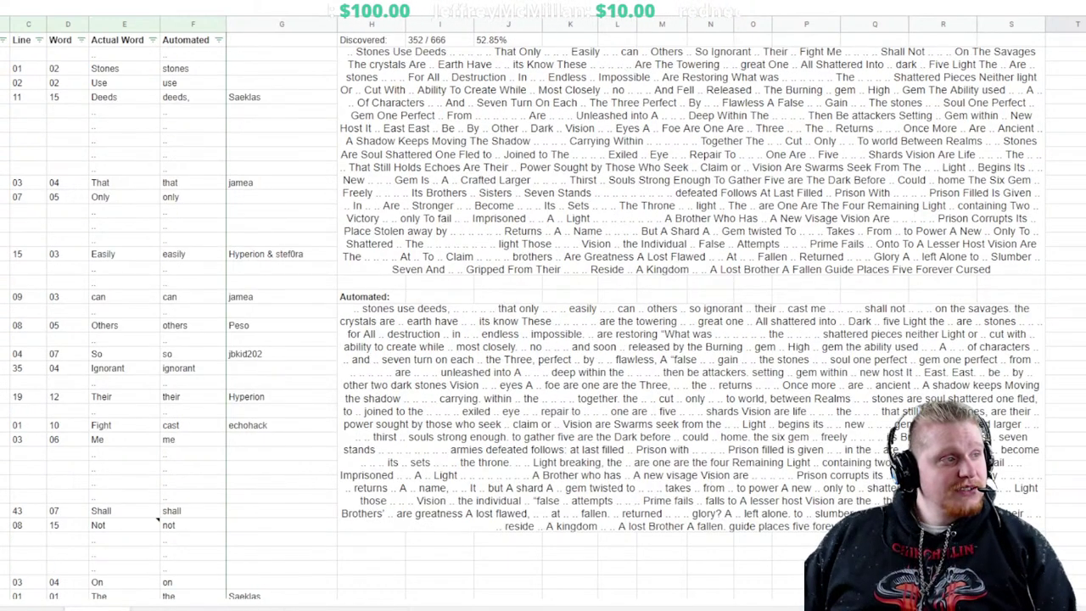
left_click(5, 125)
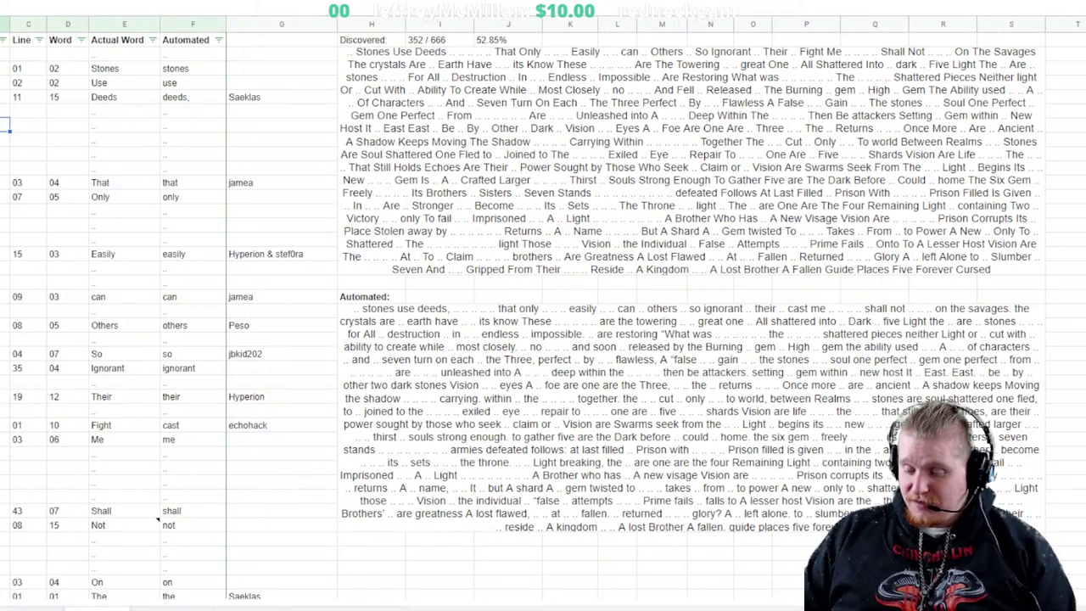
left_click(28, 125)
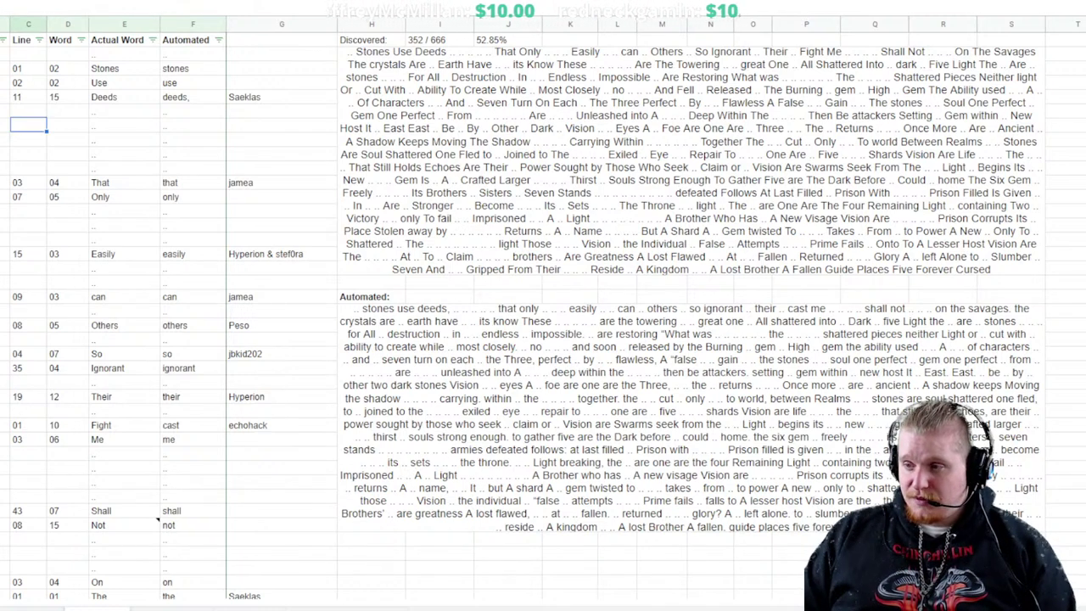
type("03")
key("Tab")
type("06")
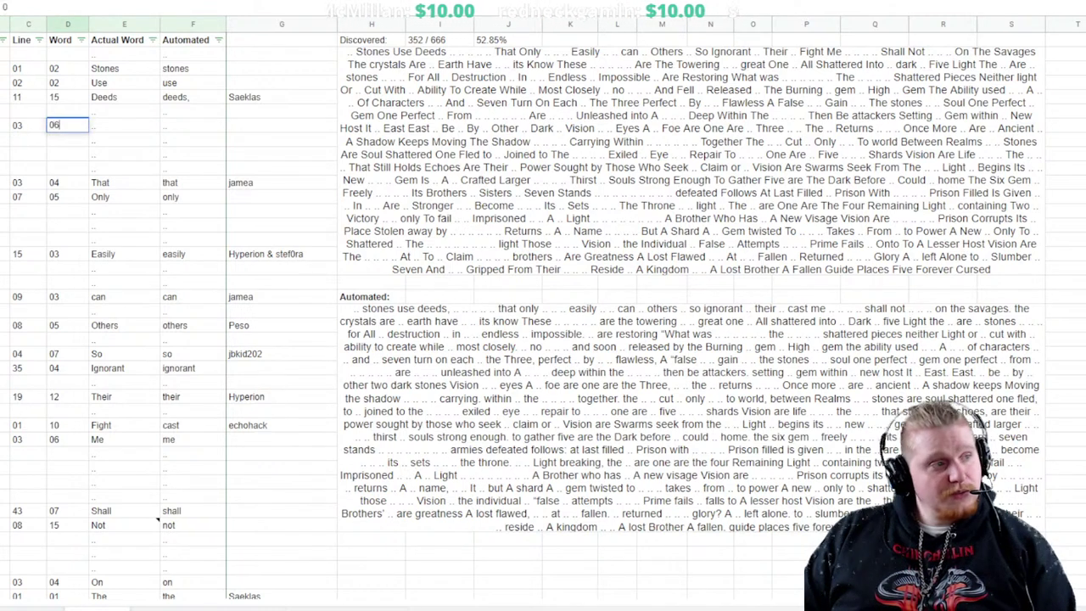
key("Tab")
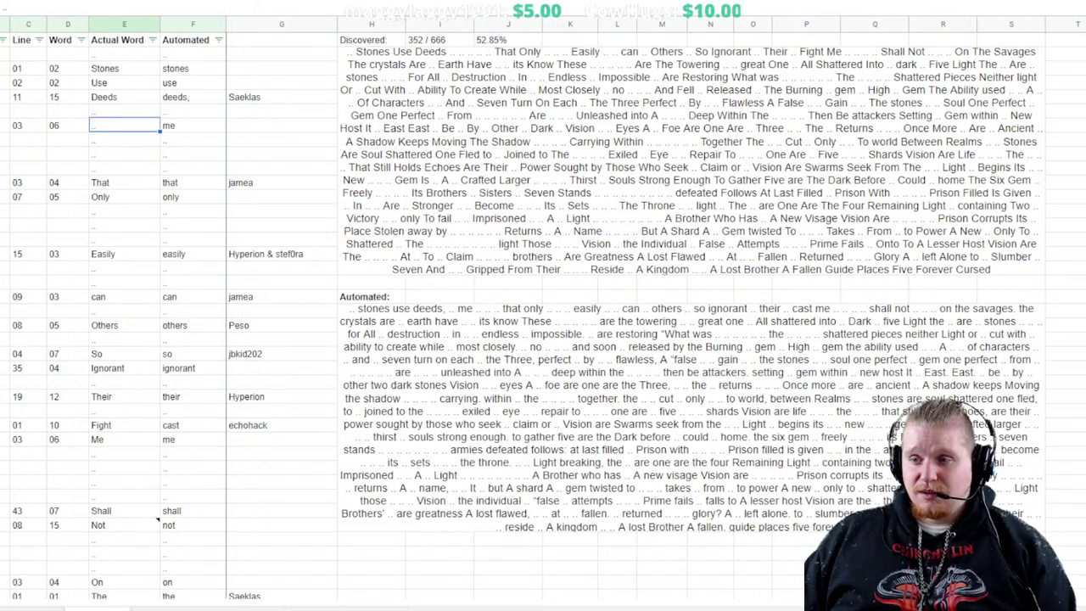
scroll(543, 306, "down", 5)
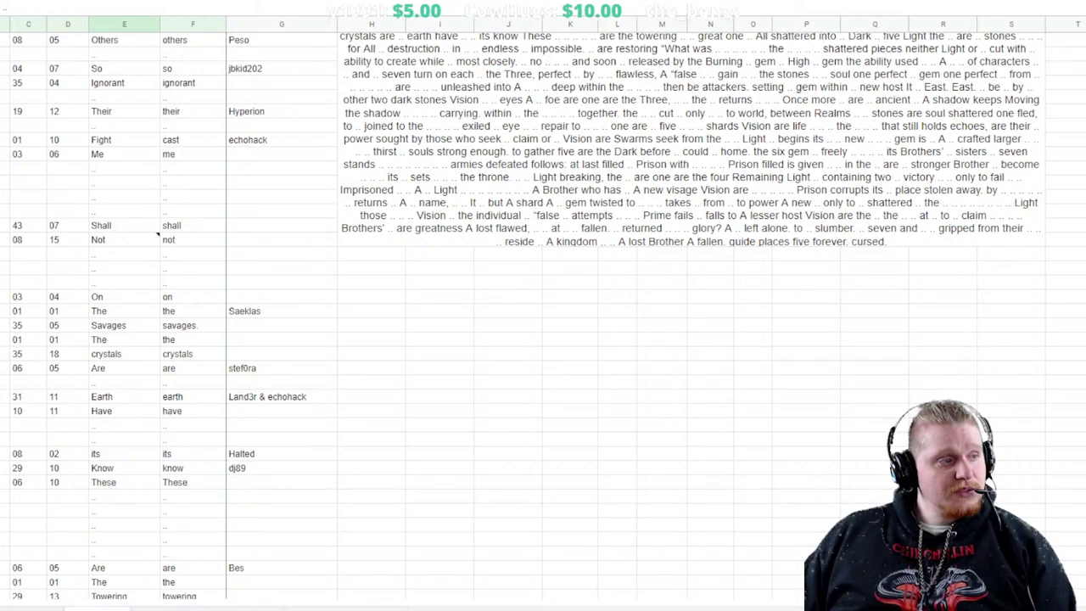
left_click(282, 325)
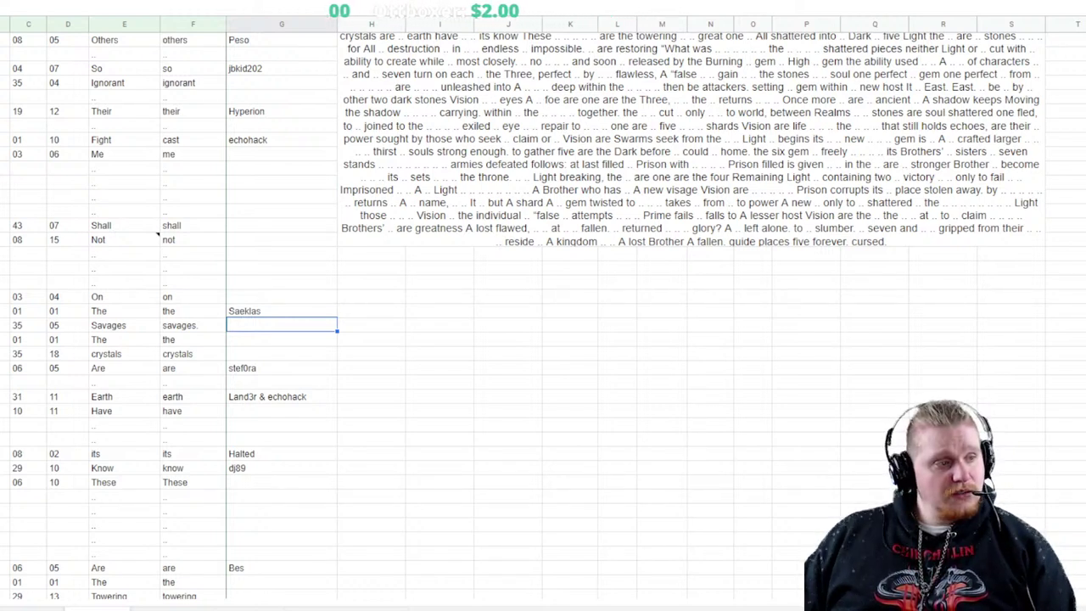
Enter the contributor's username in column G of the "Savages" row
type("drago")
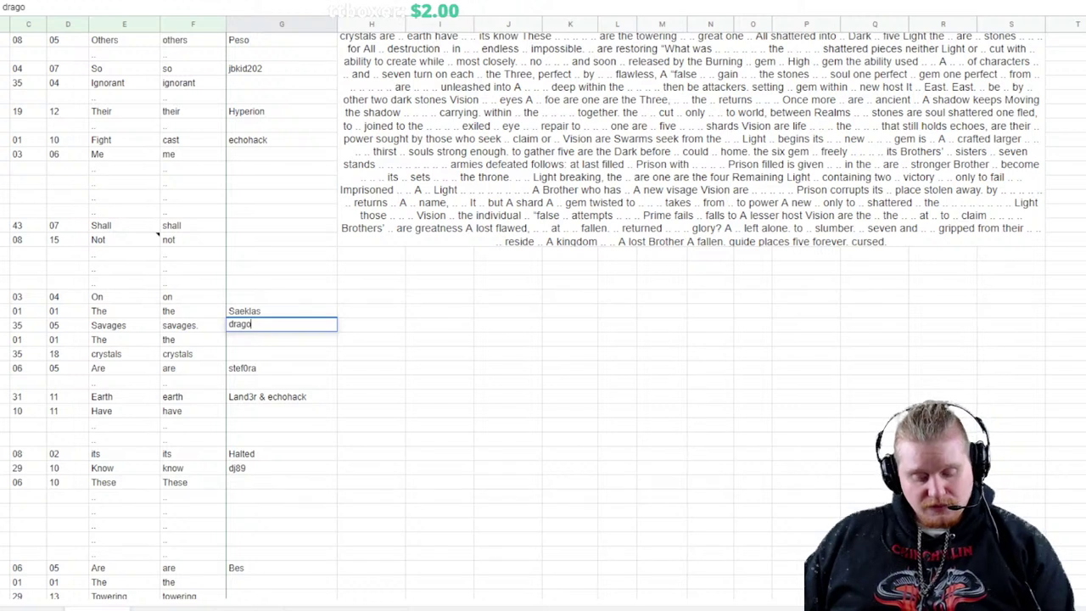
type("ndusk")
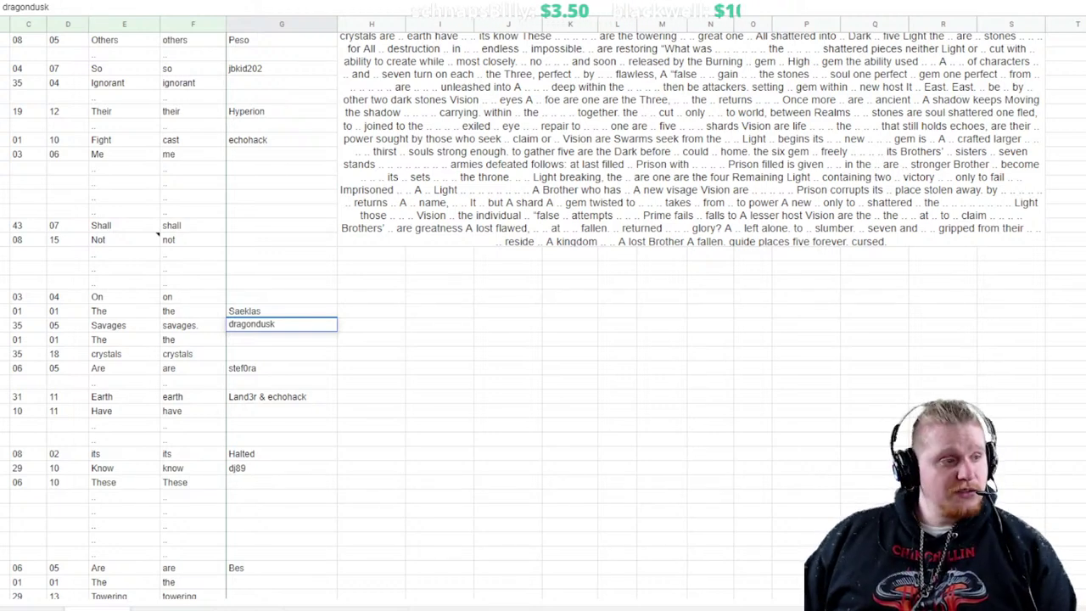
scroll(543, 323, "down", 20)
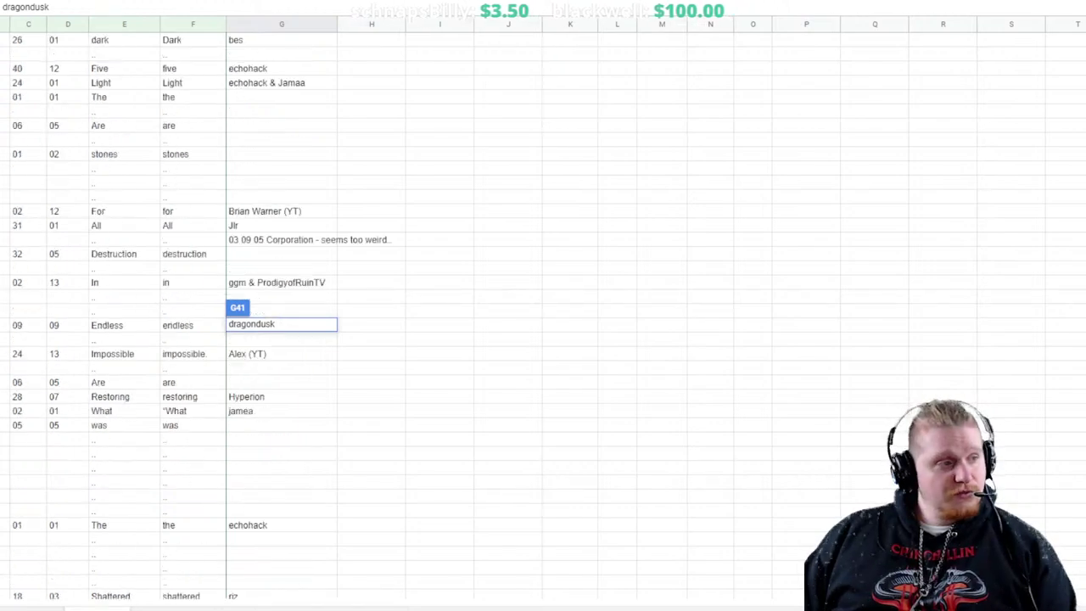
left_click(509, 211)
Look through the word list for solved words, remaining gaps and contributor credits
scroll(543, 323, "down", 20)
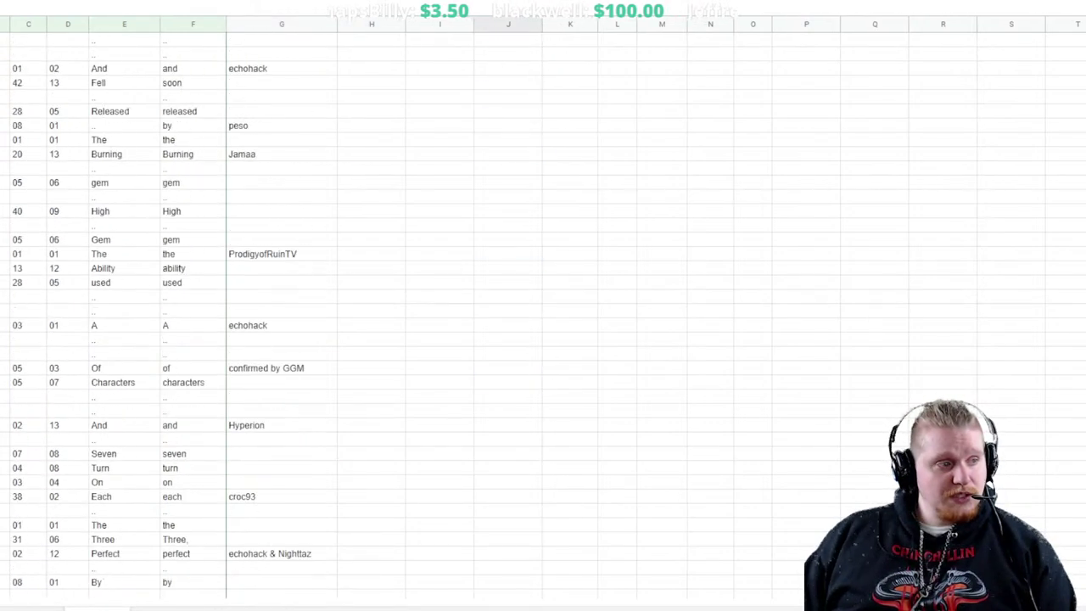
scroll(543, 322, "down", 20)
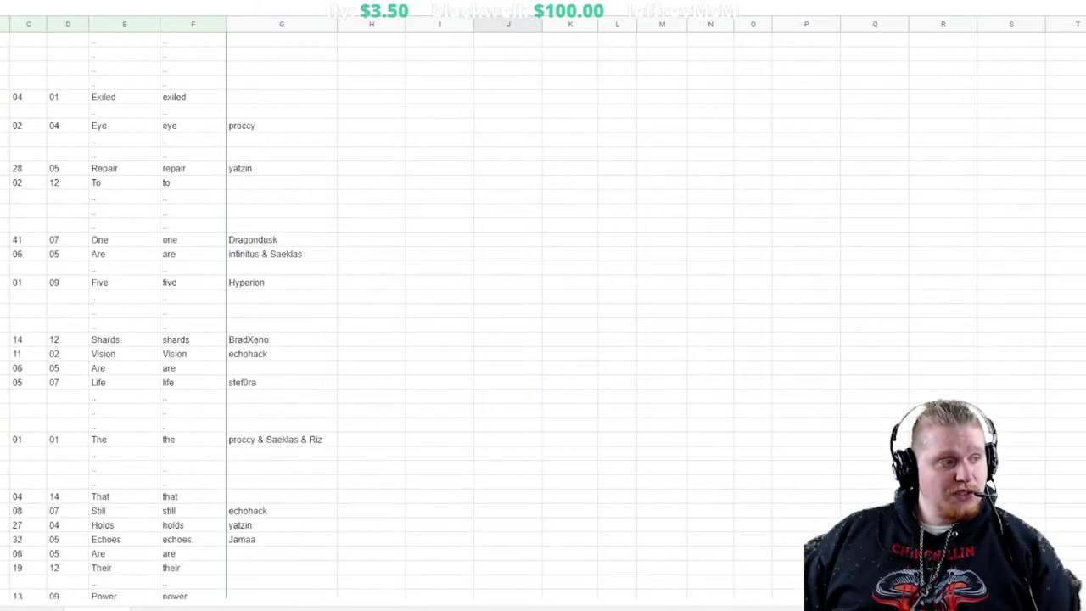
scroll(543, 322, "down", 20)
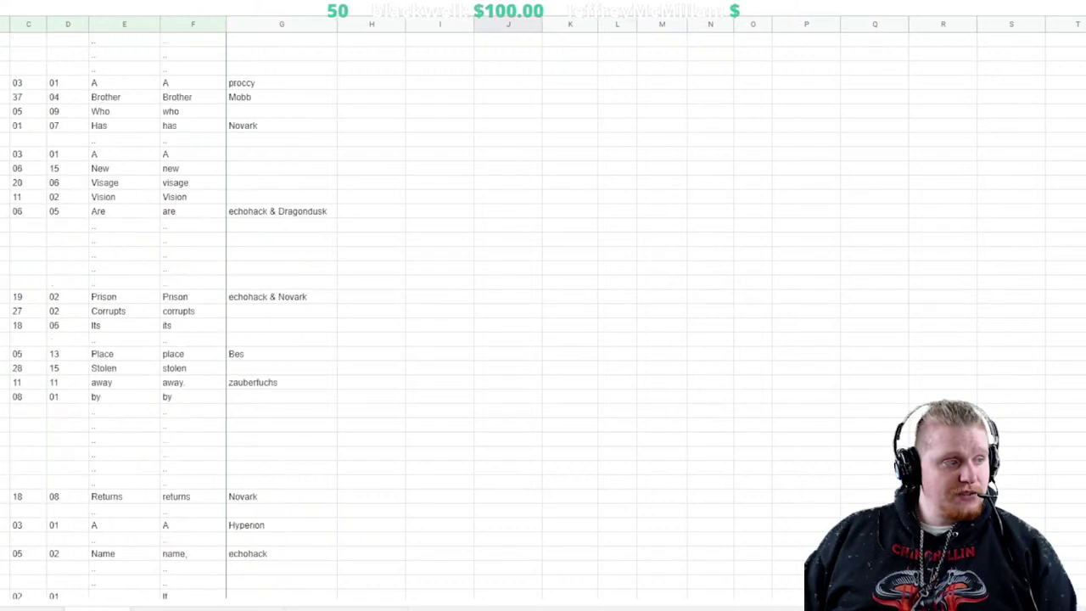
scroll(543, 322, "down", 10)
scroll(543, 323, "up", 3)
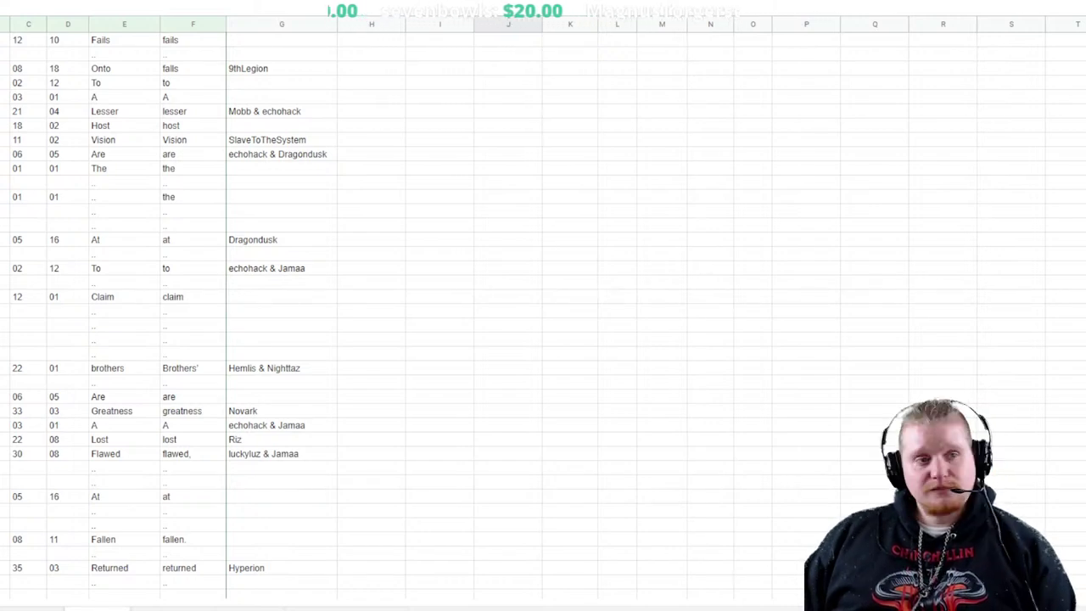
scroll(543, 306, "up", 20)
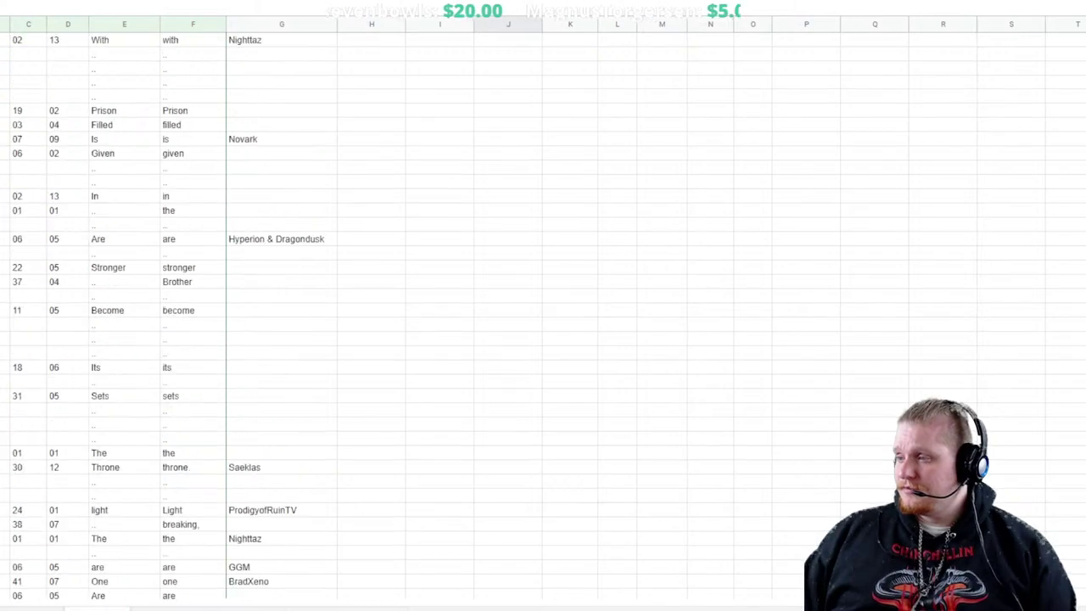
scroll(543, 306, "up", 20)
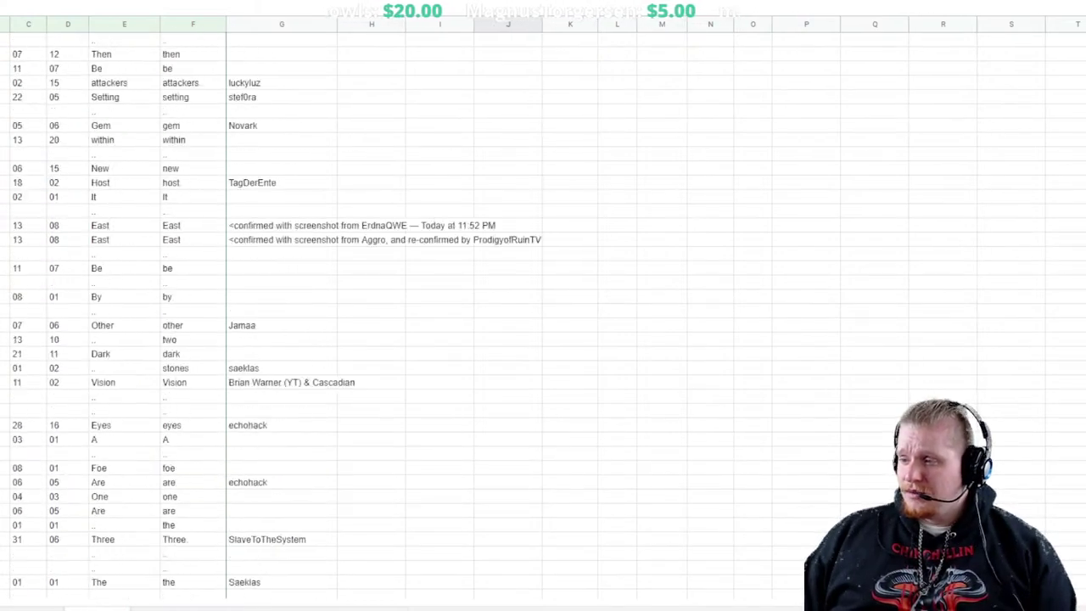
scroll(543, 305, "up", 20)
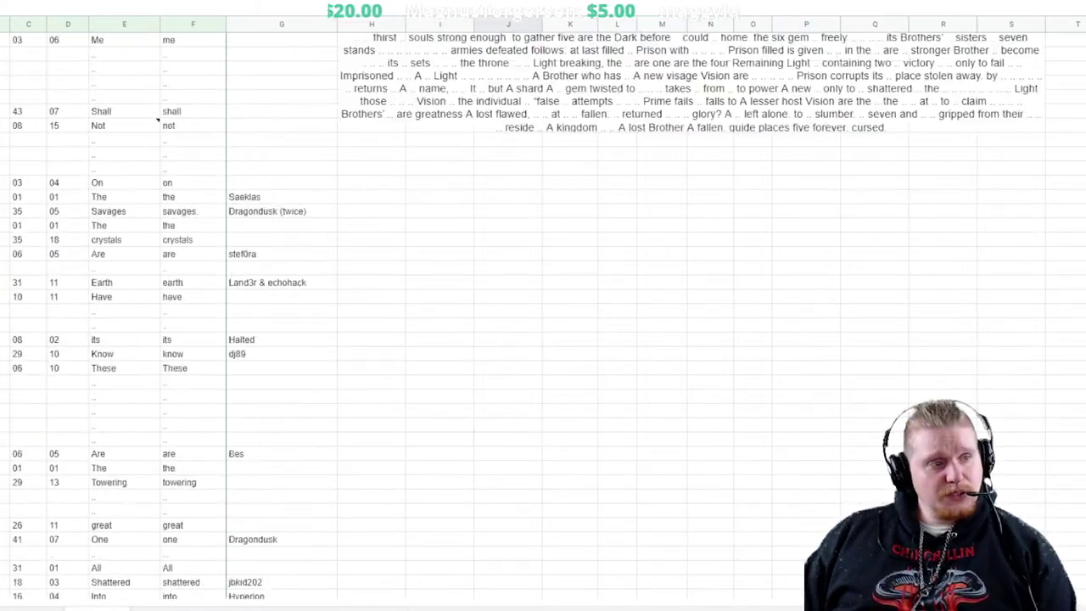
Review the manual and automated versions of the reconstructed message alongside the upper rows of the word list
scroll(543, 306, "up", 10)
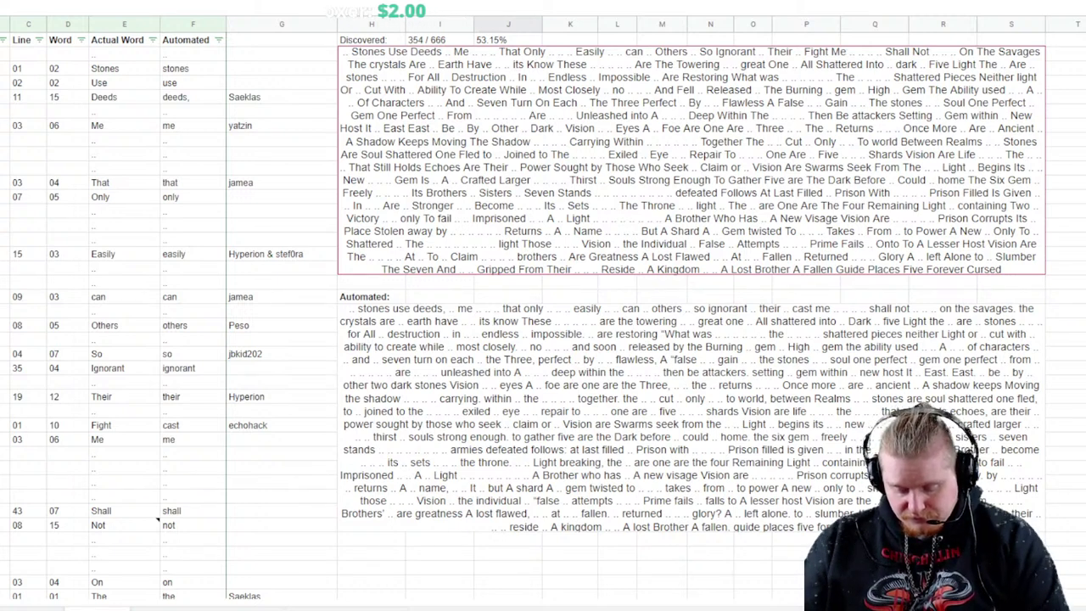
scroll(543, 305, "down", 10)
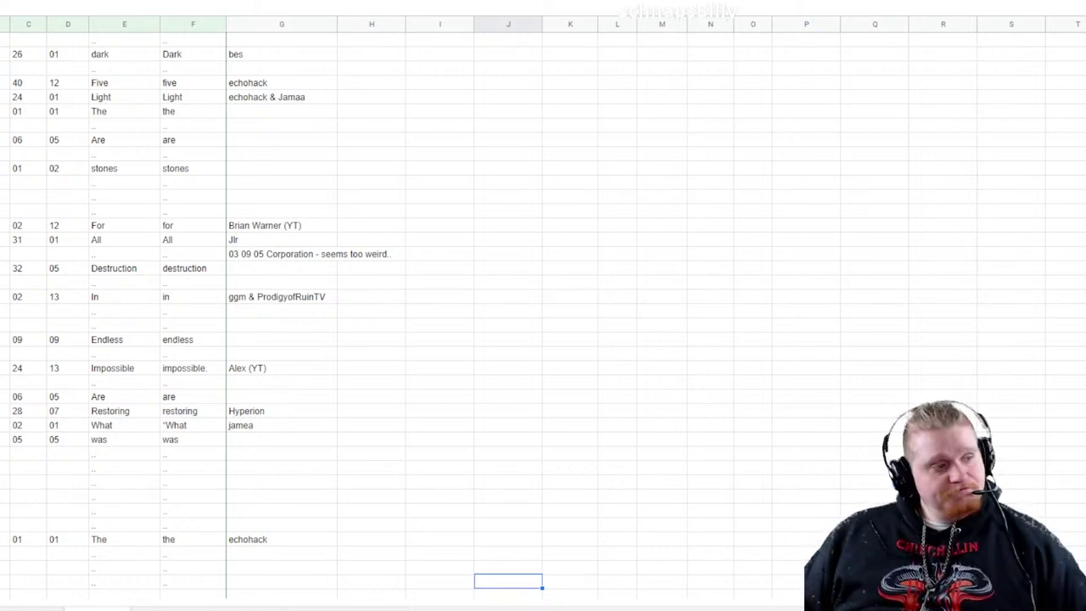
scroll(157, 376, "up", 10)
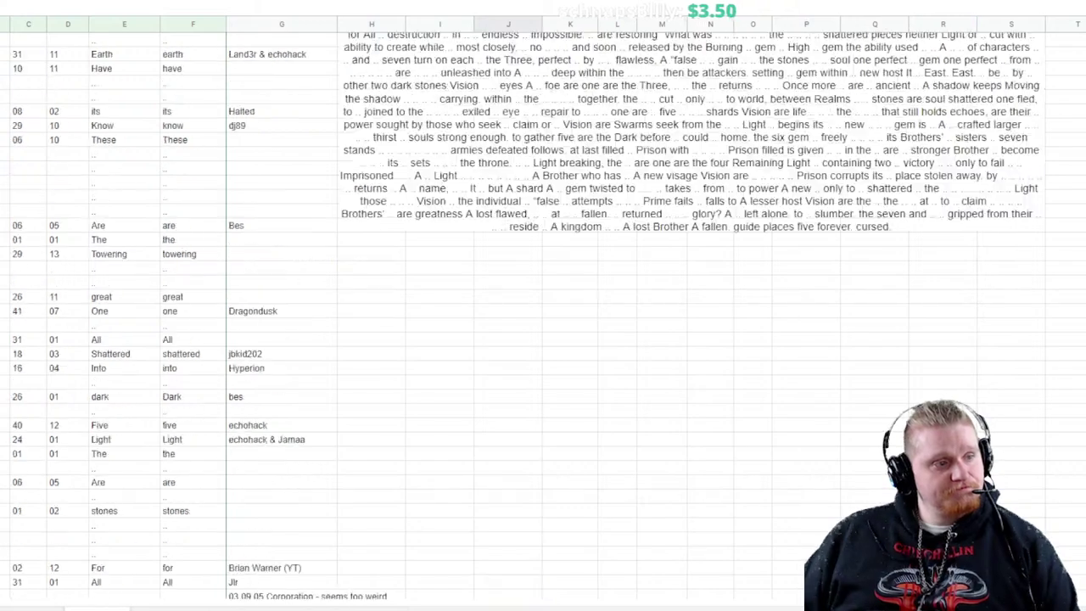
scroll(543, 314, "down", 2)
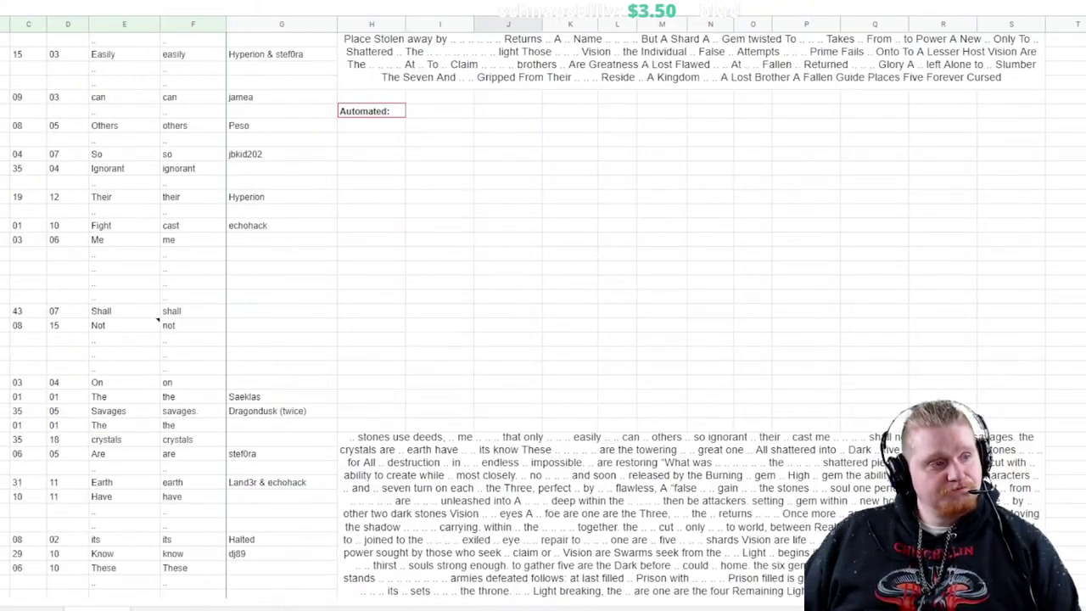
scroll(543, 314, "up", 4)
scroll(543, 314, "down", 6)
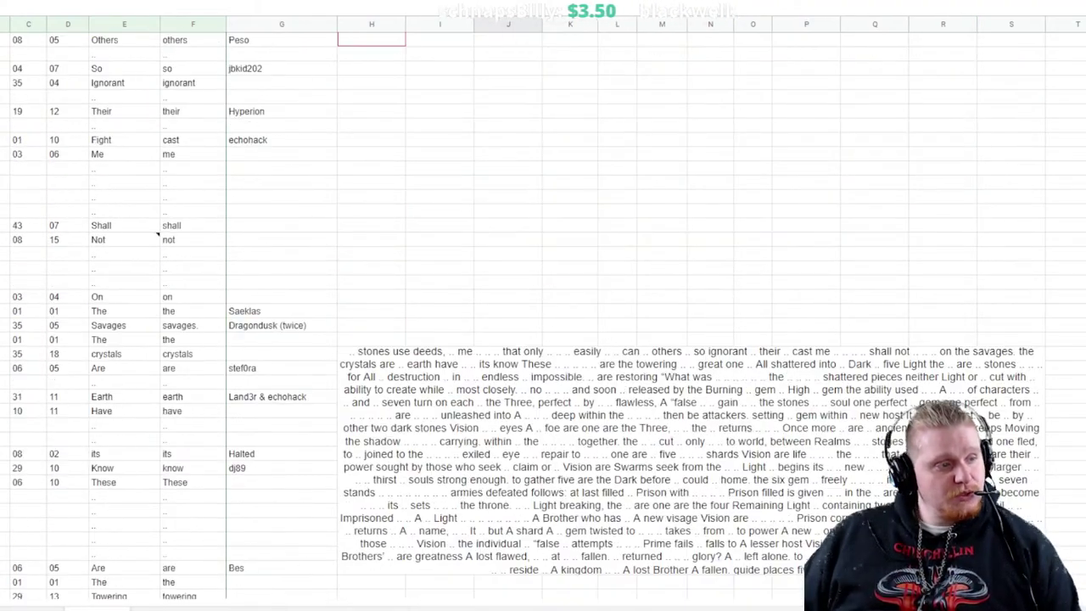
scroll(543, 314, "down", 15)
scroll(543, 314, "up", 12)
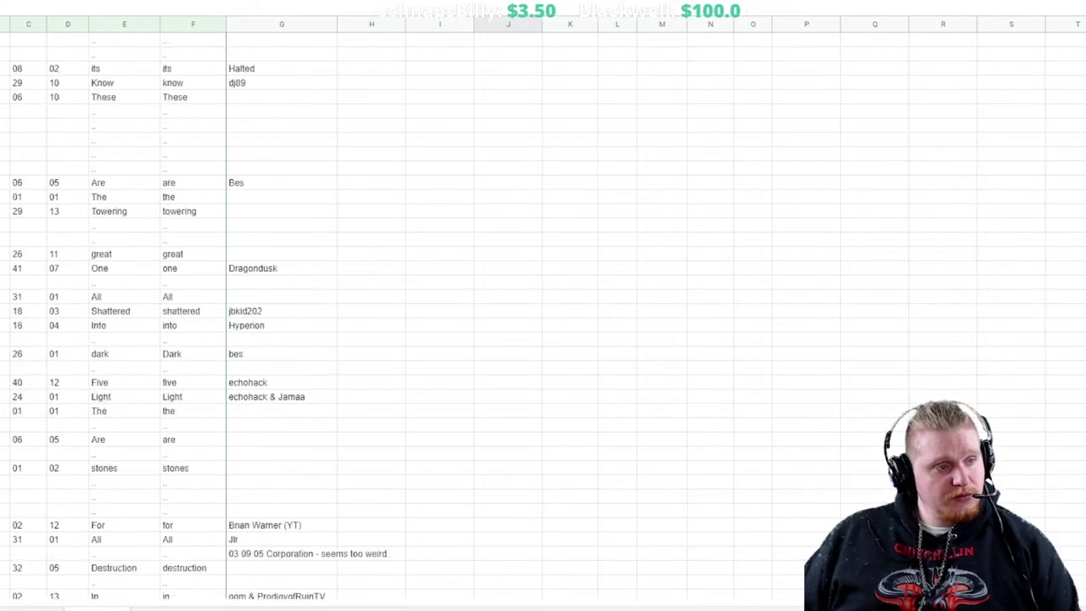
scroll(543, 314, "up", 7)
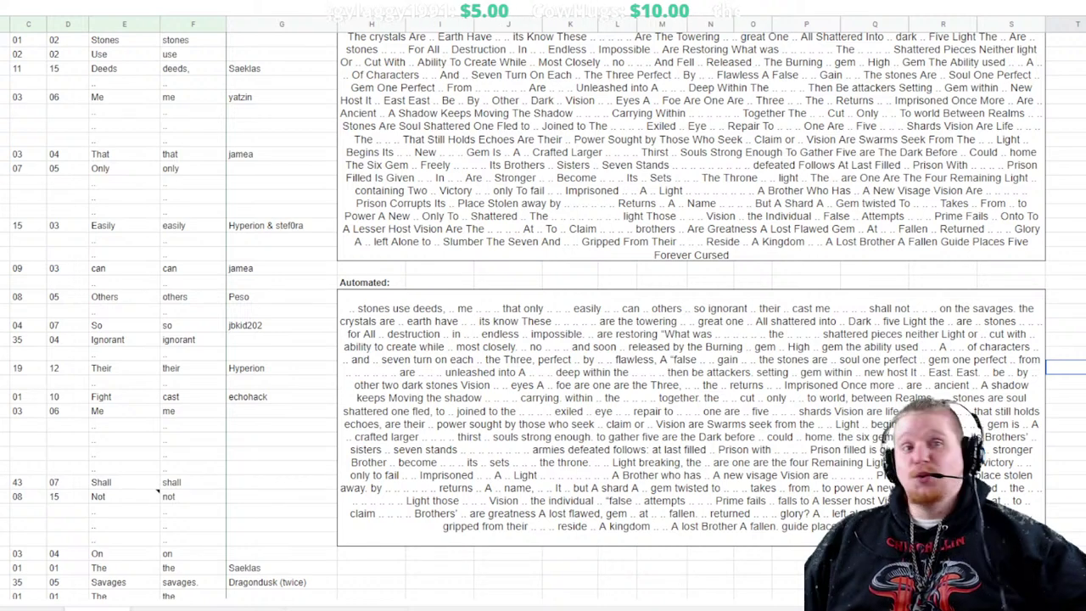
scroll(543, 323, "down", 3)
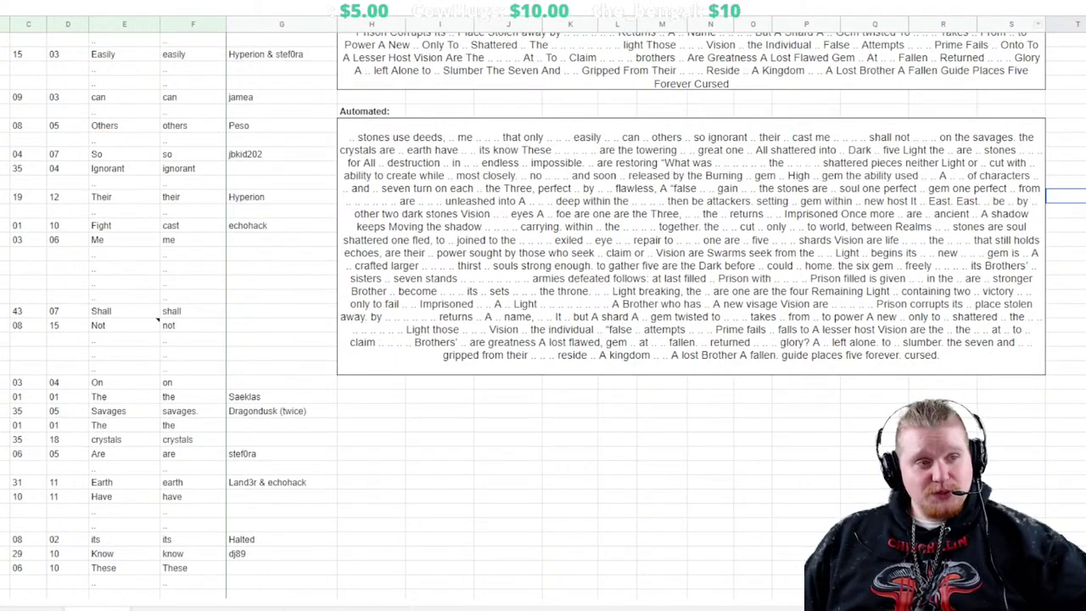
scroll(543, 322, "down", 1)
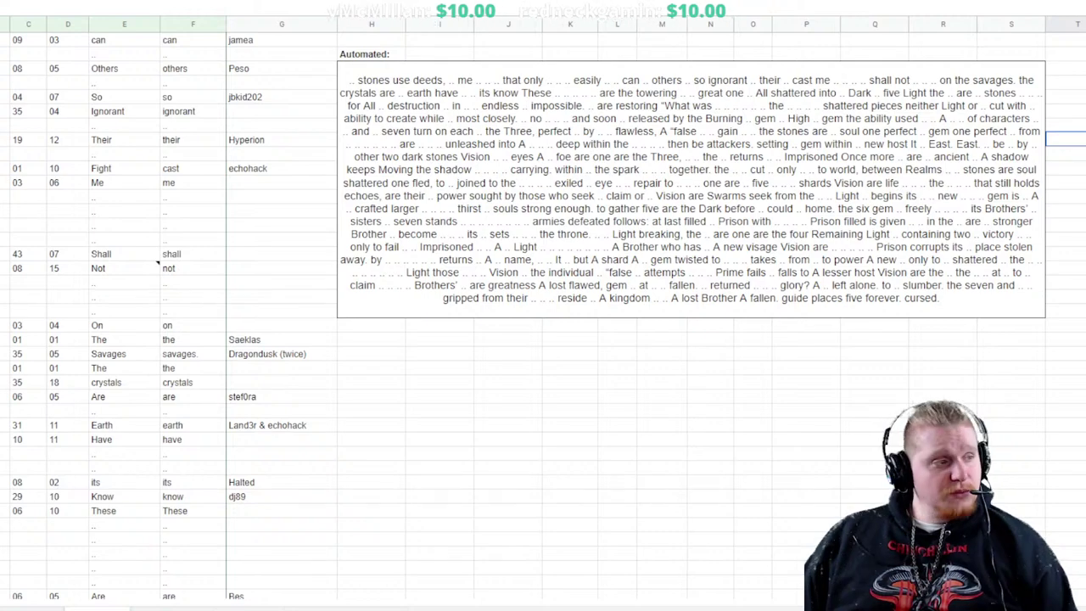
Fill the second empty row below "Life" with line 40 and word 10 in columns C and D and "thrown" in column E
scroll(543, 314, "down", 20)
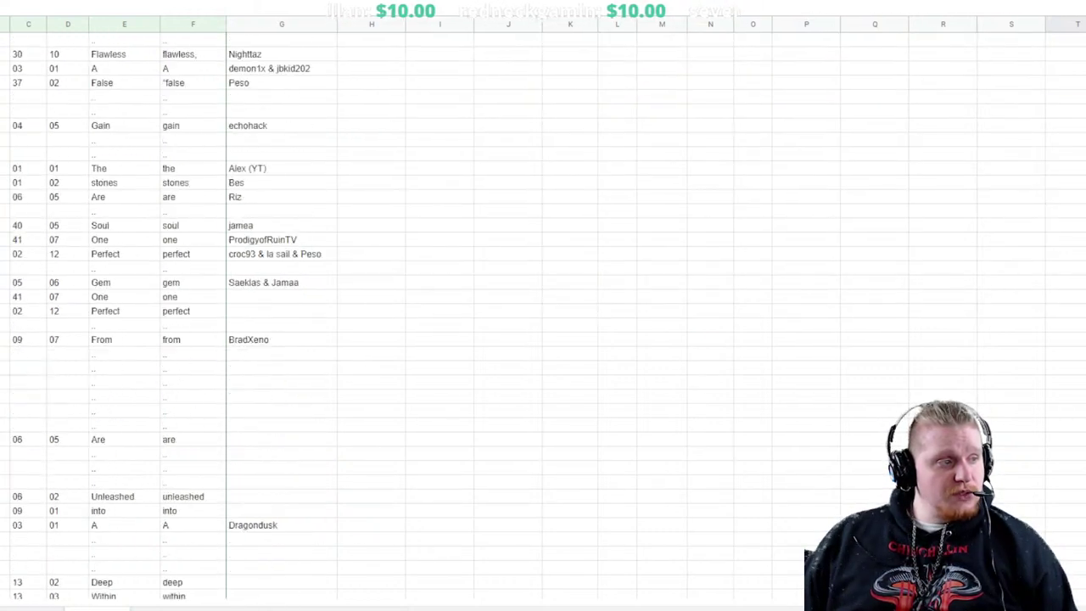
scroll(543, 314, "down", 20)
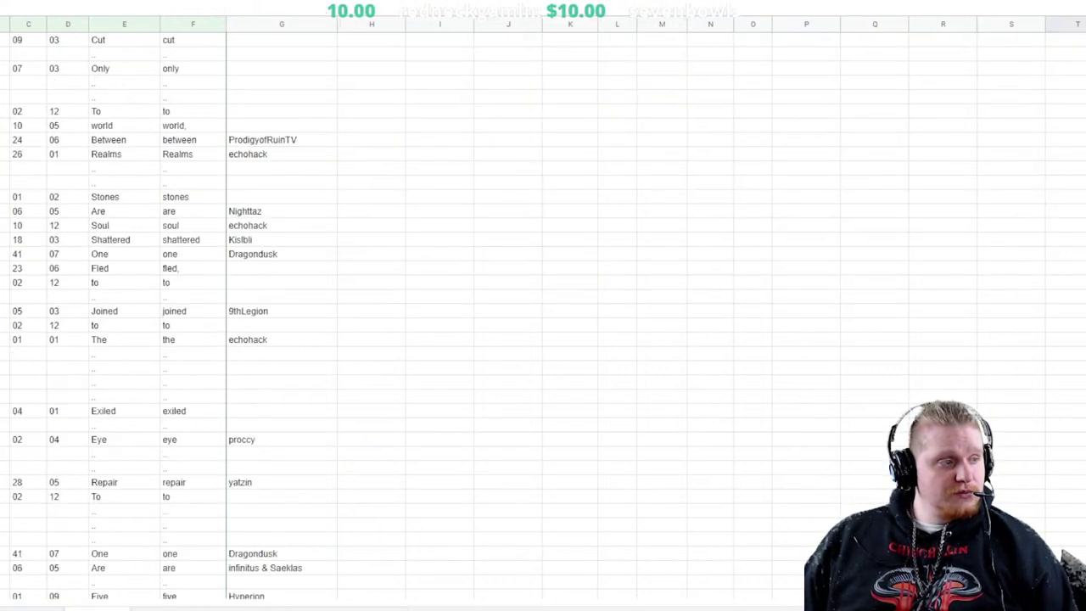
scroll(543, 314, "down", 5)
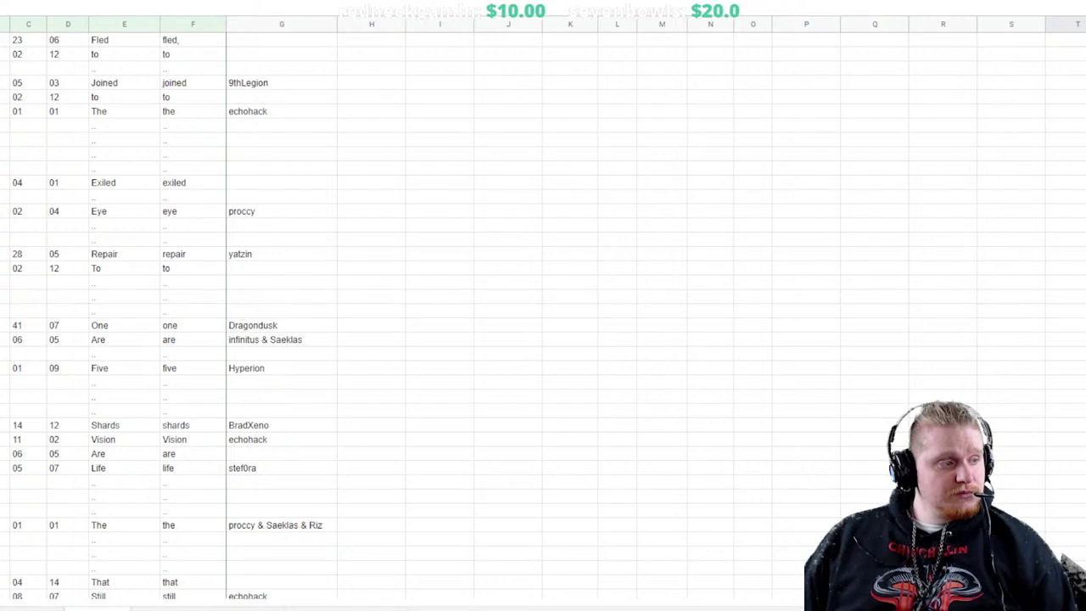
left_click(5, 497)
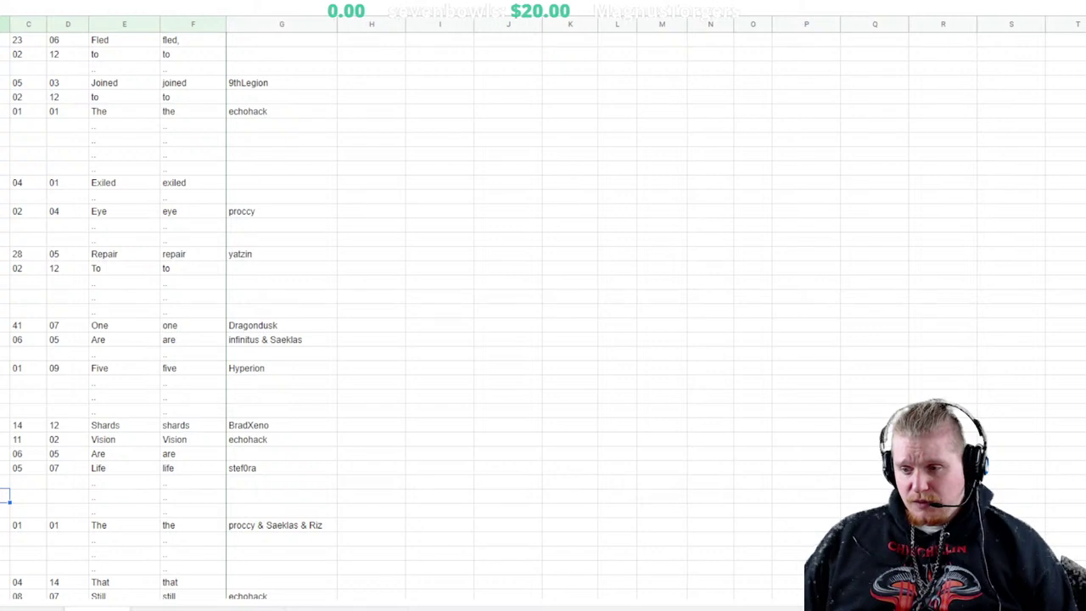
key("Tab")
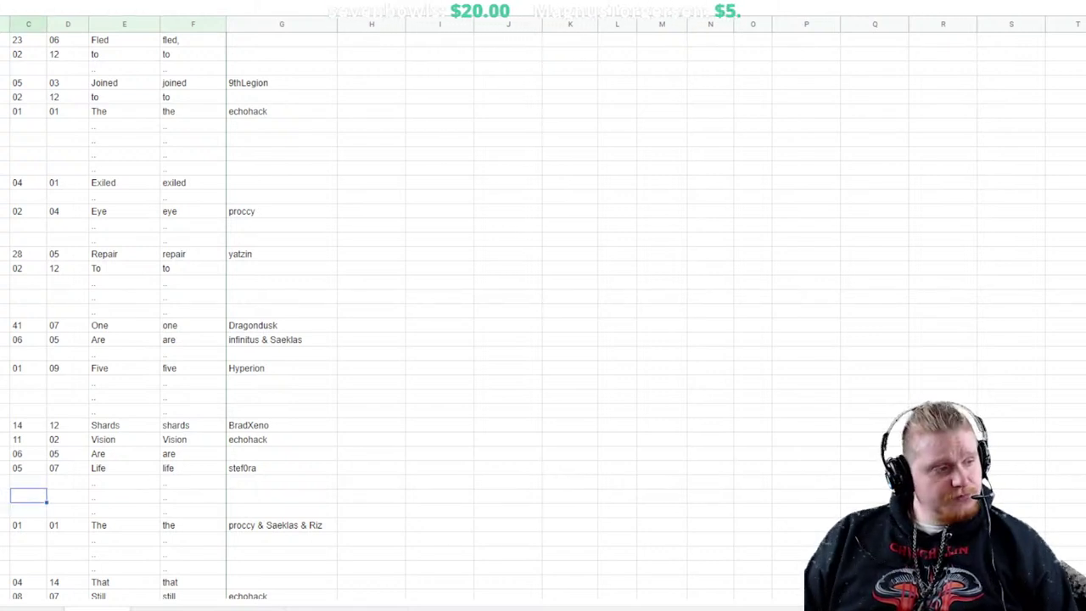
type("40")
key("Tab")
type("10")
key("Tab")
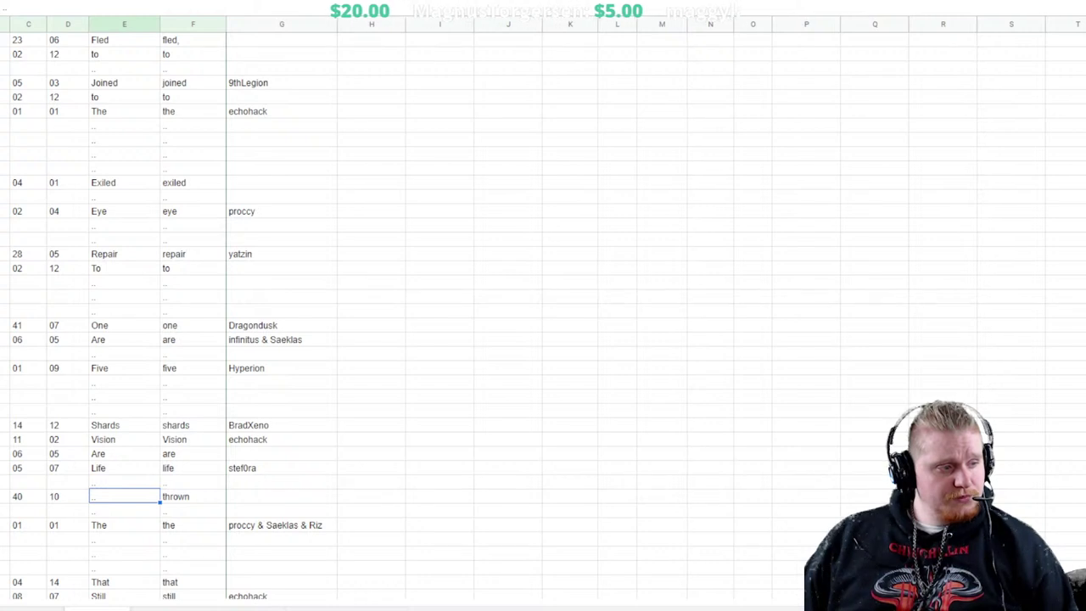
type("thronw")
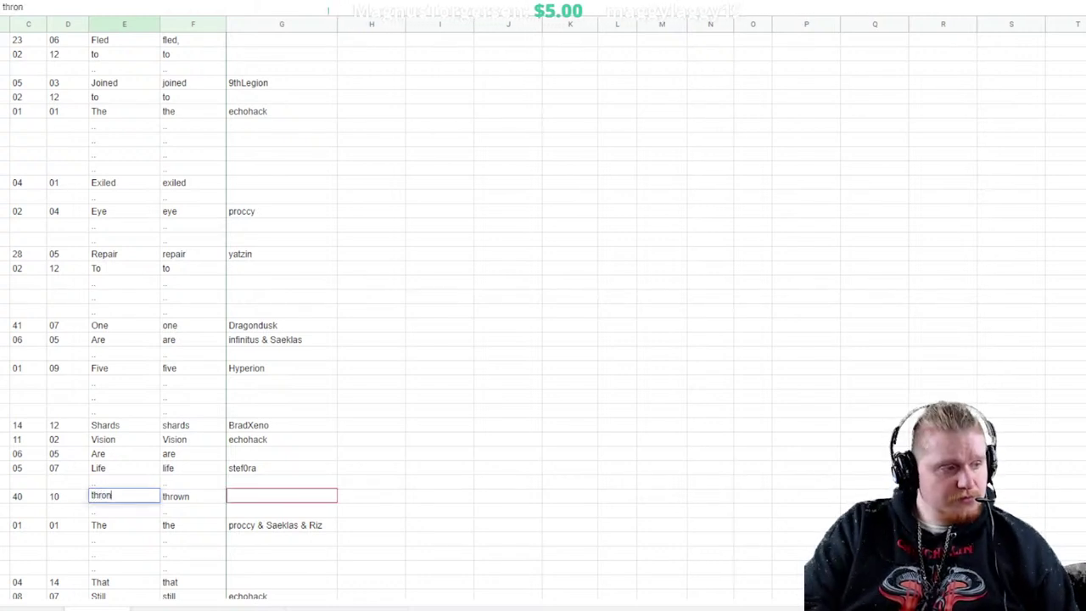
key("BackSpace")
key("BackSpace")
type("wn")
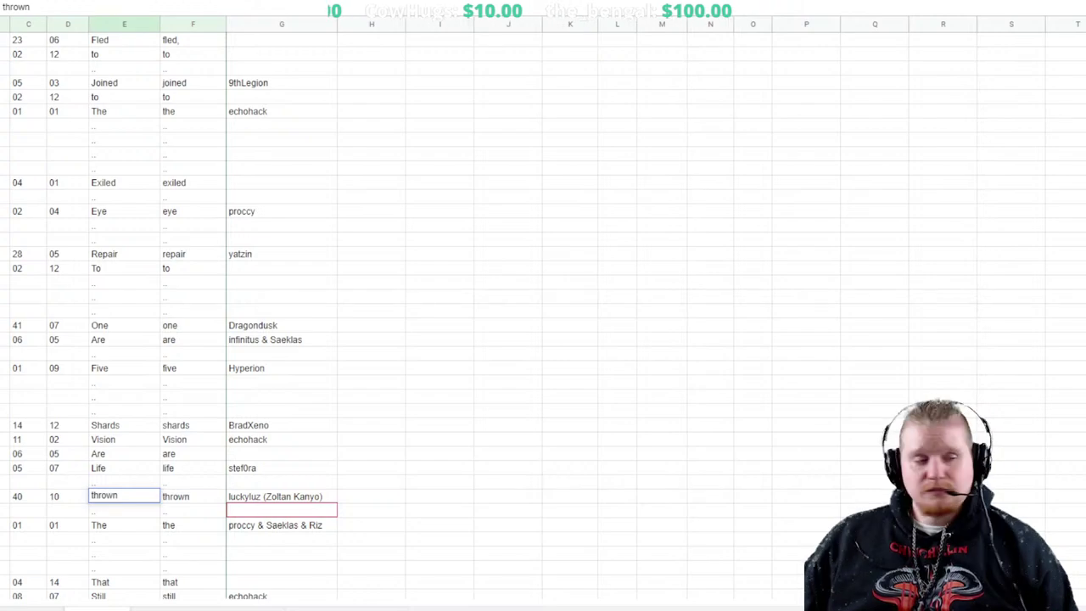
scroll(543, 305, "up", 15)
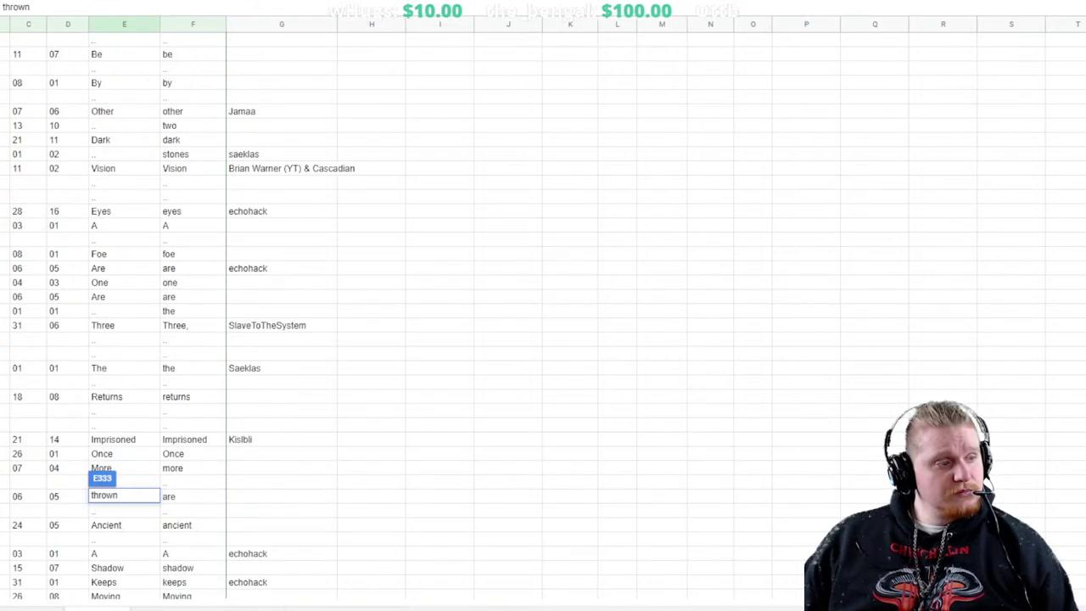
scroll(543, 305, "up", 15)
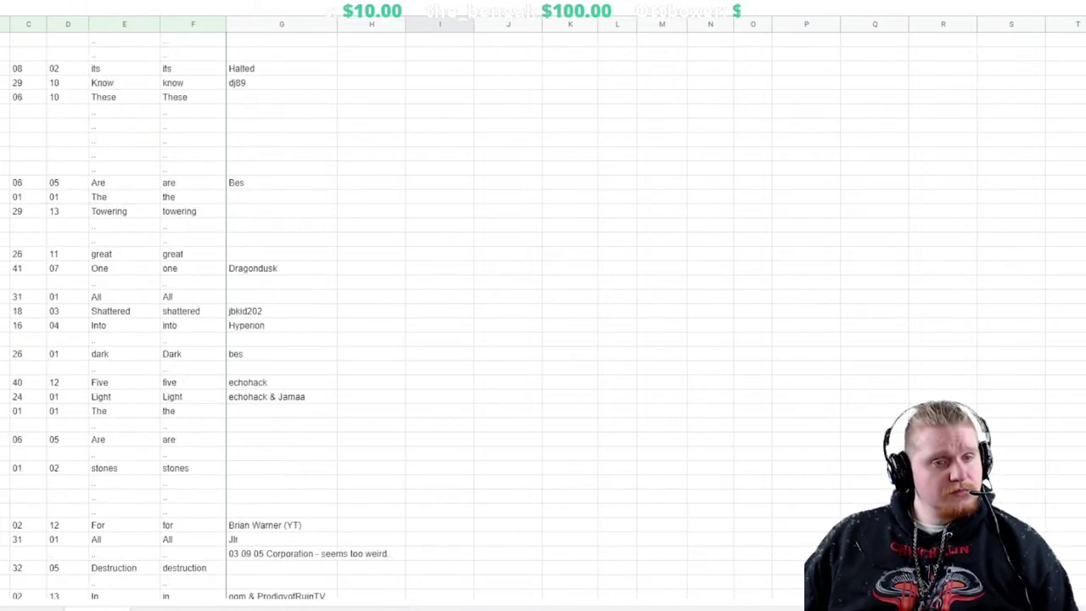
Check the automated message, and examine the word list down to the rows around "Death" and "light"
scroll(543, 305, "down", 5)
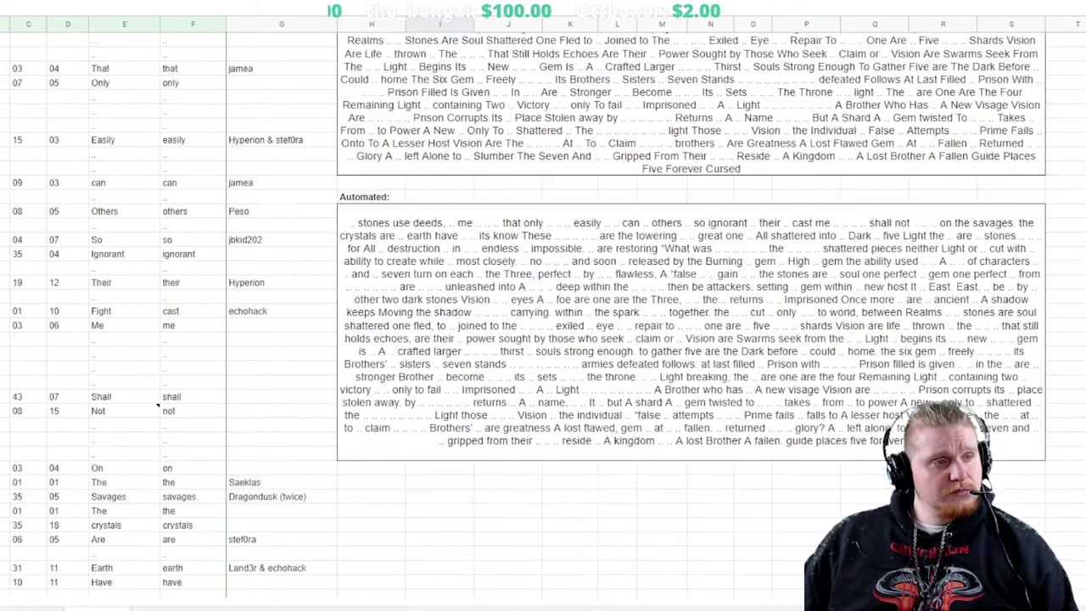
scroll(543, 305, "up", 5)
scroll(543, 306, "down", 8)
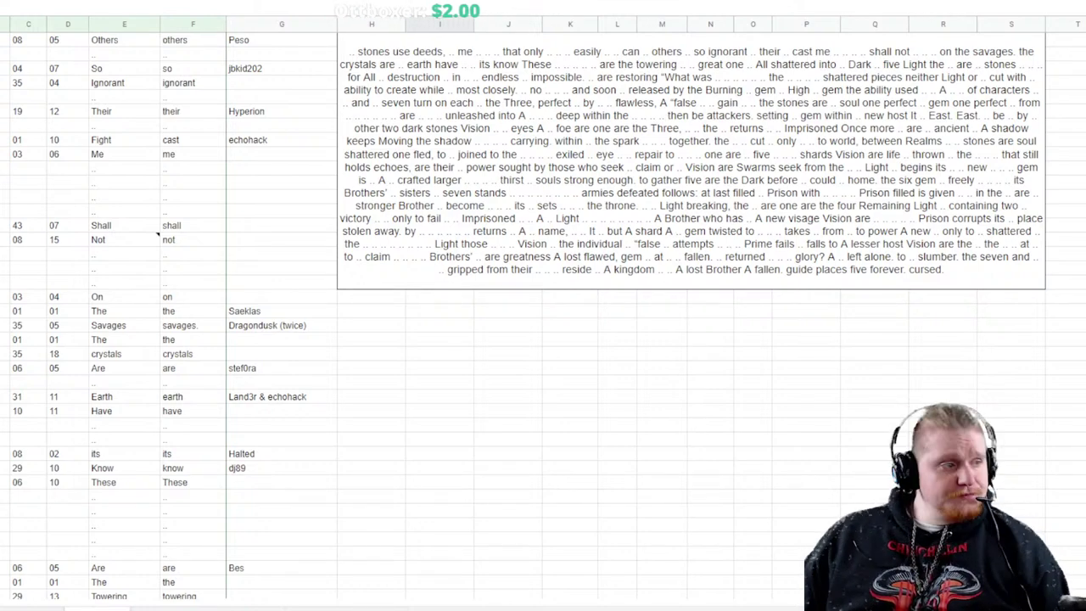
scroll(543, 306, "down", 20)
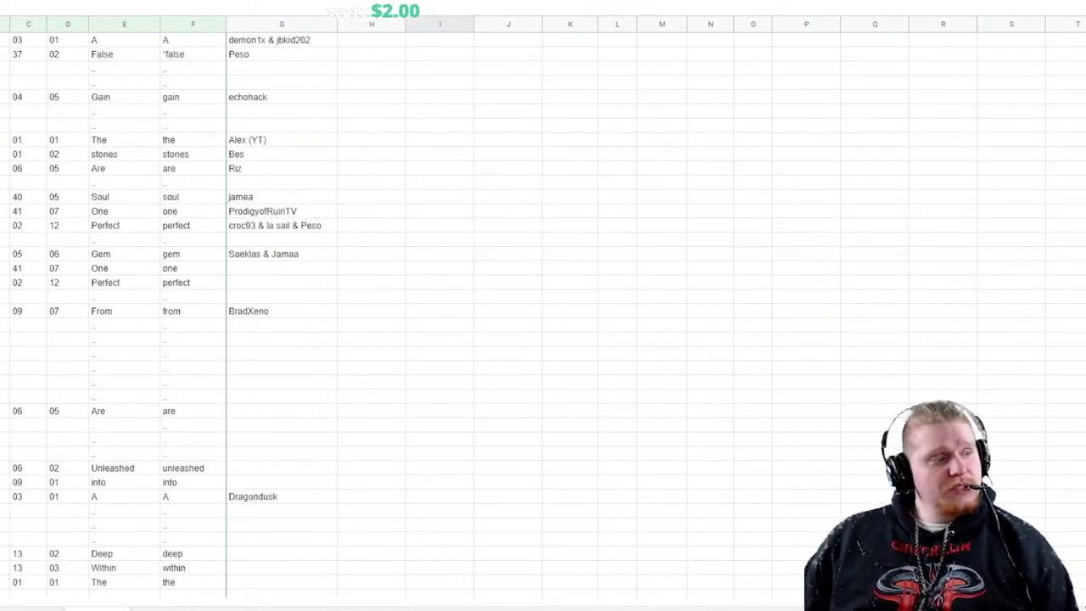
scroll(543, 306, "down", 20)
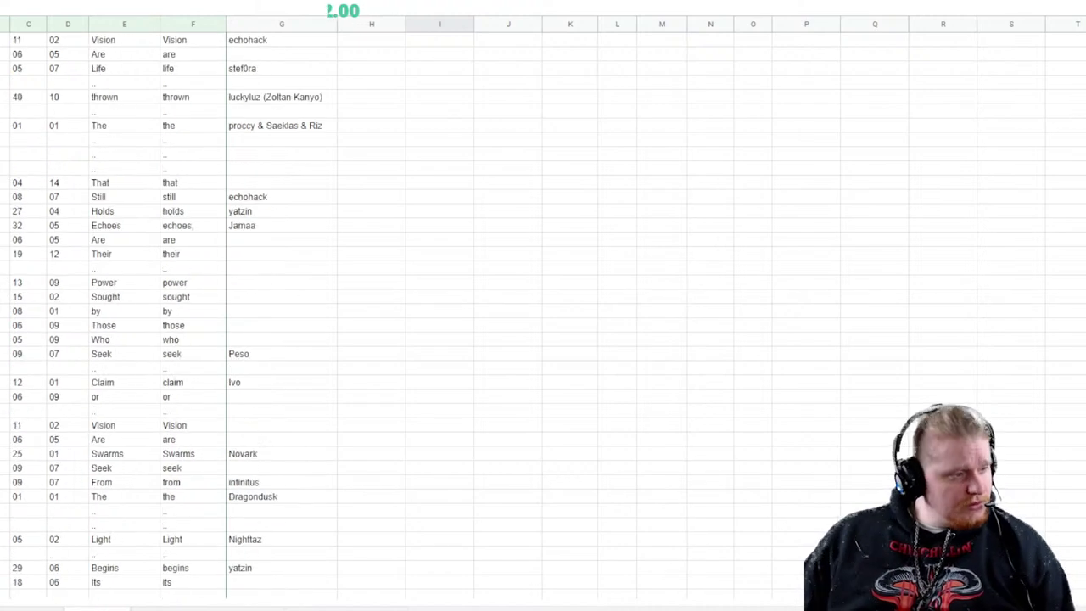
scroll(543, 306, "down", 20)
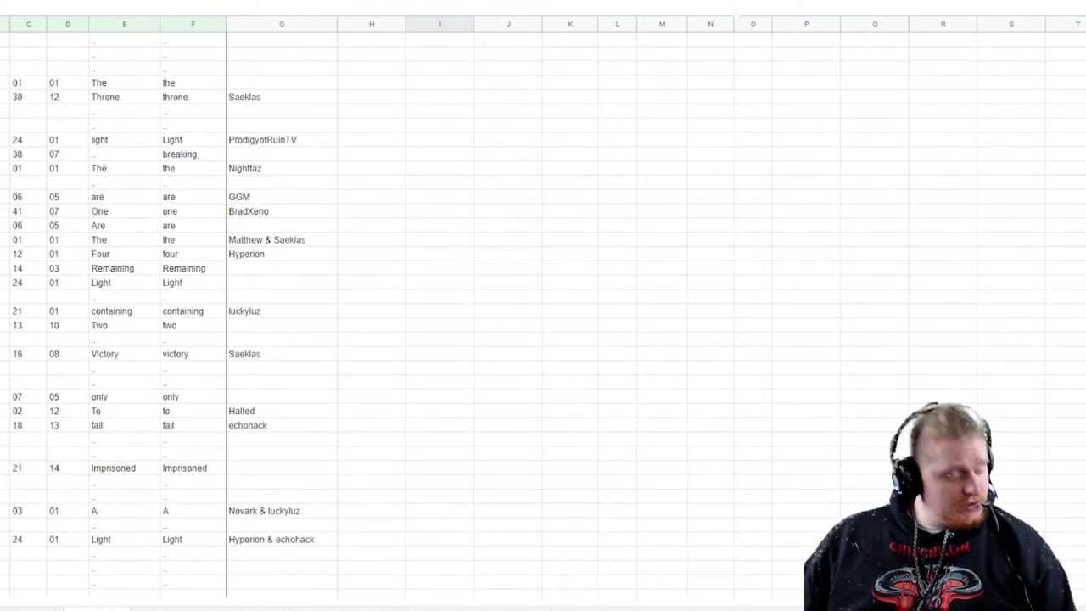
scroll(543, 306, "down", 15)
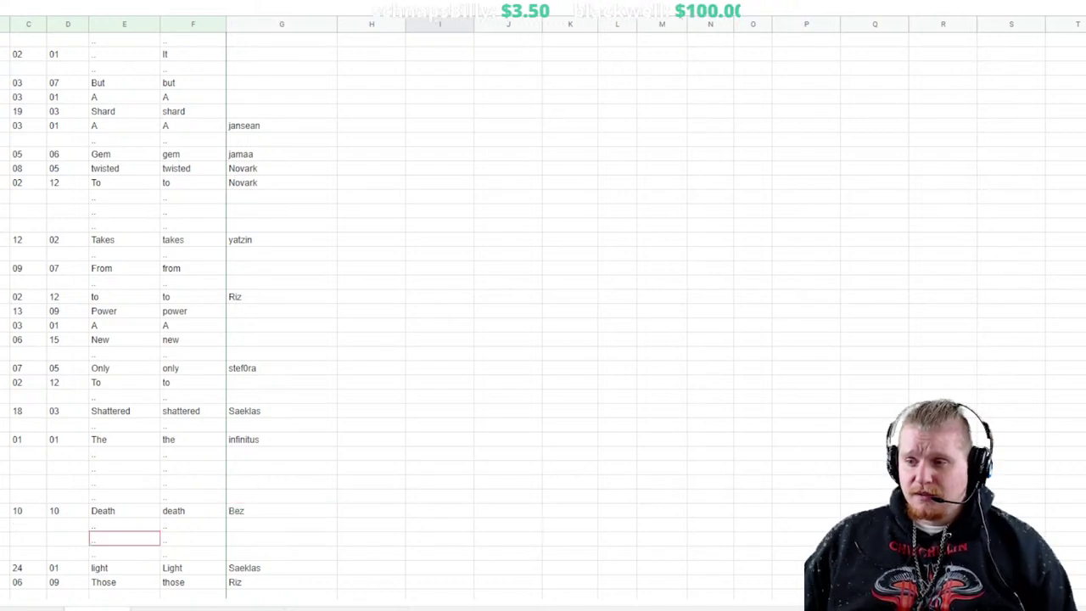
Enter the contributor's username in column G of the "Create" row with line 15 and word 08
scroll(543, 305, "down", 20)
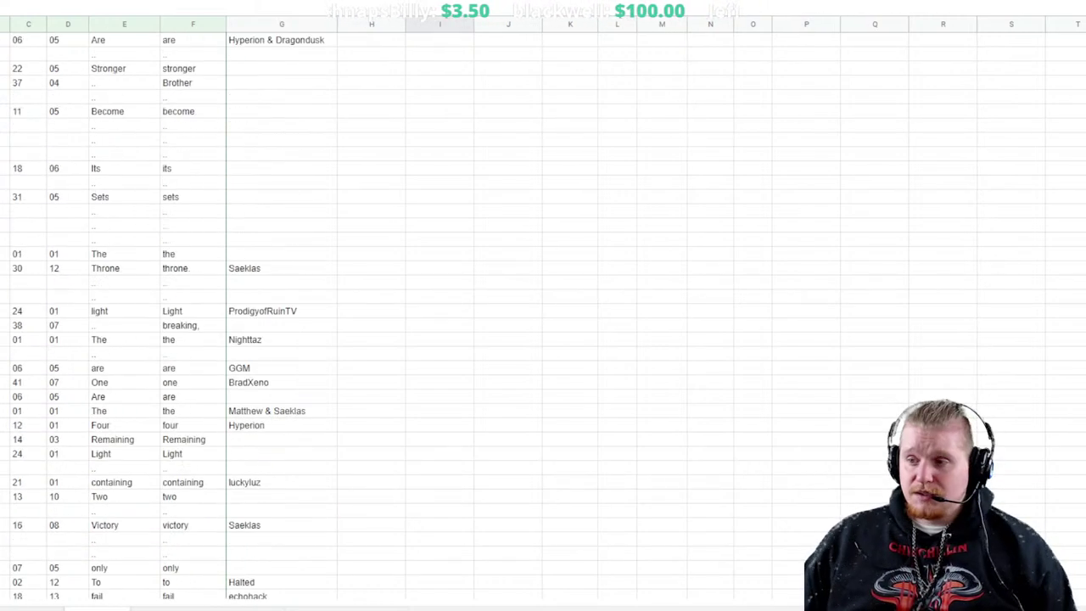
scroll(543, 306, "up", 20)
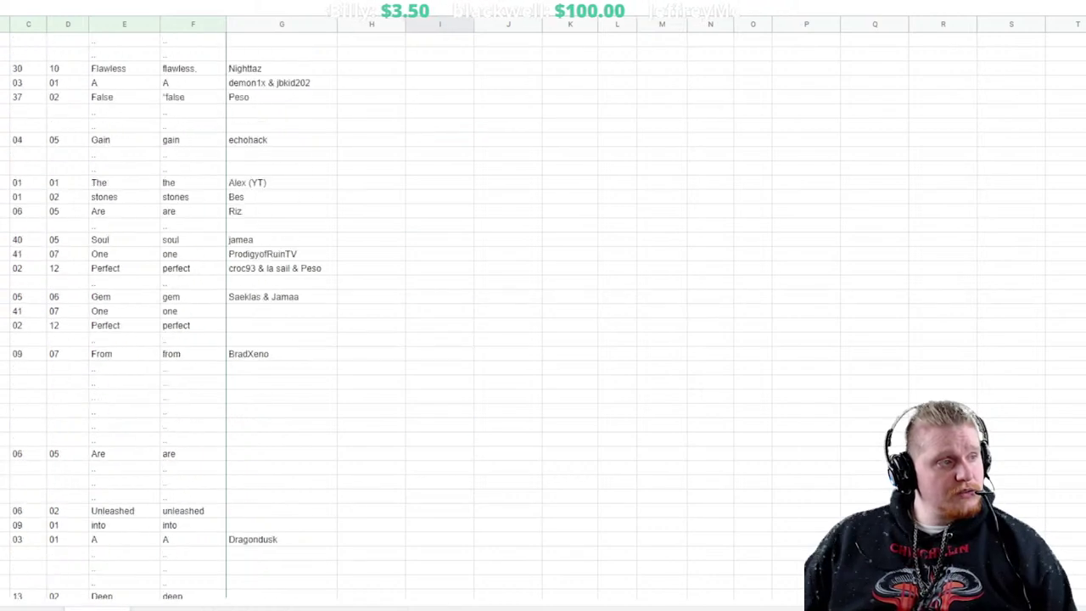
scroll(543, 306, "up", 15)
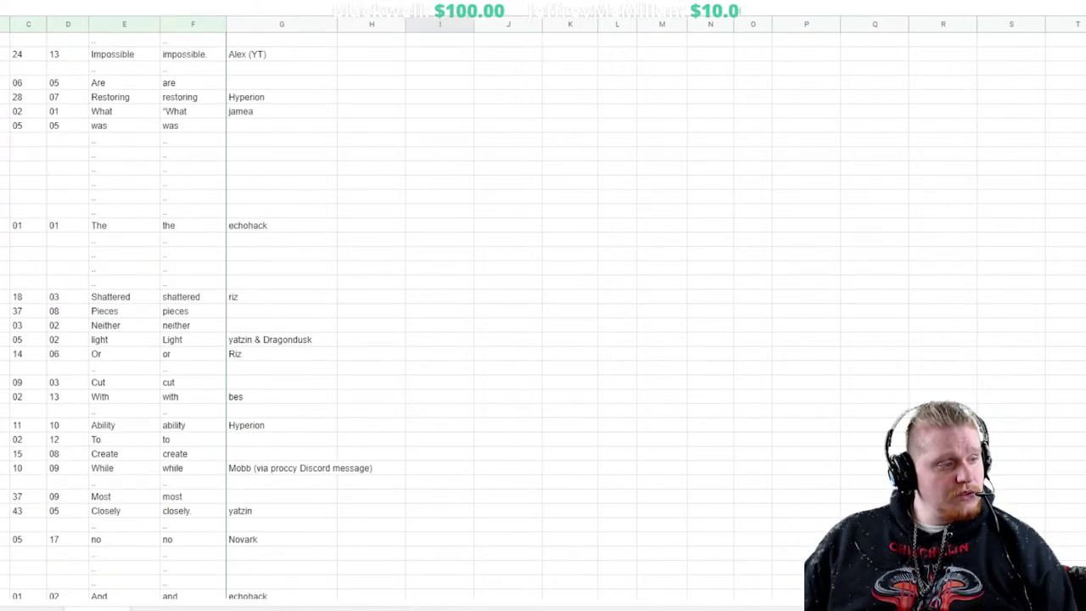
left_click(282, 453)
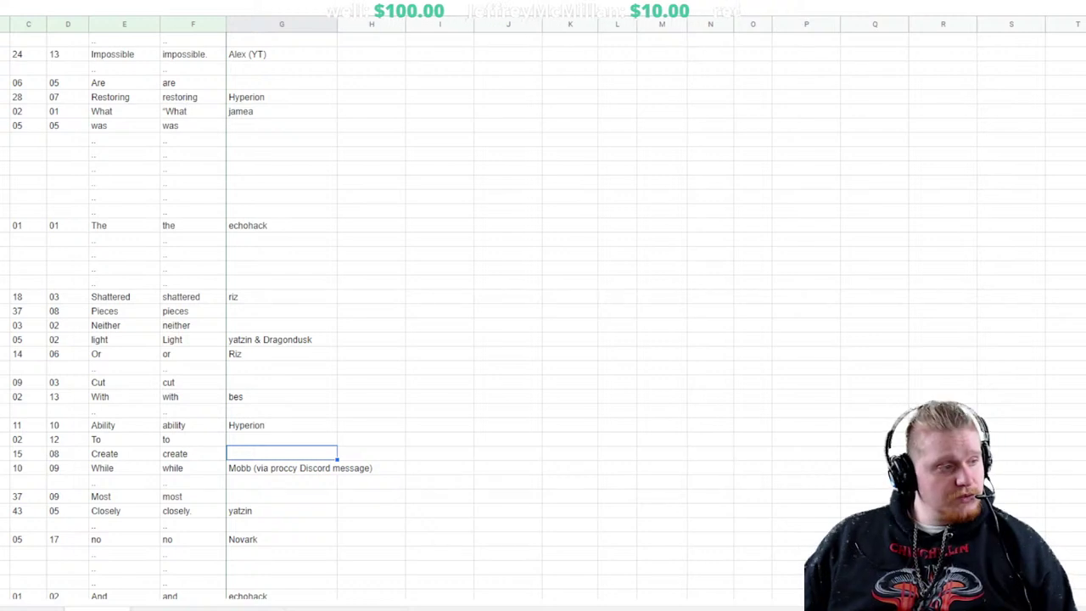
type("dragon dusk")
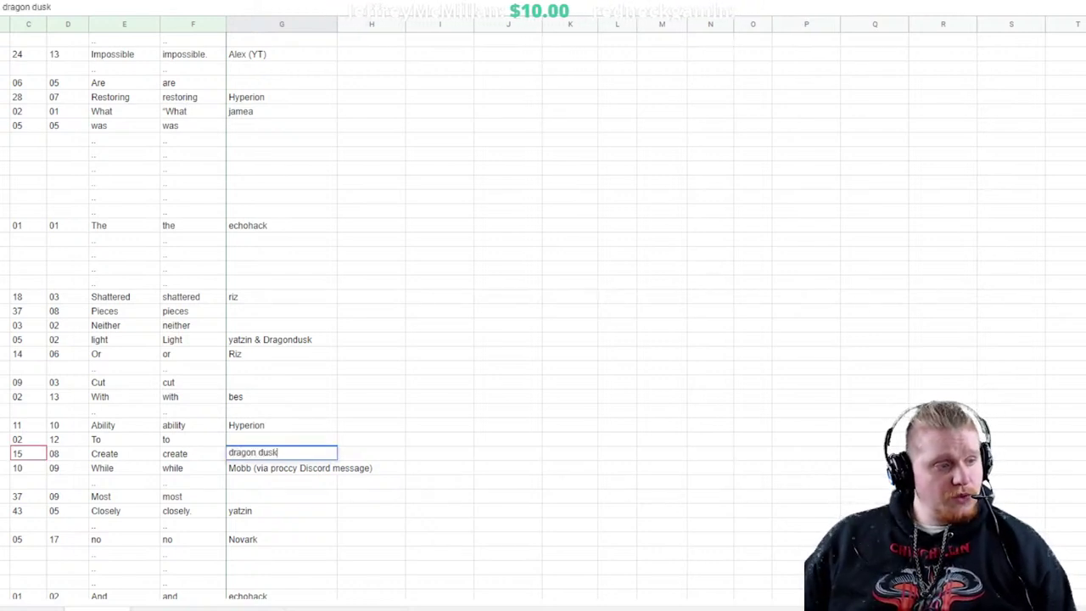
left_click(439, 410)
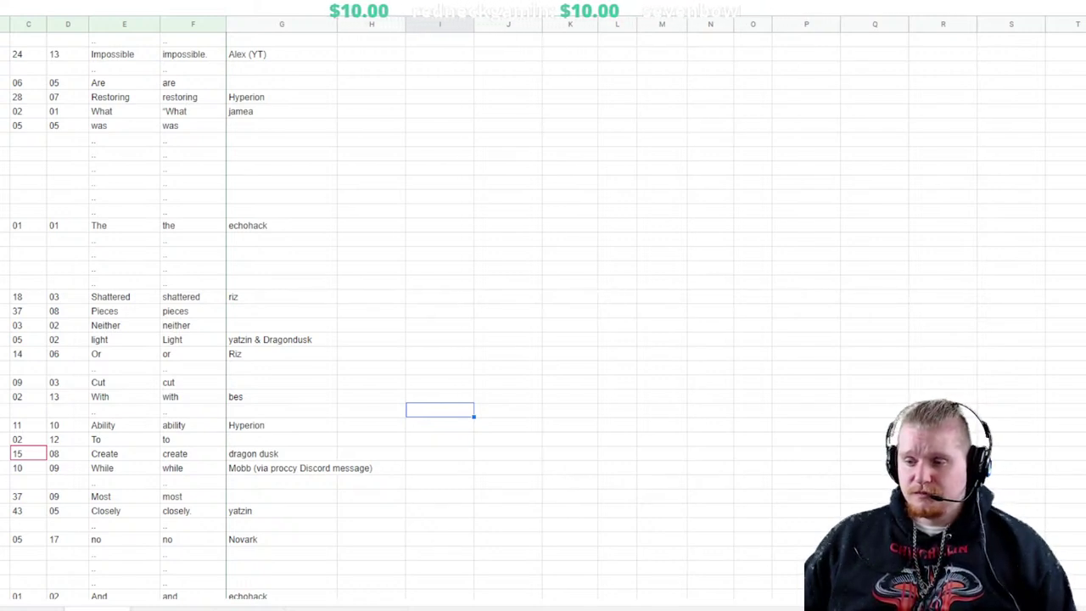
Fill the empty row between "Are" and "Five" with line 01 and word 01 in columns C and D and "the" in column E
scroll(543, 314, "down", 20)
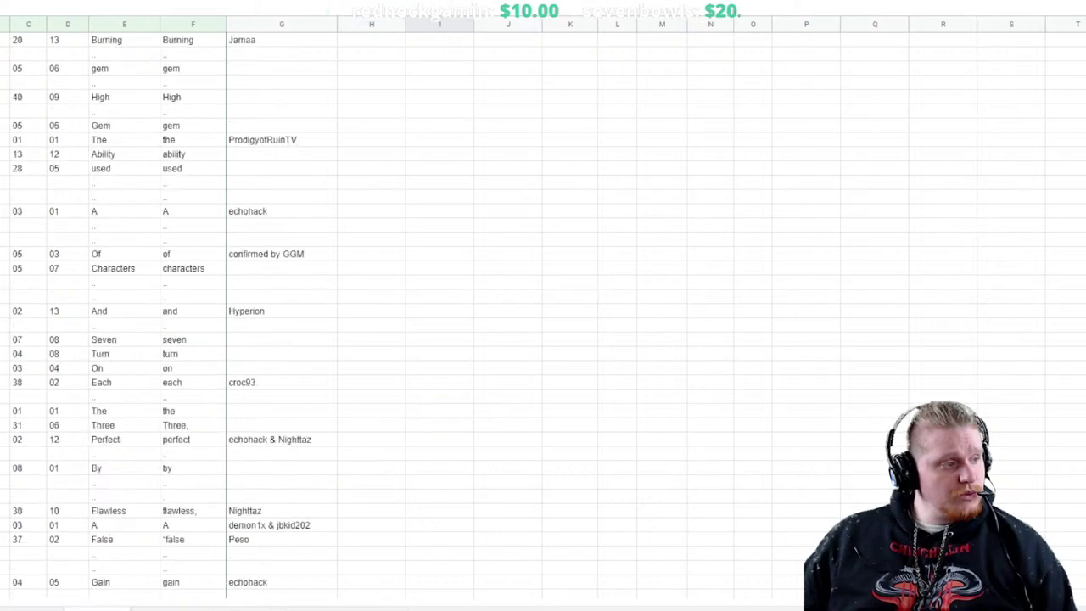
scroll(543, 314, "down", 20)
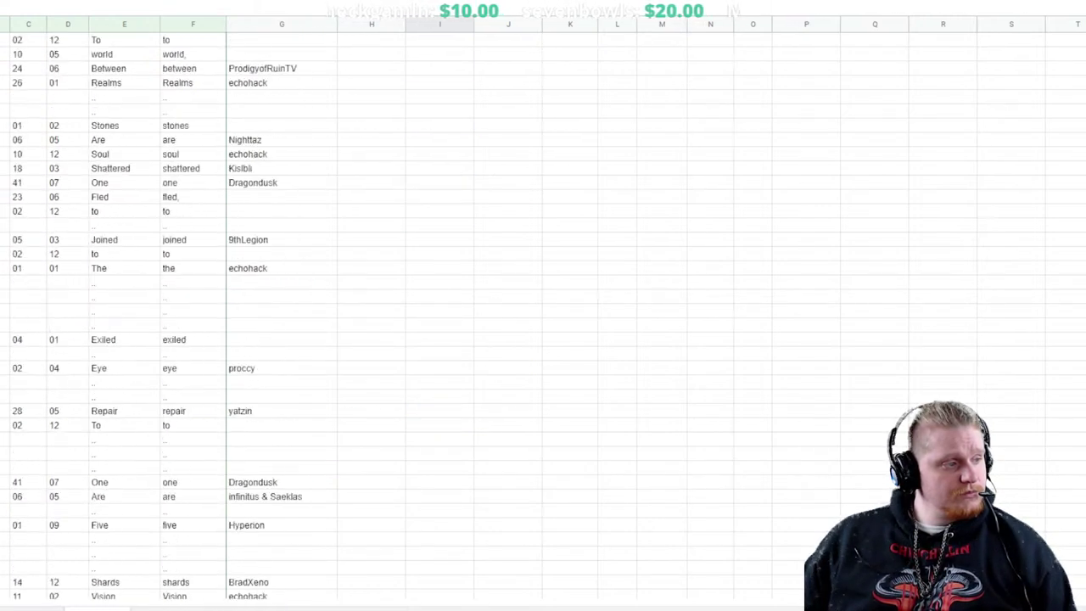
left_click(4, 325)
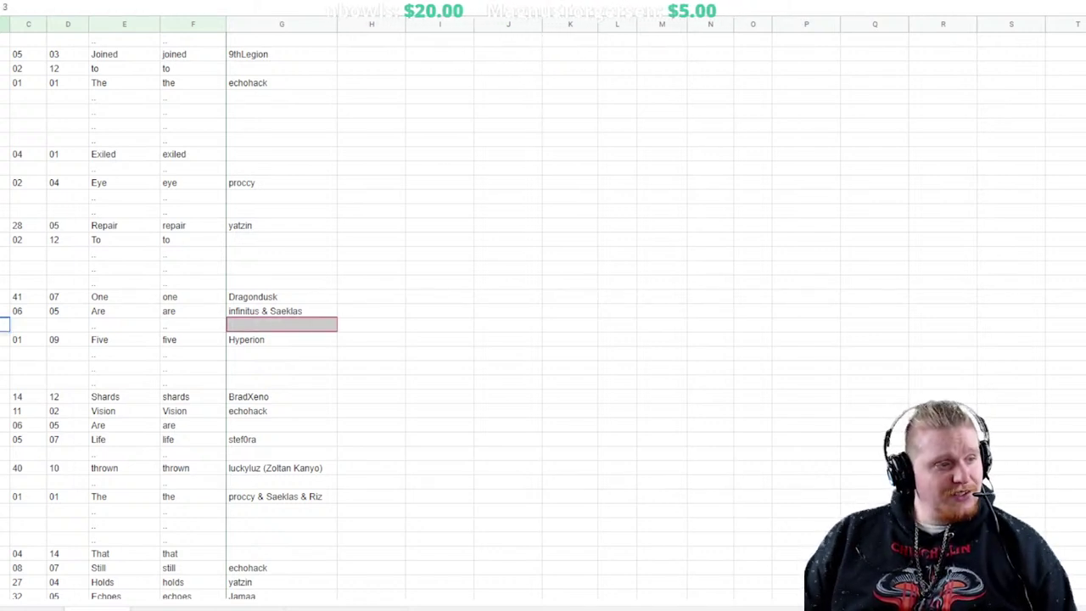
key("Tab")
type("01")
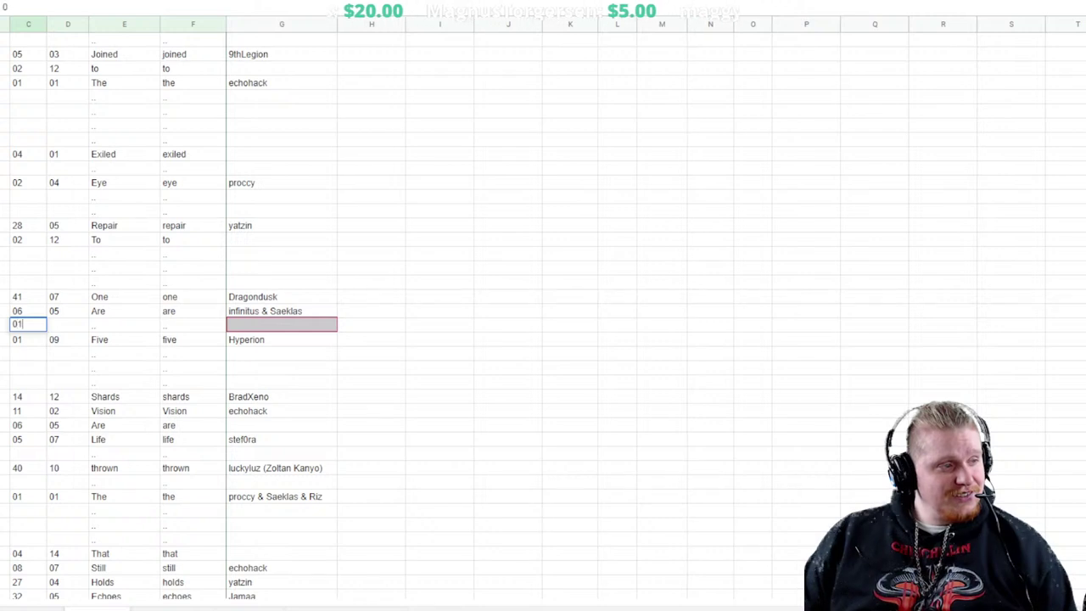
key("Tab")
type("01")
key("Tab")
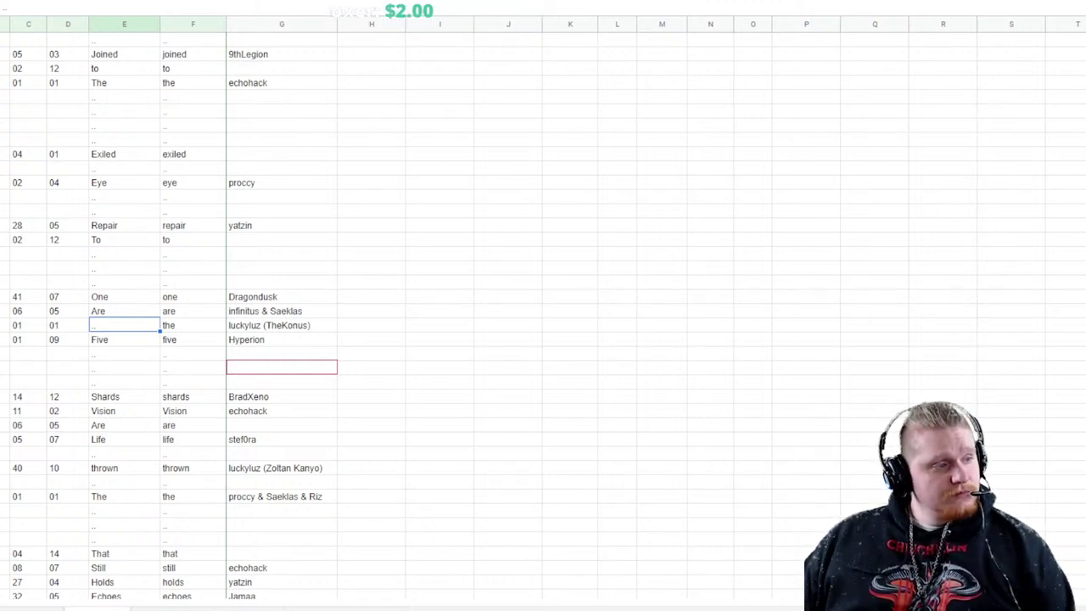
type("the")
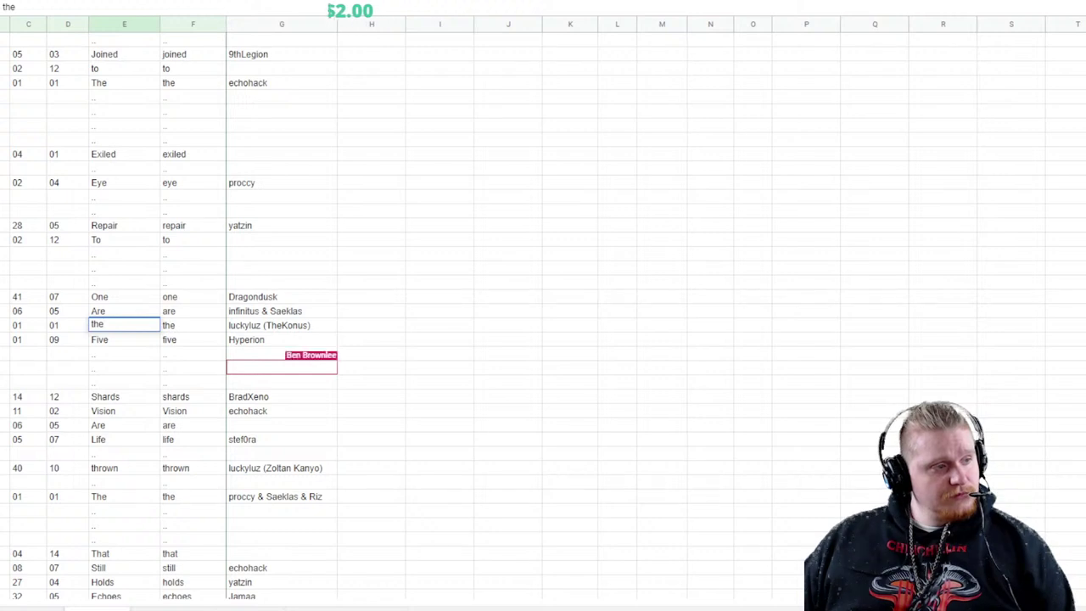
left_click(281, 325)
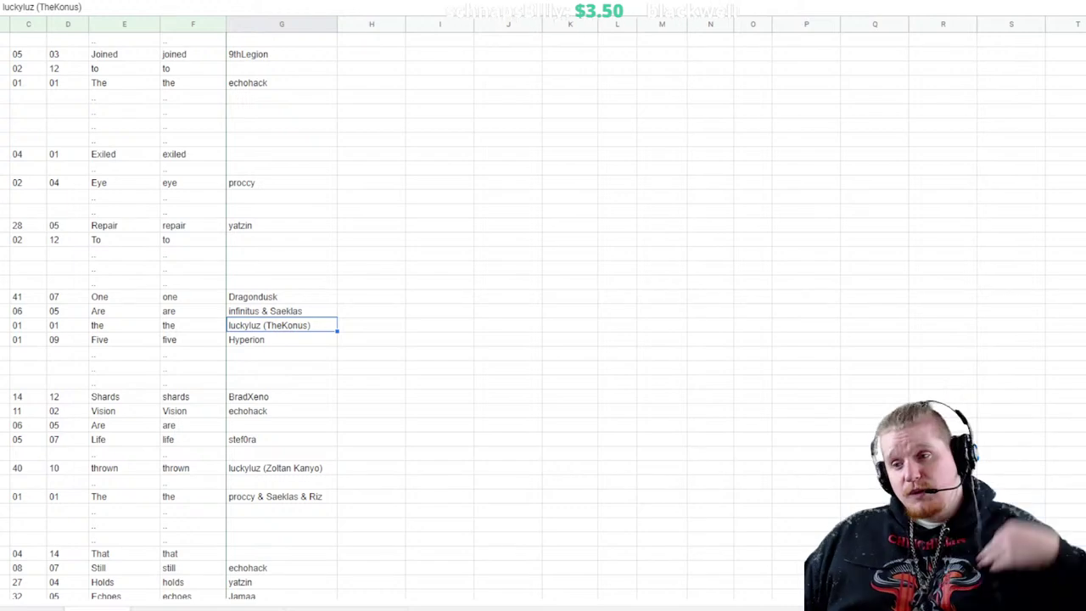
Credit the contributor by username in column G of the first "gem" row below "Burning"
scroll(543, 306, "down", 10)
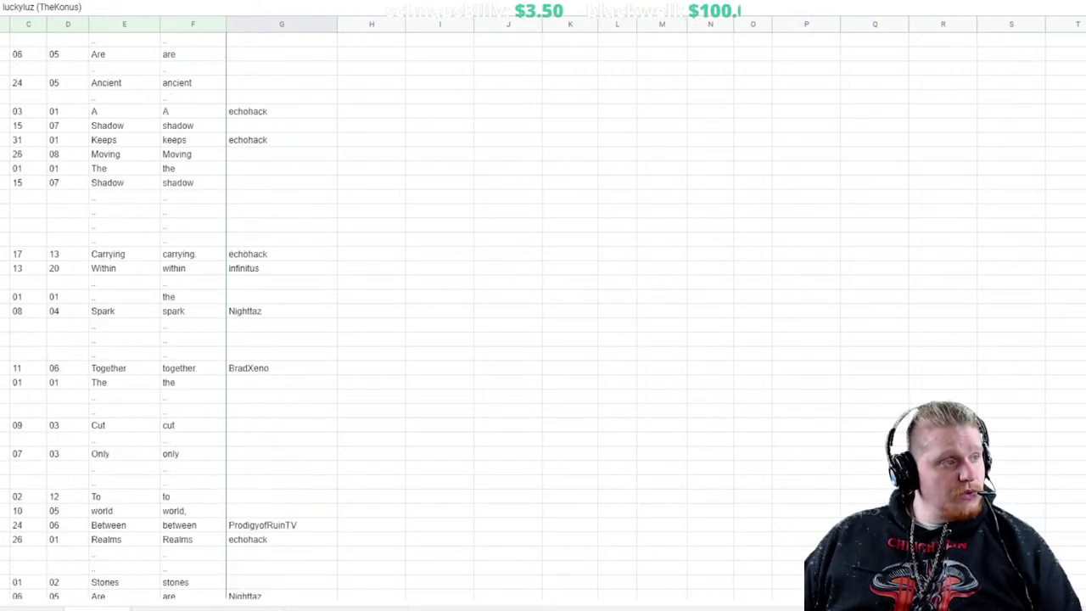
scroll(543, 306, "down", 10)
scroll(339, 305, "up", 4)
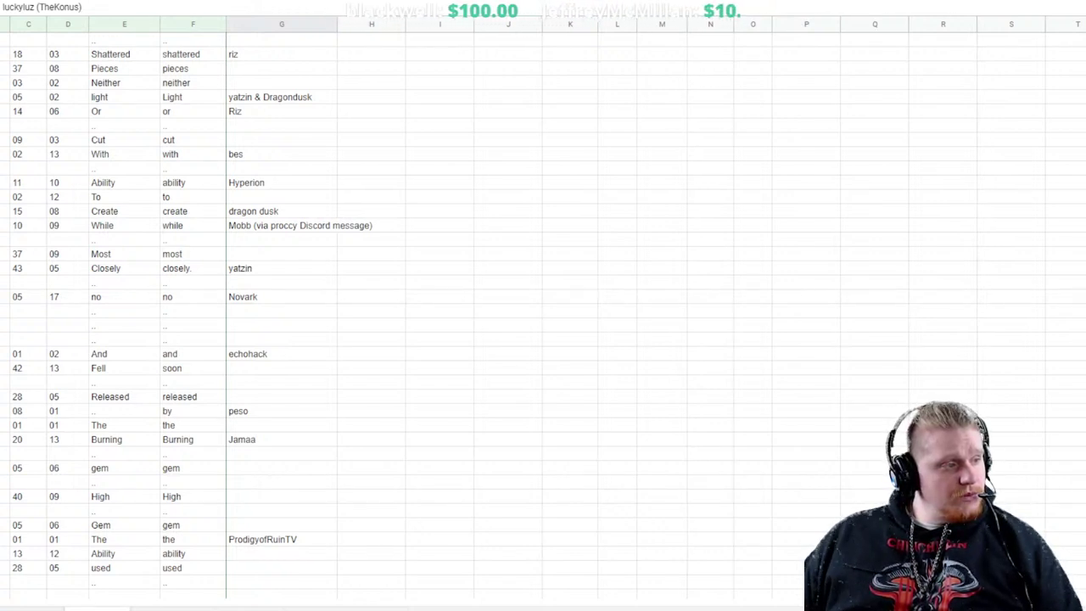
left_click(281, 468)
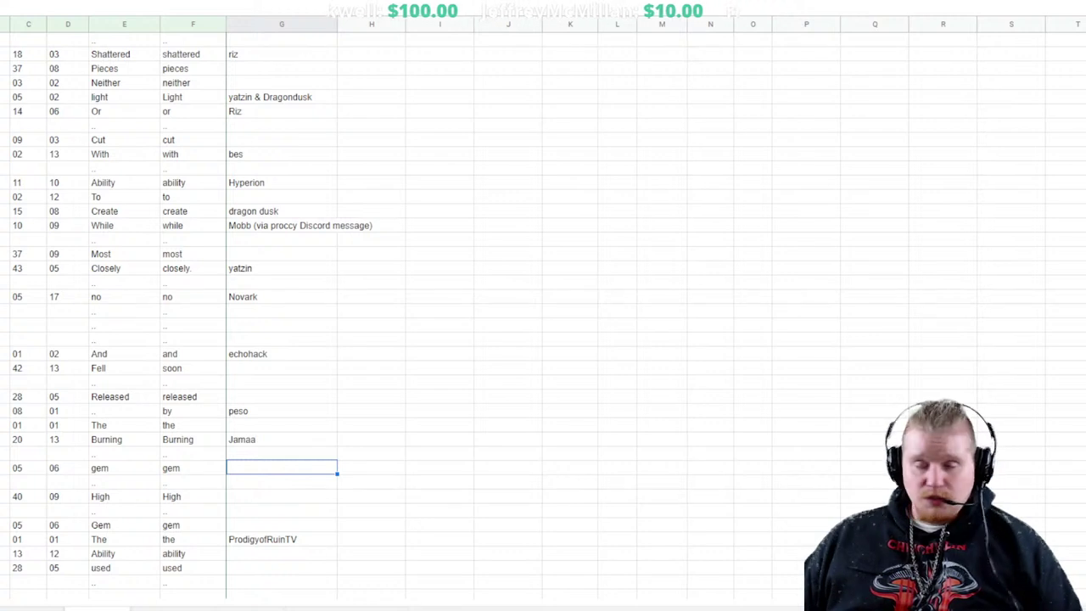
type("skulm")
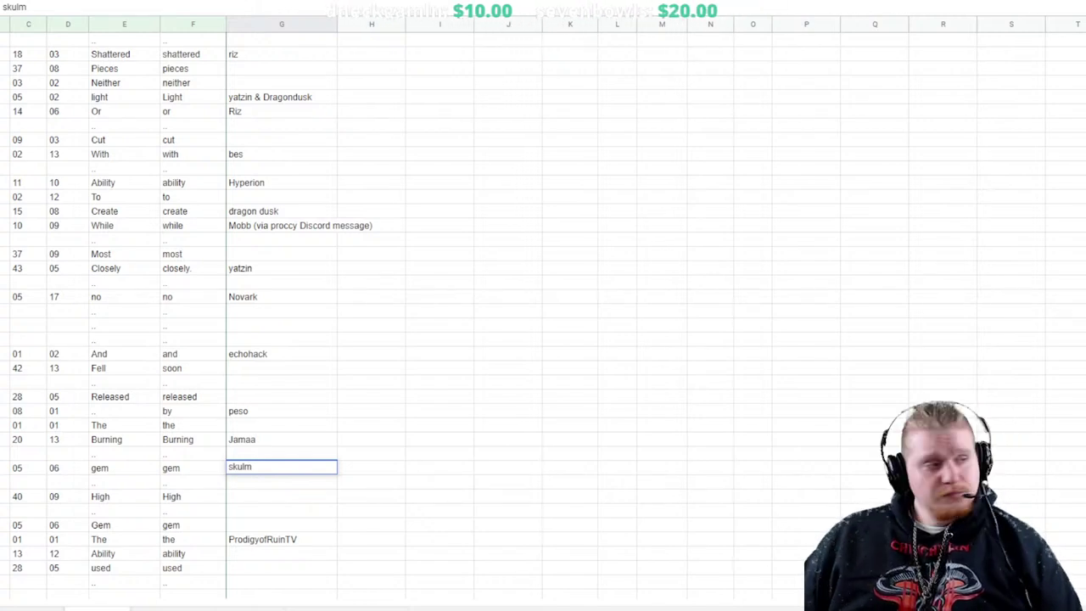
scroll(255, 461, "down", 4)
left_click_drag(255, 460, 254, 296)
scroll(255, 461, "up", 2)
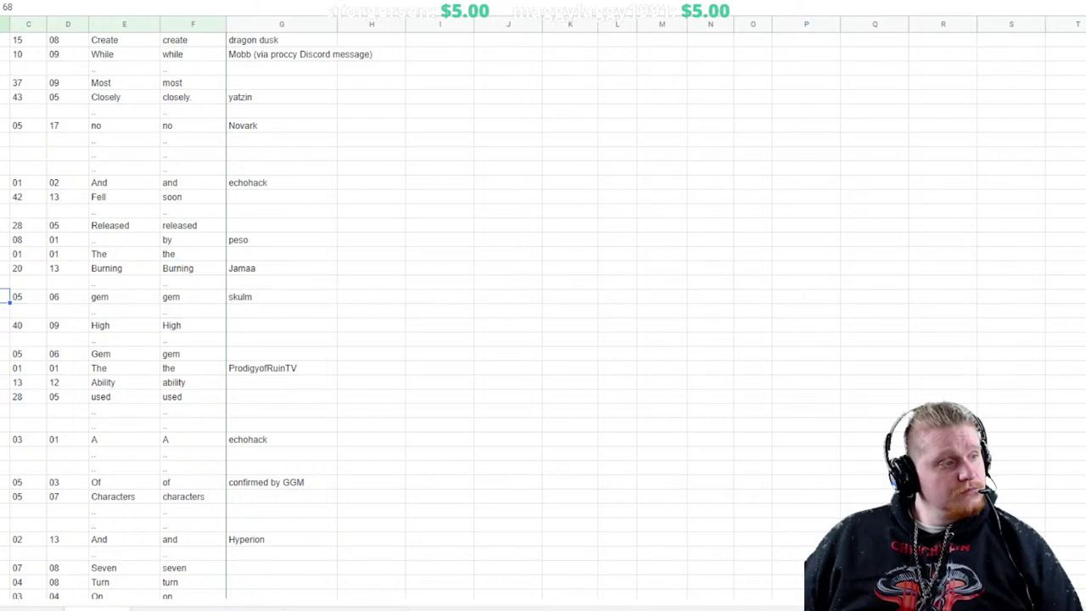
Review the upper rows of the word list alongside the discovered count and the manual and automated versions of the message
scroll(543, 306, "down", 15)
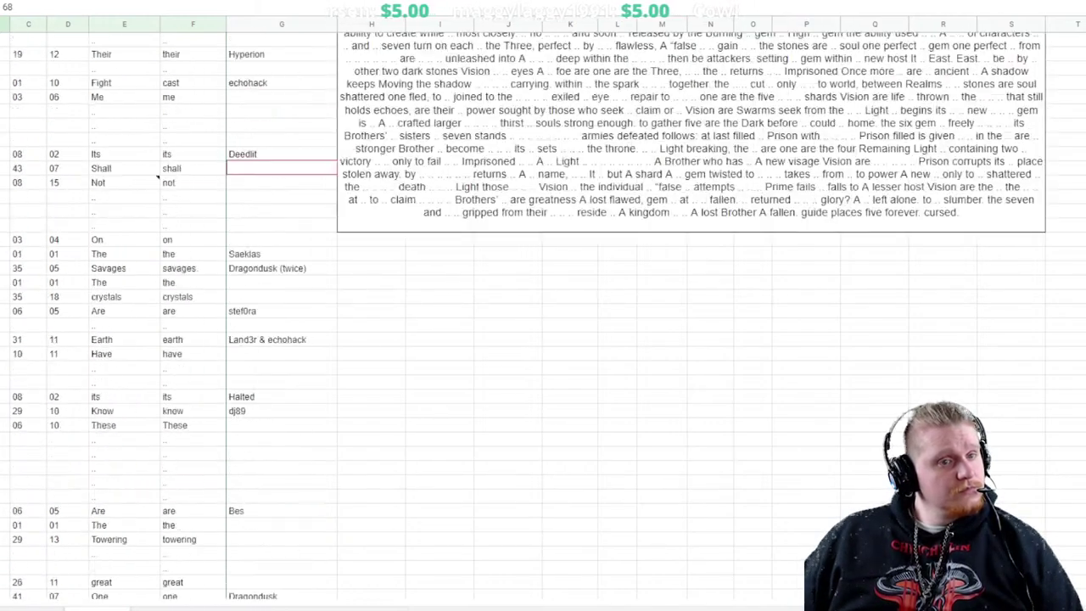
scroll(543, 305, "down", 20)
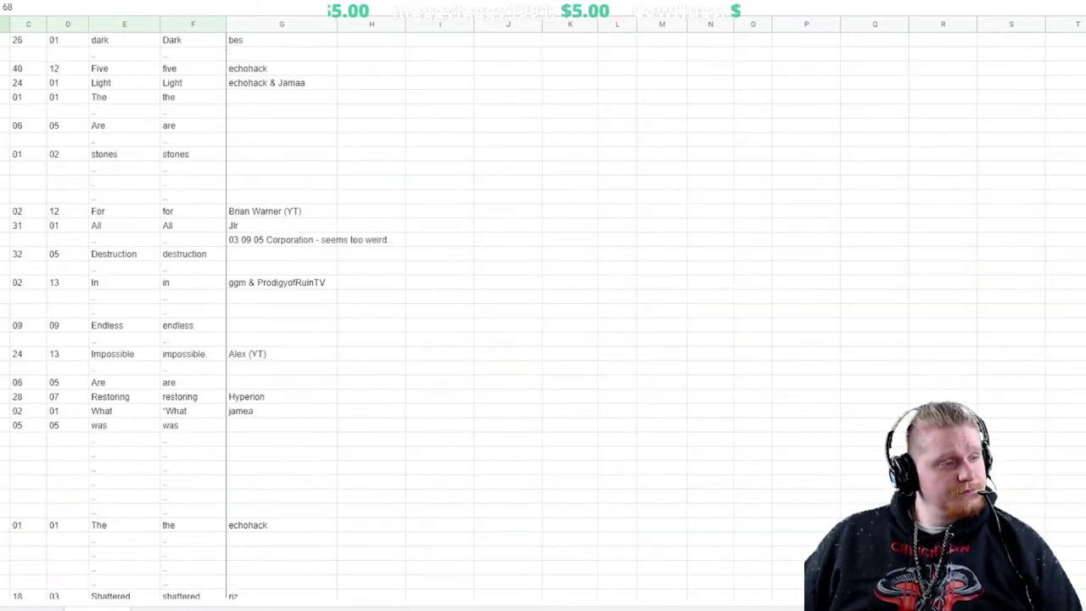
scroll(158, 406, "up", 10)
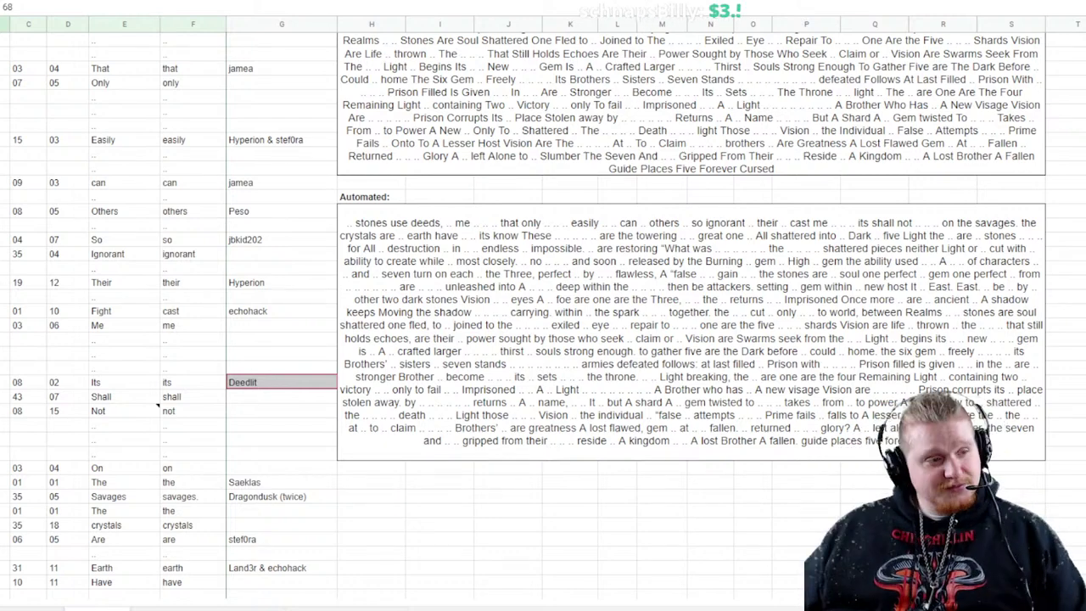
scroll(543, 306, "up", 3)
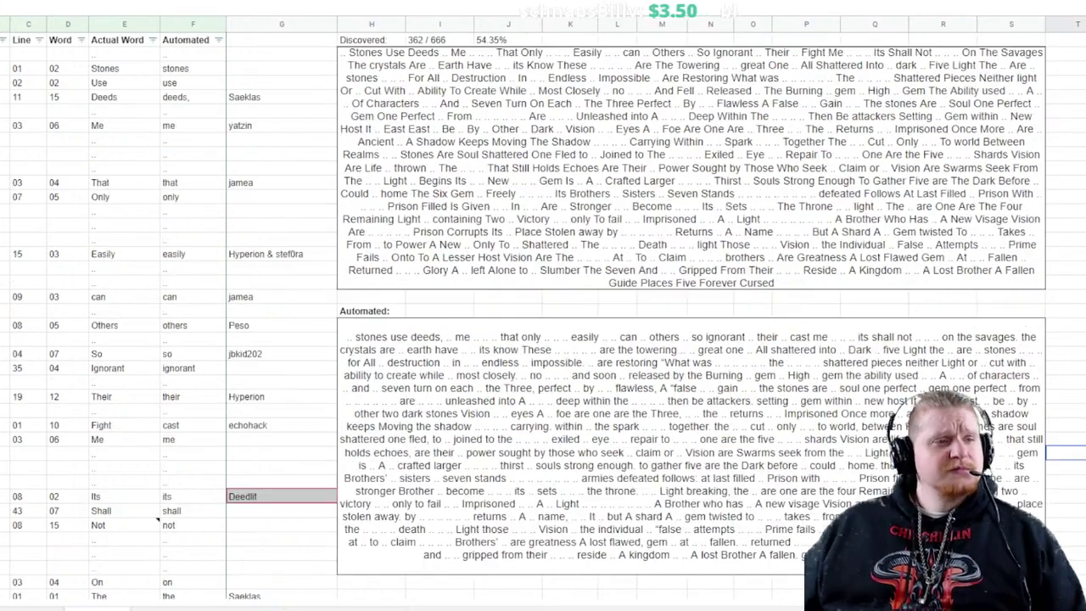
scroll(543, 305, "down", 5)
scroll(543, 306, "up", 5)
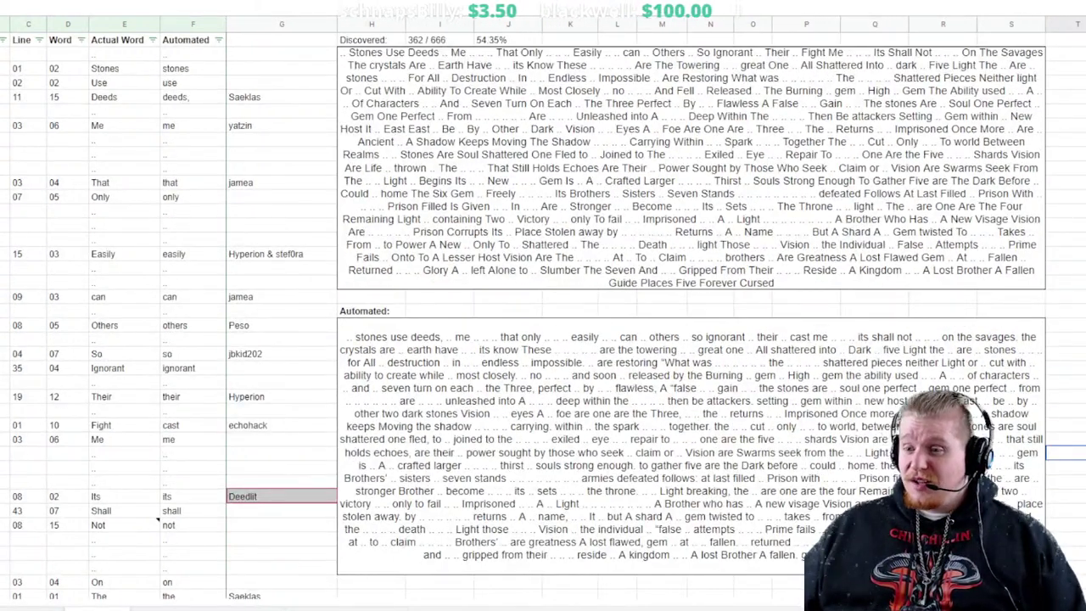
scroll(543, 306, "down", 5)
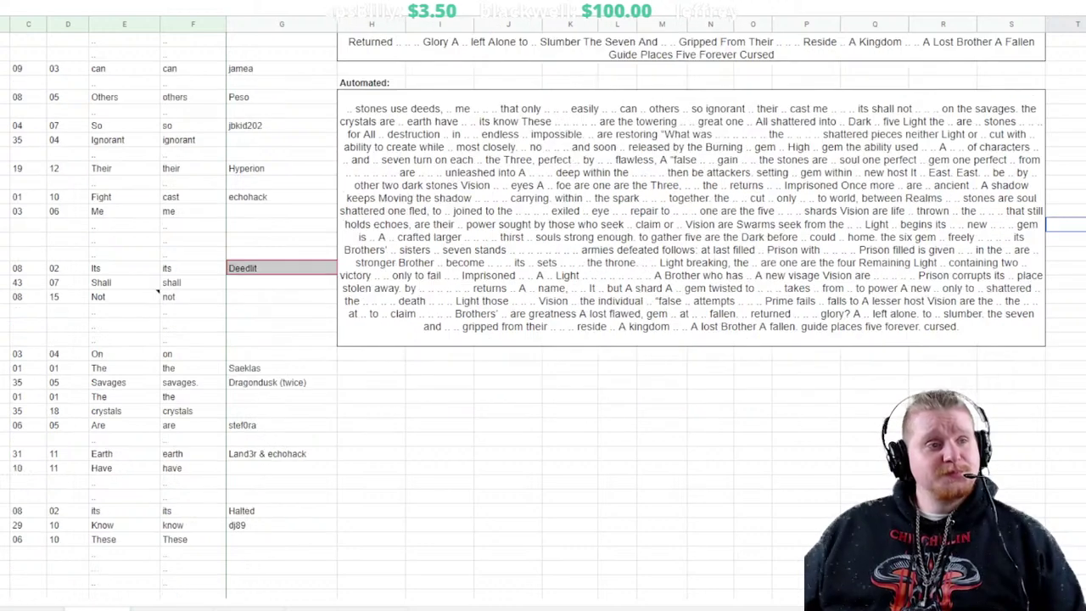
scroll(543, 305, "down", 1)
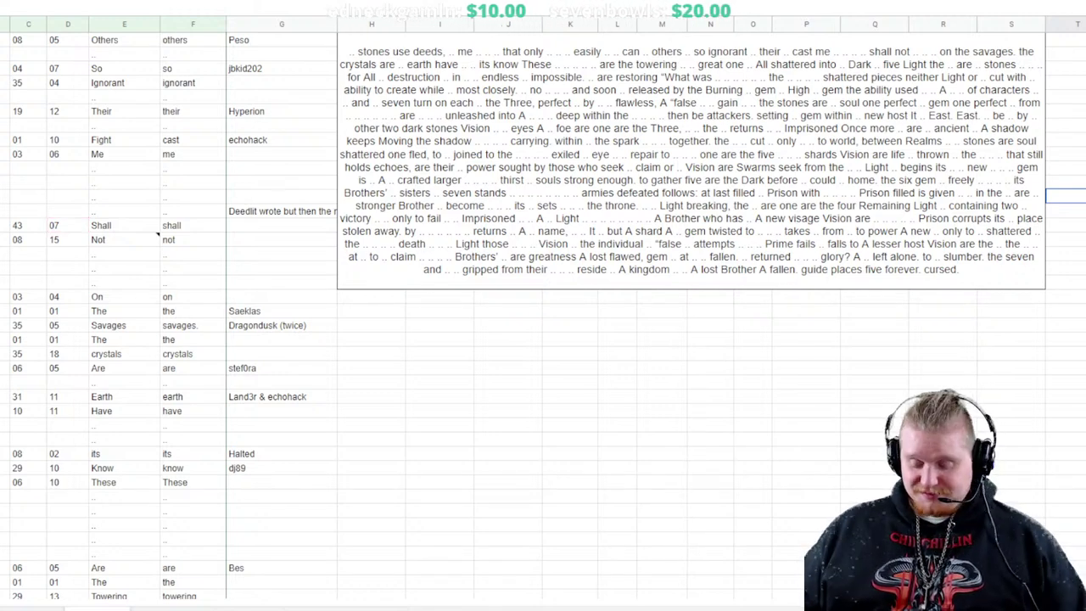
scroll(543, 305, "up", 1)
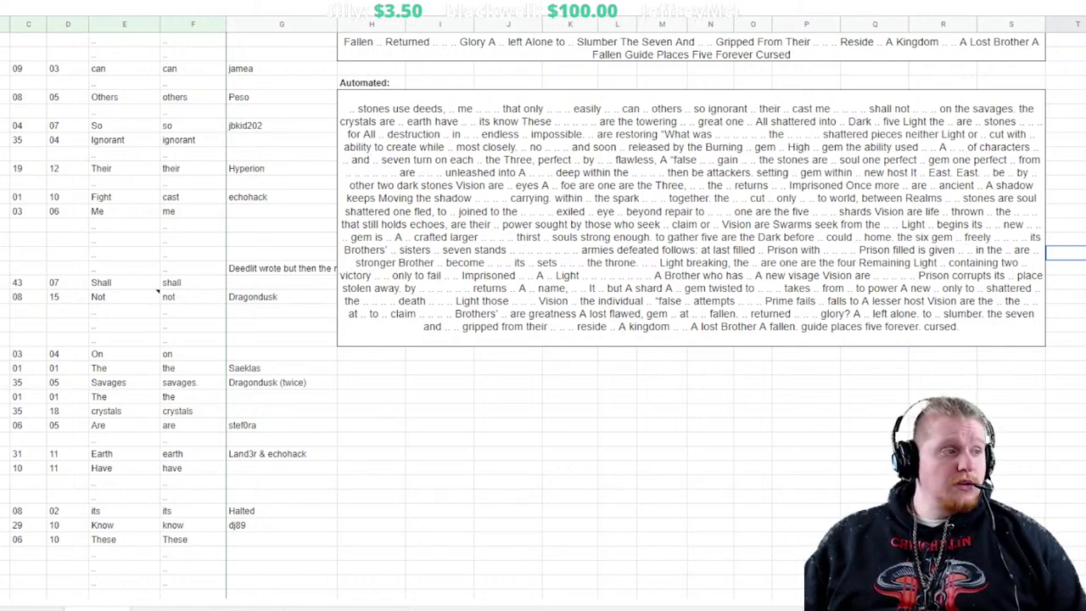
Fill the empty row between "Fell" and "Released" with line 07 and word 09 in columns C and D and "is" in column E
scroll(543, 305, "down", 20)
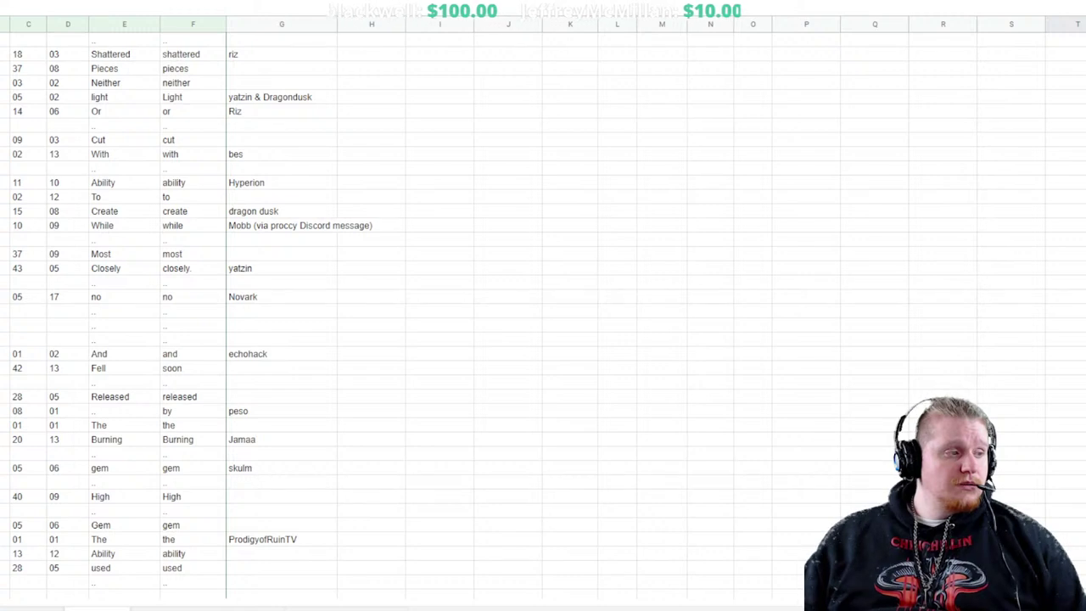
left_click(5, 382)
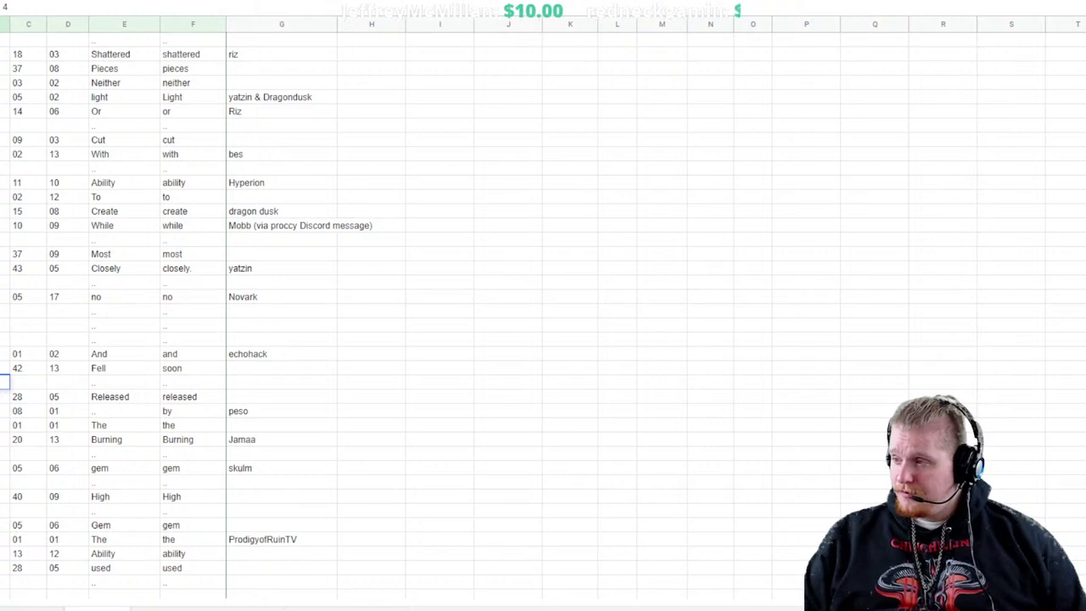
key("Tab")
type("07")
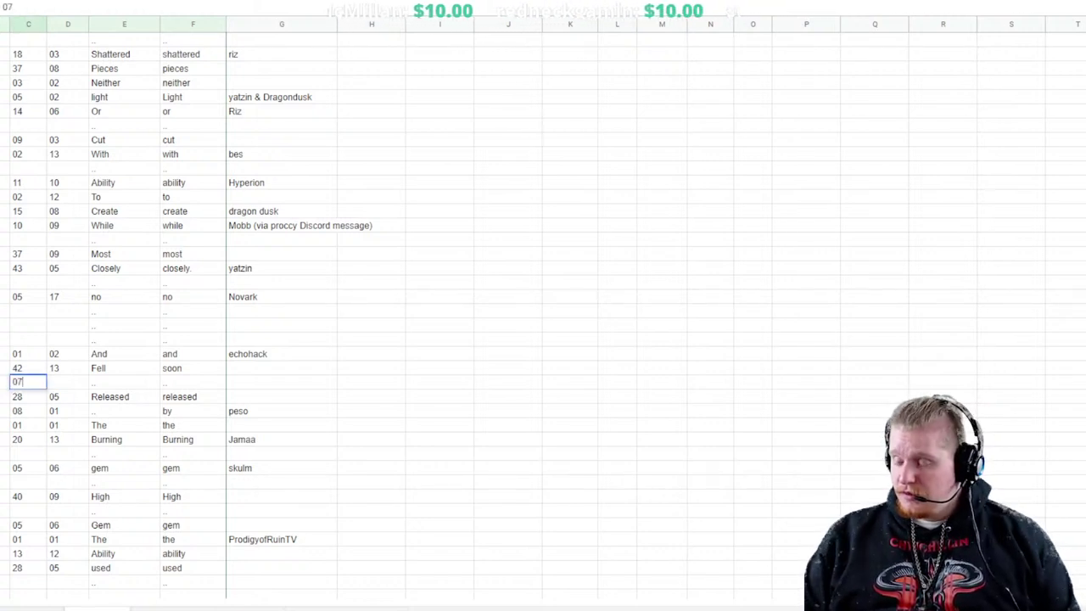
key("Tab")
type("09")
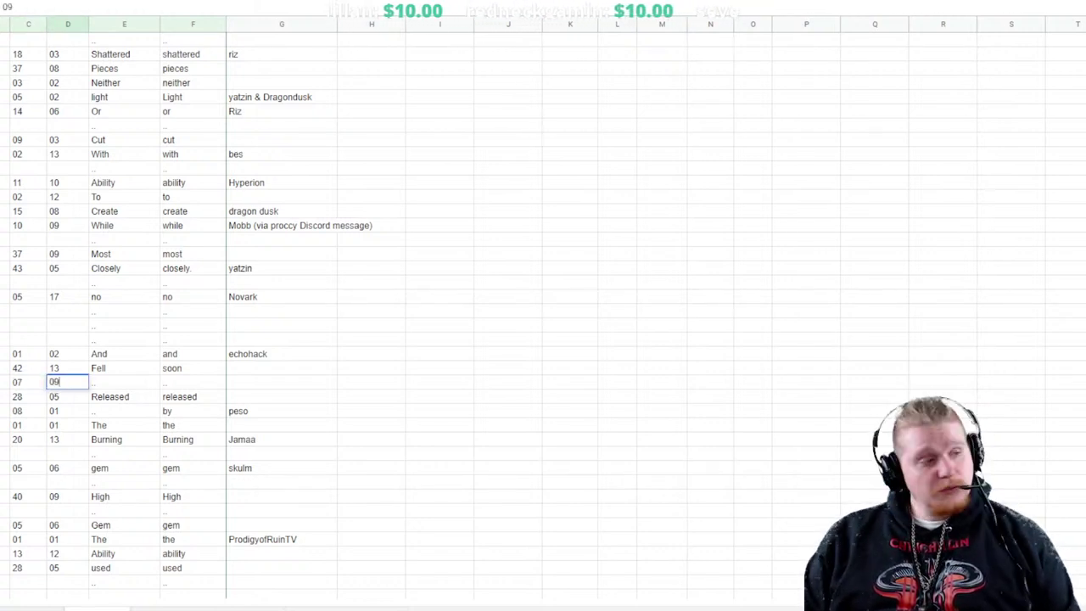
key("Tab")
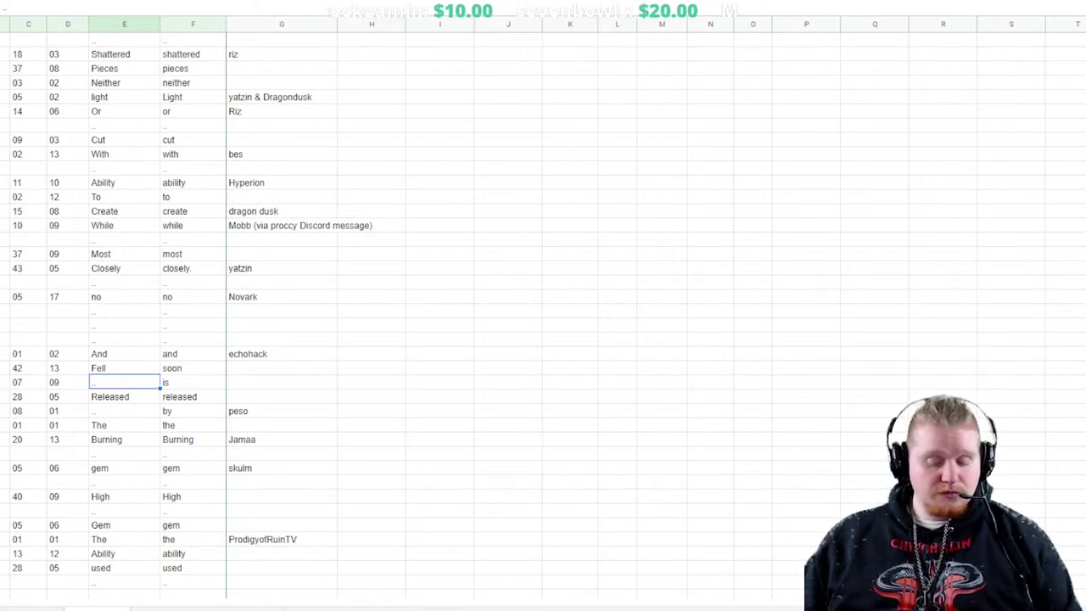
type("Is")
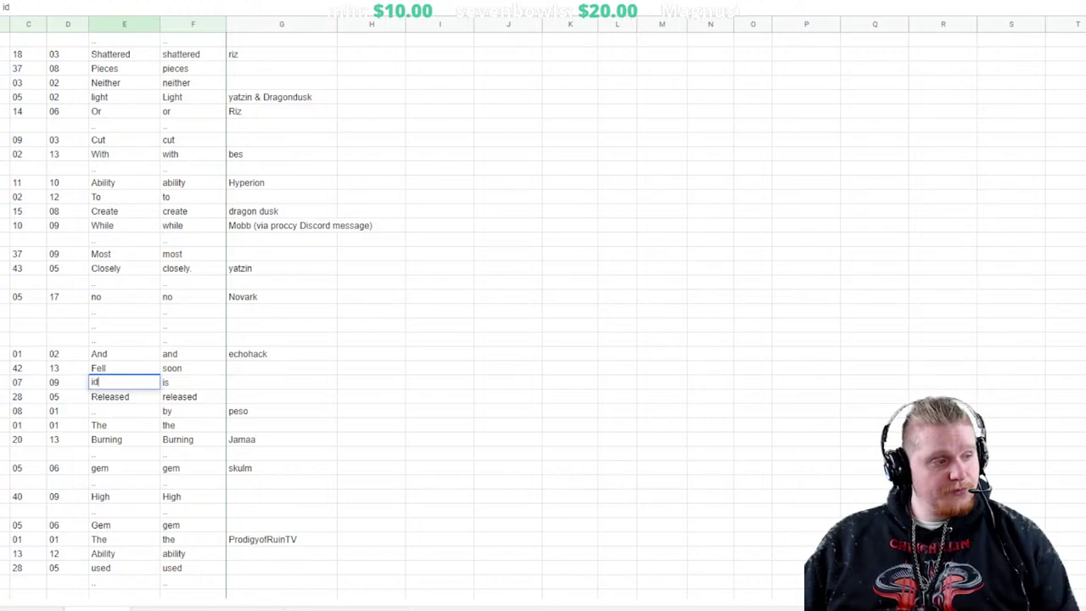
key("BackSpace")
key("BackSpace")
type("is")
left_click(1065, 382)
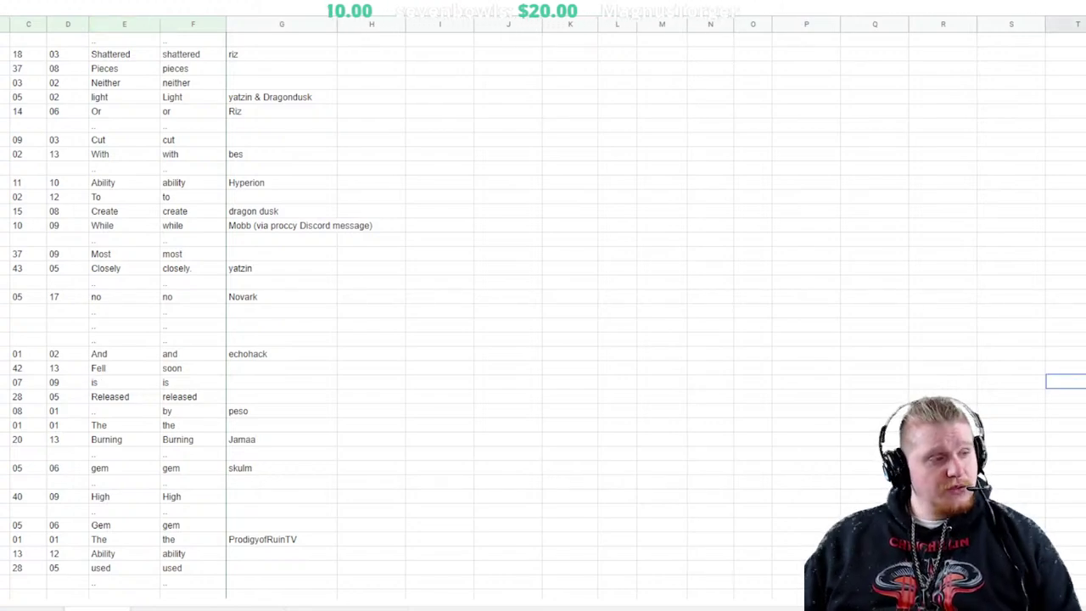
key("Up")
scroll(157, 175, "up", 15)
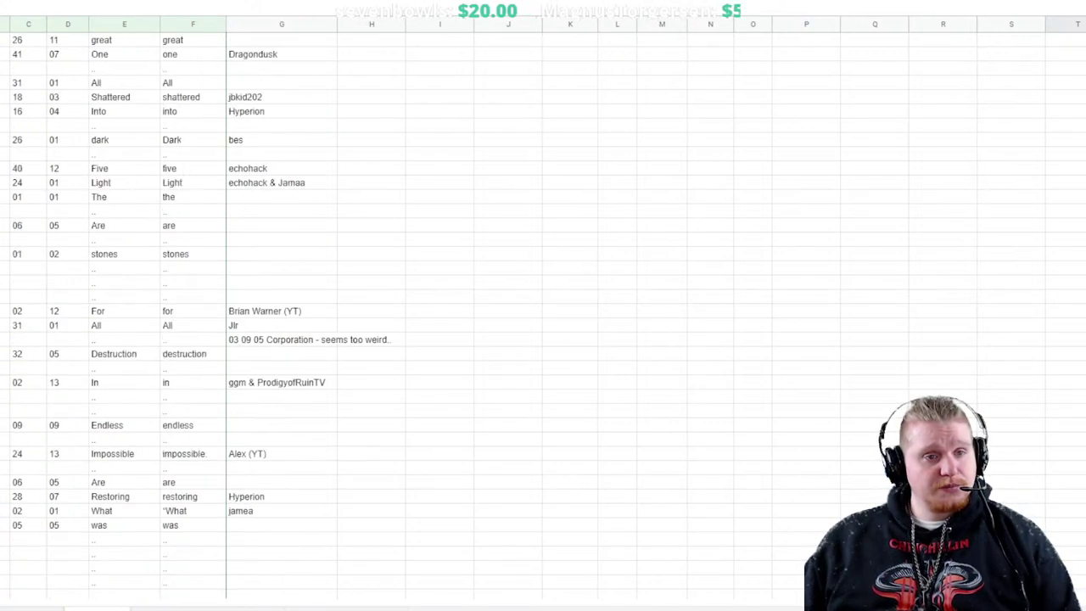
scroll(157, 175, "up", 2)
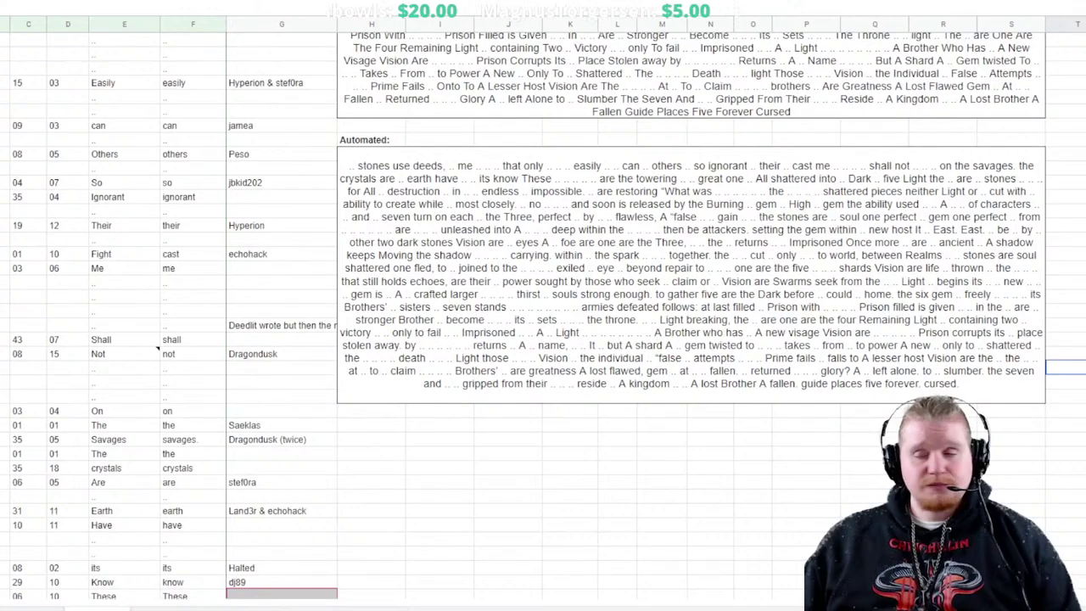
Credit the contributor by username in column G of the "These" row, below "Know"
scroll(543, 305, "up", 3)
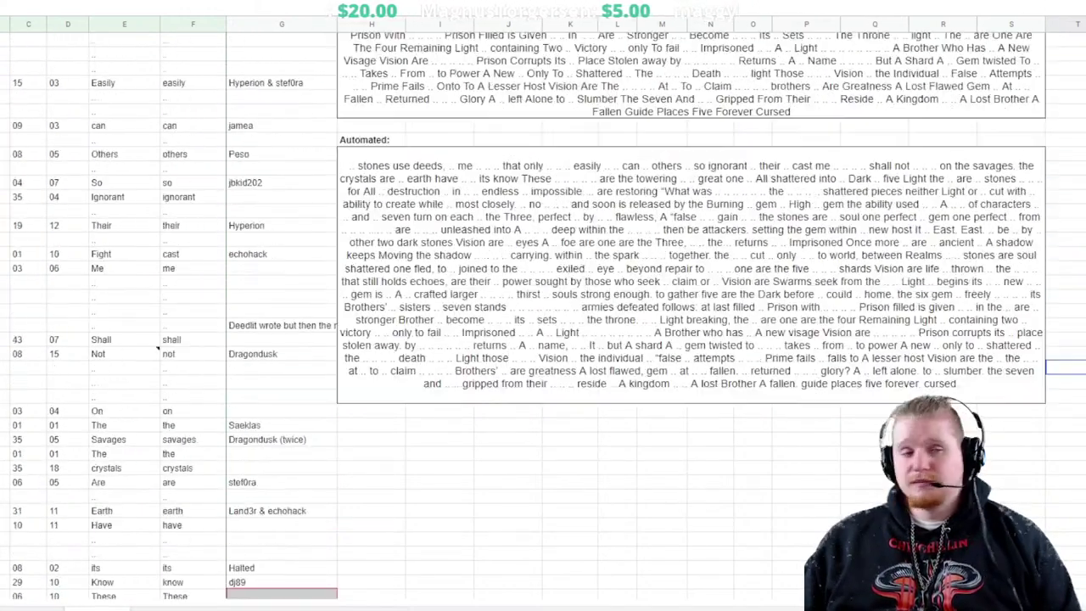
type("ProdigyofRuinTV")
key("Return")
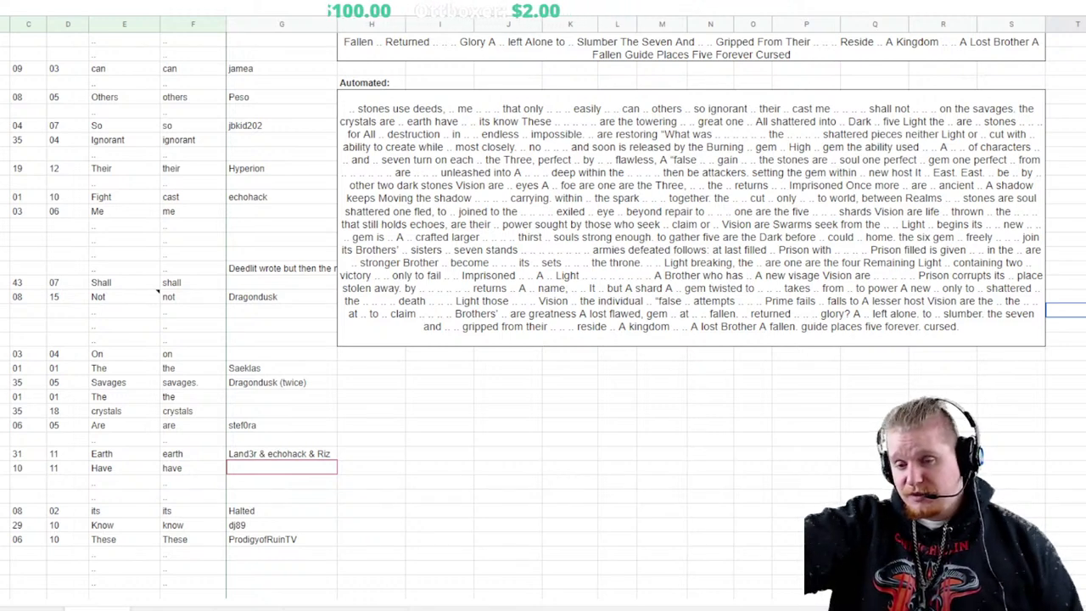
left_click(124, 525)
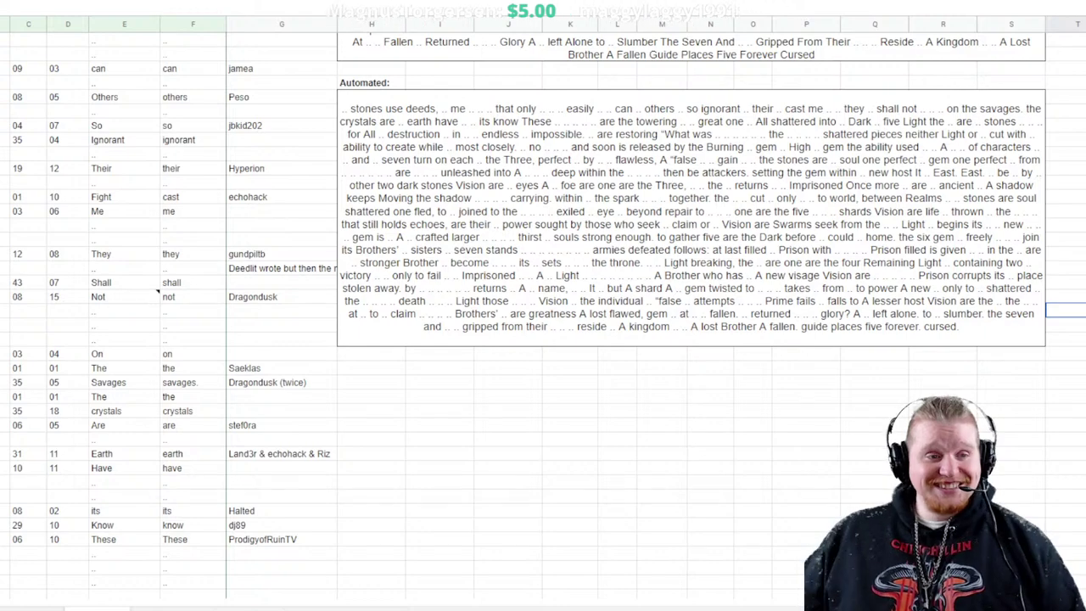
Review the whole word list down to "Cursed" for remaining gaps, comparing line and word codes with the contributor credits
scroll(543, 305, "up", 2)
scroll(543, 305, "down", 3)
scroll(543, 305, "up", 1)
scroll(544, 305, "down", 1)
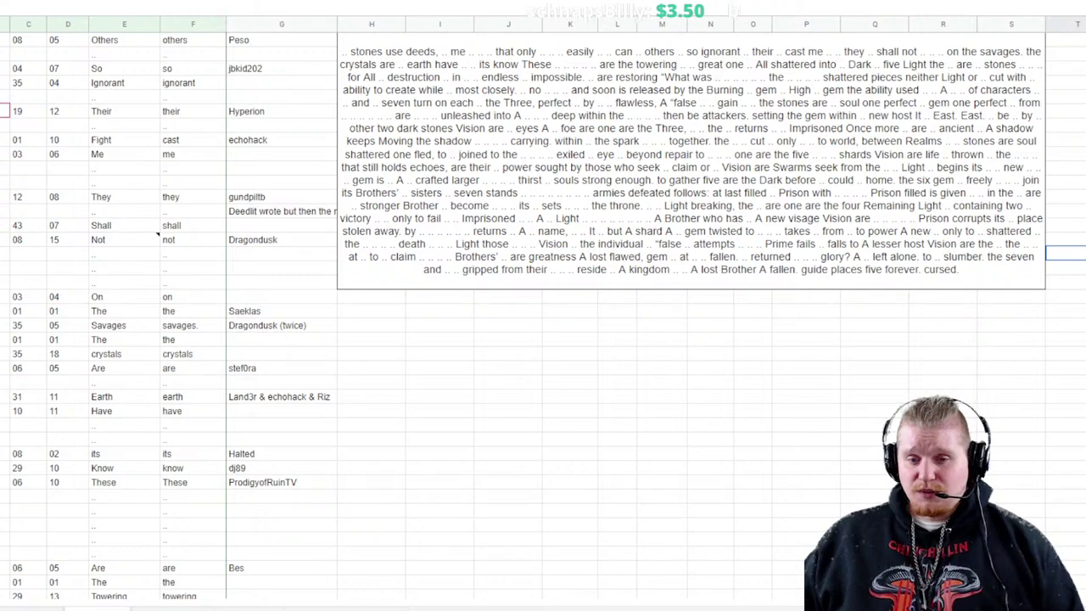
scroll(544, 323, "down", 5)
scroll(543, 322, "down", 5)
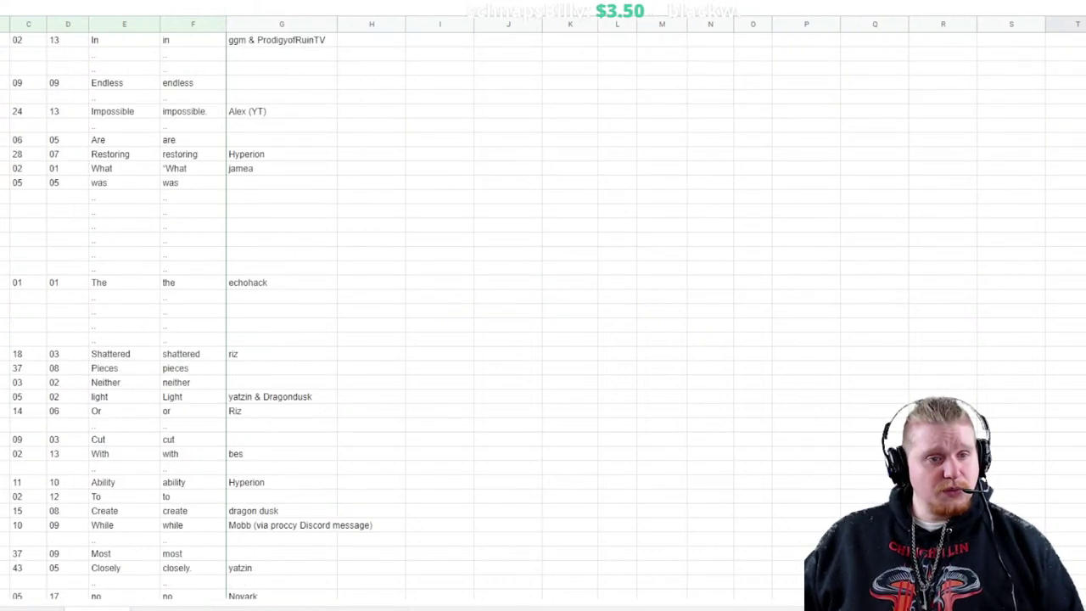
scroll(543, 322, "down", 10)
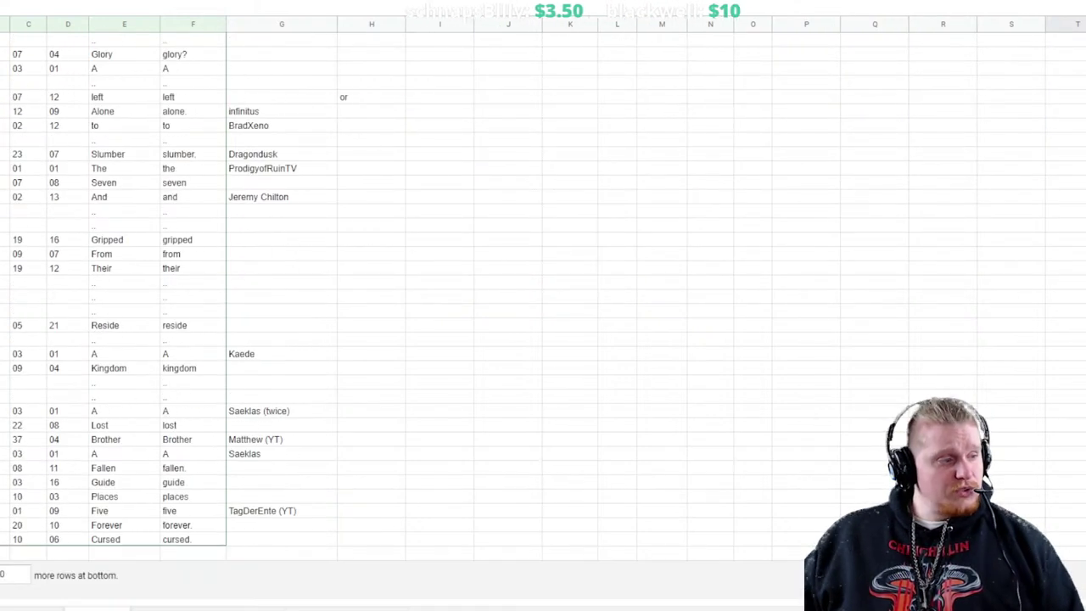
key("ctrl+Home")
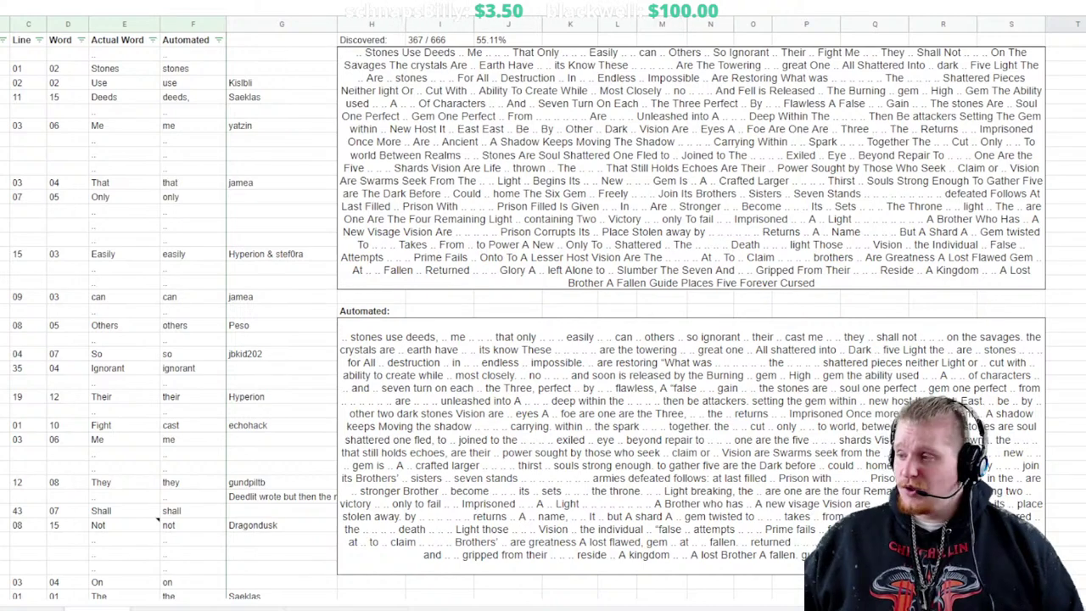
scroll(543, 322, "down", 15)
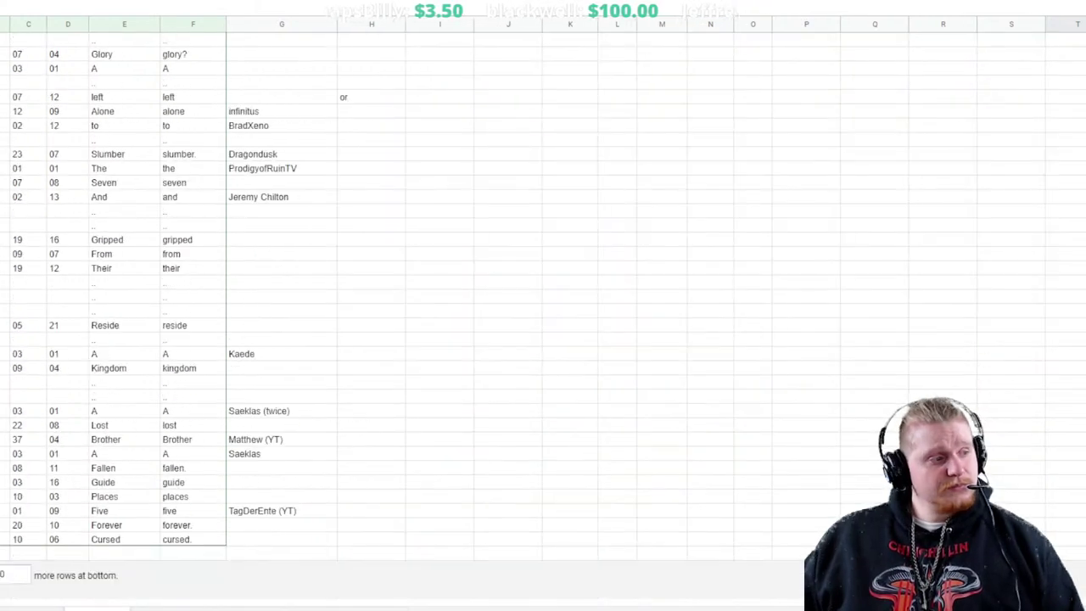
scroll(543, 323, "up", 15)
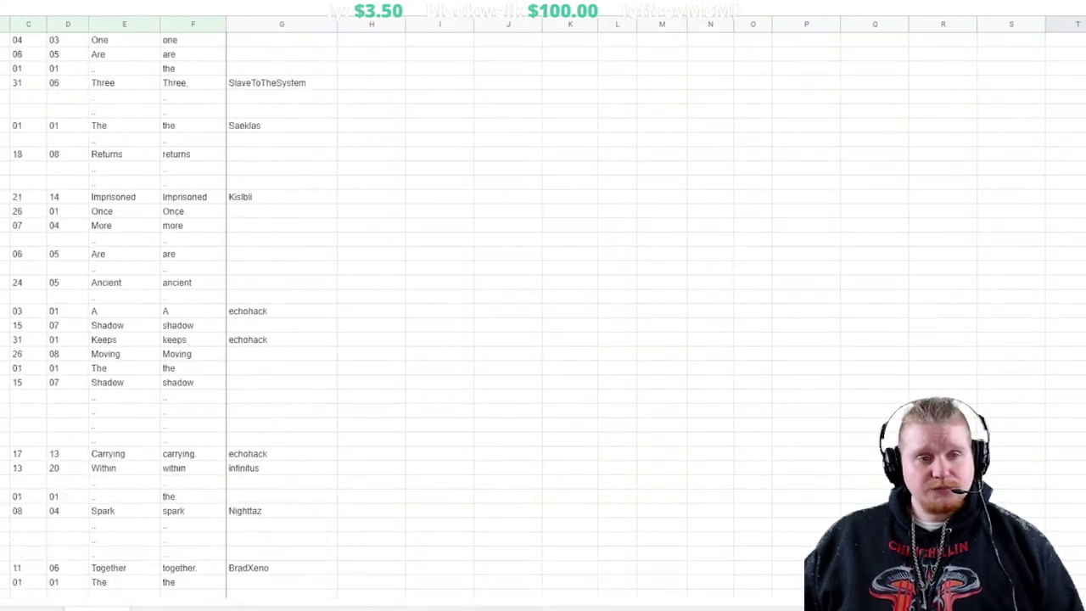
scroll(543, 323, "down", 15)
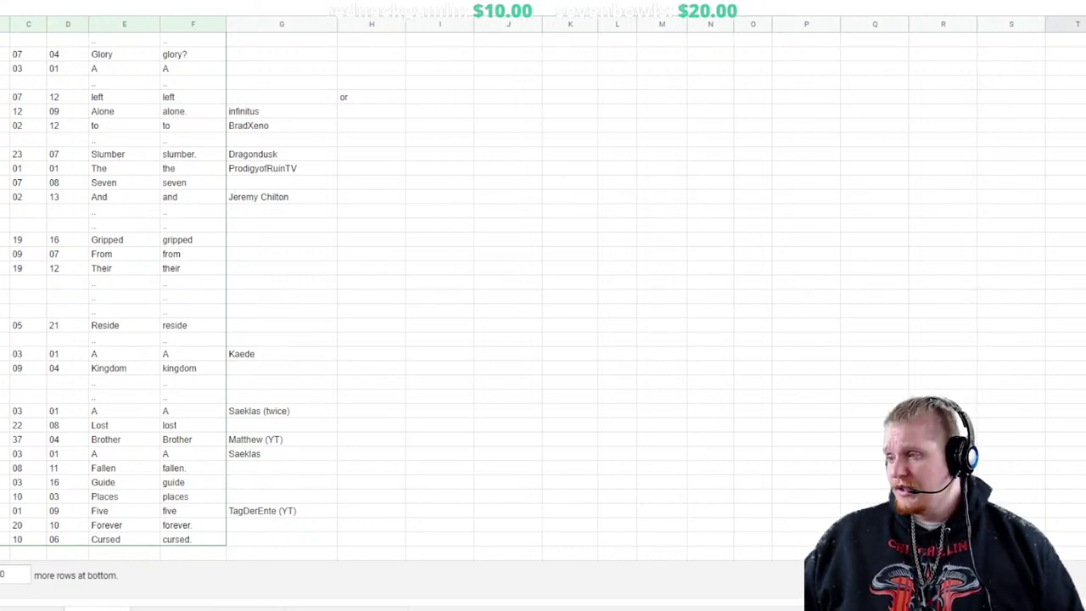
scroll(543, 306, "up", 20)
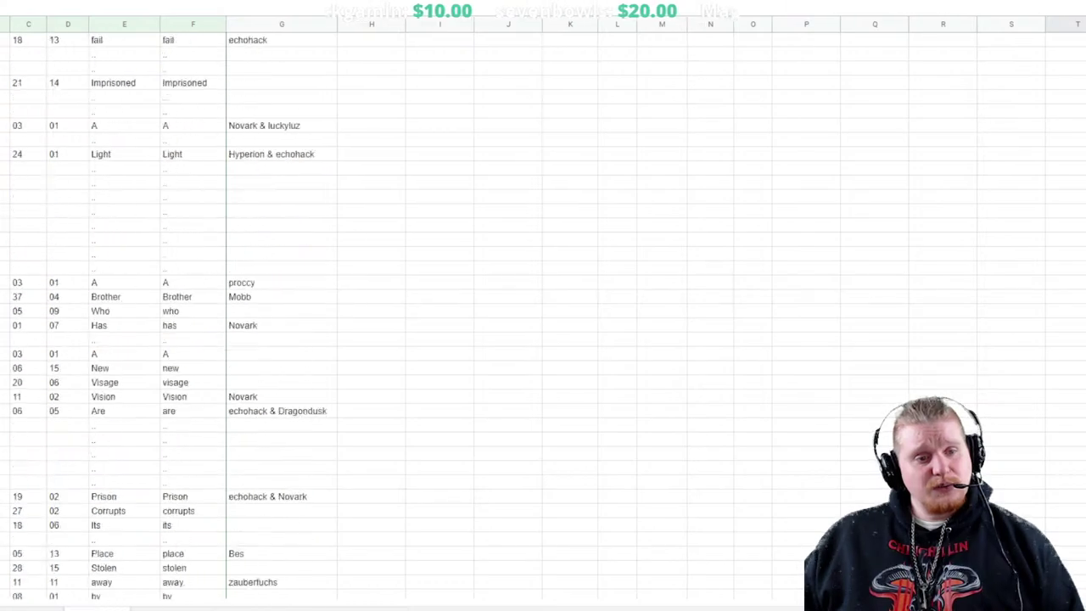
scroll(543, 306, "up", 5)
scroll(543, 305, "down", 8)
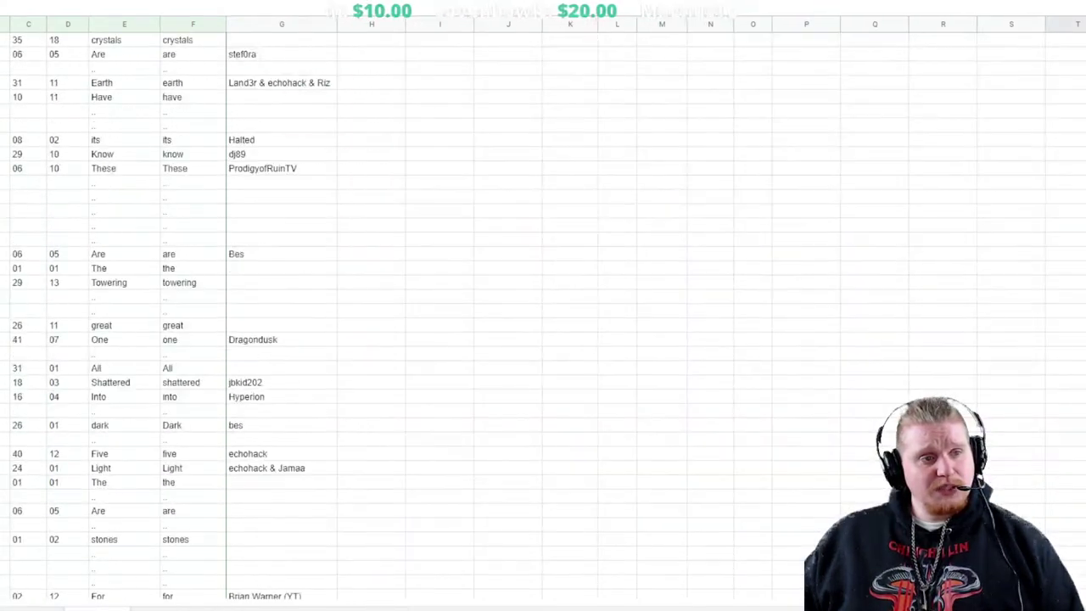
scroll(543, 305, "up", 5)
scroll(543, 306, "down", 3)
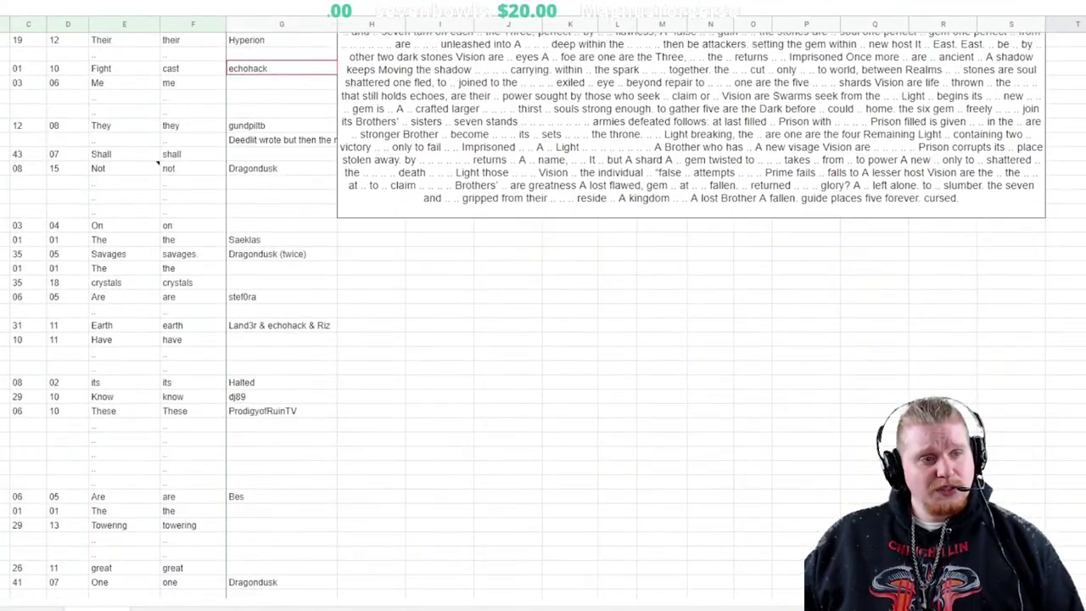
scroll(543, 306, "up", 1)
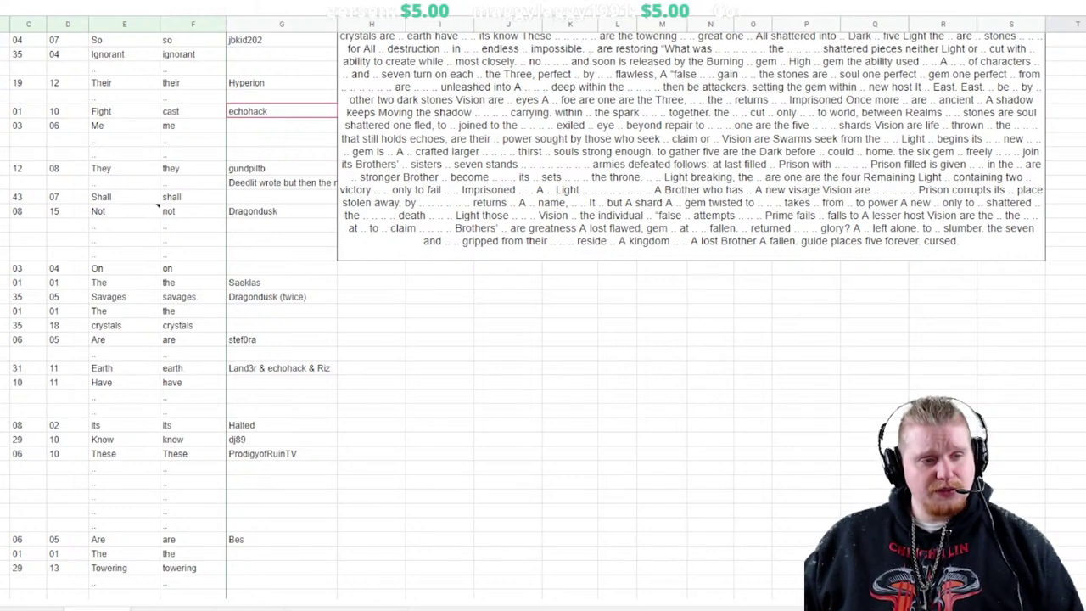
Examine the discovered count and the automated version of the message beside the first rows of the word list
scroll(543, 306, "up", 4)
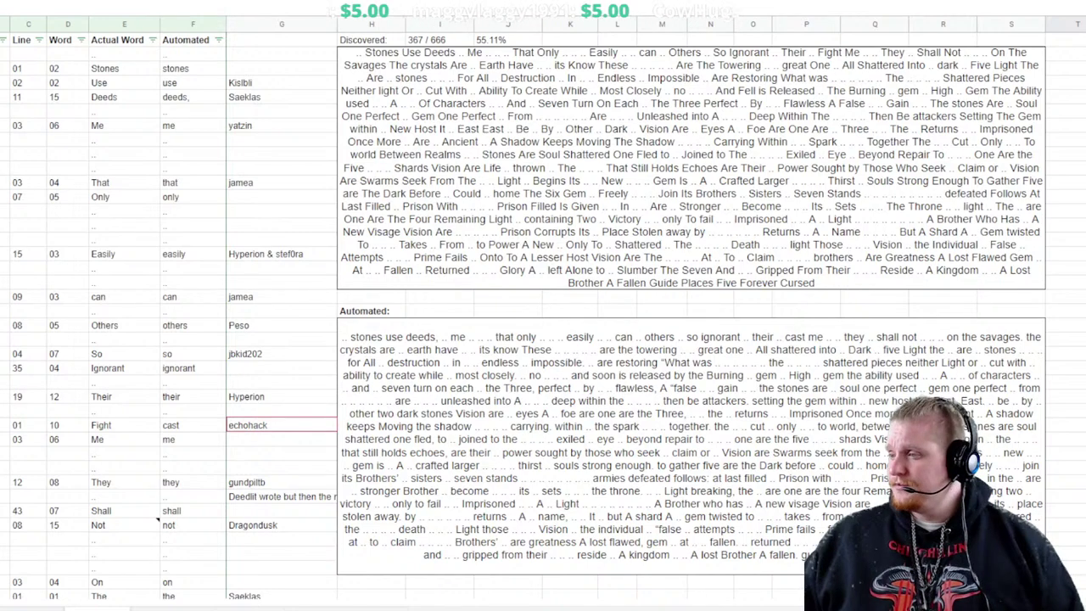
scroll(543, 306, "down", 3)
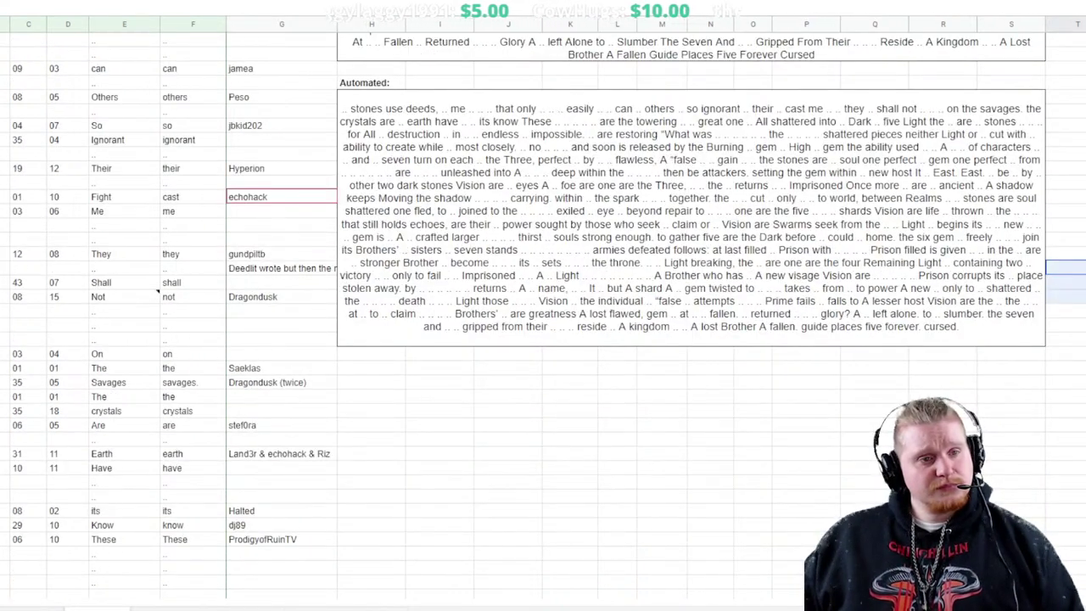
left_click(1065, 224)
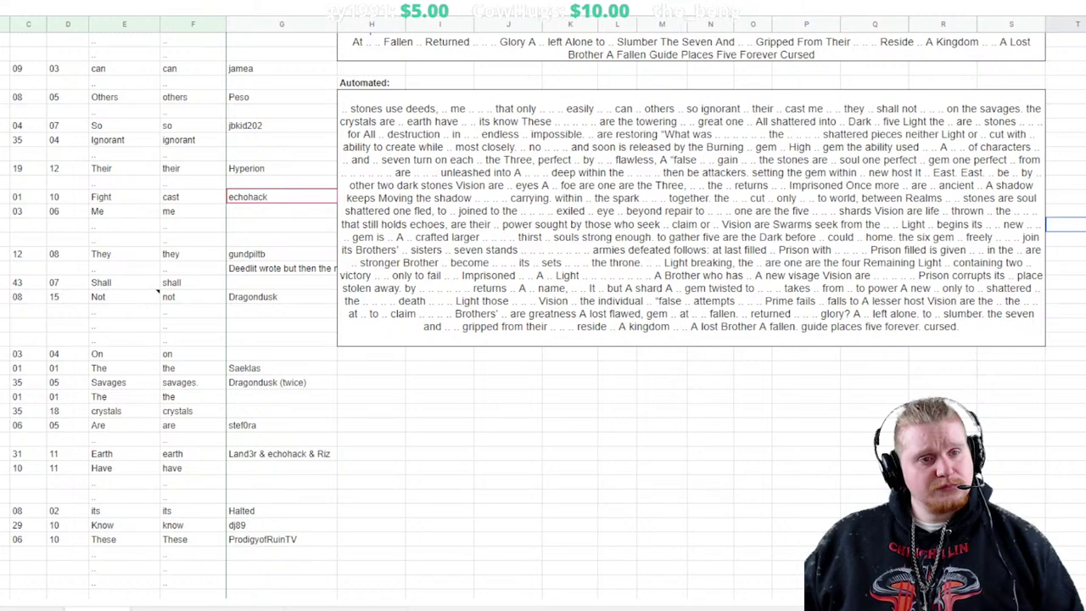
scroll(543, 306, "down", 1)
left_click(1065, 68)
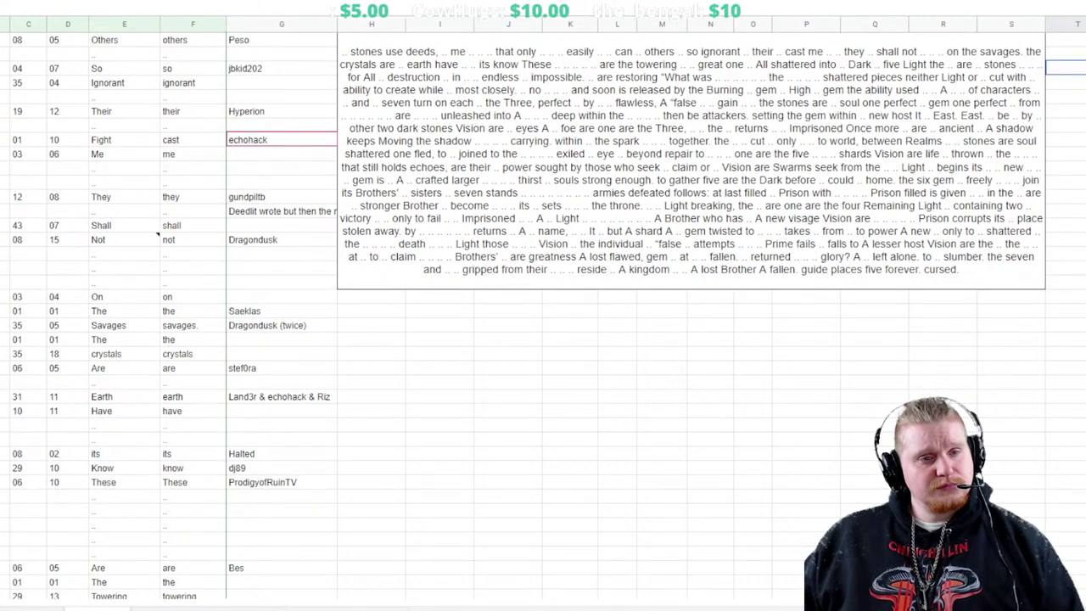
scroll(543, 305, "up", 1)
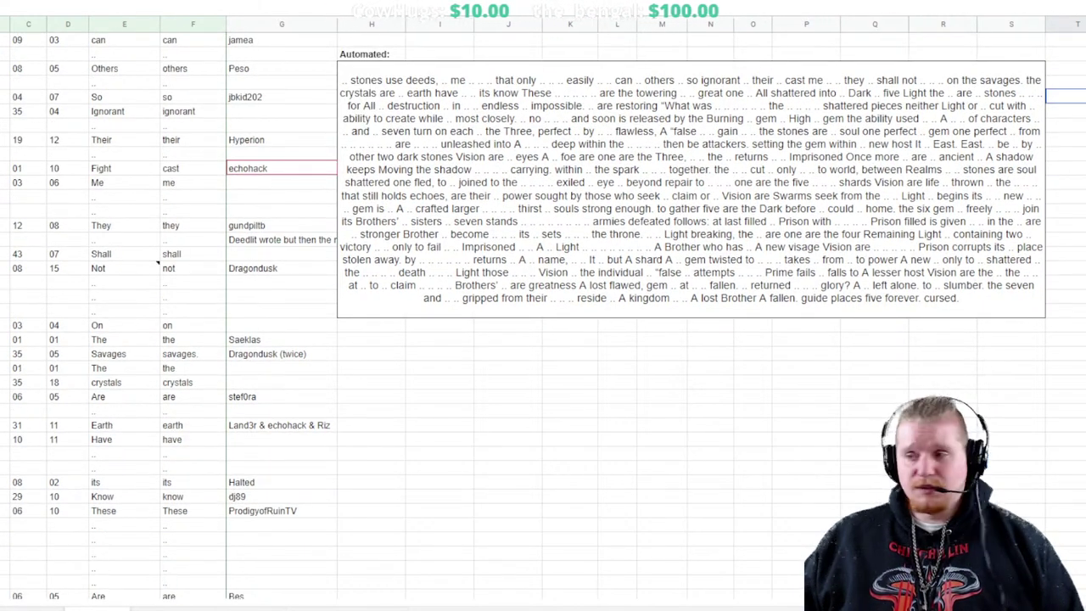
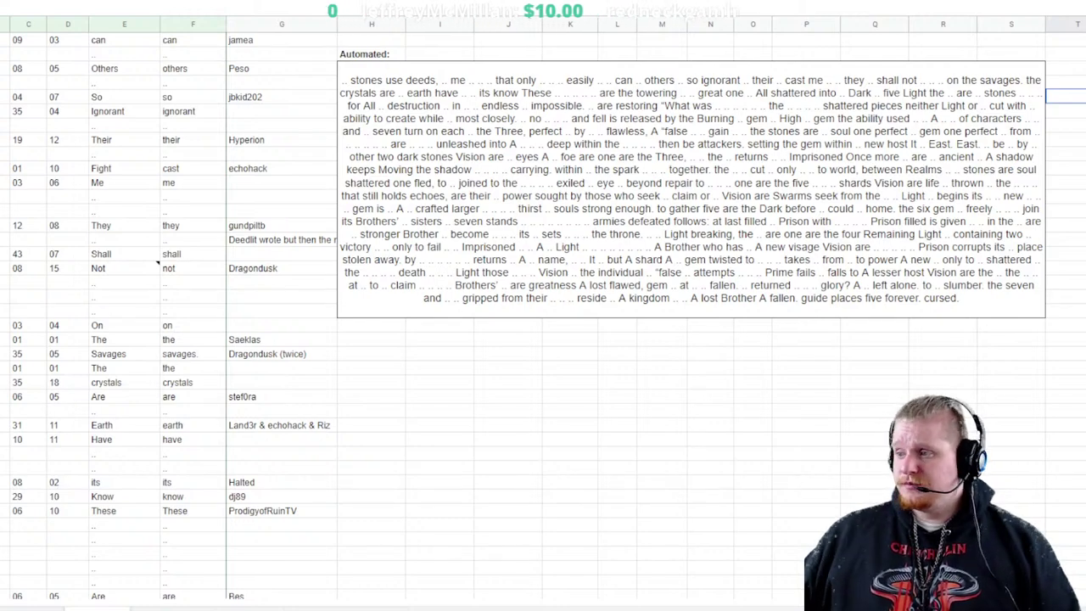
Fill the empty row directly below "Only", between "Cut" and "world", with line 02 and word 12 in columns C and D and "to" in column E
scroll(543, 305, "down", 20)
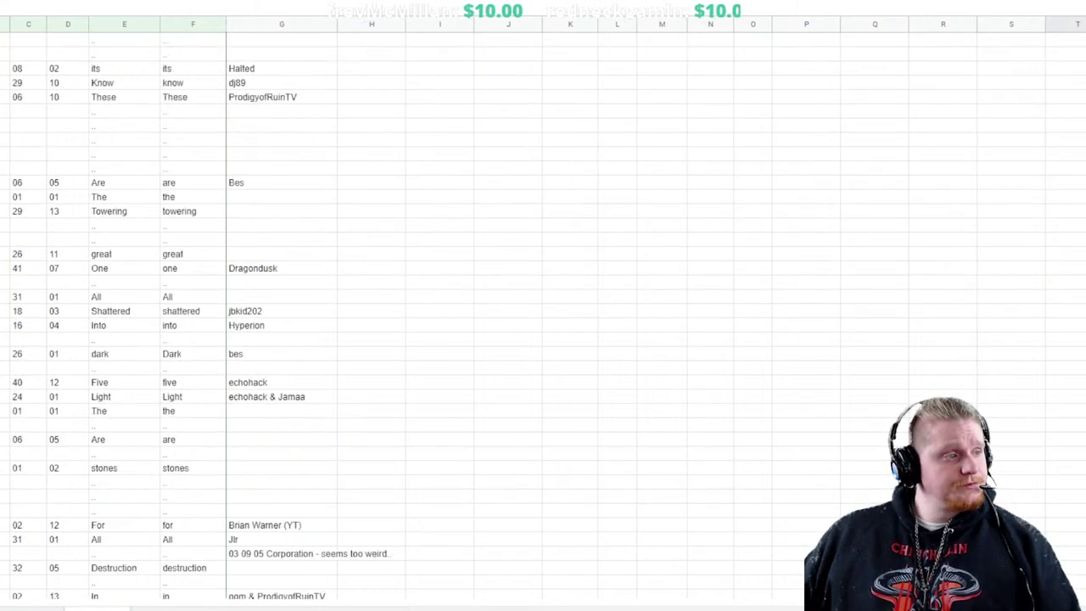
scroll(544, 305, "down", 15)
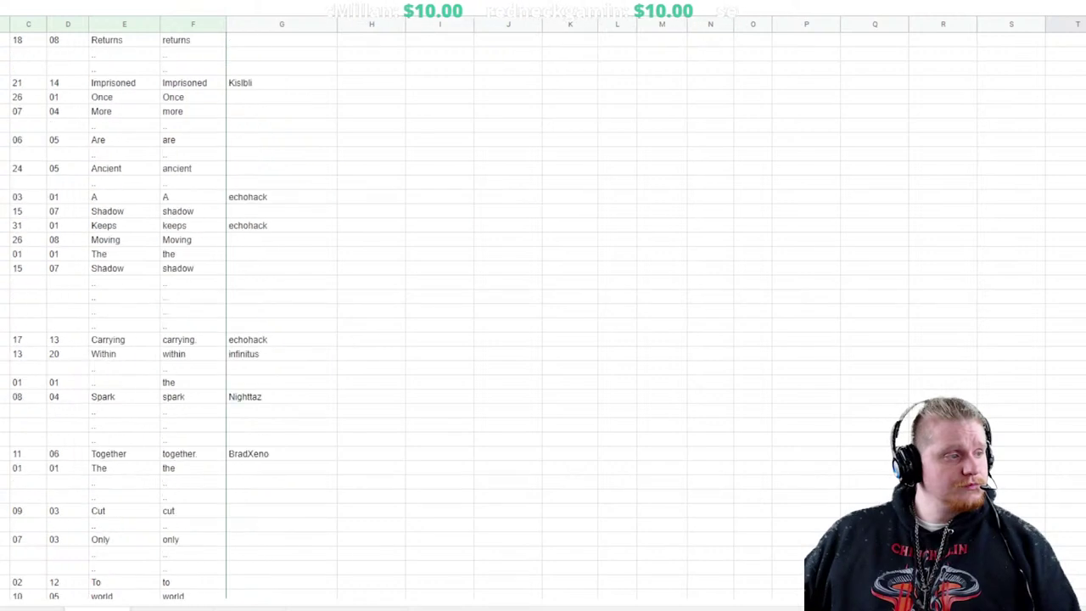
left_click(6, 383)
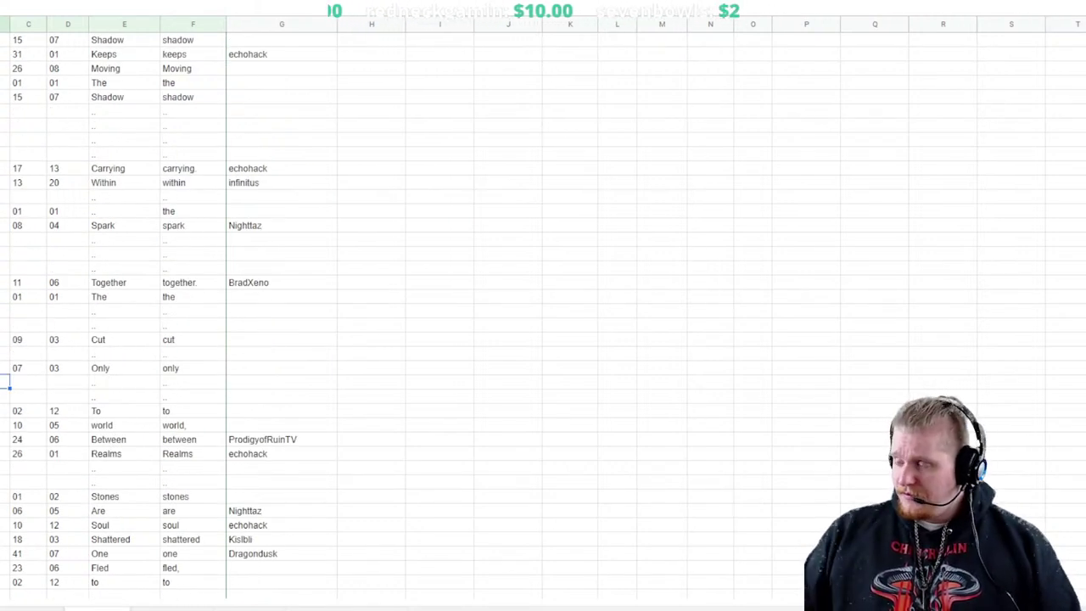
left_click(28, 383)
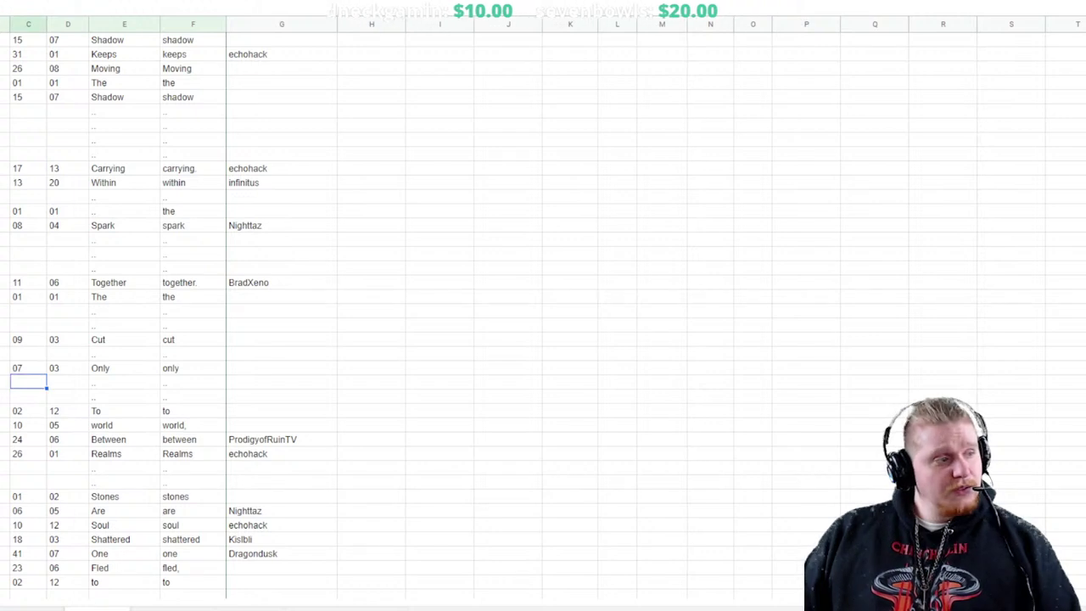
type("2")
key("BackSpace")
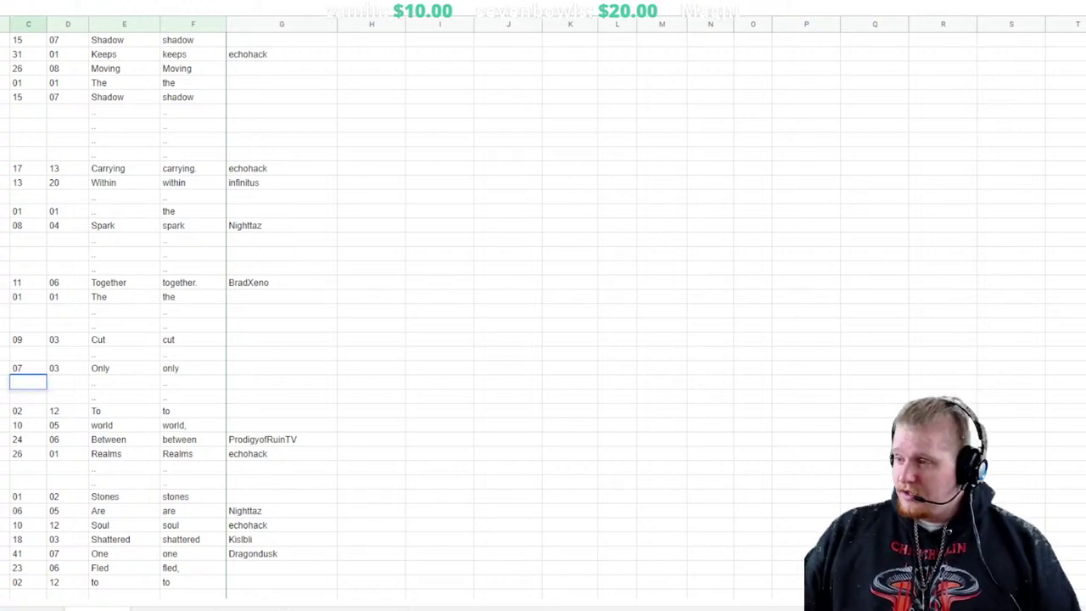
type("02")
key("Tab")
type("12")
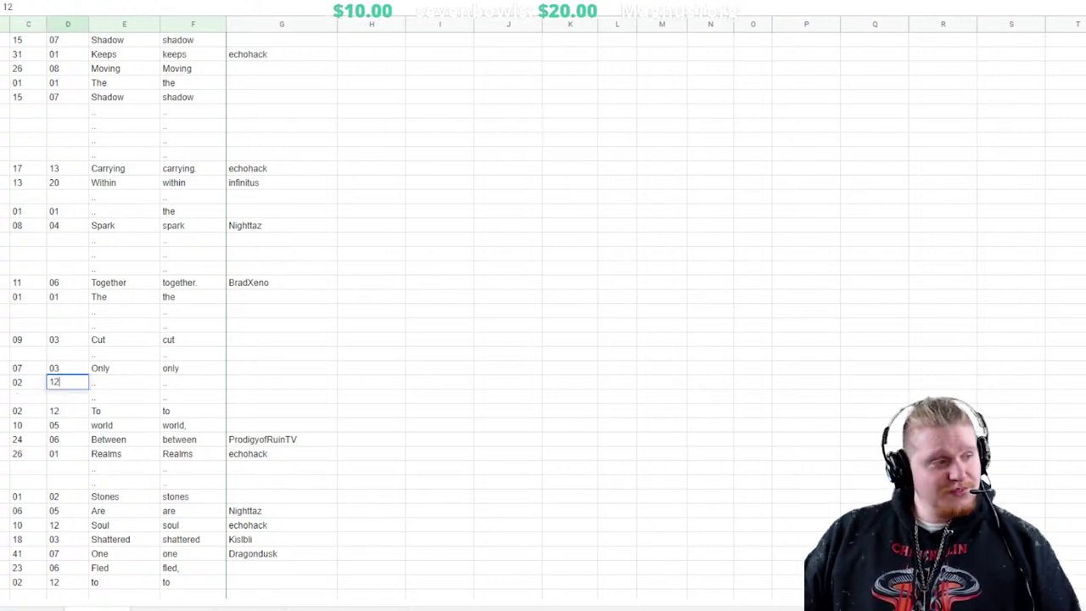
key("Tab")
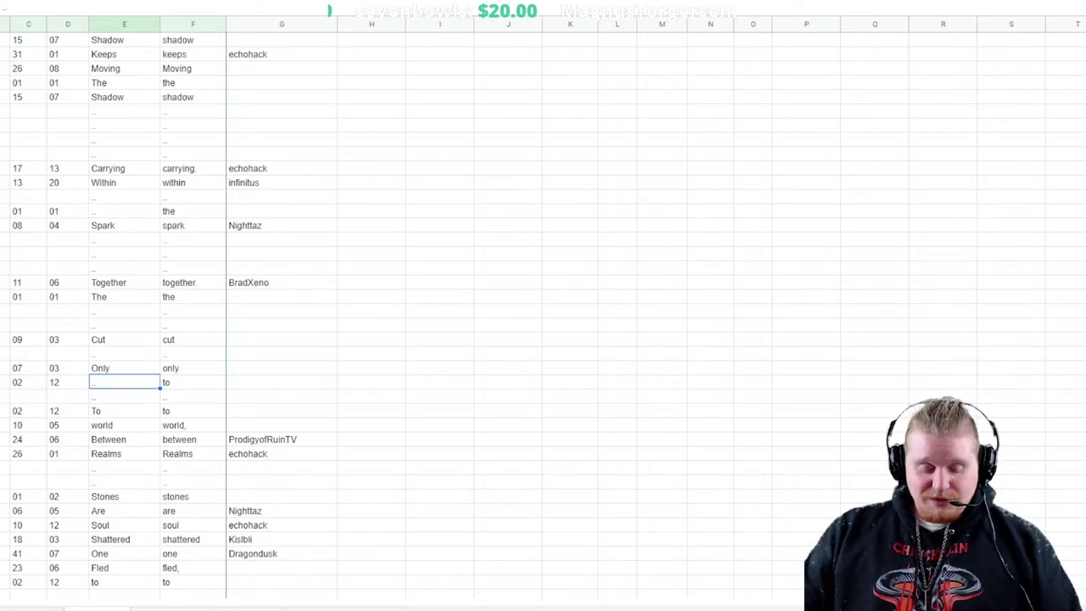
type("to")
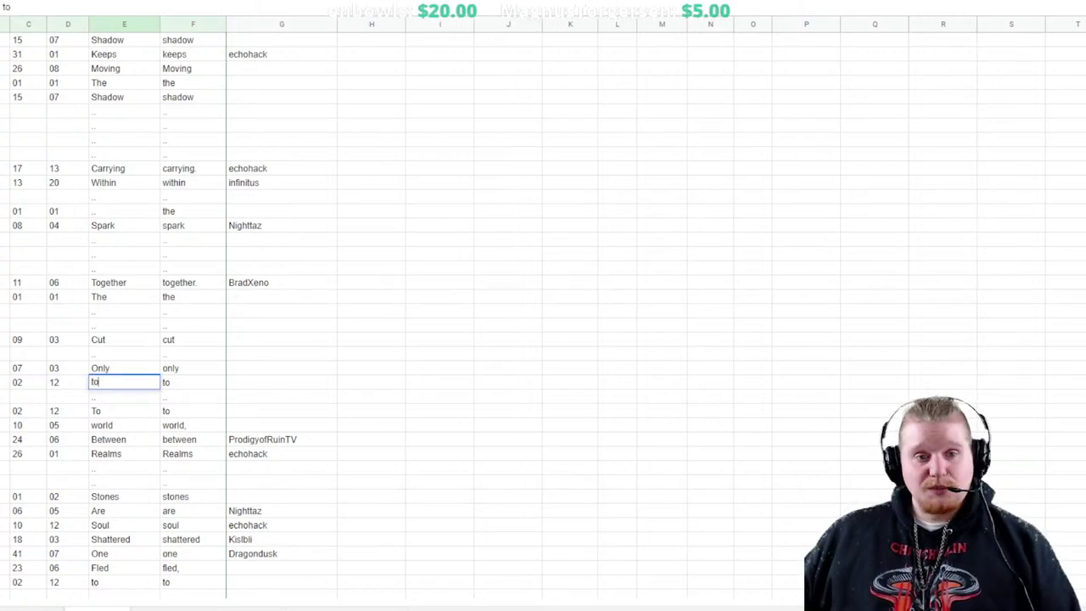
left_click(1065, 267)
Check the updated discovered count and both message versions, and examine the word list down to the "Burning" and "gem" rows
scroll(543, 305, "up", 15)
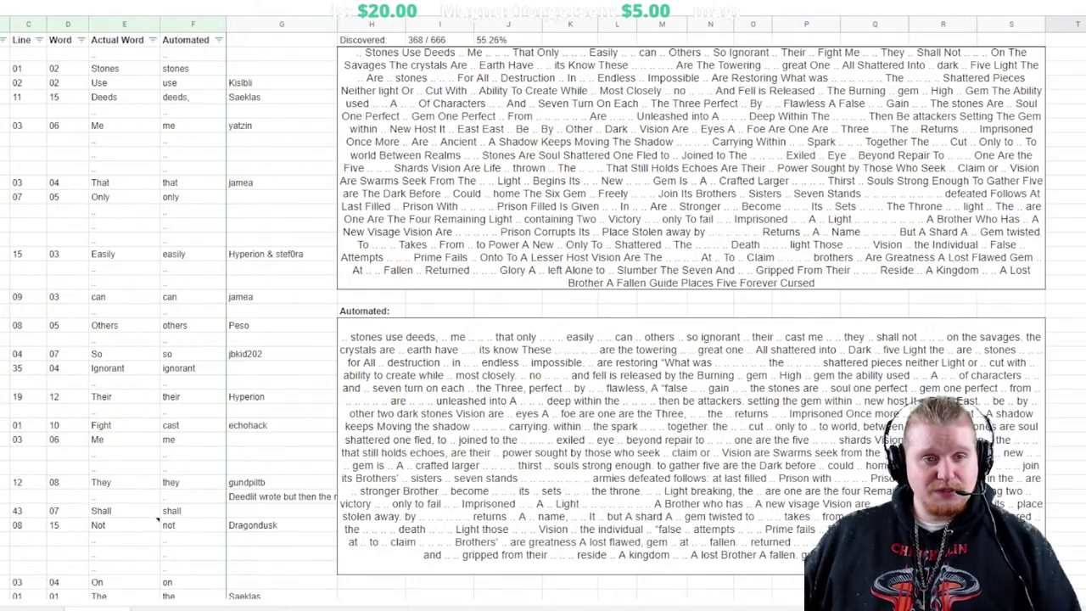
scroll(543, 306, "down", 5)
scroll(543, 305, "up", 1)
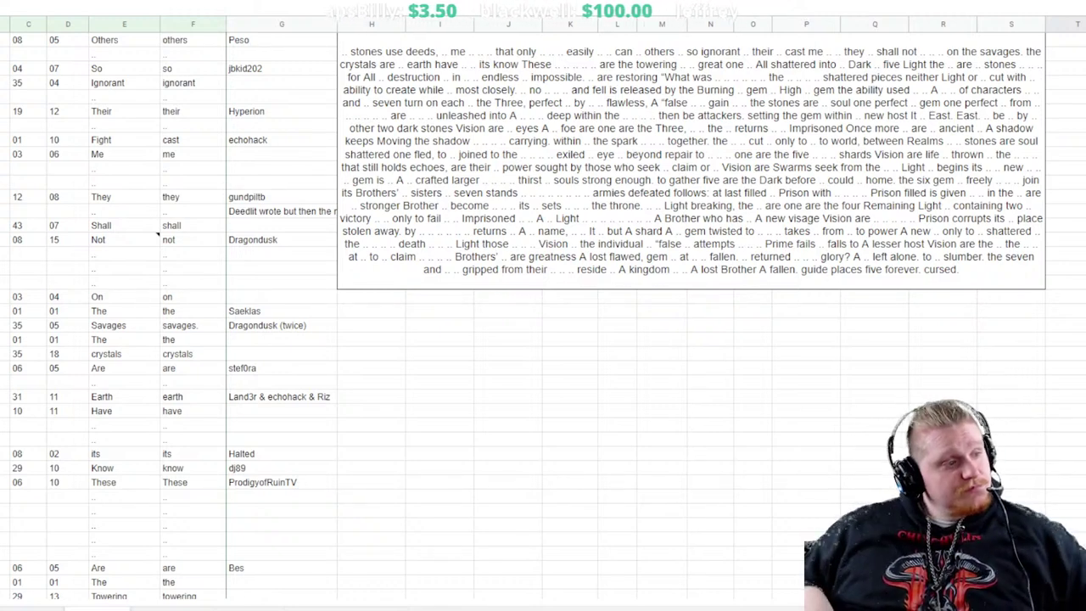
scroll(543, 323, "down", 3)
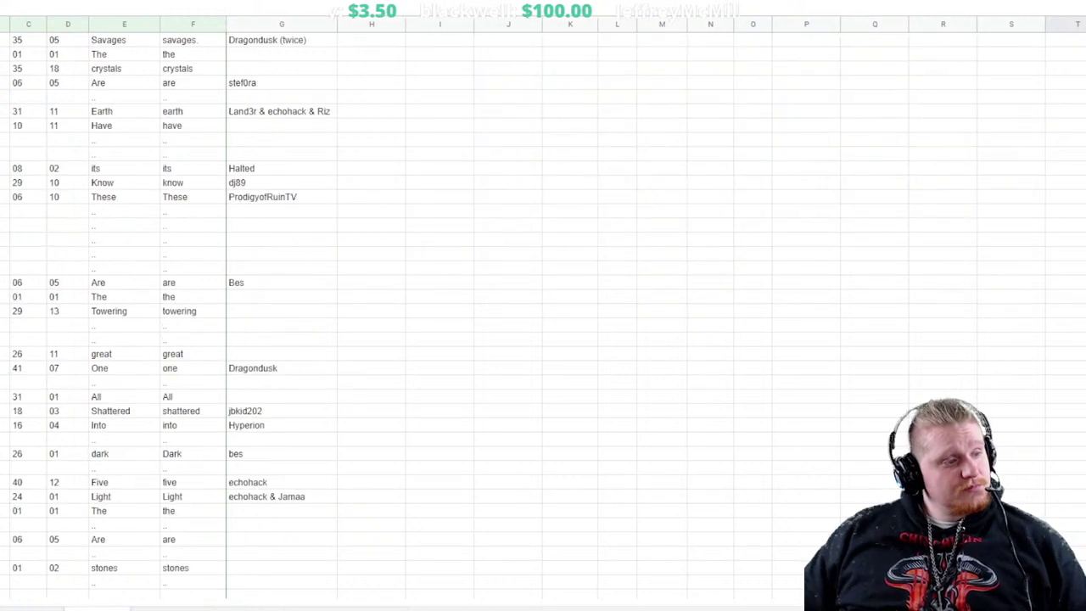
scroll(543, 323, "down", 2)
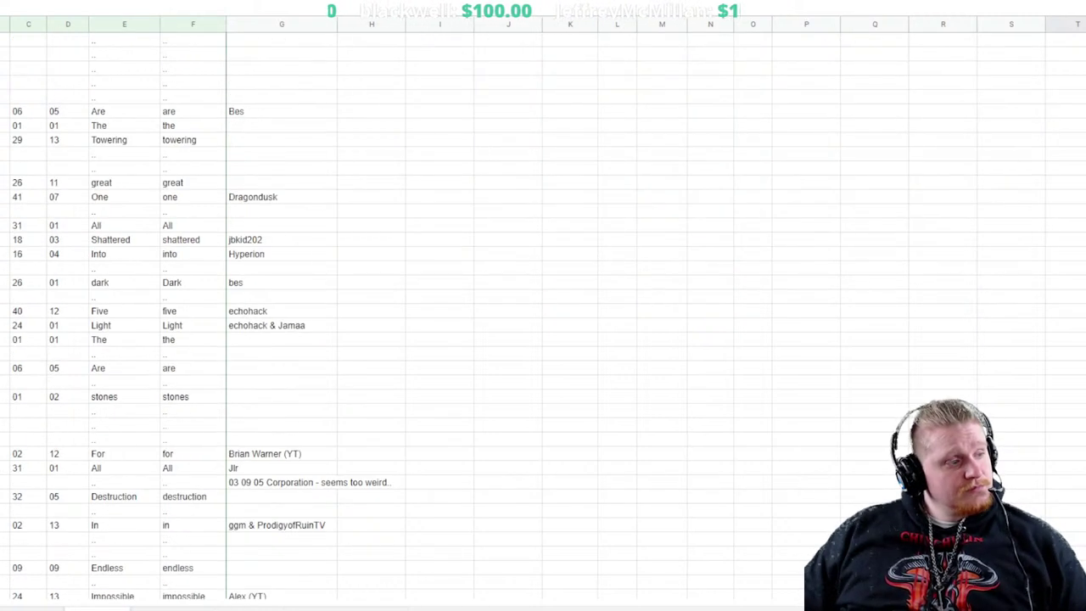
scroll(543, 323, "down", 1)
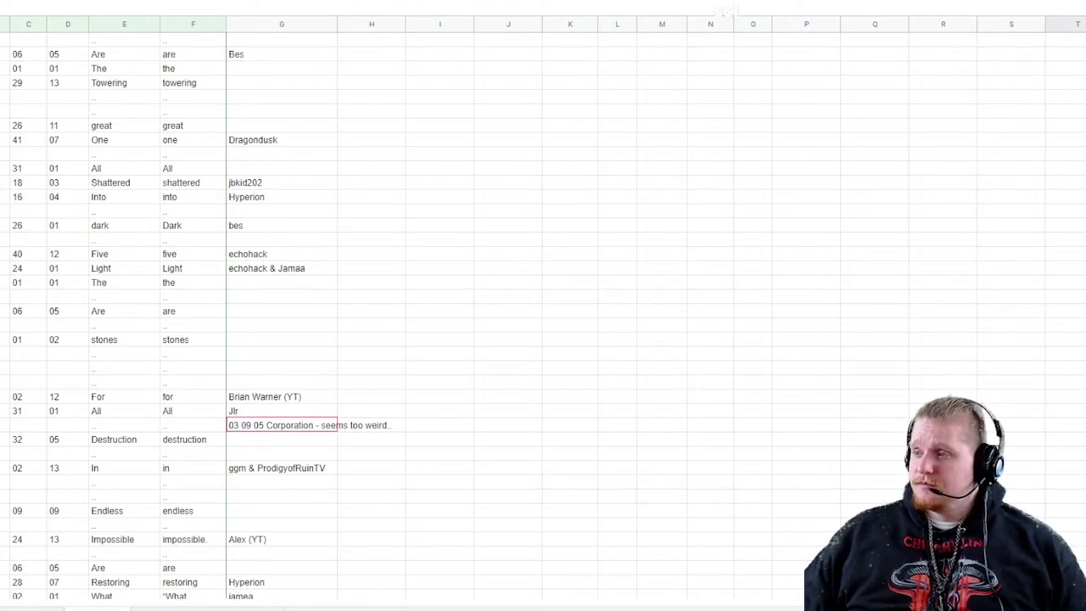
scroll(543, 314, "up", 15)
scroll(543, 314, "down", 10)
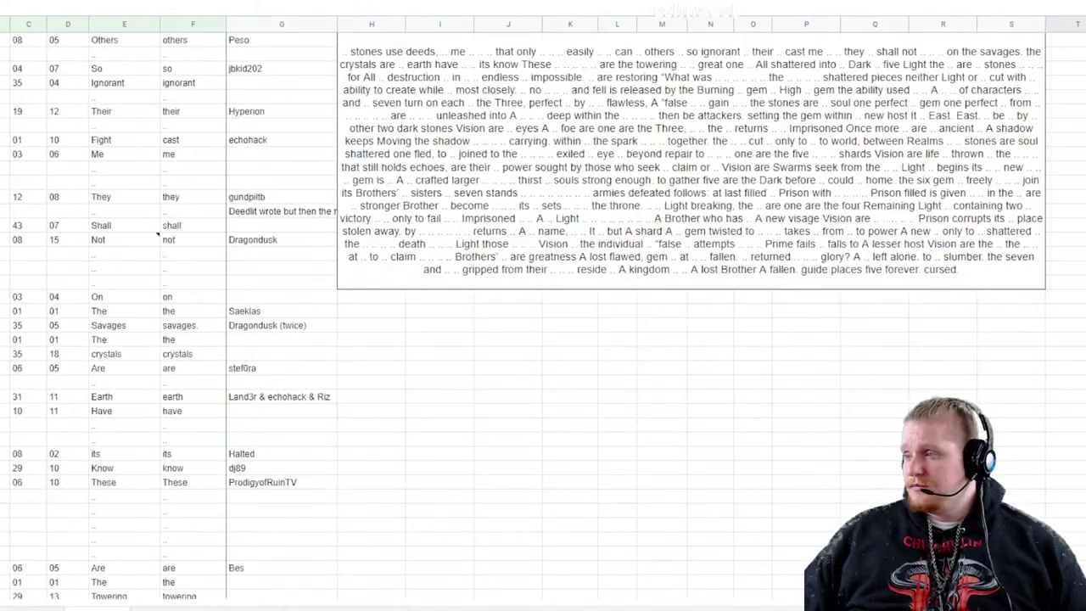
scroll(543, 314, "down", 20)
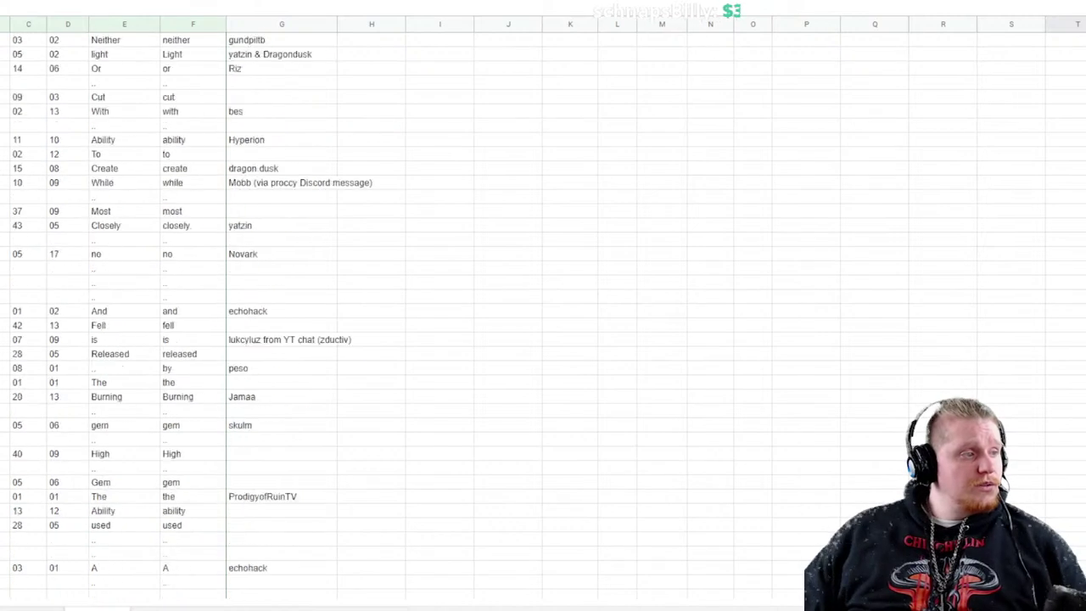
Check the word, automated lookup and code cells of the "to" row directly below "Only"
scroll(543, 314, "down", 20)
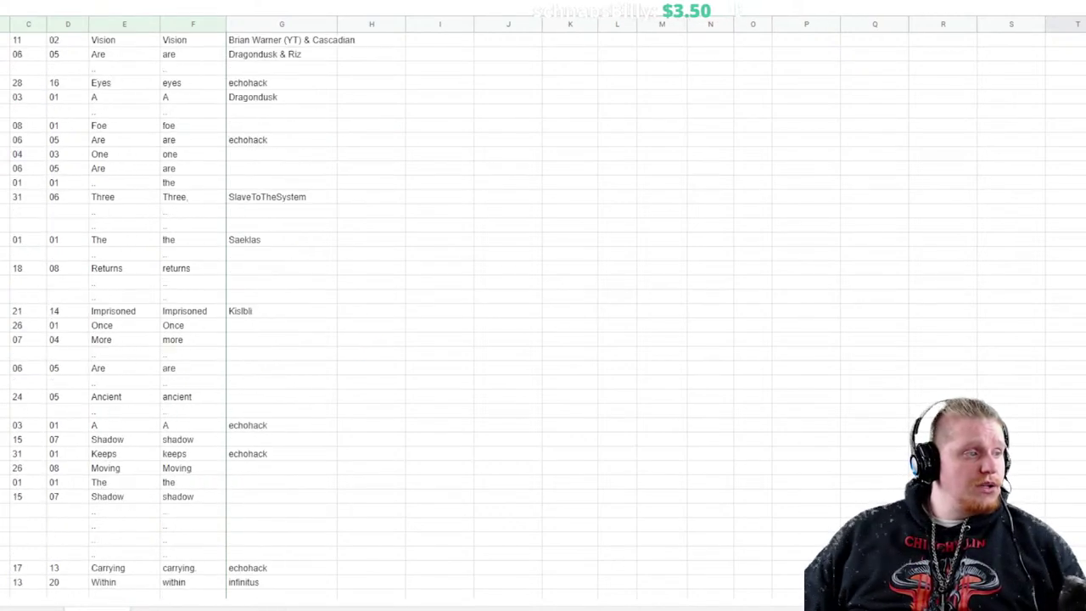
scroll(543, 314, "down", 5)
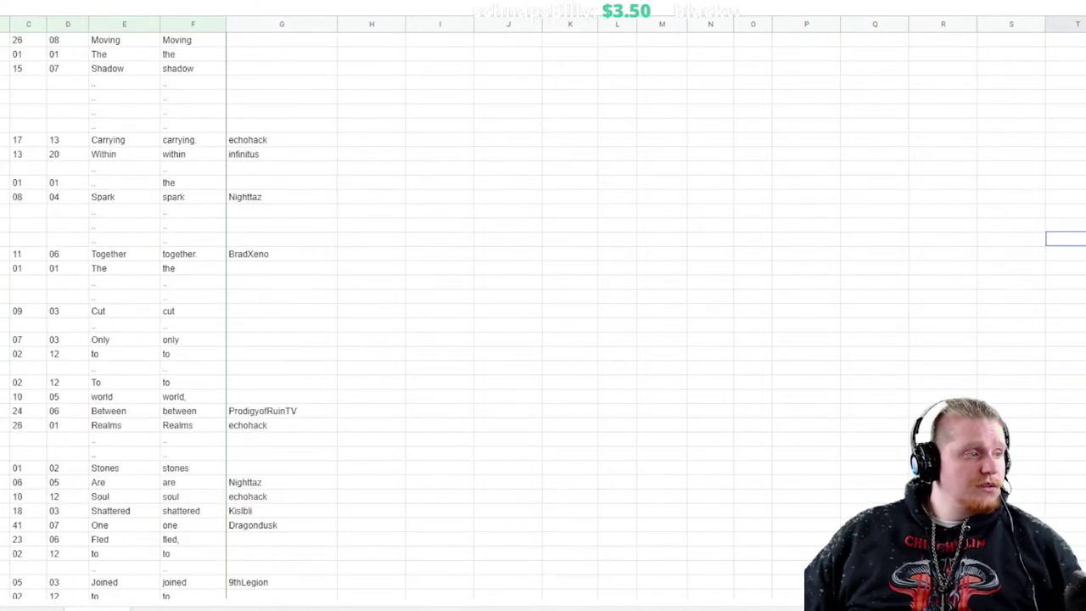
left_click(123, 353)
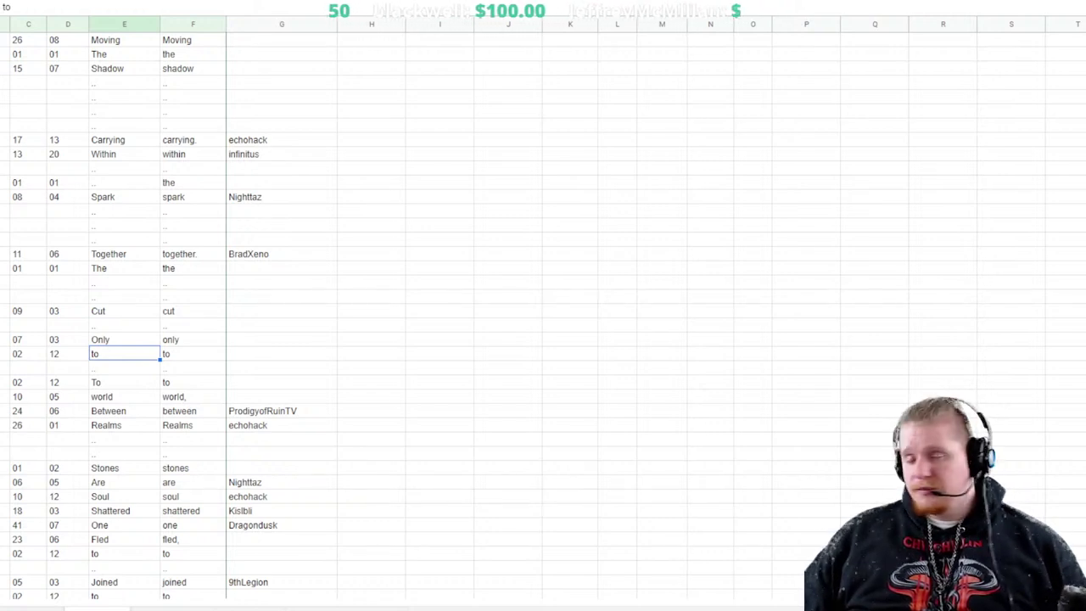
left_click(193, 354)
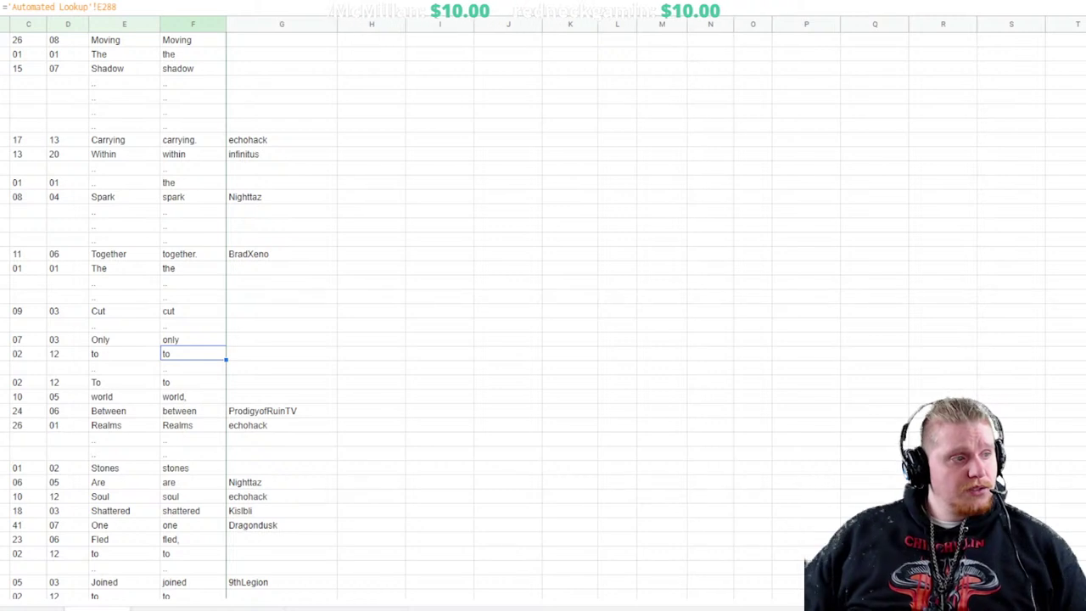
key("Left")
key("Left")
key("Left")
key("Left")
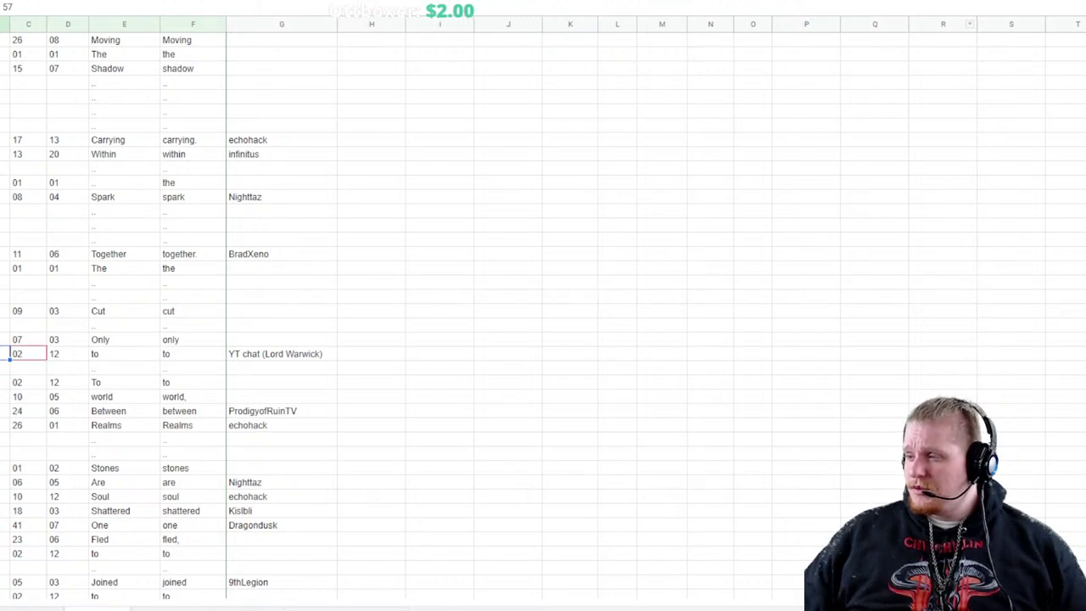
In the empty row directly above "And" and "Fell", enter 69 in column B, line 23 and word 07
scroll(543, 305, "down", 3)
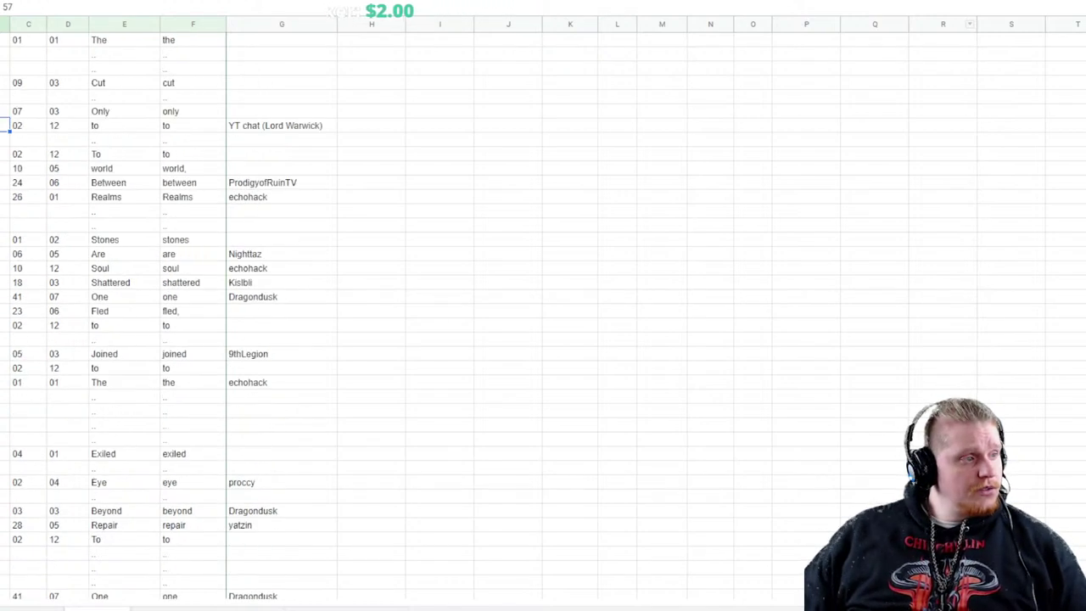
scroll(543, 305, "up", 4)
scroll(543, 306, "down", 10)
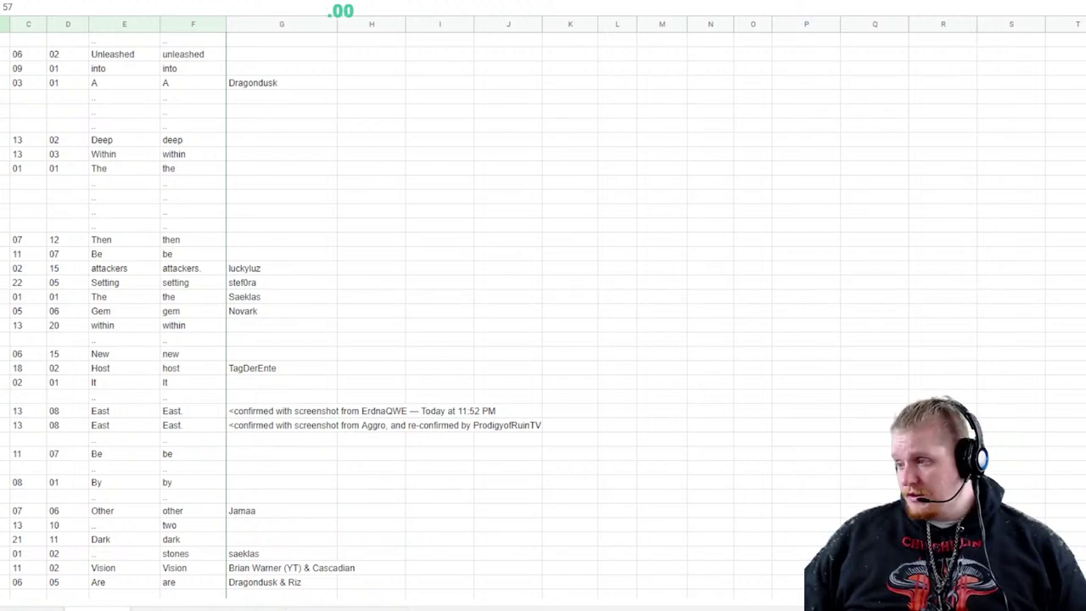
scroll(543, 305, "up", 10)
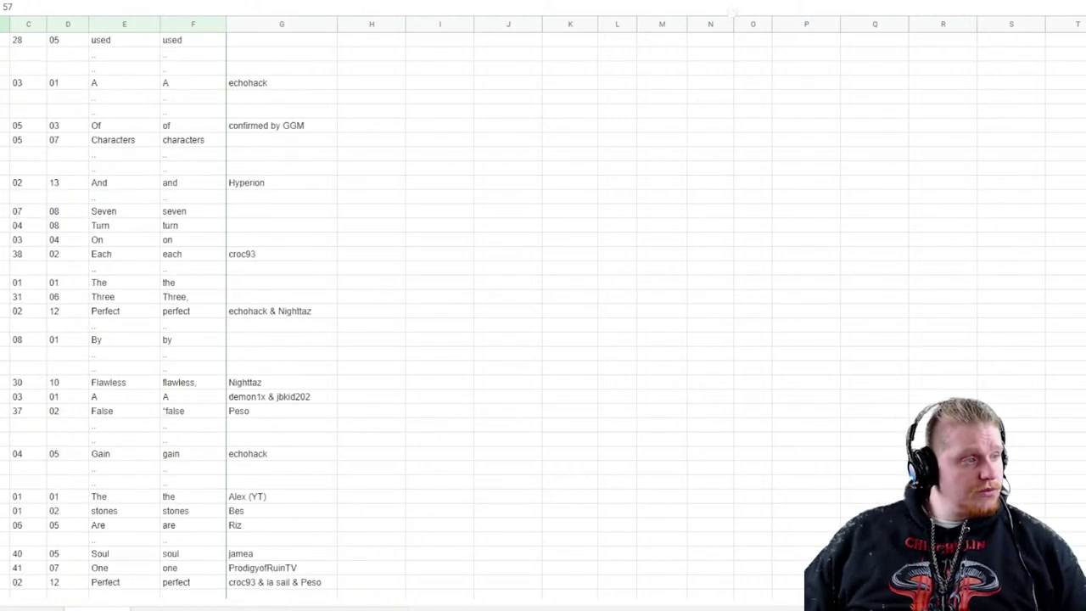
left_click(5, 510)
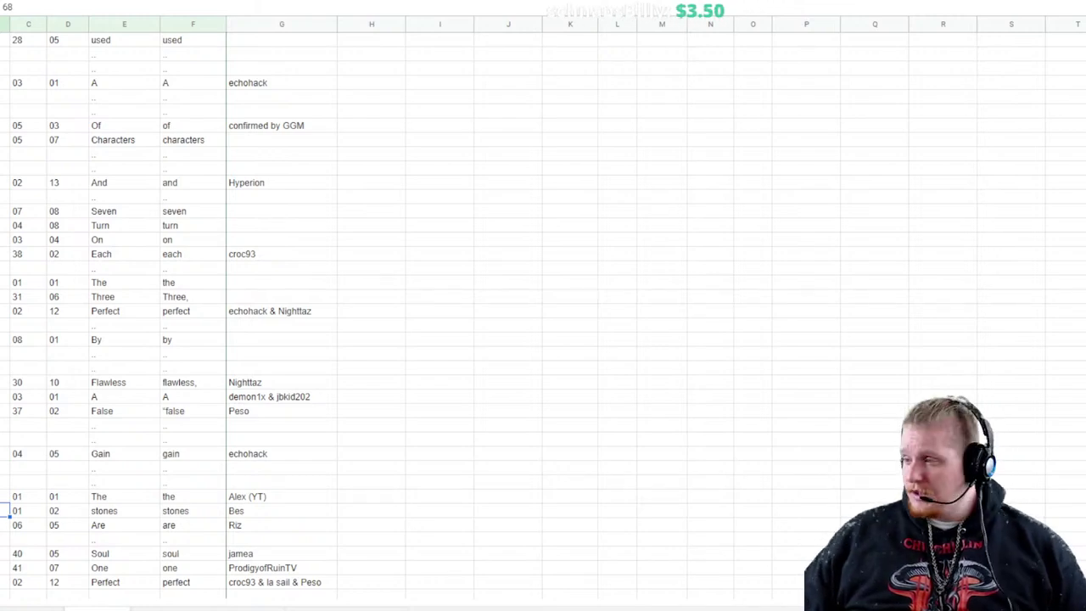
scroll(543, 306, "up", 16)
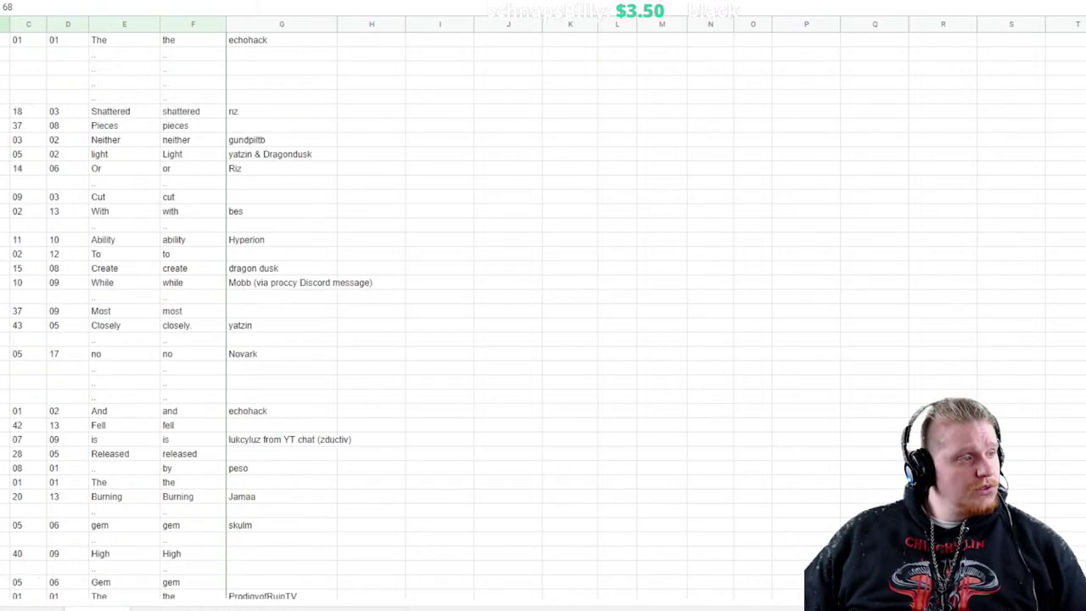
left_click(6, 454)
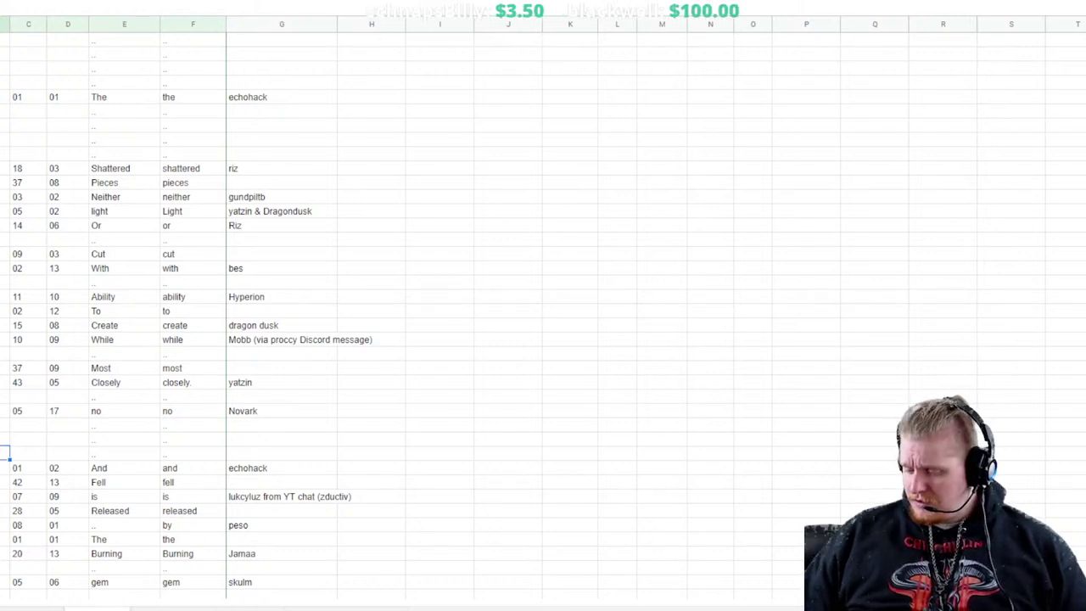
type("69")
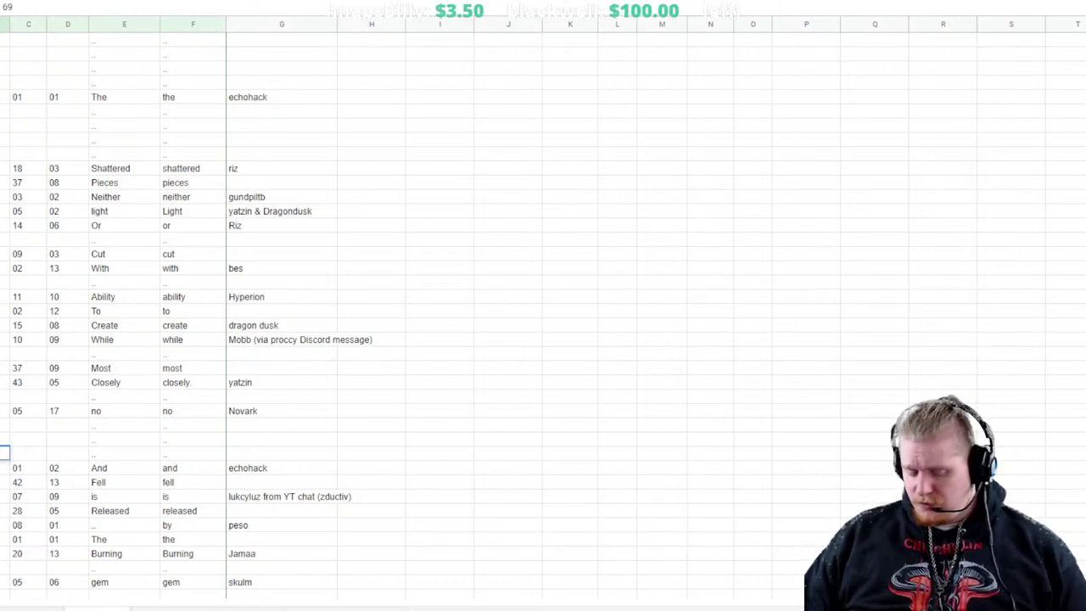
key("Tab")
type("23")
key("Tab")
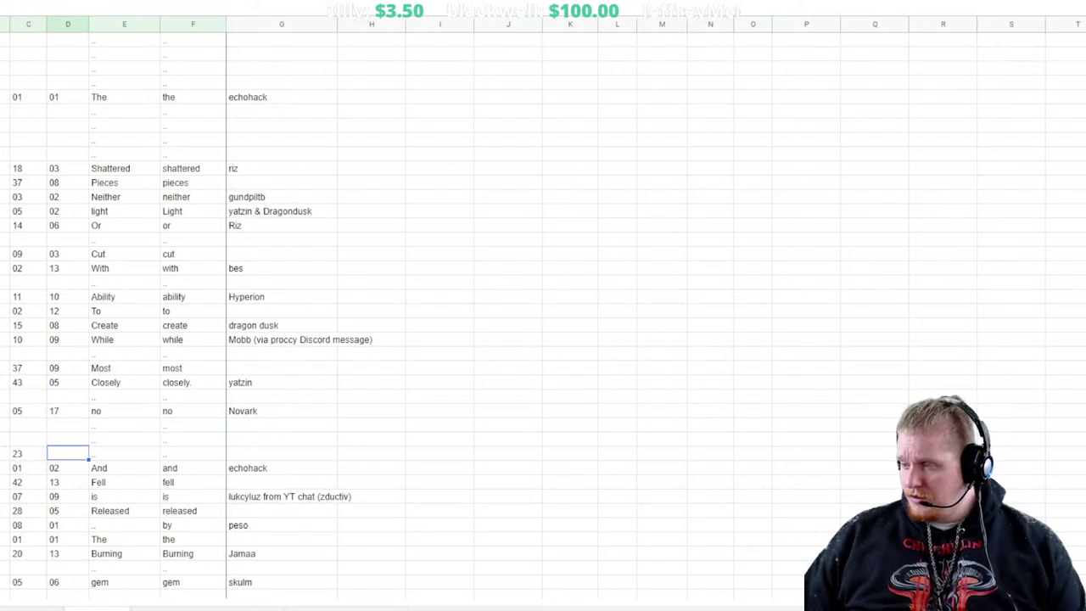
type("07")
key("Tab")
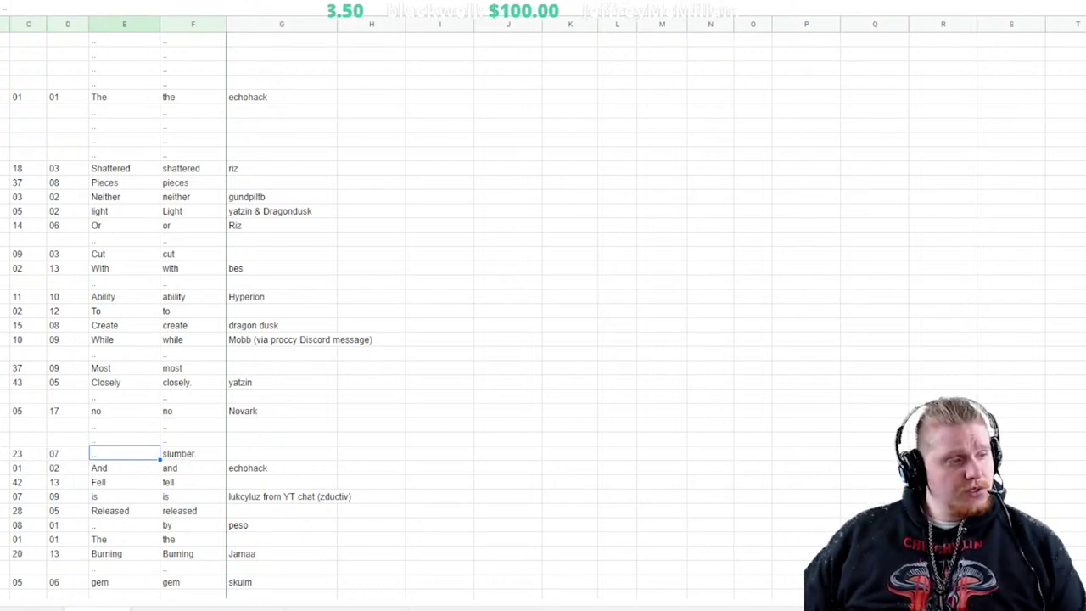
Enter "slumber" as the actual word of the line 23, word 07 row and credit the contributor by name in column G
type("slumber")
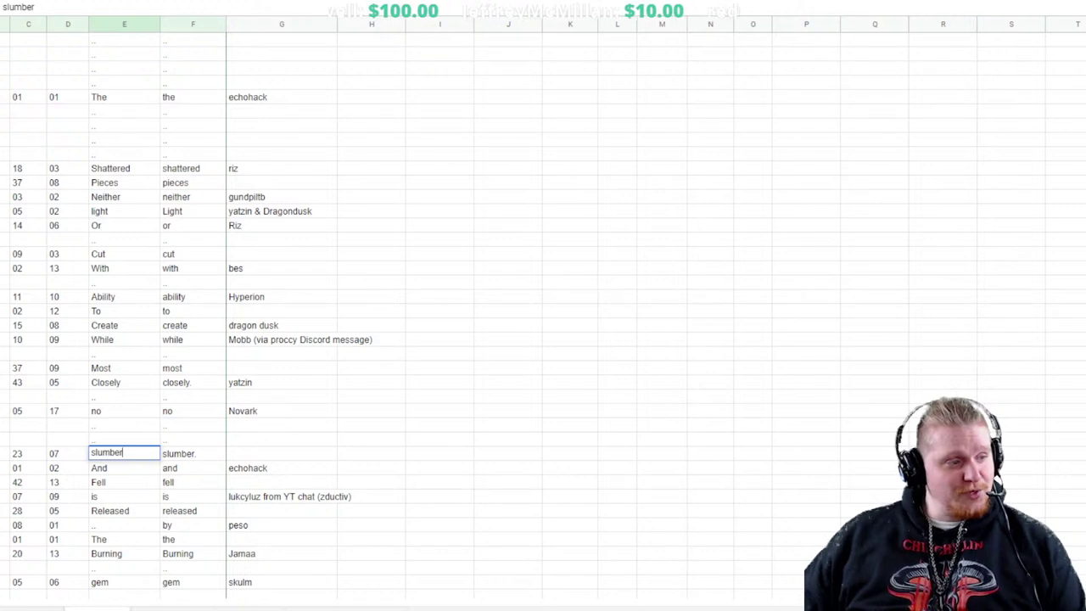
key("Tab")
key("Tab")
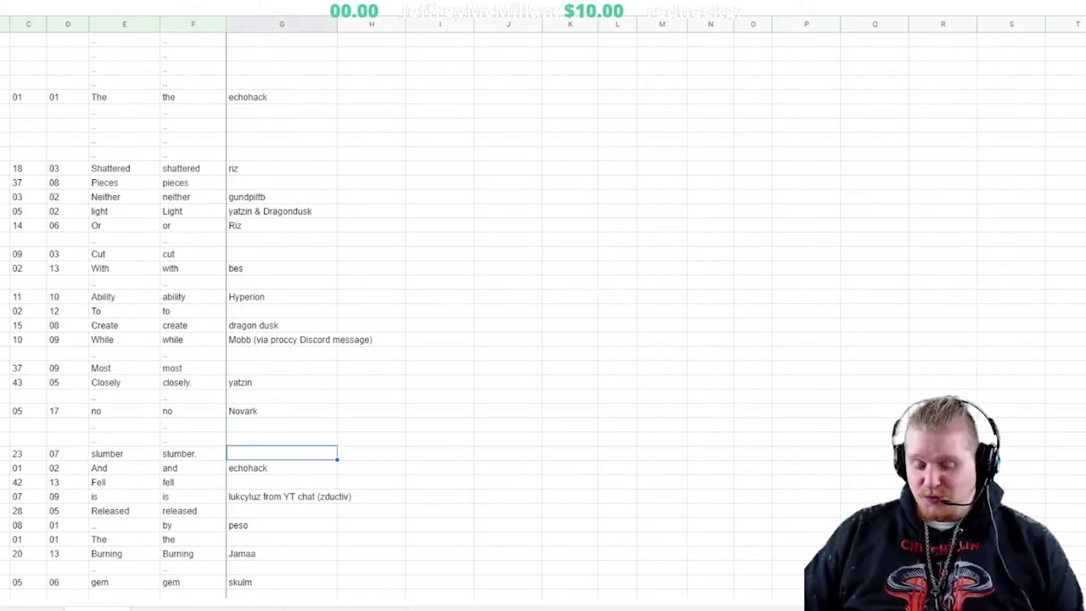
type("joseph")
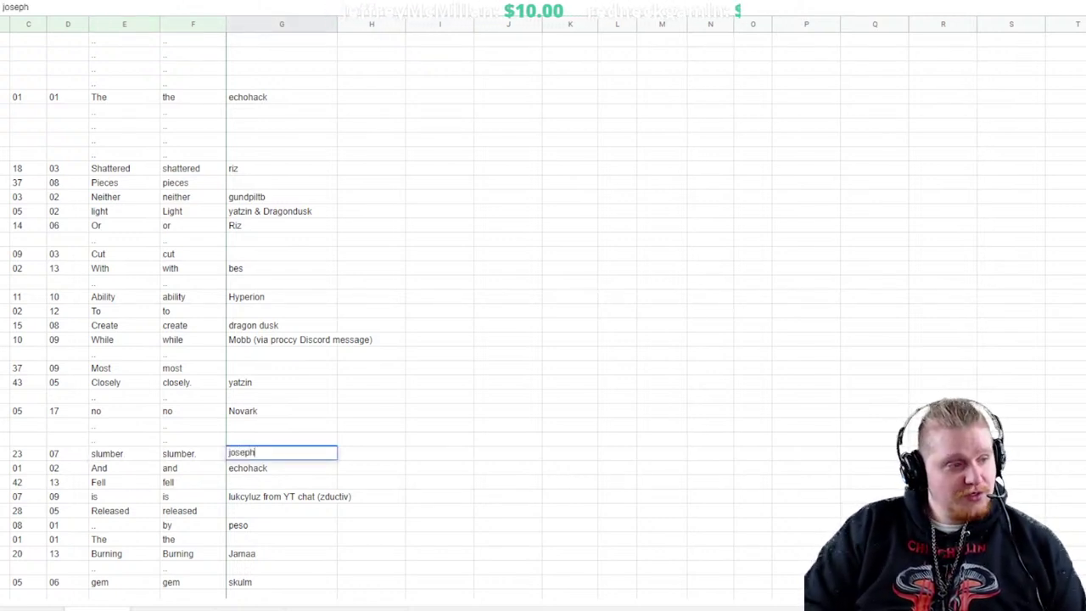
left_click(192, 496)
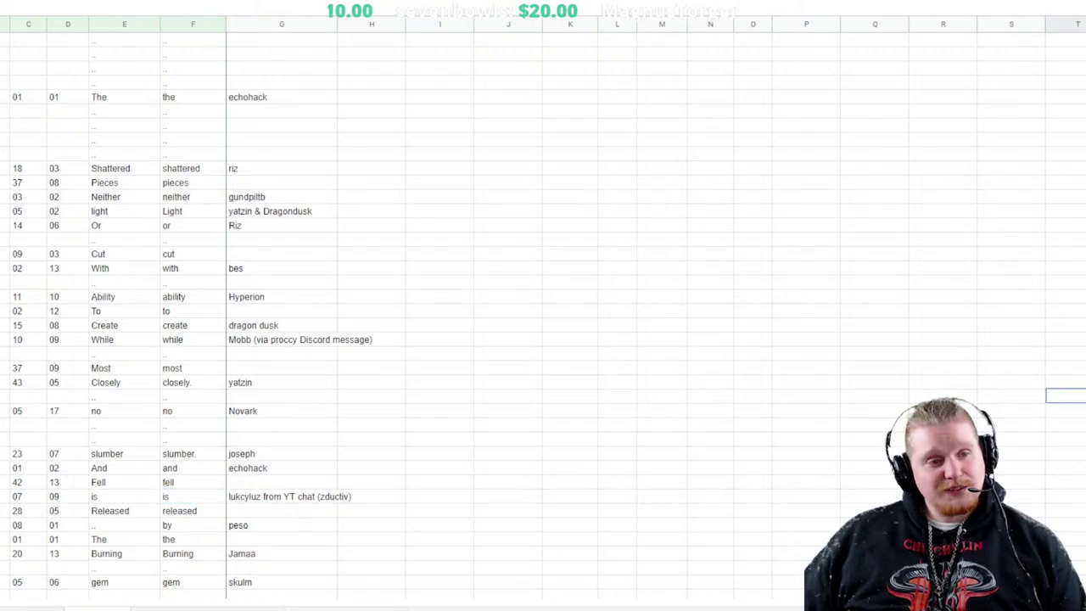
Check the discovered count and read both the manual and automated versions of the message
scroll(895, 424, "up", 15)
scroll(692, 340, "up", 5)
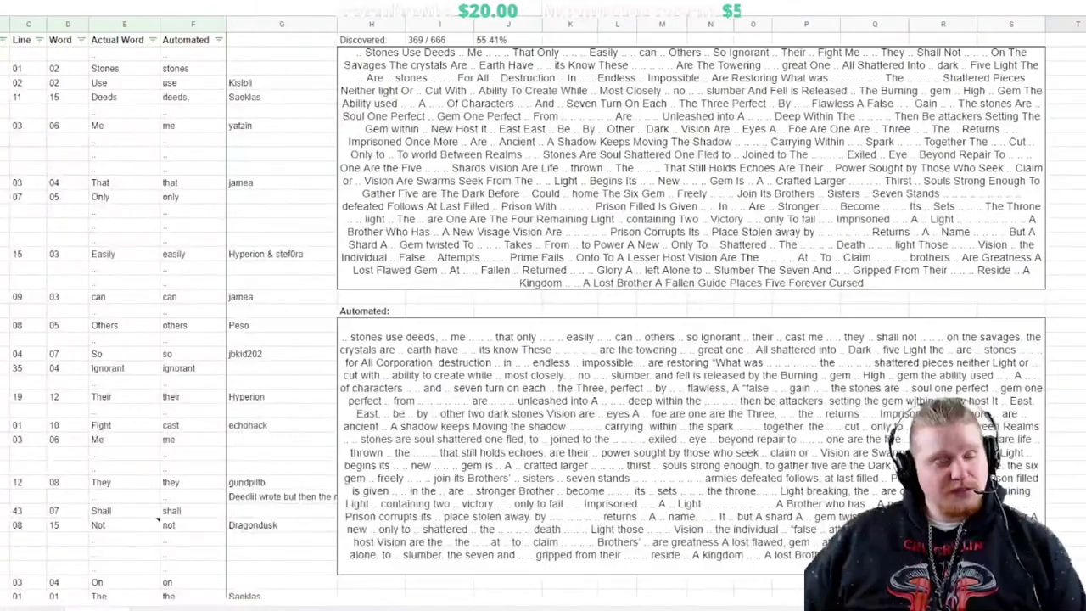
scroll(691, 339, "down", 3)
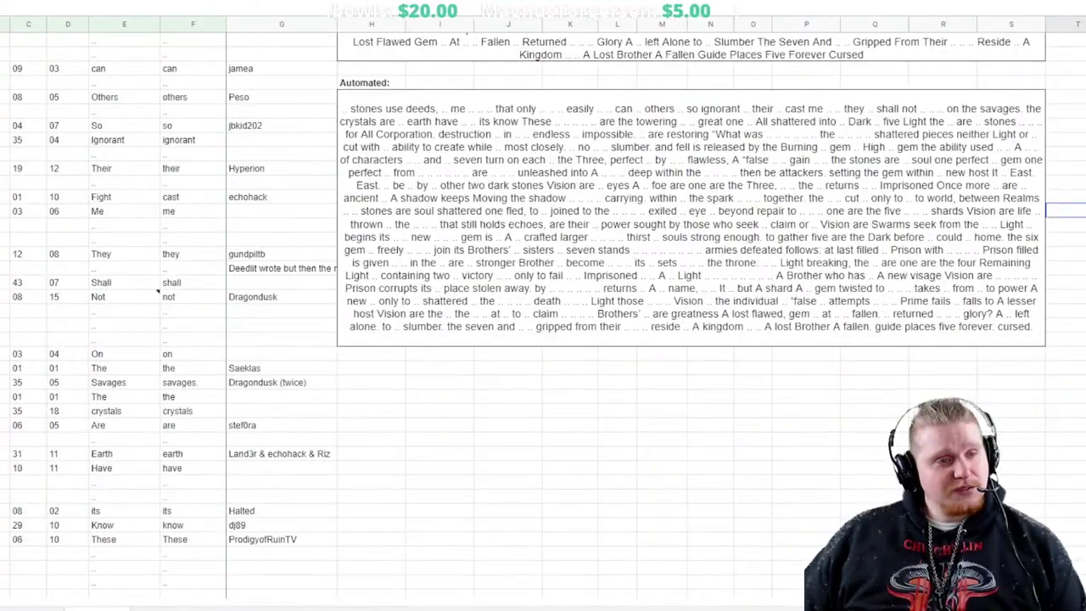
left_click(1065, 266)
Enter "Corporation" as the actual word in the line 09, word 05 row between "All" and "Destruction"
scroll(903, 422, "down", 10)
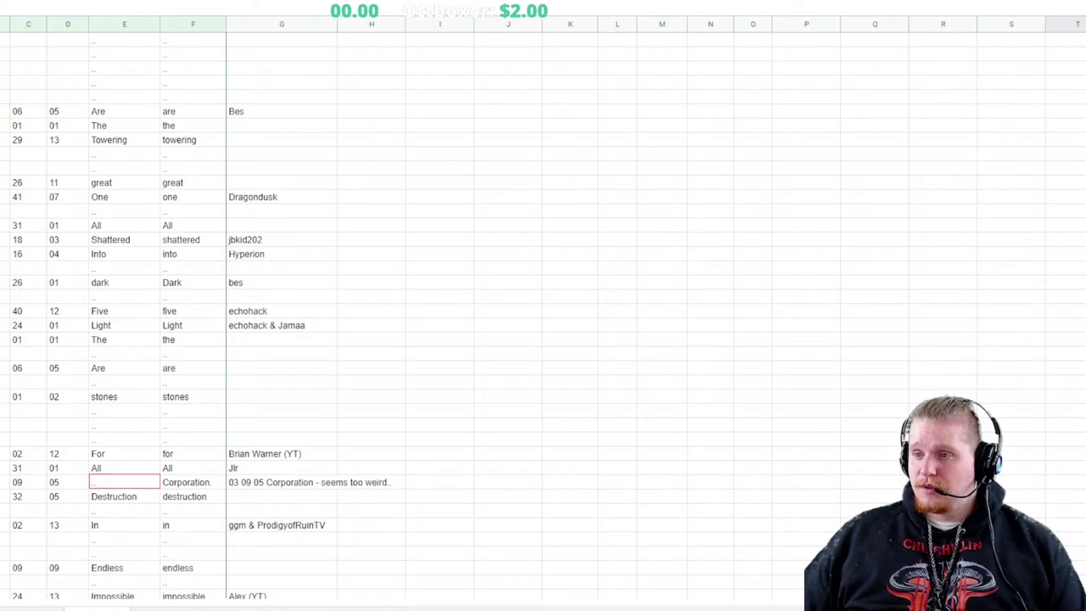
left_click(28, 482)
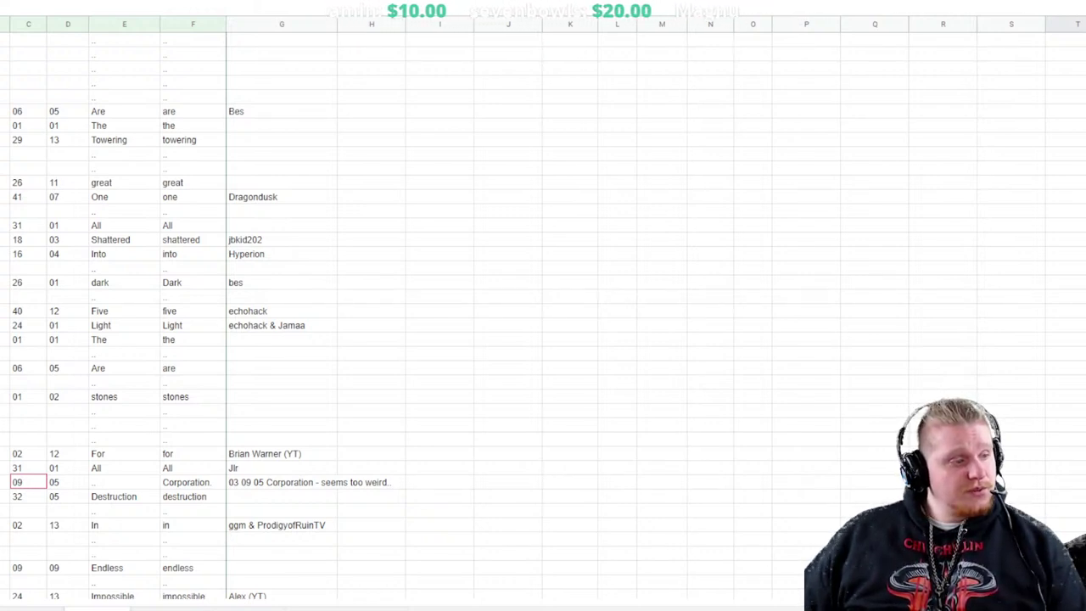
left_click(124, 482)
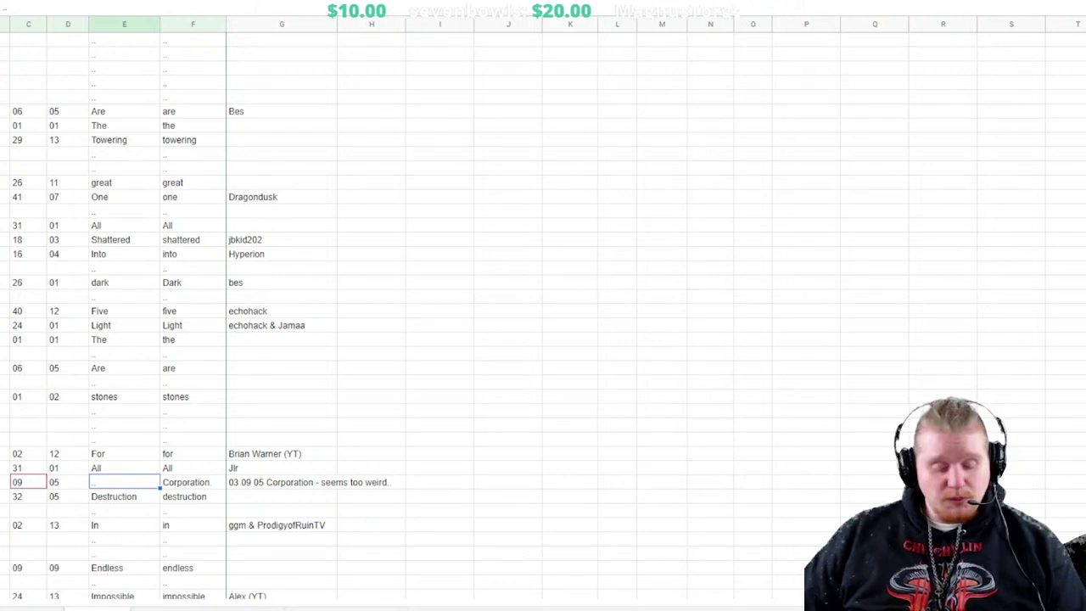
type("Corp")
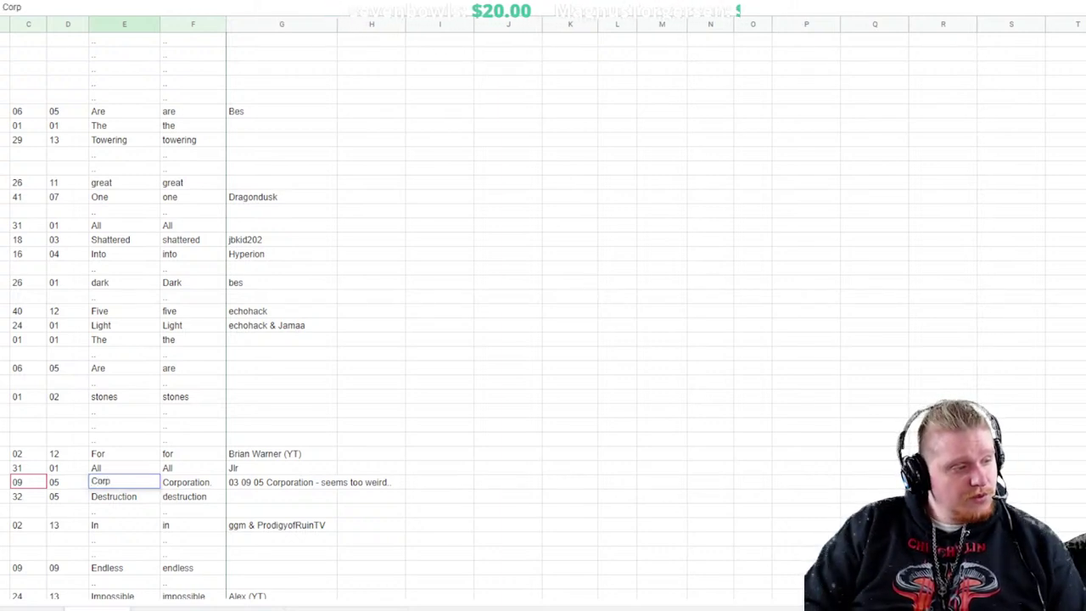
type("oration")
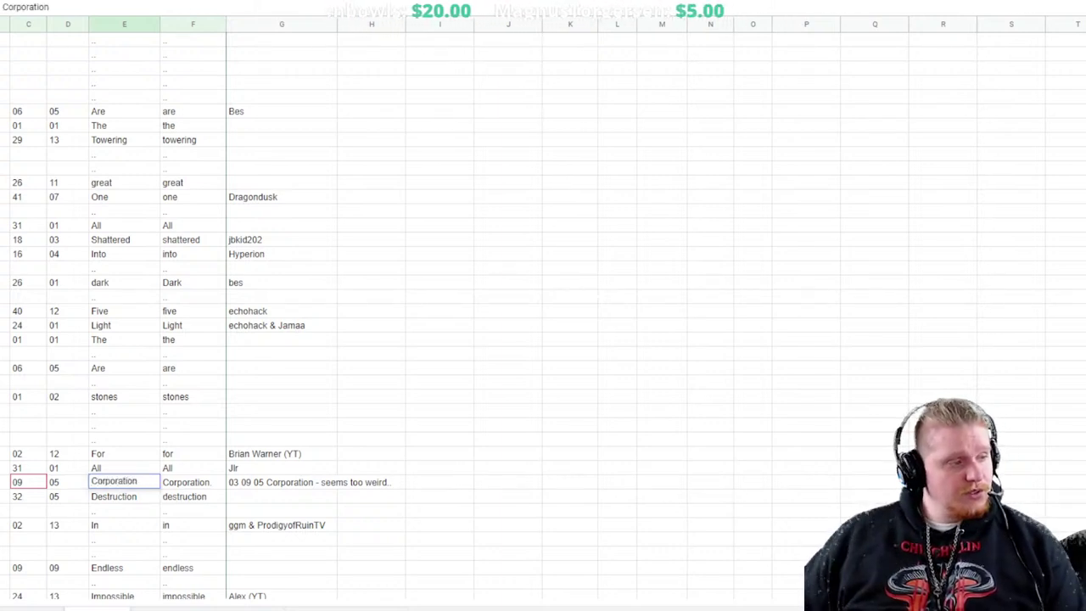
left_click(439, 482)
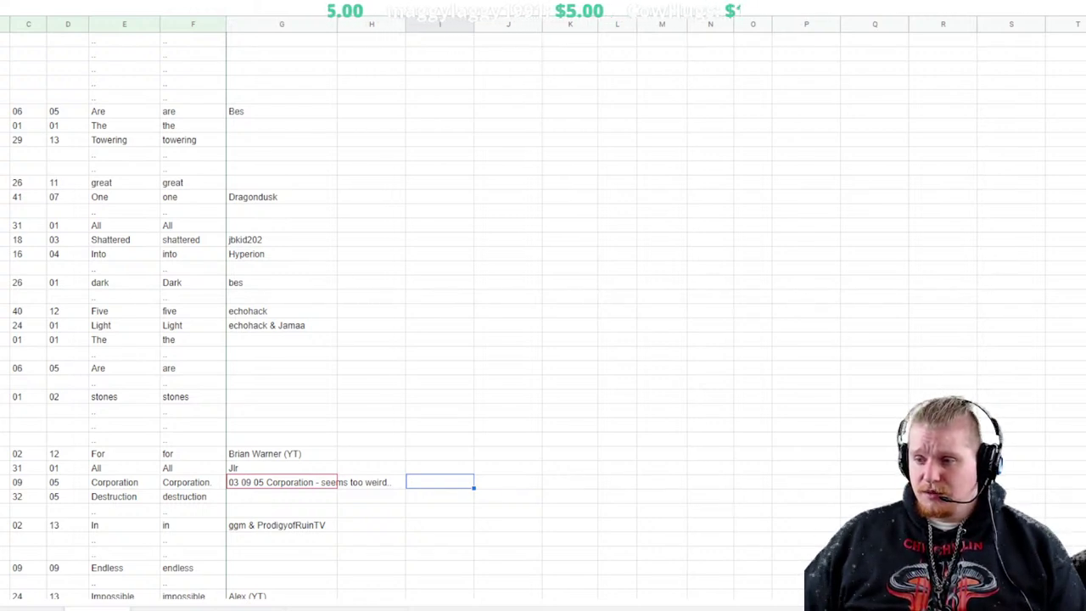
Fill the middle empty row between "Spark" and "Together" with 81 in column B, line 04, word 10 and the actual word "evil"
scroll(543, 305, "down", 20)
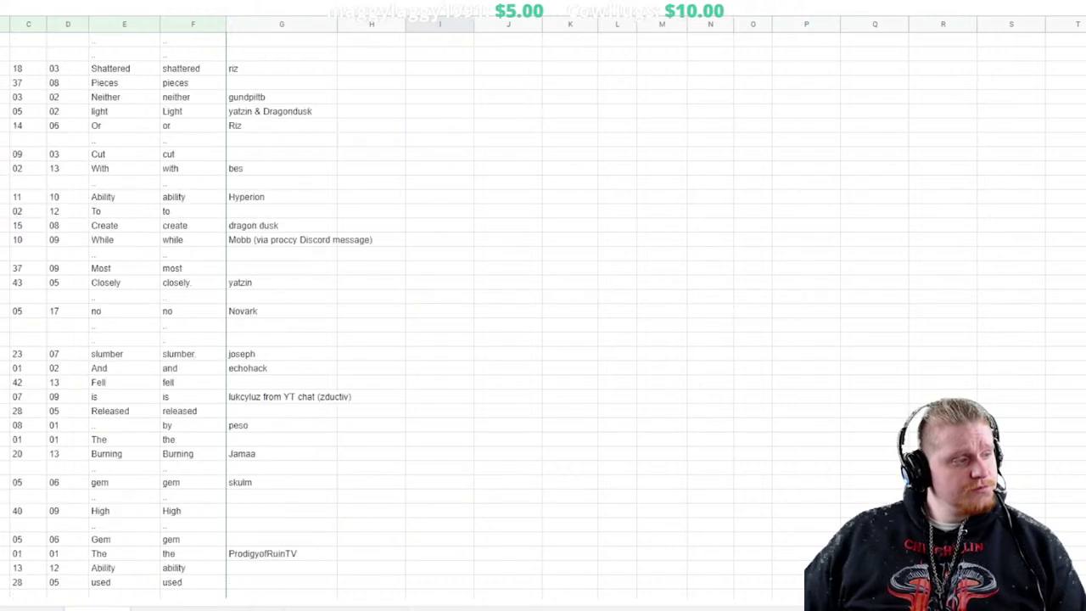
scroll(543, 305, "down", 7)
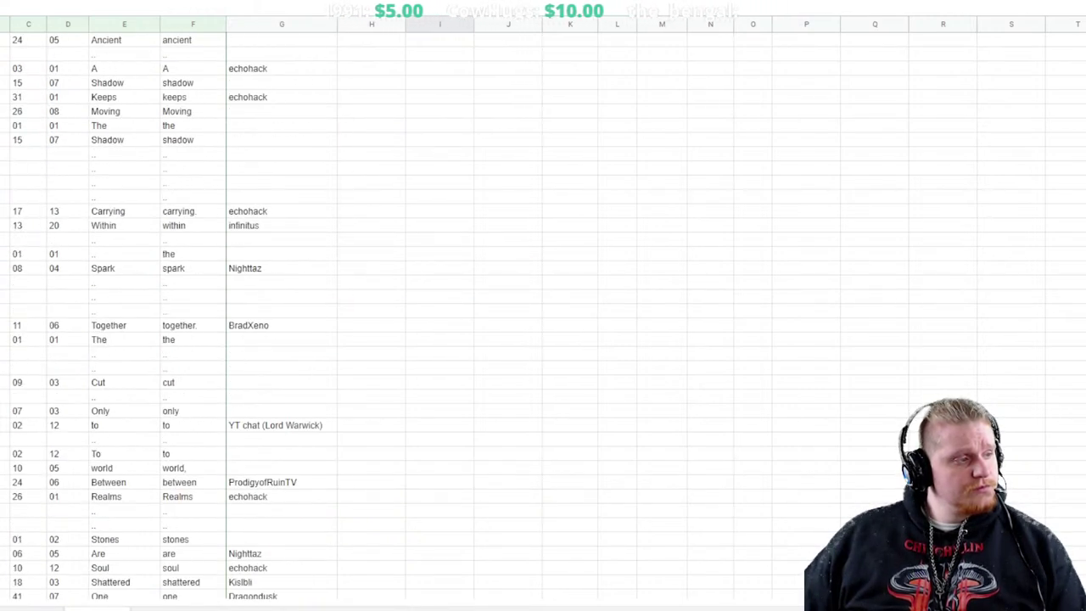
left_click(5, 296)
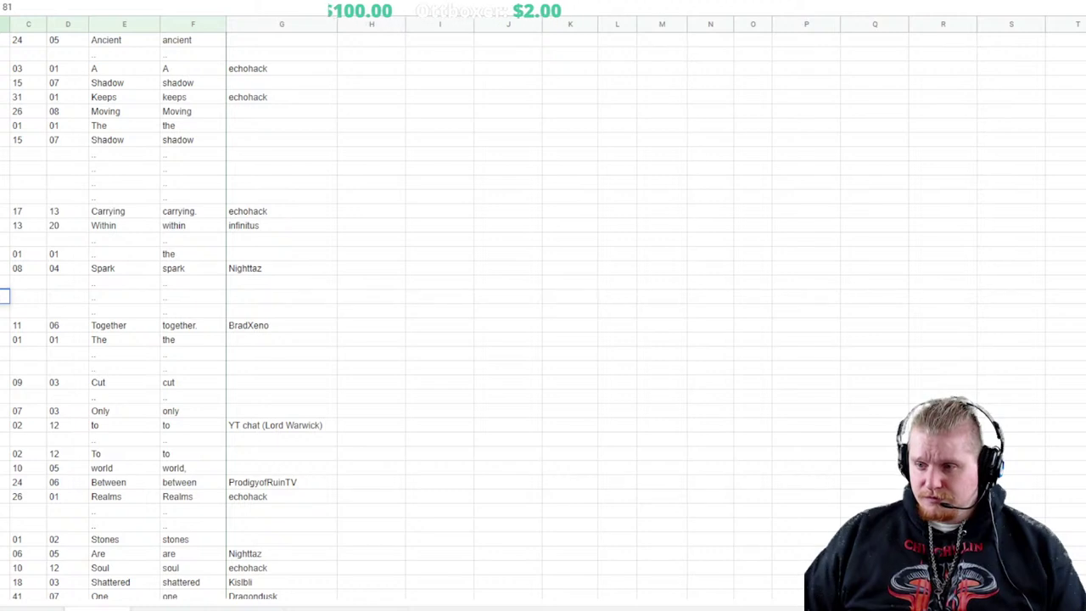
type("04")
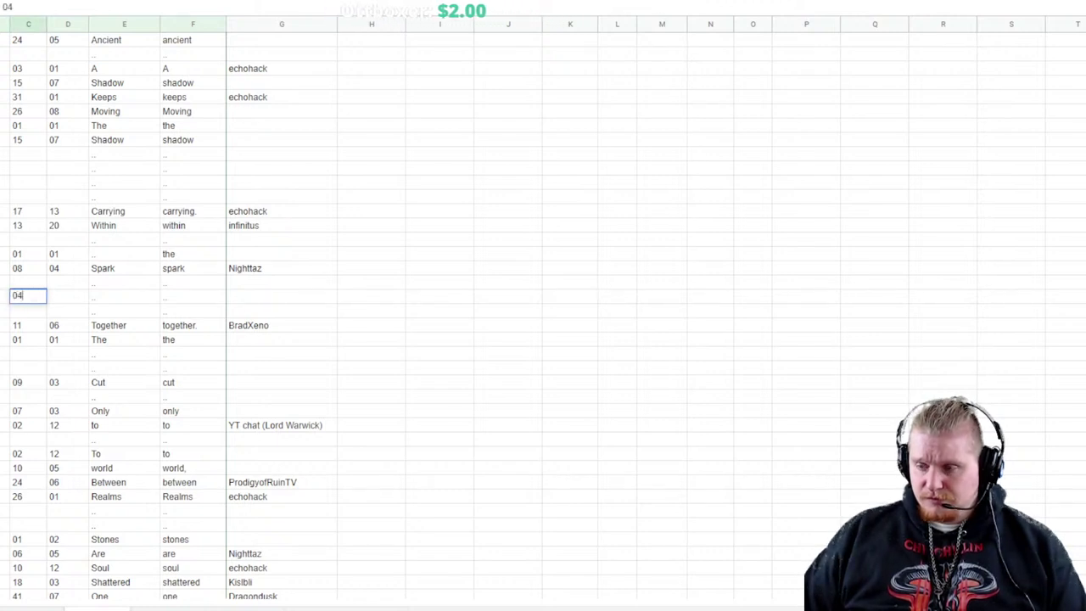
key("Tab")
type("10")
key("Tab")
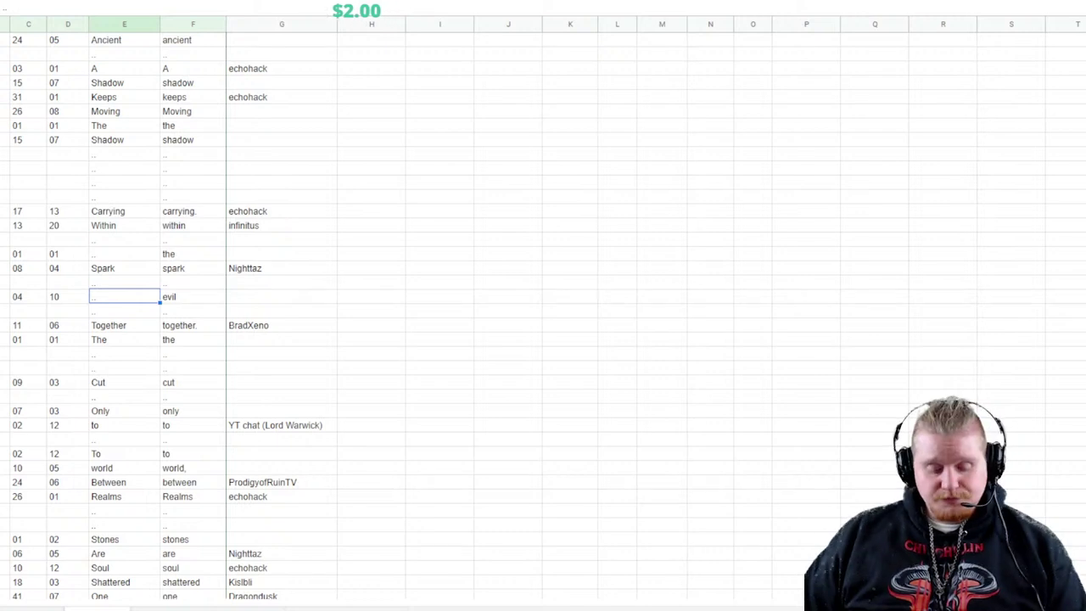
type("evil")
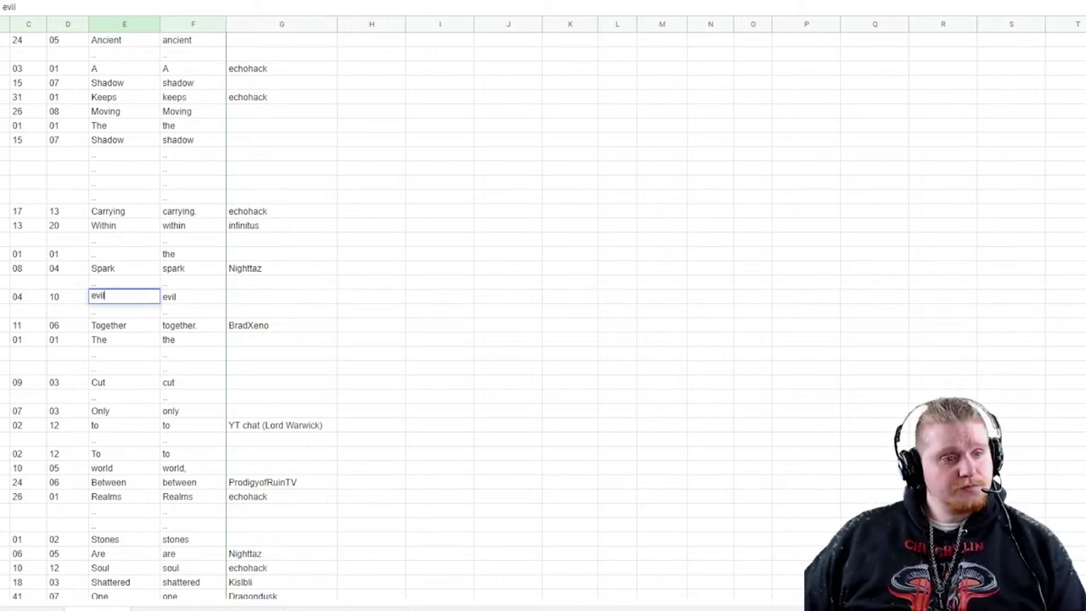
left_click(1065, 297)
left_click(1065, 325)
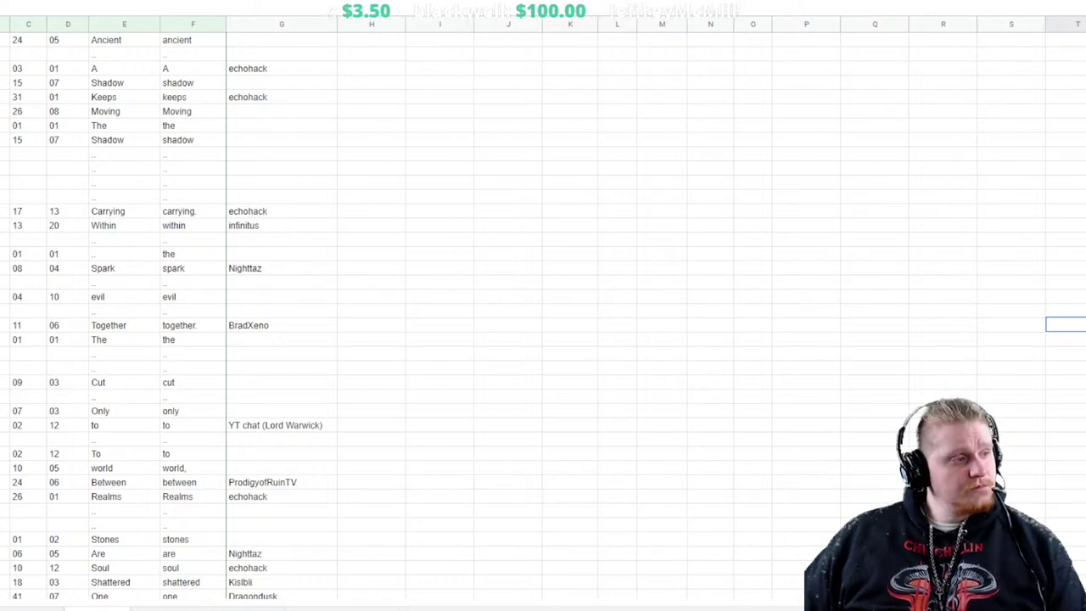
Recheck the codes and contributor credit of the "Corporation" row and examine the rows below it for gaps
scroll(543, 306, "up", 20)
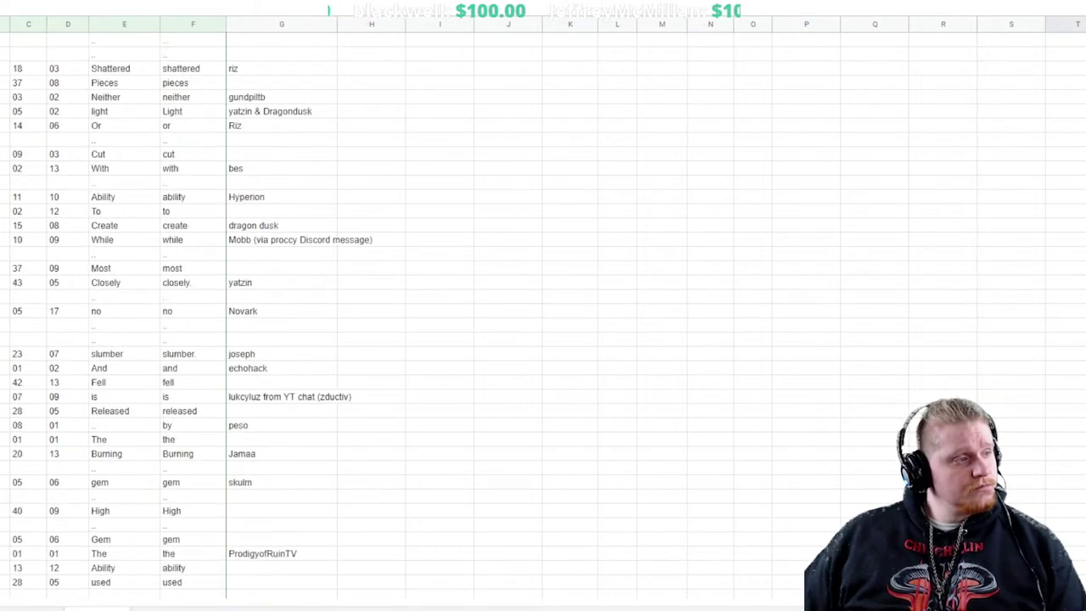
scroll(543, 305, "up", 15)
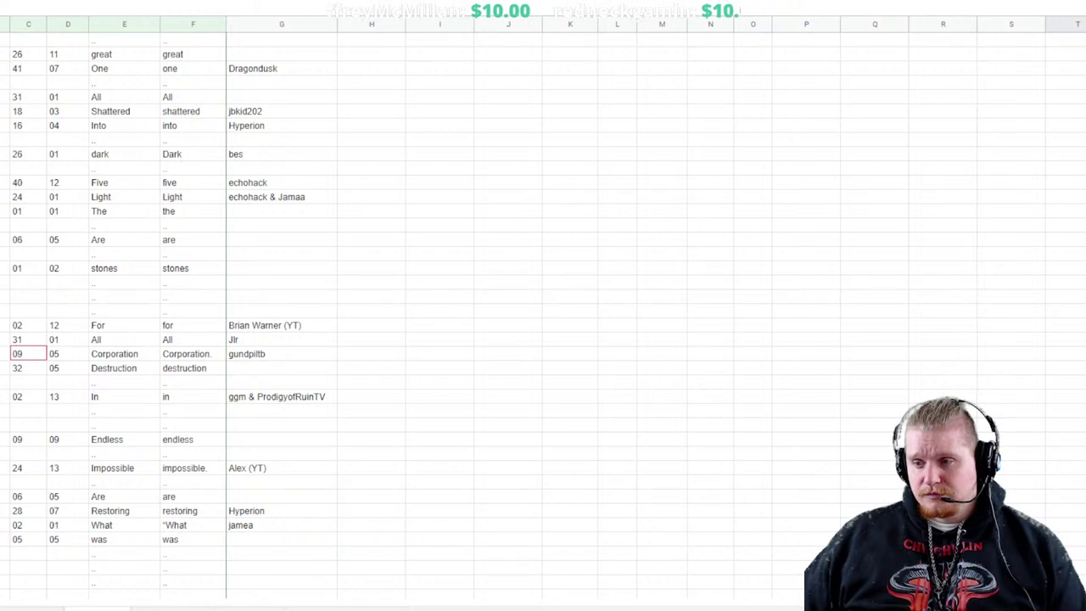
left_click(68, 354)
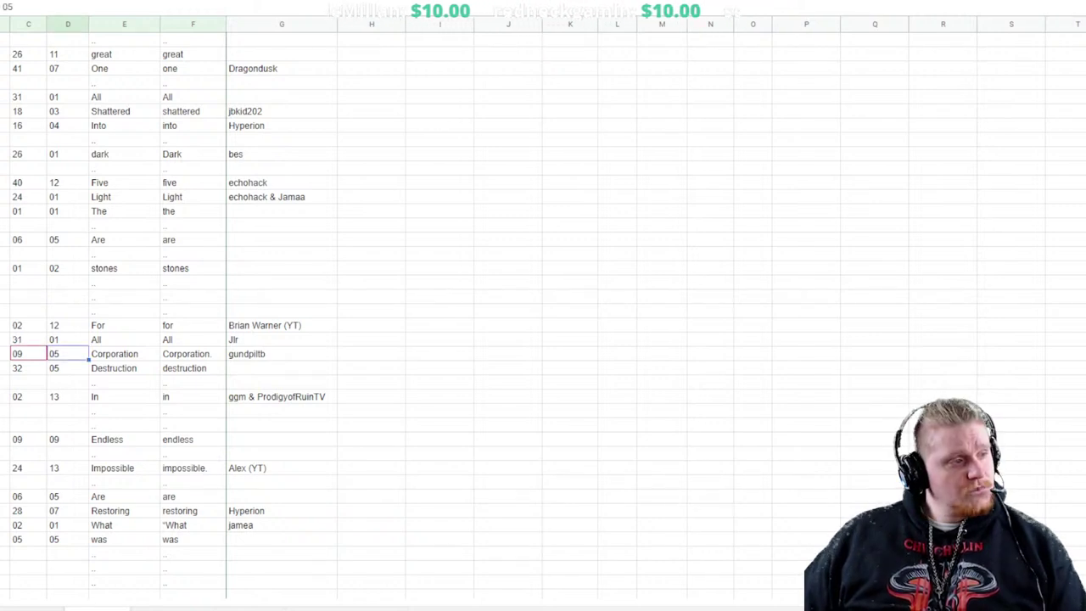
left_click(439, 410)
scroll(543, 314, "down", 3)
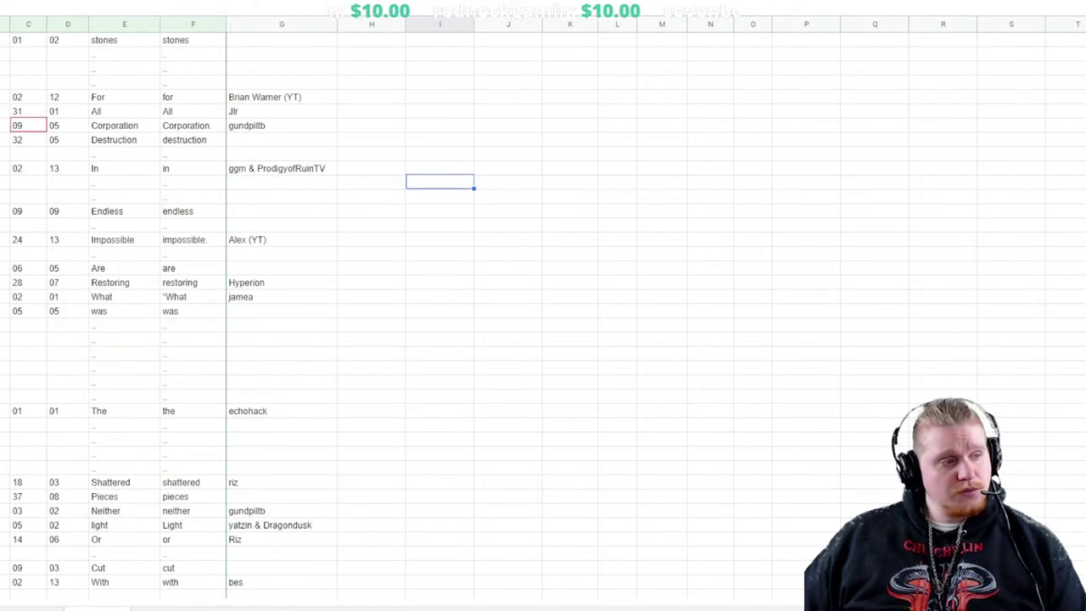
scroll(543, 314, "up", 2)
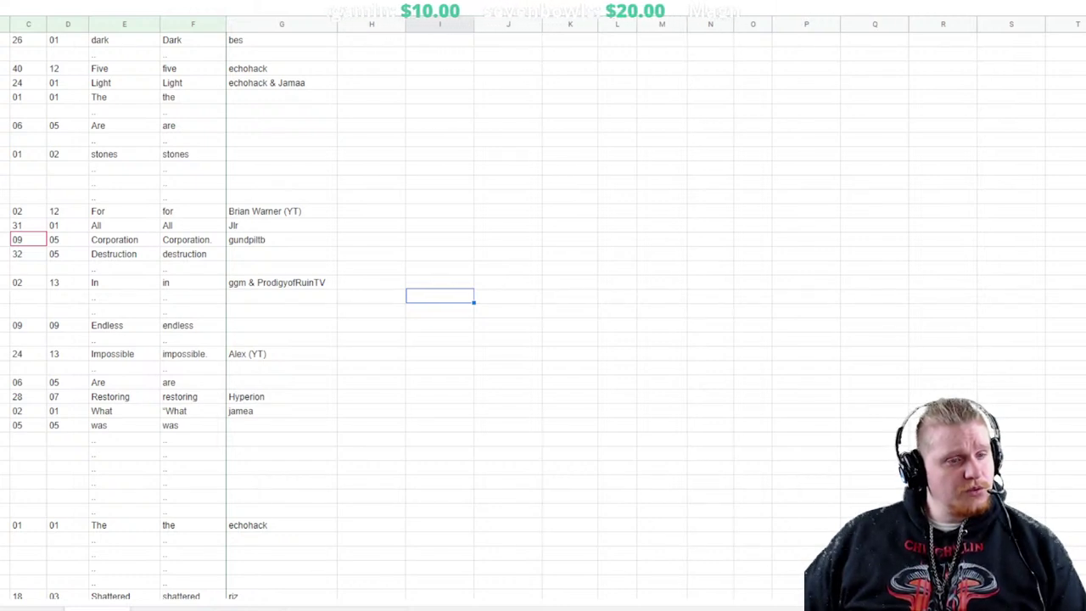
left_click(1066, 367)
left_click(1066, 381)
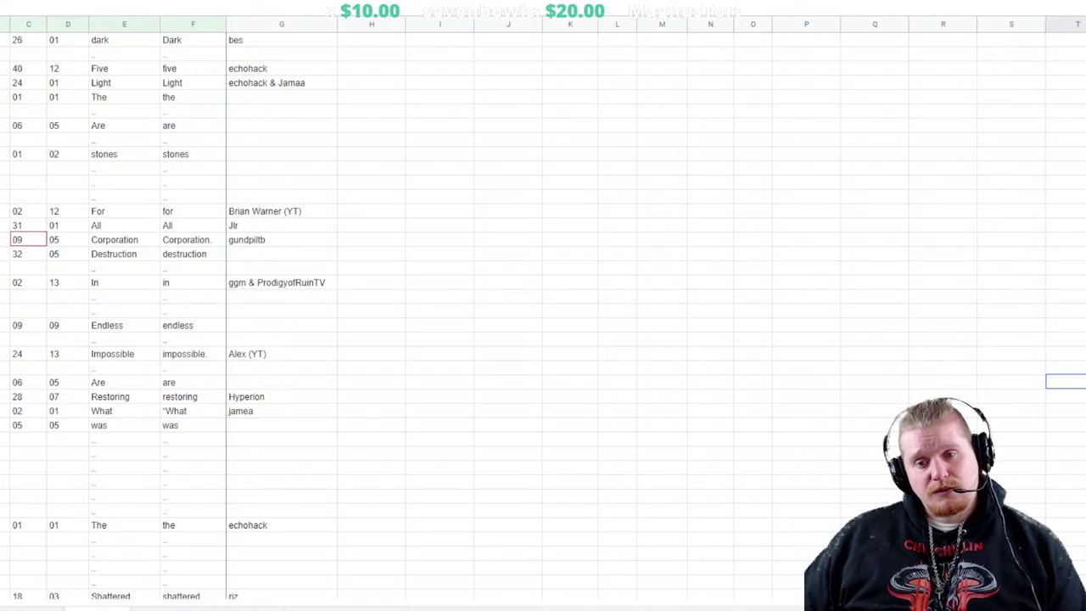
left_click(1066, 396)
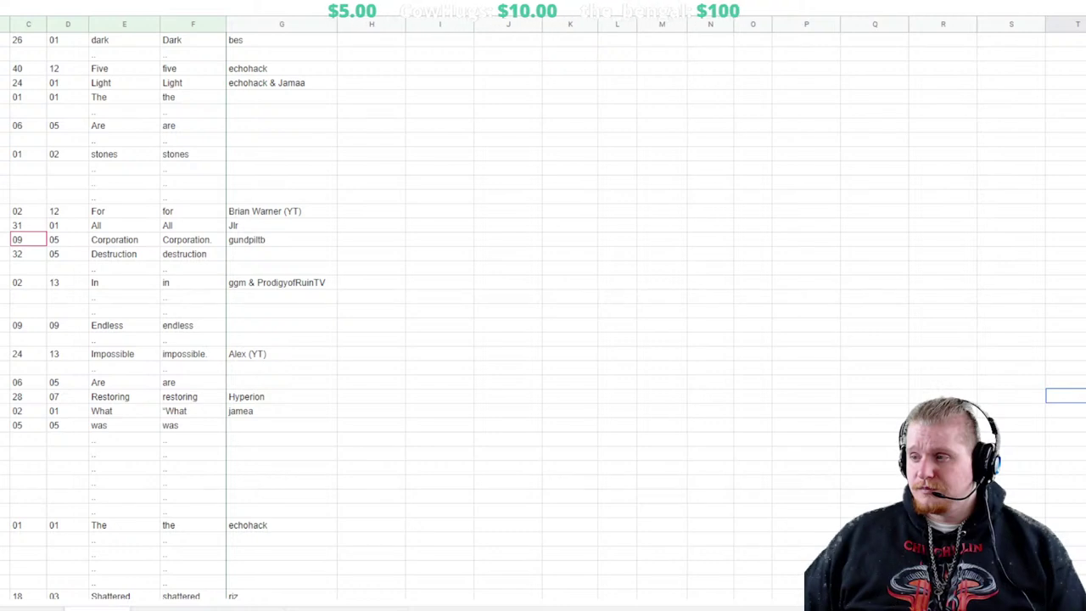
left_click(124, 225)
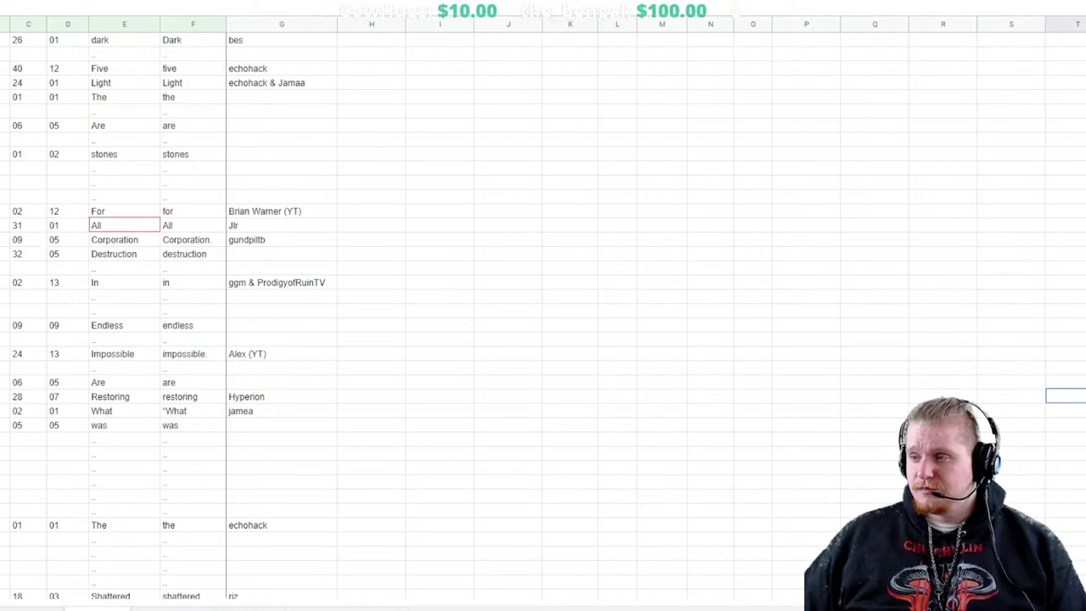
left_click(124, 239)
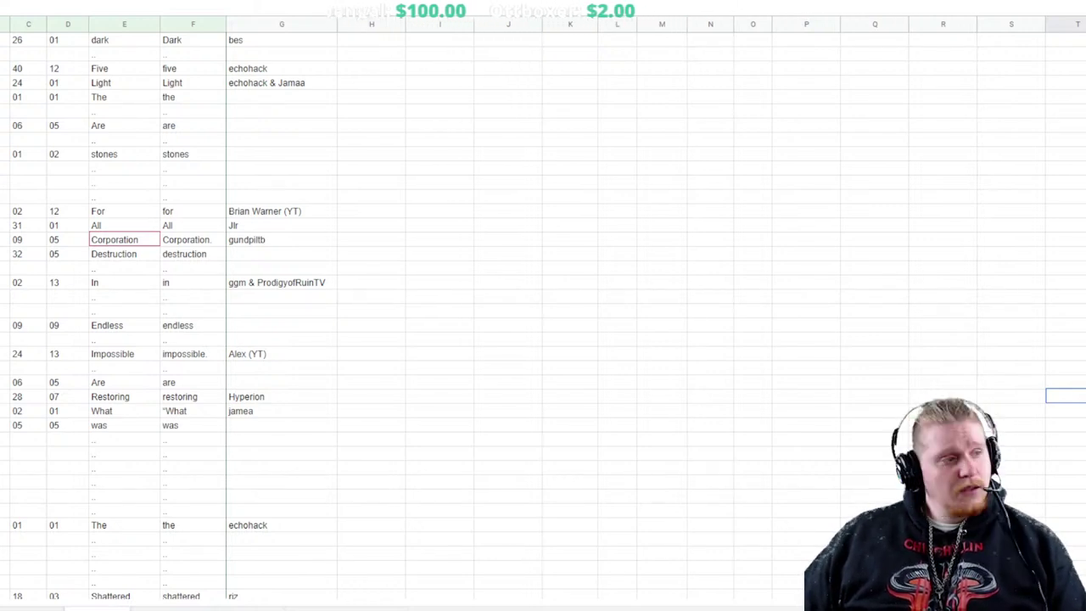
Credit the word "Ignorant" (line 35, word 04) to its finder by entering the contributor's handle beside it
scroll(543, 306, "down", 5)
scroll(543, 305, "up", 15)
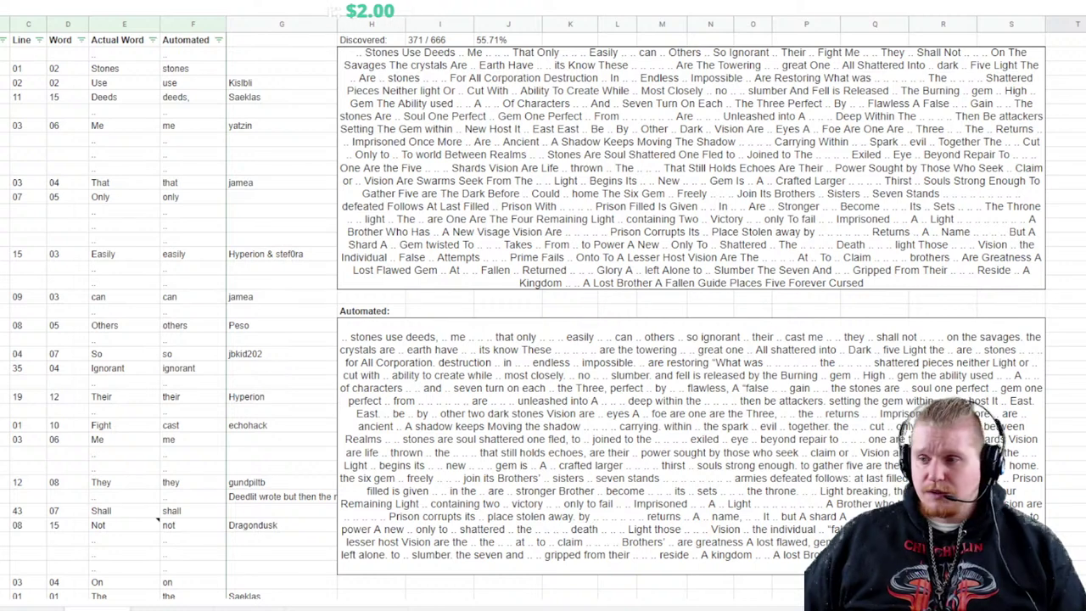
left_click(282, 368)
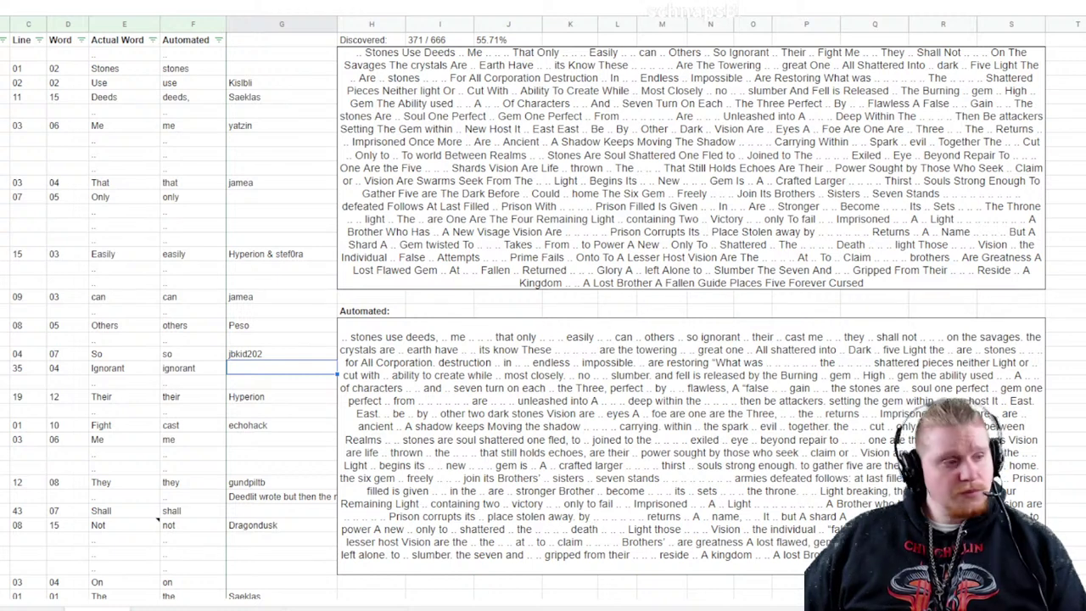
type("riz")
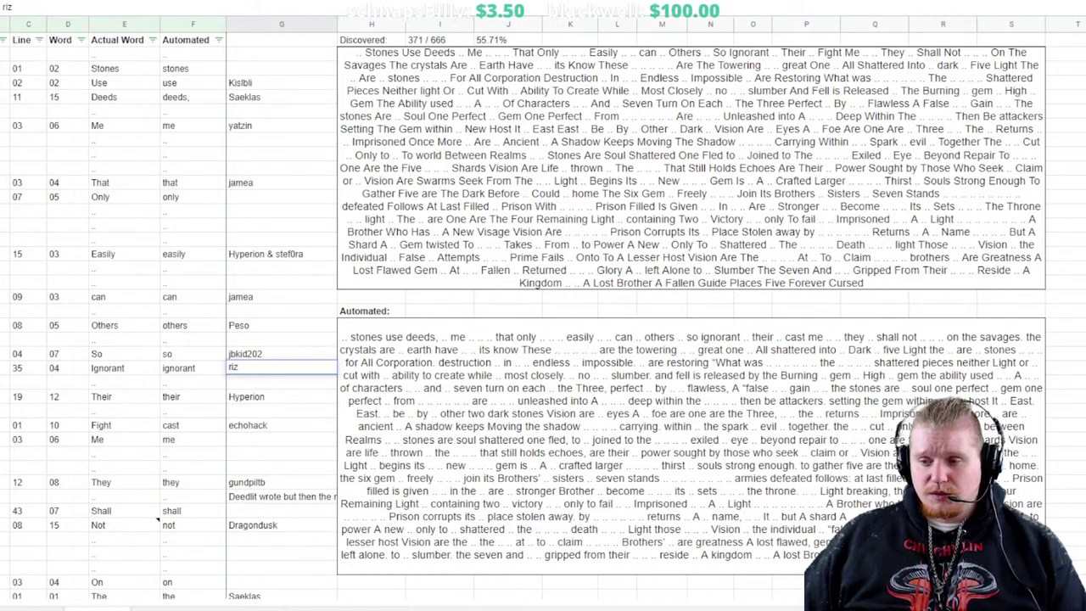
scroll(543, 305, "down", 10)
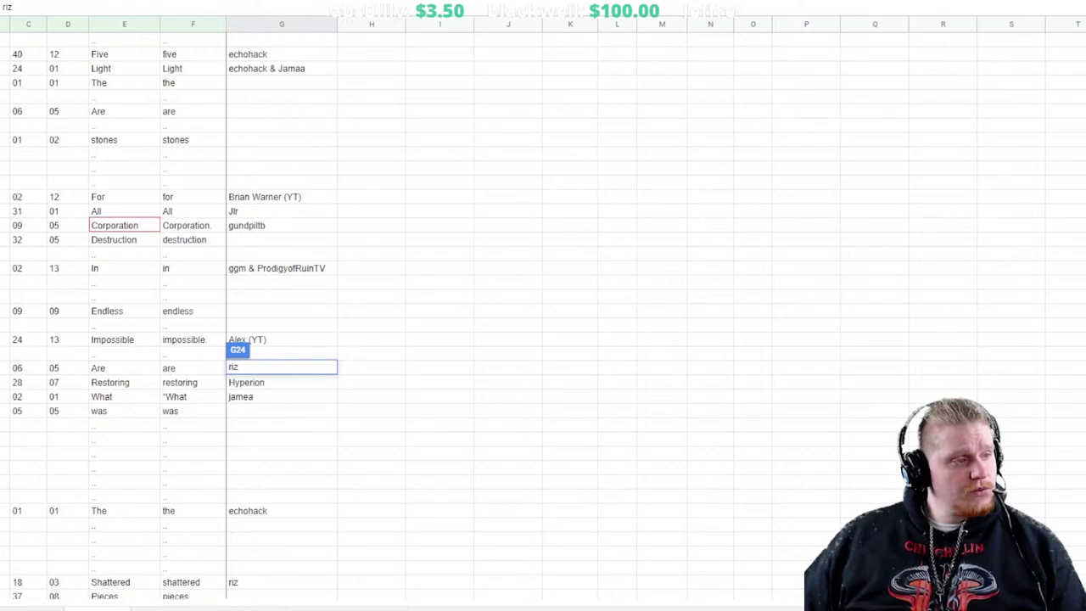
left_click(509, 503)
Review the decoded rows further down the list and check who is credited for "to" (line 02, word 12) below "Only"
scroll(509, 503, "down", 15)
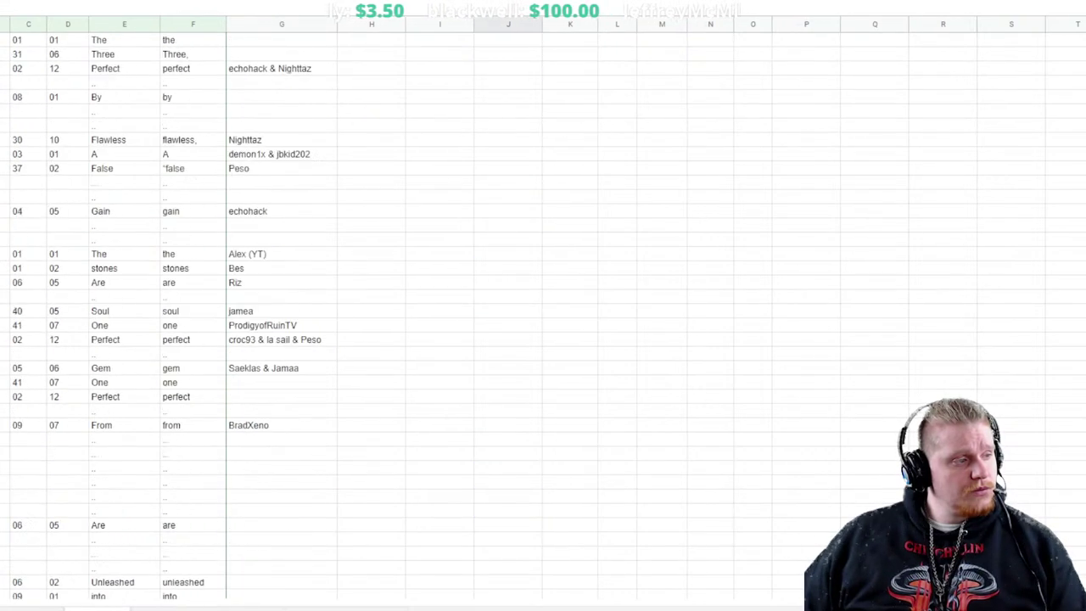
scroll(509, 503, "down", 8)
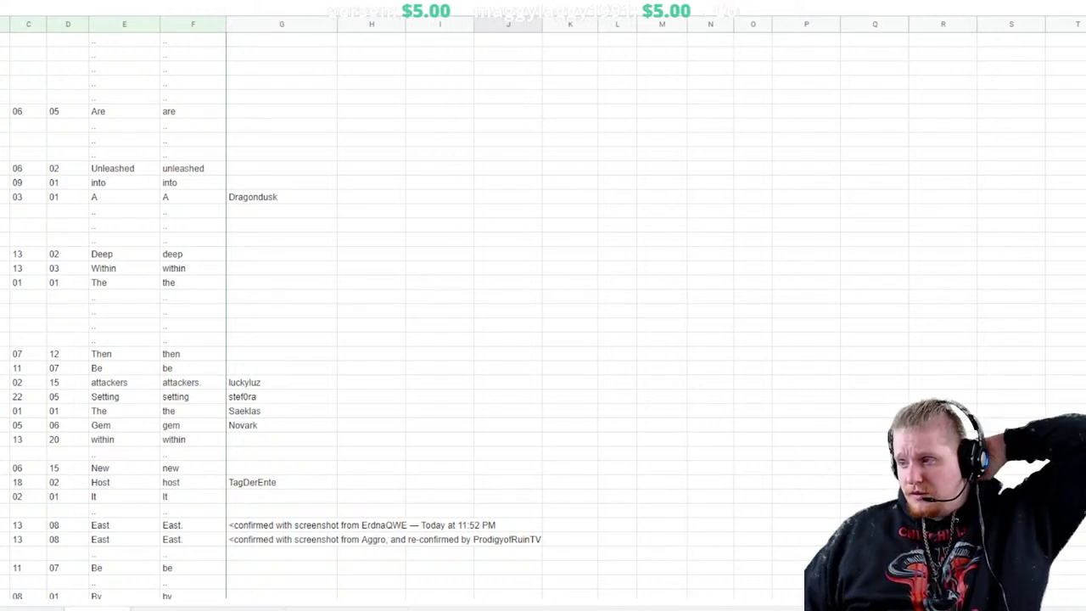
scroll(543, 306, "down", 20)
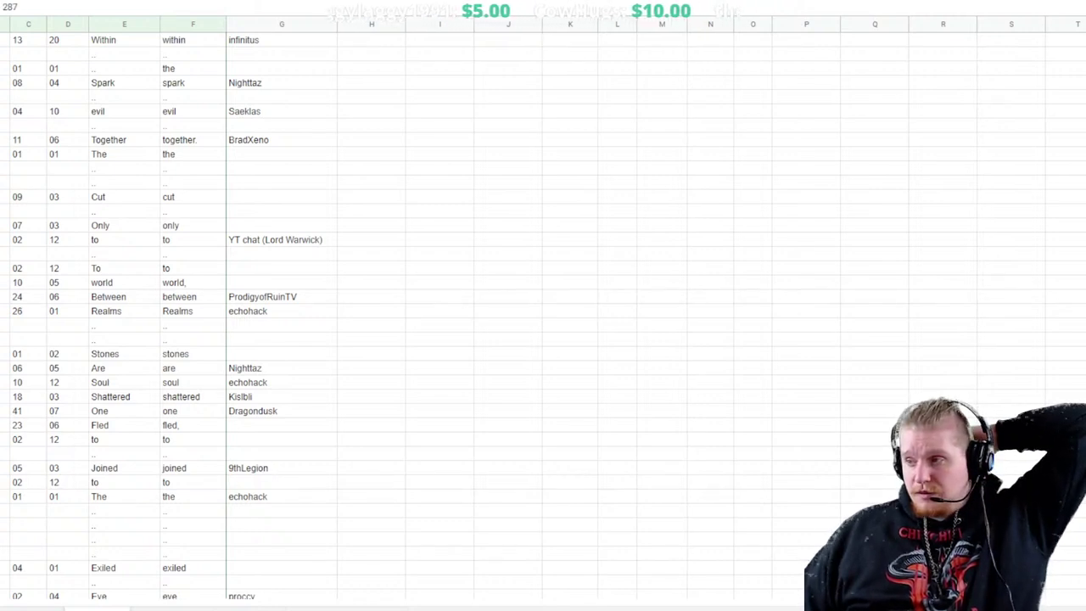
left_click(124, 239)
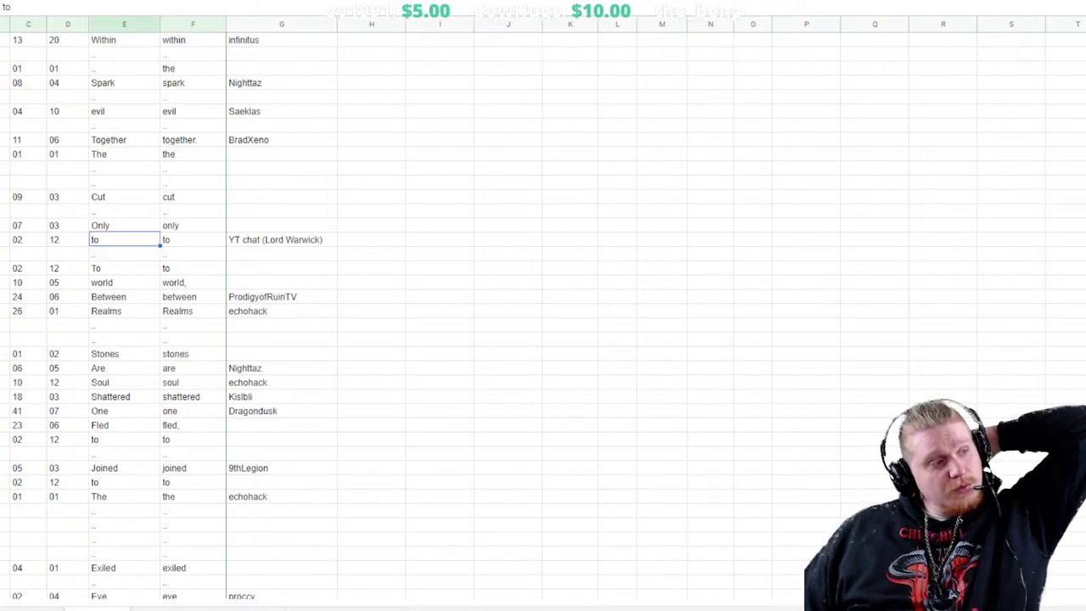
key("Right")
key("Right")
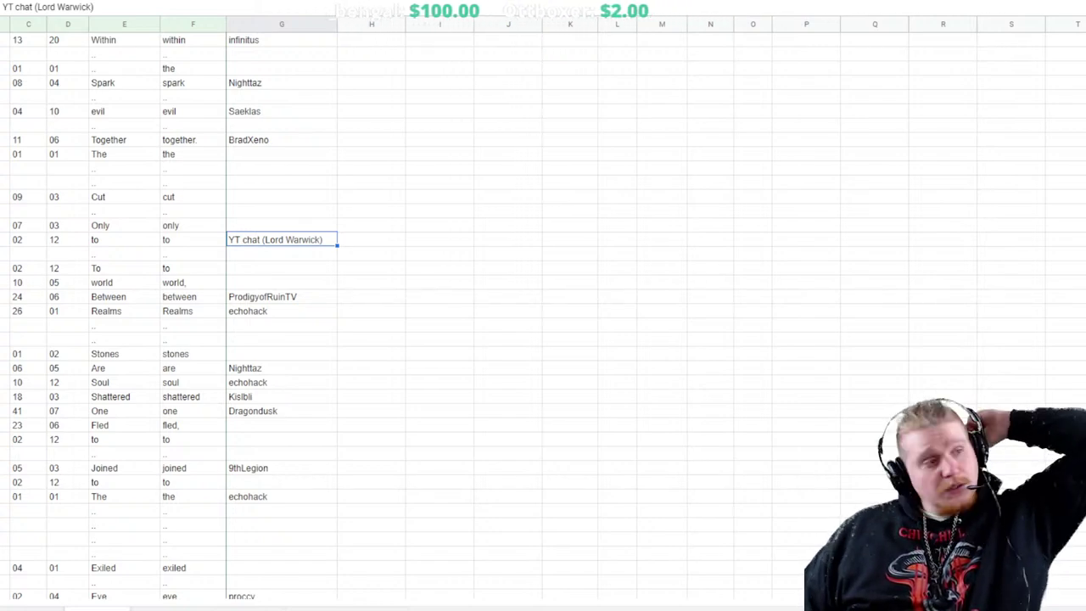
scroll(339, 305, "up", 20)
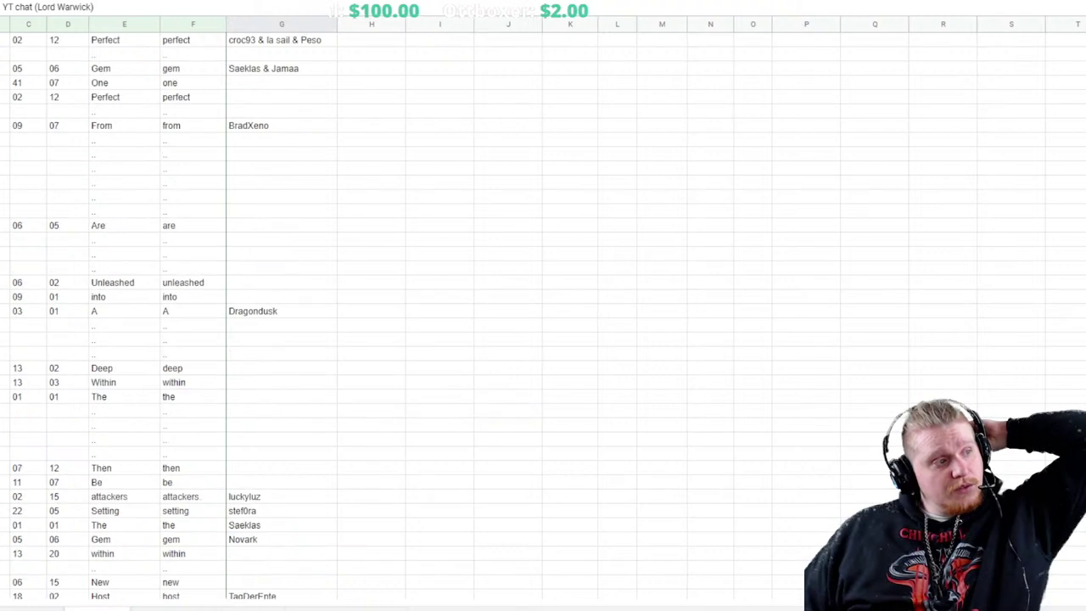
Fill in the undecoded row directly above "Deep" with line 04, word 11 and the actual word "held"
left_click(5, 353)
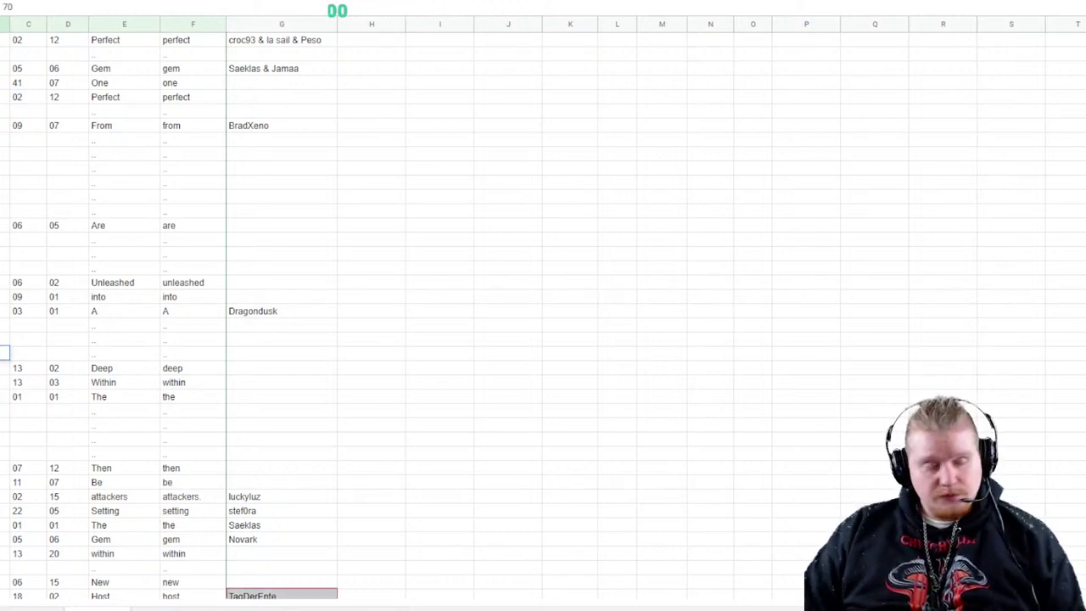
left_click(28, 353)
type("04")
key("Tab")
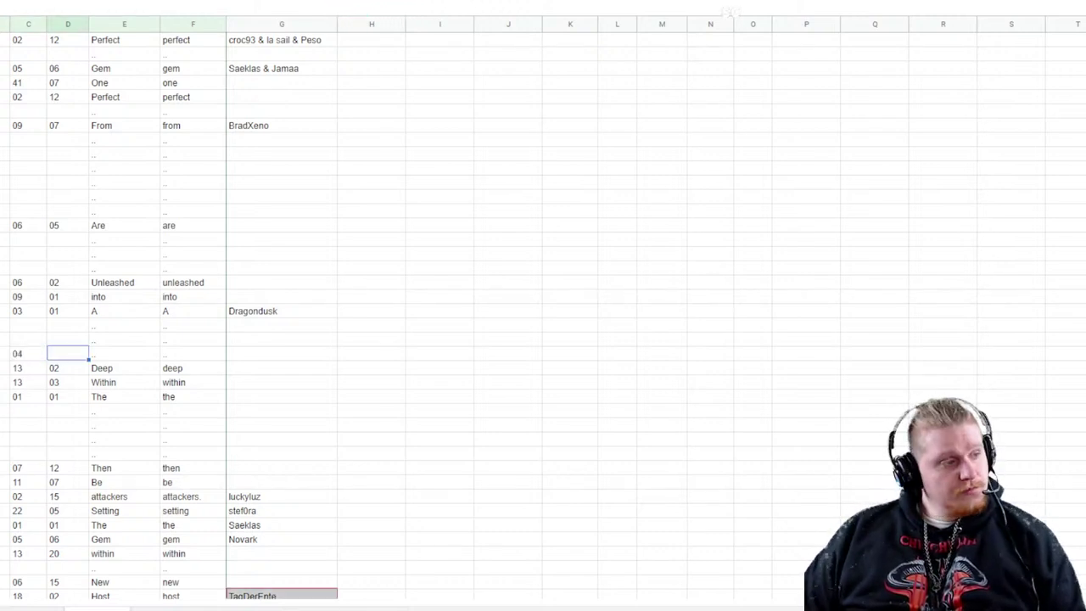
type("11")
key("Tab")
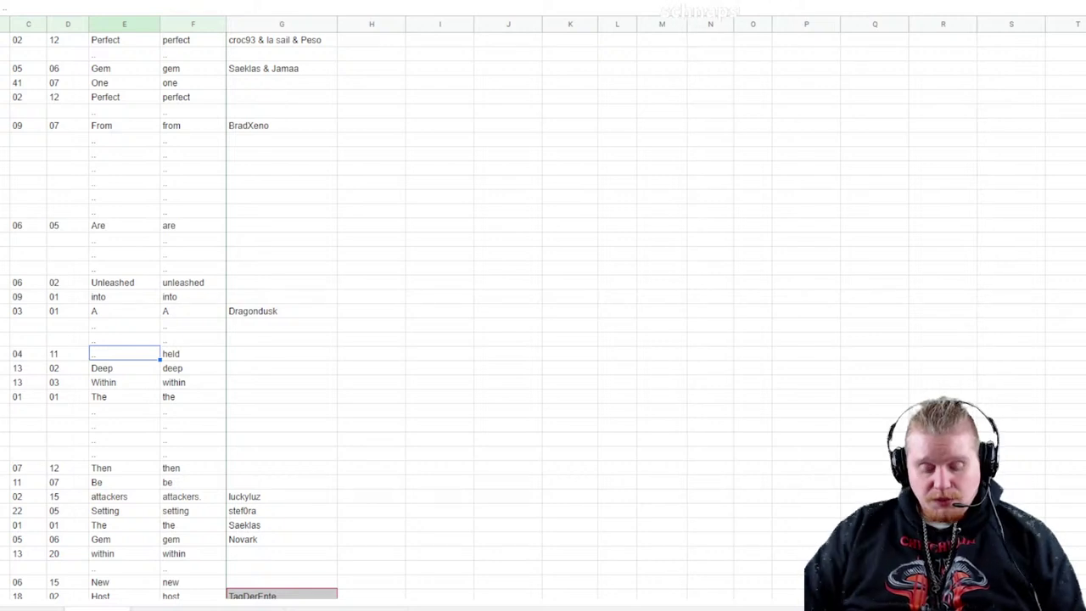
type("held")
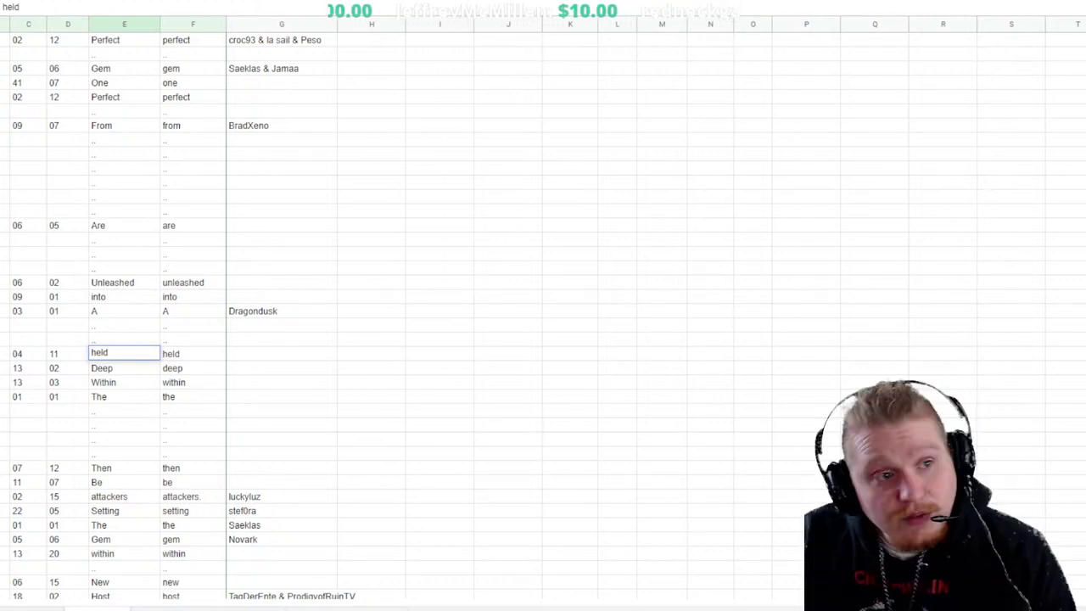
scroll(124, 352, "up", 20)
left_click_drag(124, 352, 124, 352)
scroll(124, 352, "down", 5)
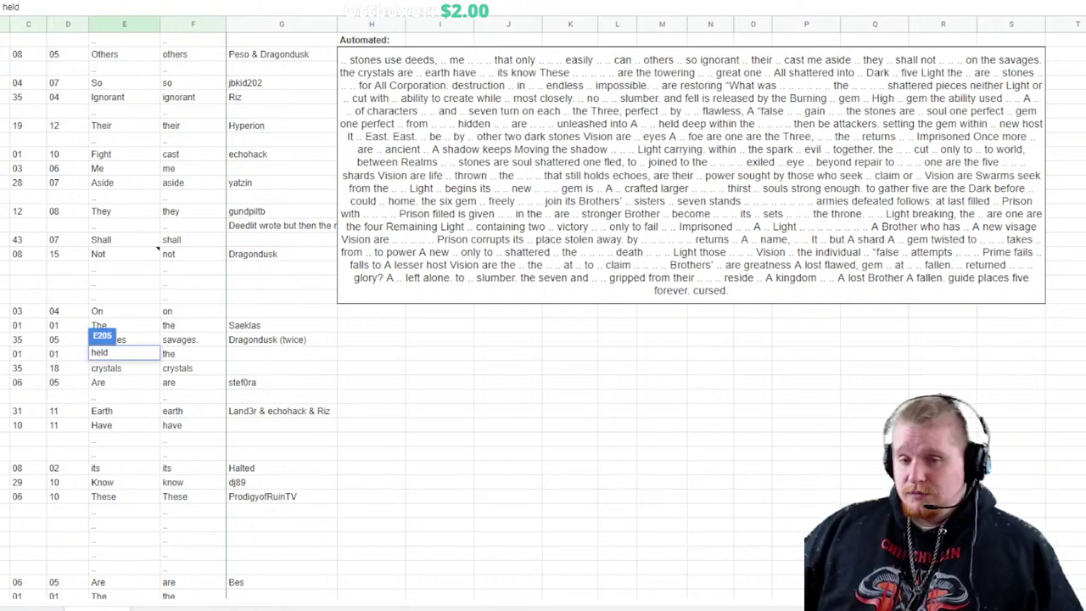
key("Escape")
left_click(570, 310)
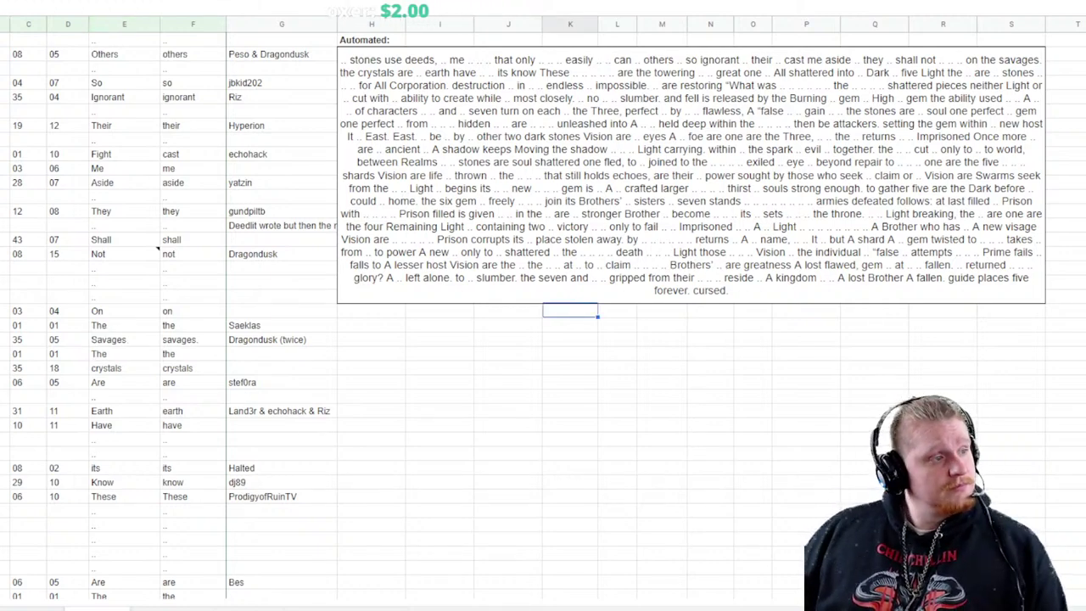
Examine the reconstructed texts and the word list down to "New" (line 06, word 15), including the rows still undecoded
scroll(543, 305, "up", 5)
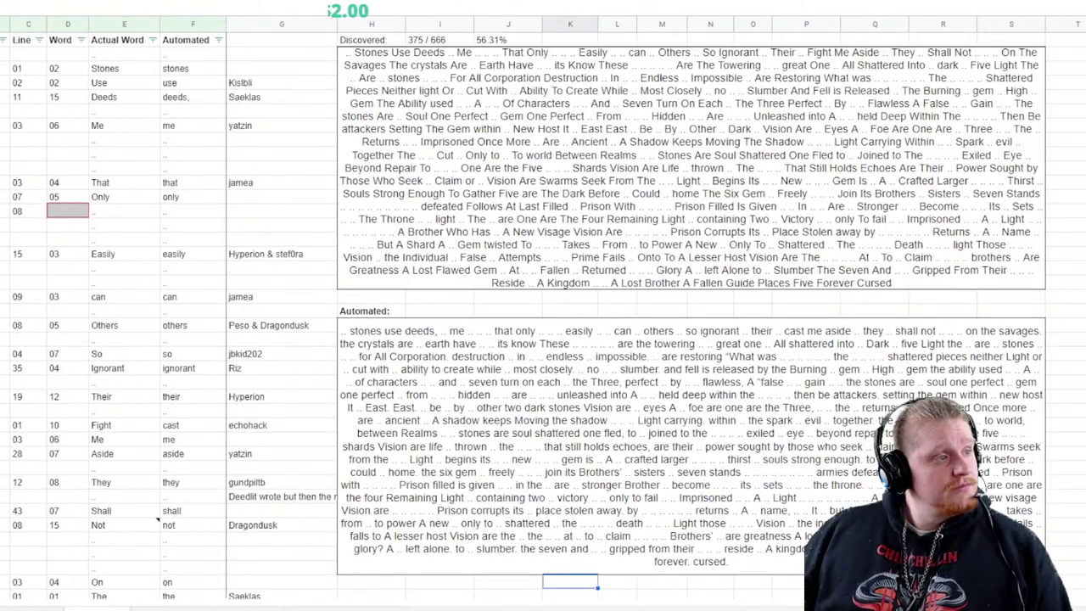
scroll(543, 306, "down", 3)
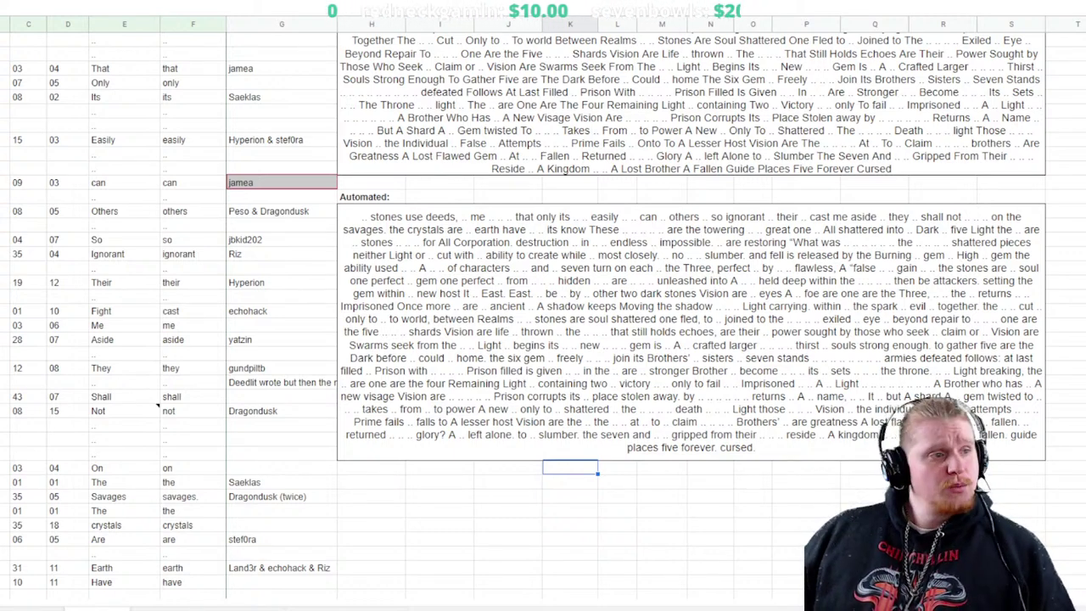
scroll(544, 314, "down", 15)
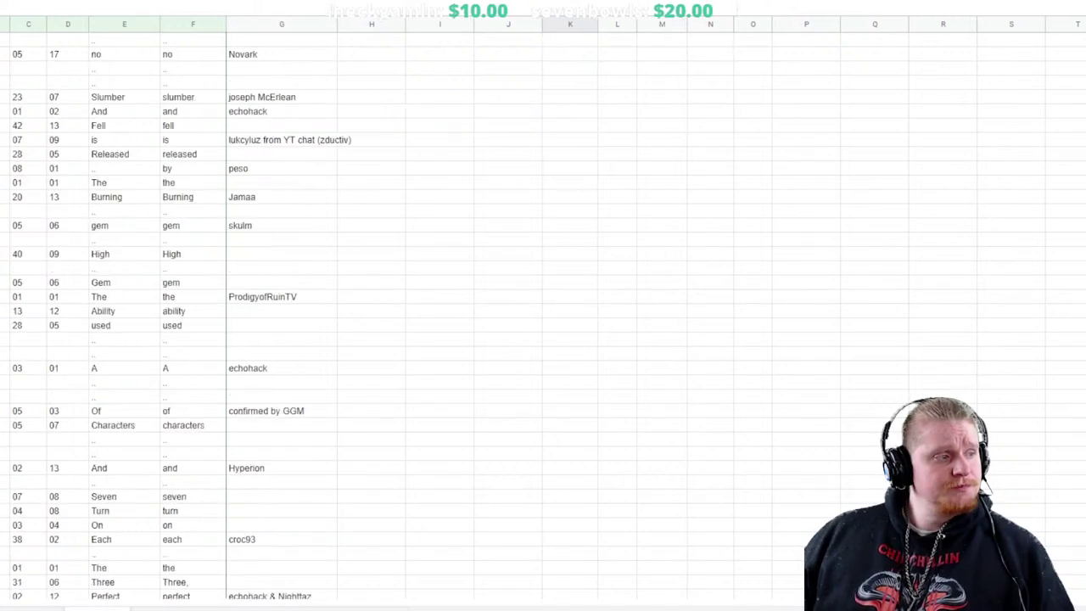
scroll(543, 314, "down", 20)
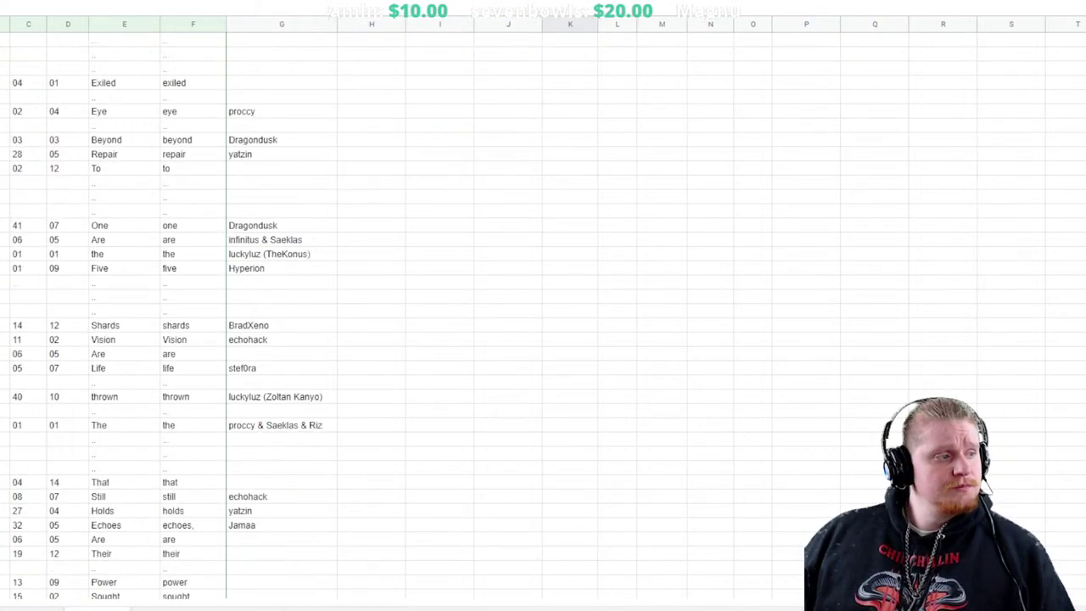
scroll(544, 314, "down", 6)
scroll(543, 314, "down", 1)
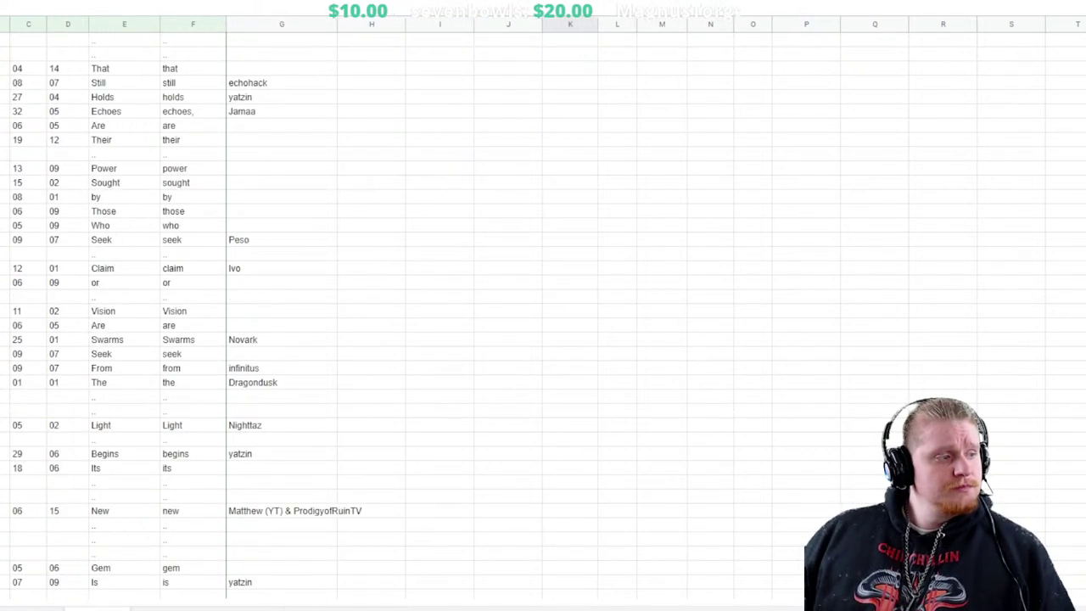
left_click(5, 511)
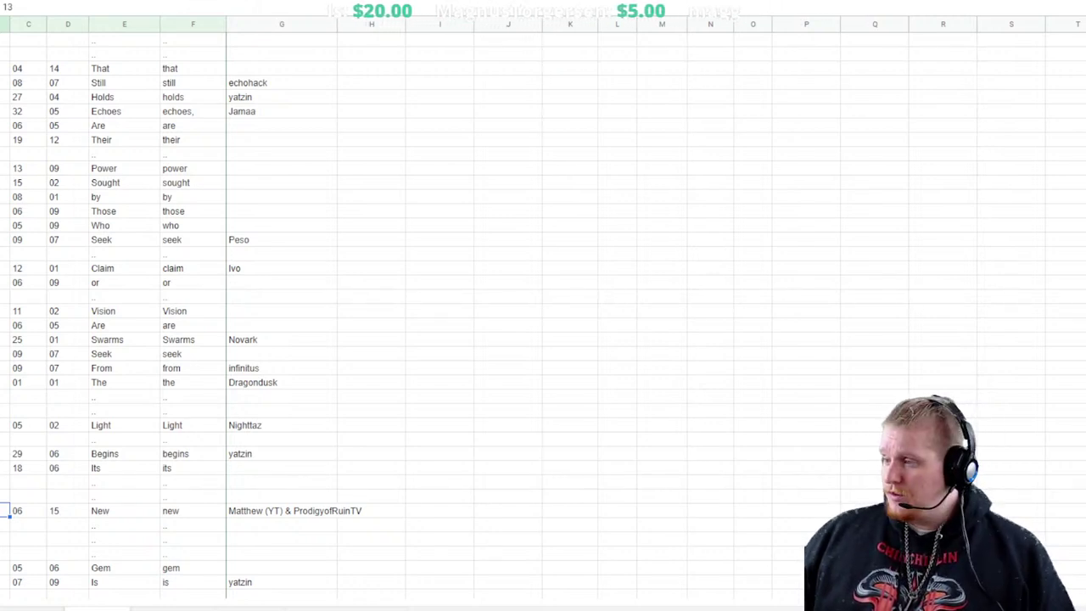
scroll(169, 314, "down", 10)
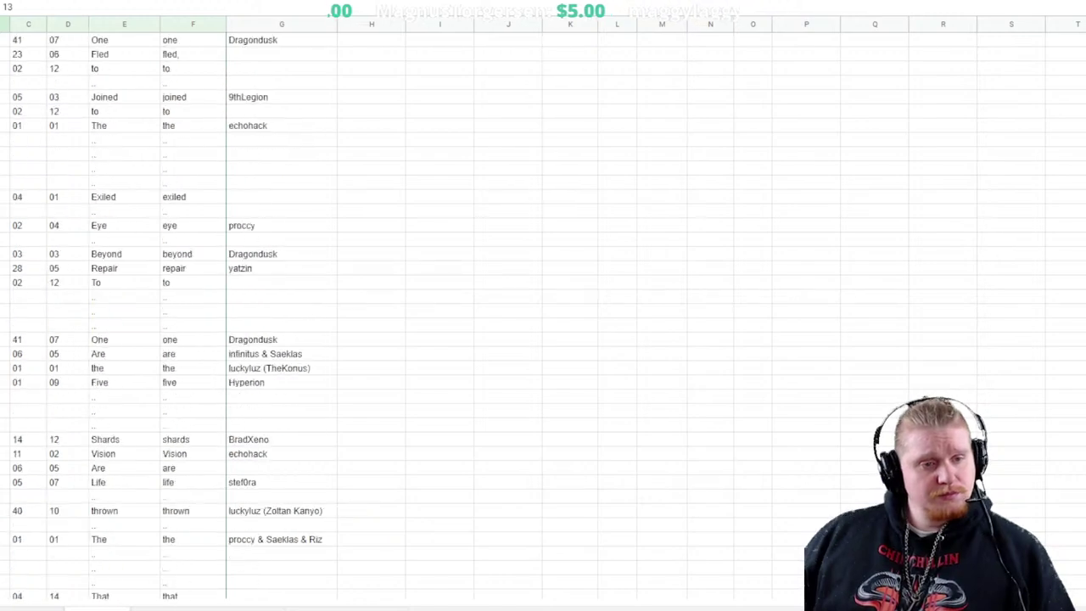
scroll(170, 314, "up", 2)
scroll(157, 520, "up", 15)
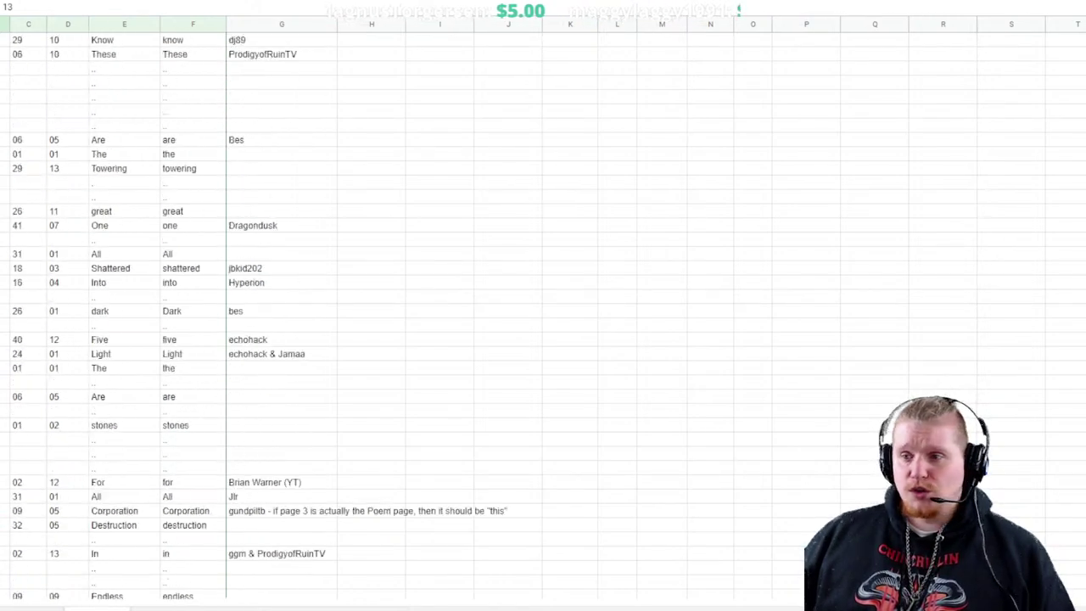
scroll(543, 305, "down", 5)
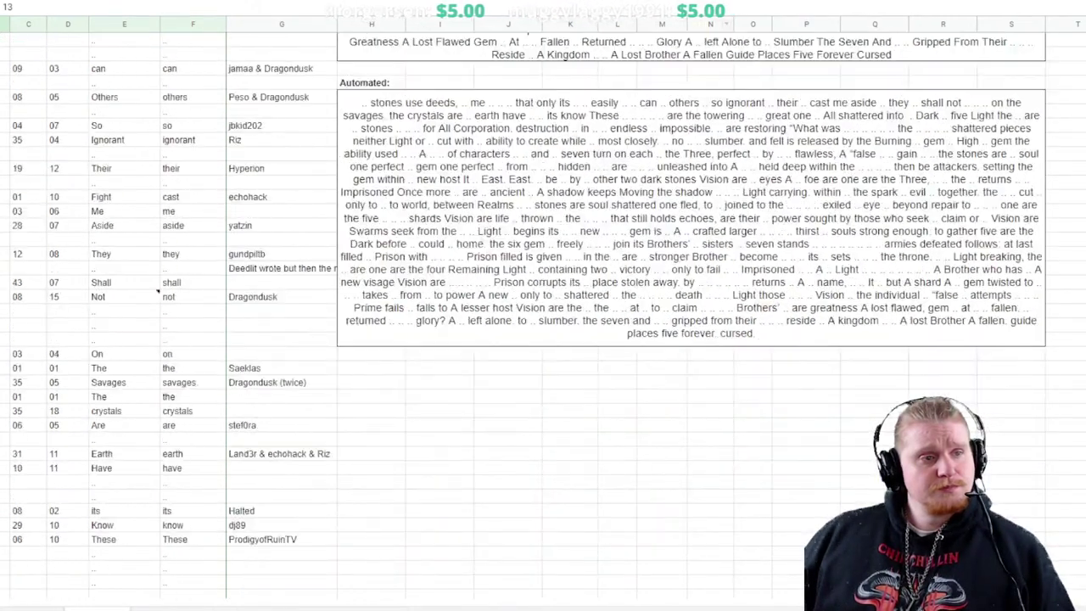
scroll(543, 306, "up", 1)
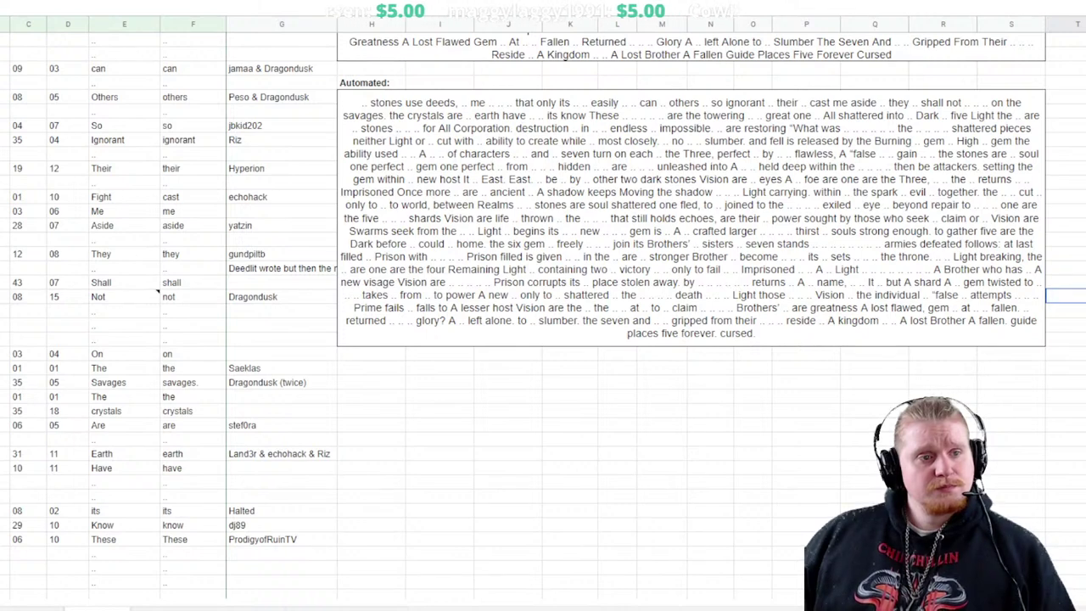
left_click(1065, 339)
left_click(1065, 281)
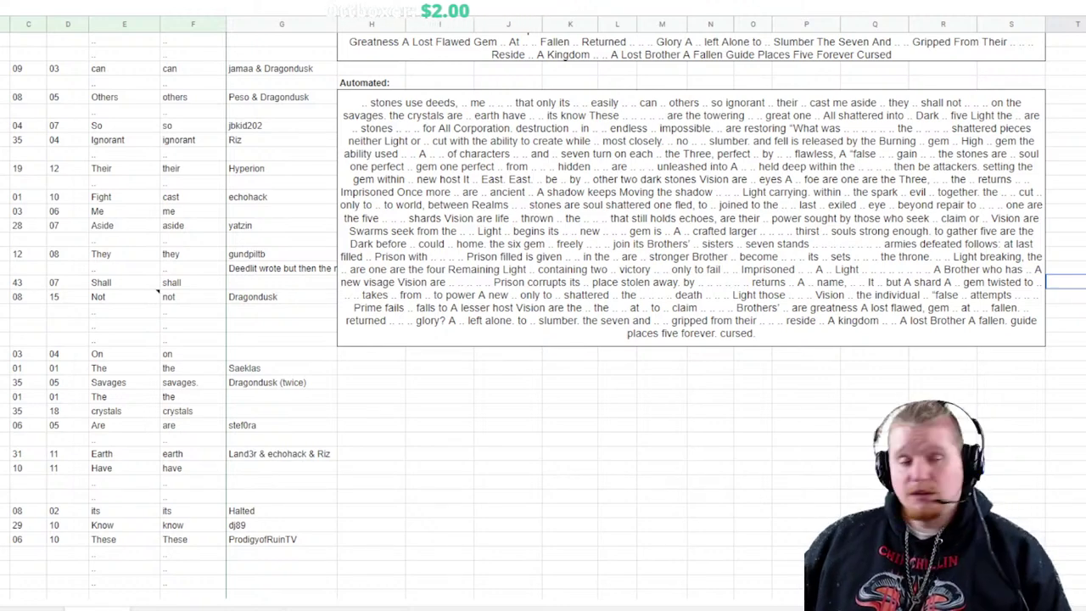
Enter page 54, line 25 and word 14 in the undecoded fourth row below "was" (line 05, word 05)
scroll(544, 306, "down", 15)
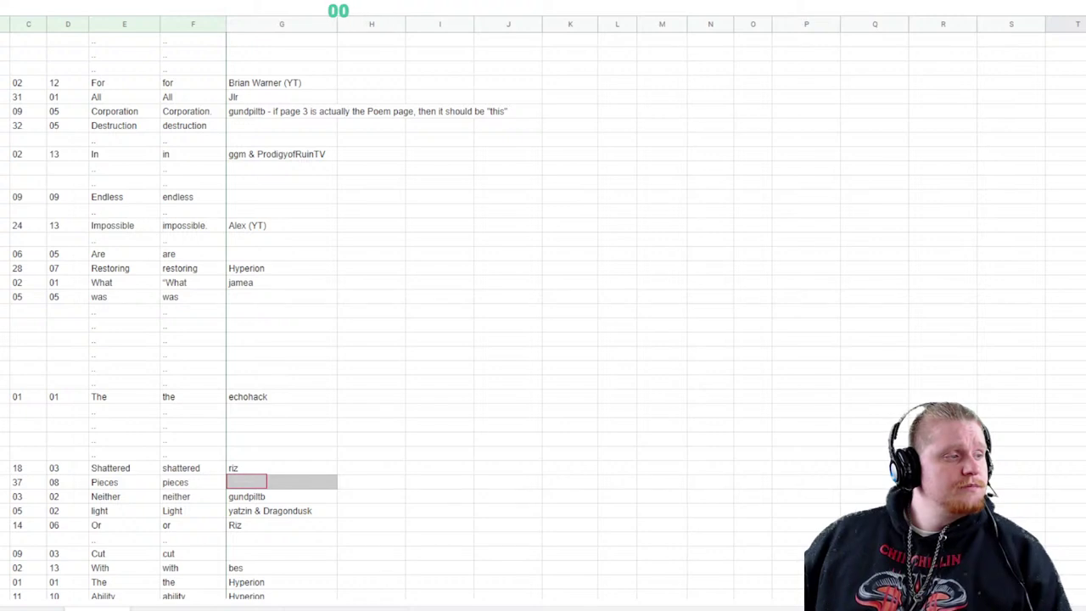
left_click(5, 339)
left_click(5, 368)
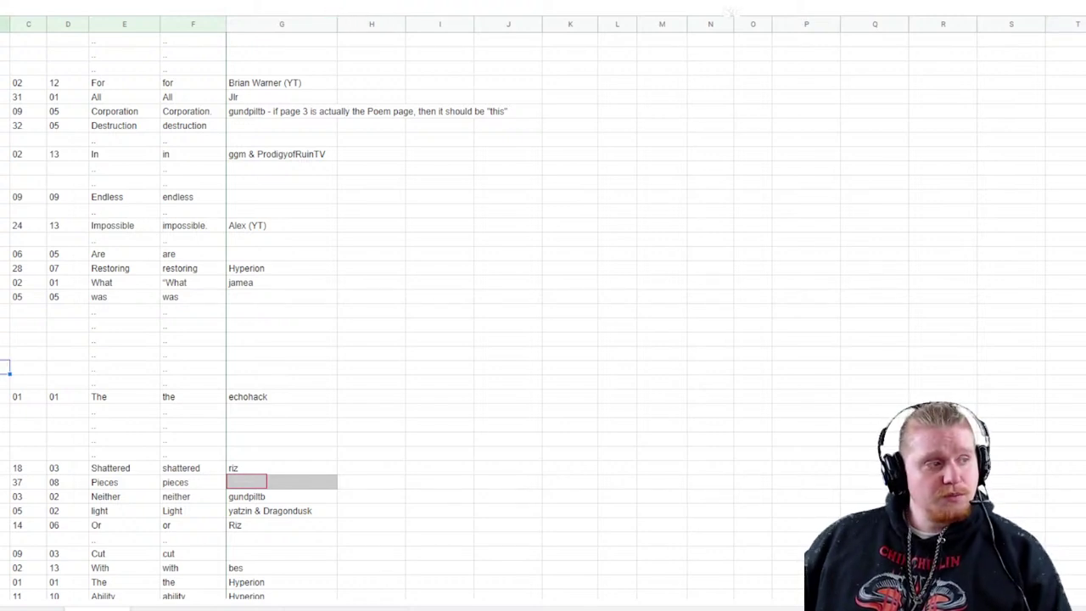
left_click(5, 353)
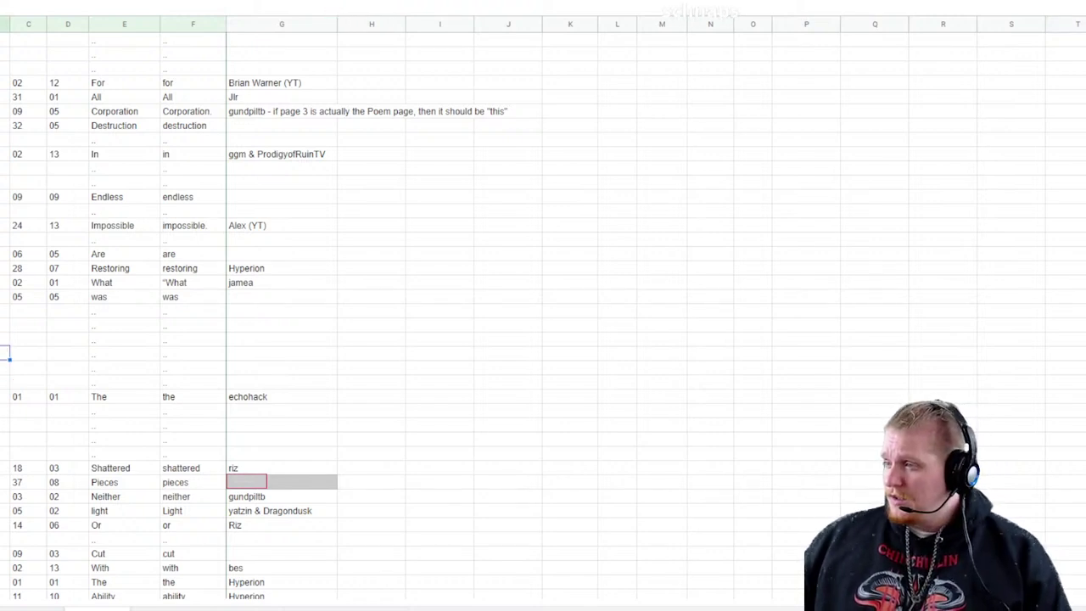
type("54")
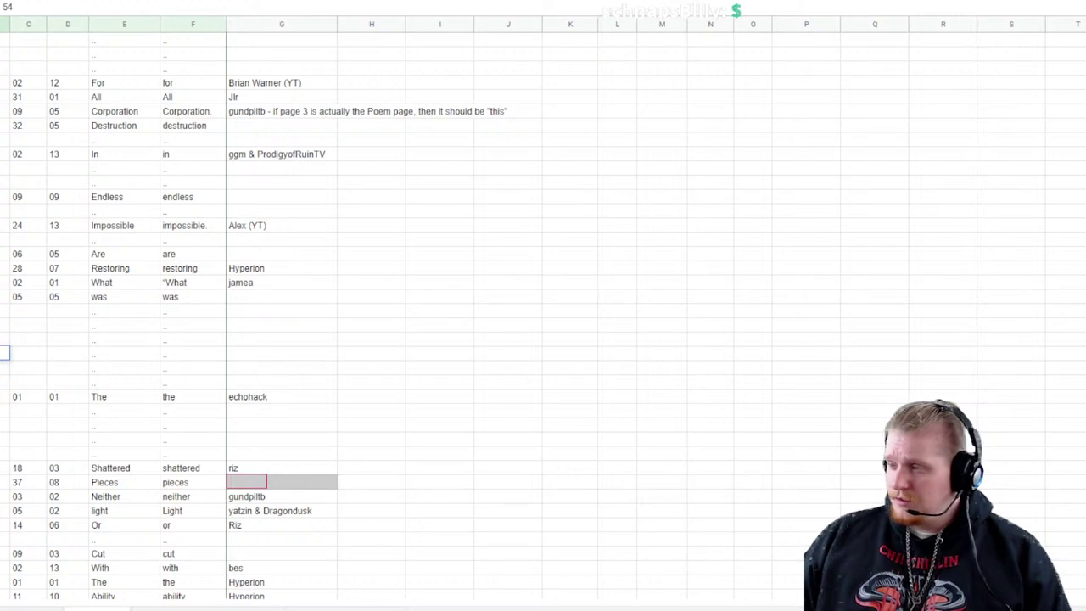
key("BackSpace")
key("BackSpace")
type("25")
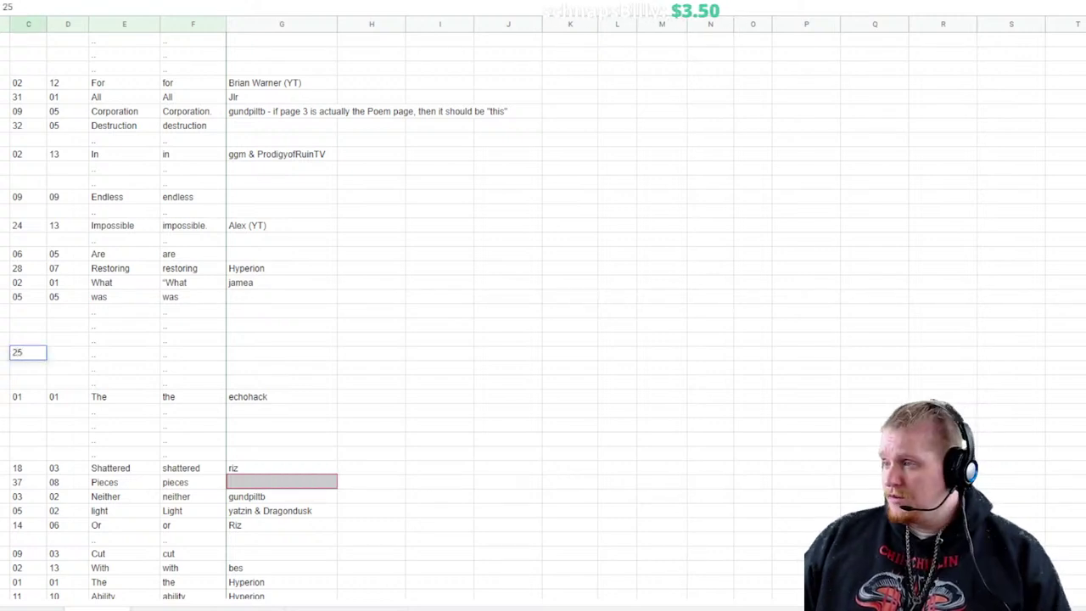
key("Tab")
type("14")
key("Tab")
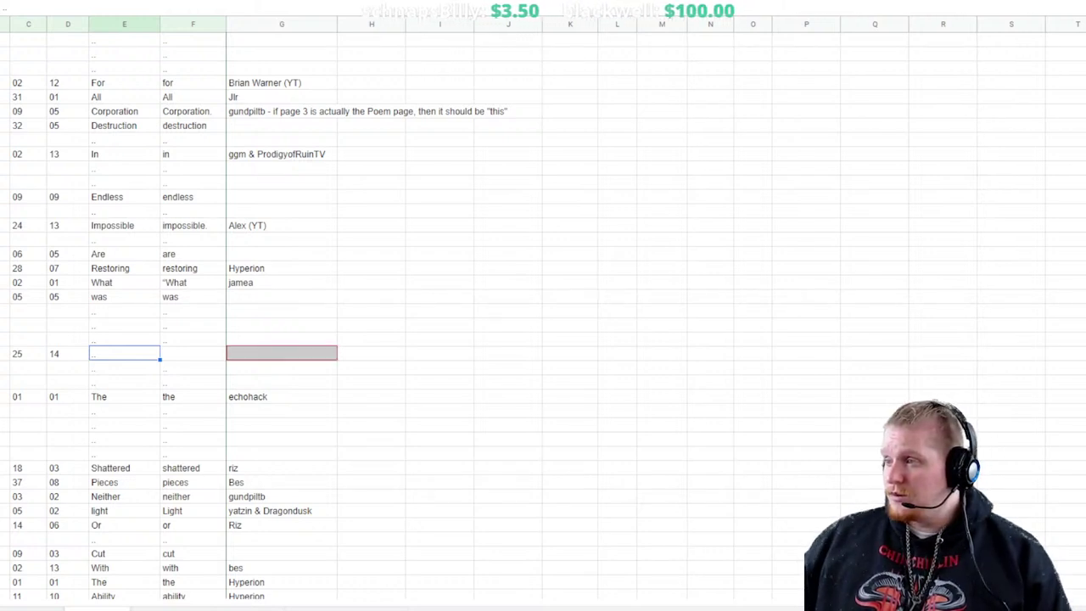
Enter "Form" as the actual word for line 25, word 14
left_click(192, 353)
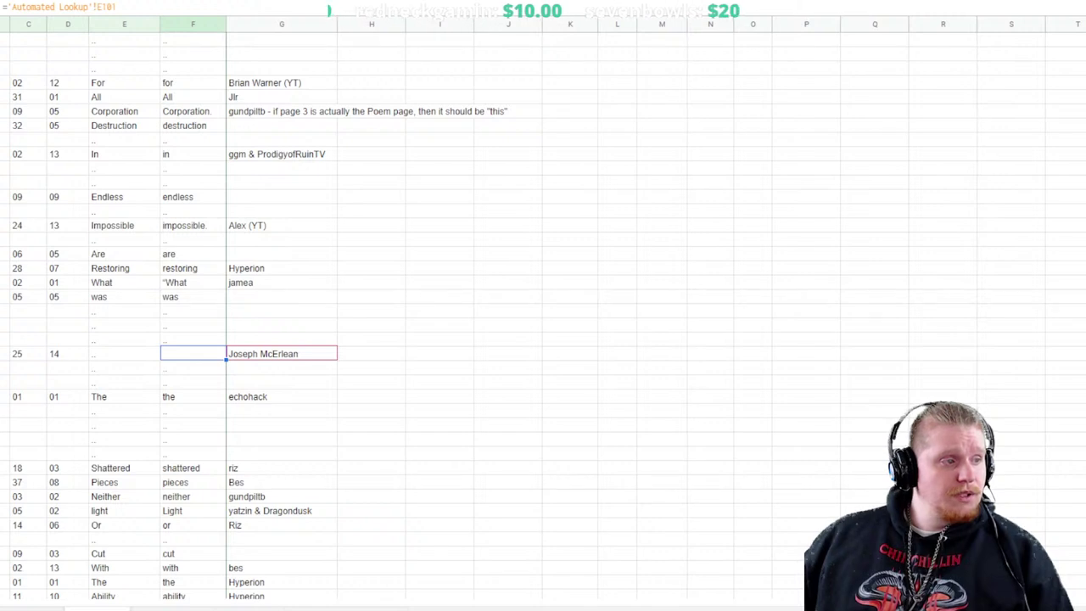
left_click(124, 354)
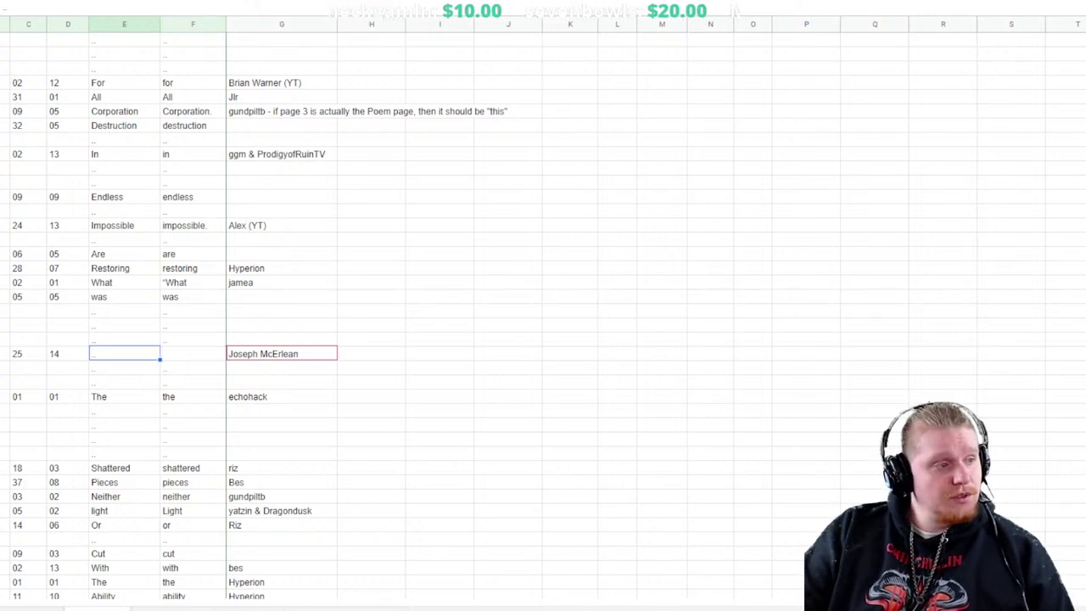
type("Form")
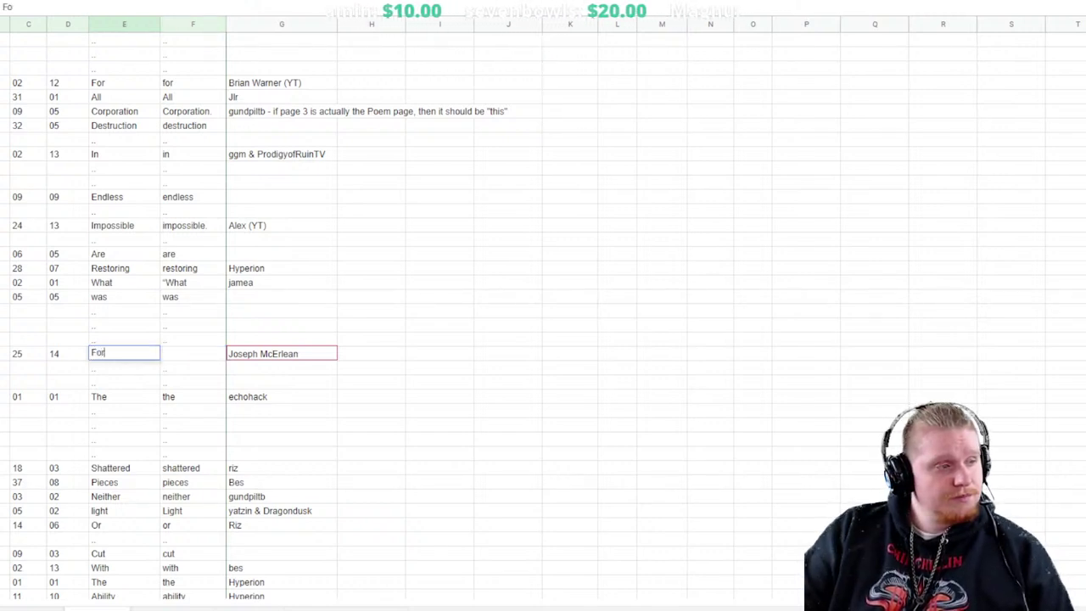
Append "Fake?" after the contributor's name beside "Form" to flag the entry as doubtful
left_click(282, 353)
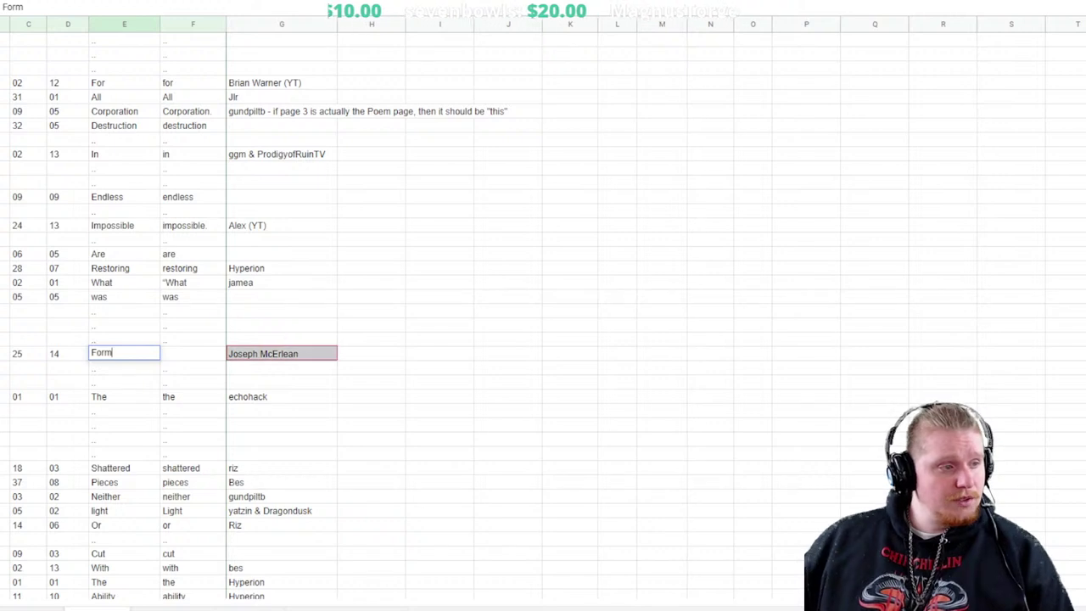
key("Return")
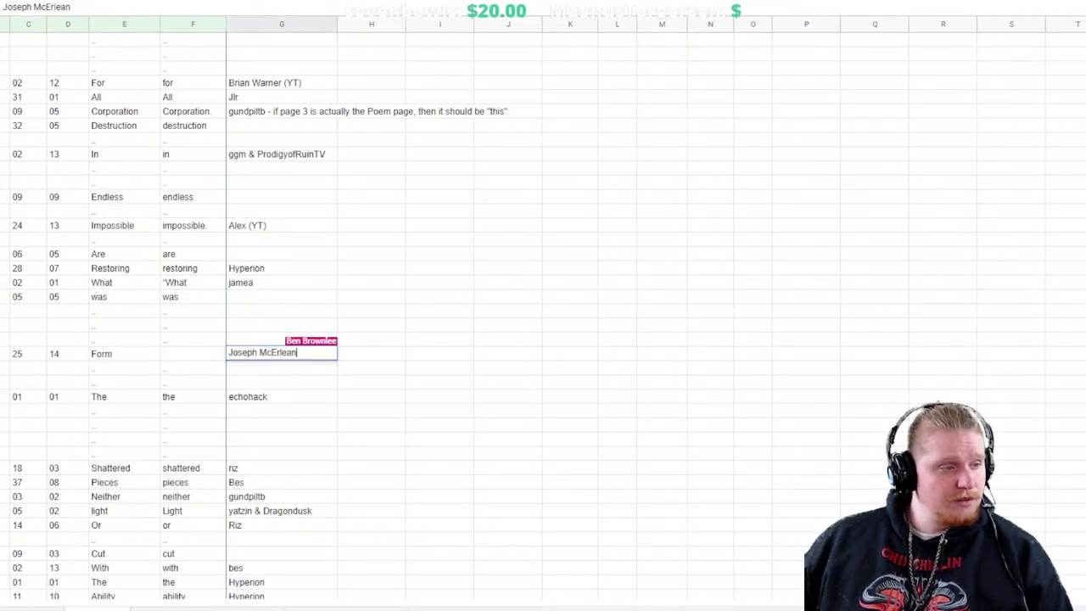
type("Fake>")
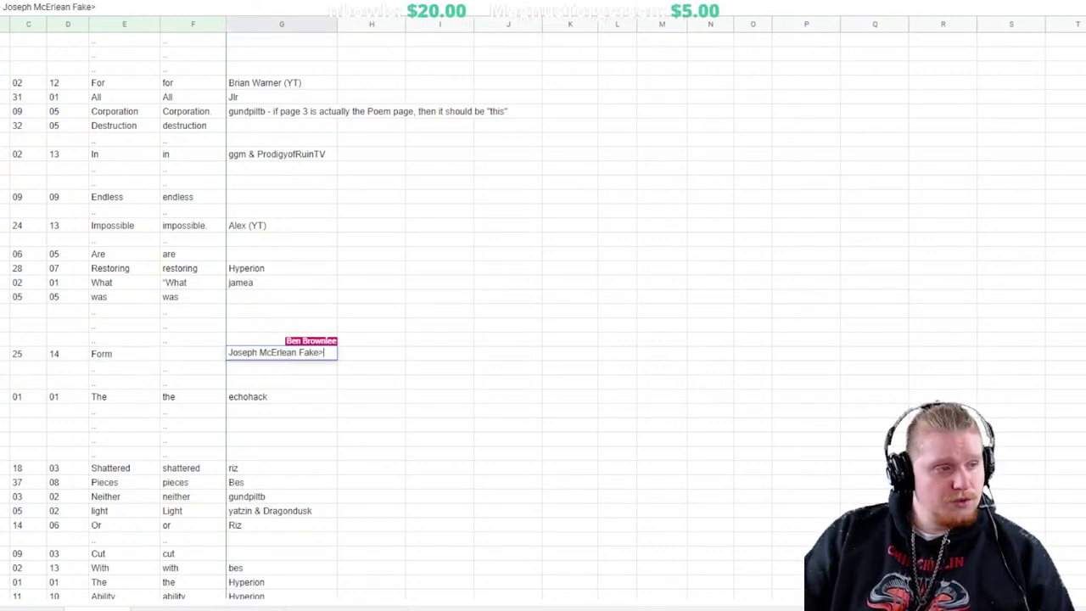
key("BackSpace")
type("?")
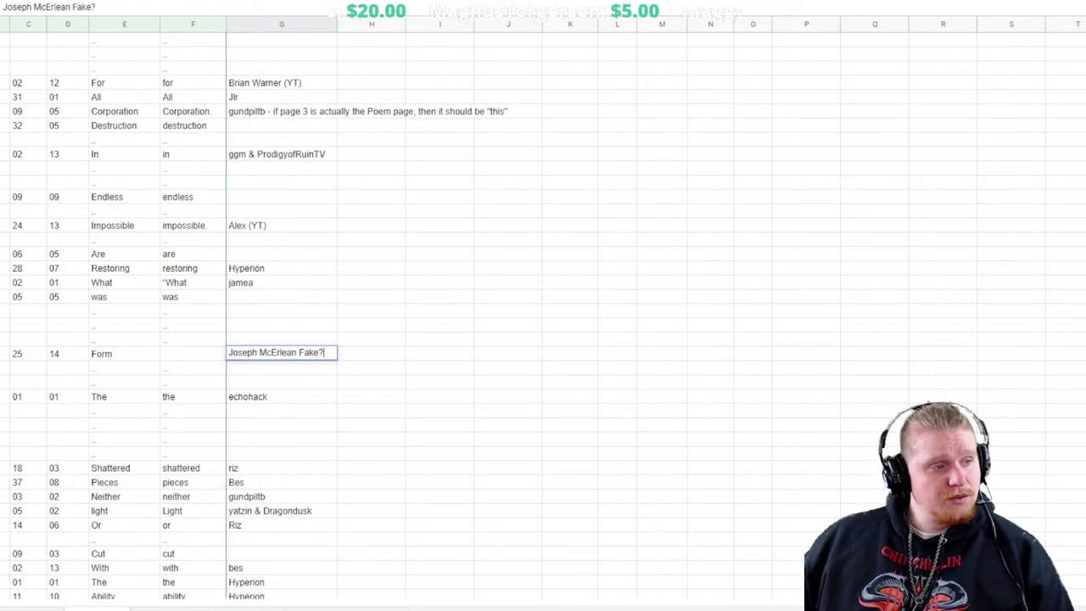
left_click(440, 353)
left_click(1066, 338)
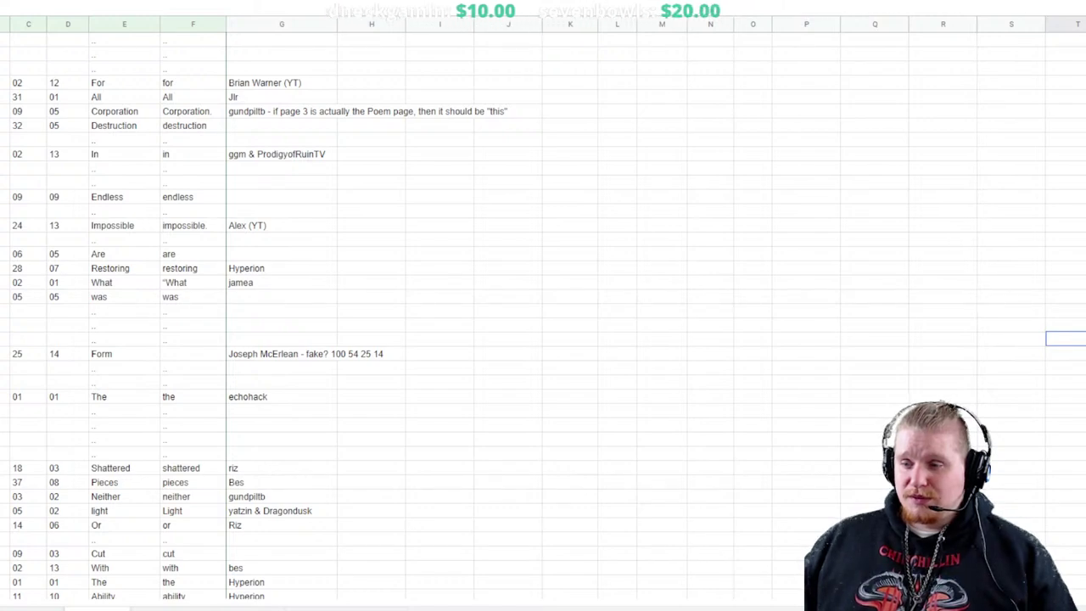
Fill in the undecoded second row below "From" (line 09, word 07) with line 41, word 07 and the actual word "one"
scroll(543, 306, "down", 15)
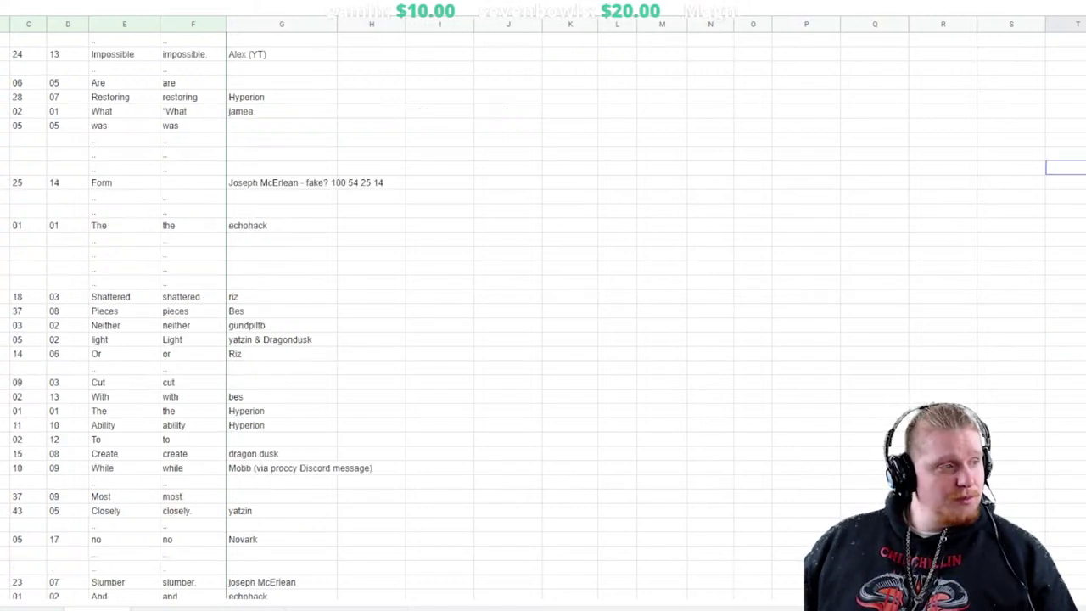
scroll(543, 305, "down", 3)
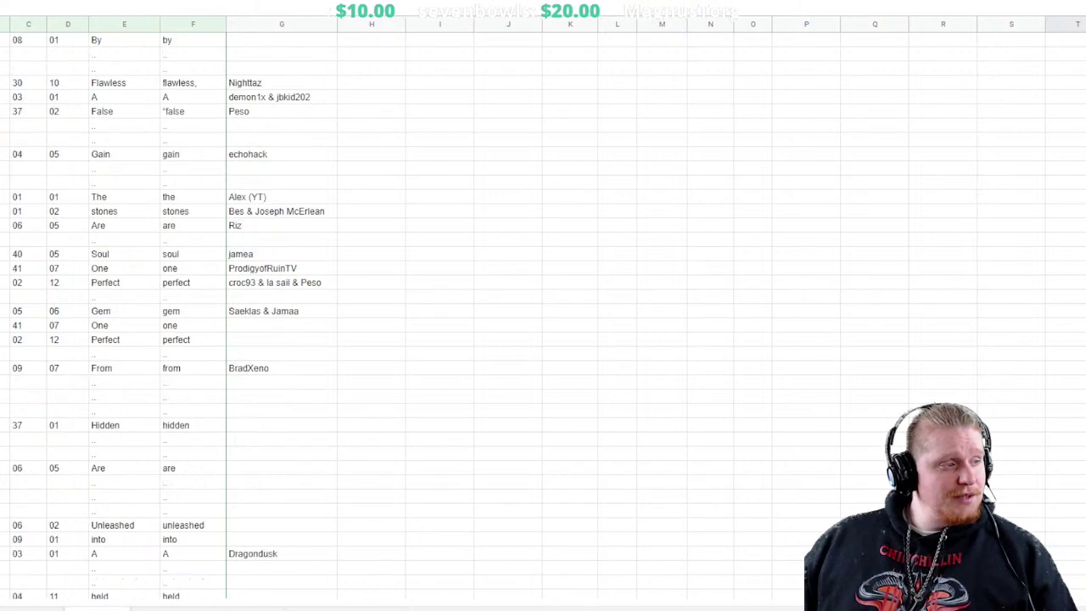
left_click(5, 395)
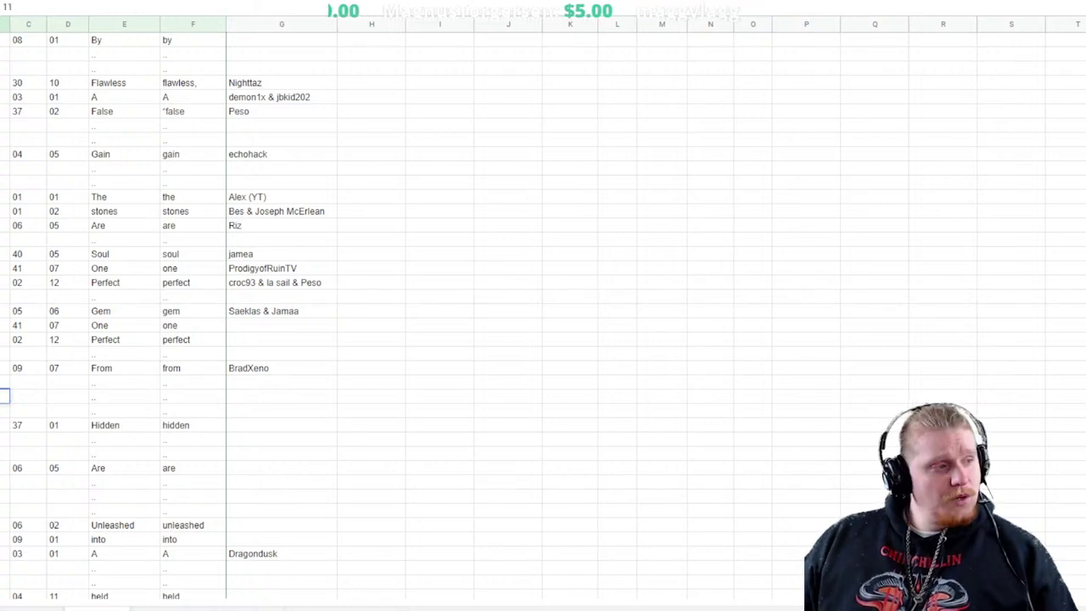
left_click(28, 395)
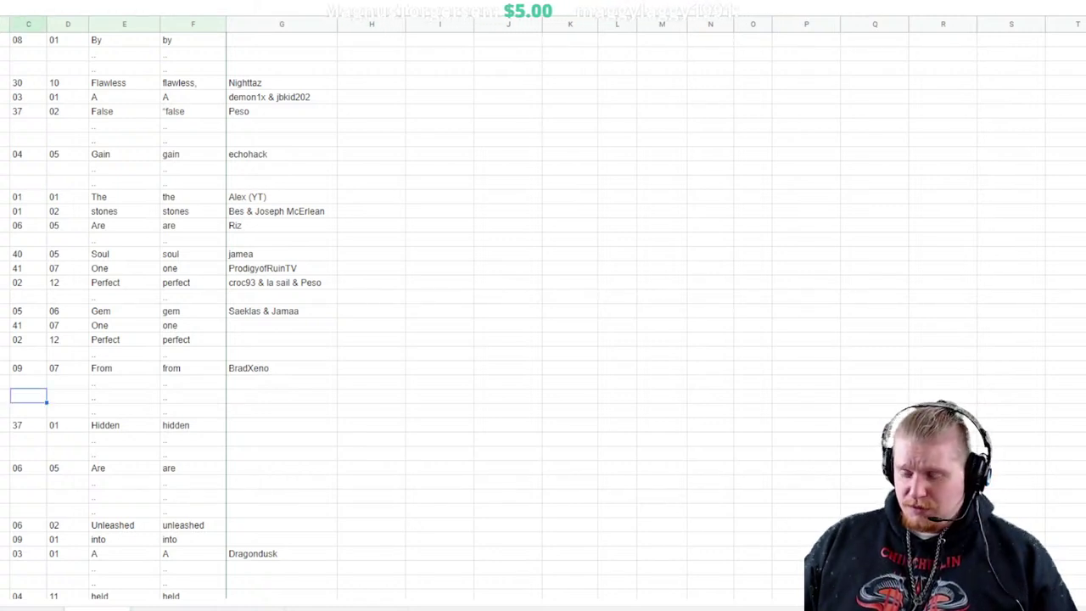
type("41")
key("Tab")
type("0")
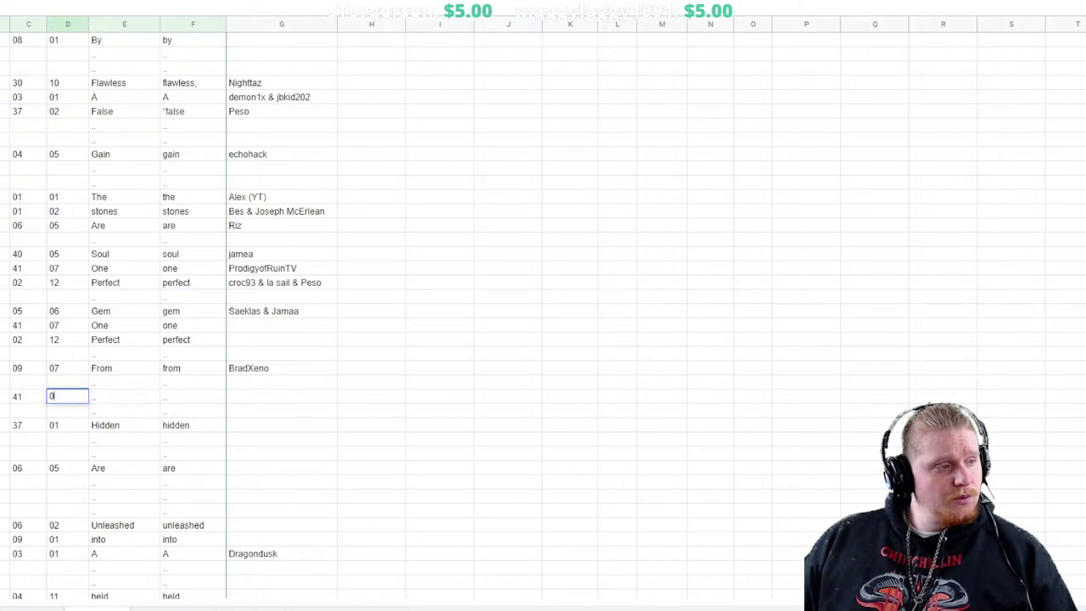
type("7")
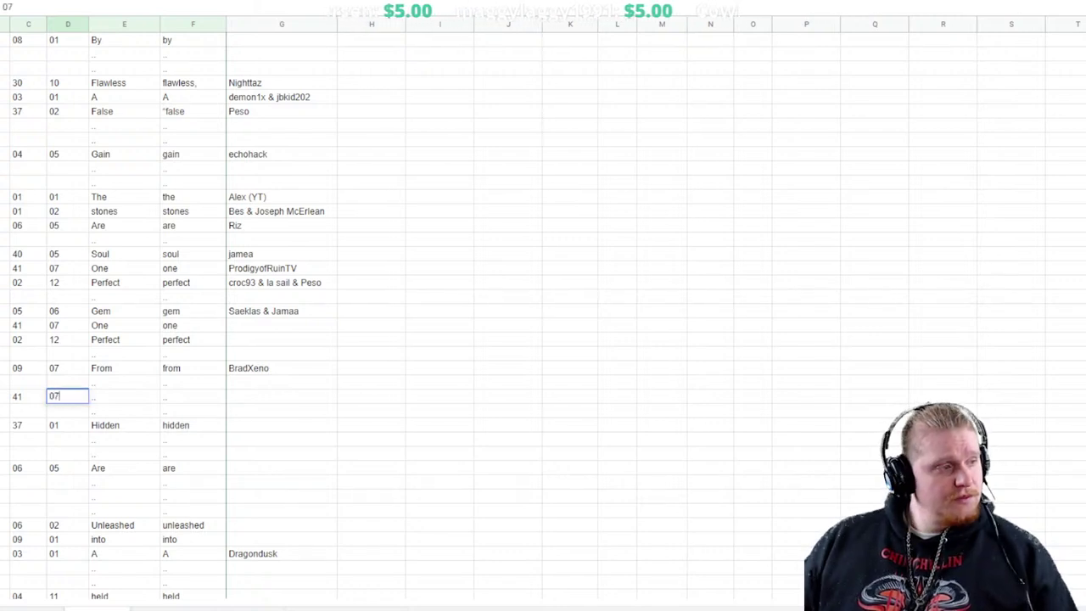
key("Tab")
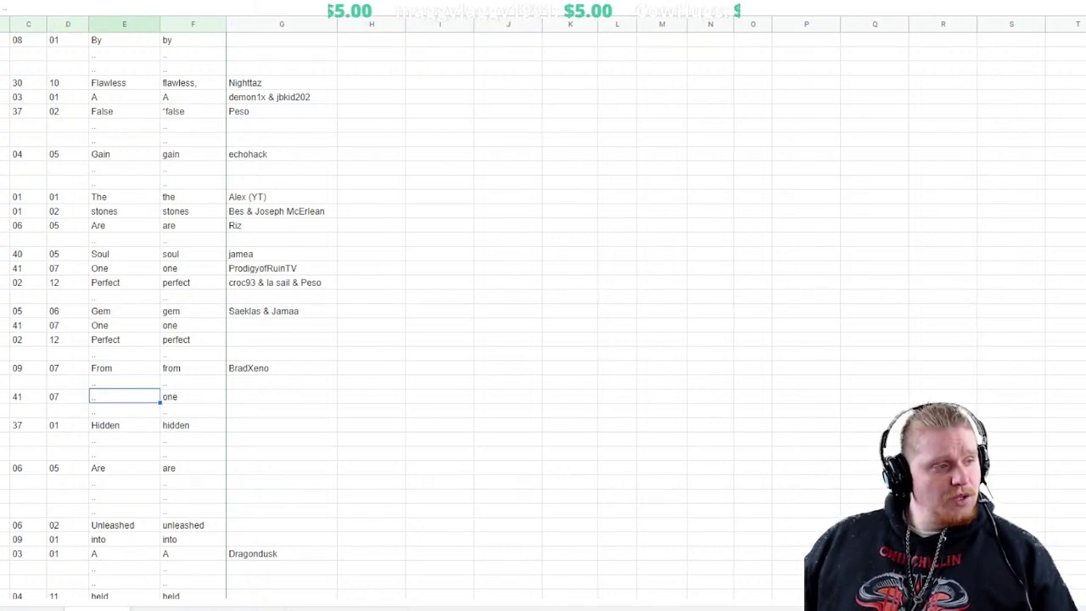
type("one")
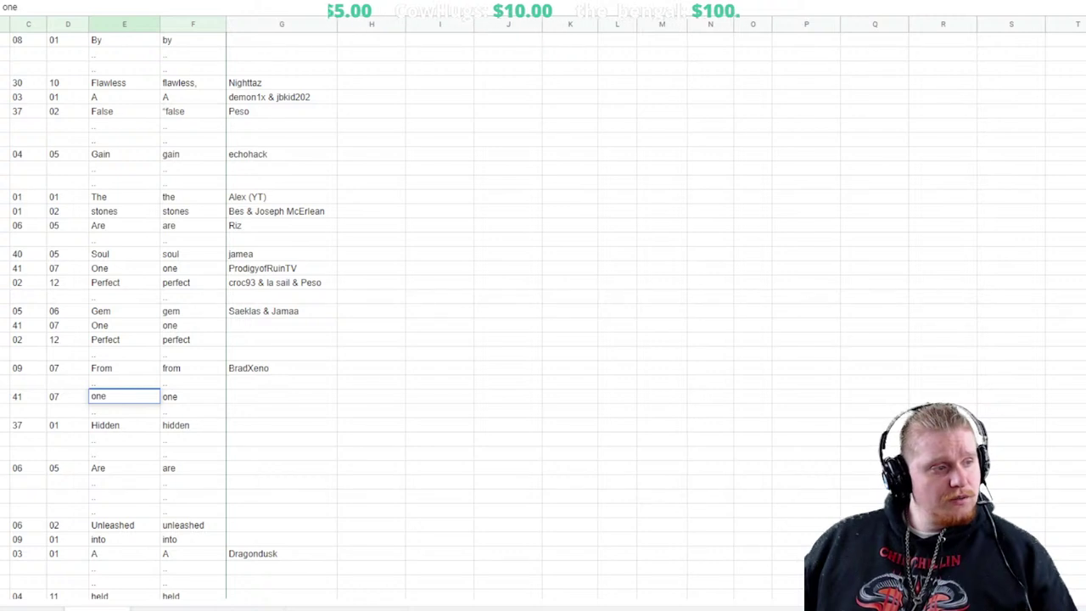
Credit the word "one" in the row above "Hidden" to its finder by entering the contributor's handle beside it
left_click(282, 396)
type("bar")
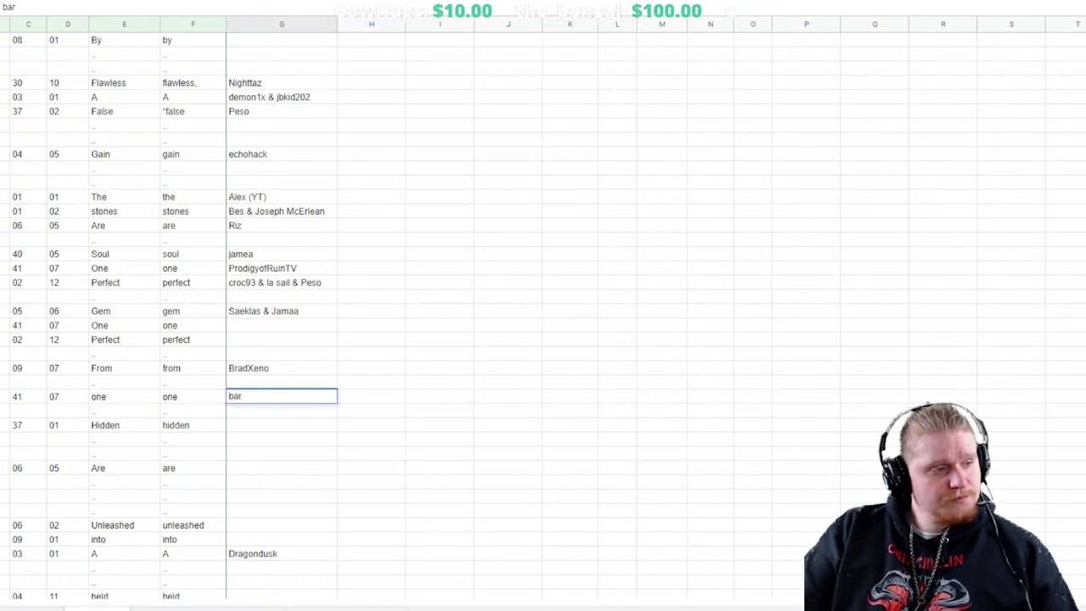
type("bari")
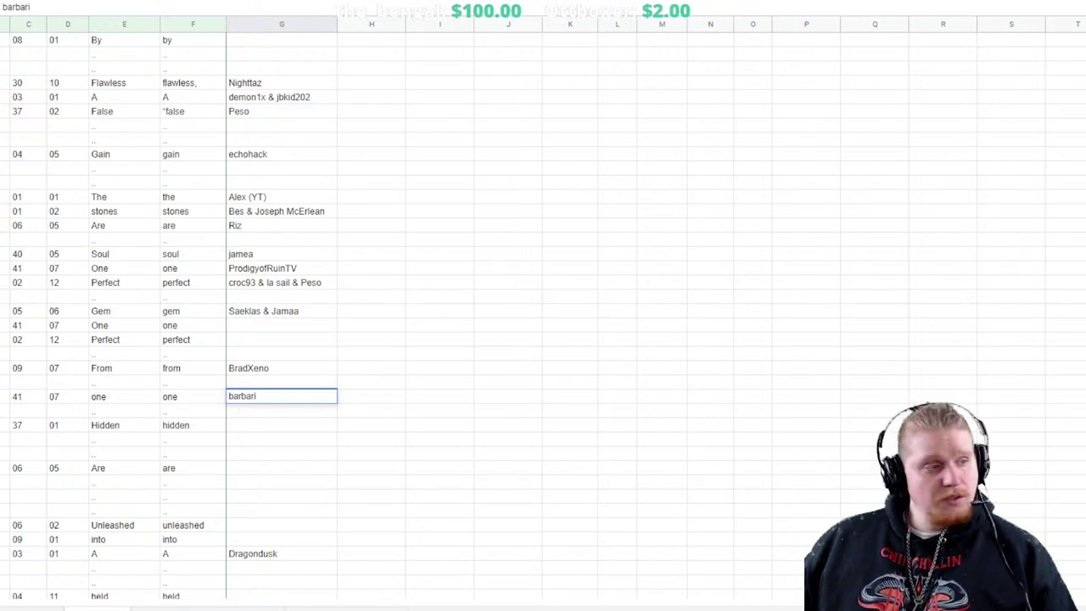
scroll(544, 305, "up", 15)
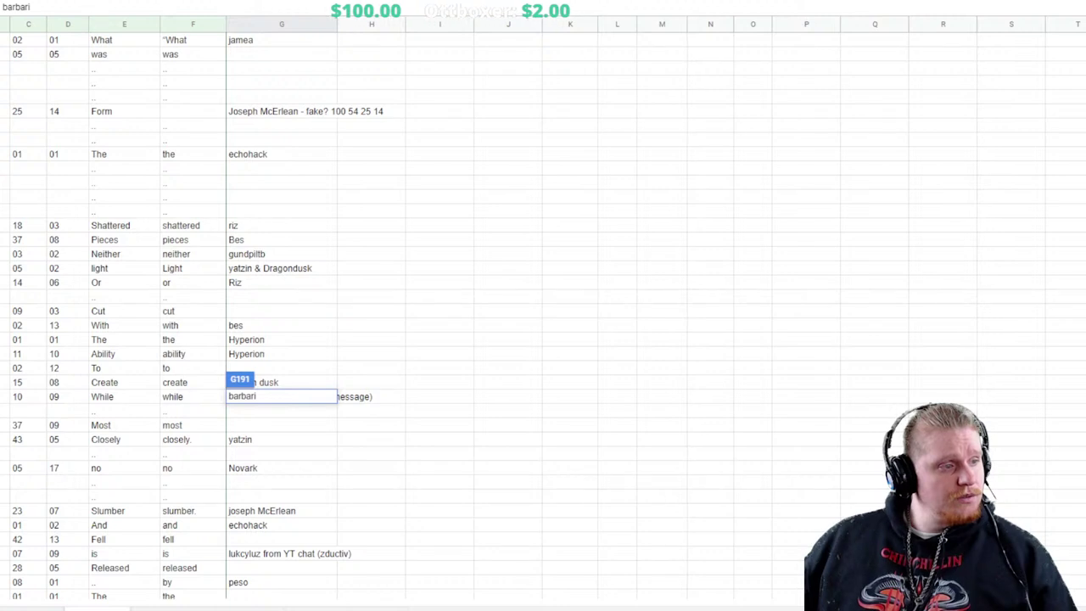
scroll(543, 306, "up", 5)
left_click(711, 523)
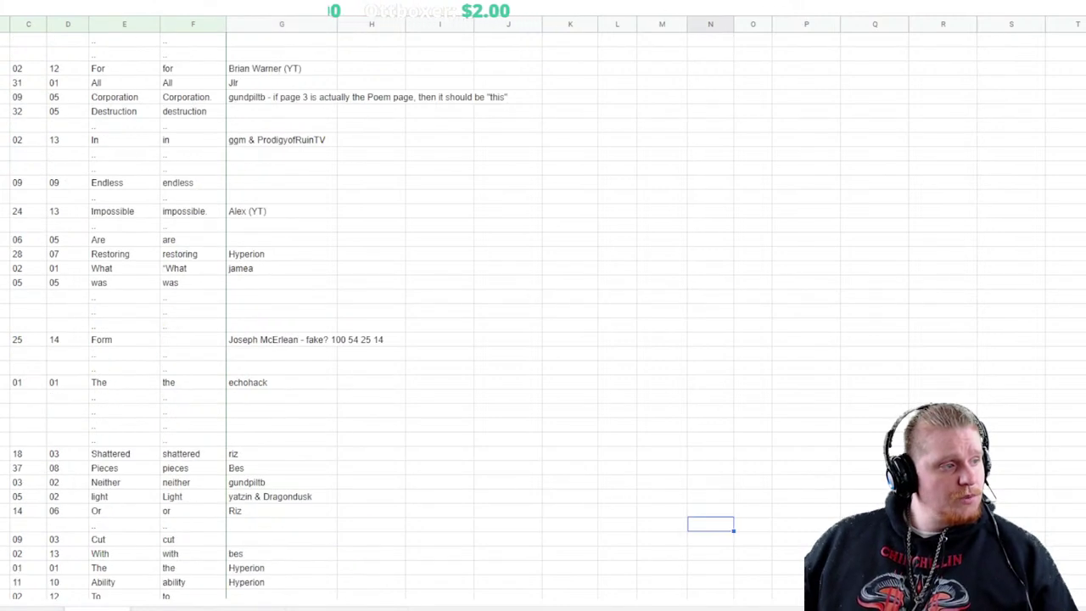
Remove the note "- fake? 100 54 25 14" beside "Form" (line 25, word 14), leaving only the contributor's name
left_click(6, 339)
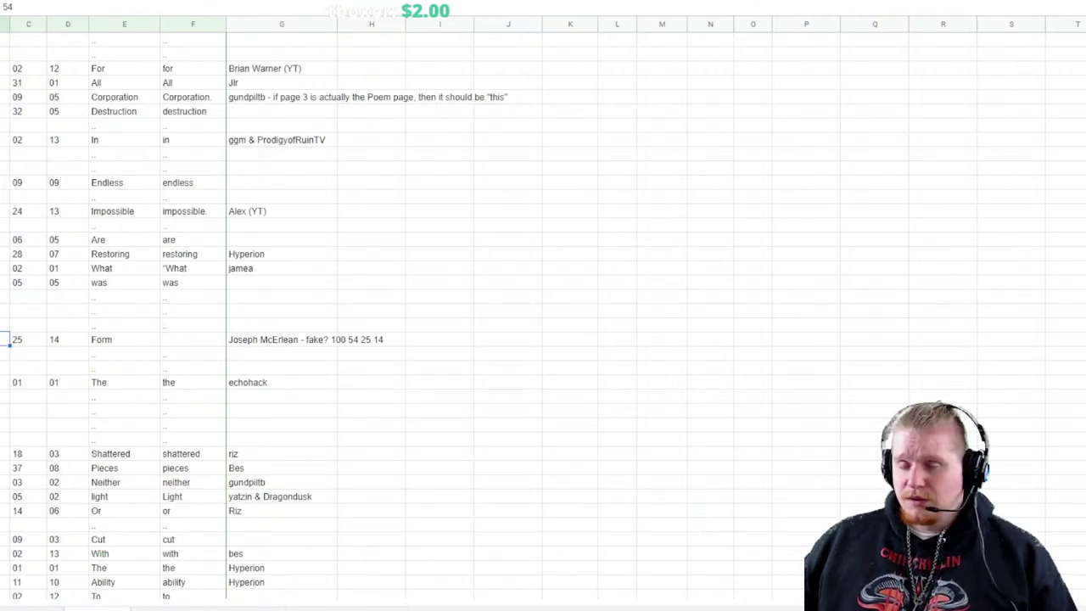
left_click(28, 339)
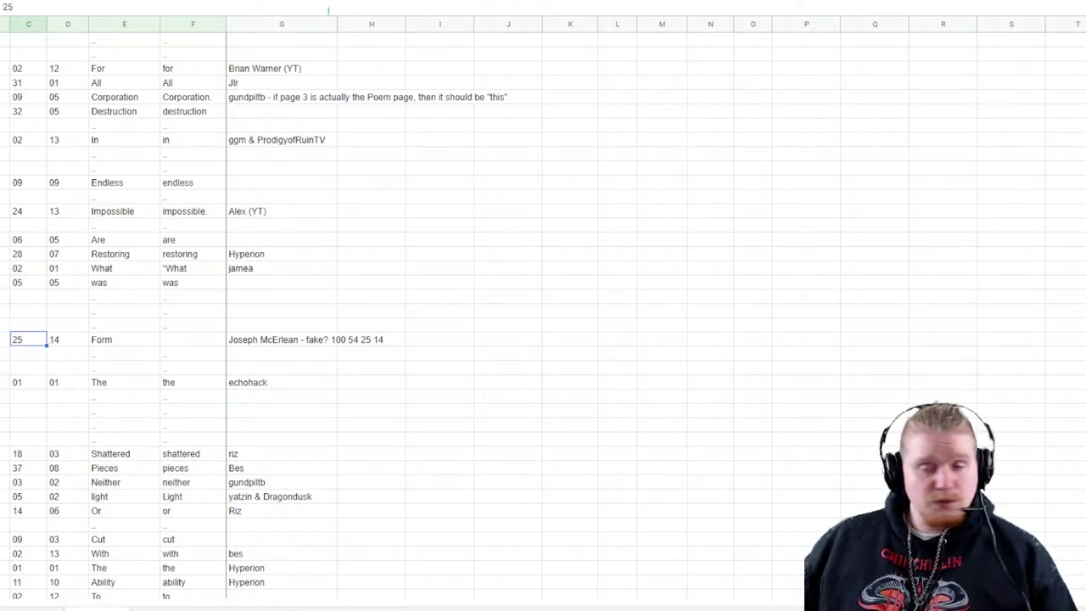
left_click(67, 340)
left_click(124, 339)
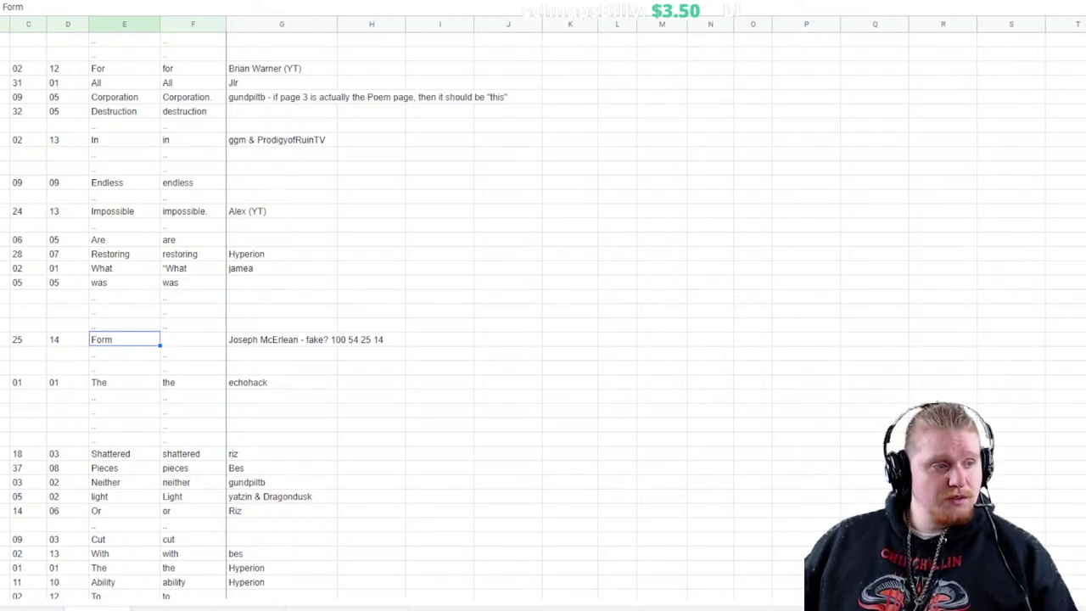
left_click(282, 339)
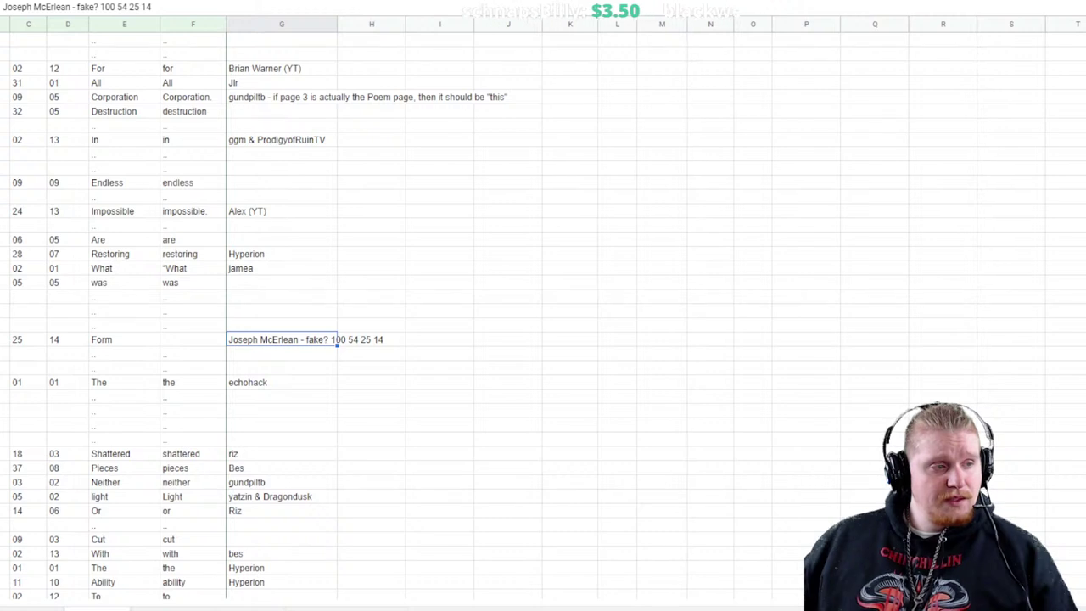
key("F2")
left_click_drag(304, 337, 380, 338)
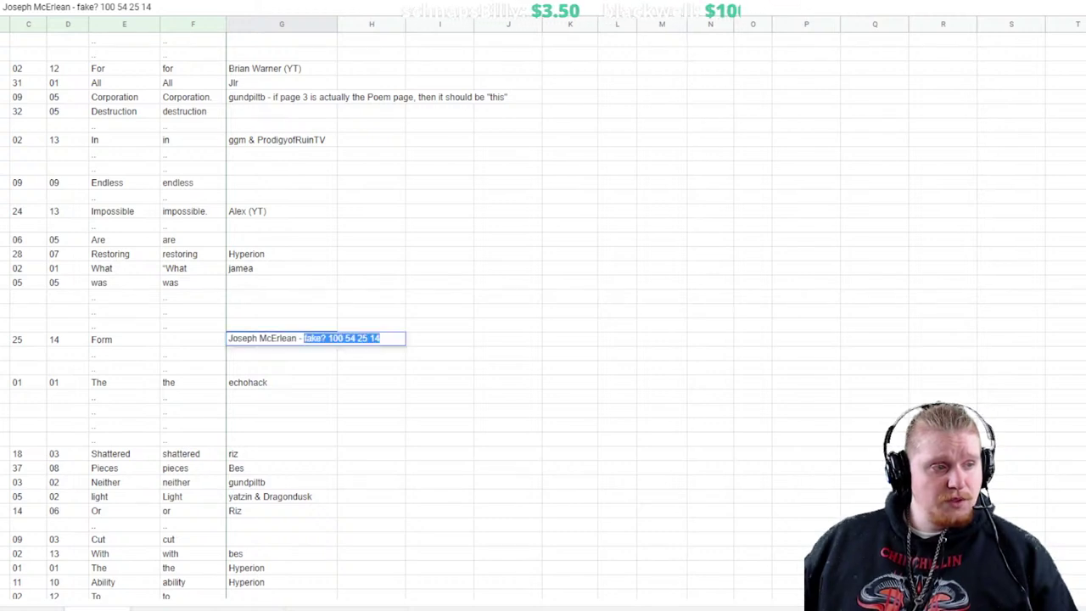
key("BackSpace")
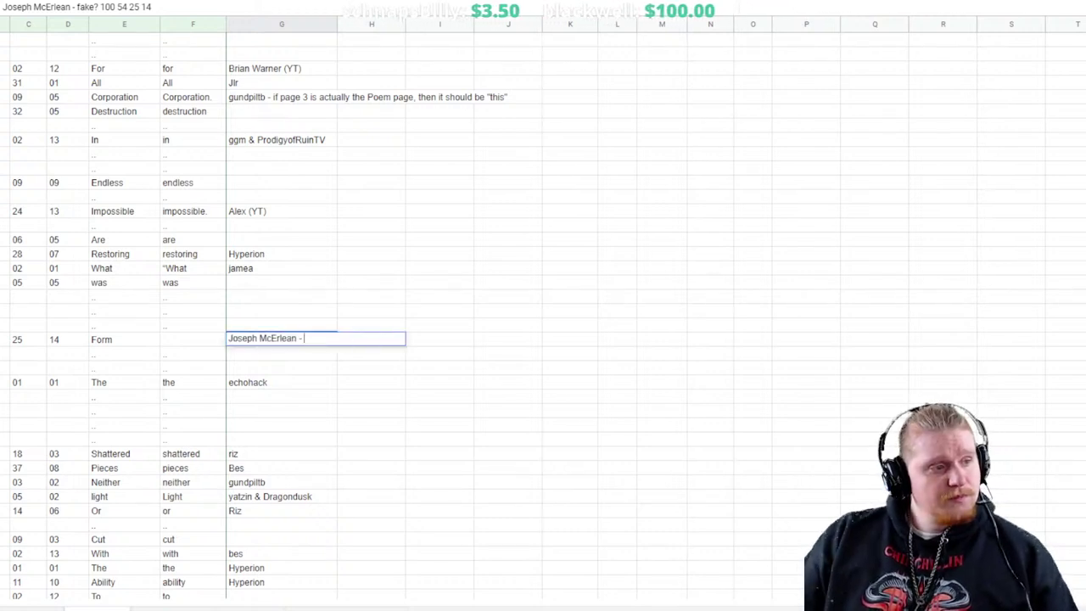
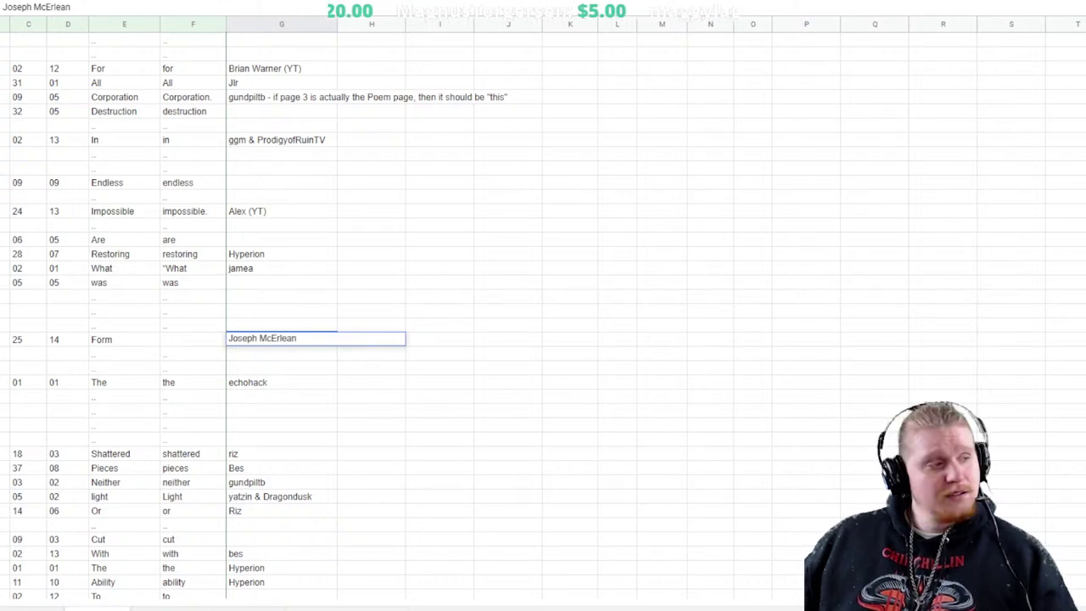
key("Return")
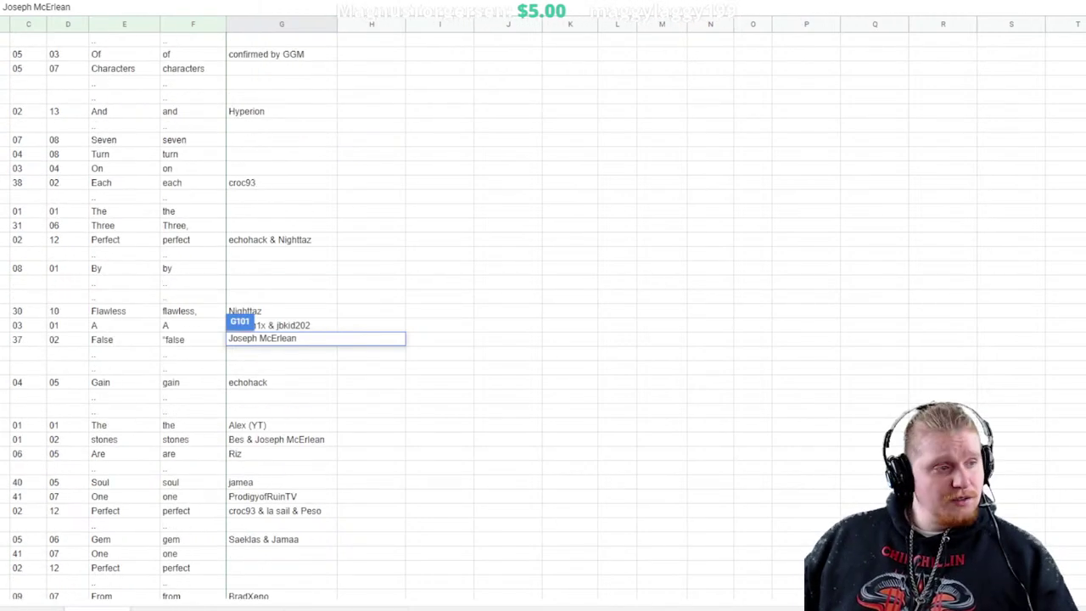
left_click(662, 432)
scroll(662, 432, "down", 7)
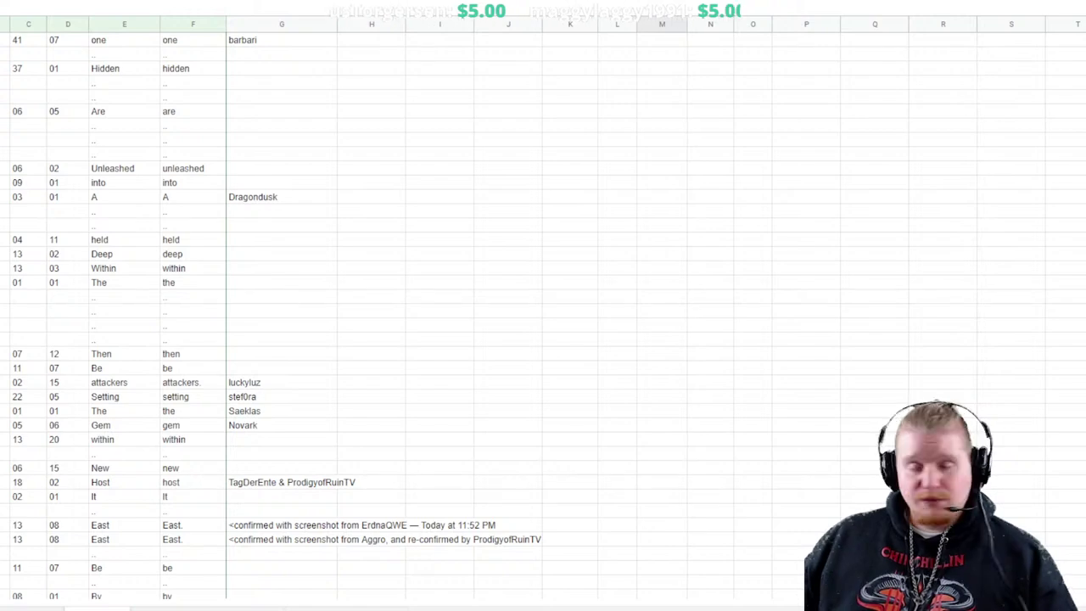
Fill in the undecoded row directly below "Returned" (line 35, word 03) with line 02 and word 12
scroll(543, 314, "down", 15)
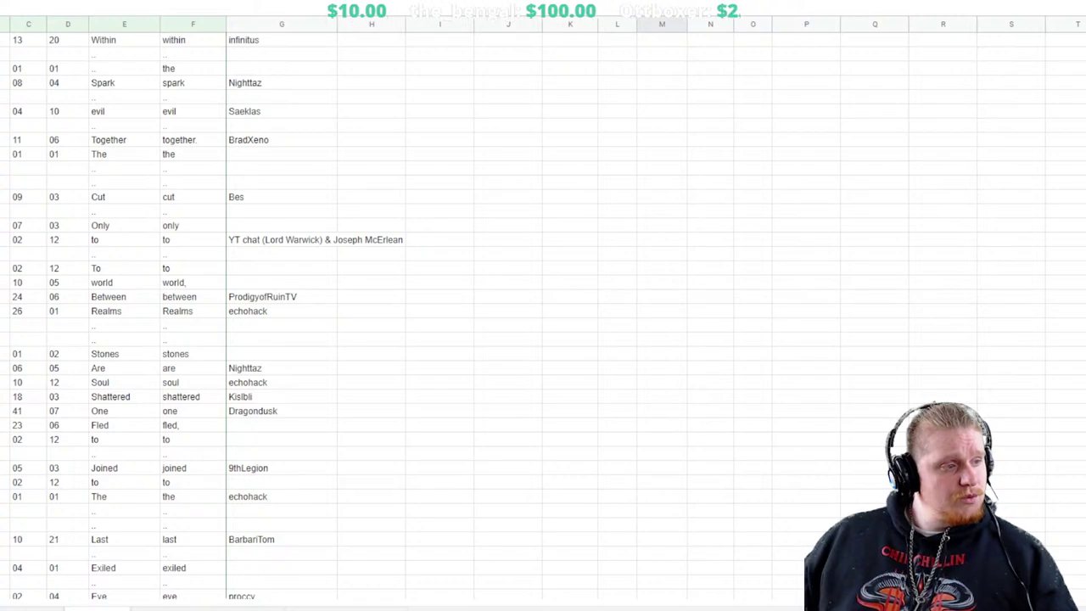
scroll(339, 305, "down", 20)
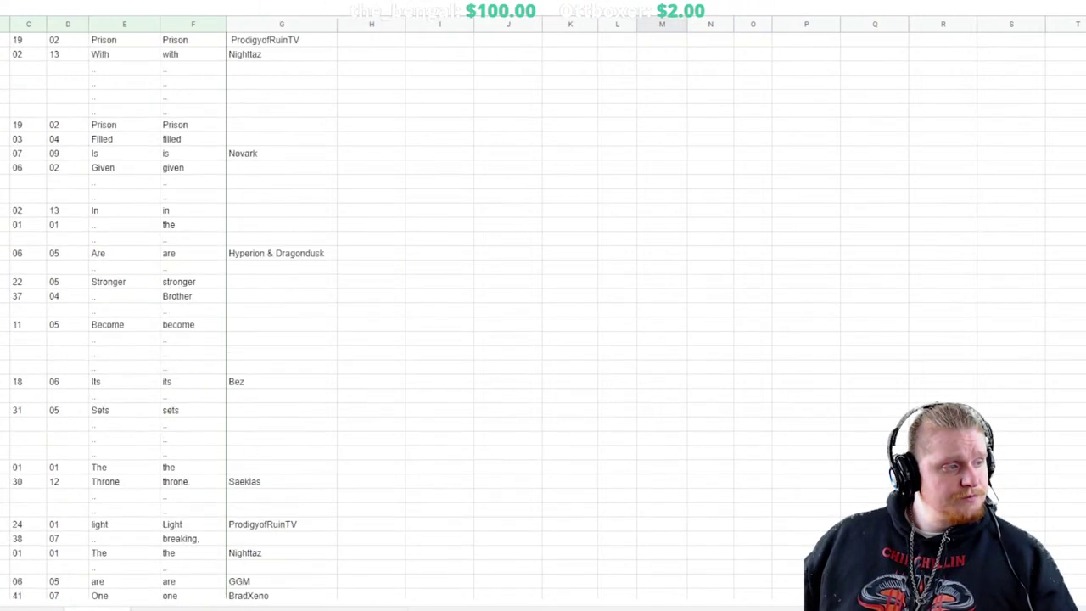
scroll(339, 306, "down", 20)
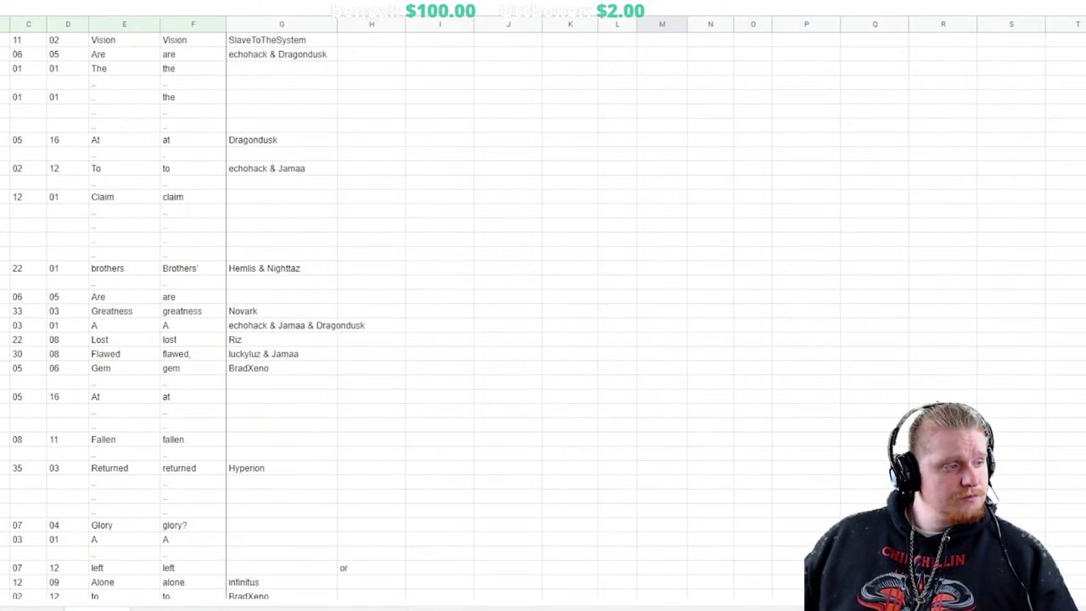
left_click(5, 482)
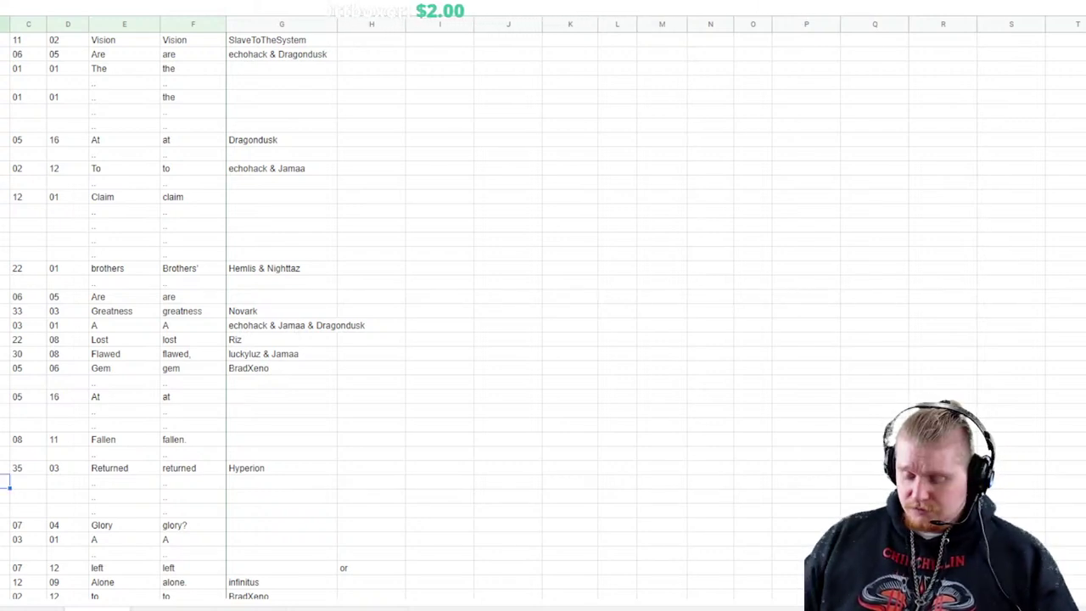
type("02")
key("Tab")
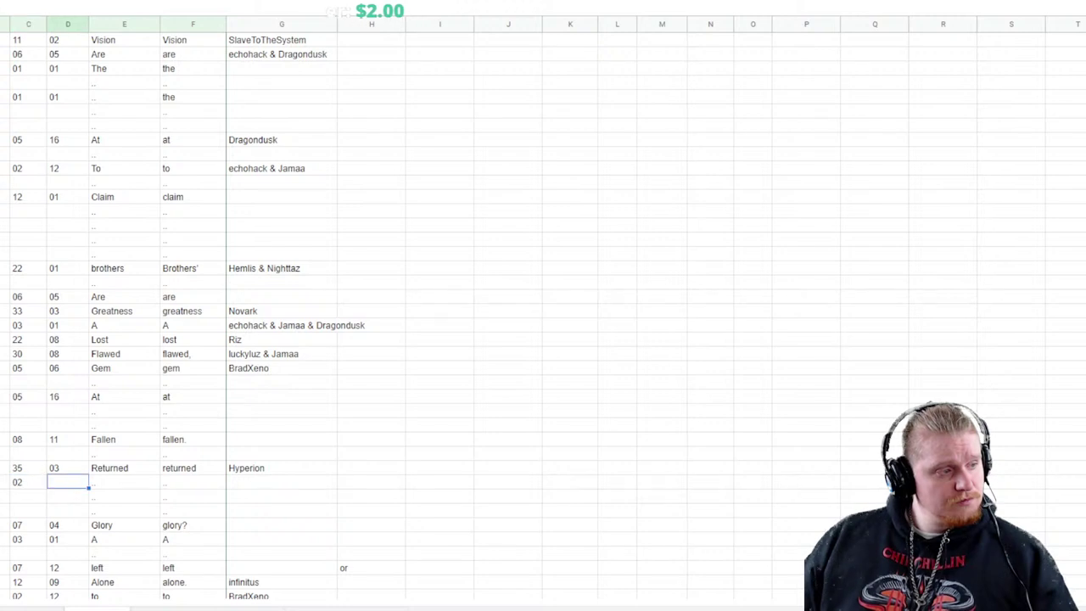
type("14")
key("BackSpace")
type("2")
key("Tab")
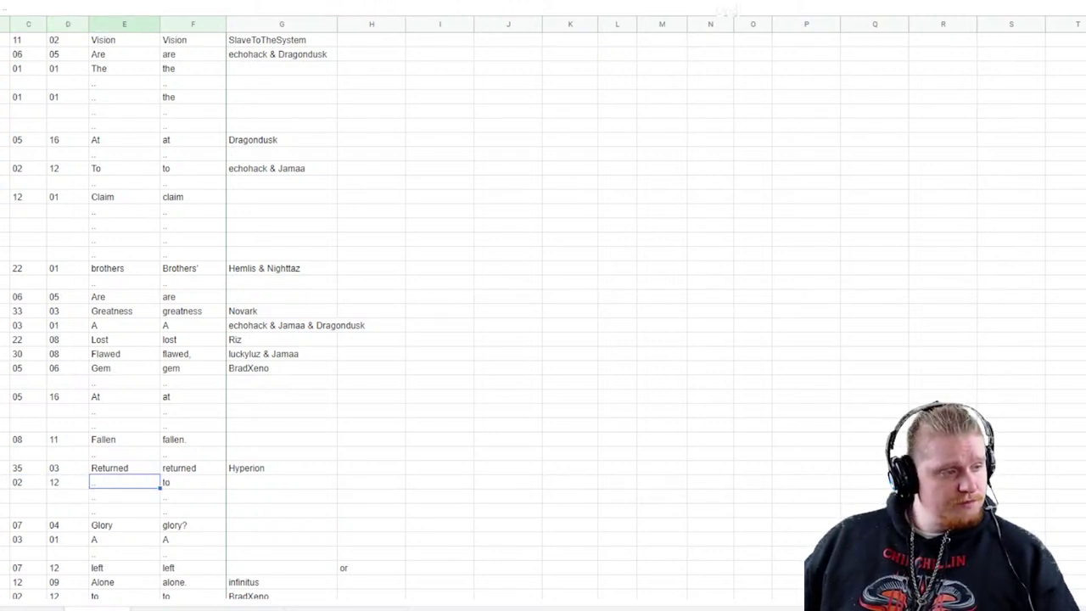
Credit the word "to" directly below "Returned" by entering the contributor's handle beside it
key("Tab")
key("Tab")
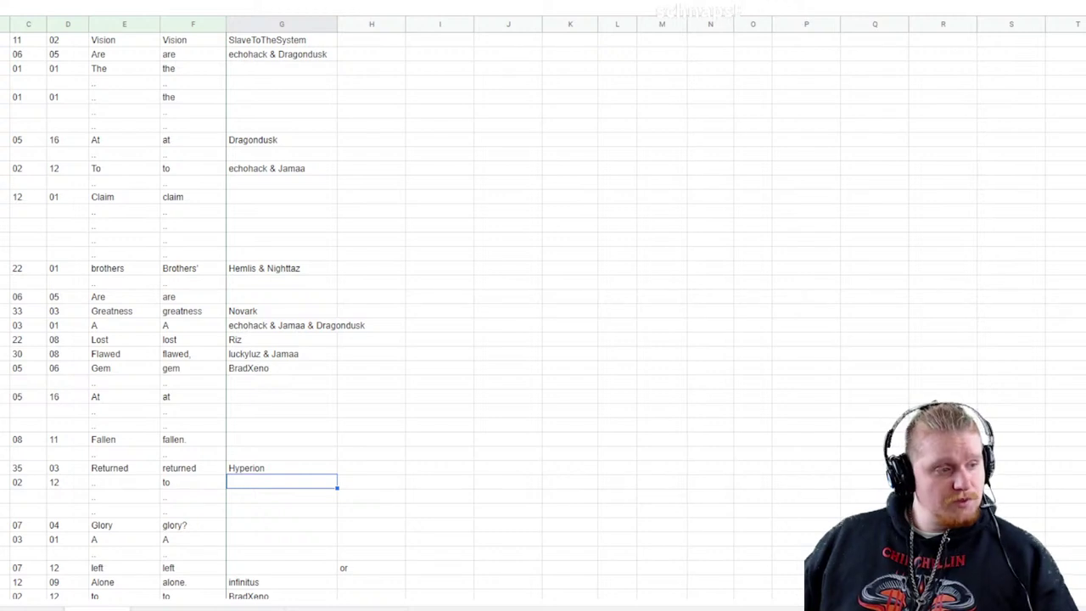
type("dust")
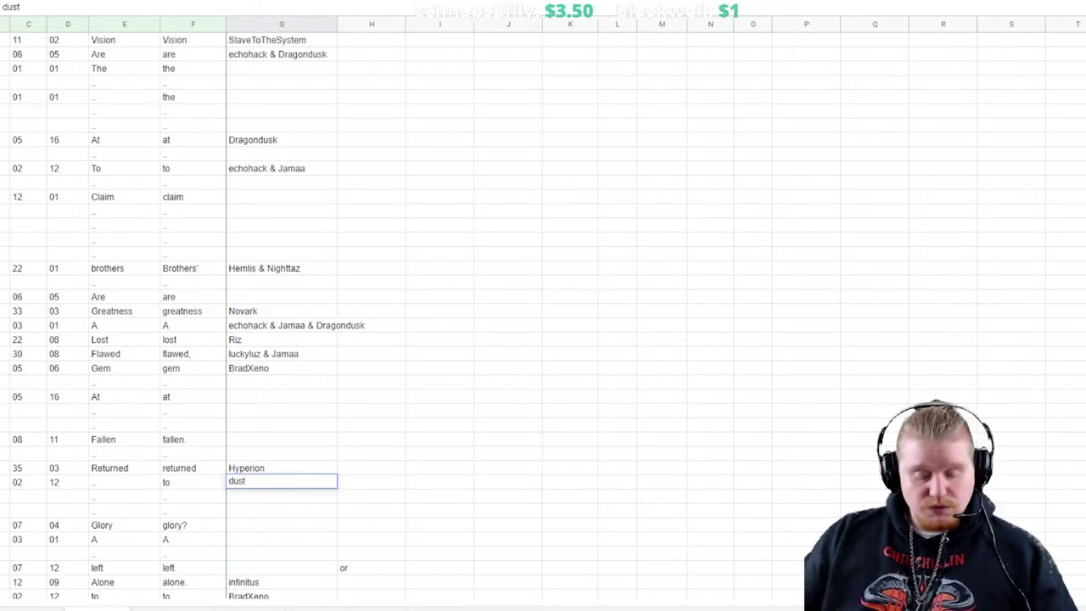
key("BackSpace")
key("BackSpace")
key("BackSpace")
type("est")
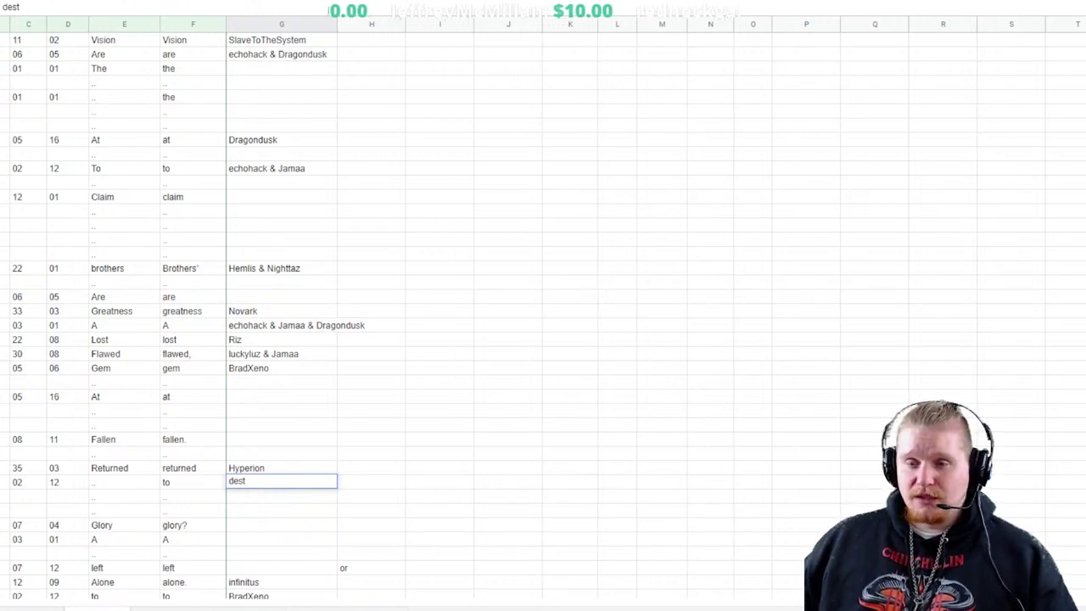
scroll(543, 306, "down", 8)
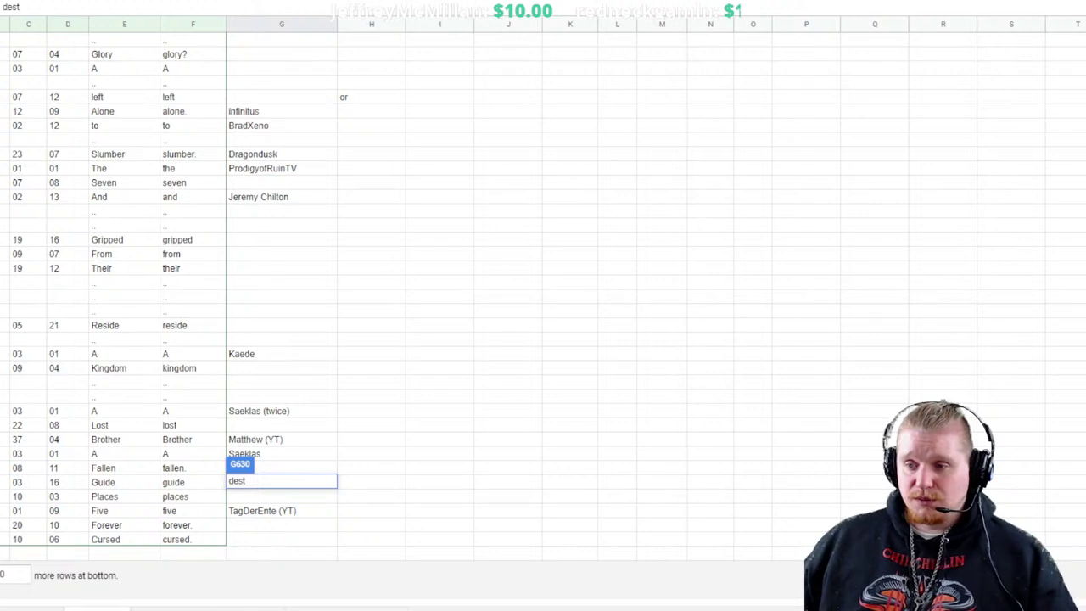
scroll(543, 305, "up", 1)
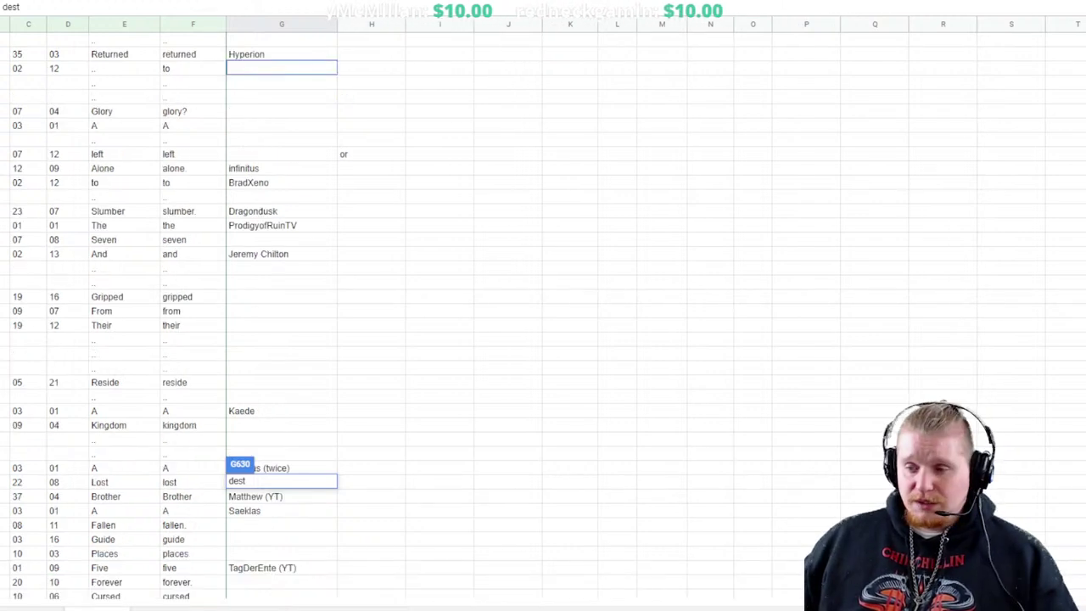
scroll(543, 305, "up", 3)
left_click(570, 509)
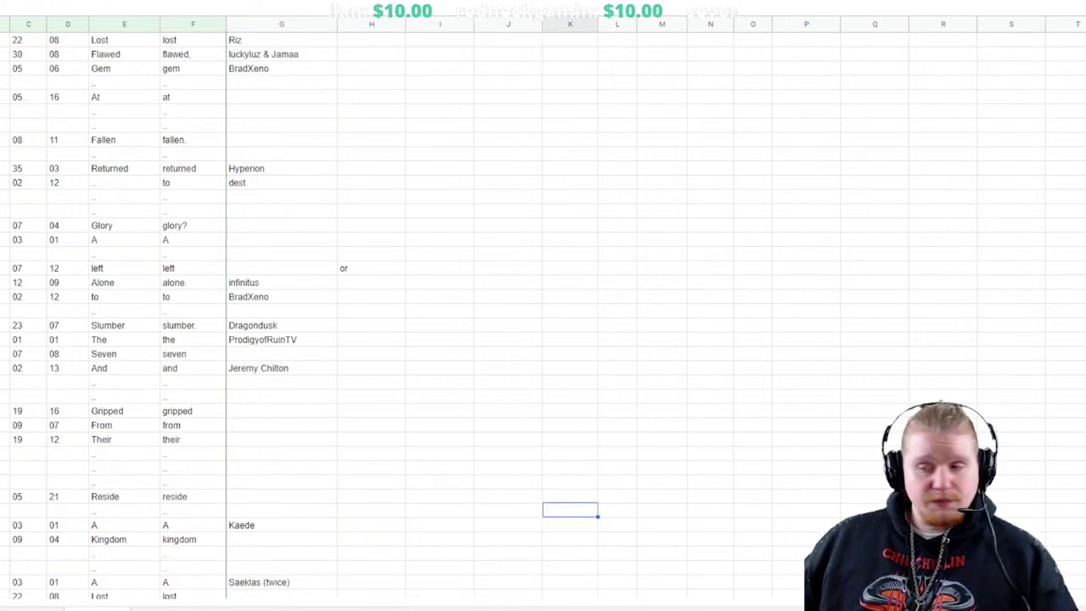
Credit the word "Foe" (line 08, word 01) to its finder by entering the contributor's handle beside it
scroll(543, 306, "up", 13)
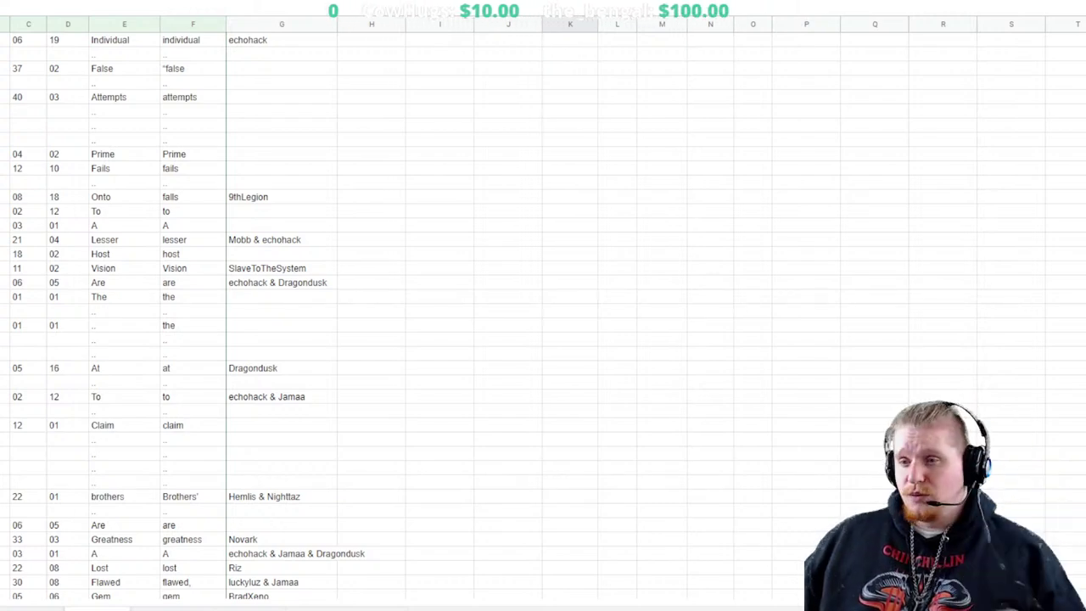
scroll(543, 305, "down", 15)
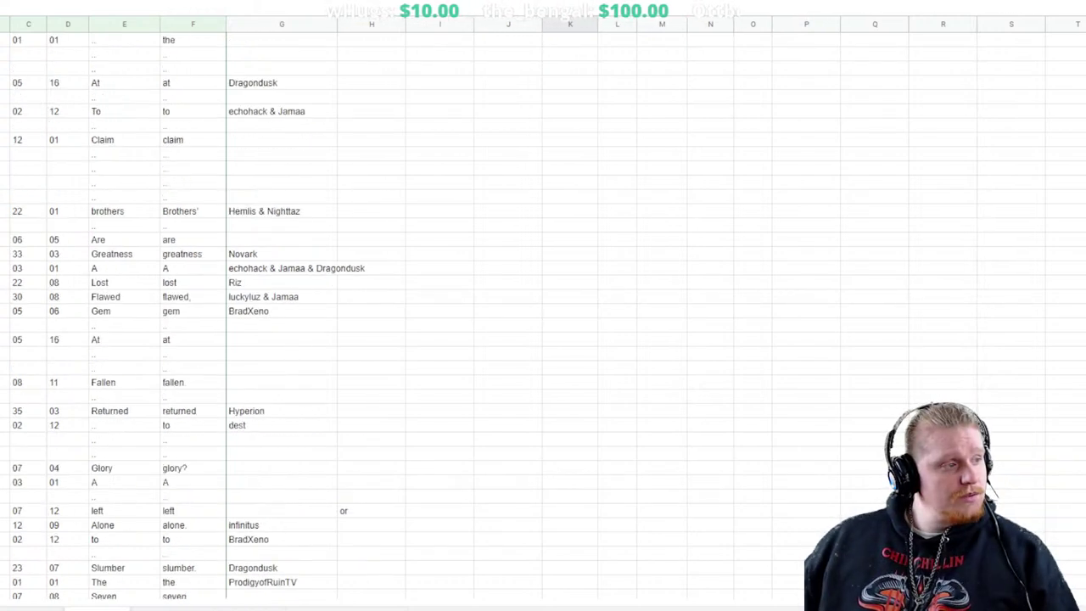
scroll(543, 306, "down", 15)
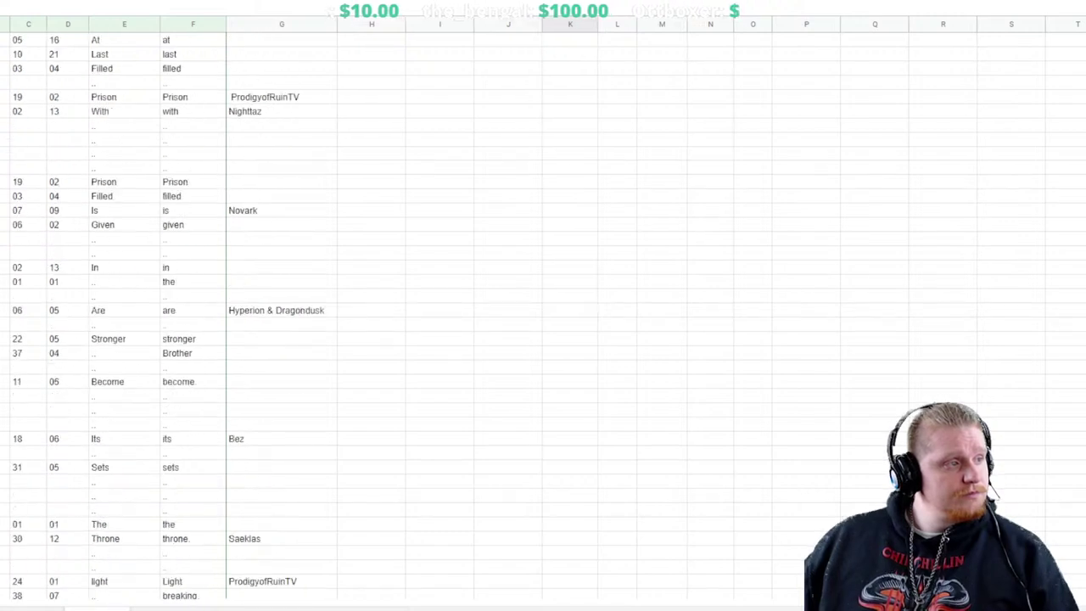
scroll(543, 306, "down", 4)
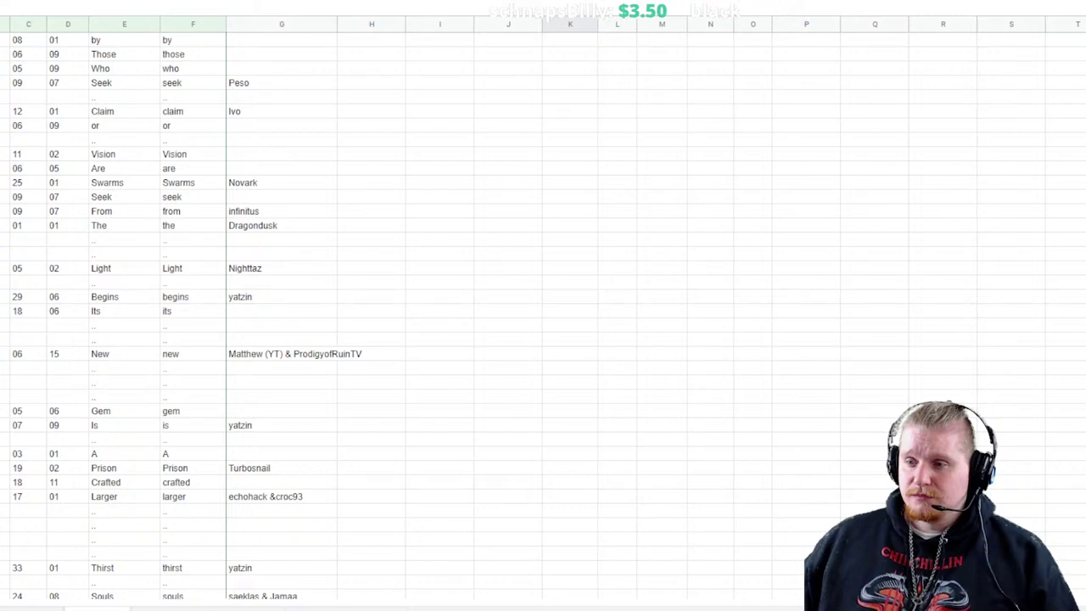
scroll(543, 306, "up", 20)
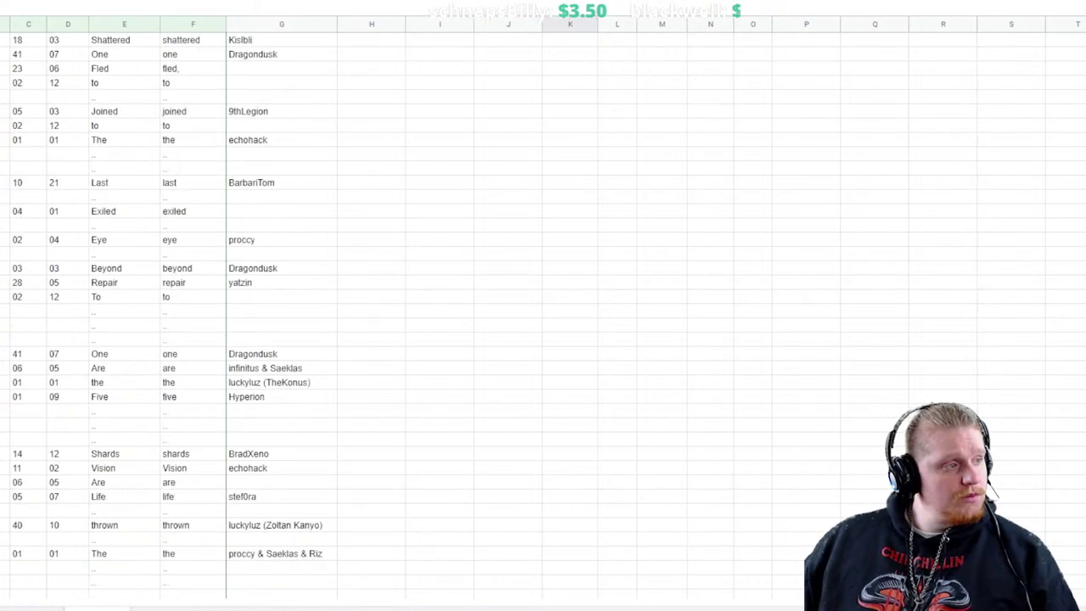
scroll(543, 305, "up", 10)
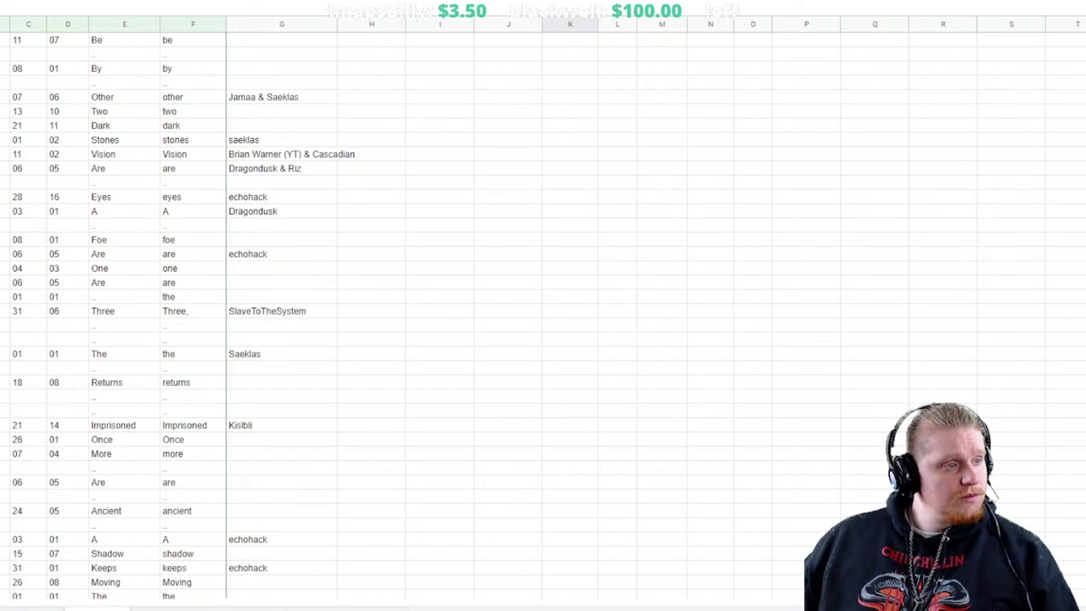
left_click(281, 239)
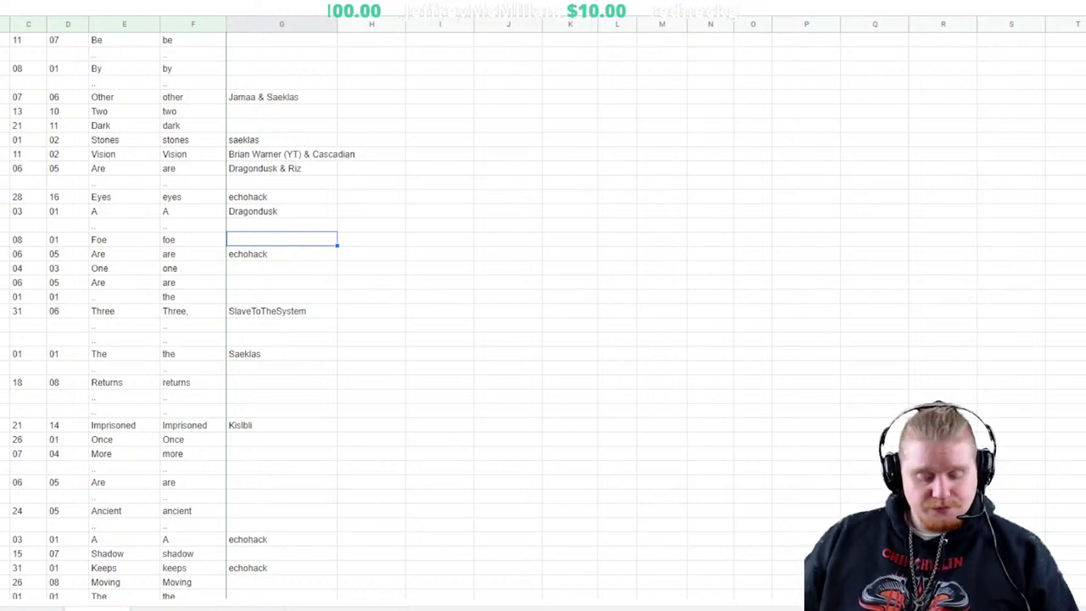
type("riz")
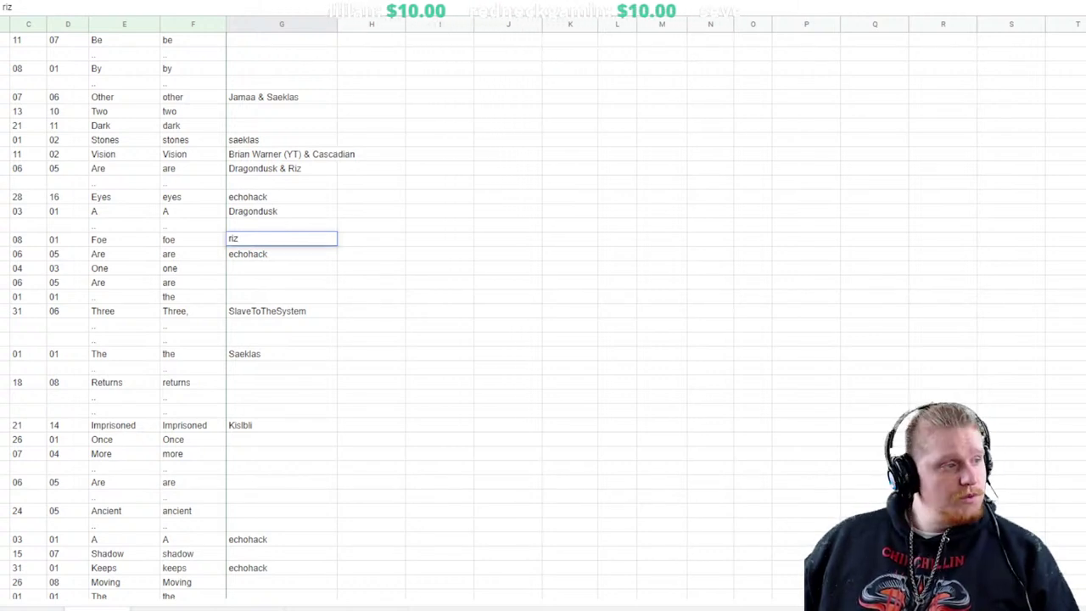
Fill in the second row above "Then" with line 08, word 01 and the actual word "by", and enter the contributor's handle beside it
scroll(543, 305, "up", 4)
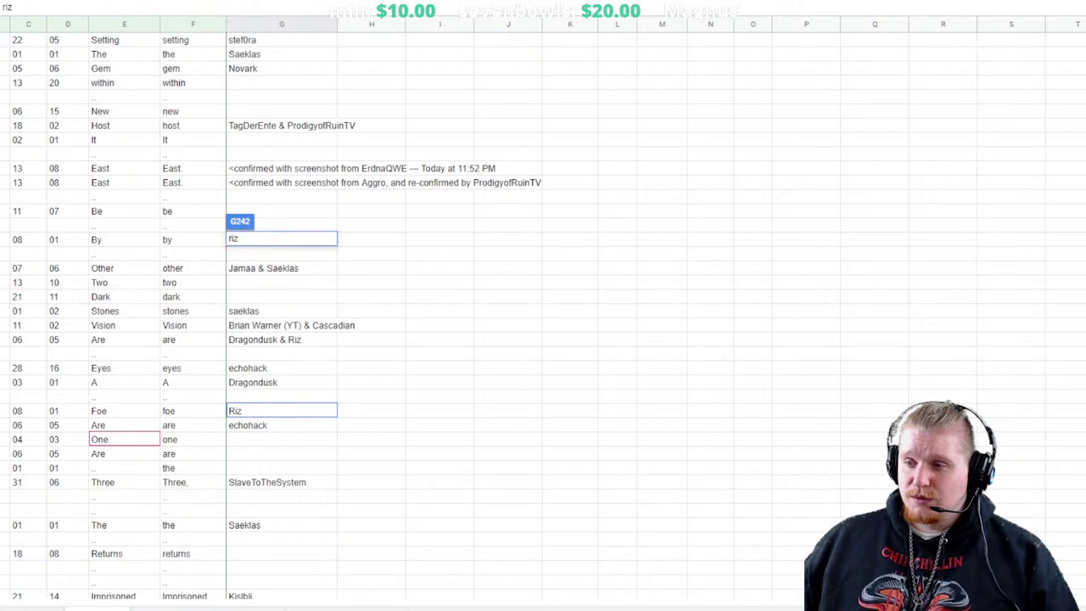
scroll(543, 305, "up", 10)
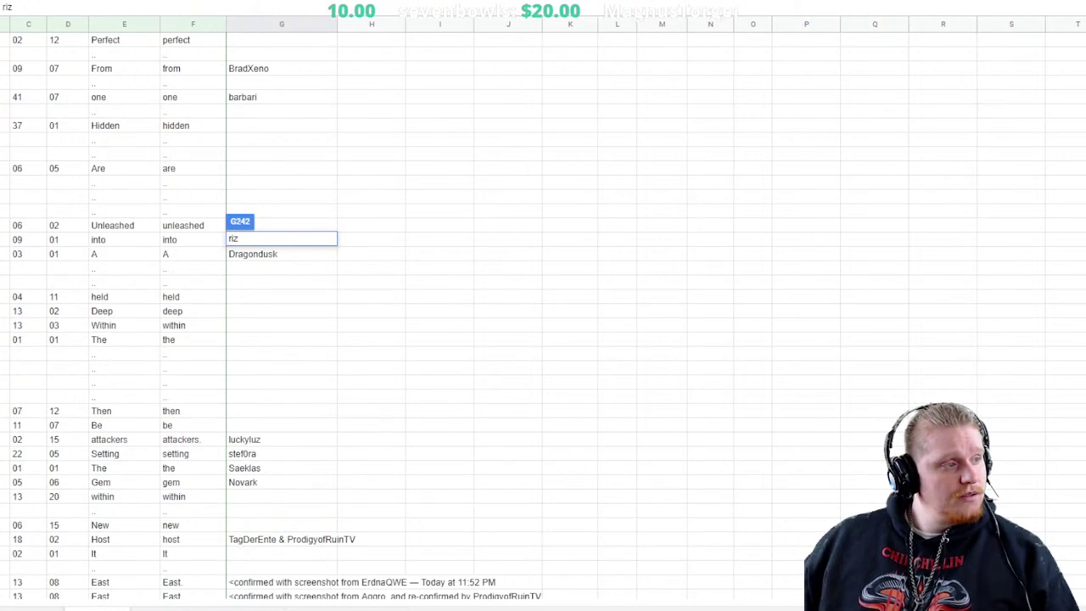
left_click(5, 382)
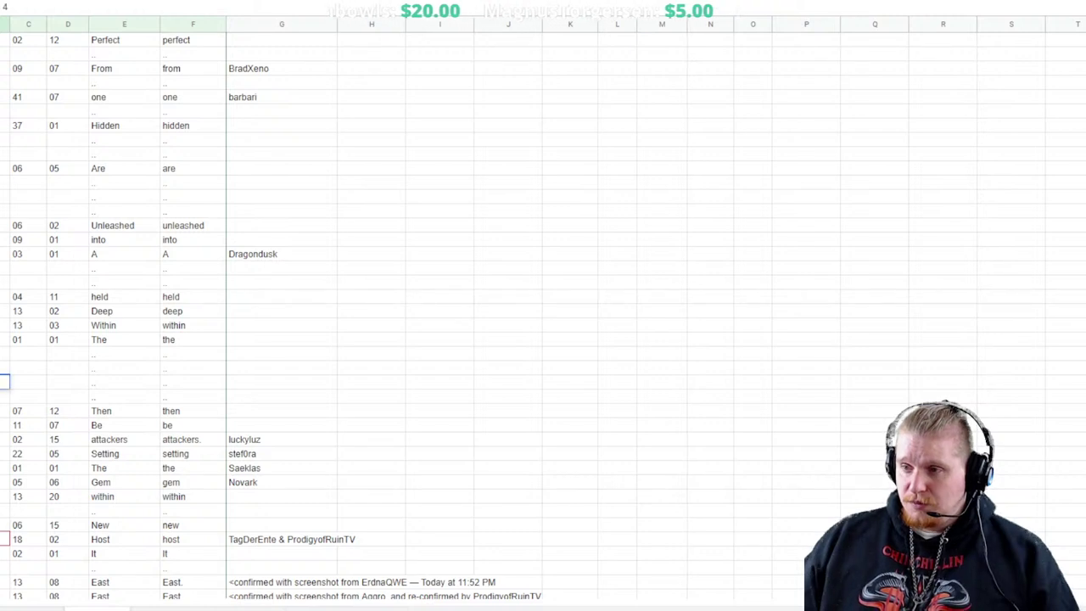
left_click(28, 382)
type("08")
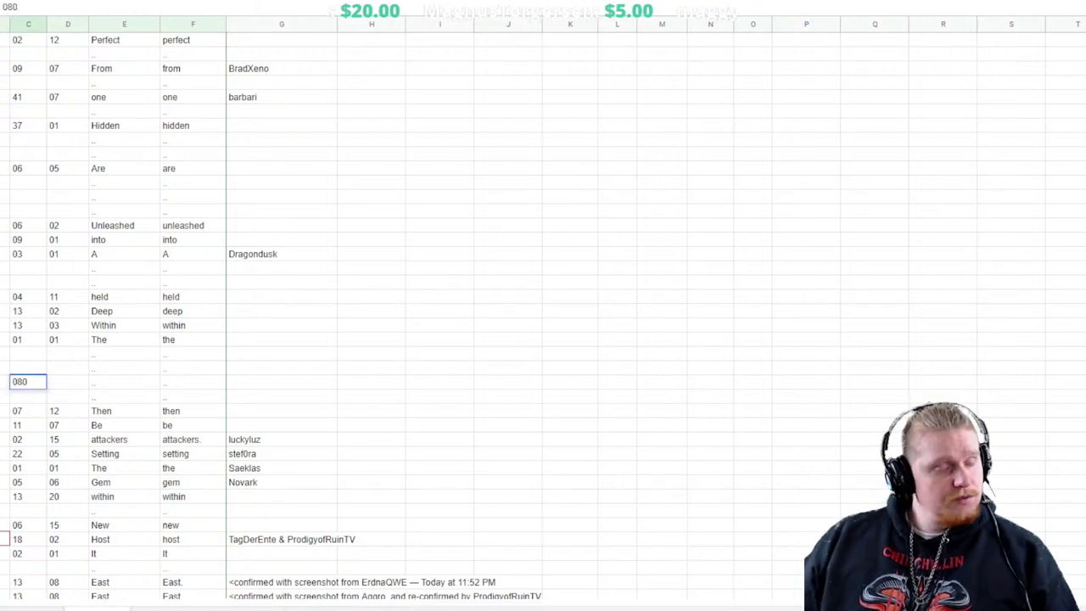
key("Tab")
type("01")
key("Tab")
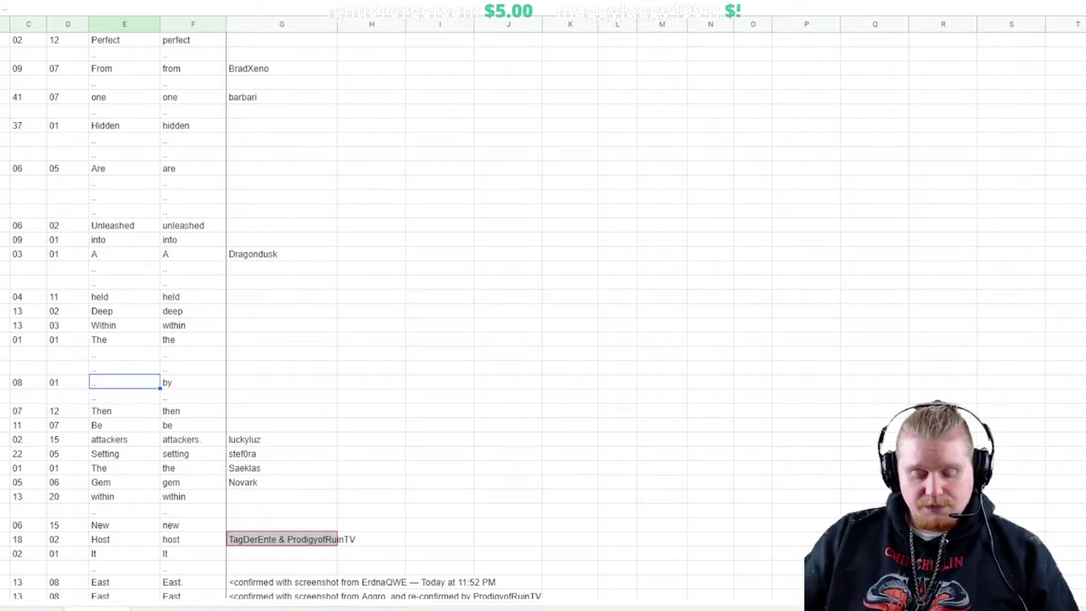
type("by")
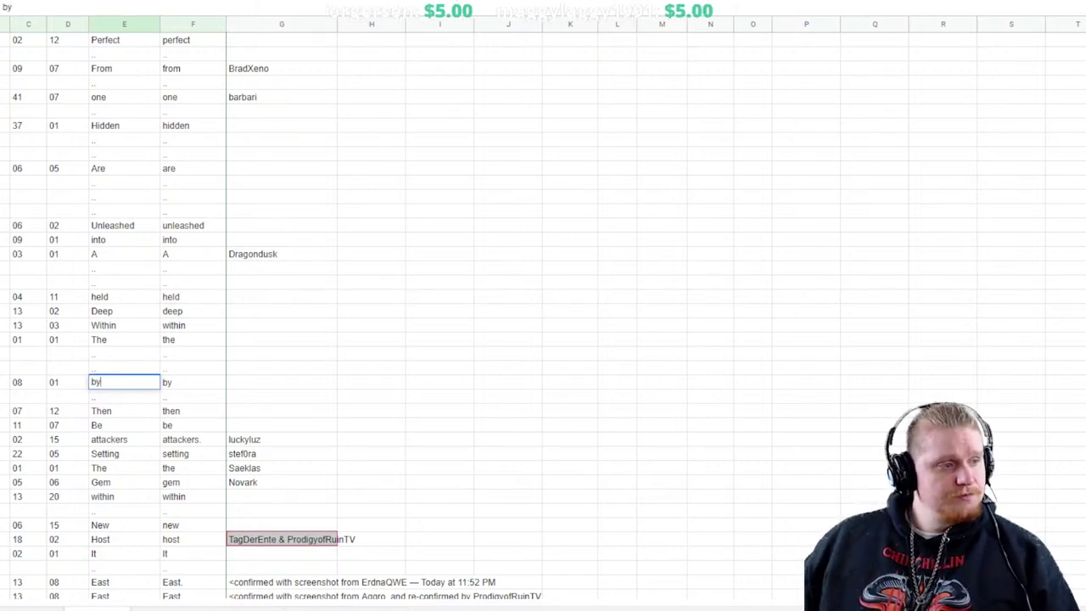
left_click(193, 368)
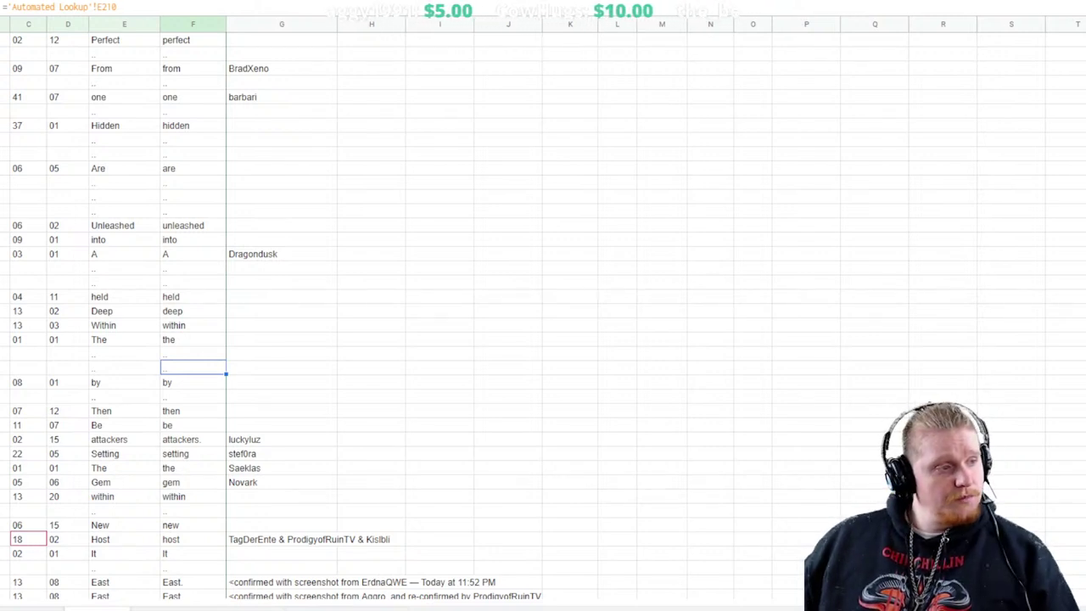
left_click(282, 382)
type("stefora")
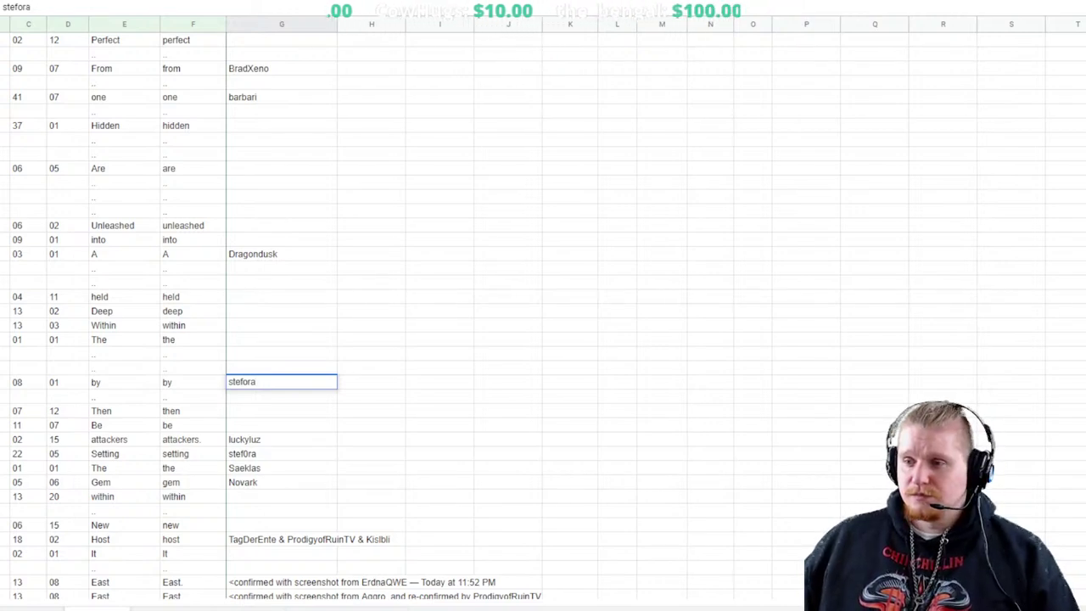
Credit the word "At" (line 05, word 16), two rows below "Gem", by entering the contributor's handle beside it
scroll(543, 305, "down", 20)
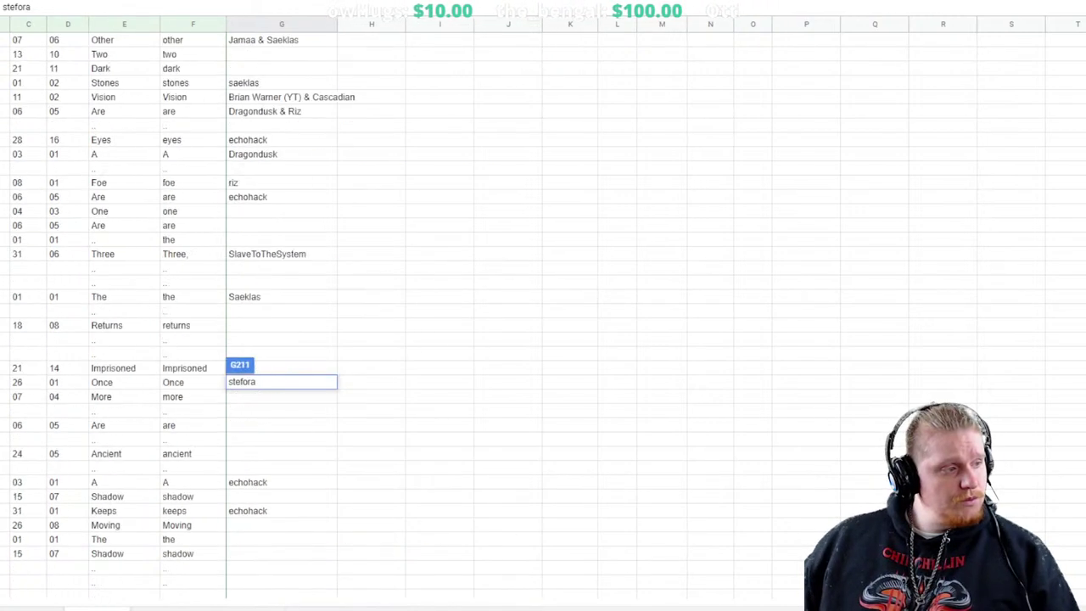
scroll(543, 305, "down", 20)
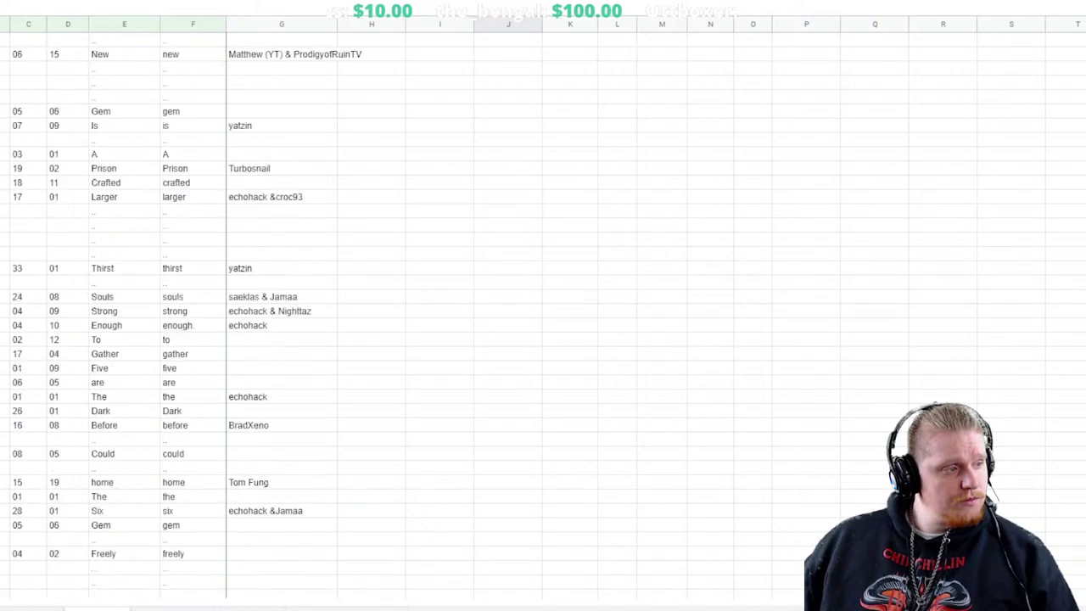
scroll(543, 305, "down", 15)
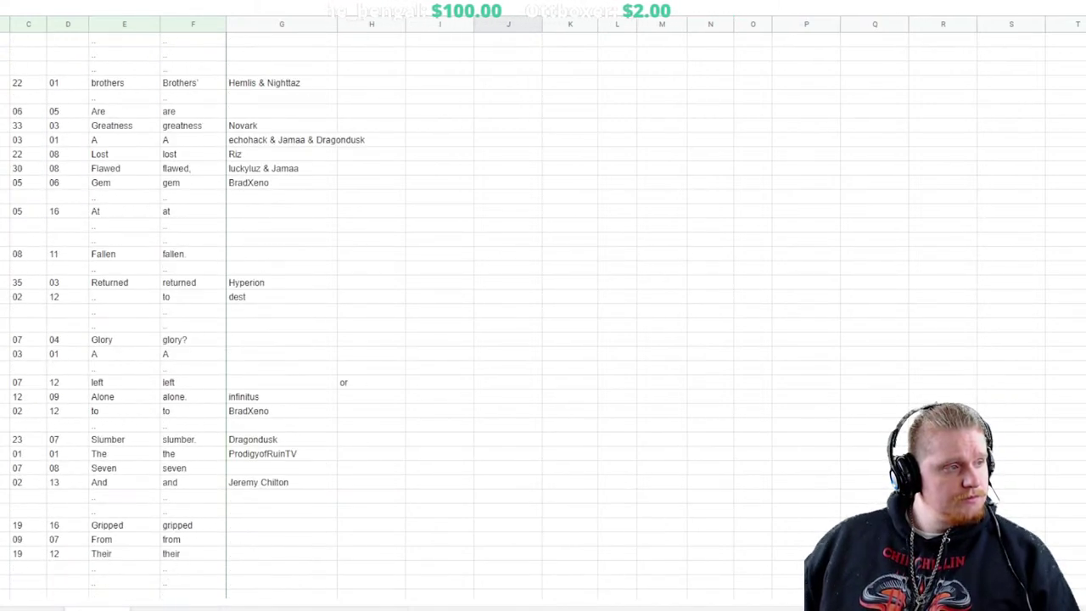
left_click(281, 210)
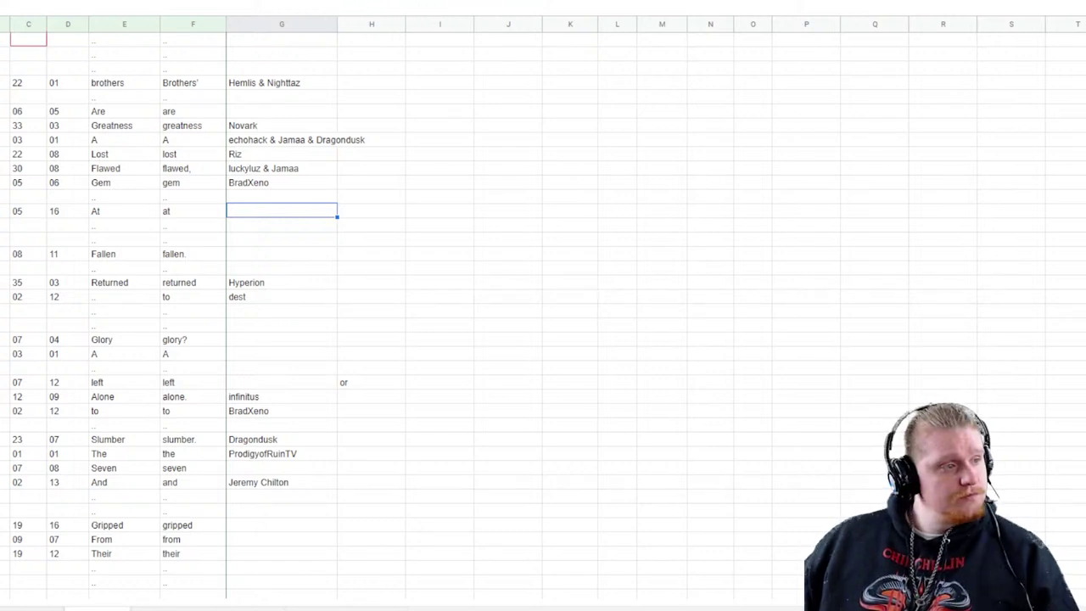
type("bee")
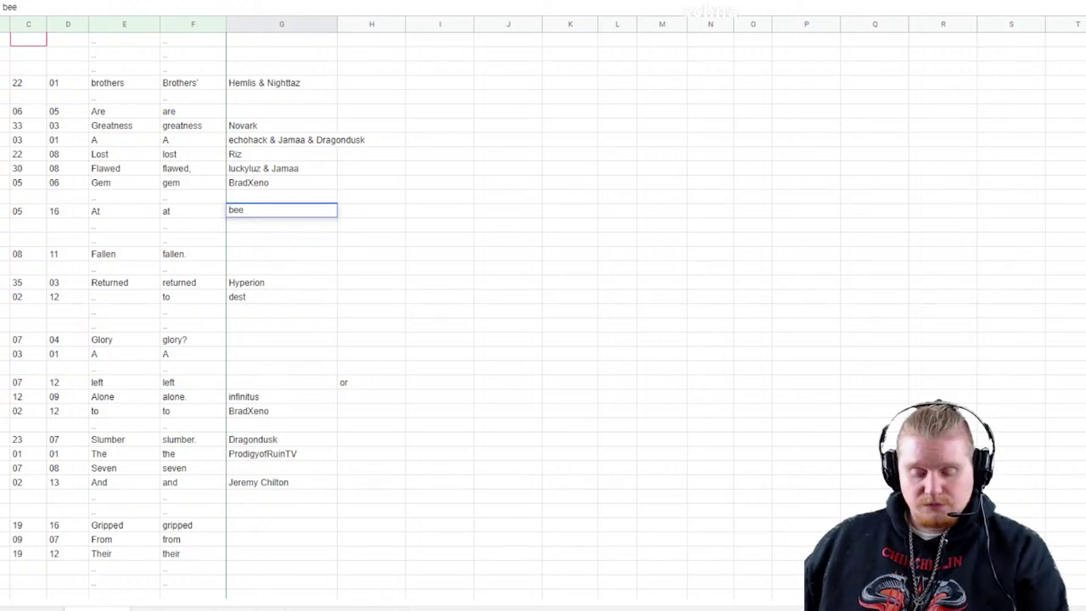
key("BackSpace")
type("s")
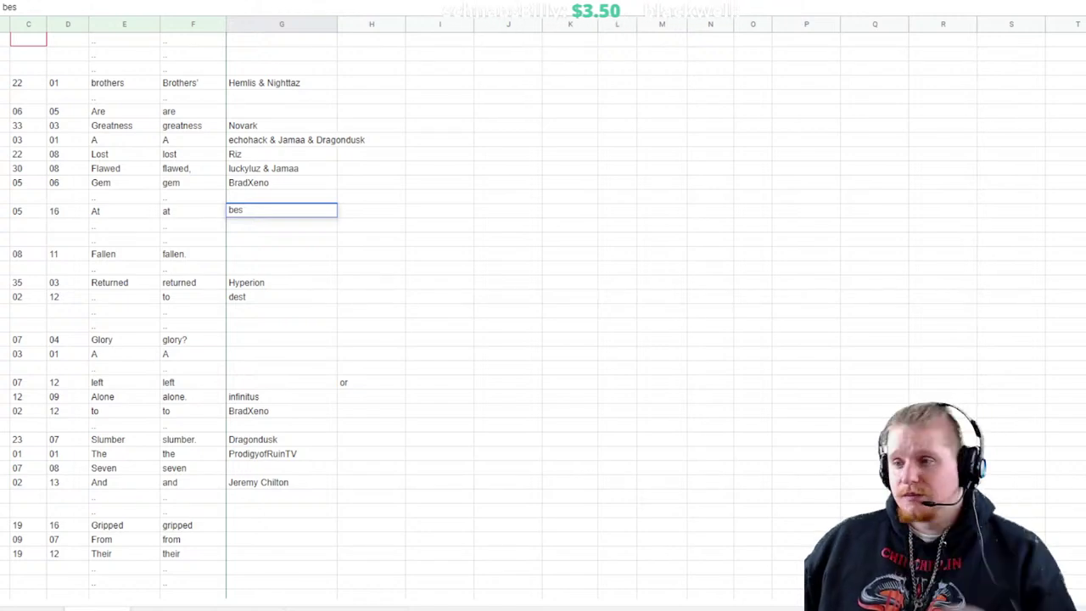
scroll(543, 305, "up", 15)
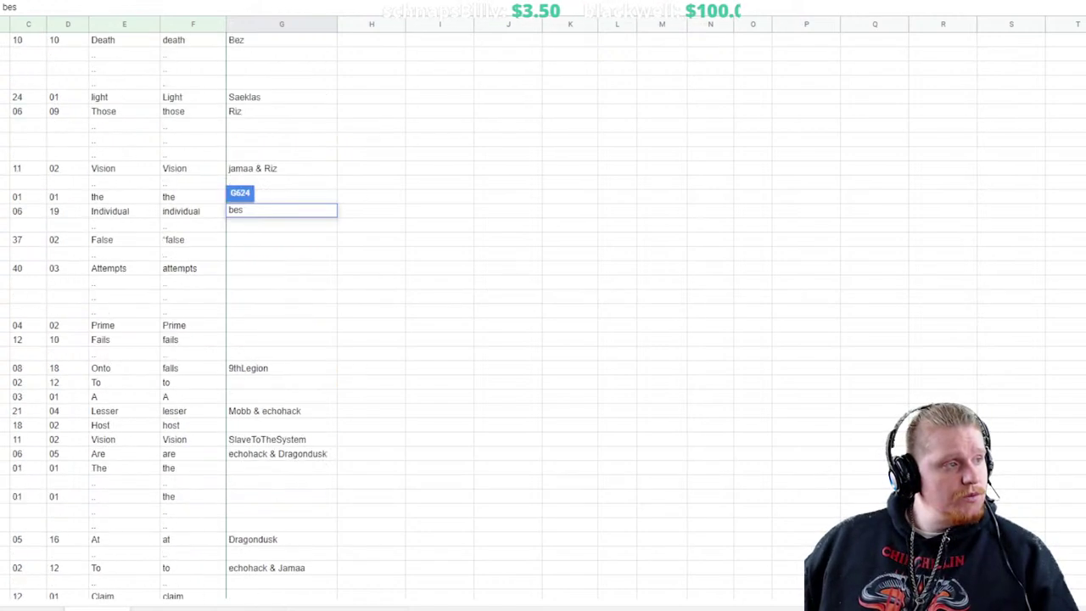
Credit the word "world" (line 10, word 05), directly above "Between", by entering the contributor's handle beside it
scroll(544, 318, "up", 15)
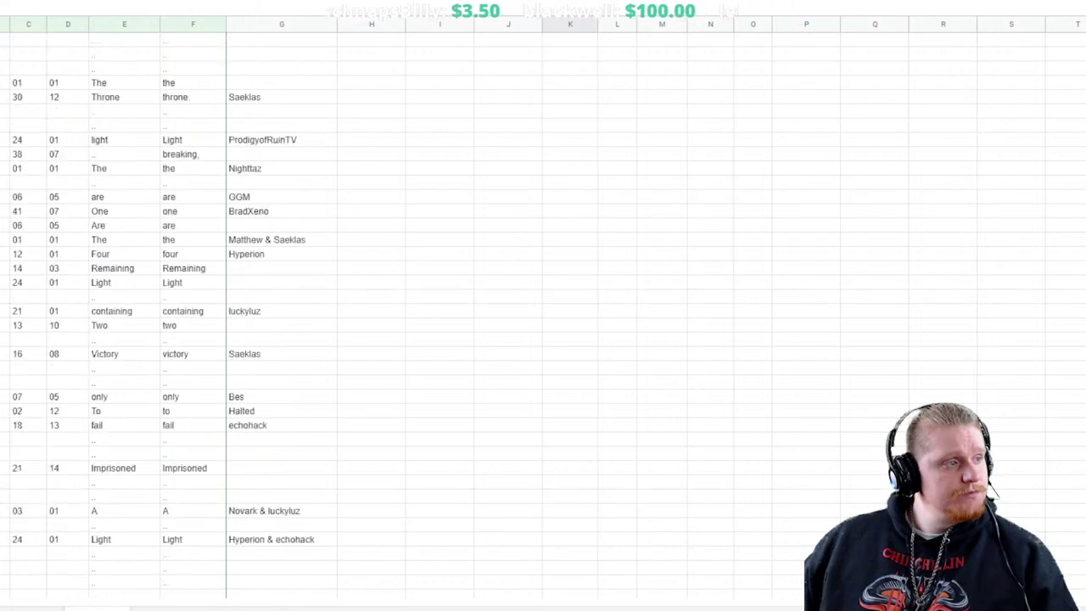
scroll(543, 306, "up", 15)
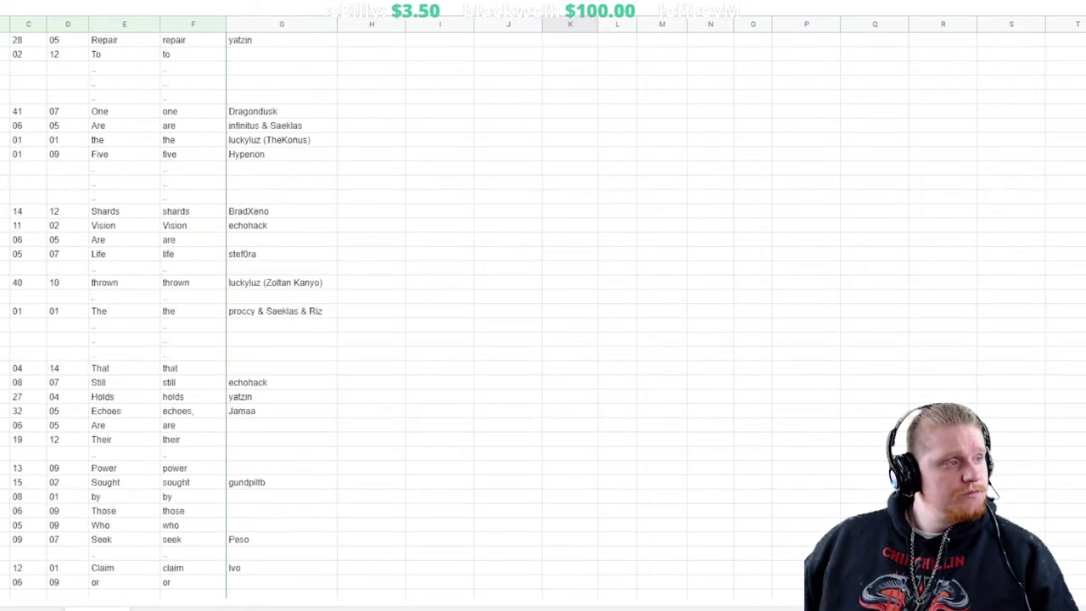
scroll(543, 305, "down", 5)
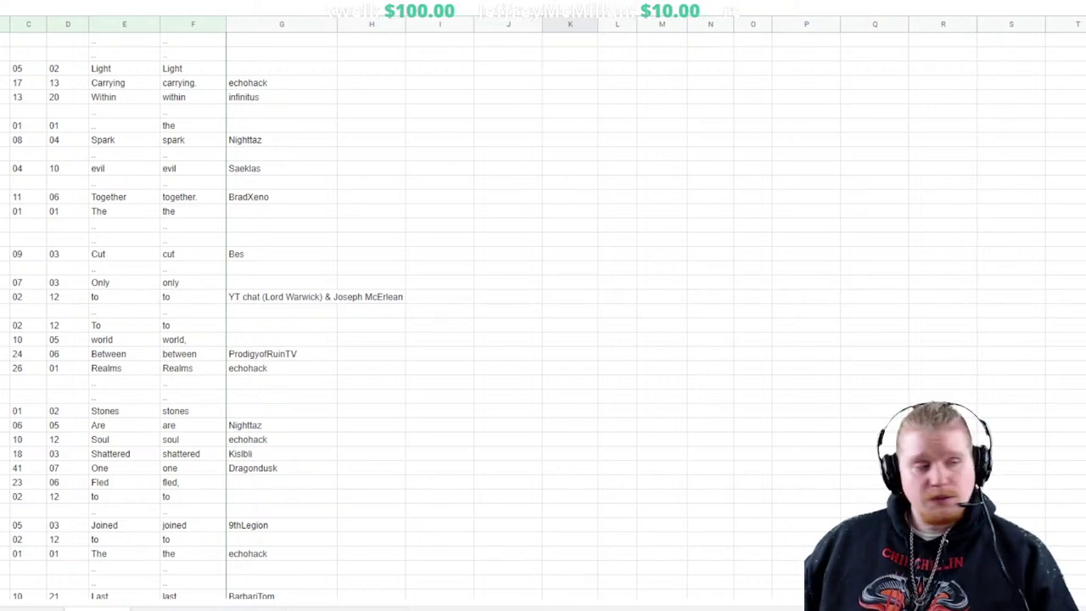
left_click(282, 338)
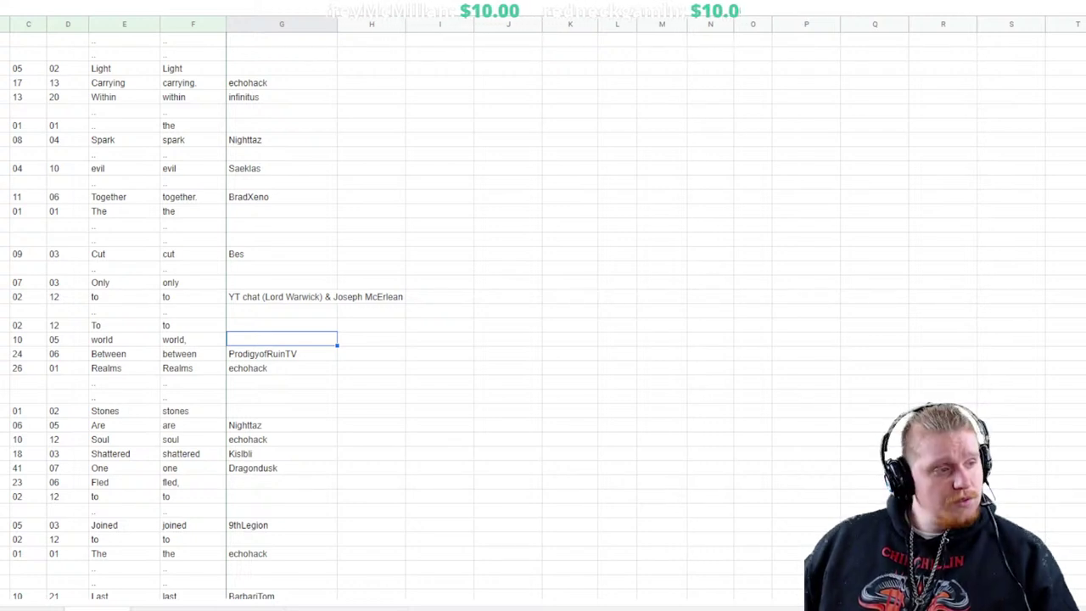
key("shift+Up")
key("Up")
key("Down")
type("d")
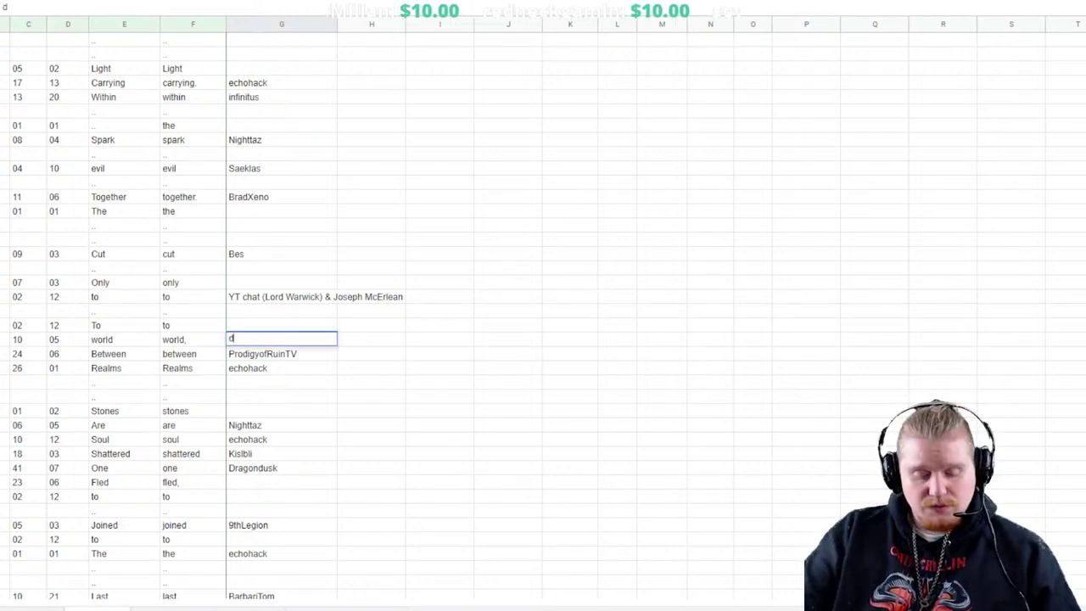
type("rag")
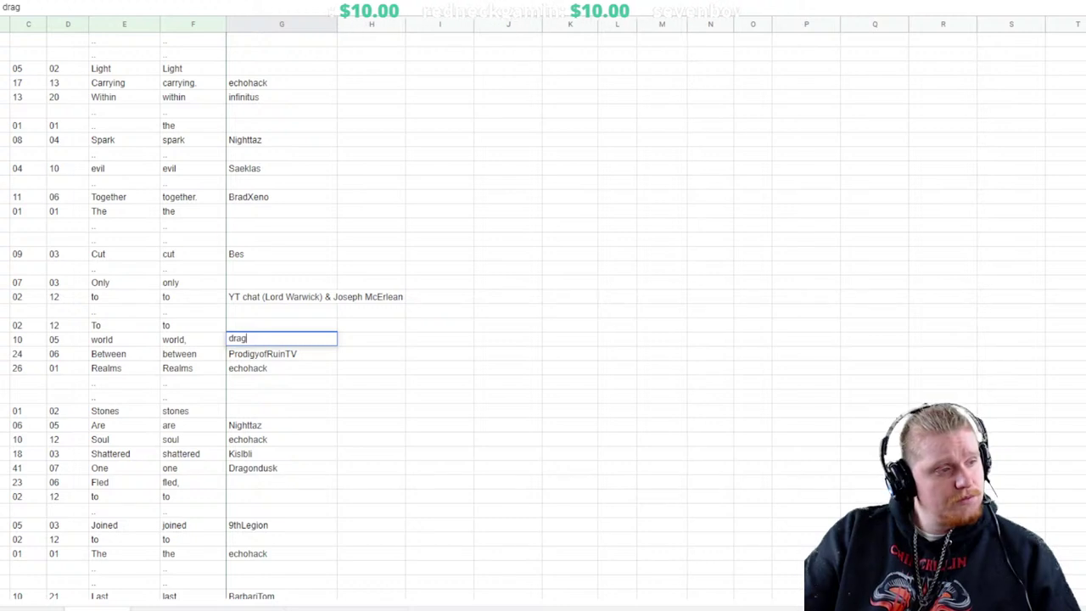
type("ondusk")
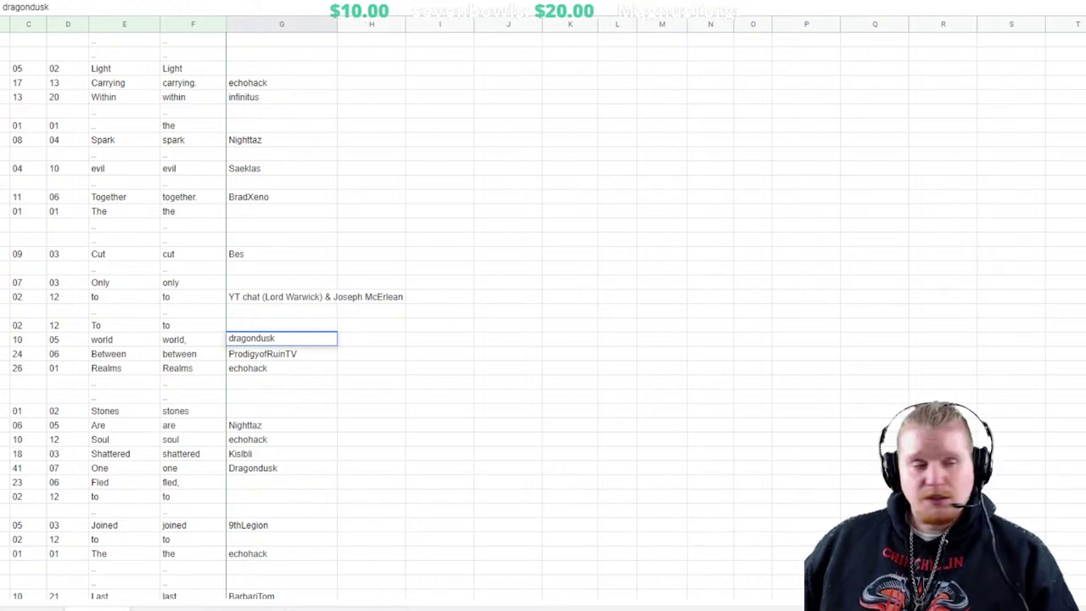
Fill in the row between "False" and "Attempts" with line 05, word 06 and the actual word "gem"
scroll(543, 305, "down", 15)
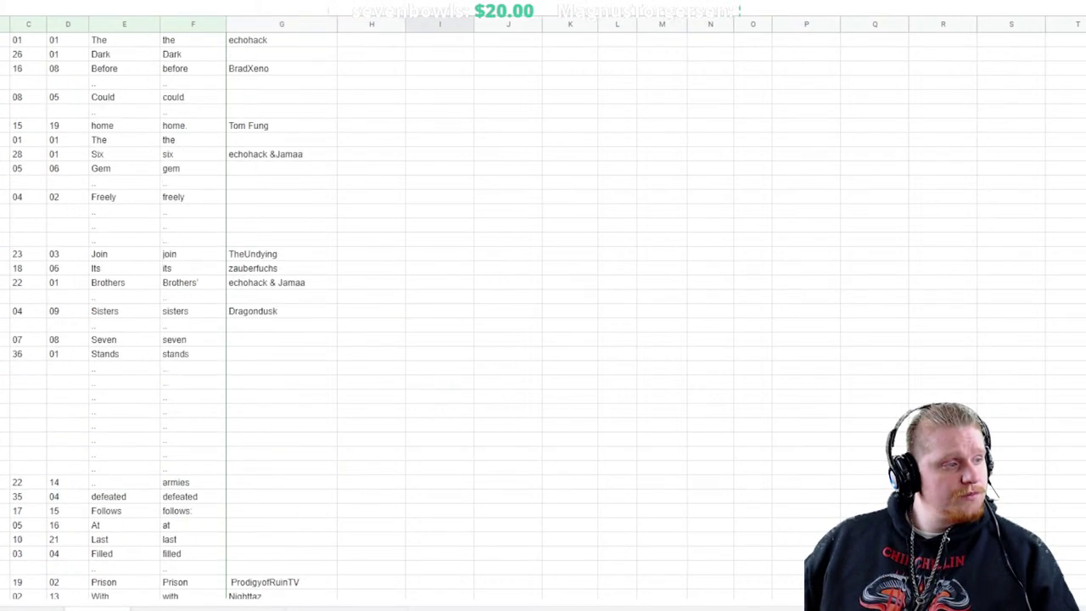
scroll(543, 305, "down", 20)
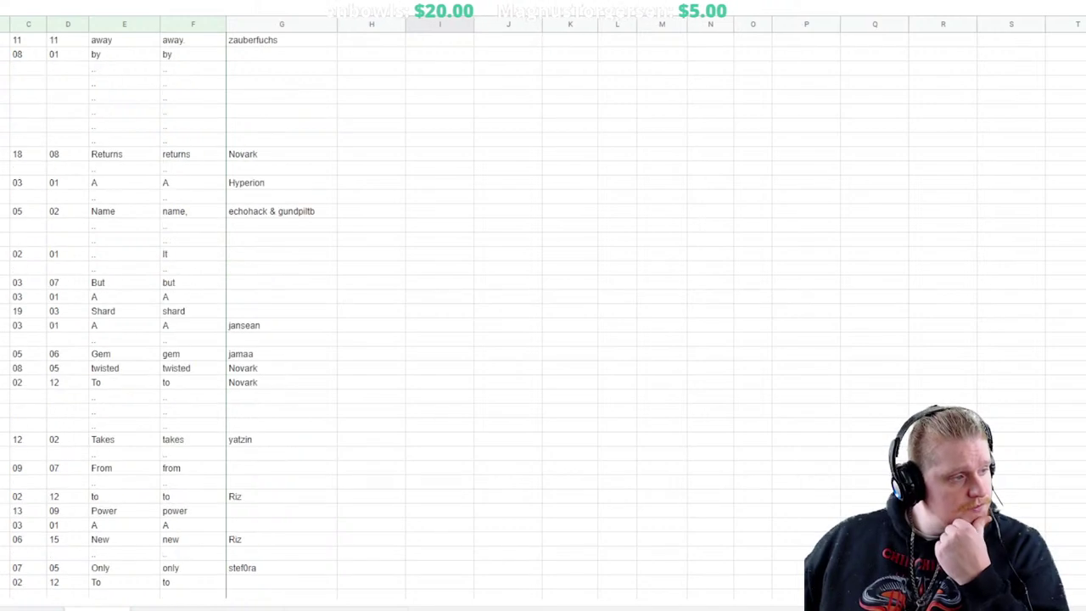
scroll(543, 306, "down", 20)
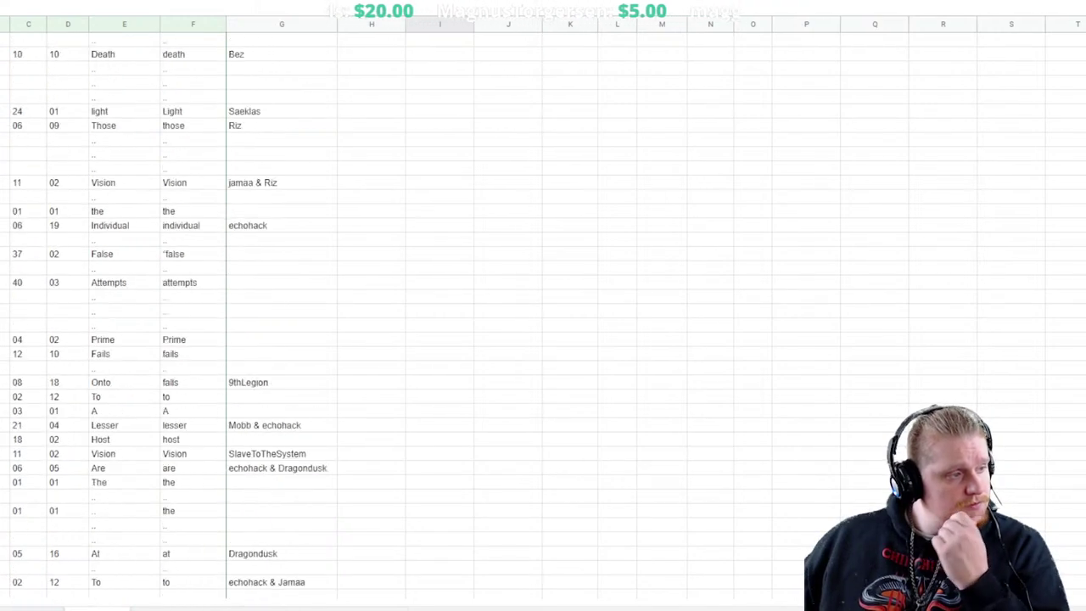
scroll(543, 306, "up", 3)
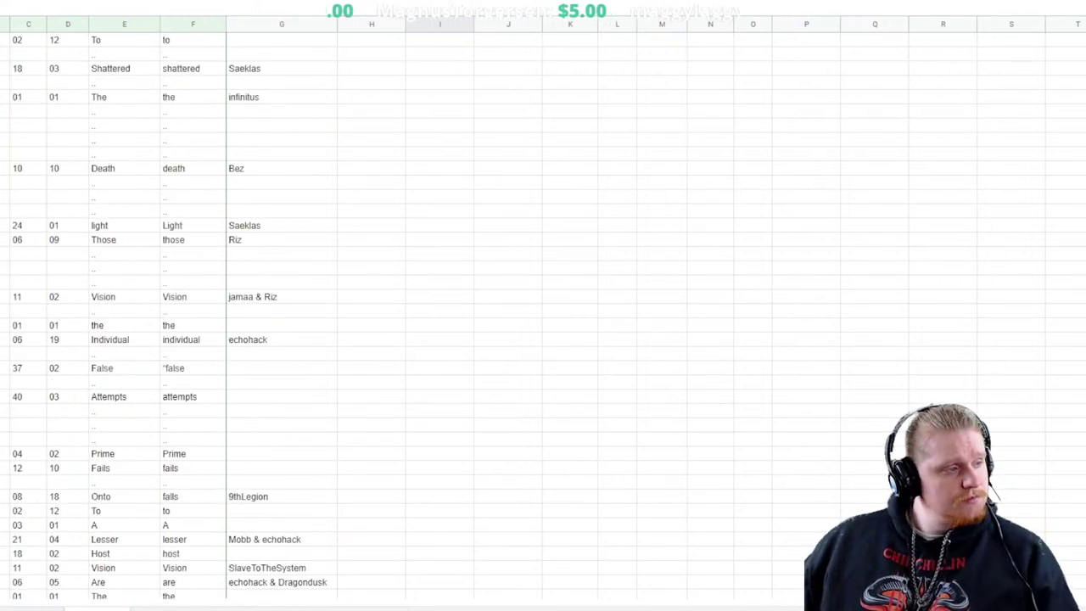
left_click(5, 382)
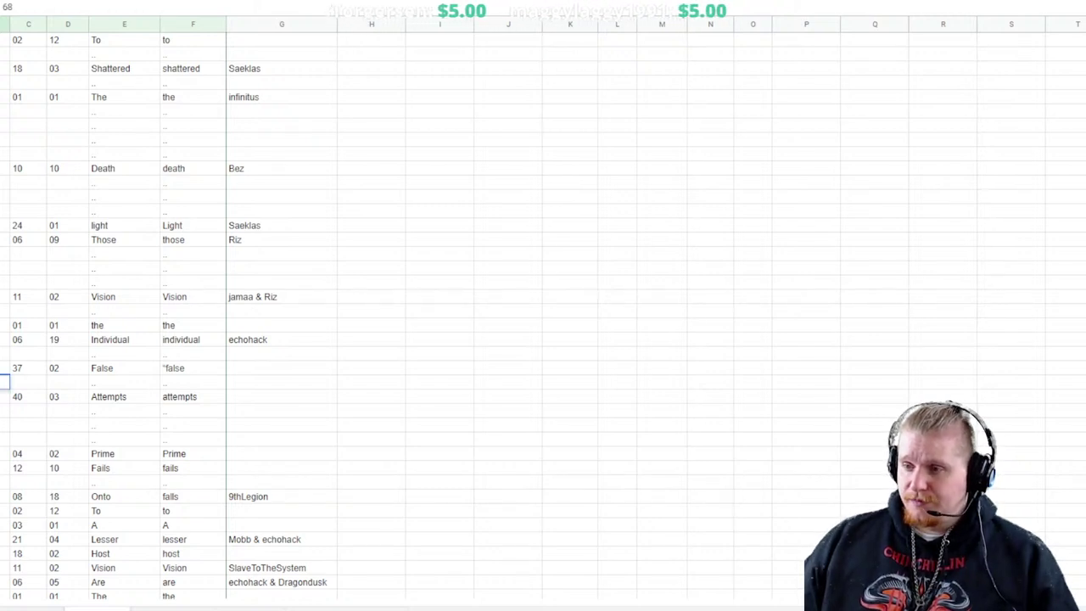
left_click(28, 382)
type("05")
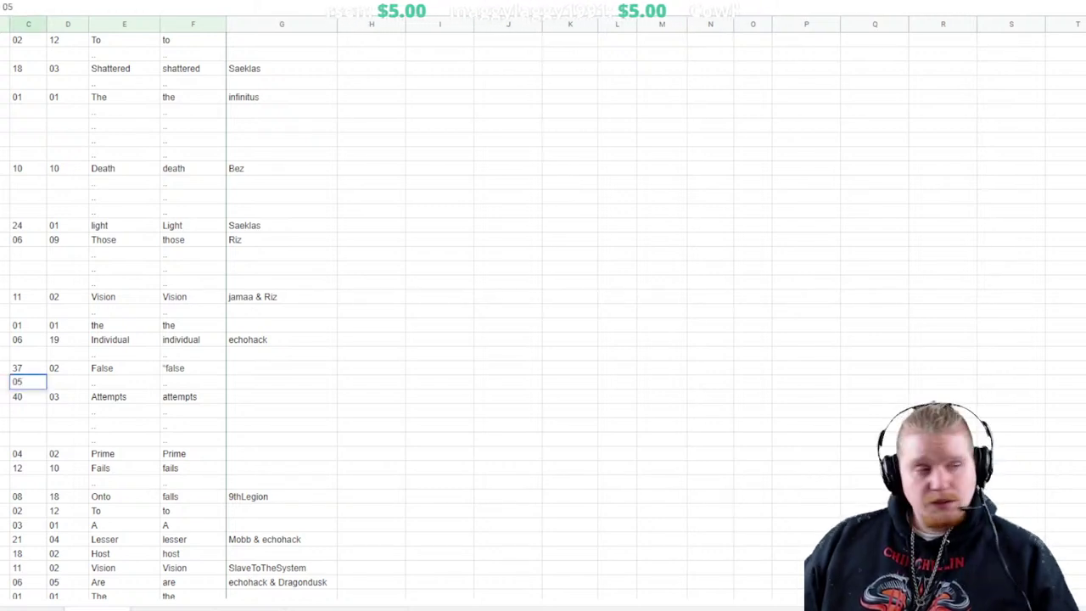
key("Tab")
type("06")
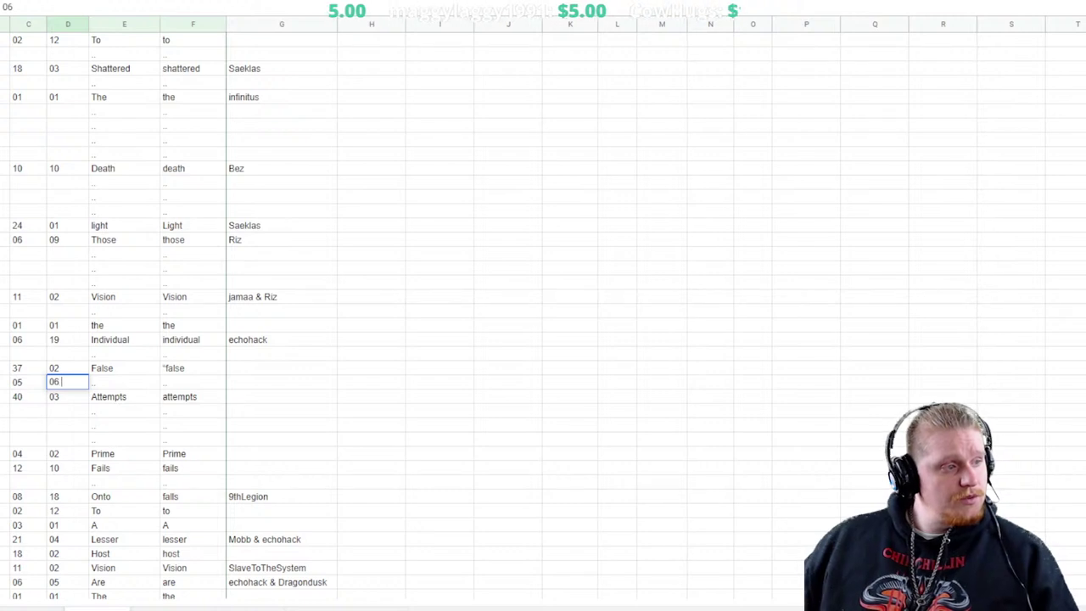
key("Tab")
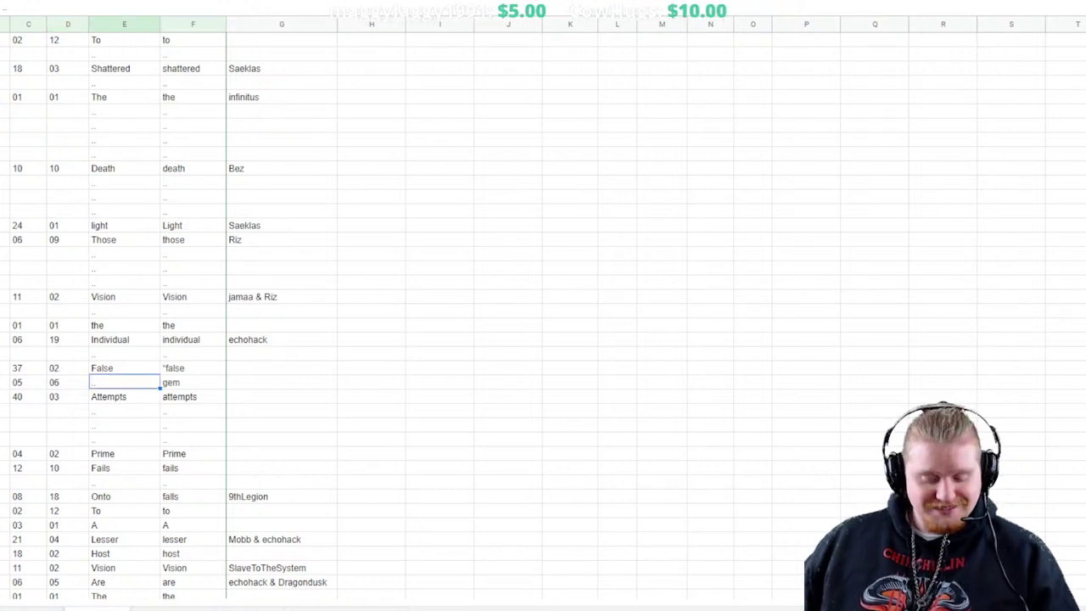
type("gem")
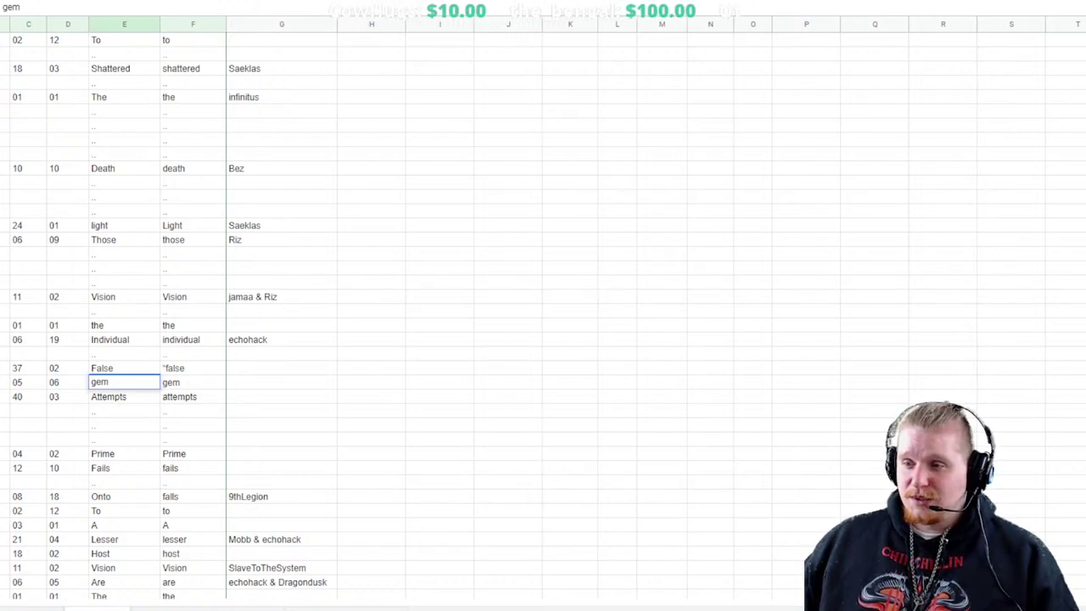
scroll(543, 306, "down", 12)
left_click(441, 453)
Credit the word "Gem" (line 05, word 06), directly above "Is", by entering the contributor's handle beside it
scroll(543, 305, "up", 6)
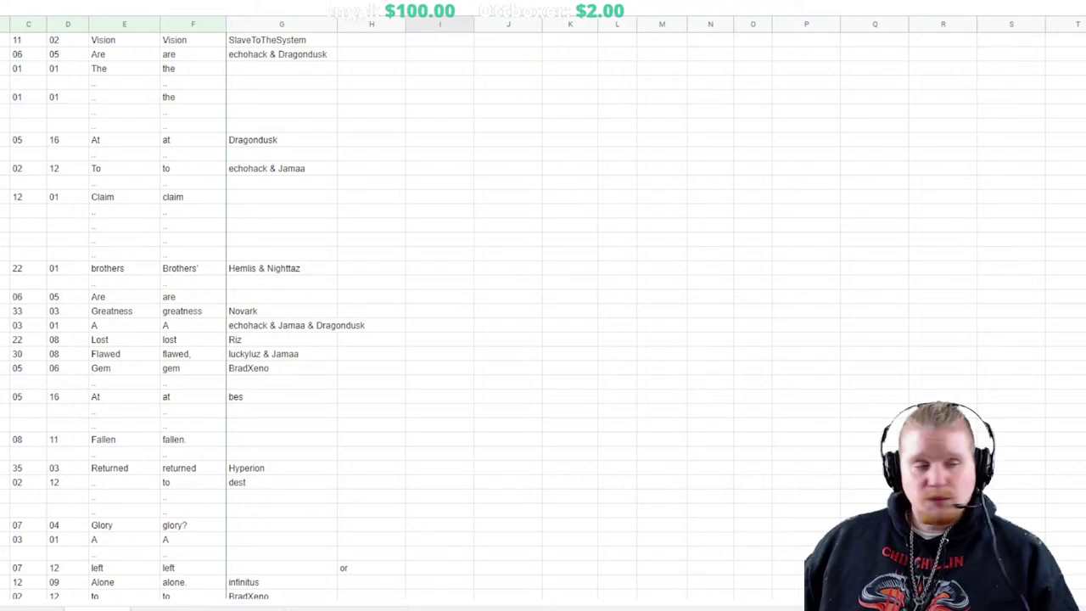
scroll(544, 305, "up", 15)
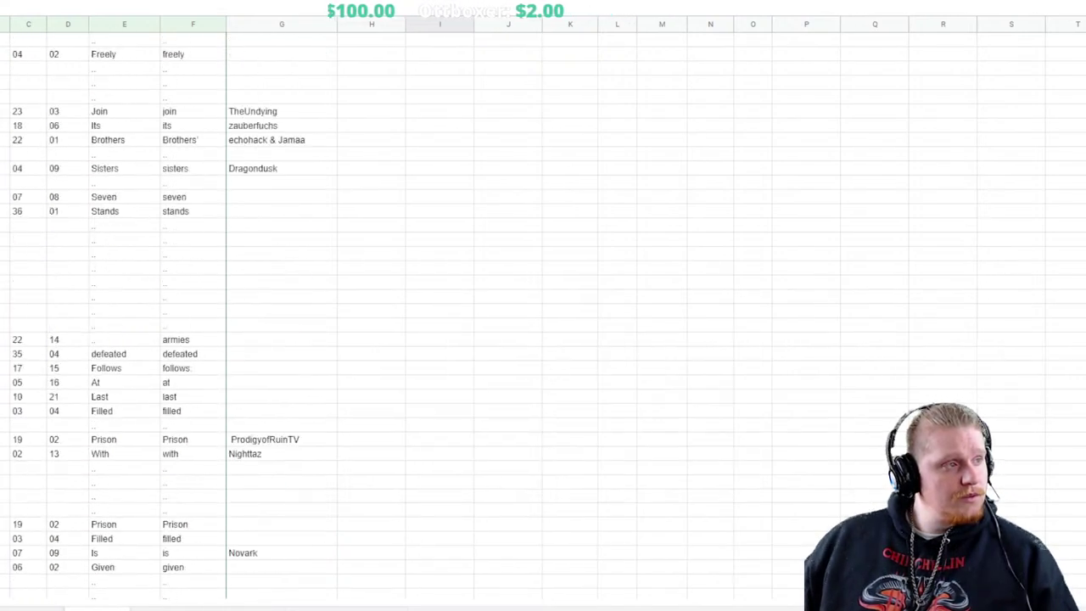
scroll(543, 305, "up", 15)
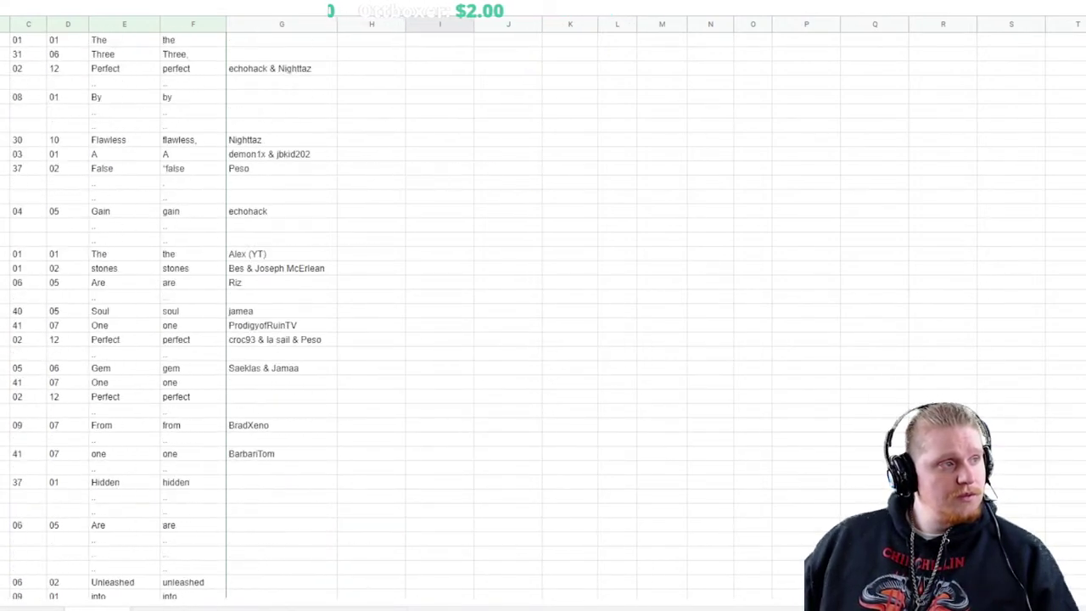
scroll(543, 305, "up", 4)
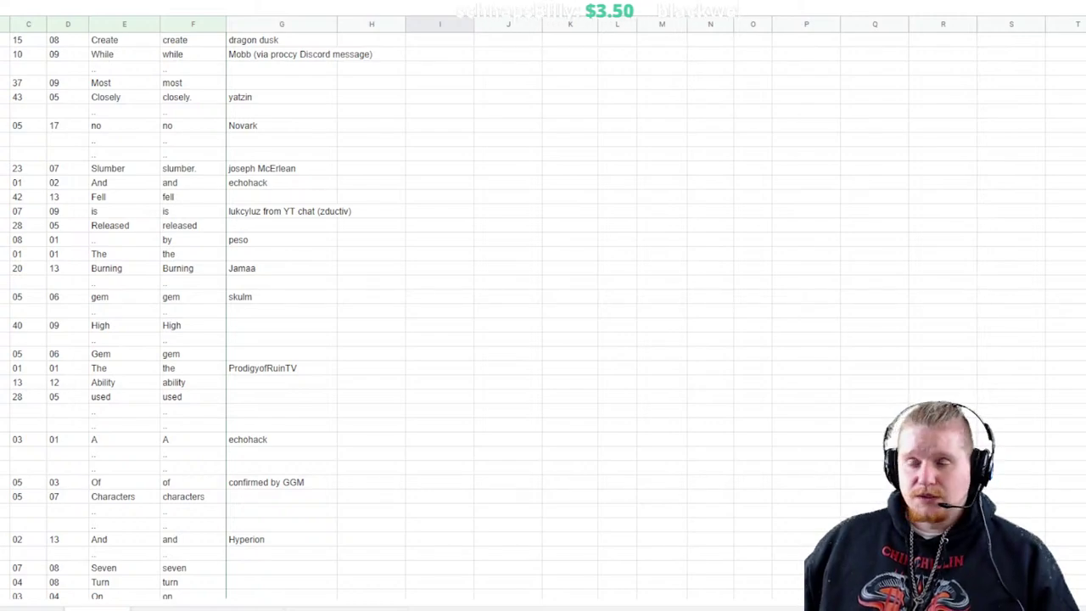
scroll(544, 314, "down", 20)
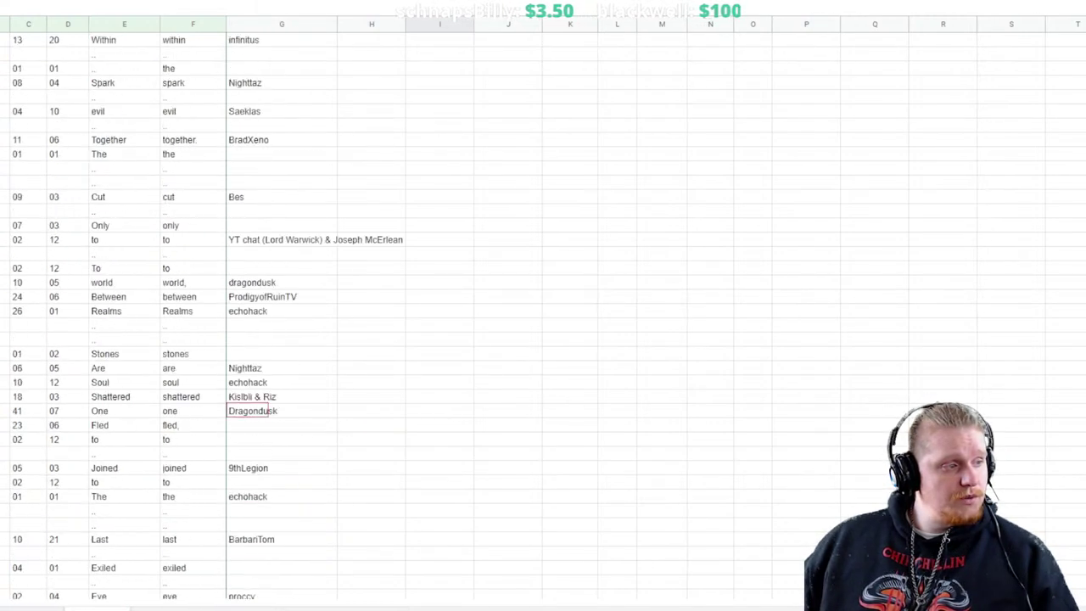
scroll(543, 314, "down", 20)
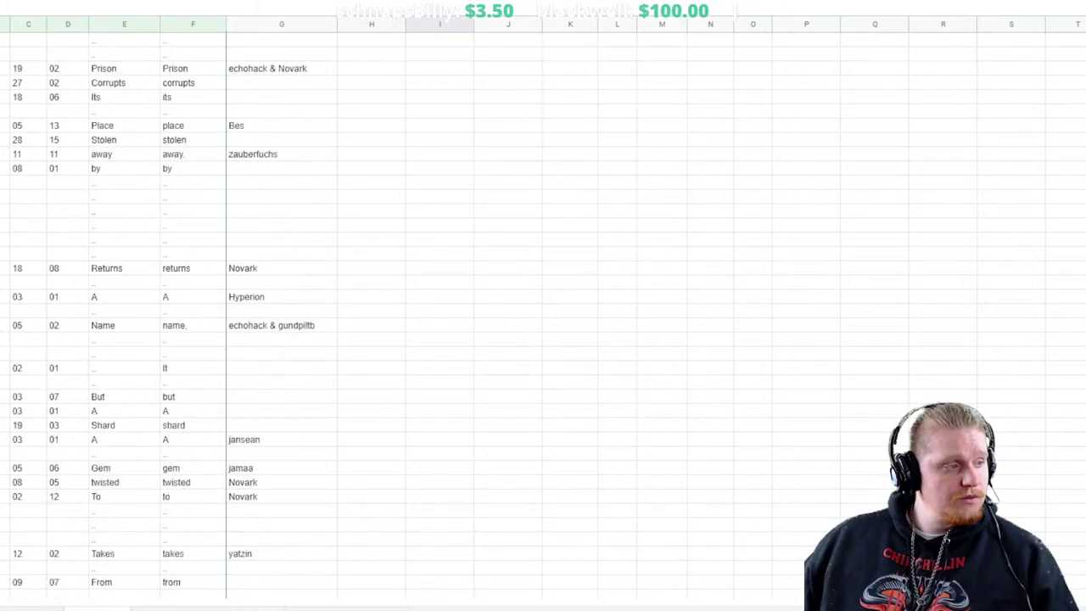
scroll(544, 314, "down", 7)
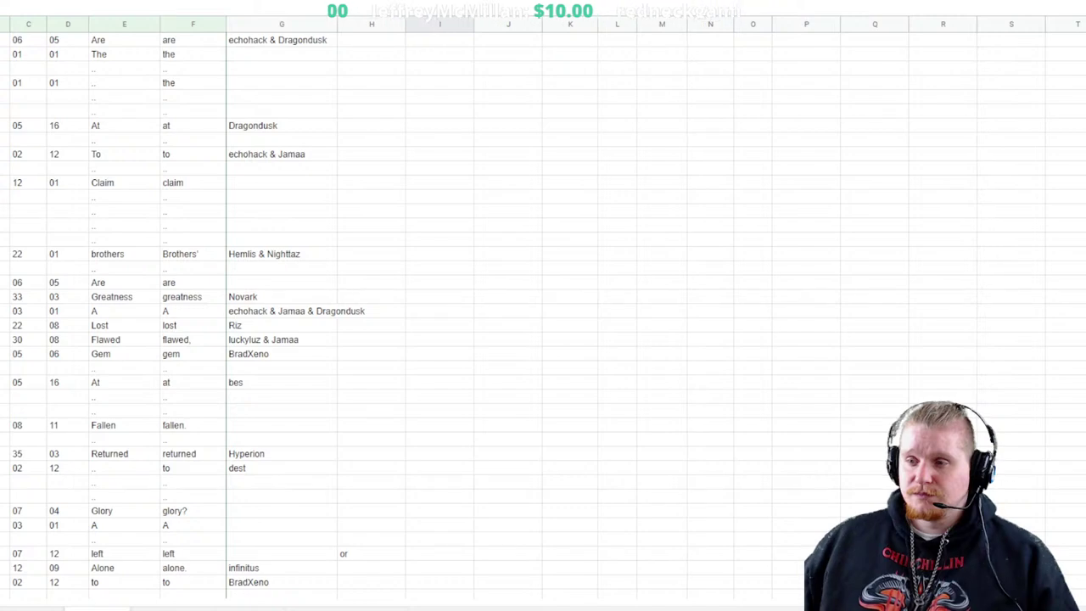
scroll(543, 306, "down", 5)
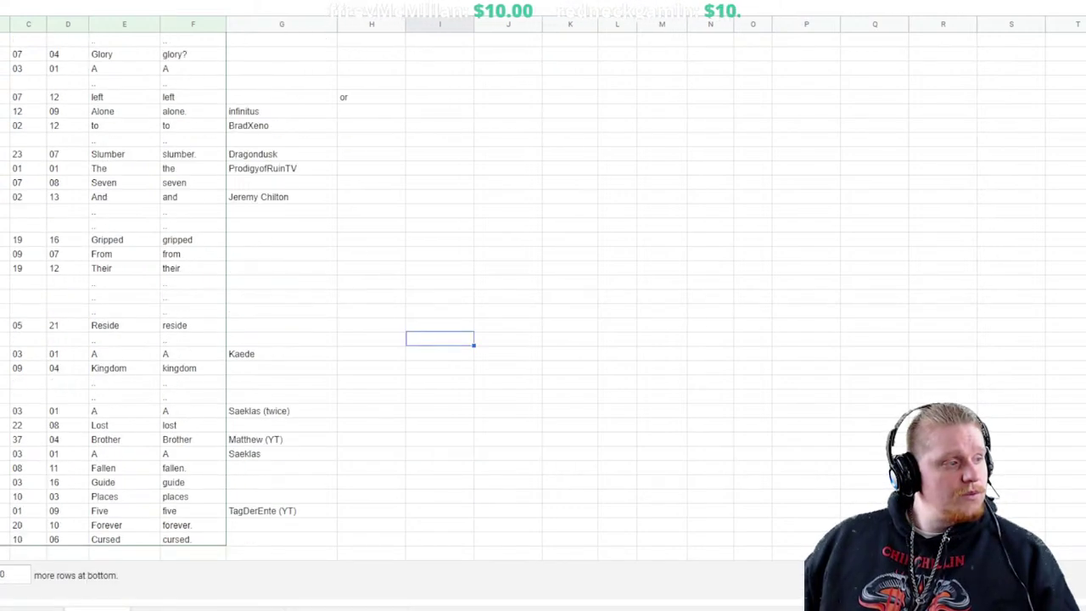
scroll(161, 318, "up", 20)
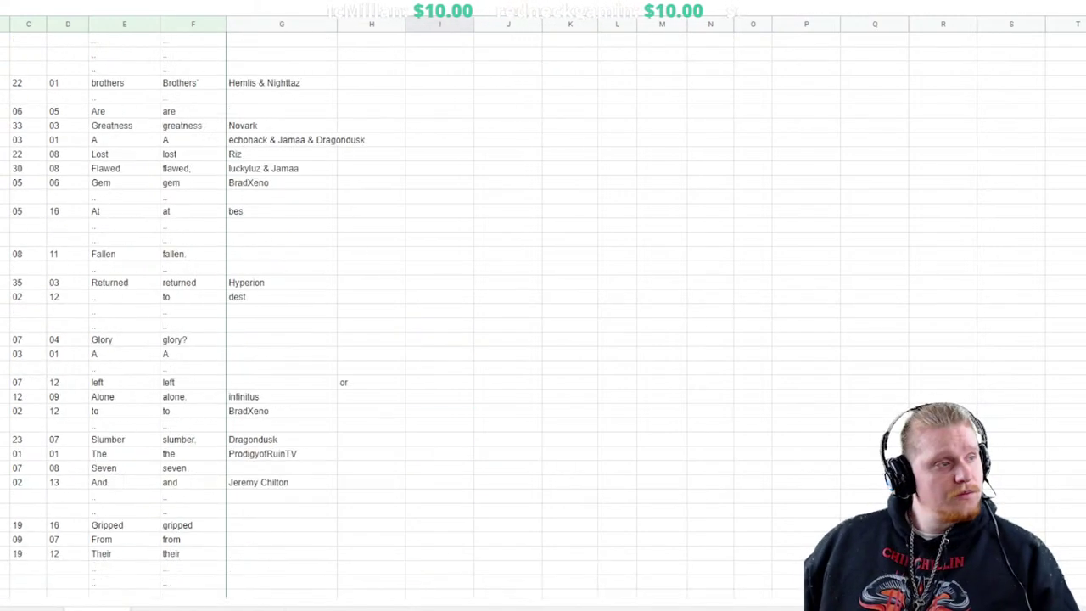
scroll(543, 305, "up", 15)
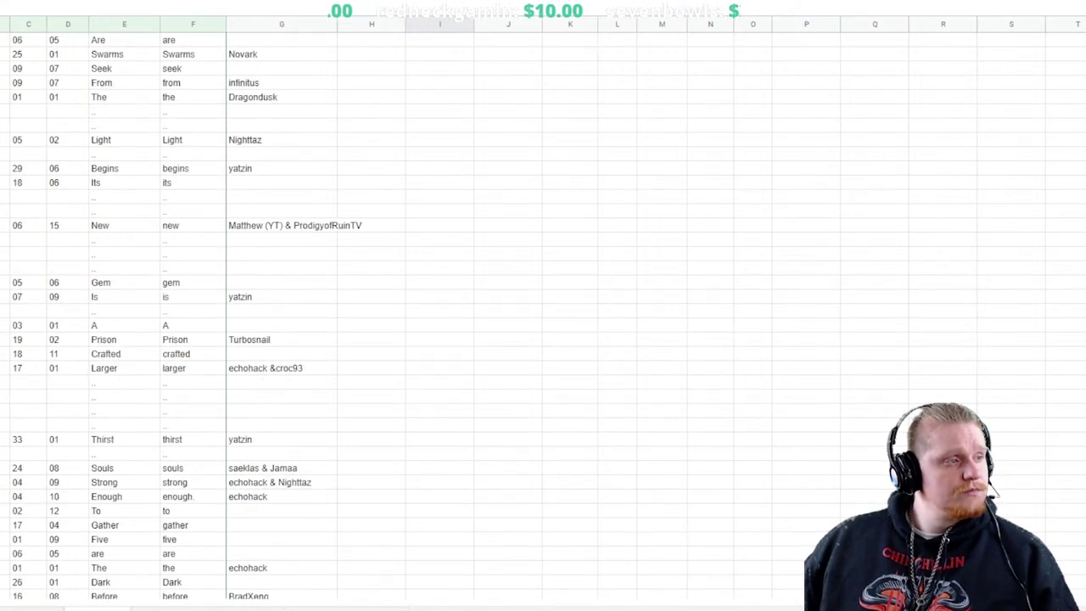
left_click(282, 282)
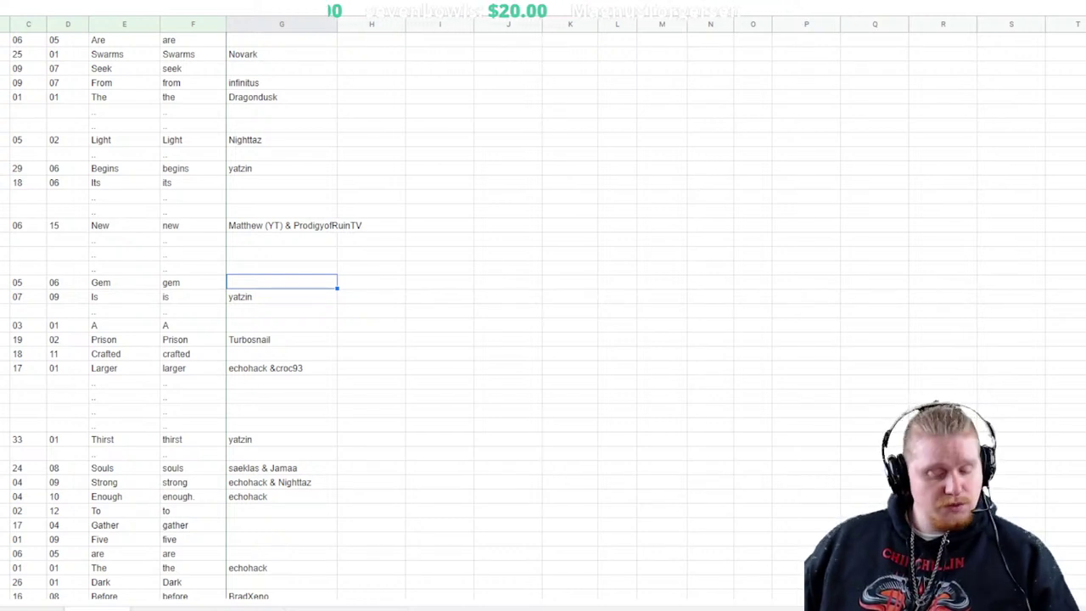
type("dest")
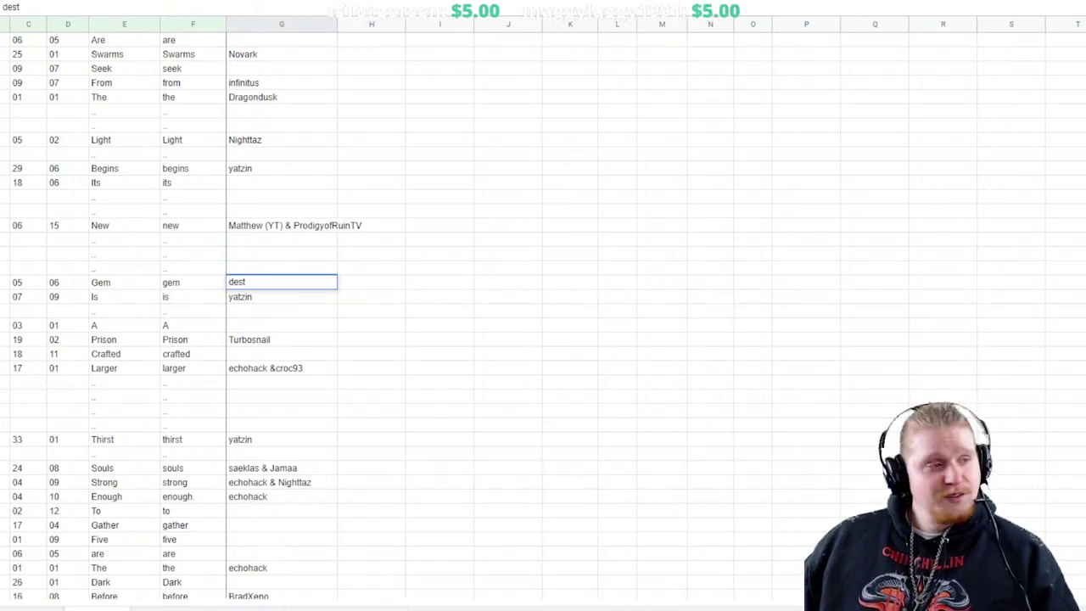
scroll(280, 306, "down", 10)
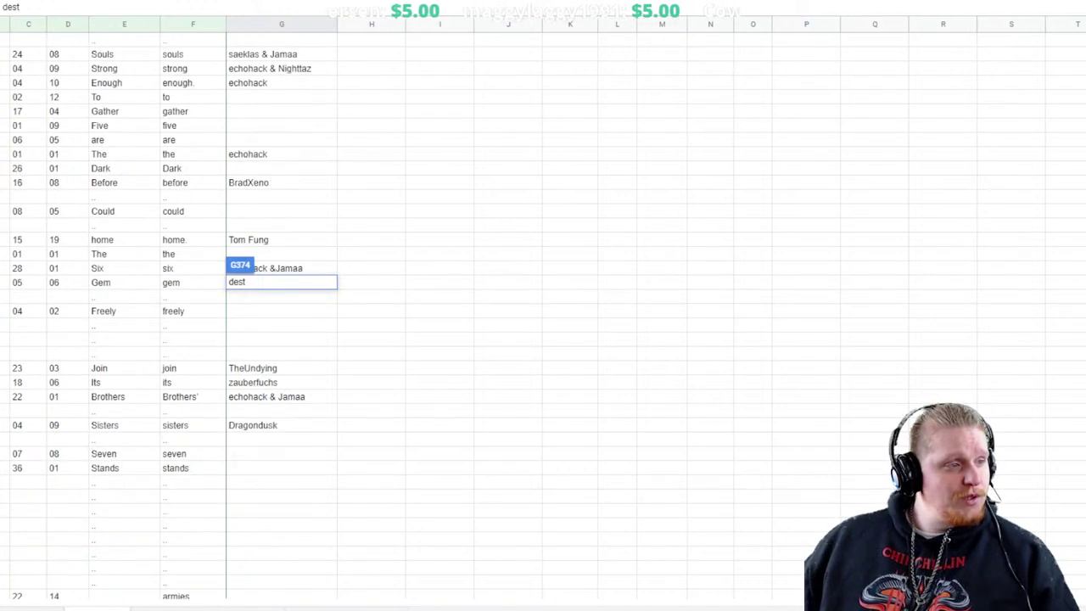
left_click(281, 382)
Enter page 12, line 13 and word 16 in the first blank row below "With" (line 02, word 13)
scroll(543, 314, "down", 20)
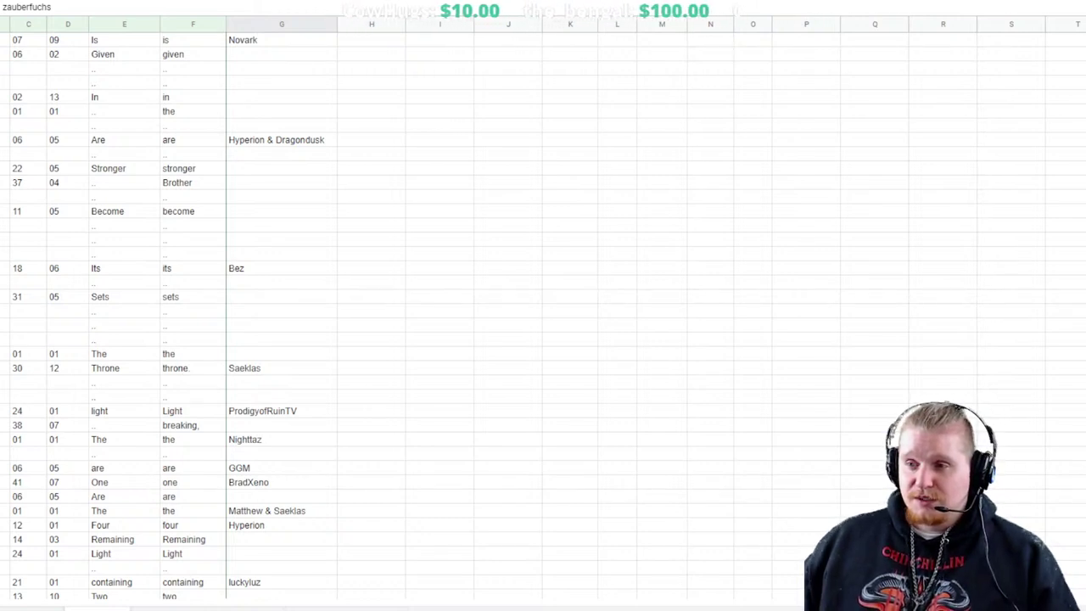
scroll(543, 305, "down", 20)
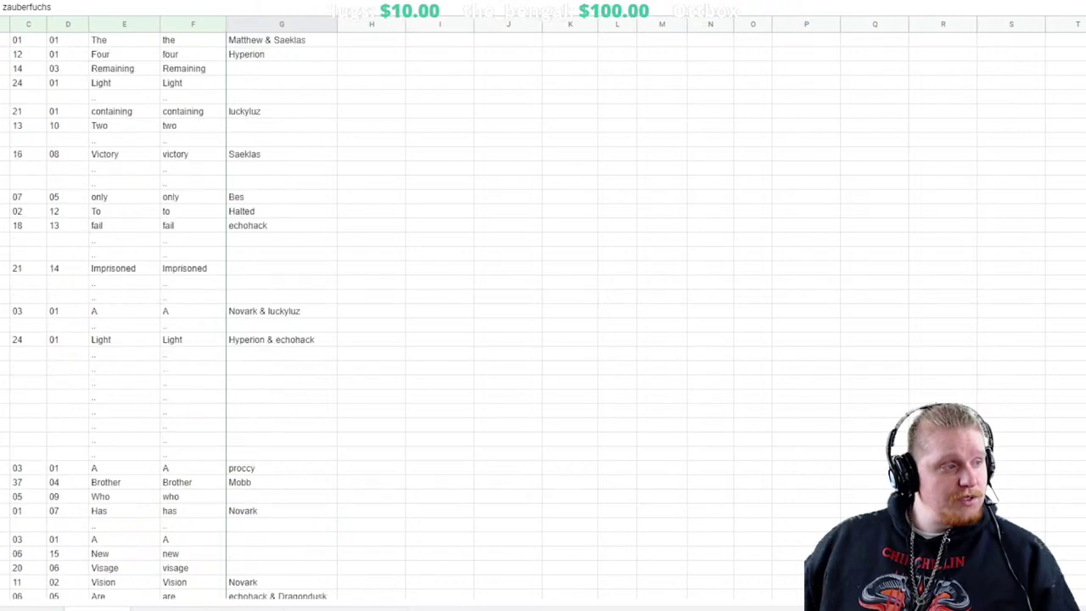
scroll(543, 305, "down", 3)
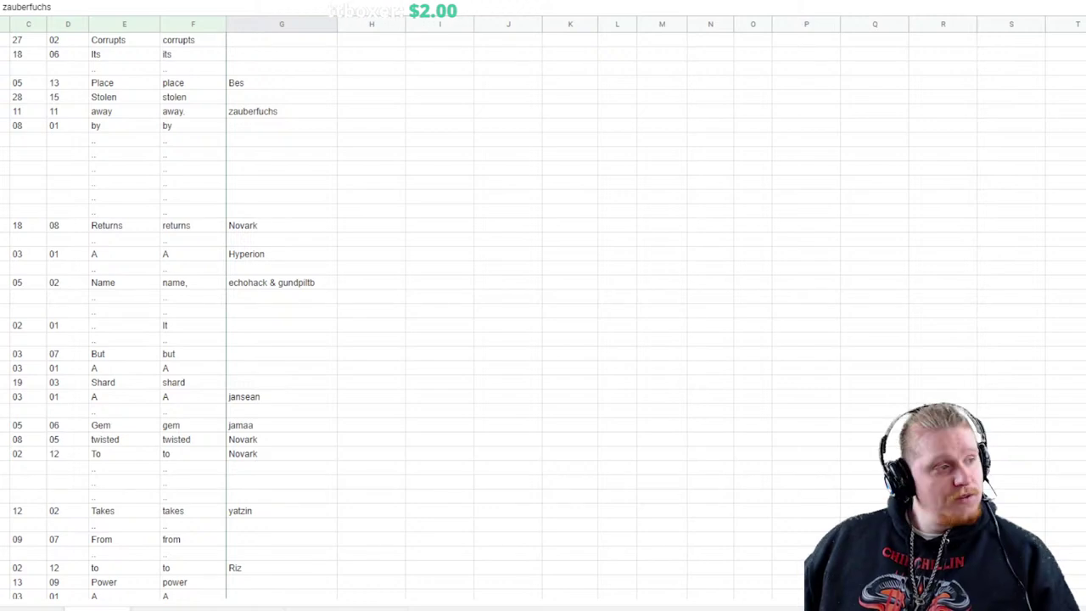
scroll(543, 305, "up", 20)
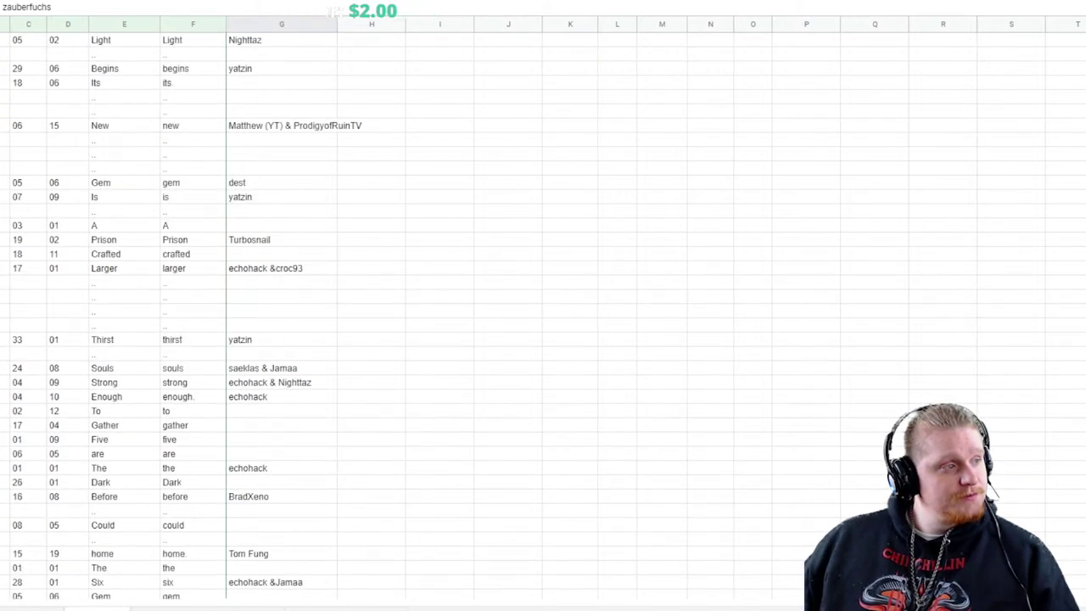
scroll(543, 305, "up", 20)
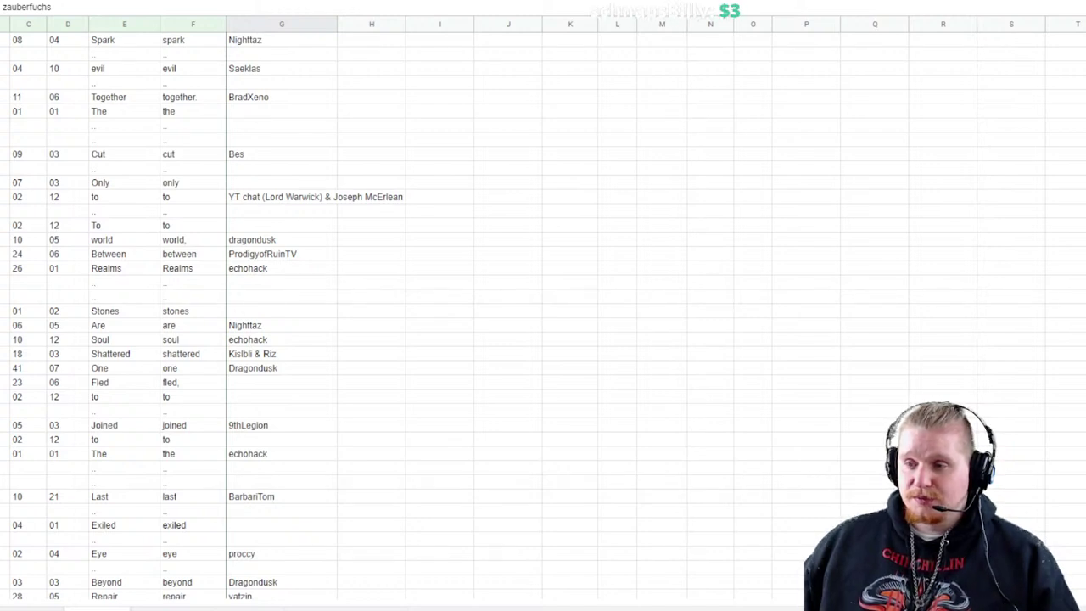
scroll(543, 305, "down", 20)
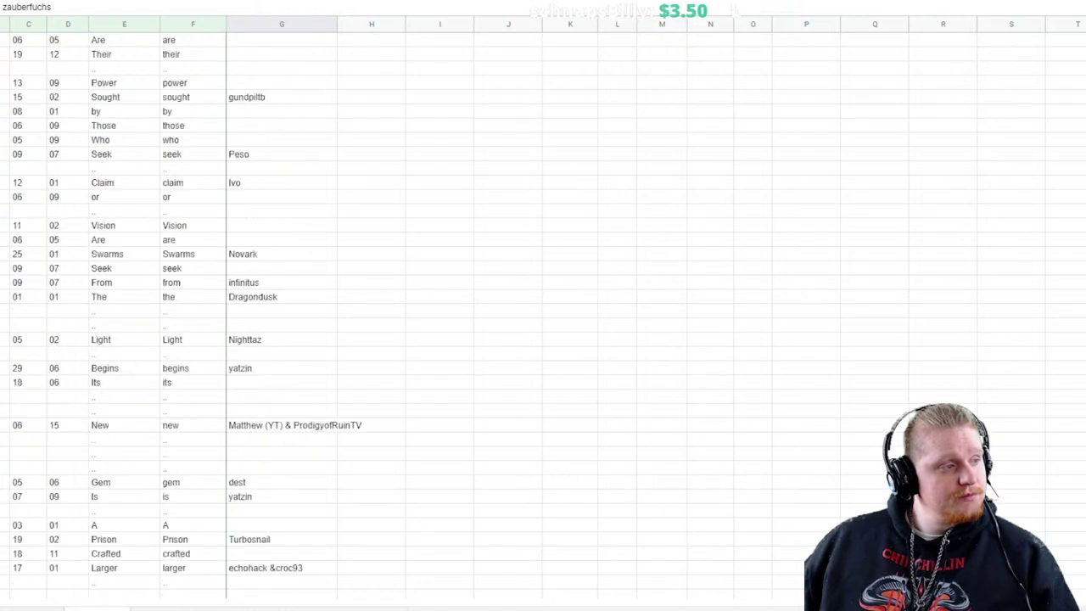
scroll(543, 305, "down", 3)
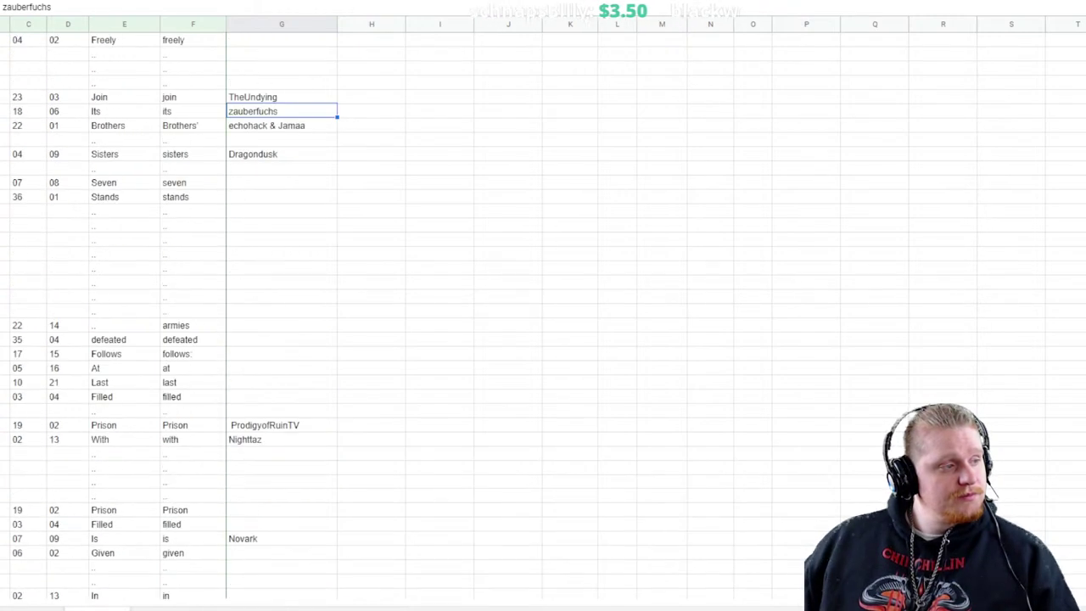
left_click(5, 453)
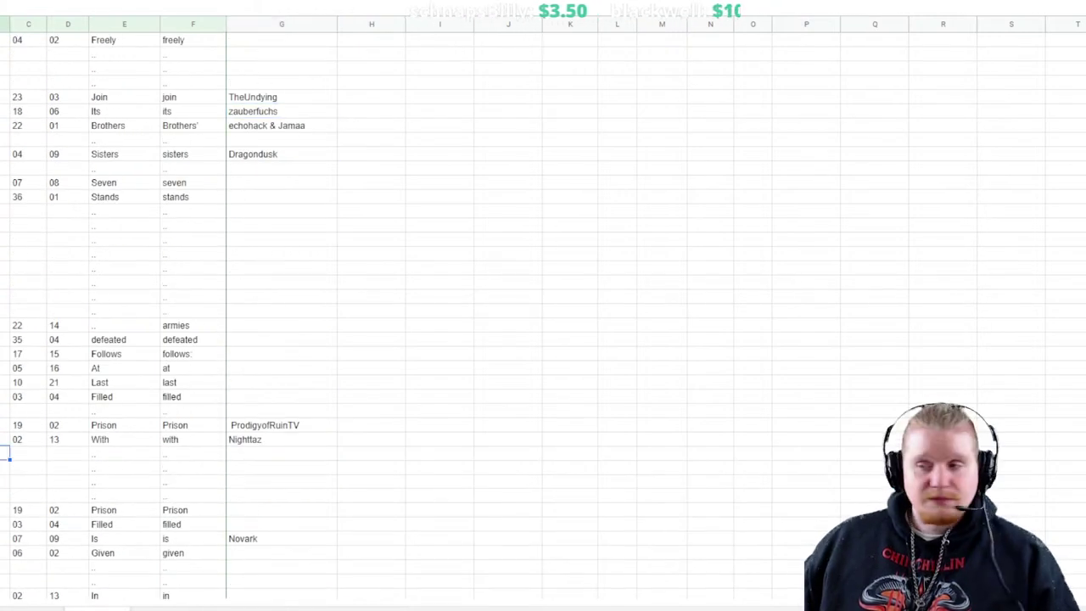
type("4")
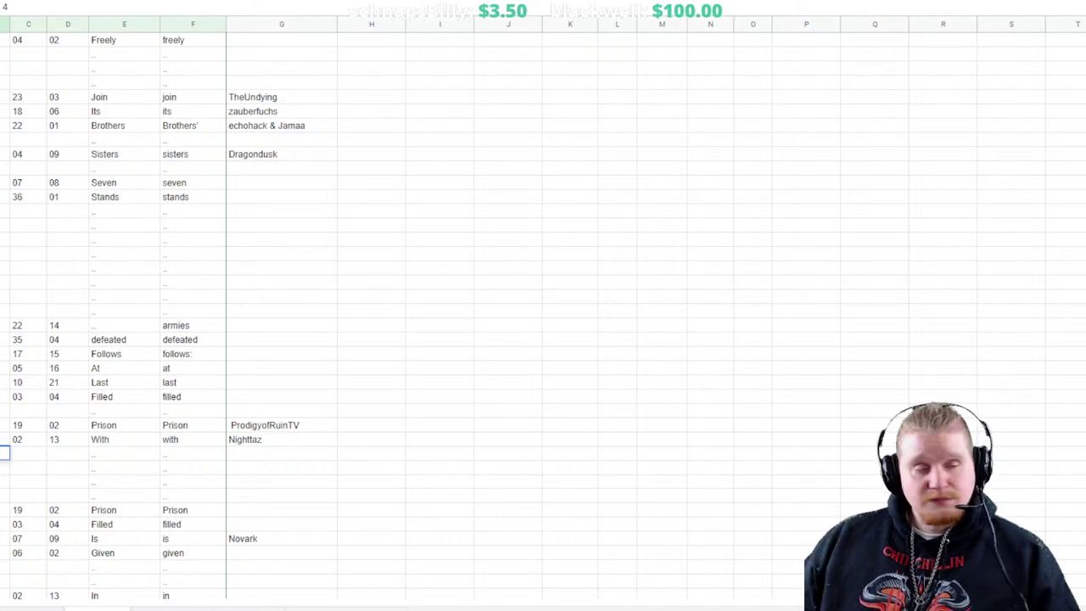
type("33")
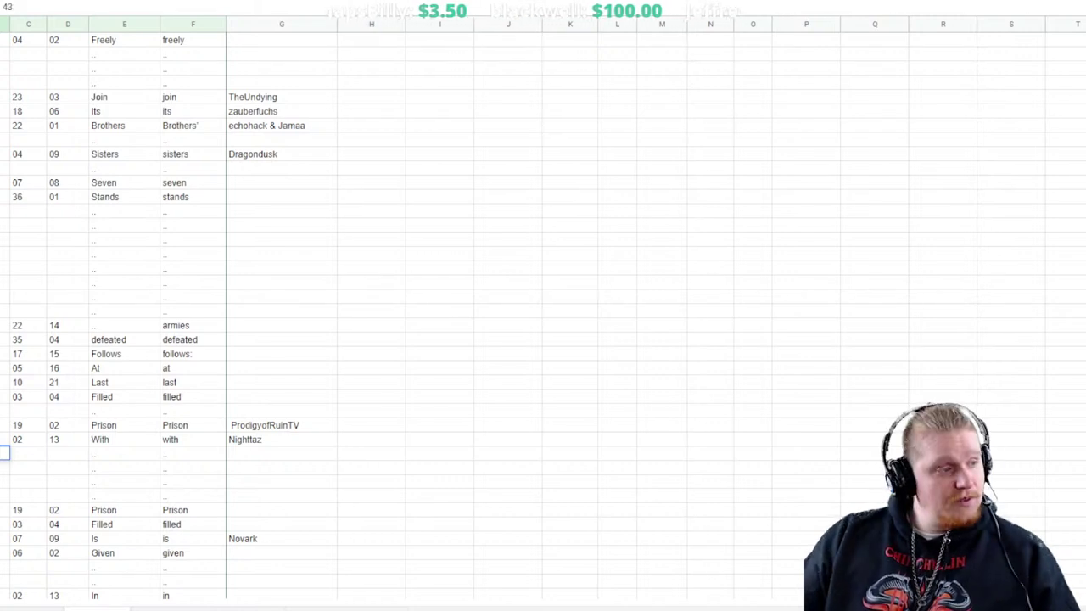
key("BackSpace")
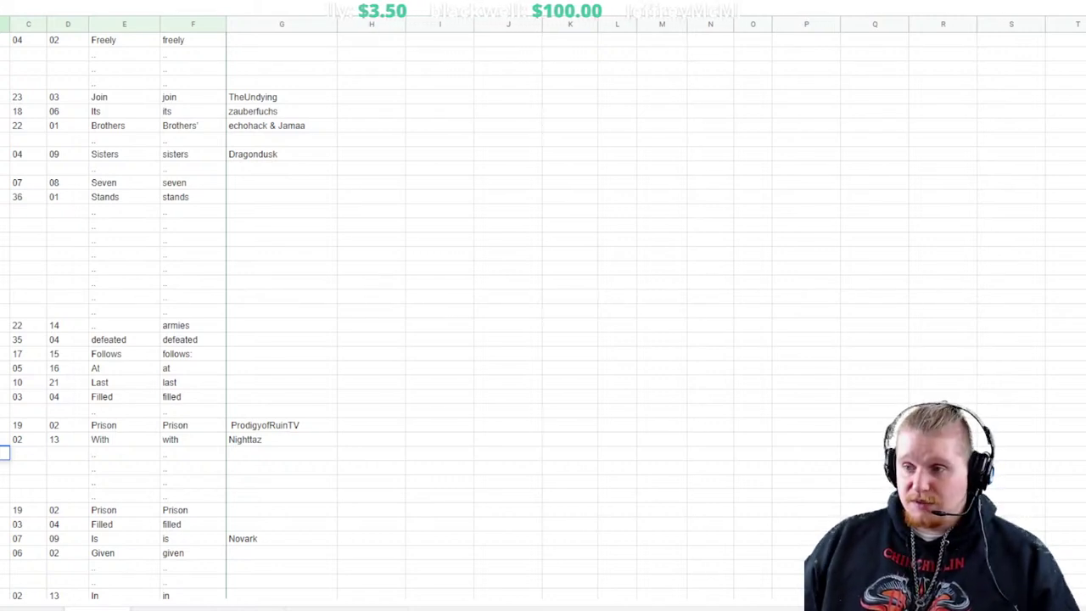
type("12")
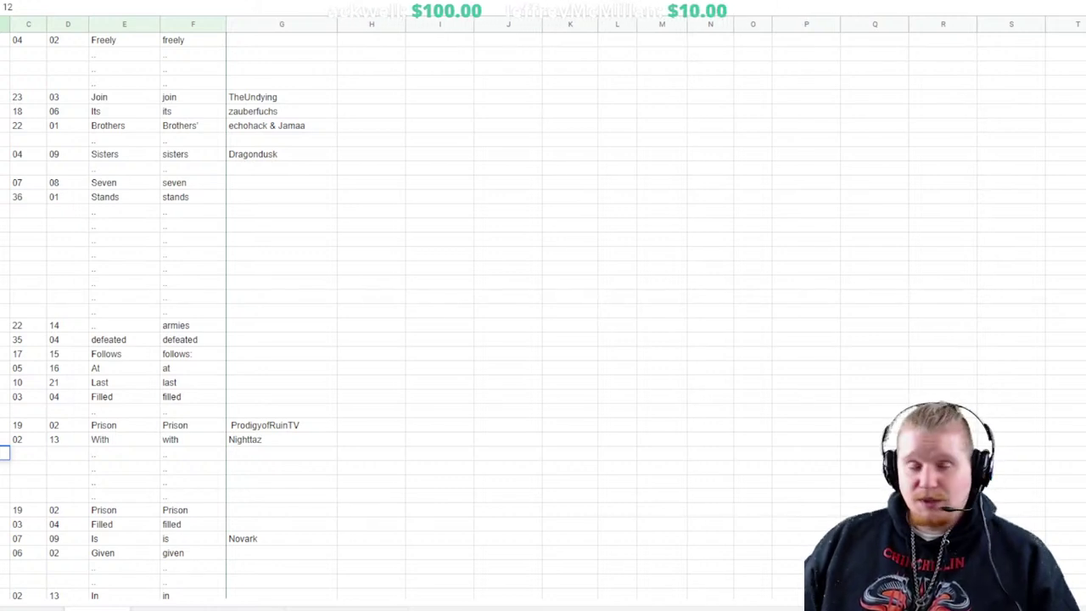
key("Tab")
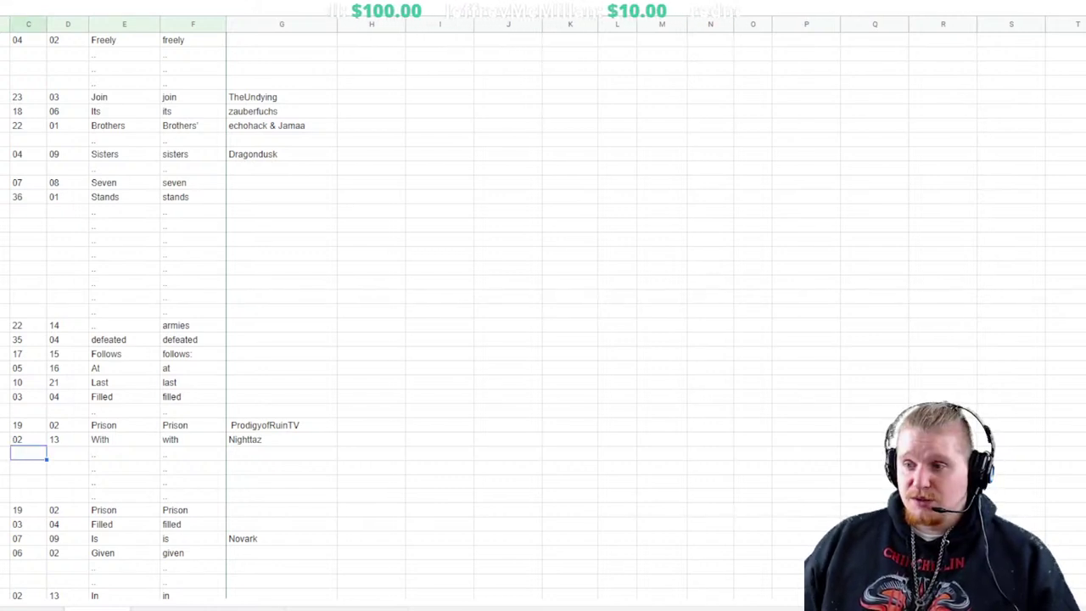
type("13")
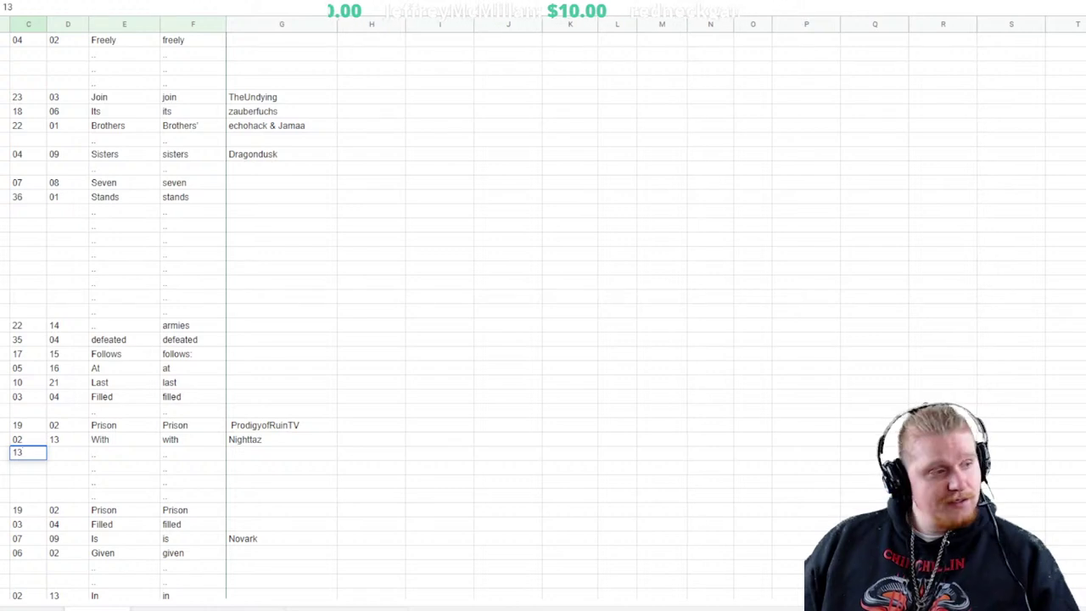
key("Tab")
type("16")
key("Tab")
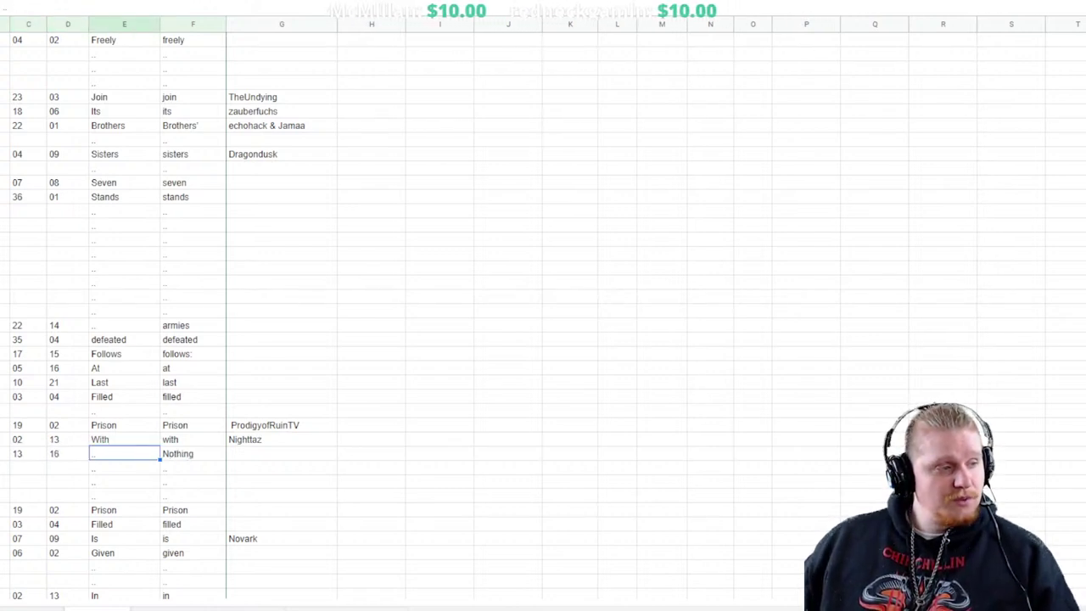
Fill in "nothing" as the actual word for line 13, word 16, directly below "With"
type("N")
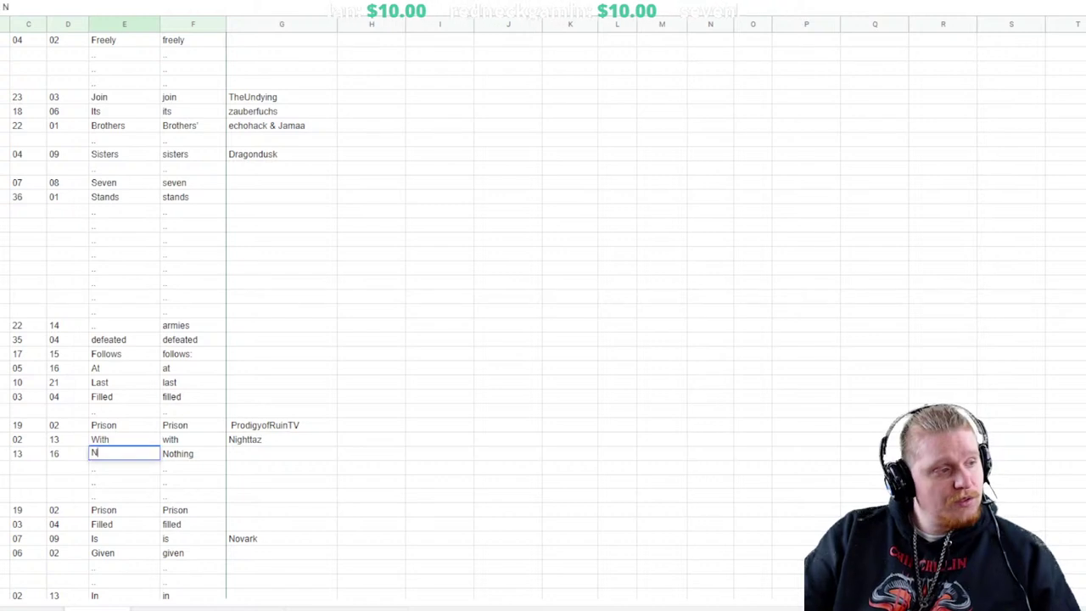
key("BackSpace")
type("not")
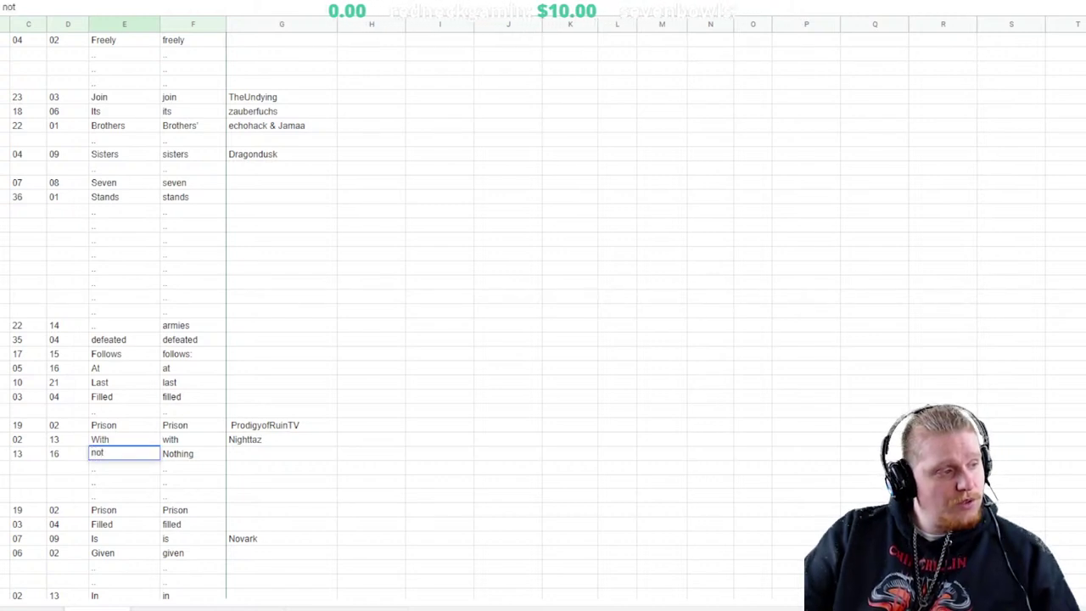
type("hing")
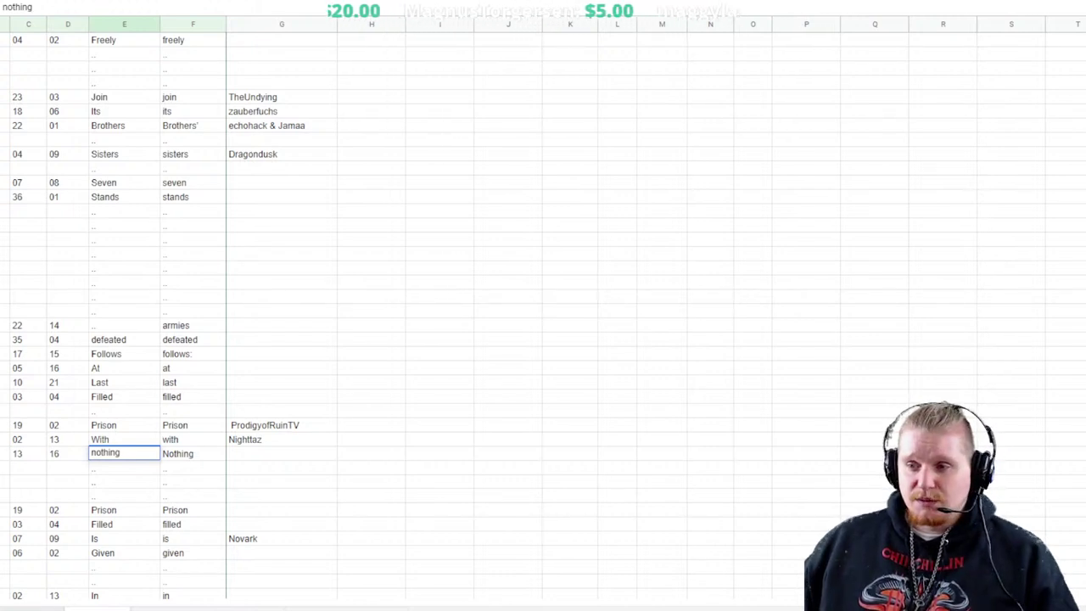
scroll(124, 452, "down", 1)
left_click_drag(124, 453, 440, 410)
Enter page 56 in the blank row between "The" and "Are", two rows below "Light"
scroll(124, 453, "up", 15)
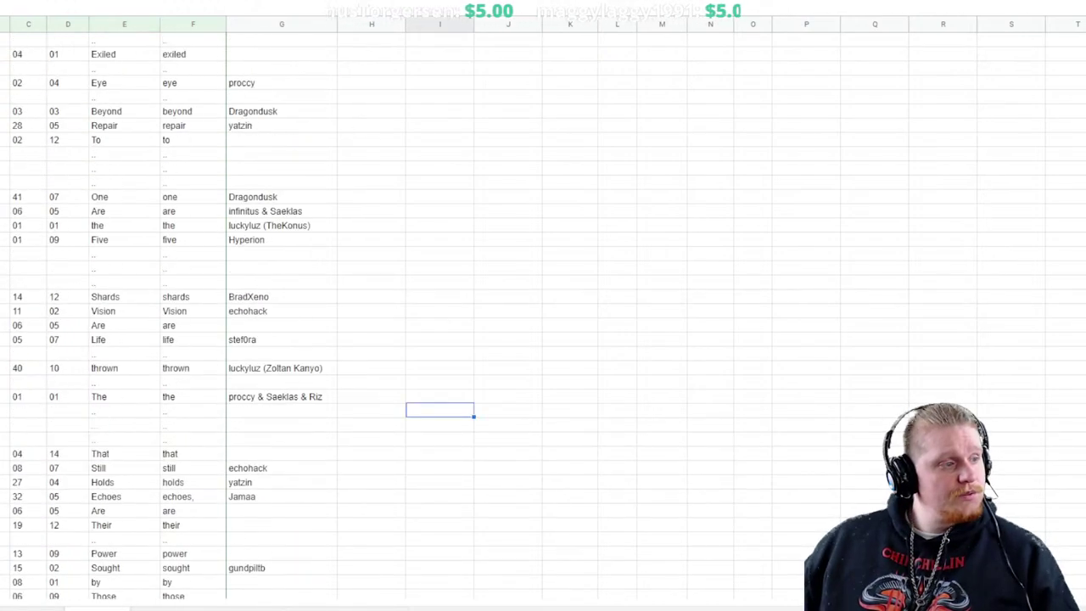
scroll(440, 410, "up", 20)
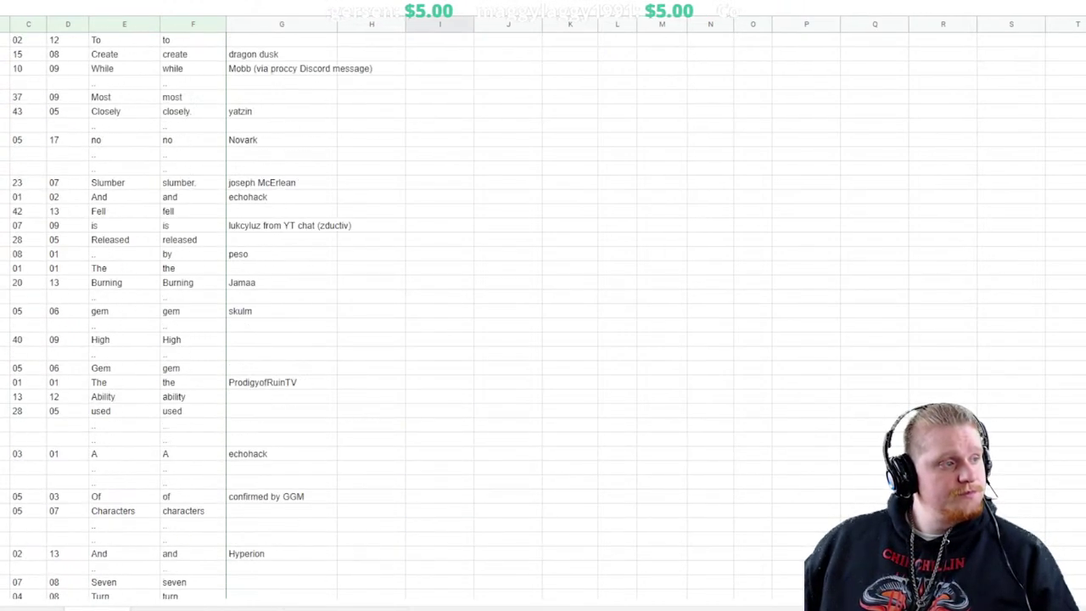
scroll(440, 410, "up", 20)
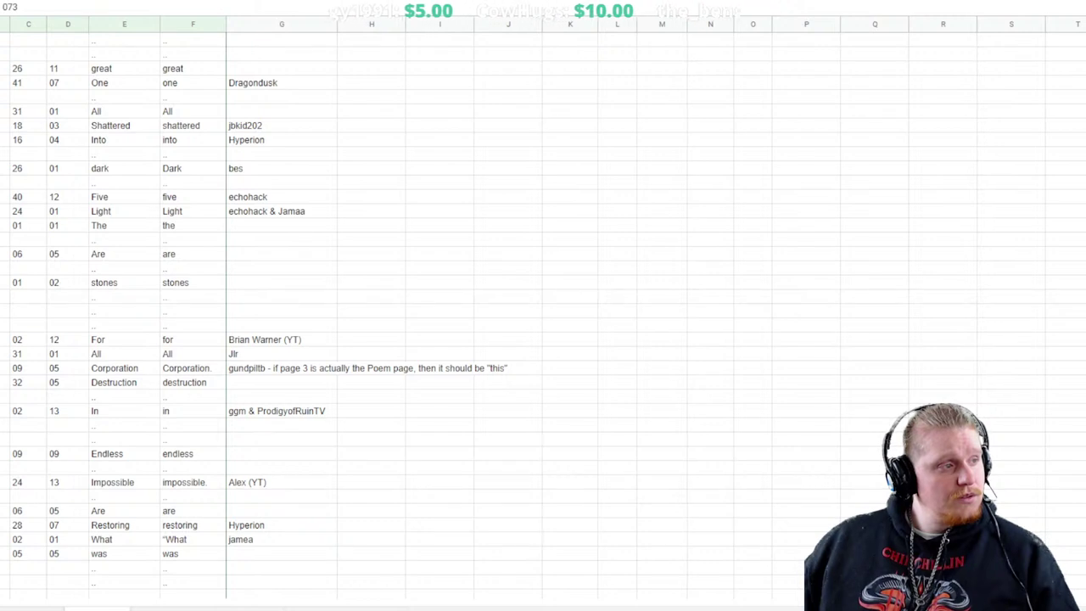
left_click(5, 239)
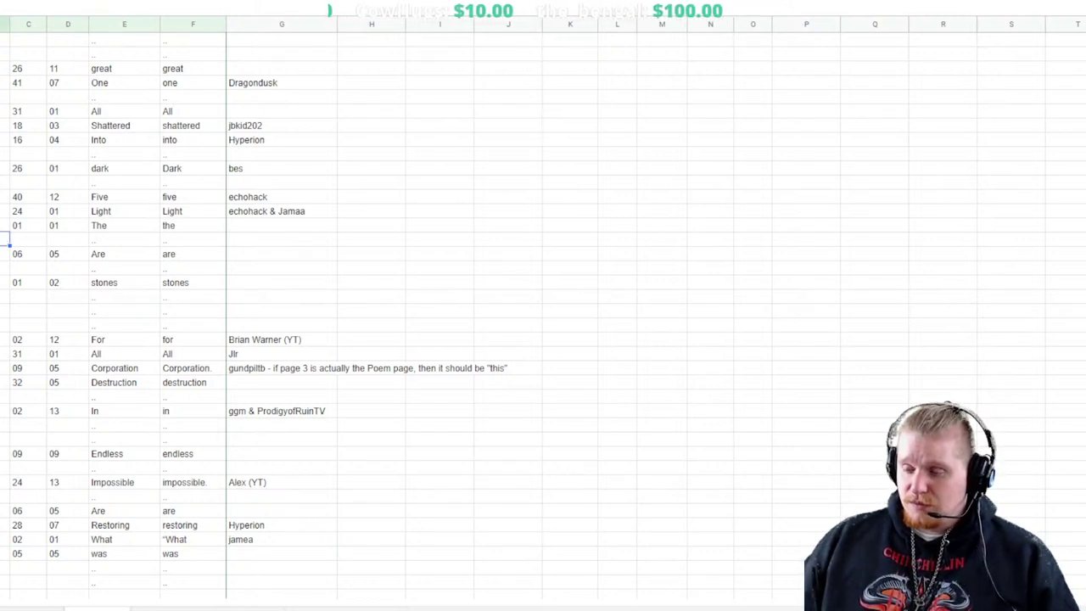
type("56")
key("Tab")
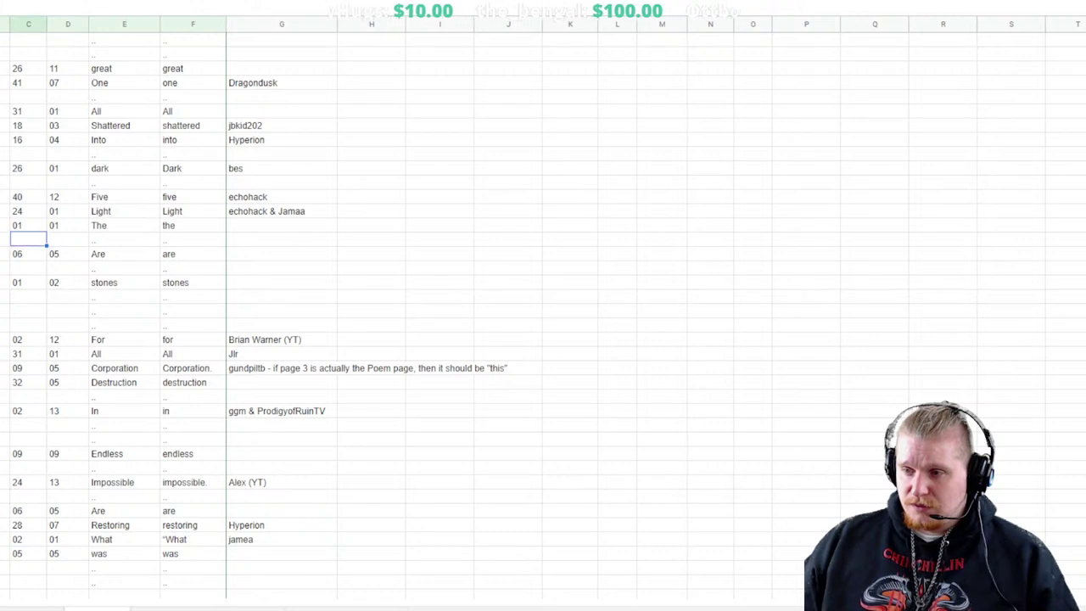
type("60")
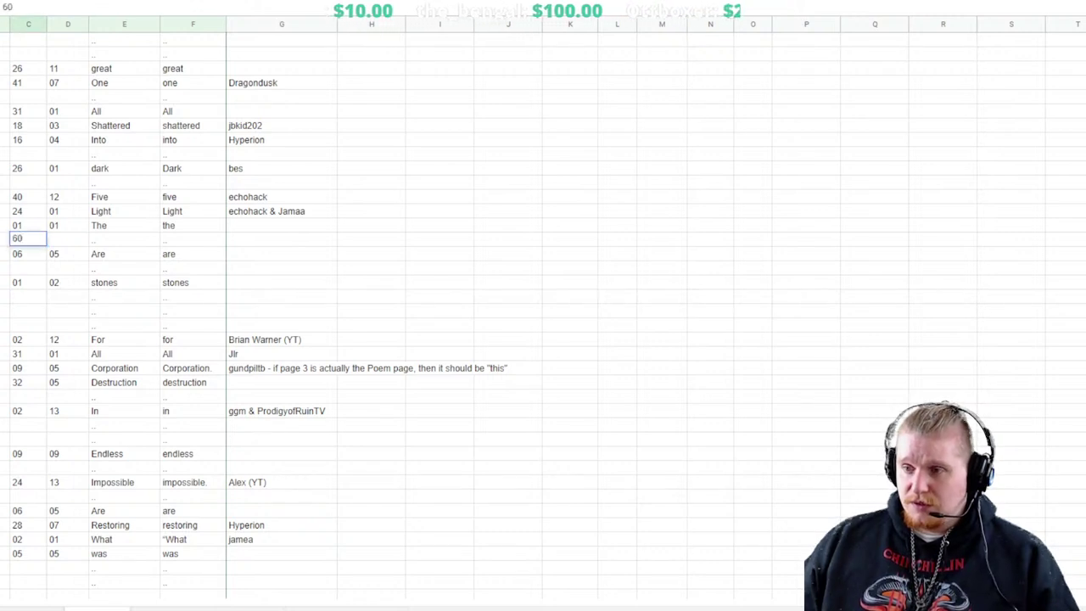
key("Tab")
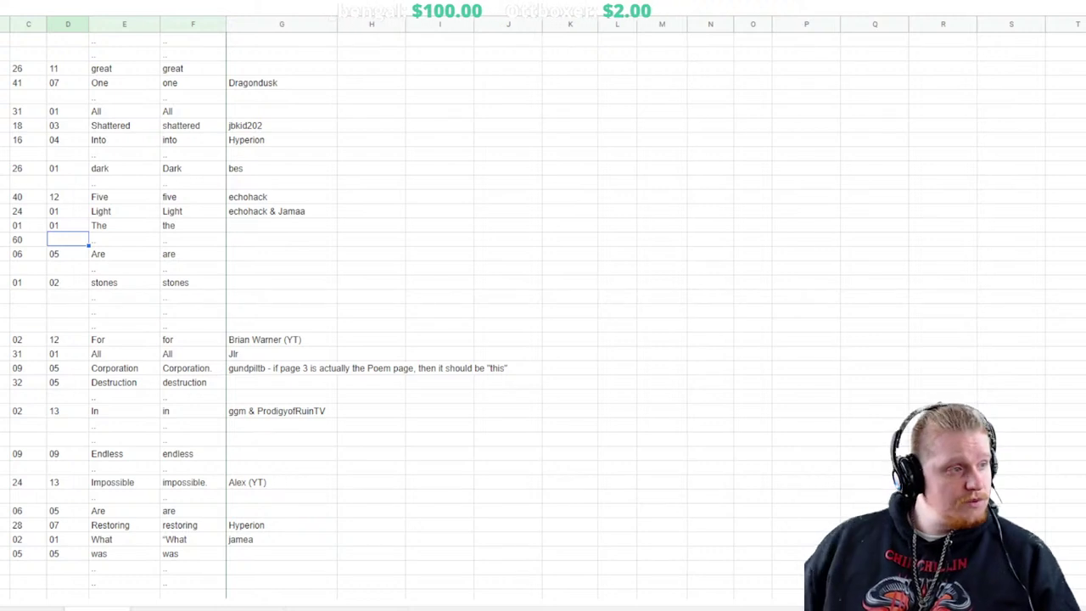
key("Return")
key("Up")
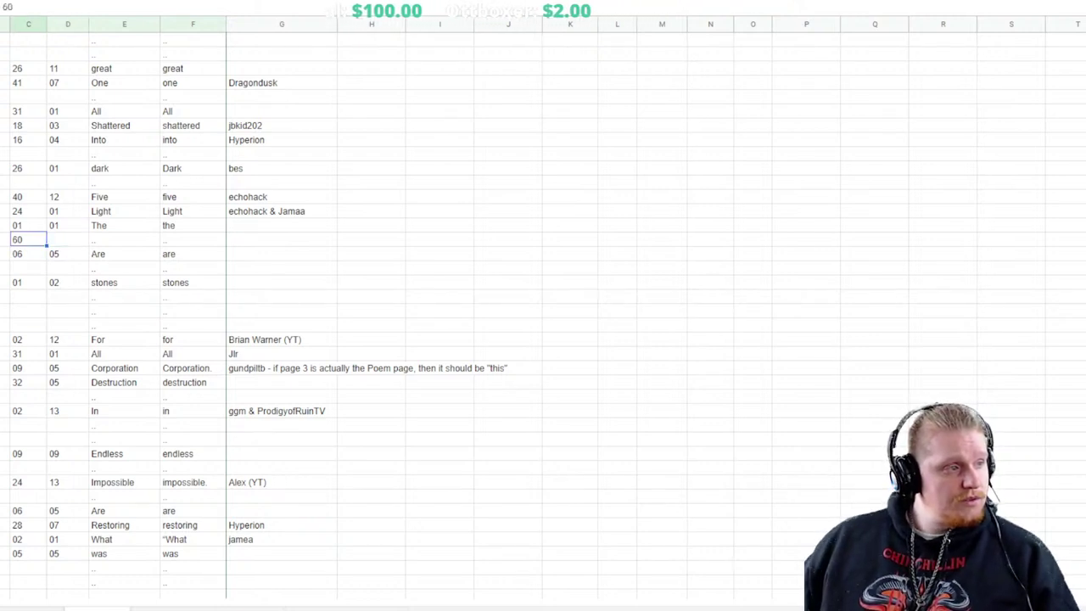
key("Delete")
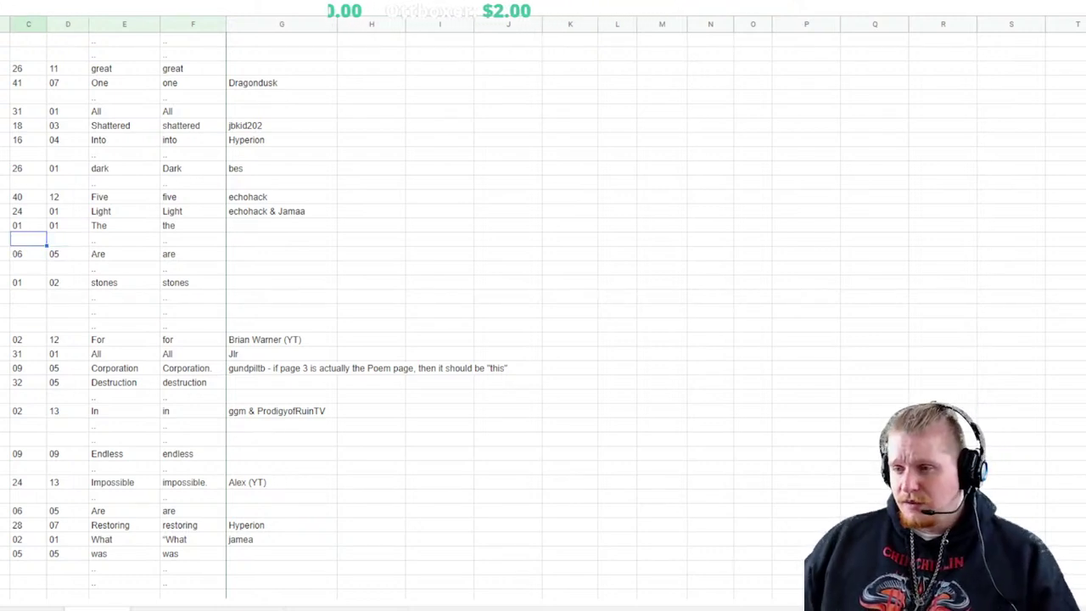
Complete the row between "The" and "Are" with line 02, word 10 and the actual word "remnants"
type("02")
key("Tab")
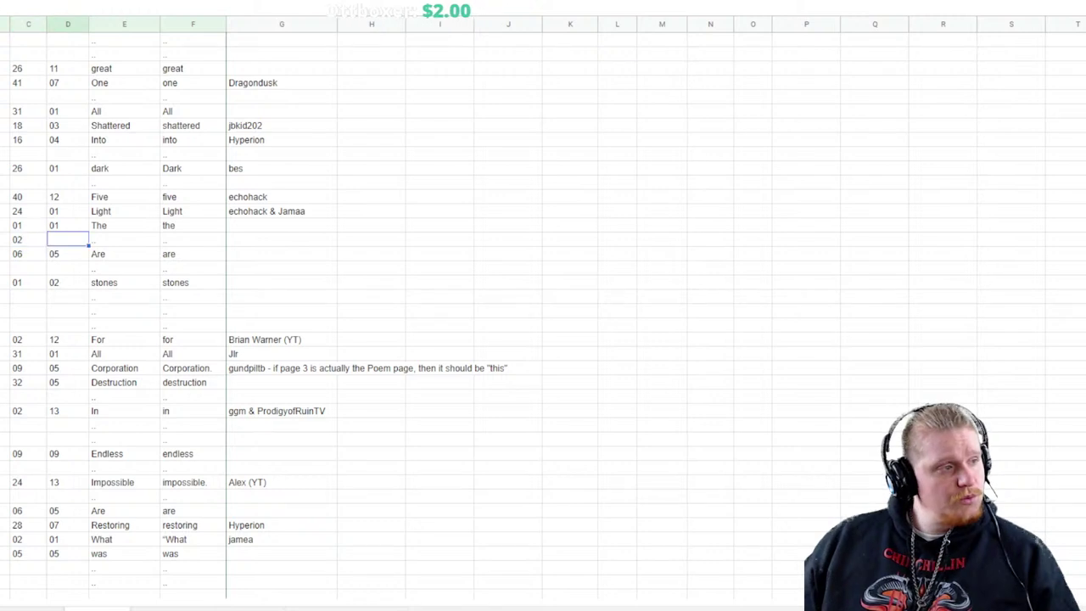
type("10")
key("Tab")
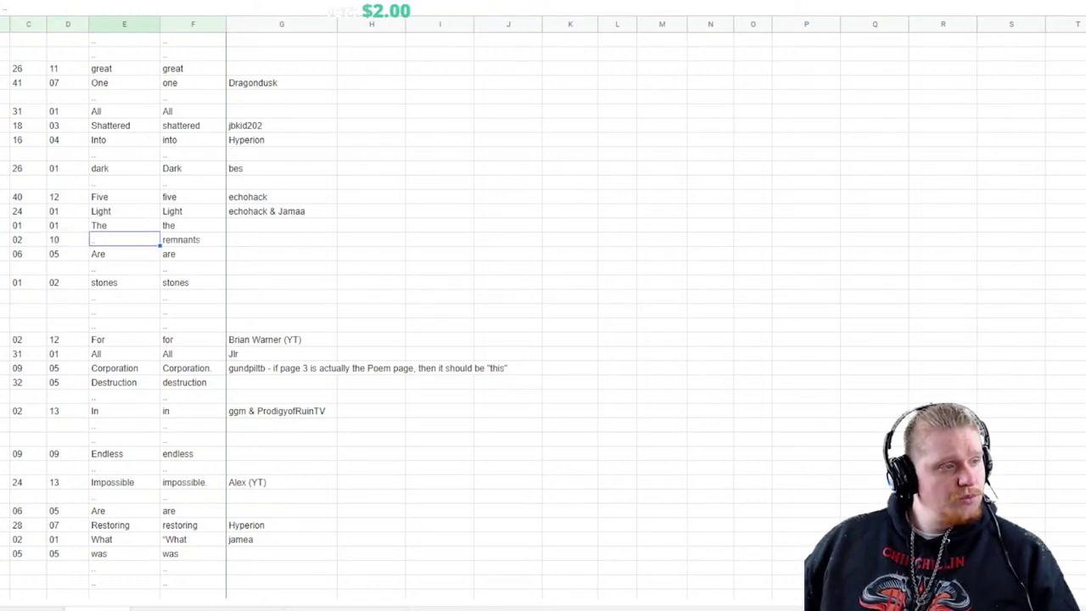
type("Re")
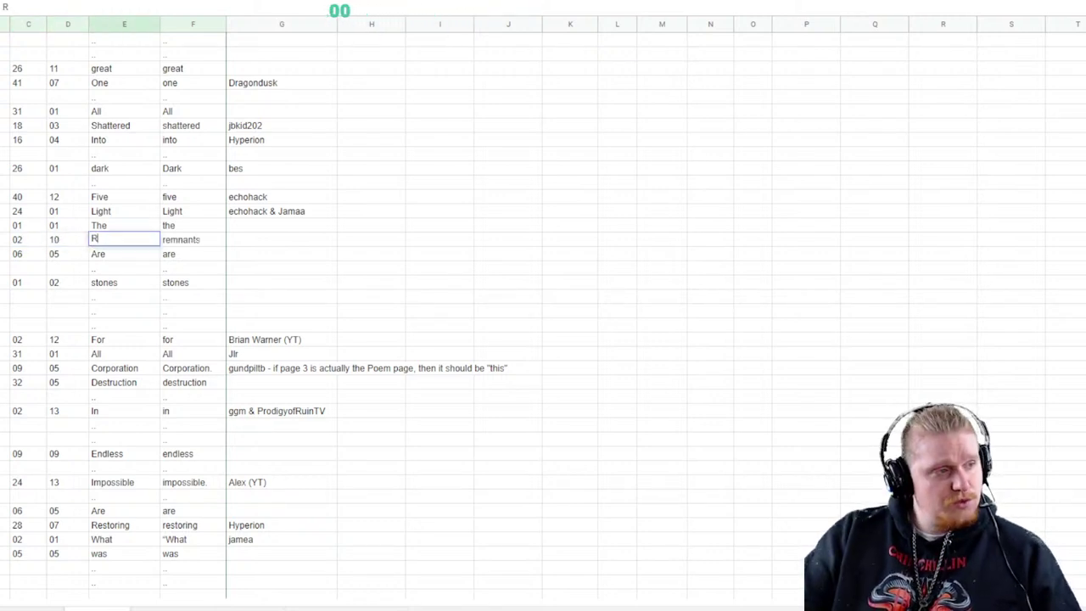
key("BackSpace")
key("BackSpace")
type("rema")
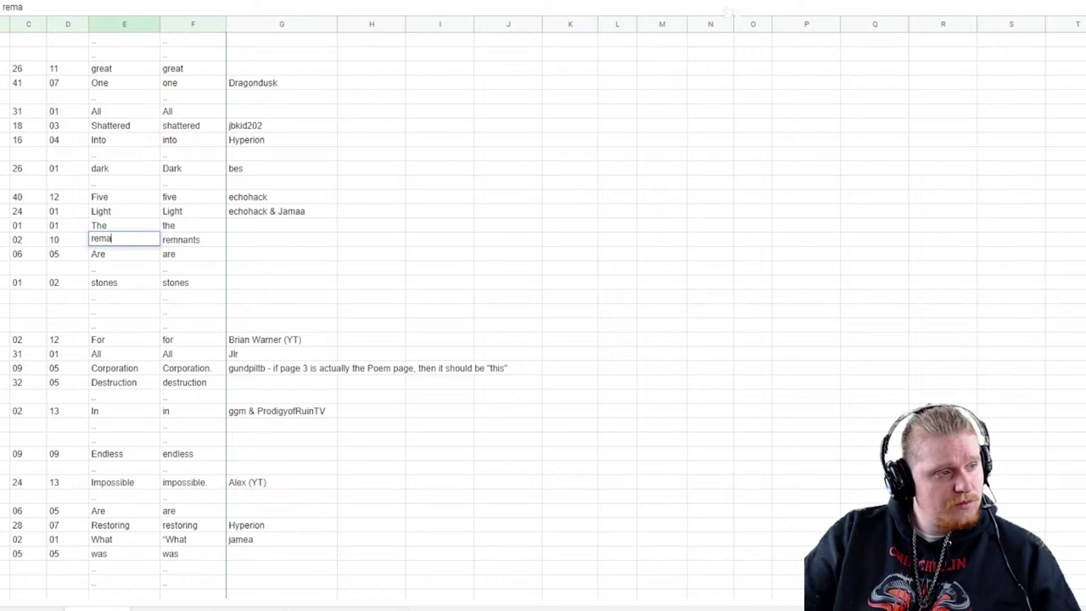
key("BackSpace")
type("nants")
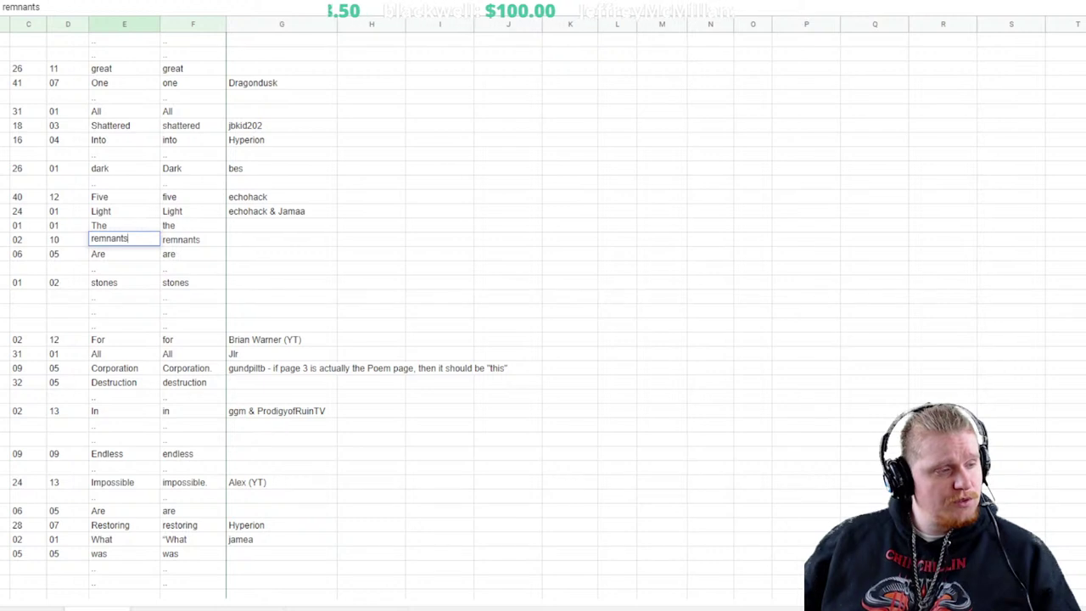
left_click(1066, 353)
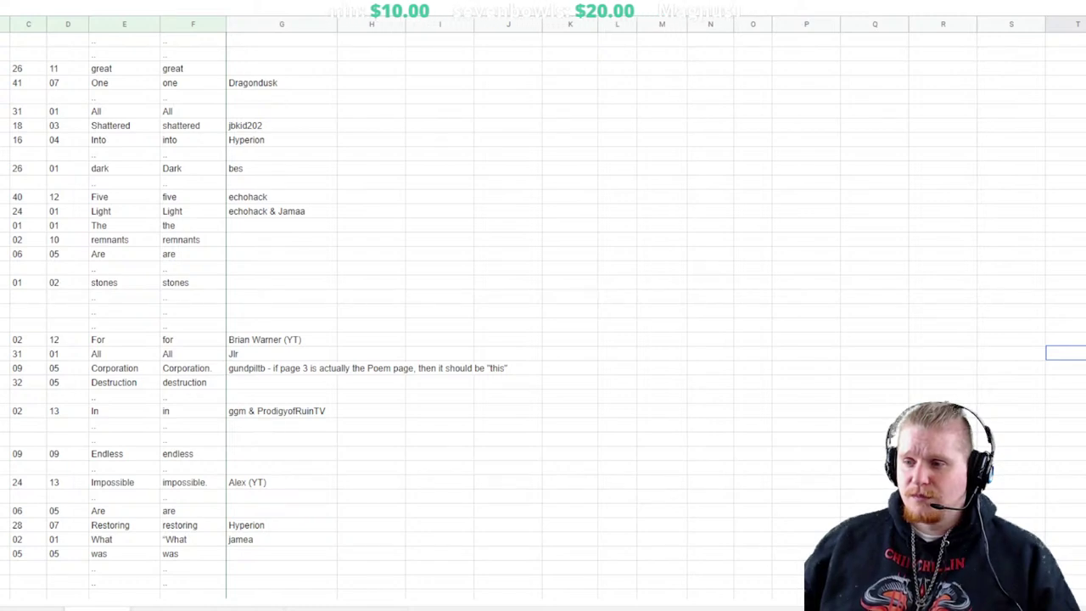
Select the page cell two rows below the "Light" row (line 24, word 01) that follows "Imprisoned"
scroll(543, 305, "down", 20)
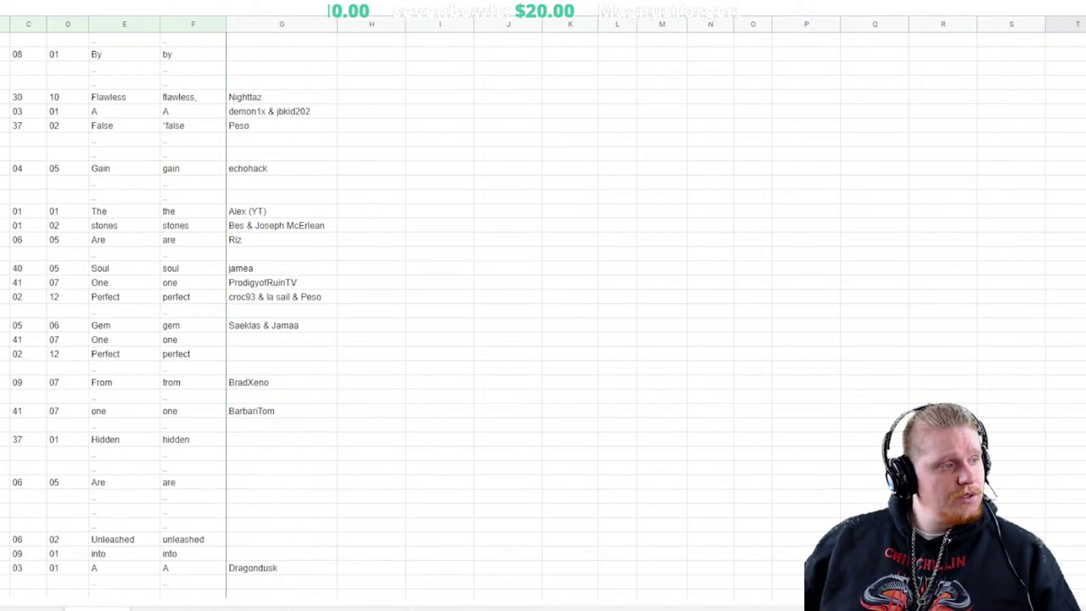
scroll(543, 306, "down", 20)
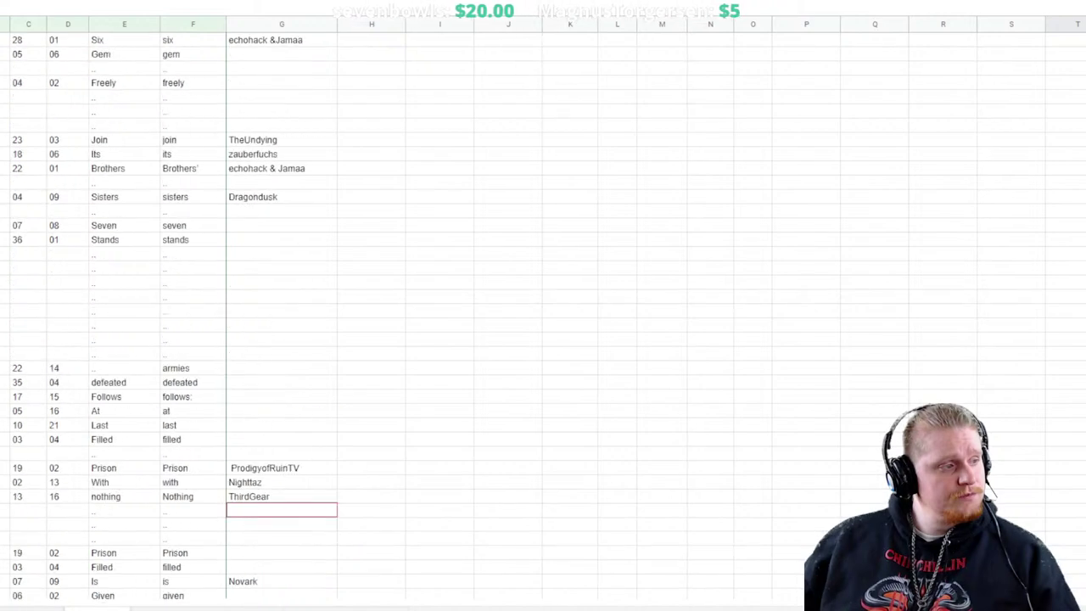
scroll(543, 305, "down", 5)
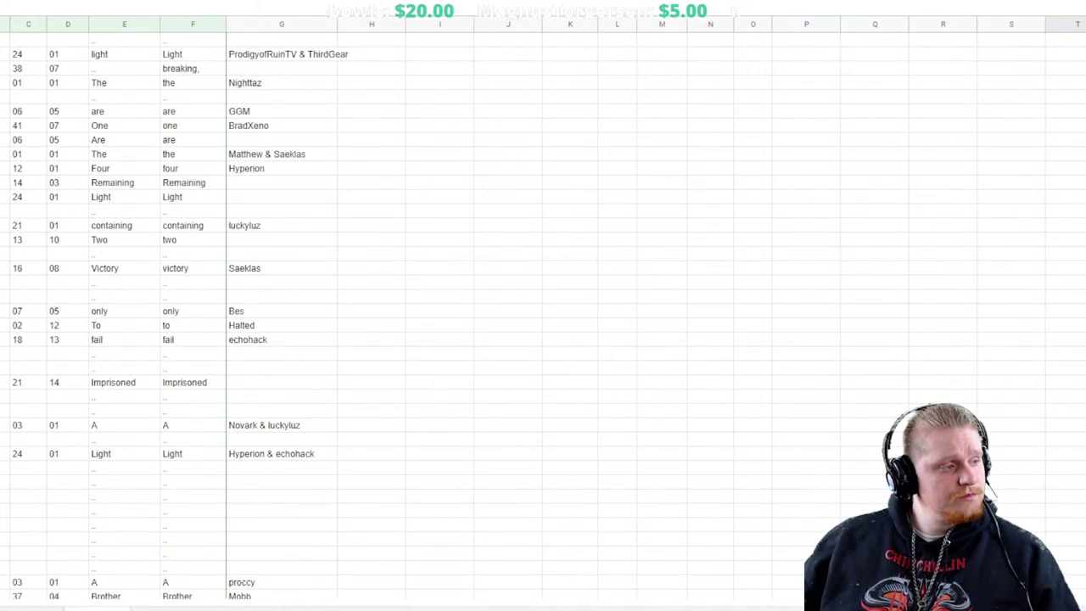
scroll(543, 306, "down", 2)
left_click(4, 424)
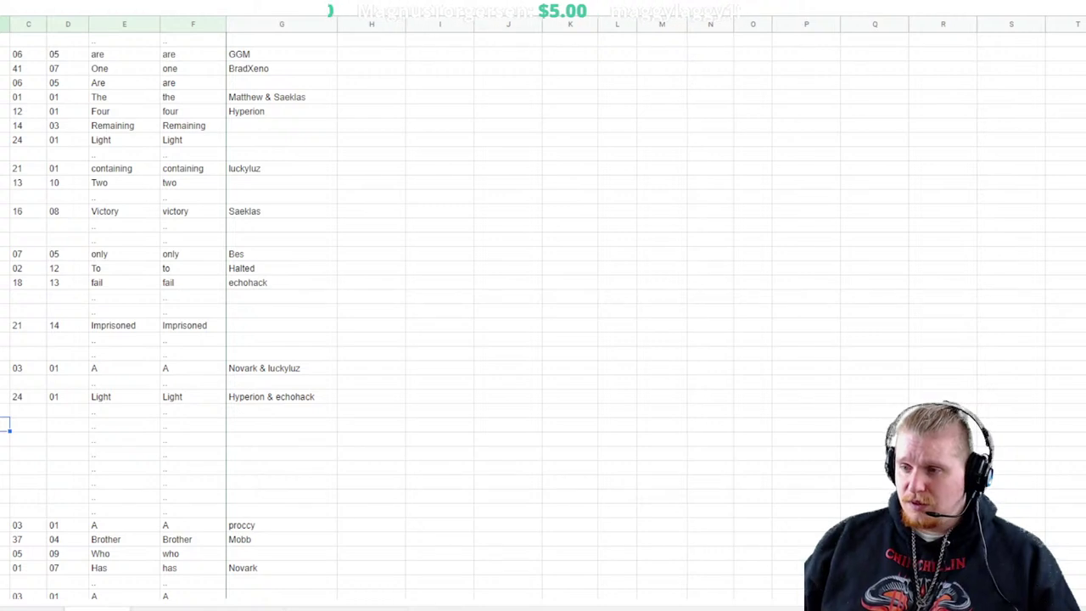
type("4")
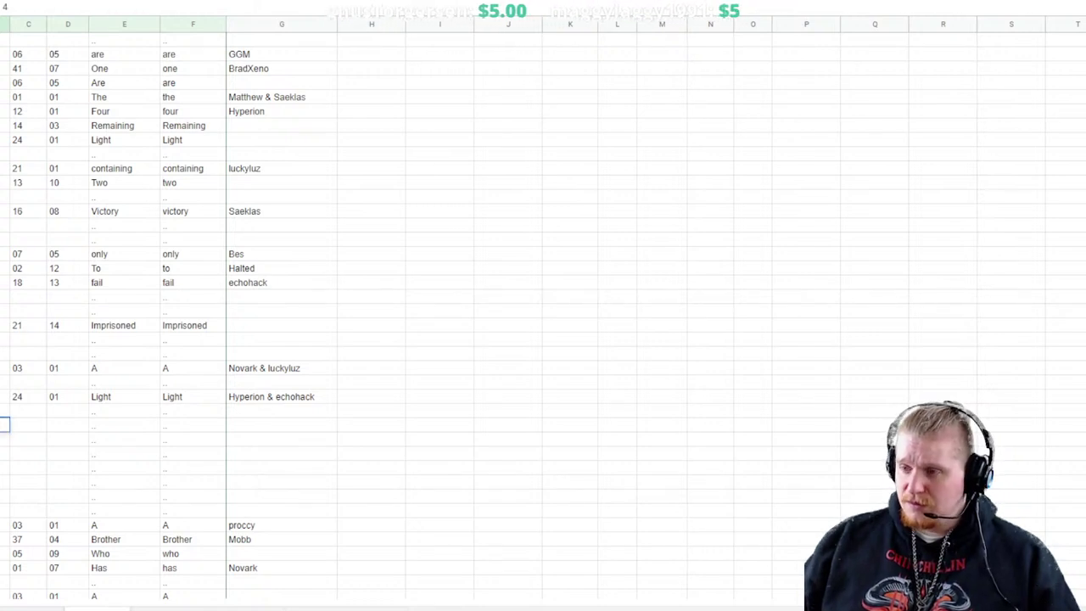
type("902")
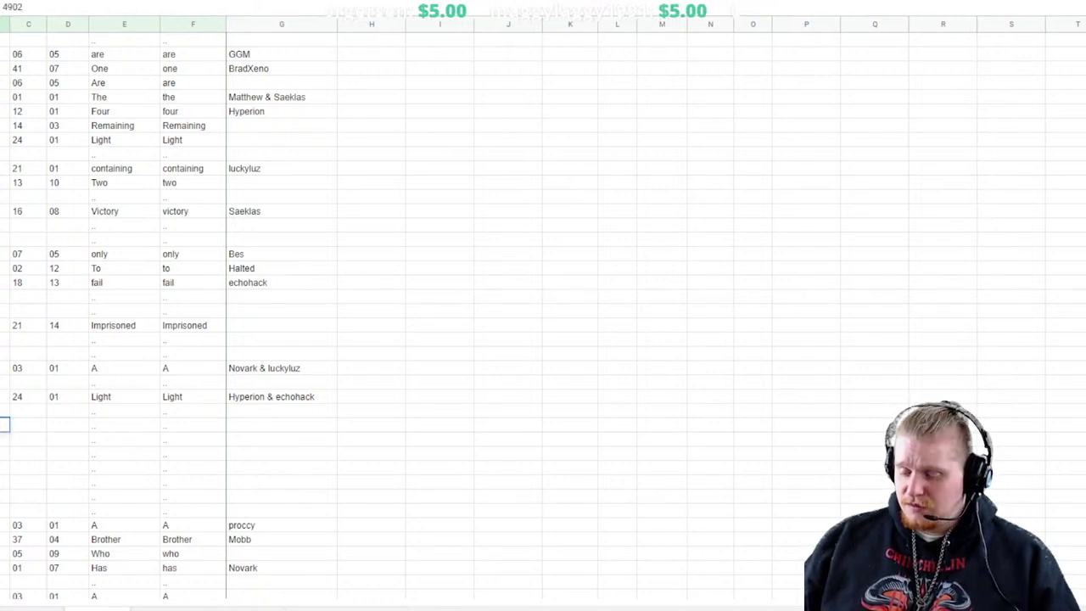
type("13")
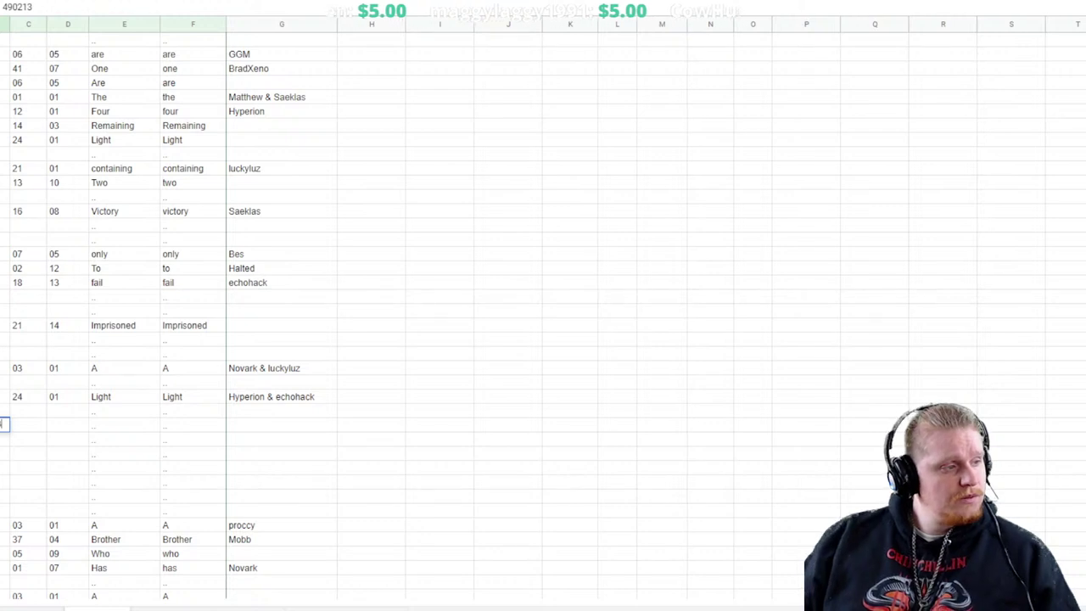
key("ctrl+Return")
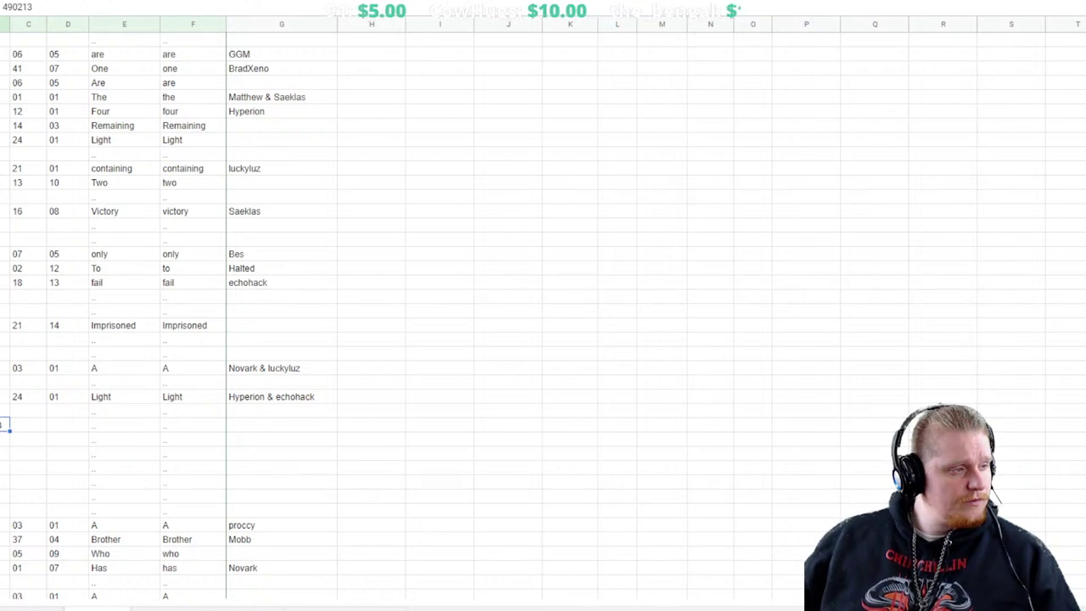
key("Delete")
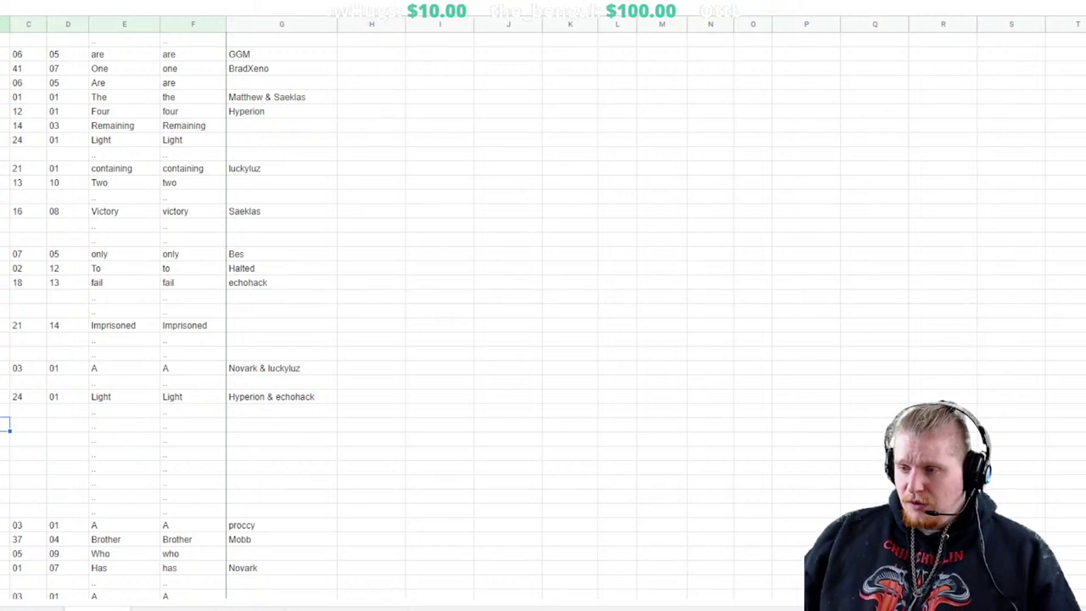
Fill the selected row with page 49, line 02, word 13 and the actual word "in"
type("49")
key("Tab")
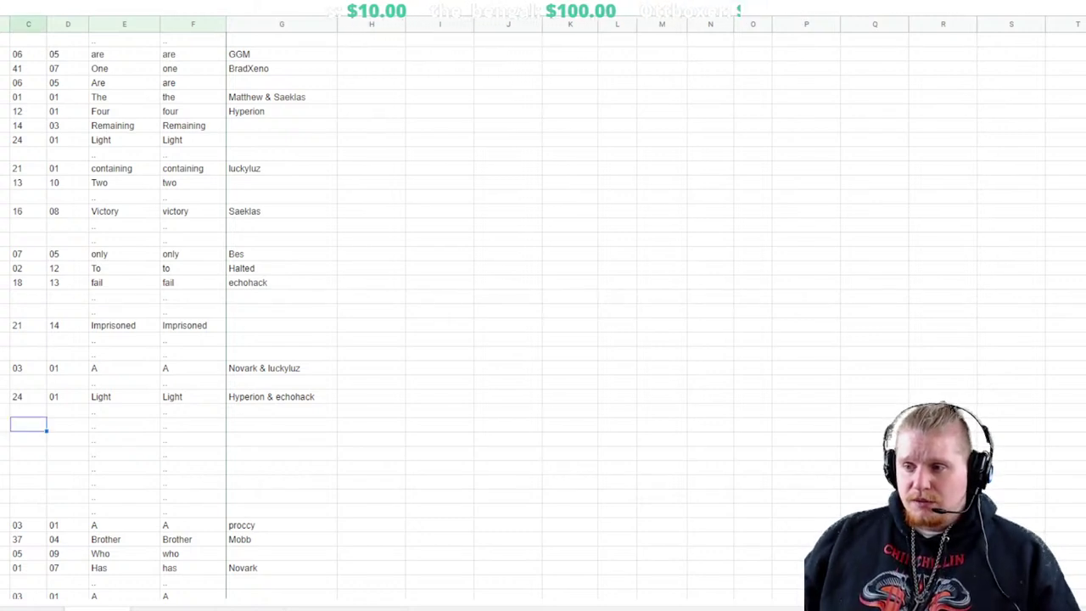
type("02")
key("Tab")
type("13")
key("Tab")
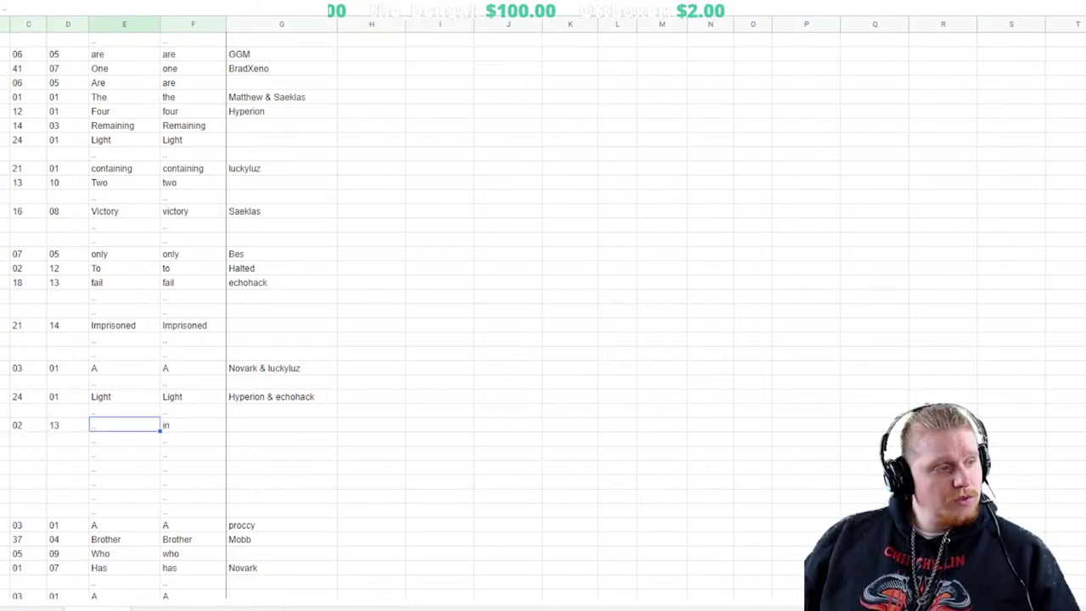
type("in")
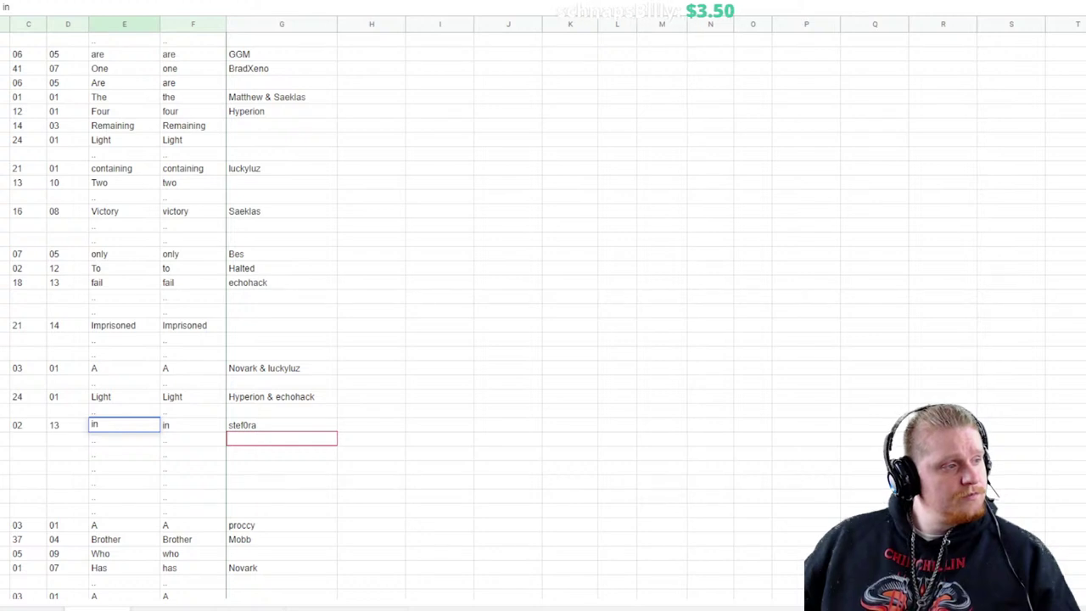
Fill the row between "A" and "Light" with page 26, line 07, word 08 and the actual word "menu"
left_click(5, 381)
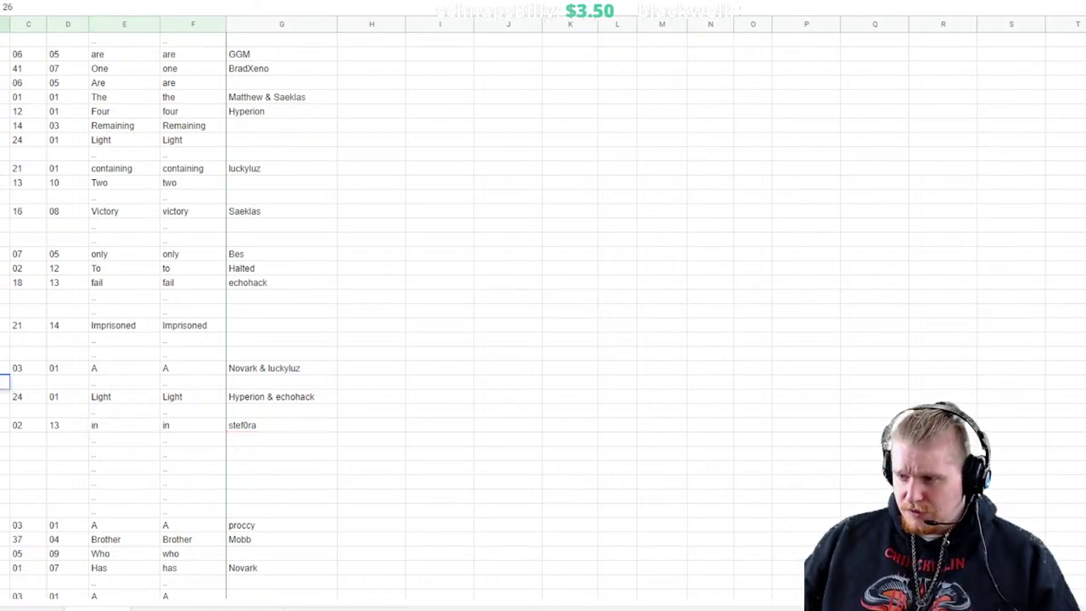
key("Right")
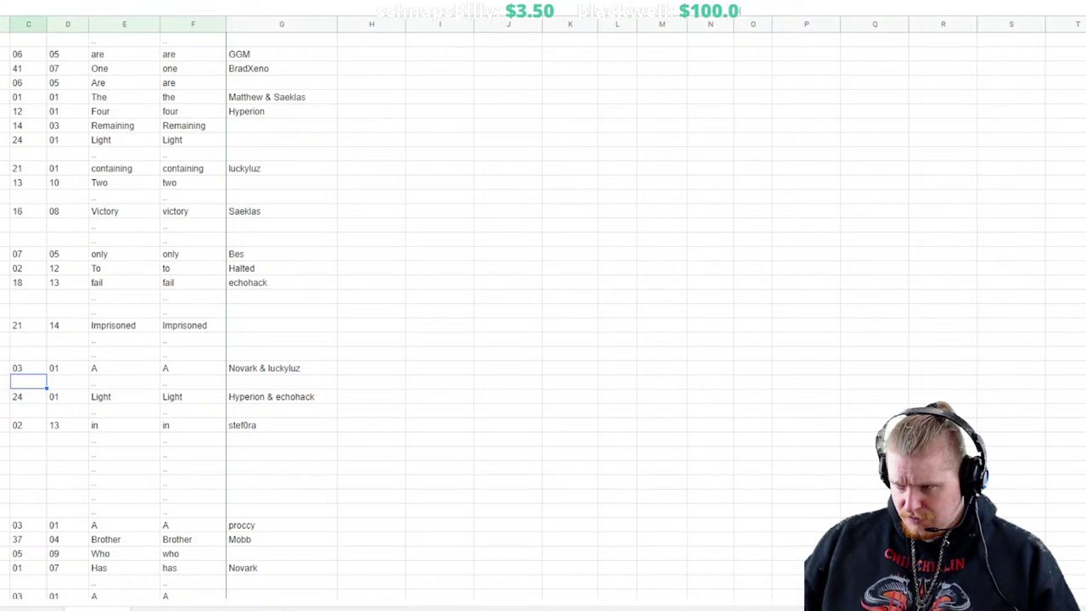
type("07")
key("Tab")
type("08")
key("Tab")
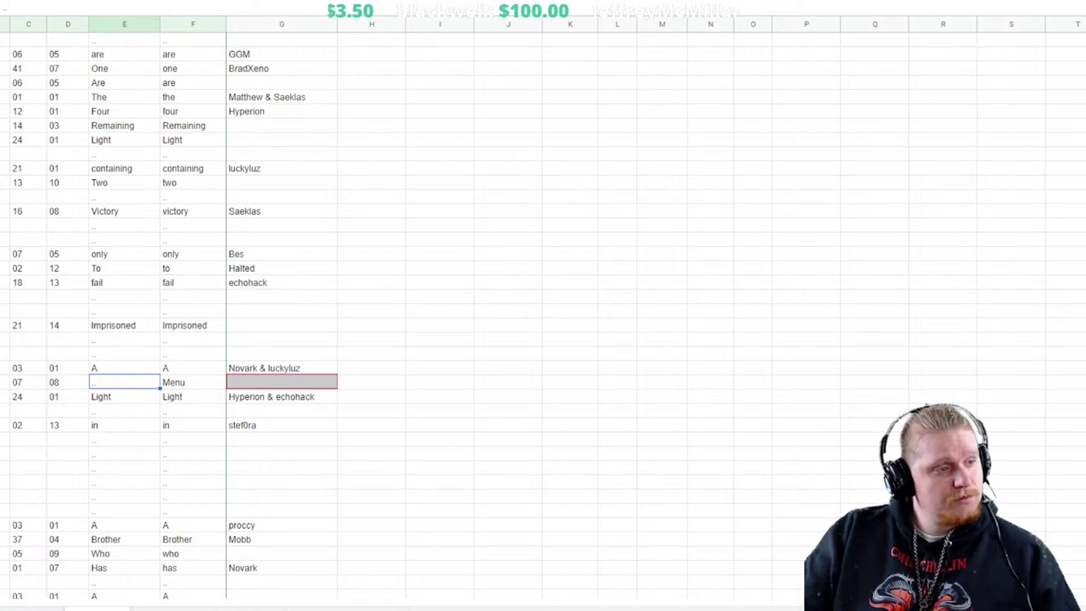
type("menu")
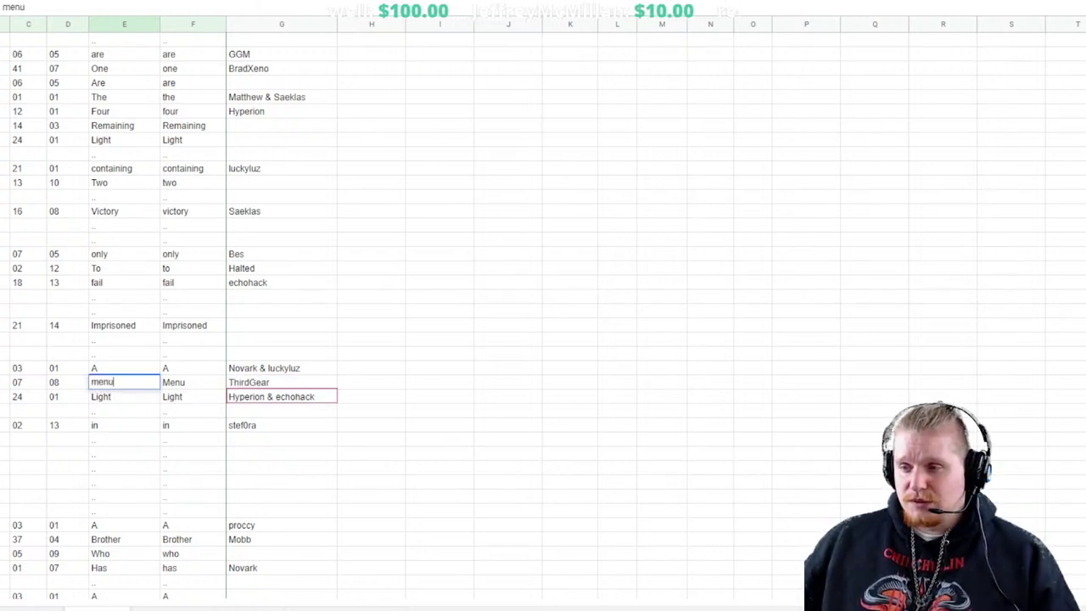
key("Tab")
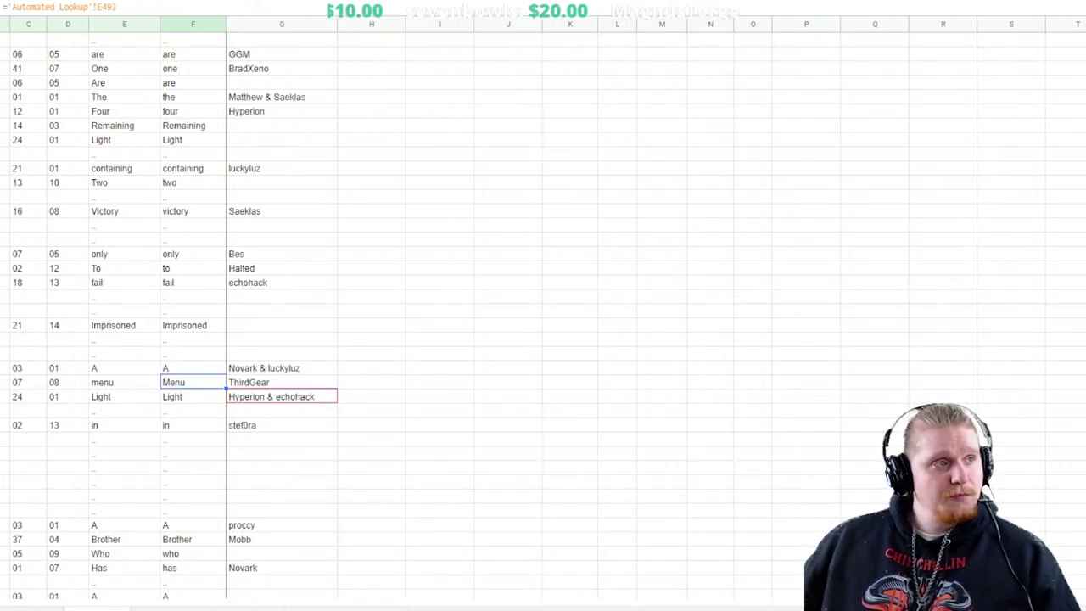
Search Google for "menulight" in a new tab, look through the results, and return to the spreadsheet
key("ctrl+t")
left_click(509, 224)
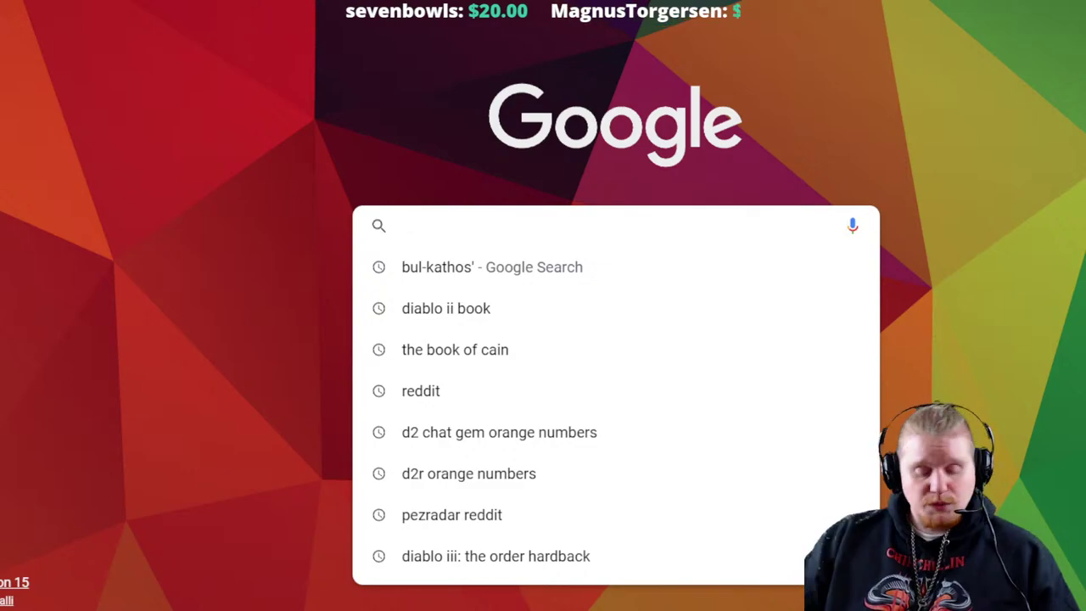
type("menulight")
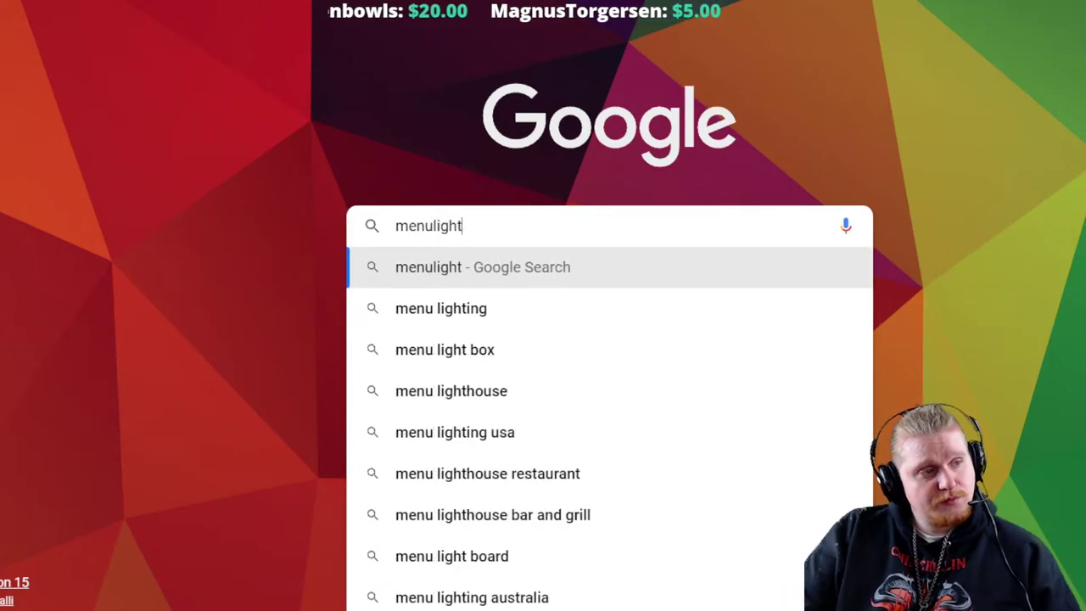
key("Return")
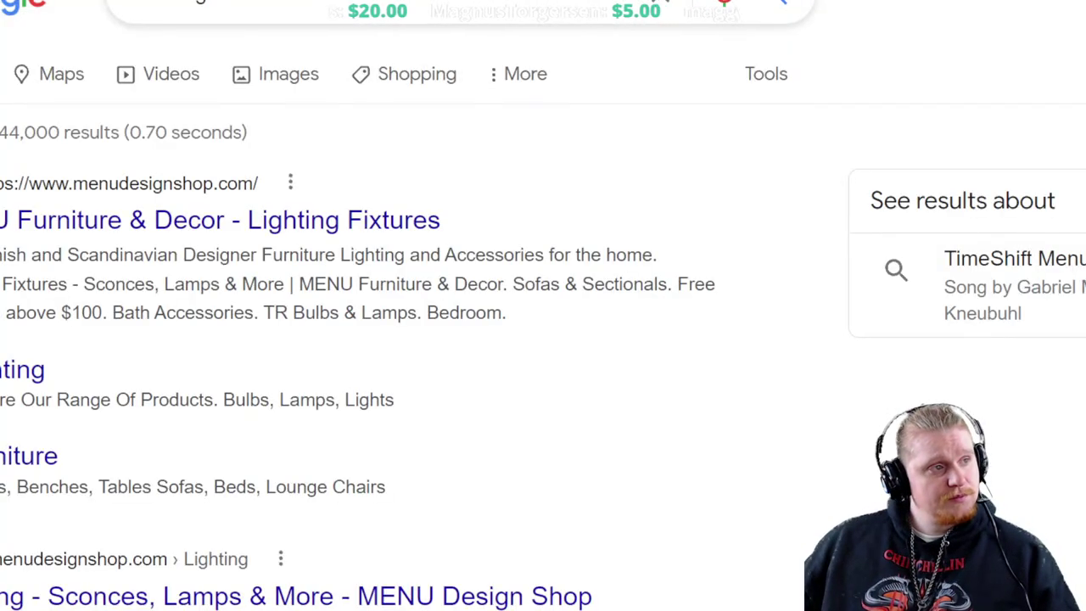
scroll(543, 305, "down", 15)
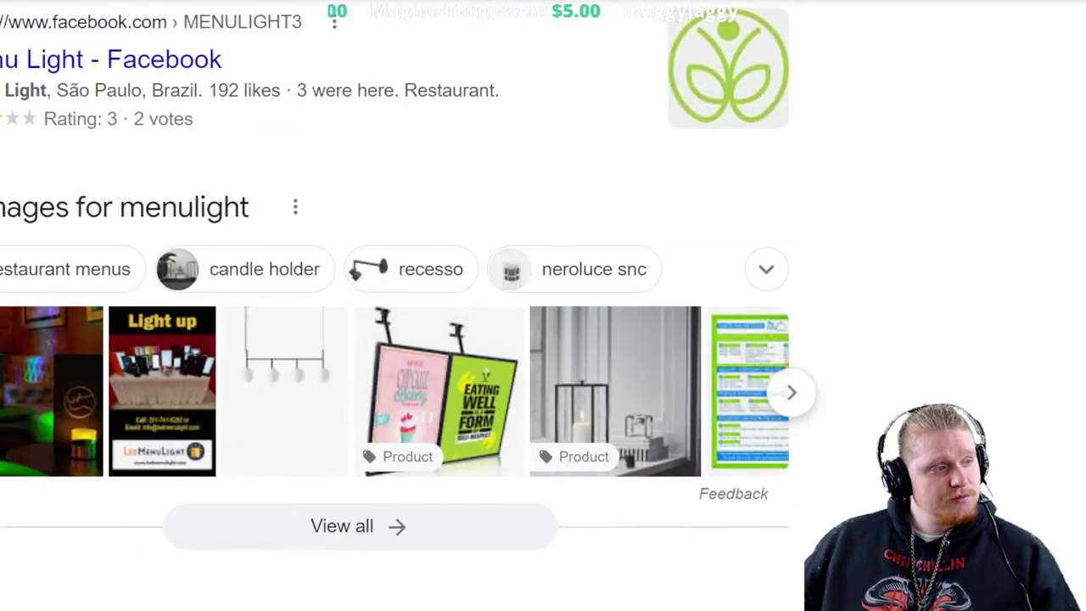
scroll(395, 305, "up", 4)
scroll(544, 306, "down", 7)
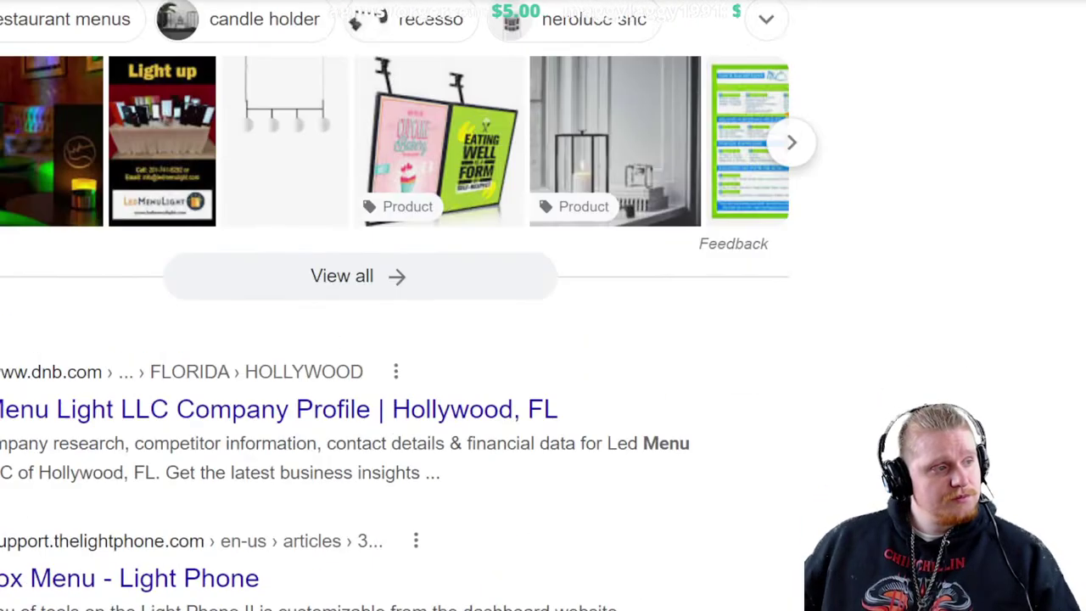
scroll(544, 305, "down", 6)
scroll(394, 305, "down", 5)
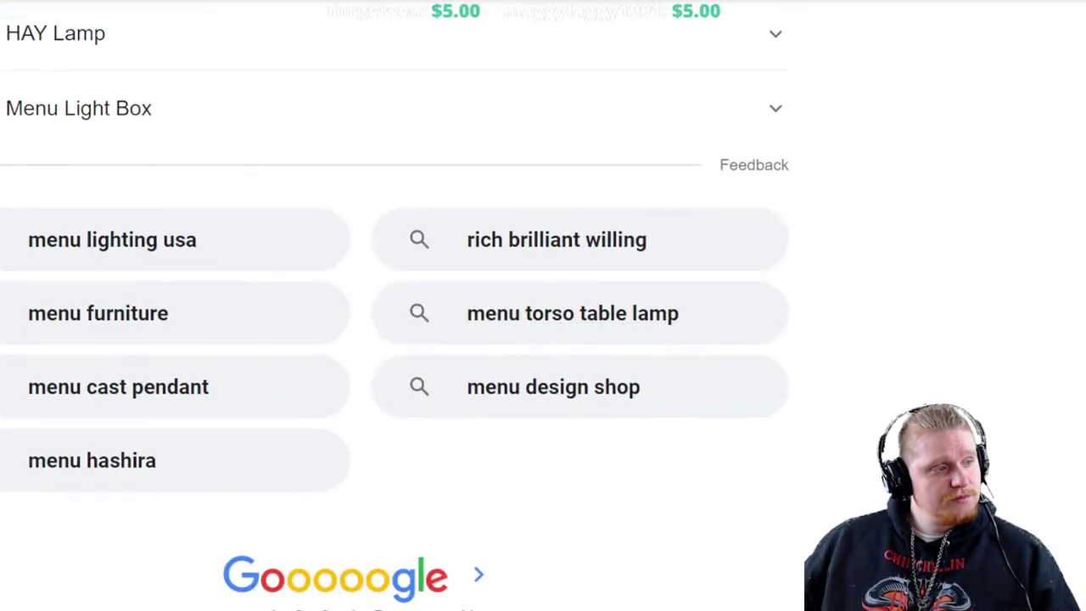
left_click(554, 387)
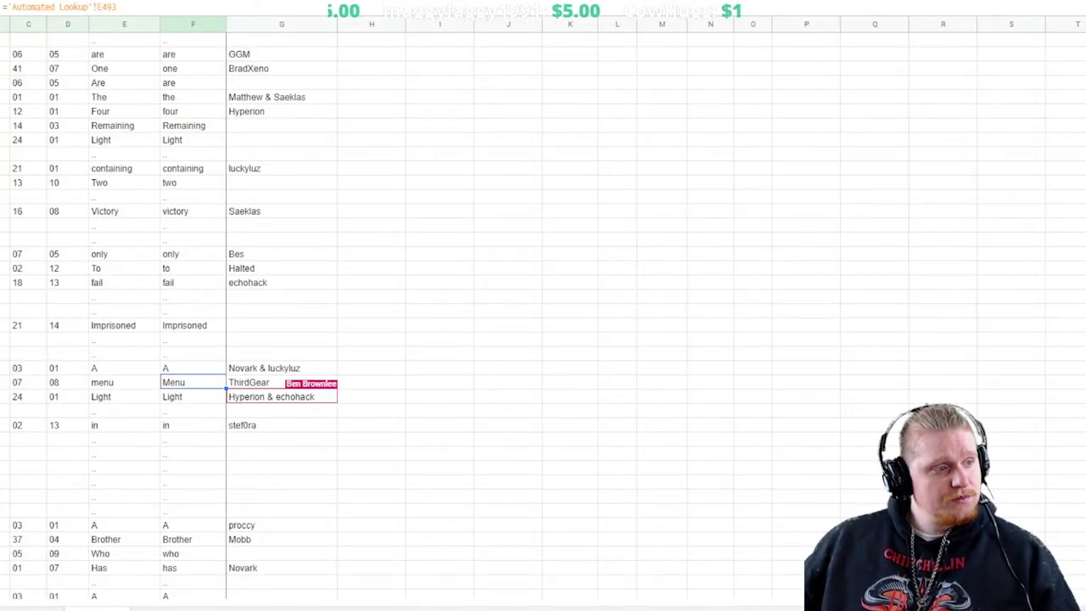
Replace the actual word in the row between "A" and "Light" (line 07, word 08) with "Interaction"
left_click(371, 382)
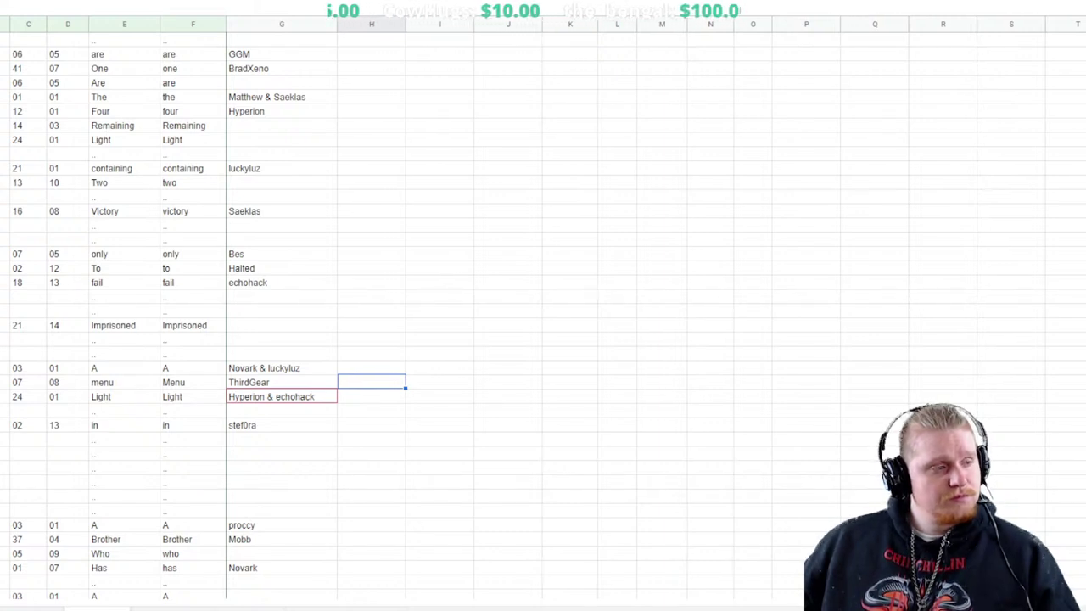
left_click(192, 381)
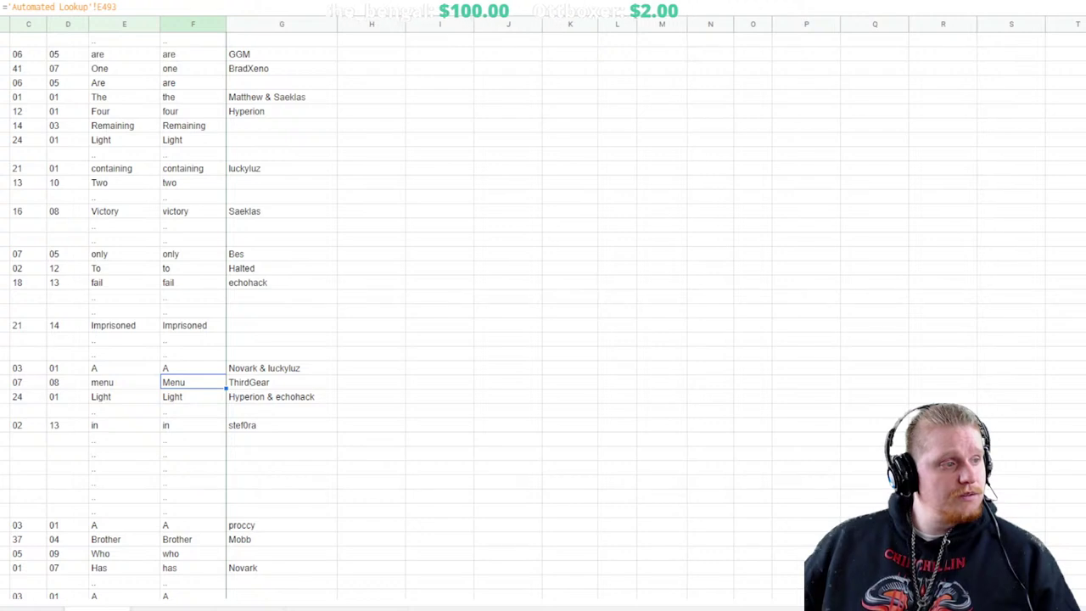
left_click(124, 396)
key("Up")
key("Return")
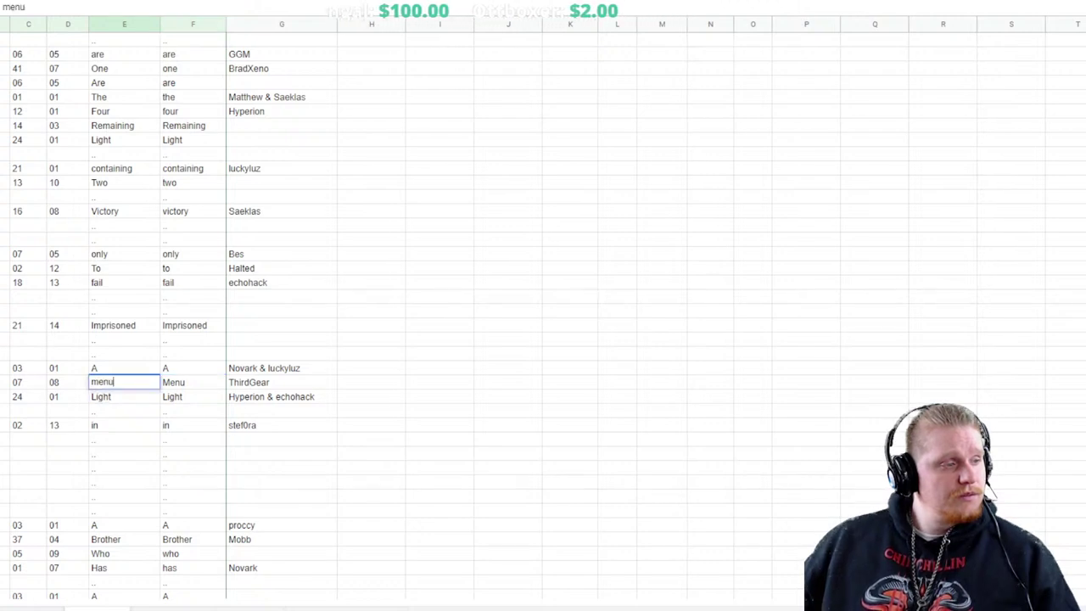
key("BackSpace")
key("BackSpace")
key("BackSpace")
key("BackSpace")
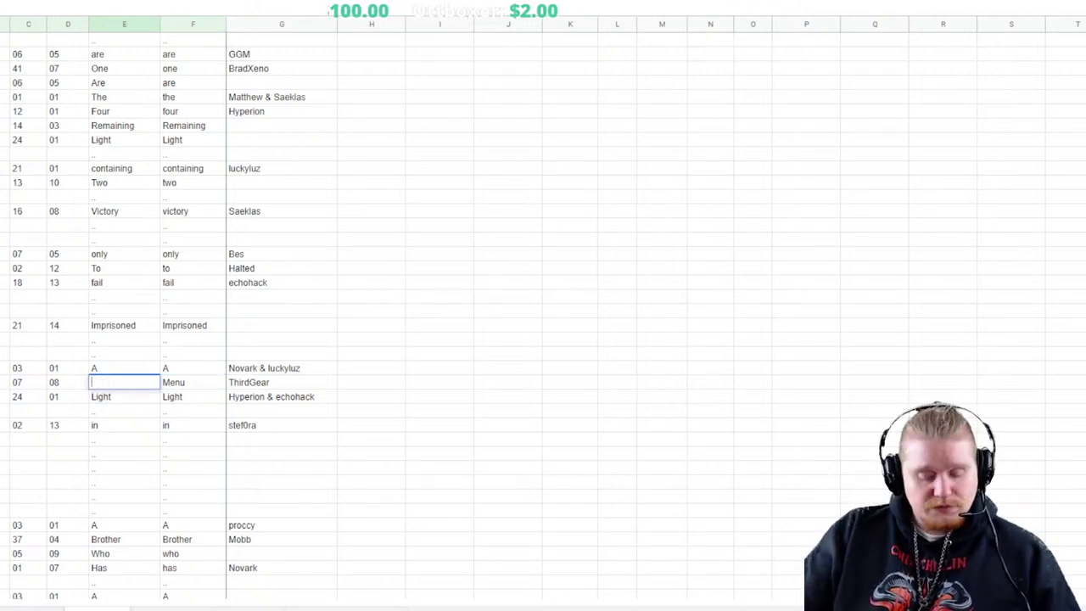
type("Interaction")
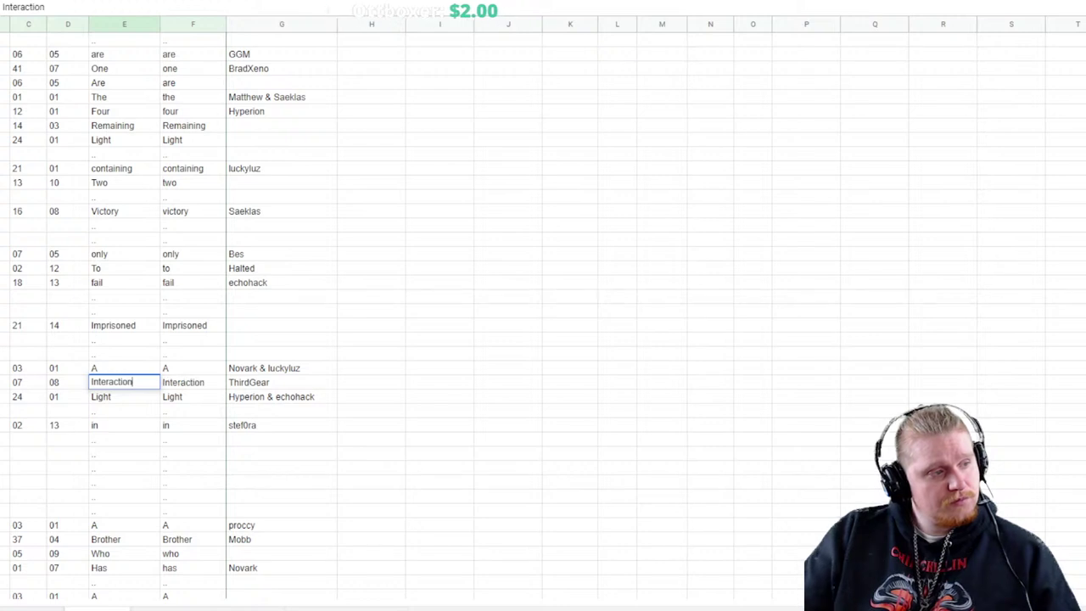
key("Return")
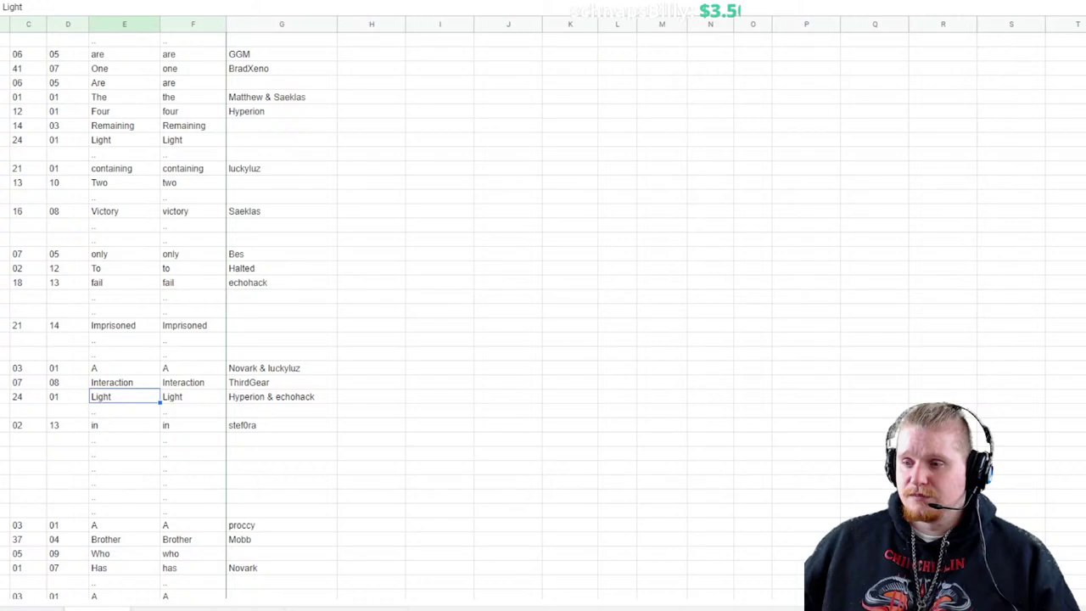
Enter the contributor's username as the credit for the "to" row between "Joined" and "The"
scroll(339, 306, "down", 20)
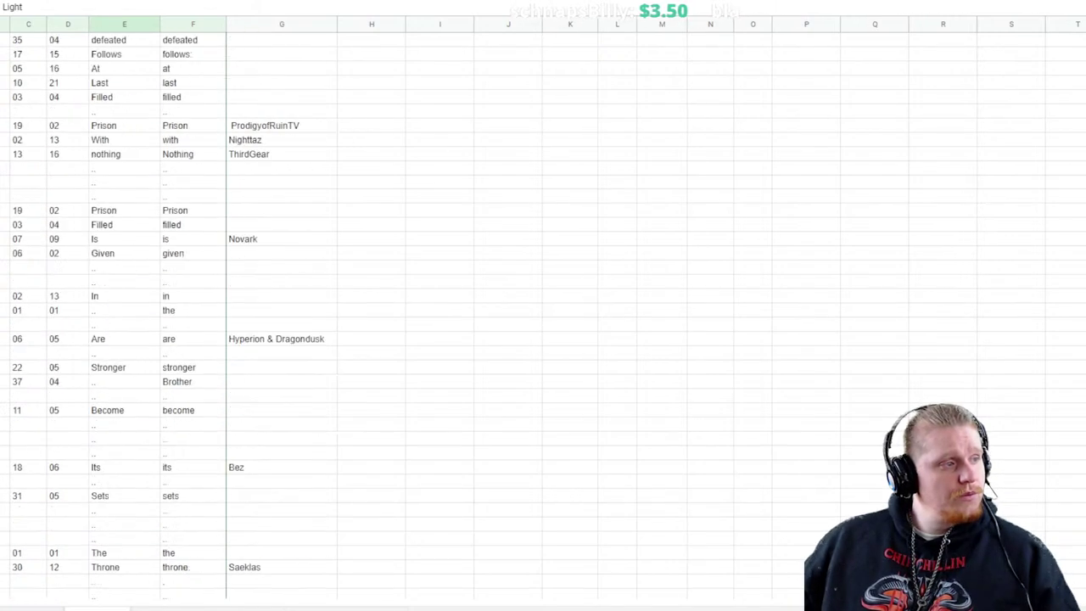
scroll(170, 314, "up", 20)
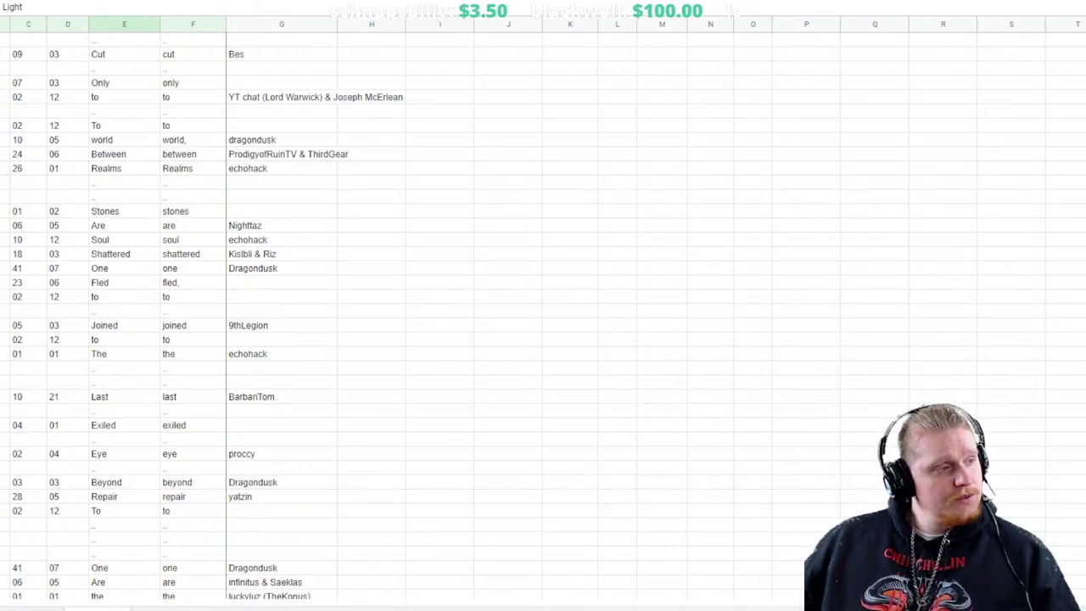
left_click(282, 339)
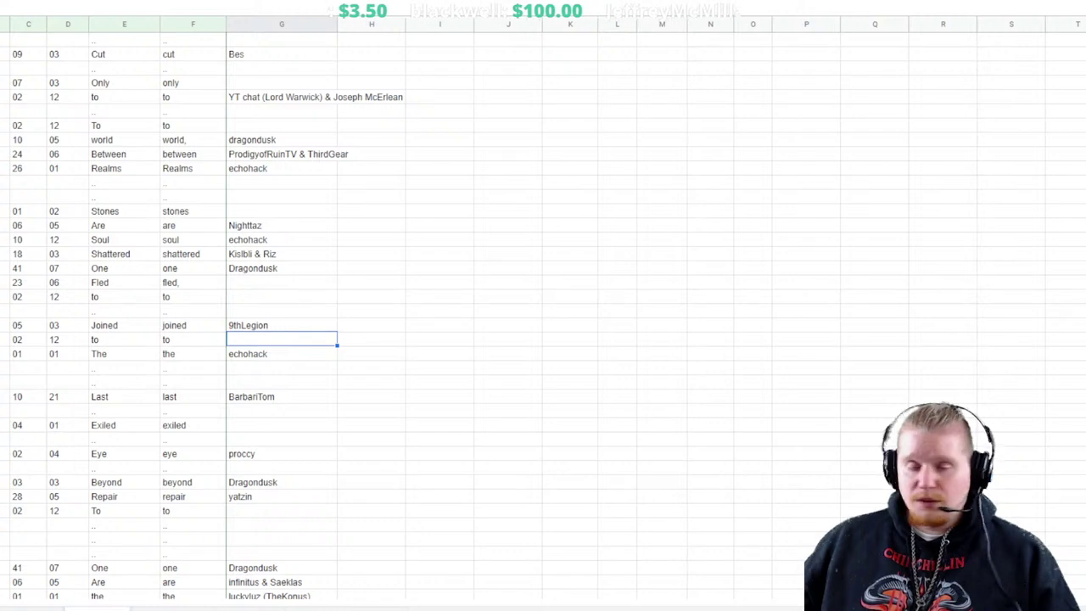
type("t")
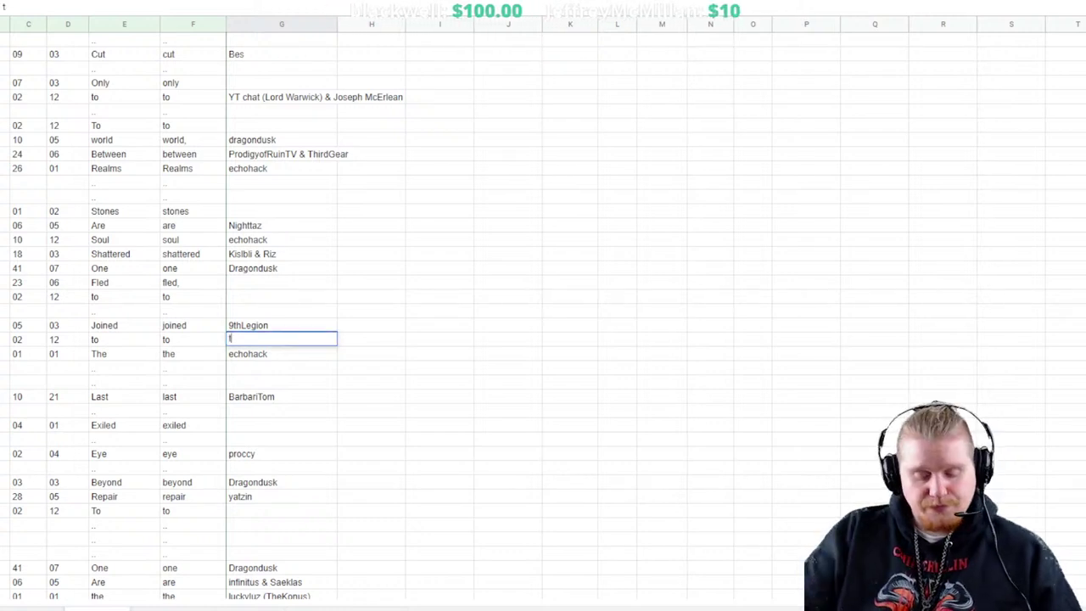
type("hirdgear")
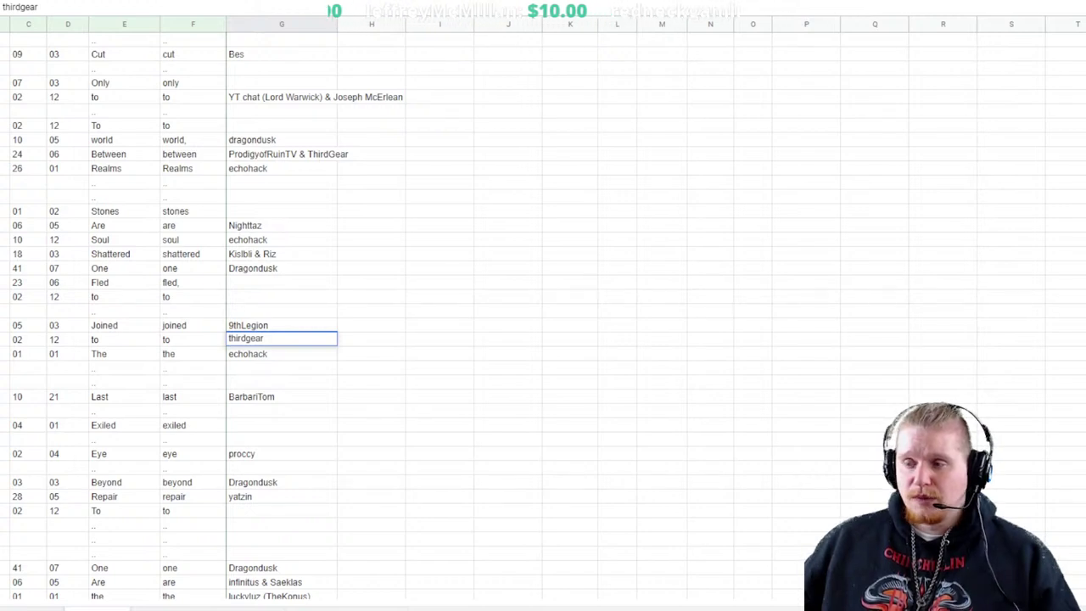
scroll(170, 305, "down", 10)
left_click(371, 436)
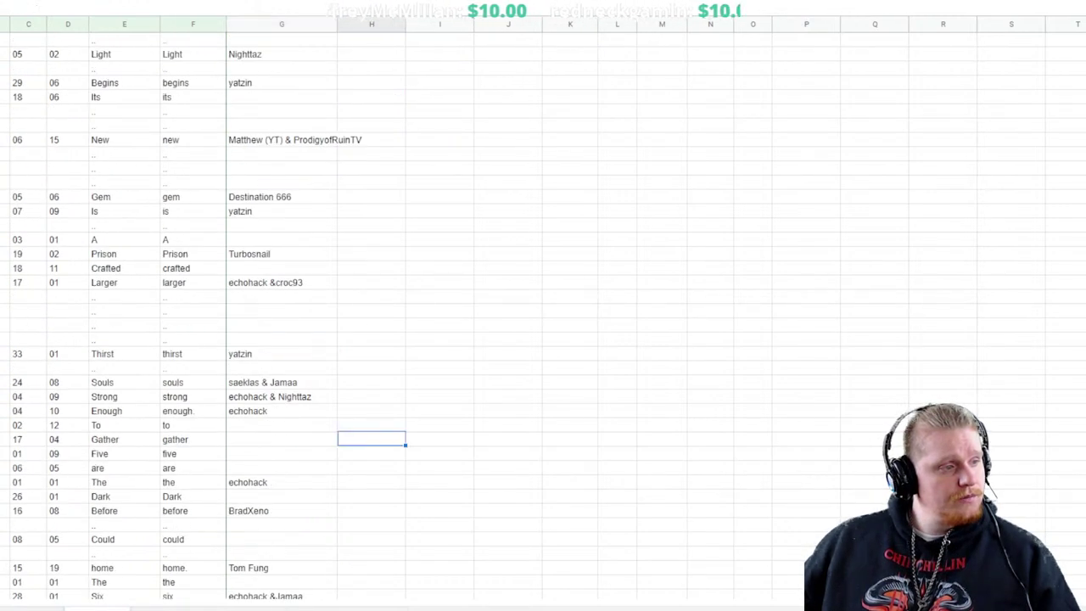
Fill the row directly above "A" and "Interaction" with page 03, line 09, word 09 and the actual word "to"
scroll(169, 306, "down", 5)
scroll(170, 306, "down", 8)
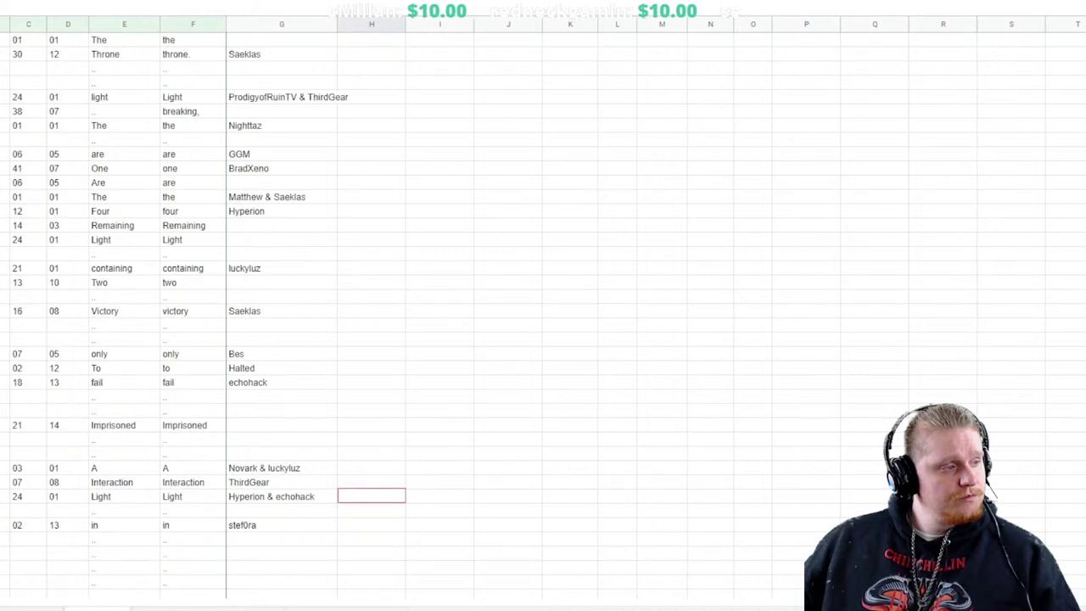
left_click(5, 453)
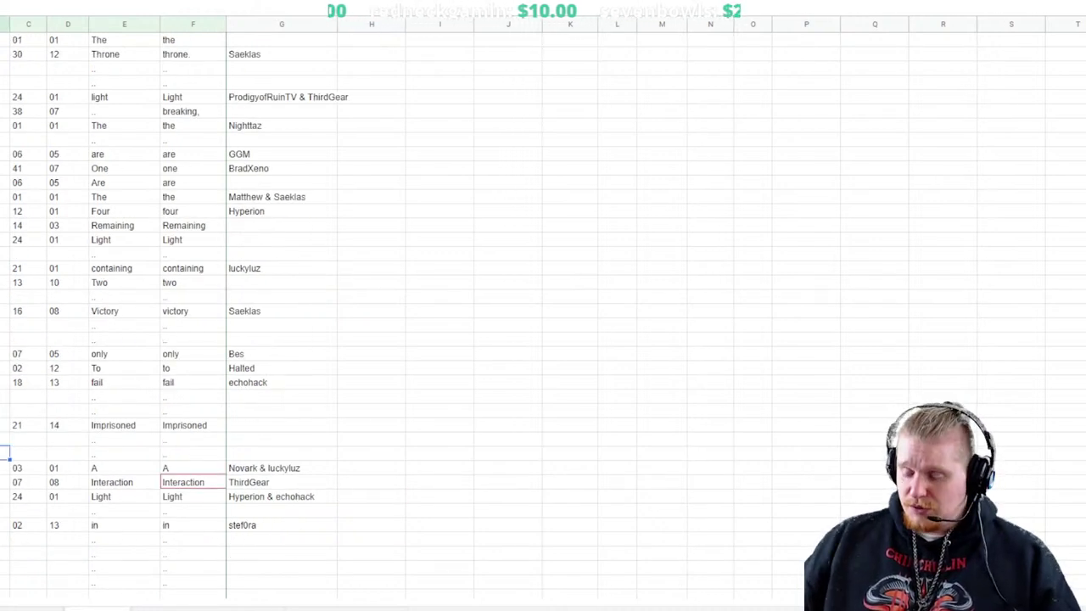
left_click(5, 458)
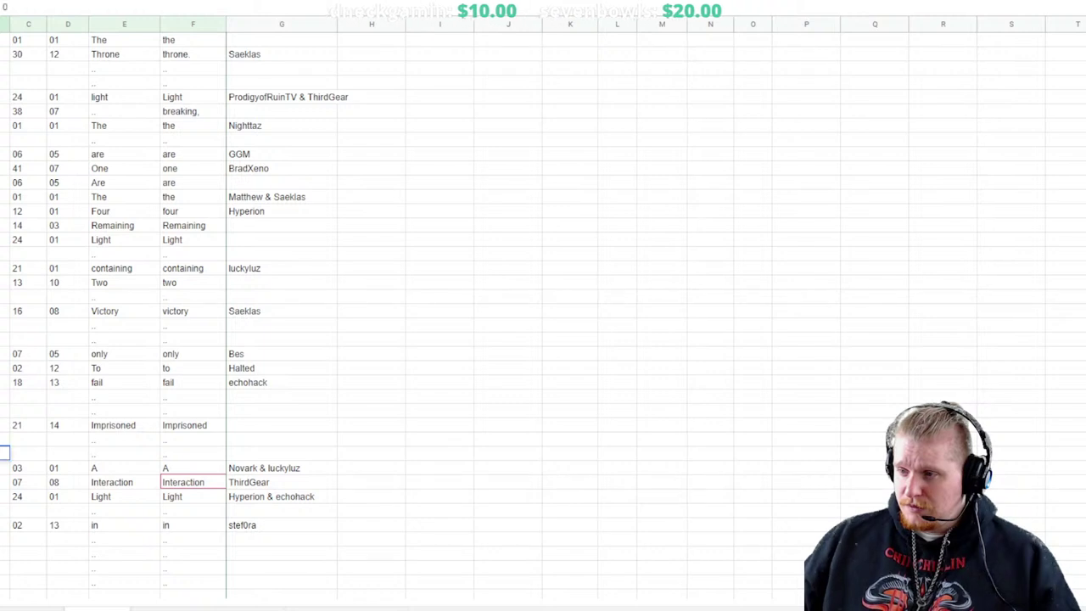
left_click(28, 454)
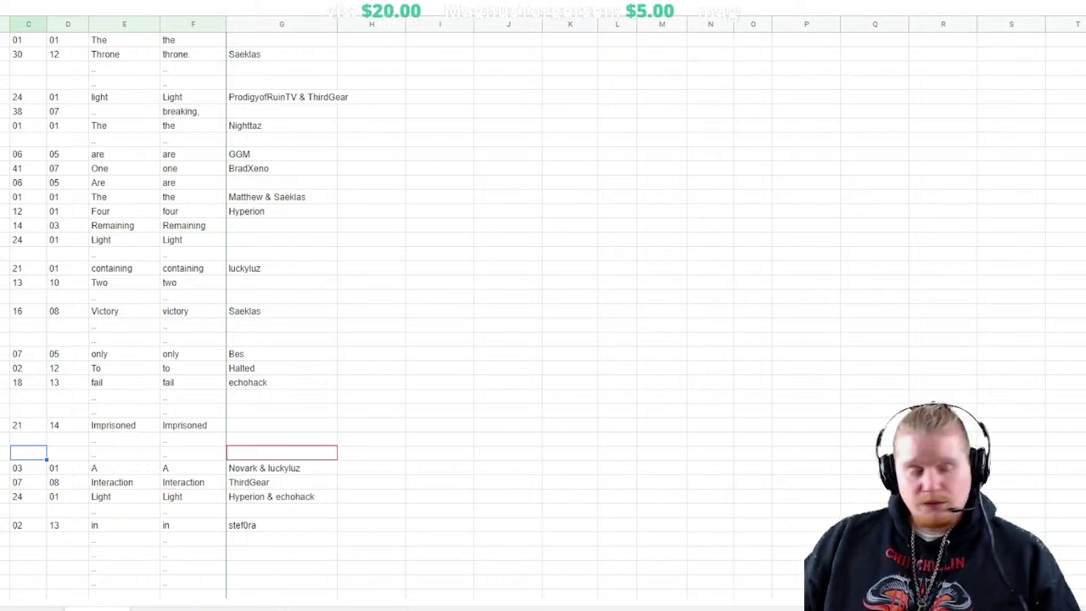
key("Left")
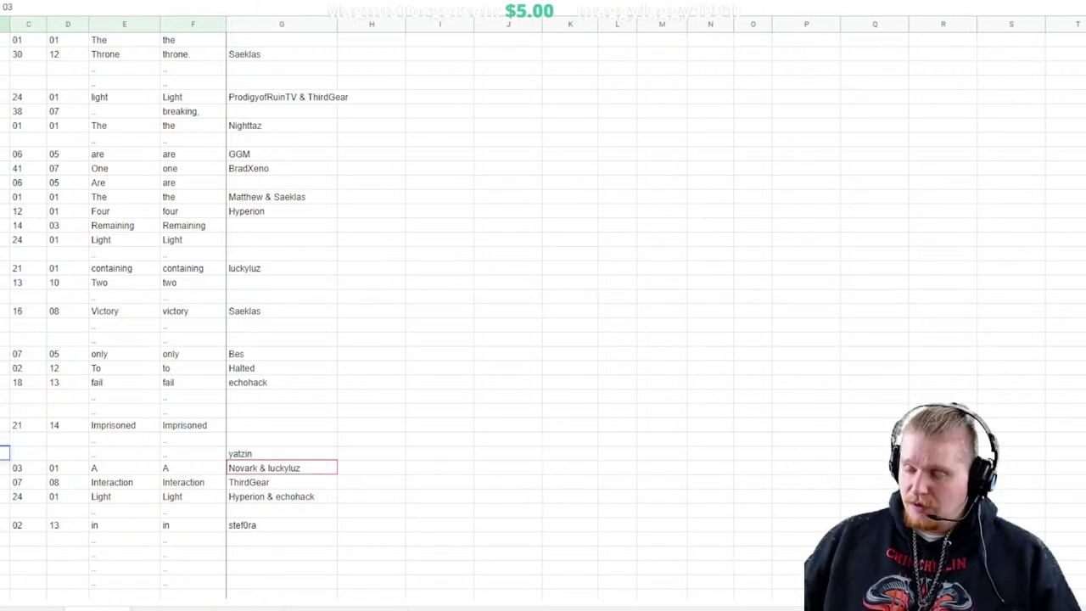
type("30")
key("Right")
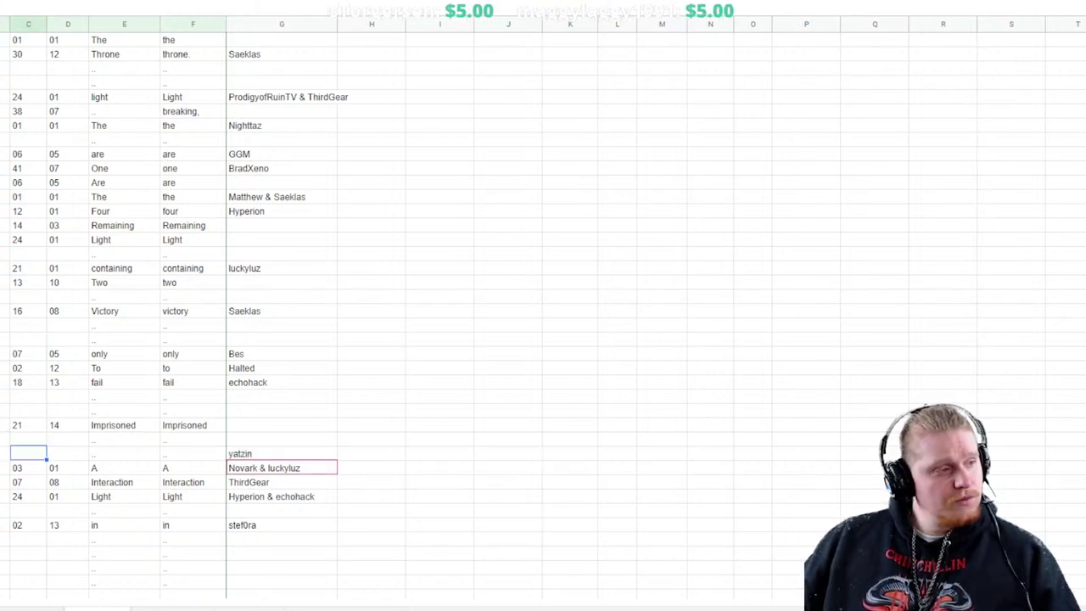
type("09")
key("Right")
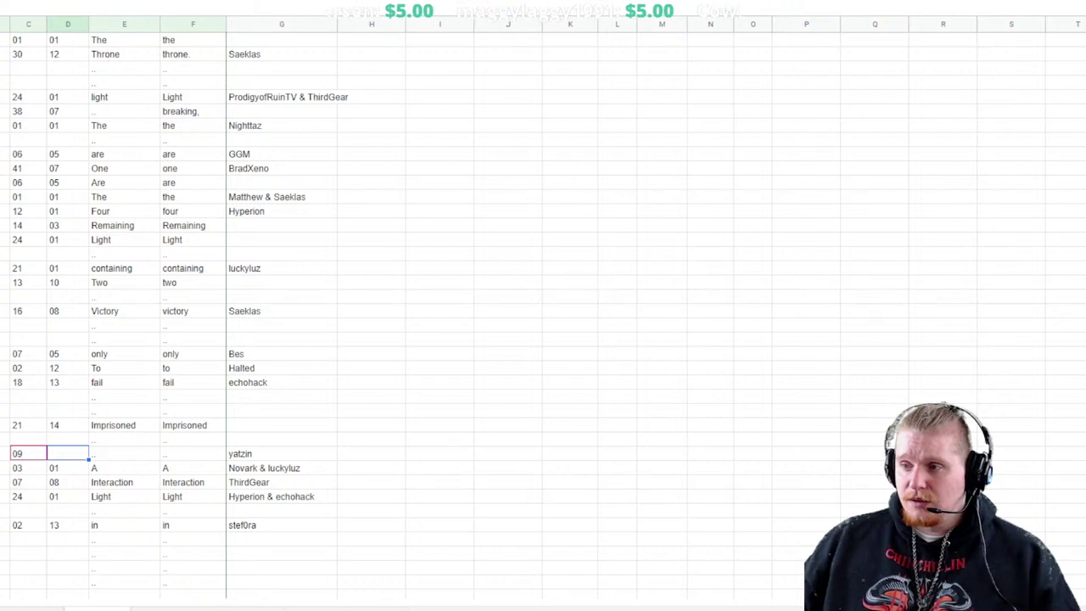
type("09")
key("Right")
type("to")
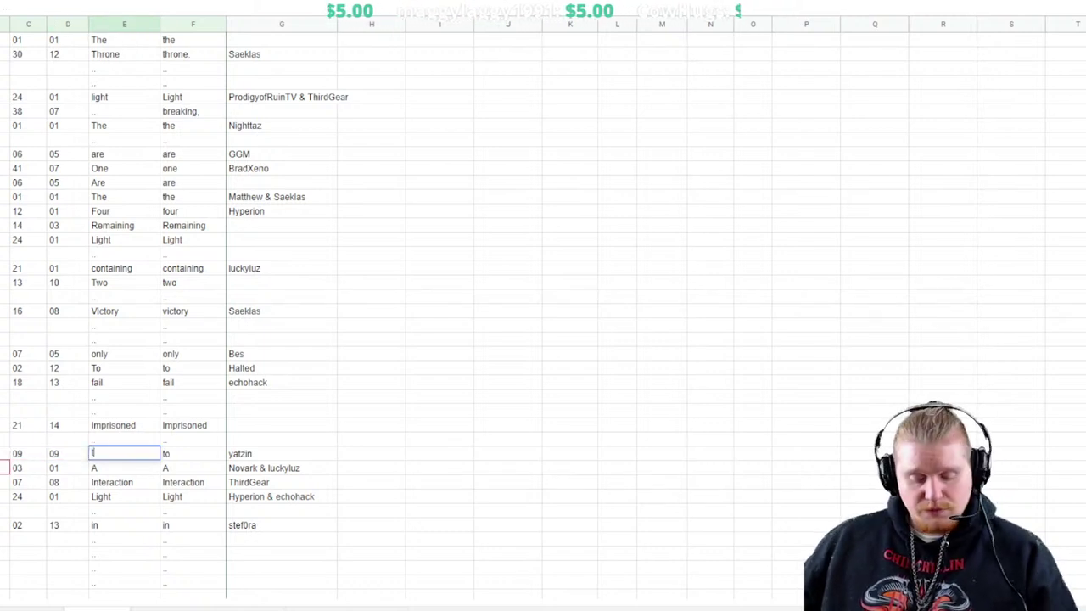
left_click(508, 410)
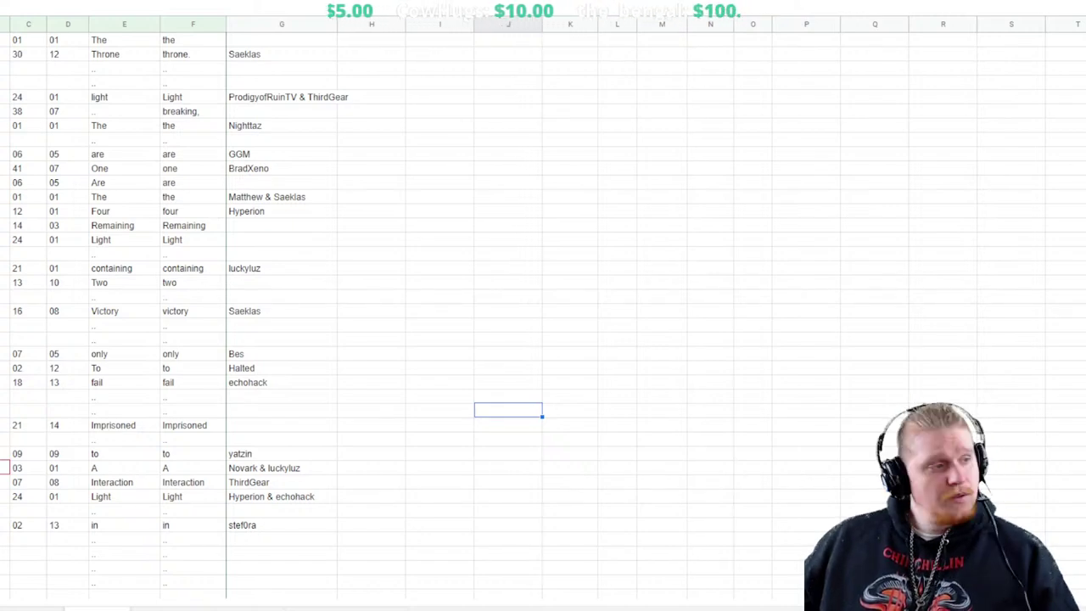
Fill the blank row directly below "Freely" with page 60, line 18, word 06 and the actual word "its"
scroll(544, 305, "down", 5)
scroll(543, 306, "up", 15)
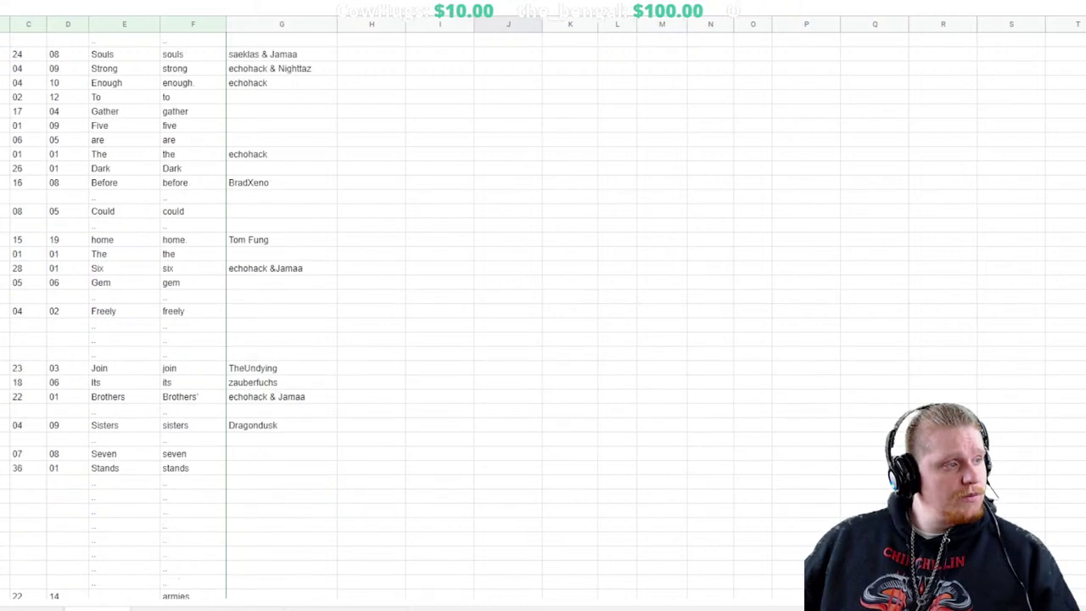
left_click(5, 325)
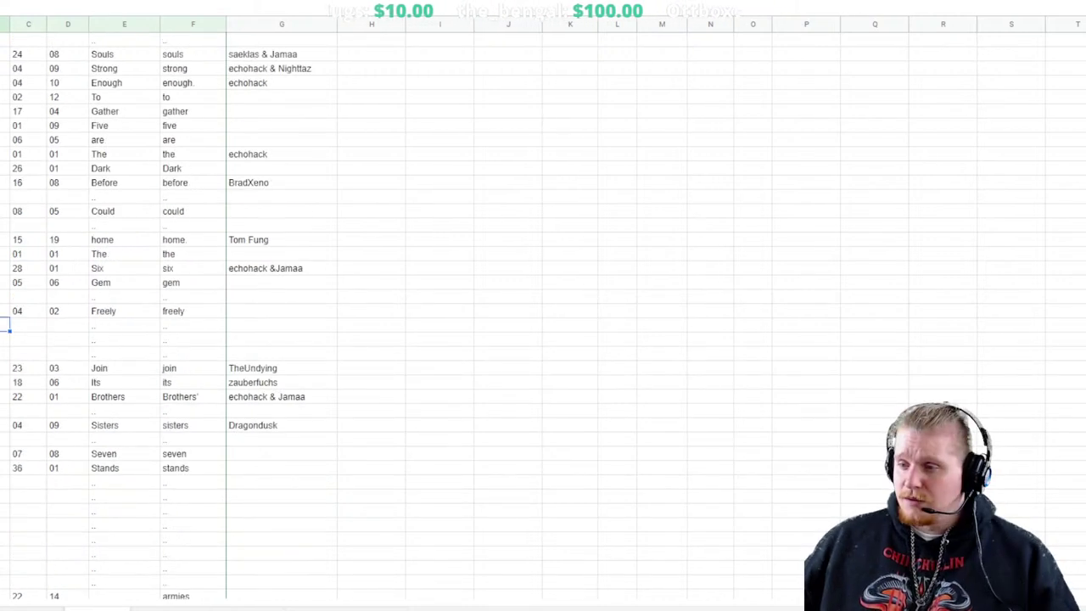
type("60")
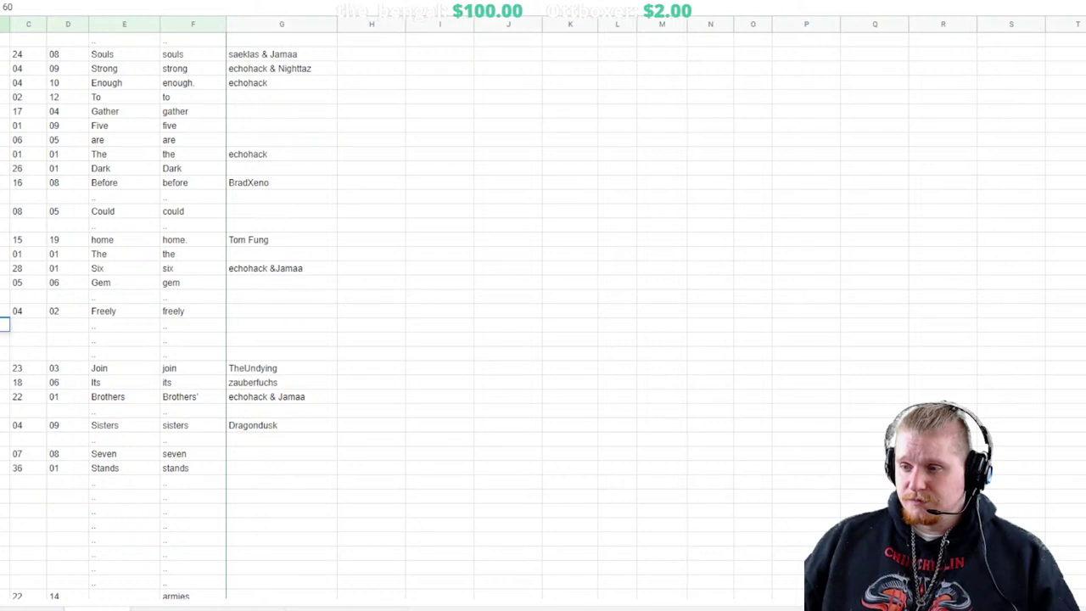
key("Escape")
type("18")
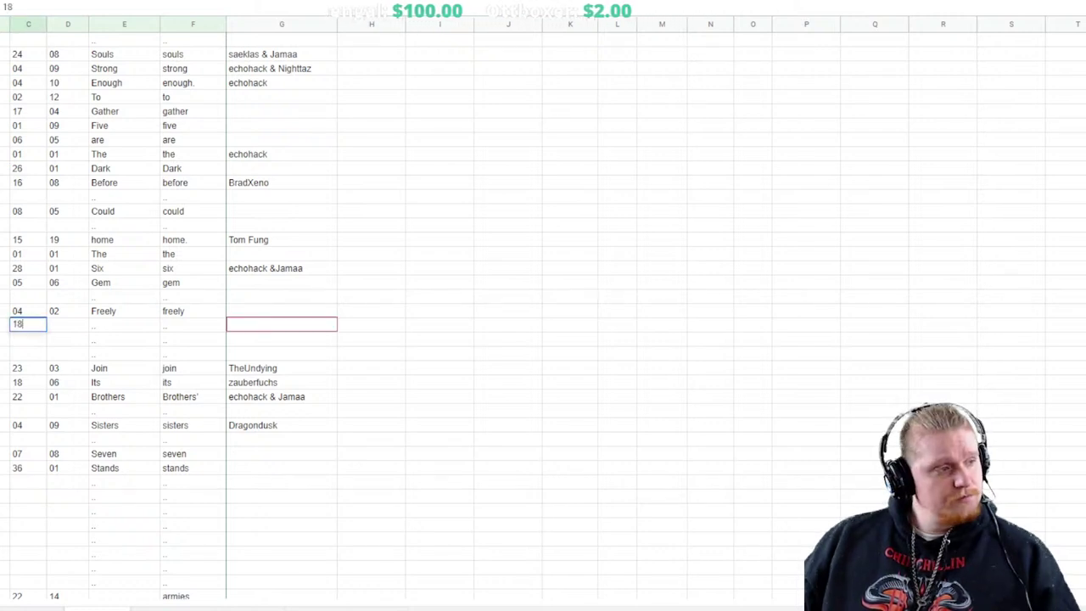
key("Tab")
type("06")
key("Tab")
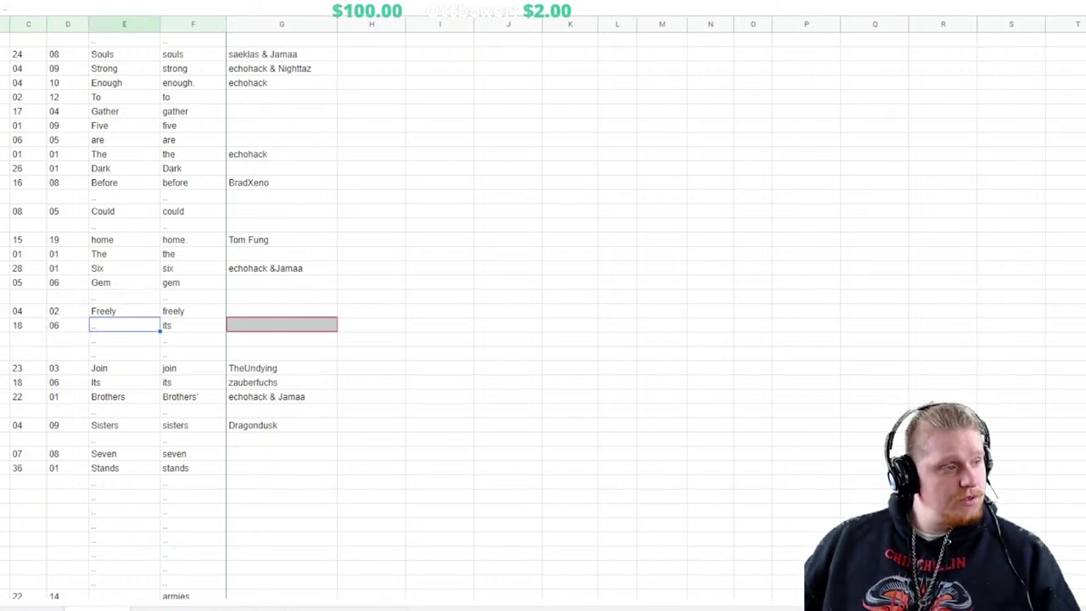
type("its")
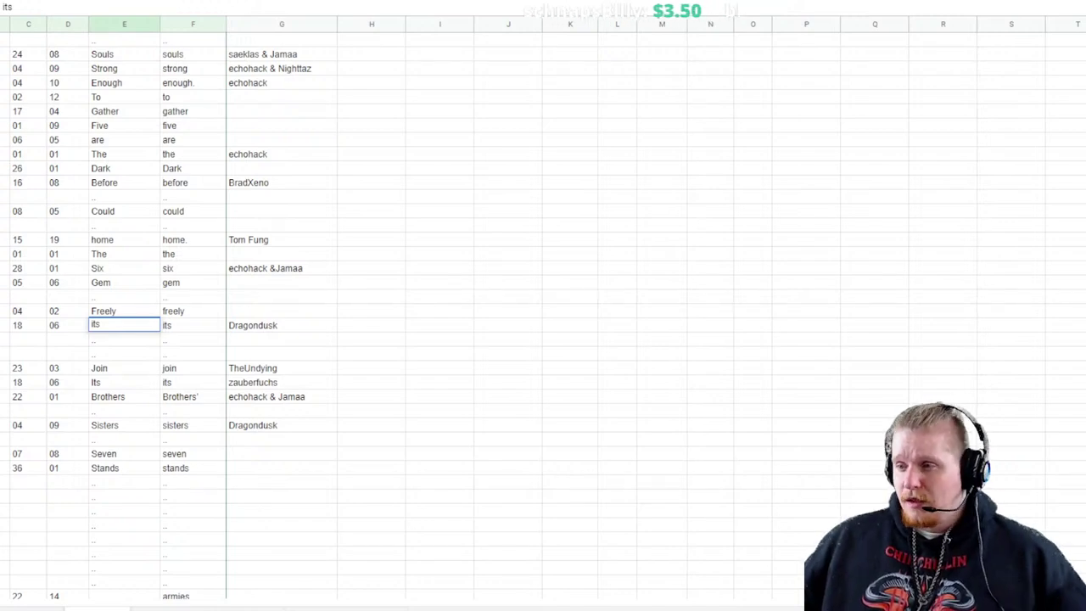
Fill the third row below "These" with page 51, line 30, word 05 and the actual word "us"
scroll(543, 305, "up", 15)
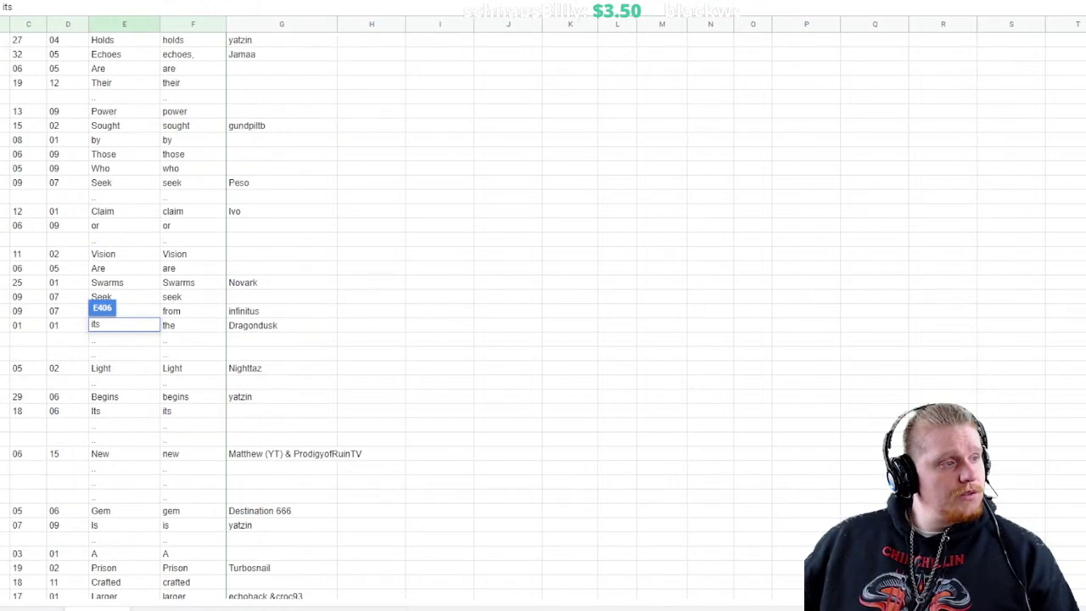
scroll(544, 306, "up", 20)
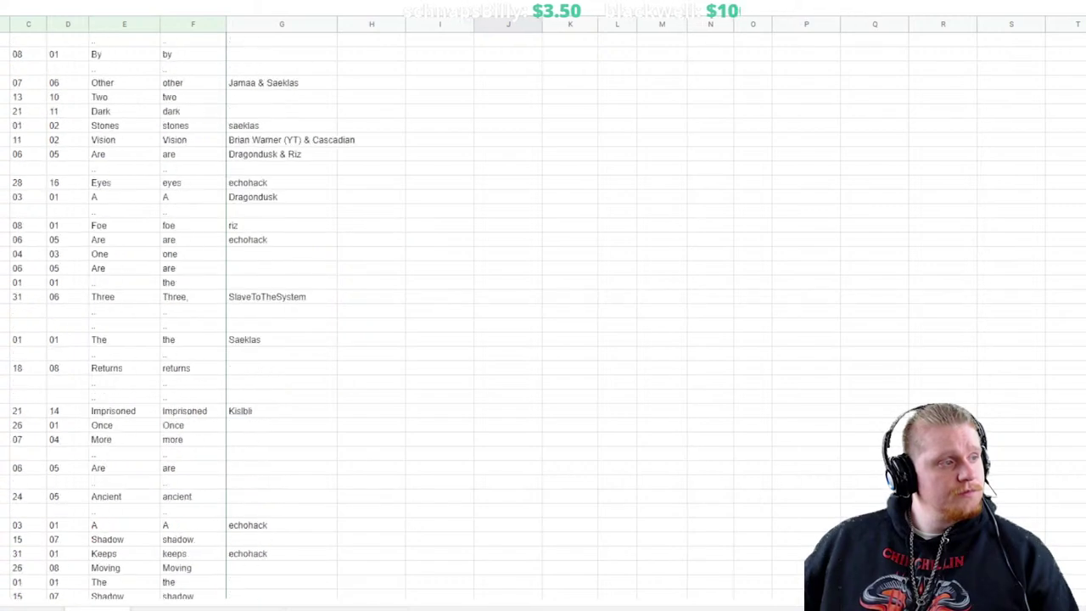
scroll(543, 305, "up", 20)
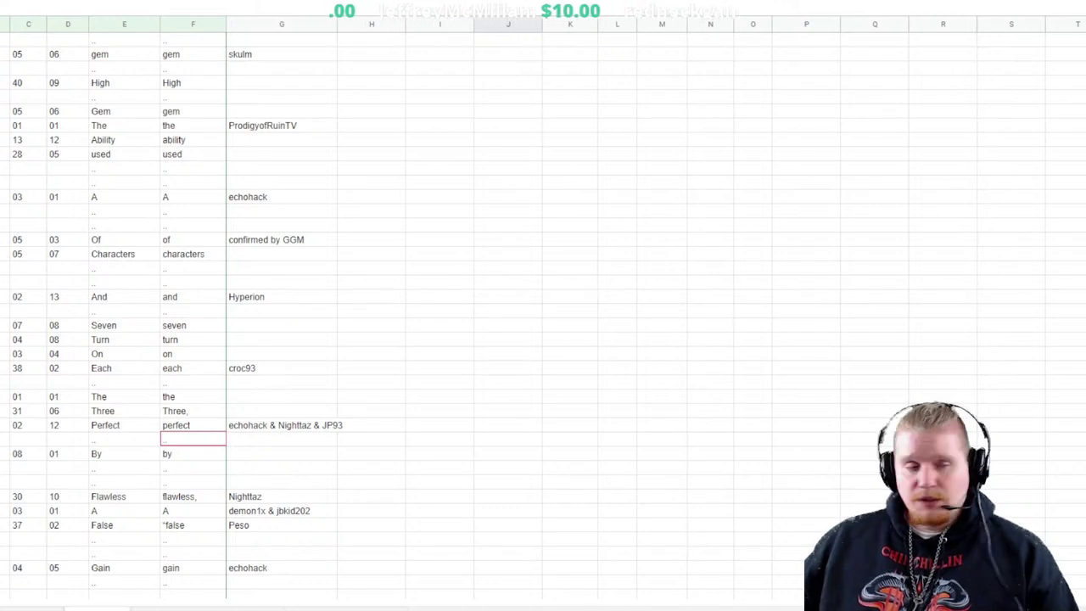
scroll(157, 177, "up", 15)
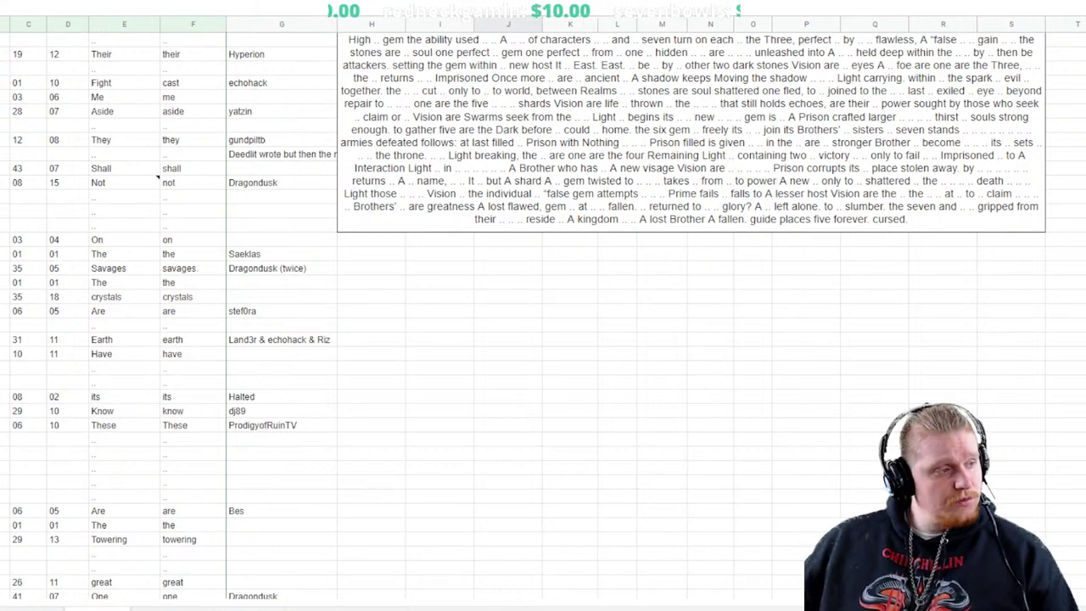
left_click(28, 467)
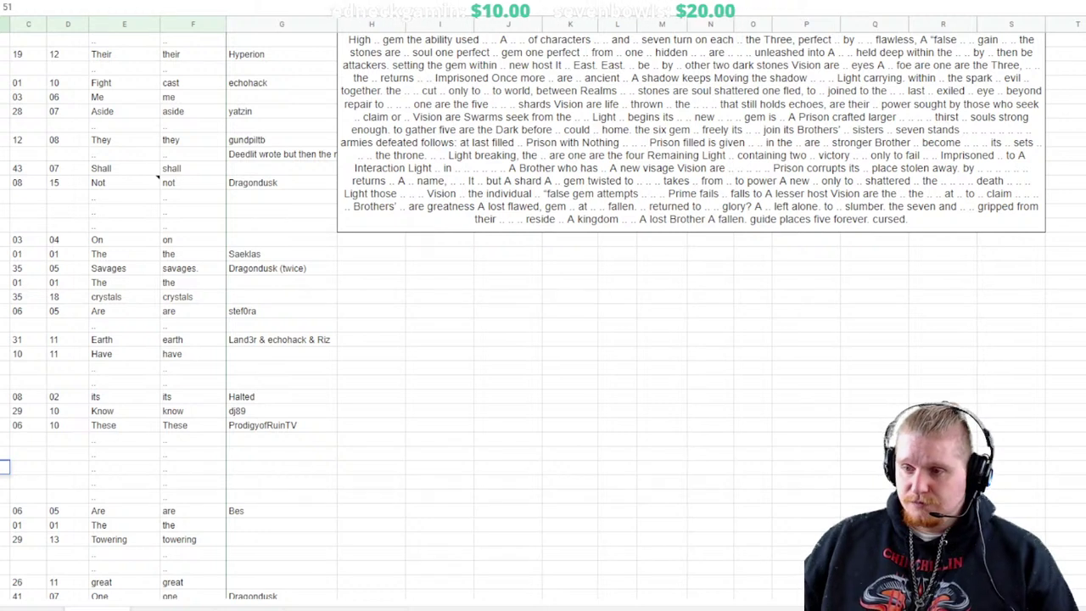
type("30")
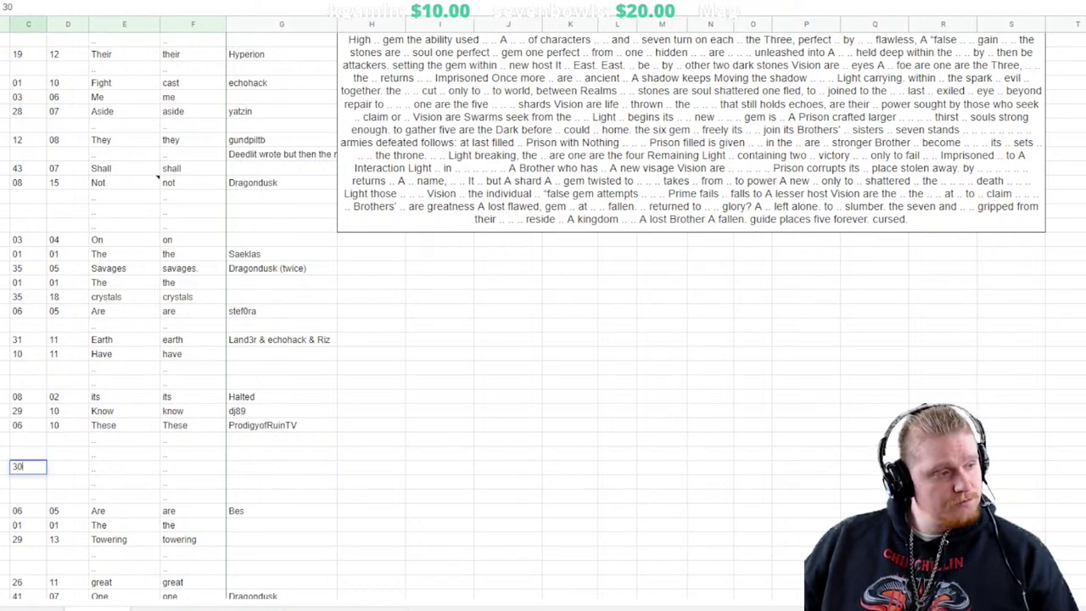
key("Tab")
type("05")
key("Tab")
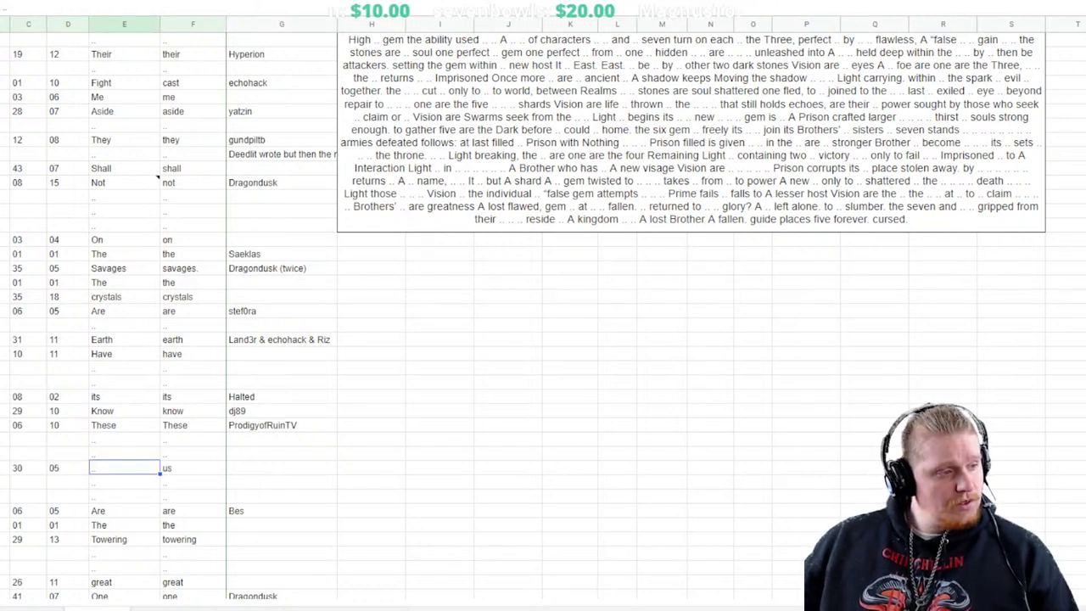
type("us")
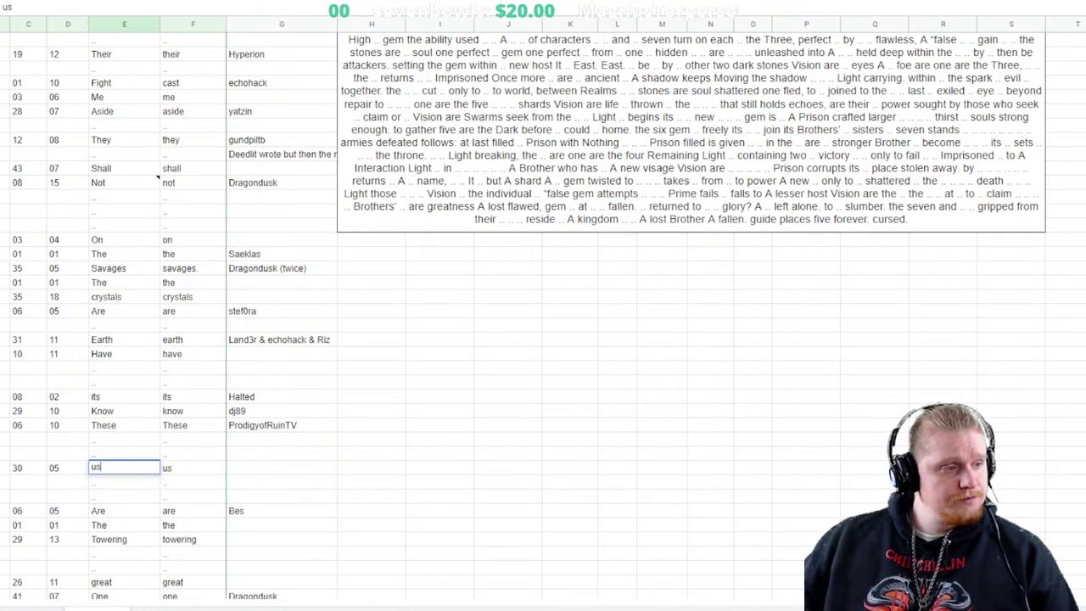
Enter the contributor's username as the credit for the "us" row
key("Tab")
key("Tab")
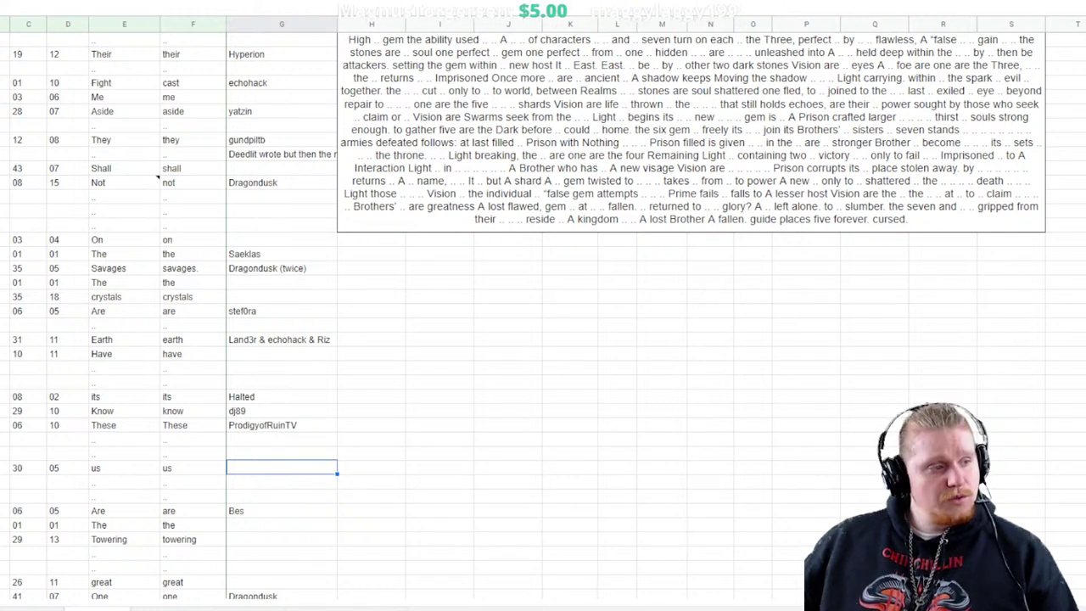
type("arturia")
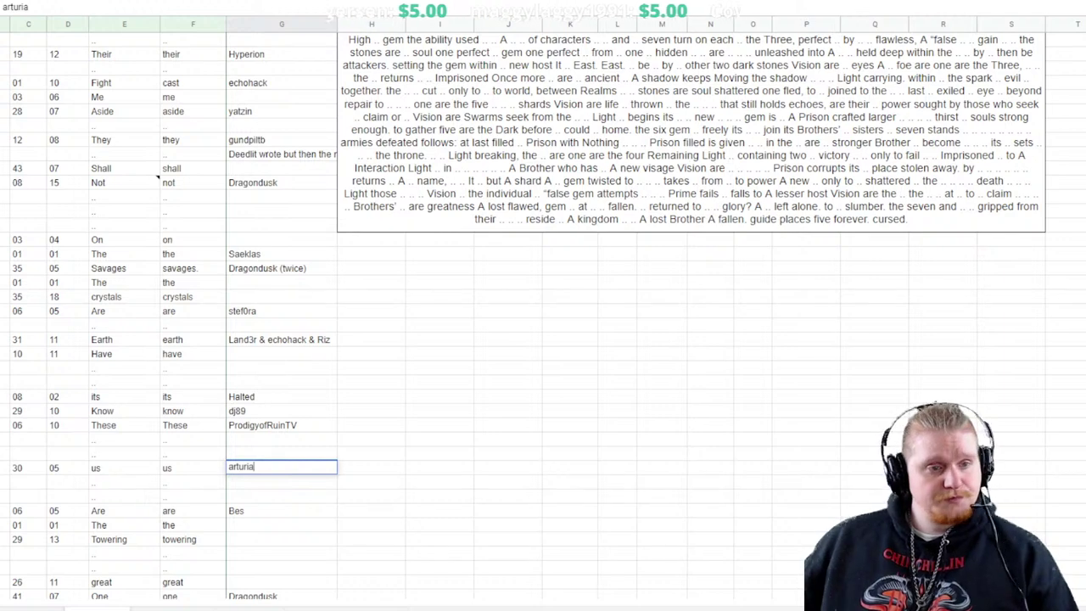
left_click(1066, 410)
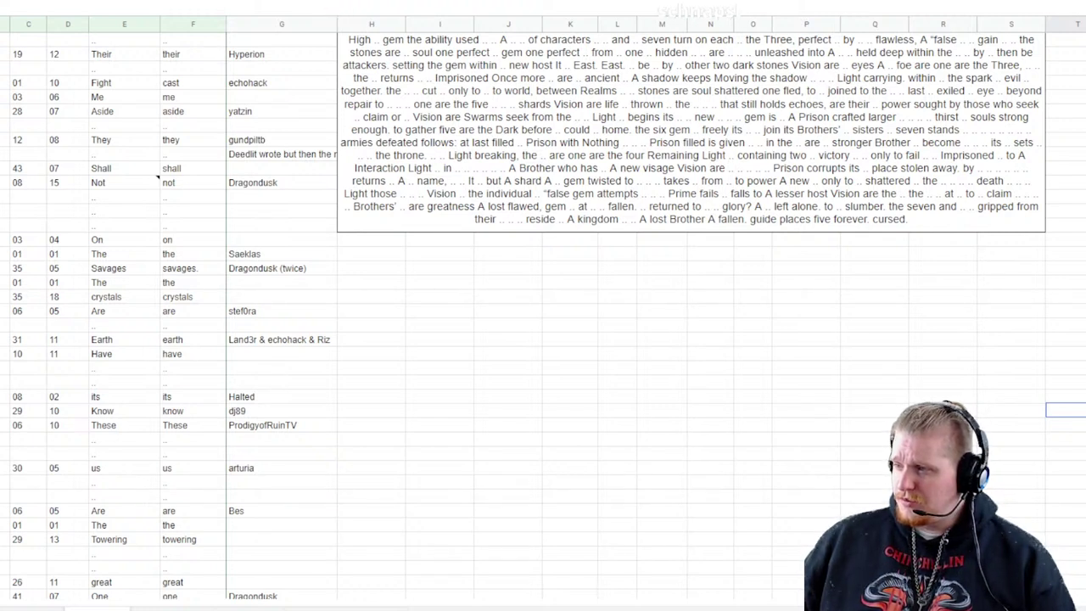
scroll(543, 305, "down", 20)
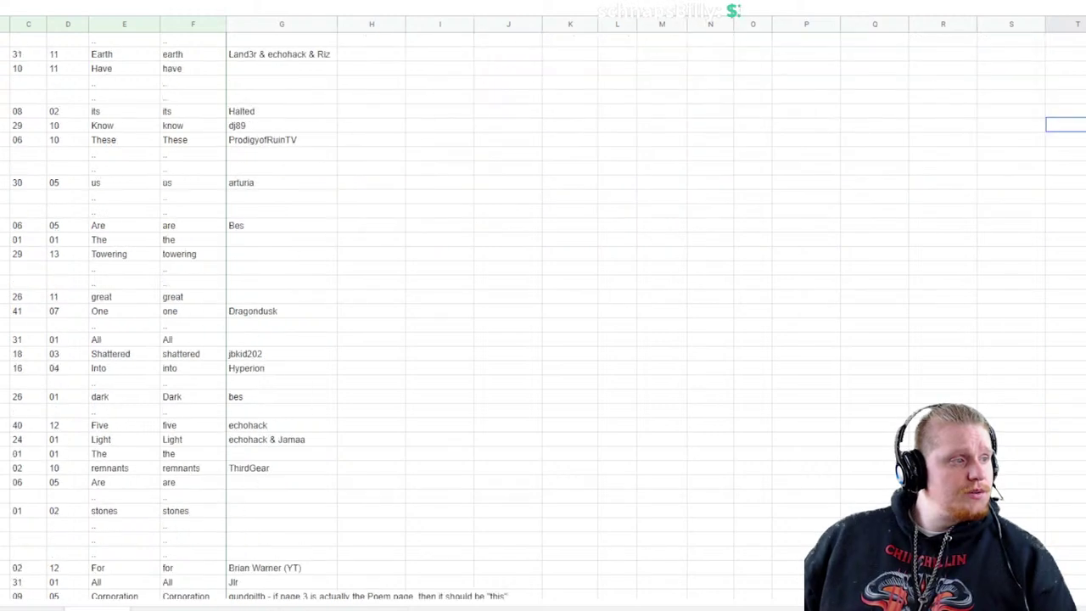
scroll(543, 306, "down", 4)
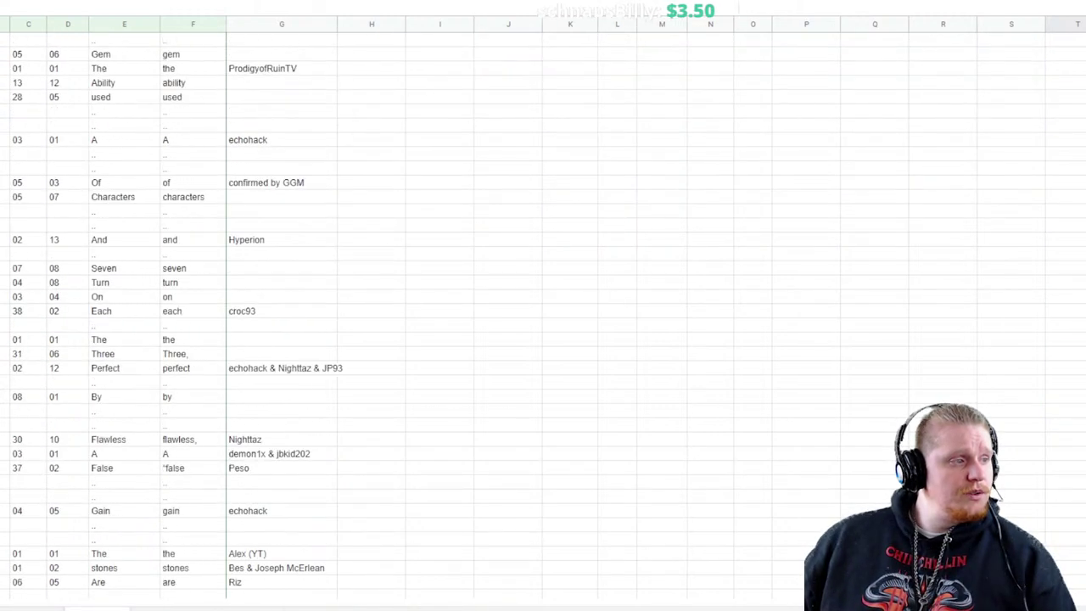
left_click(67, 367)
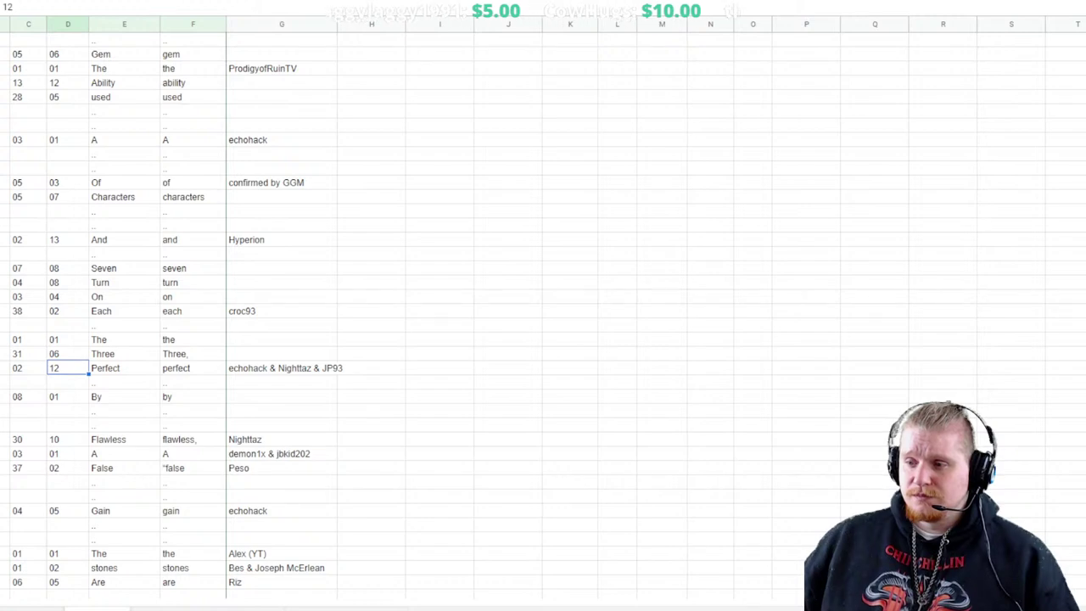
Enter page 23 and line 03 in the blank row directly below "Nothing"
scroll(543, 306, "down", 20)
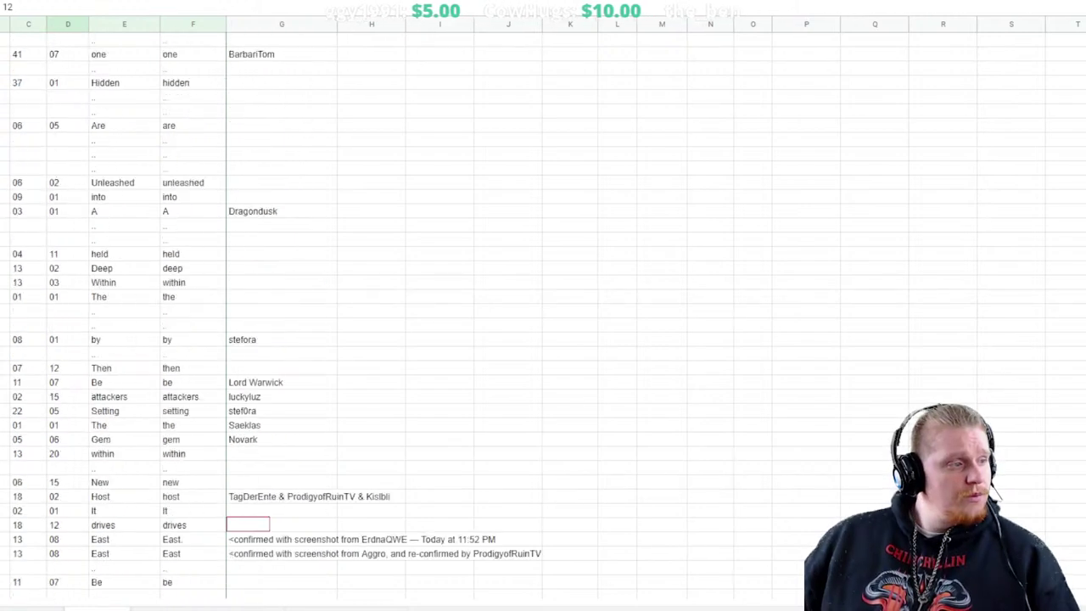
scroll(543, 305, "down", 20)
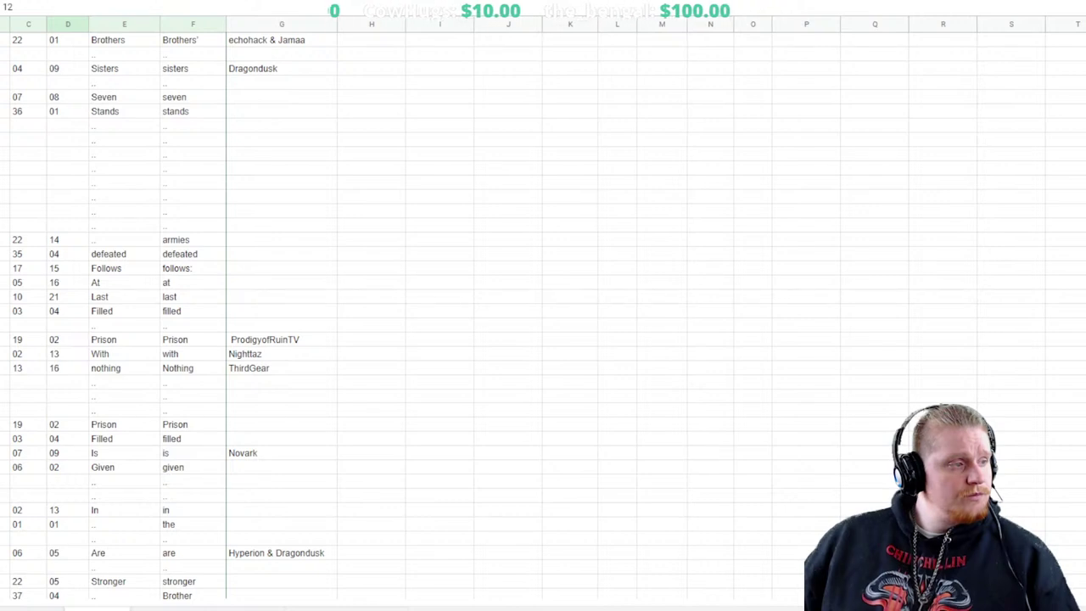
left_click(5, 382)
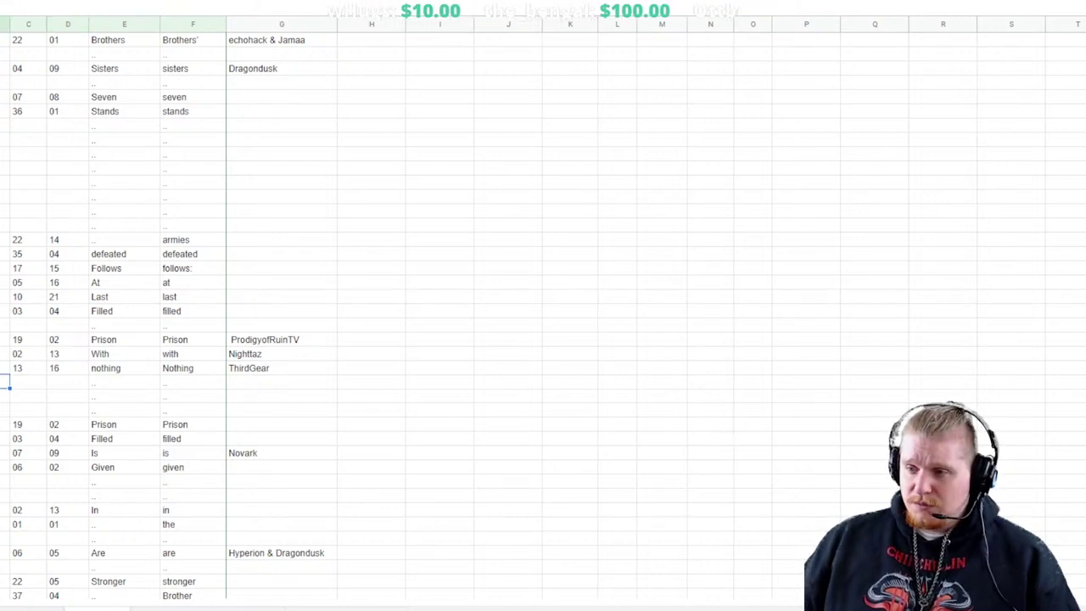
type("23")
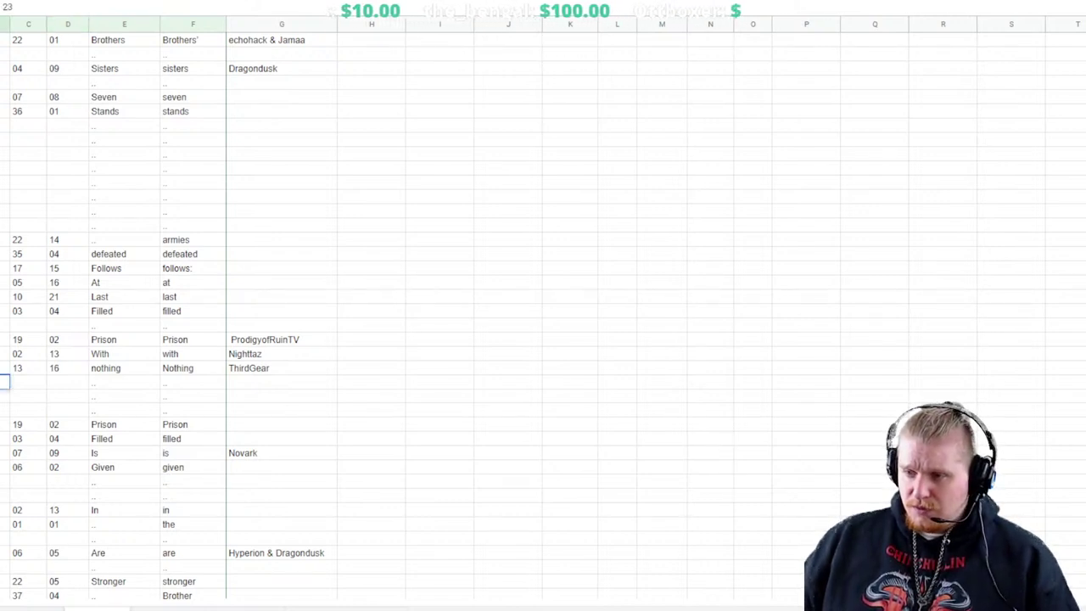
key("Tab")
type("30")
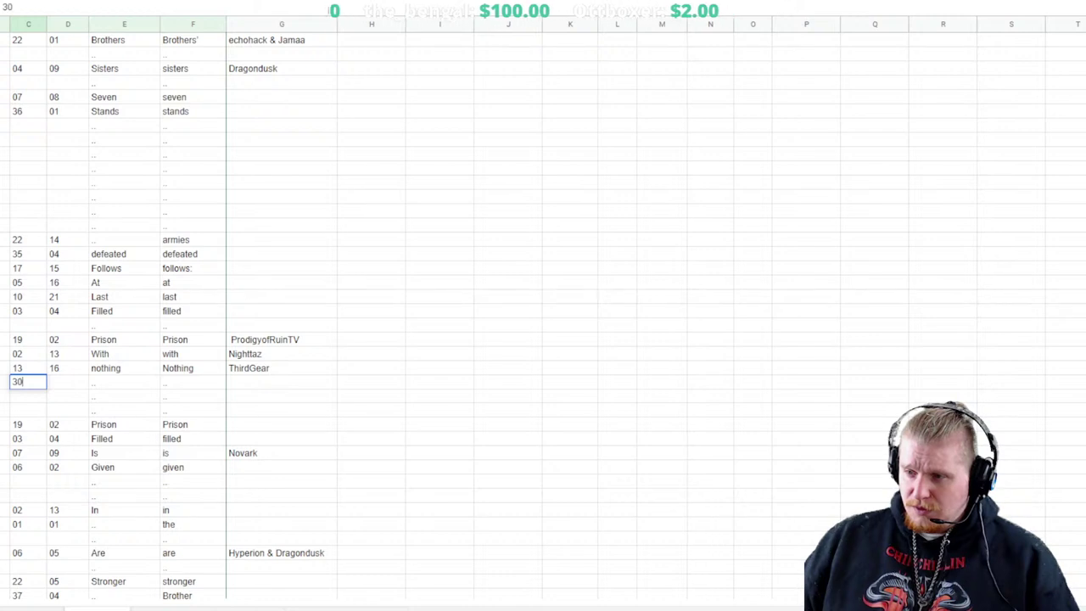
key("Tab")
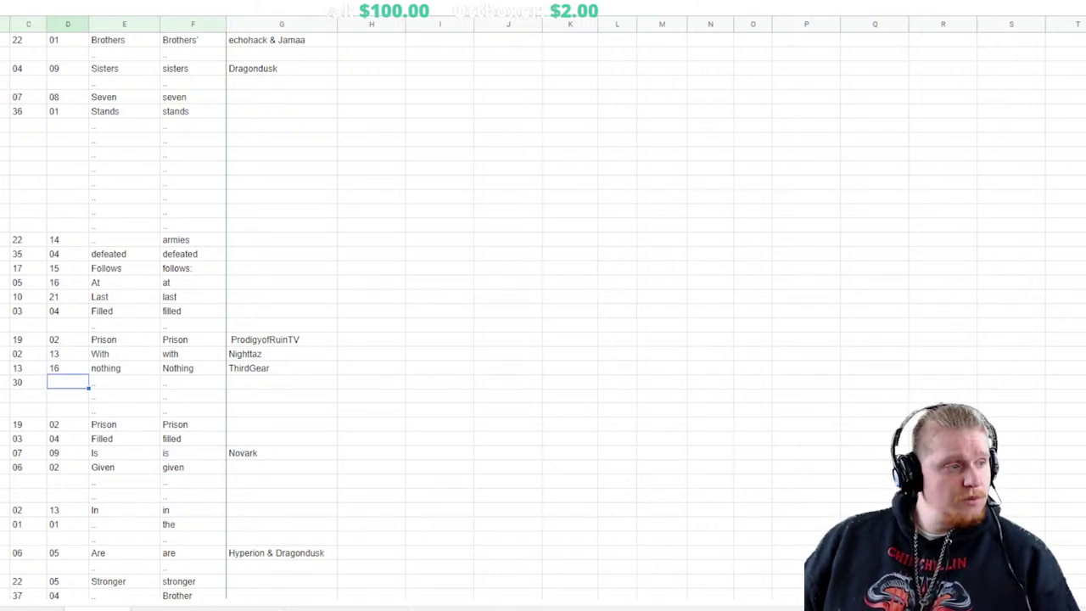
key("Left")
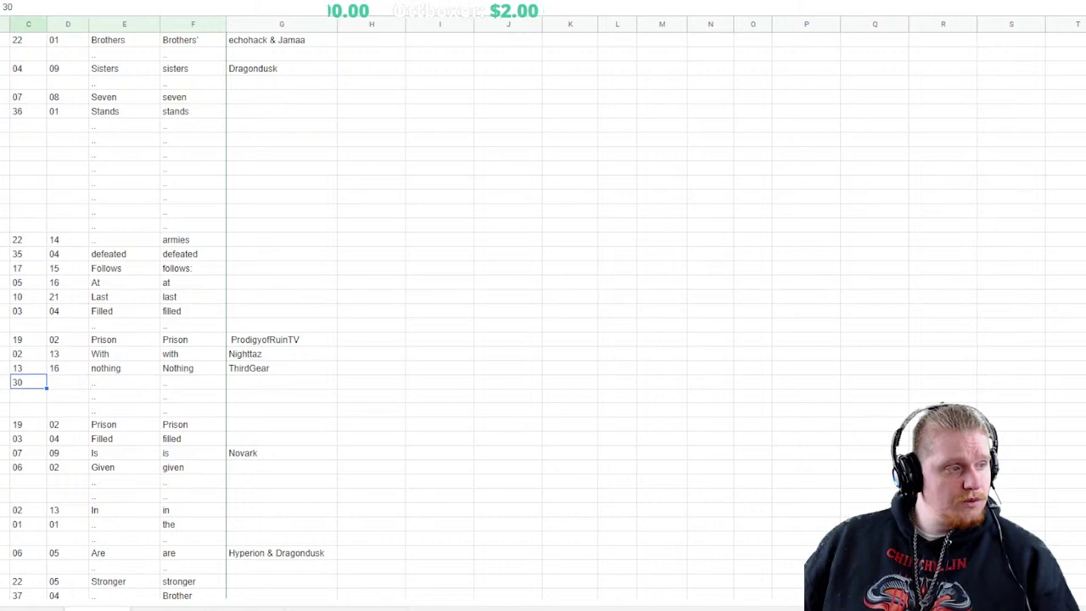
key("BackSpace")
type("0")
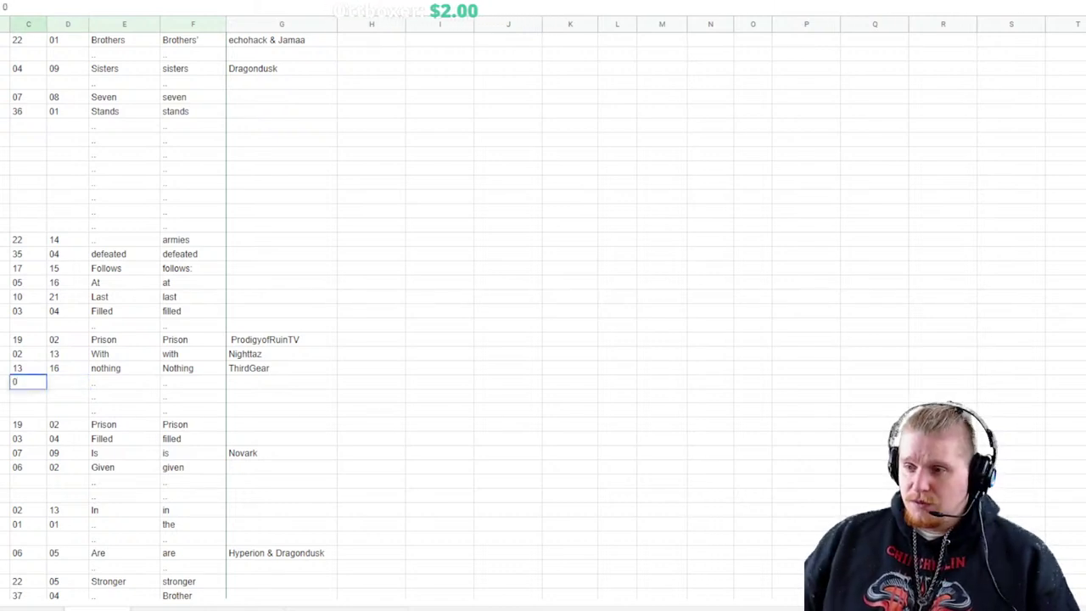
type("3")
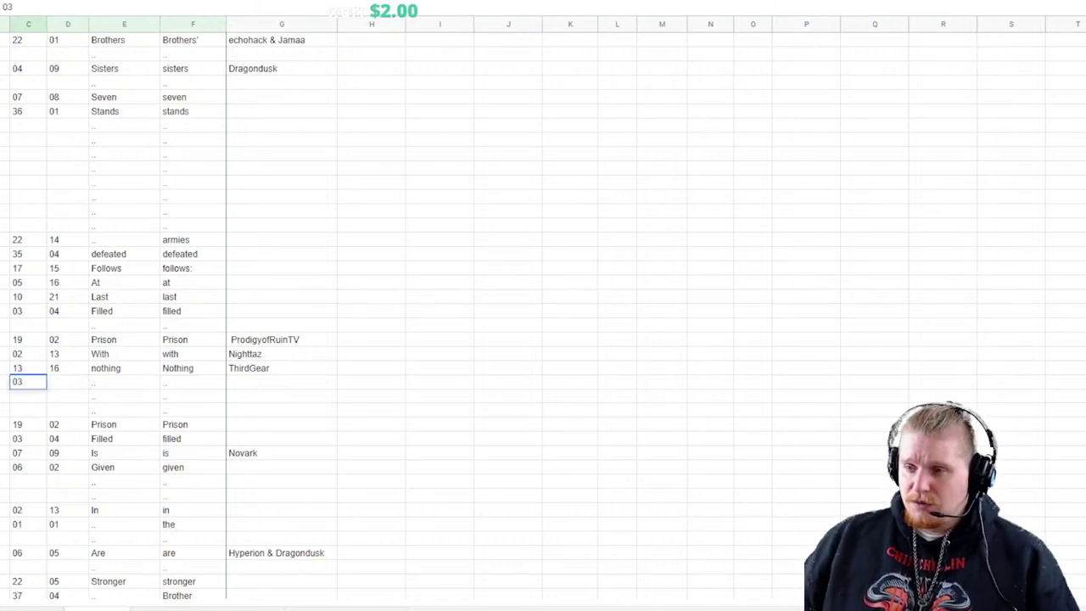
Complete the row below "Nothing" with word number 07 and the actual word "but"
key("Tab")
type("07")
key("Tab")
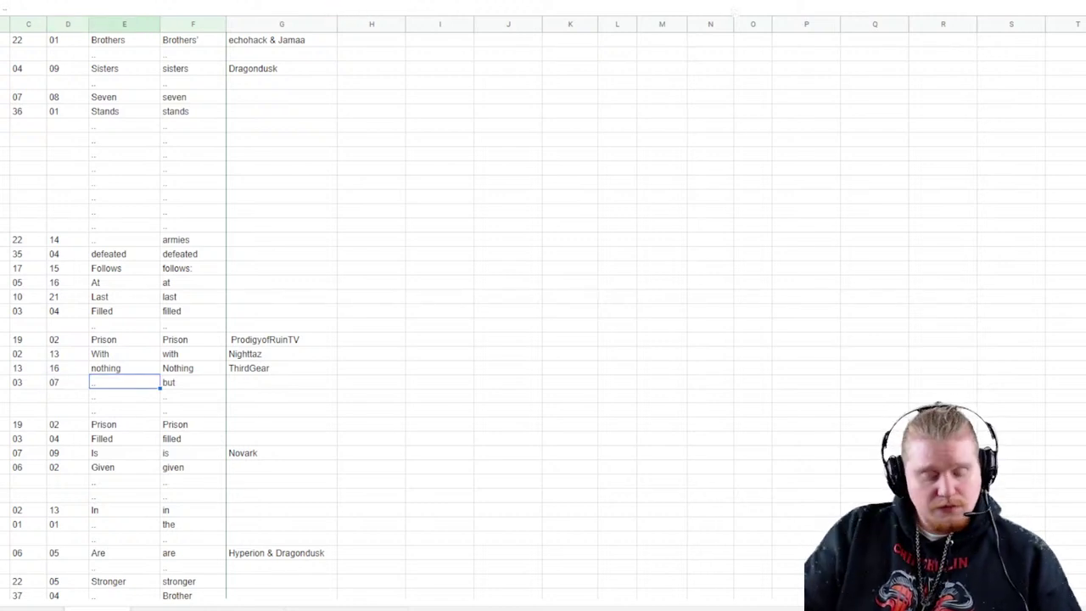
type("but")
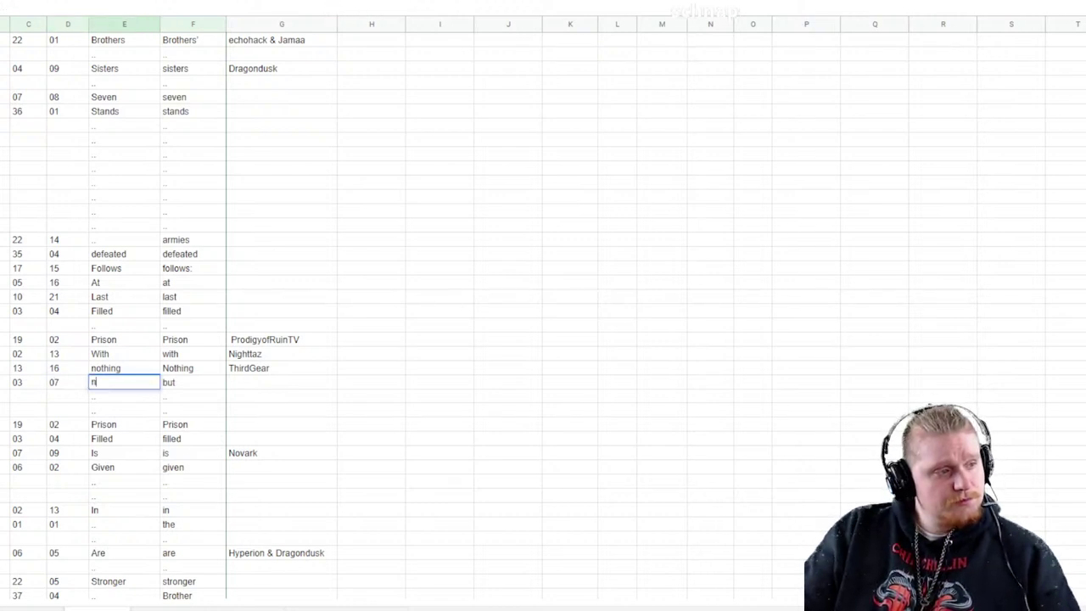
key("Tab")
key("Tab")
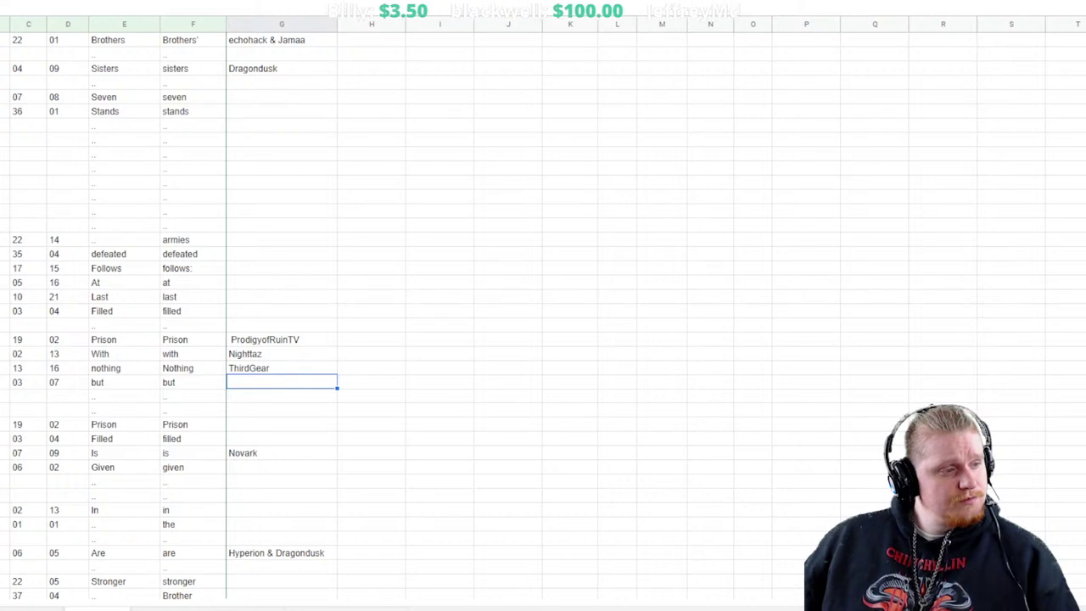
Enter the contributor's username as the credit for the "but" row
type("luri")
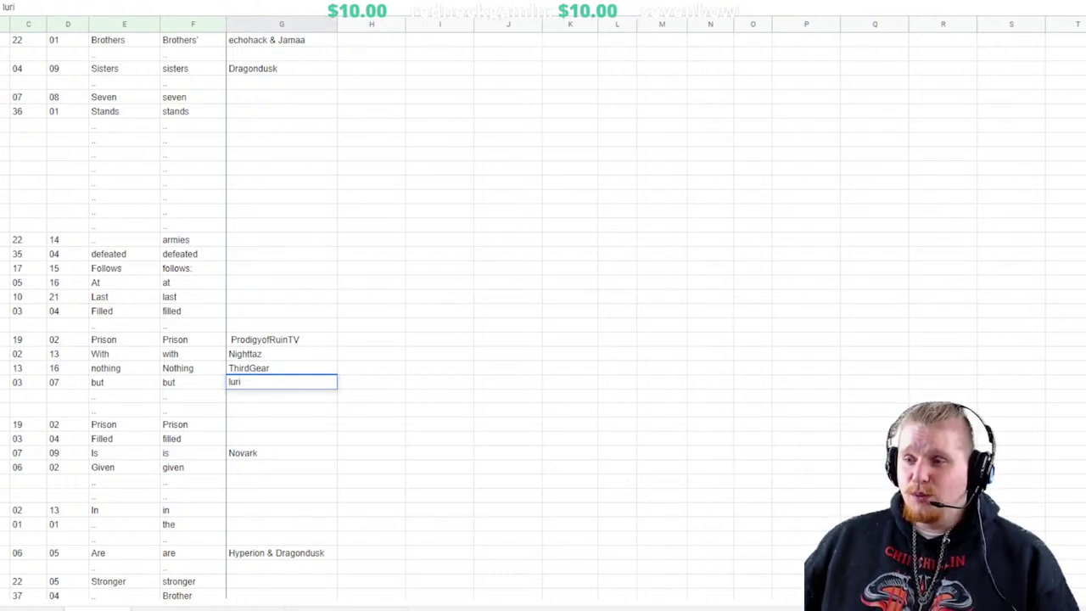
scroll(543, 305, "down", 3)
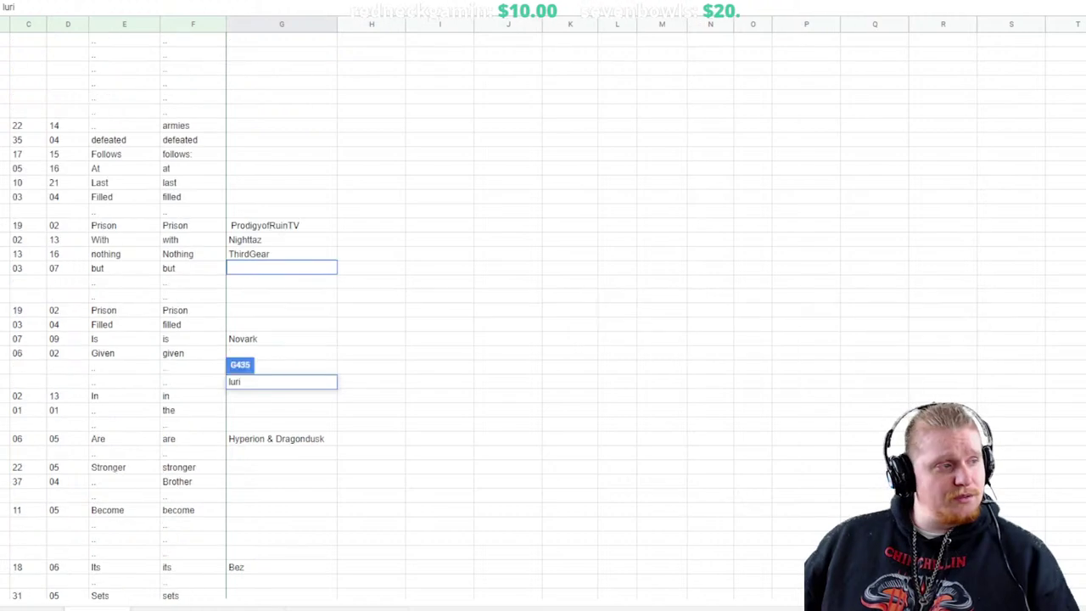
scroll(543, 305, "up", 5)
left_click(124, 395)
Enter the contributor's username as the credit for the "Could" row
scroll(543, 306, "up", 6)
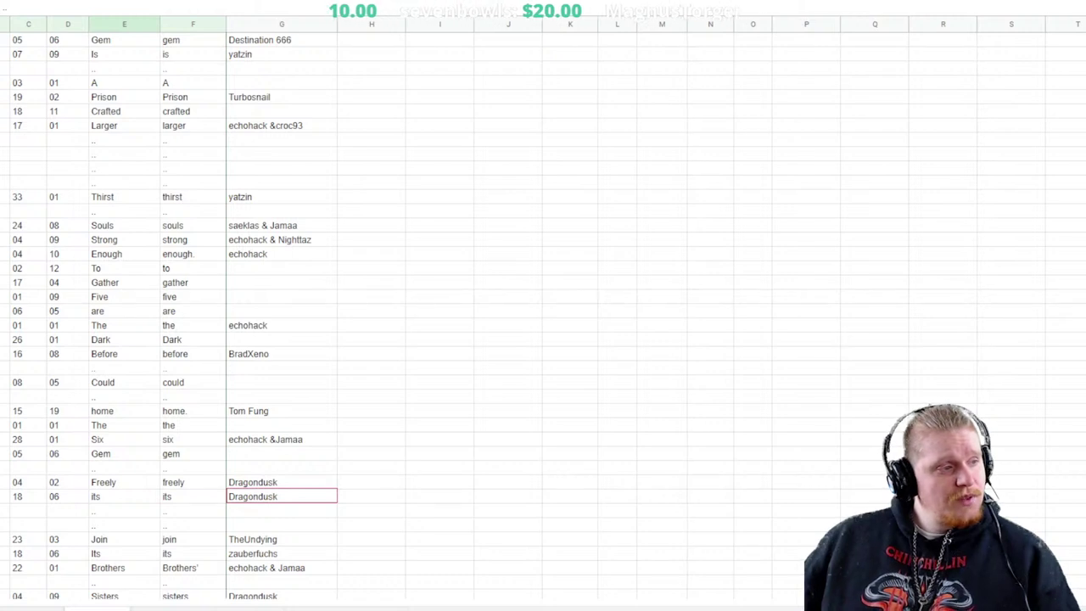
left_click(281, 382)
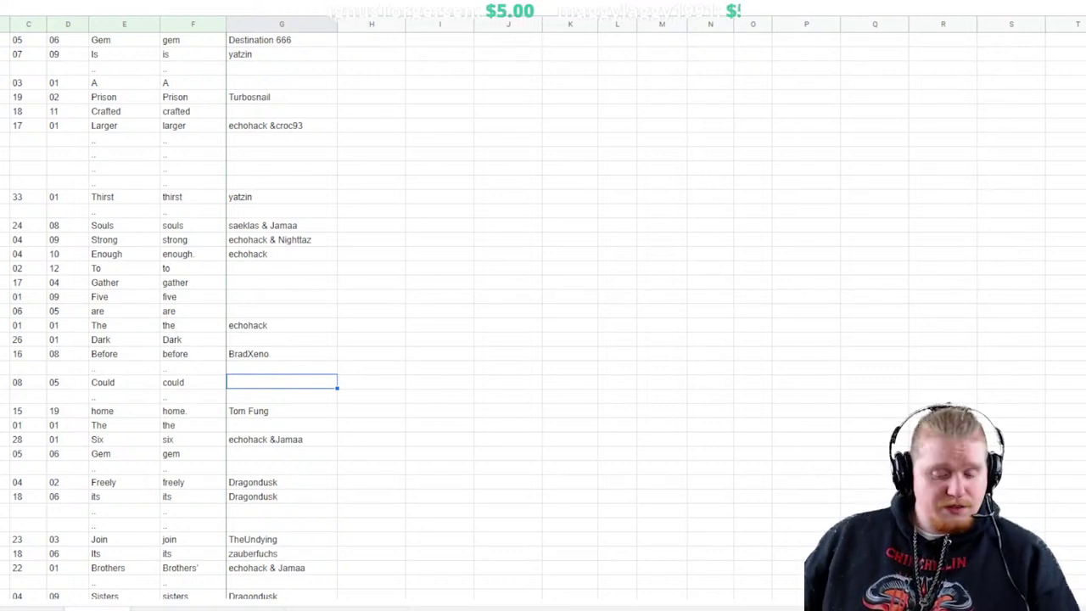
type("third")
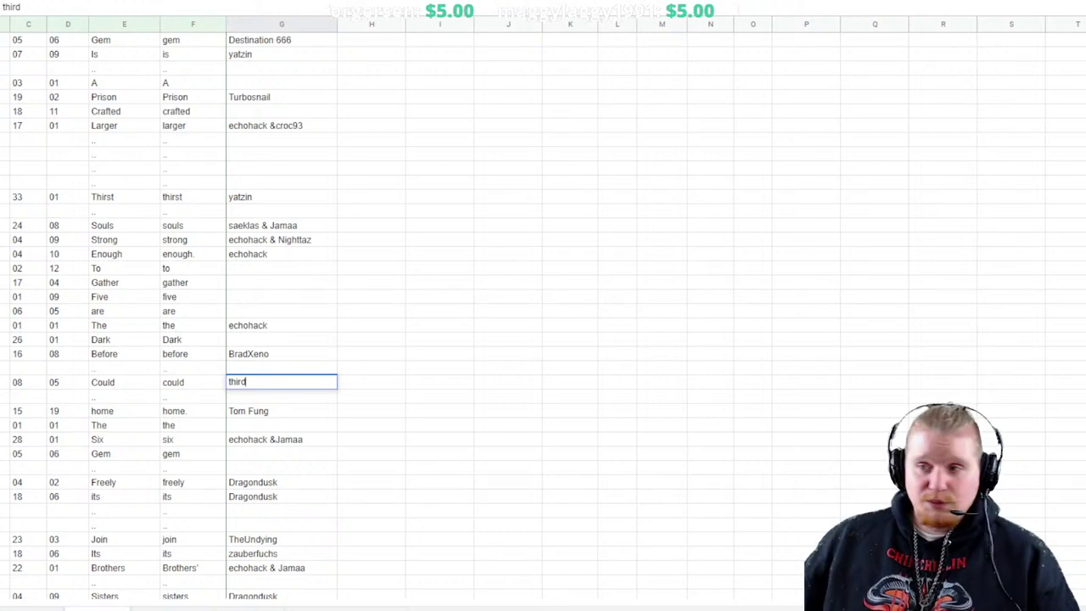
type("ge")
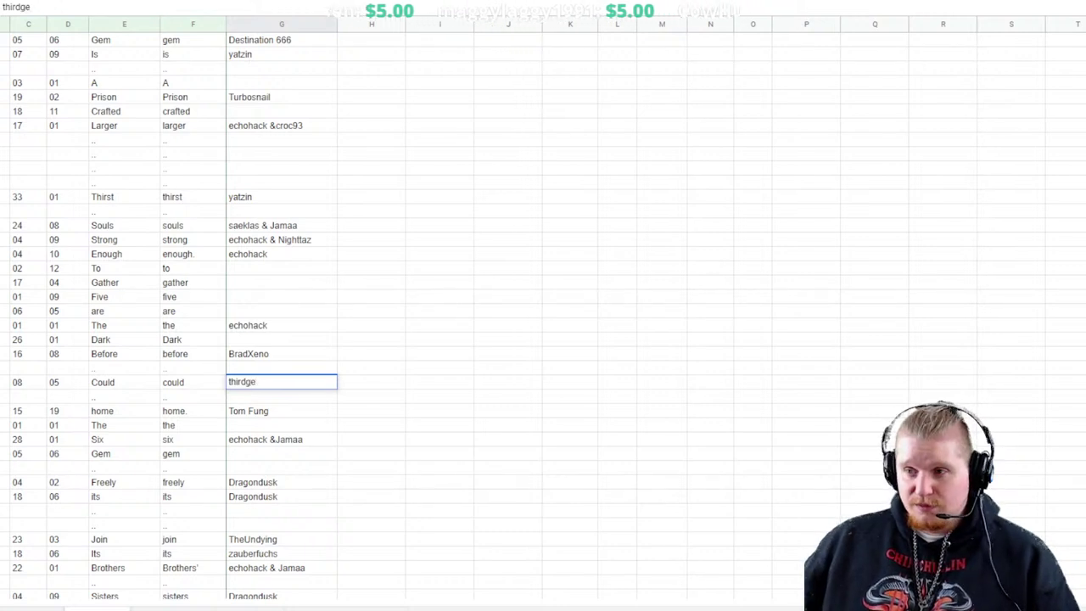
type("er")
left_click(508, 481)
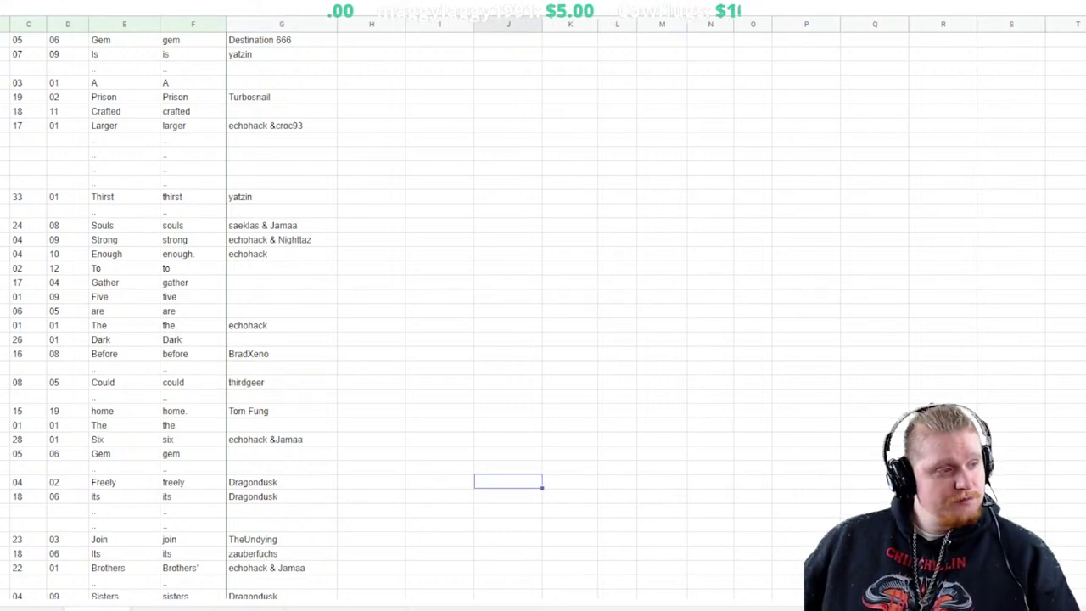
scroll(543, 314, "down", 4)
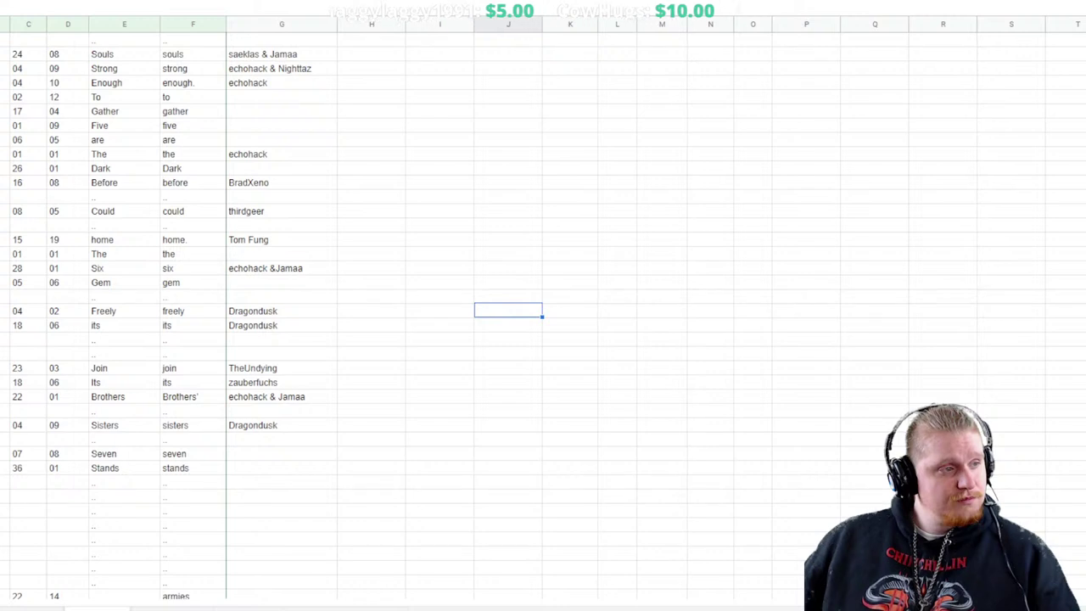
scroll(543, 314, "up", 1)
left_click(281, 410)
scroll(282, 410, "down", 8)
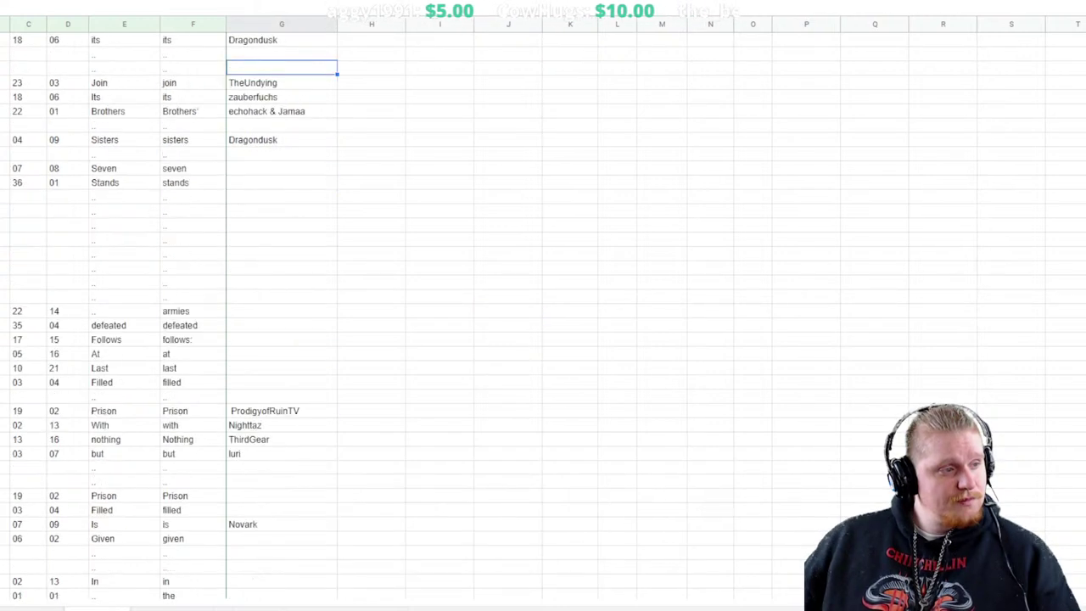
scroll(543, 314, "down", 1)
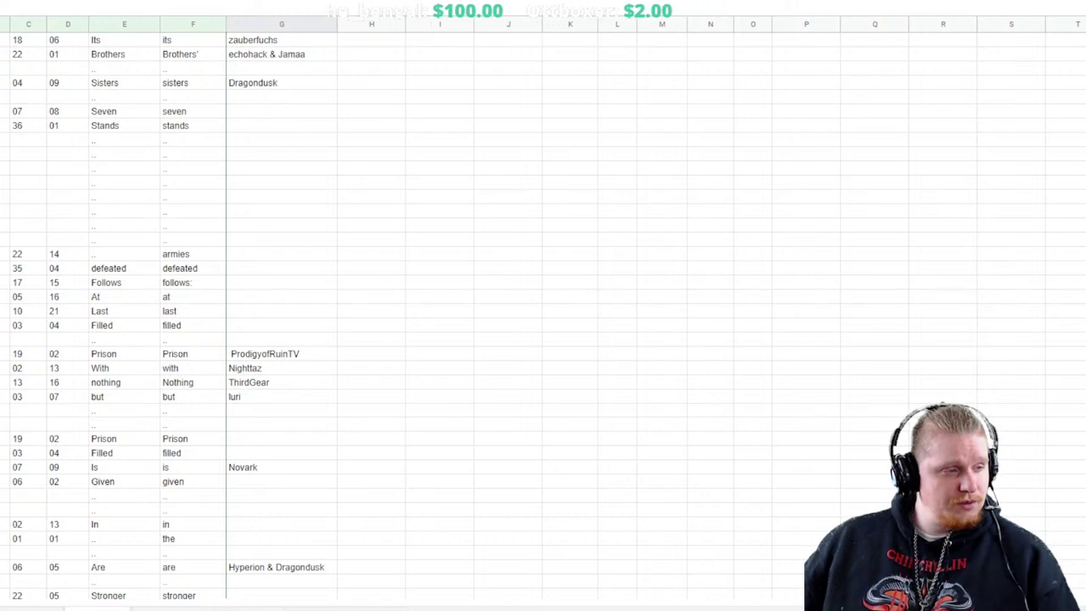
scroll(543, 305, "down", 2)
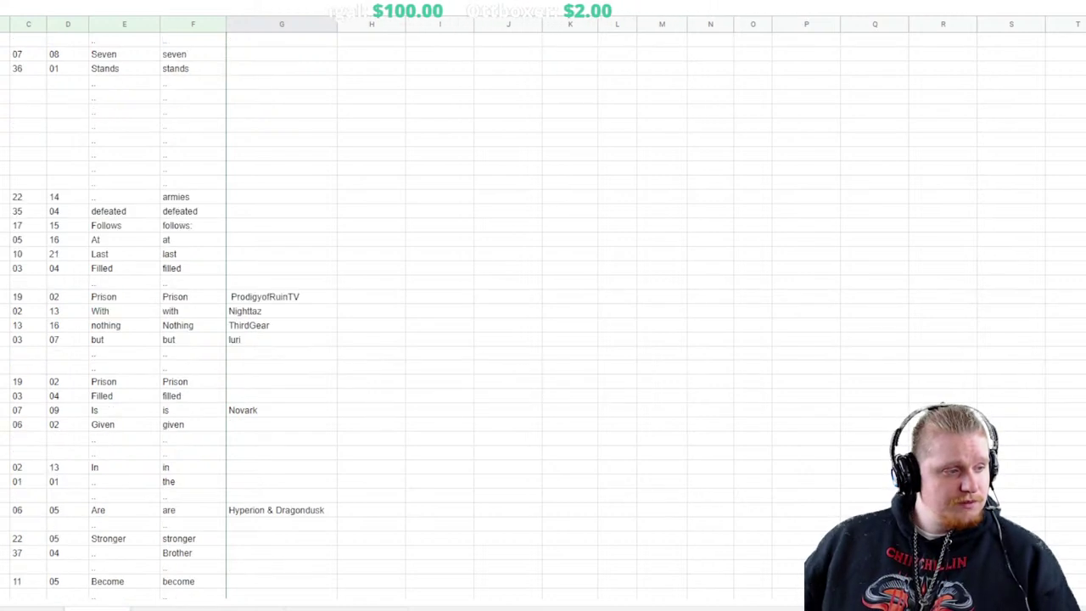
scroll(544, 306, "down", 4)
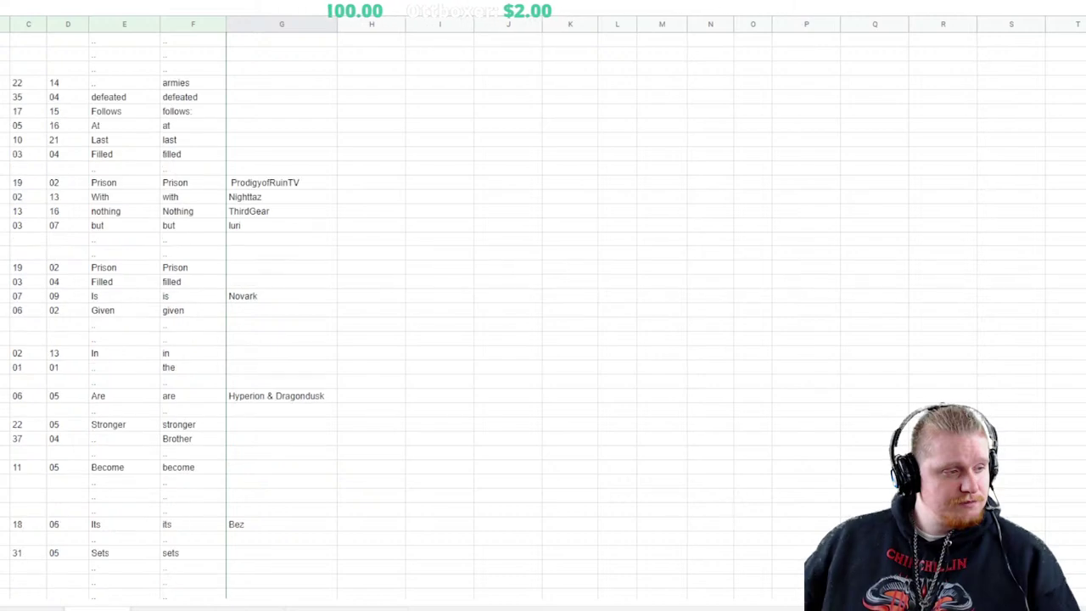
Enter the contributor's username as the credit for the "Power" row, directly above "Sought"
scroll(543, 306, "up", 20)
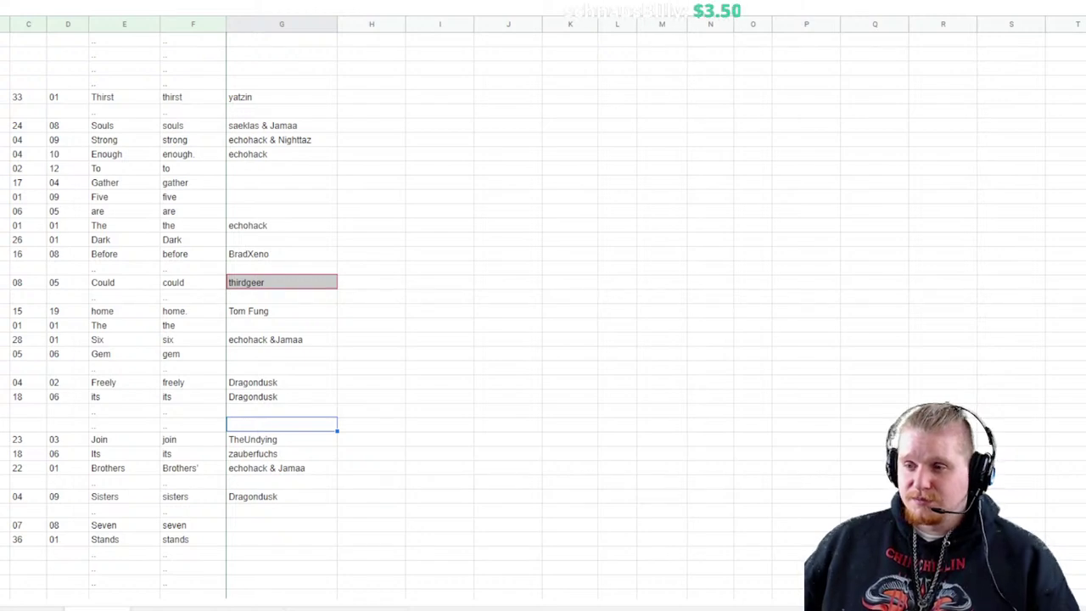
scroll(280, 314, "down", 1)
scroll(280, 314, "up", 10)
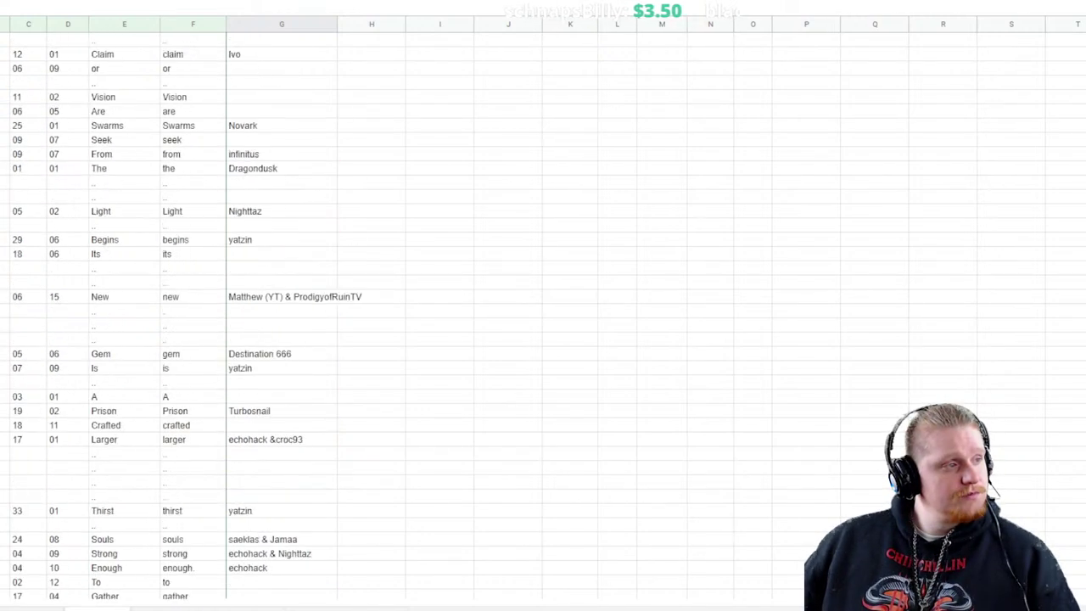
scroll(280, 314, "up", 2)
left_click(5, 368)
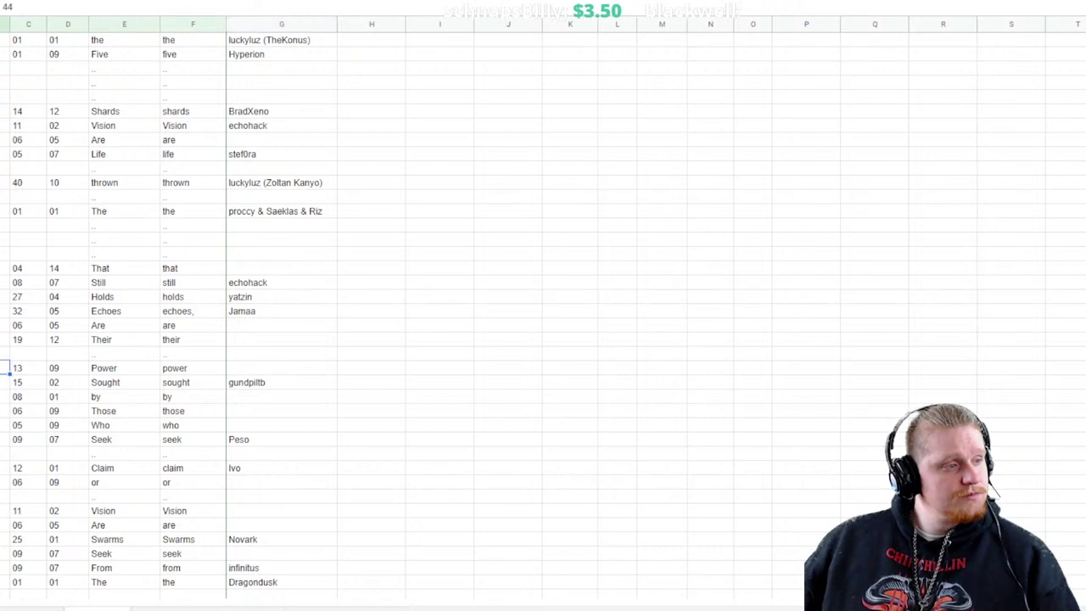
left_click(281, 368)
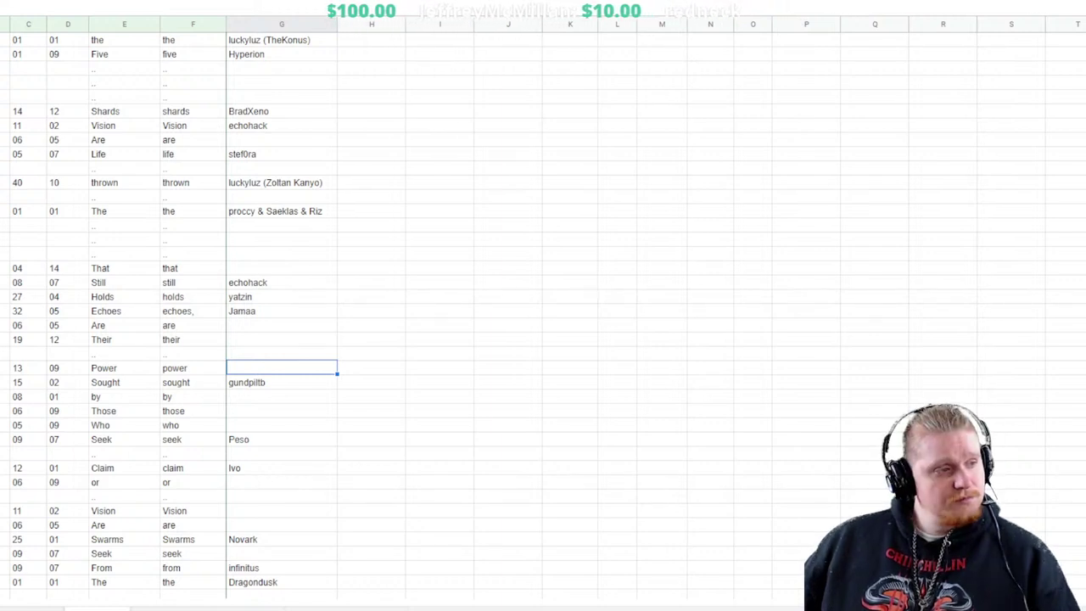
type("sa")
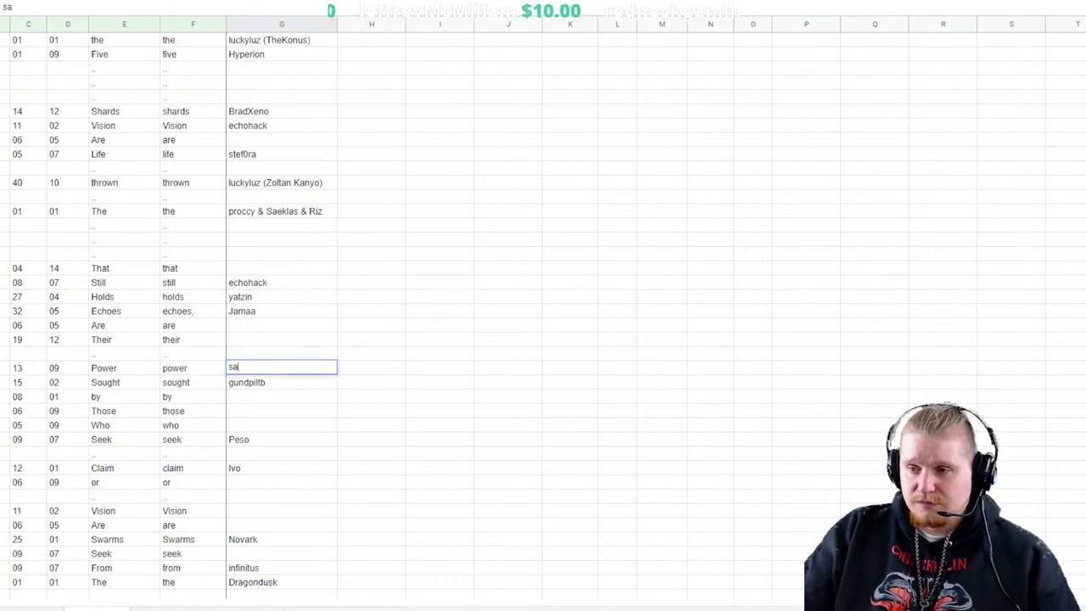
type("eklas")
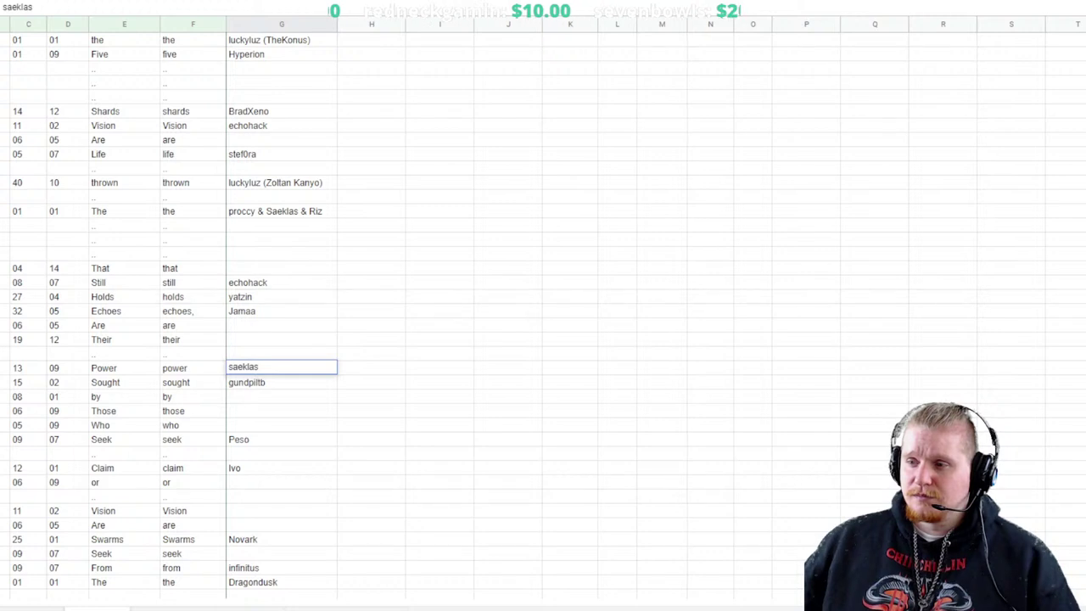
scroll(543, 305, "down", 4)
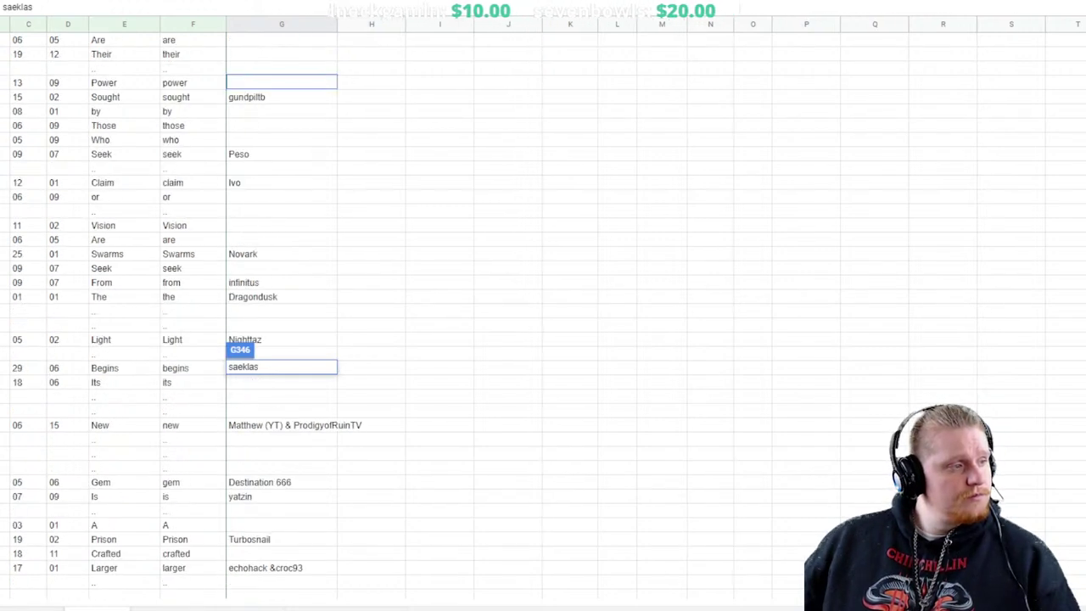
left_click(28, 311)
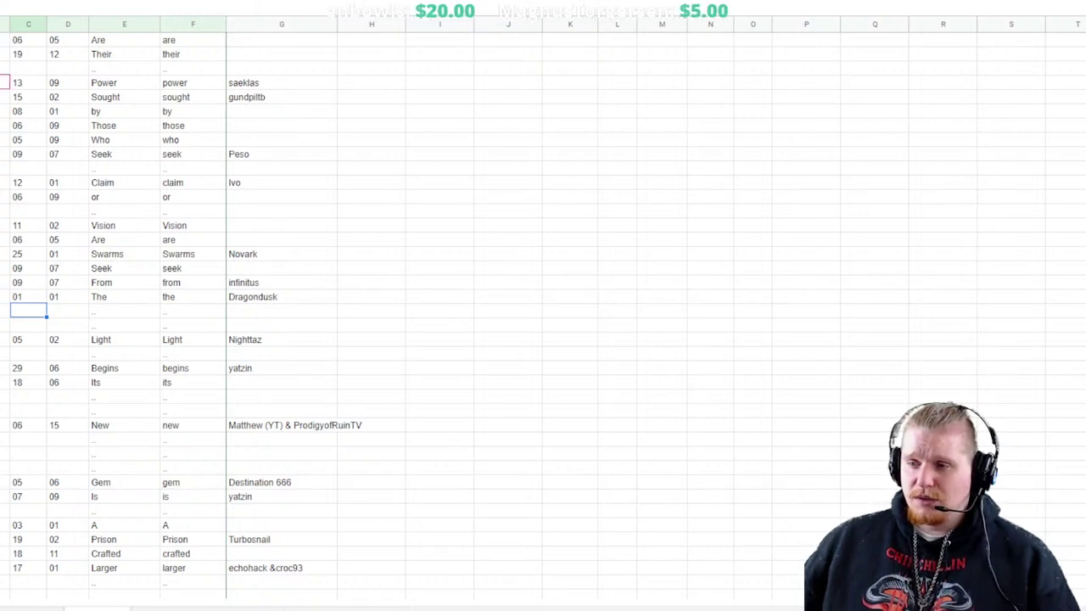
Fill the row below "fail" with page 23, line 02, word number 13, the actual word "and" and the contributor's username as credit
scroll(543, 306, "down", 20)
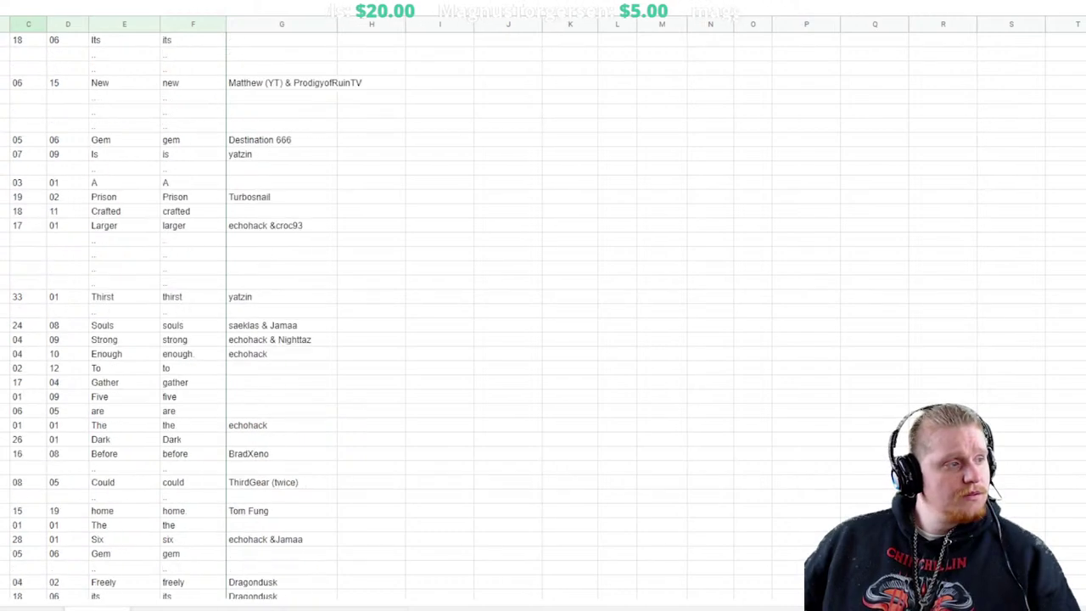
scroll(543, 305, "down", 10)
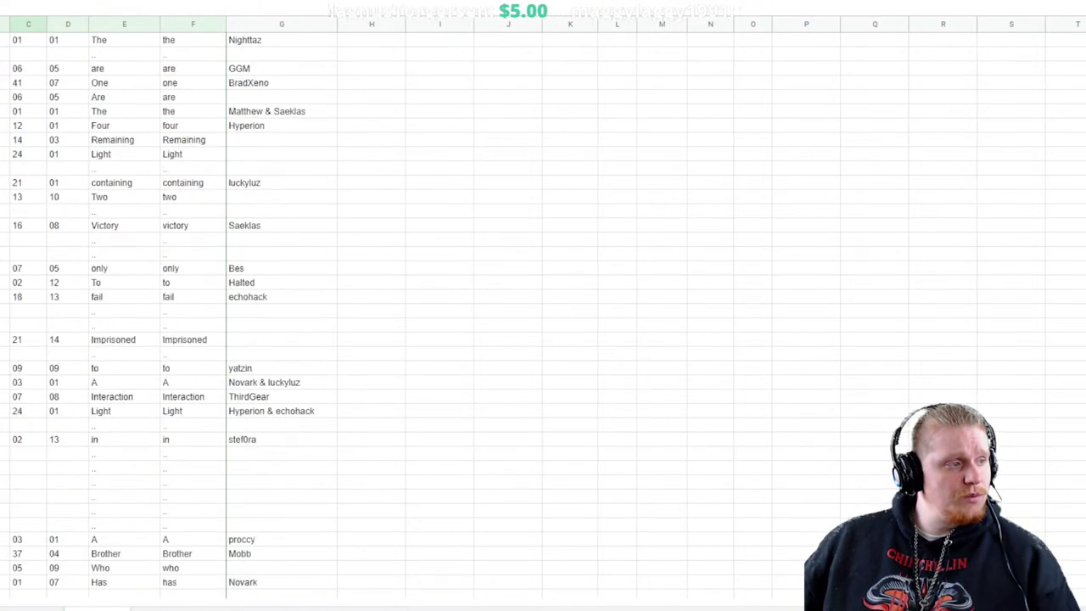
left_click(5, 312)
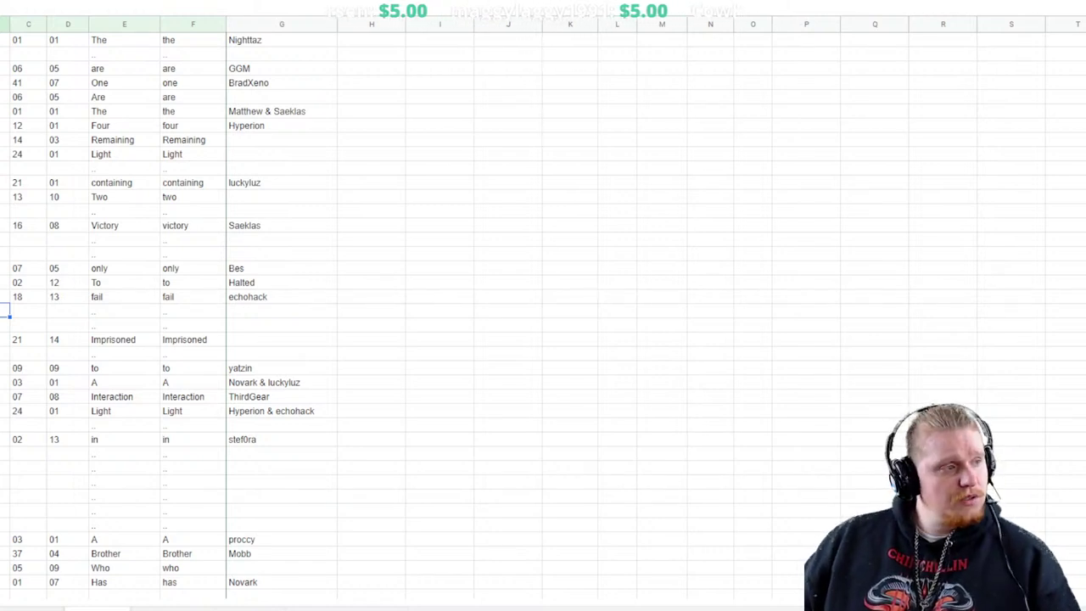
type("23")
key("Tab")
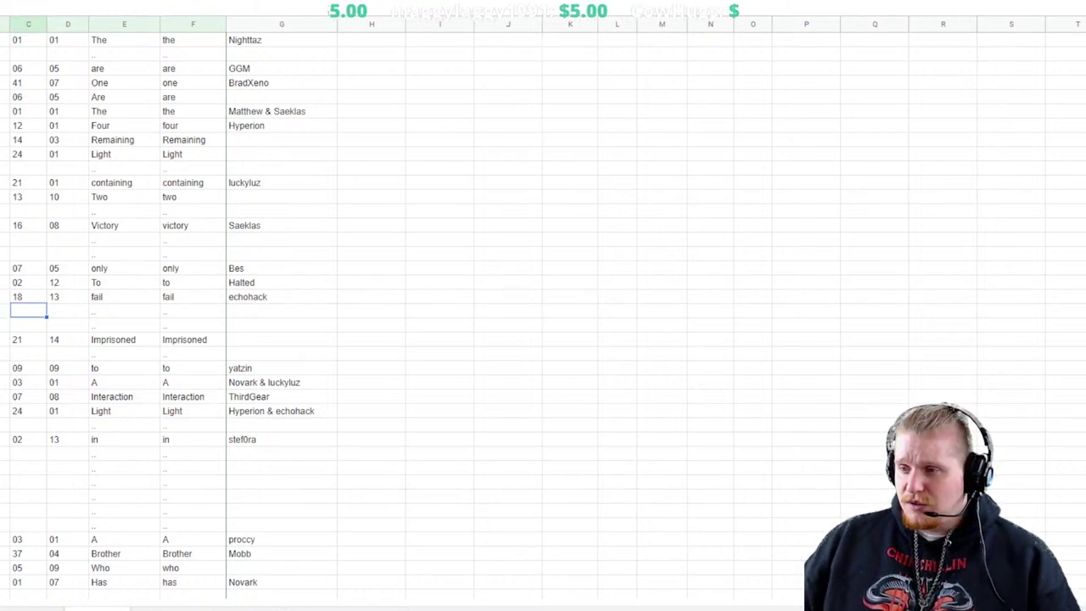
type("02")
key("Tab")
type("13")
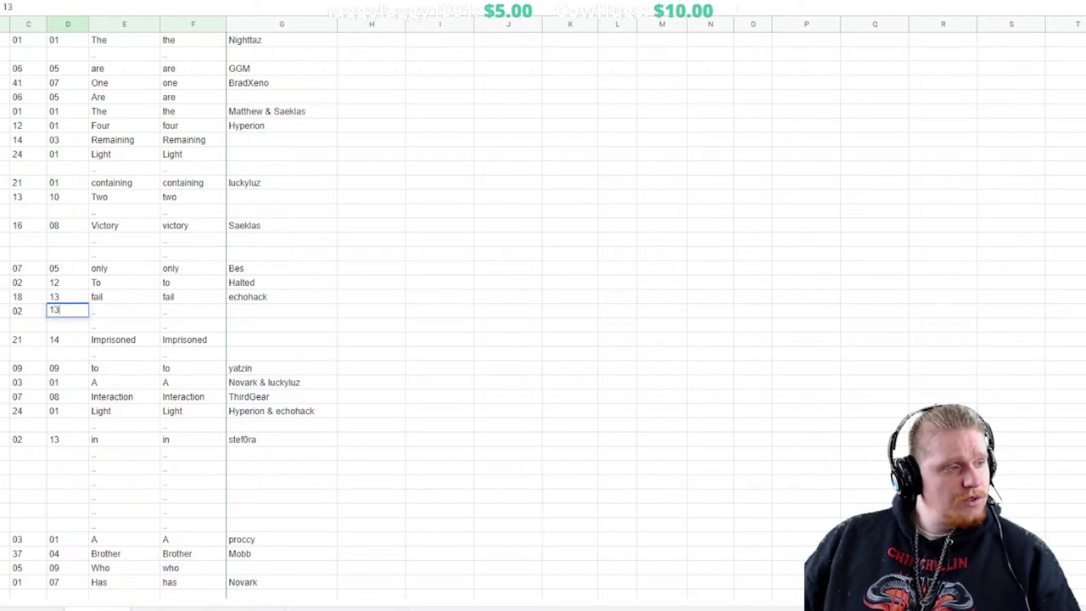
key("Tab")
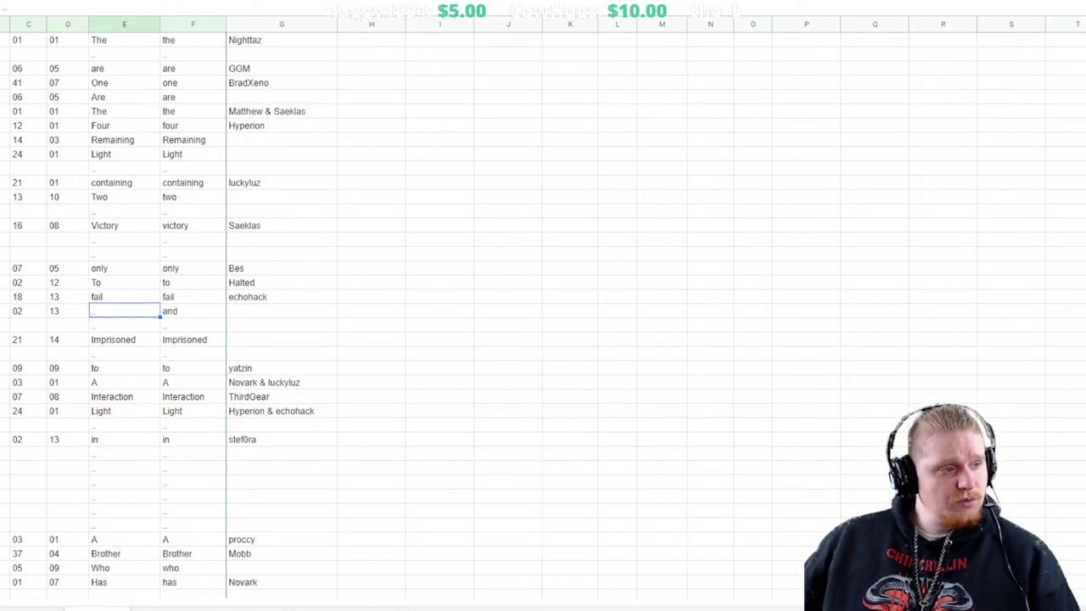
type("and")
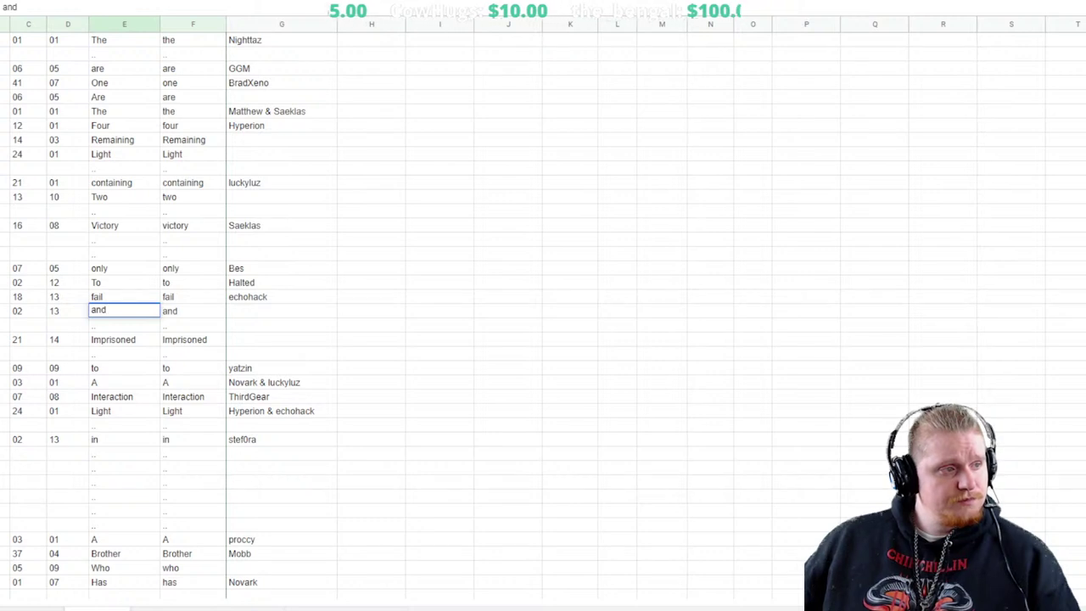
left_click(282, 324)
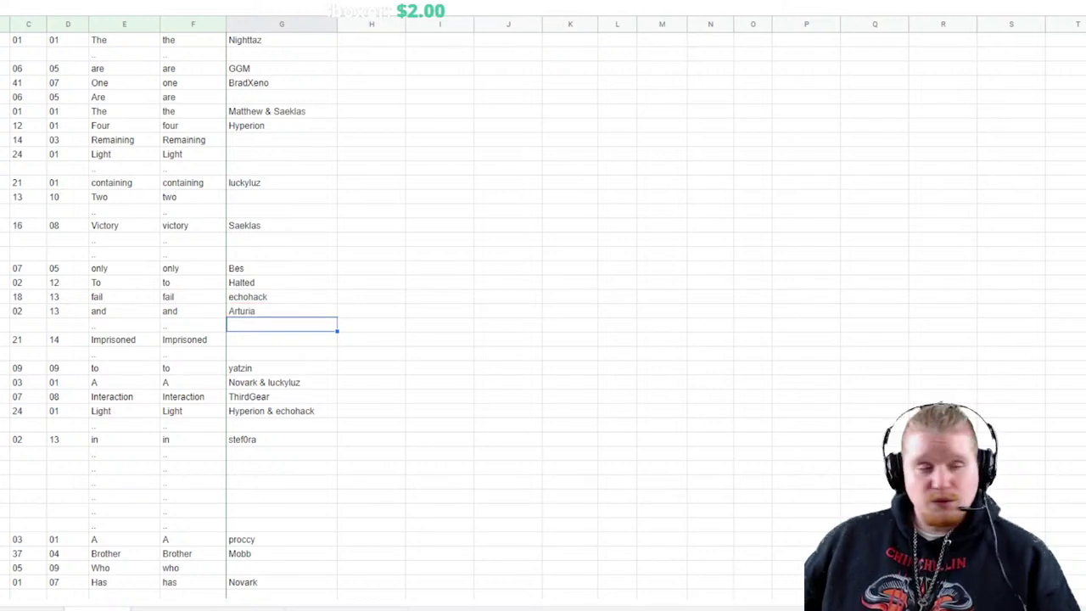
Enter page 51, line 11 and word number 301 in the empty row directly above "only"
left_click(5, 253)
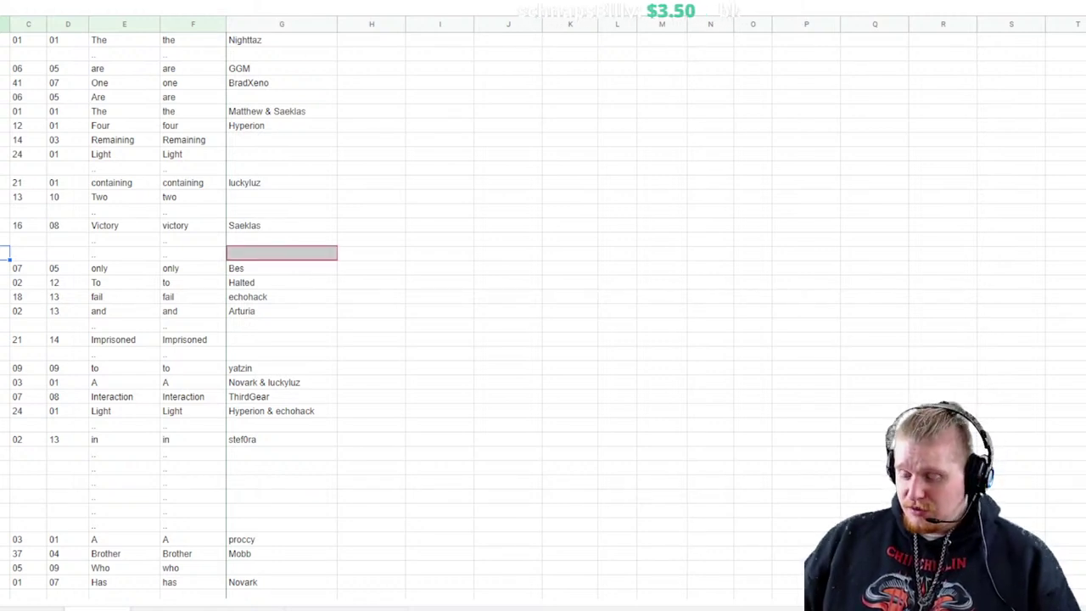
left_click(28, 253)
type("1")
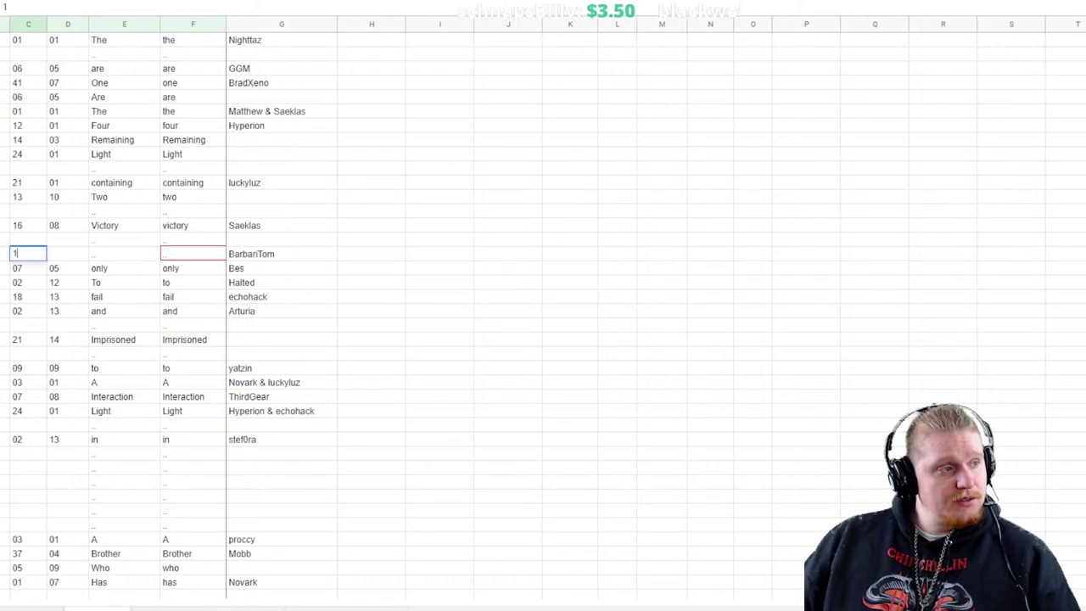
type("1")
key("Tab")
type("301")
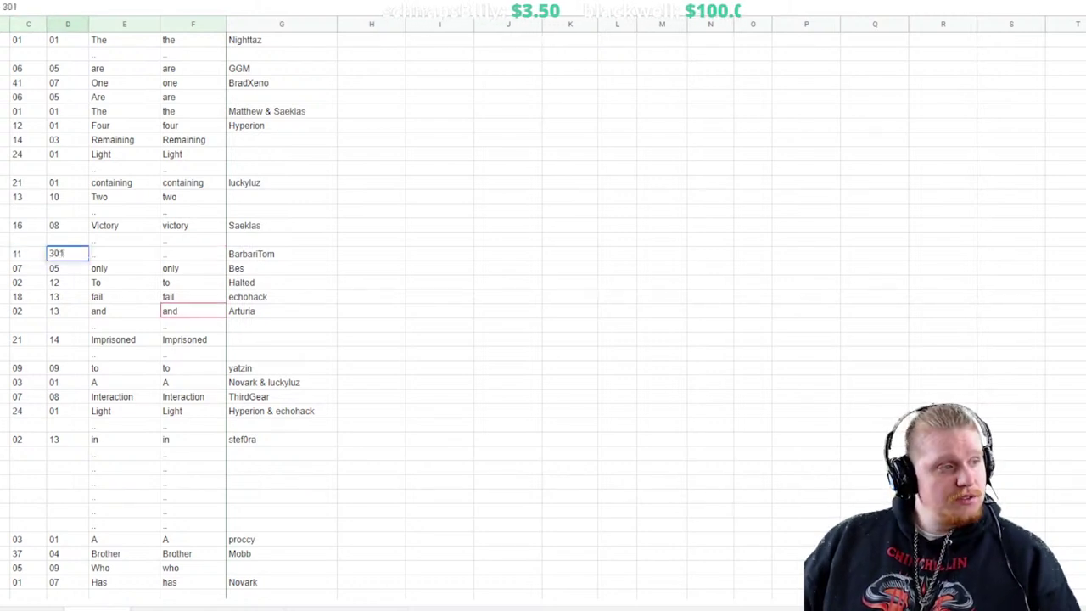
key("Tab")
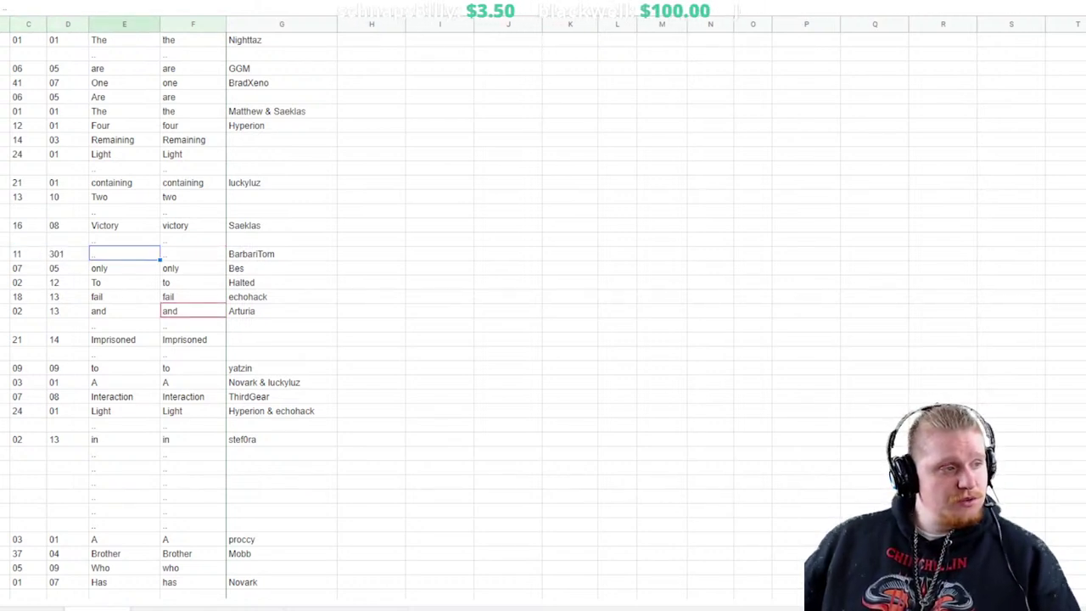
Correct the row above "only" to word number 01 and line number 13
left_click(67, 253)
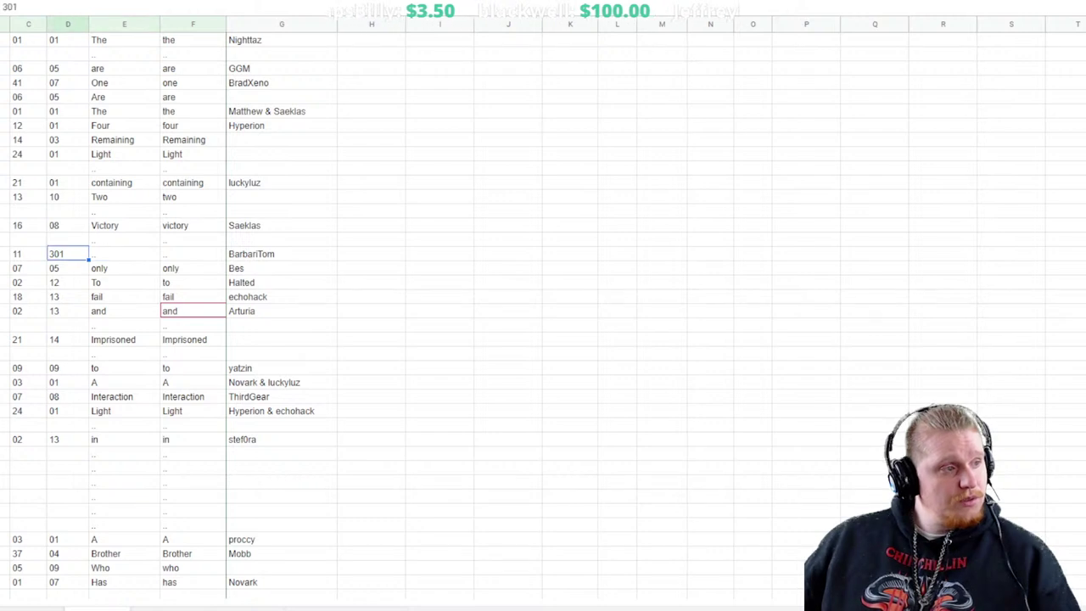
key("Delete")
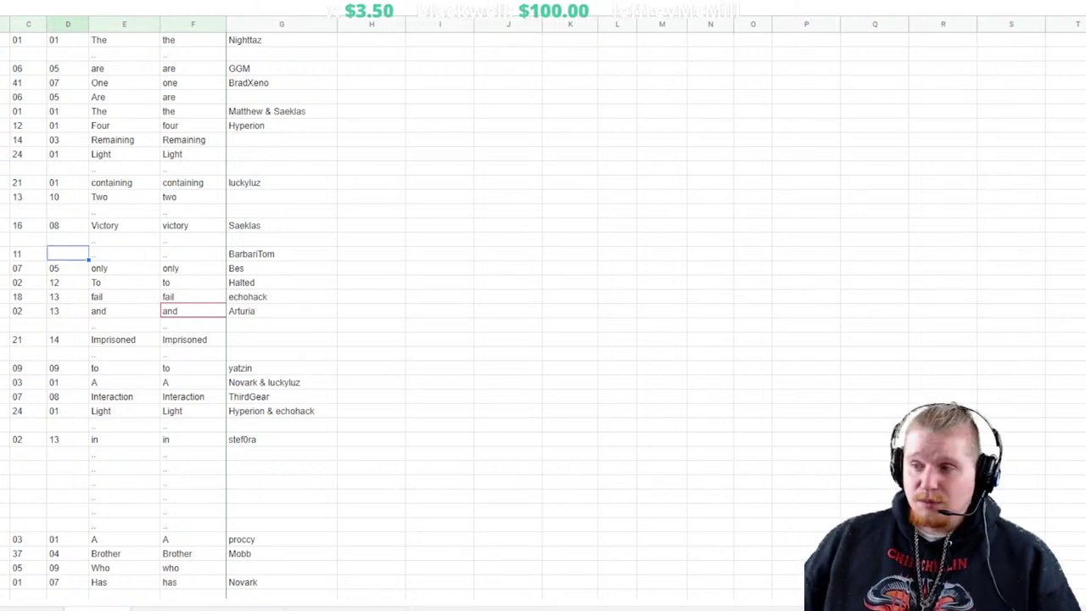
type("01")
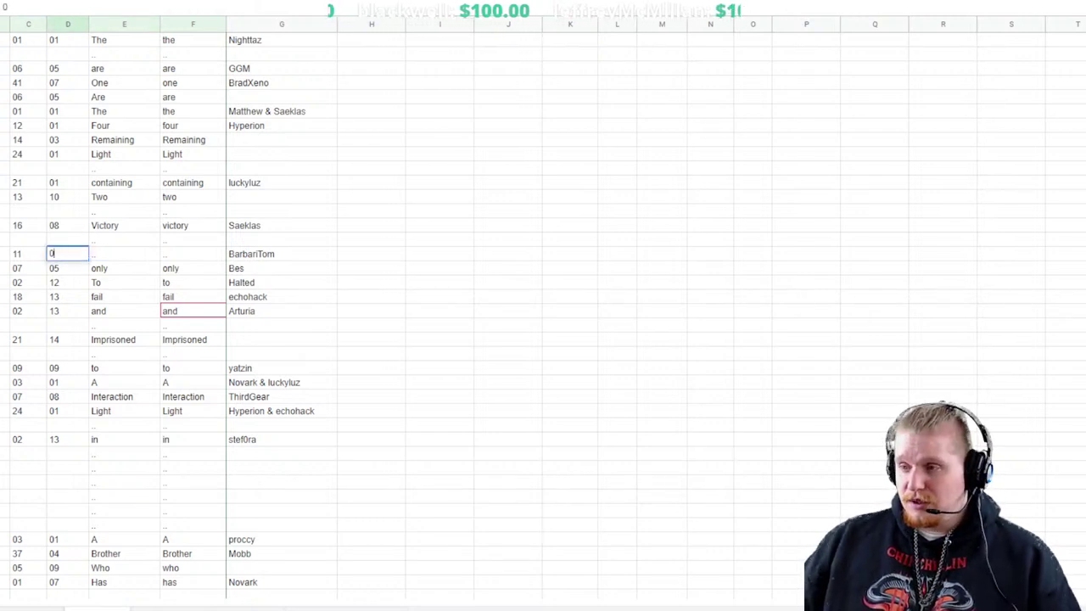
left_click(28, 253)
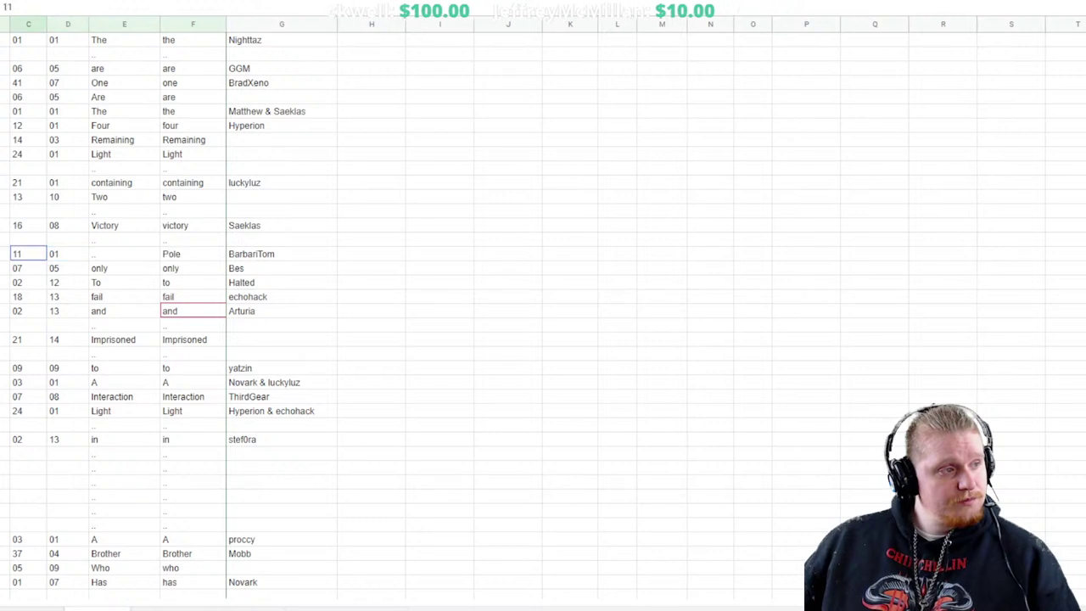
key("Delete")
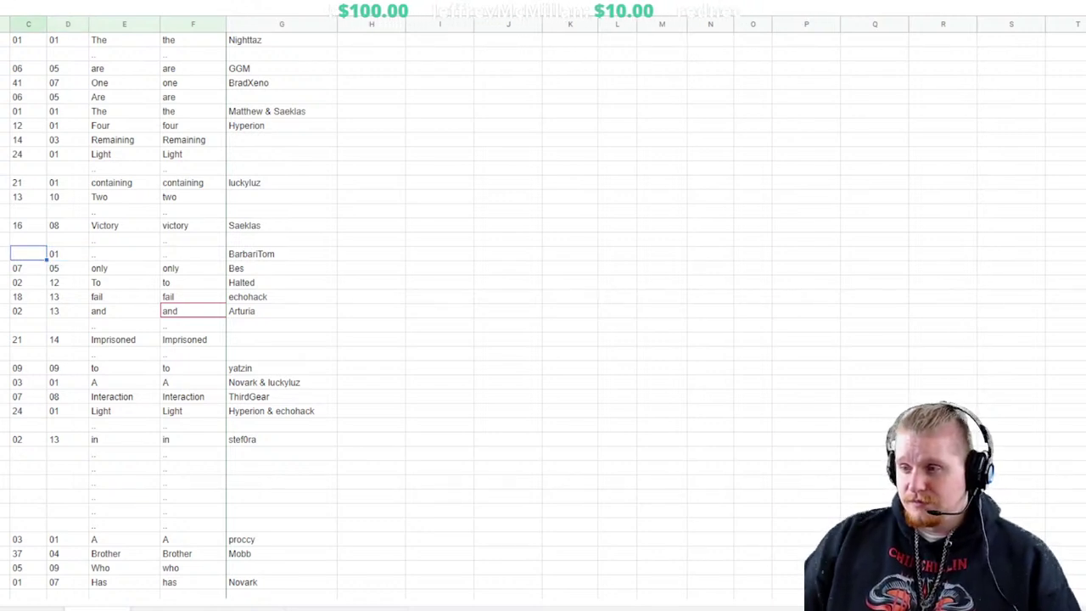
type("13")
key("Tab")
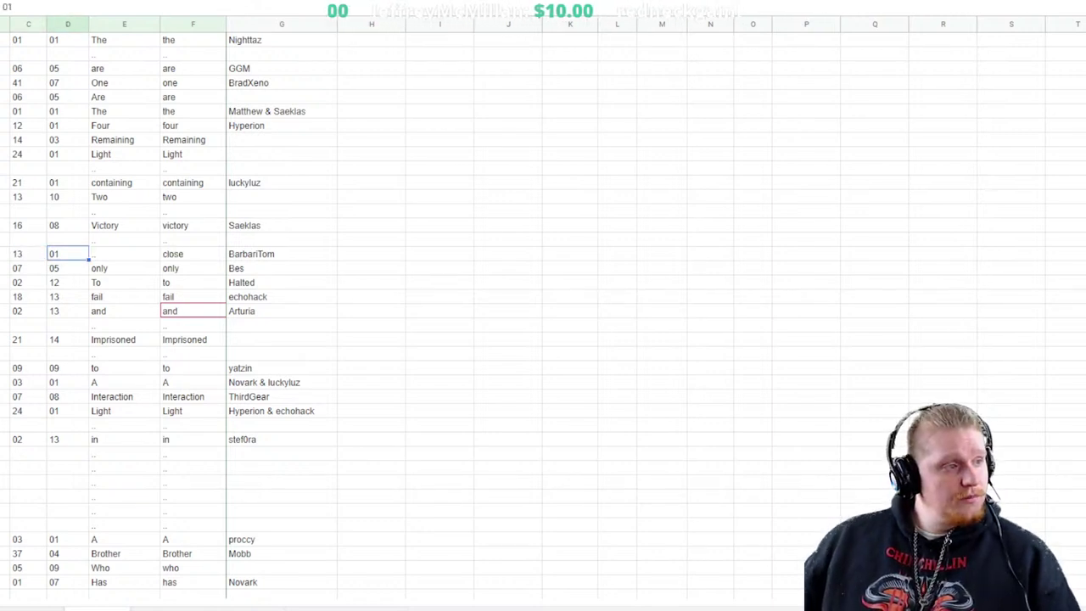
Enter "close" as the actual word in the row above "only", checking its page number and credit
left_click(4, 254)
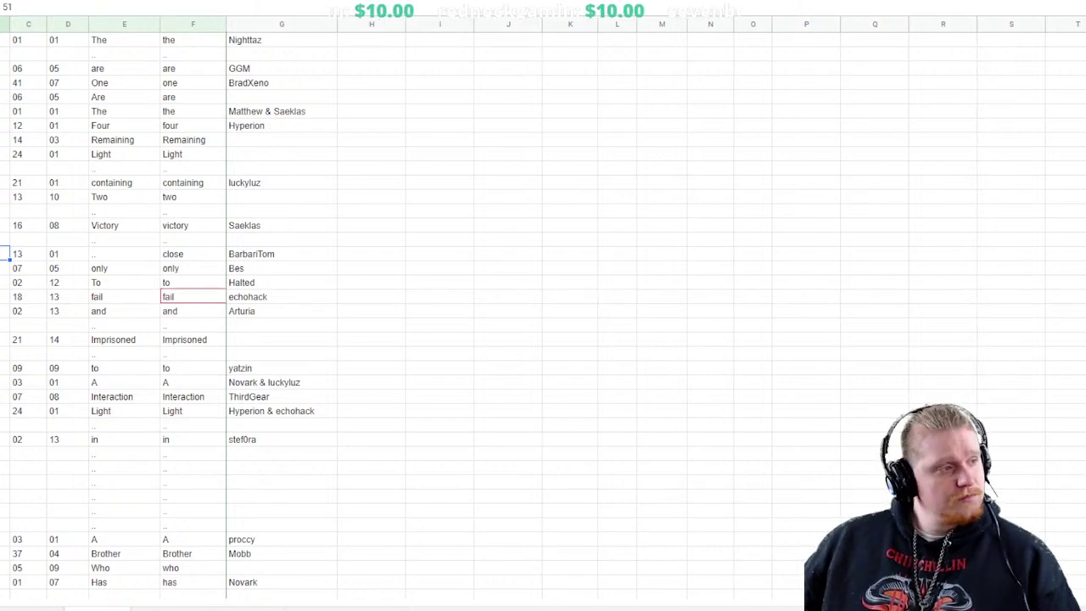
left_click(124, 254)
type("close")
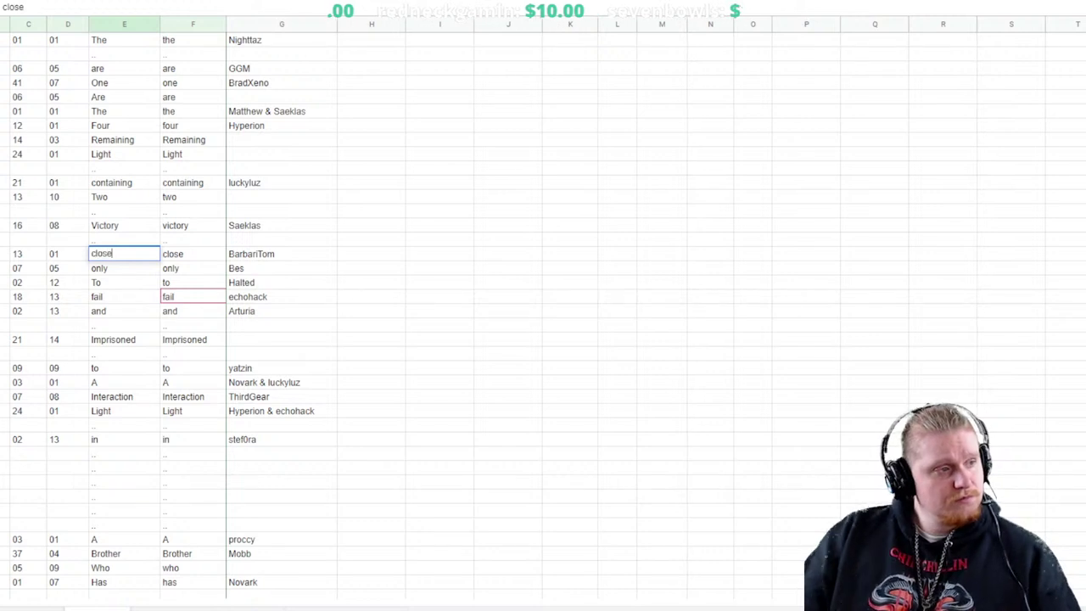
left_click(282, 253)
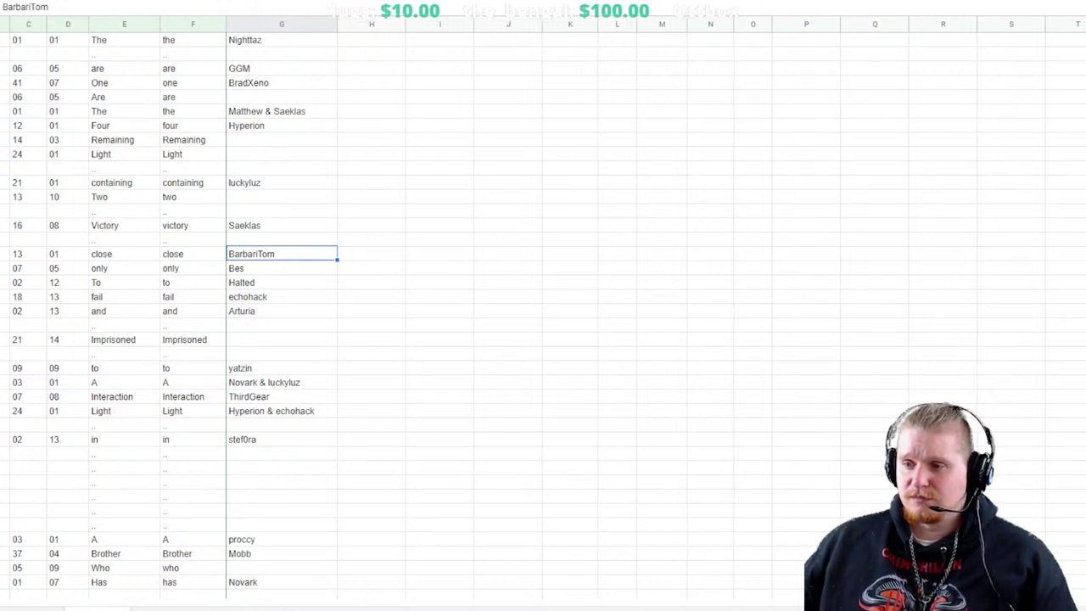
Examine the assembled text in the Automated box beside the early word rows
scroll(170, 306, "up", 15)
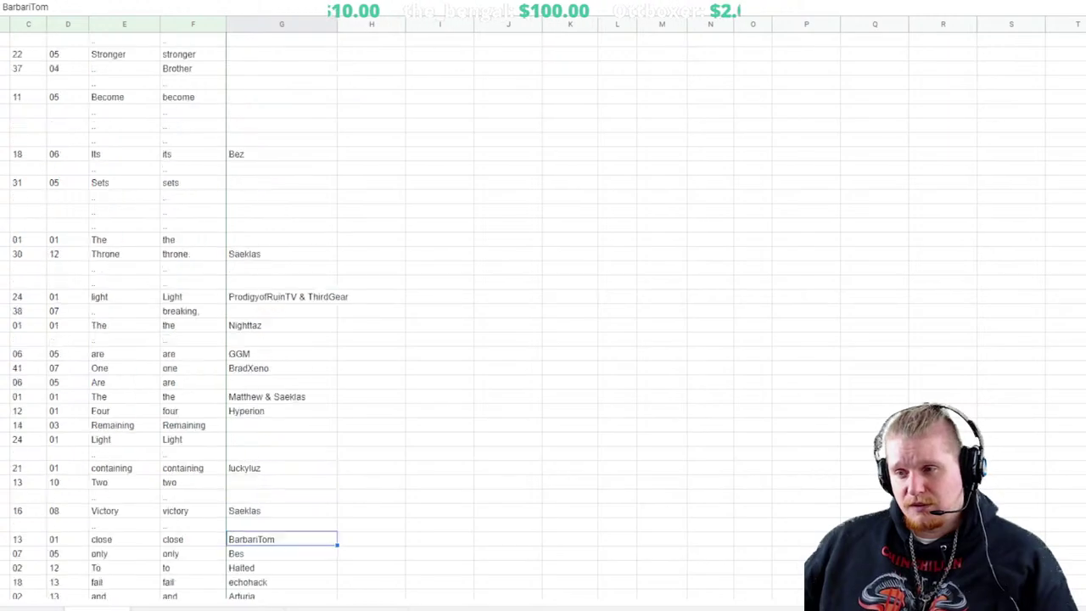
scroll(170, 305, "up", 15)
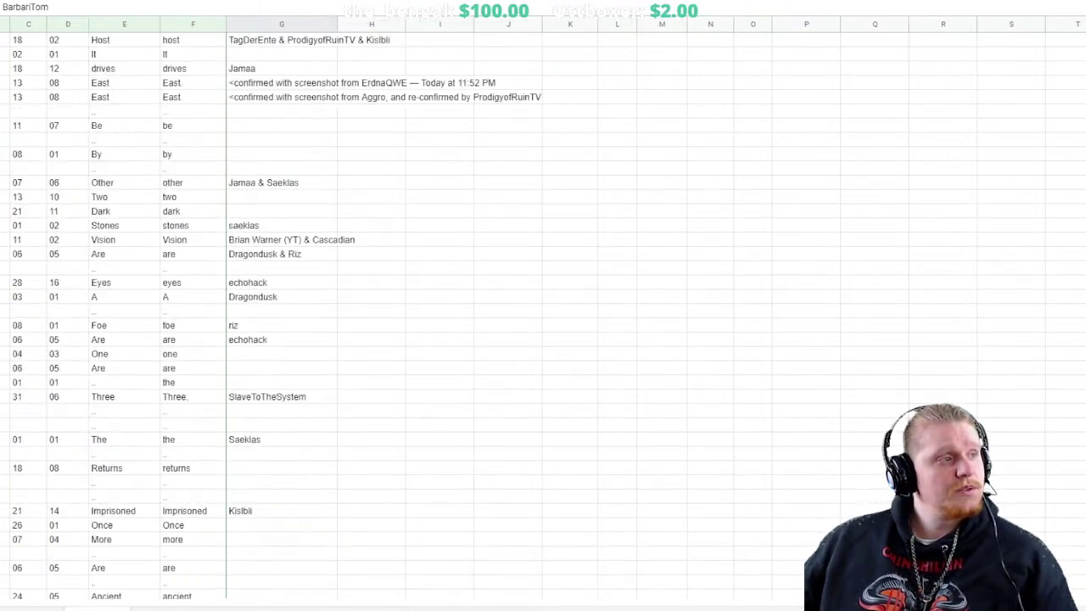
scroll(158, 463, "up", 15)
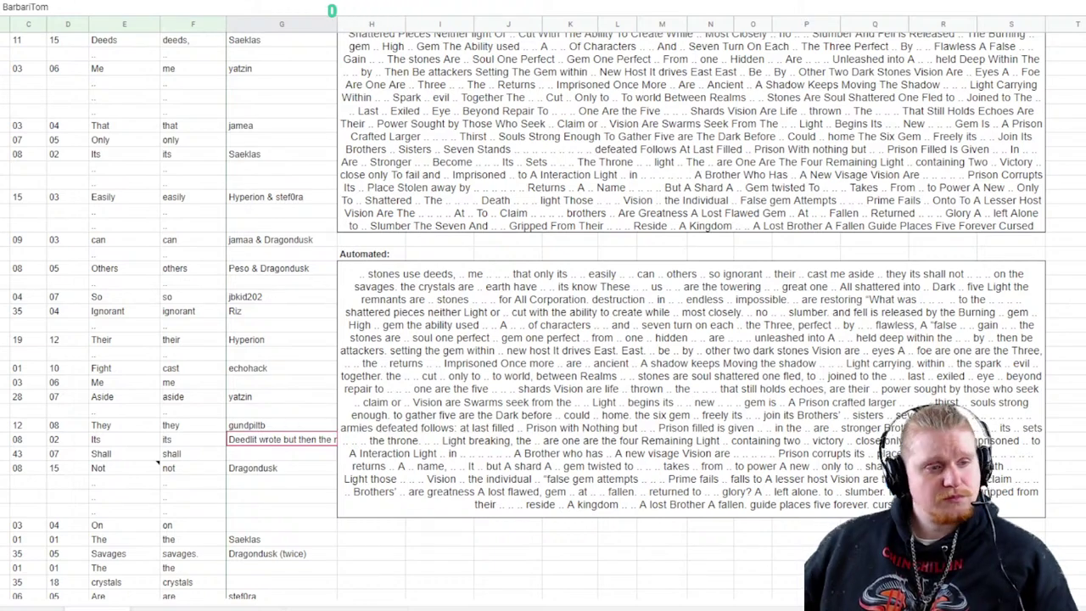
scroll(543, 306, "down", 5)
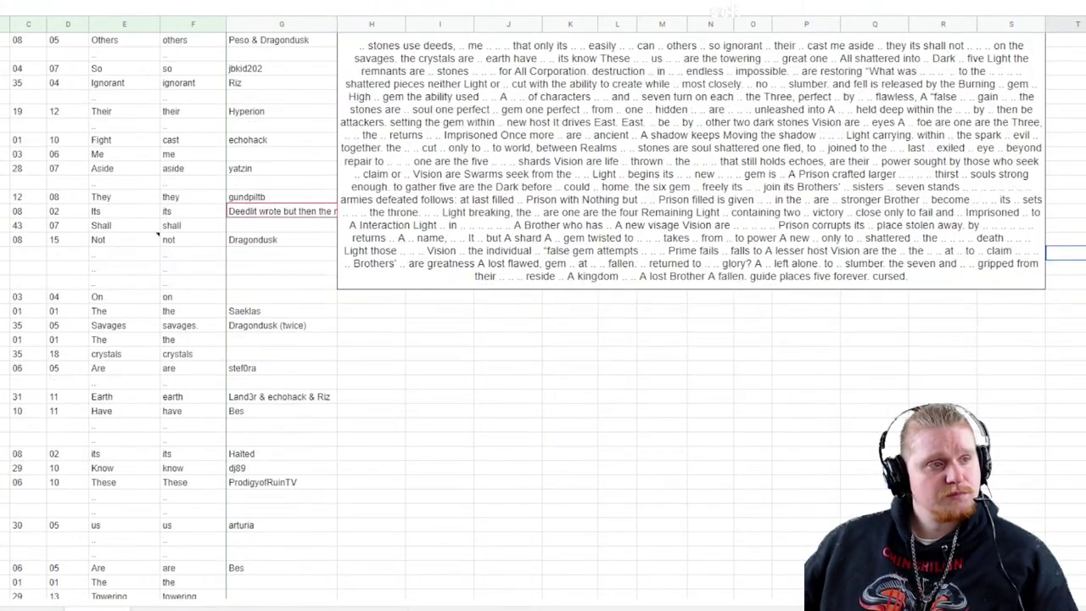
scroll(543, 306, "up", 5)
scroll(543, 305, "down", 1)
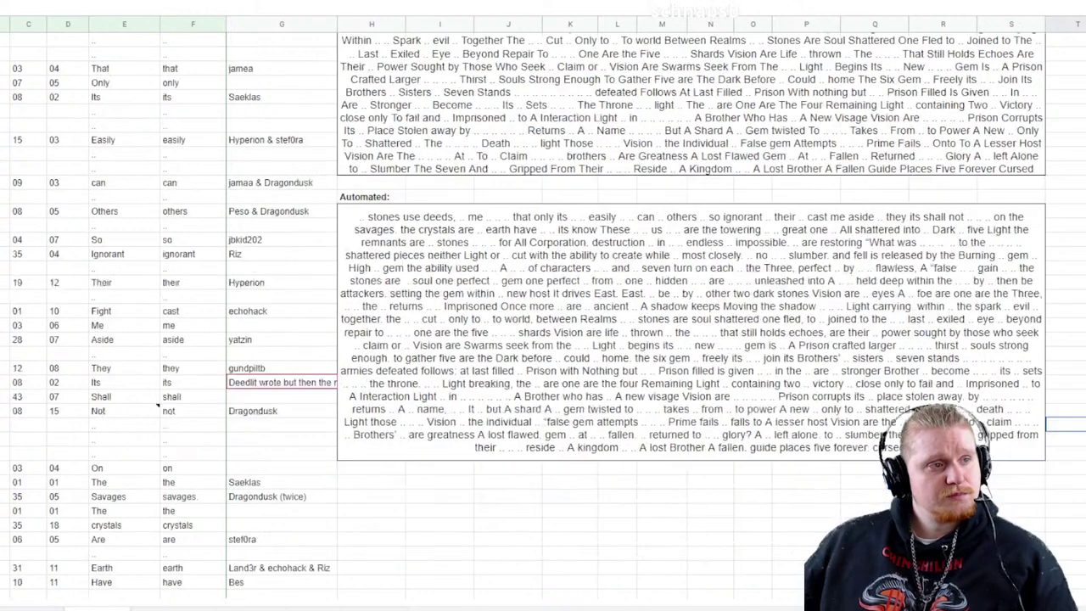
scroll(543, 305, "down", 3)
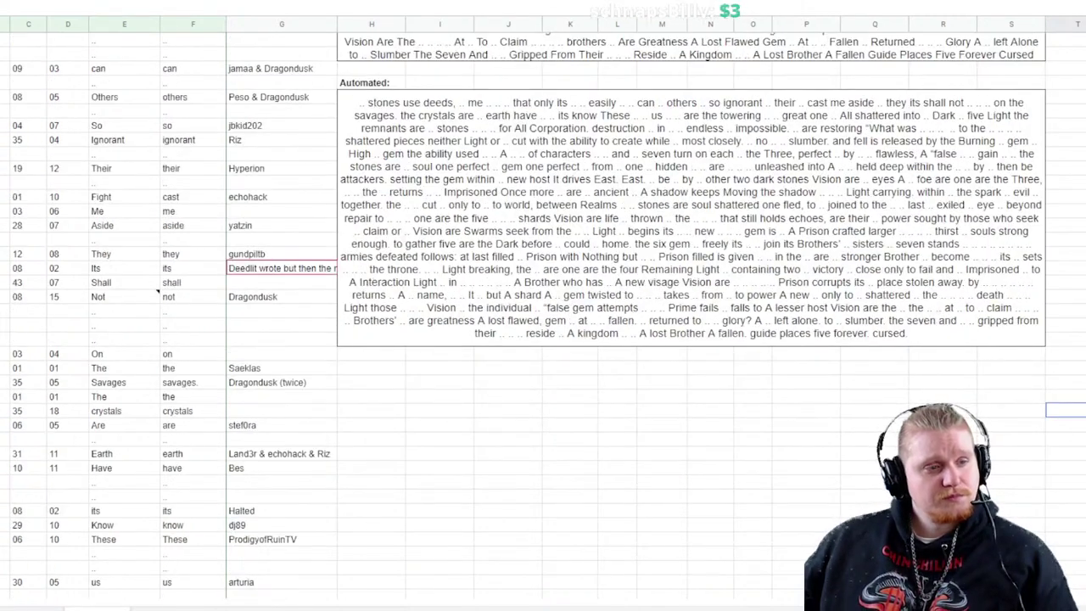
left_click(1065, 353)
left_click(1065, 367)
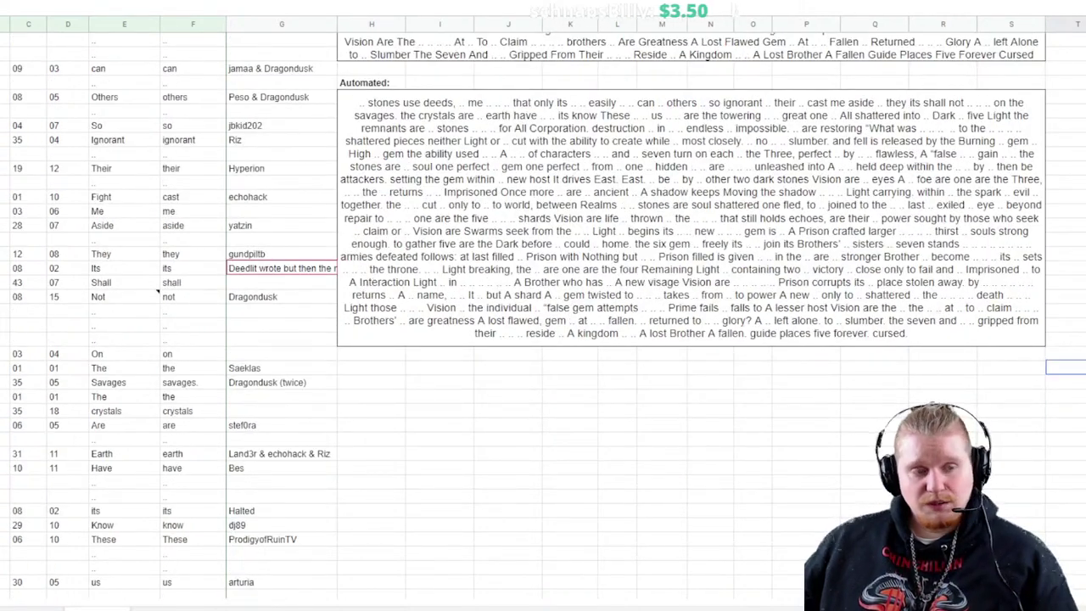
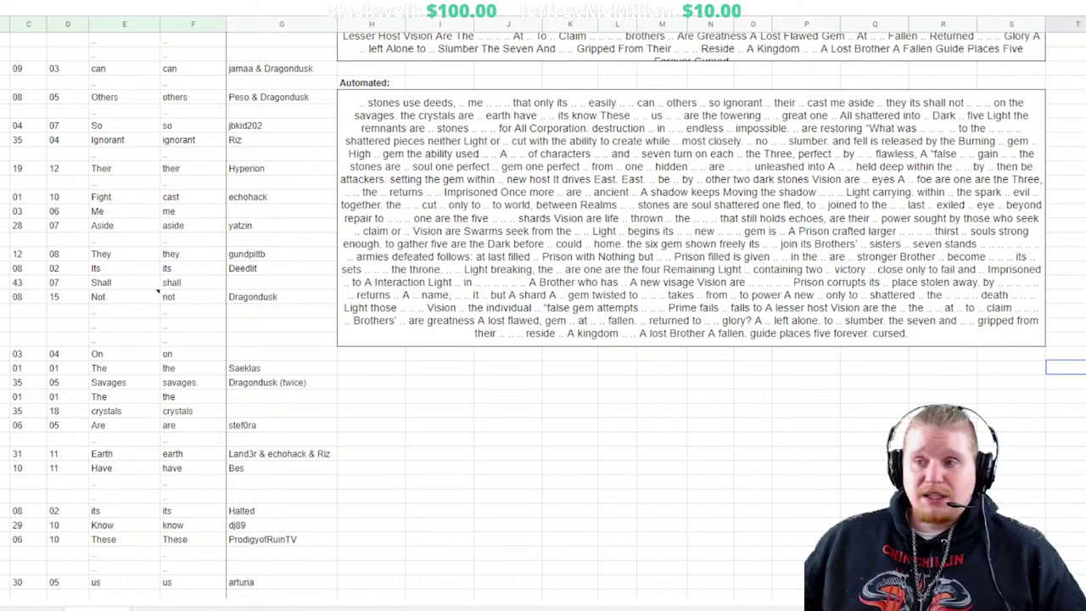
Examine the word rows and their submitter credits from the opening words down to the row for "filled"
scroll(900, 426, "down", 15)
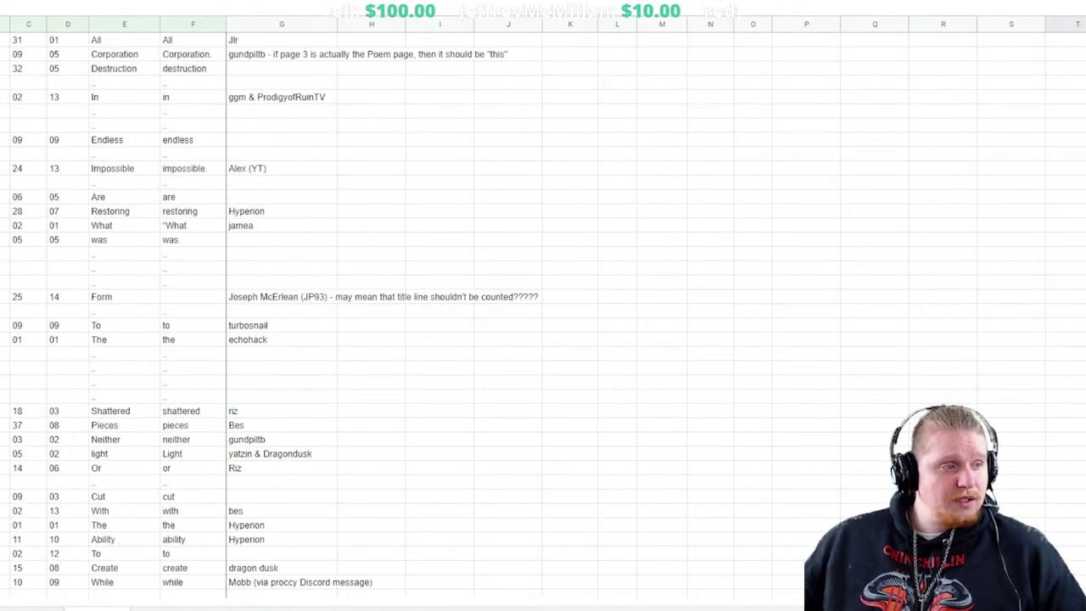
scroll(543, 305, "down", 20)
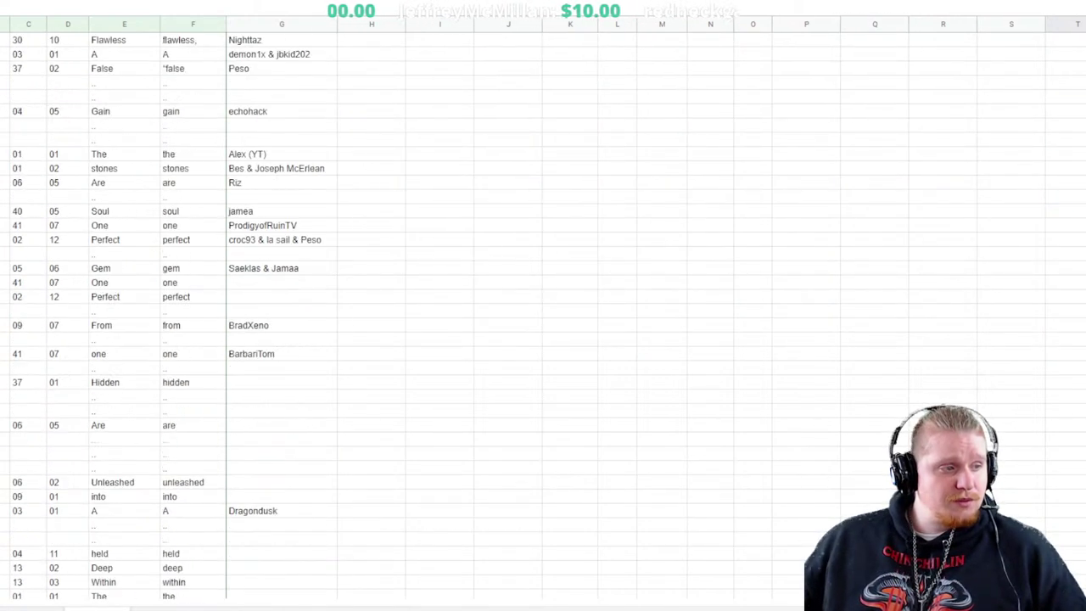
scroll(543, 306, "down", 15)
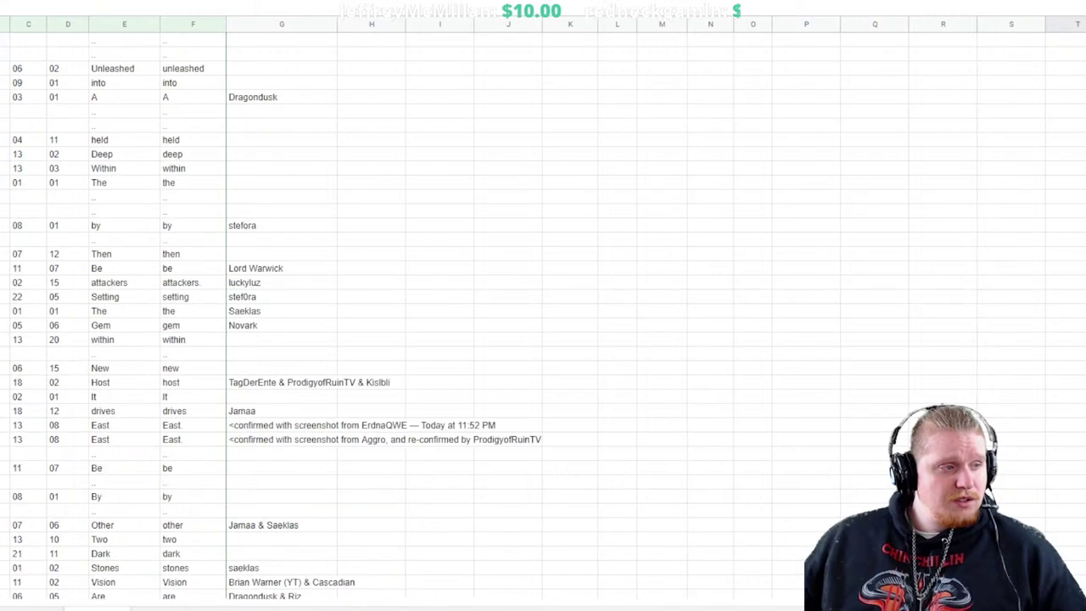
scroll(543, 305, "down", 20)
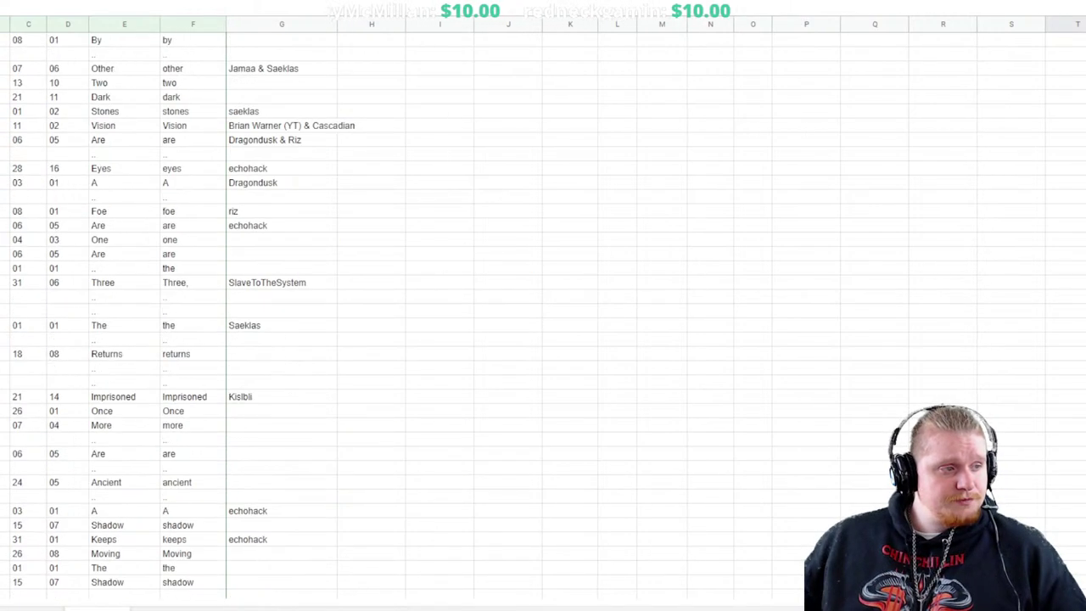
scroll(543, 305, "down", 2)
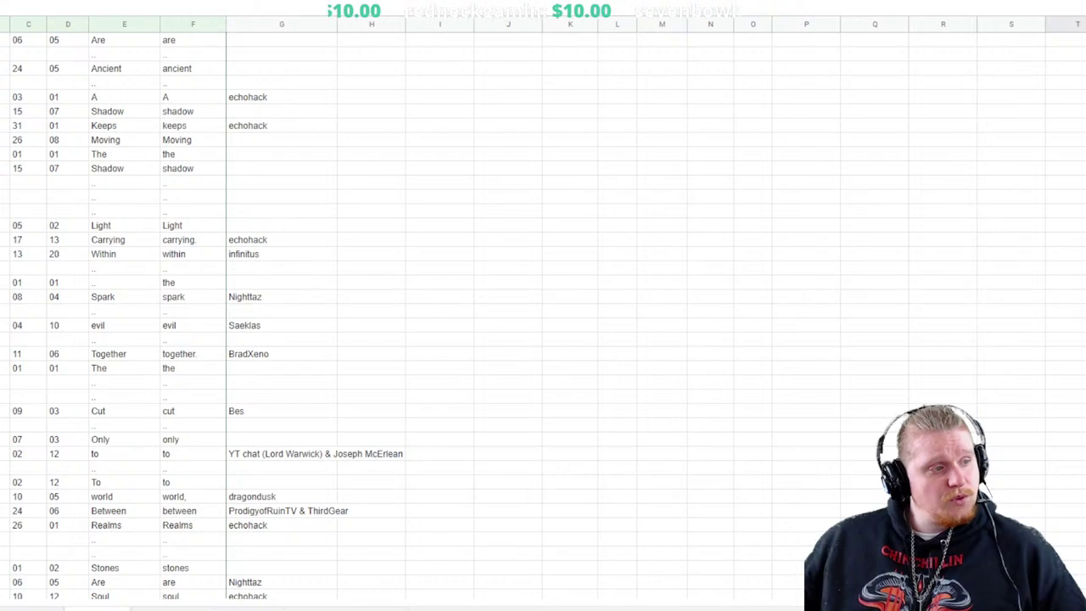
scroll(543, 305, "down", 16)
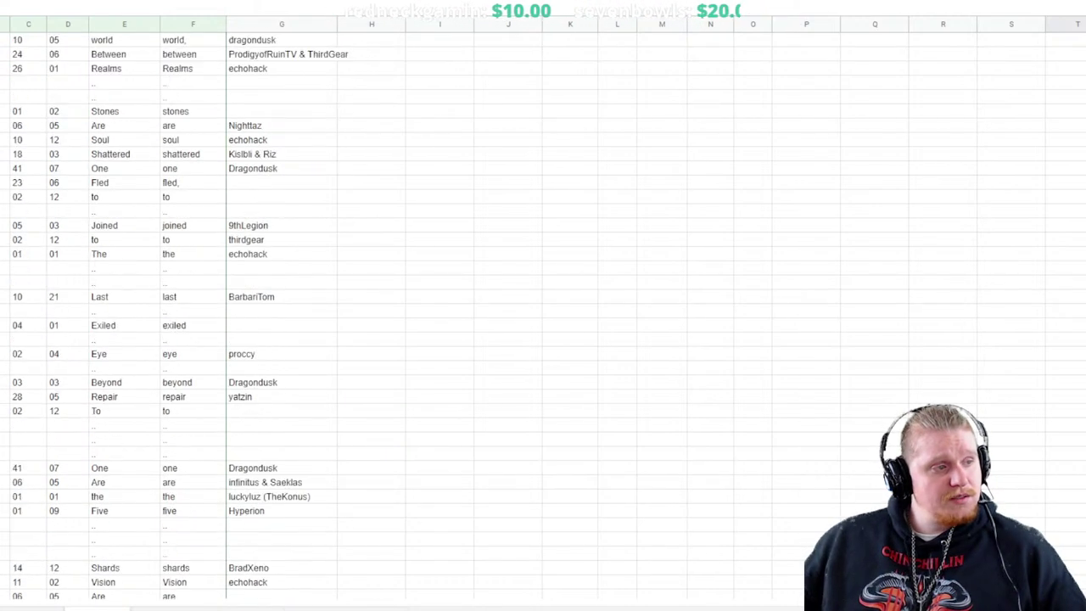
scroll(543, 306, "down", 6)
scroll(543, 306, "down", 20)
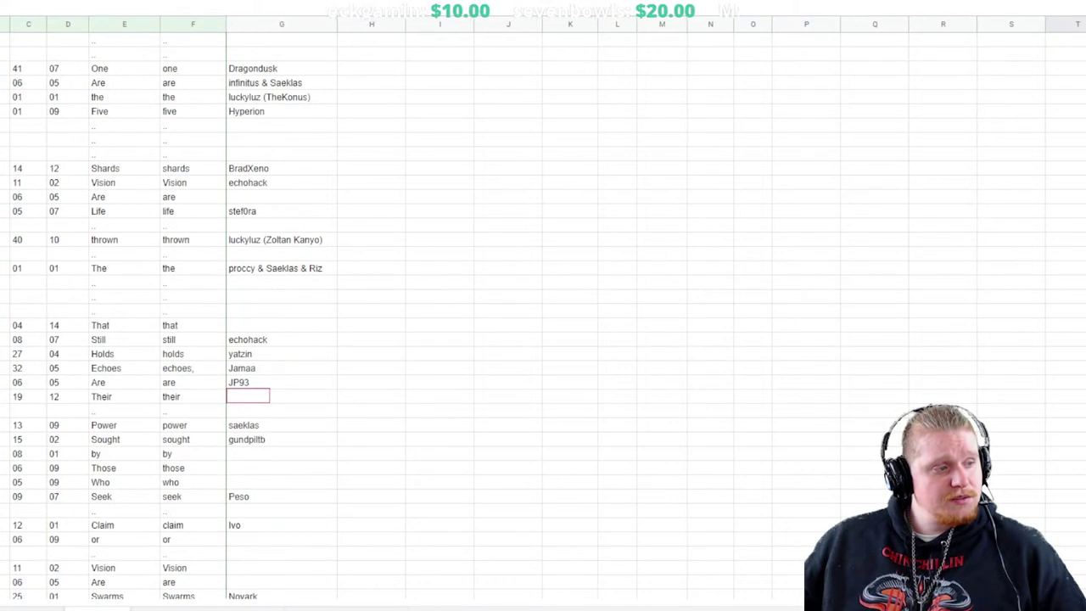
scroll(543, 305, "down", 8)
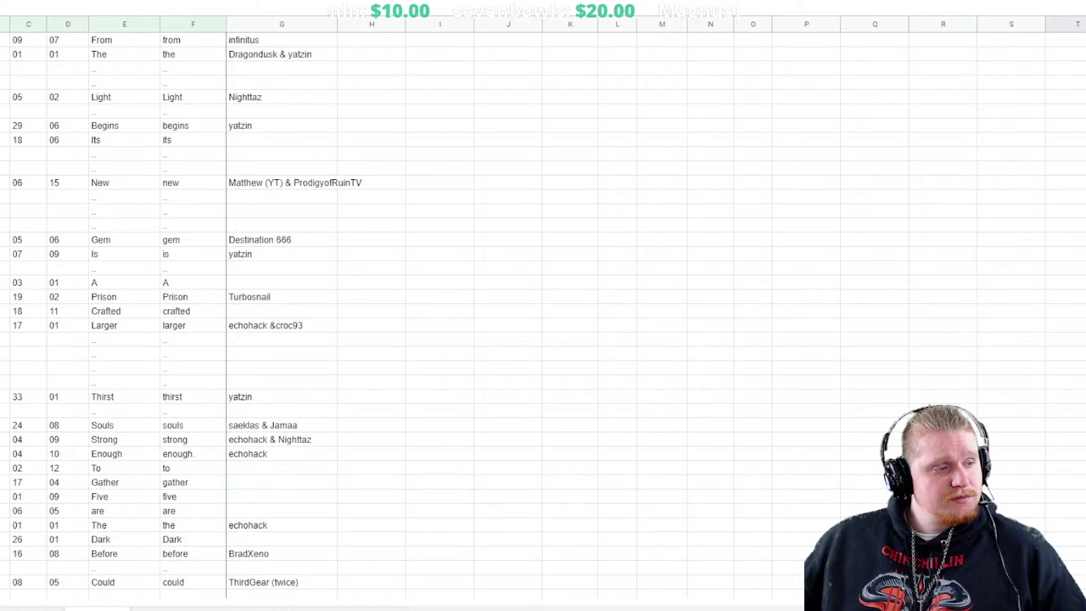
scroll(543, 306, "down", 6)
scroll(543, 306, "down", 10)
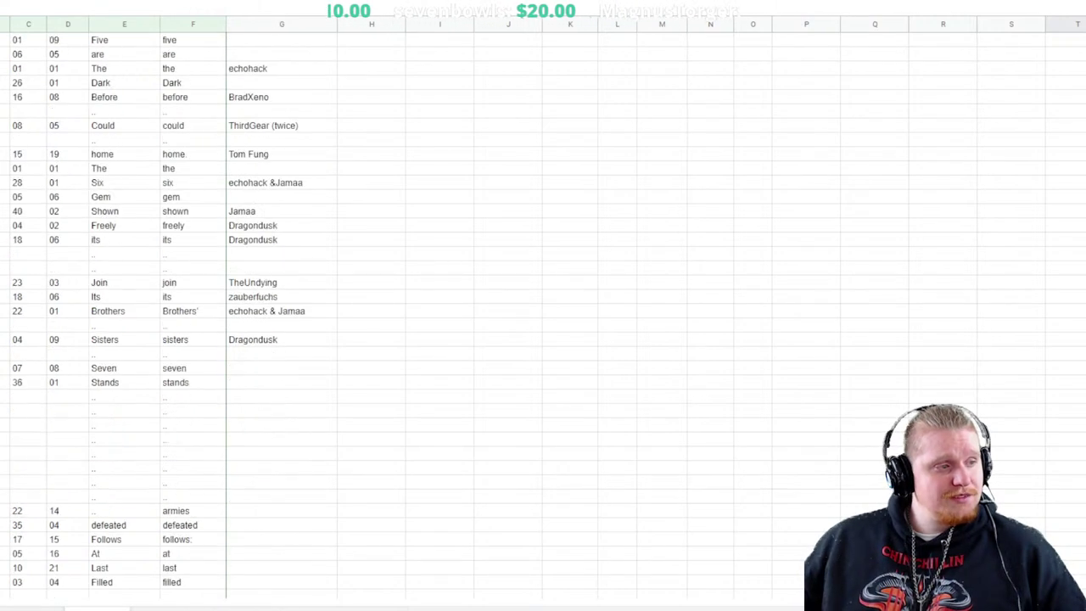
Review the word rows and credits in reverse, from "Stands" back up to the "Shattered Pieces" rows
scroll(543, 305, "up", 4)
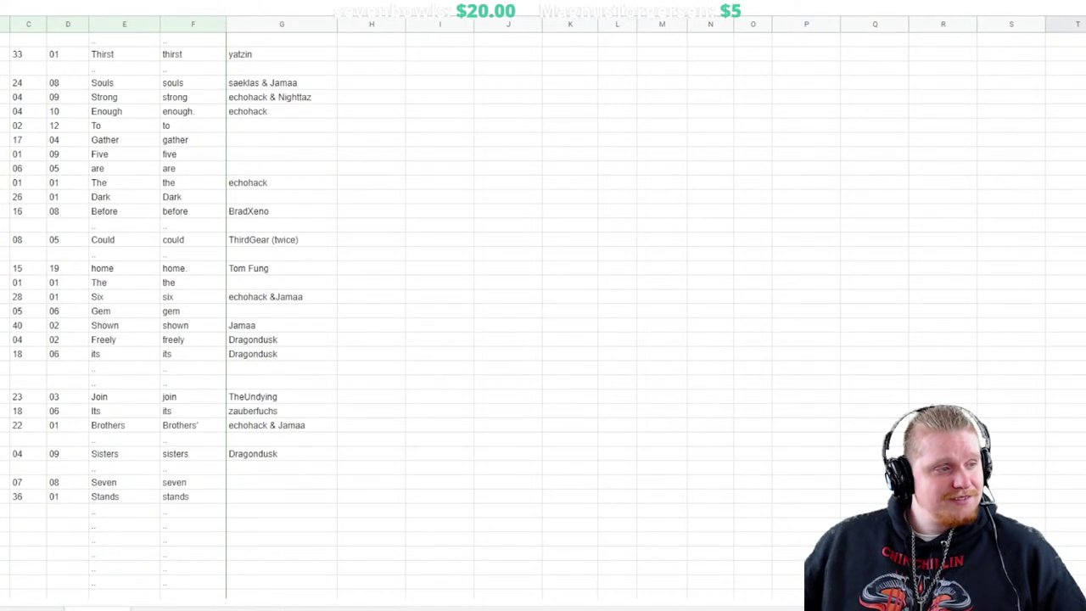
scroll(543, 305, "up", 12)
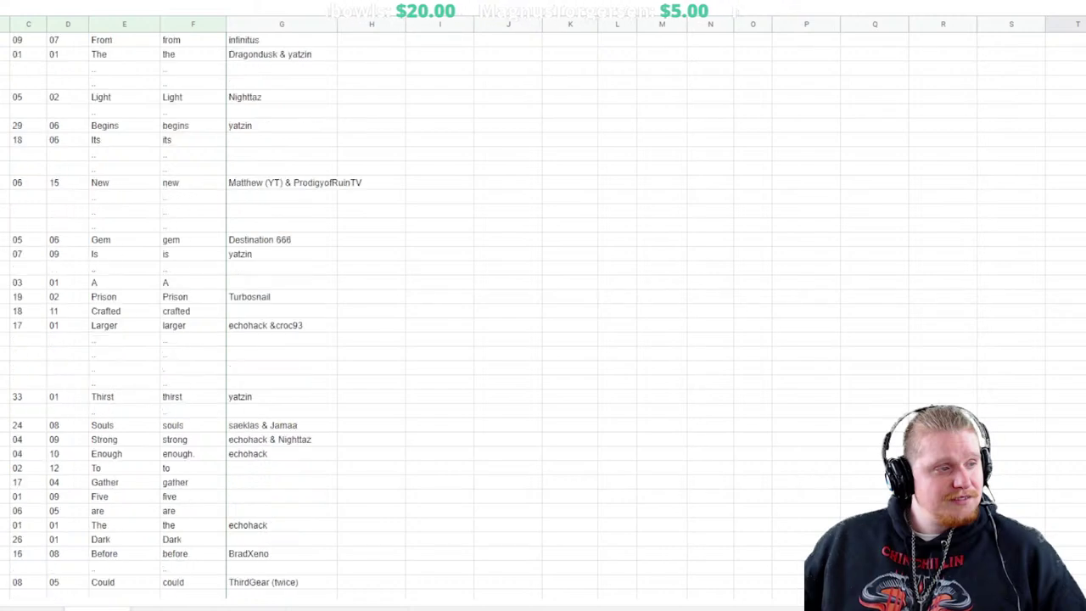
scroll(543, 306, "up", 4)
scroll(543, 305, "up", 6)
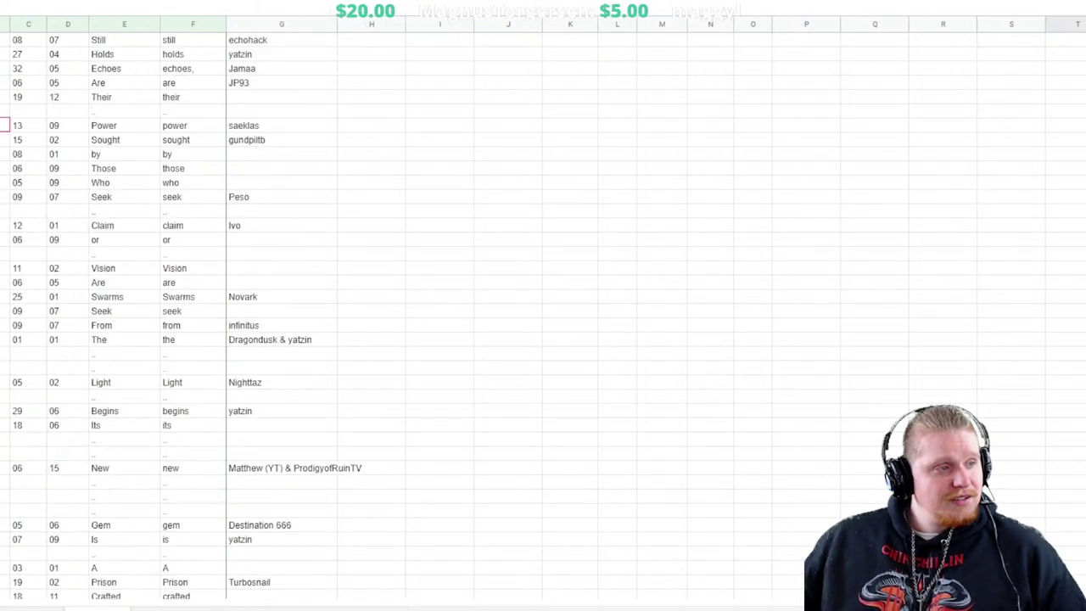
scroll(544, 305, "up", 12)
scroll(543, 305, "up", 6)
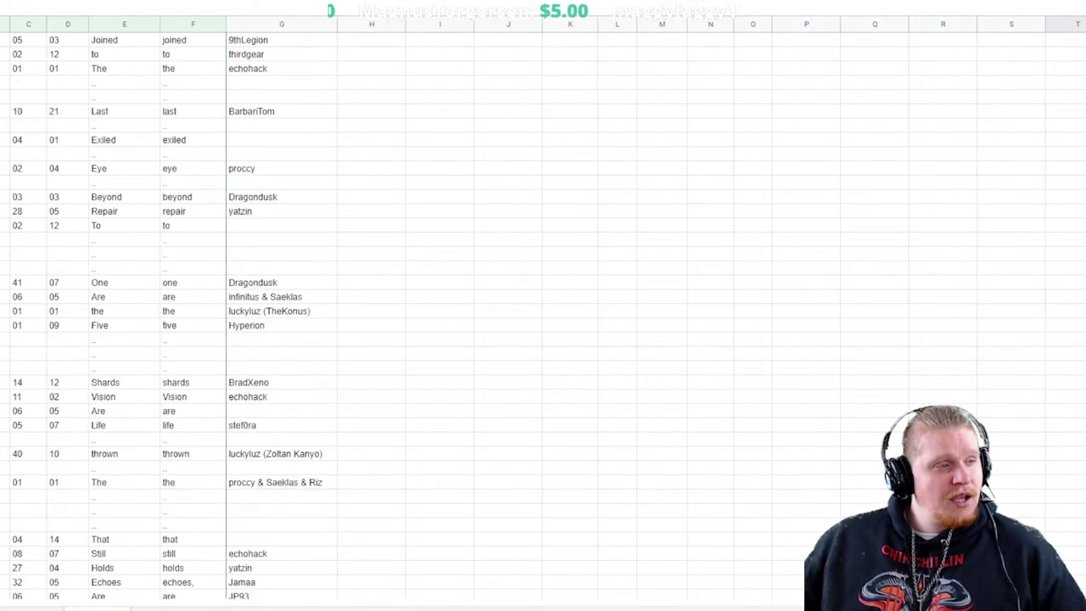
scroll(543, 305, "up", 2)
scroll(543, 305, "down", 2)
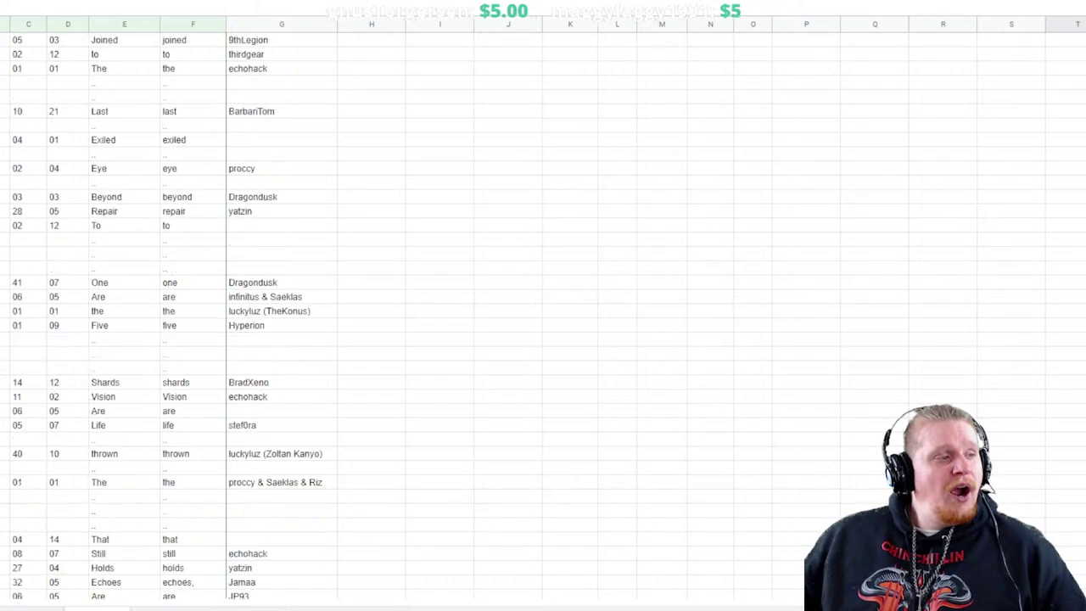
scroll(543, 305, "up", 10)
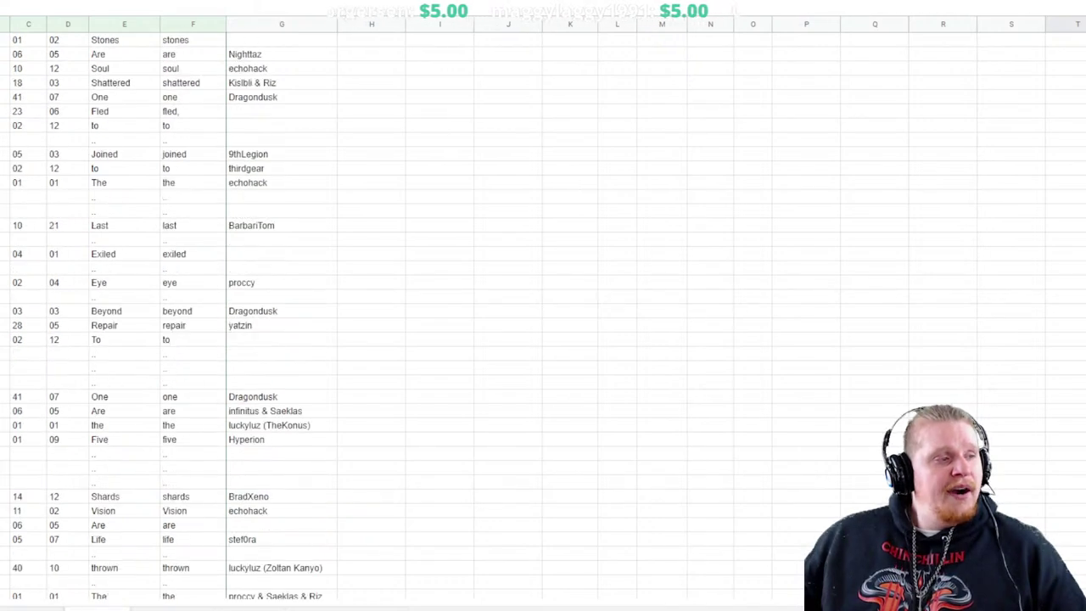
scroll(543, 306, "up", 6)
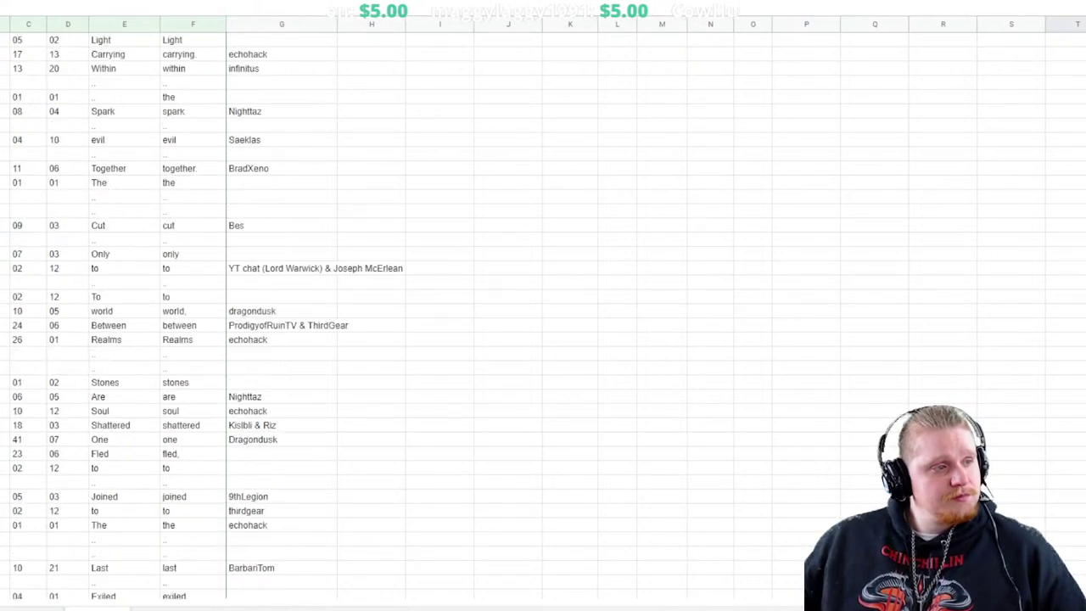
scroll(544, 305, "up", 10)
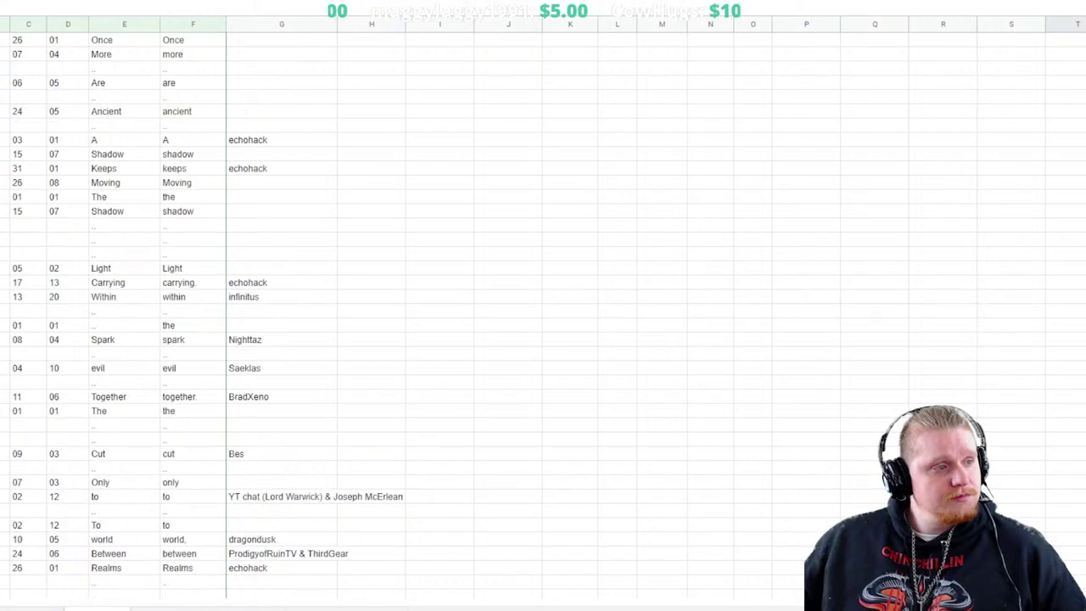
scroll(543, 306, "up", 6)
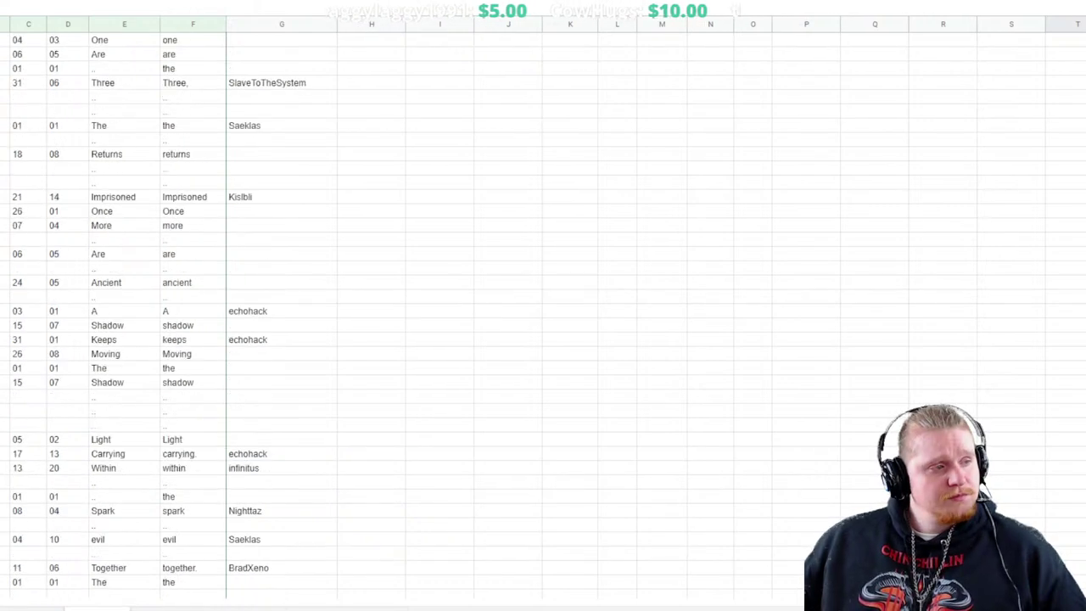
scroll(543, 306, "up", 8)
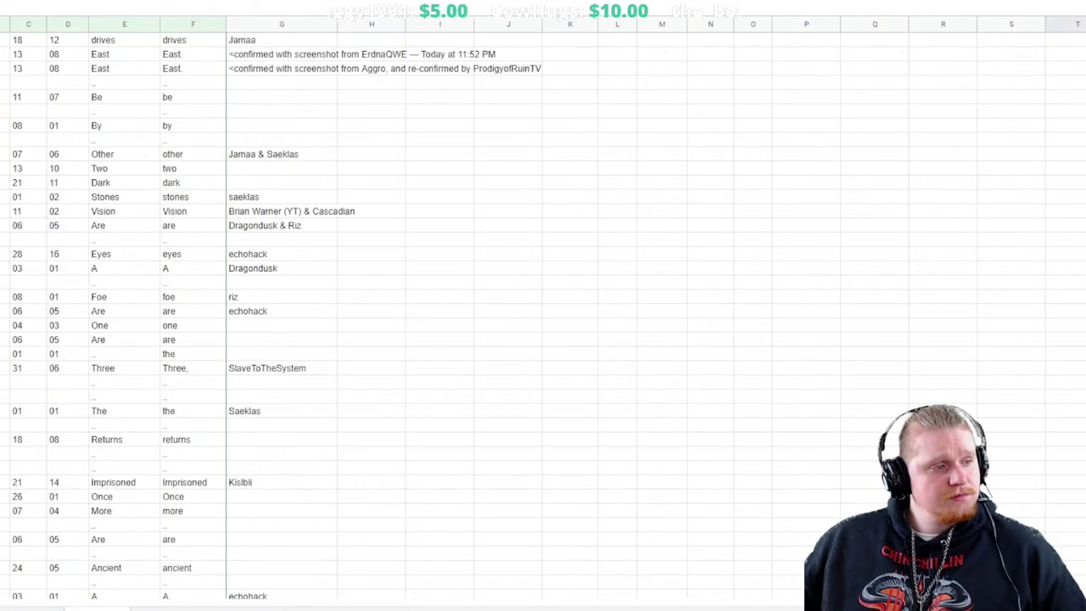
scroll(543, 306, "up", 20)
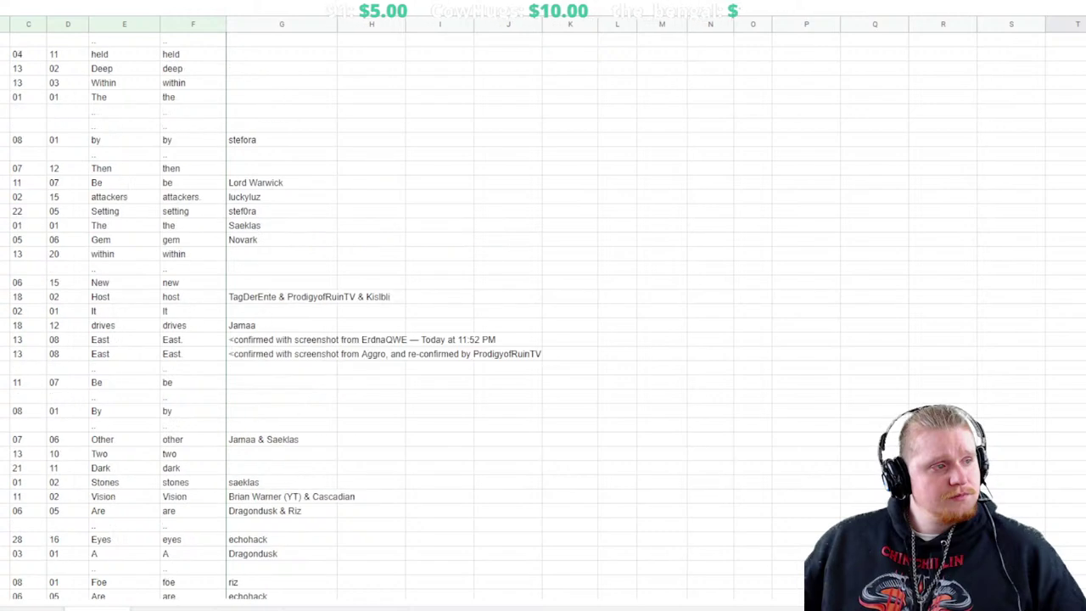
scroll(543, 305, "up", 20)
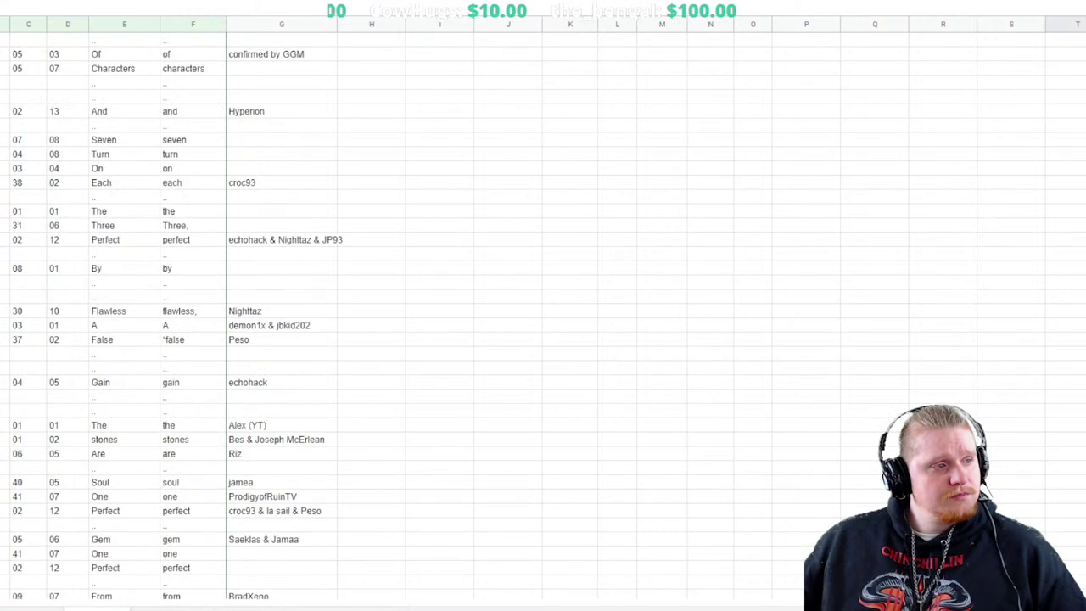
scroll(543, 305, "up", 17)
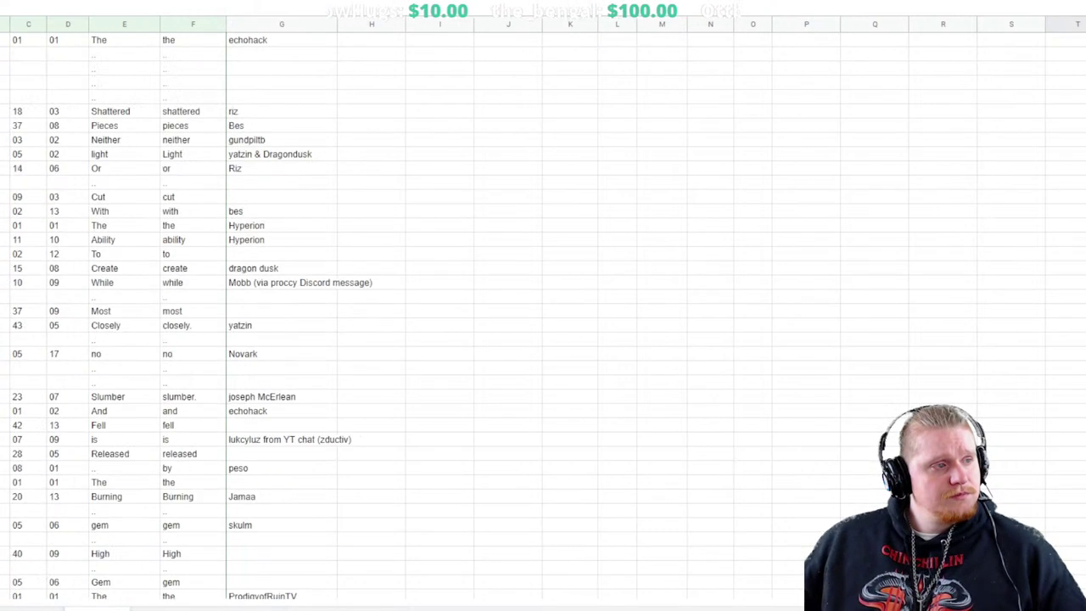
Replace "Corporation" with "This" as the actual word in the row directly above "Destruction"
scroll(543, 305, "up", 15)
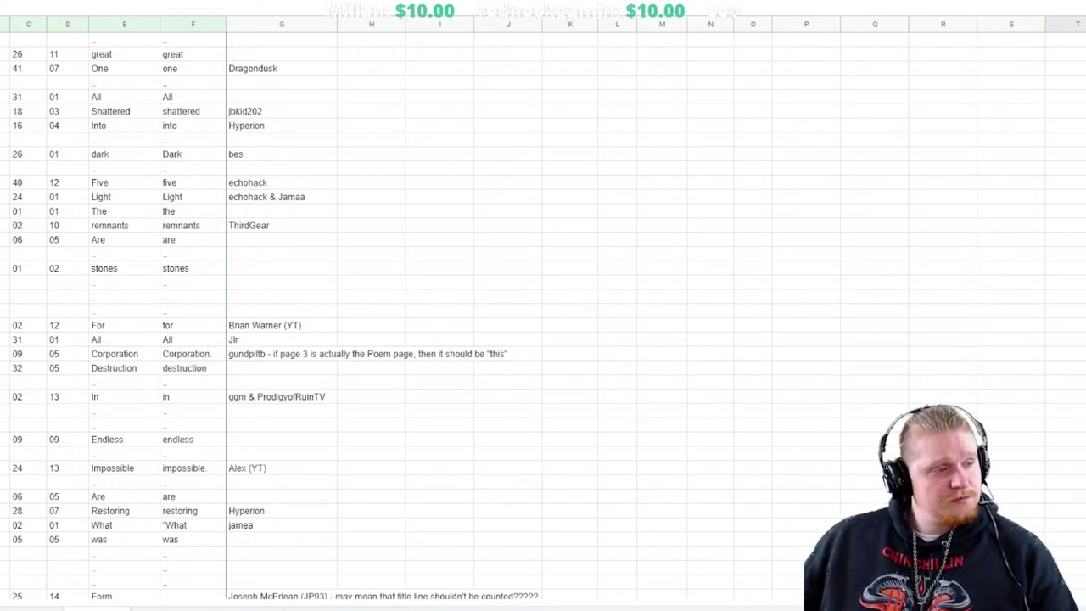
left_click(124, 353)
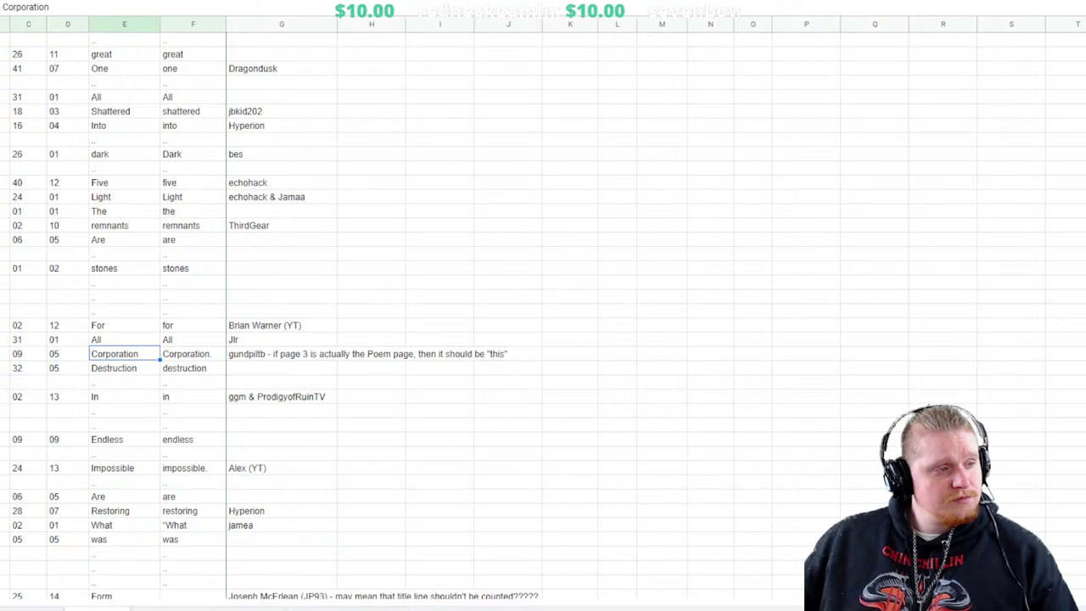
key("Return")
key("ctrl+a")
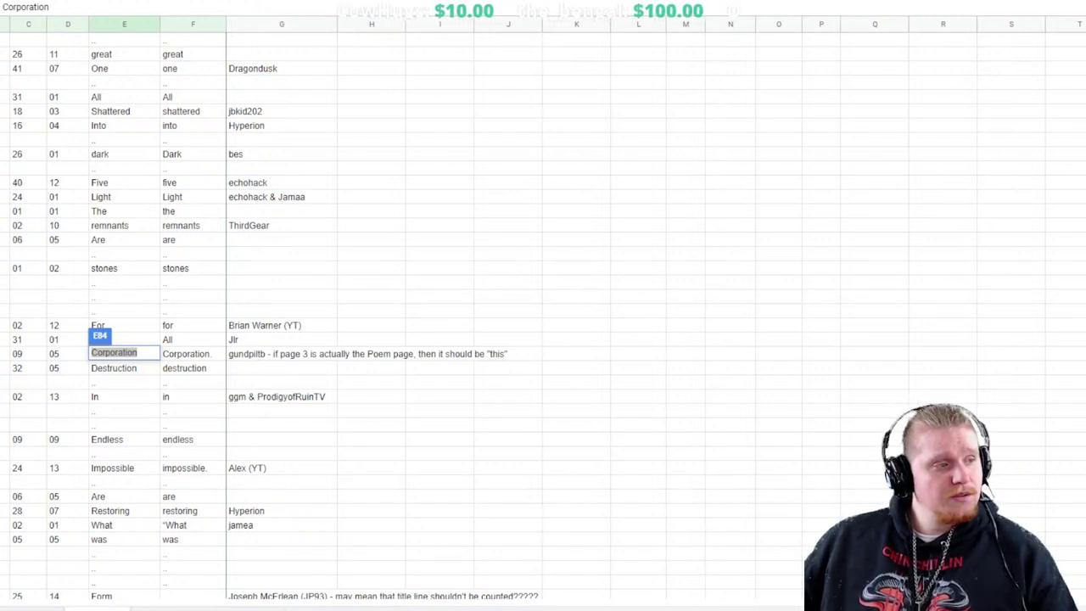
key("ctrl+a")
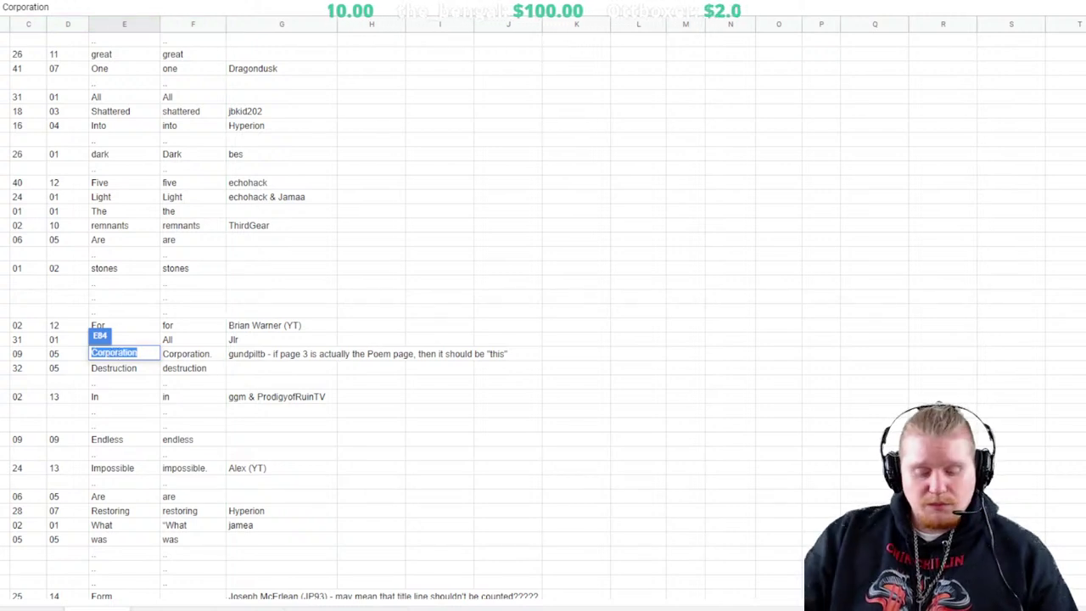
type("This")
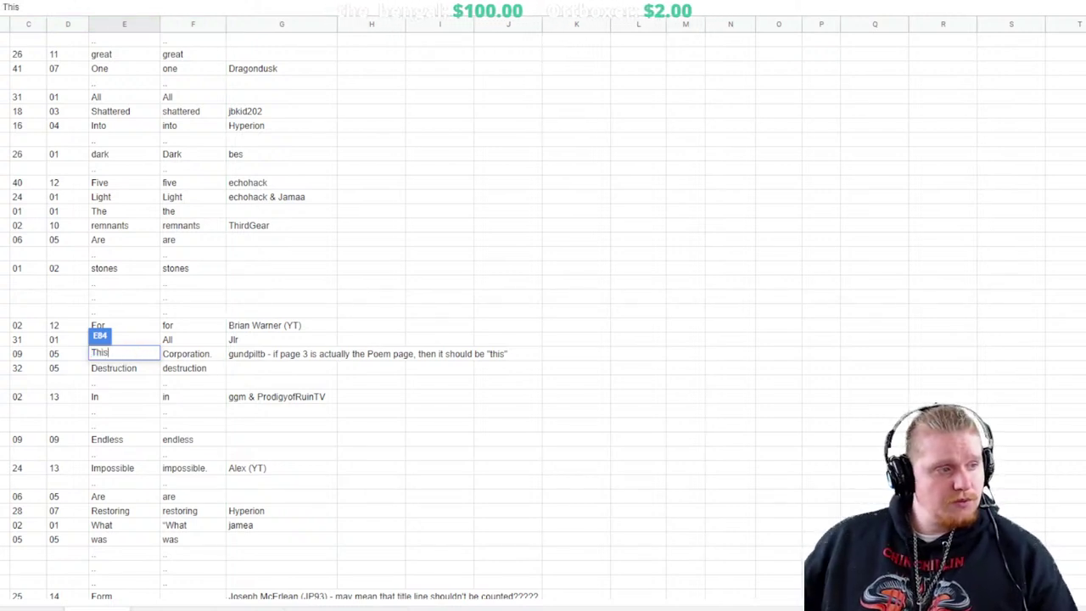
left_click(282, 368)
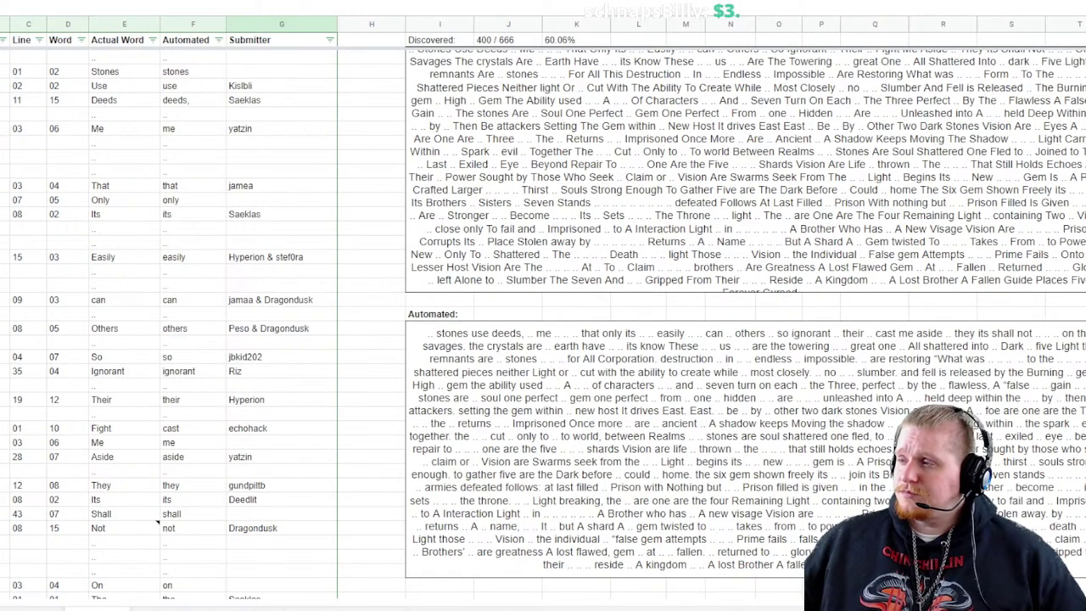
Examine the word rows and submitter credits from the opening "Stones" row through to the rows around "Death" and "Vision"
left_click(192, 72)
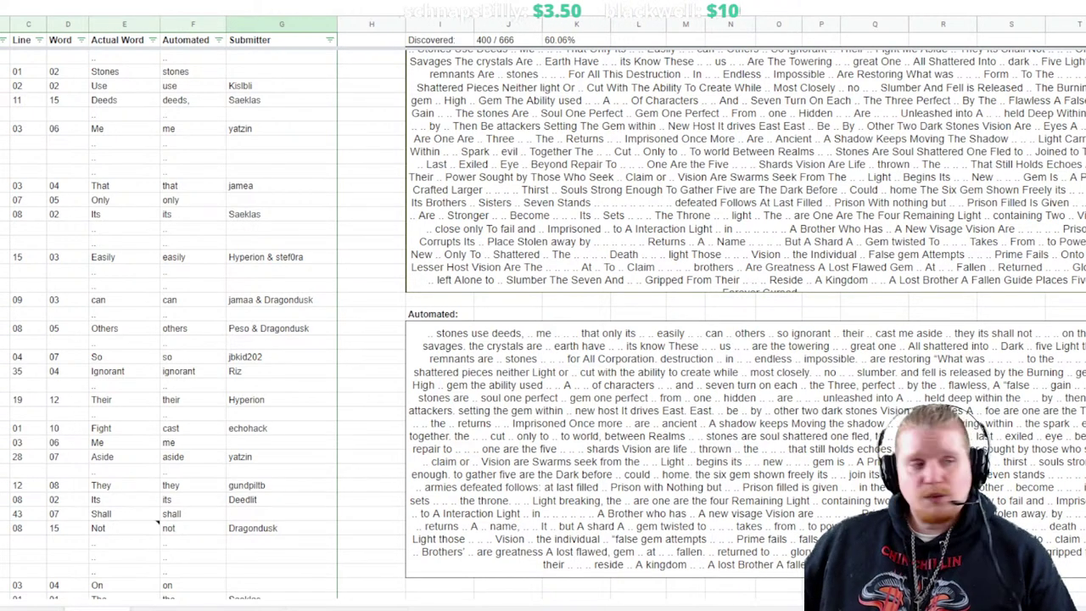
scroll(170, 323, "down", 20)
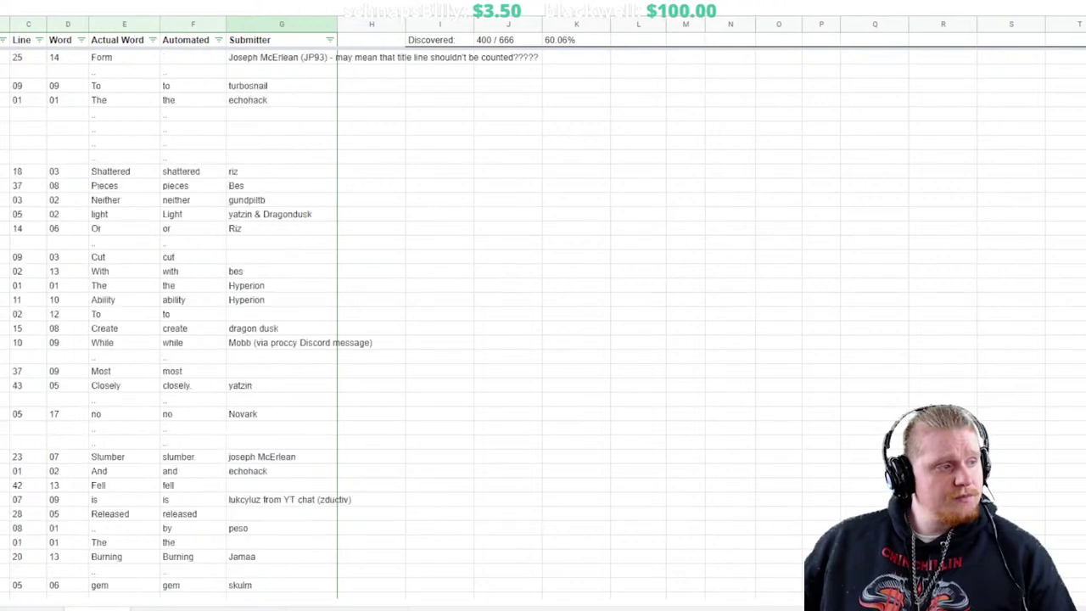
scroll(169, 323, "down", 20)
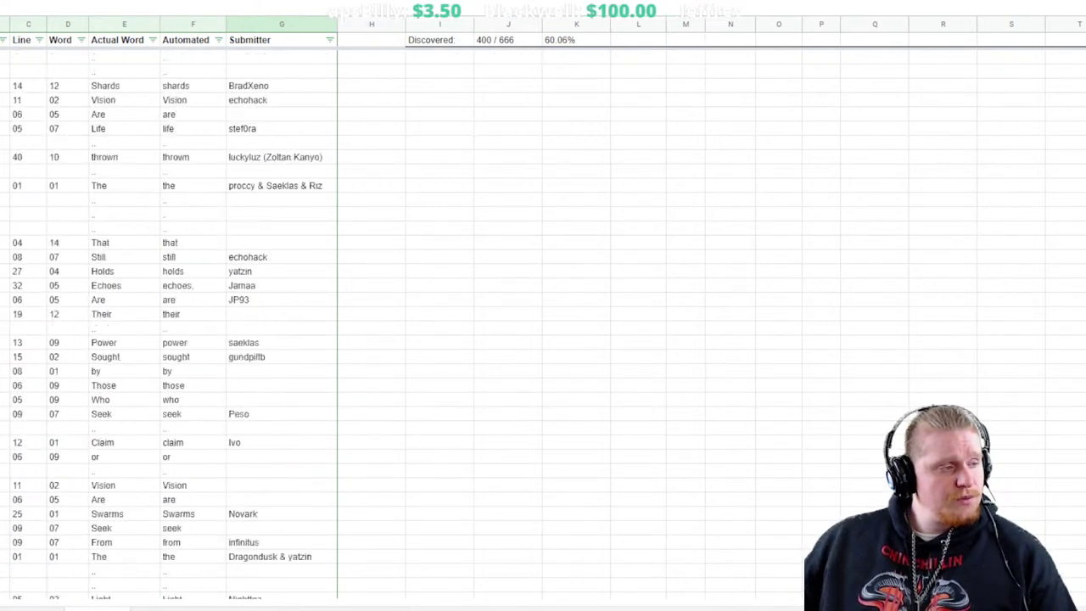
scroll(170, 323, "down", 20)
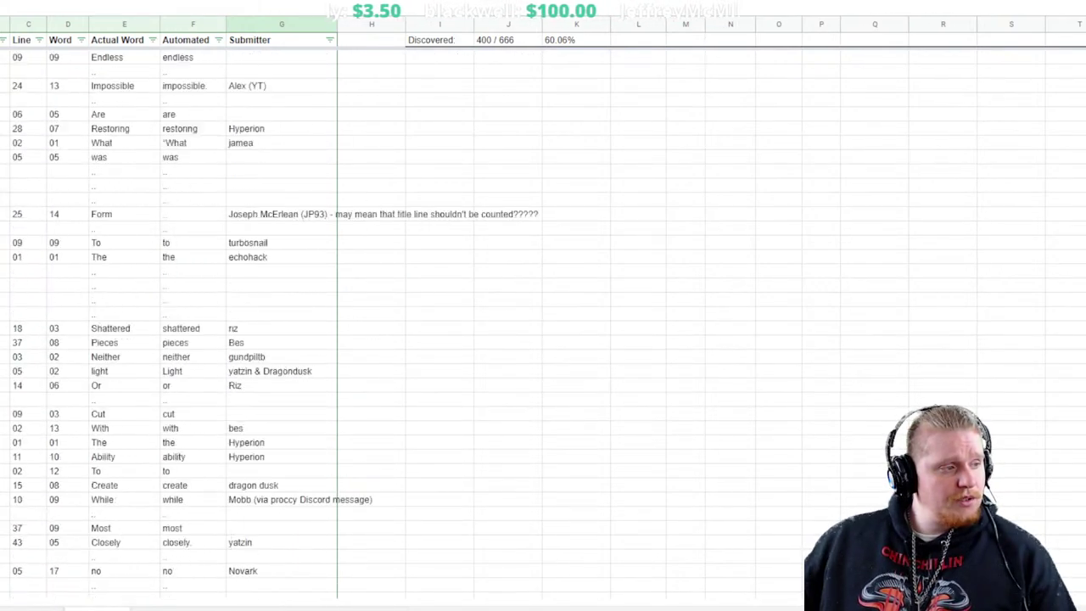
scroll(170, 322, "down", 8)
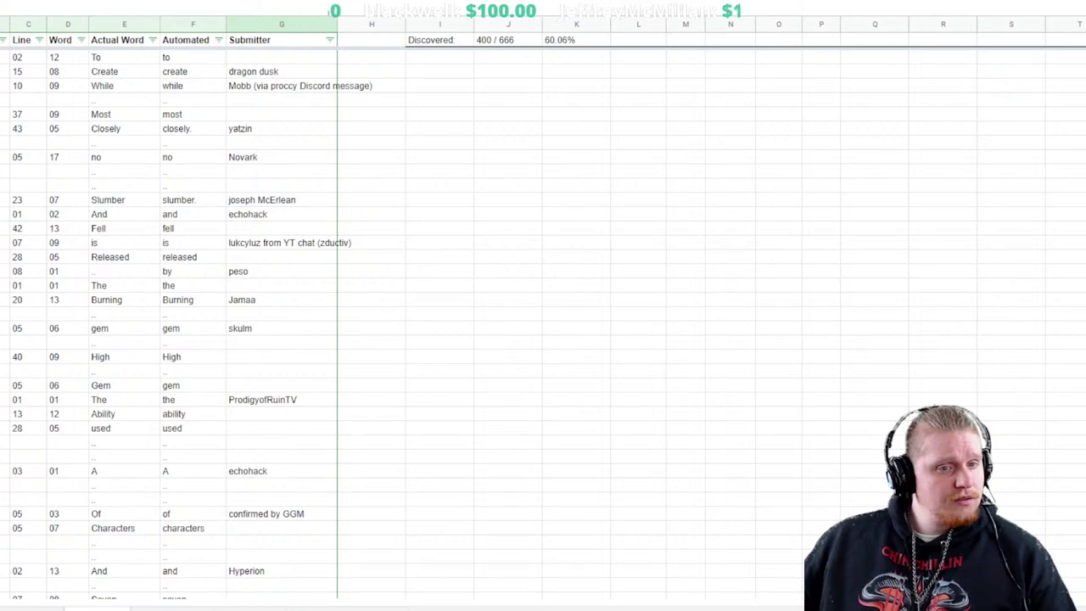
scroll(169, 322, "down", 20)
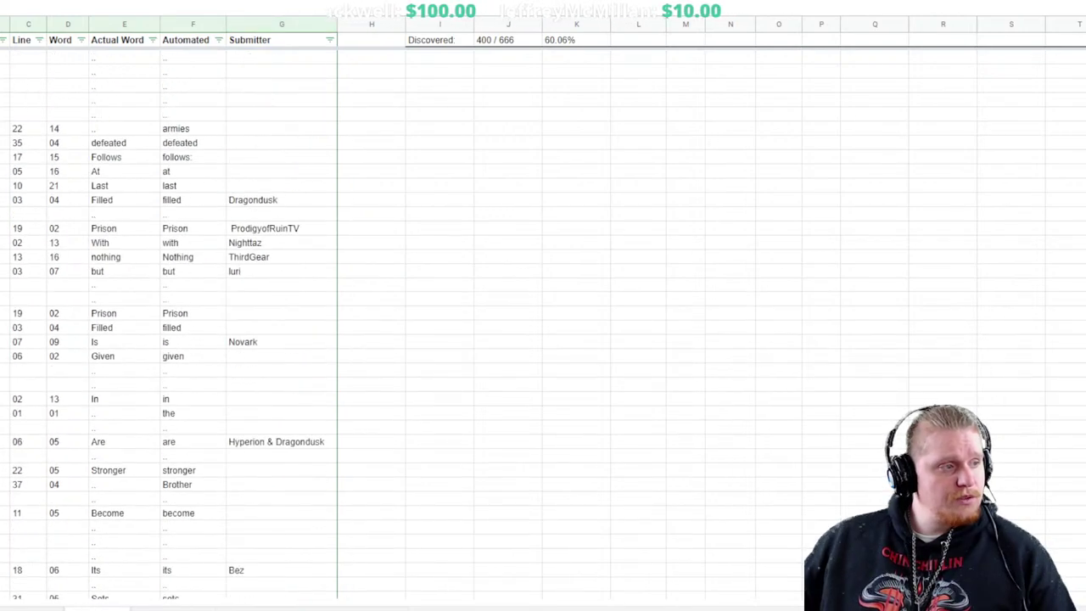
scroll(169, 322, "down", 20)
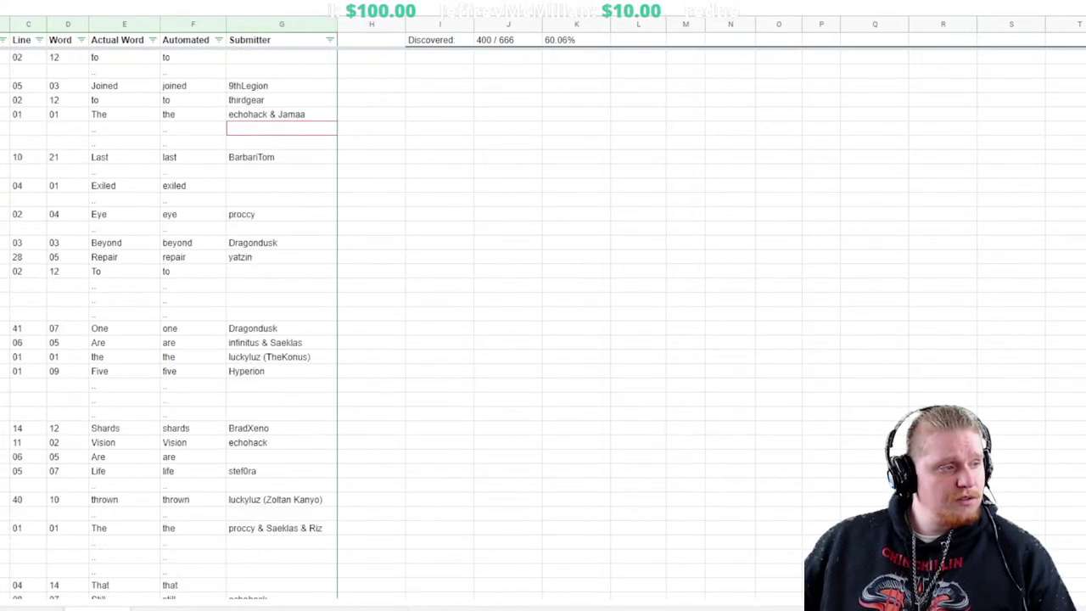
scroll(170, 322, "down", 20)
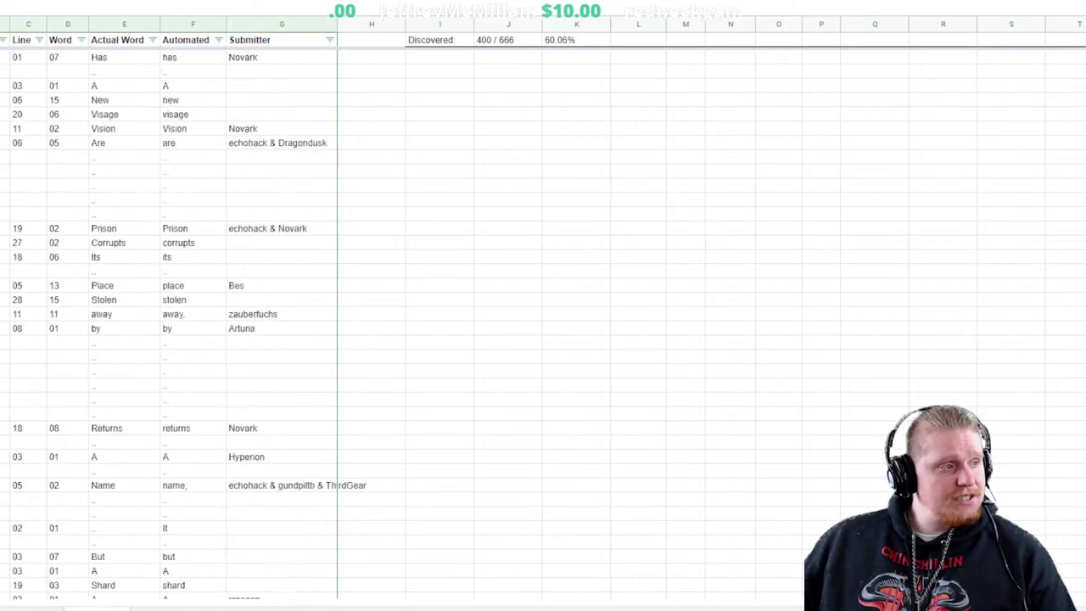
scroll(170, 322, "down", 20)
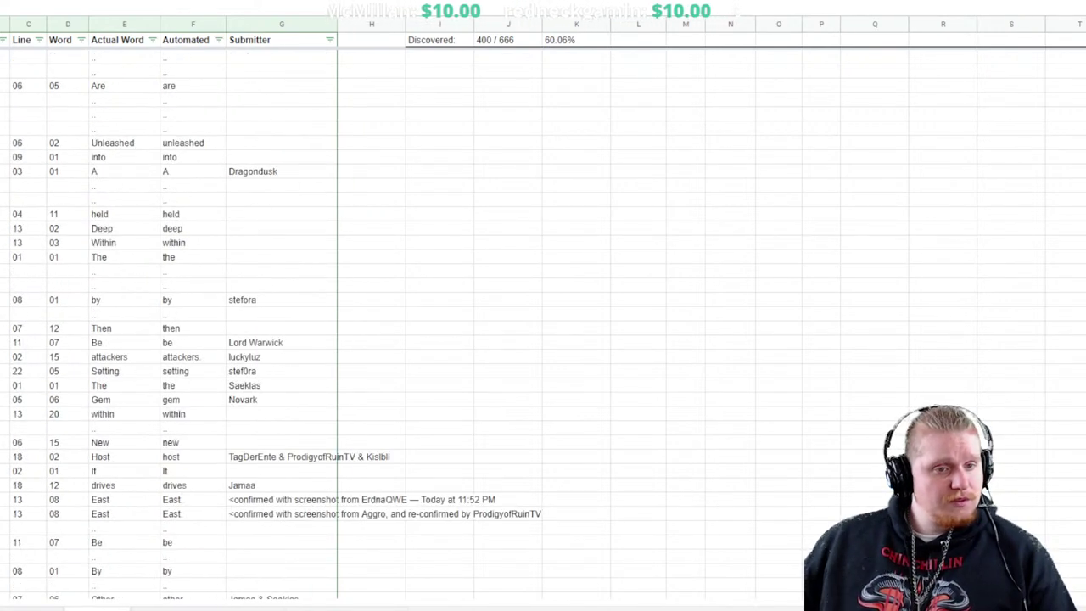
scroll(169, 323, "down", 10)
scroll(170, 323, "up", 20)
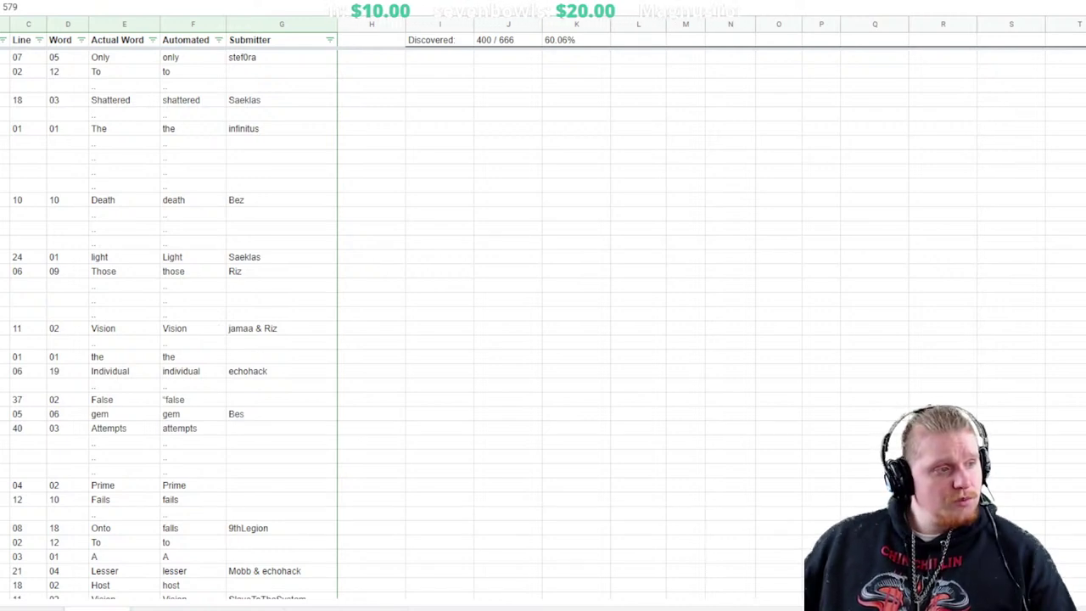
Enter a contributor's handle in the empty cell beside the existing submitter credit of the "Vision" row above "the Individual"
left_click(371, 328)
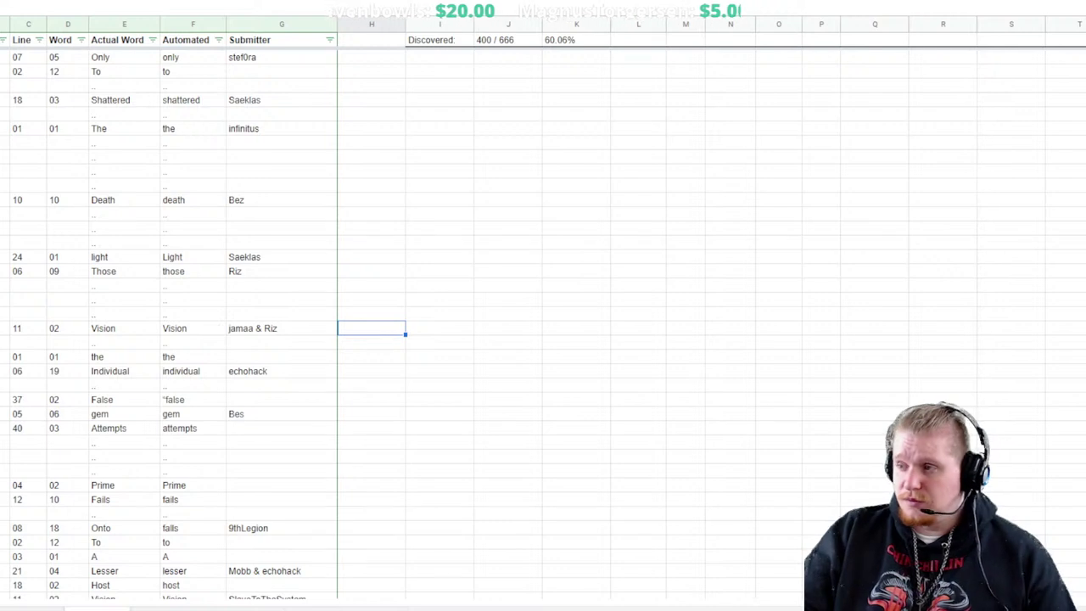
type("Mr")
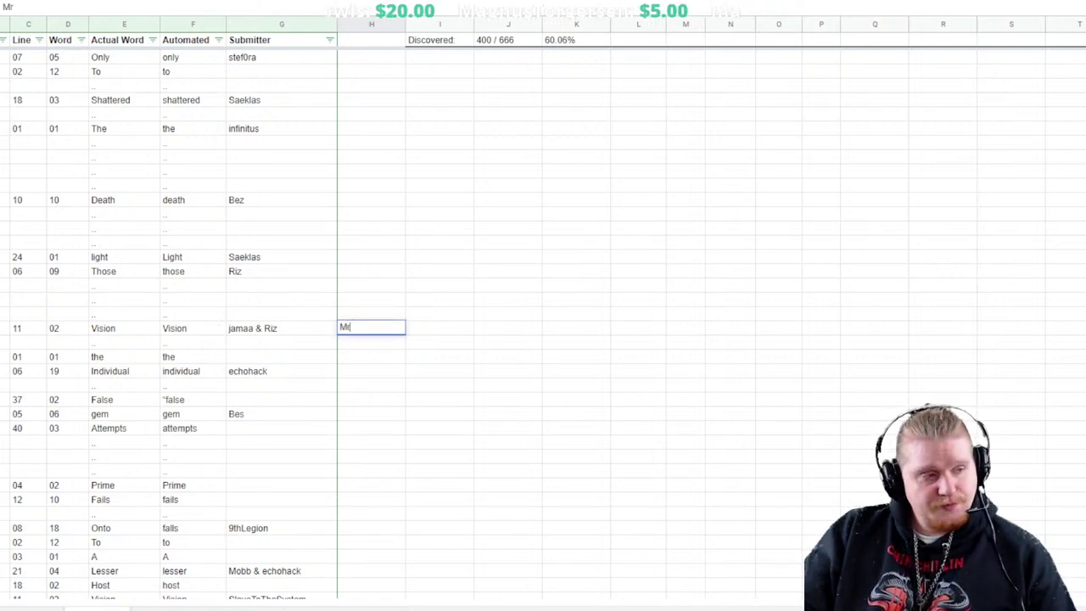
type("french")
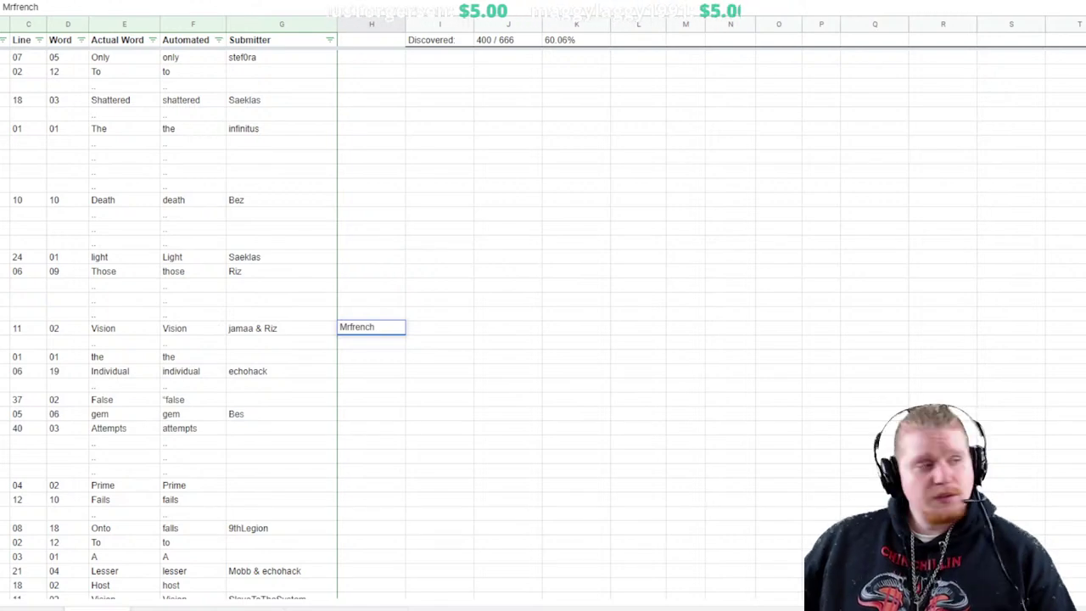
scroll(170, 322, "down", 10)
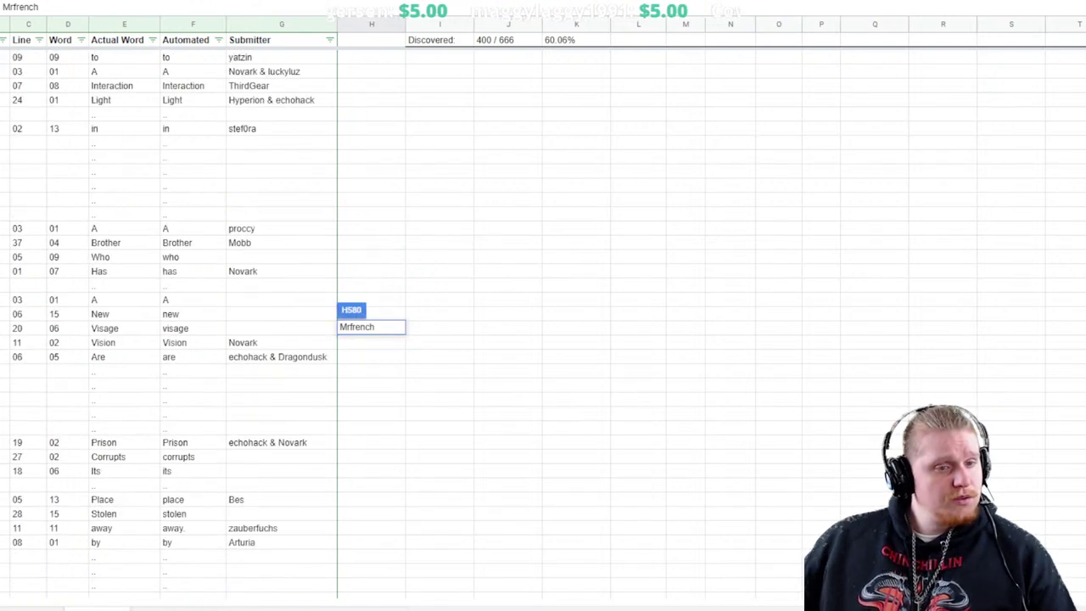
key("Return")
Enter page 93, line 48 and word 06 in the blank row between "Are" and "Ancient"
scroll(169, 323, "down", 15)
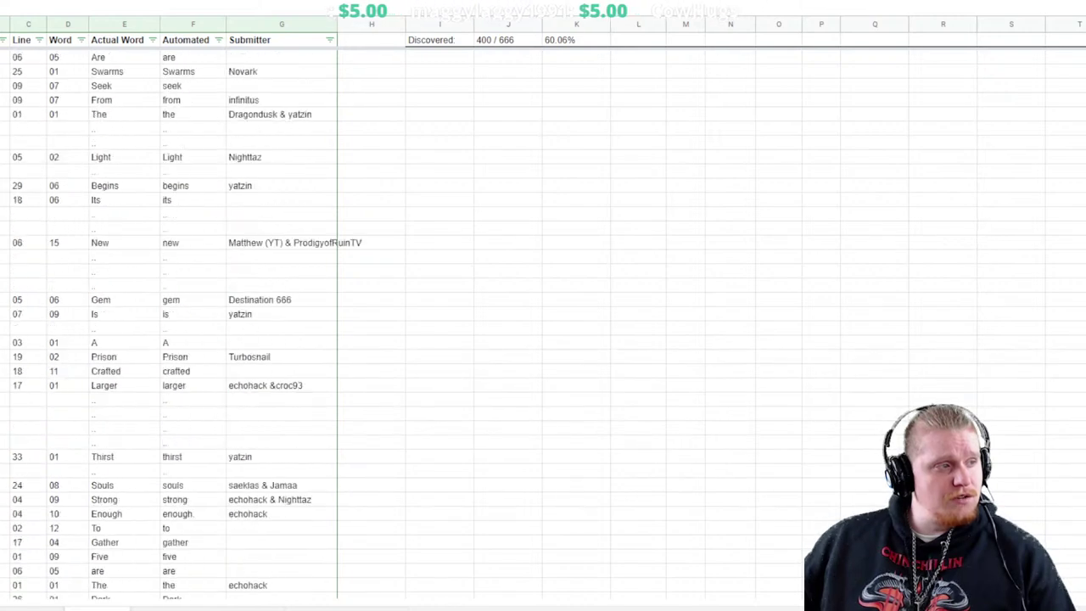
scroll(169, 323, "down", 20)
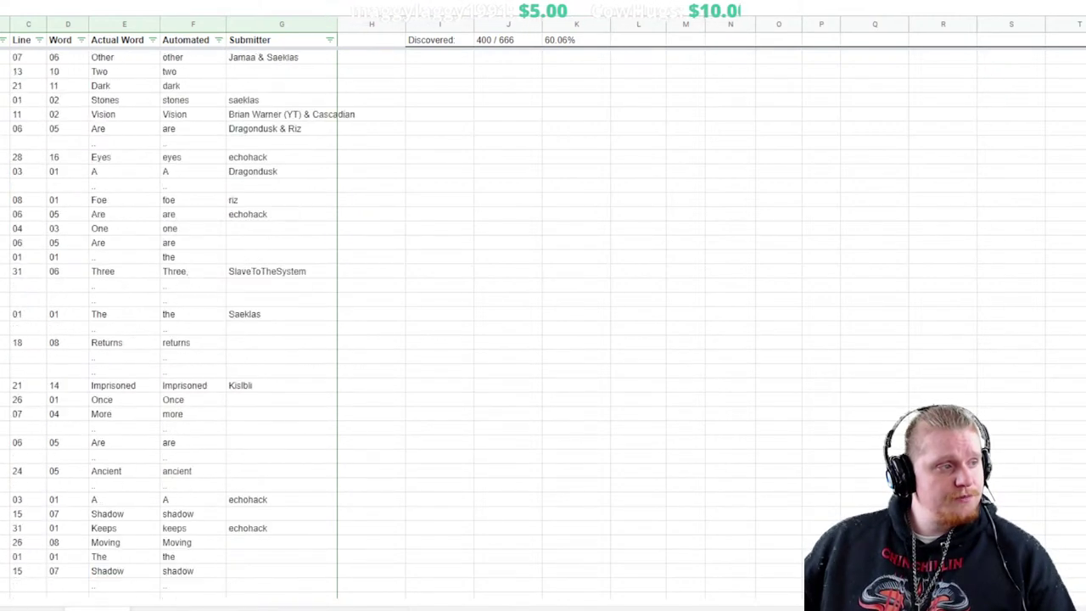
scroll(169, 322, "up", 2)
scroll(170, 322, "down", 4)
left_click(4, 399)
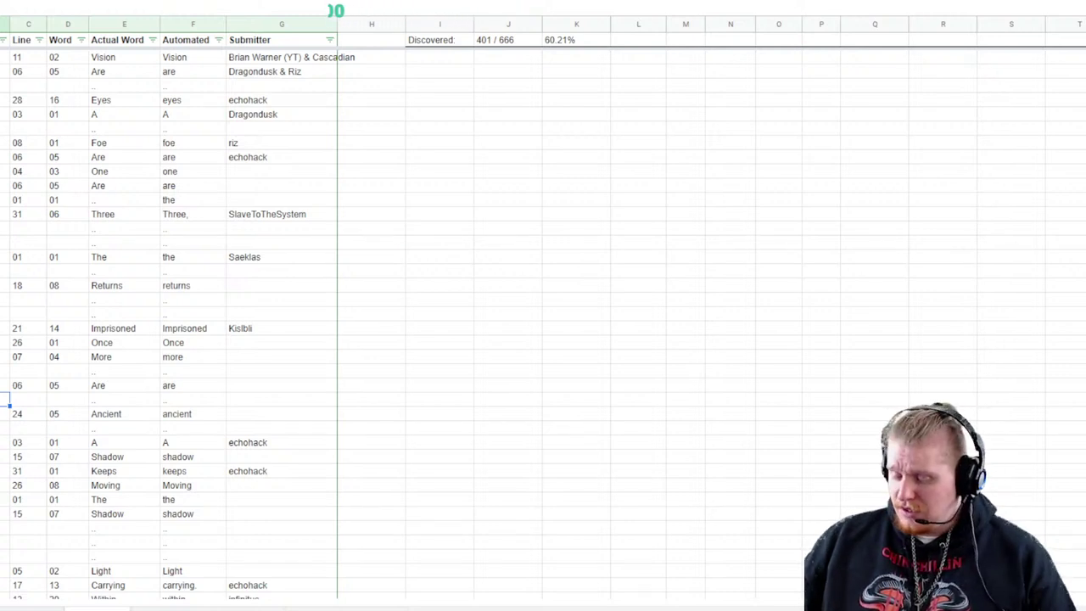
type("93")
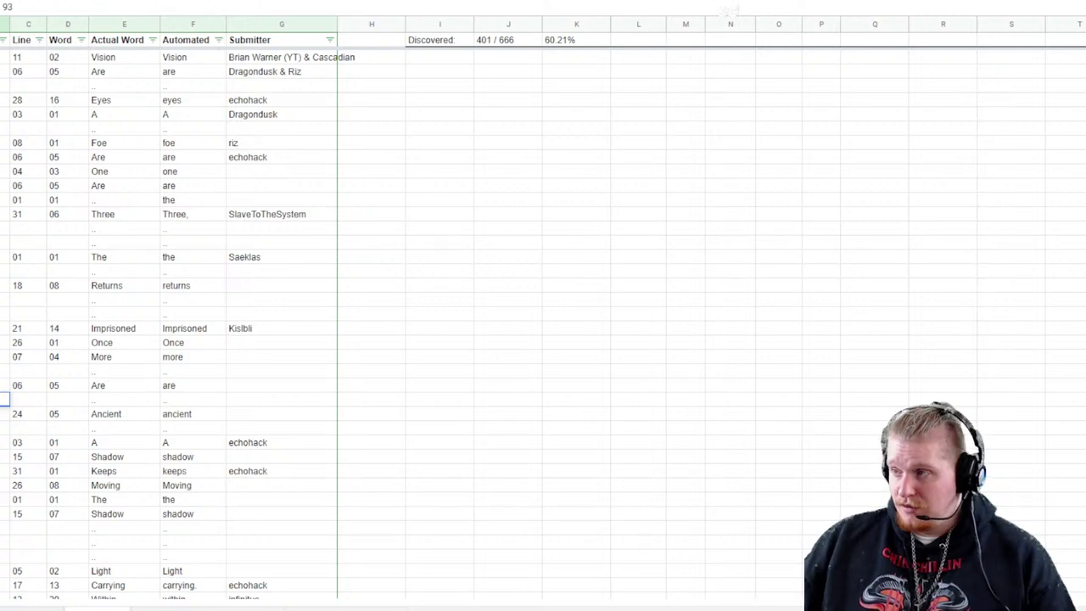
left_click(28, 399)
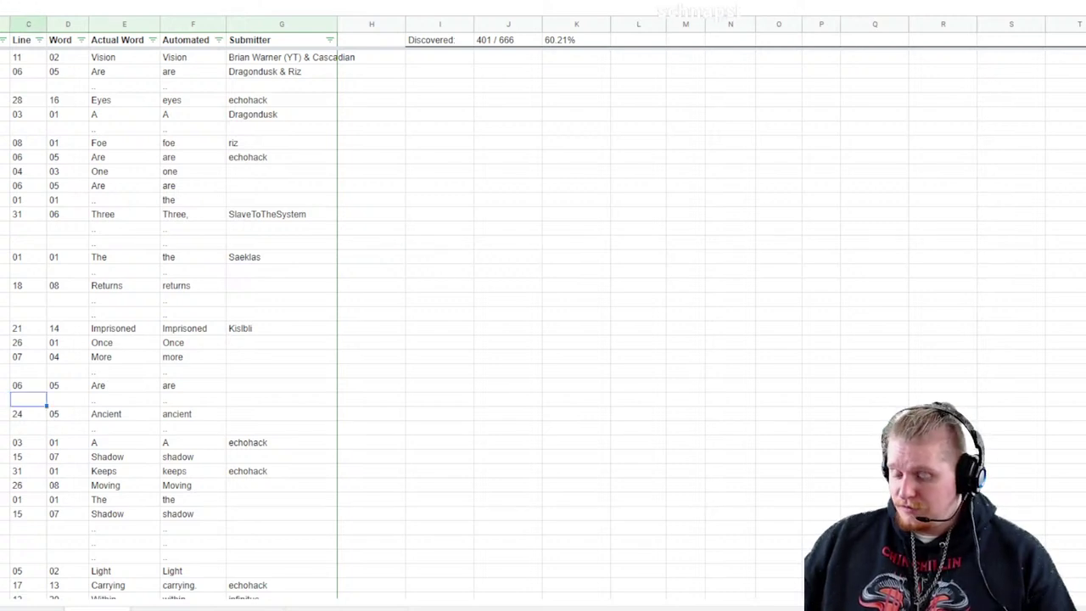
type("48")
key("Tab")
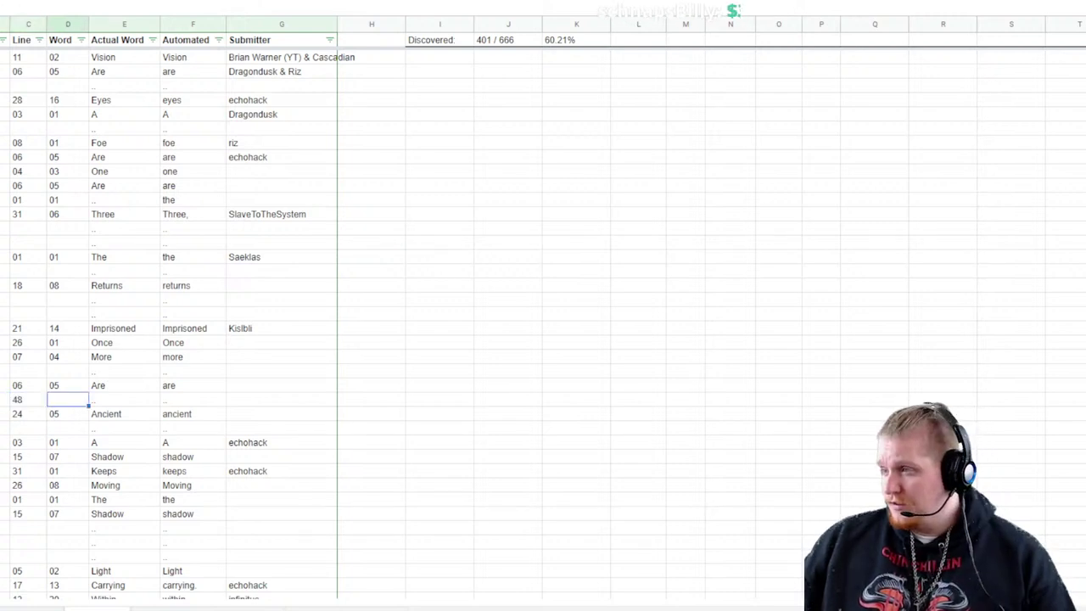
type("06")
key("Tab")
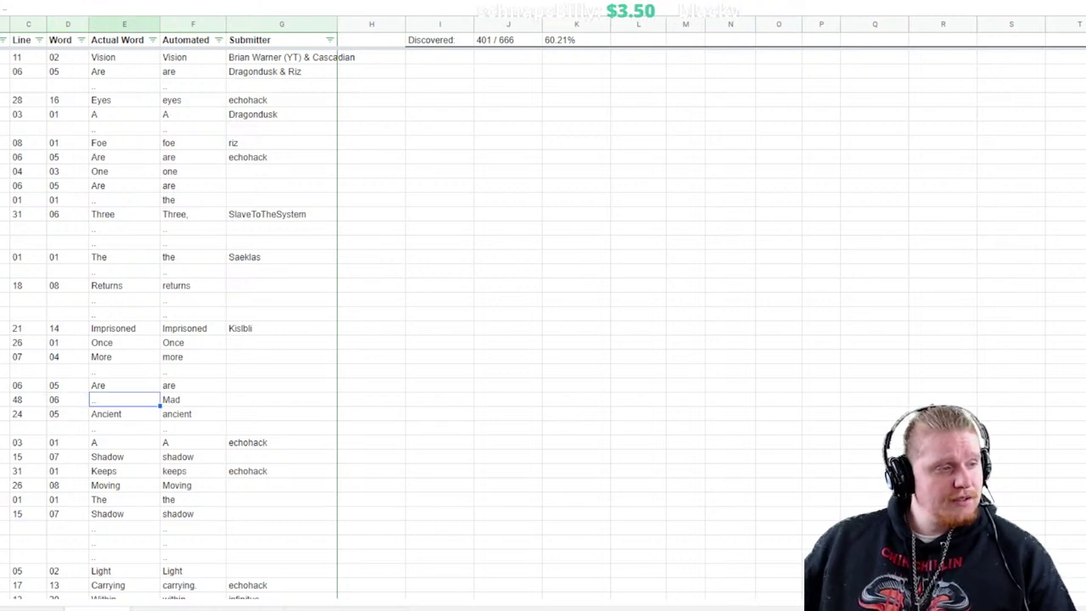
Enter "mad" as the actual word in the row directly above "Ancient"
left_click(281, 399)
left_click(123, 398)
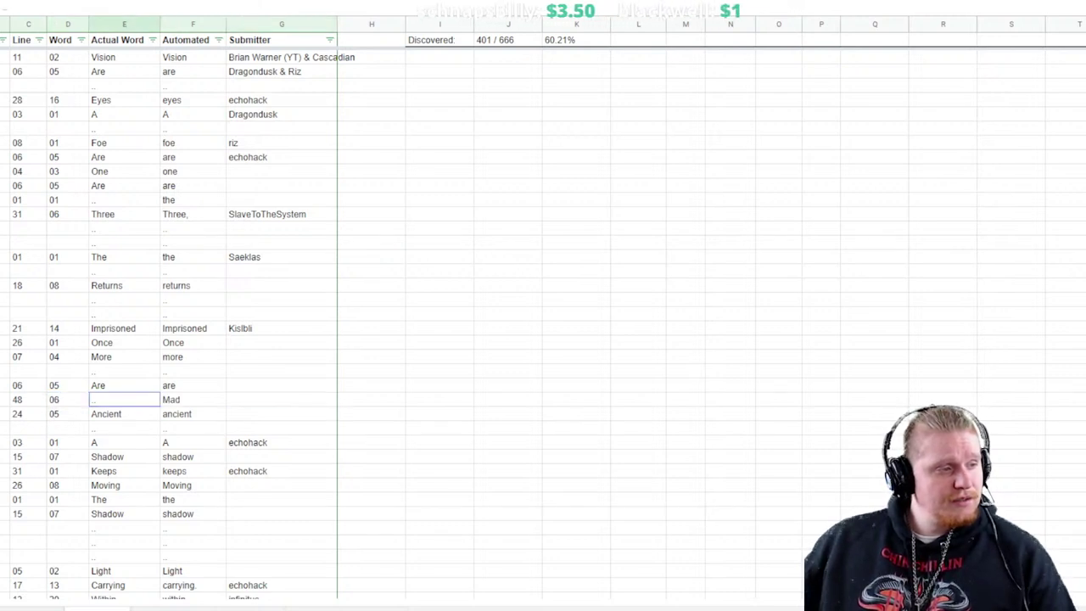
type("mad")
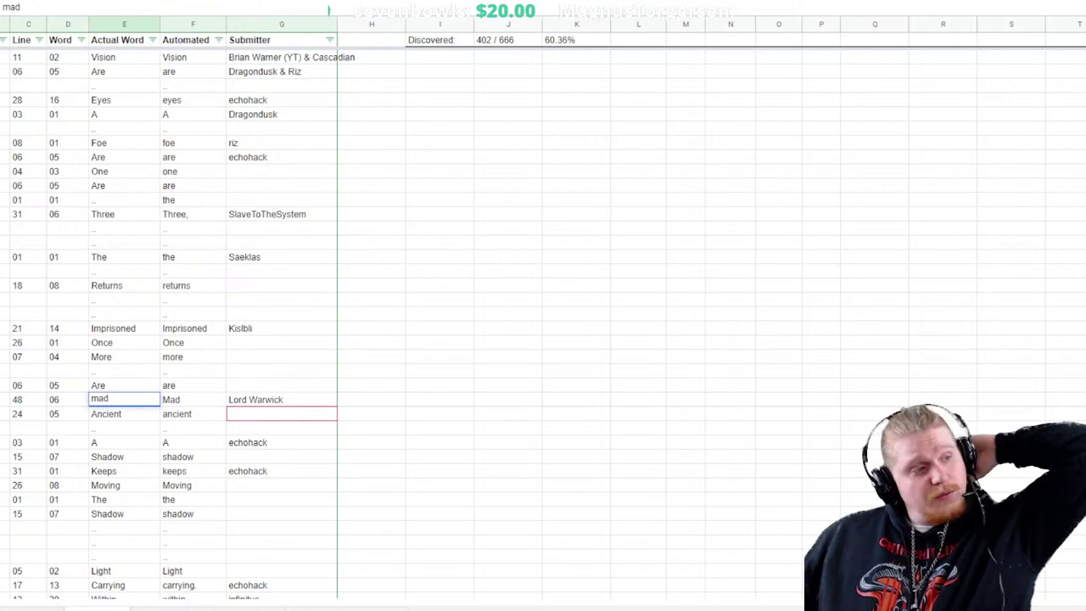
Enter 13 as the page number in the middle of the three blank rows between "To" and "Takes"
scroll(170, 323, "down", 20)
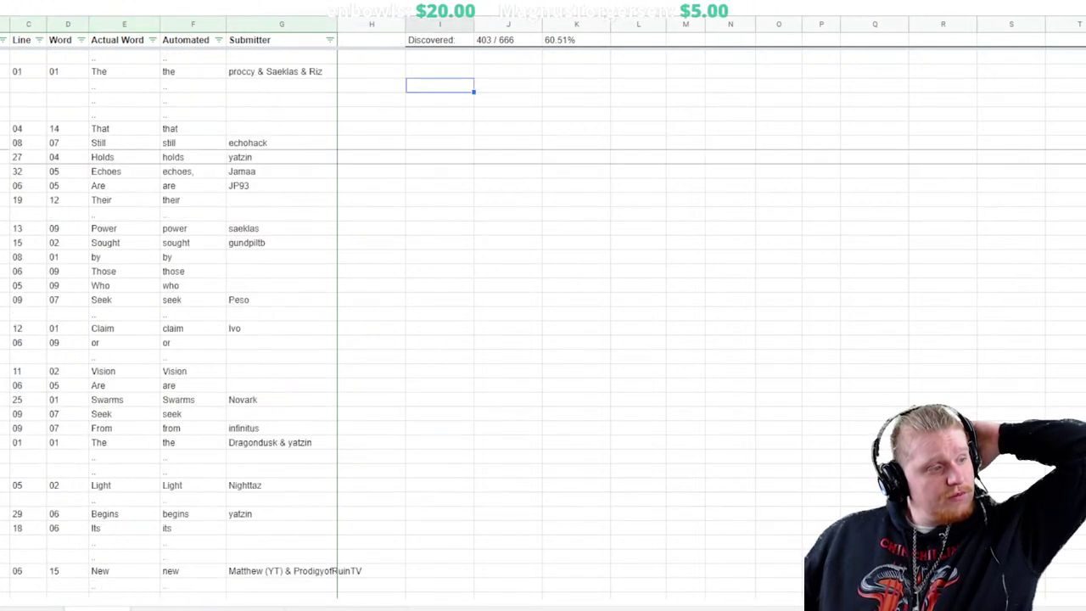
scroll(169, 322, "down", 15)
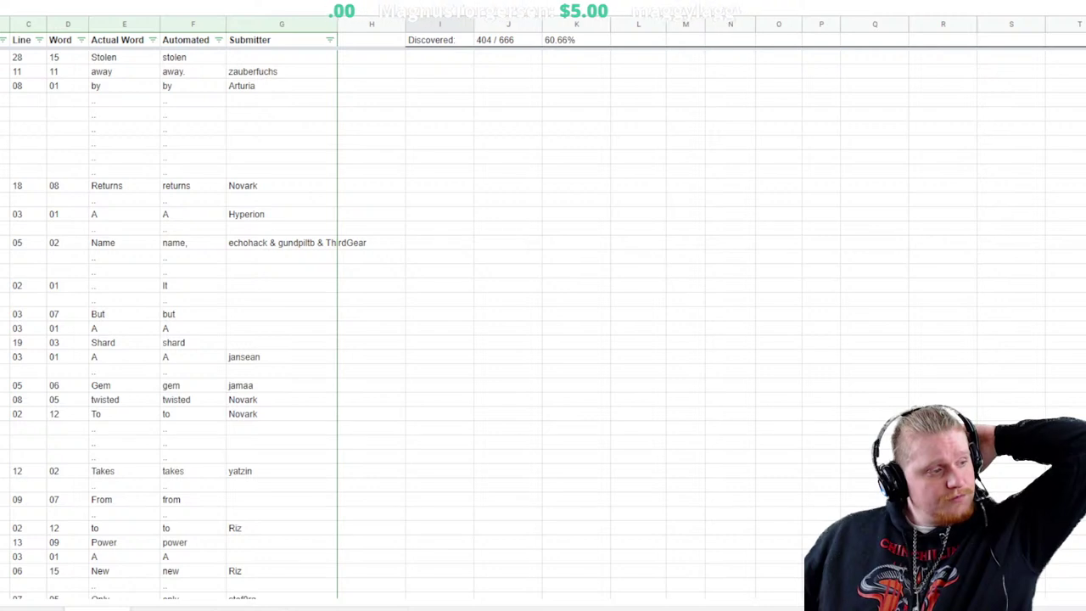
left_click(5, 441)
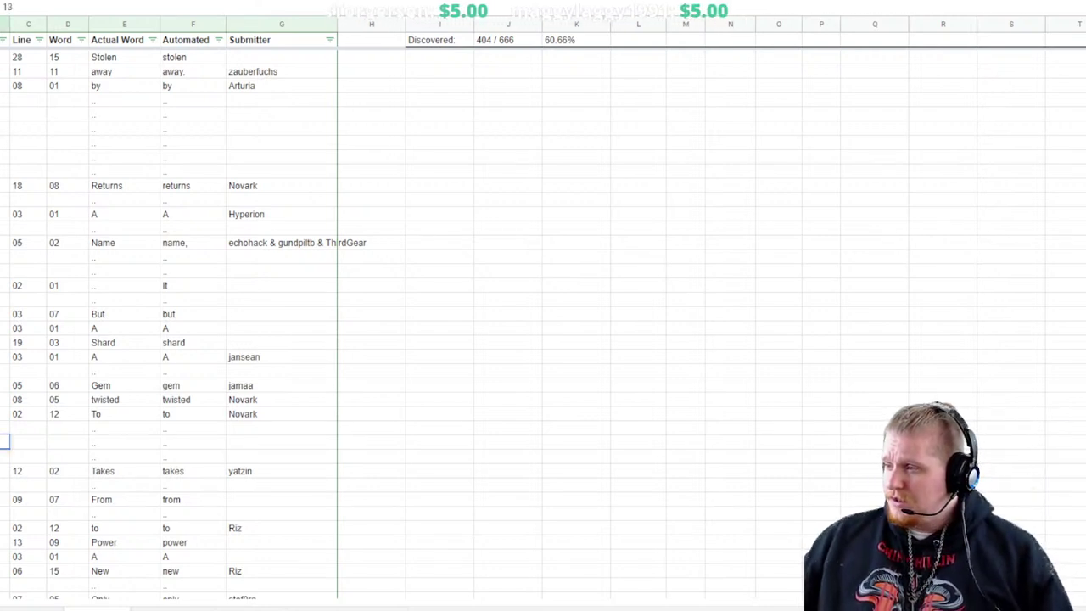
Record line 06, word 15 and the actual word "new" in the blank row above "Takes"
left_click(28, 441)
type("06")
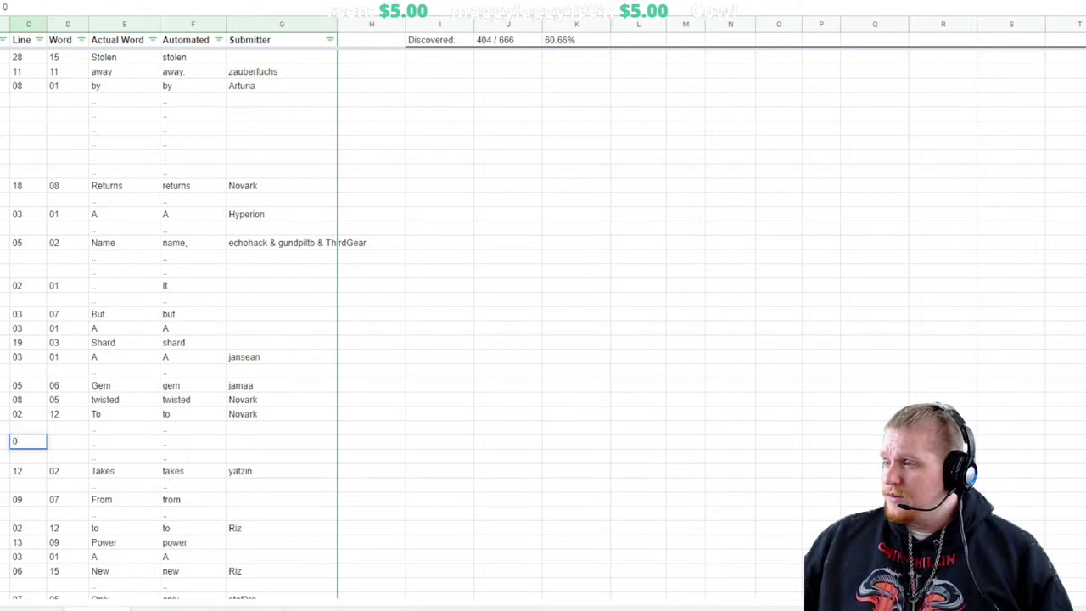
key("Tab")
type("15")
key("Tab")
key("Tab")
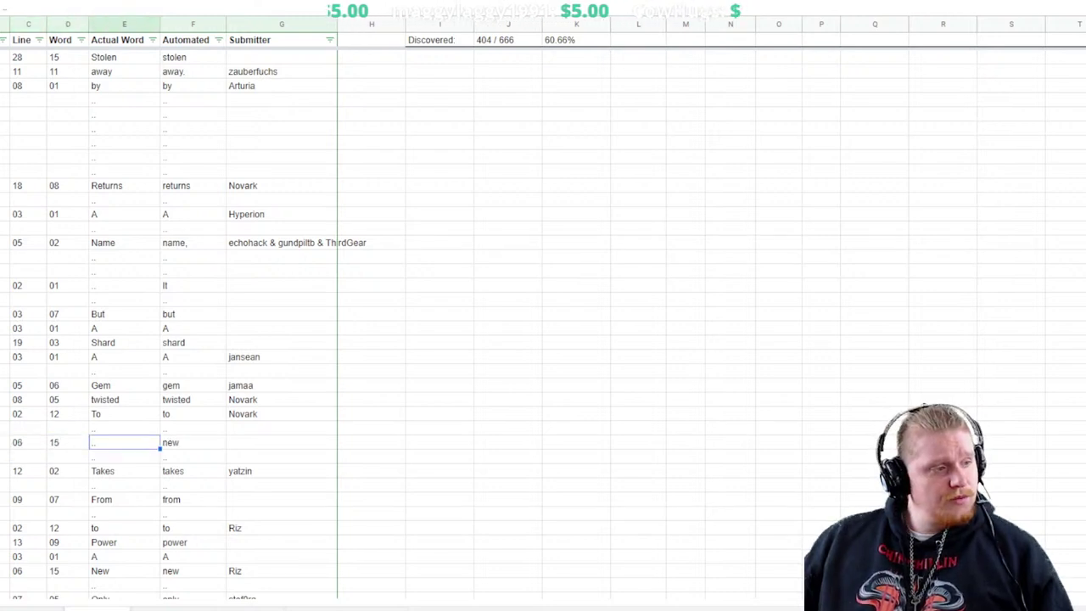
left_click(124, 442)
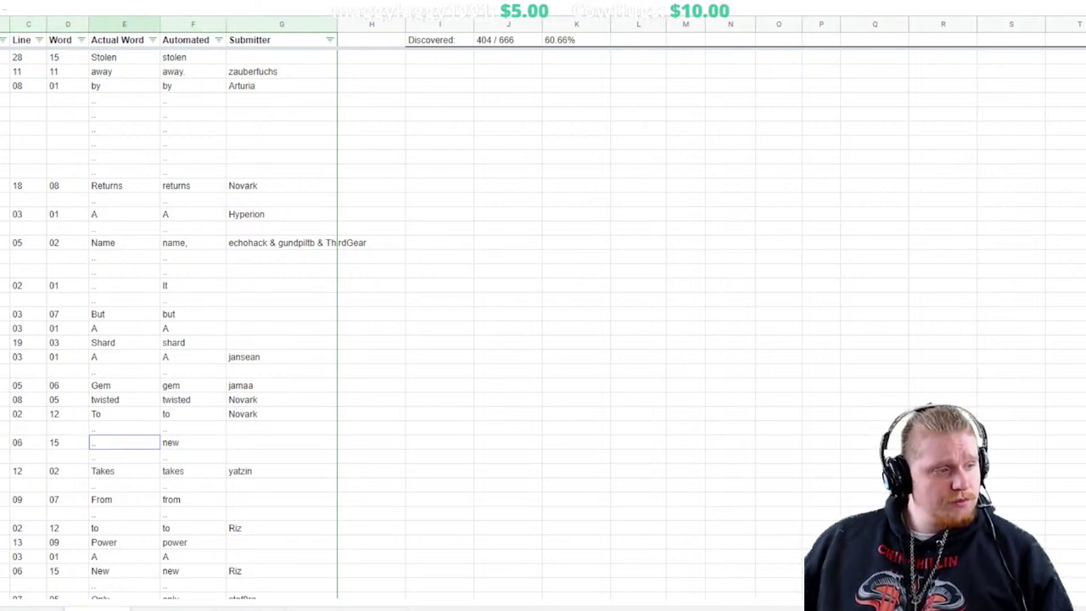
type("new")
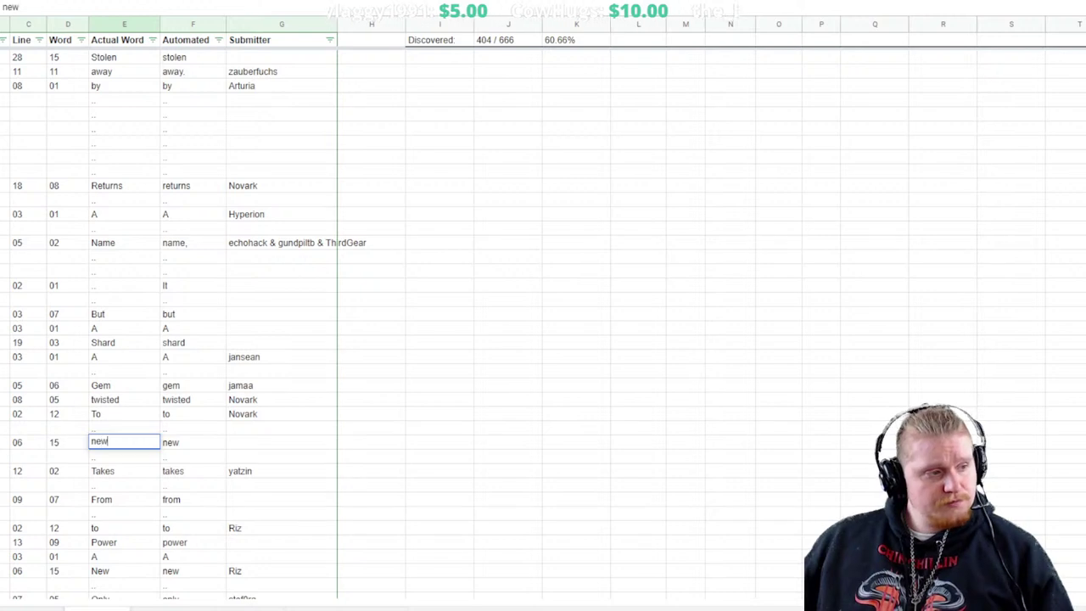
key("Tab")
key("Tab")
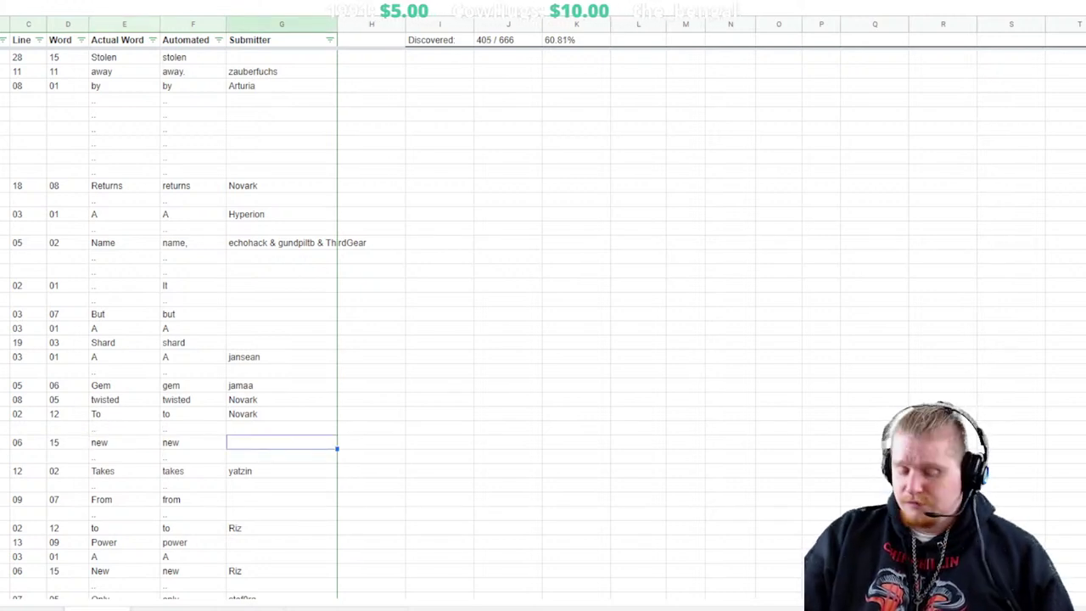
type("Riz")
key("BackSpace")
key("BackSpace")
key("BackSpace")
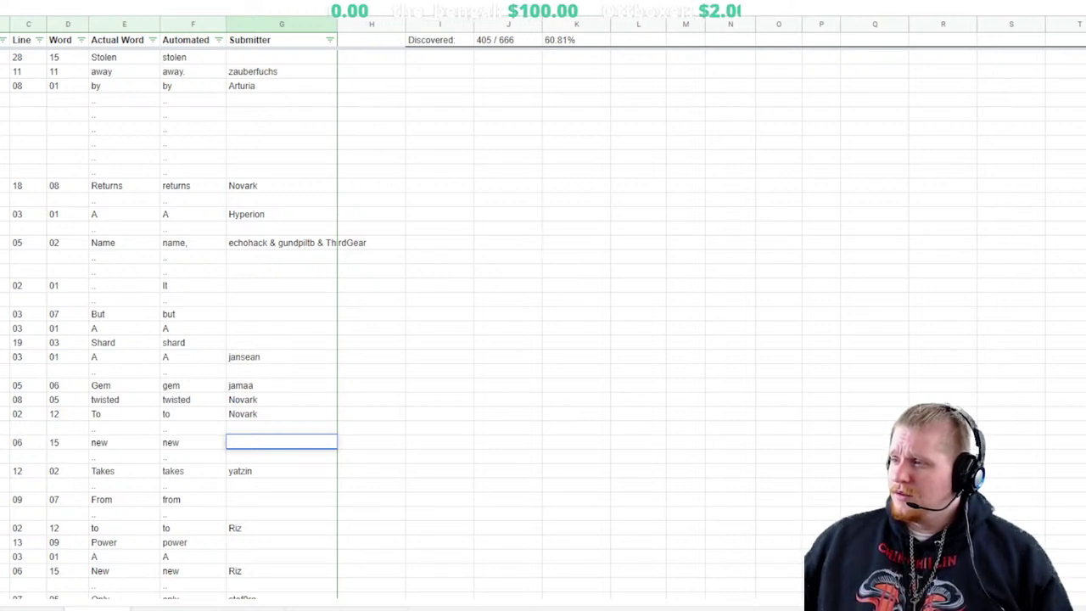
Fill in the submitter's name for the "Two" entry at line 13, word 10, below the "containing" row
scroll(169, 323, "up", 10)
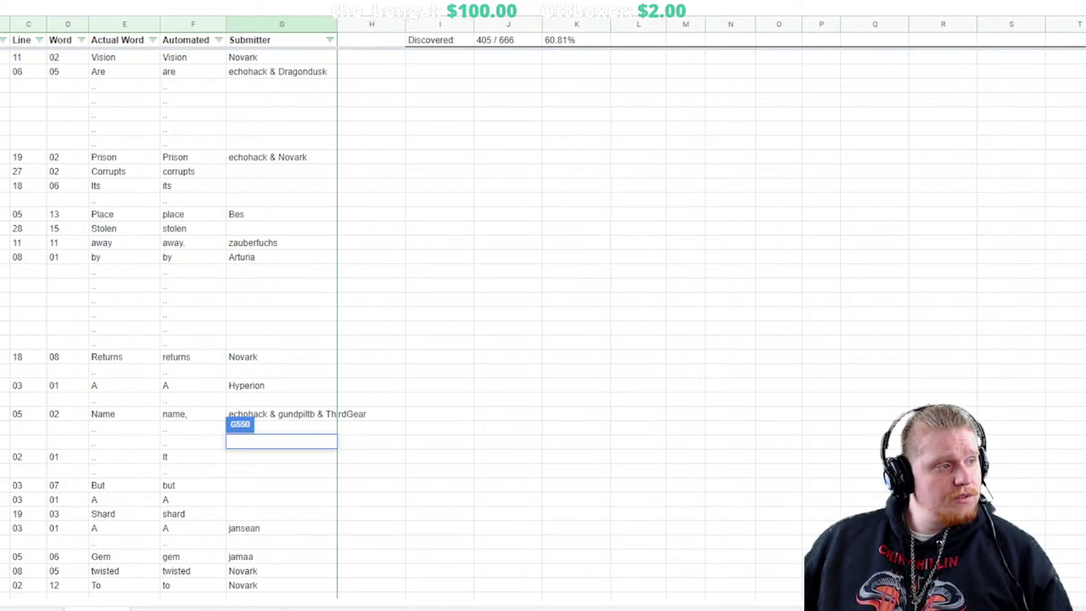
scroll(170, 322, "up", 5)
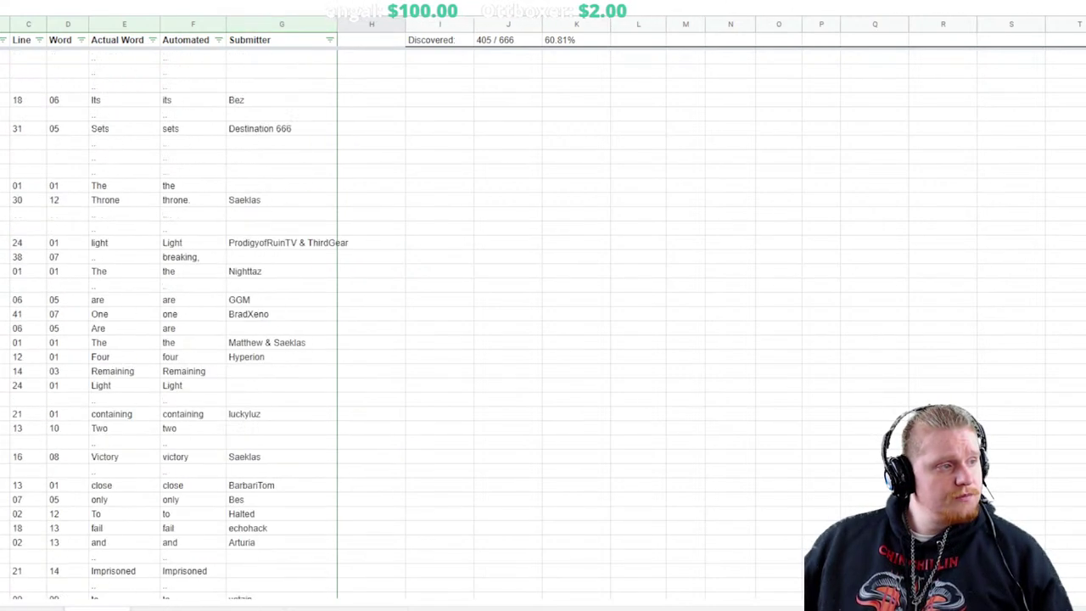
left_click(8, 431)
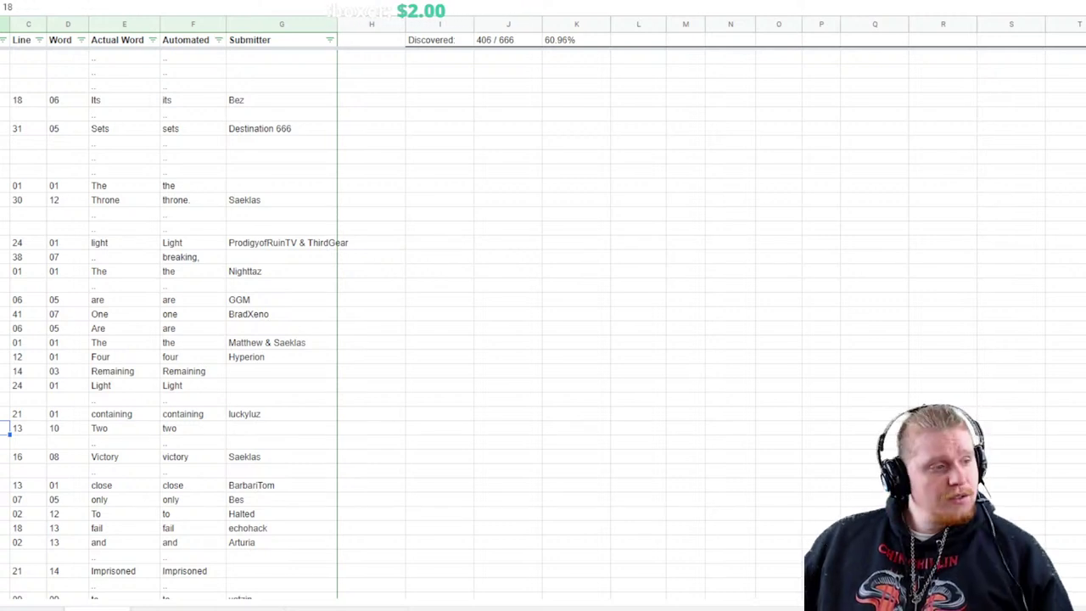
left_click(281, 427)
type("Joseph")
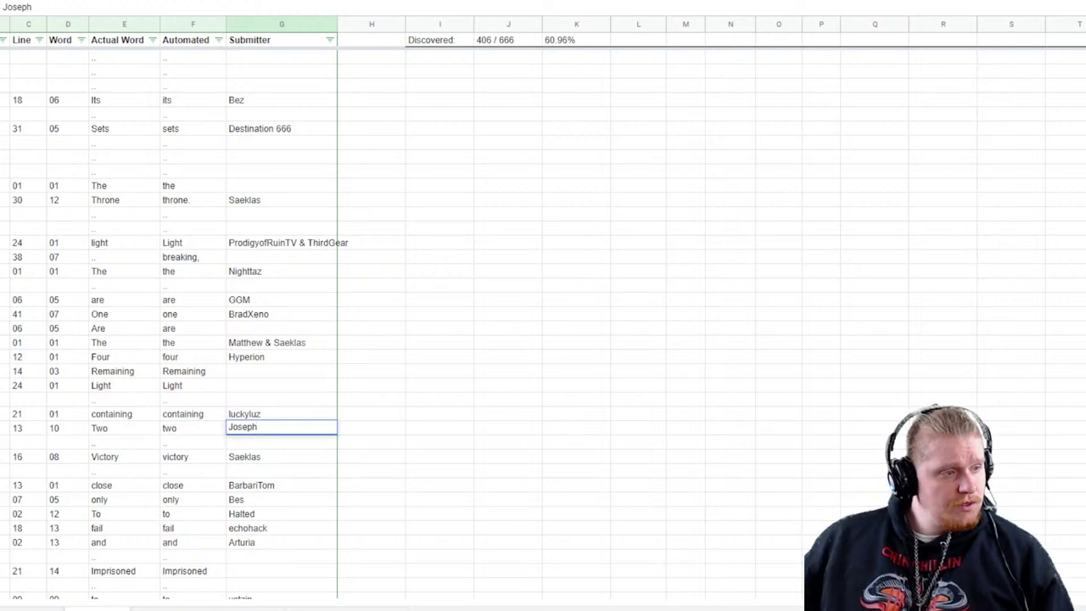
left_click(508, 485)
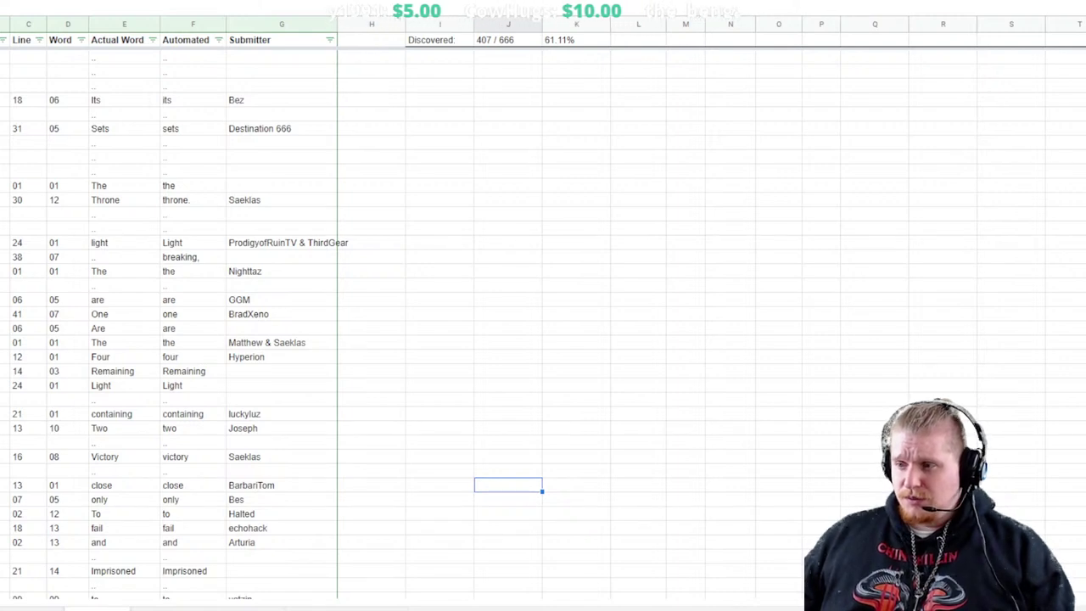
Set the number preceding the line in the "Most" row to 43 and check its automated lookup against the "Closely" row
scroll(544, 323, "down", 20)
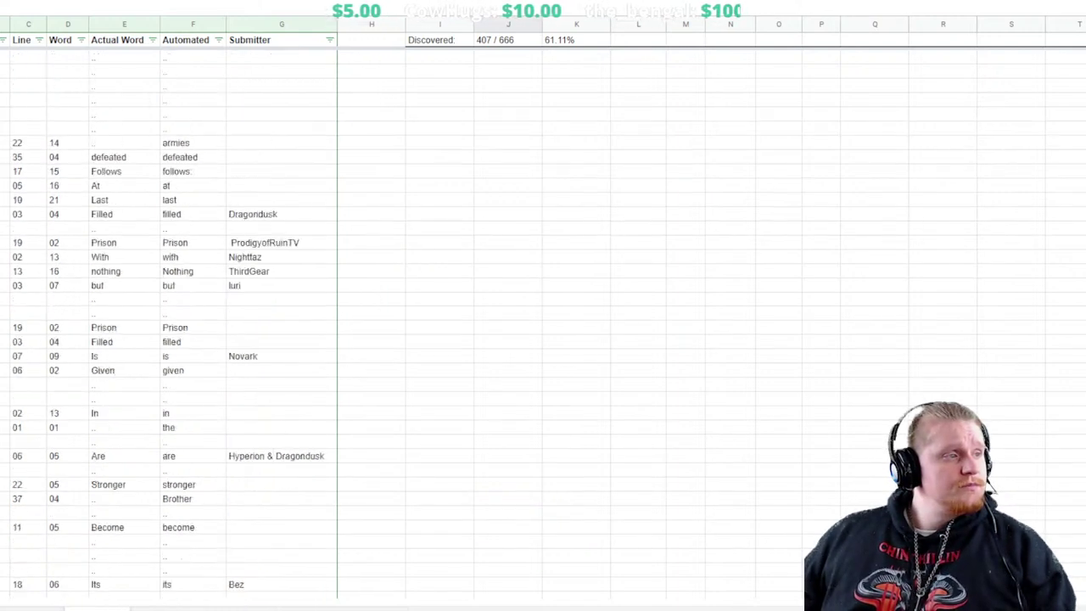
scroll(543, 322, "down", 20)
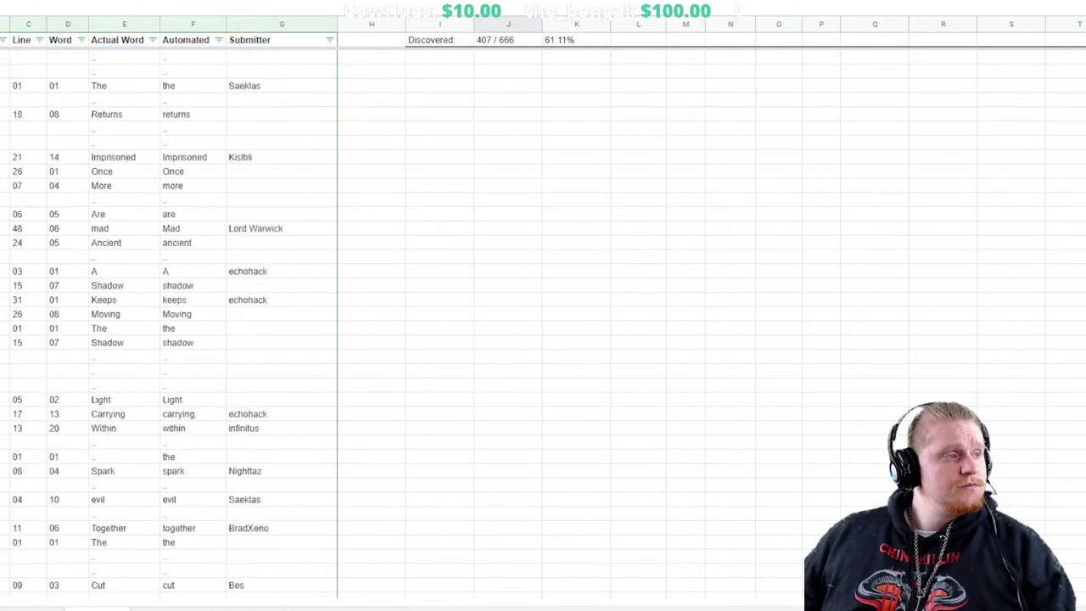
scroll(544, 322, "up", 6)
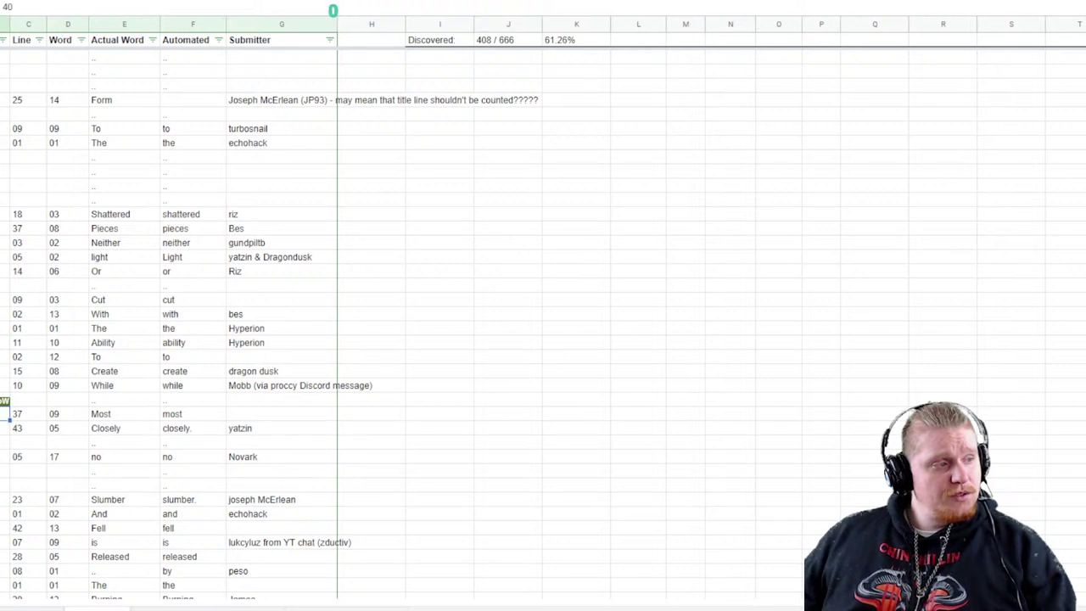
left_click(5, 413)
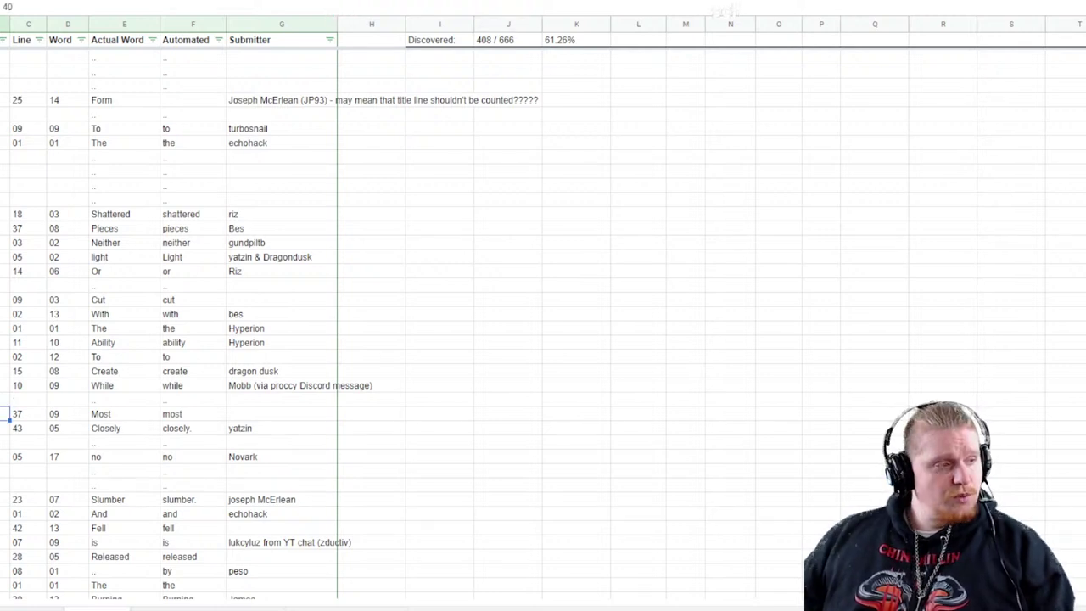
type("43")
left_click(193, 413)
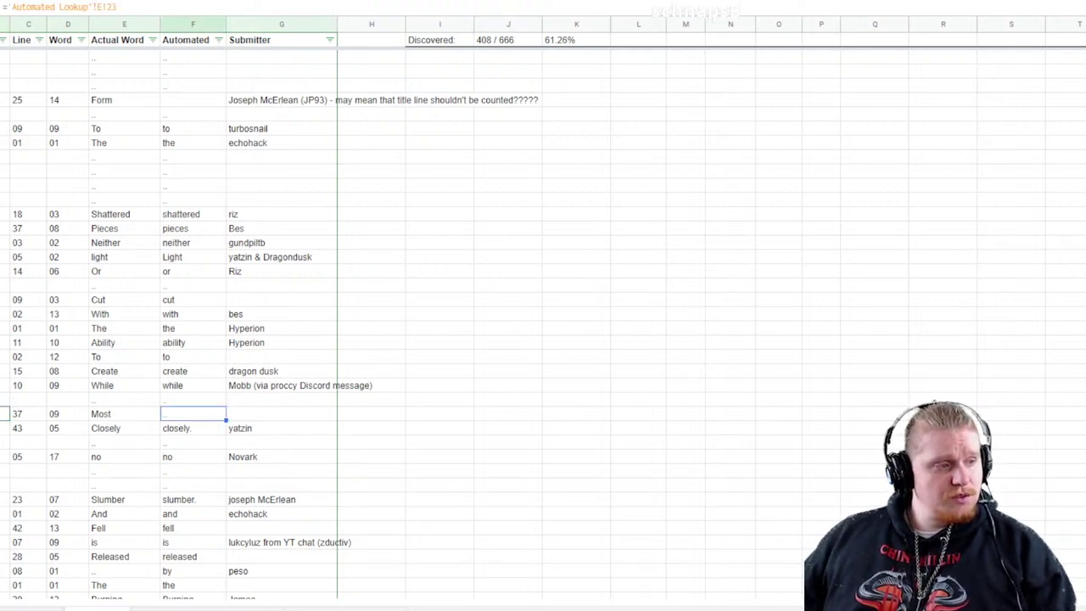
left_click(123, 413)
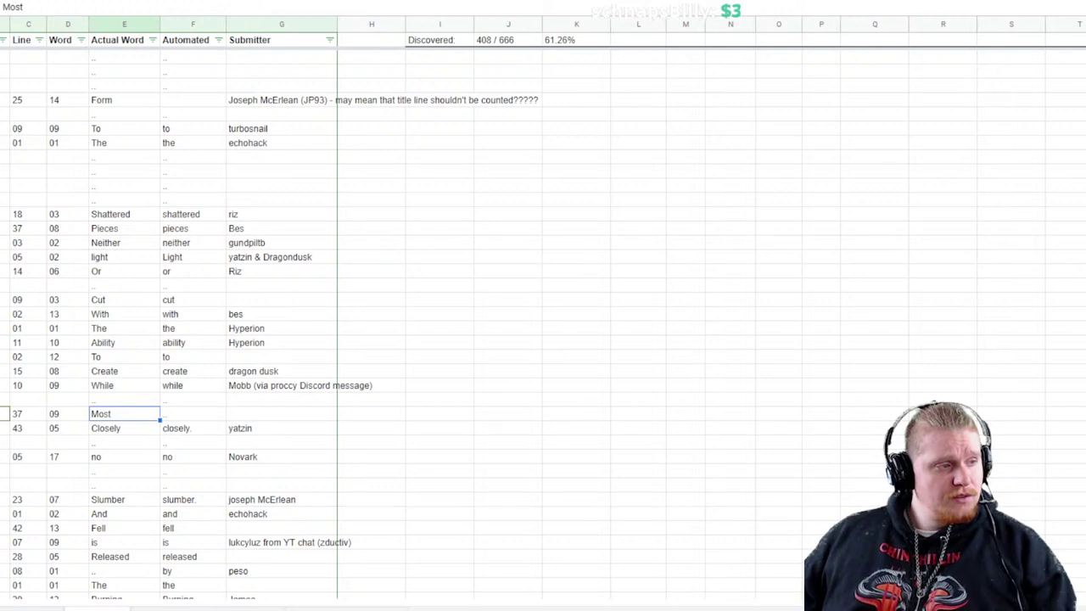
left_click(193, 413)
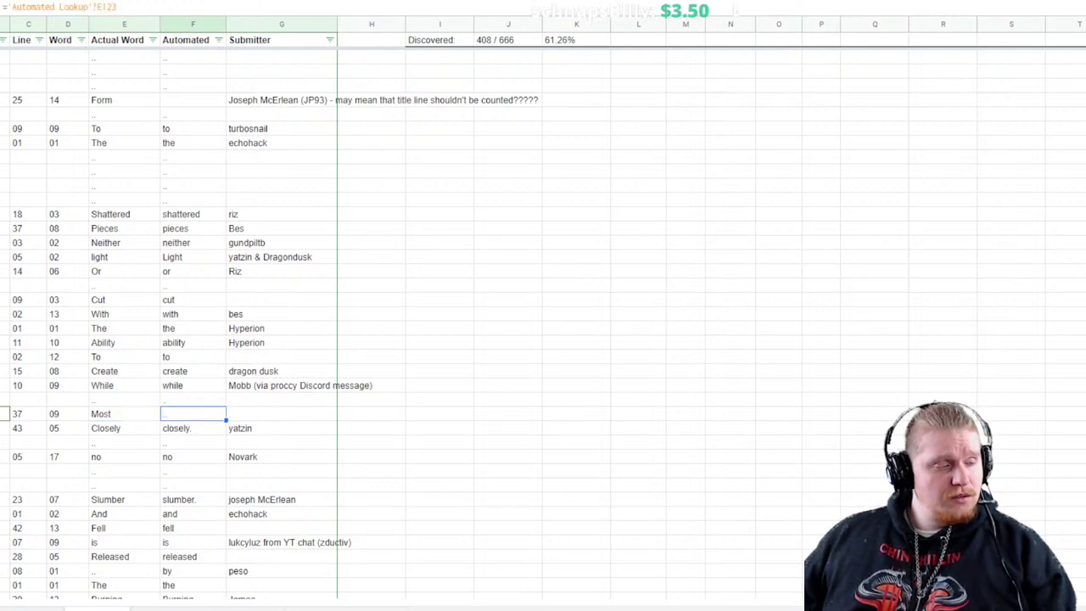
left_click(193, 428)
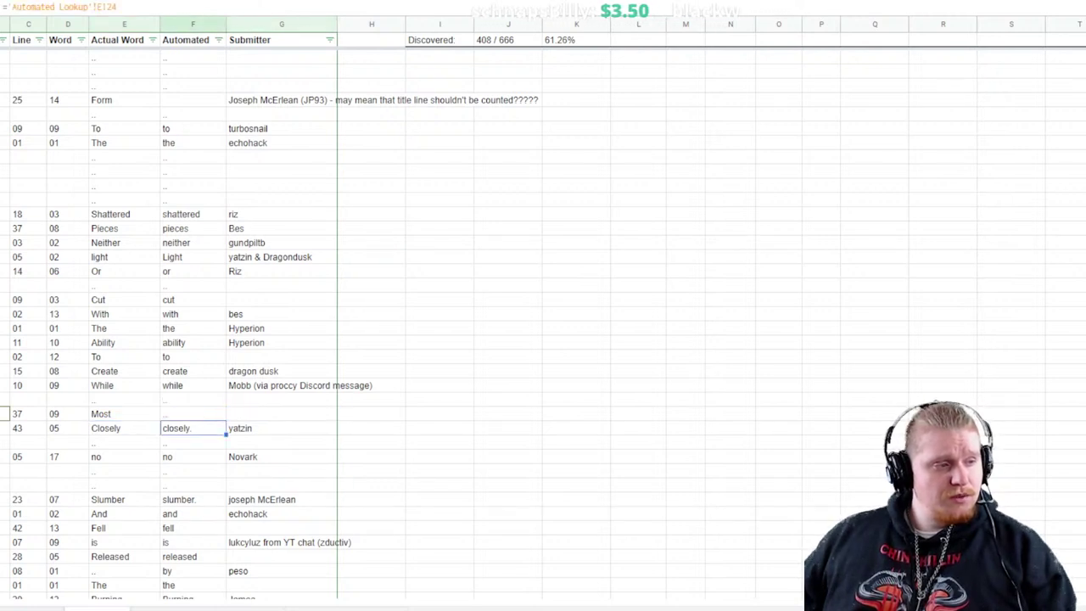
left_click(193, 413)
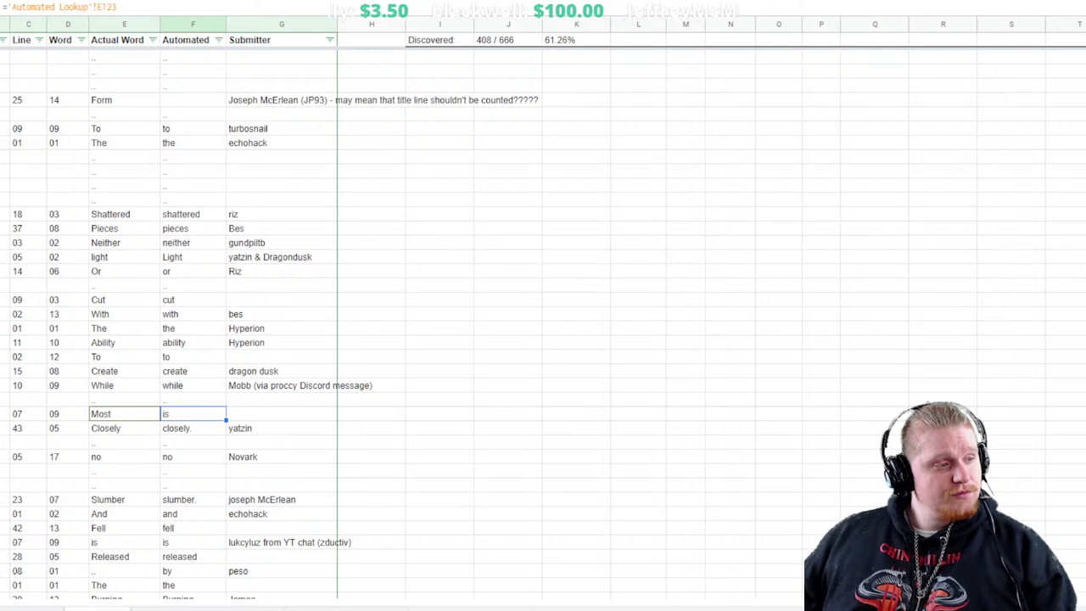
Fill in the submitter's name for the "Is" entry at line 07, word 09, above "Closely"
left_click(280, 414)
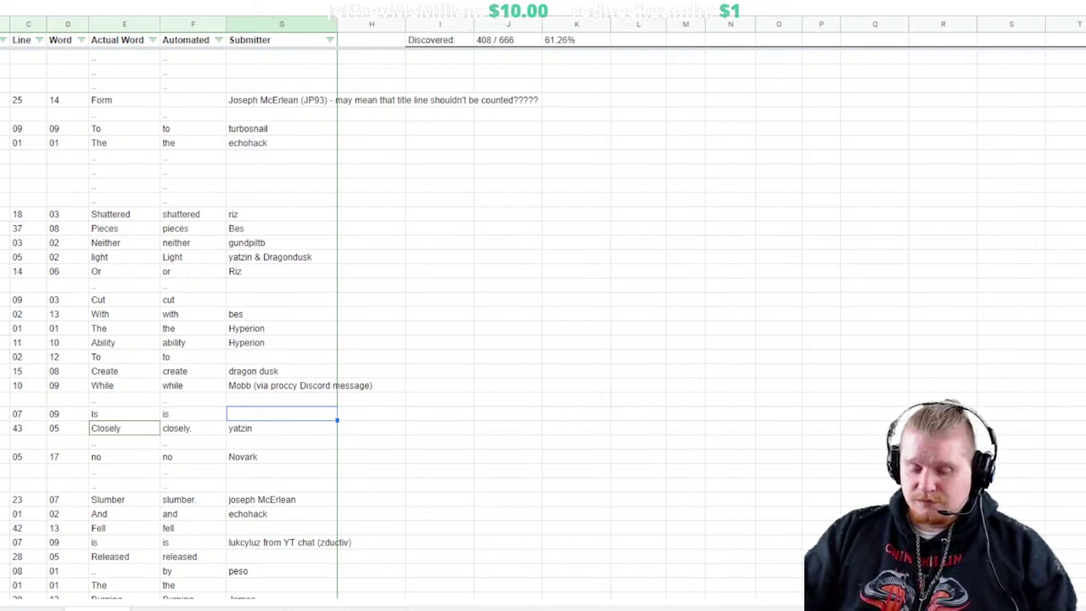
type("wolf")
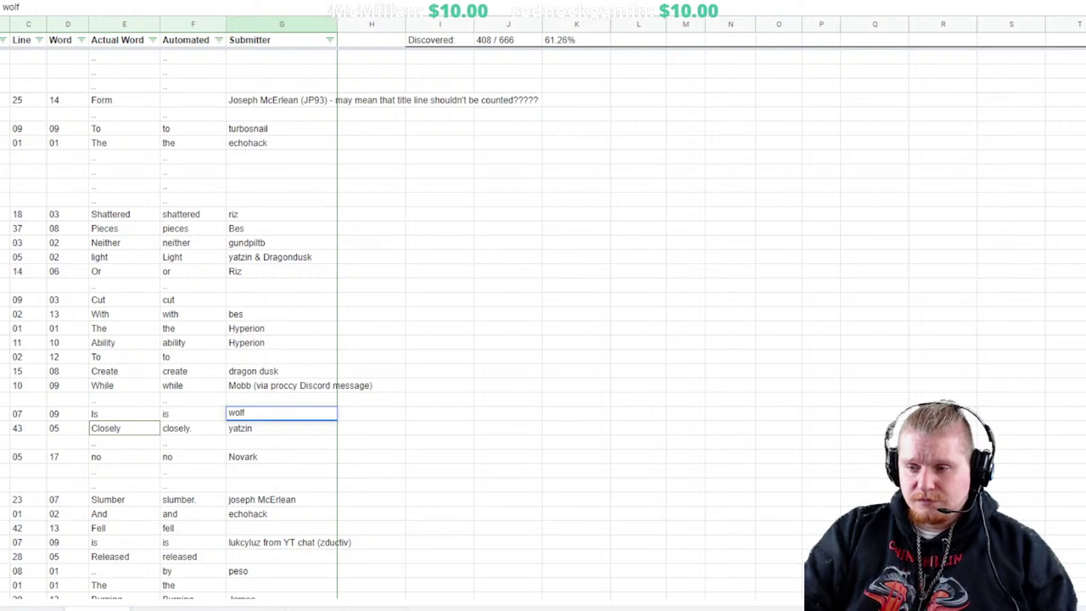
type("iee")
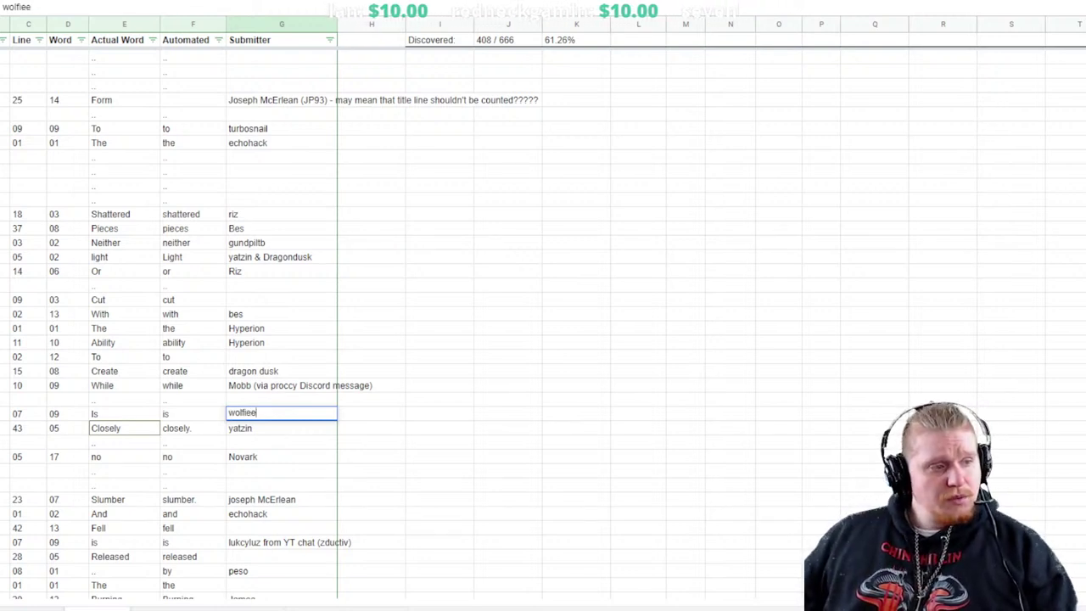
left_click(372, 428)
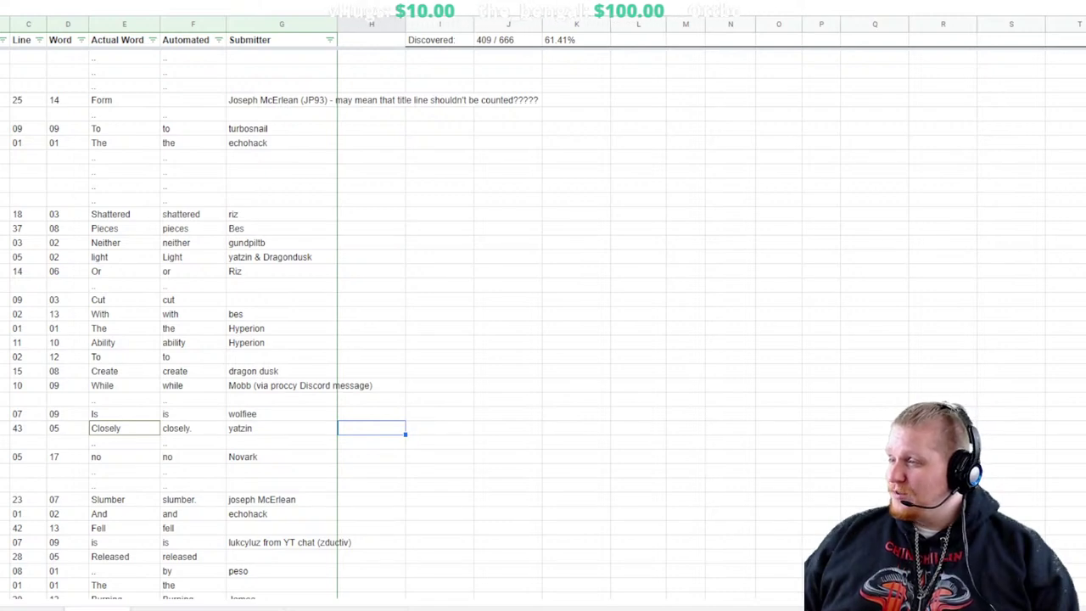
Record number 57, line 02, word 12 and the actual word "to" in the blank row below "used"
scroll(543, 322, "down", 8)
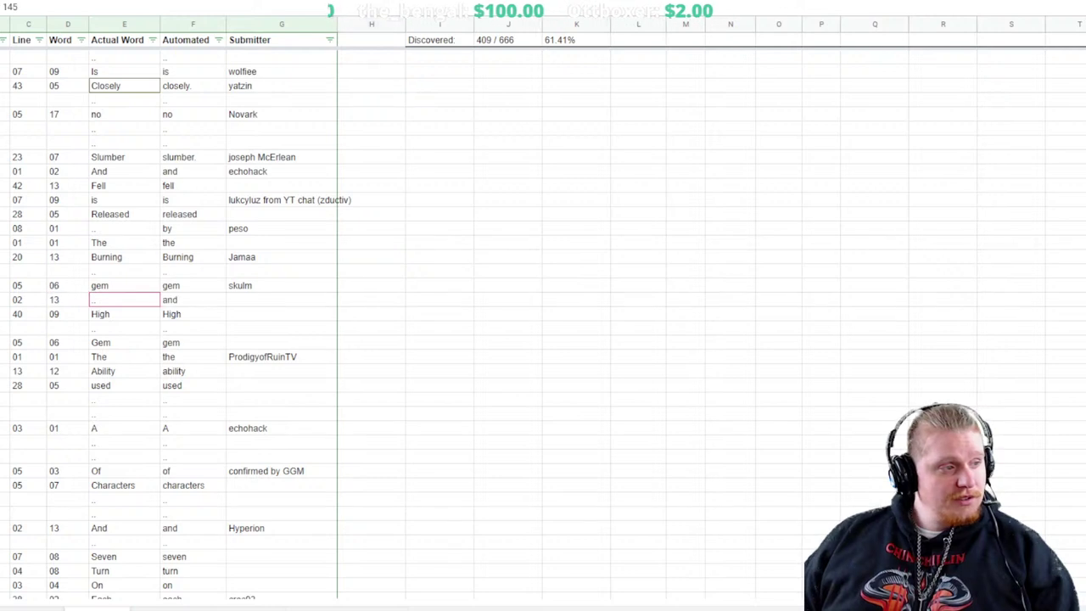
left_click(5, 400)
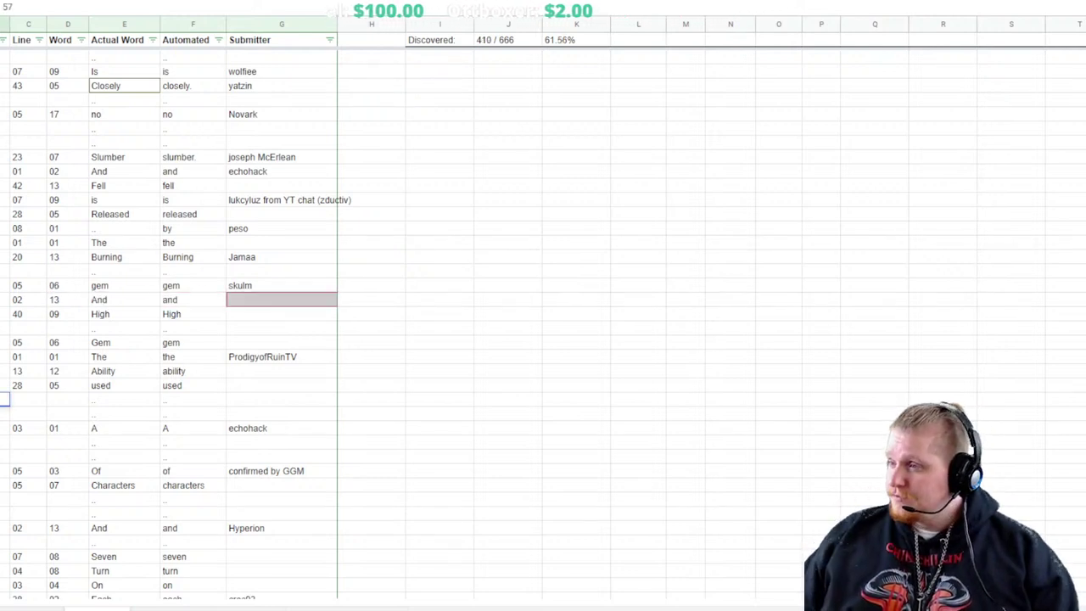
type("02")
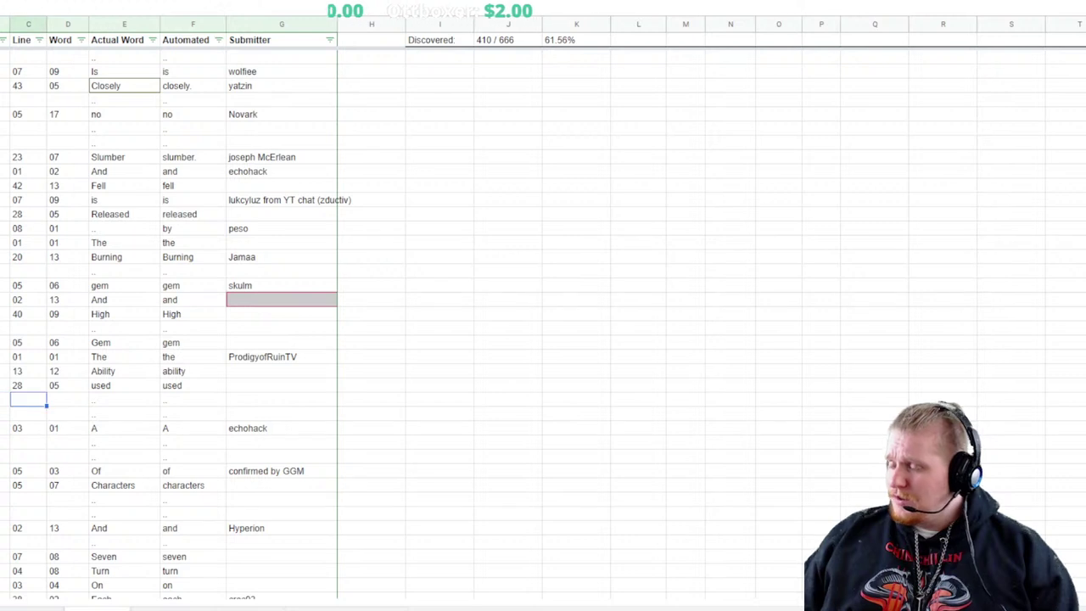
key("Tab")
type("12")
key("Tab")
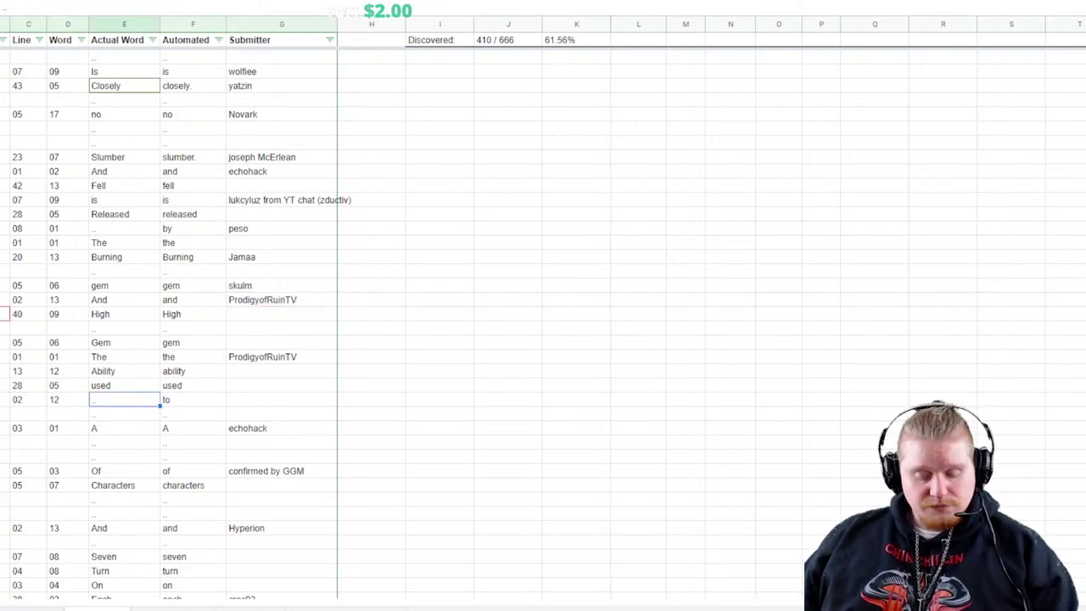
type("to")
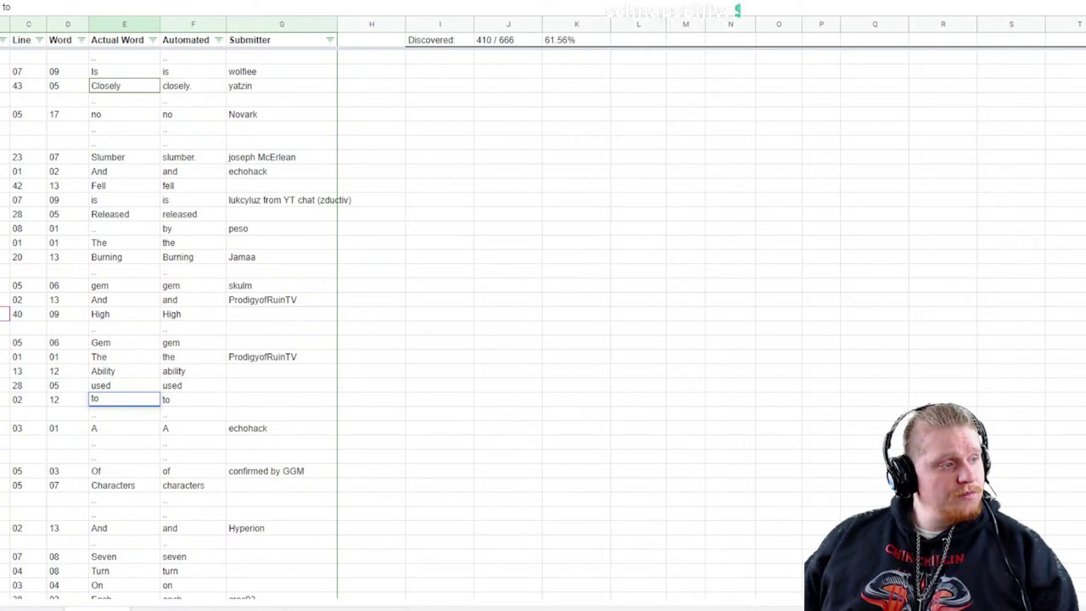
scroll(543, 322, "down", 5)
left_click(372, 413)
Record number 12, line 03, word 16 in the first of the three blank rows above the "That" entry
scroll(543, 323, "down", 10)
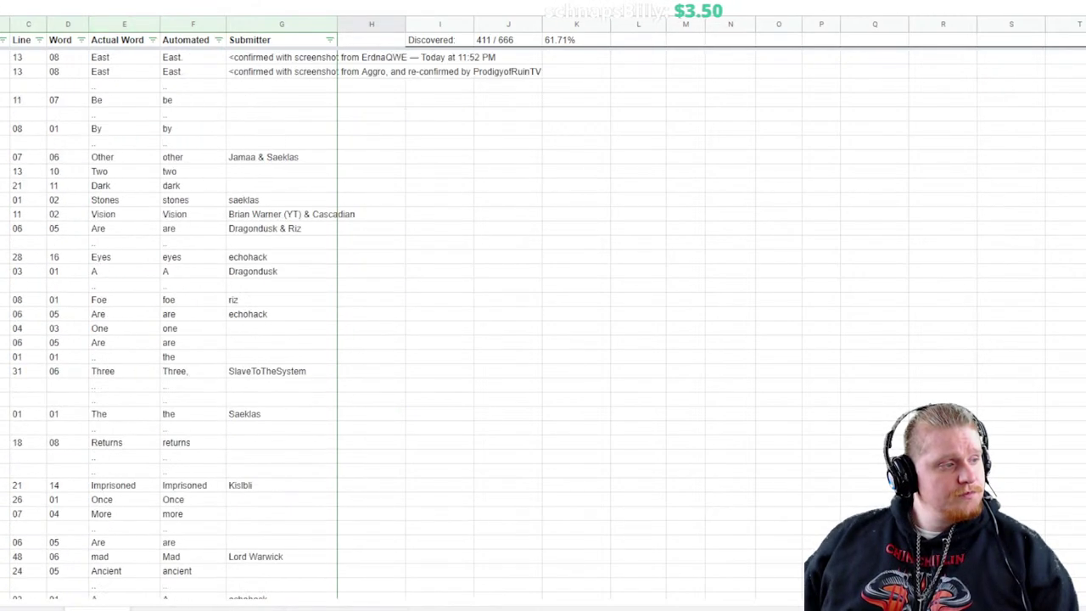
scroll(170, 323, "down", 15)
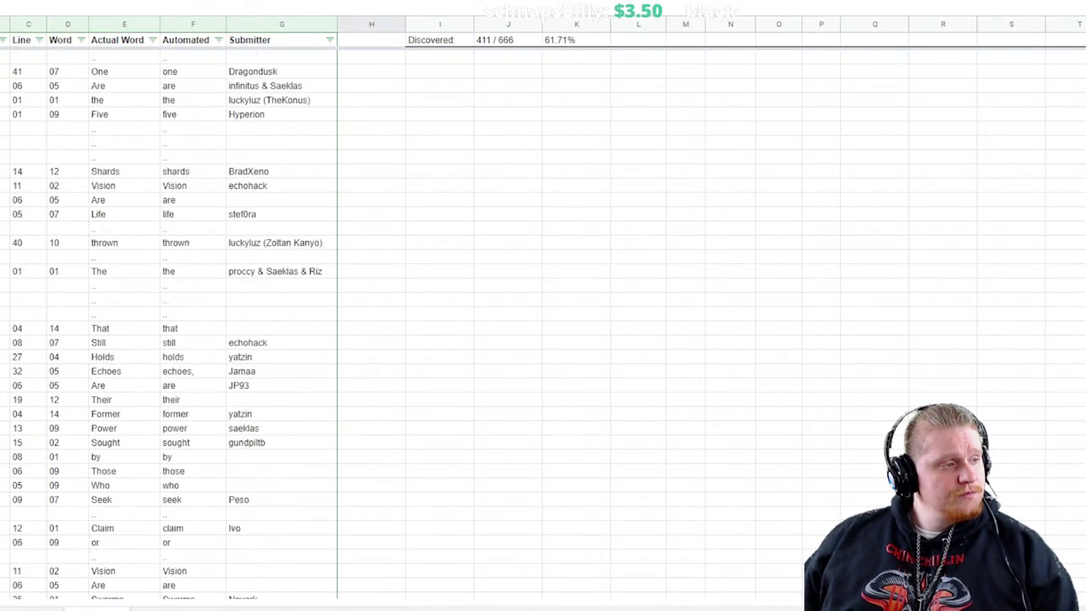
left_click(5, 285)
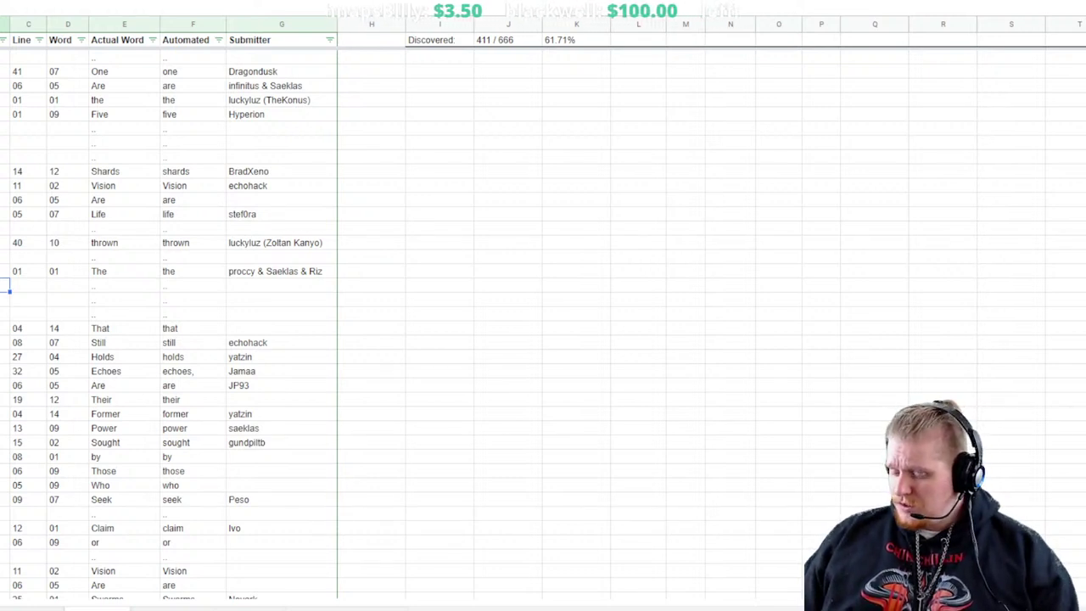
type("12")
key("Tab")
type("03")
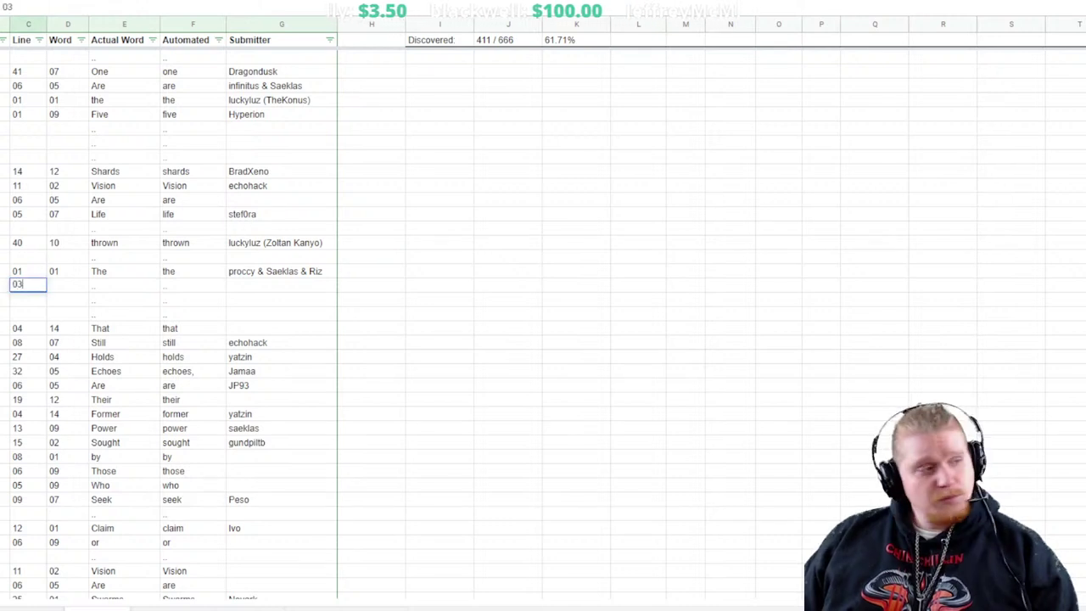
key("Tab")
type("16")
key("Tab")
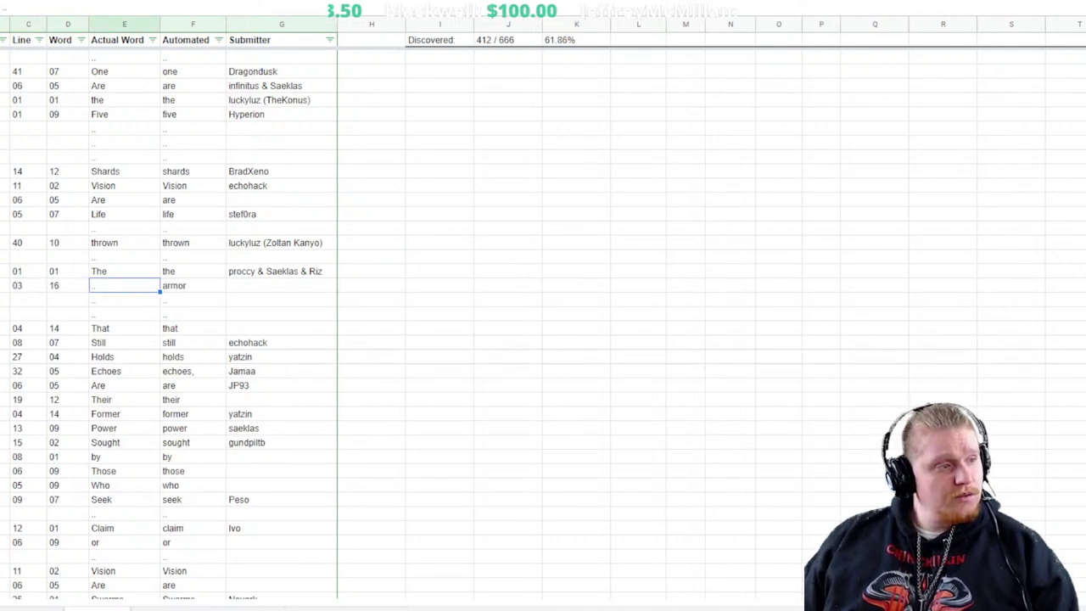
Change the word number of the line 03 entry below "The" to 19
key("shift+Tab")
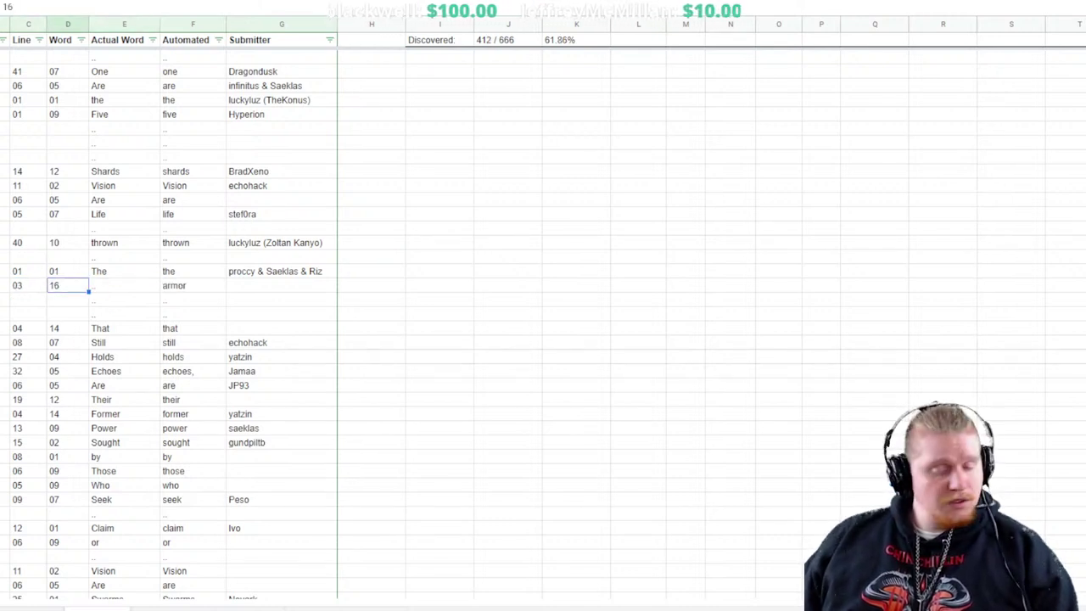
key("Delete")
type("19")
key("Tab")
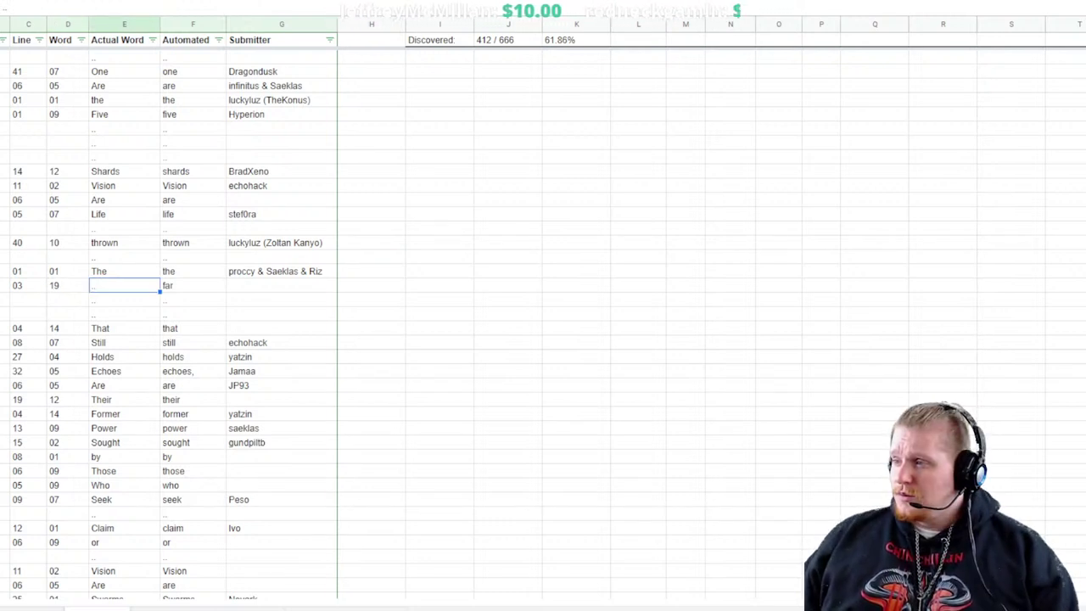
Enter "far" as the actual word for line 03, word 19, below "The"
left_click(281, 285)
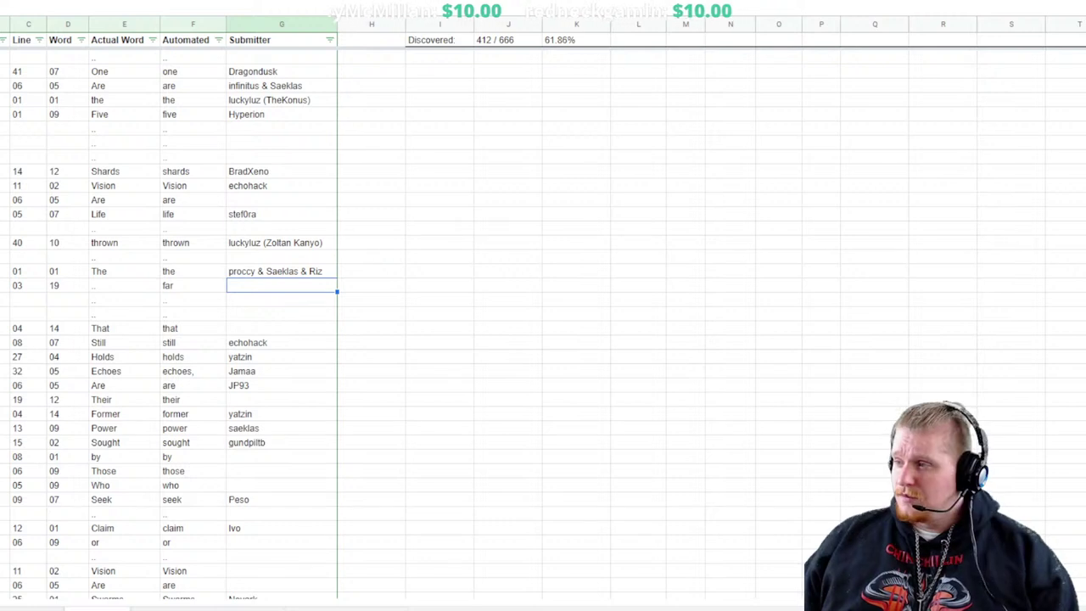
left_click(124, 285)
left_click(124, 271)
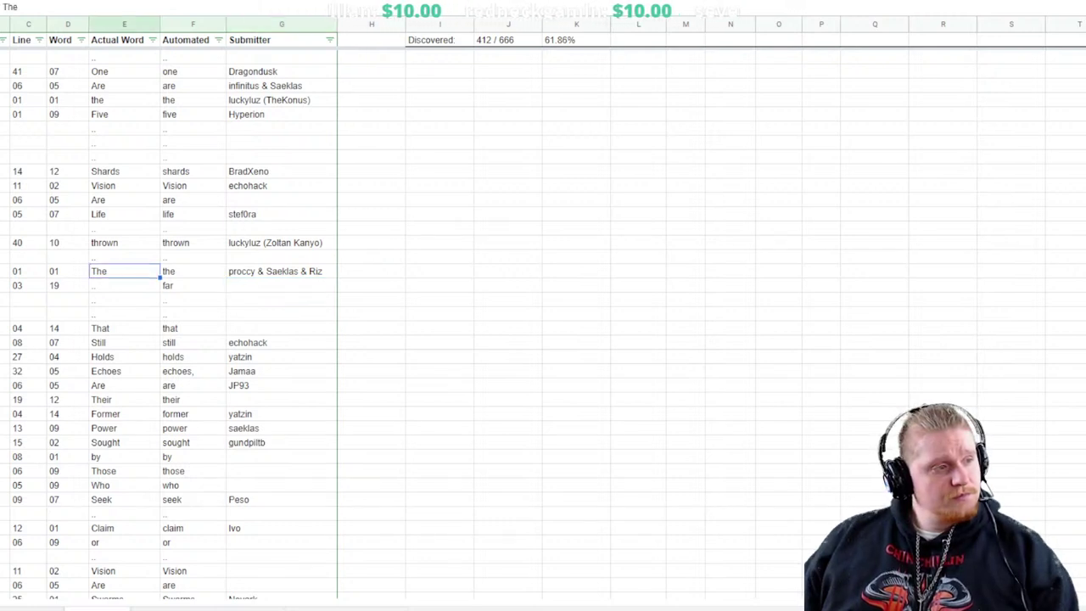
left_click(124, 285)
type("far")
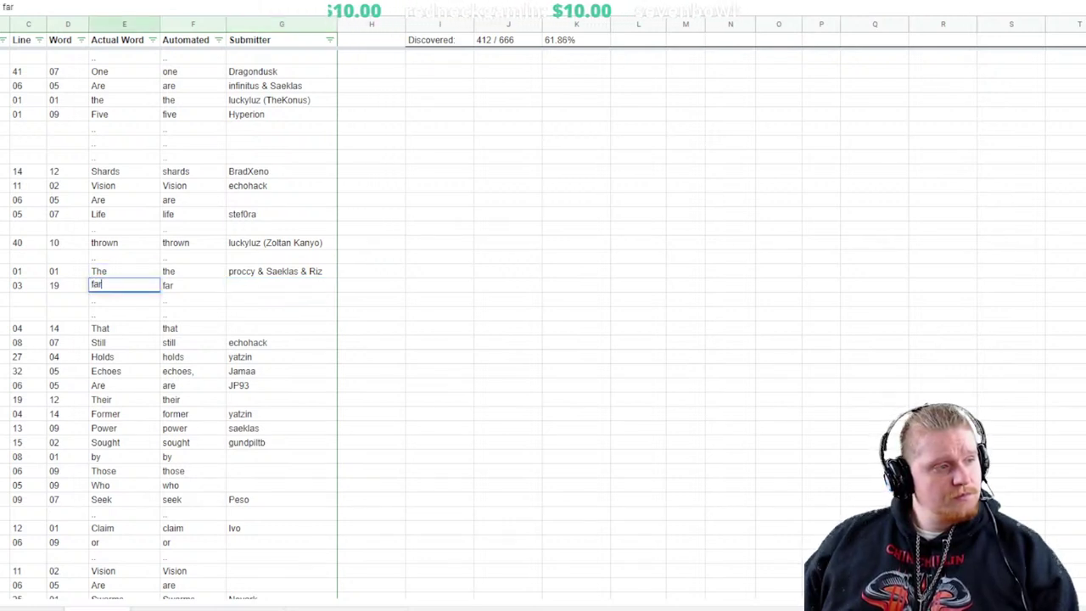
left_click(281, 342)
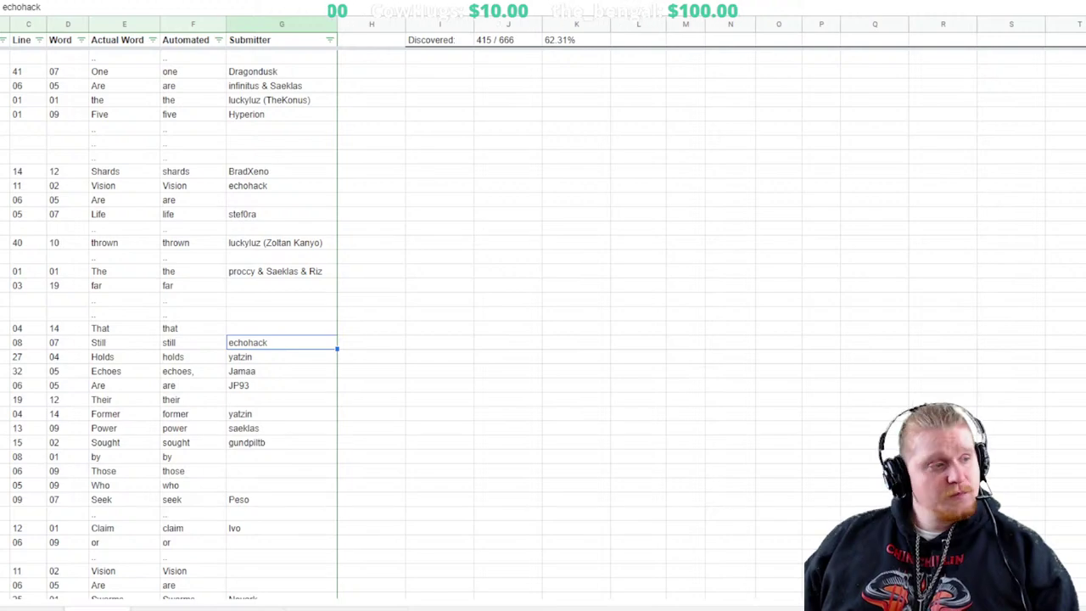
Record line 02, word 05 and the actual word "My" in the second blank row below the "Not" entry
scroll(169, 322, "up", 10)
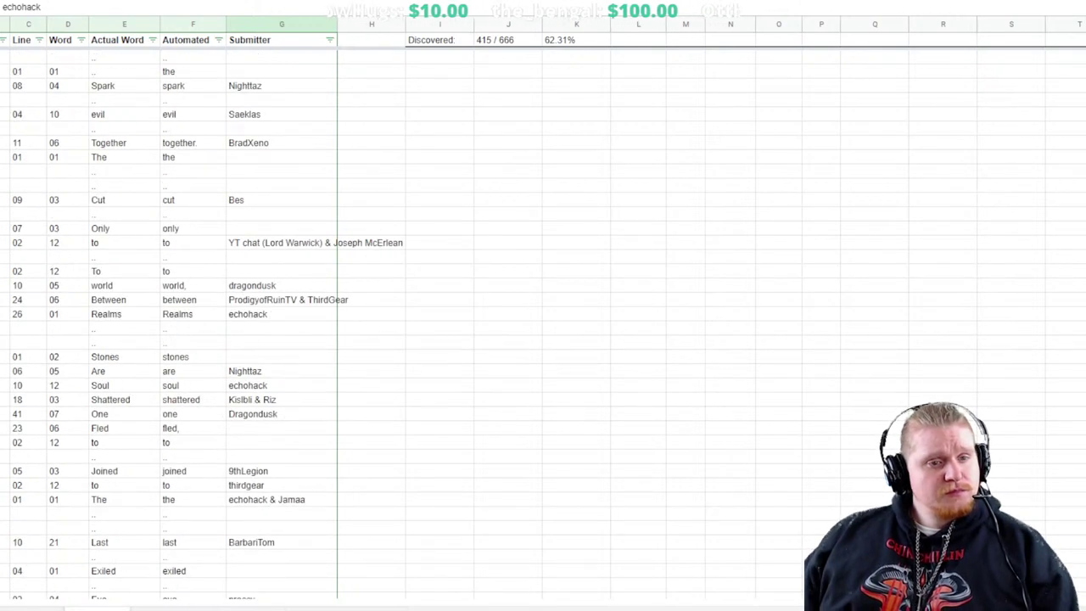
scroll(543, 323, "down", 15)
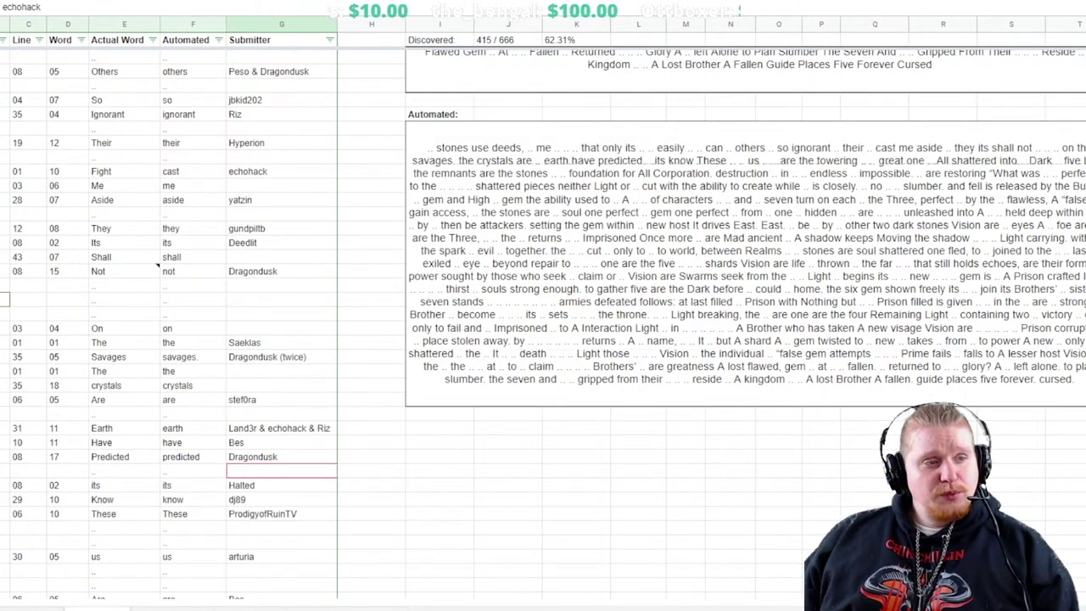
scroll(544, 323, "up", 4)
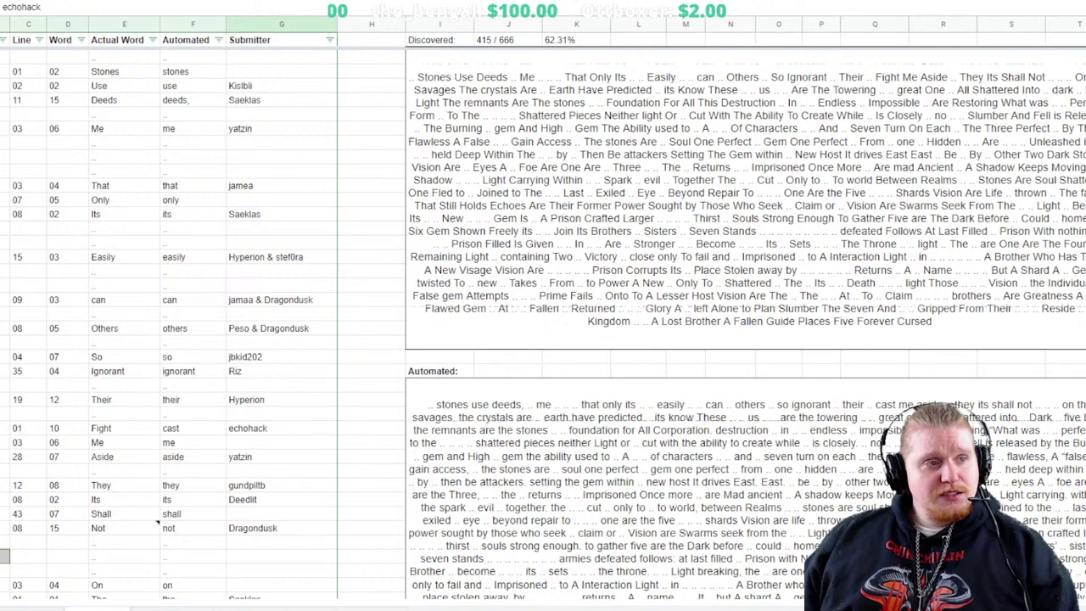
scroll(543, 322, "down", 4)
type("02")
key("Tab")
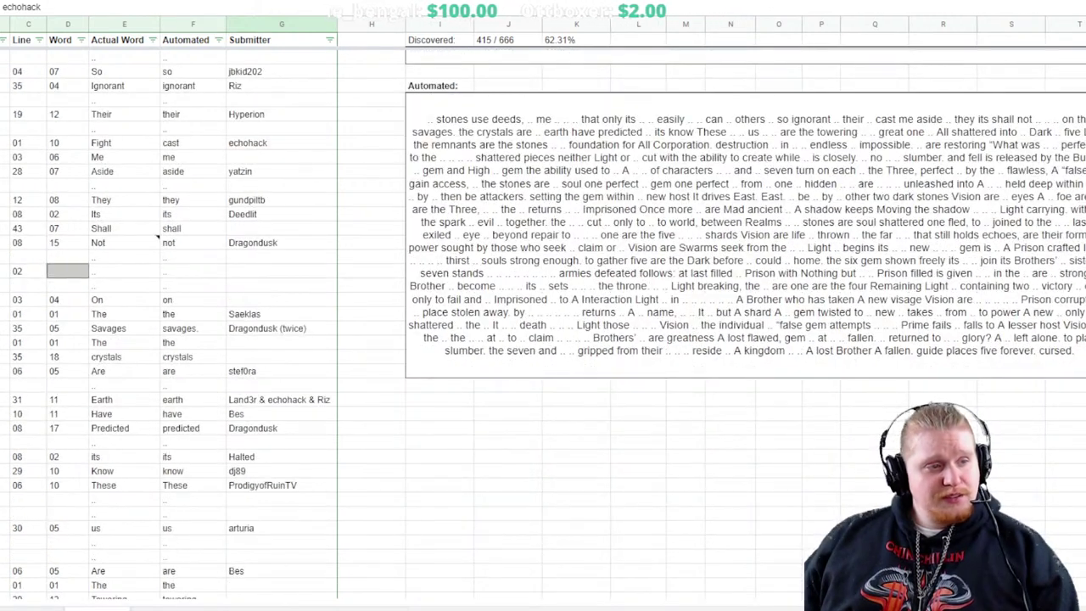
type("05")
key("Tab")
type("My")
key("Return")
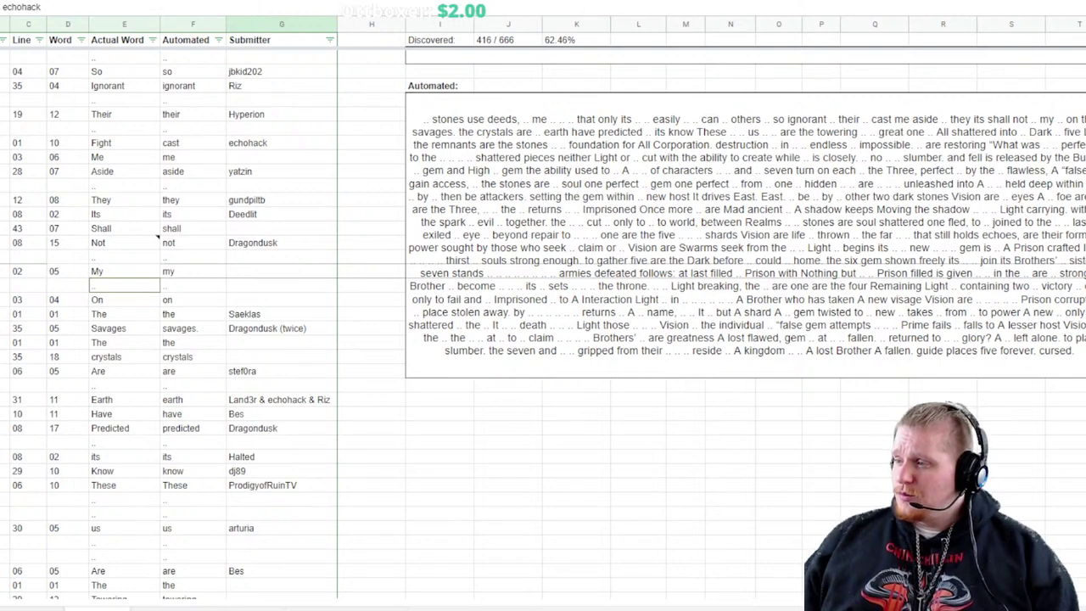
Look through the word list down to its final entry, "Cursed", and return to the section containing "Seven" and "Stands"
scroll(543, 322, "down", 20)
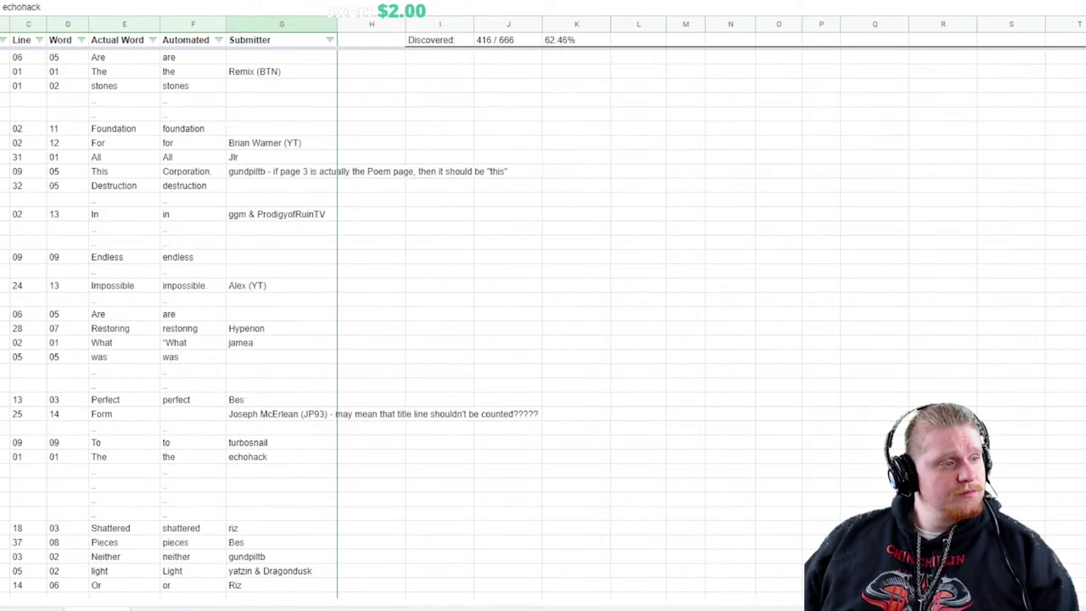
scroll(543, 322, "down", 20)
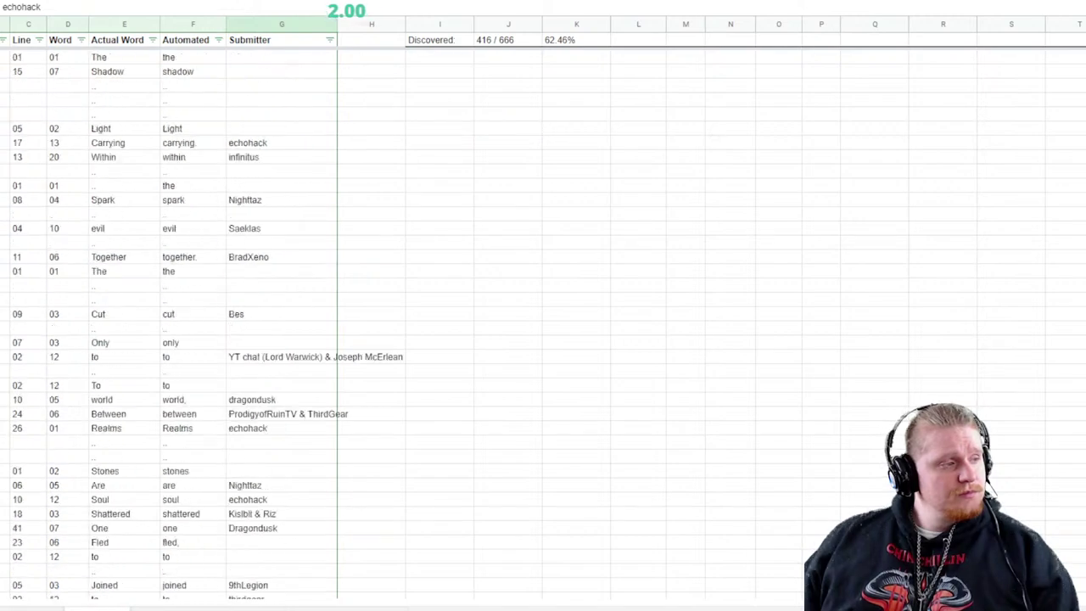
scroll(543, 322, "down", 20)
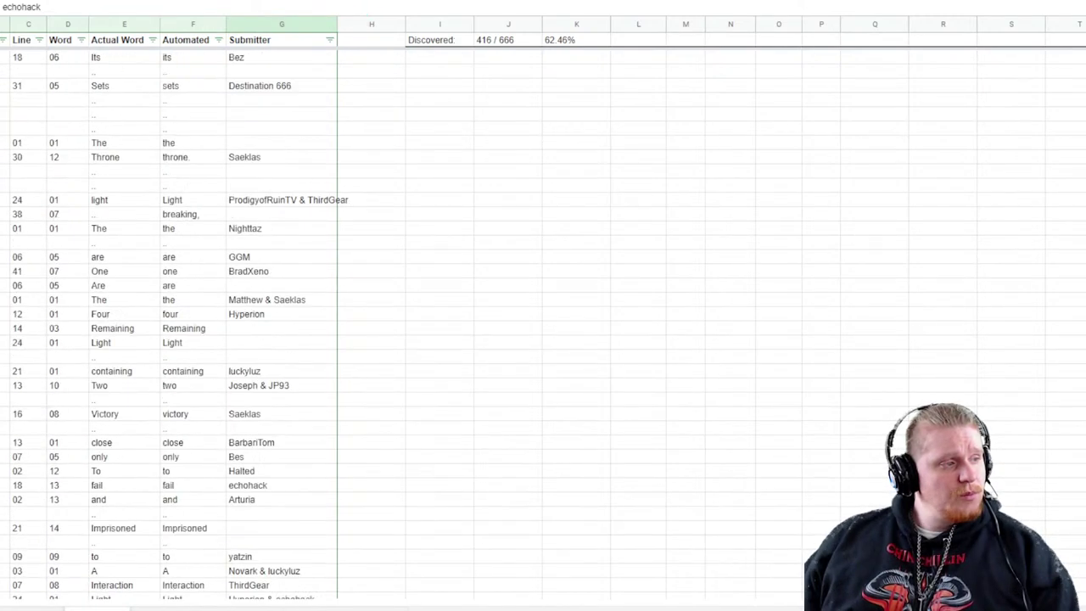
scroll(543, 322, "down", 10)
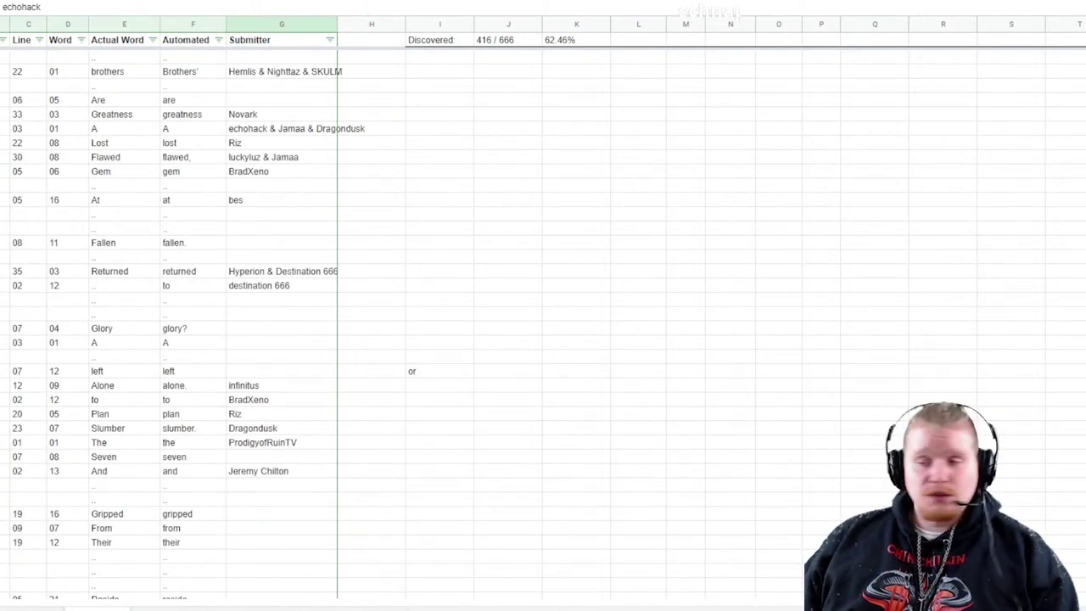
scroll(543, 323, "down", 5)
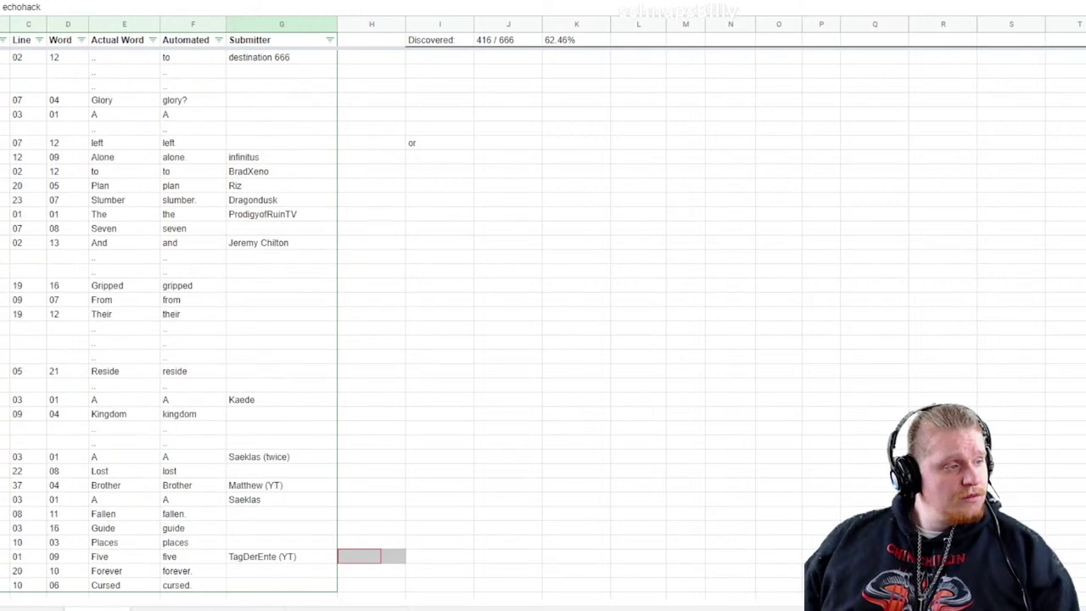
scroll(543, 323, "up", 15)
scroll(543, 323, "up", 20)
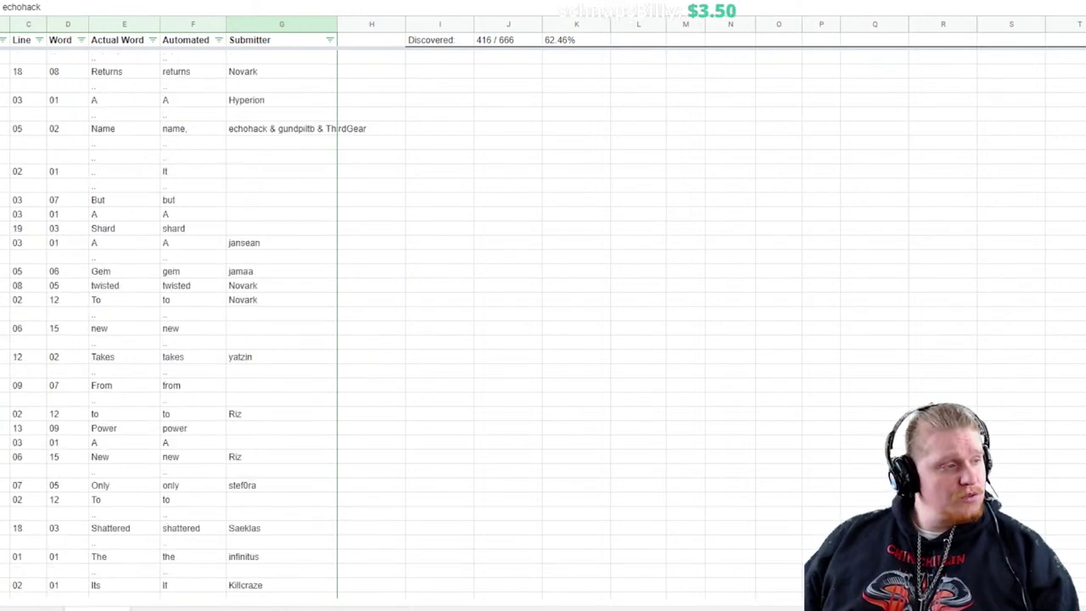
scroll(543, 322, "up", 20)
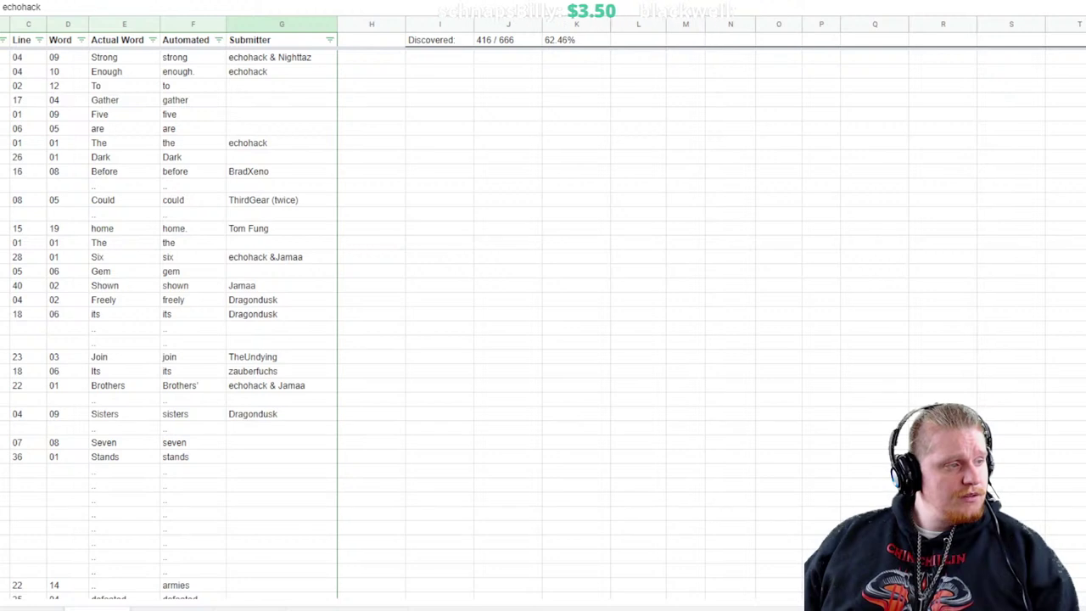
Fill in the submitter's name for the "Seven" entry at line 07, word 08, above "Stands"
left_click(4, 446)
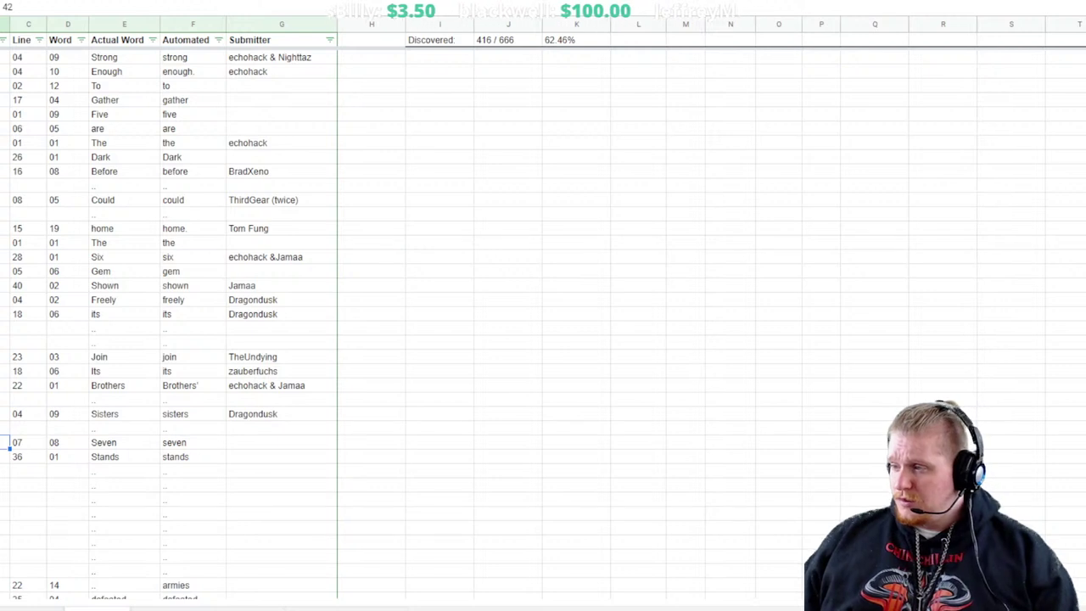
left_click(281, 456)
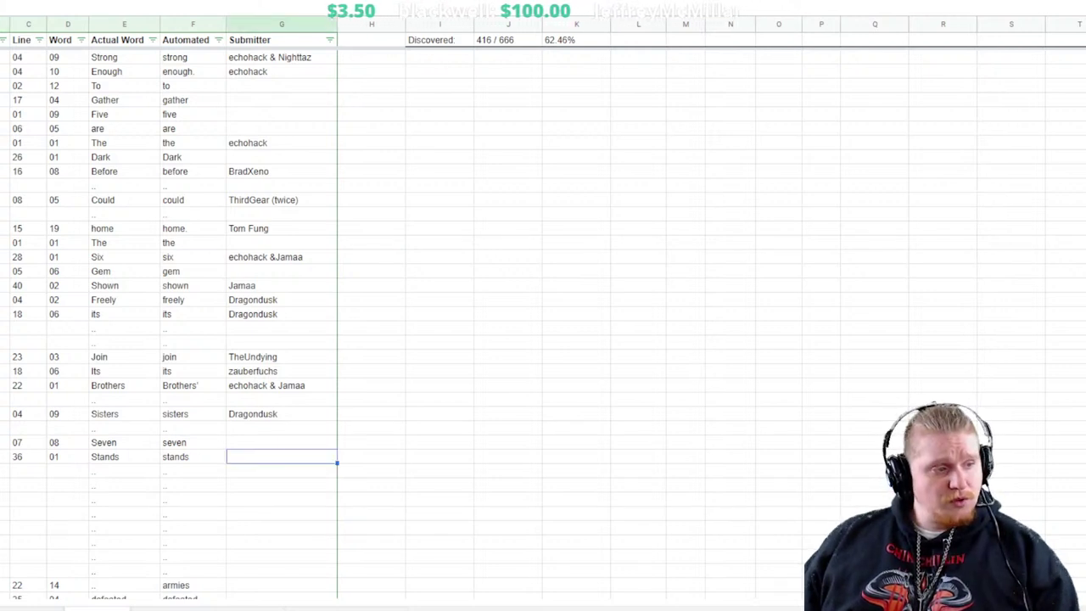
left_click(281, 442)
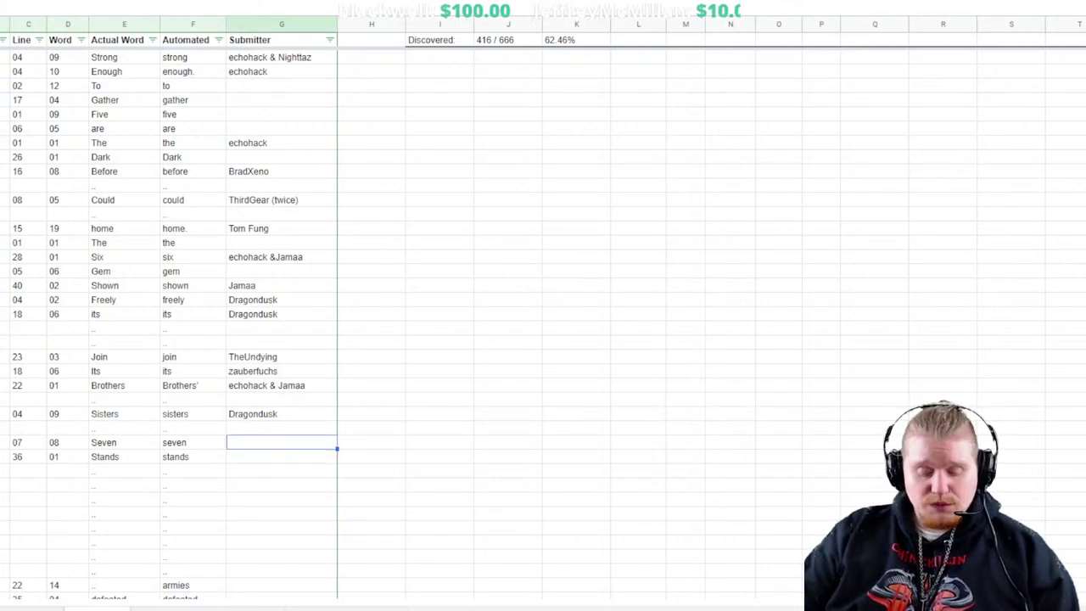
type("joseph")
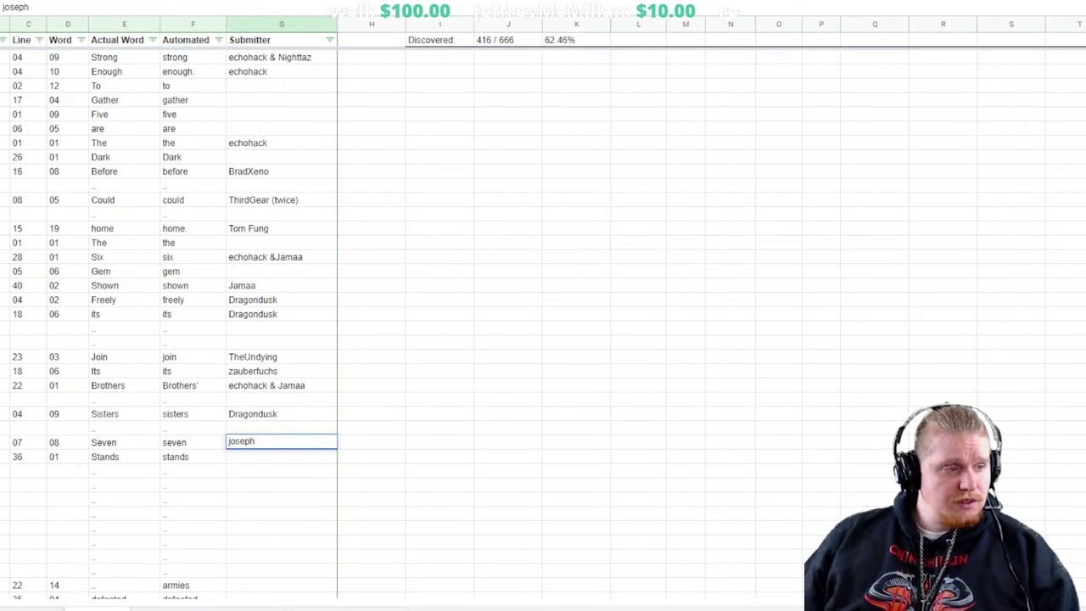
left_click(779, 499)
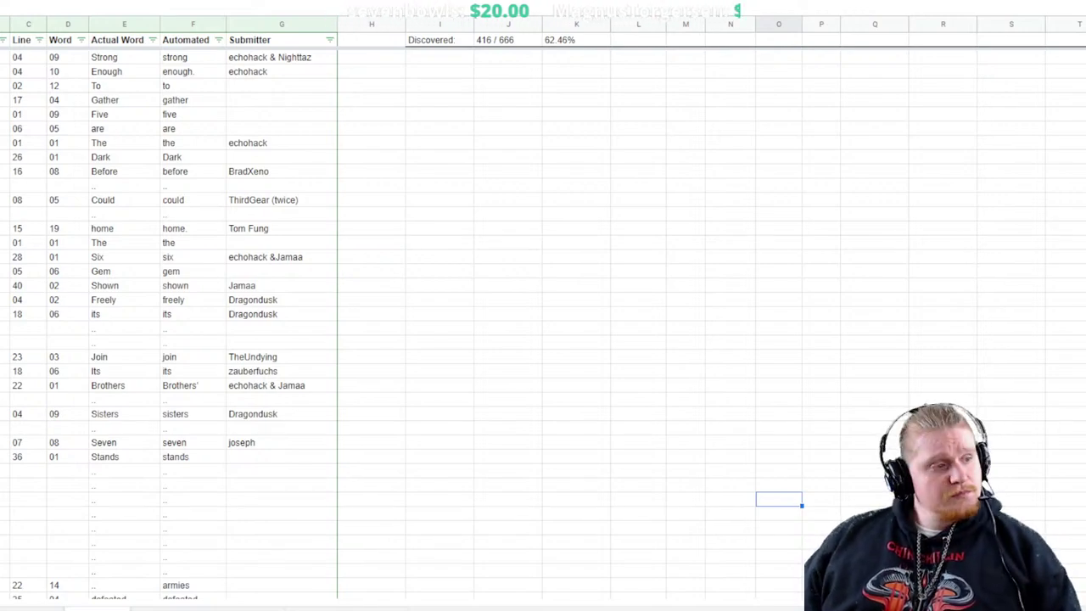
Rename the "Submitter" column header to "Submitter / Confirmer"
scroll(169, 322, "down", 10)
scroll(170, 323, "up", 12)
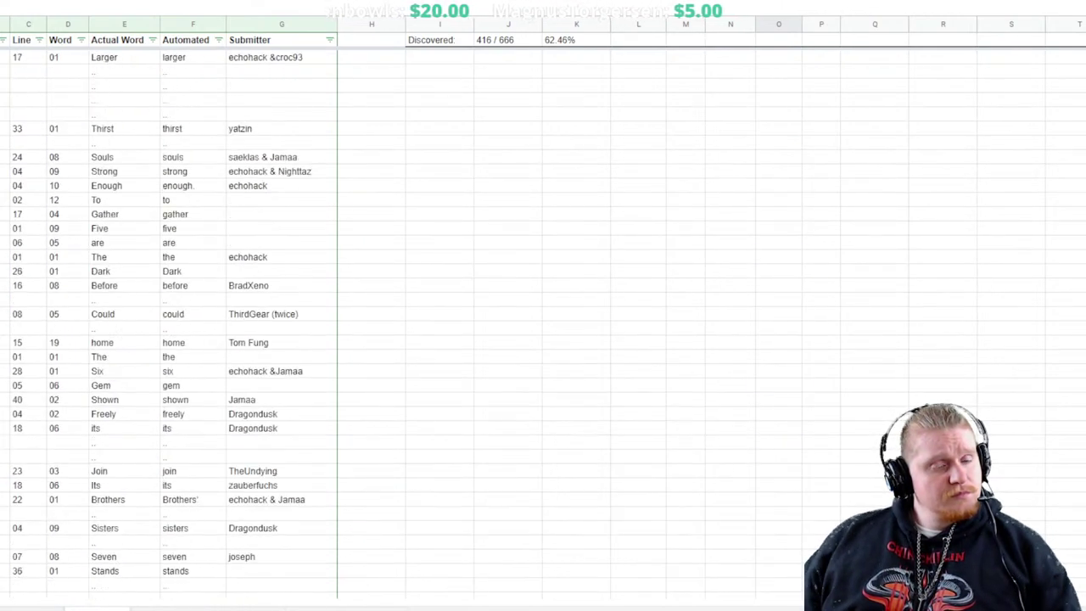
scroll(169, 323, "down", 20)
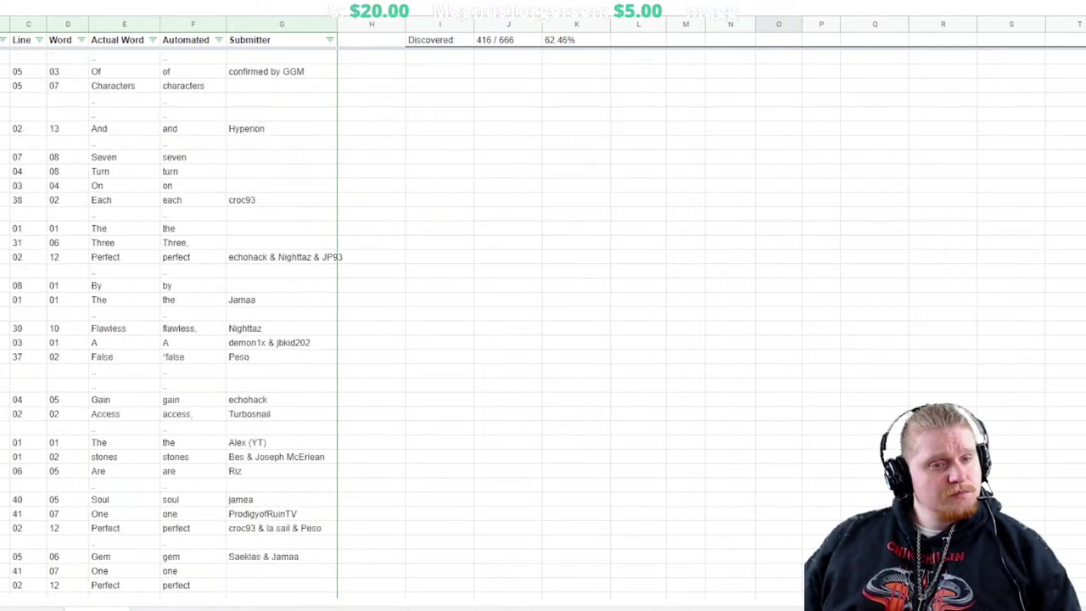
scroll(170, 322, "down", 20)
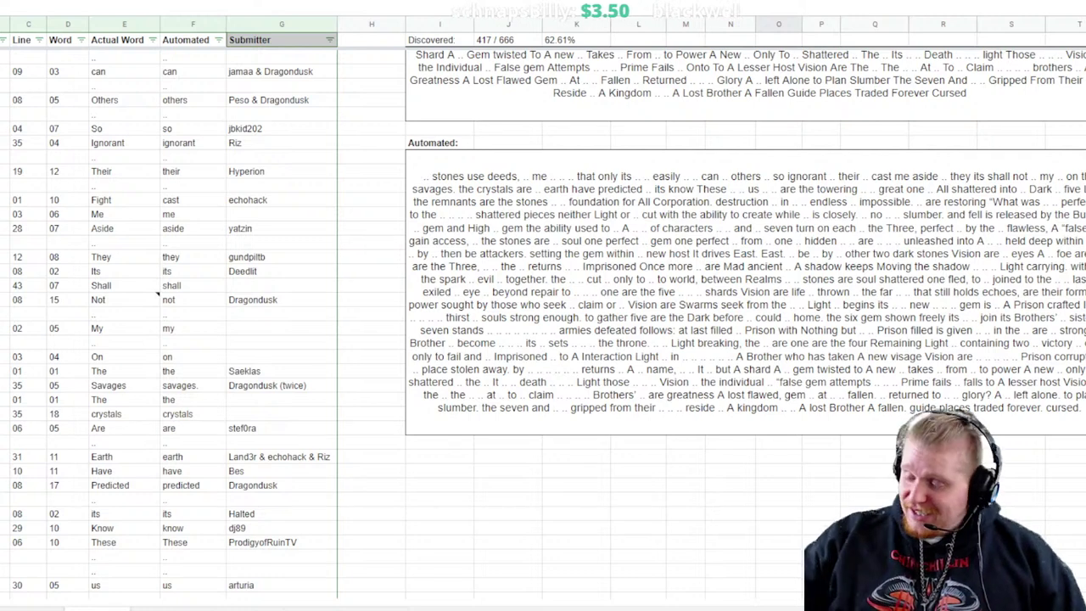
type("/ Confirmer")
key("Return")
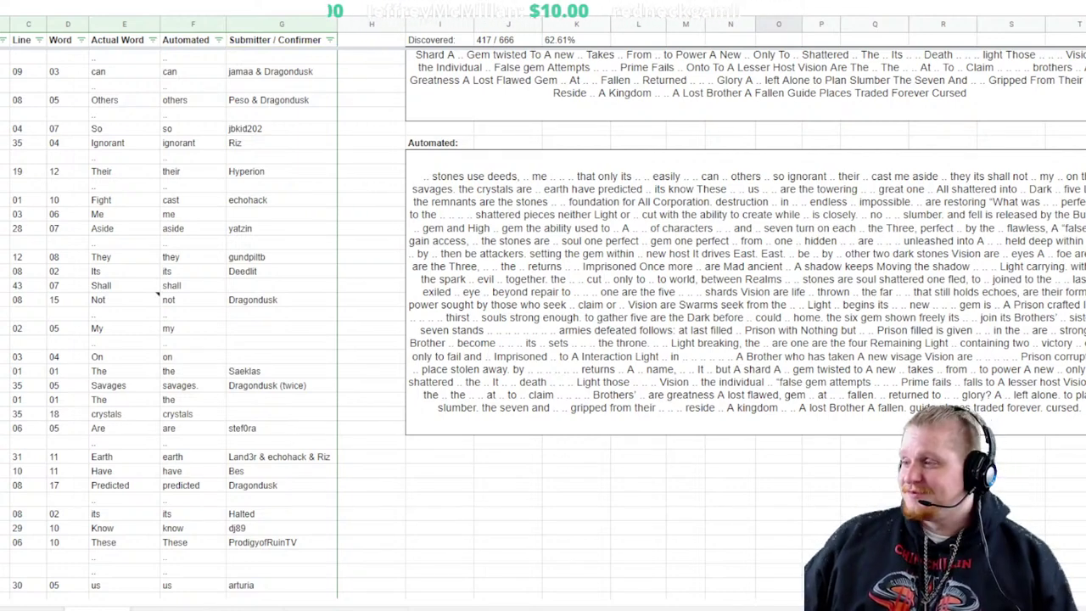
scroll(543, 322, "down", 20)
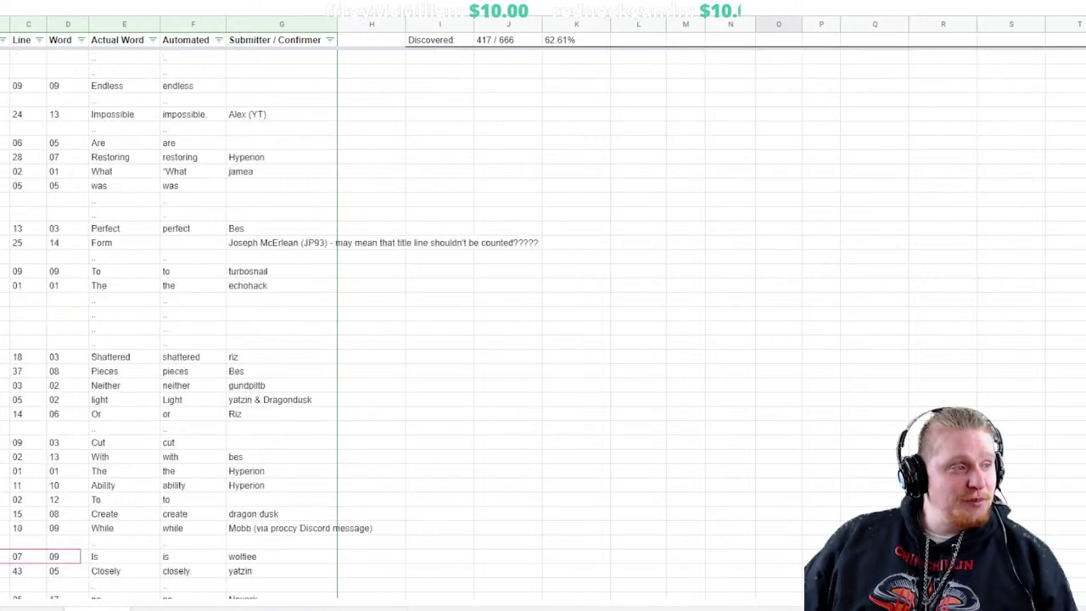
scroll(543, 322, "down", 20)
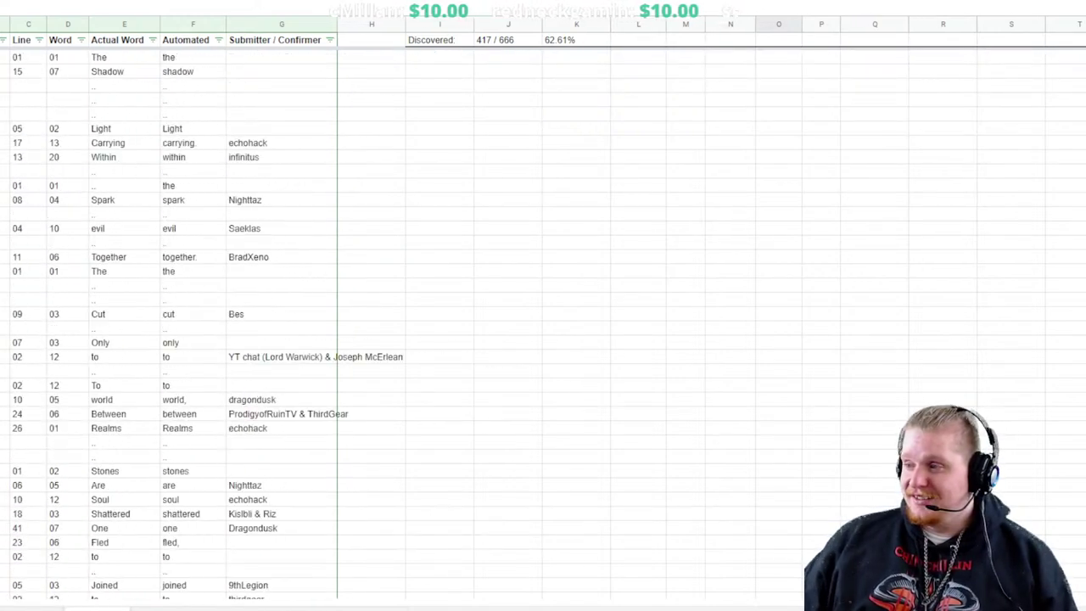
scroll(543, 323, "down", 20)
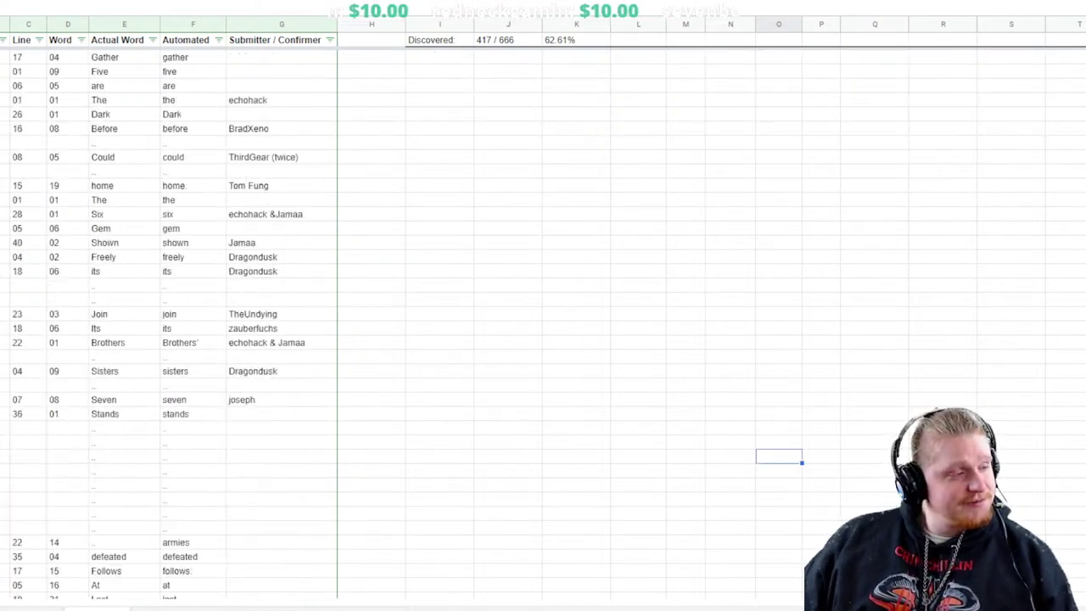
Fill in the submitter's name for the "Prime" entry at line 04, word 02, above "Fails"
scroll(543, 323, "down", 20)
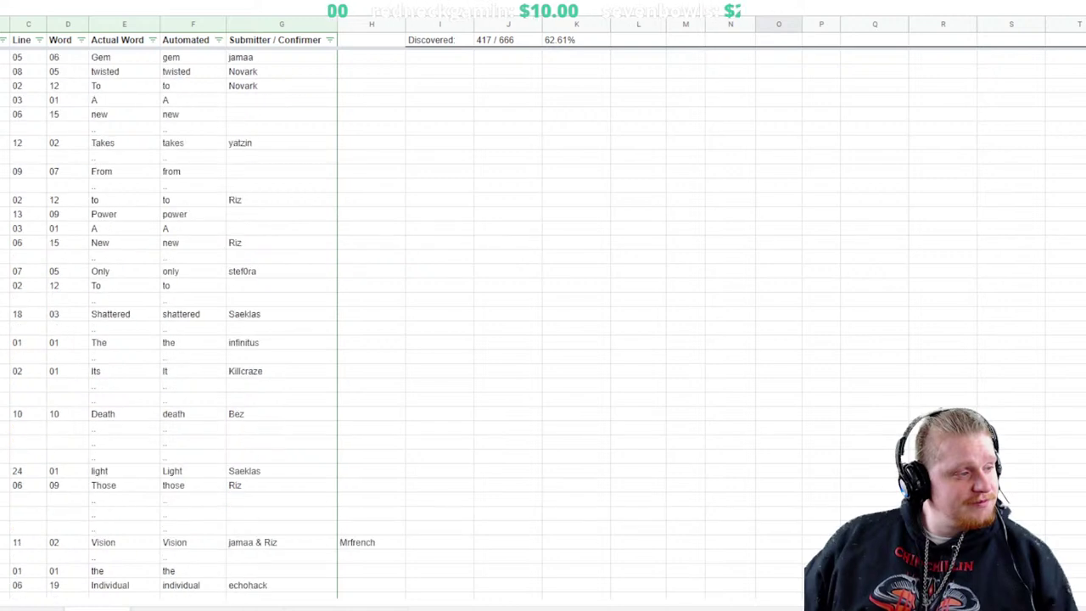
scroll(543, 323, "down", 3)
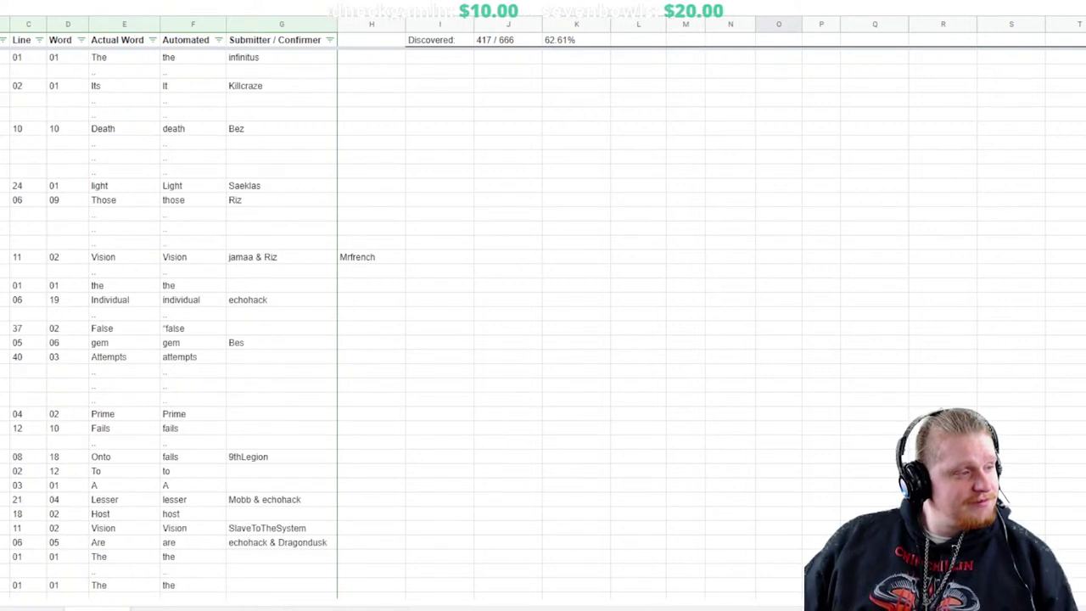
left_click(5, 414)
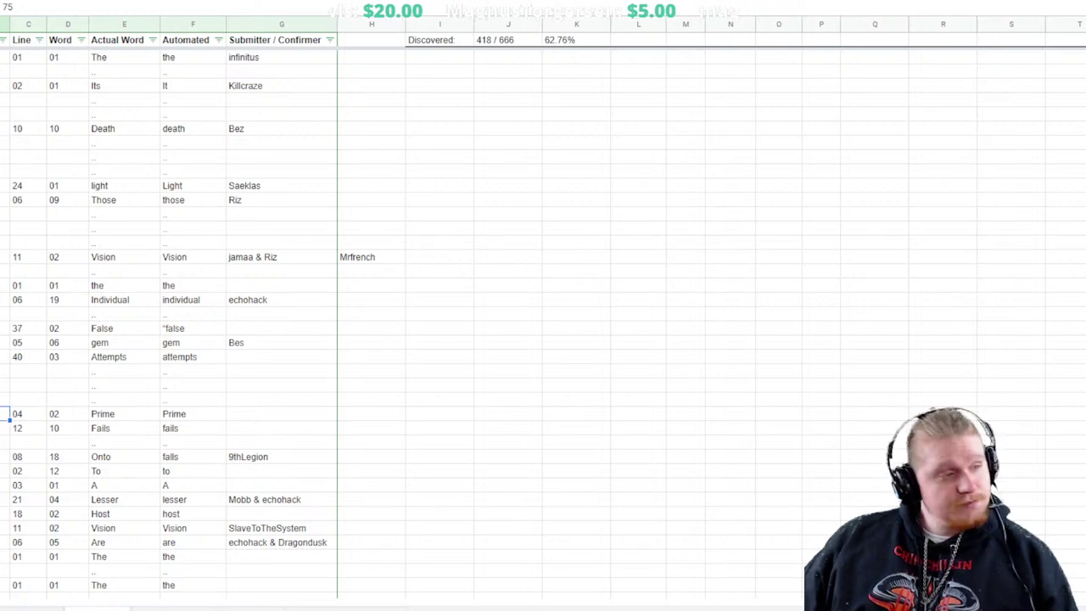
left_click(281, 413)
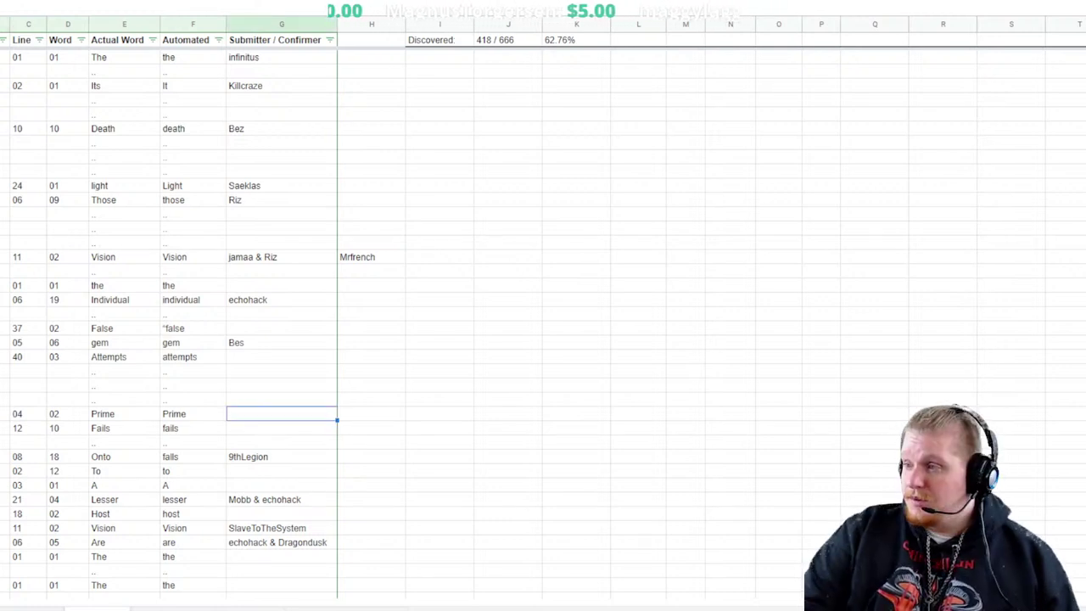
type("Lo")
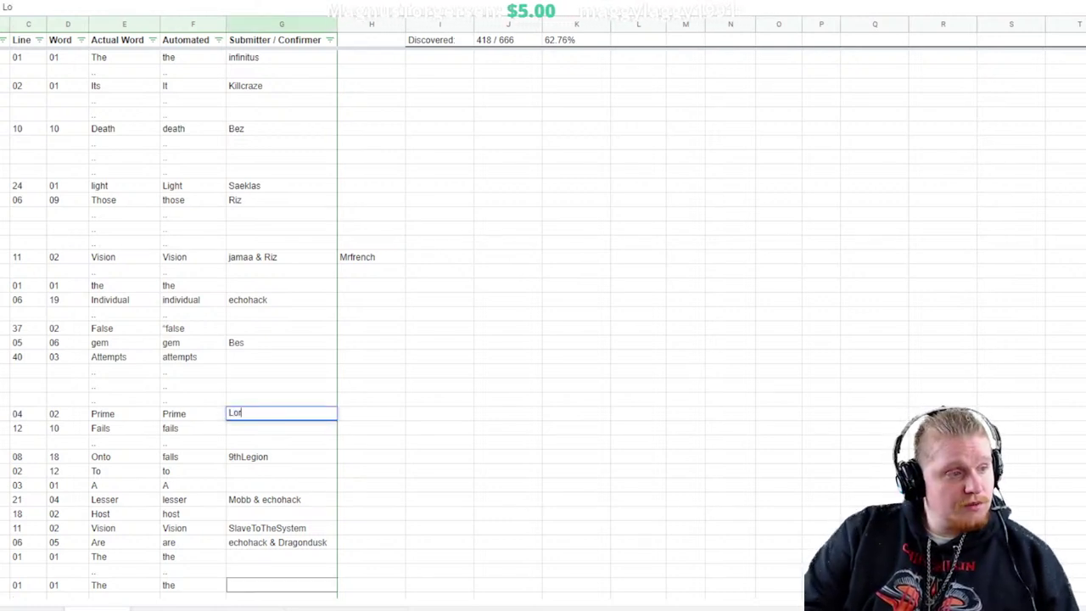
type("rd Warwick")
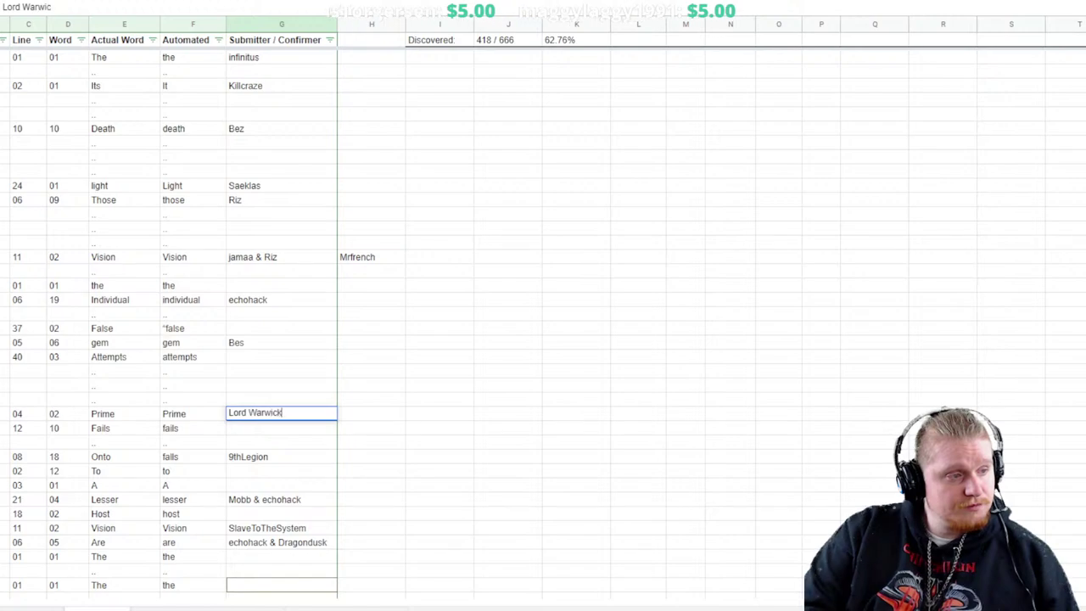
left_click(685, 413)
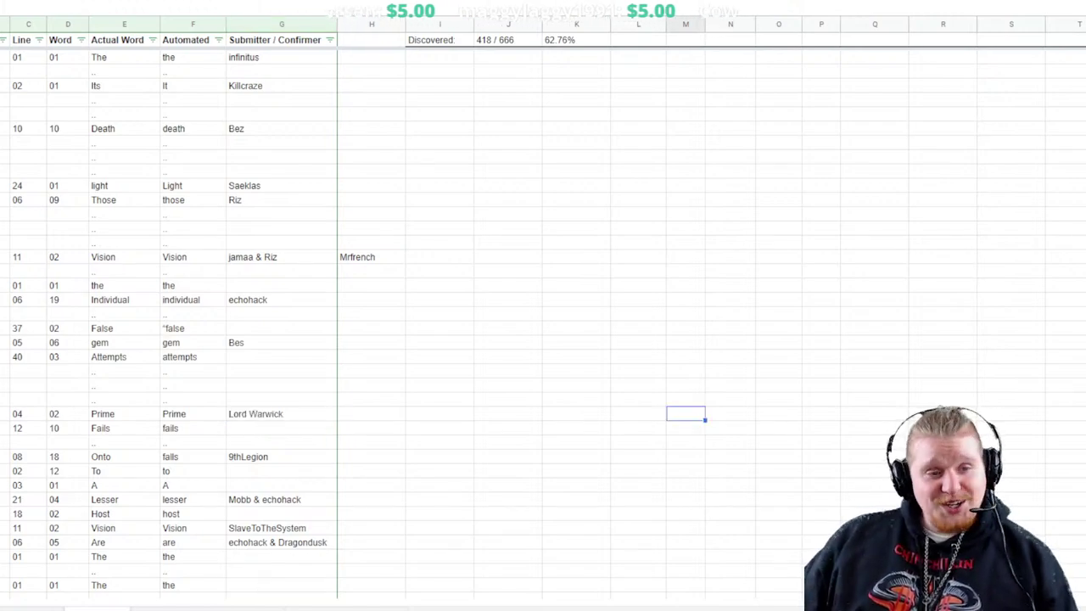
Look over the opening section of the word list and the assembled automated text beside it
scroll(543, 322, "up", 3)
scroll(543, 322, "down", 15)
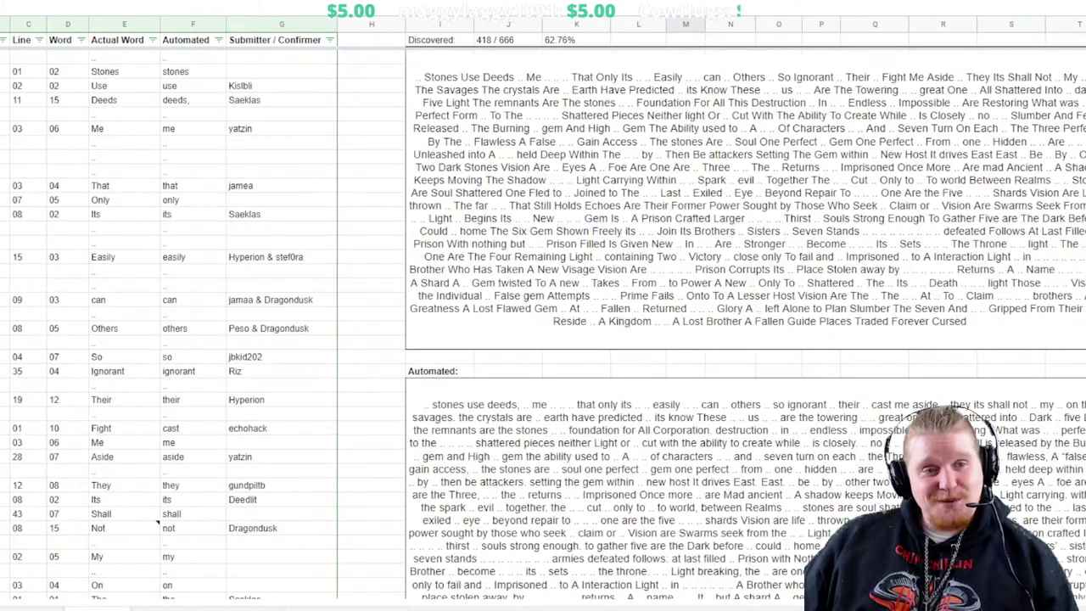
scroll(543, 323, "down", 2)
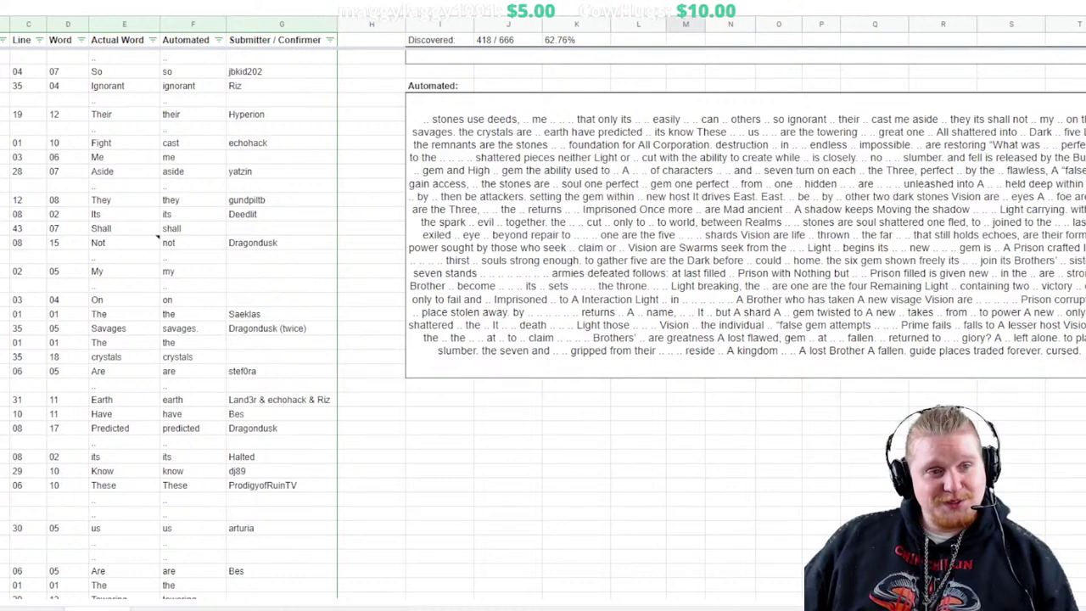
scroll(543, 323, "down", 1)
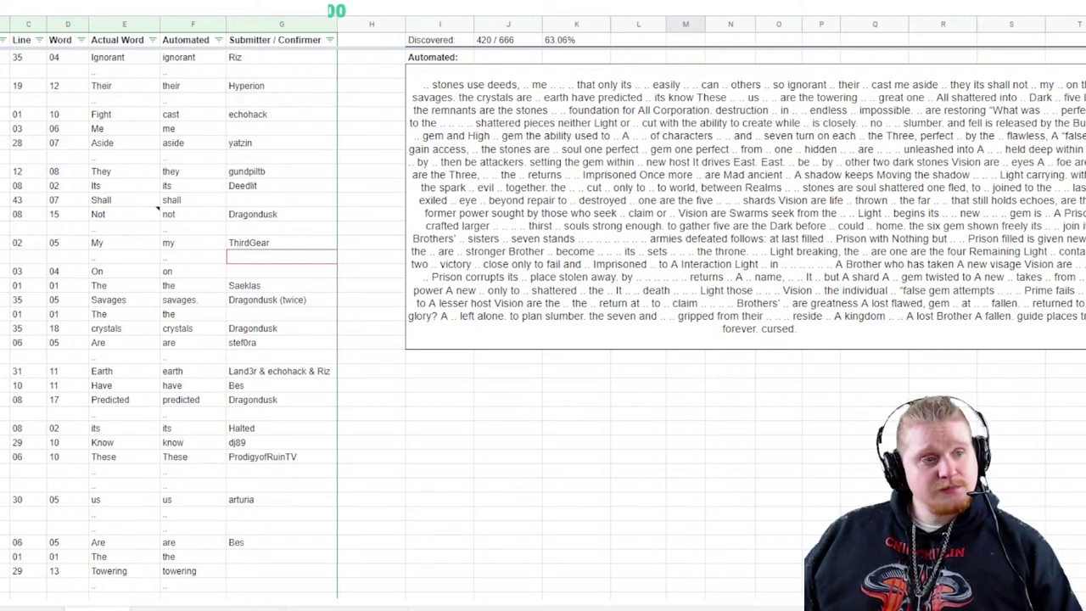
scroll(543, 322, "up", 1)
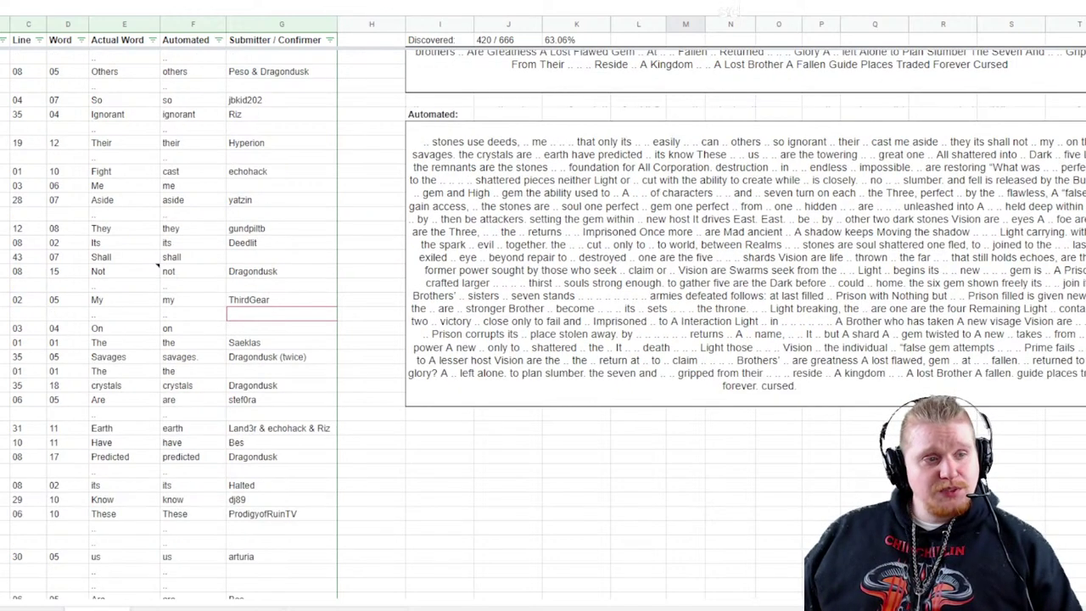
scroll(543, 322, "down", 1)
scroll(543, 323, "up", 1)
scroll(543, 322, "down", 1)
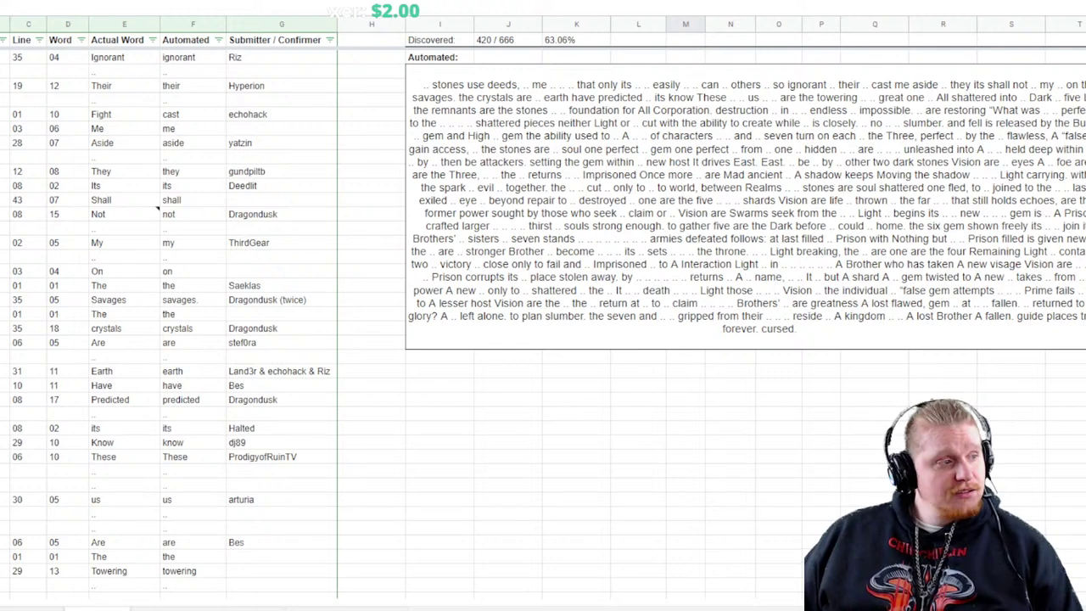
scroll(543, 322, "down", 5)
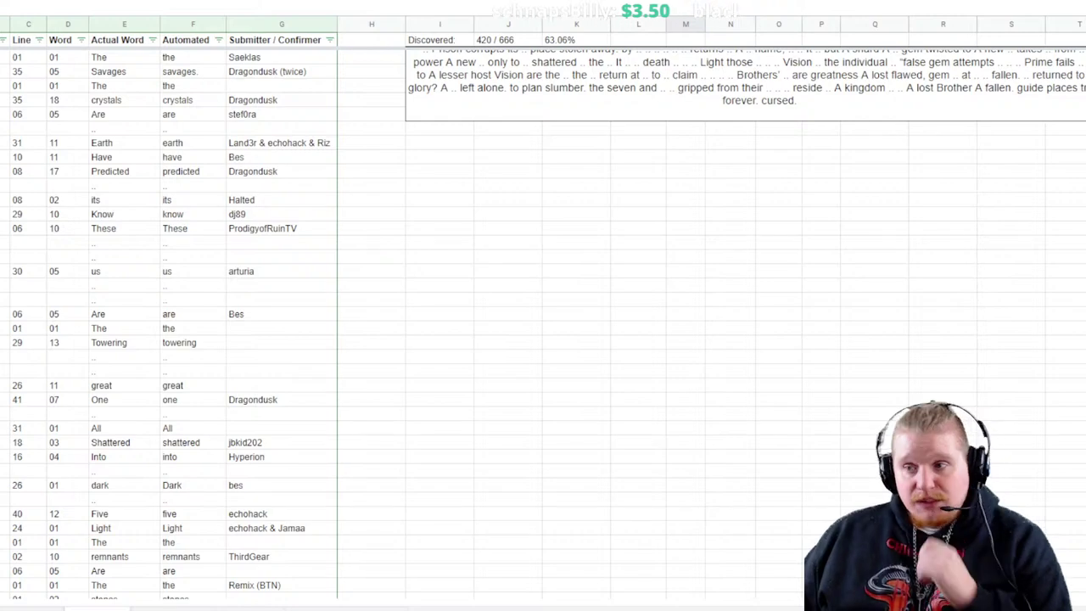
Record line 02, word 12 and the actual word "to" in the blank row between "Deeds" and "Me"
scroll(157, 524, "up", 6)
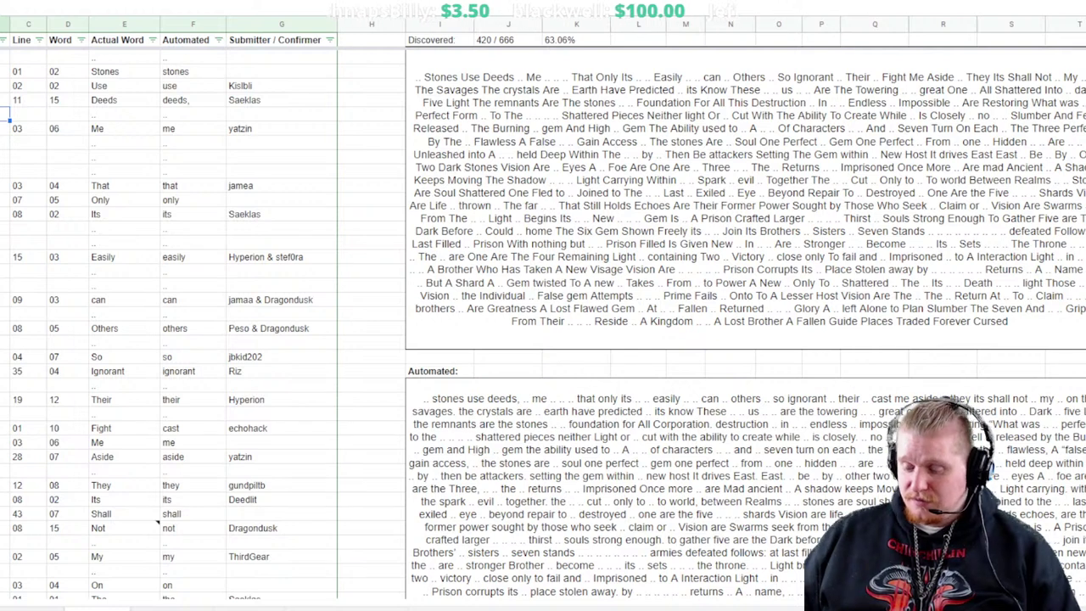
left_click(29, 113)
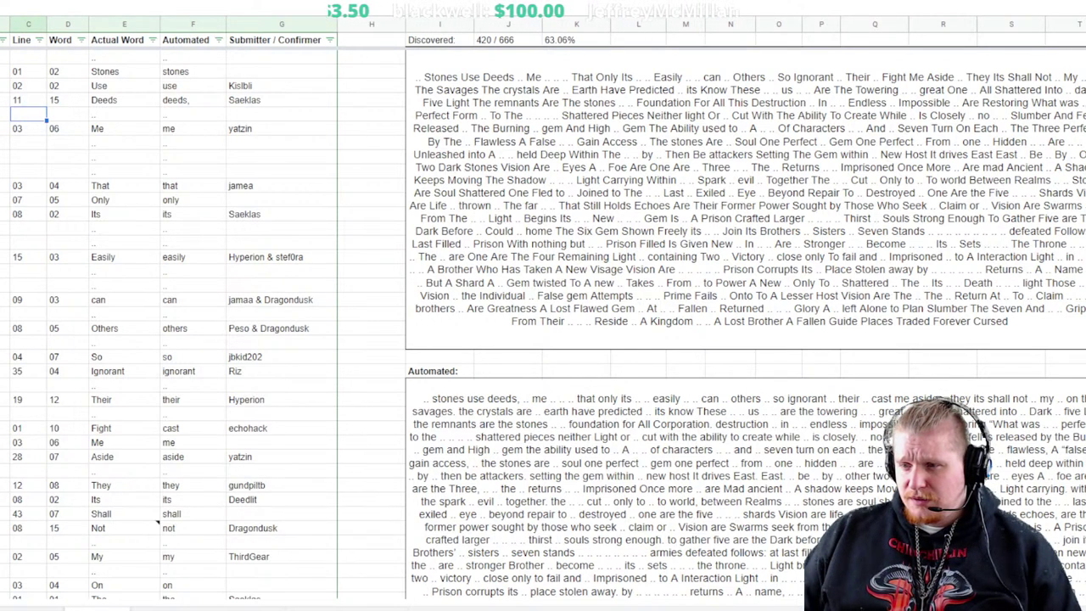
type("02")
key("Tab")
type("12")
key("Tab")
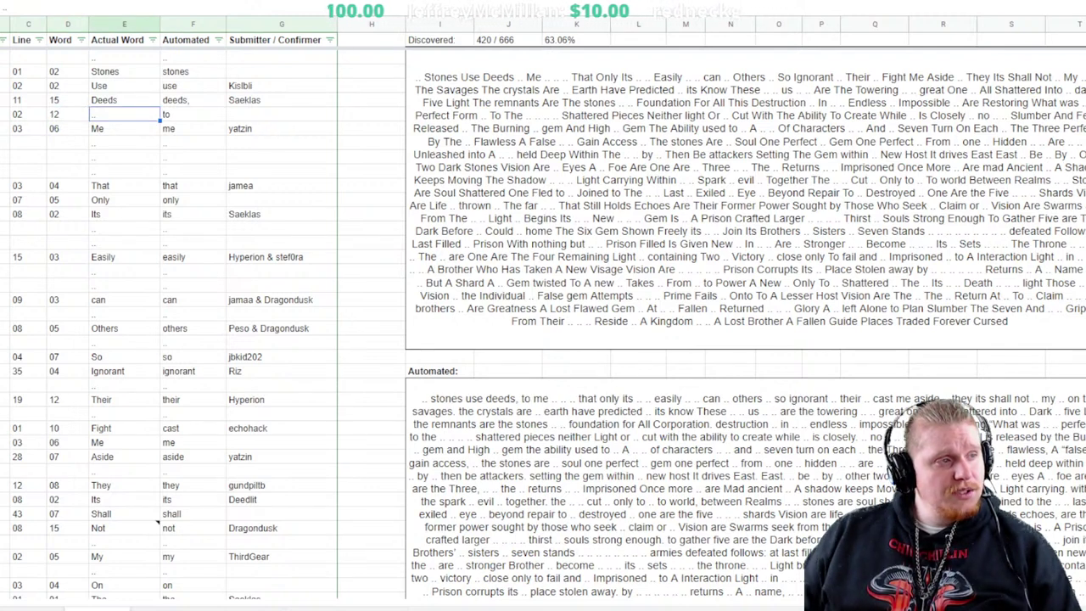
type("yo")
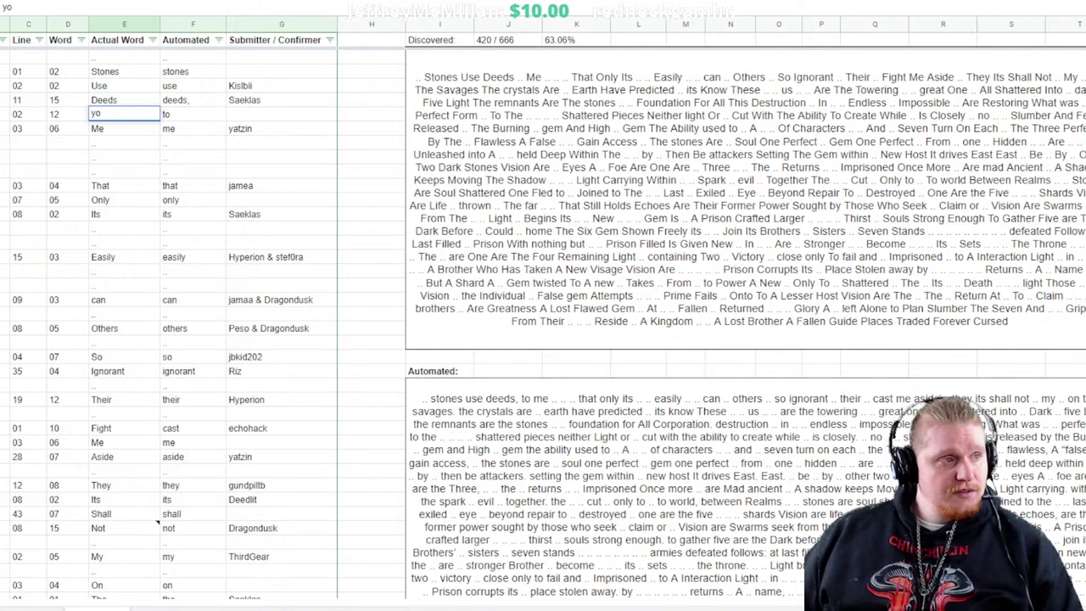
key("BackSpace")
key("BackSpace")
type("to")
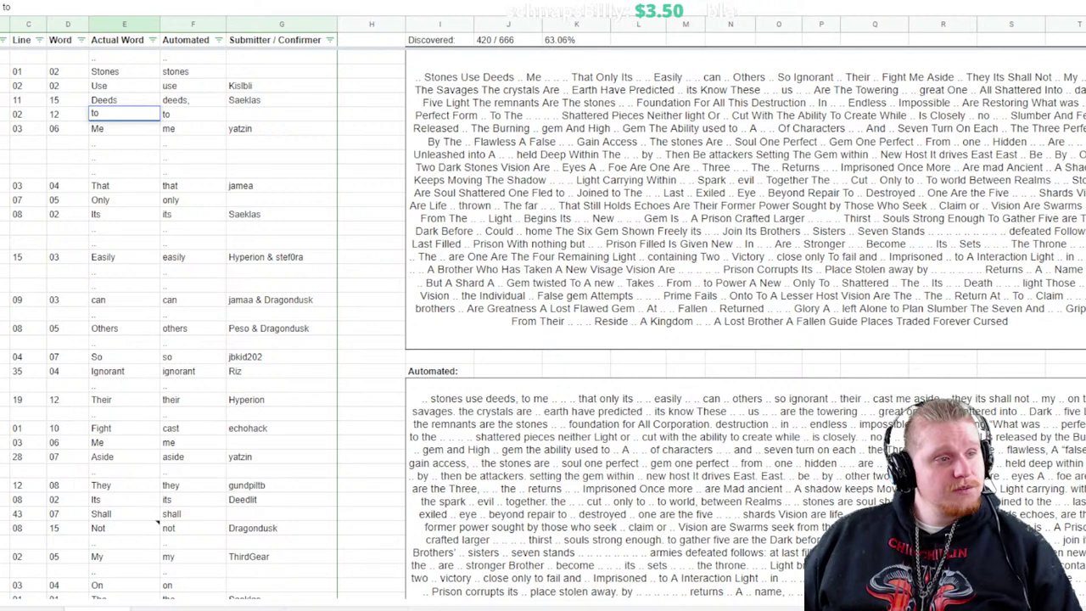
key("Return")
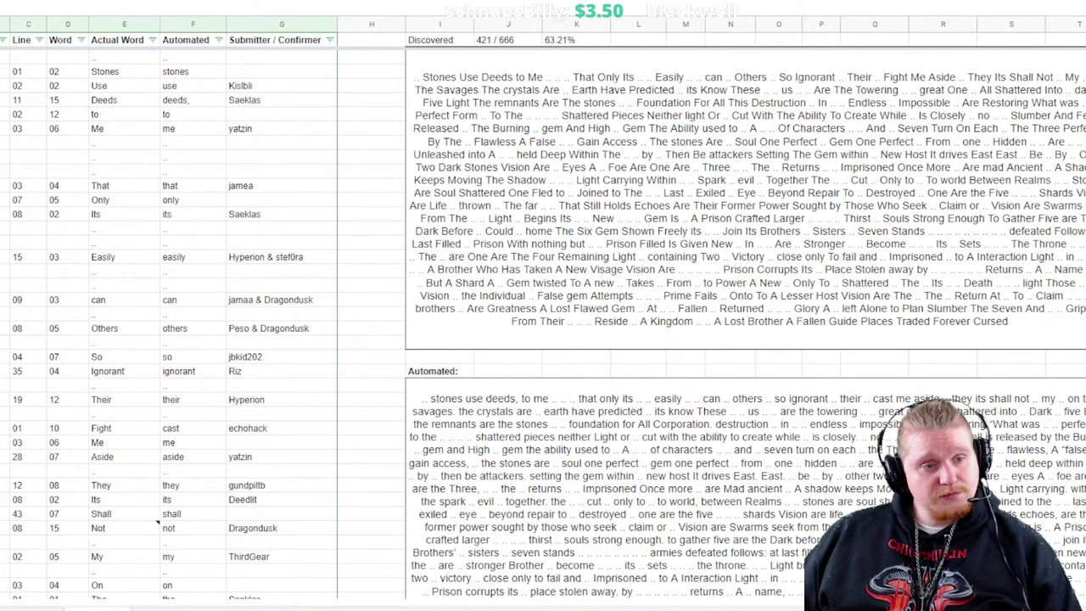
Fill in the submitter's name for the "Me" entry at line 03, word 06, between "Fight" and "Aside"
scroll(543, 322, "down", 3)
scroll(543, 322, "down", 1)
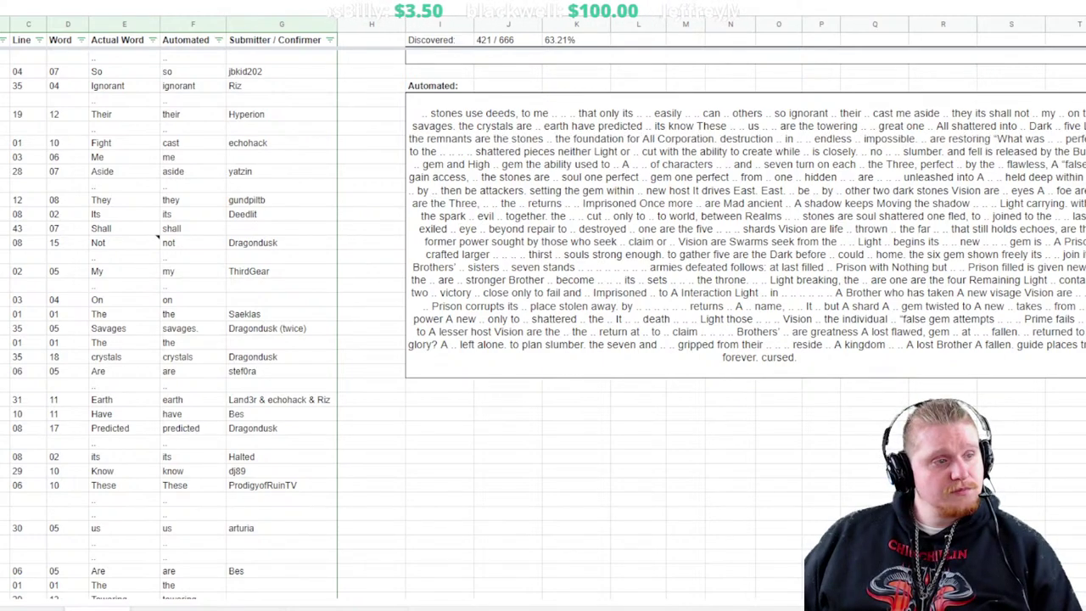
scroll(543, 322, "up", 4)
scroll(543, 322, "up", 1)
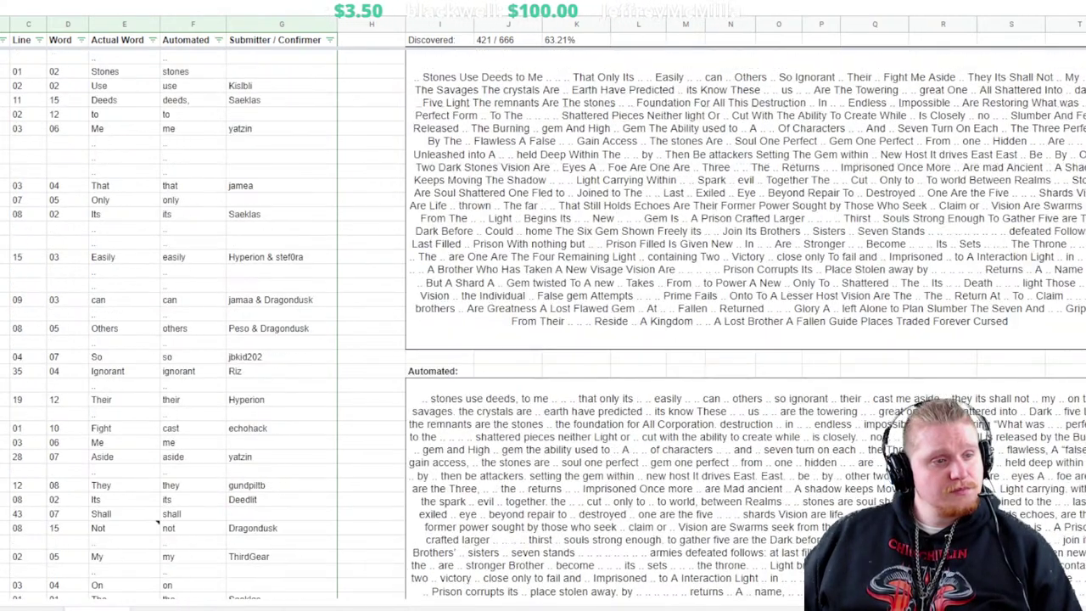
scroll(543, 322, "down", 1)
scroll(544, 323, "down", 4)
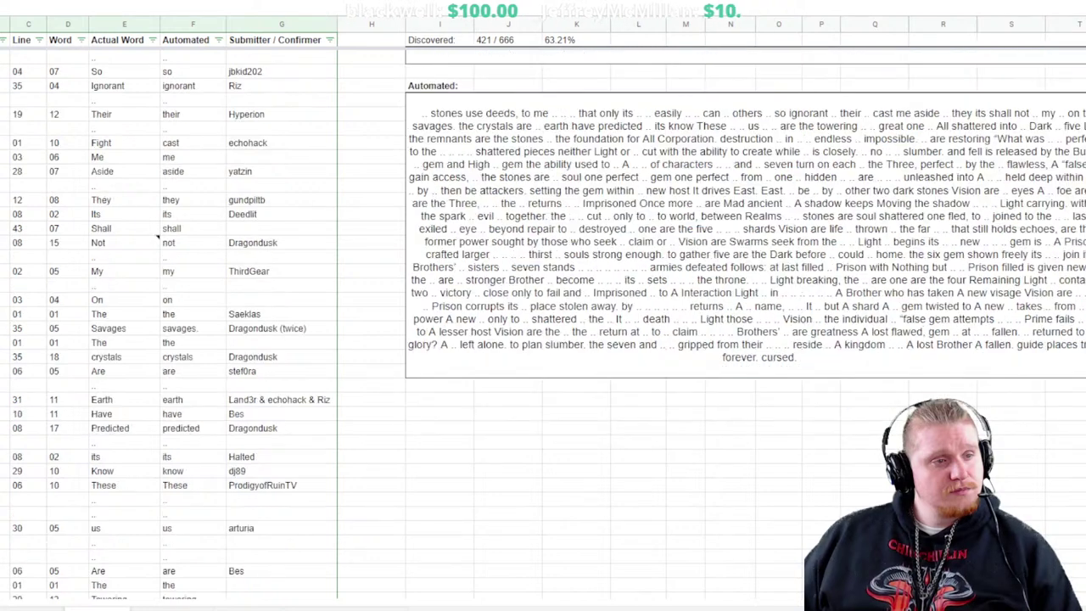
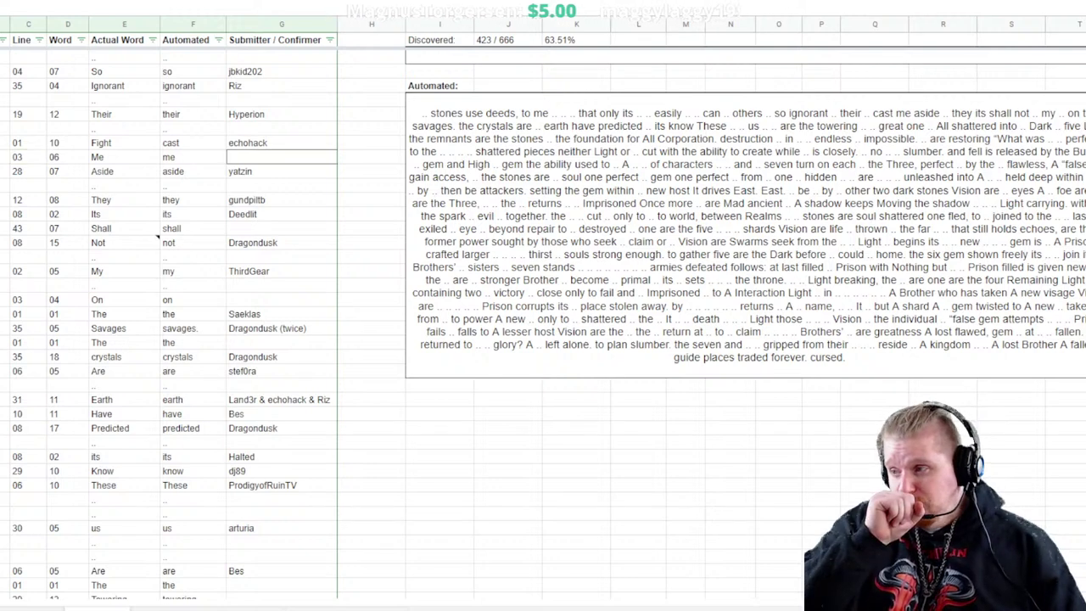
type("JP93")
key("Return")
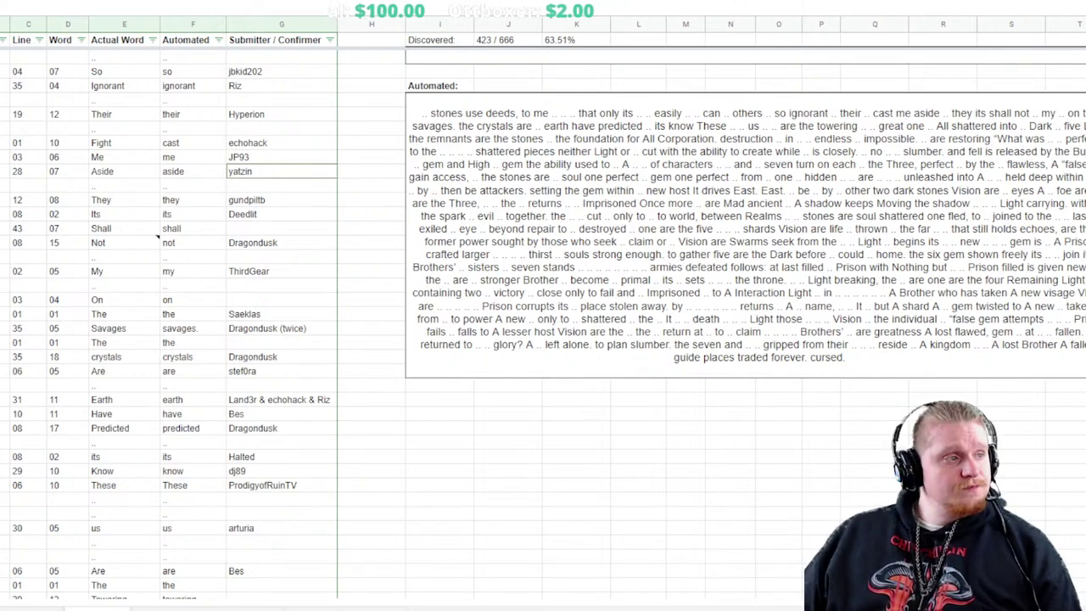
Compare the first entries of the word list with the manually decoded and automated text blocks
scroll(543, 323, "up", 3)
scroll(543, 323, "down", 3)
scroll(543, 323, "up", 5)
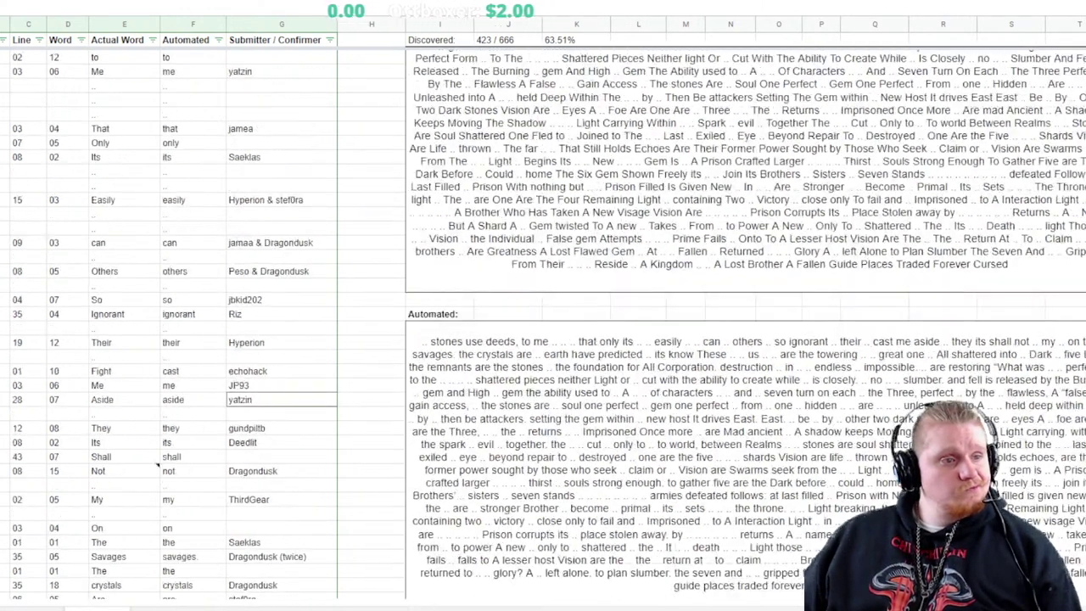
scroll(544, 323, "up", 1)
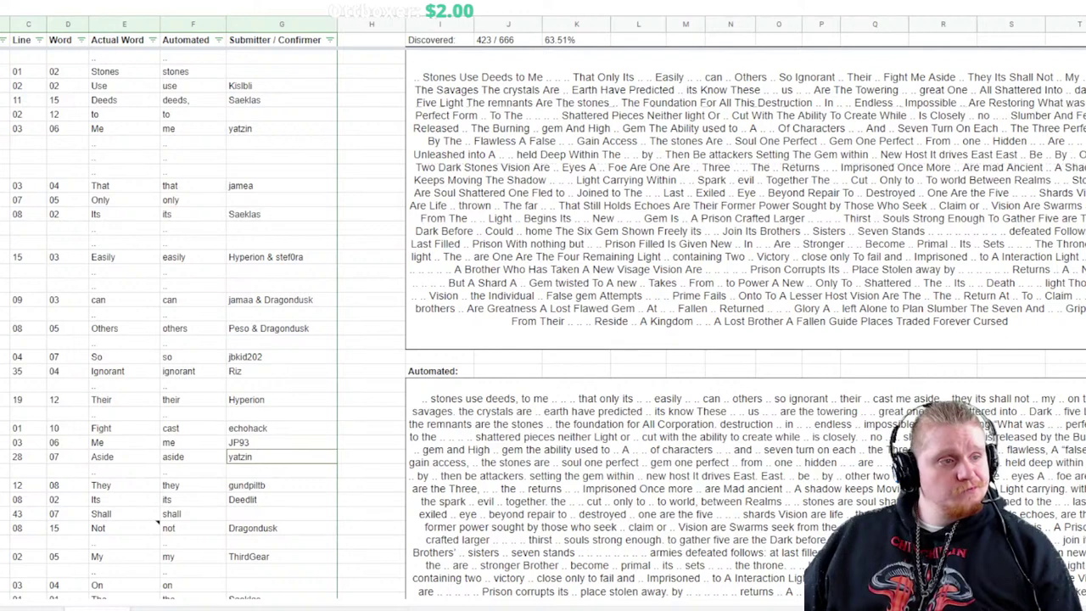
scroll(543, 323, "down", 2)
scroll(543, 322, "up", 1)
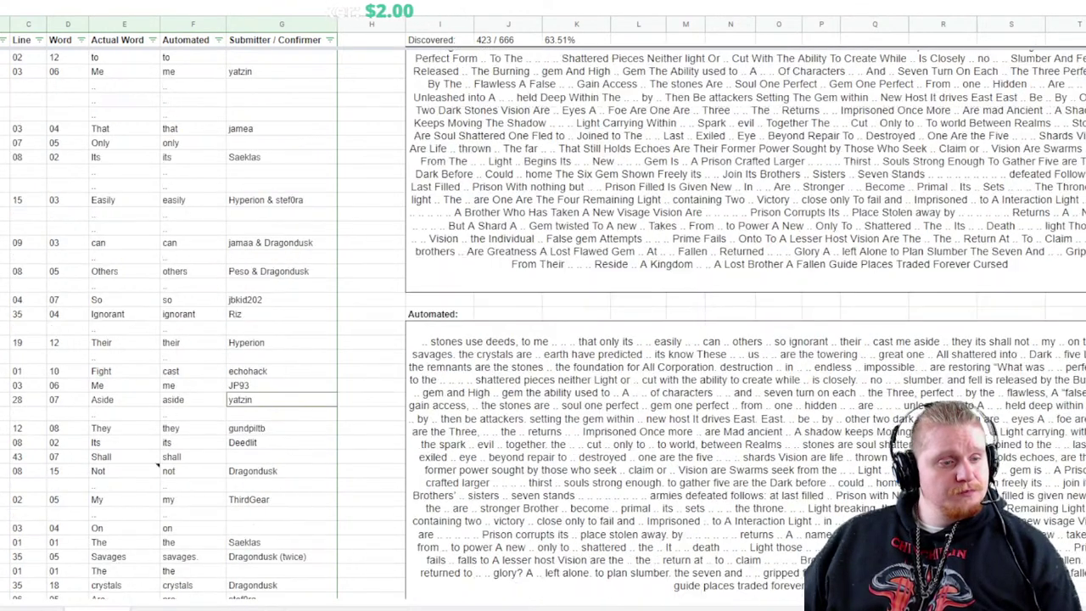
scroll(543, 323, "down", 1)
scroll(543, 323, "up", 1)
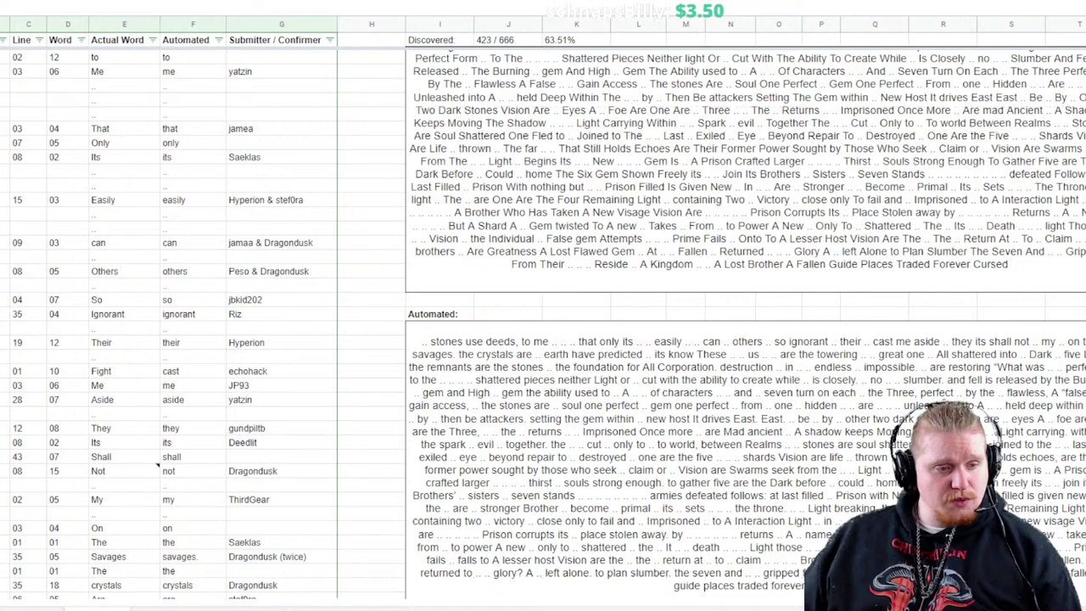
scroll(543, 323, "up", 1)
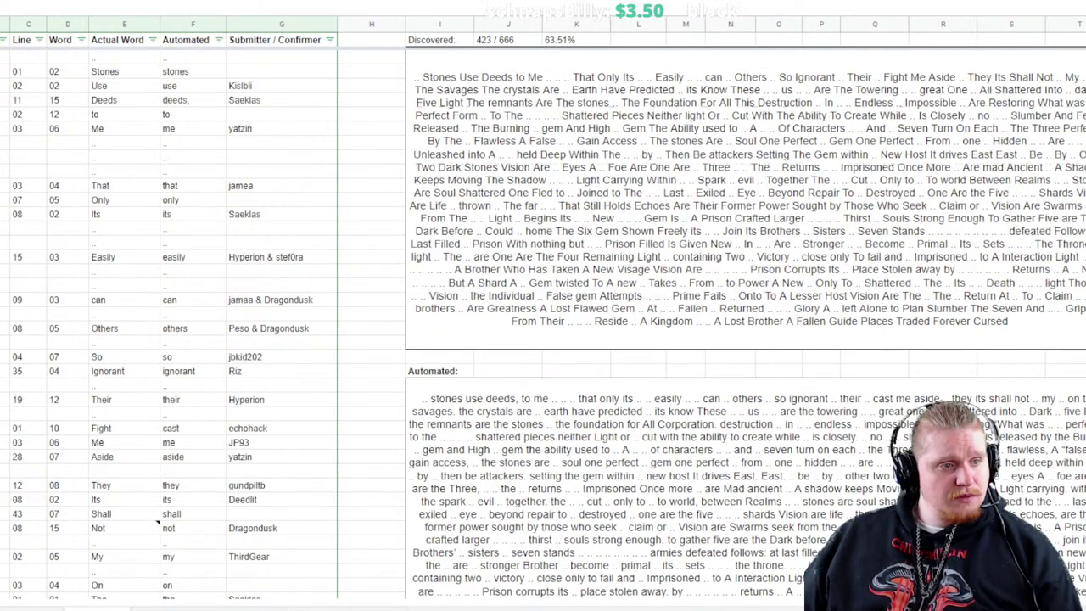
scroll(543, 323, "down", 4)
scroll(543, 322, "up", 3)
scroll(543, 322, "up", 1)
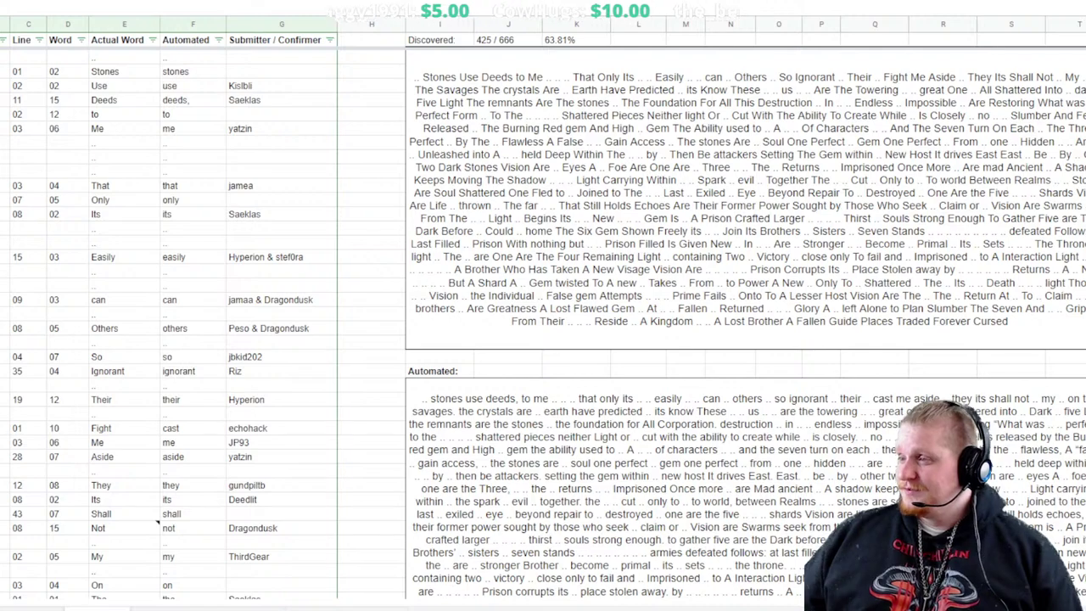
Enter line 01 and word 01 in the blank row directly above the "And" entry at line 02, word 13, after "Characters"
scroll(543, 322, "down", 15)
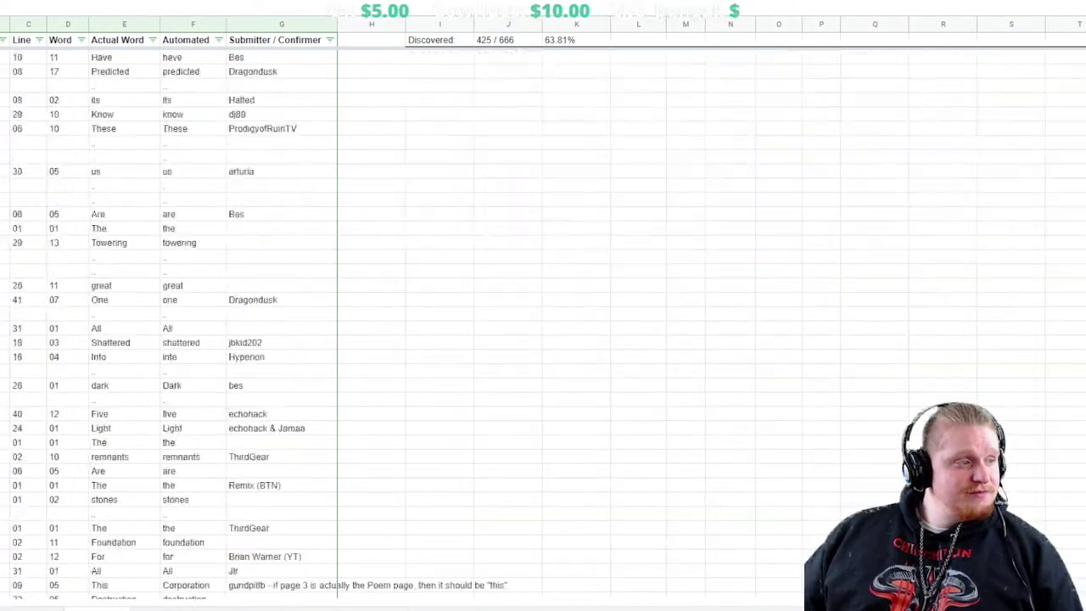
scroll(543, 322, "down", 10)
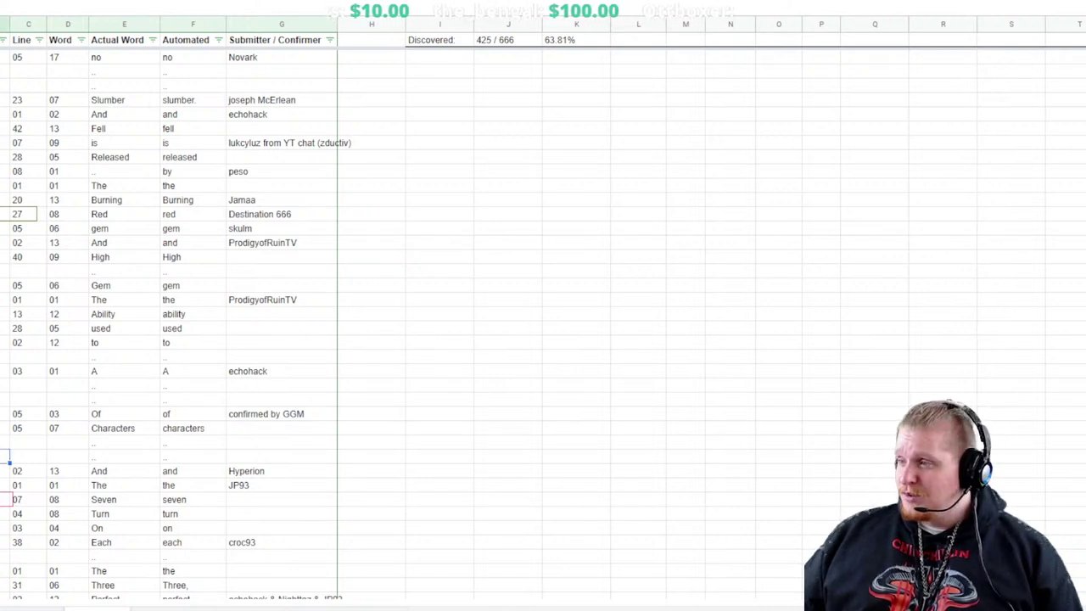
left_click(7, 457)
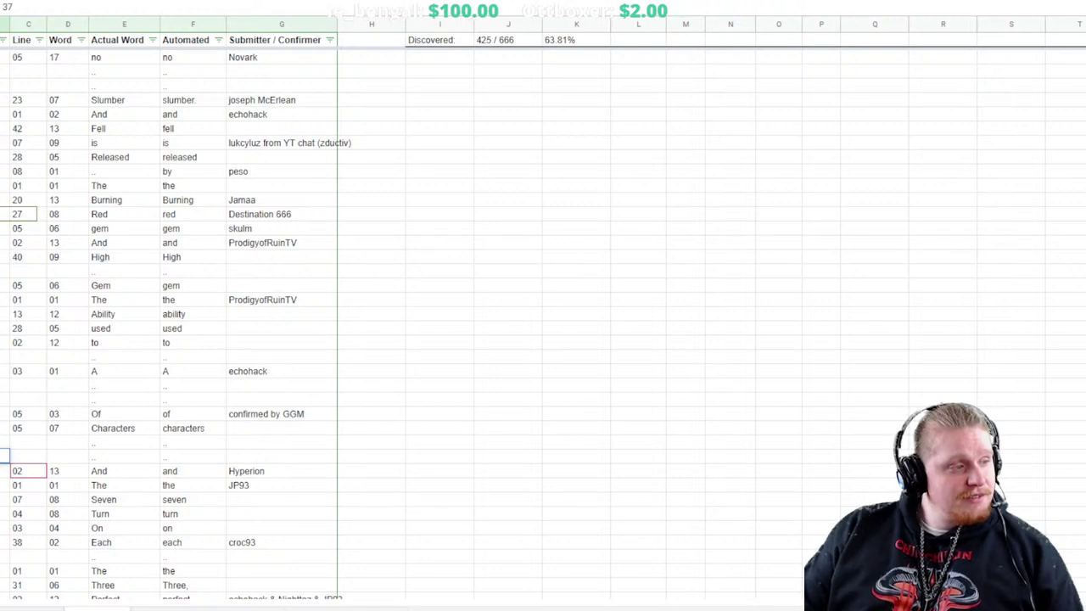
left_click(29, 457)
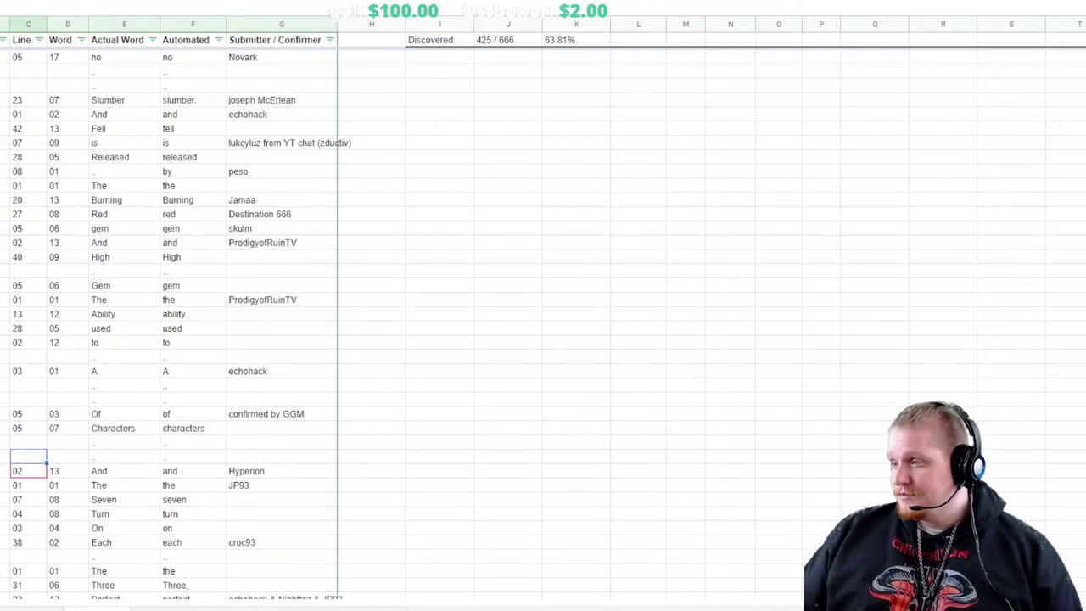
type("01")
key("Tab")
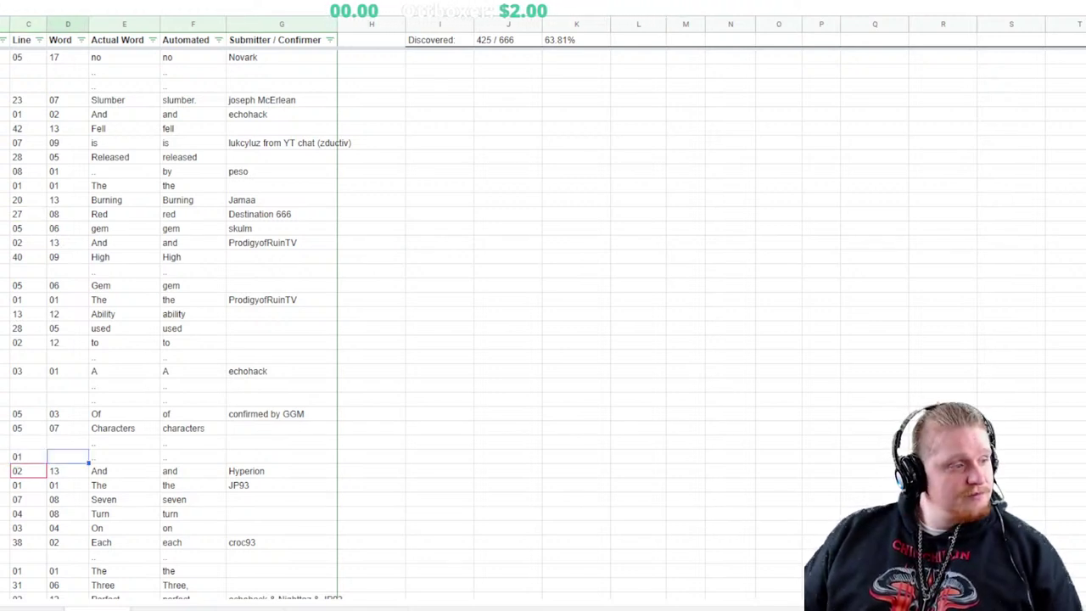
type("01")
key("Tab")
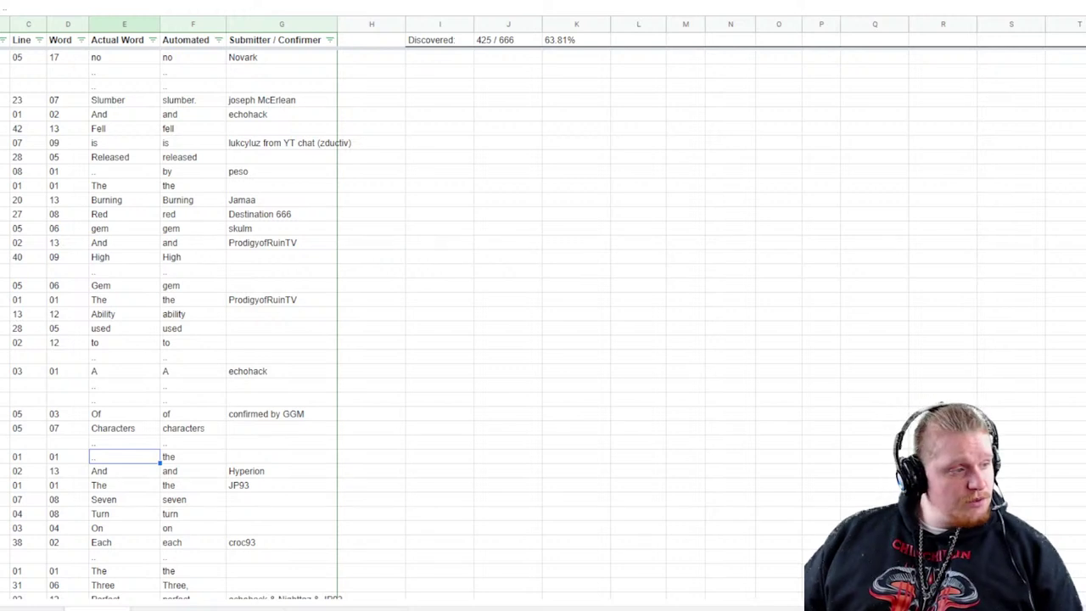
Clear the line and word numbers from the undecoded row directly above the "And" entry at line 02, word 13
left_click(5, 457)
key("Delete")
key("Right")
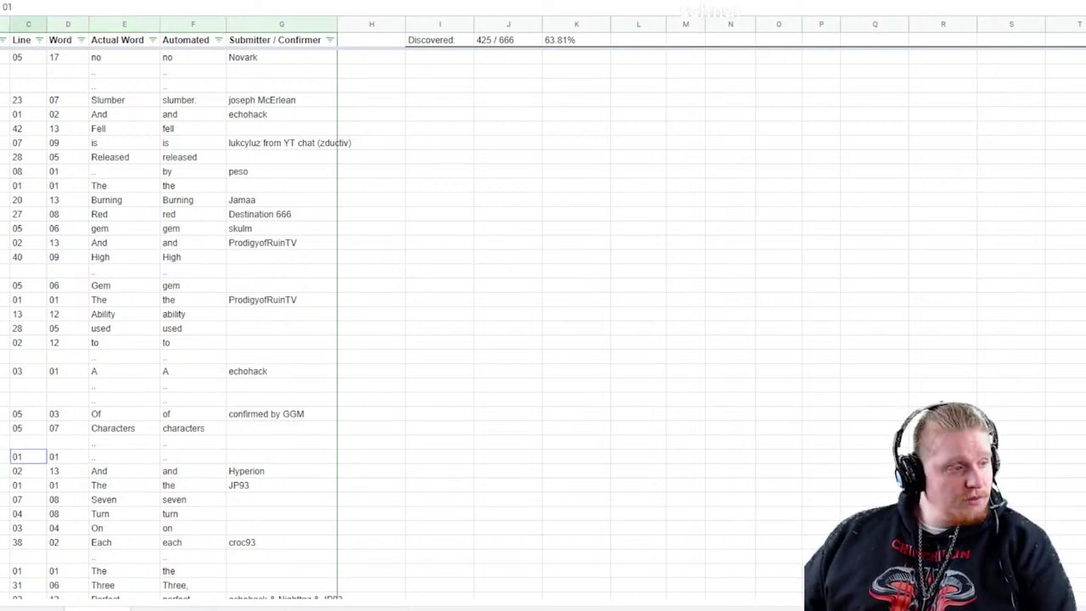
key("Delete")
key("Right")
key("Delete")
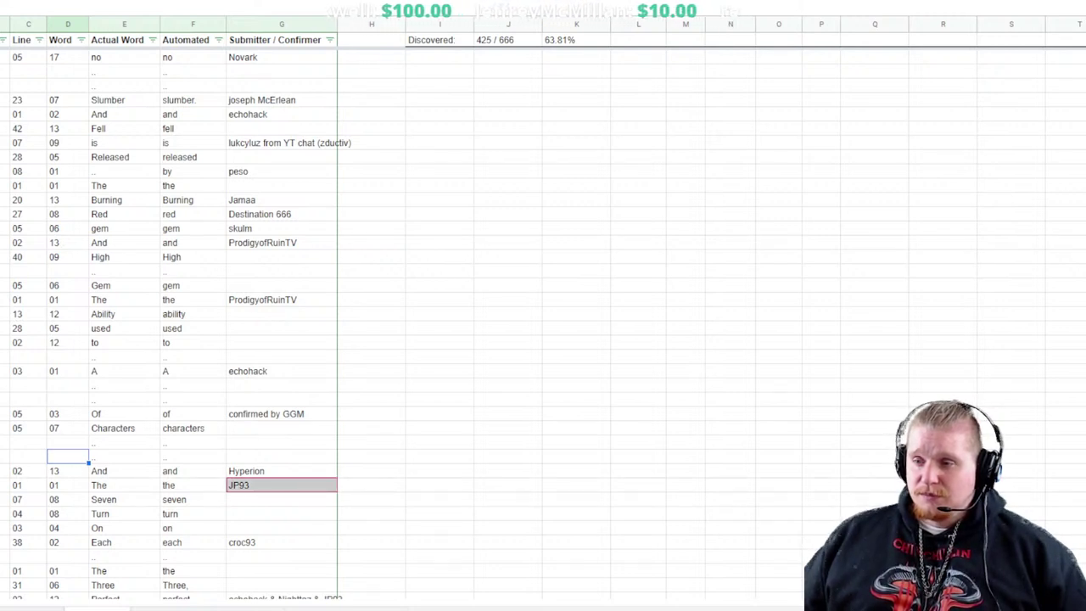
Add a second confirmer's name, separated by a comma, to the "Red" entry at line 27, word 08
scroll(169, 323, "up", 5)
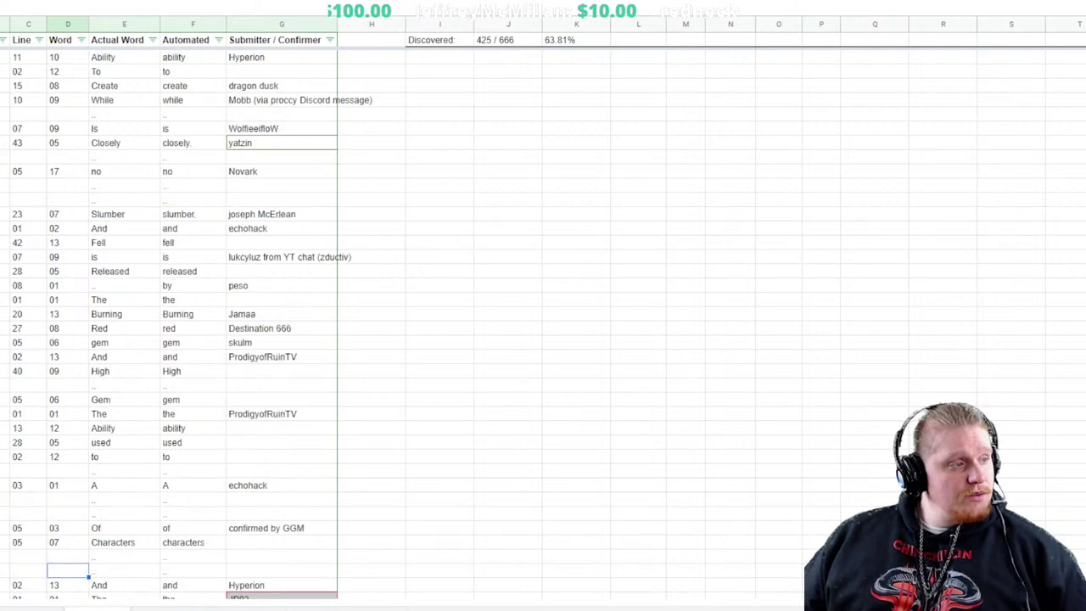
scroll(544, 323, "down", 1)
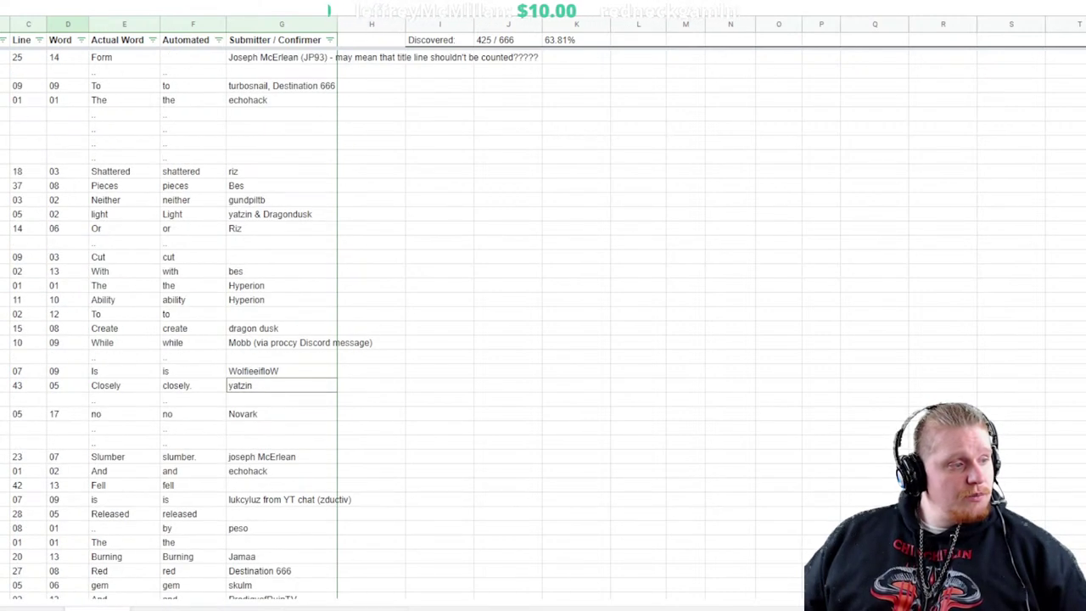
left_click(26, 57)
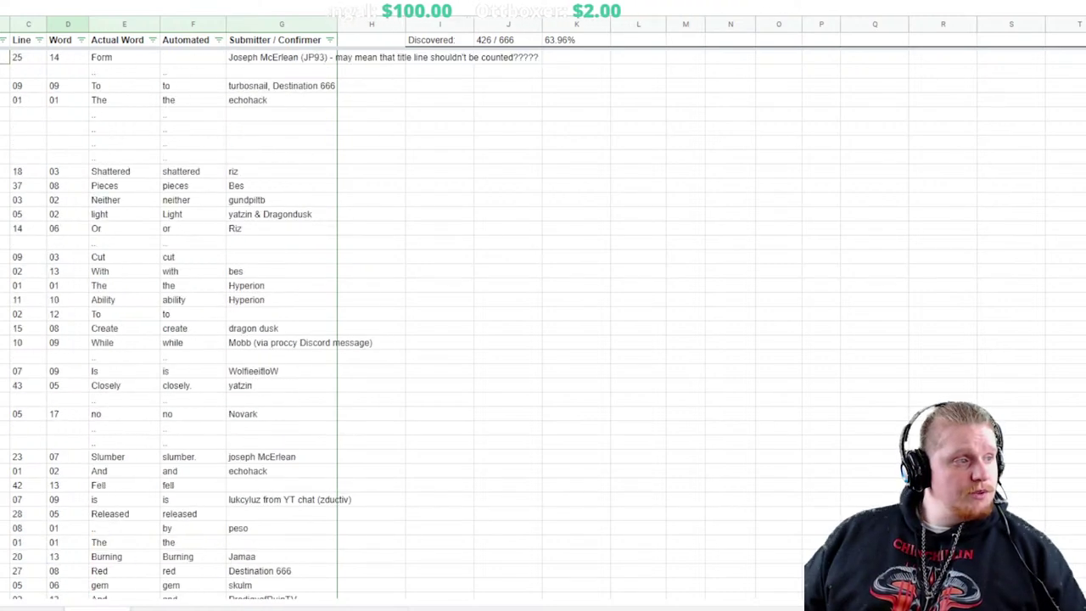
left_click(260, 571)
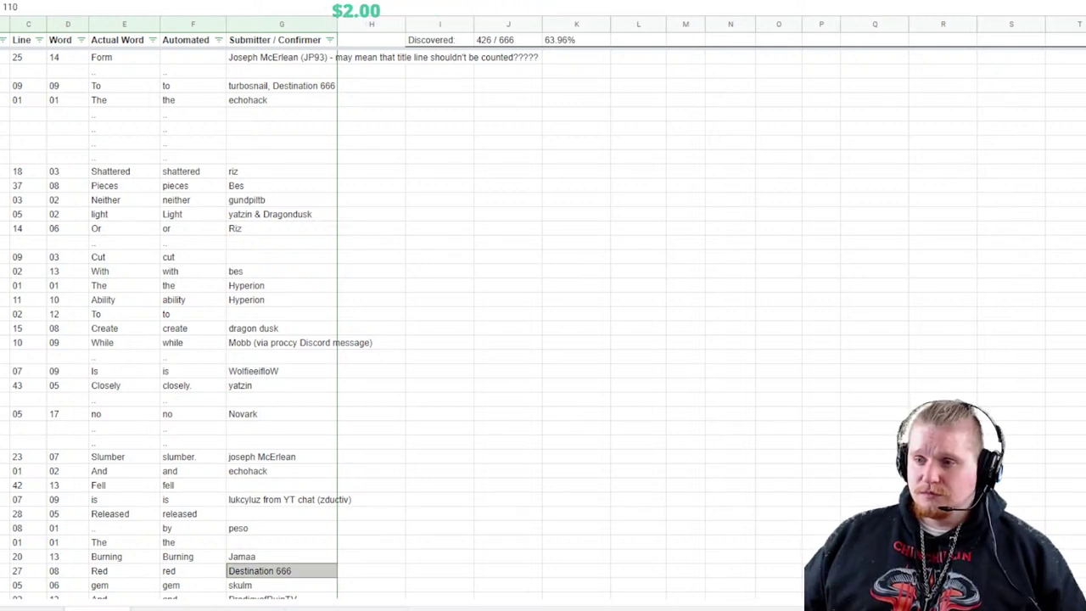
type(", FireBite")
key("Return")
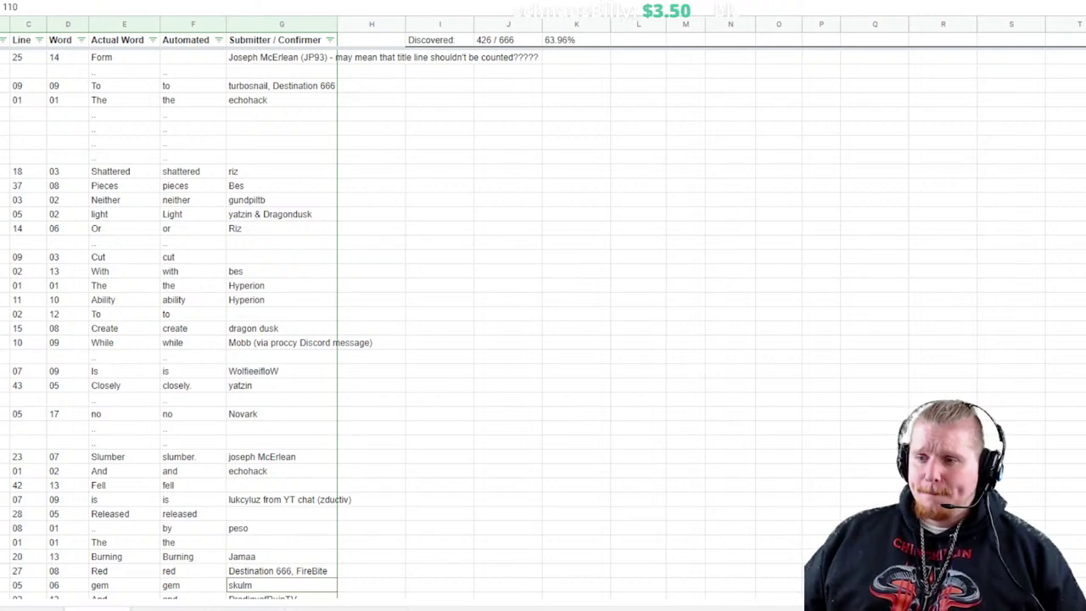
Review the automated text block and the word list from the opening entries through the "Imprisoned" rows
scroll(158, 167, "up", 20)
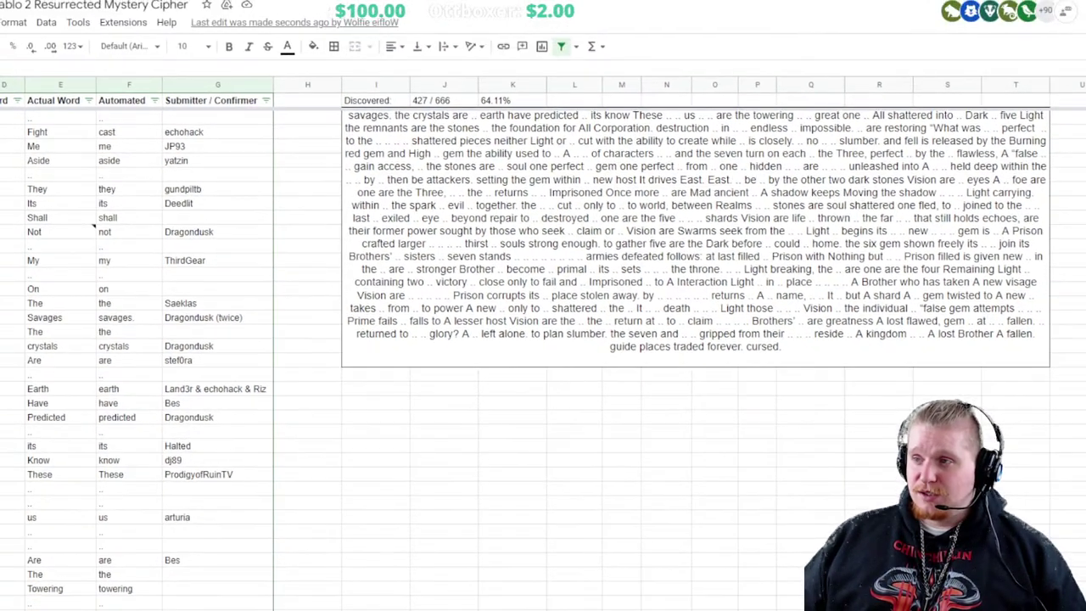
scroll(543, 339, "up", 2)
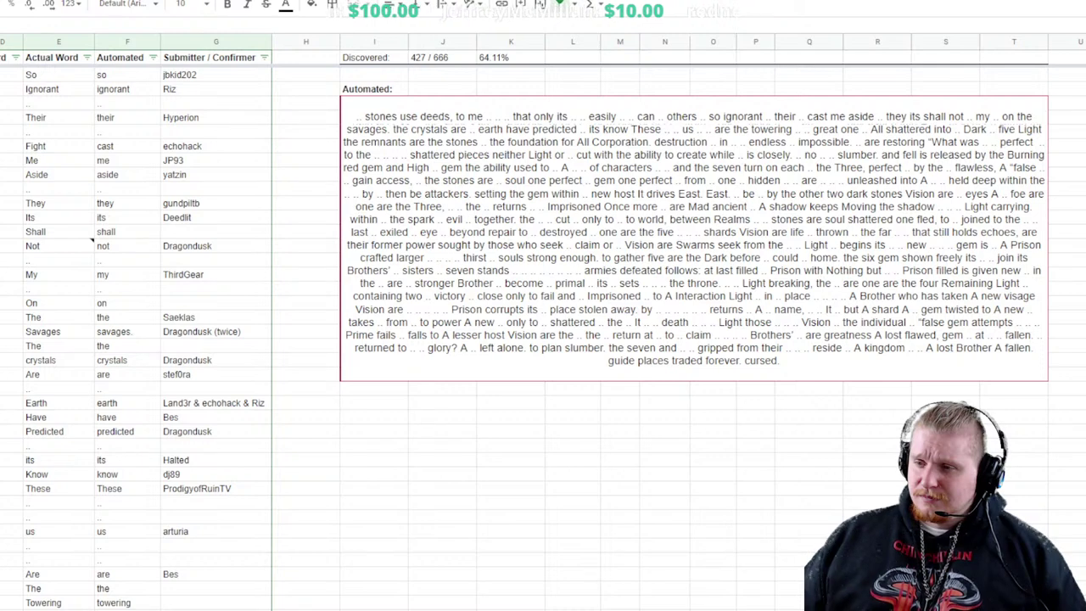
scroll(543, 339, "down", 10)
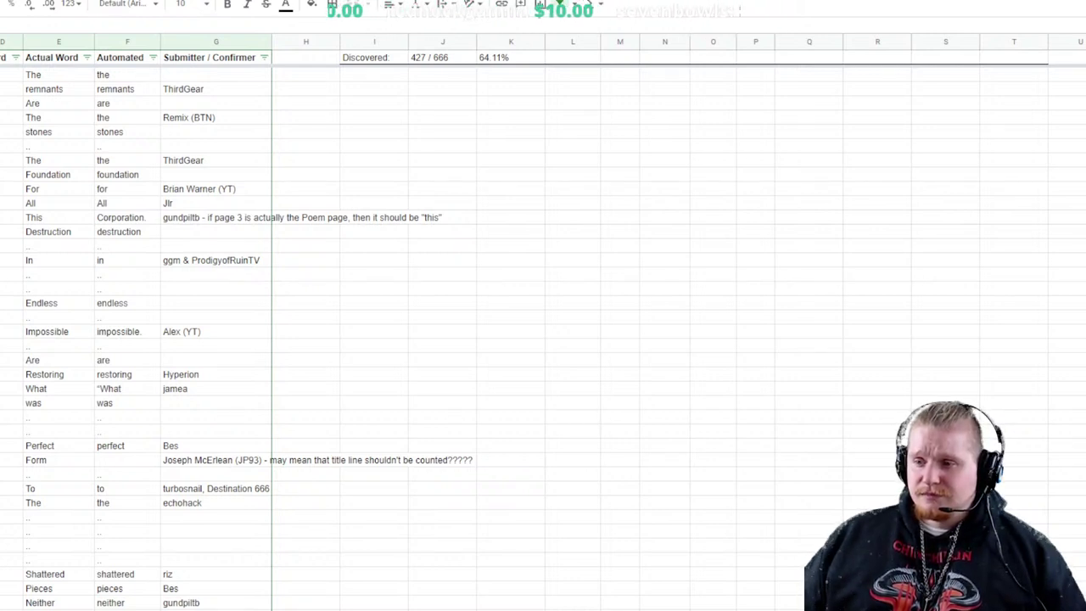
scroll(91, 539, "up", 10)
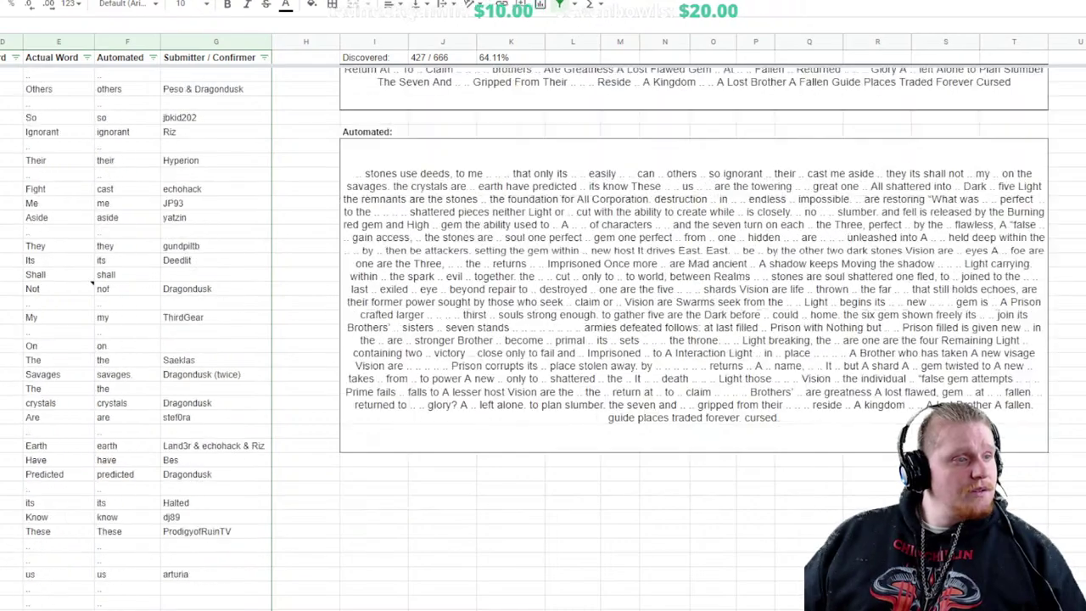
scroll(543, 331, "down", 4)
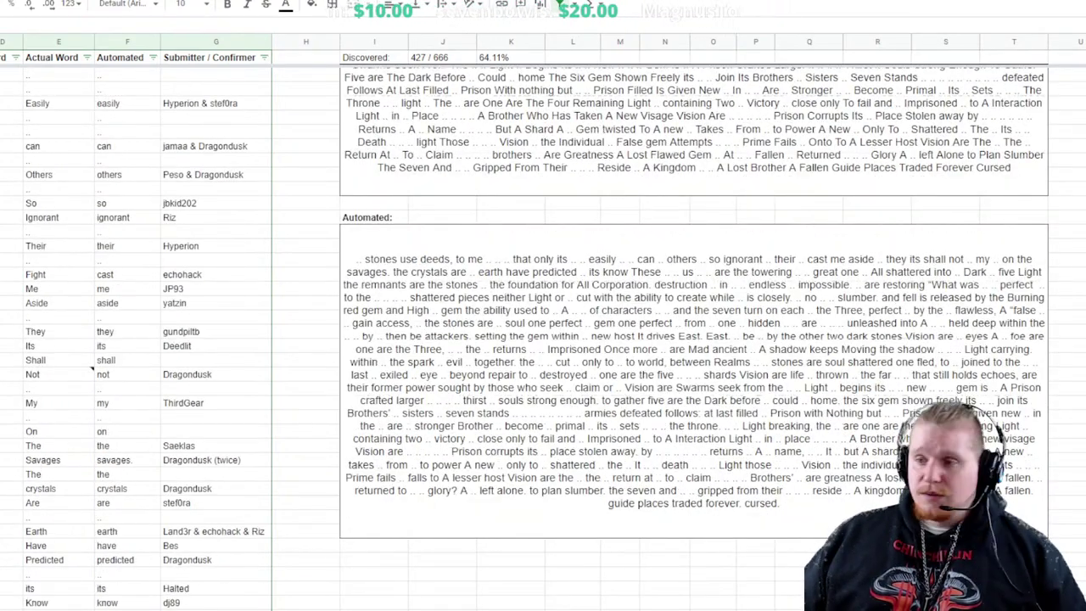
left_click(374, 217)
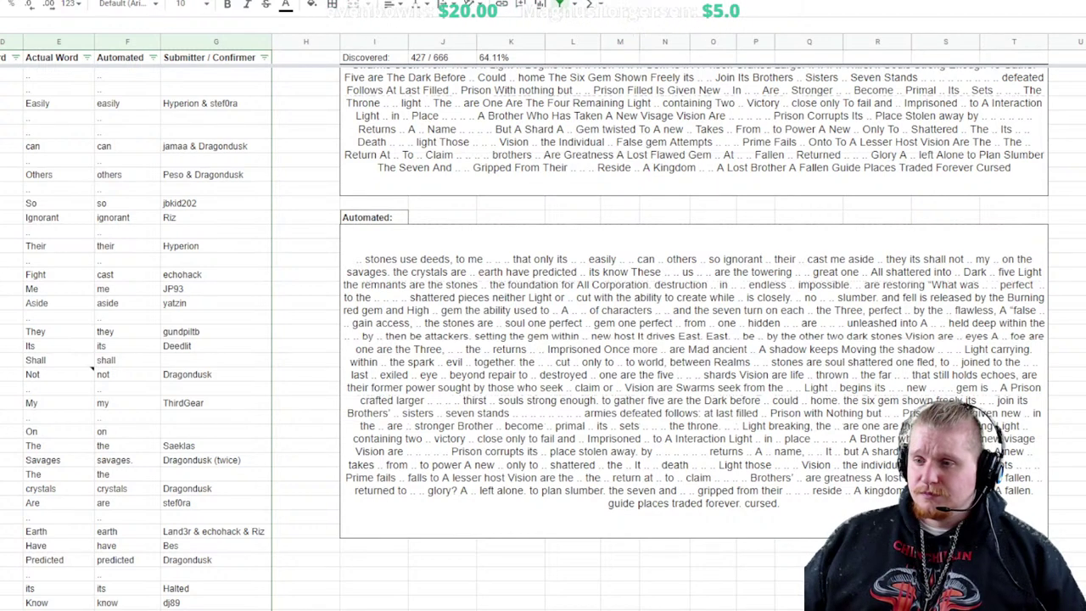
scroll(543, 340, "down", 8)
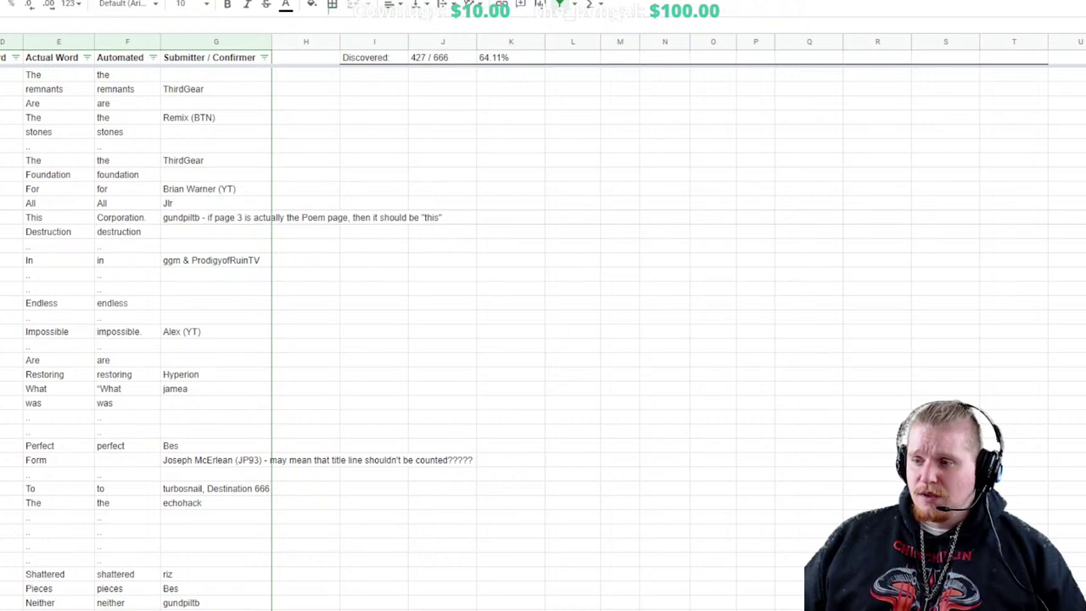
scroll(250, 340, "down", 20)
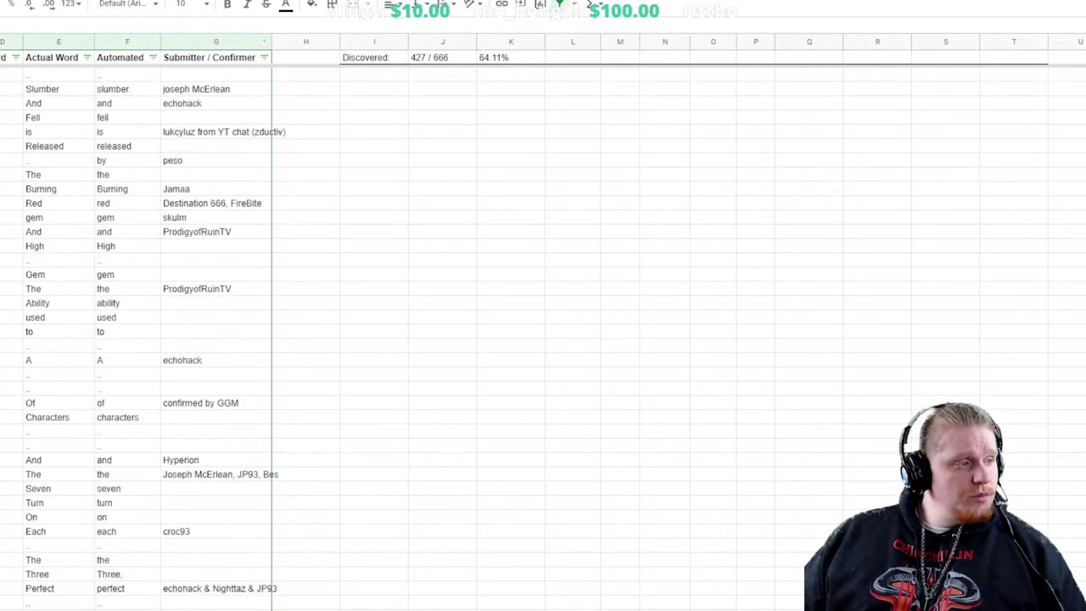
scroll(249, 340, "down", 10)
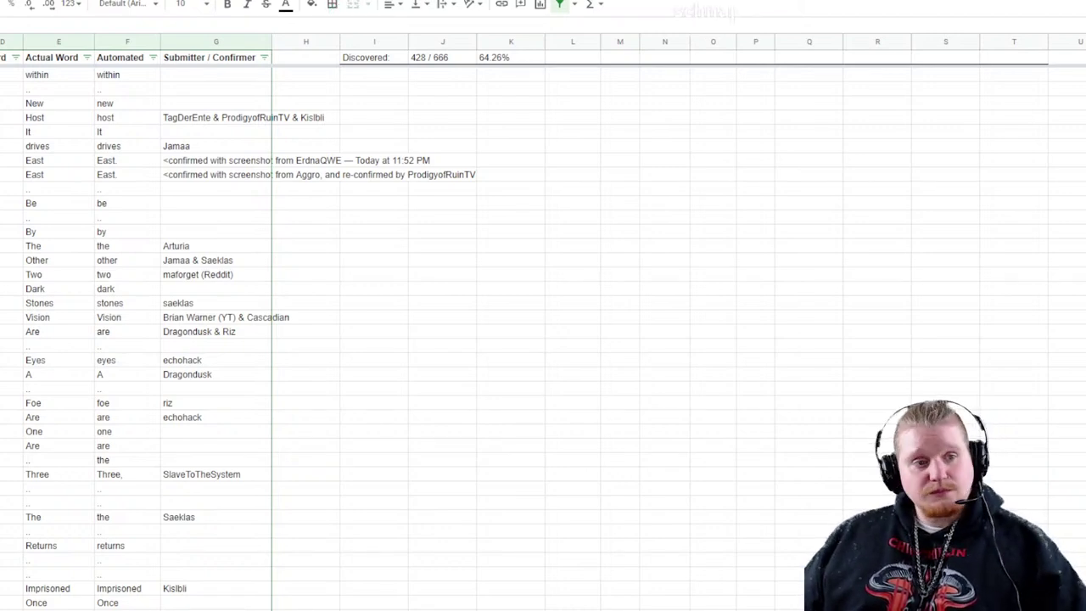
scroll(543, 339, "up", 20)
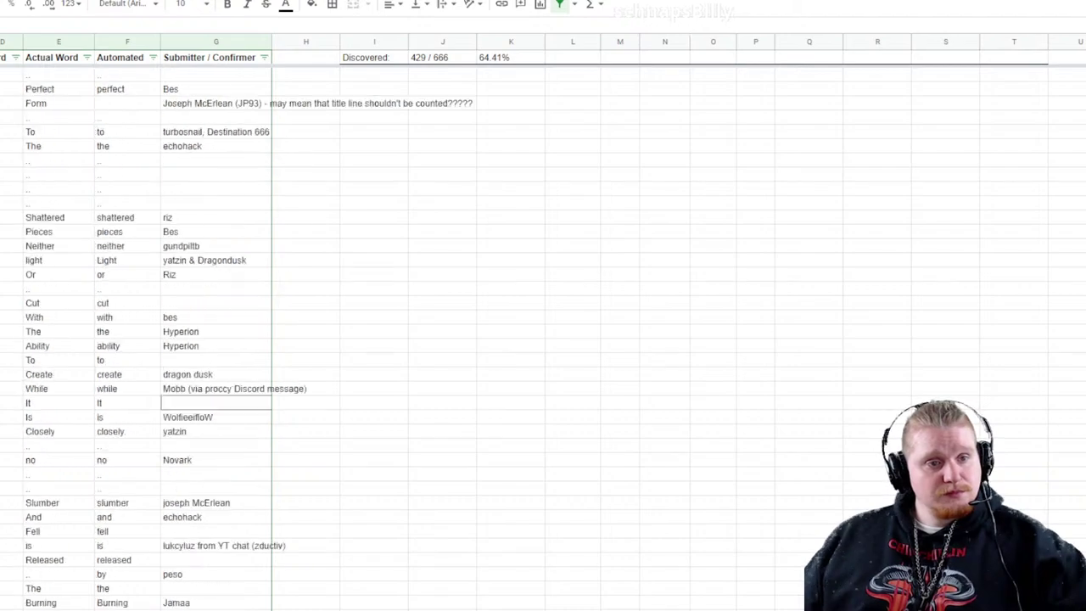
Compare the manually decoded and automated text blocks, and check the word list down to the "This" and "Destruction" entries
scroll(543, 339, "up", 15)
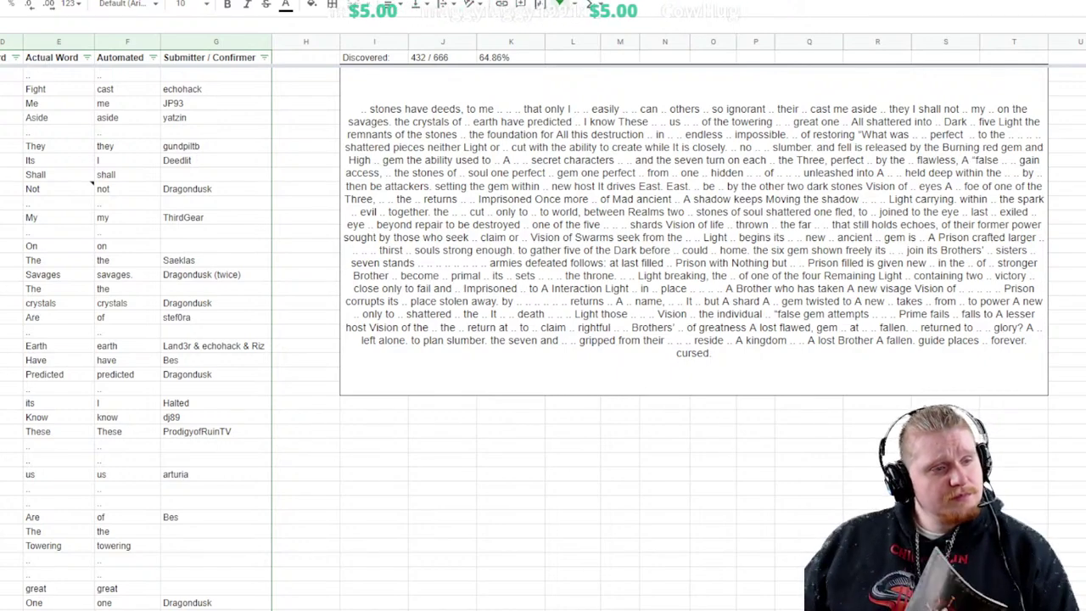
scroll(543, 340, "up", 5)
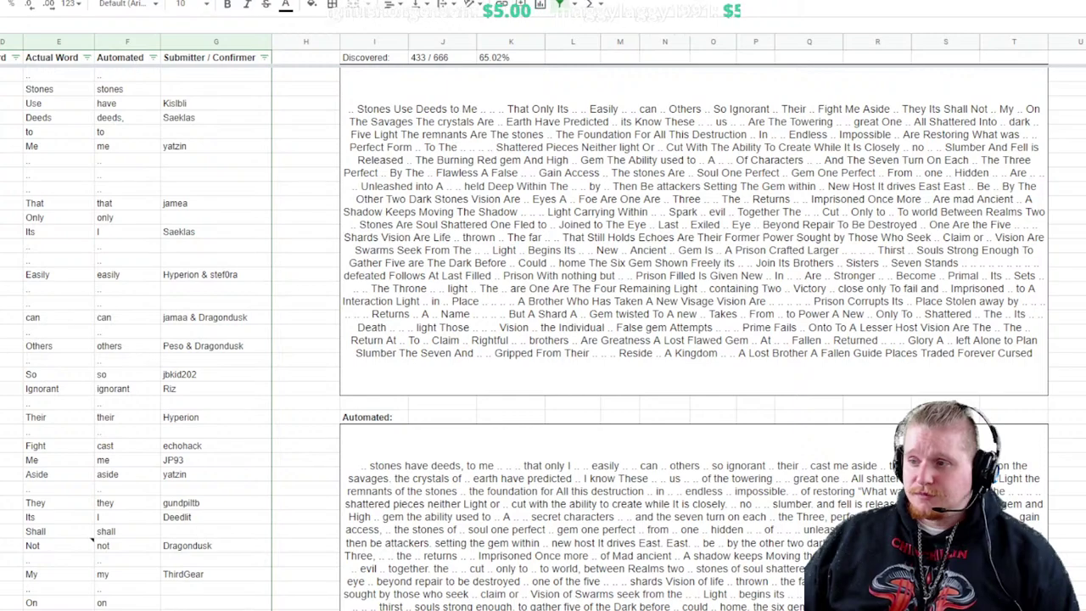
scroll(543, 339, "down", 5)
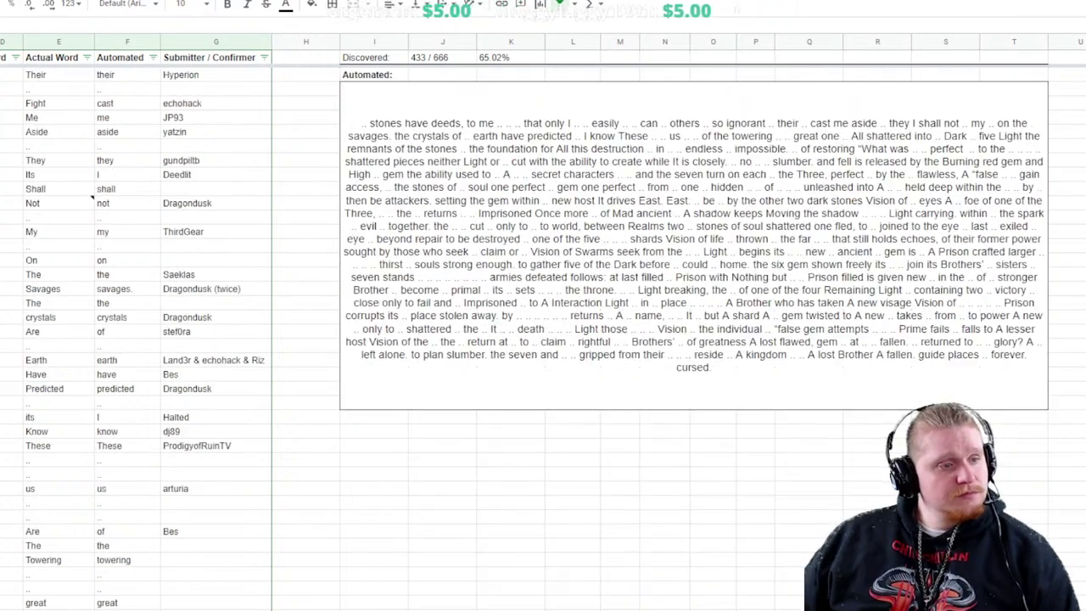
scroll(544, 339, "up", 3)
scroll(543, 339, "down", 8)
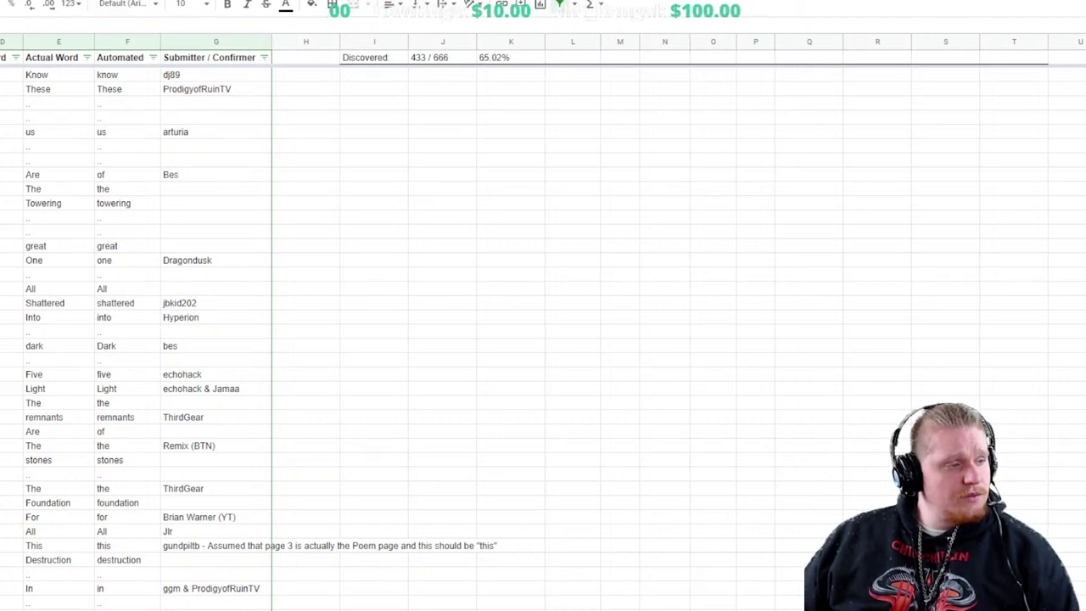
left_click(306, 57)
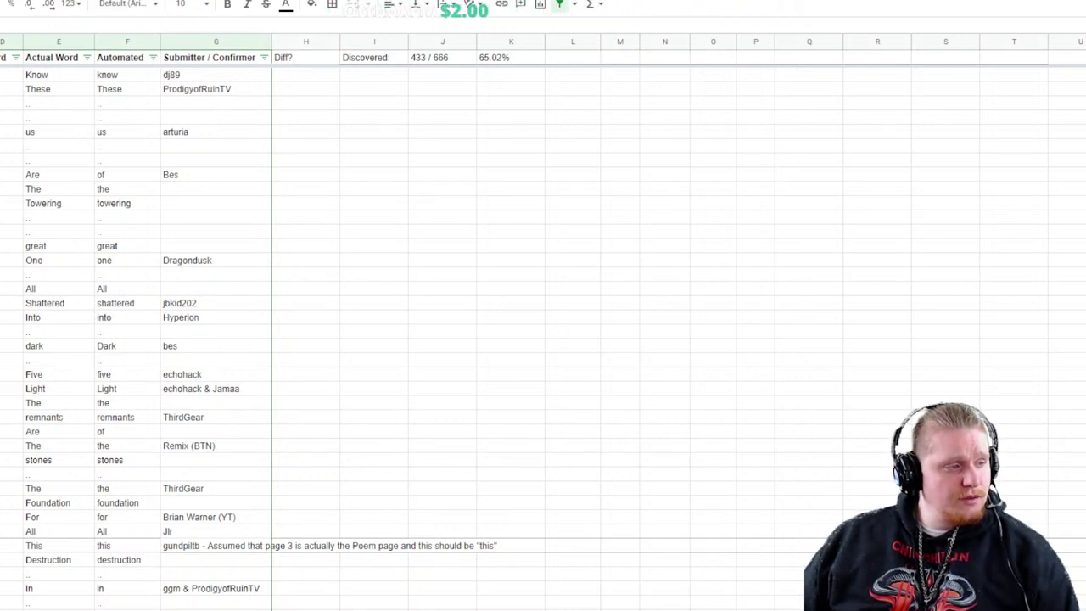
scroll(543, 339, "down", 3)
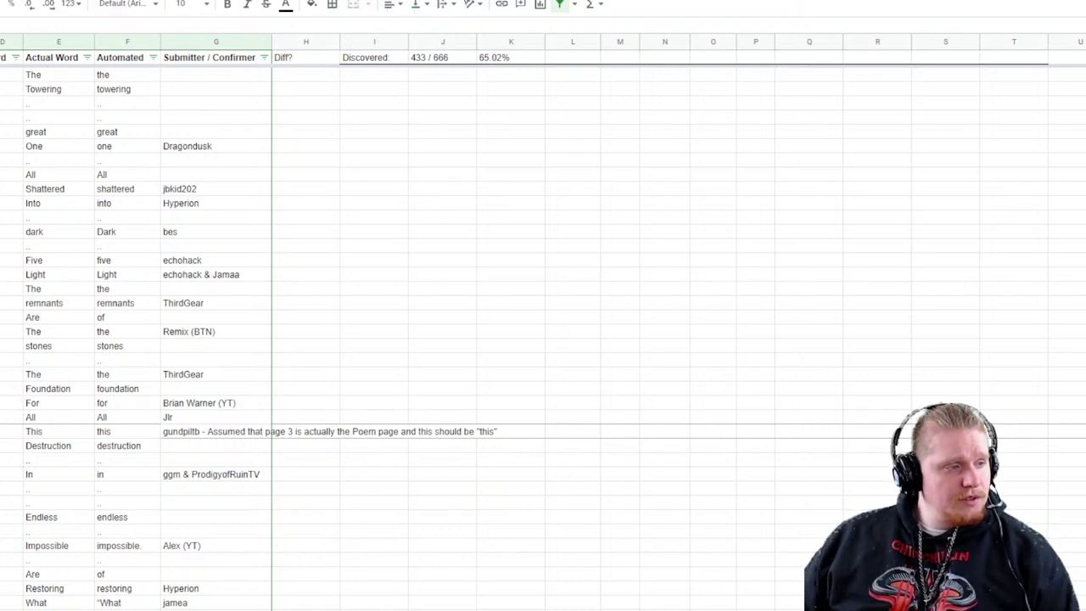
Compare the actual-word and automated cells of the "This" entry between "All" and "Destruction", and check the neighbouring rows for differences
left_click(58, 431)
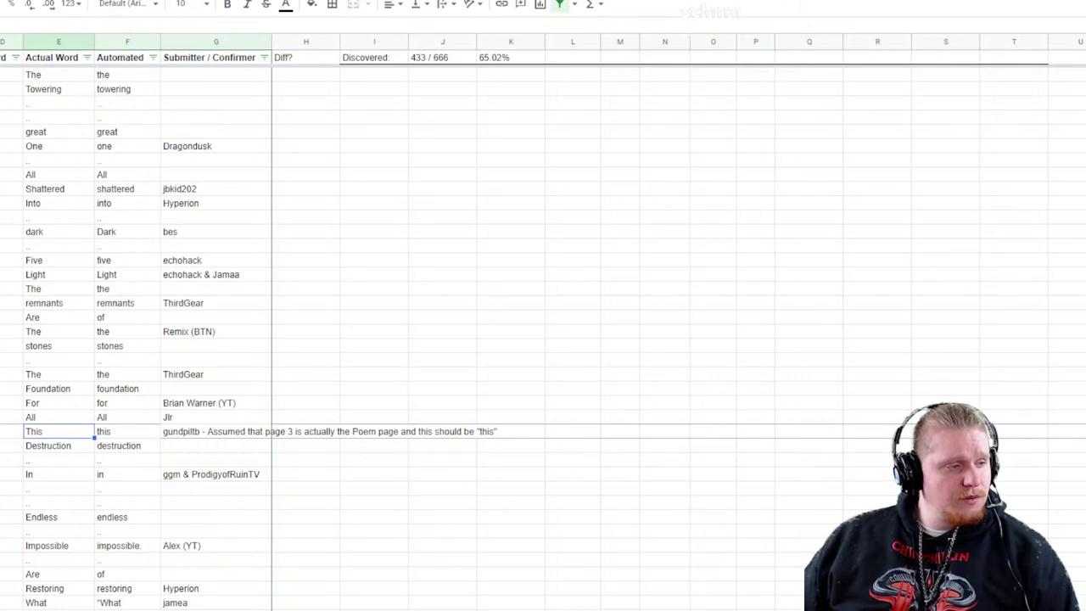
key("Right")
key("Left")
key("Right")
key("Left")
key("Right")
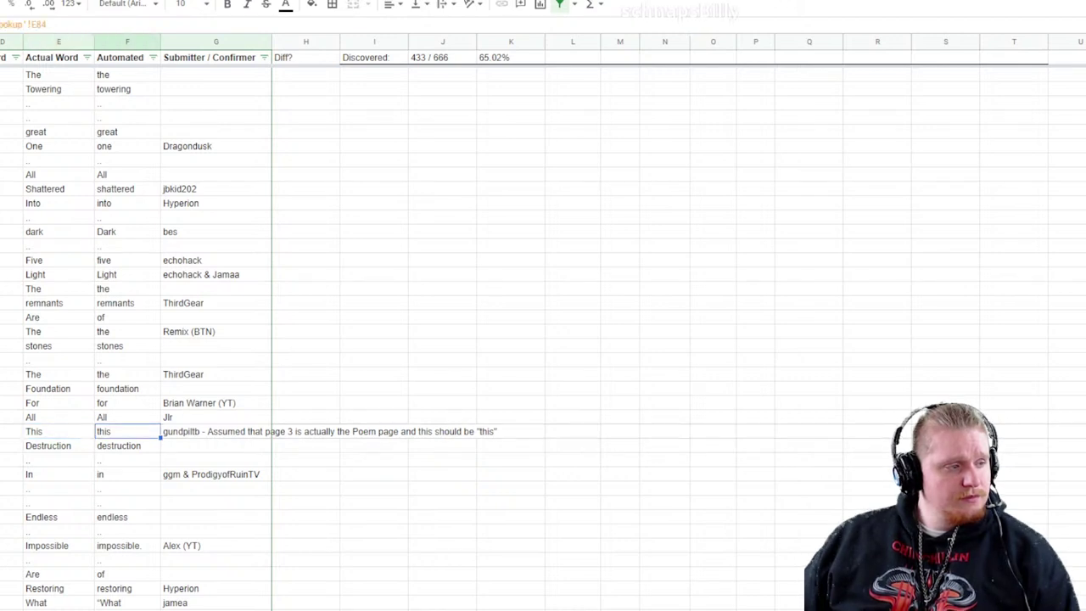
key("Left")
key("Right")
key("Left")
key("Right")
key("Left")
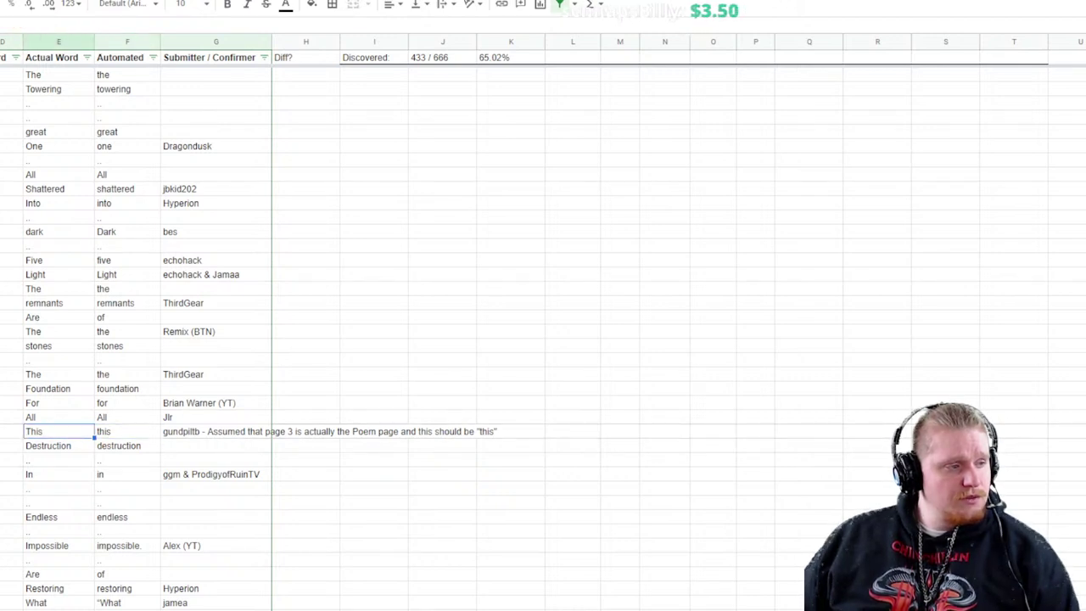
key("Right")
key("Left")
key("Up")
key("Right")
key("Left")
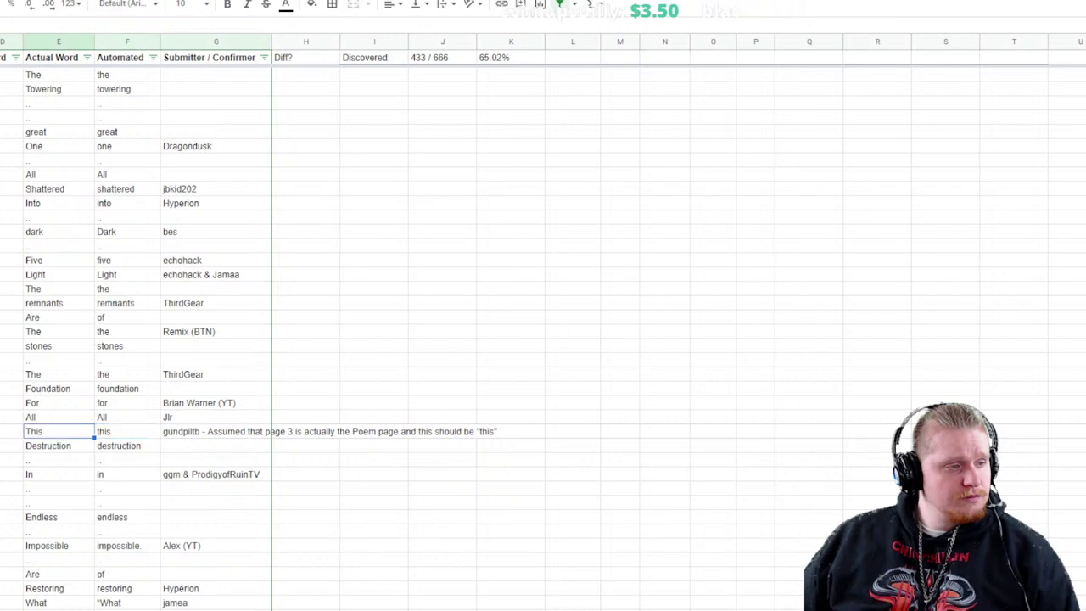
key("Right")
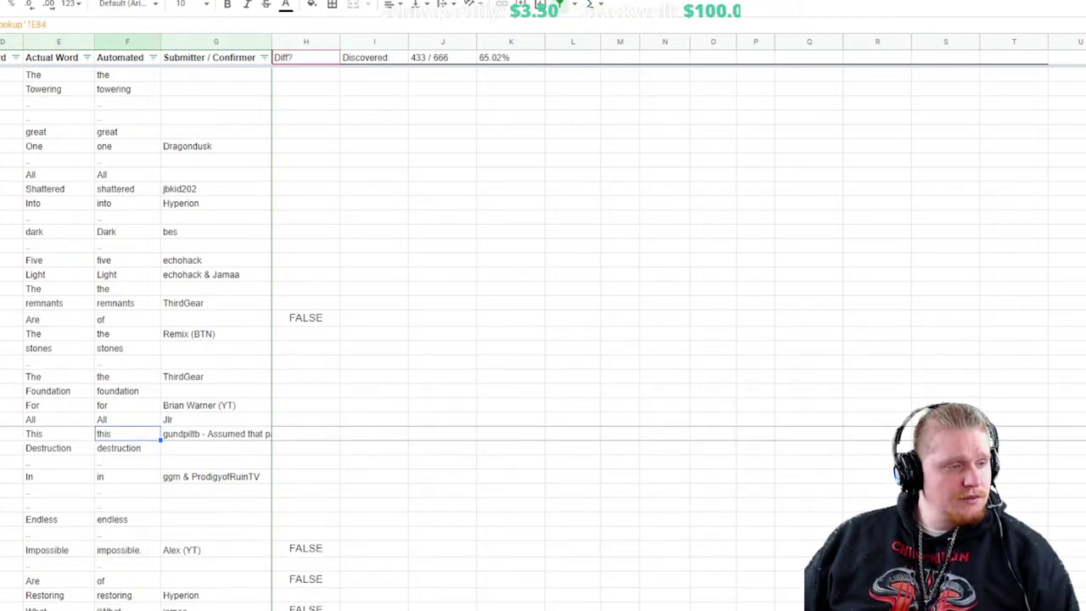
scroll(543, 339, "down", 1)
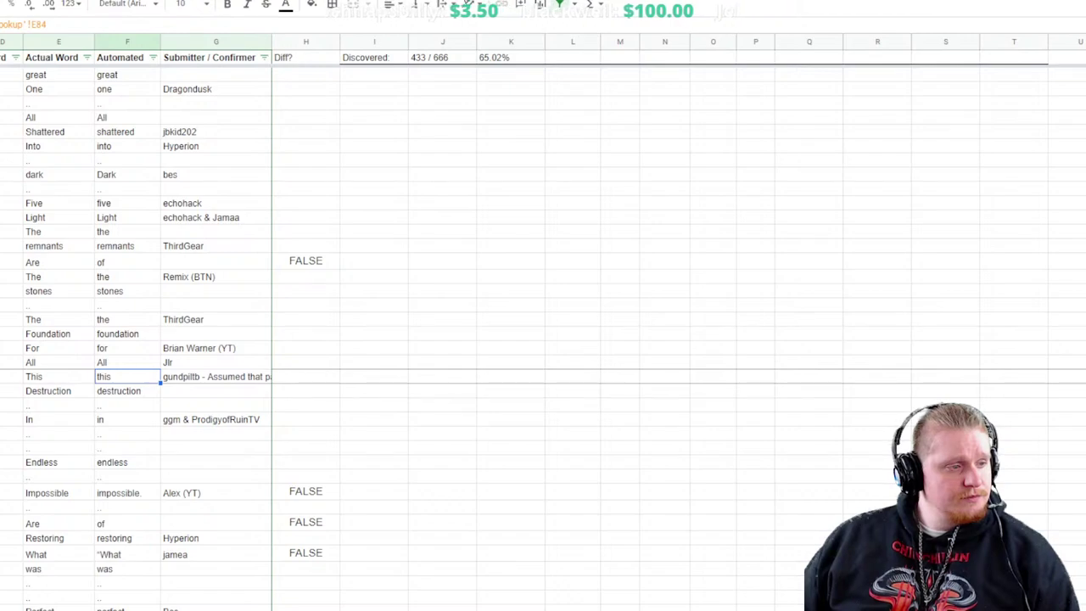
Review the word list around the "This" and "Perfect Form" entries, the opening entries with both text blocks, and the "Burning Red gem" rows
scroll(543, 339, "down", 2)
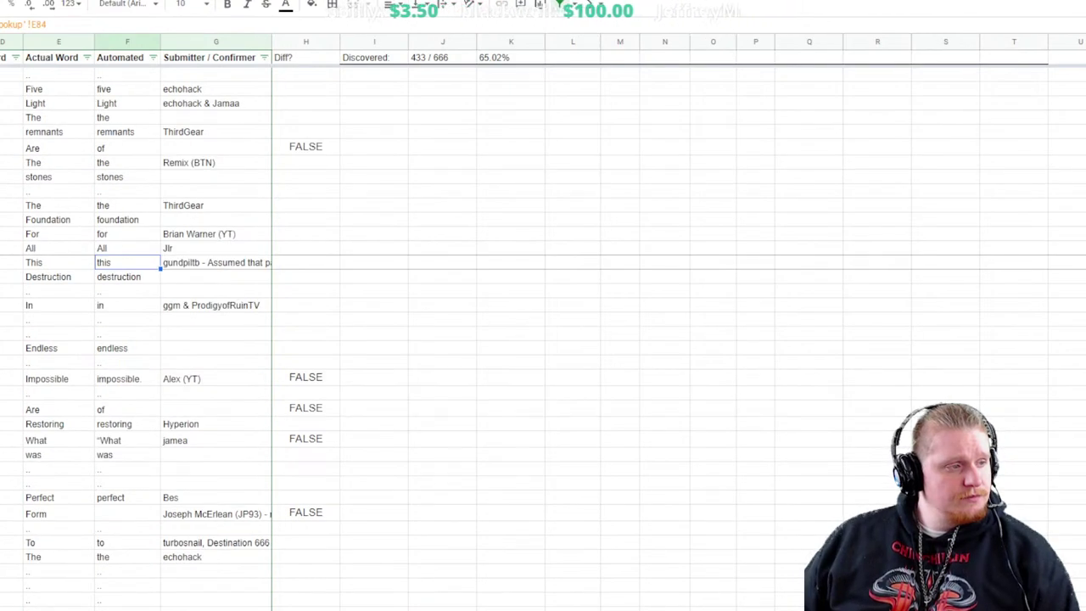
scroll(543, 339, "down", 2)
scroll(543, 339, "up", 8)
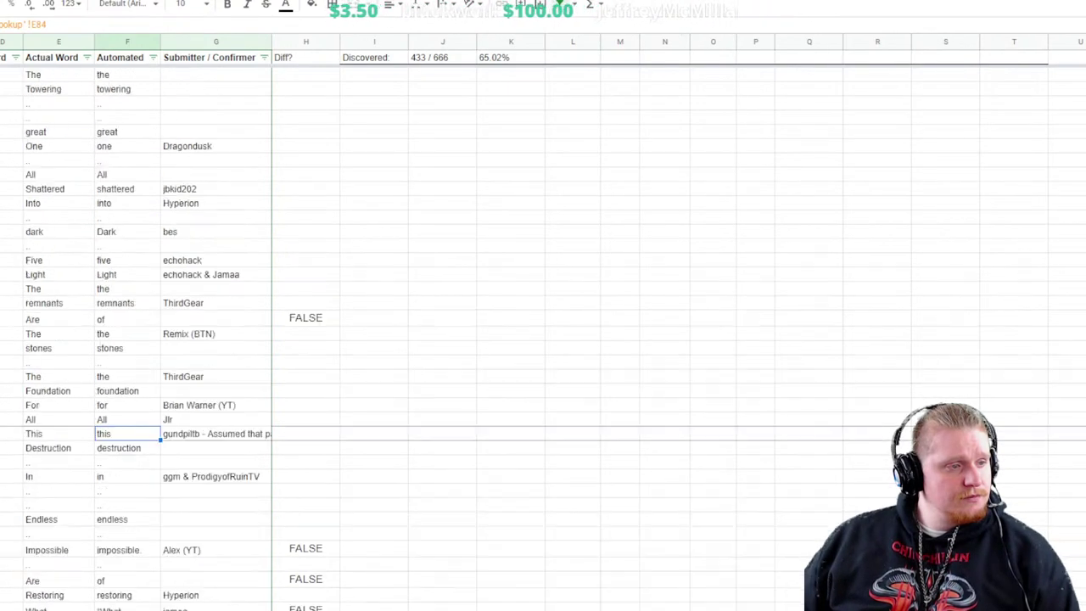
scroll(543, 339, "up", 10)
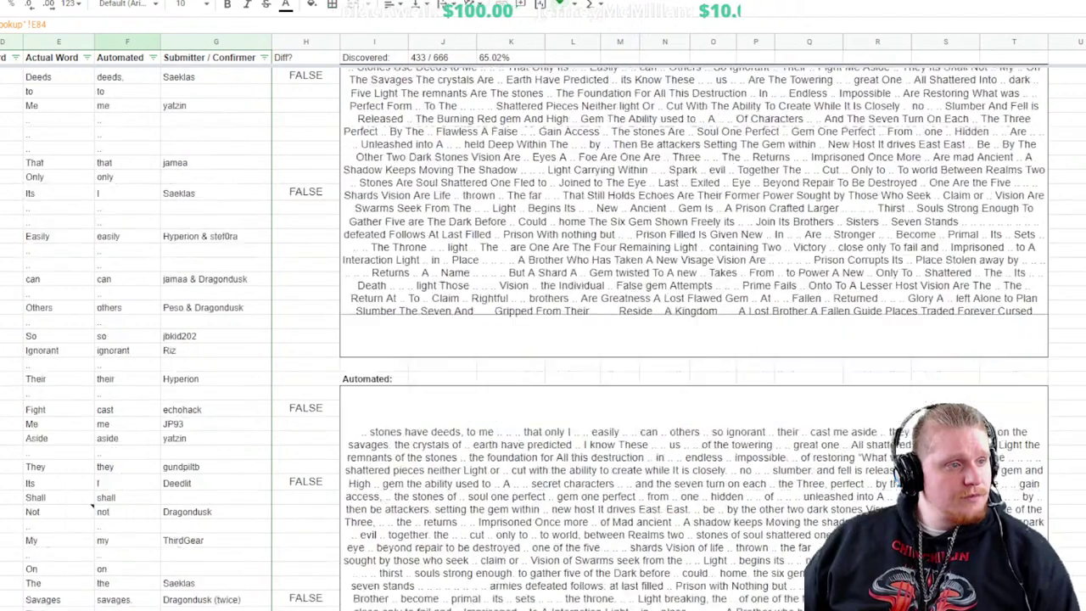
scroll(543, 339, "down", 20)
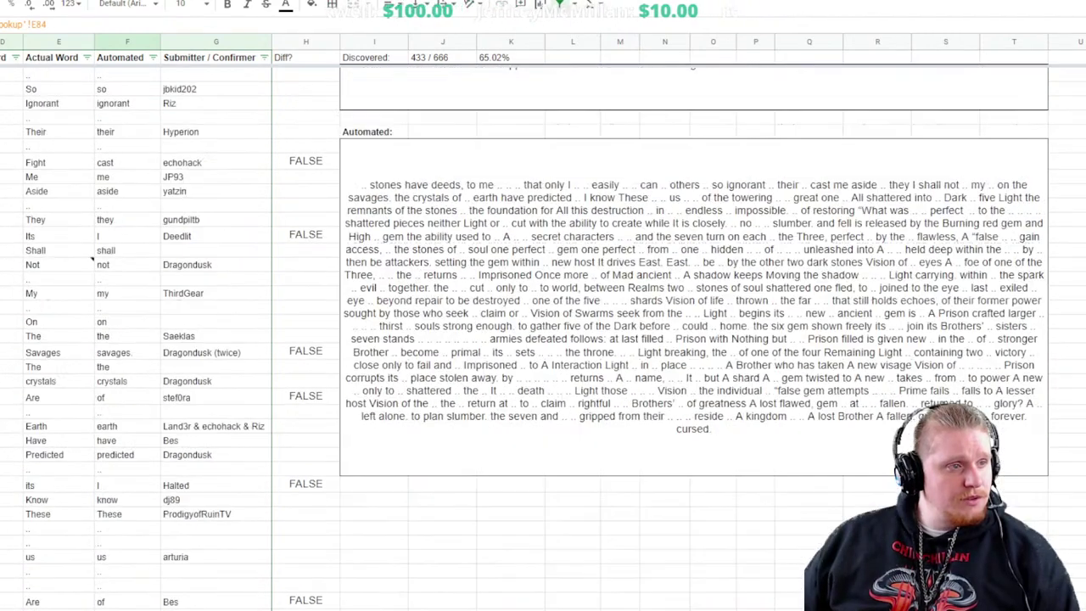
scroll(543, 339, "down", 20)
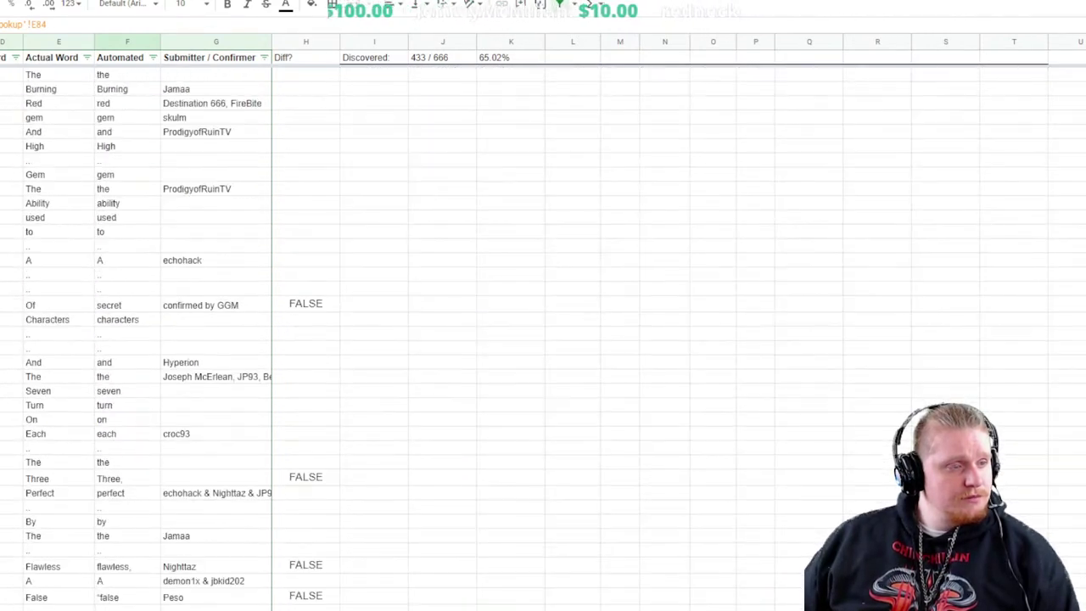
Check the rows from "Hidden" onward for differences and compare the automated and Diff cells of the two consecutive "East" entries
scroll(543, 340, "down", 6)
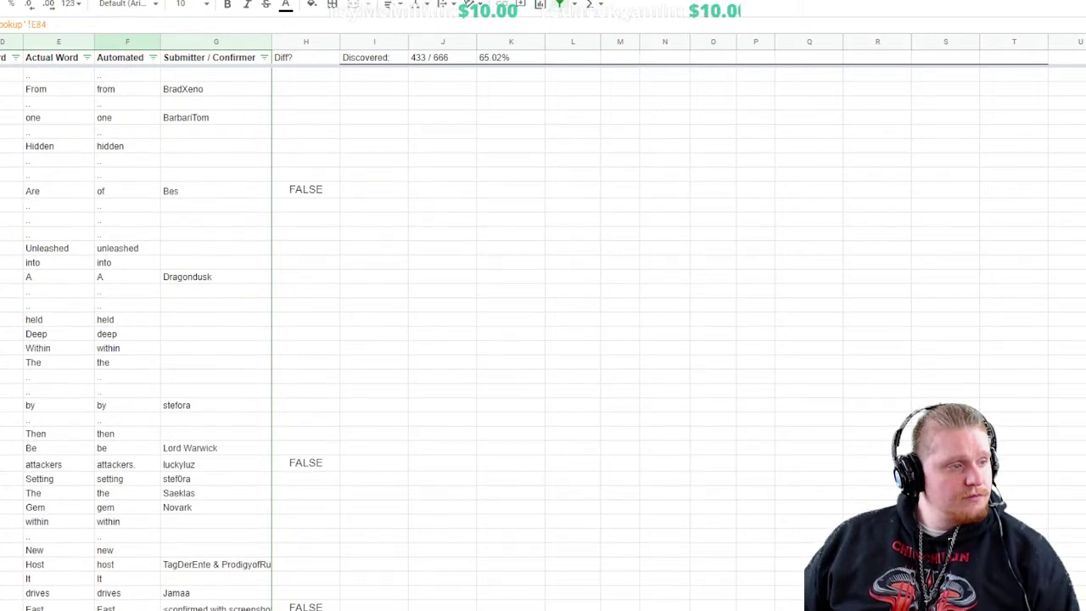
scroll(543, 340, "down", 3)
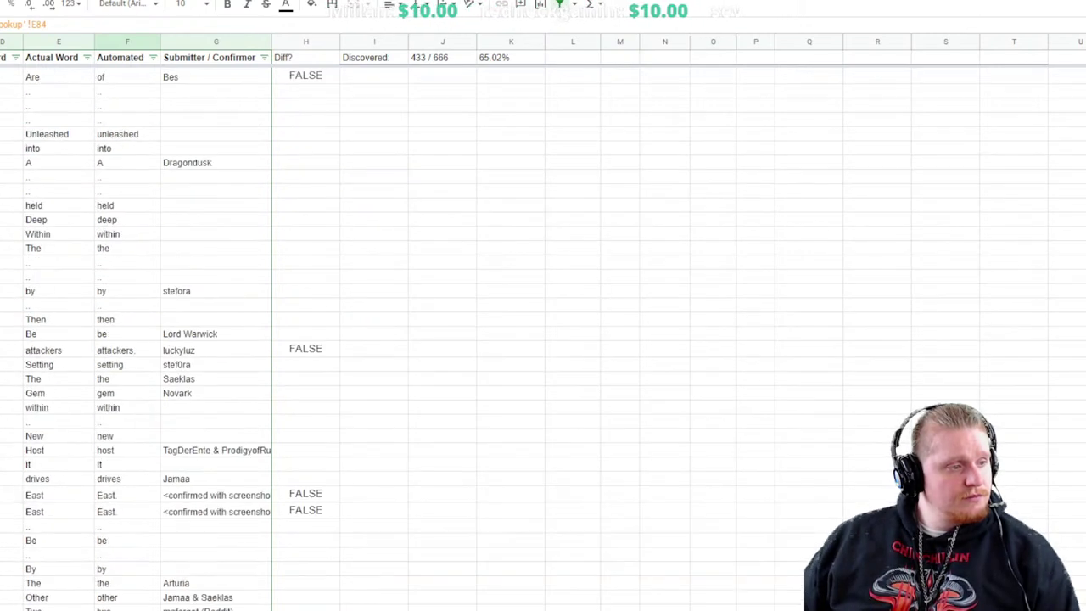
scroll(543, 339, "down", 3)
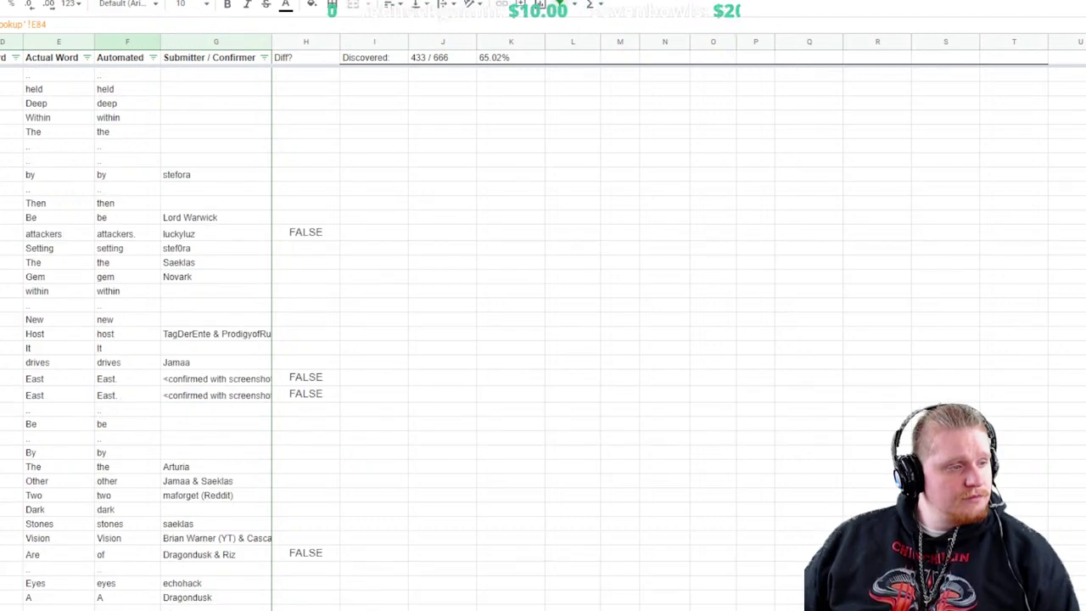
left_click(127, 378)
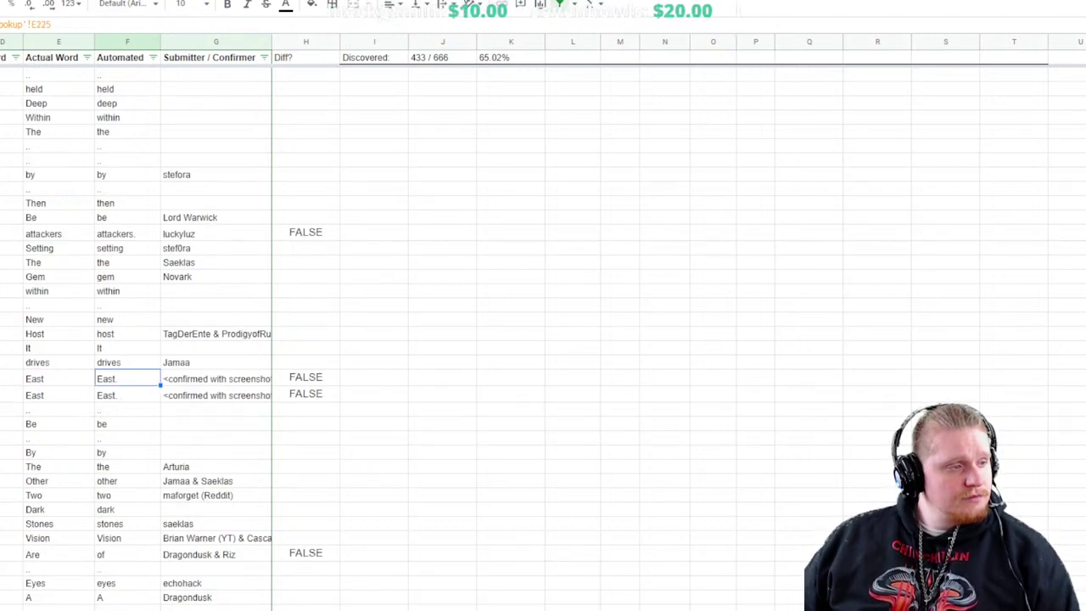
key("Down")
key("Up")
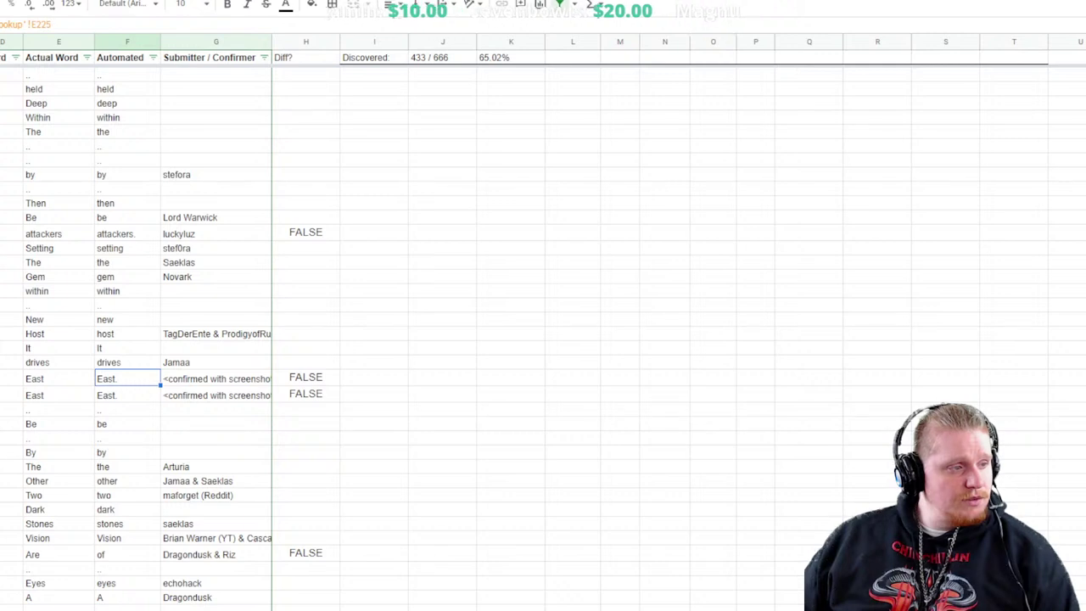
key("Down")
key("Up")
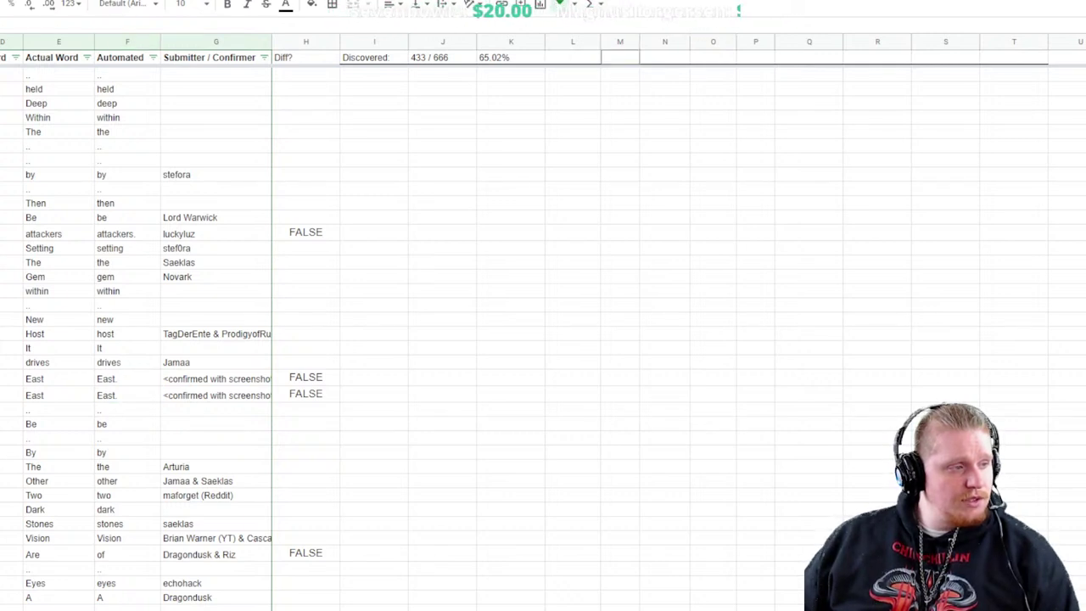
left_click(306, 393)
scroll(543, 339, "down", 3)
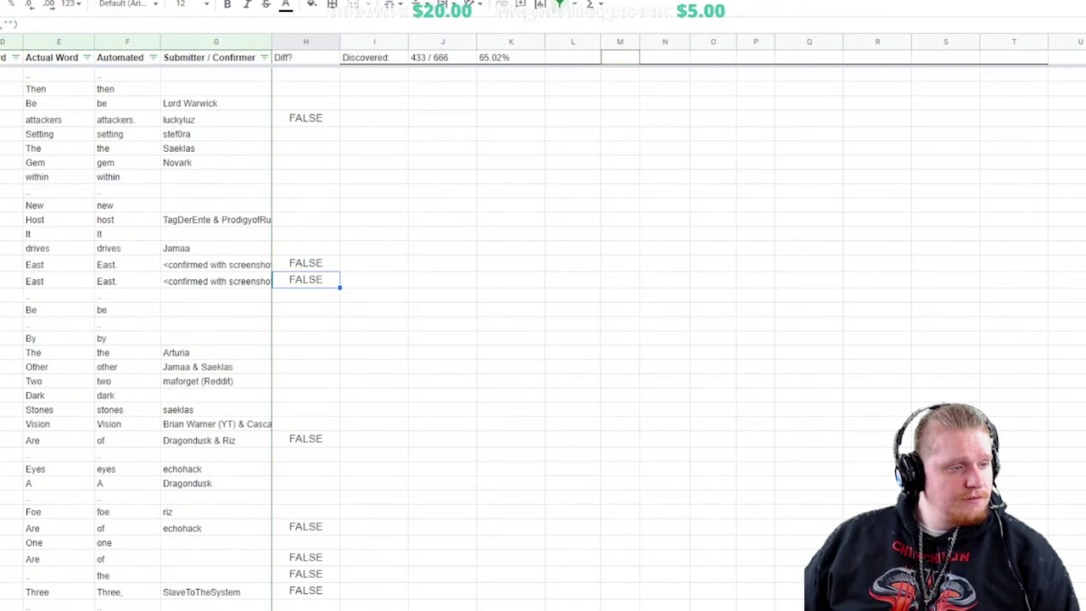
Examine the differing "Are" entries after "Vision" and before "mad Ancient", comparing the actual and automated words
left_click(216, 440)
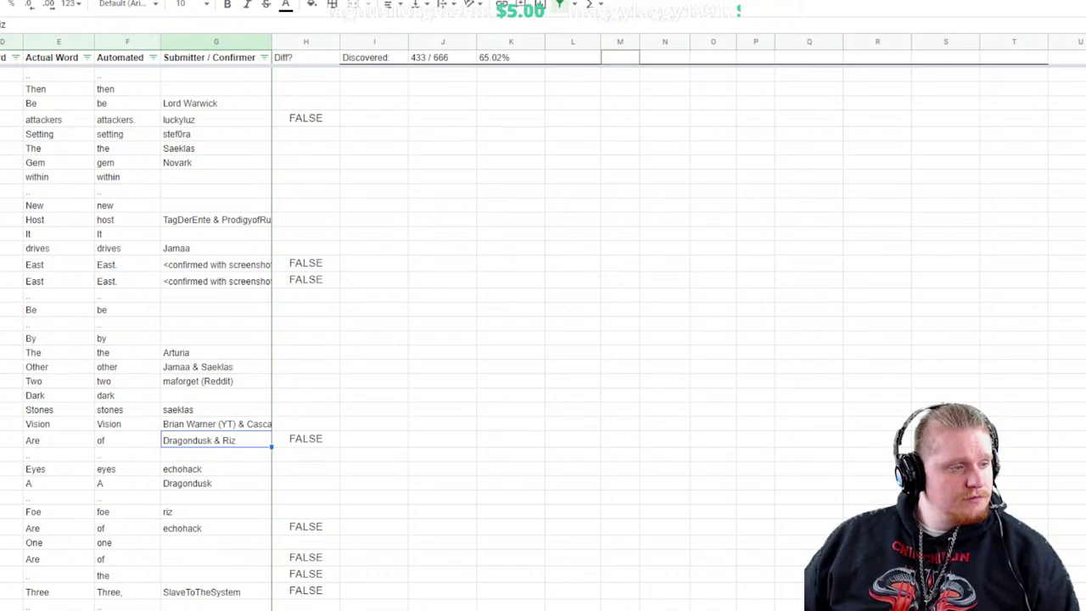
scroll(543, 340, "down", 8)
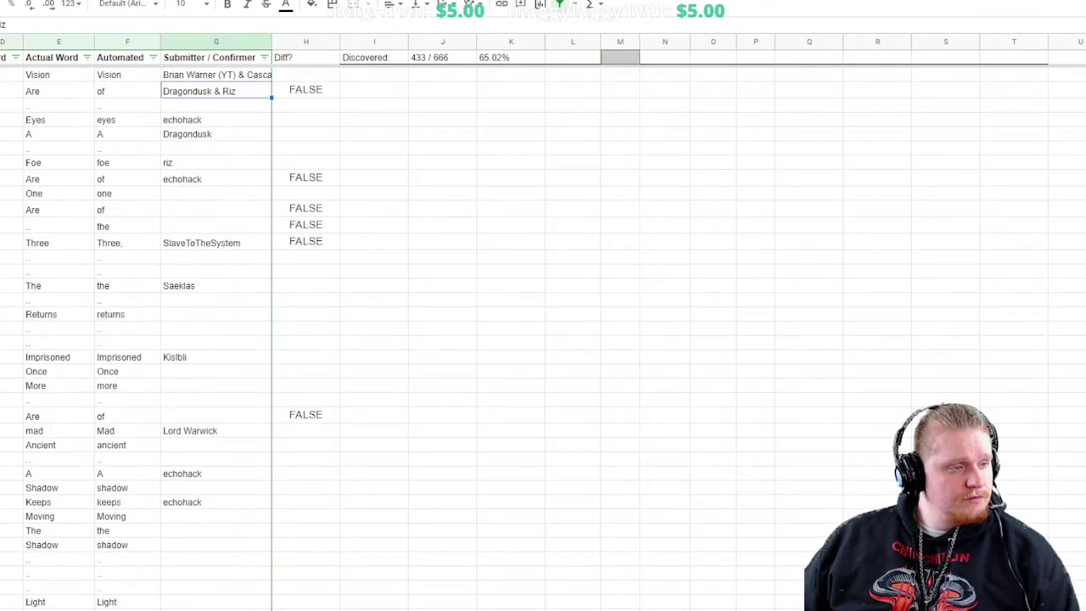
left_click(127, 416)
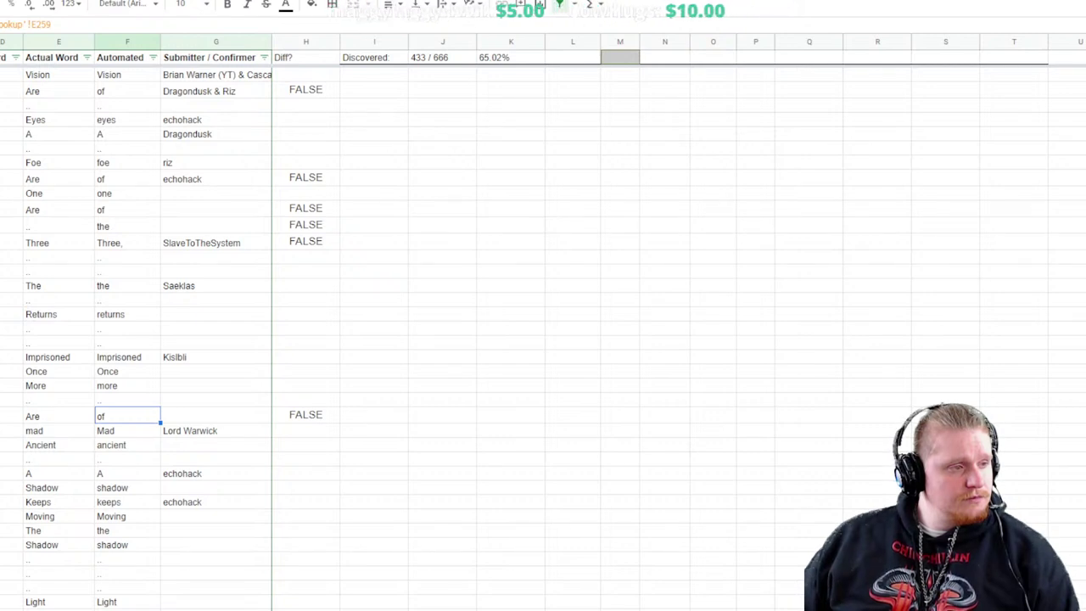
scroll(543, 340, "down", 5)
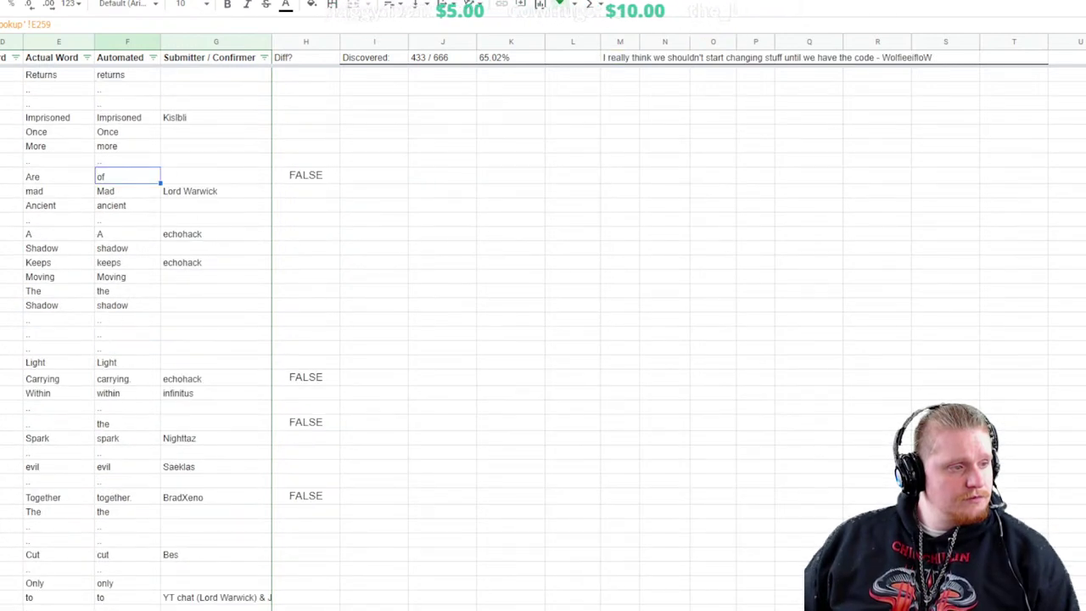
Check the automated cells of the "Carrying", "Within", "Together" and "Fled" entries for differences from the actual words
left_click(128, 393)
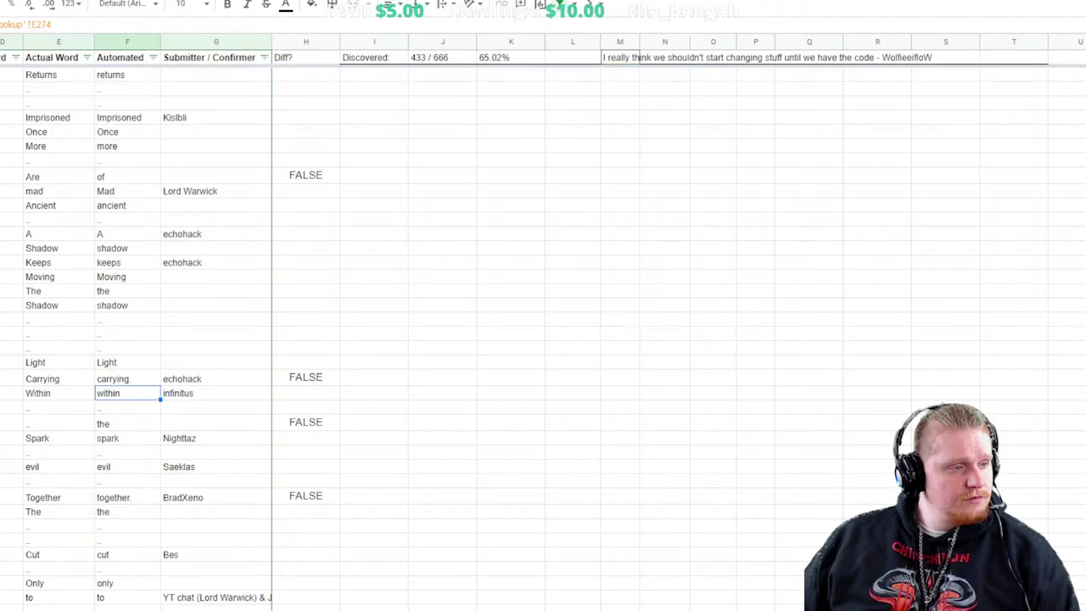
left_click(127, 379)
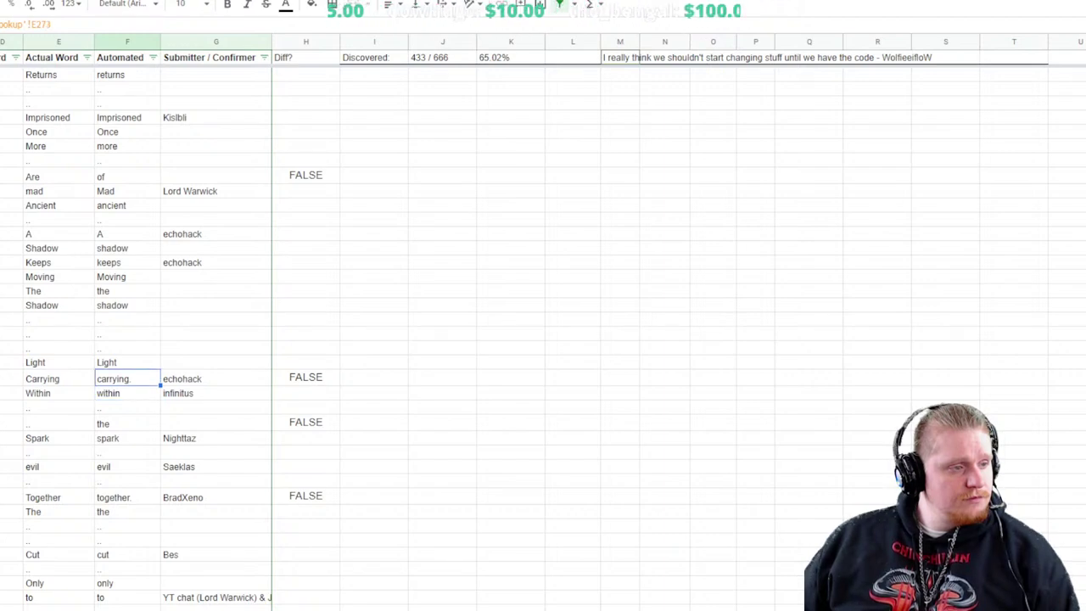
left_click(127, 497)
scroll(543, 339, "down", 5)
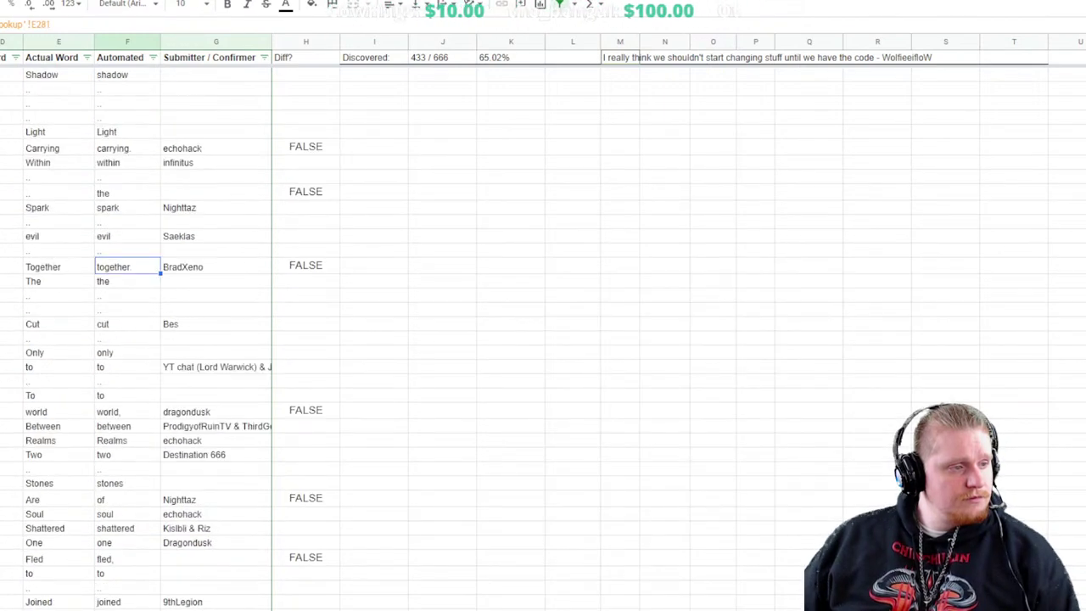
scroll(543, 339, "down", 3)
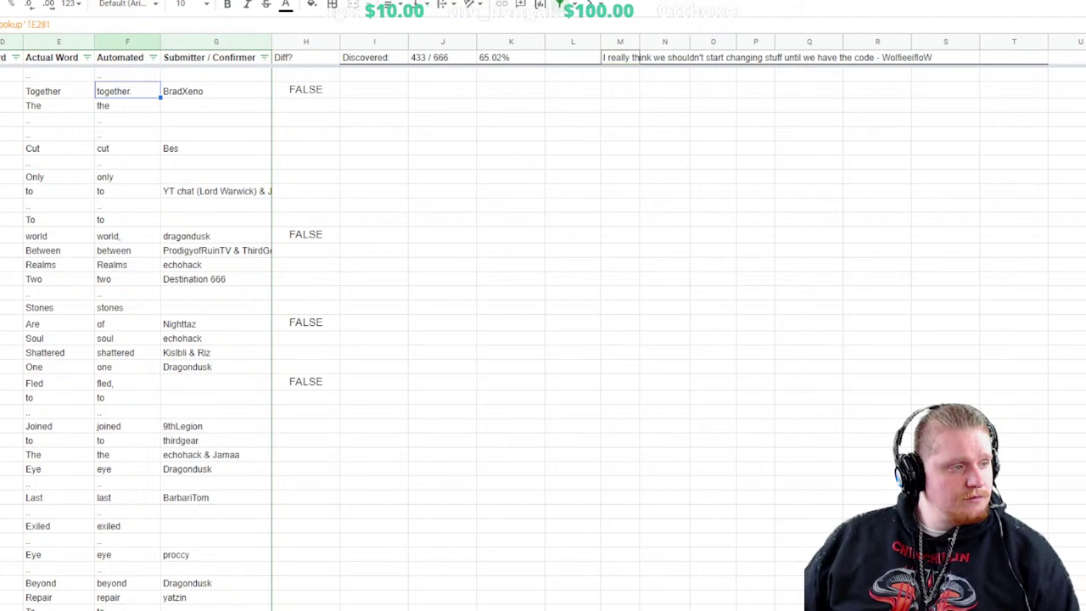
left_click(127, 382)
scroll(543, 340, "down", 5)
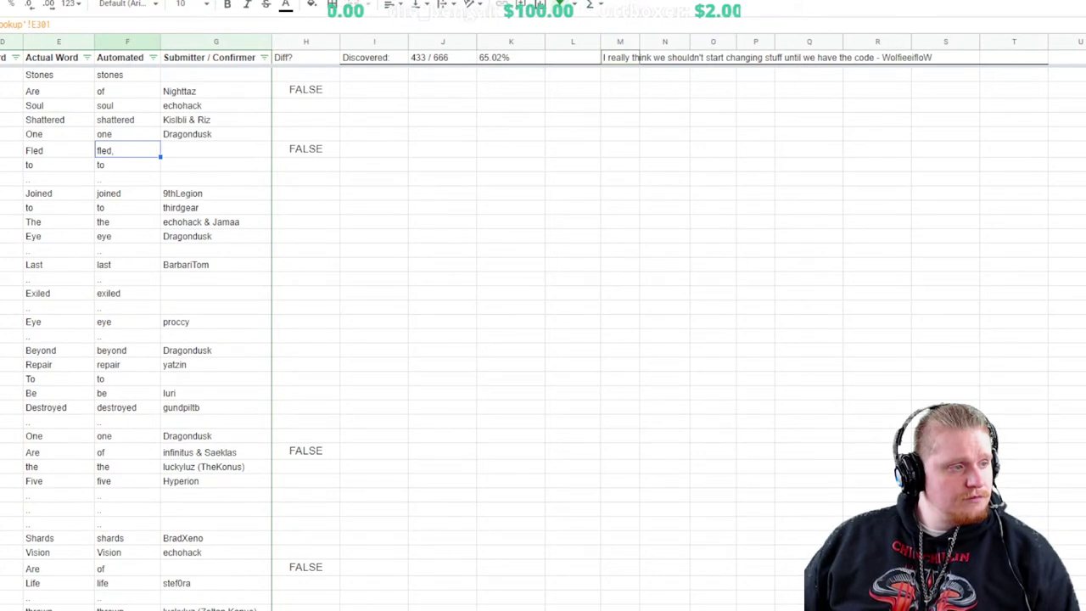
Examine the automated word between "One" and "the Five" and compare the neighbouring rows from "Joined" to "Echoes"
left_click(128, 452)
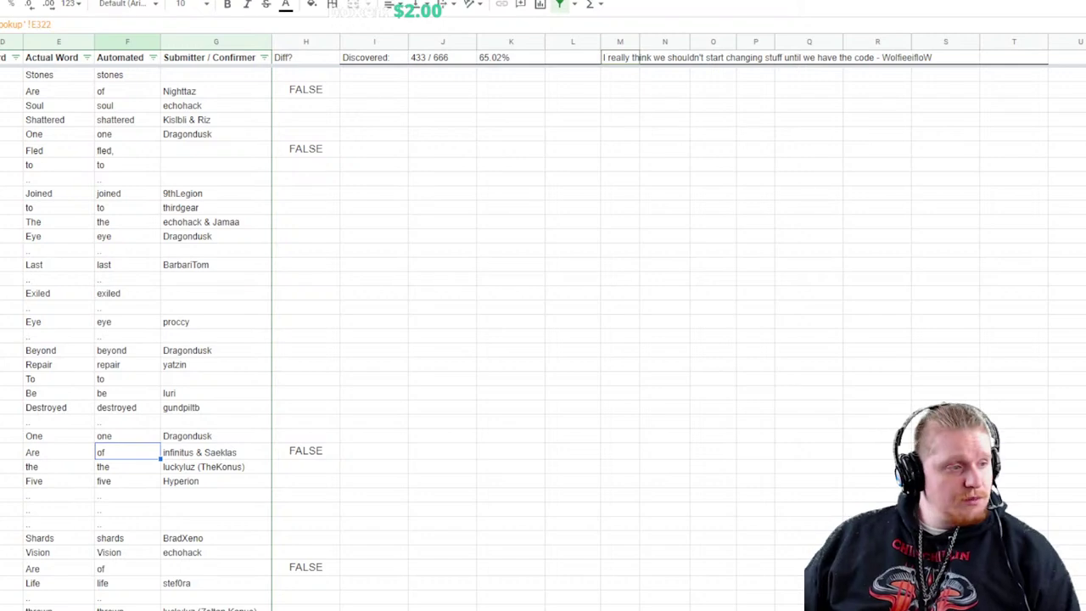
scroll(543, 340, "down", 2)
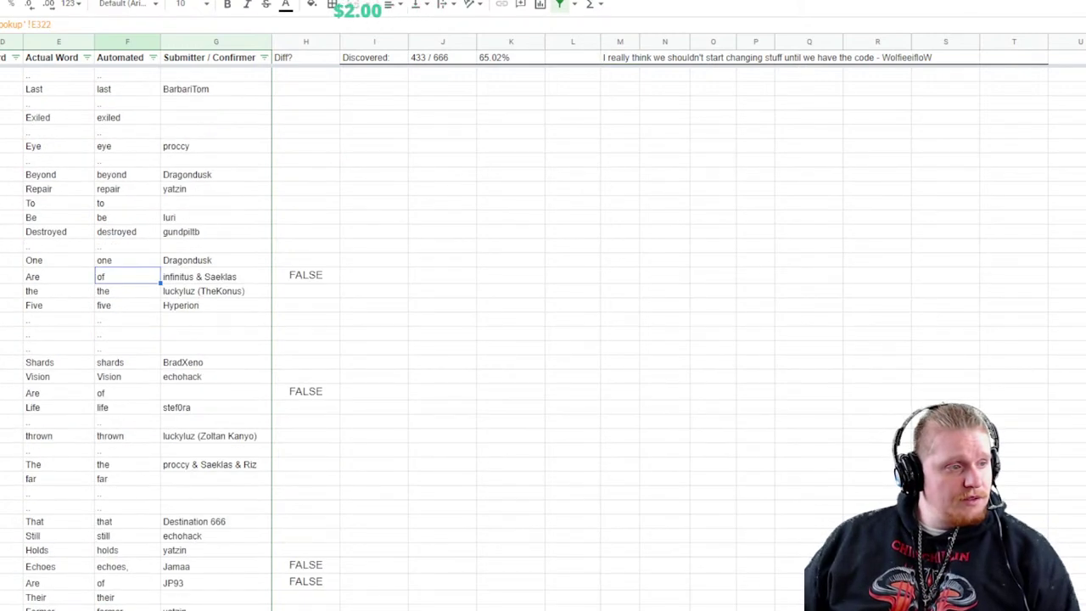
scroll(544, 340, "up", 2)
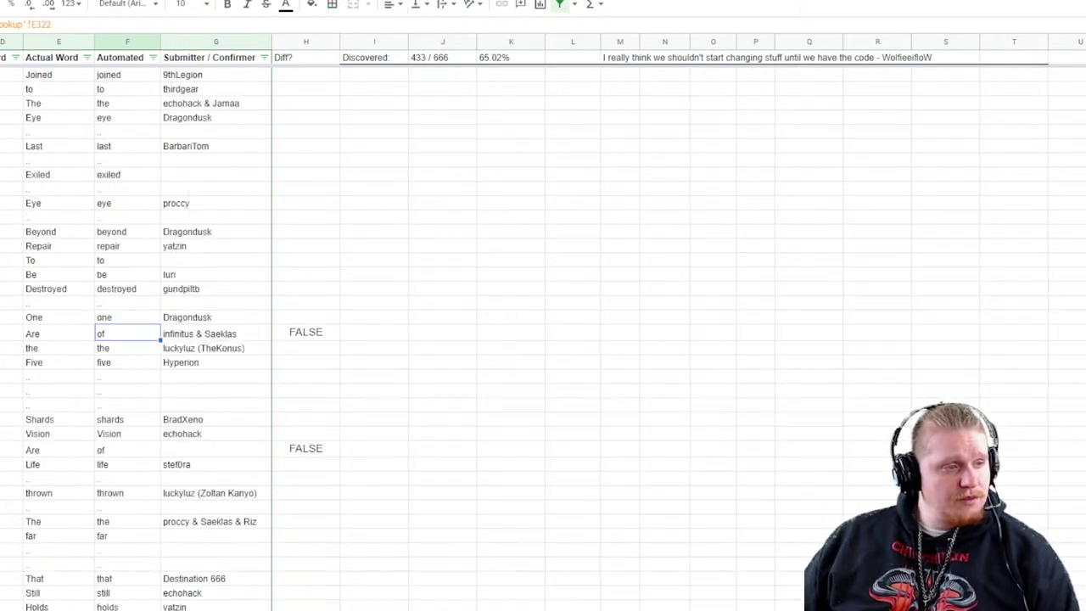
scroll(543, 339, "up", 1)
scroll(543, 339, "down", 2)
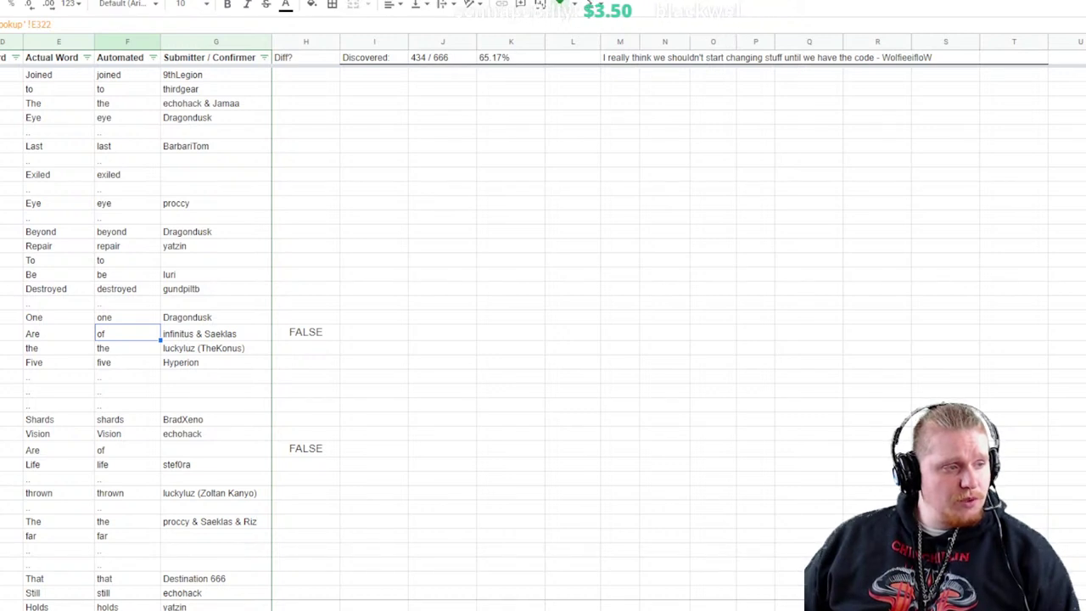
scroll(543, 339, "down", 3)
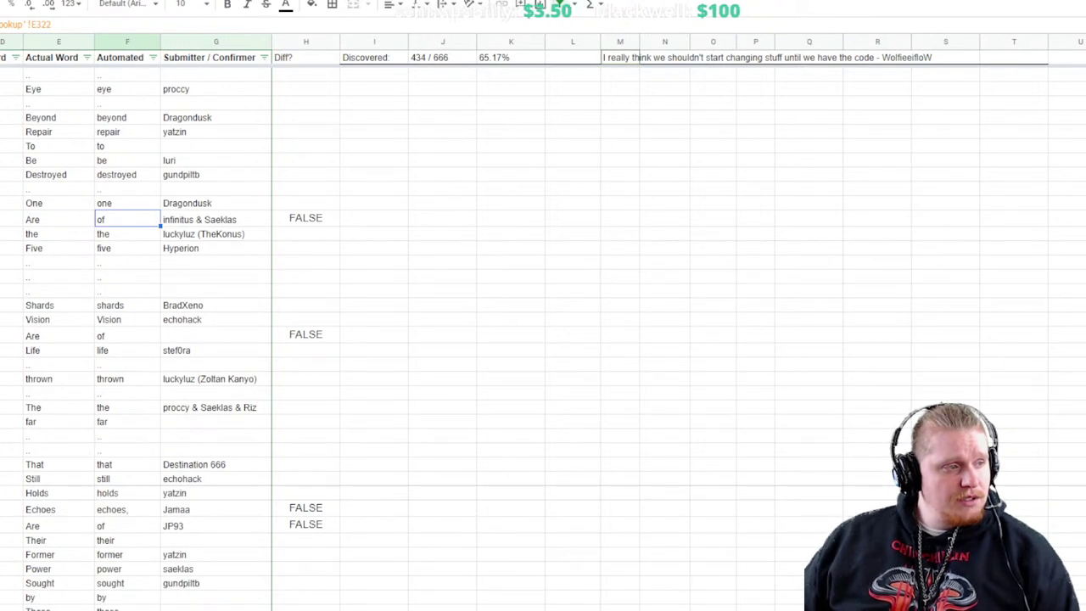
Compare the actual and automated words of the entry between "Vision" and "Life", and check the entry between "Echoes" and "Their"
left_click(59, 335)
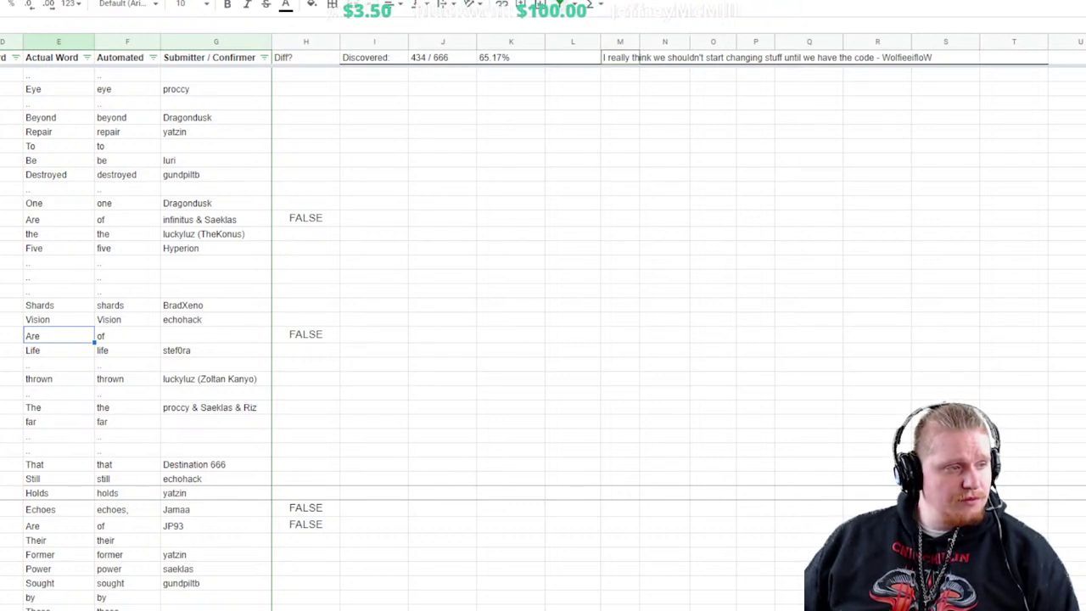
left_click(128, 335)
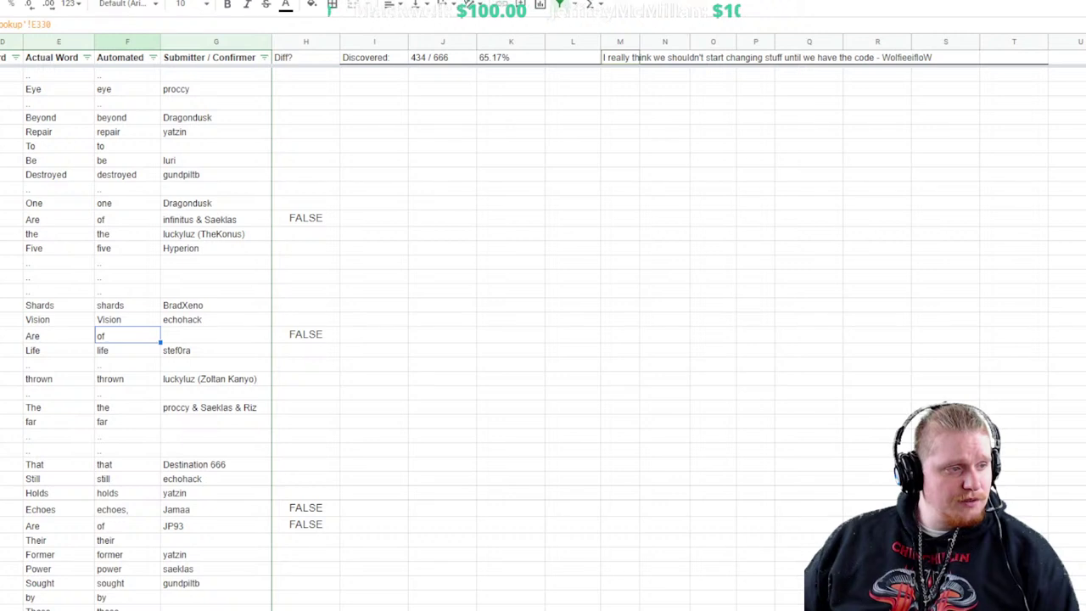
left_click(58, 335)
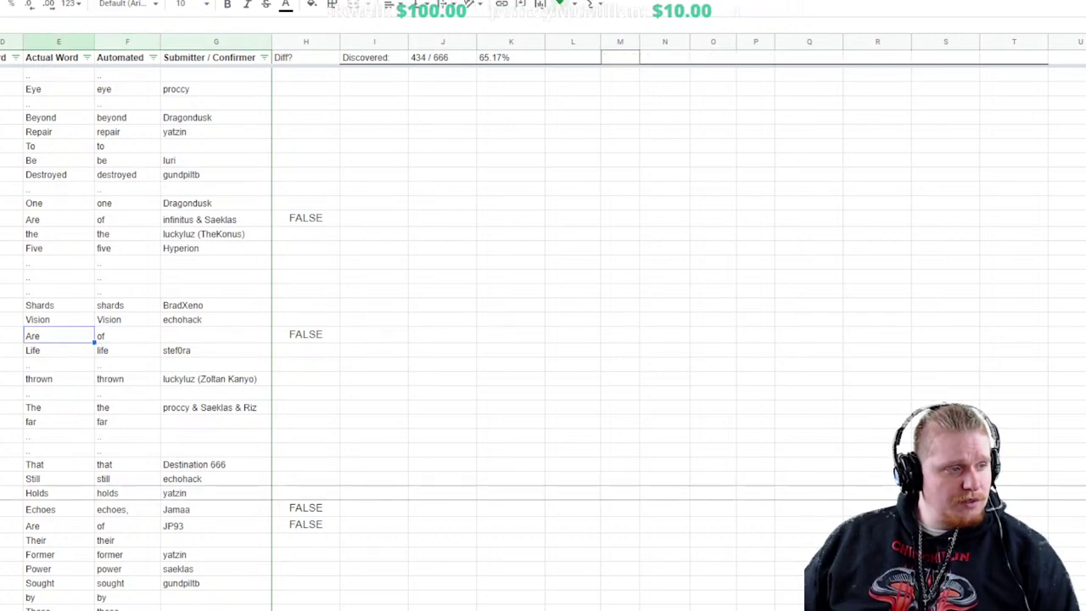
left_click(127, 335)
scroll(544, 340, "down", 2)
left_click(58, 468)
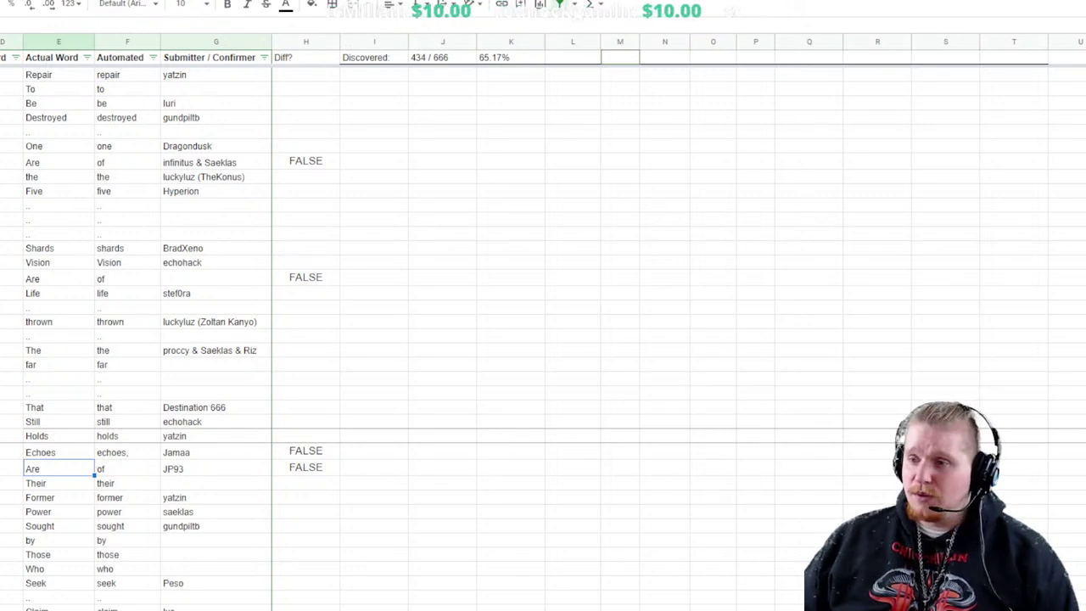
Return to the opening entries beside the automated text block and check the actual word between "They" and "Shall"
left_click(511, 526)
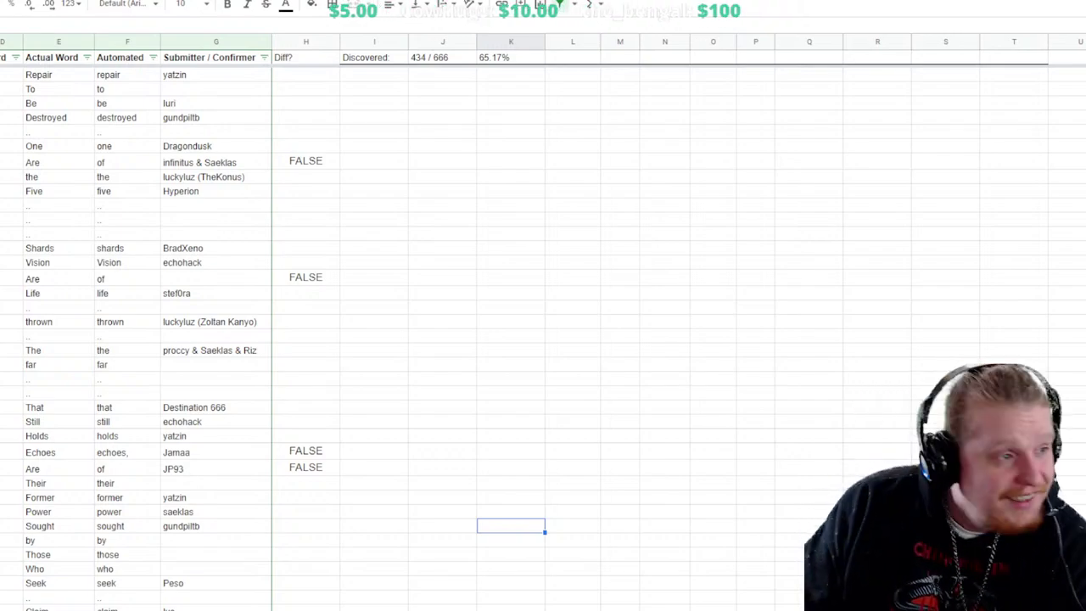
scroll(543, 339, "down", 20)
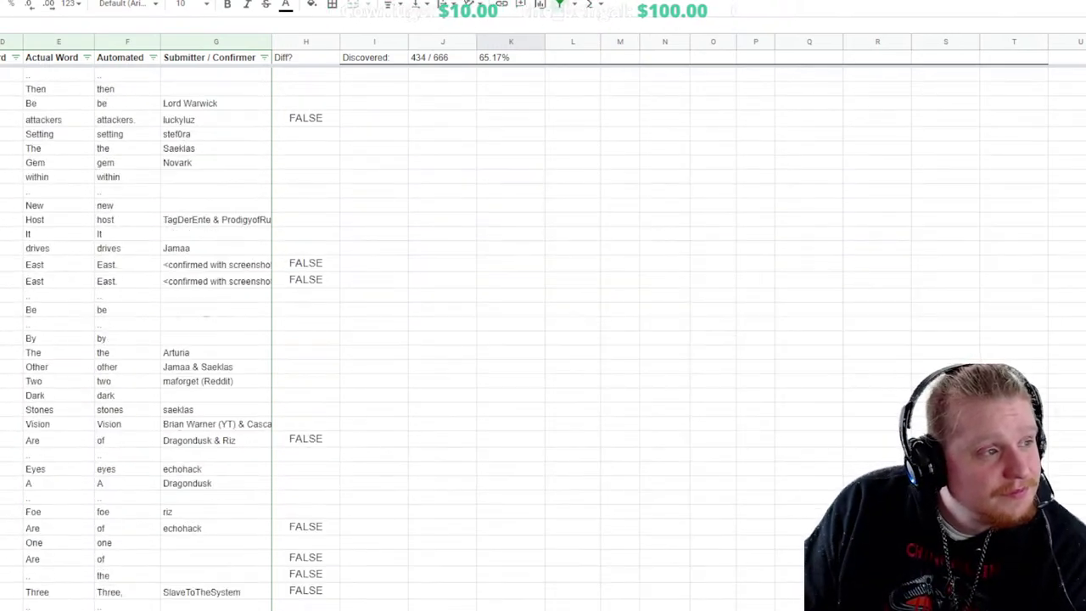
scroll(91, 402, "down", 20)
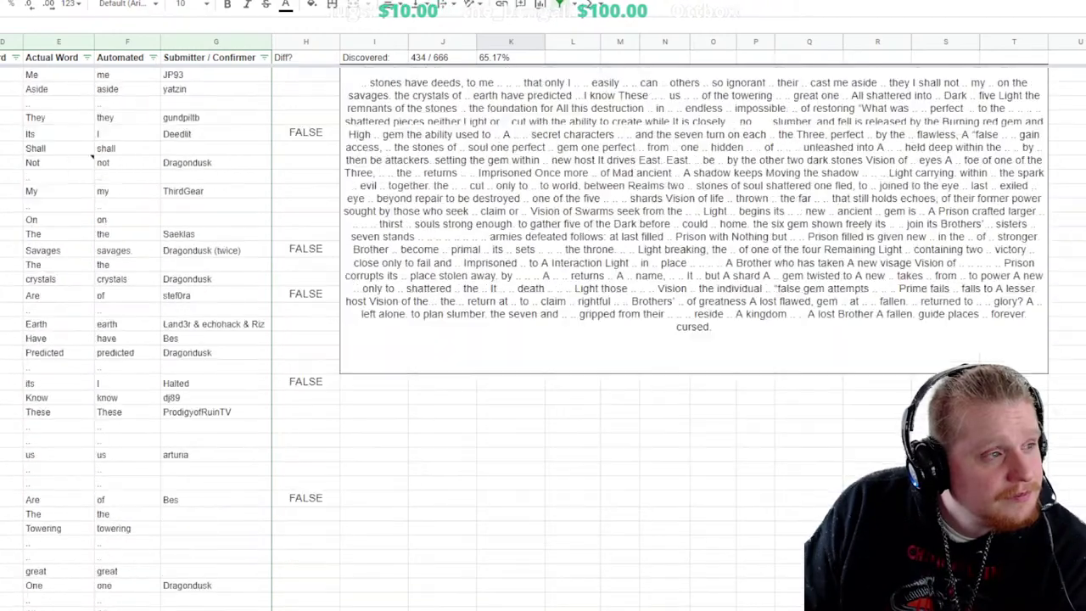
scroll(543, 340, "down", 3)
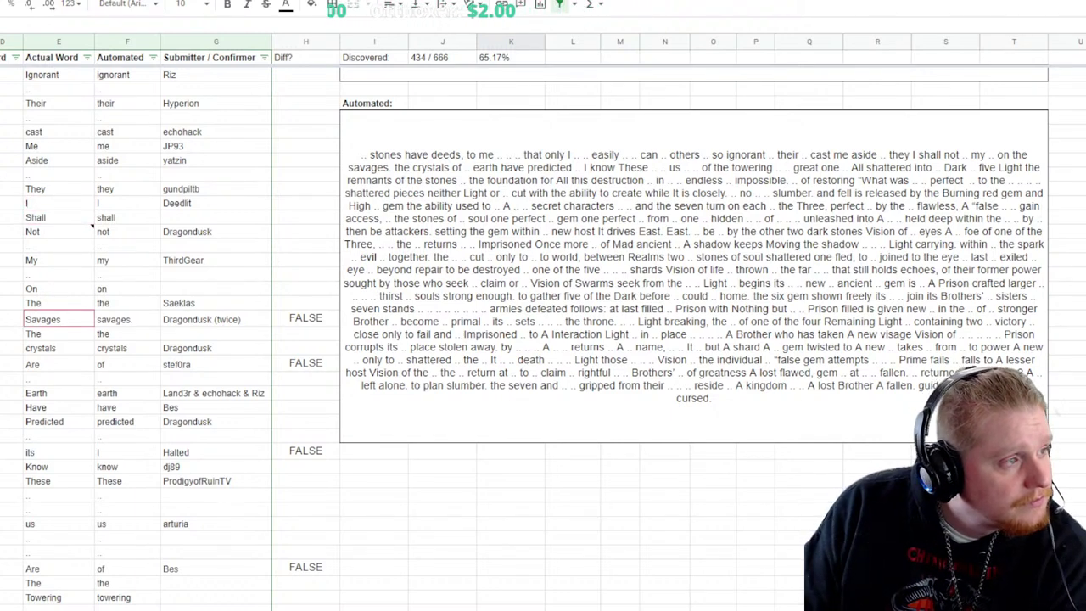
left_click(59, 203)
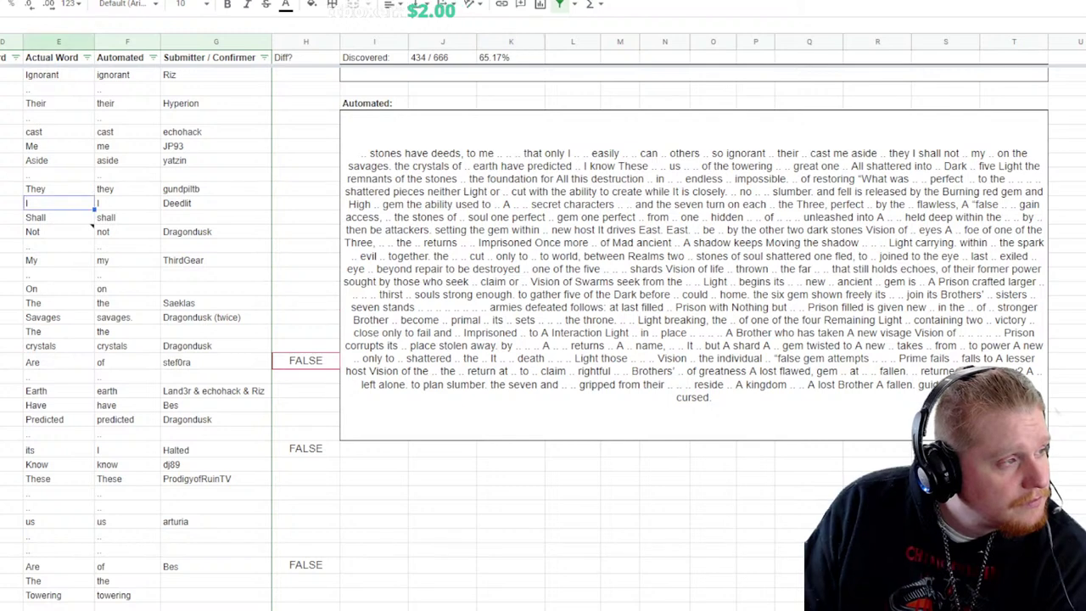
Review the rows flagged as different, down to the "Echoes" entry and back up to the opening entries beside the automated text
mouse_move(51, 232)
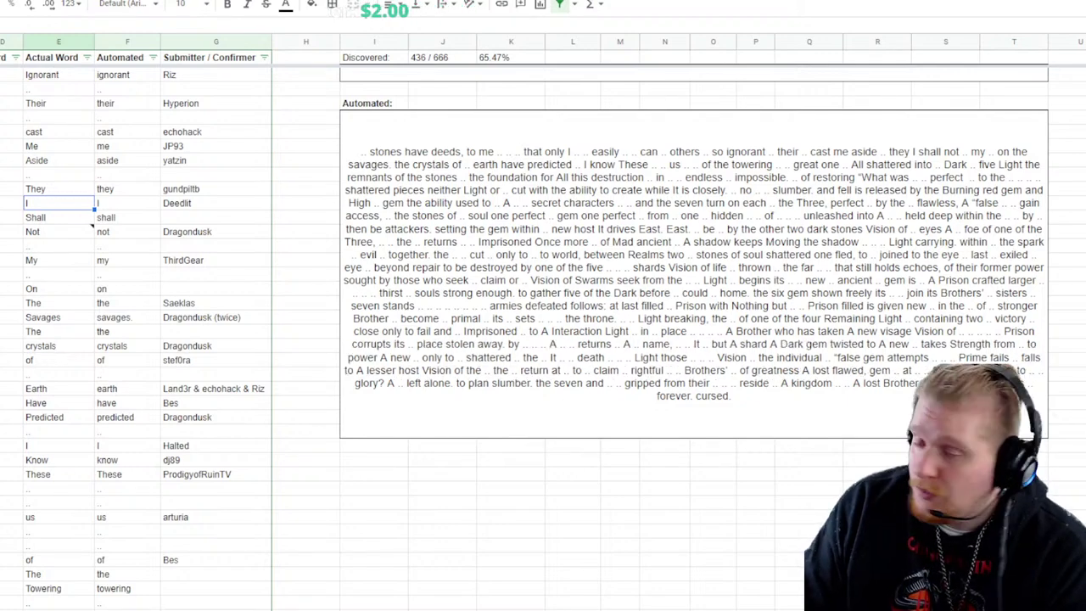
scroll(543, 339, "down", 20)
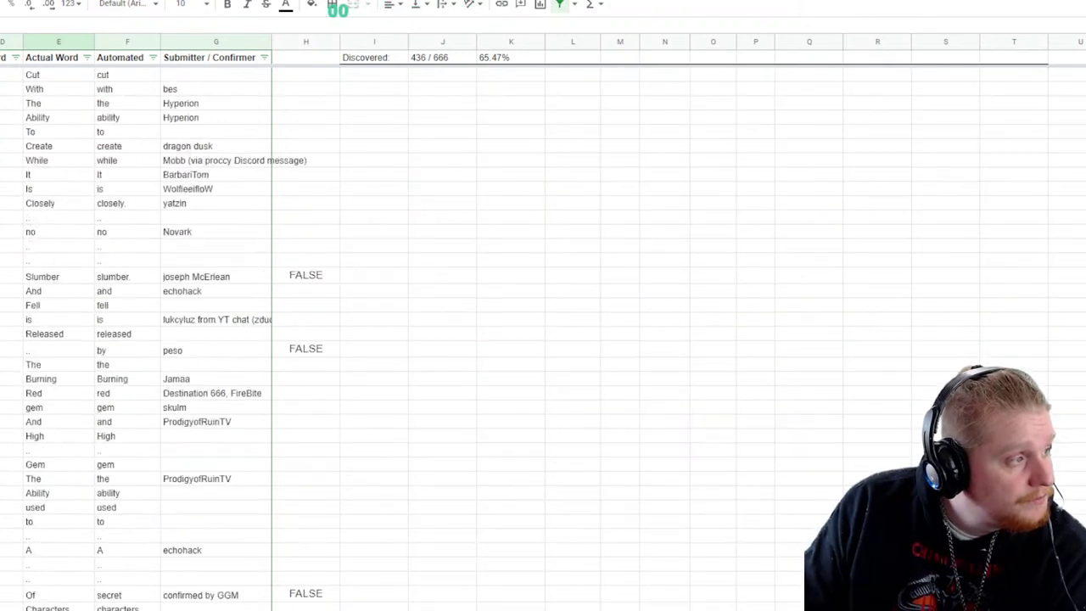
scroll(543, 339, "down", 10)
scroll(543, 339, "down", 7)
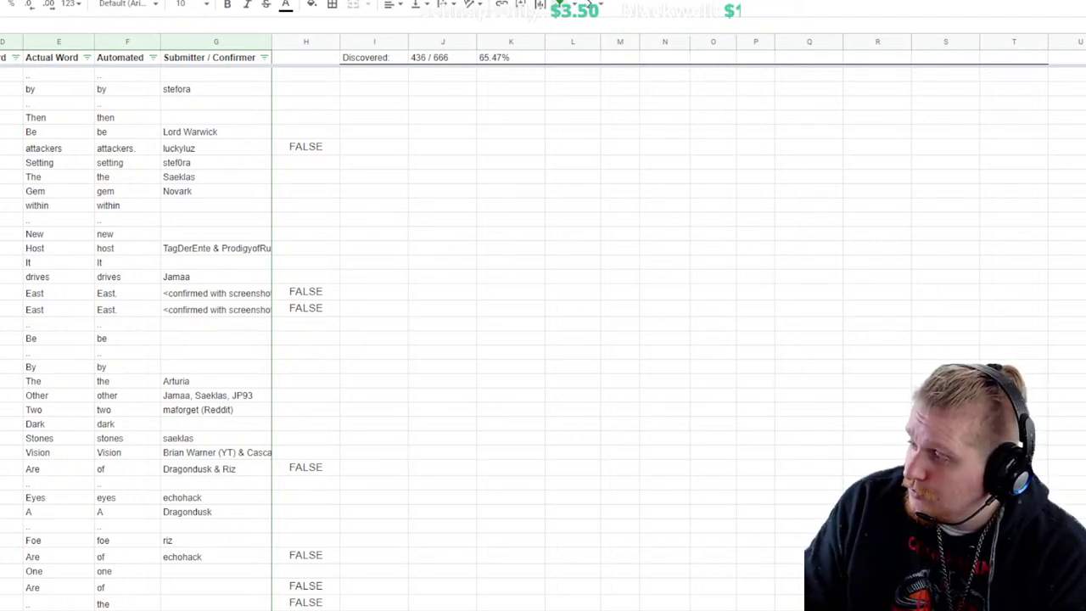
scroll(339, 340, "down", 20)
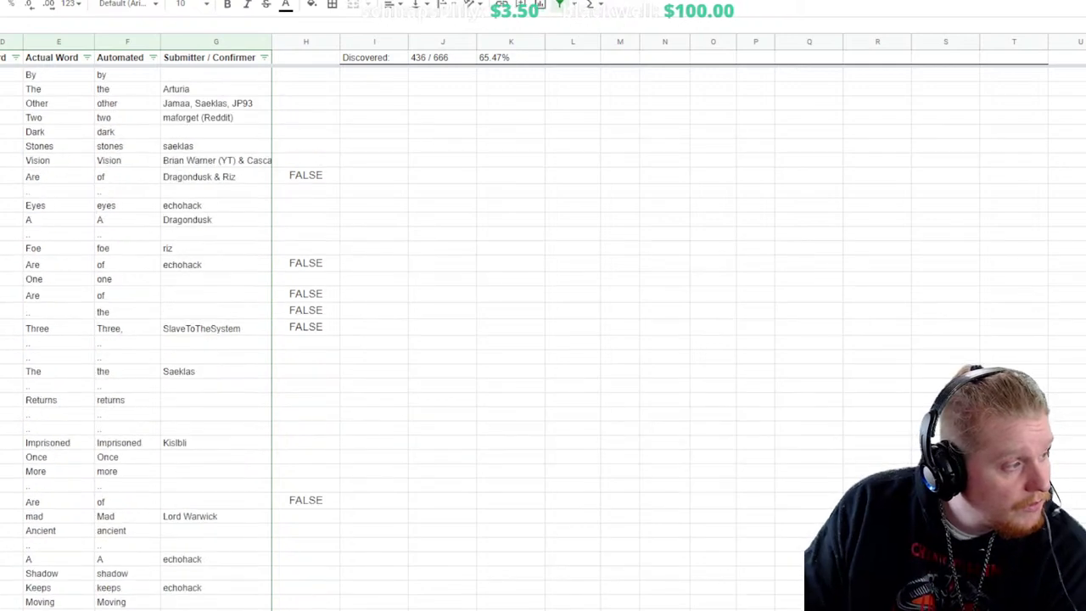
scroll(340, 339, "up", 3)
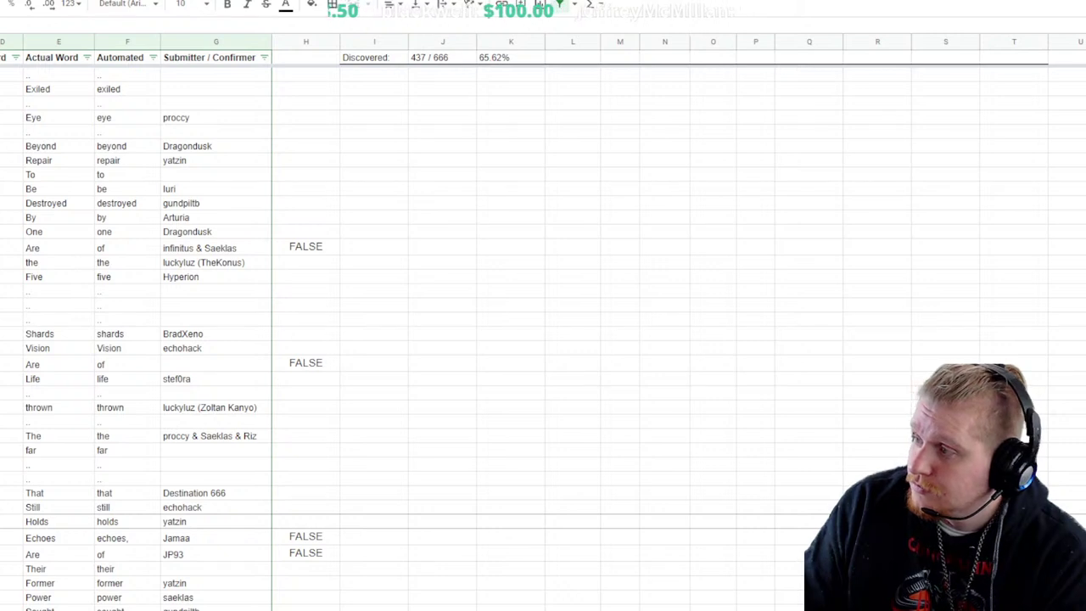
left_click(12, 333)
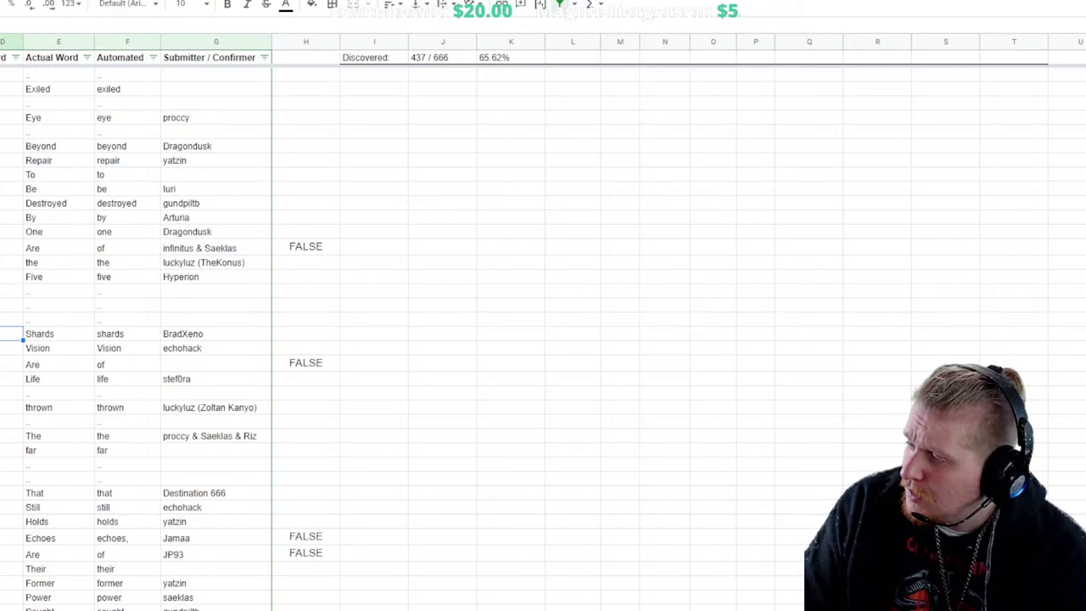
scroll(135, 340, "up", 12)
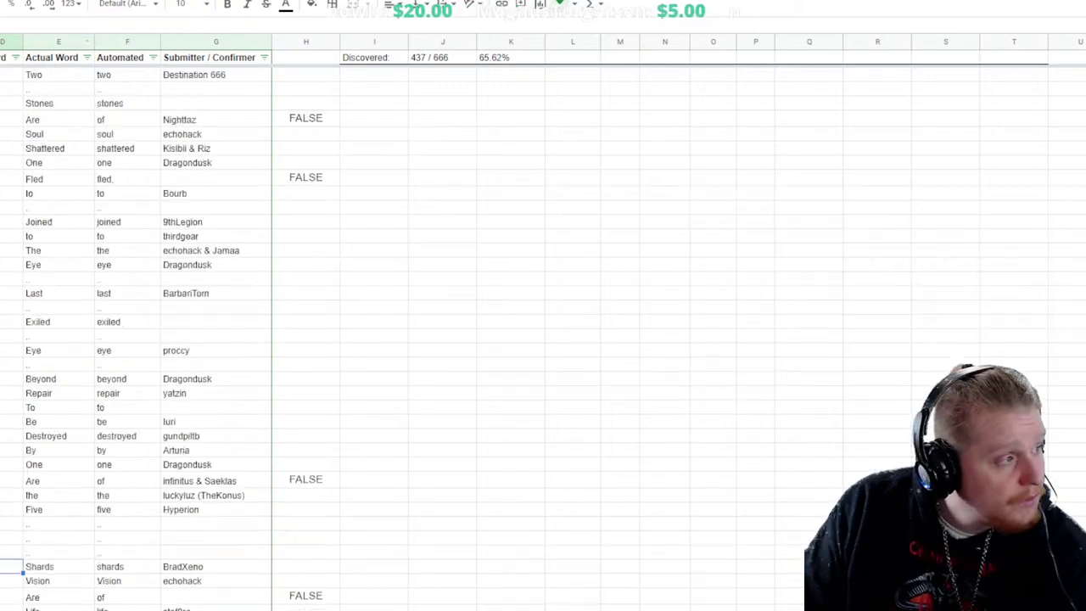
scroll(135, 340, "up", 1)
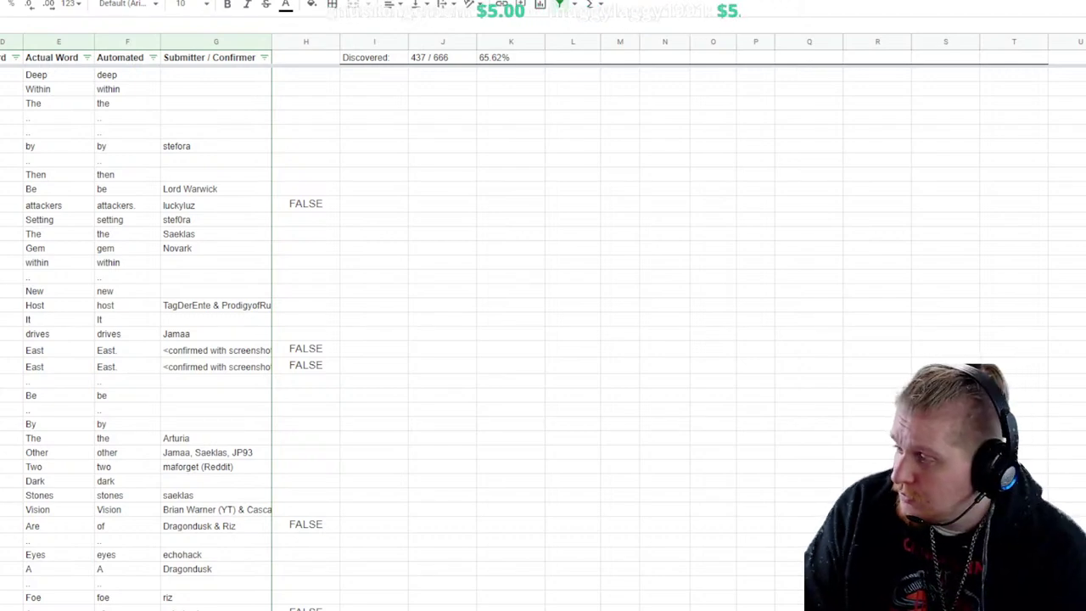
scroll(543, 340, "up", 12)
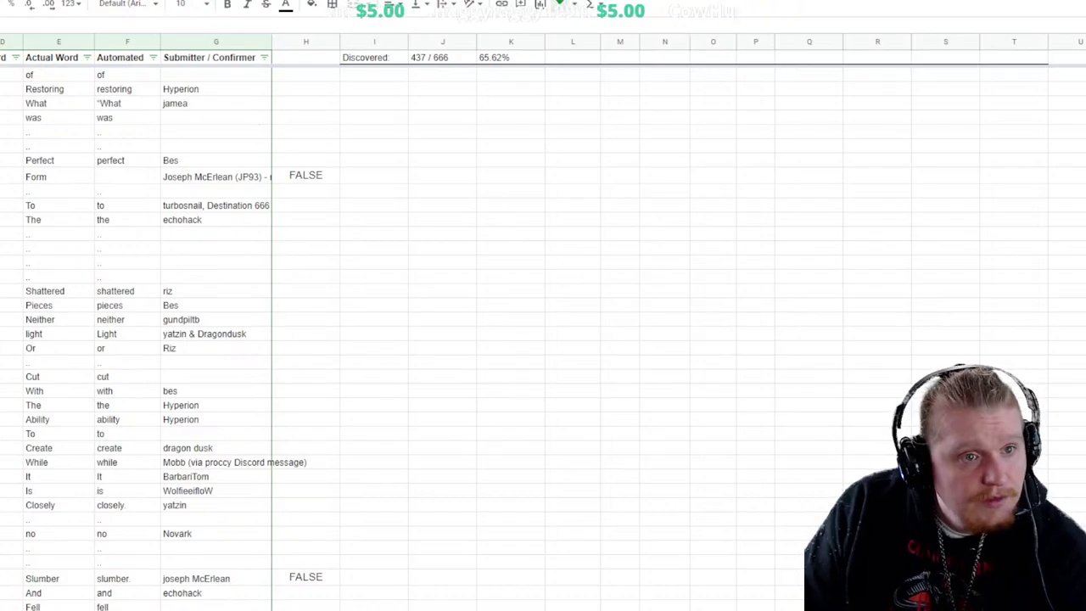
scroll(91, 183, "up", 12)
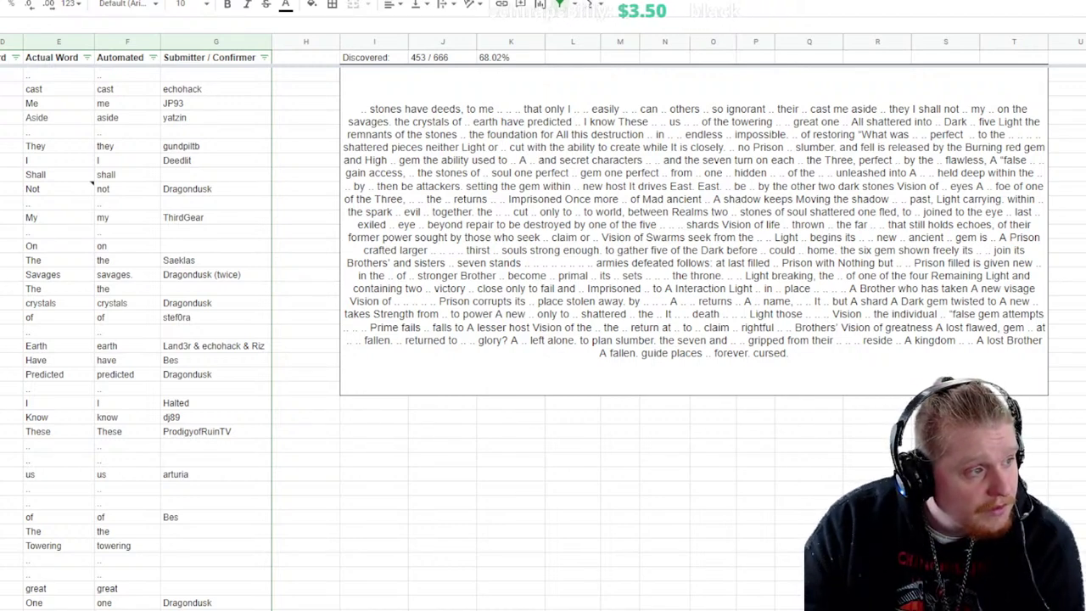
Replace the automated lookup of the "Savages" entry with the plain text "savages. ", including a trailing space
left_click(127, 274)
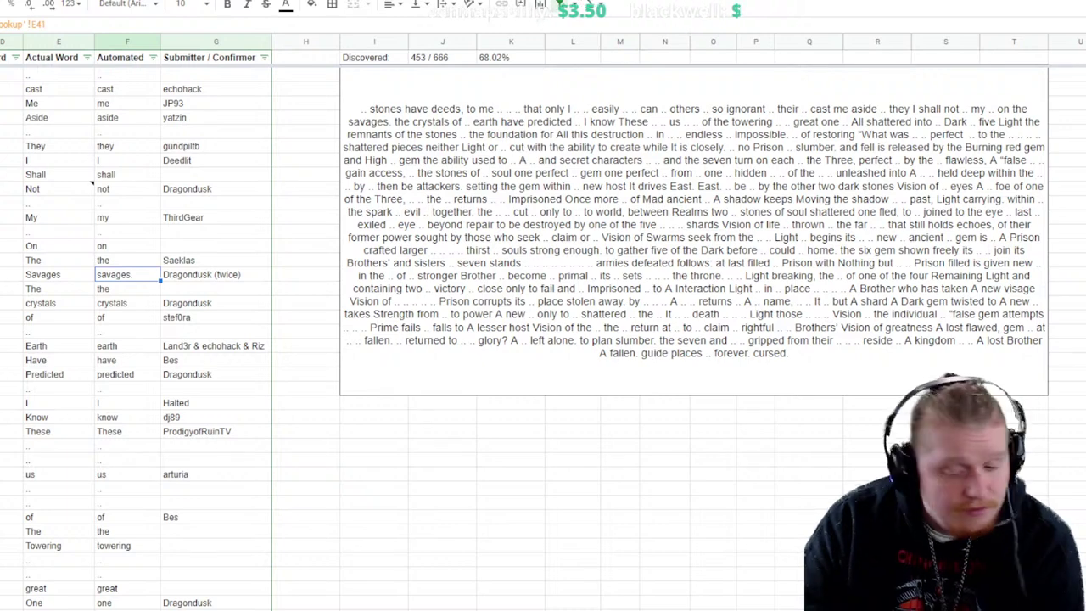
key("BackSpace")
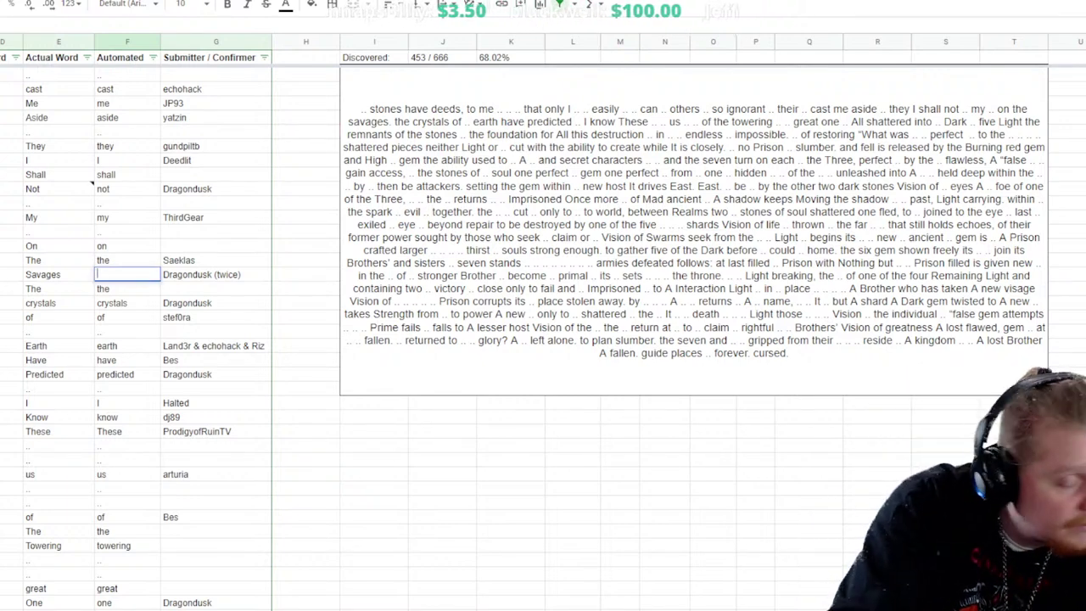
type("sava")
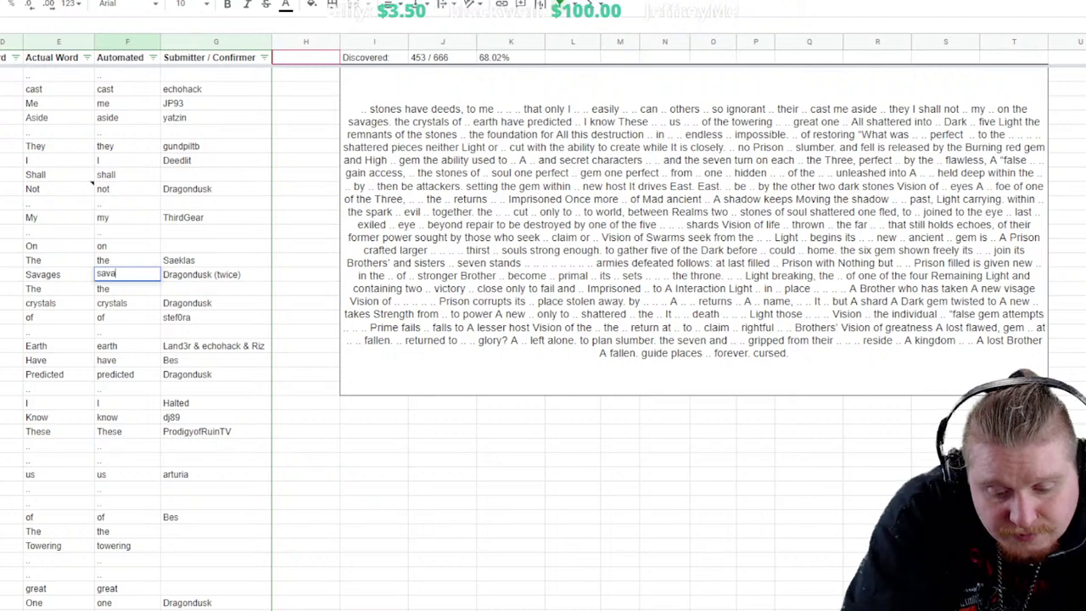
type("ges.")
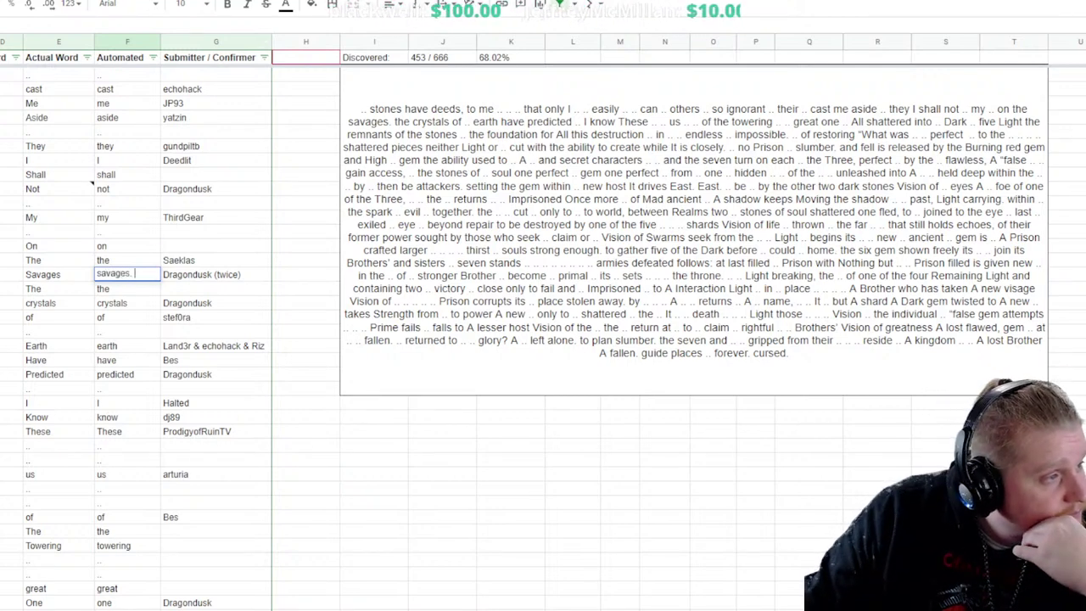
left_click(127, 232)
Fill the undecoded actual words on either side of "My" with the guesses "risk" and "life"
left_click(128, 203)
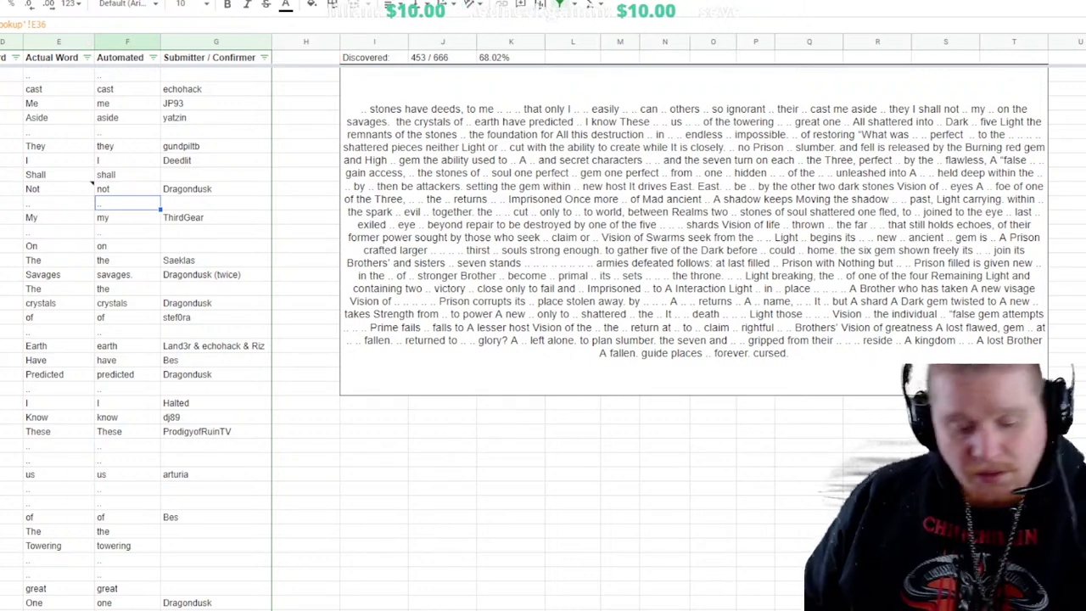
left_click(59, 203)
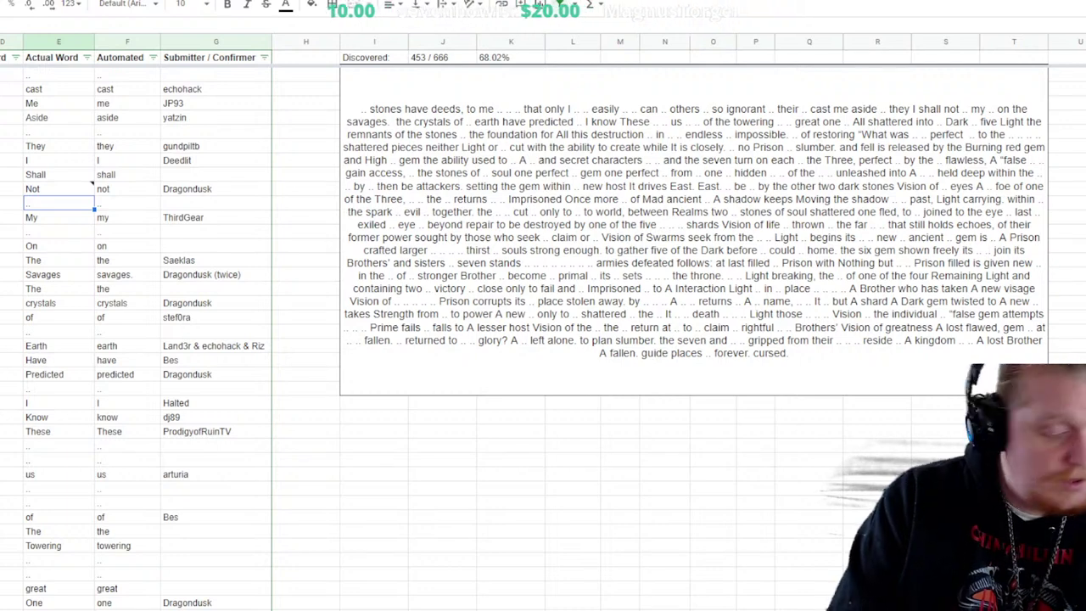
type("risk")
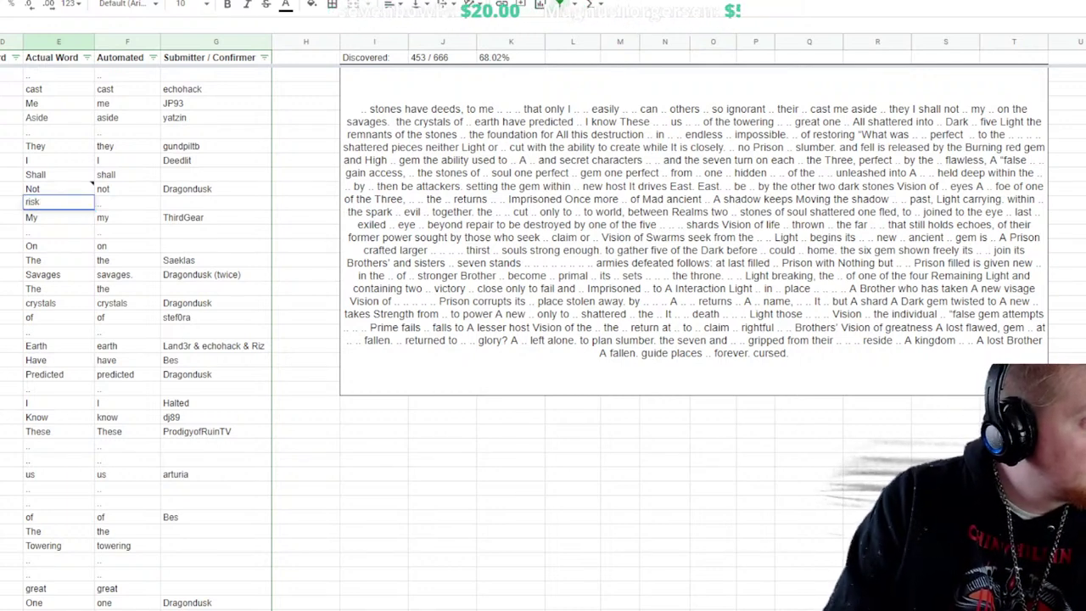
key("Return")
key("Down")
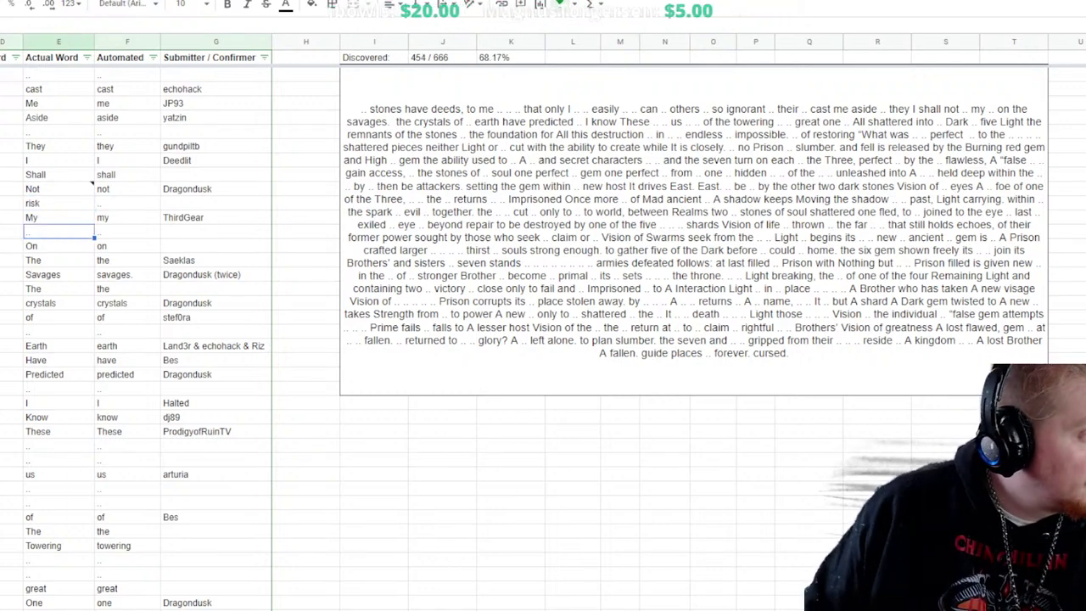
type("life")
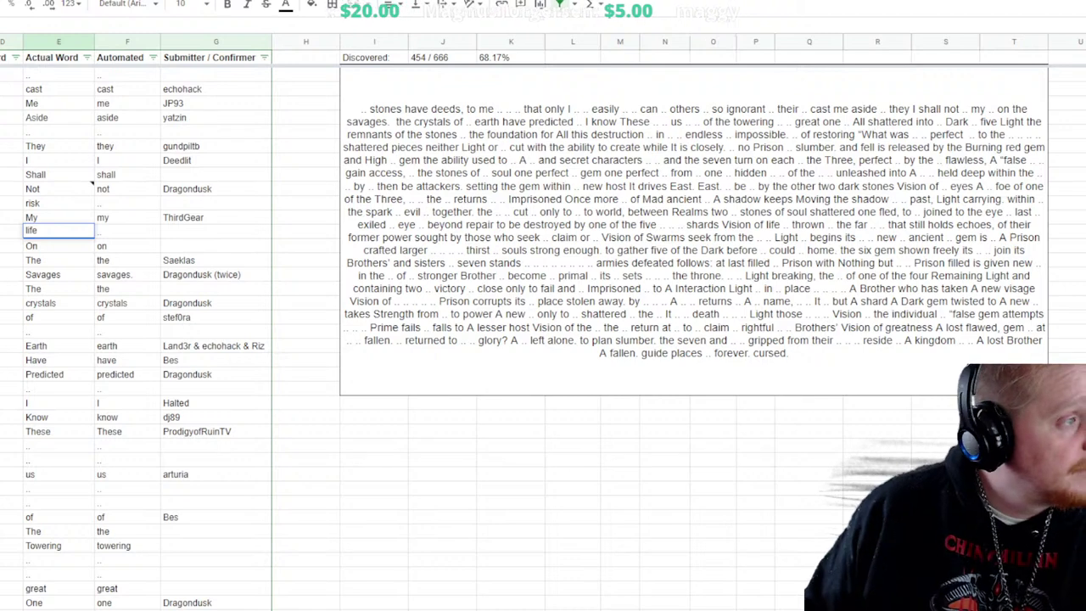
Colour the guessed word "risk" red in the actual word column
left_click(58, 203)
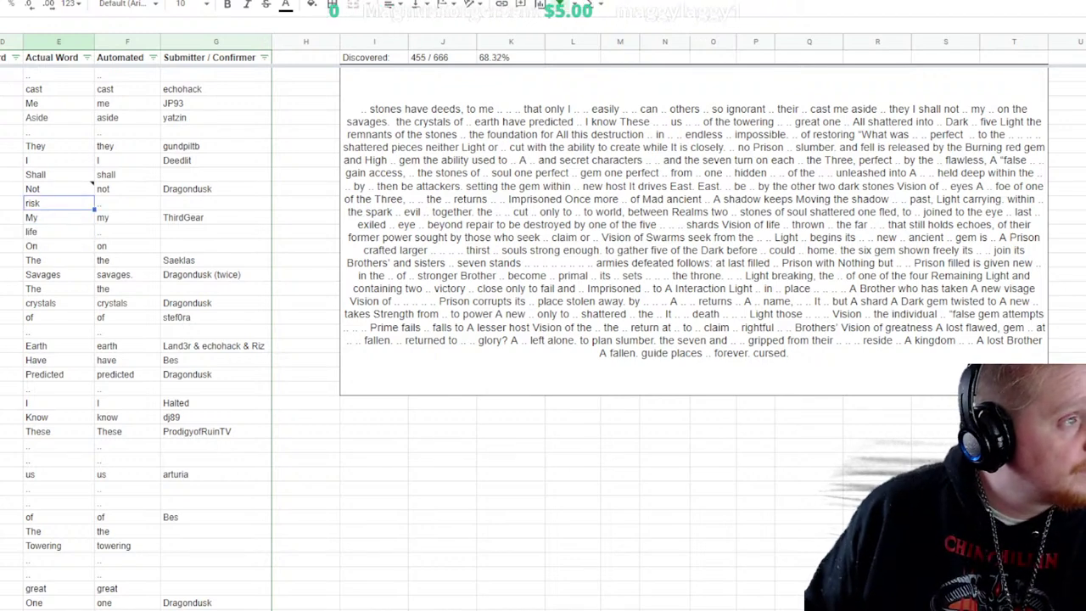
left_click(286, 4)
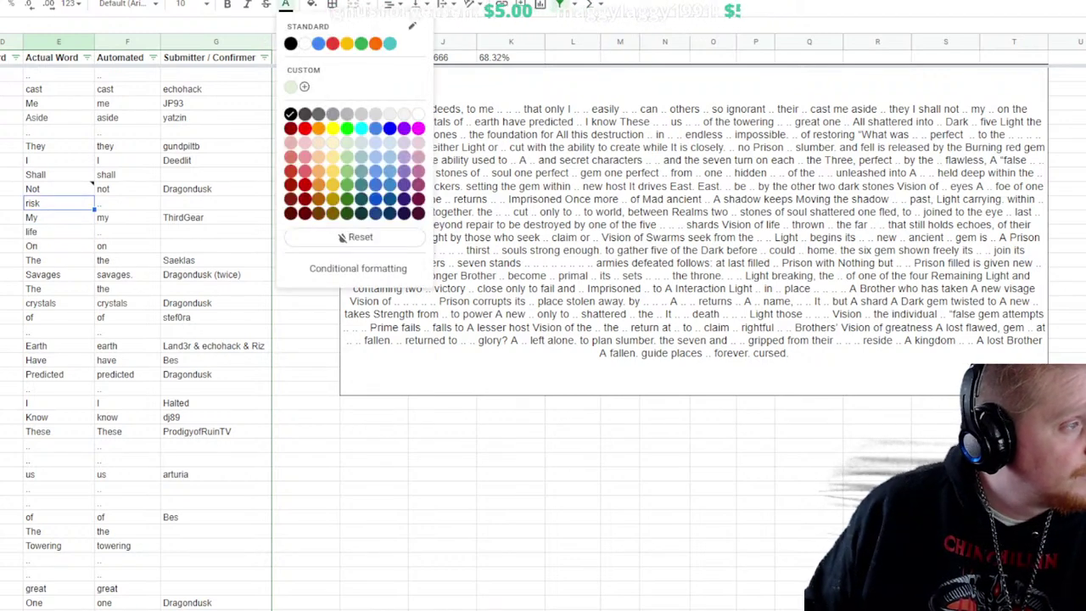
left_click(290, 127)
Try to colour the guessed word "life" red while its cell is being edited
left_click(58, 218)
left_click(58, 232)
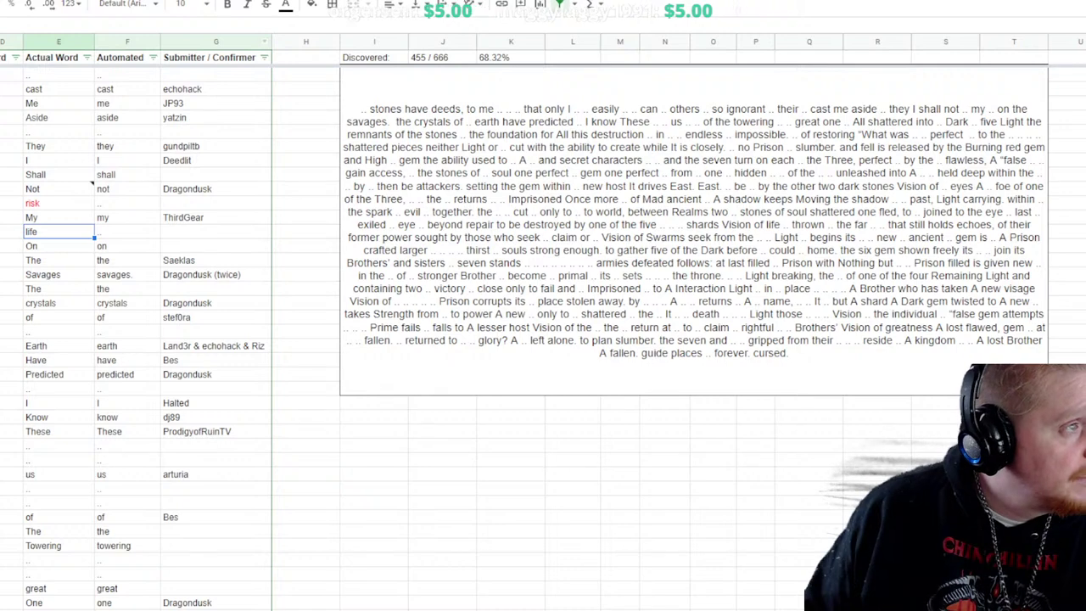
double_click(57, 232)
left_click(286, 5)
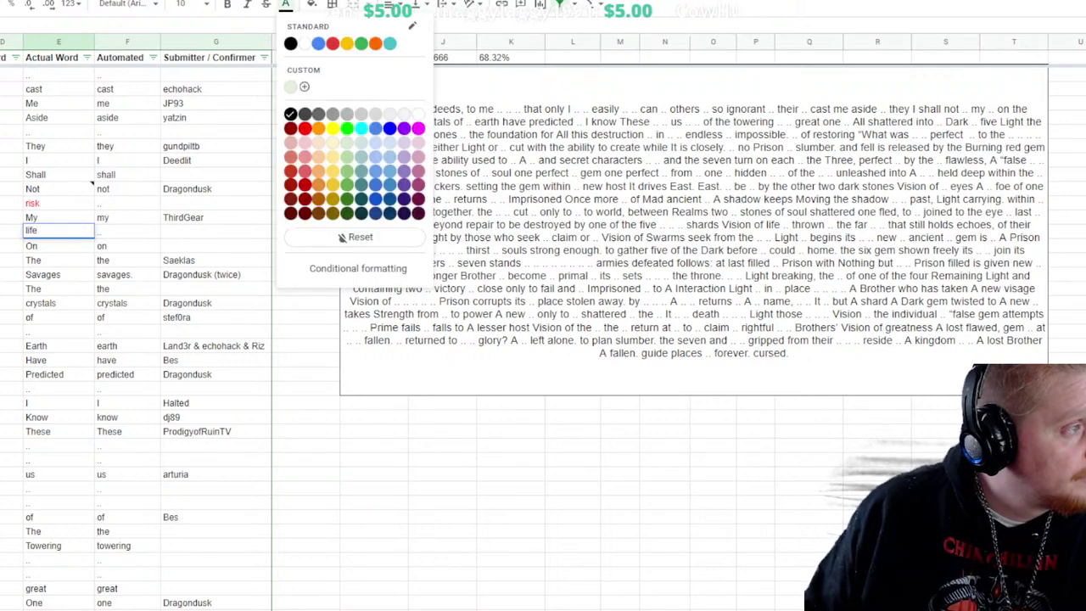
left_click(290, 127)
key("Return")
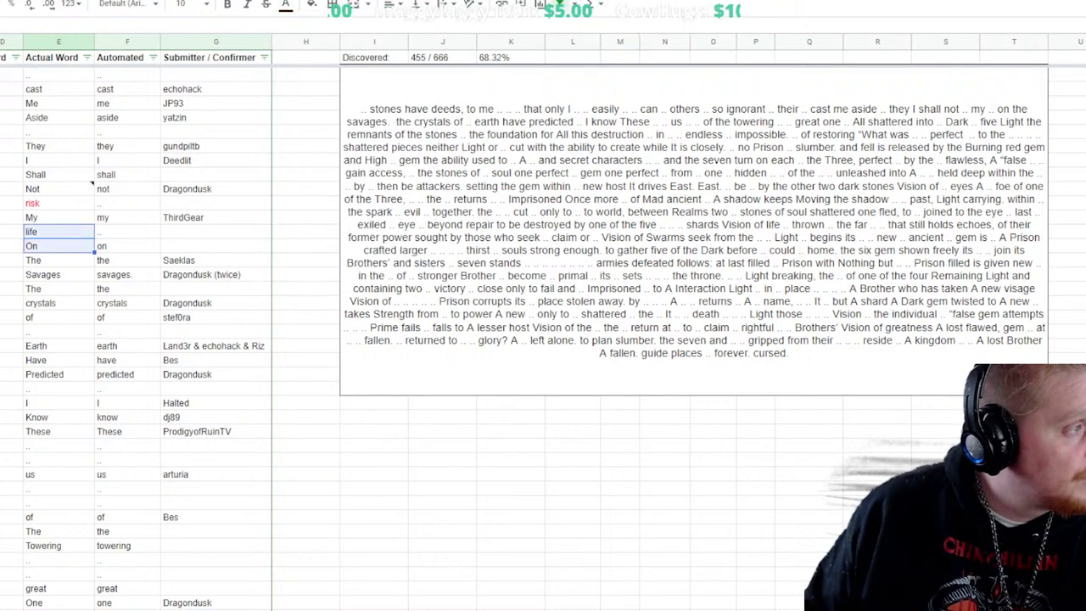
key("Up")
Set the text colour of the whole "life" cell to red
left_click(286, 5)
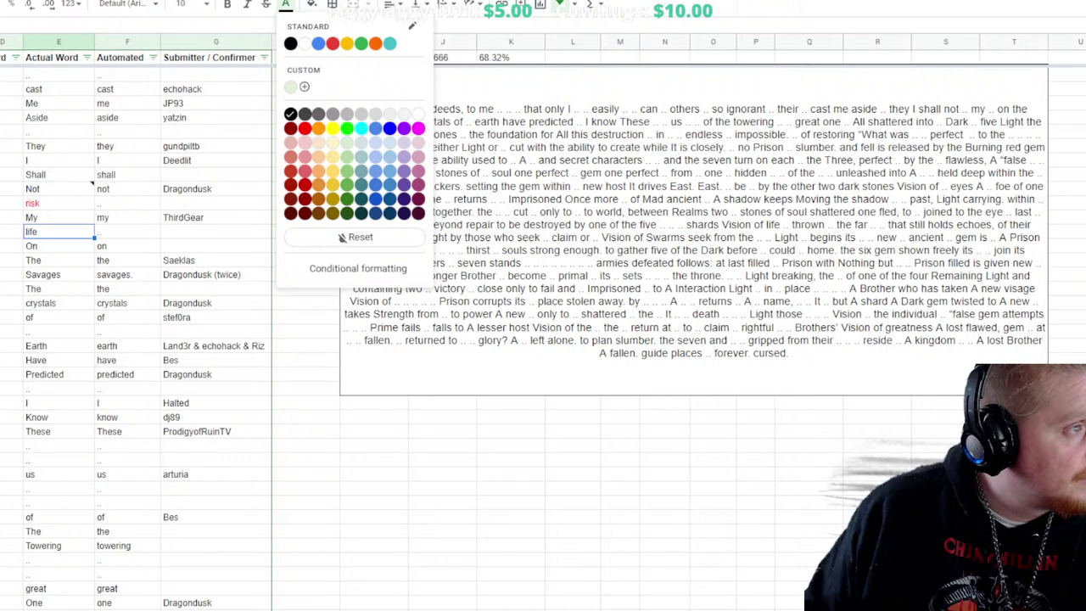
left_click(304, 124)
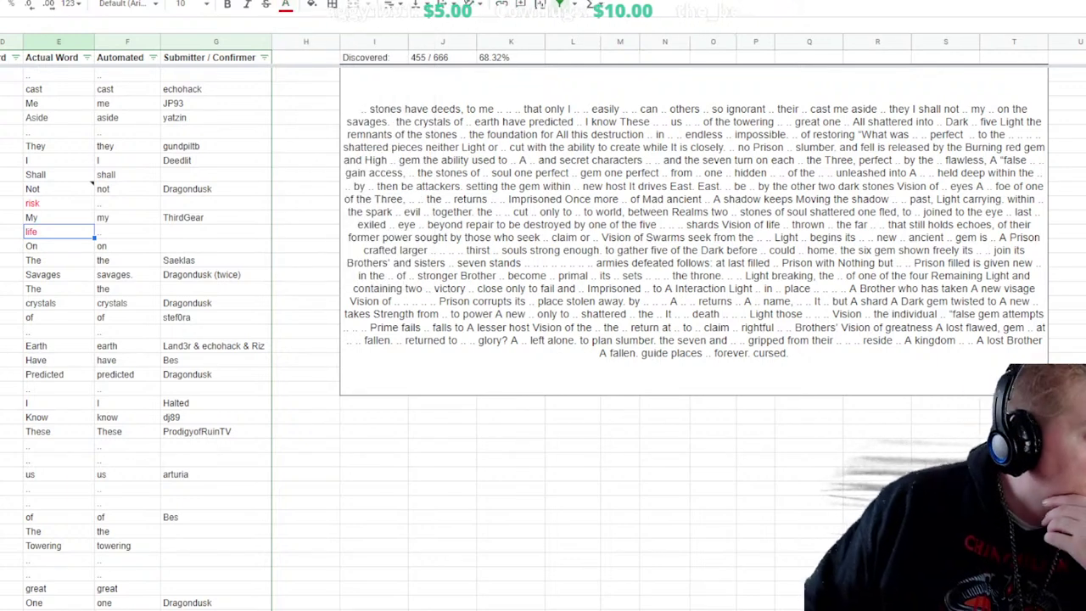
left_click(443, 459)
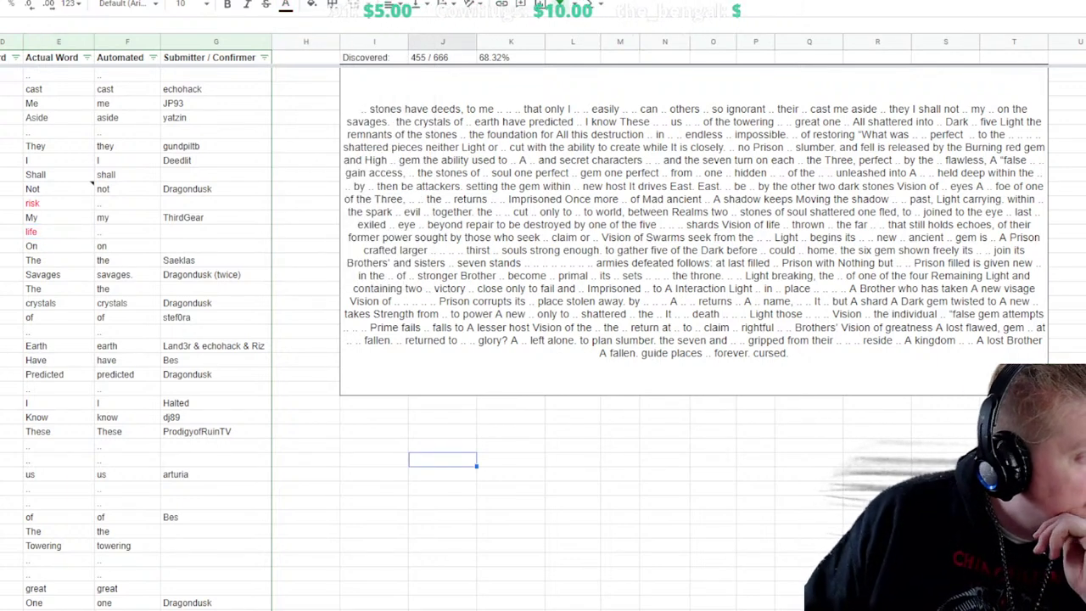
Check the undecoded word between "of" and "Earth" against the assembled texts, and locate the missing word between "Or" and "Cut"
left_click(127, 302)
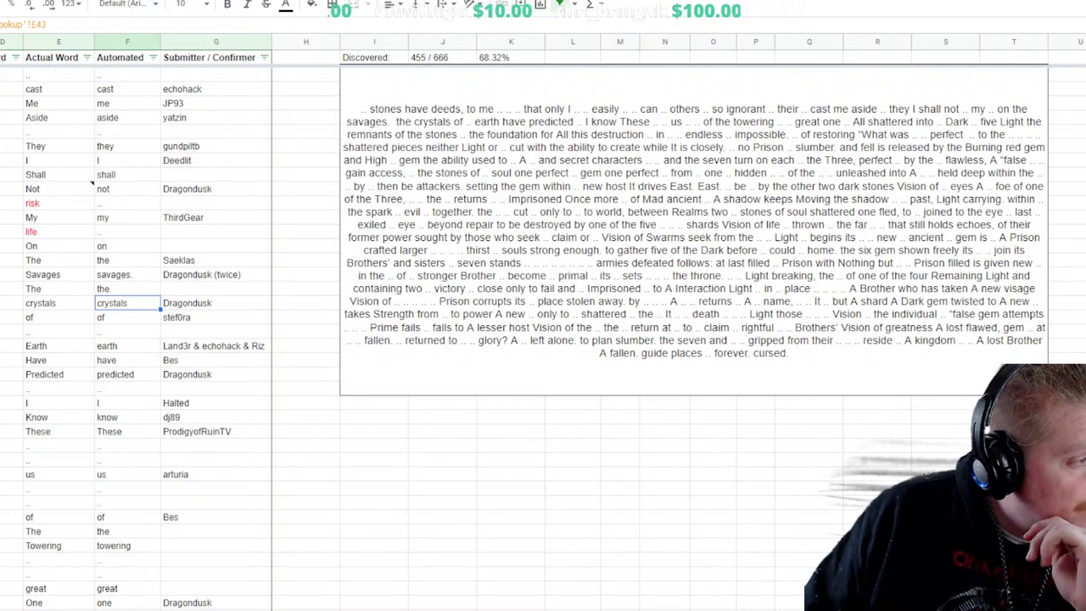
left_click(58, 331)
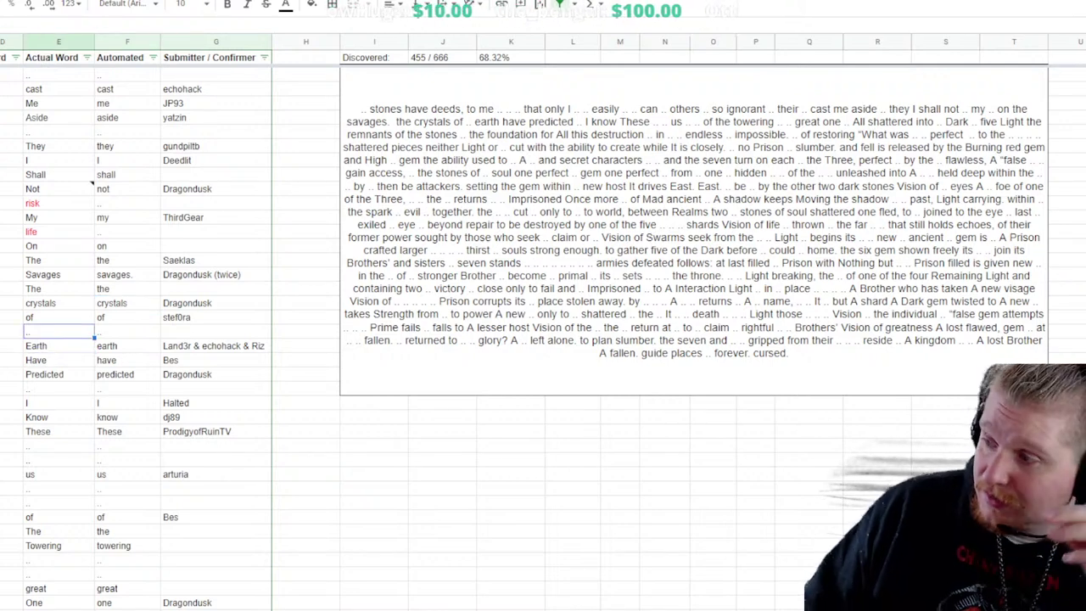
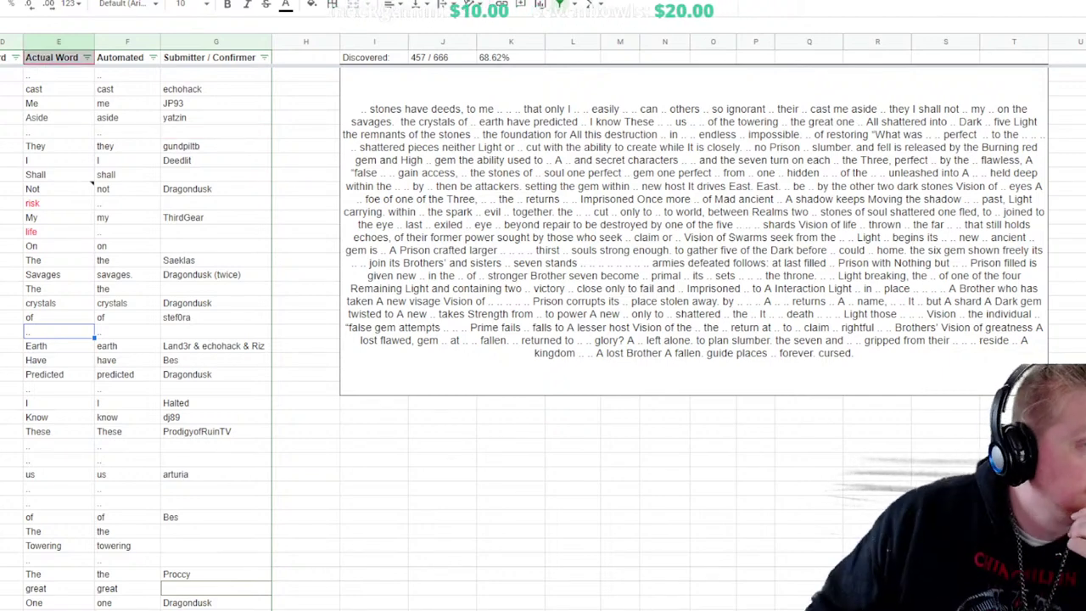
scroll(543, 339, "up", 4)
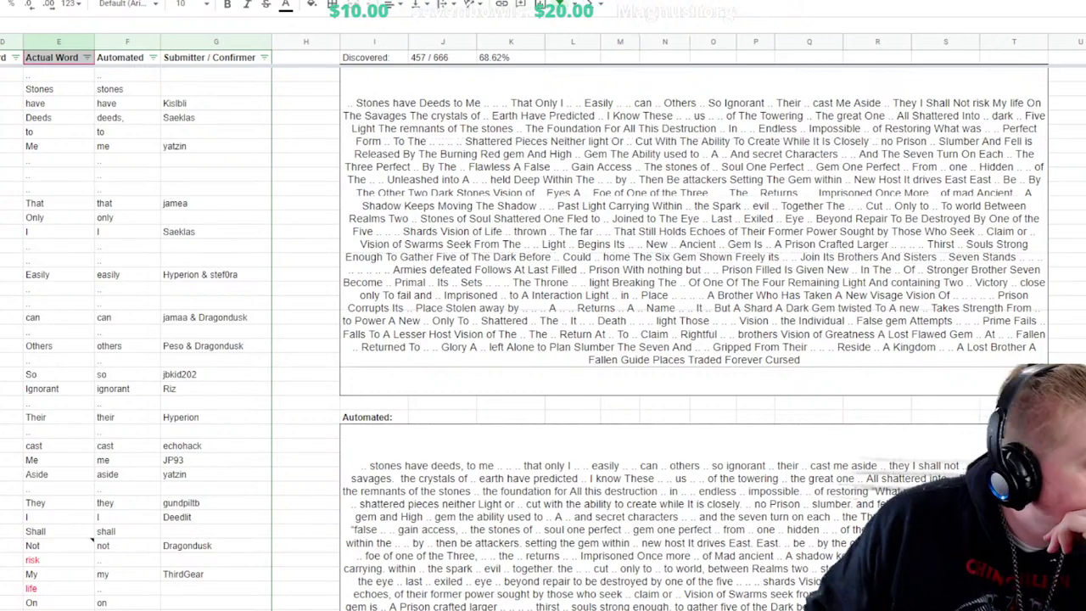
scroll(543, 339, "down", 10)
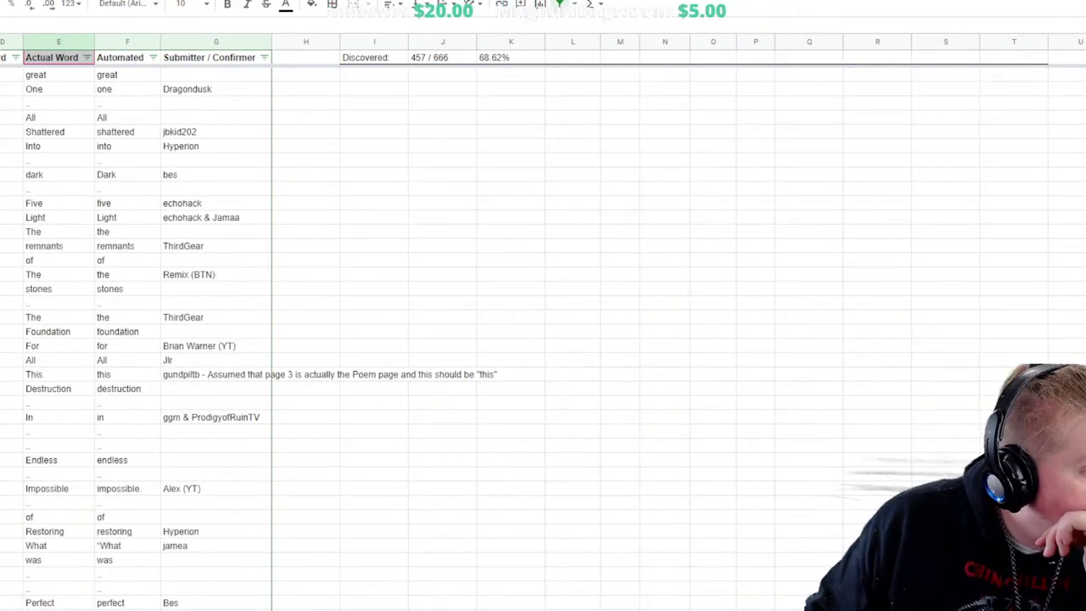
scroll(543, 339, "down", 4)
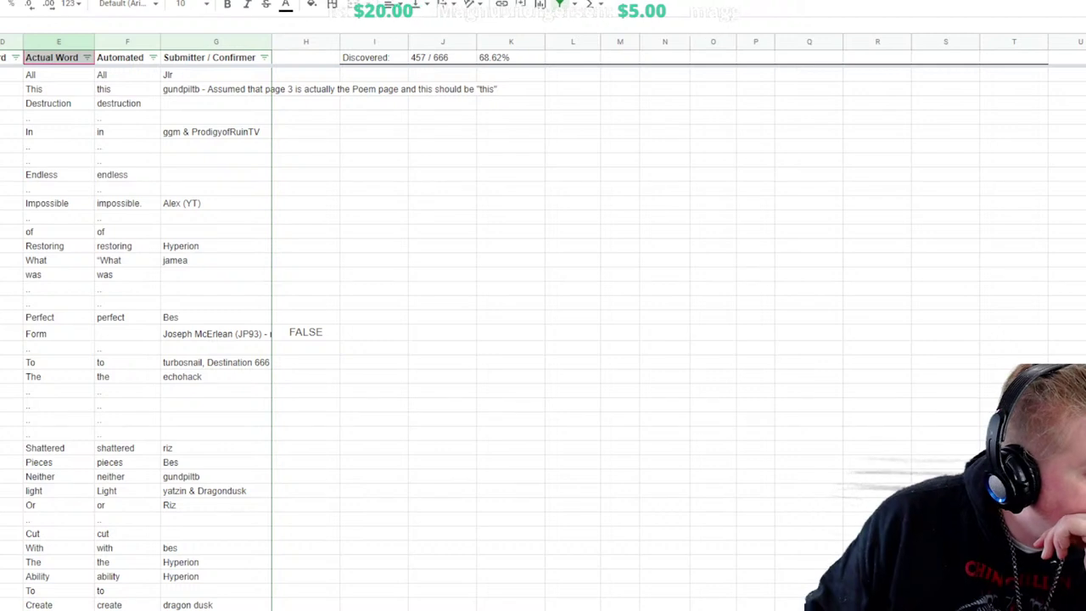
scroll(543, 340, "down", 3)
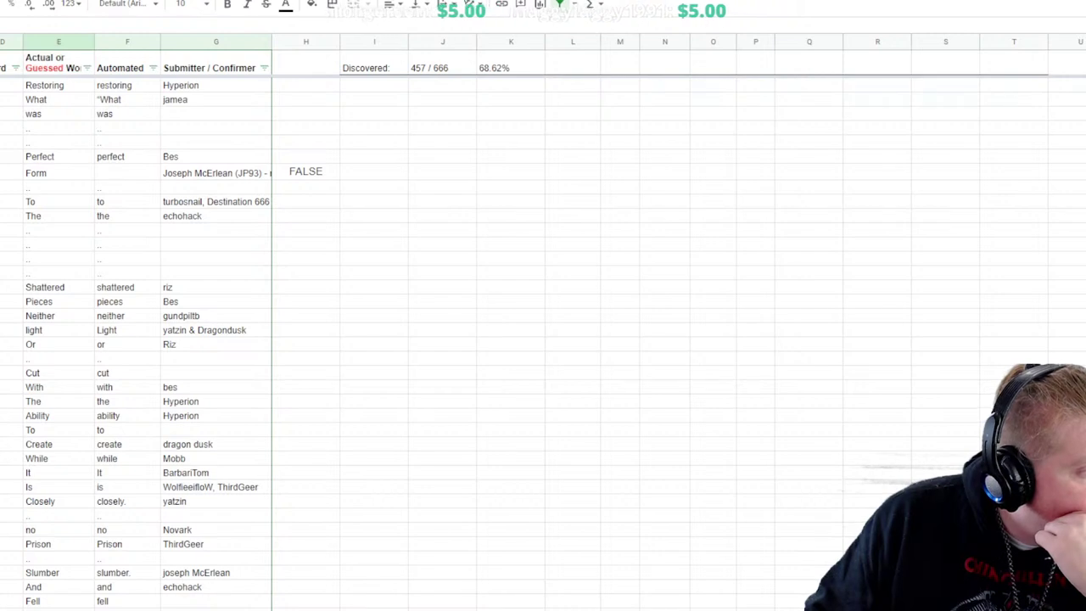
left_click(58, 358)
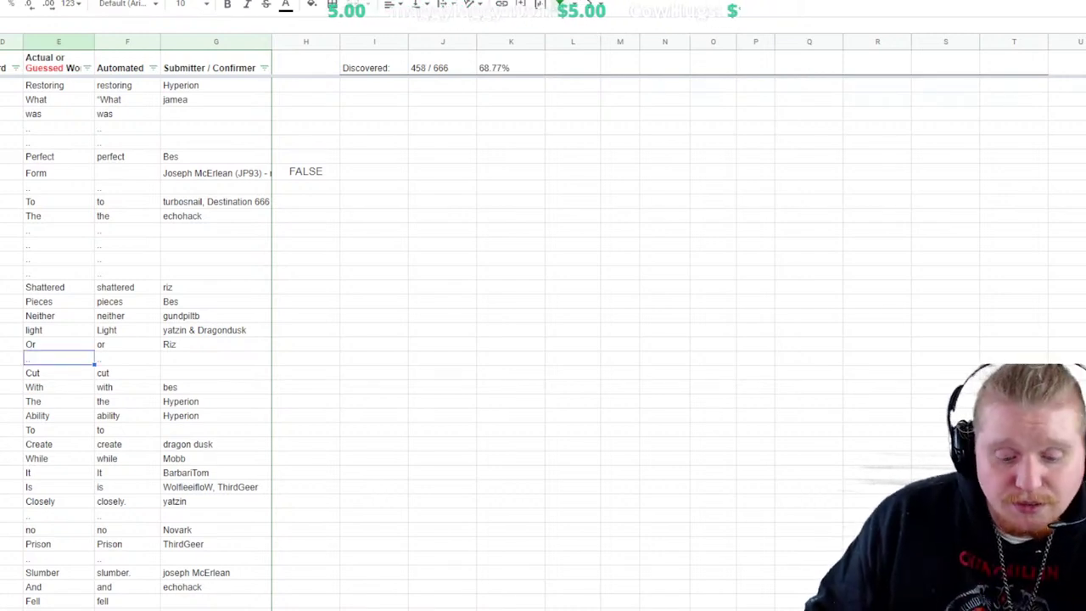
Enter the guessed word "dark" between "Or" and "Cut" in the actual word column and colour it red
type("dar")
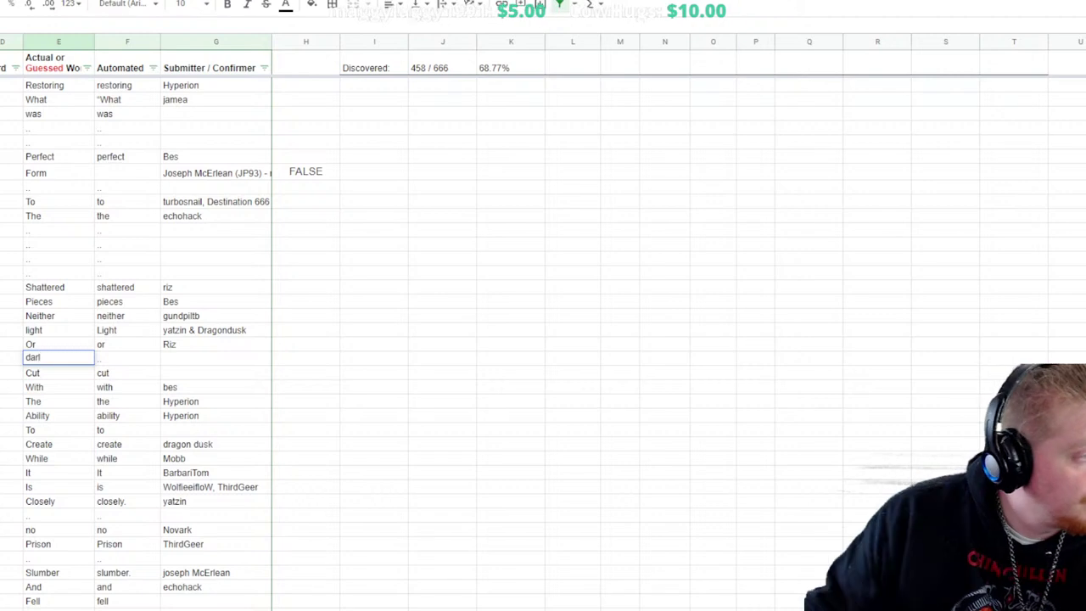
type("k")
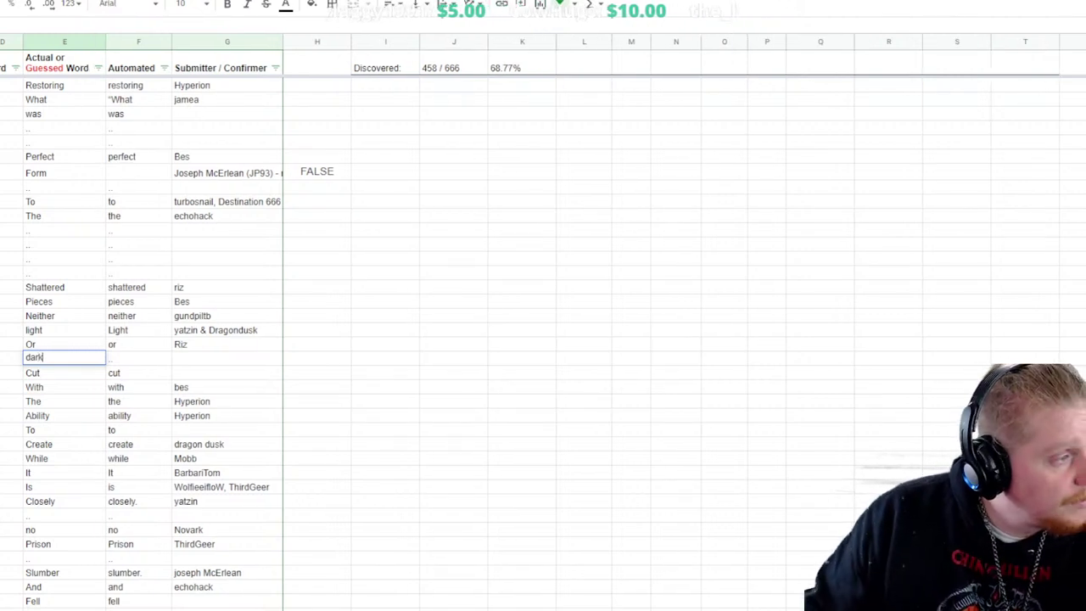
left_click(286, 5)
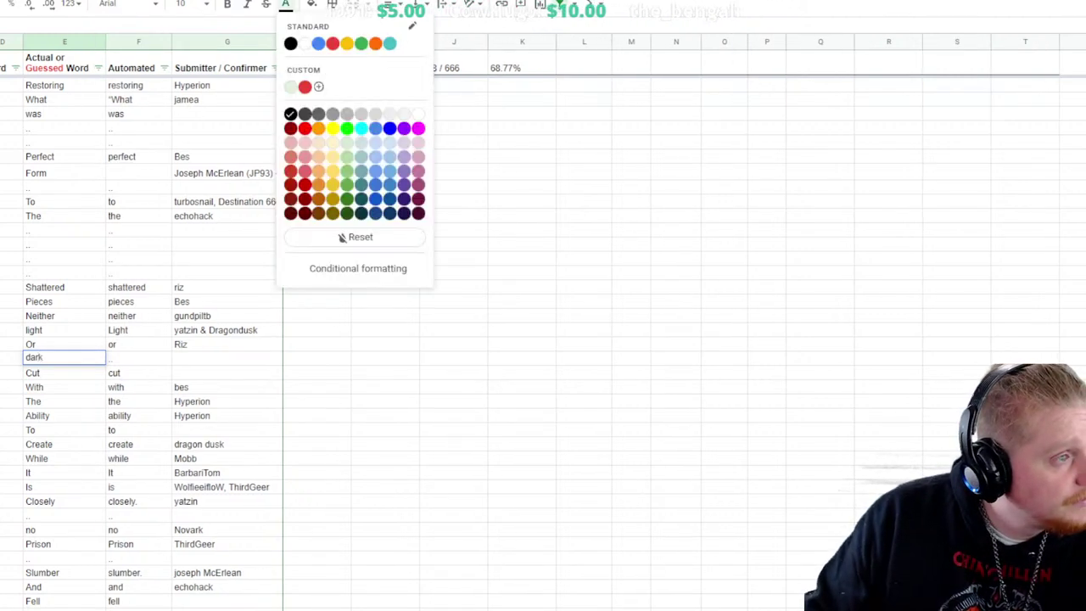
left_click(305, 129)
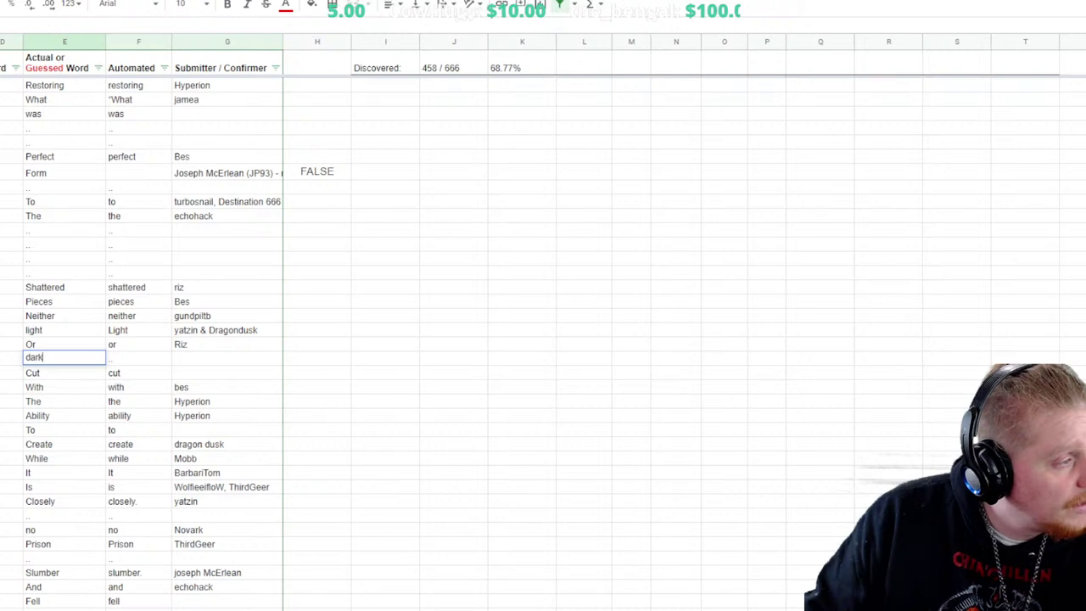
key("Return")
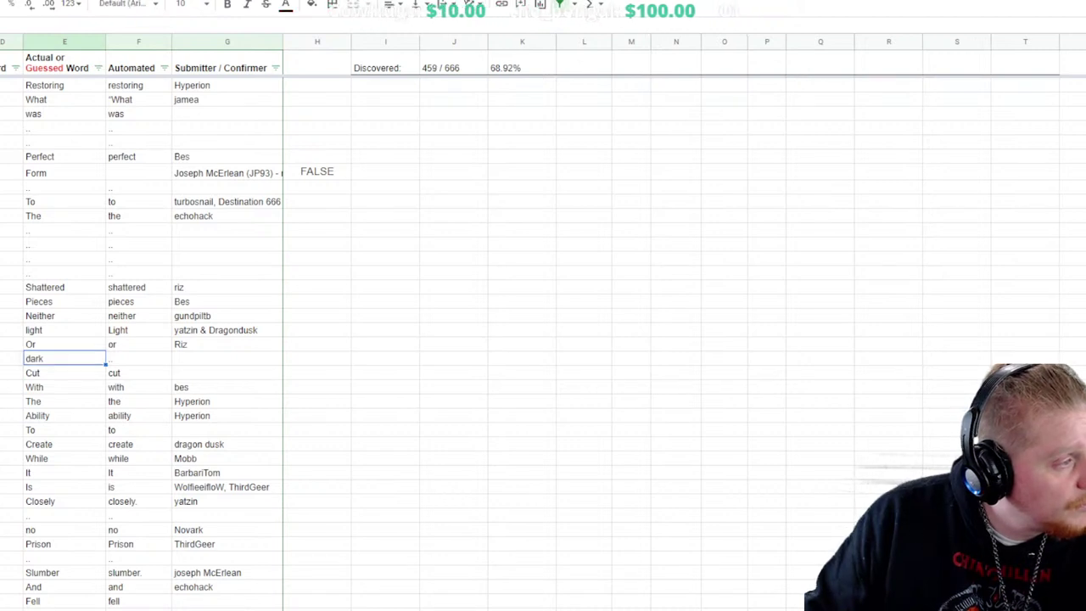
left_click(286, 4)
left_click(305, 128)
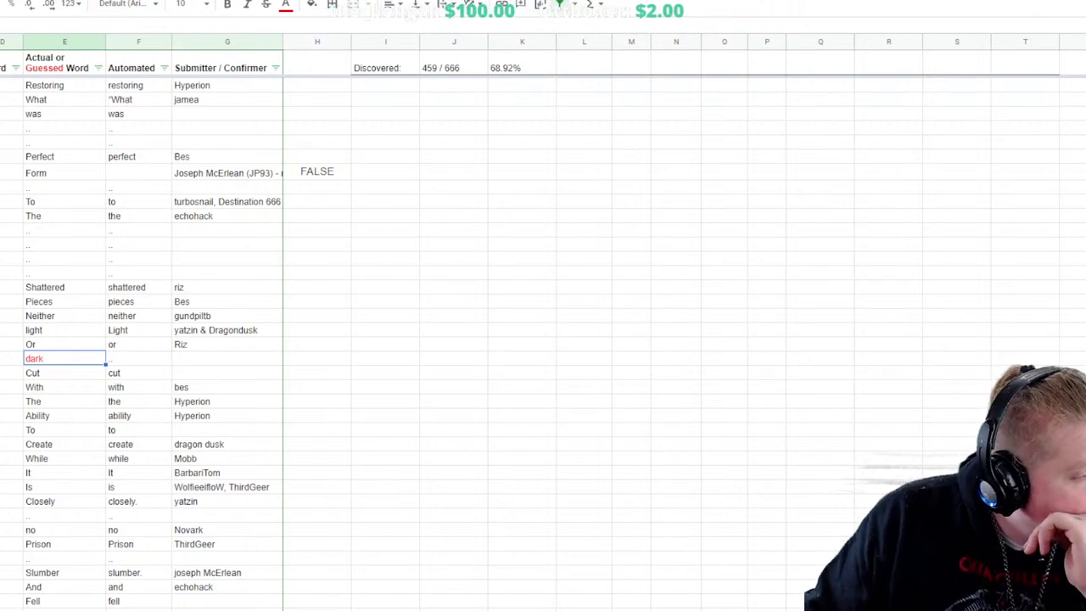
Enter the guessed word "tainted" in the undecoded cell between "of" and "Earth" in the actual word column
scroll(543, 339, "down", 2)
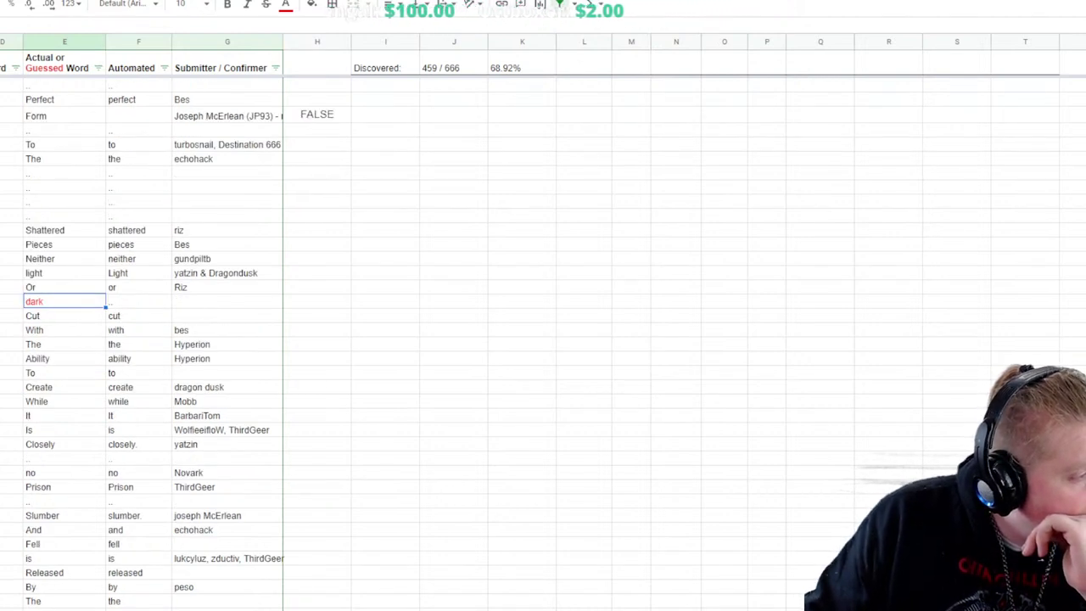
left_click(63, 458)
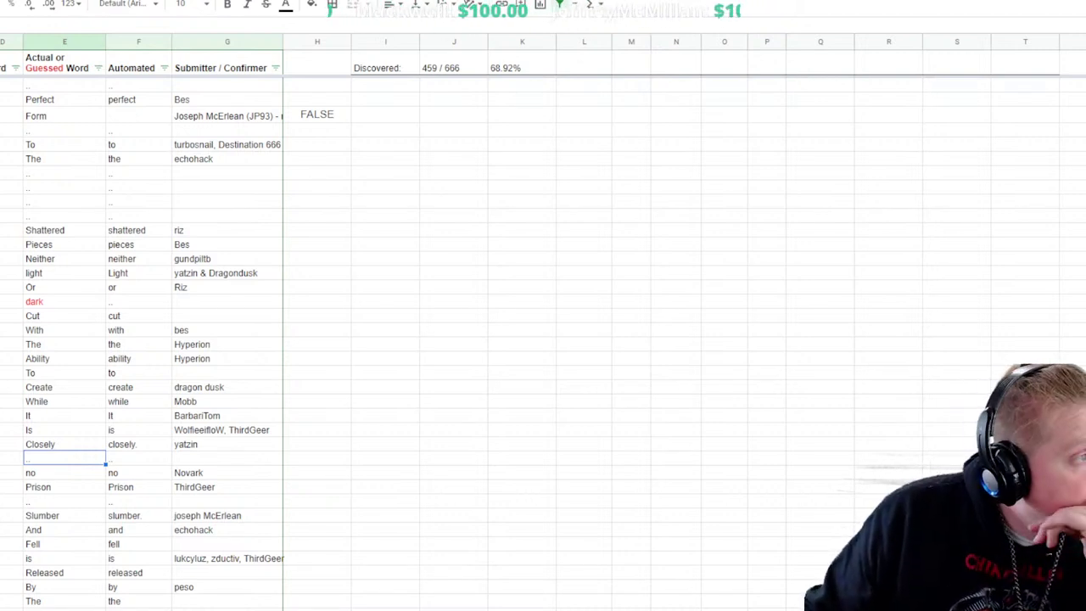
scroll(543, 339, "up", 10)
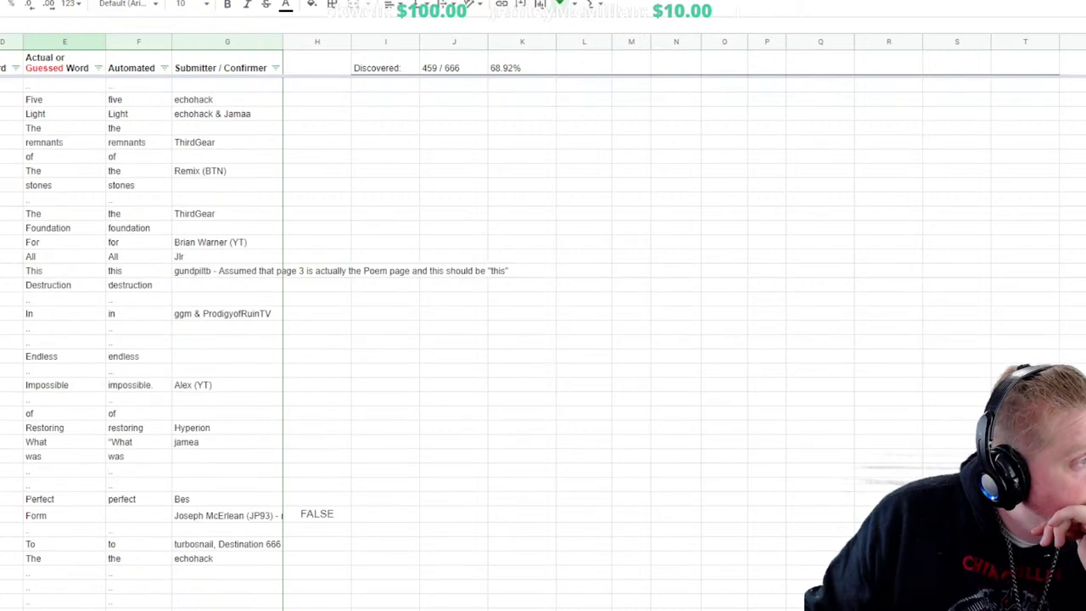
scroll(543, 339, "up", 8)
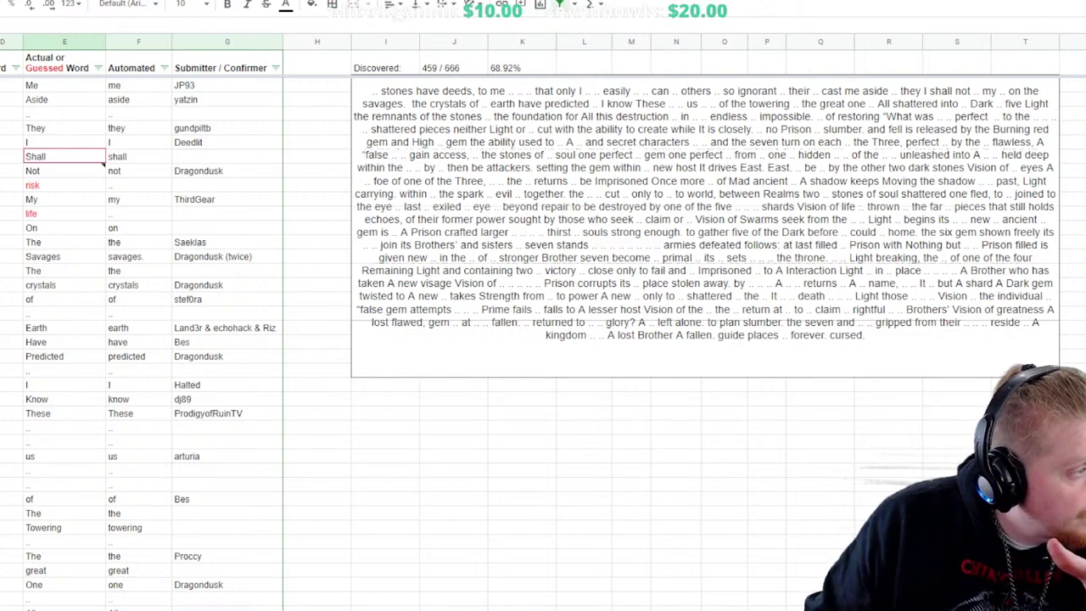
left_click(64, 313)
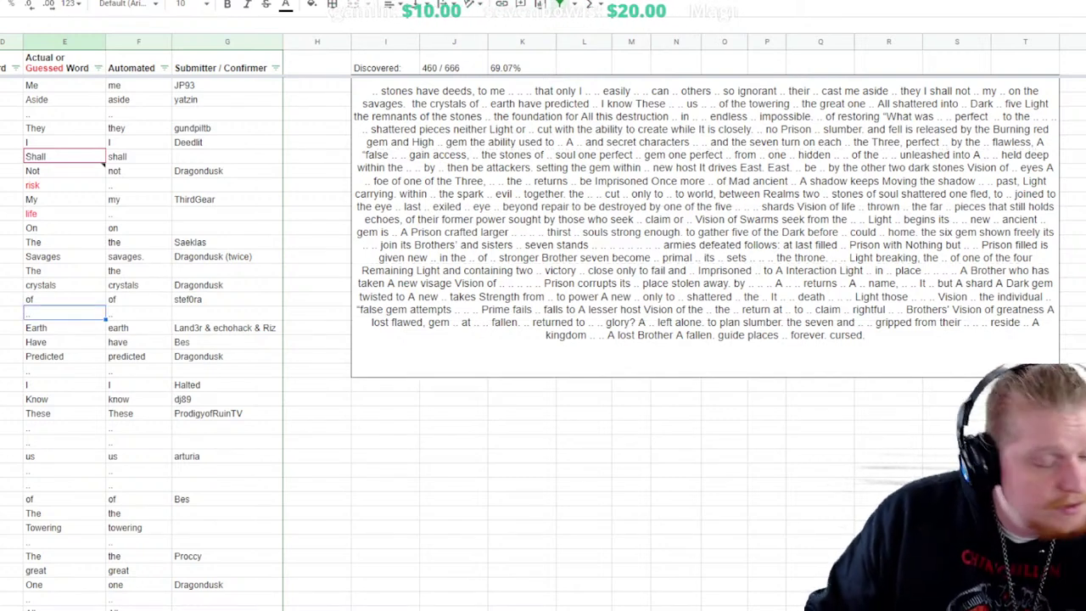
type("tainted")
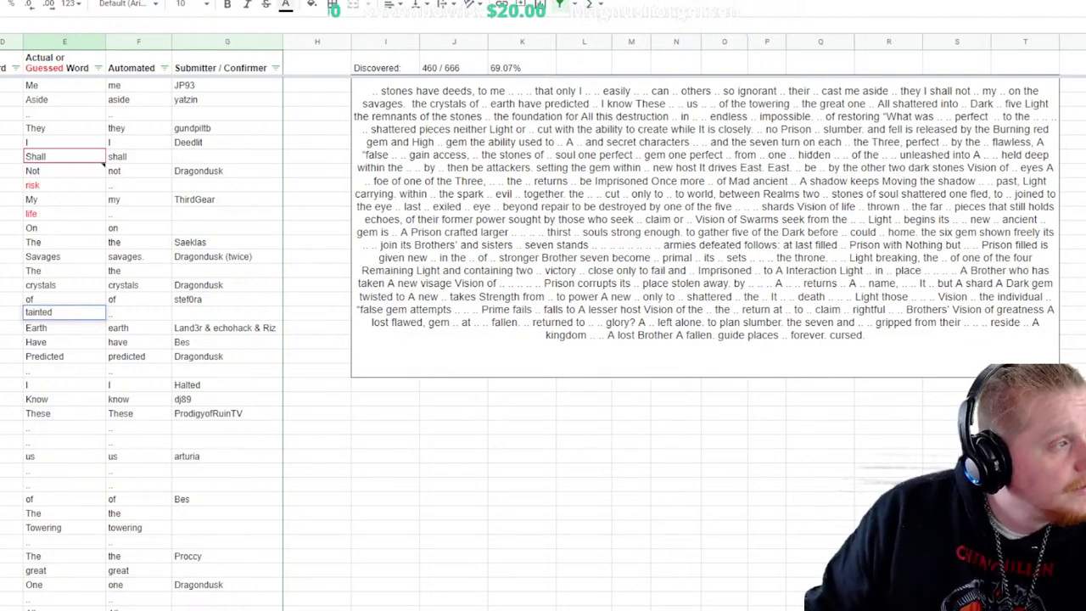
Commit the guessed word "tainted" and set the text colour of its whole cell to red
left_click(286, 4)
left_click(304, 125)
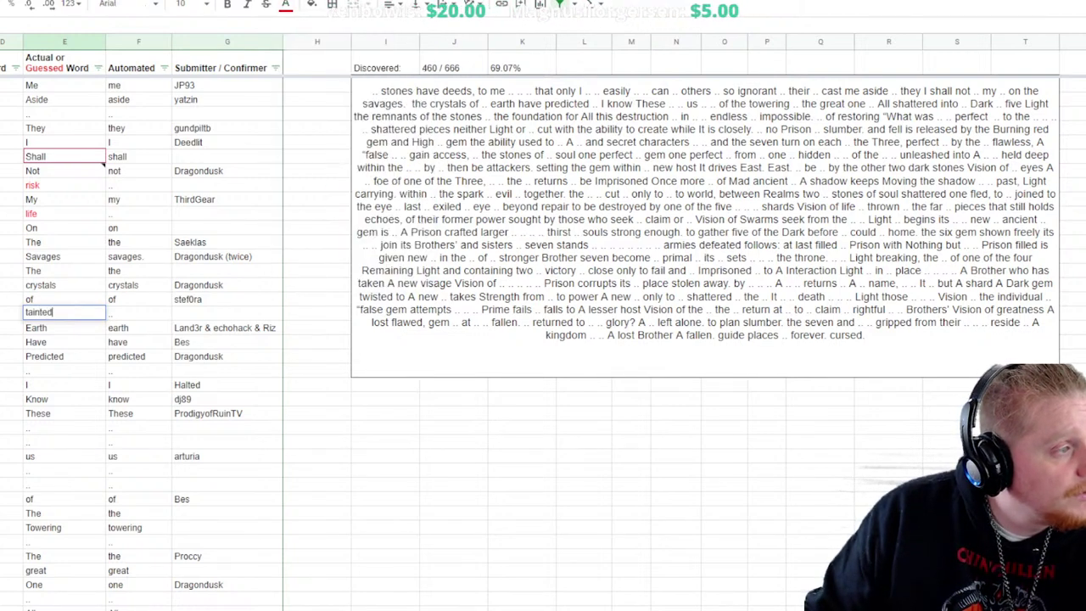
key("Up")
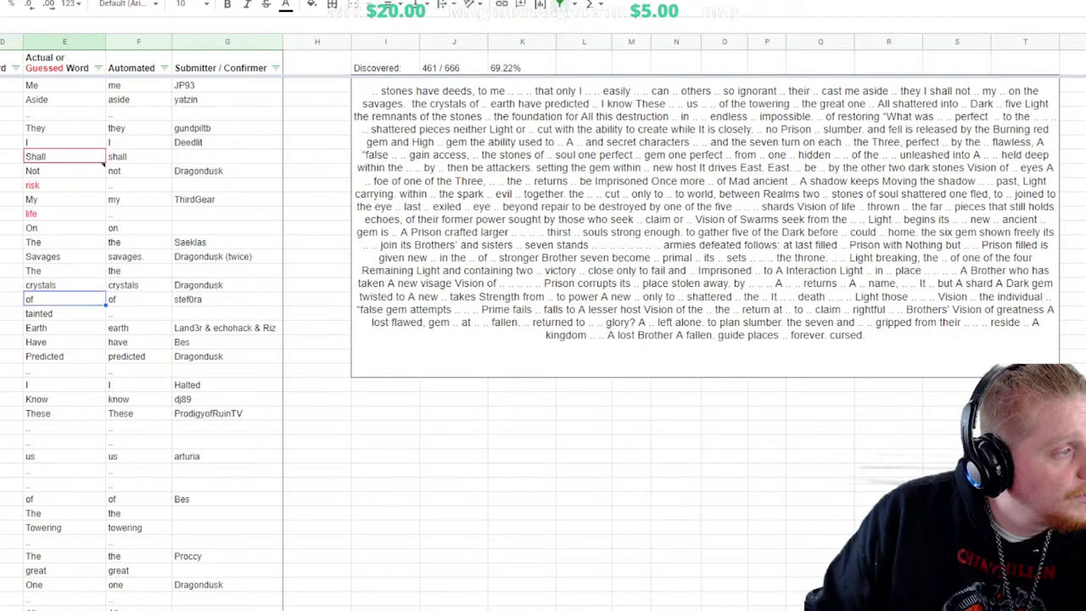
key("Down")
left_click(286, 5)
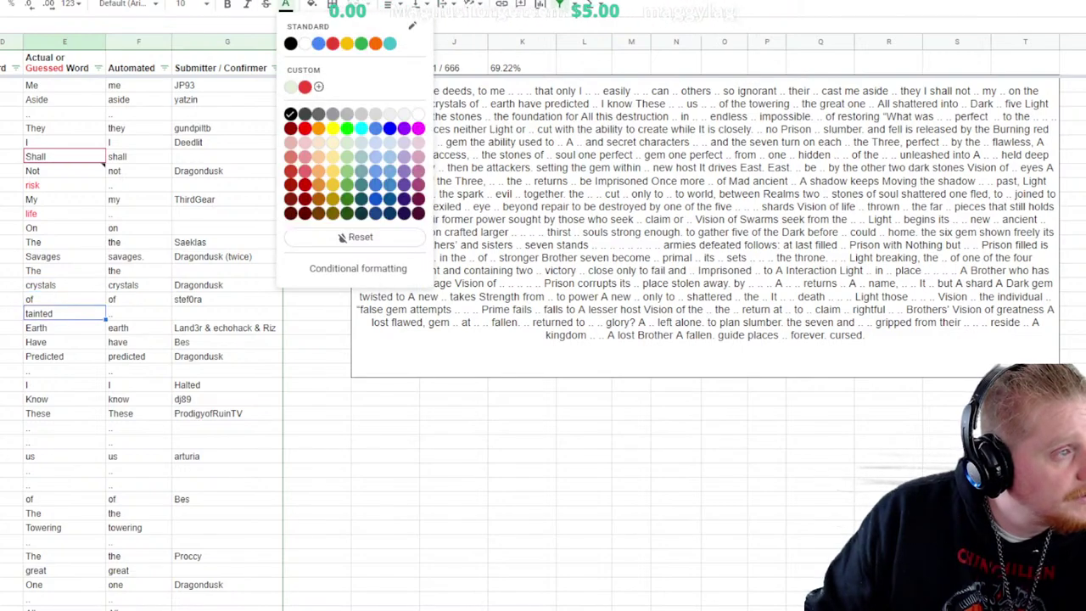
left_click(319, 129)
Review the assembled actual and automated texts, and scan the word list down to its end for guessable gaps
scroll(543, 339, "down", 2)
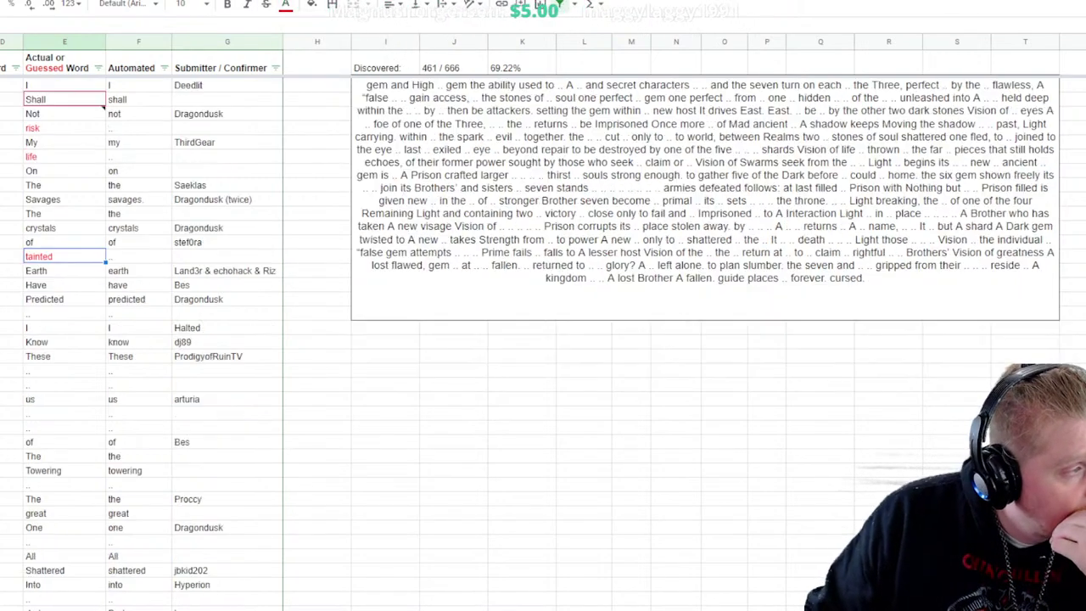
scroll(543, 339, "up", 15)
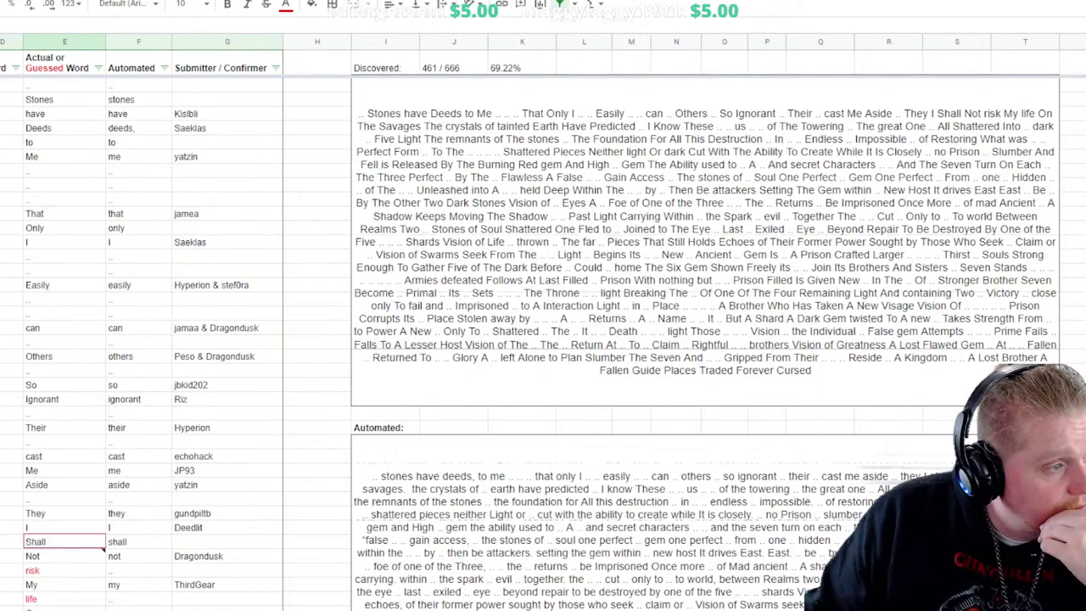
left_click(318, 484)
scroll(543, 340, "down", 8)
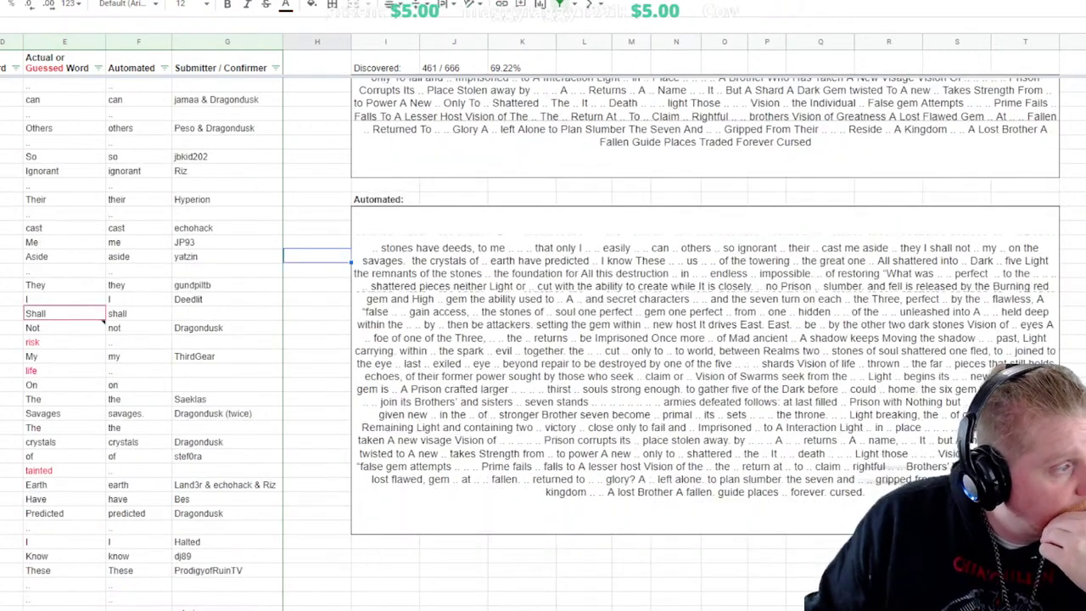
scroll(543, 339, "down", 4)
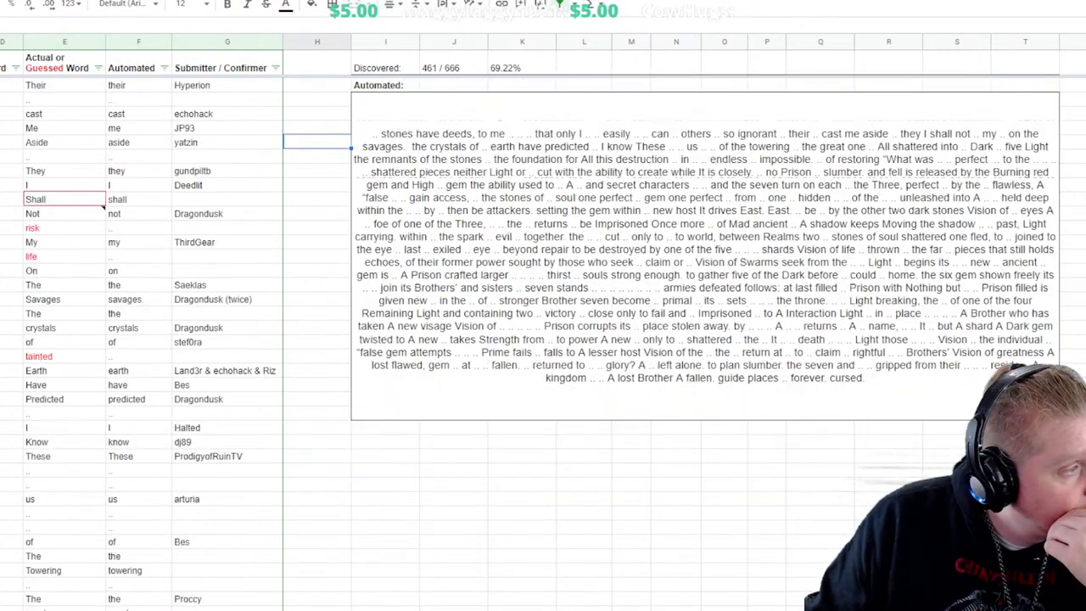
scroll(543, 339, "down", 20)
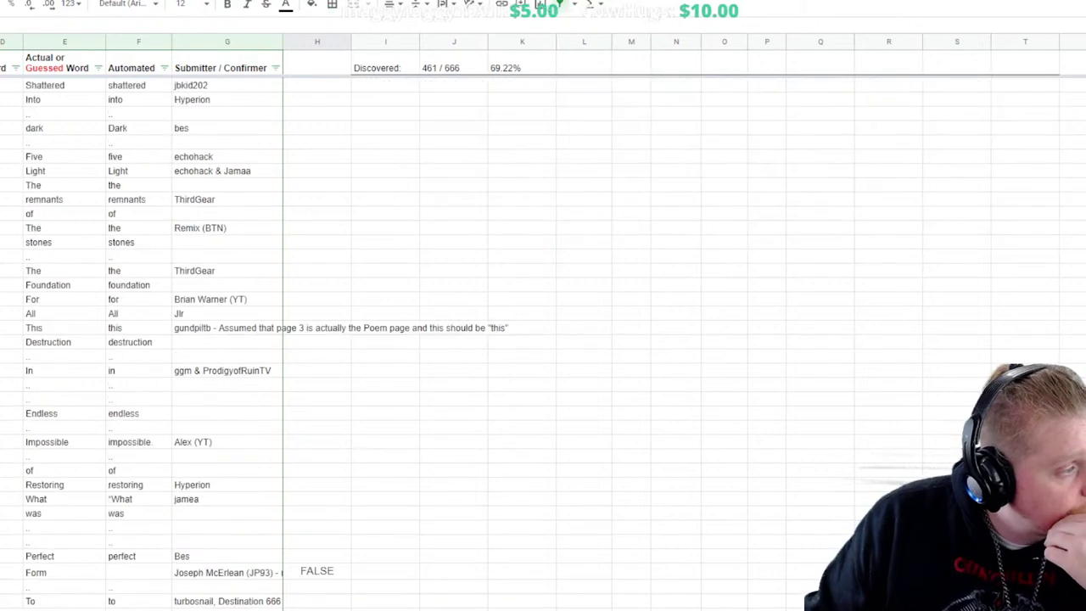
scroll(543, 339, "down", 20)
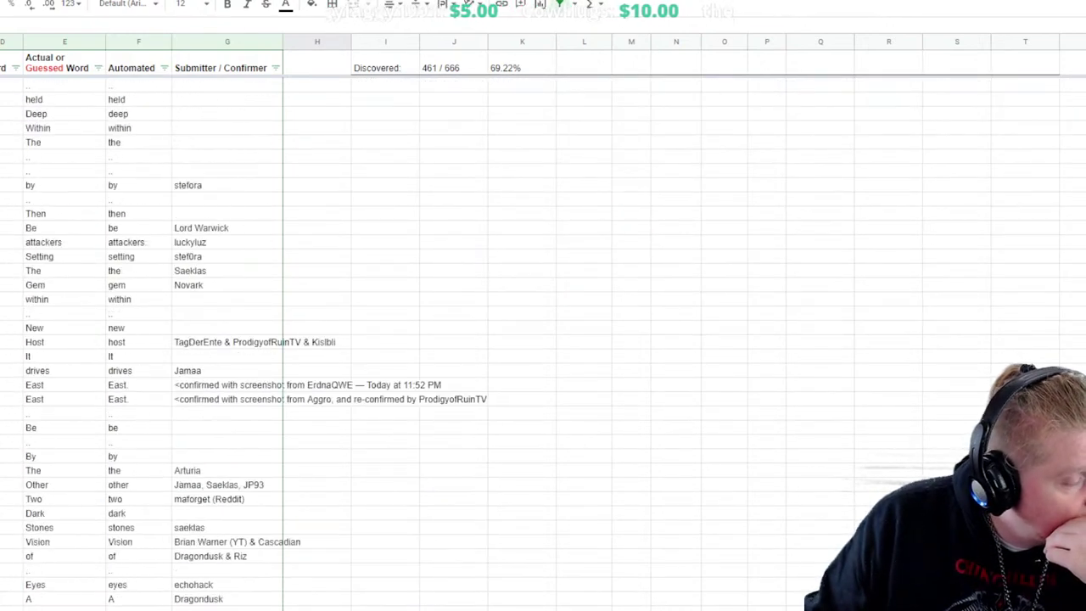
scroll(543, 339, "down", 20)
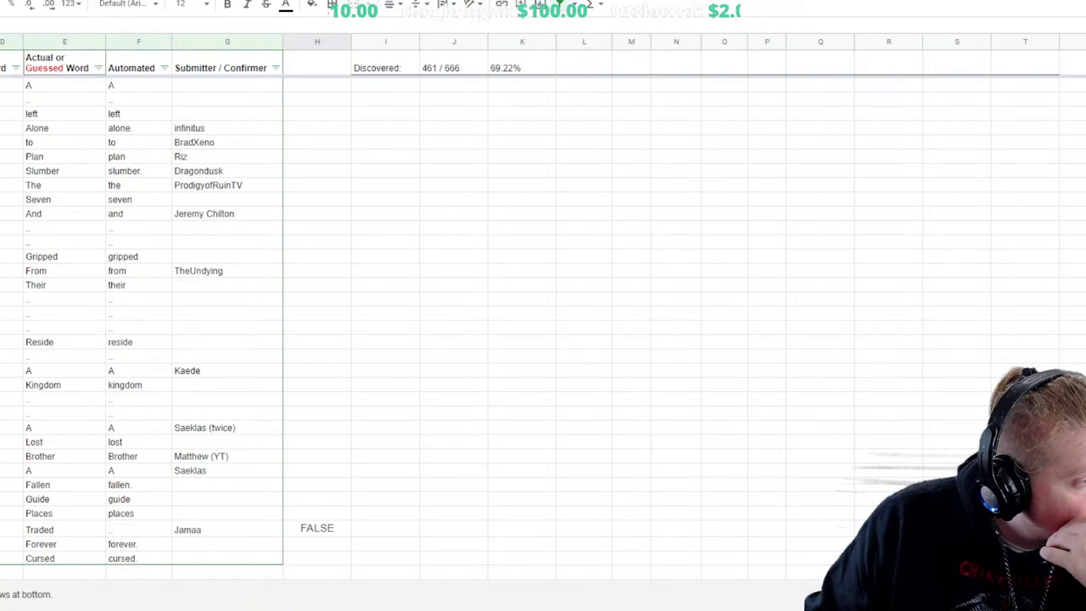
scroll(145, 323, "up", 4)
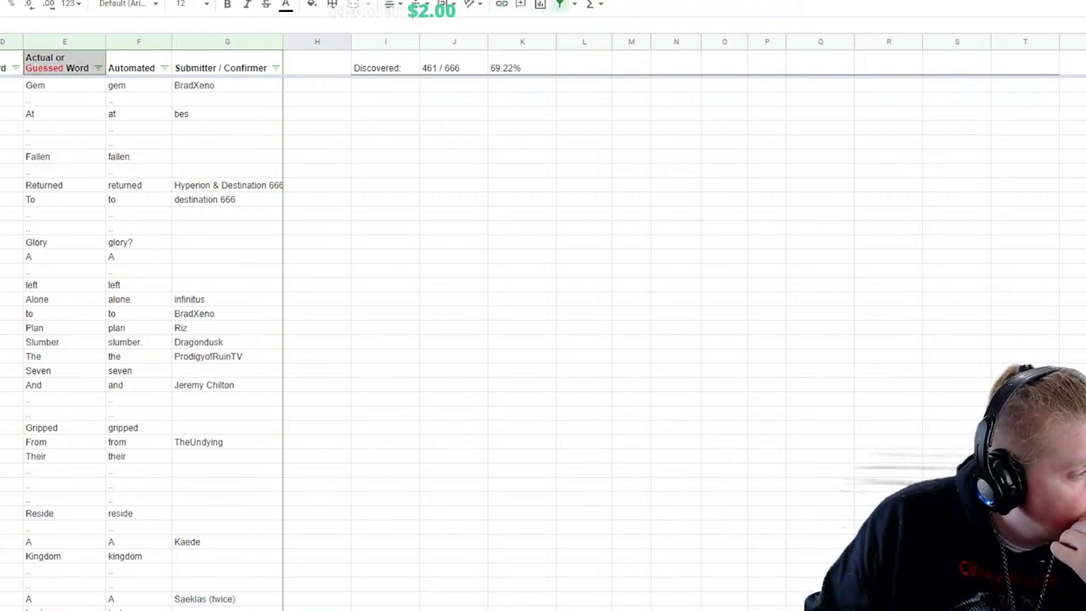
Read through the words from "And" to "Reside" near the end of the list, examining the undecoded gaps between them
left_click(78, 388)
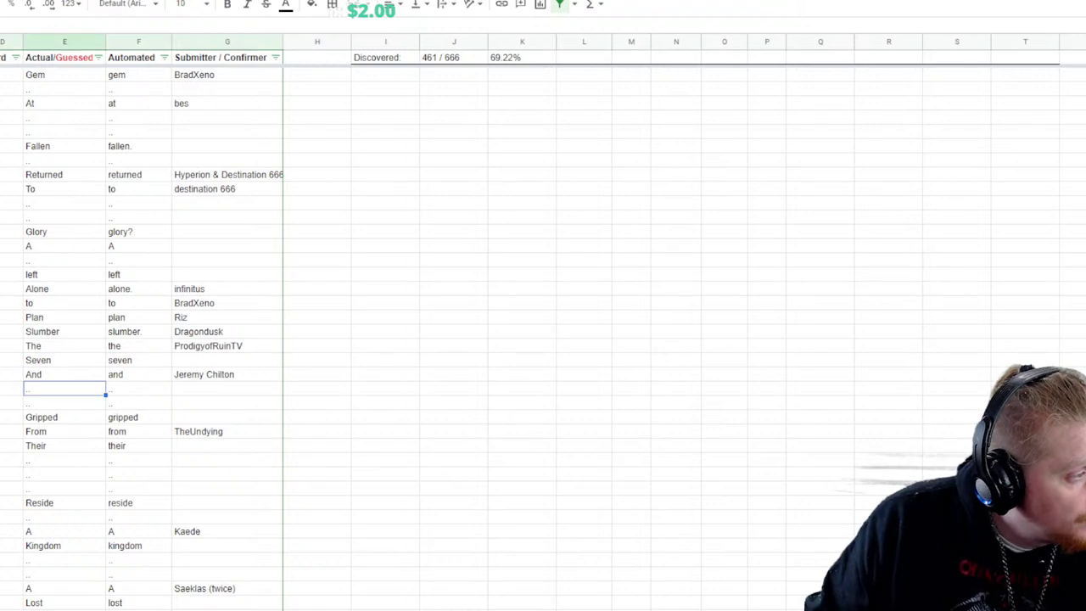
left_click(78, 402)
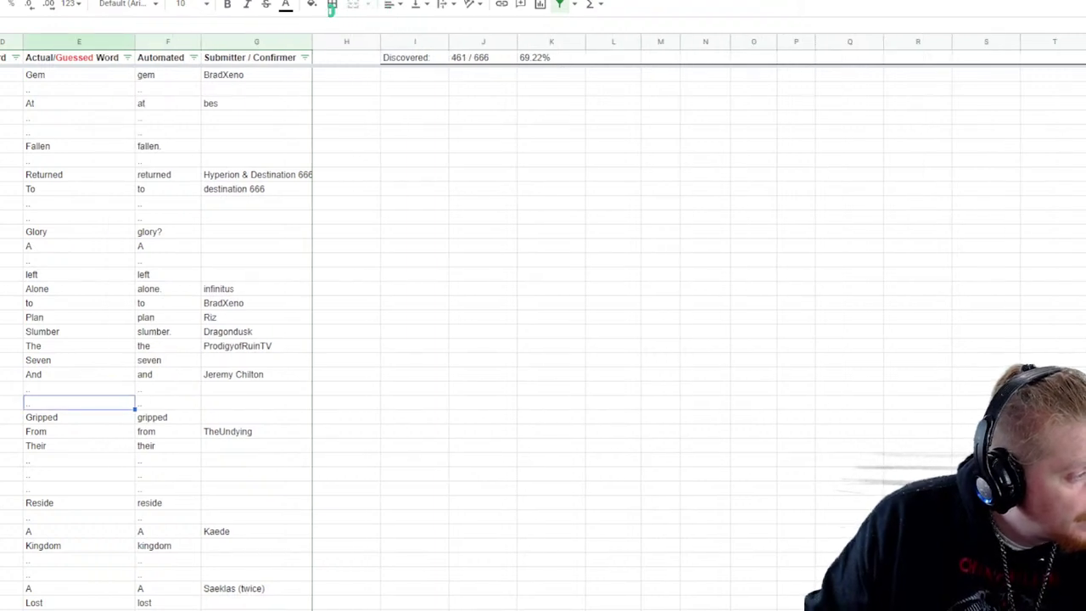
left_click(78, 417)
left_click(78, 431)
left_click(78, 446)
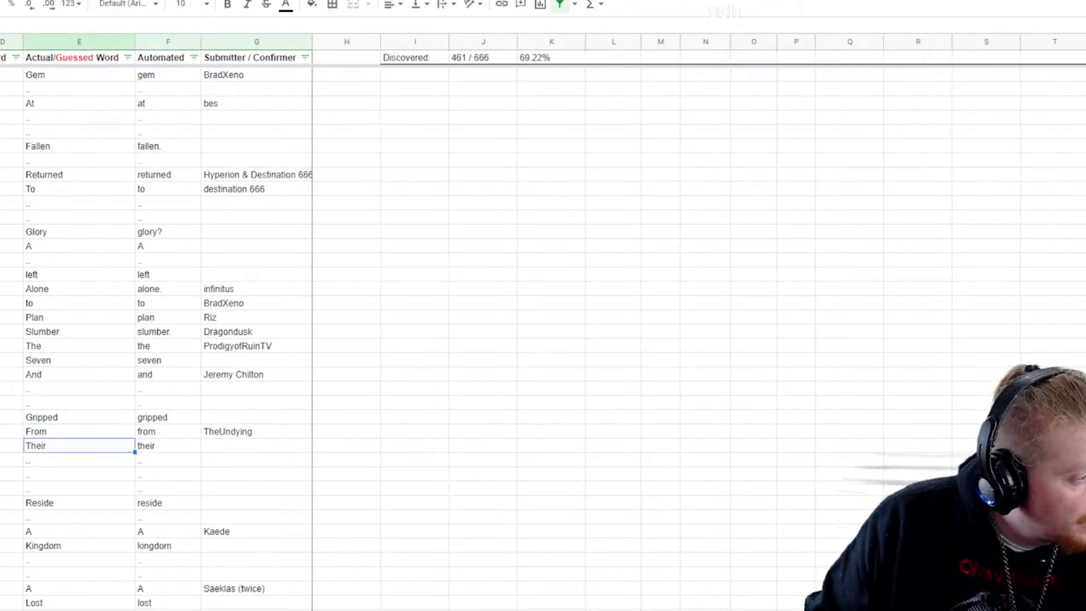
left_click(78, 502)
scroll(543, 340, "down", 2)
Enter the guessed word "in" between "Reside" and "A" in the actual word column and colour it red
left_click(78, 460)
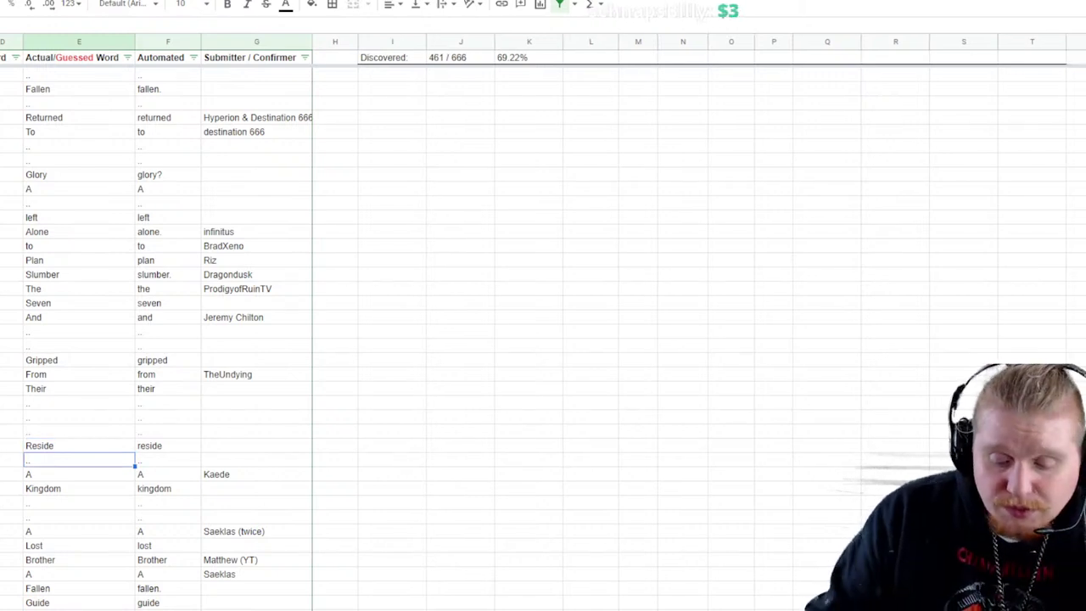
type("in")
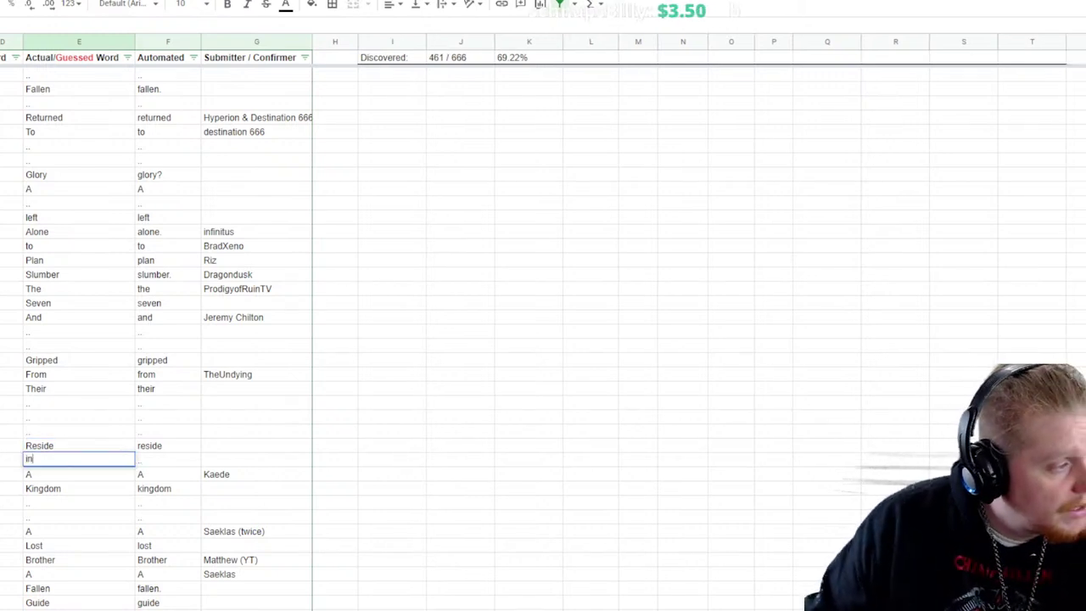
key("Return")
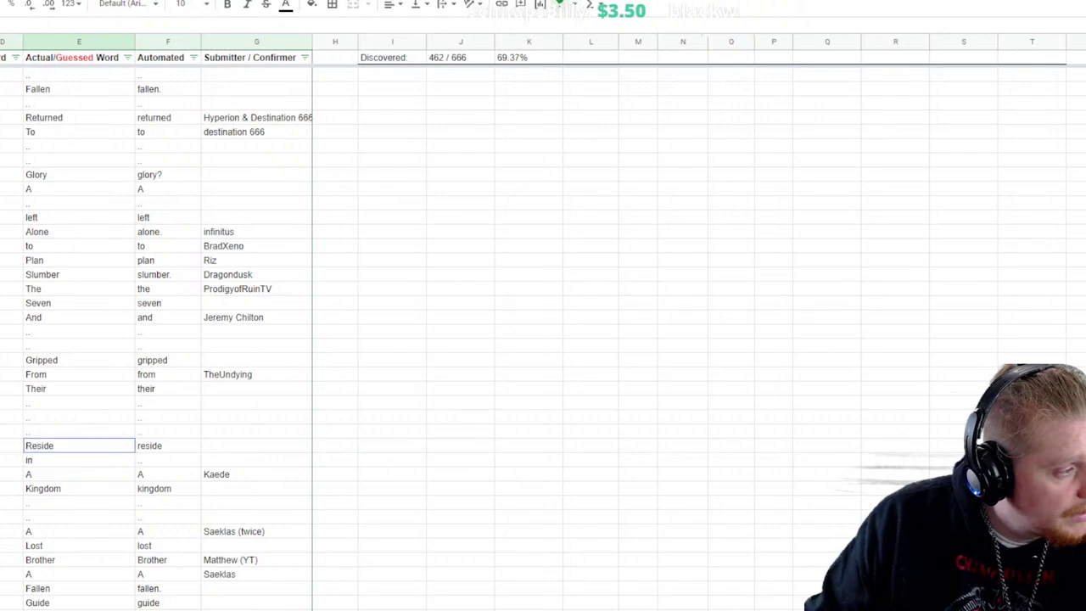
key("Up")
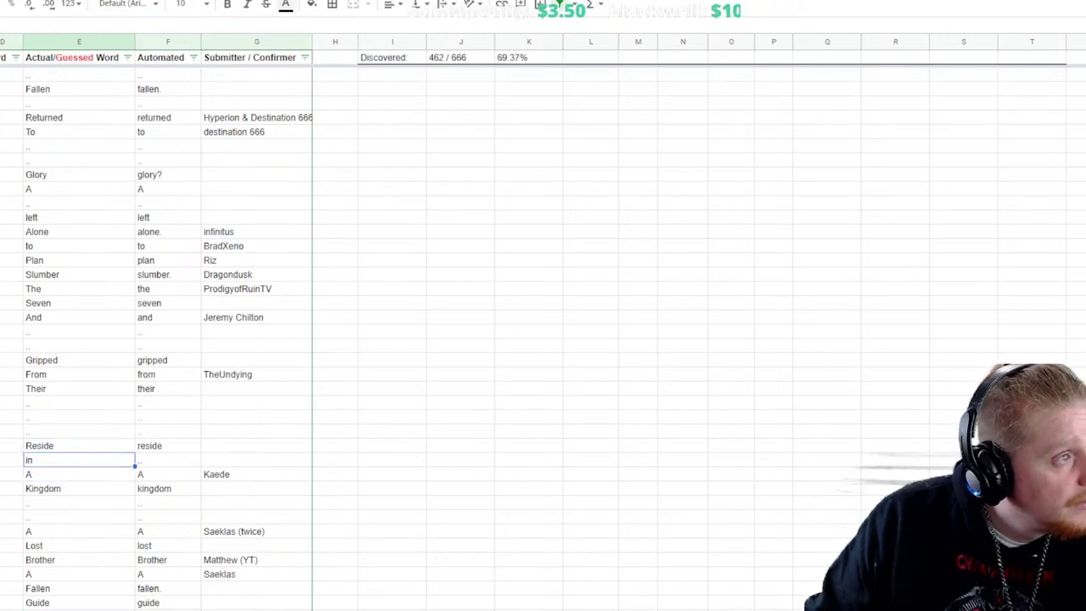
left_click(286, 4)
left_click(305, 87)
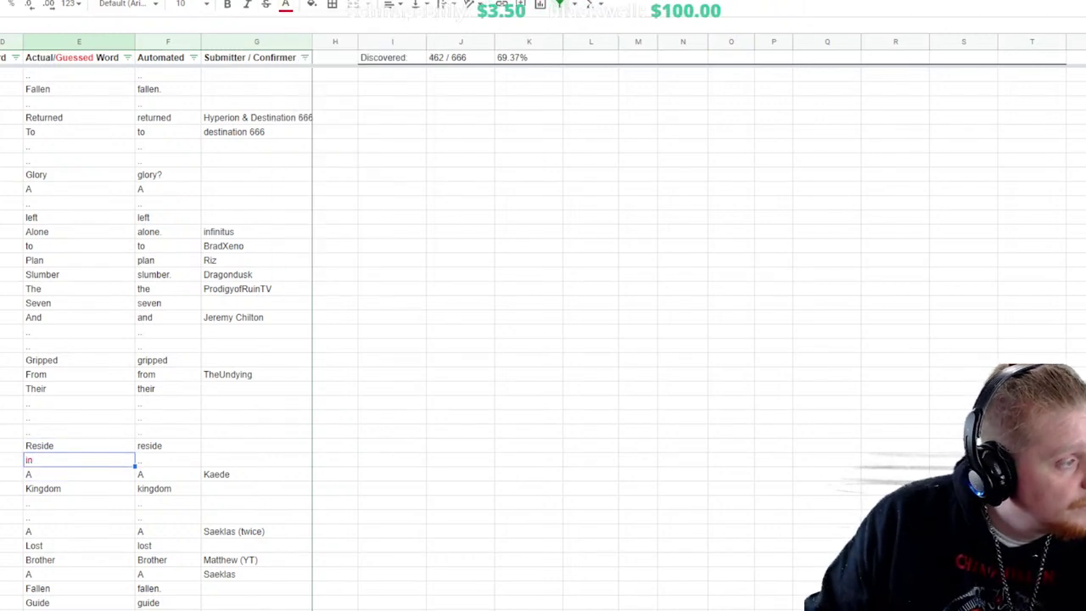
Examine the undecoded words after "Kingdom" and the gaps in the preceding rows back to "brothers"
key("Down")
key("Down")
key("Down")
scroll(543, 339, "down", 2)
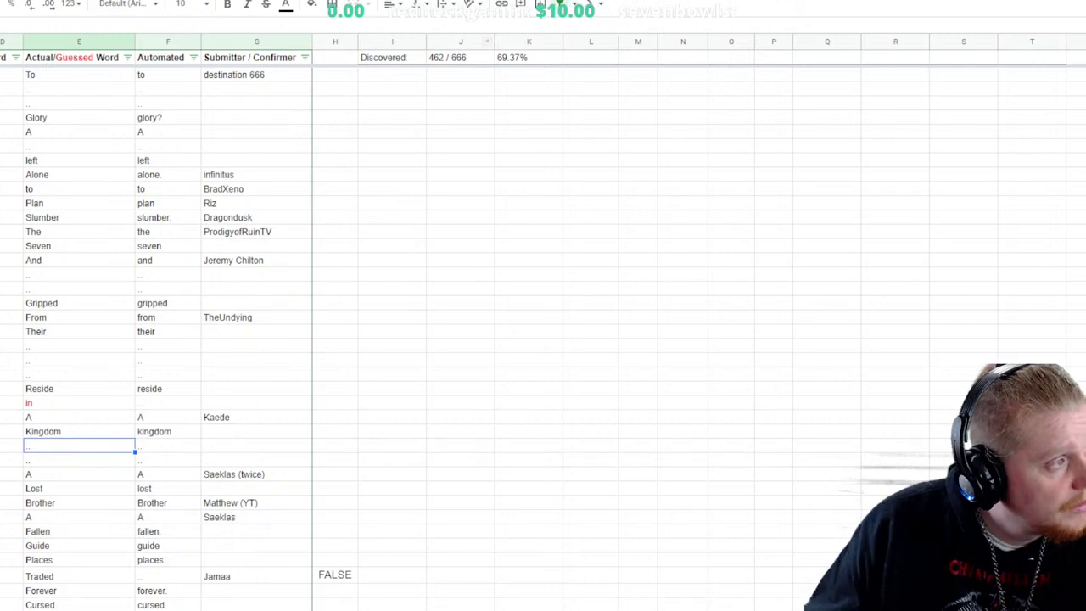
scroll(156, 339, "up", 1)
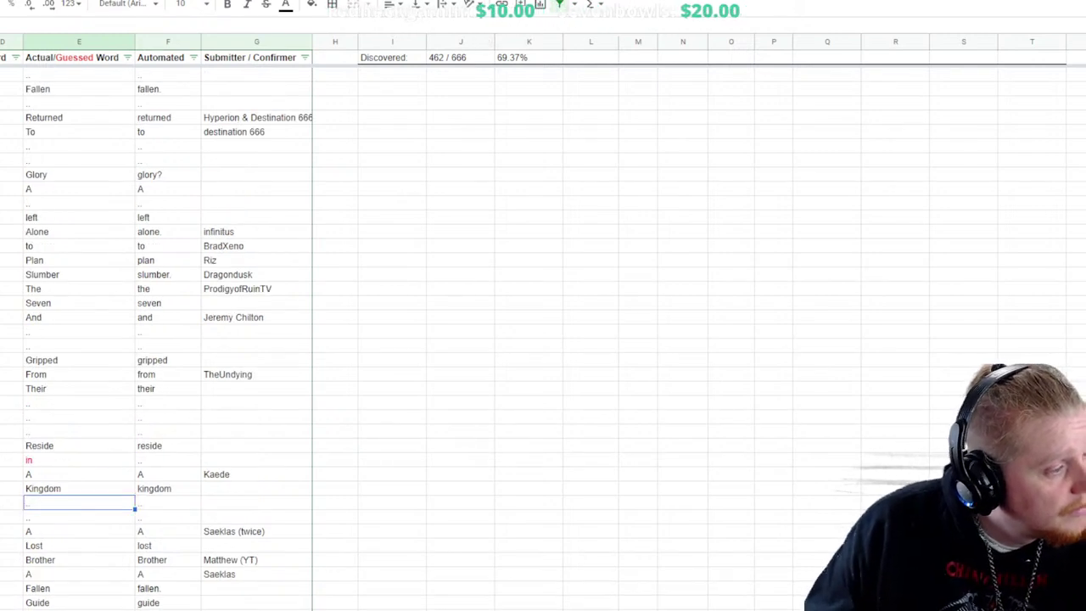
scroll(156, 339, "up", 1)
scroll(156, 339, "up", 1)
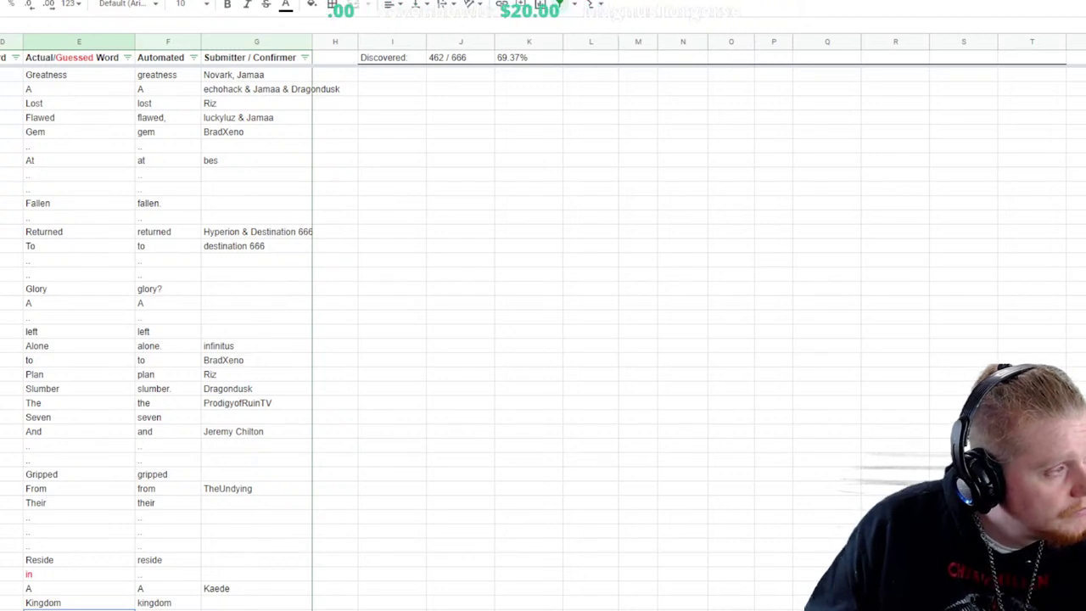
scroll(156, 339, "up", 1)
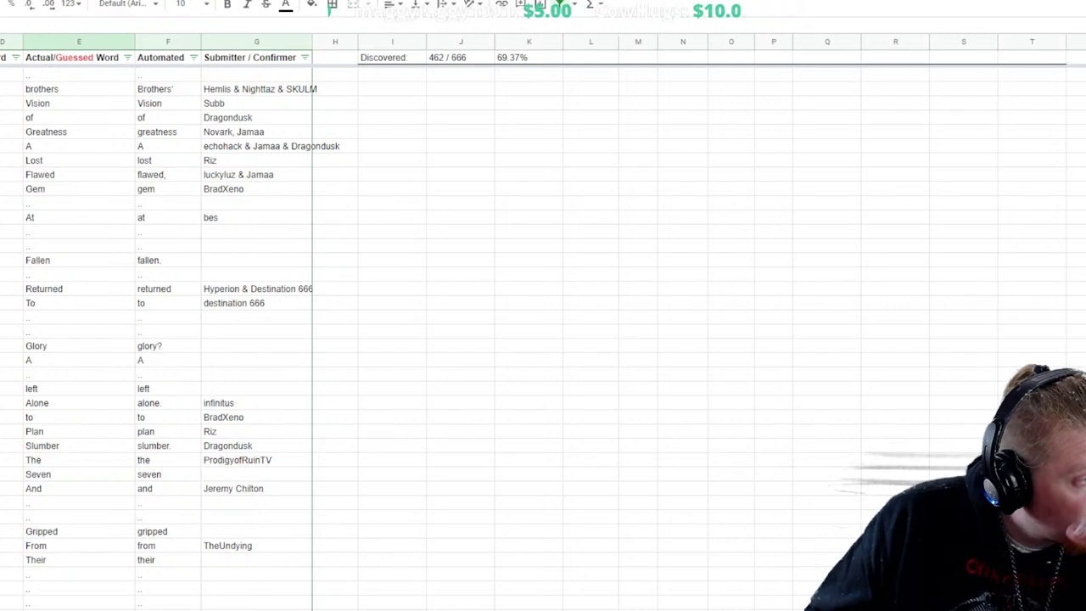
Enter the guessed word "their" between "Claim" and "Rightful" in the actual word column and colour it red
scroll(182, 339, "up", 4)
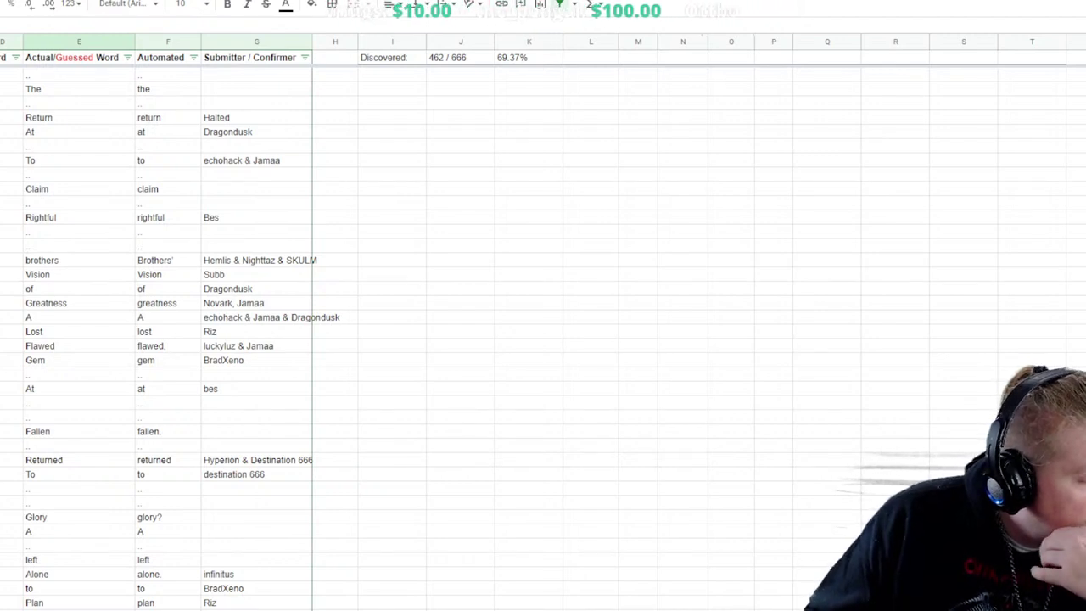
scroll(183, 331, "up", 4)
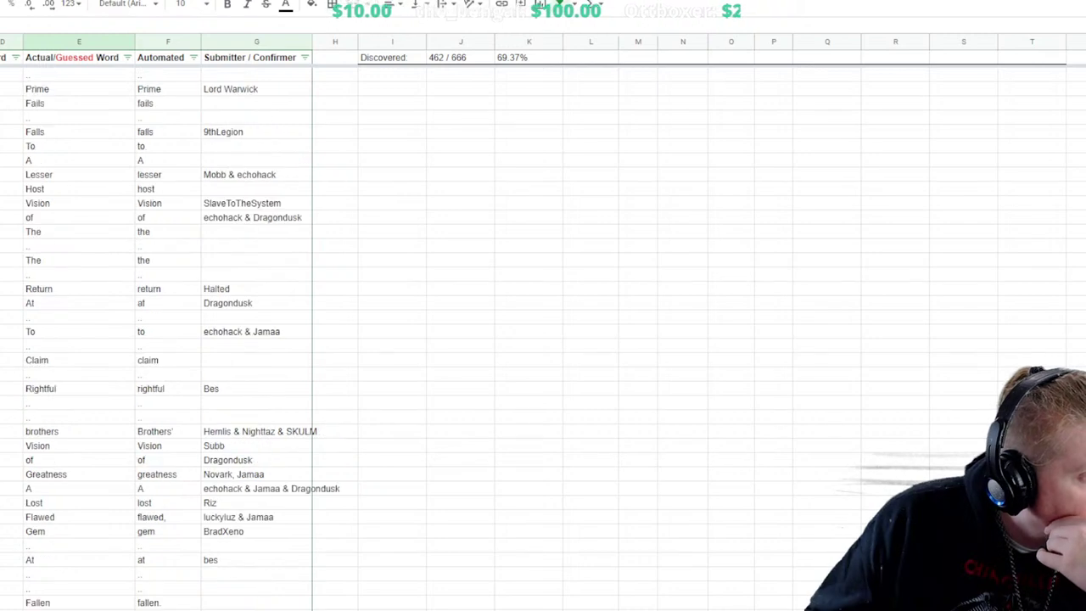
left_click(79, 260)
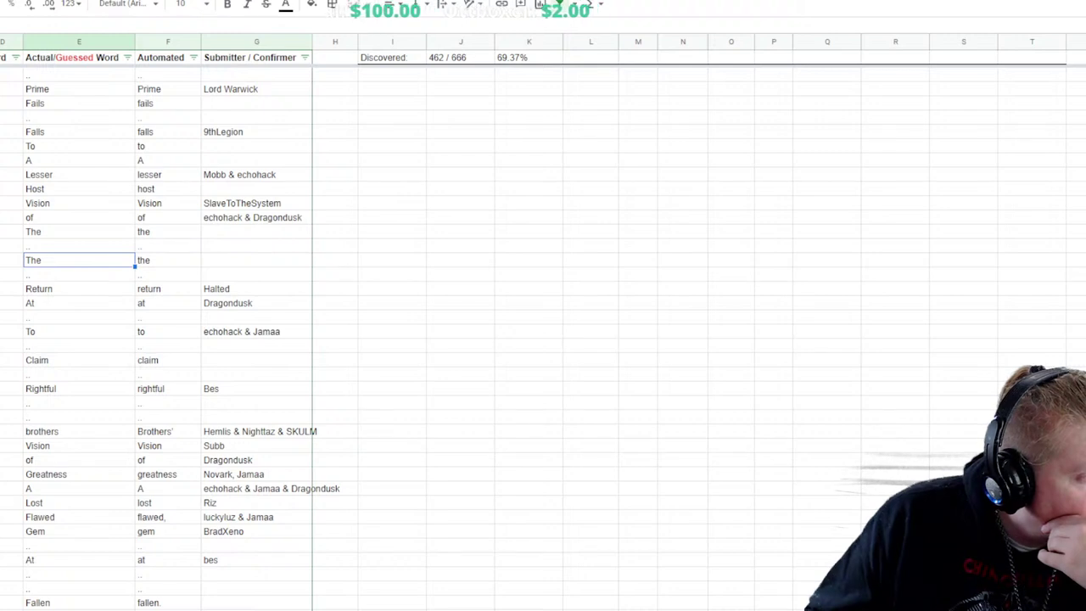
left_click(79, 374)
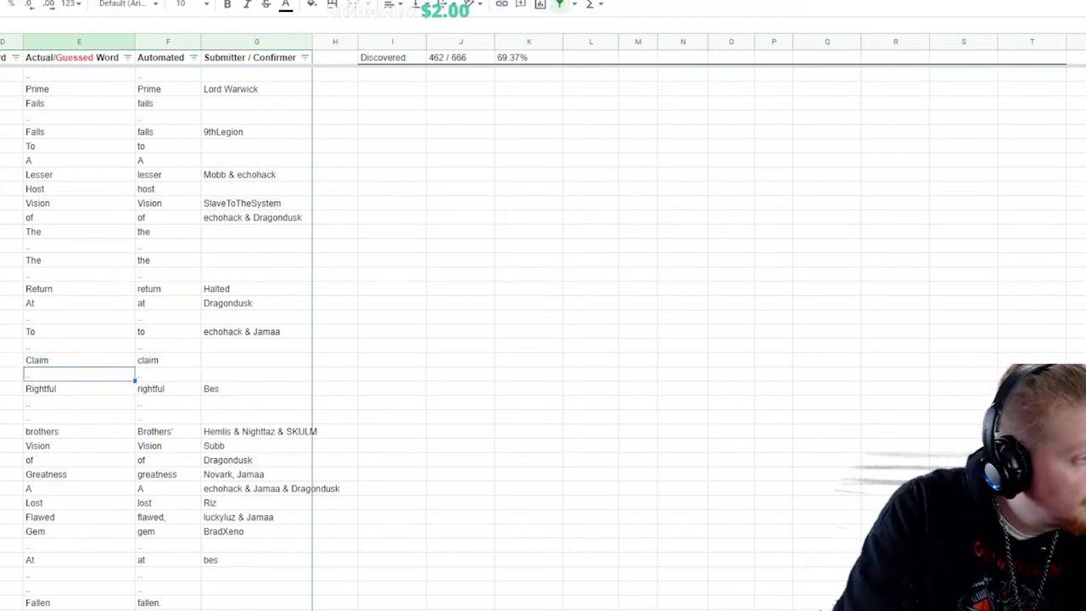
type("their")
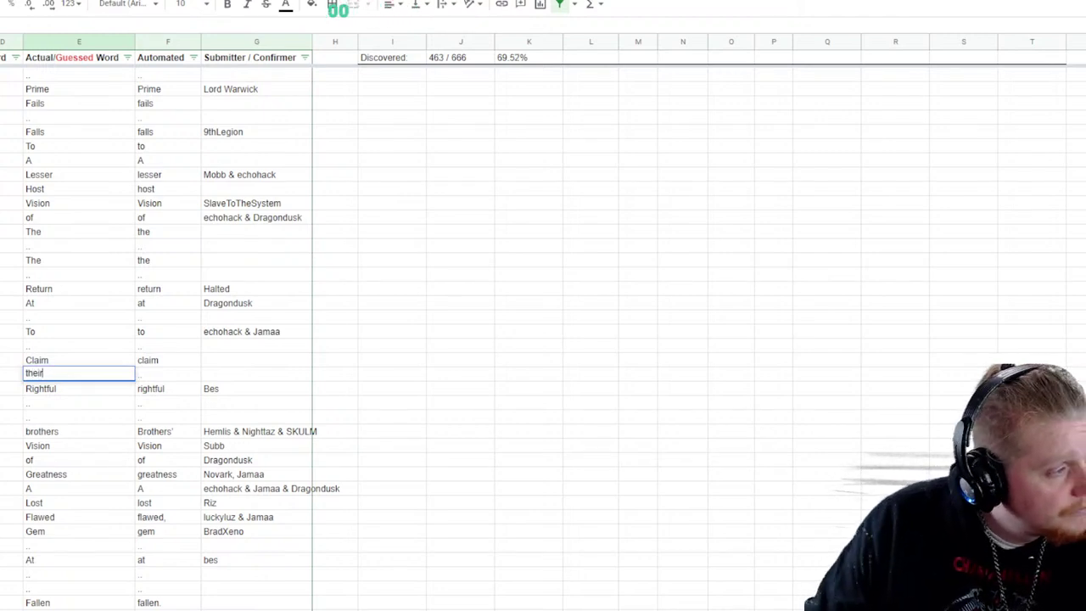
key("Return")
key("Up")
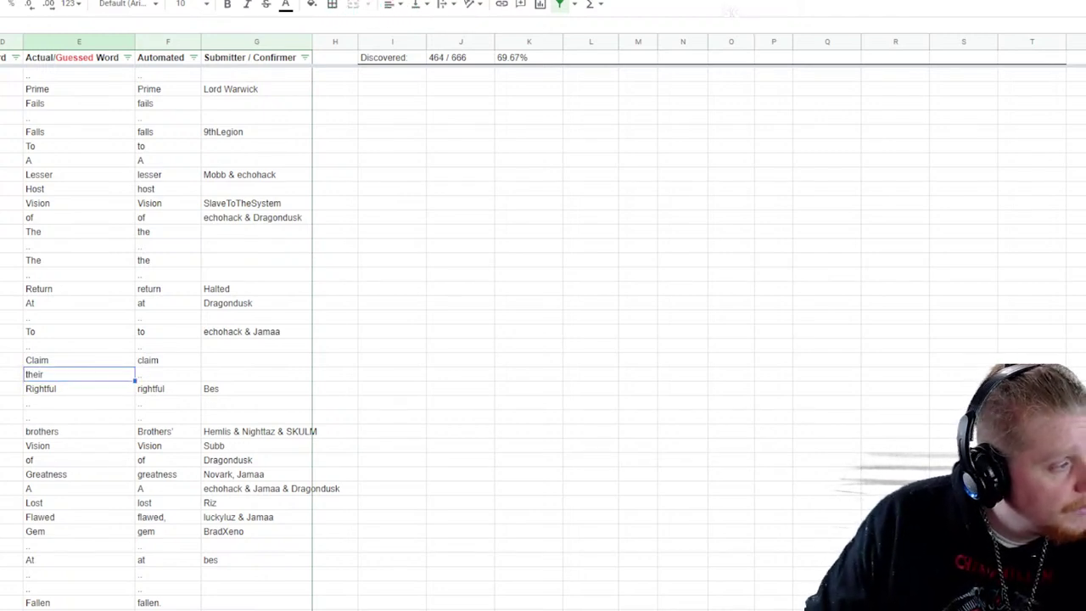
left_click(286, 4)
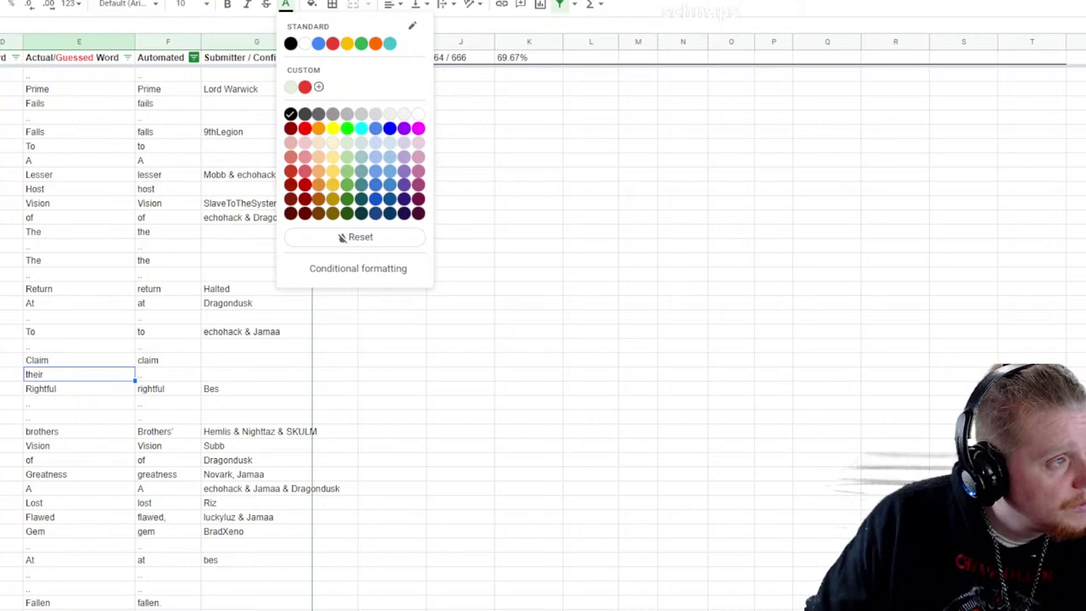
left_click(305, 86)
Enter the guessed word "be" between "To" and "Shattered" in the actual word column and colour it red
left_click(79, 416)
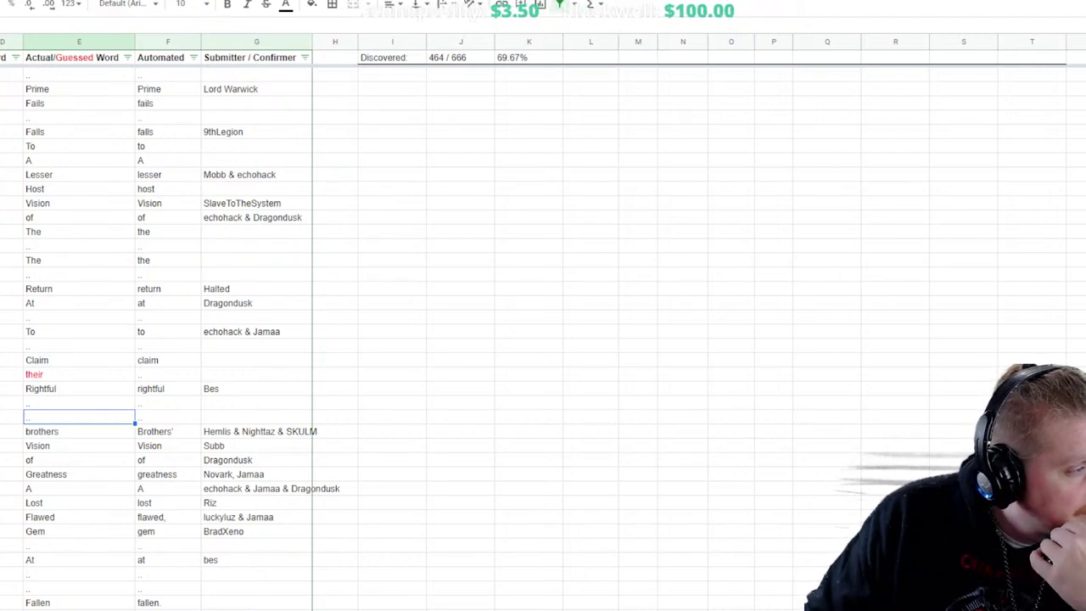
scroll(170, 340, "up", 2)
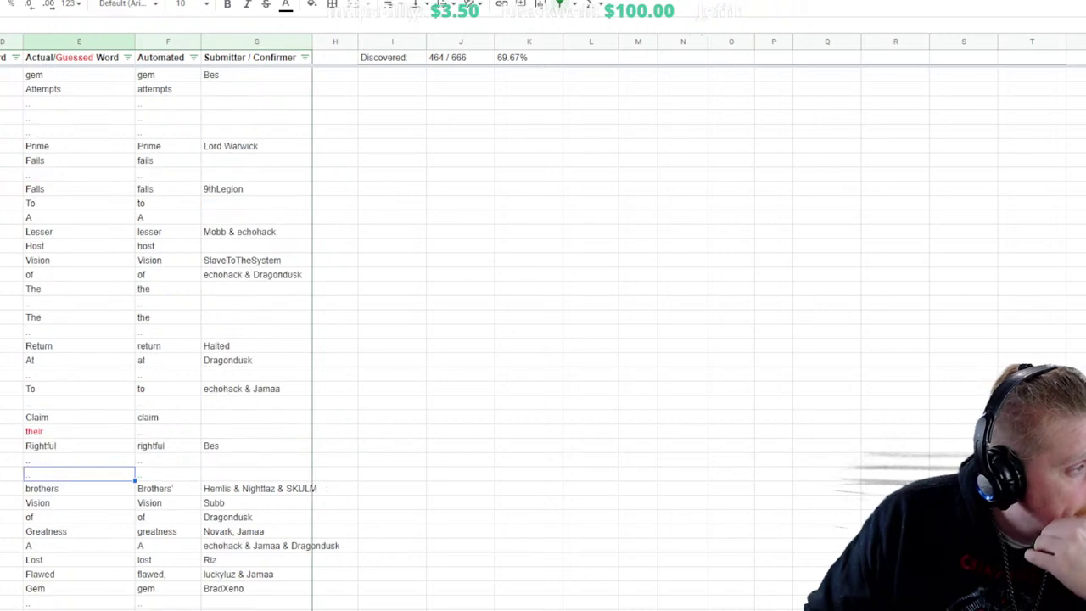
scroll(170, 340, "up", 4)
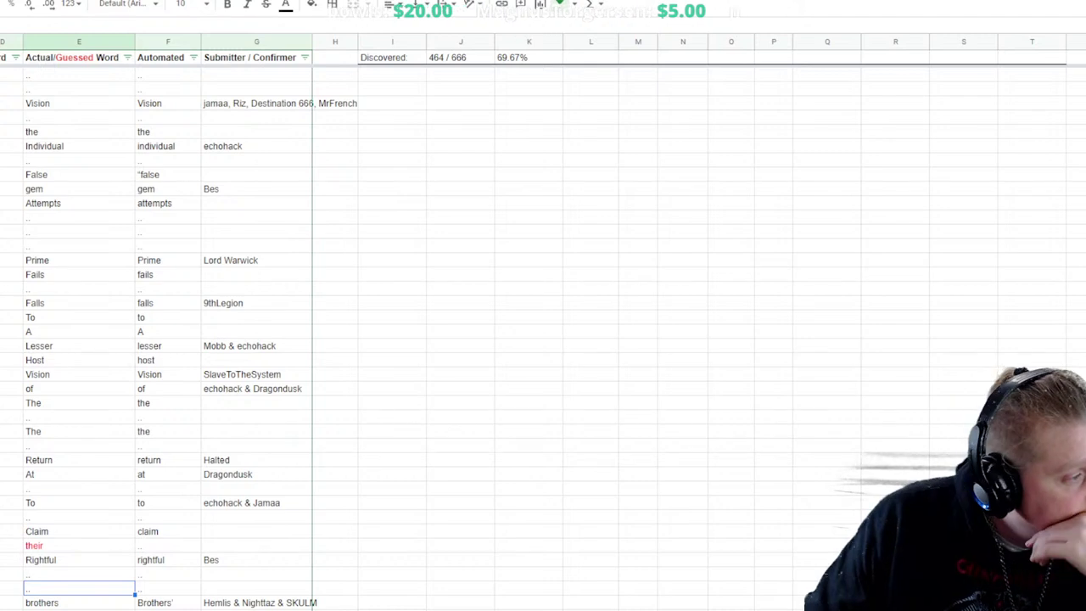
scroll(543, 339, "up", 2)
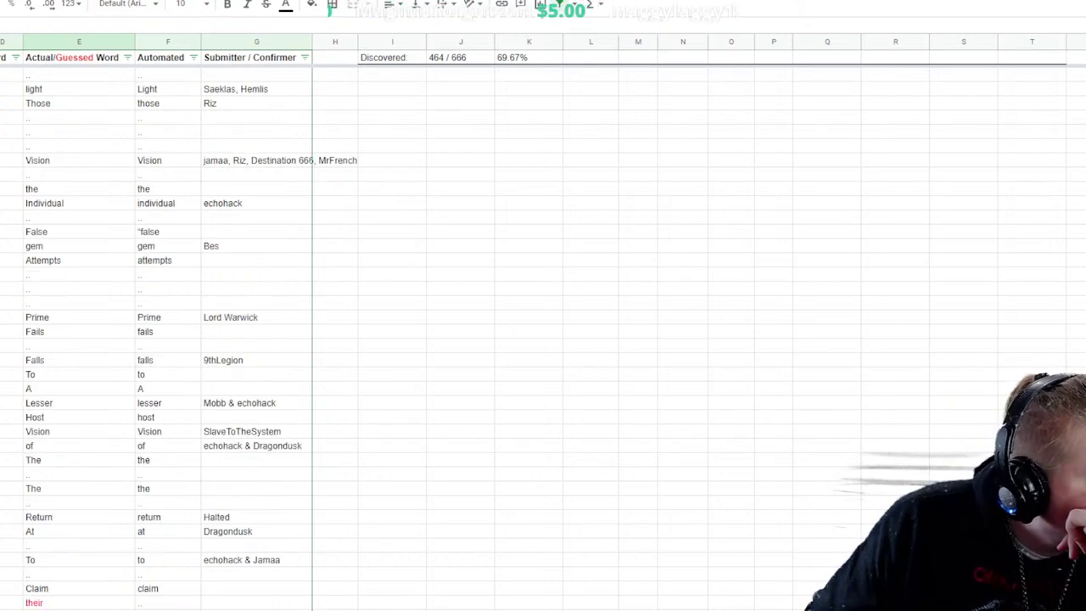
scroll(157, 339, "up", 16)
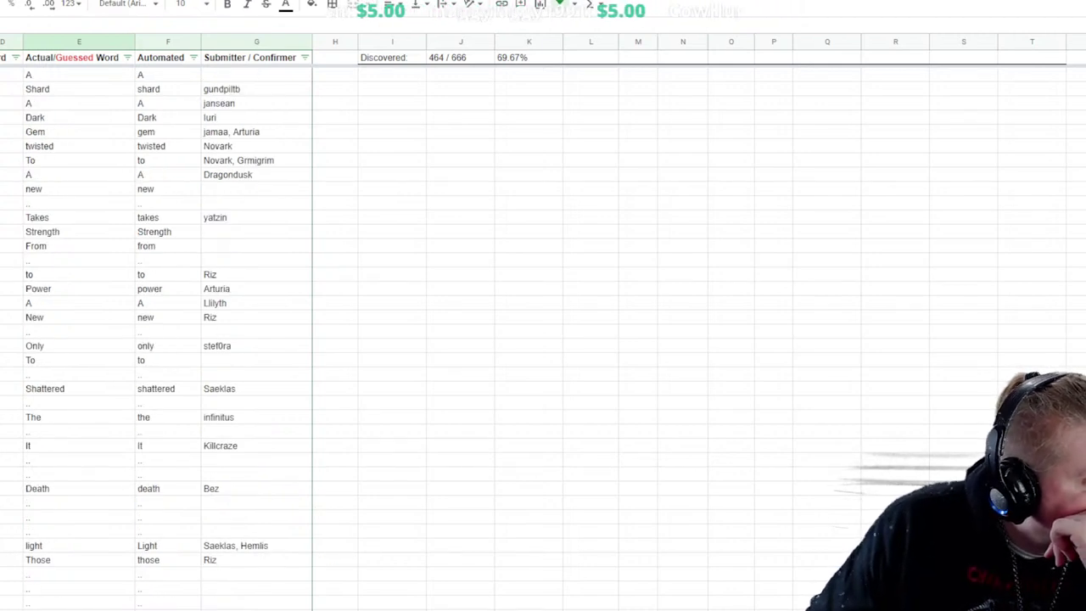
scroll(157, 340, "up", 2)
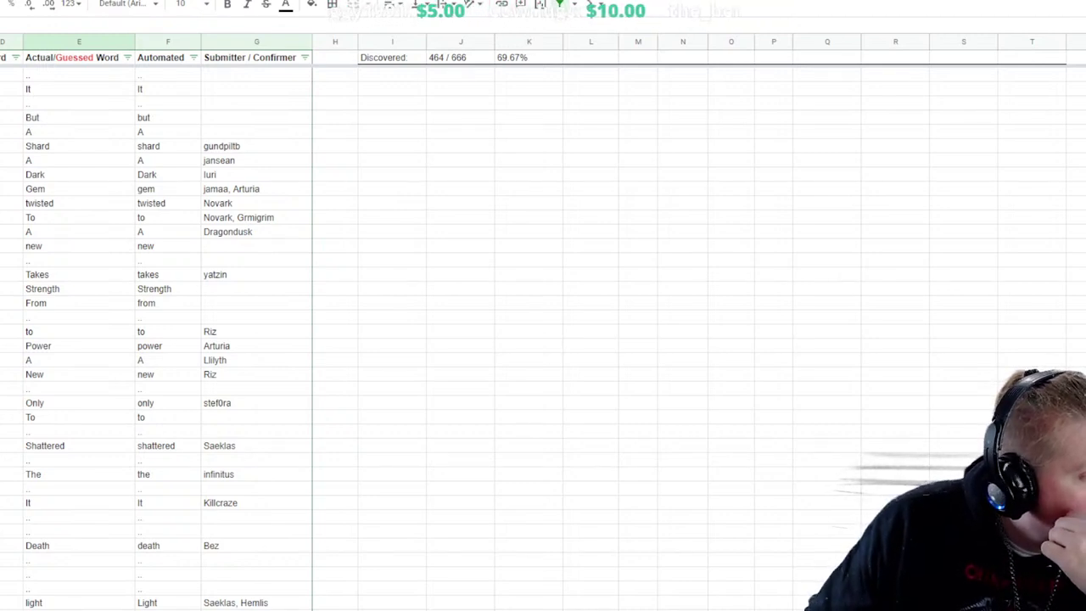
left_click(79, 259)
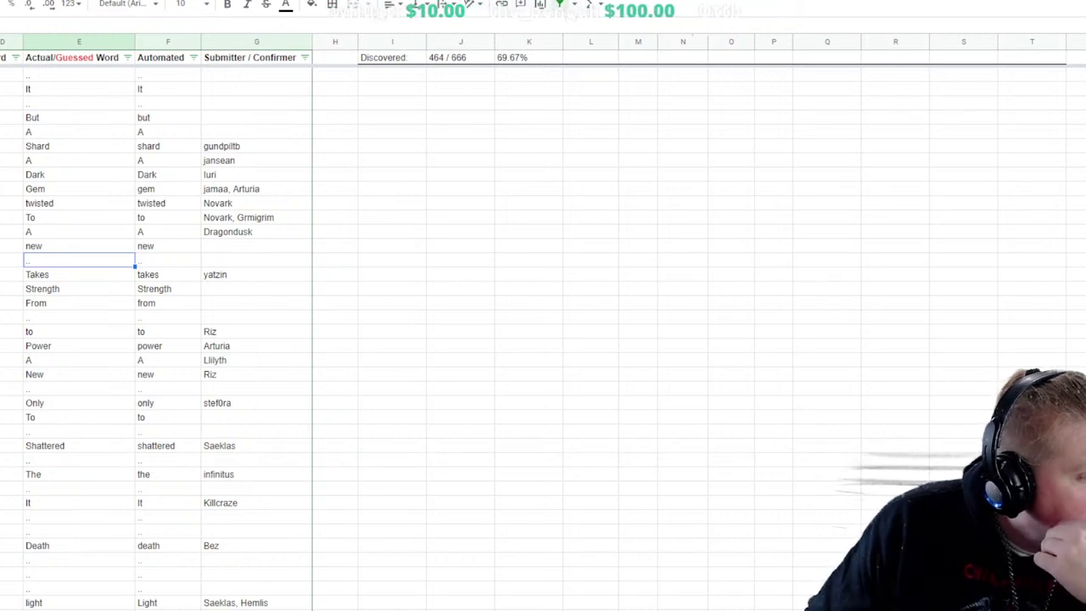
left_click(78, 432)
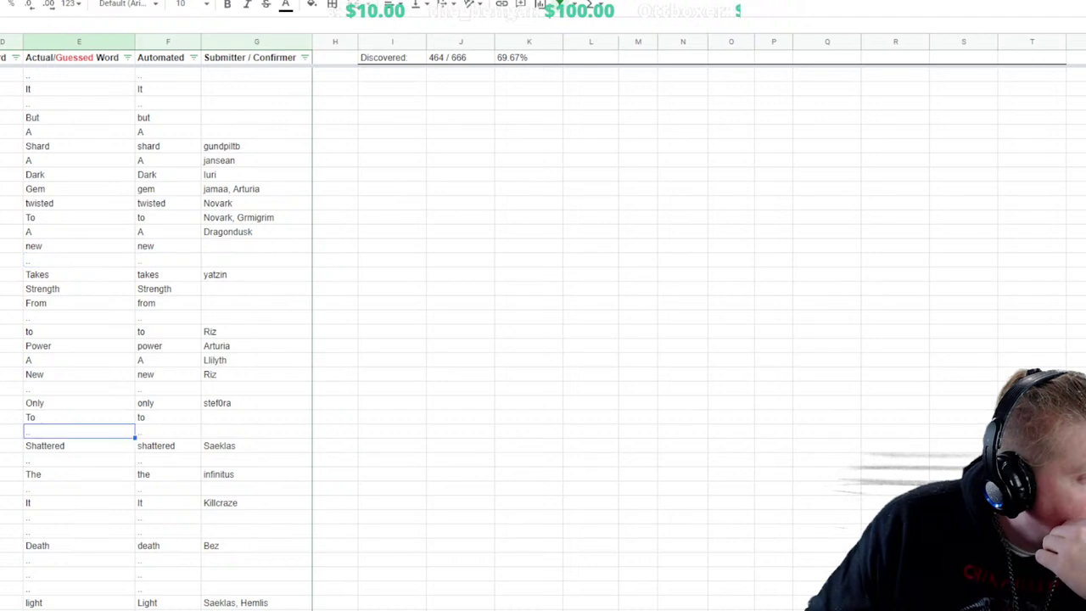
type("be")
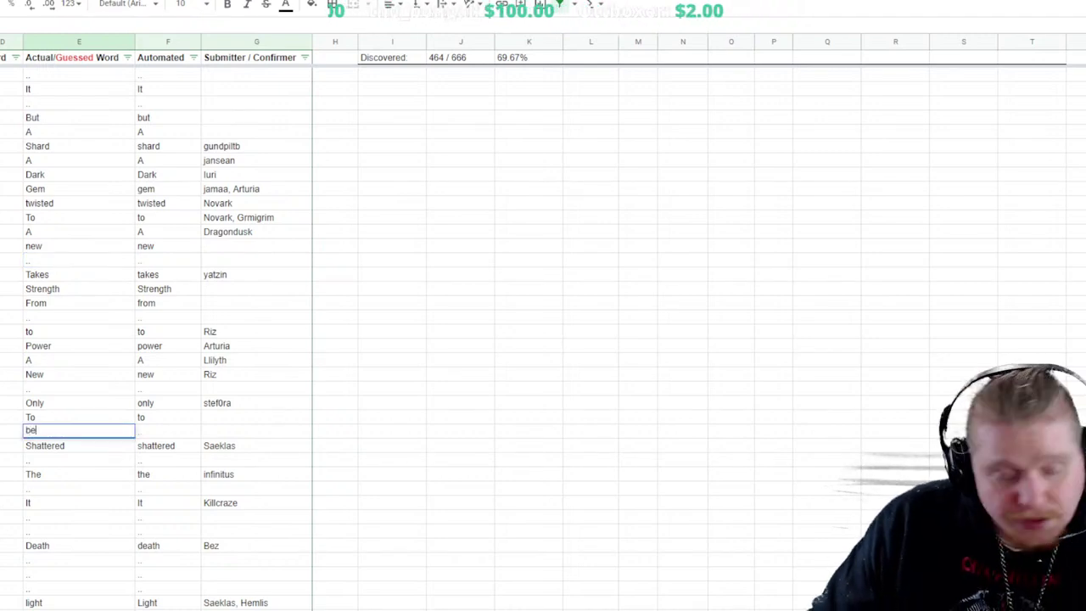
left_click(79, 417)
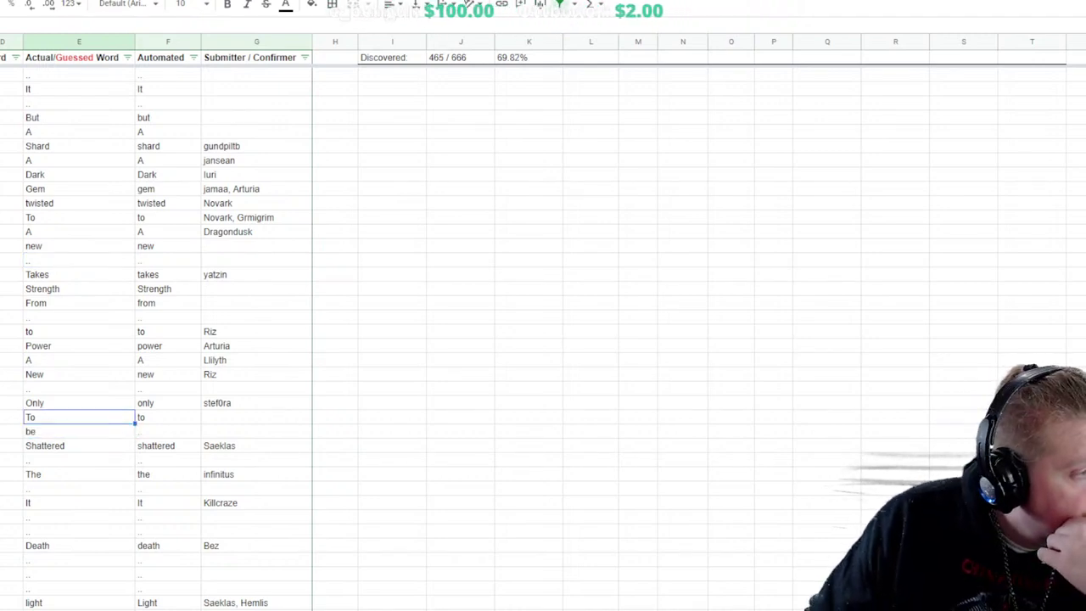
left_click(79, 431)
left_click(286, 5)
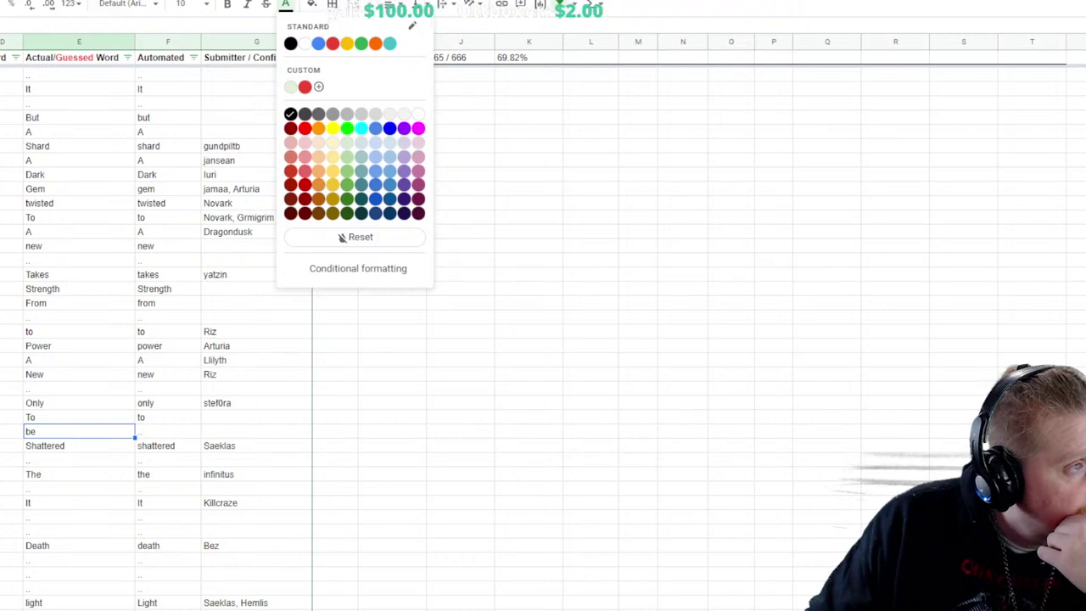
left_click(305, 86)
Enter the guessed word "form" between "new" and "Takes" in the actual word column and colour it red
left_click(79, 388)
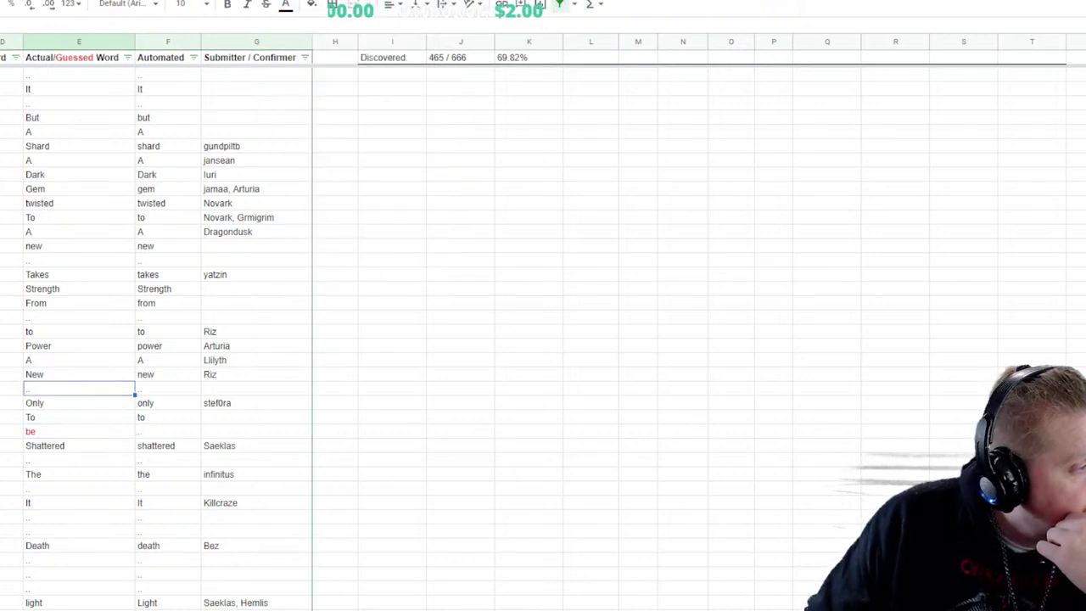
left_click(79, 289)
left_click(79, 246)
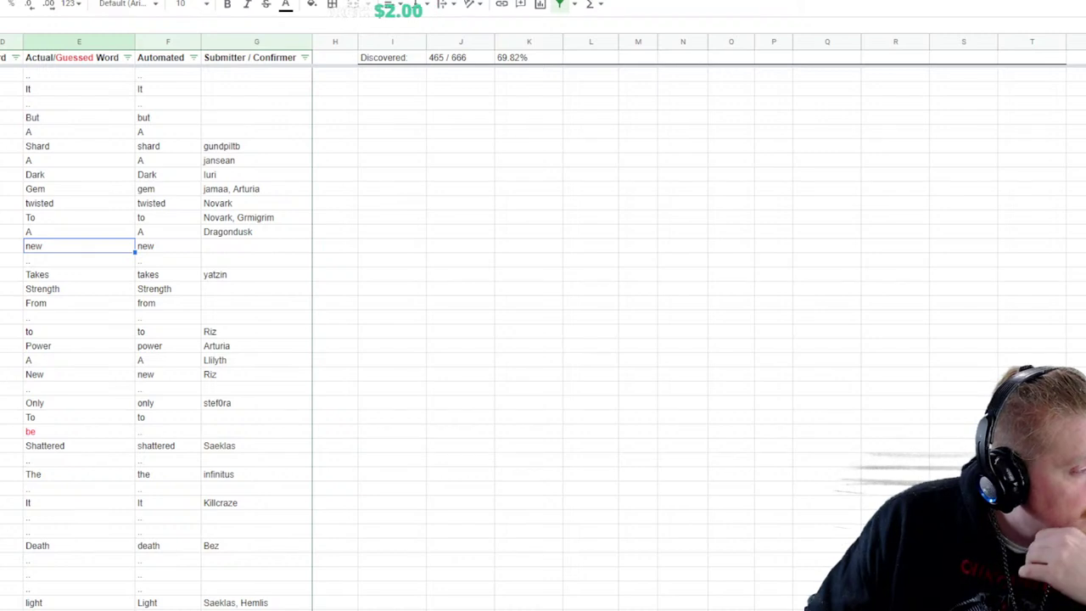
left_click(79, 260)
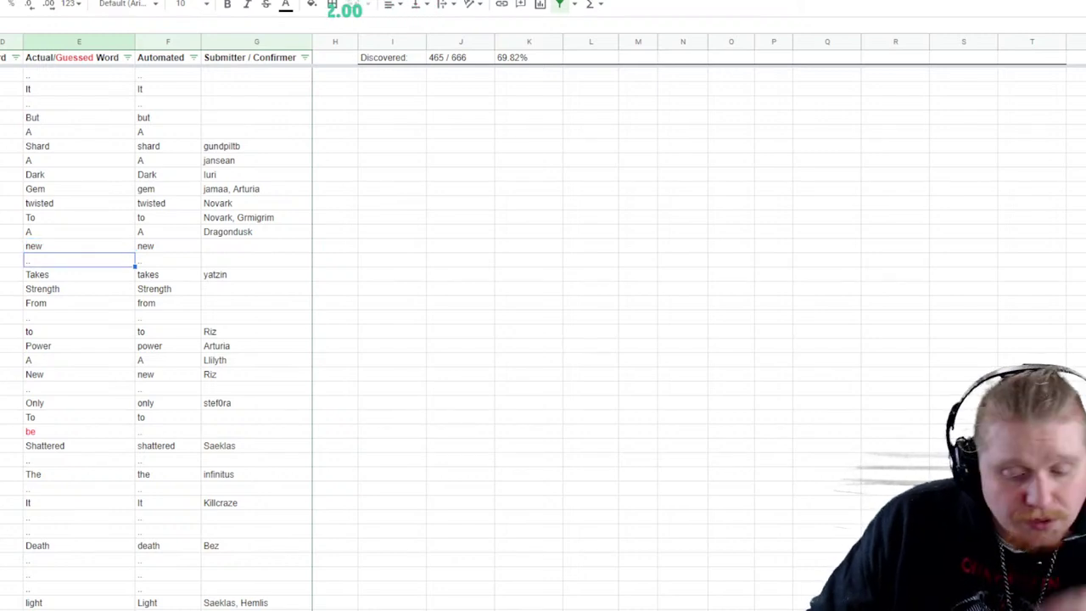
type("form")
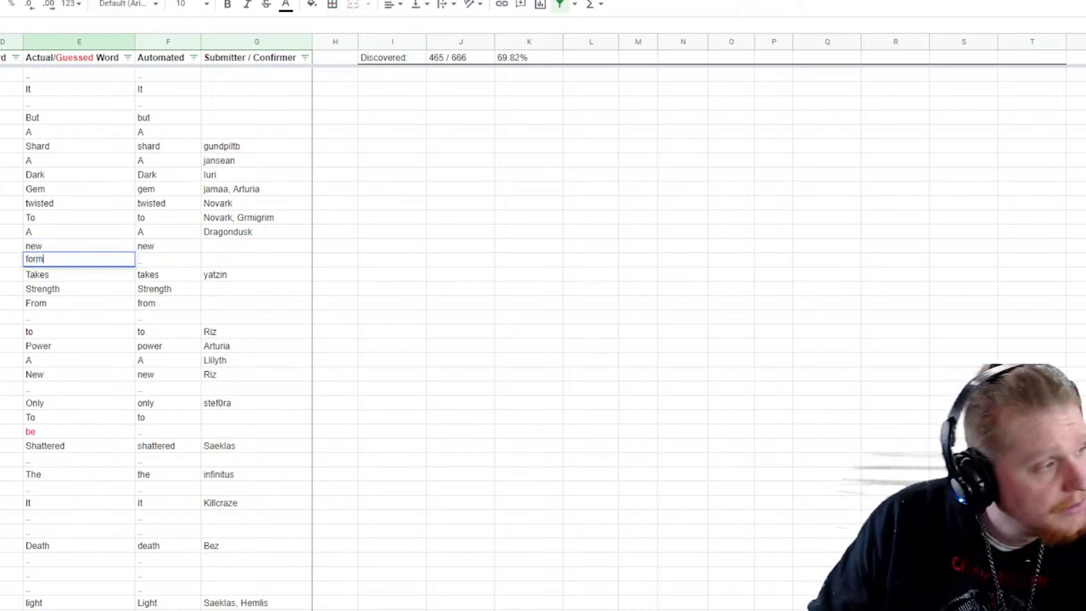
key("Return")
key("Down")
key("Up")
key("Up")
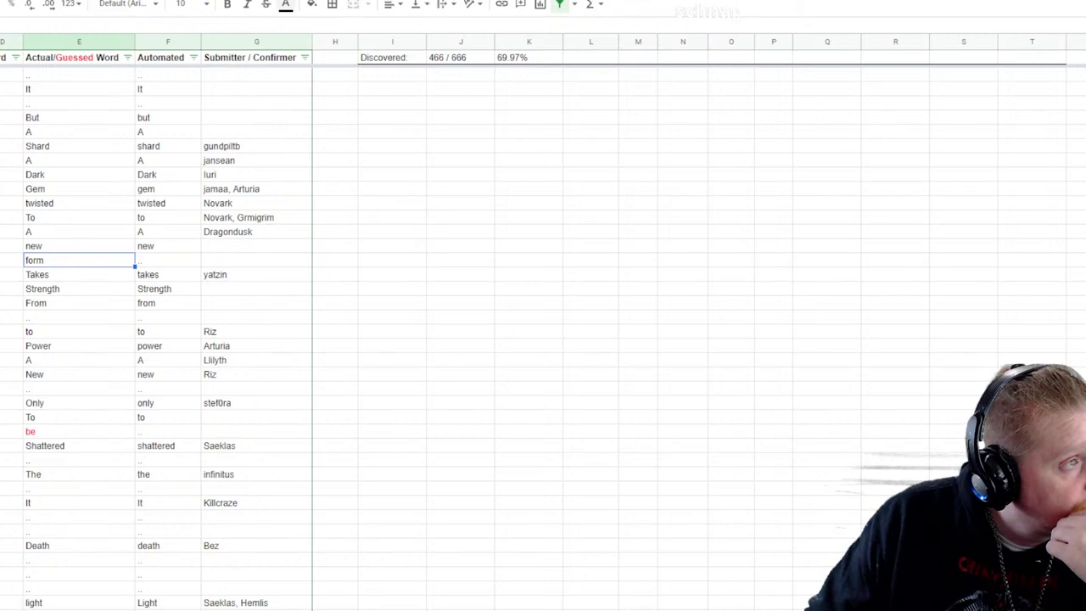
left_click(286, 3)
left_click(305, 86)
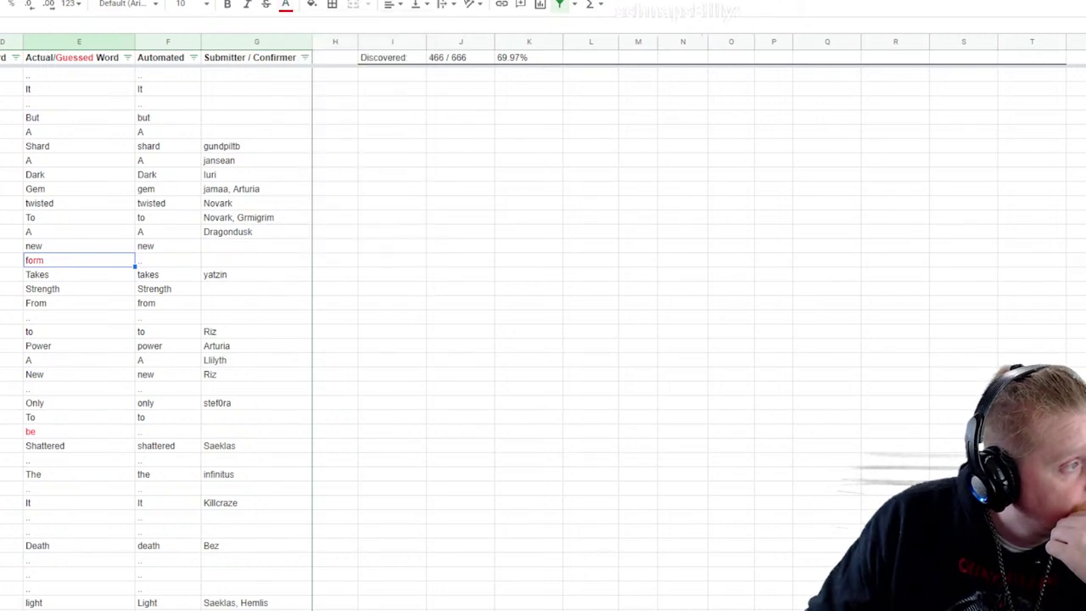
Enter the guessed word "another" between "From" and "to" in the actual word column and colour it red
key("Down")
left_click(79, 318)
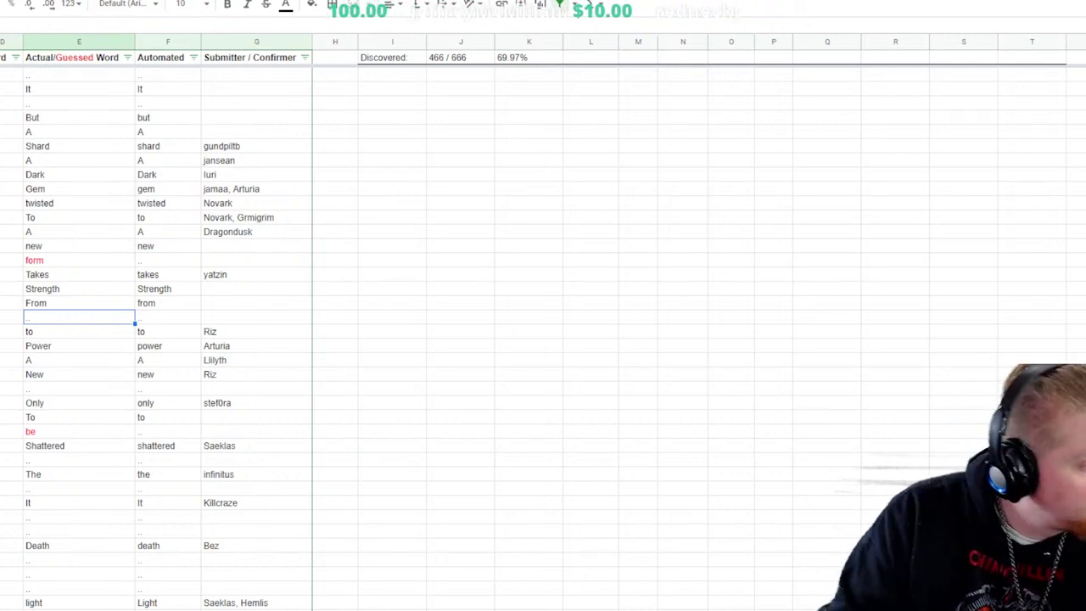
key("Down")
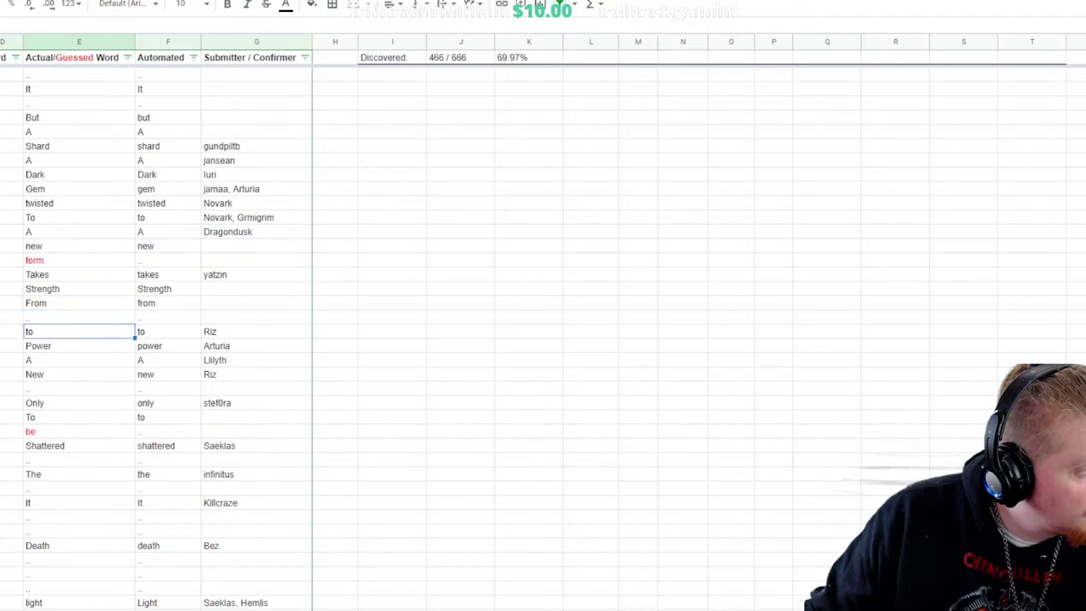
key("Up")
key("Up")
key("Down")
type("another")
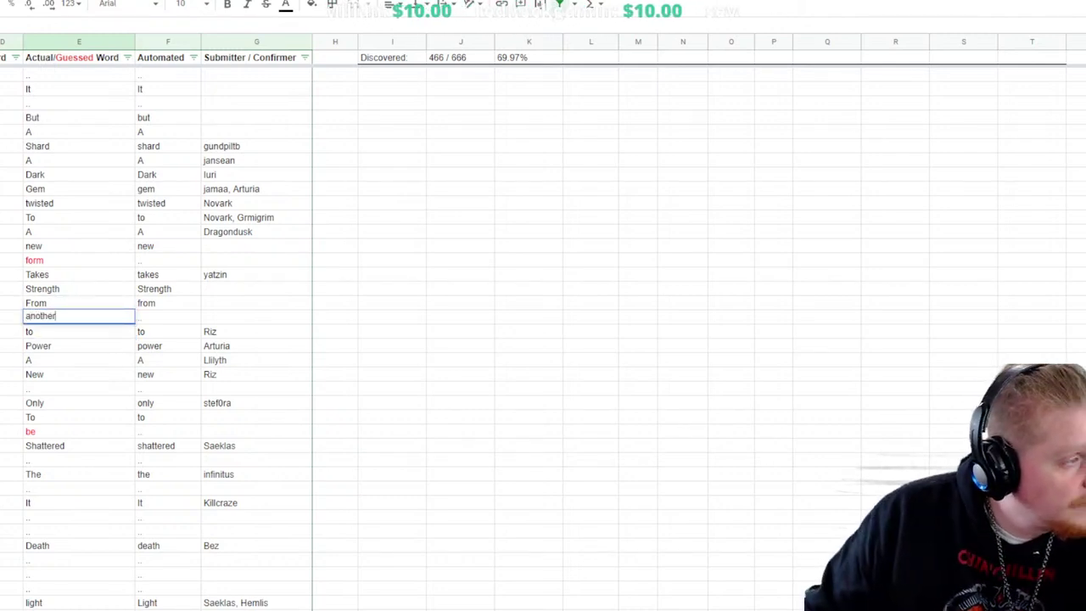
key("Up")
key("Down")
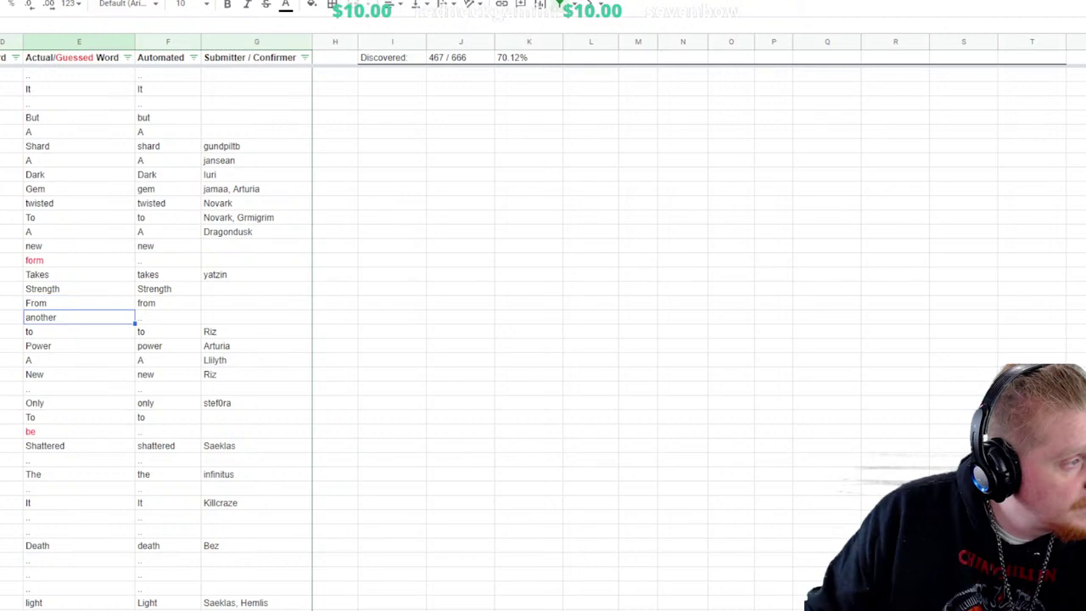
left_click(286, 4)
left_click(304, 123)
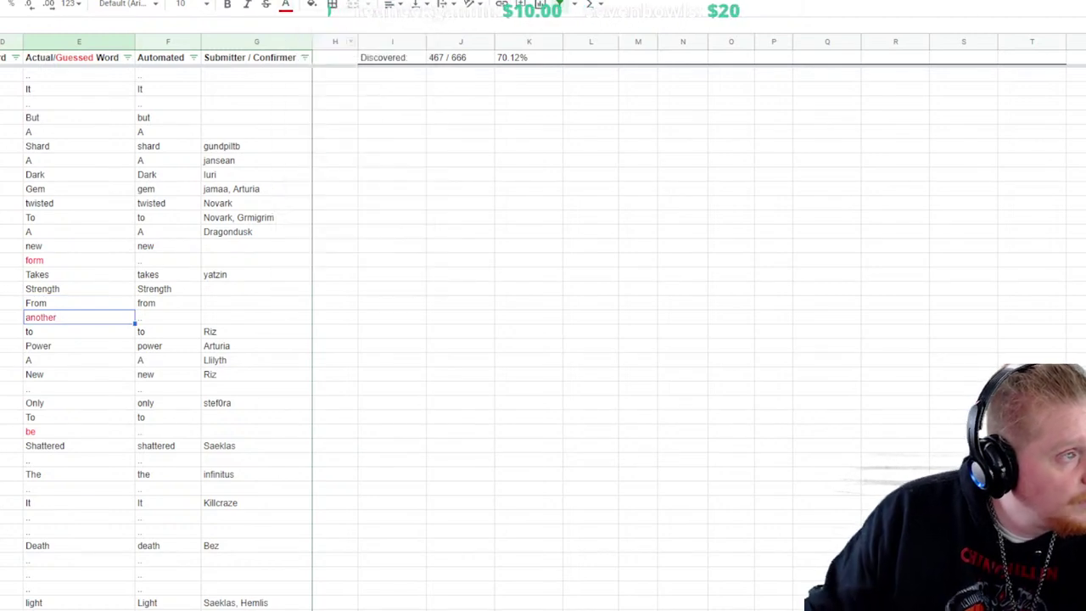
Examine the gap after "New" and its neighbouring rows, and review the assembled actual and automated texts at the start of the sheet
left_click(79, 374)
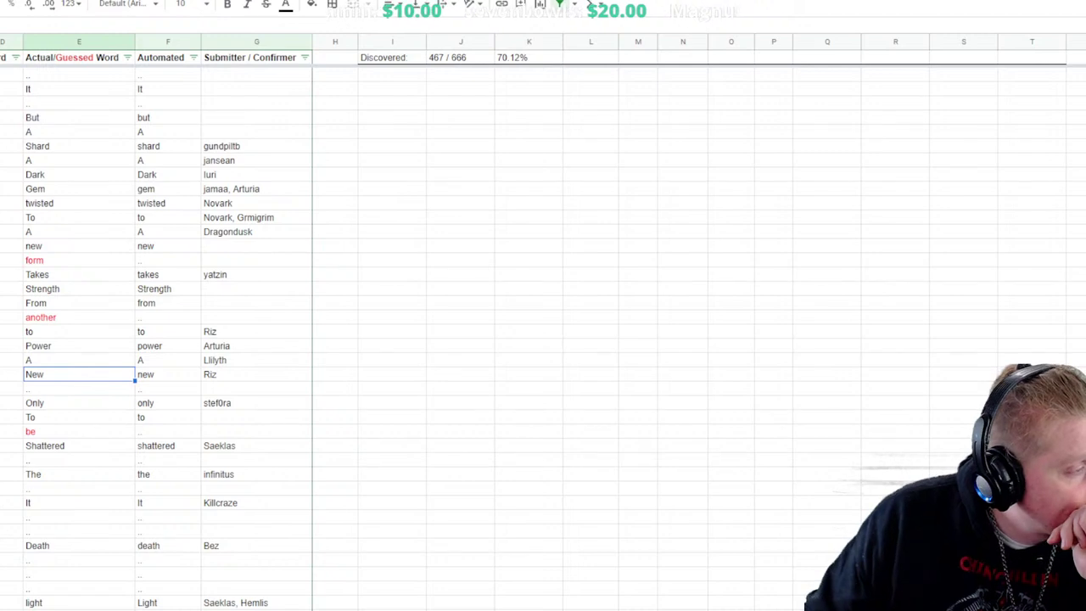
scroll(170, 340, "up", 1)
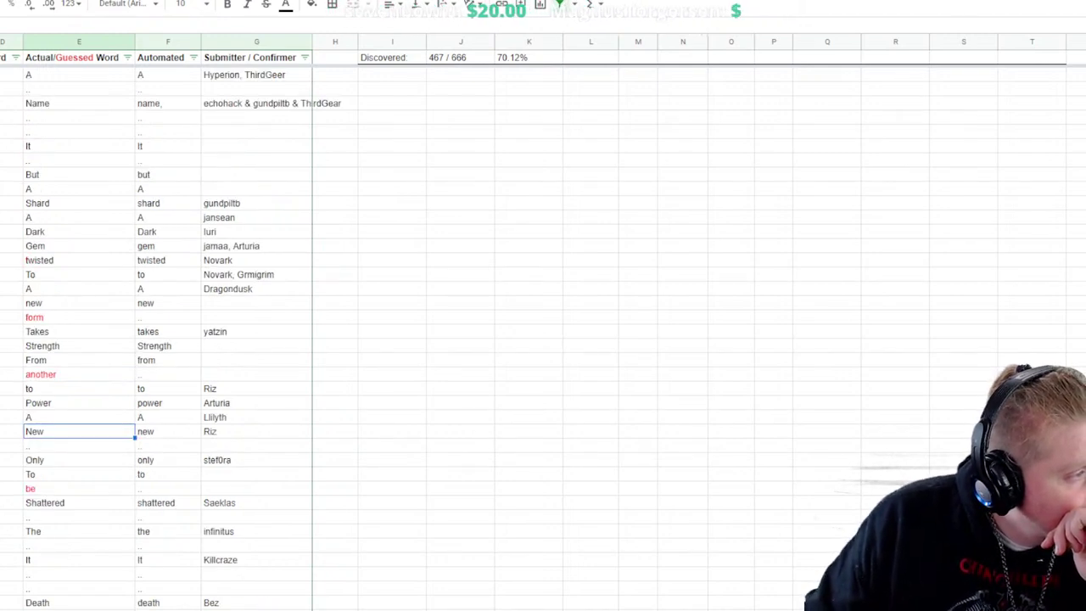
scroll(170, 339, "down", 1)
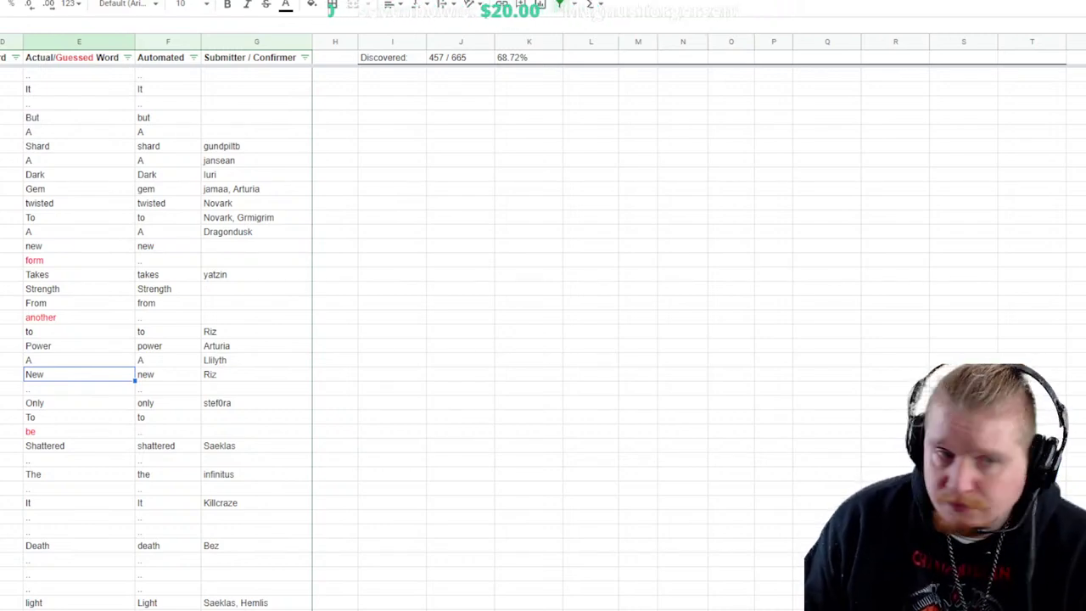
scroll(152, 340, "down", 20)
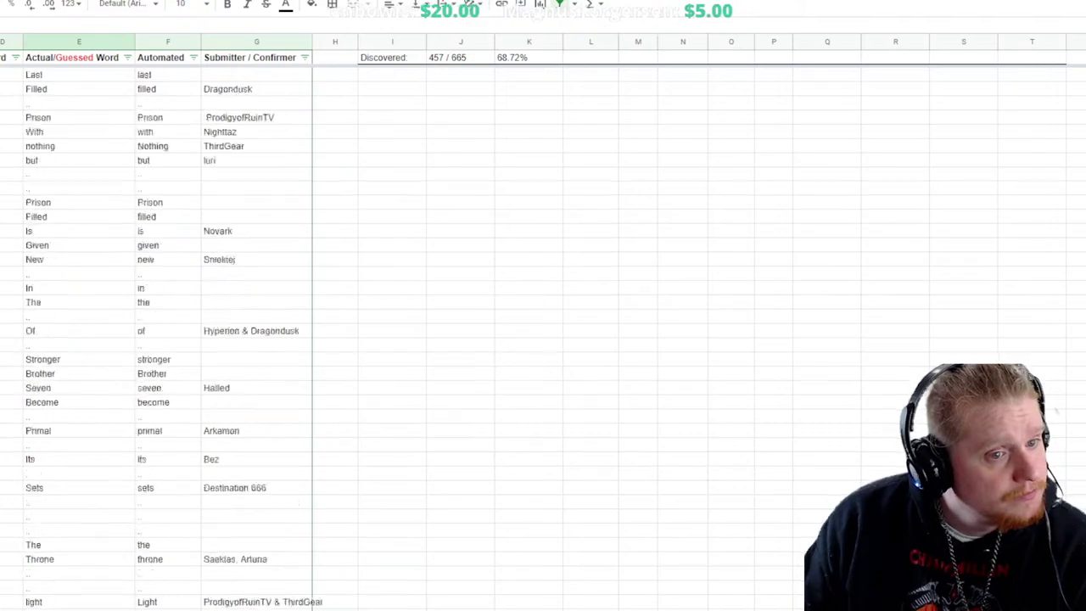
scroll(153, 340, "down", 20)
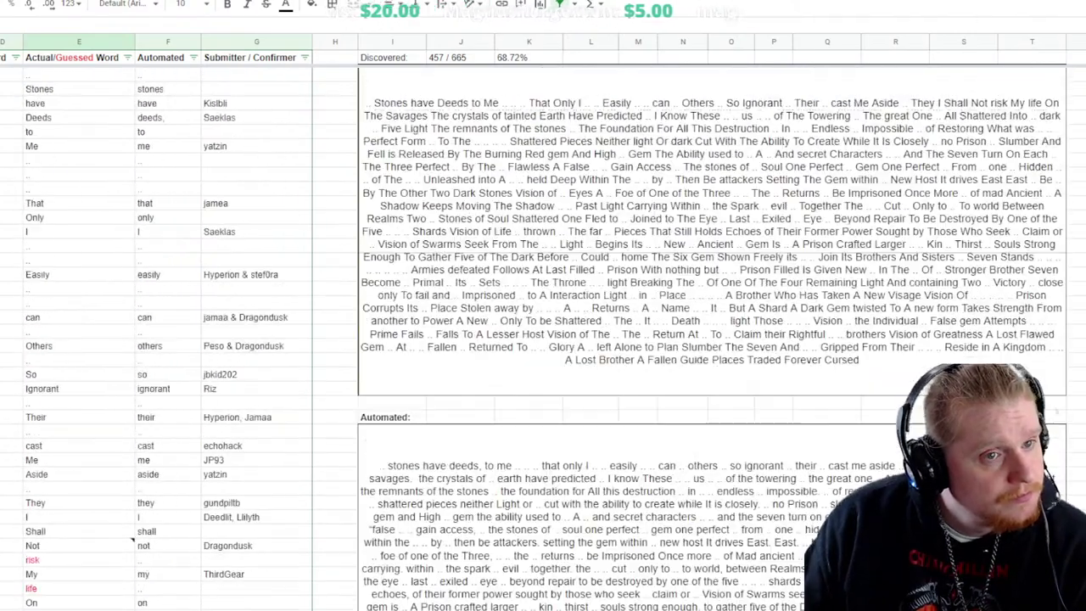
scroll(153, 339, "up", 12)
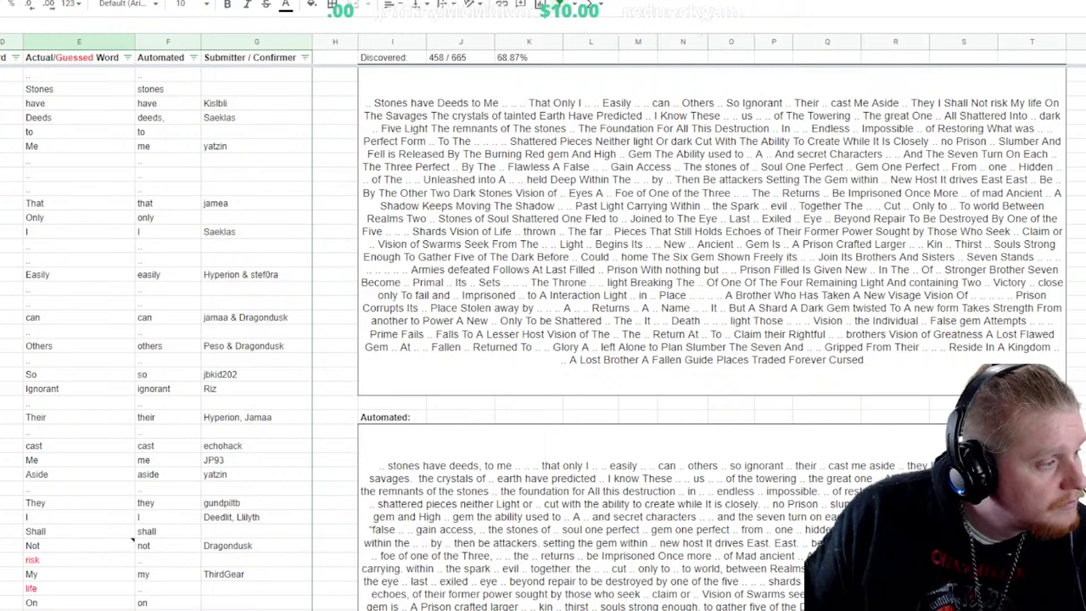
left_click(79, 502)
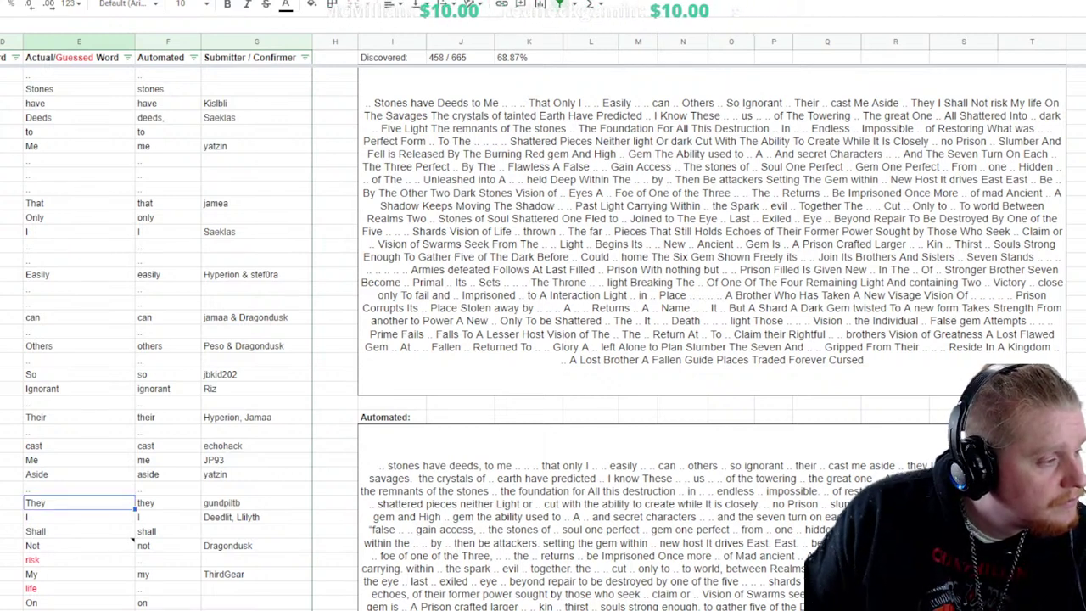
left_click(79, 531)
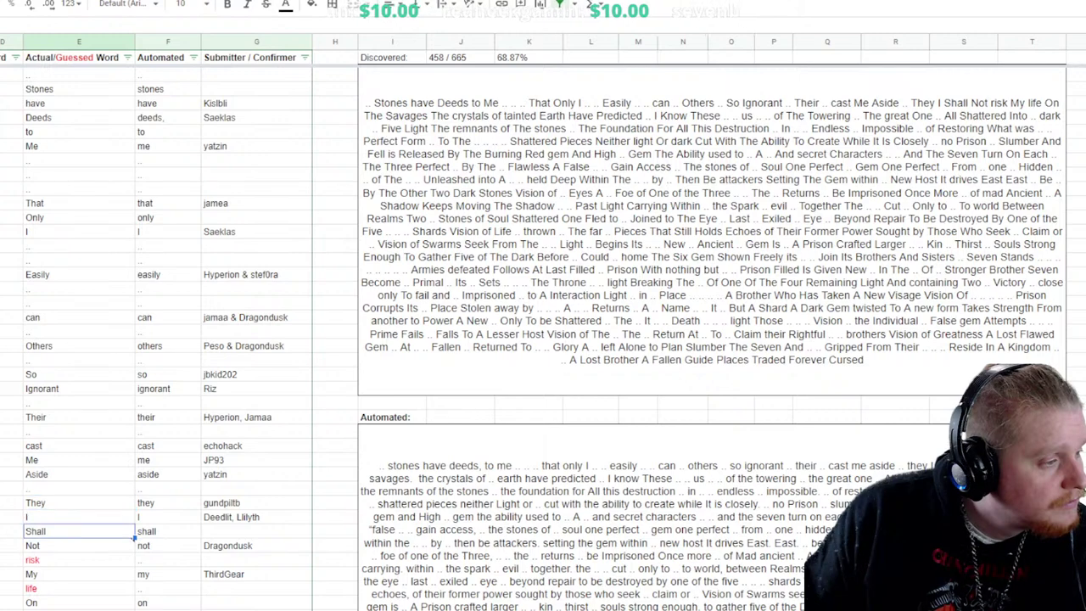
left_click(79, 502)
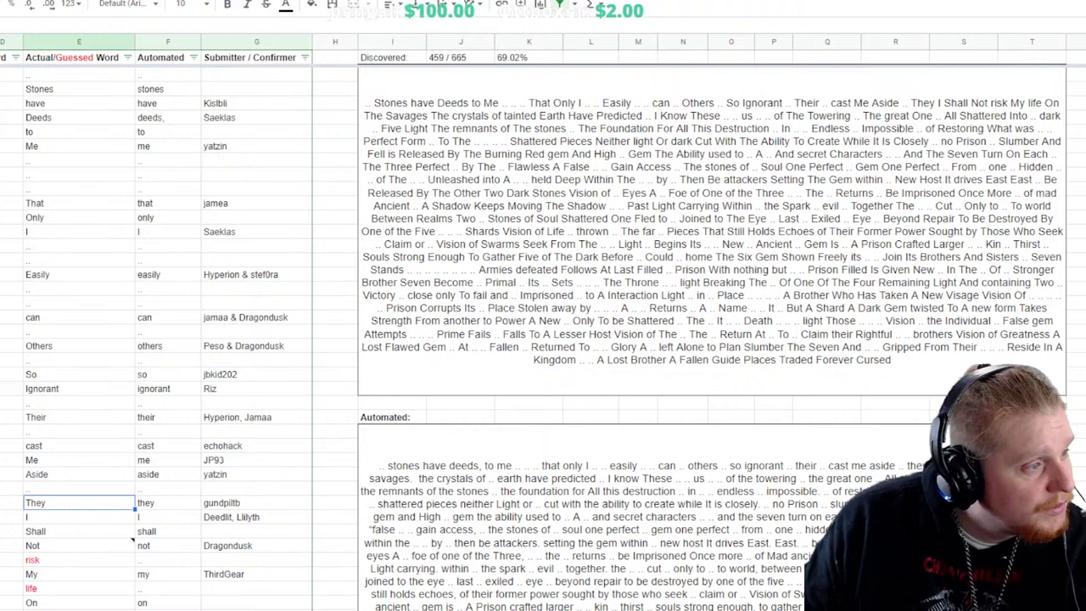
Try the guessed word "are" in red between "Ignorant" and "Their" in the actual word column, and clear that cell again
left_click(79, 403)
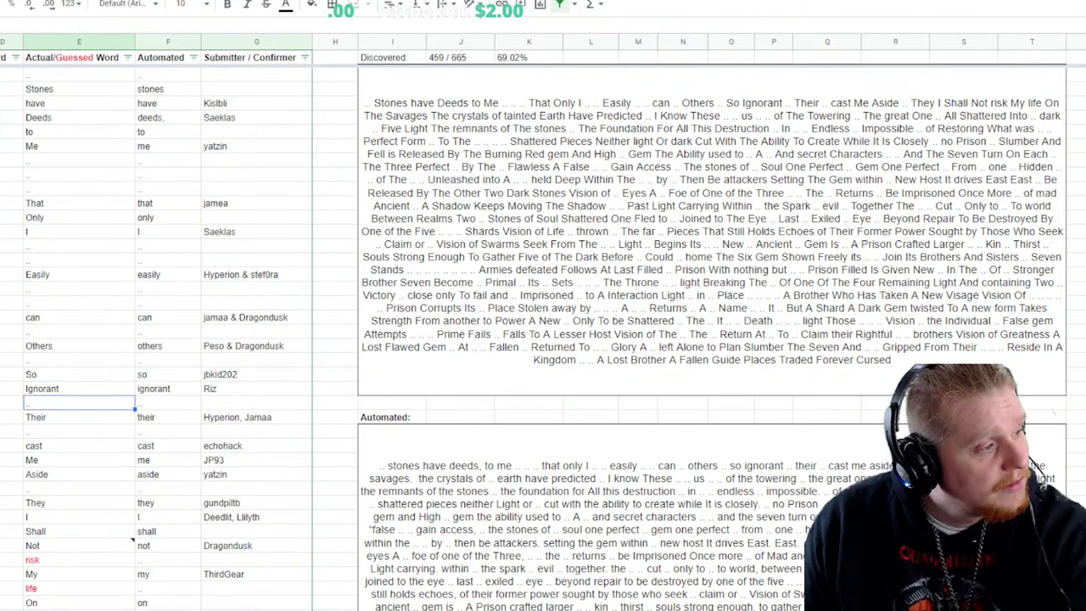
type("are")
key("Return")
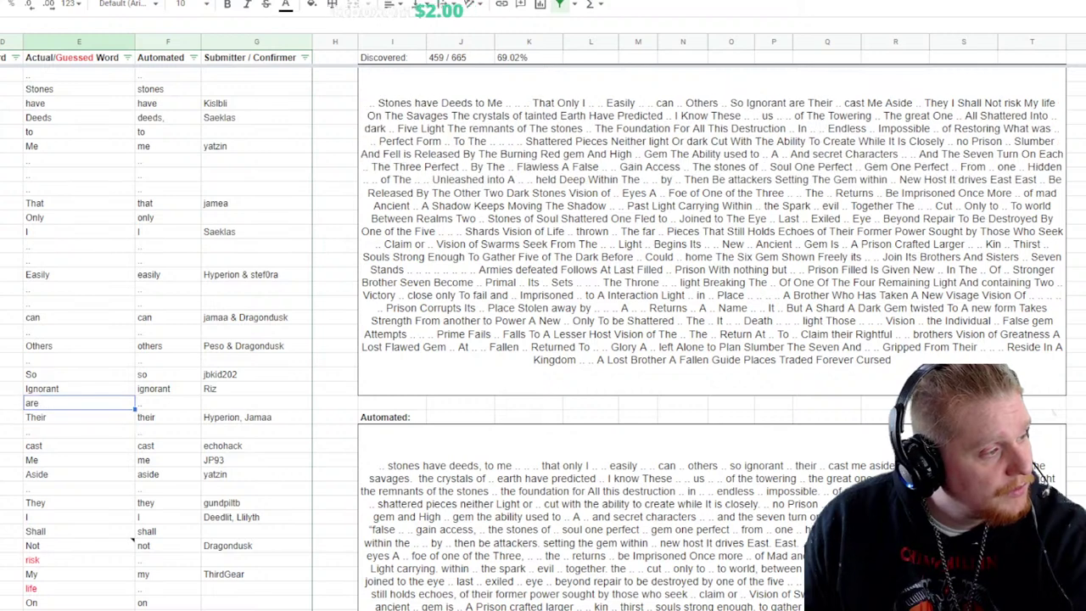
left_click(286, 5)
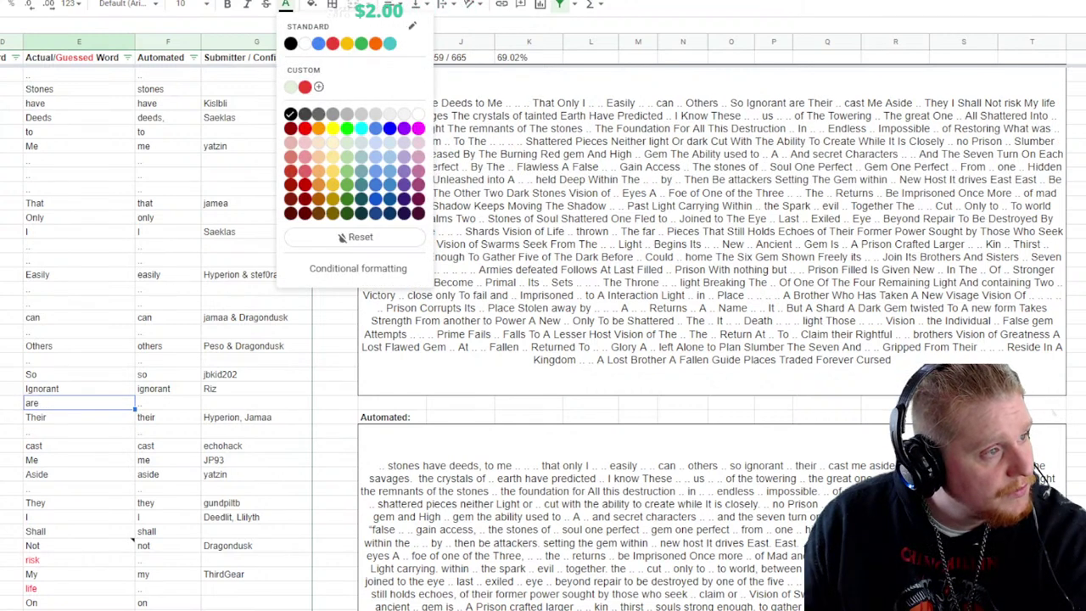
left_click(305, 137)
left_click(167, 474)
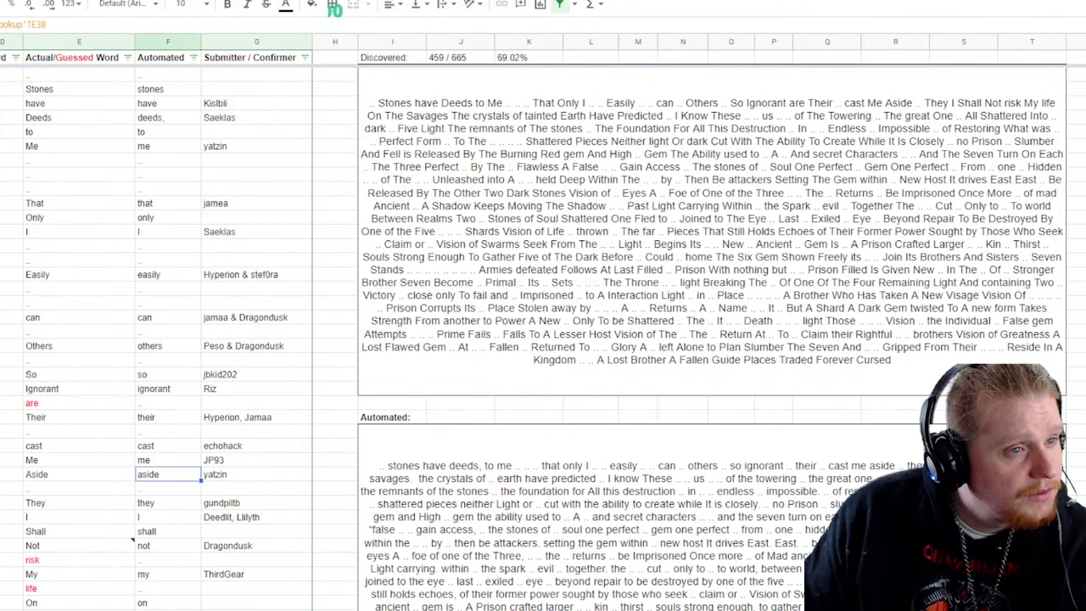
left_click(79, 403)
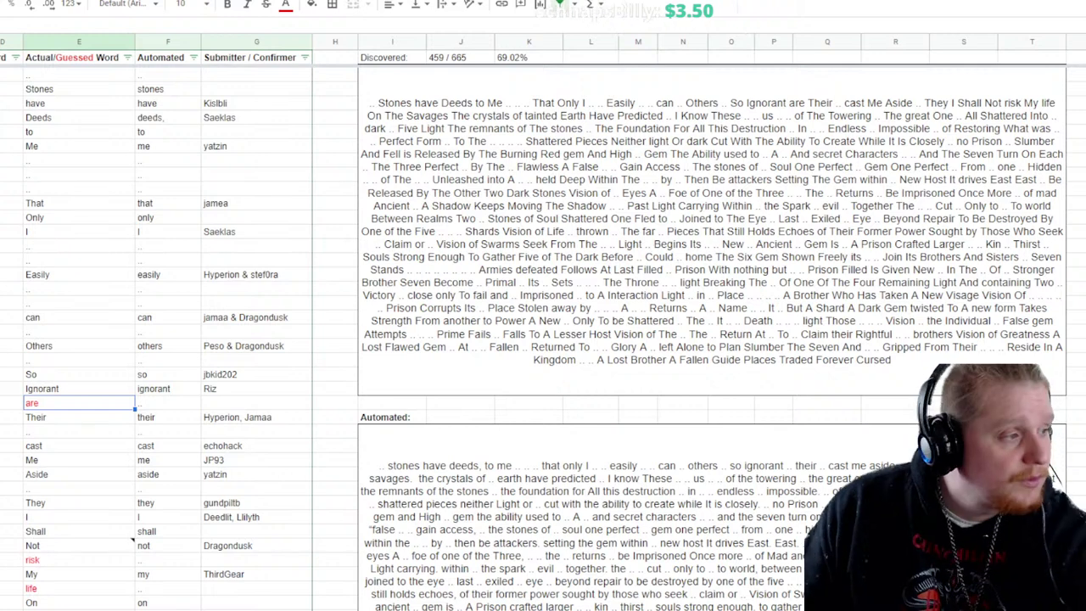
key("Delete")
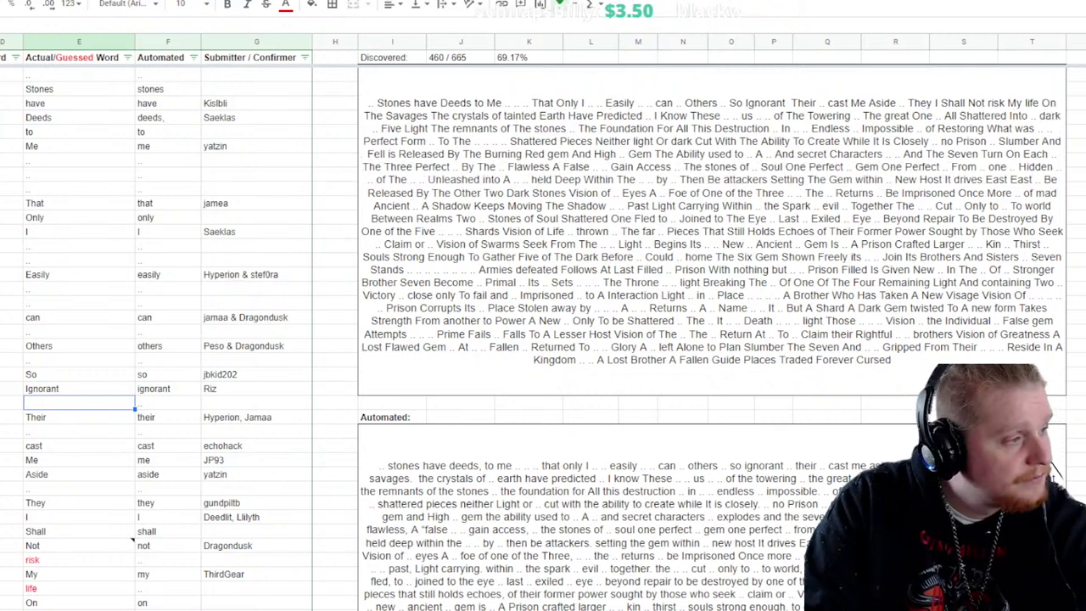
Enter the guessed word "are" between "Others" and "So" in the actual word column and colour it red
left_click(79, 360)
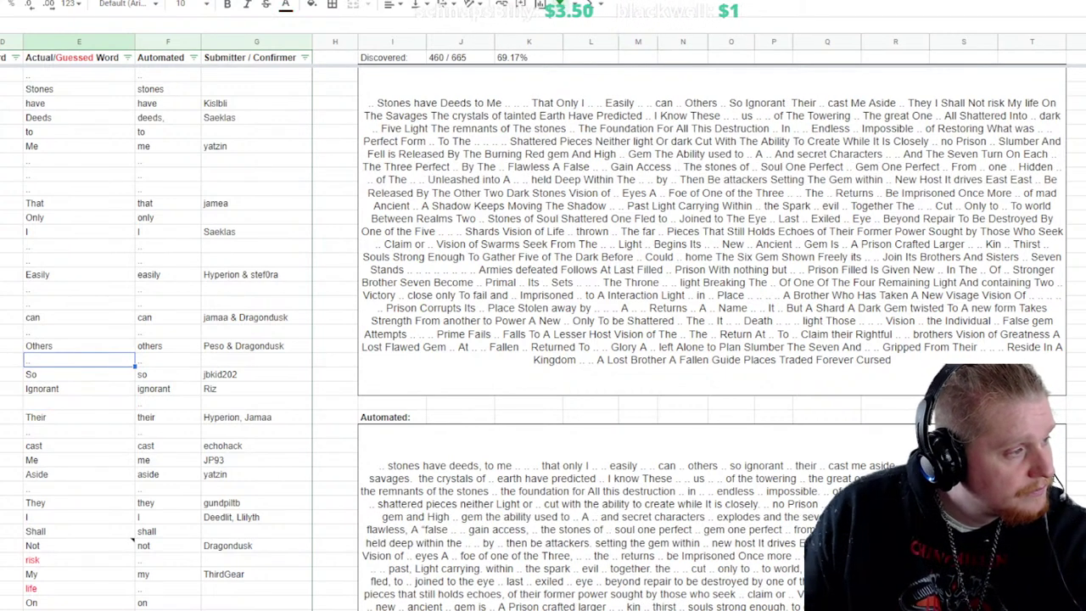
type("are")
key("Return")
key("Up")
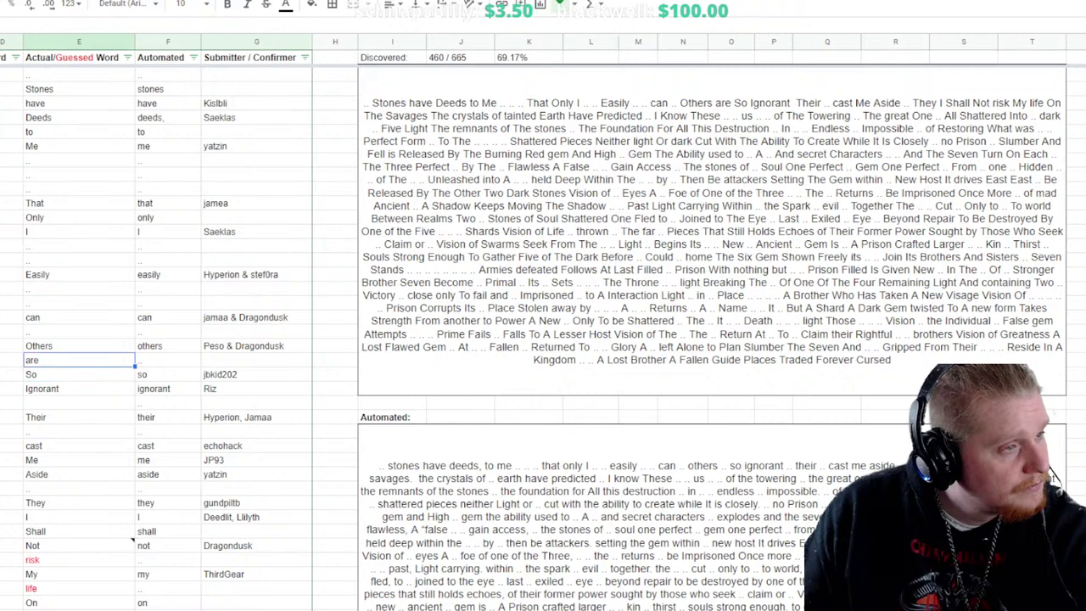
left_click(286, 4)
left_click(298, 121)
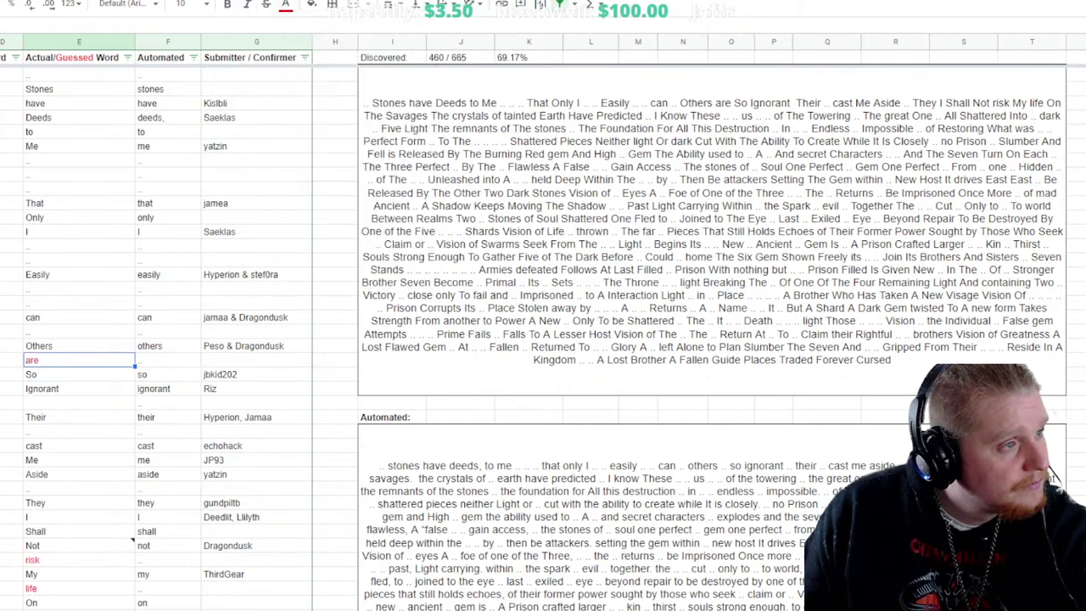
left_click(255, 375)
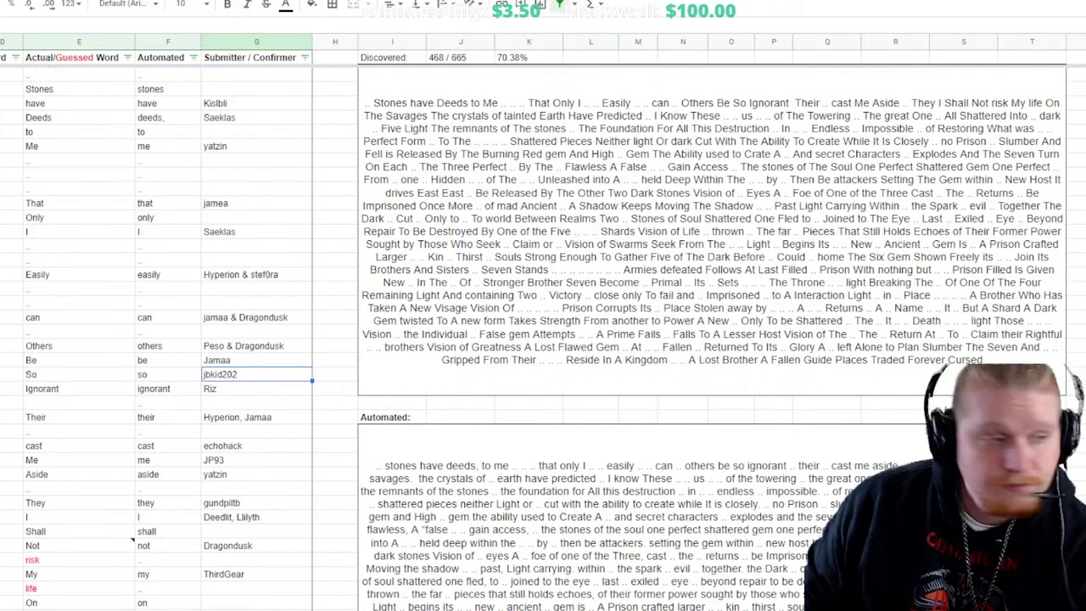
Correct the misspelled actual word beside the automated "Create", between "to" and "A", to "create"
key("Page_Down")
key("Page_Down")
key("Page_Down")
key("Page_Down")
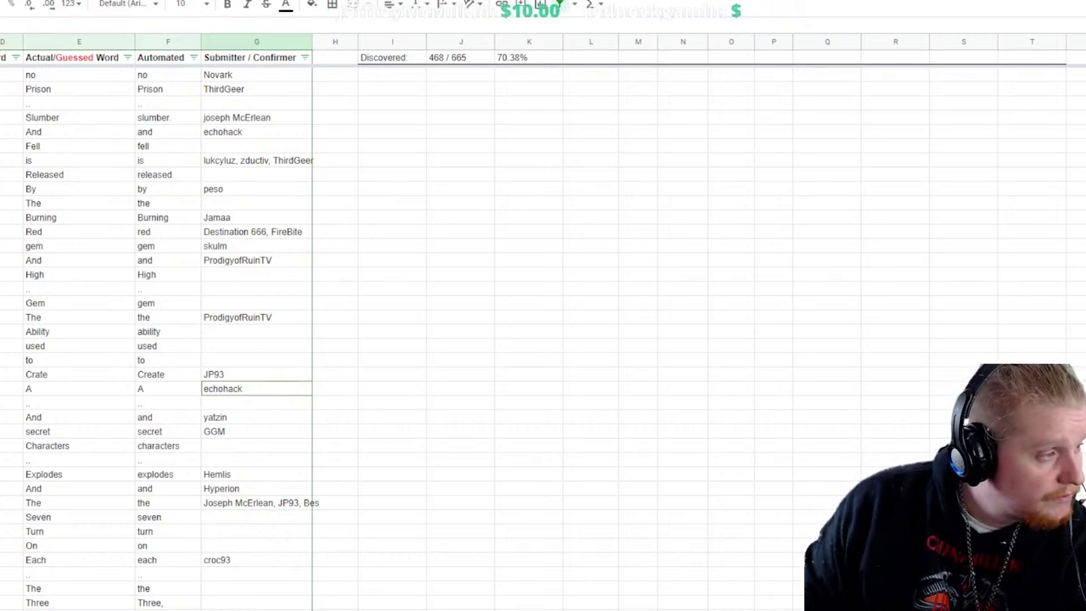
left_click(79, 374)
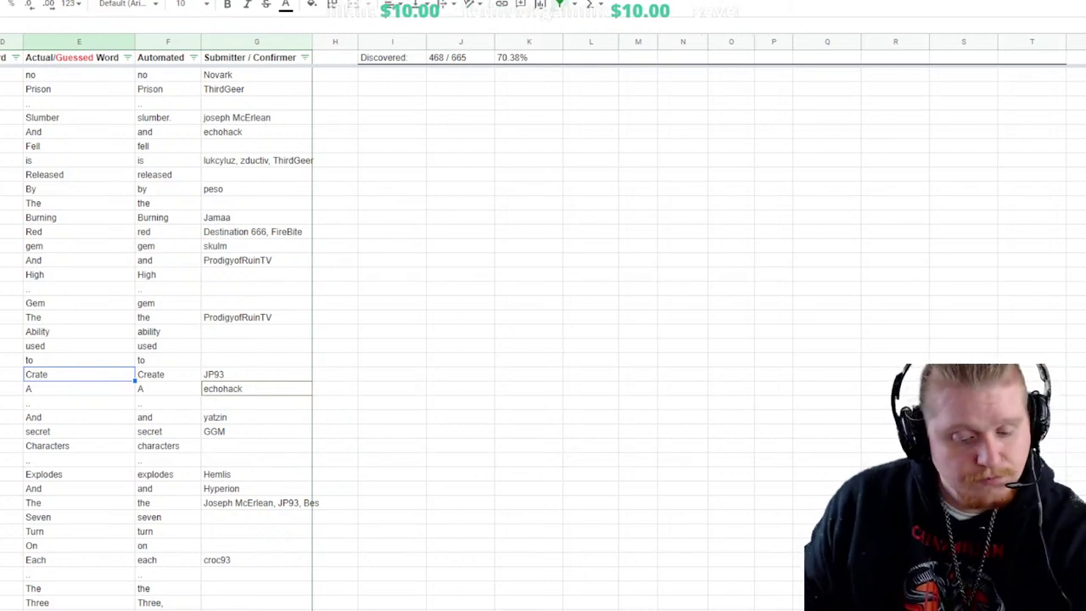
type("create")
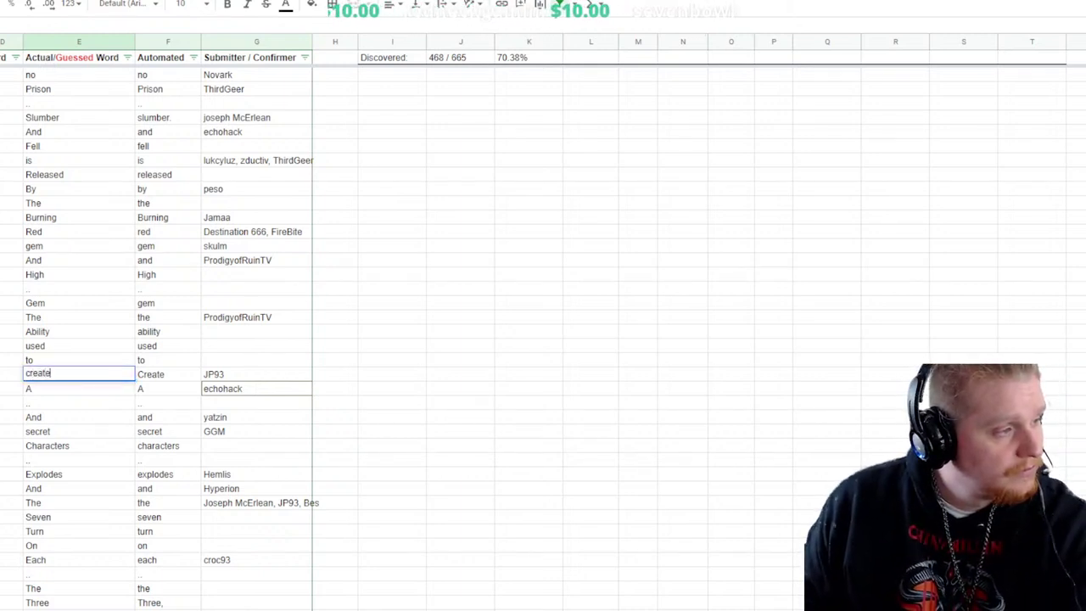
left_click(529, 331)
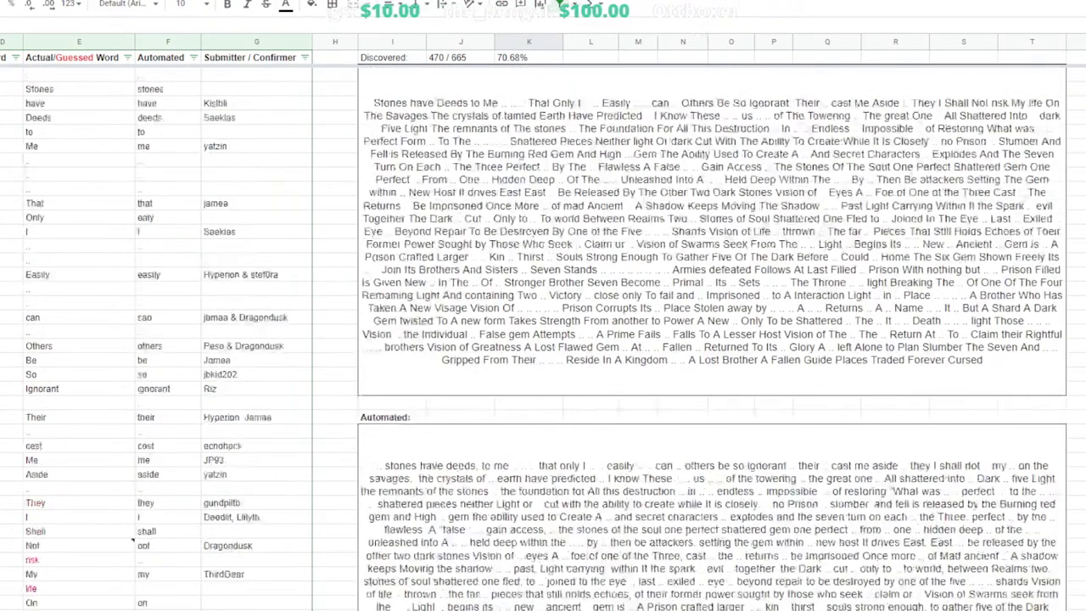
Capitalise the actual words on either side of "Deeds" as "Have" and "To"
scroll(543, 339, "down", 2)
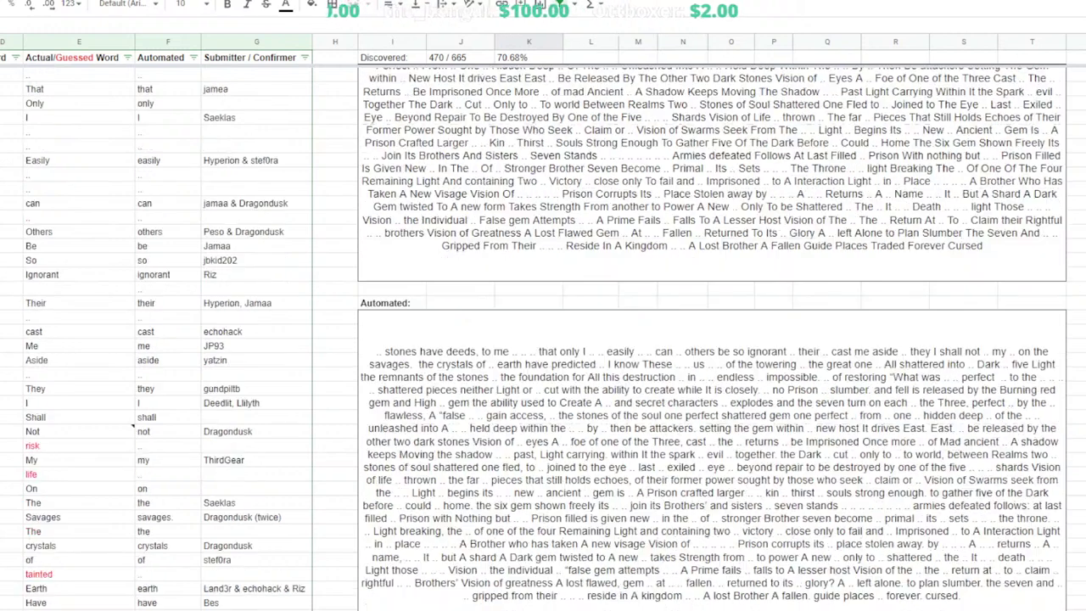
scroll(543, 340, "up", 2)
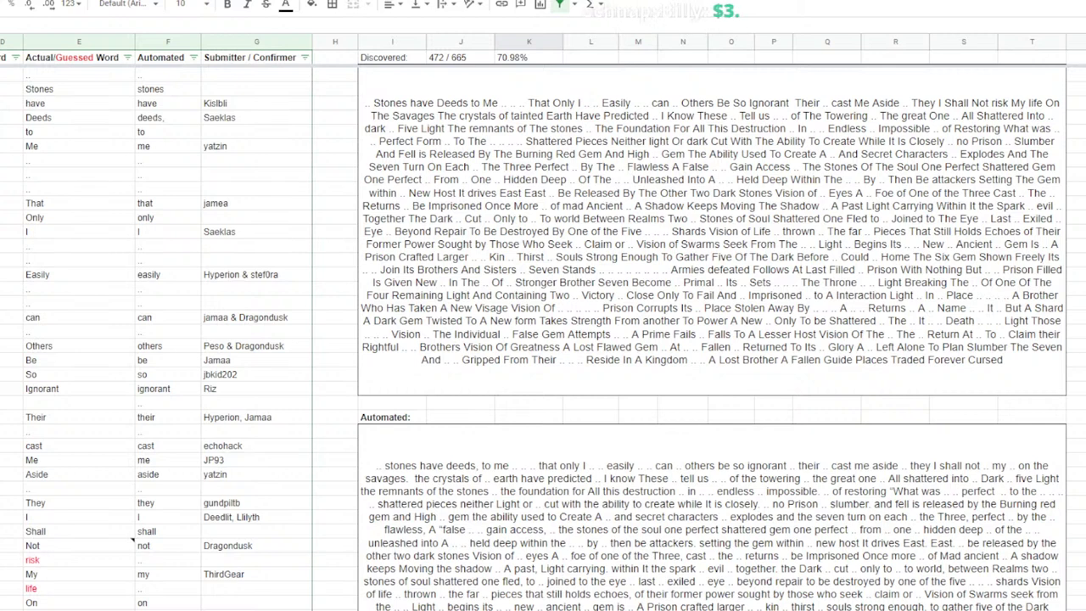
left_click(79, 102)
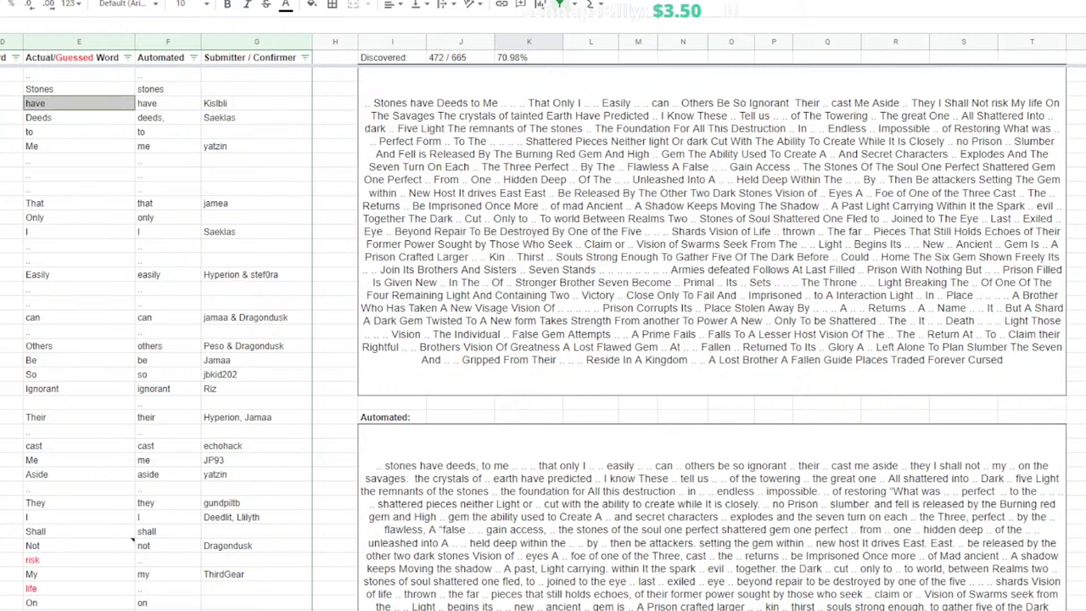
type("Have")
key("Down")
key("Down")
type("To")
Capitalise the actual word between "Easily" and "Others" as "Can"
key("Down")
key("Down")
key("Down")
key("Down")
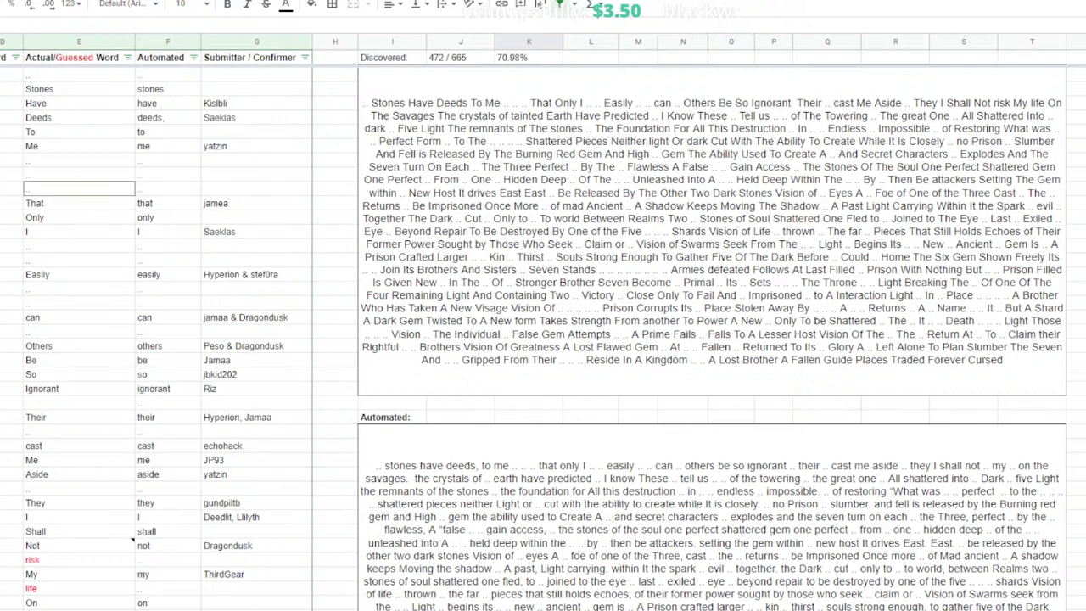
key("Down")
key("Down")
key("Down")
key("Down")
key("Down")
key("Down")
key("Down")
key("Down")
key("Down")
key("Down")
key("Down")
key("Up")
key("Up")
type("Can")
Capitalise the actual word between "Their" and "Me" as "Cast"
key("Down")
key("Down")
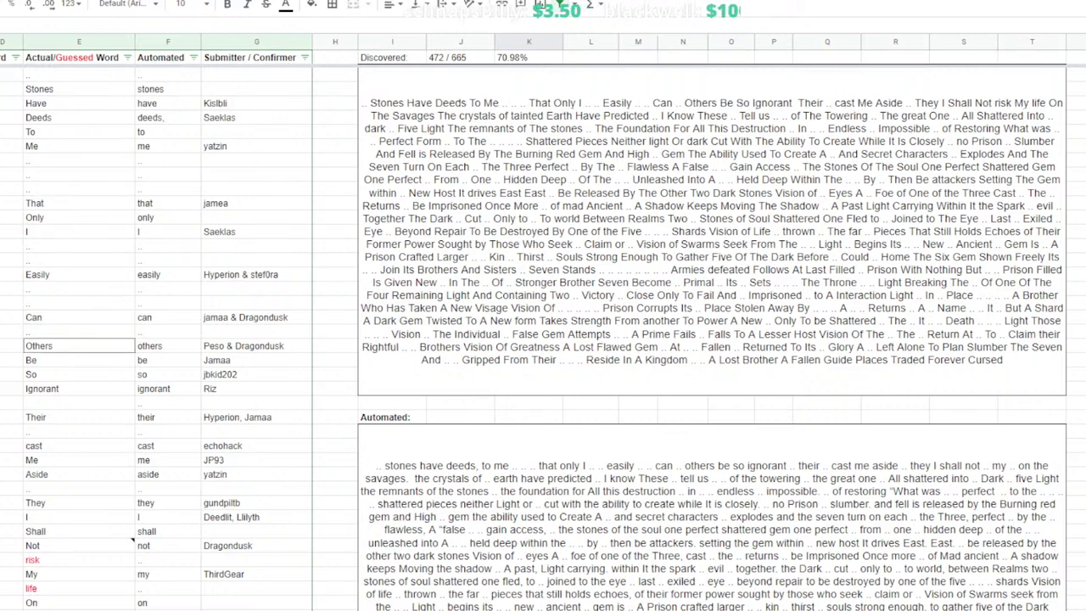
key("Down")
key("Down")
key("Down")
key("Down")
key("Down")
key("Down")
key("Down")
type("Cast")
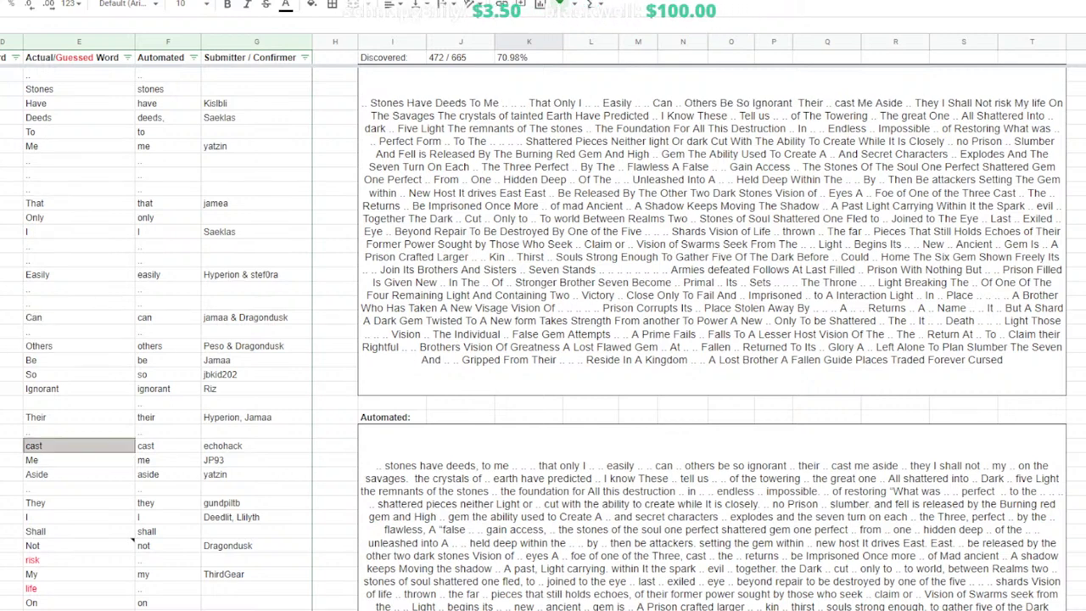
key("Down")
Check the capitalisation of the actual words from "Me" down to "On"
key("Down")
key("Down")
key("Down")
key("Down")
key("Down")
key("Down")
key("Down")
key("Down")
key("Down")
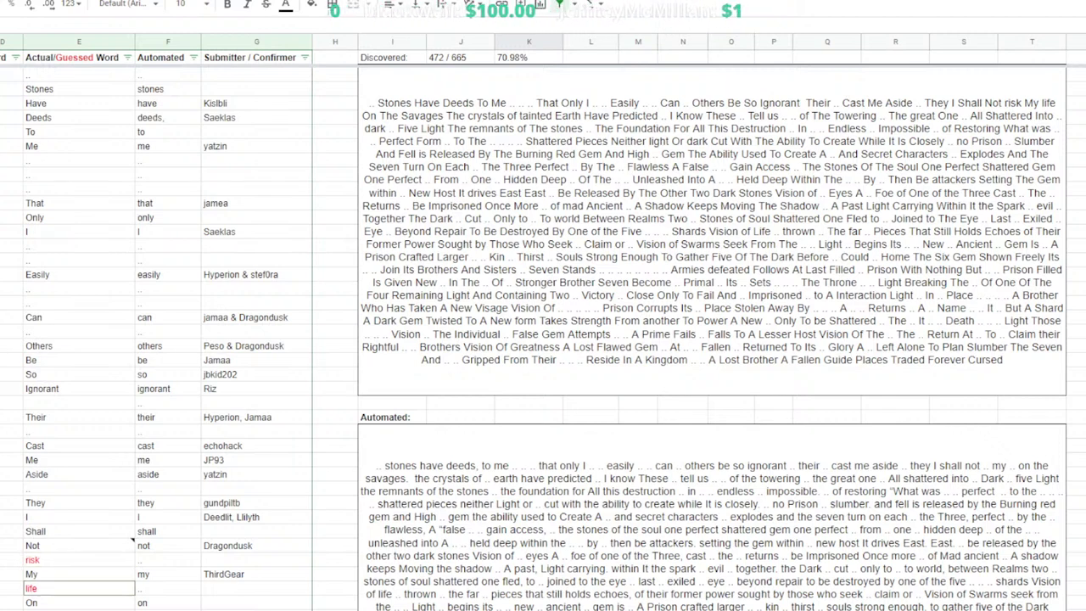
key("Down")
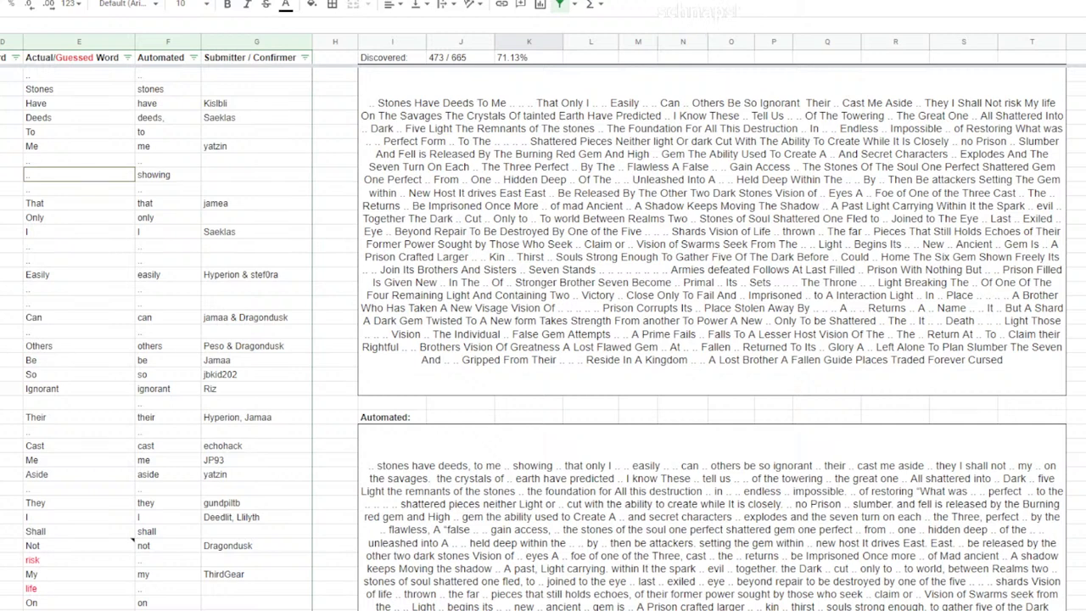
Enter "Showing" as the actual word beside the automated "showing" and fill in the submitter's name in that row
type("Showing")
left_click(256, 174)
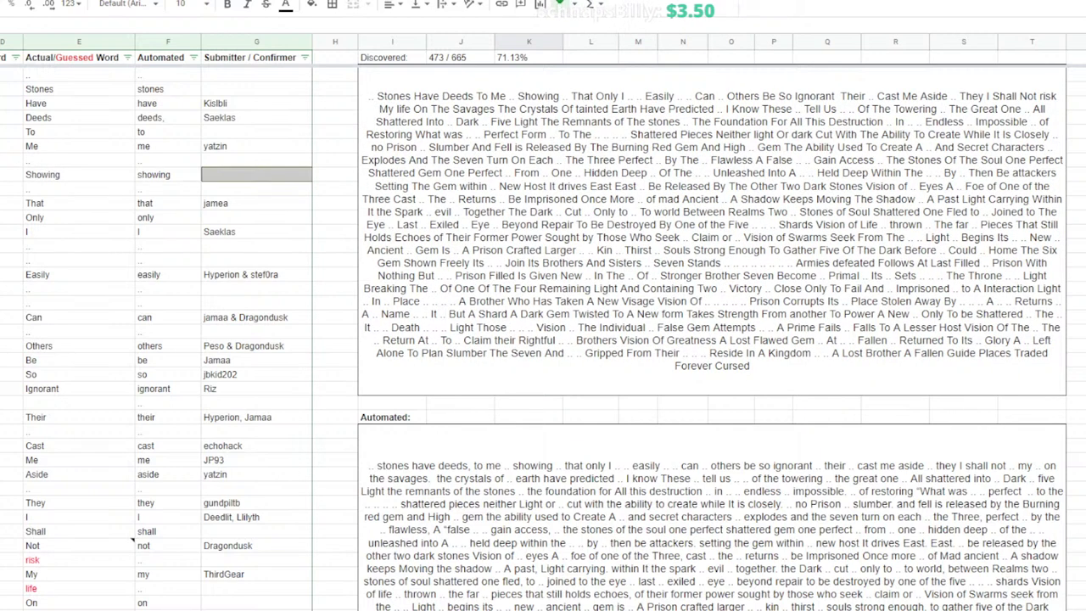
type("Hemlis")
key("Return")
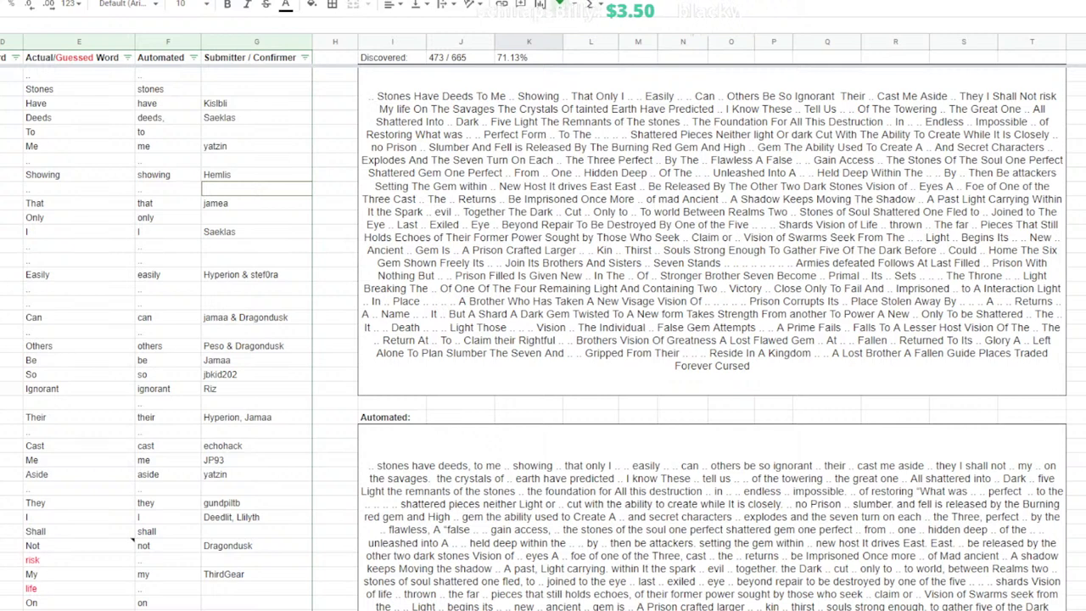
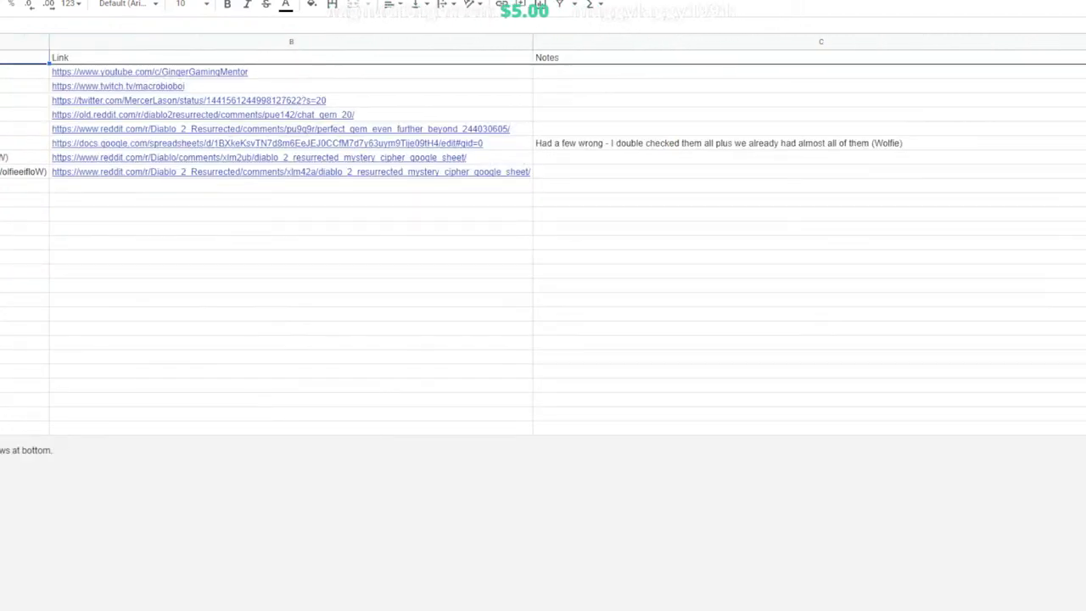
Preview the linked Reddit post and Google spreadsheet in the Link column of the sources sheet
mouse_move(170, 129)
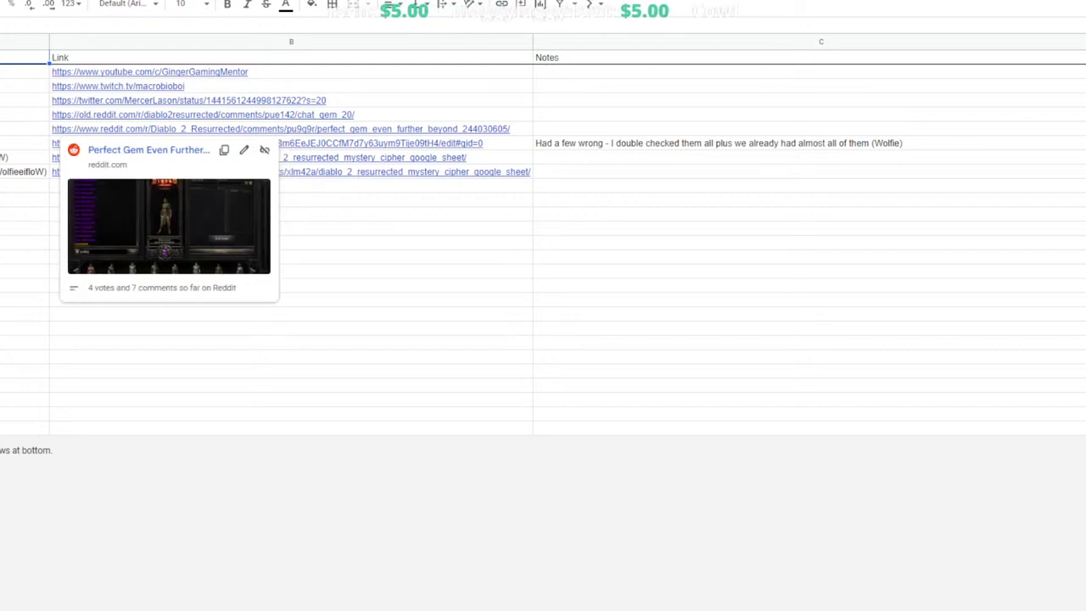
left_click(291, 427)
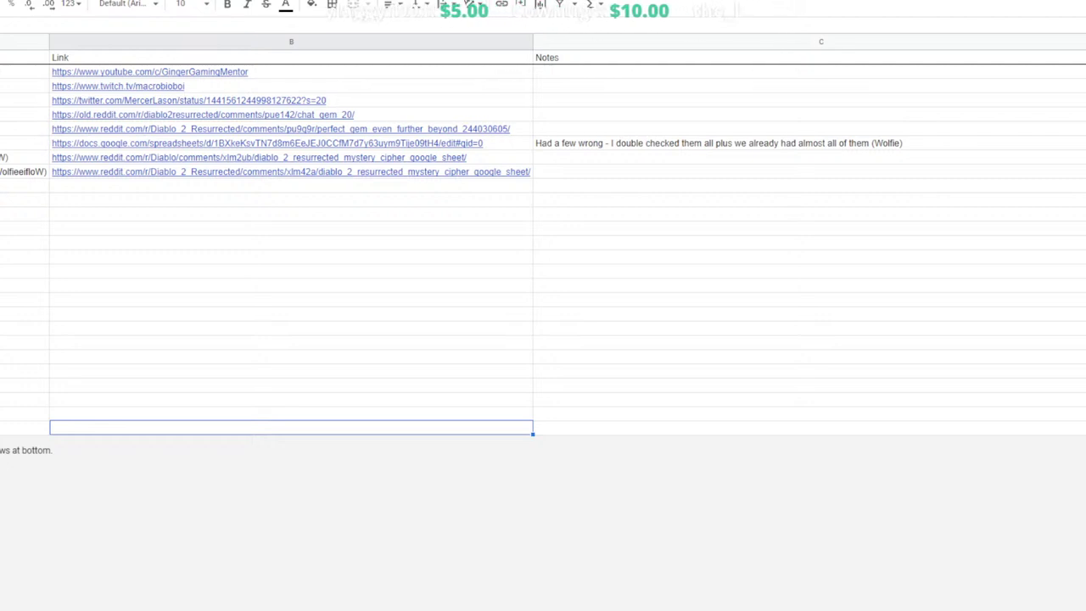
mouse_move(170, 128)
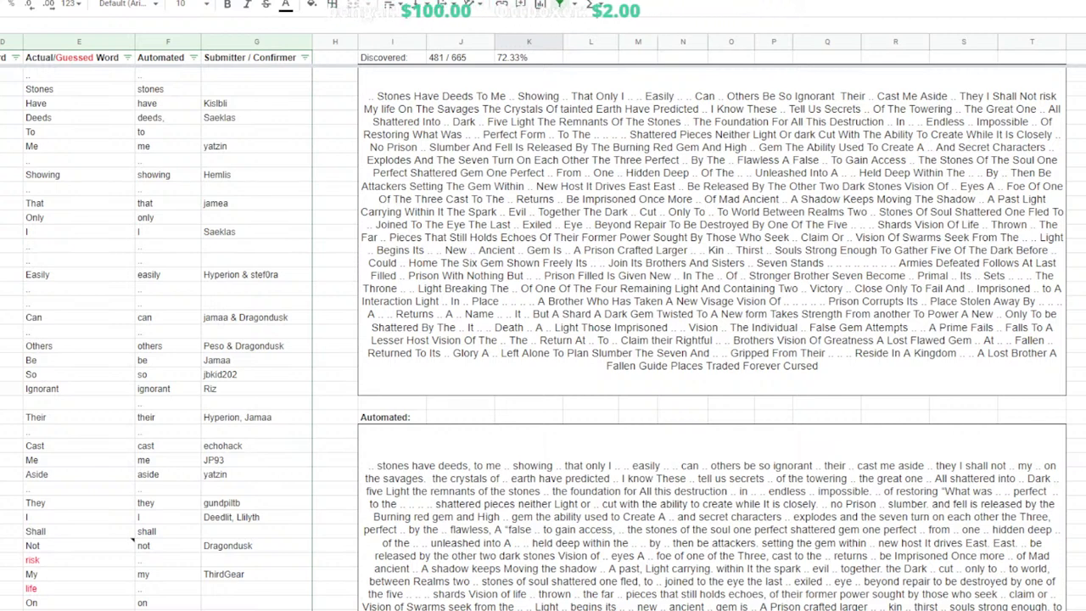
key("ctrl+shift+Page_Down")
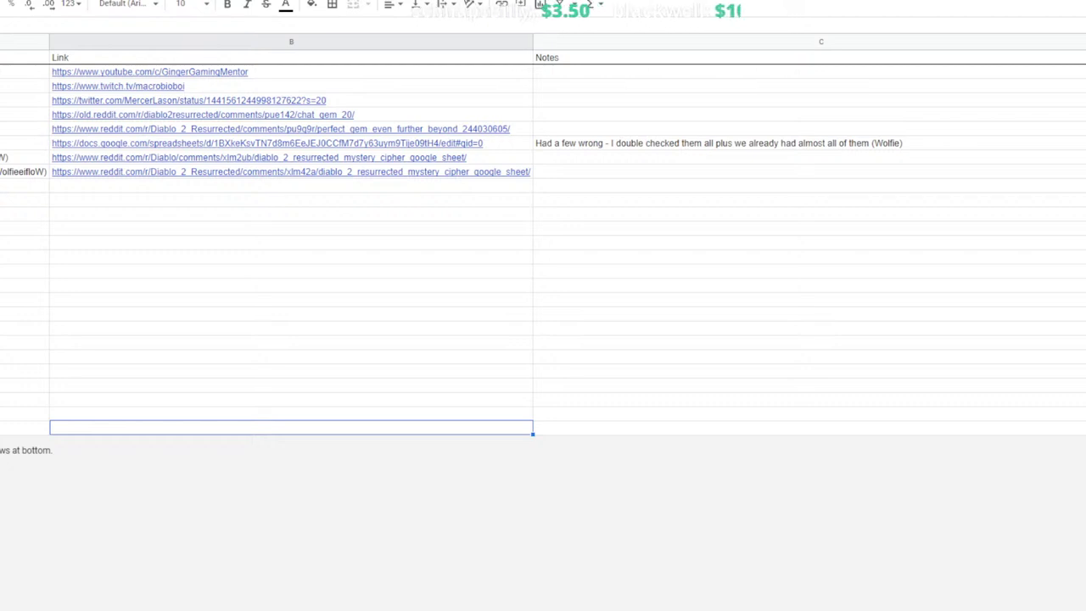
mouse_move(212, 142)
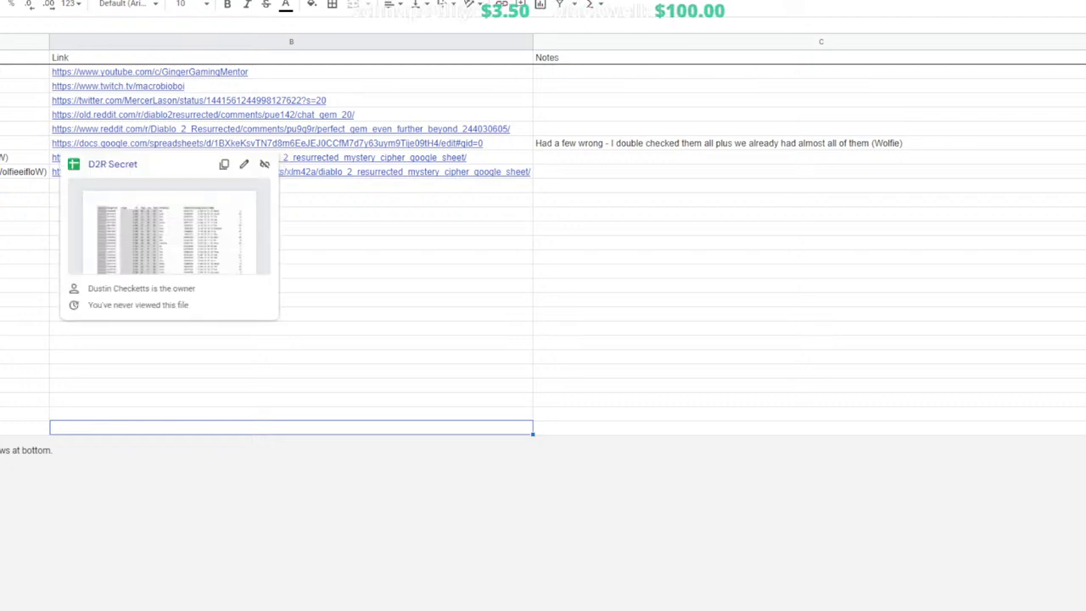
mouse_move(170, 100)
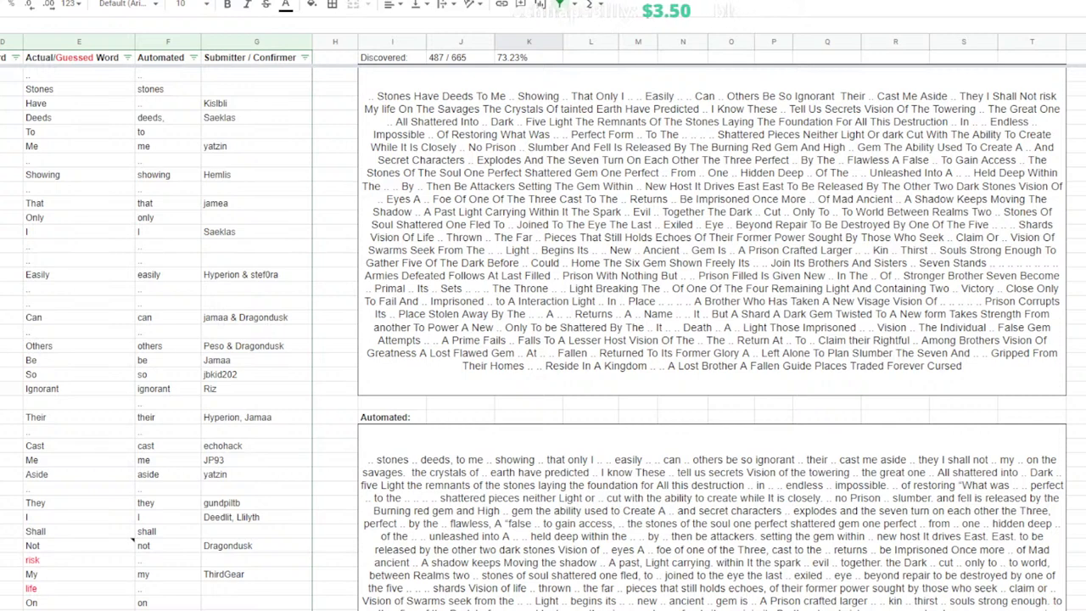
Fill in the submitter's name for the blank word below "Easily" and flag that row with an "<ISSUE" note
left_click(79, 288)
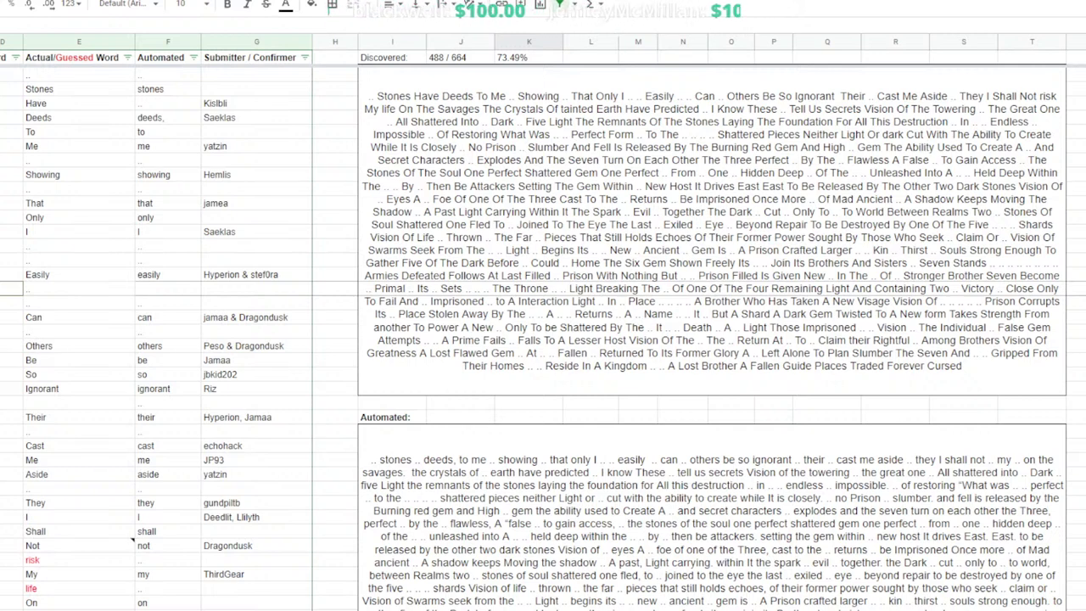
left_click(168, 288)
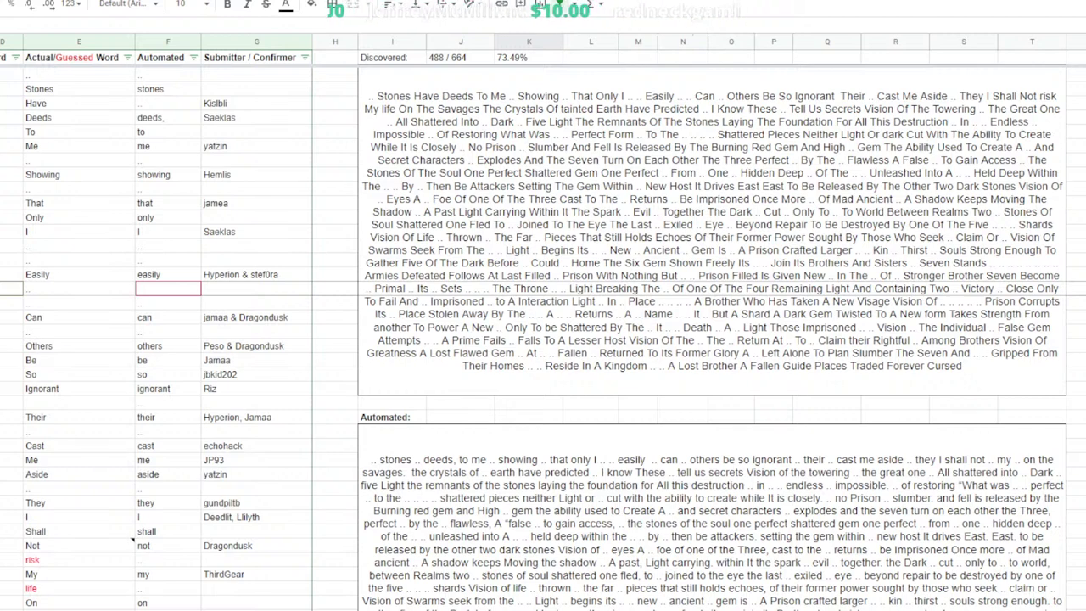
key("Left")
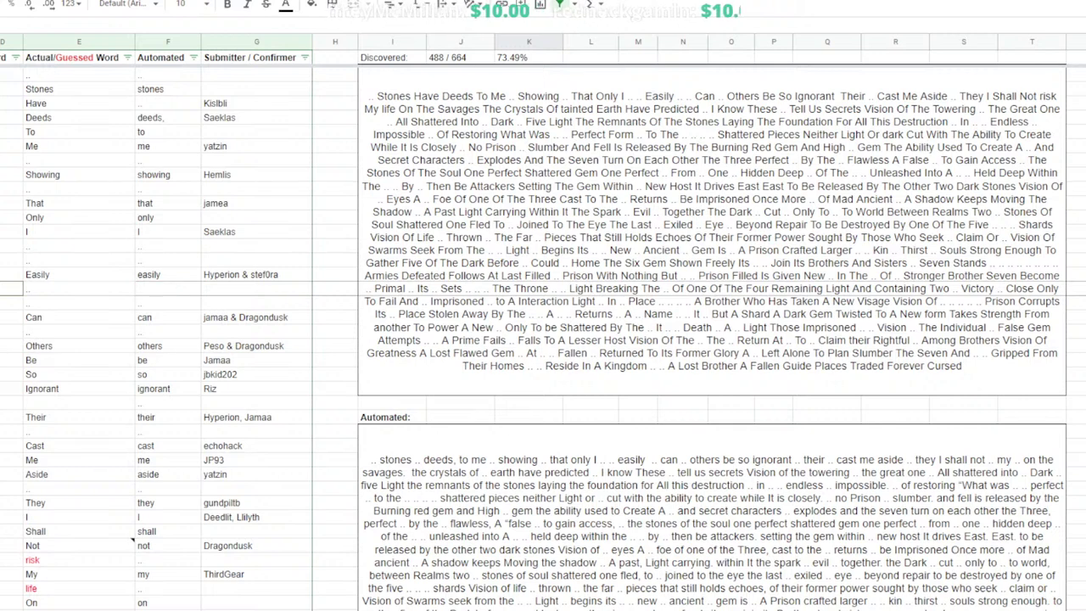
key("Right")
key("Right")
key("Right")
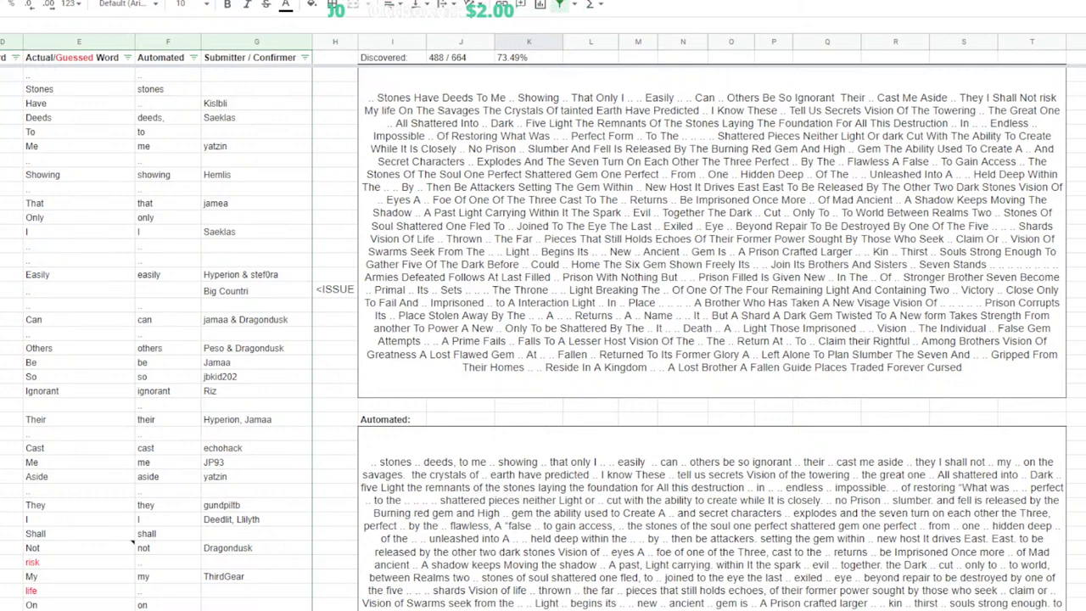
left_click(12, 289)
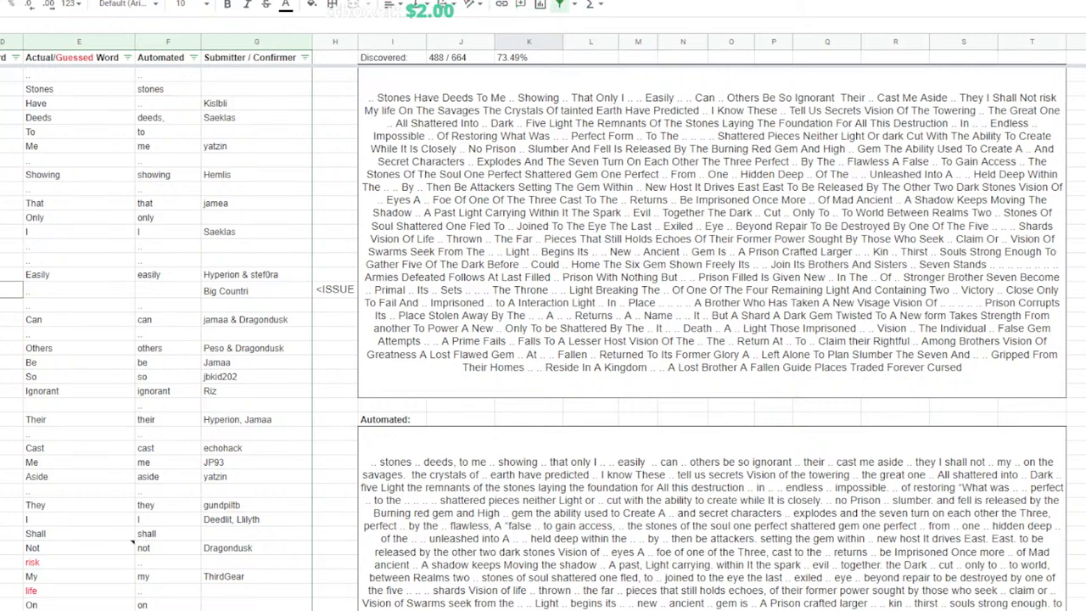
left_click(79, 289)
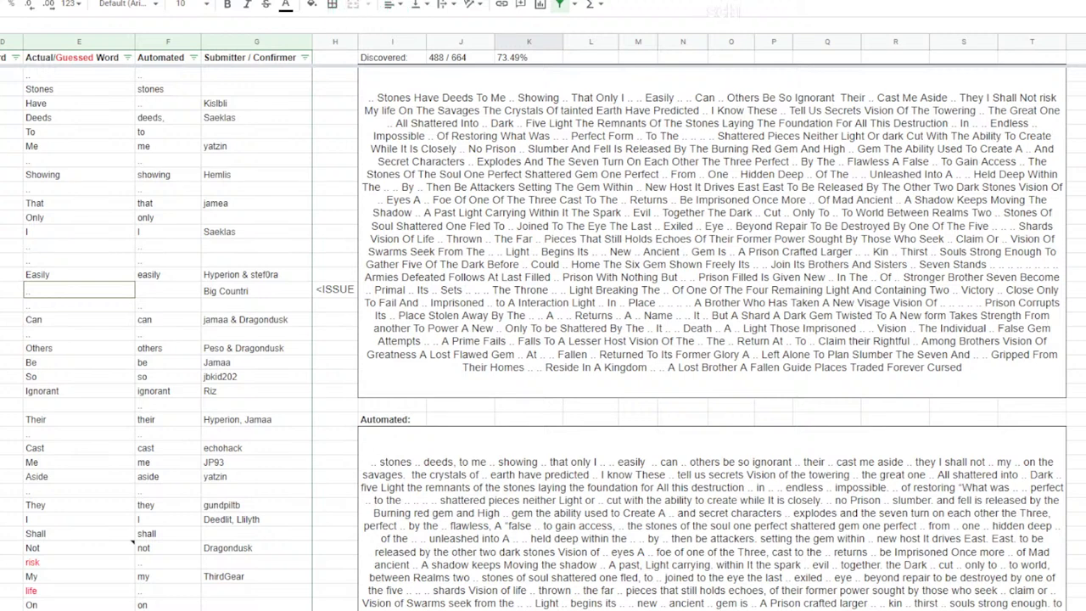
Fill in the submitter's name for the actual word "Only"
left_click(256, 217)
type("proccy")
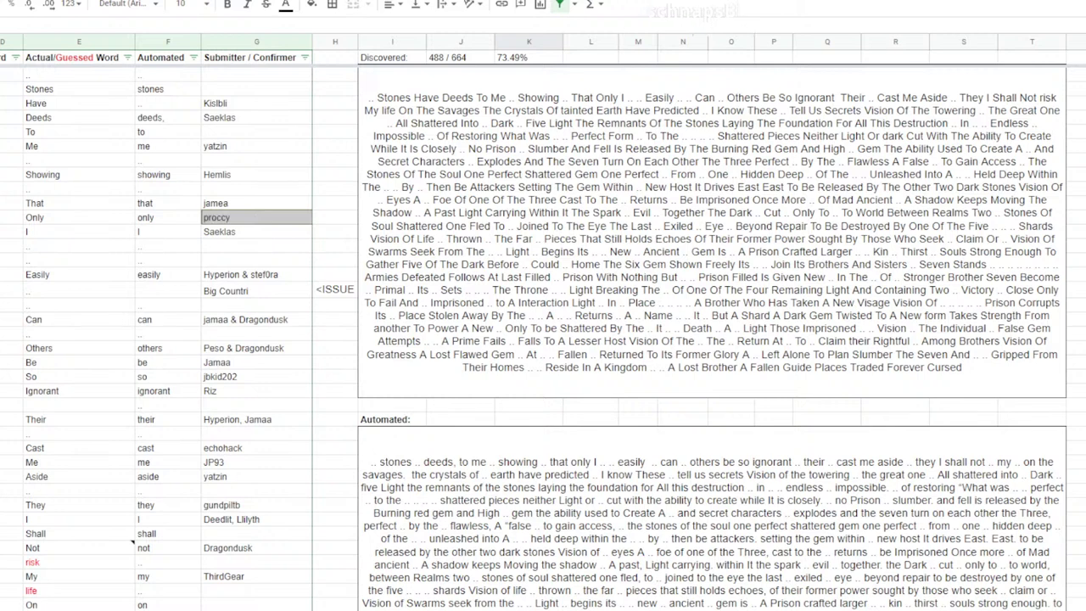
key("Return")
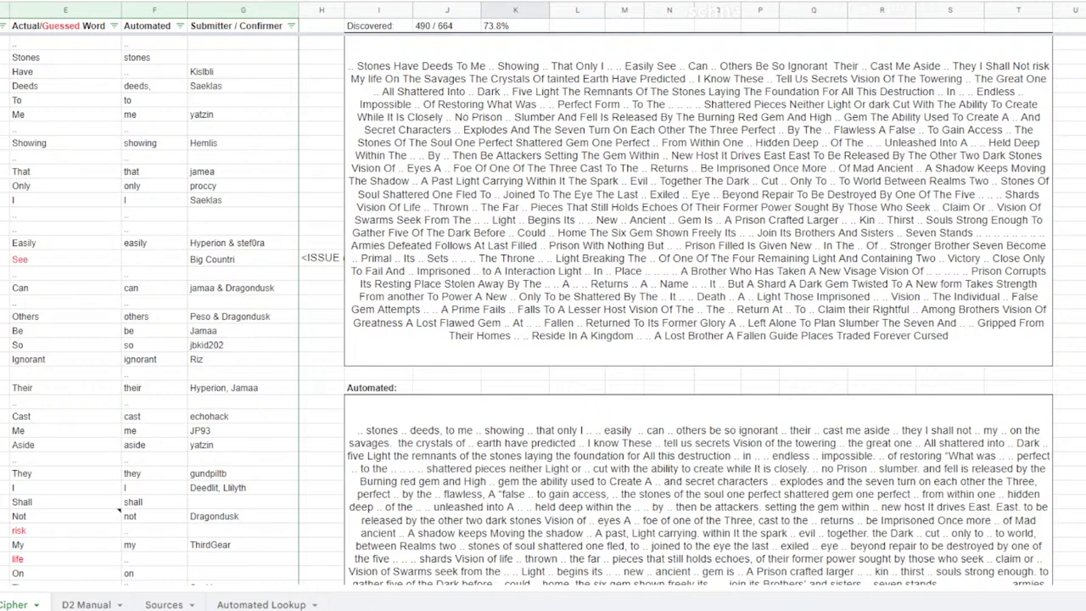
Review the "See" row, the assembled text and the actual, automated and submitter entries down the cipher list
scroll(543, 339, "down", 5)
scroll(543, 306, "up", 5)
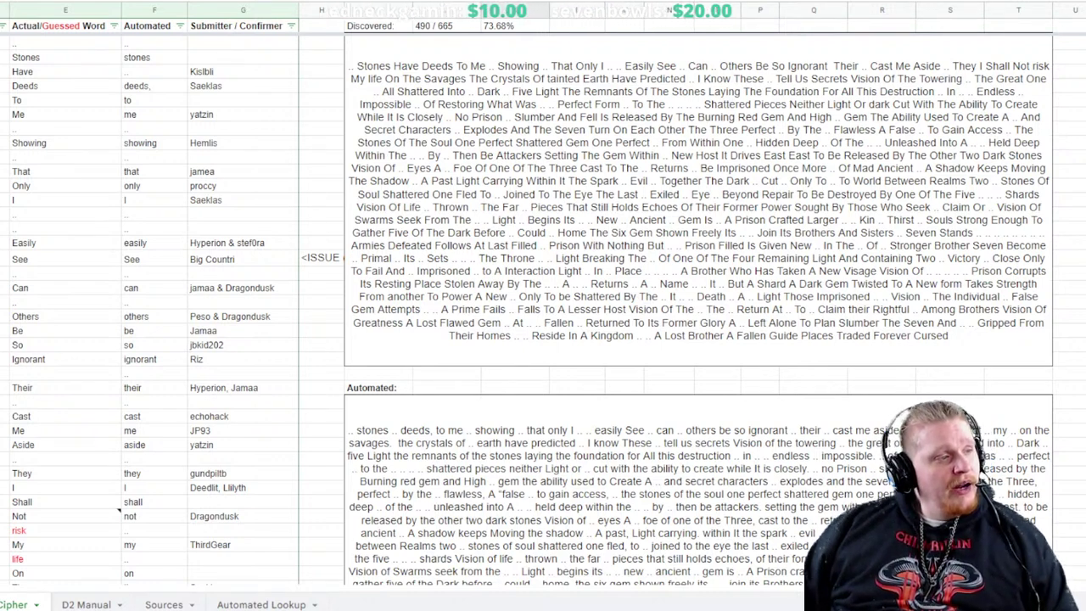
left_click(65, 259)
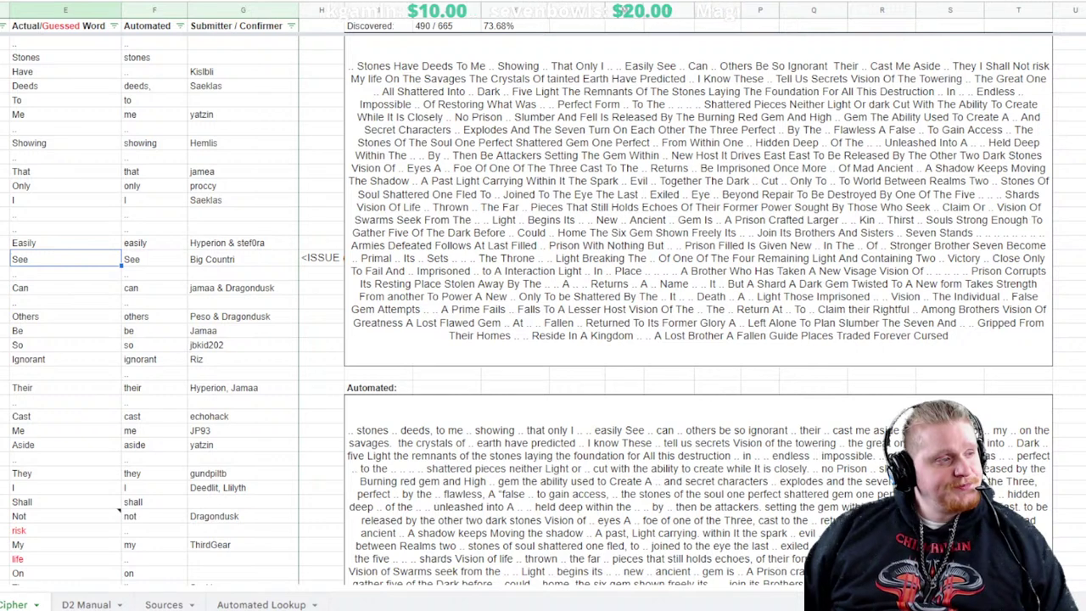
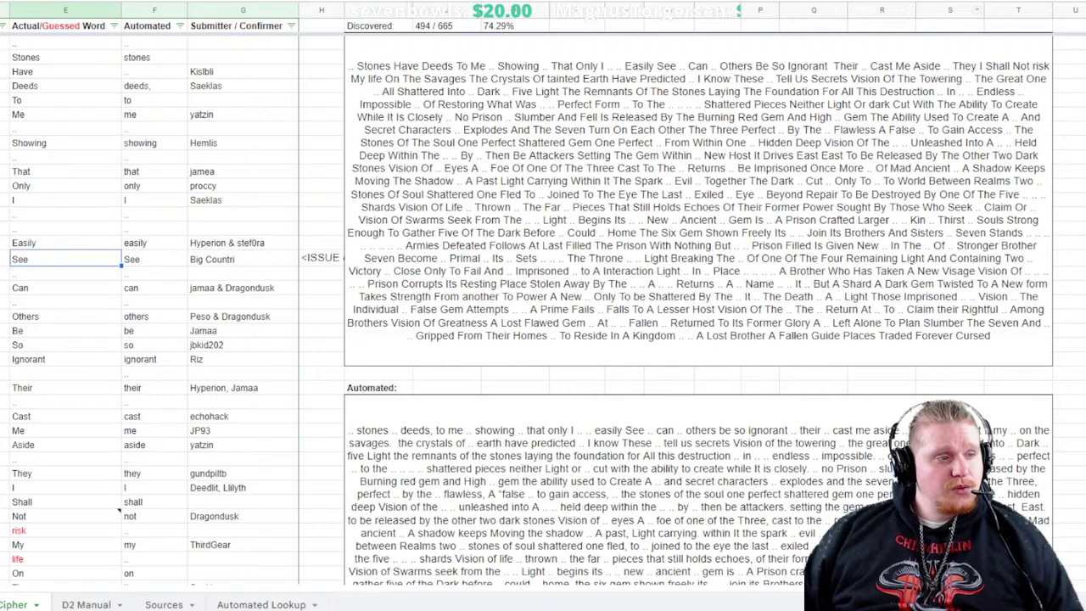
scroll(543, 305, "down", 20)
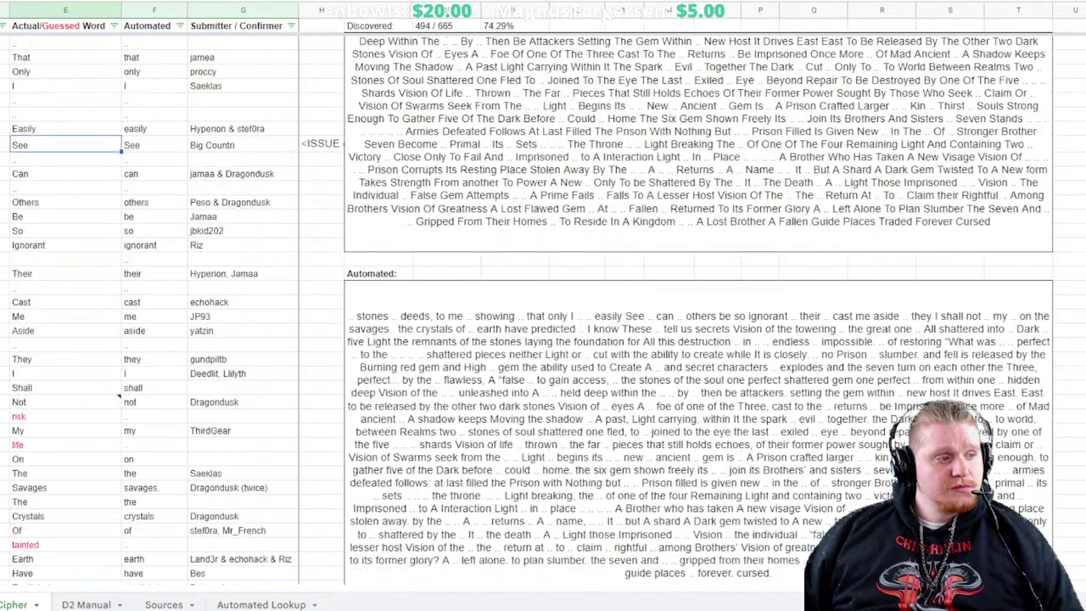
scroll(543, 305, "down", 20)
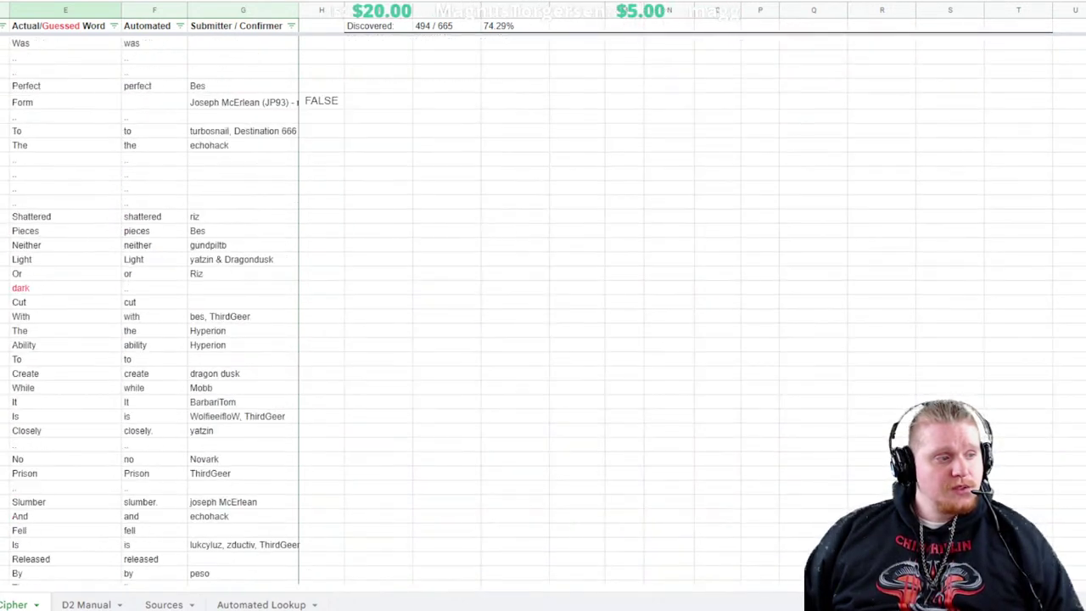
scroll(543, 305, "down", 20)
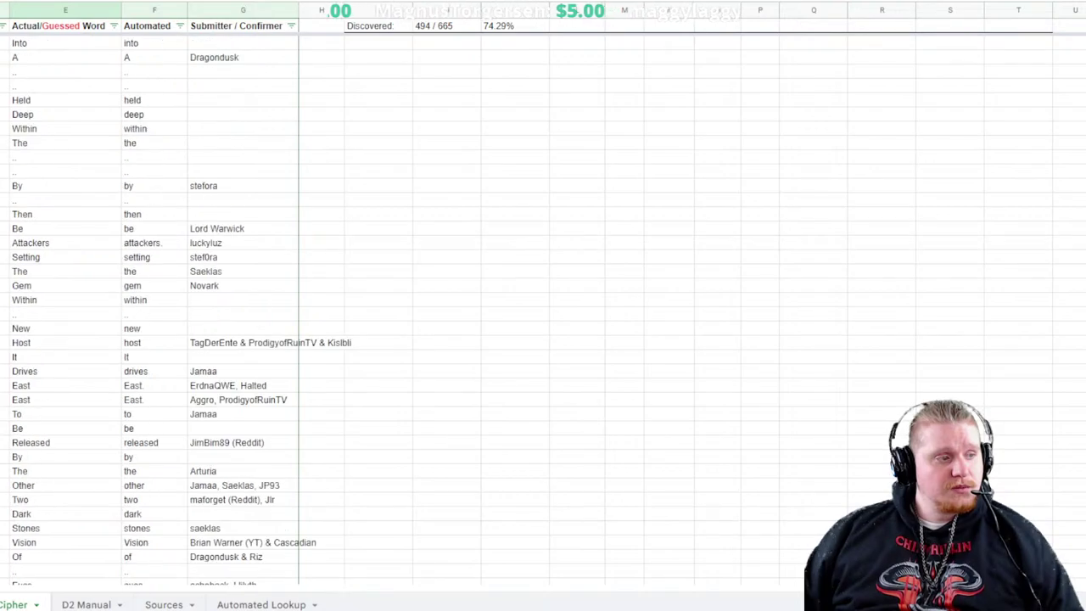
scroll(544, 306, "down", 15)
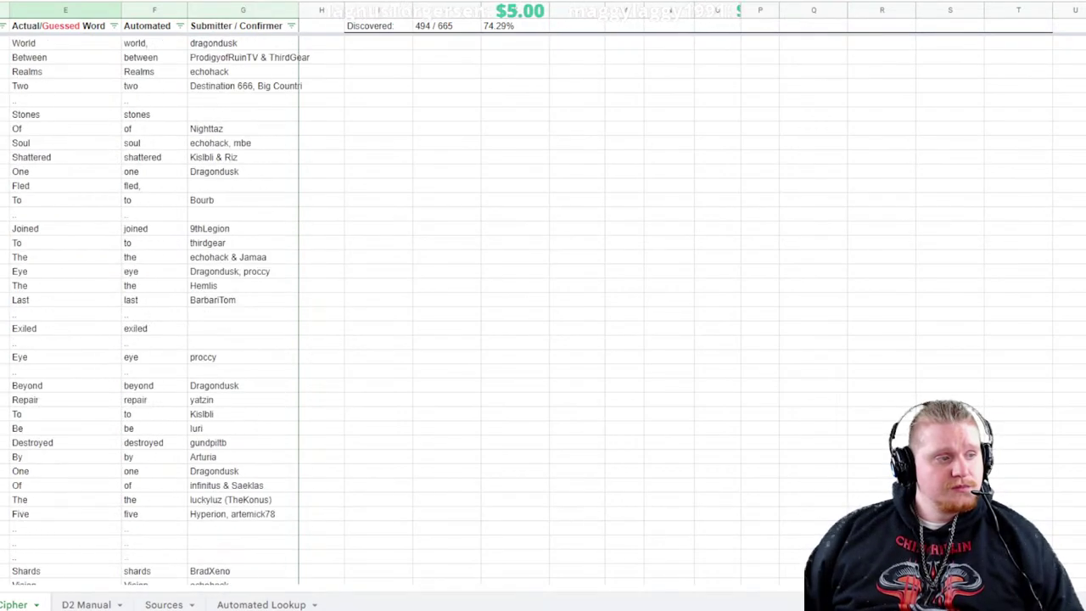
key("Down")
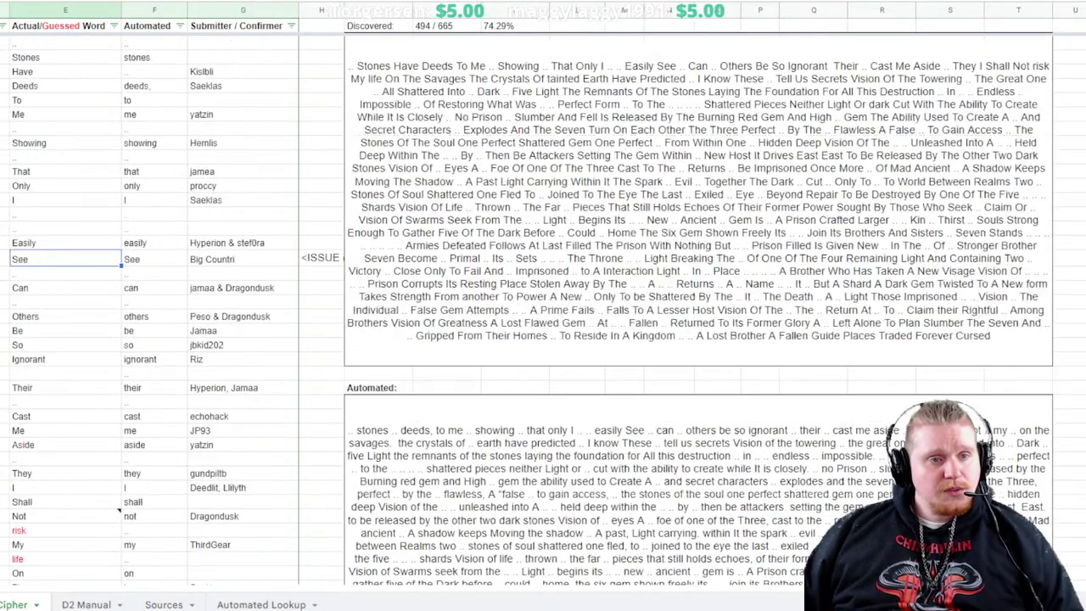
scroll(543, 306, "down", 4)
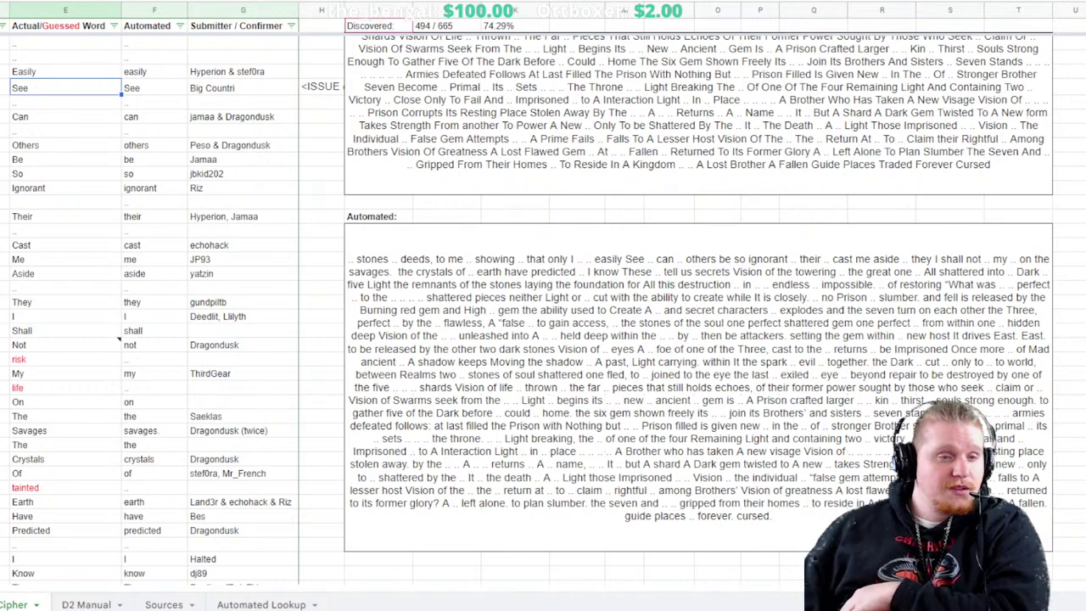
scroll(543, 306, "up", 3)
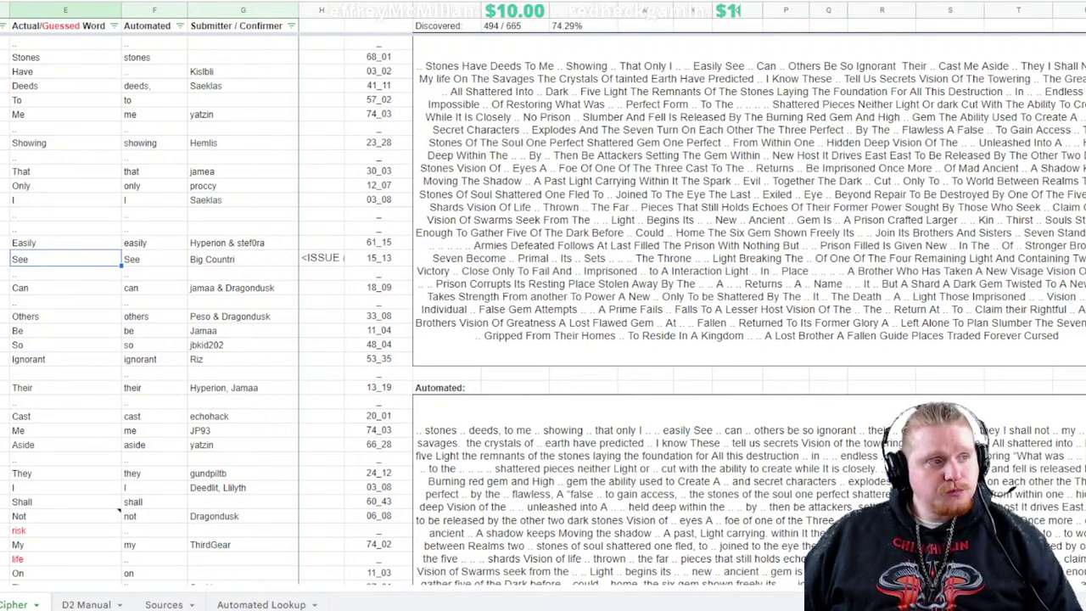
mouse_move(63, 516)
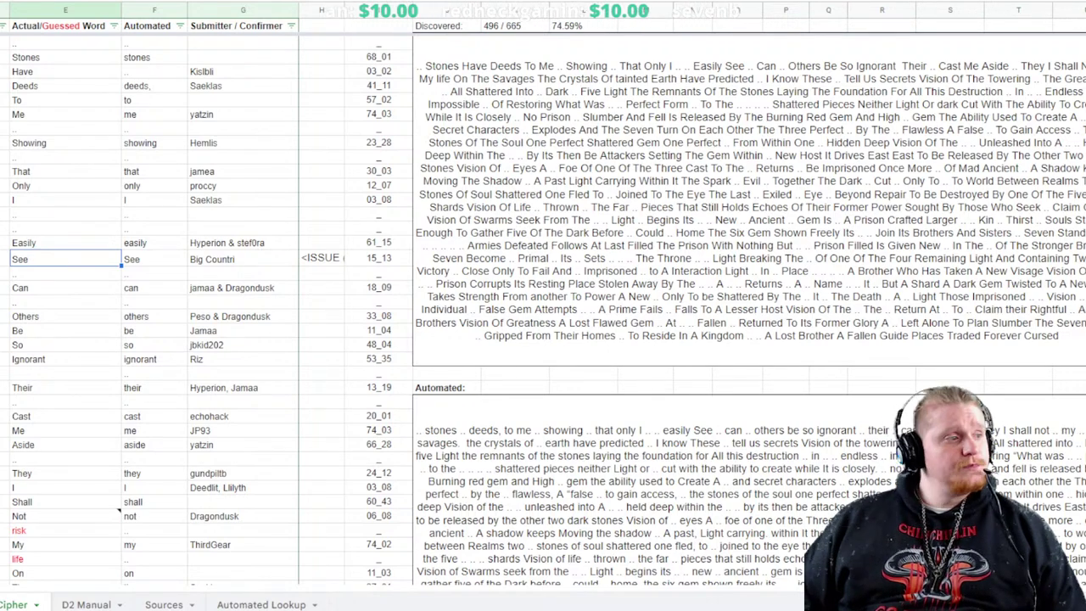
scroll(543, 305, "down", 20)
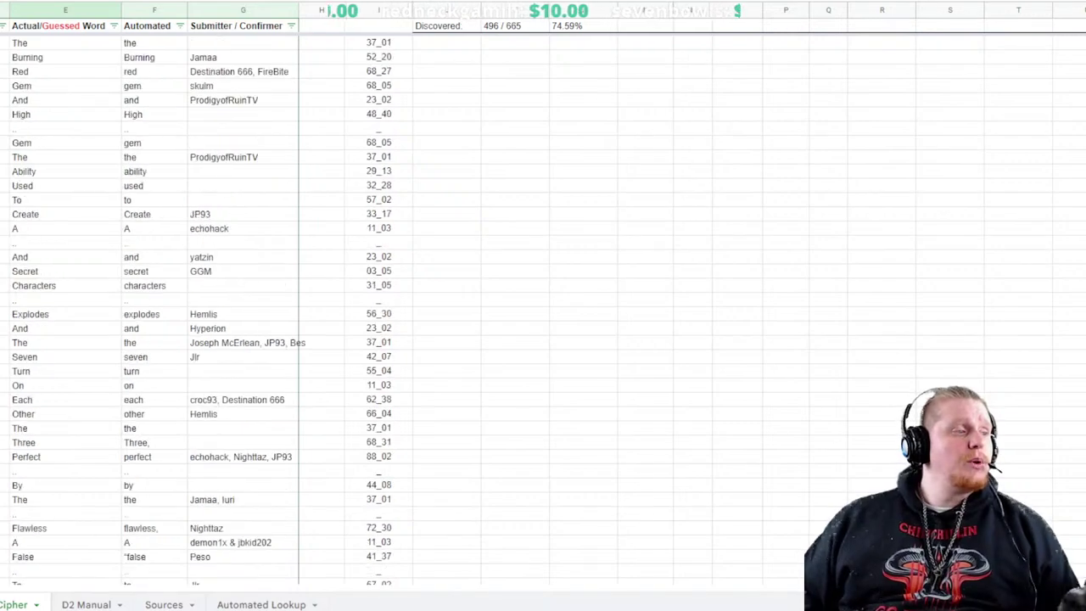
scroll(543, 305, "down", 20)
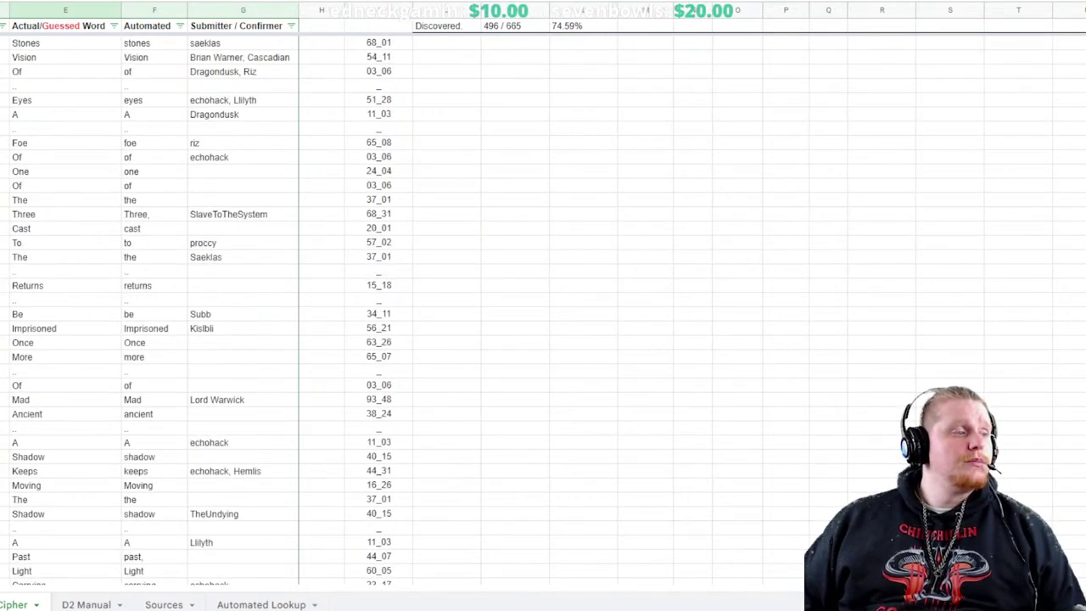
scroll(543, 306, "up", 20)
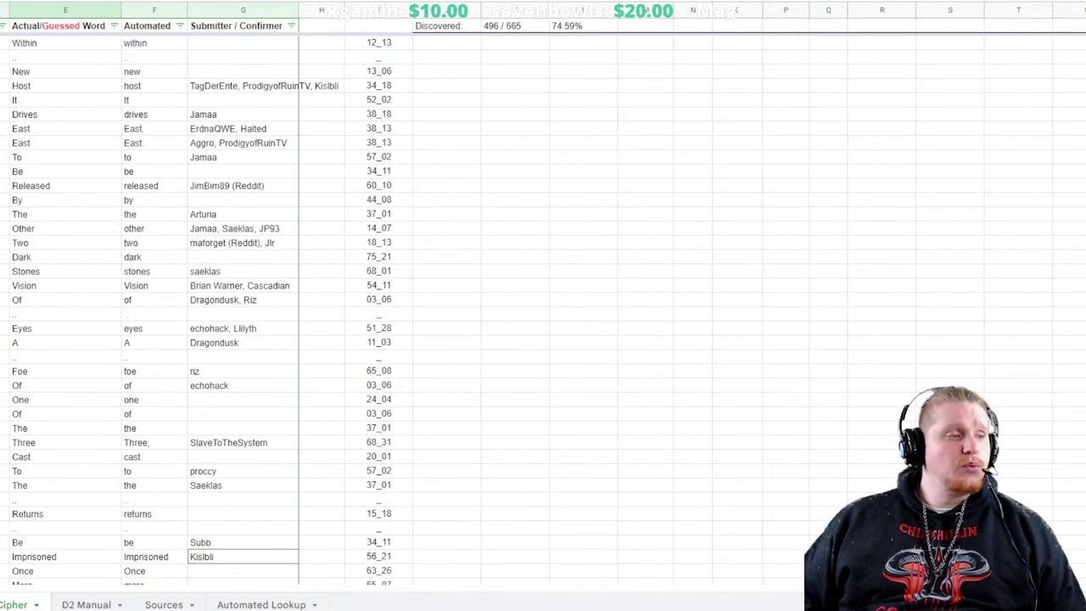
scroll(543, 306, "up", 20)
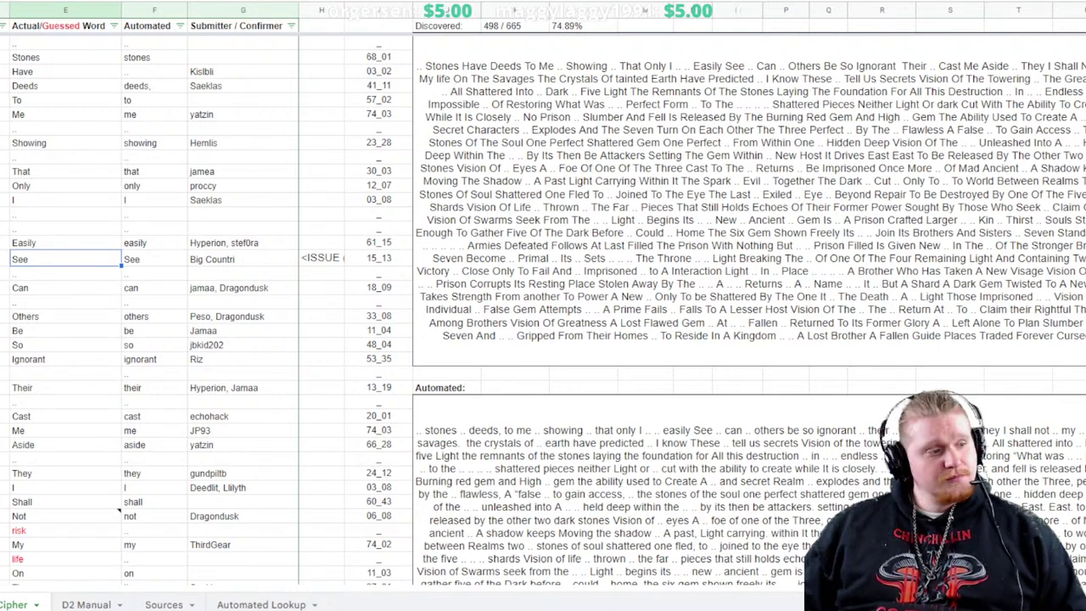
Replace the red guessed word between "Claim" and "Rightful" with "his"
scroll(543, 306, "down", 15)
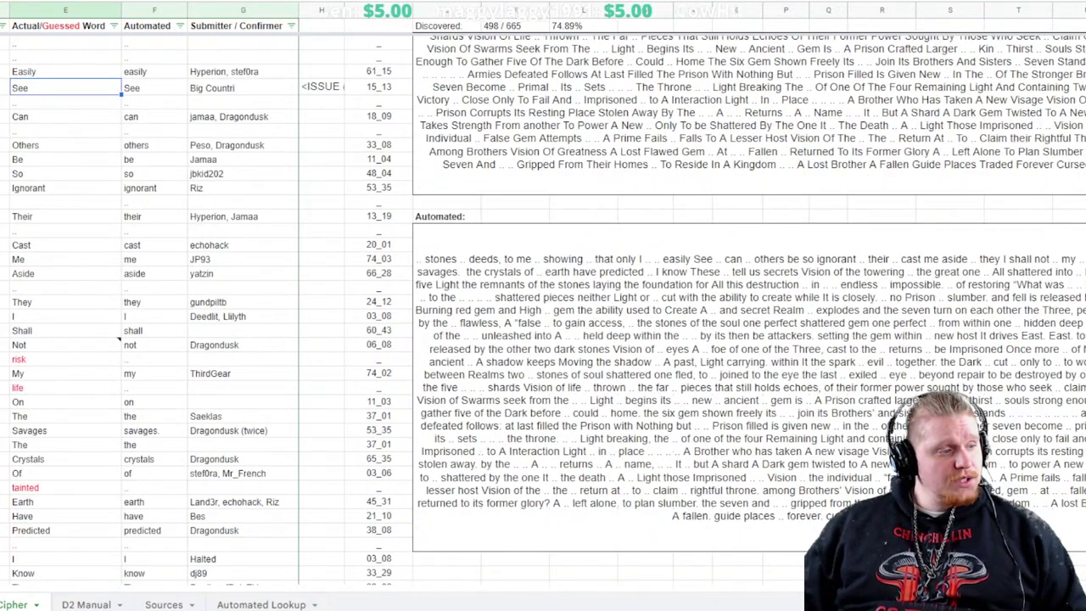
scroll(543, 306, "down", 20)
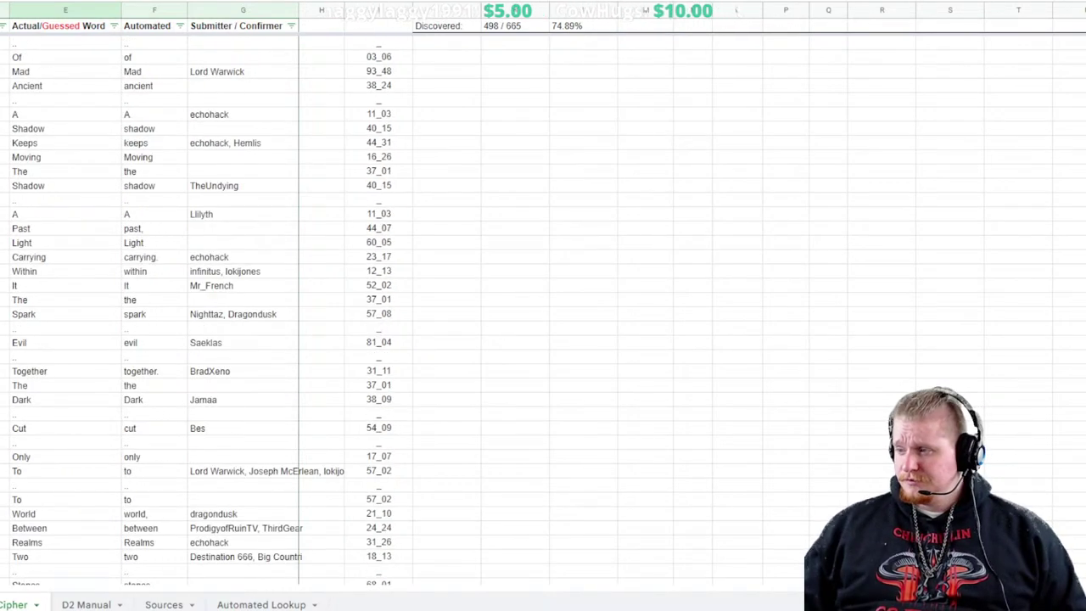
scroll(543, 305, "down", 20)
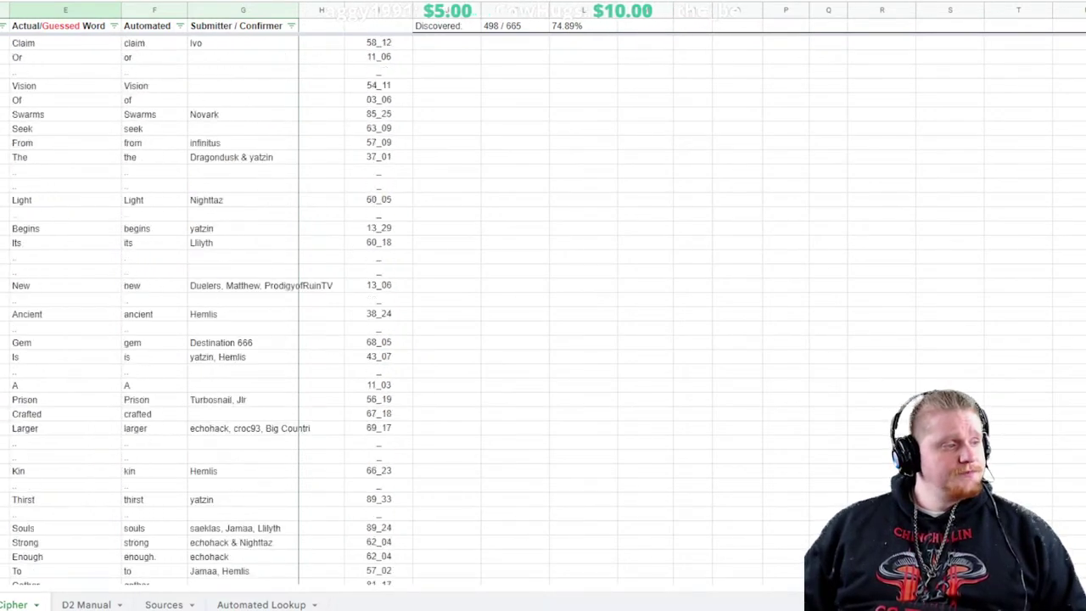
scroll(543, 305, "down", 20)
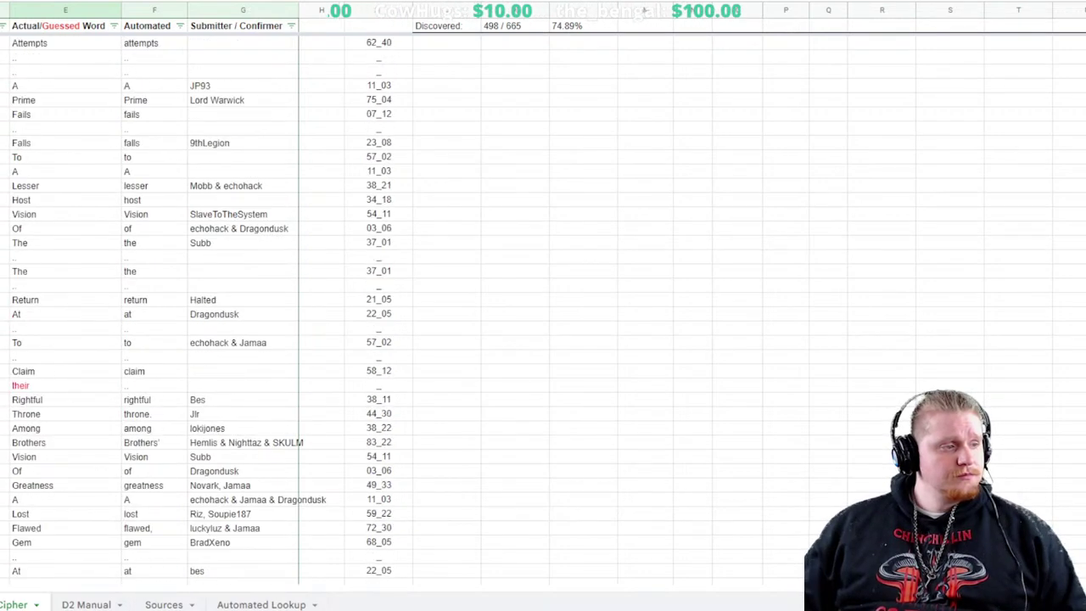
left_click(66, 385)
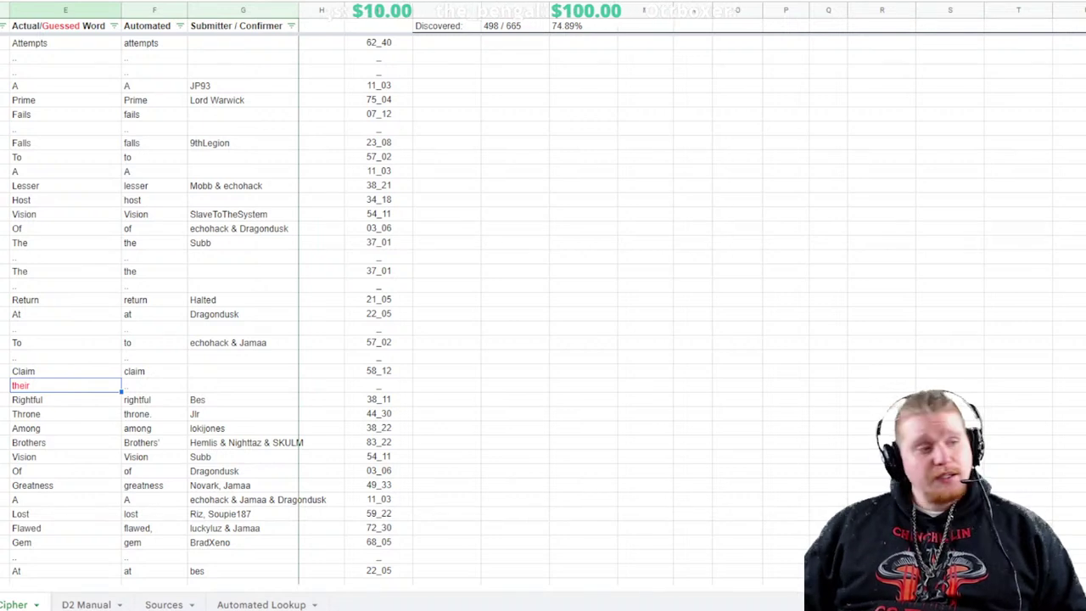
key("Return")
key("BackSpace")
key("BackSpace")
key("BackSpace")
key("BackSpace")
key("BackSpace")
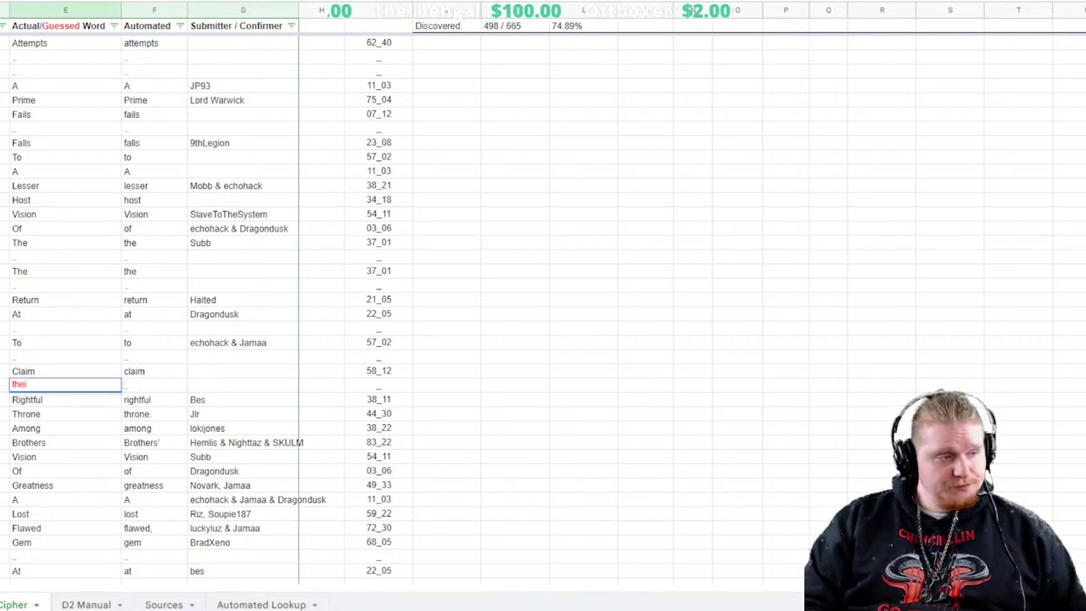
type("his")
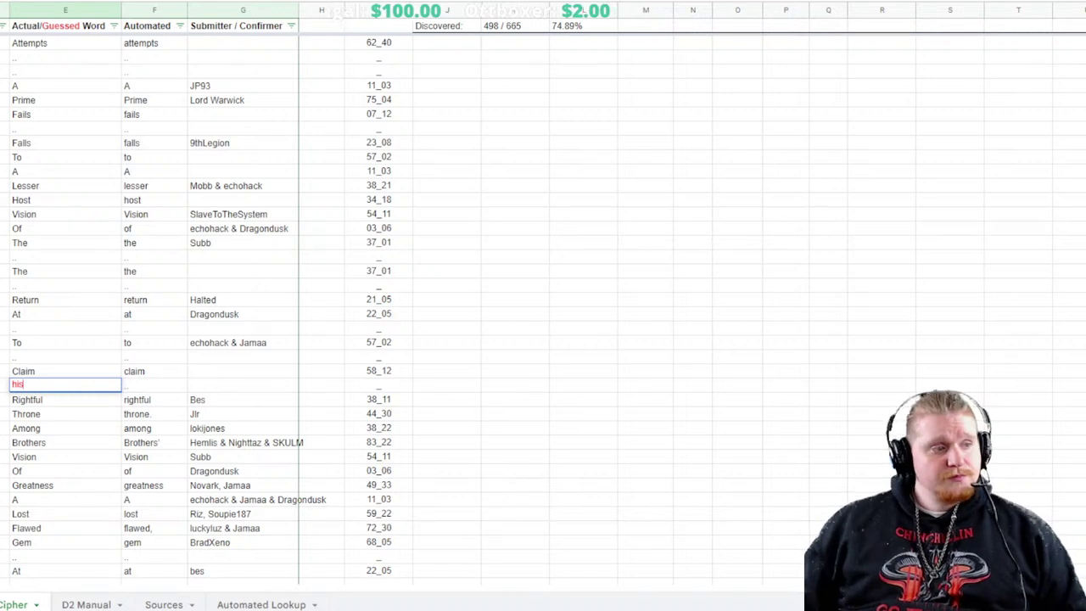
left_click(584, 371)
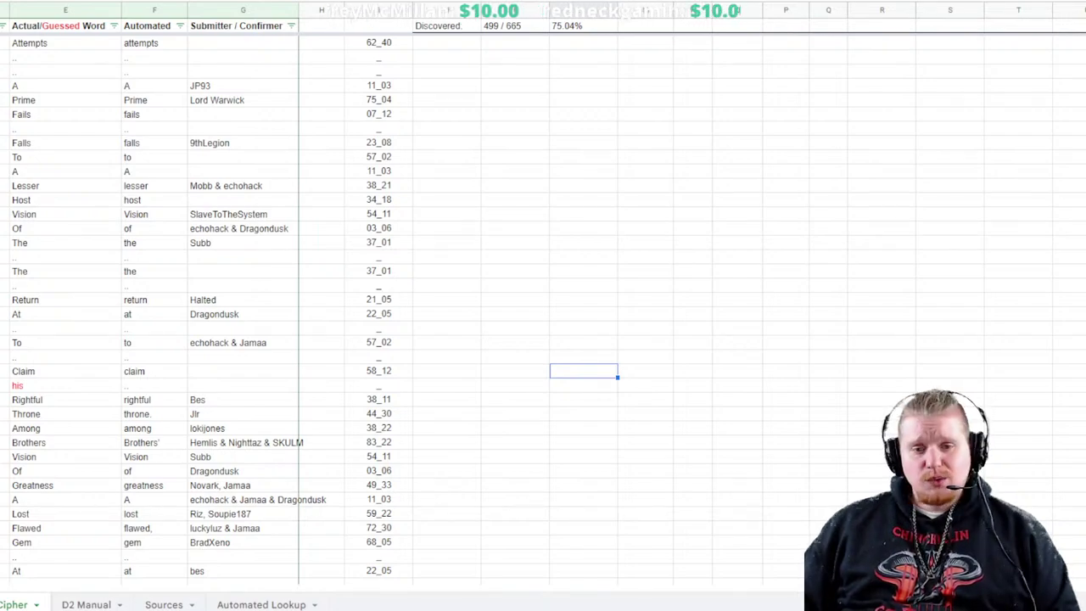
Check the cipher list for remaining blanks and red guesses, comparing the actual words with the automated ones down to "Primal"
scroll(203, 305, "up", 20)
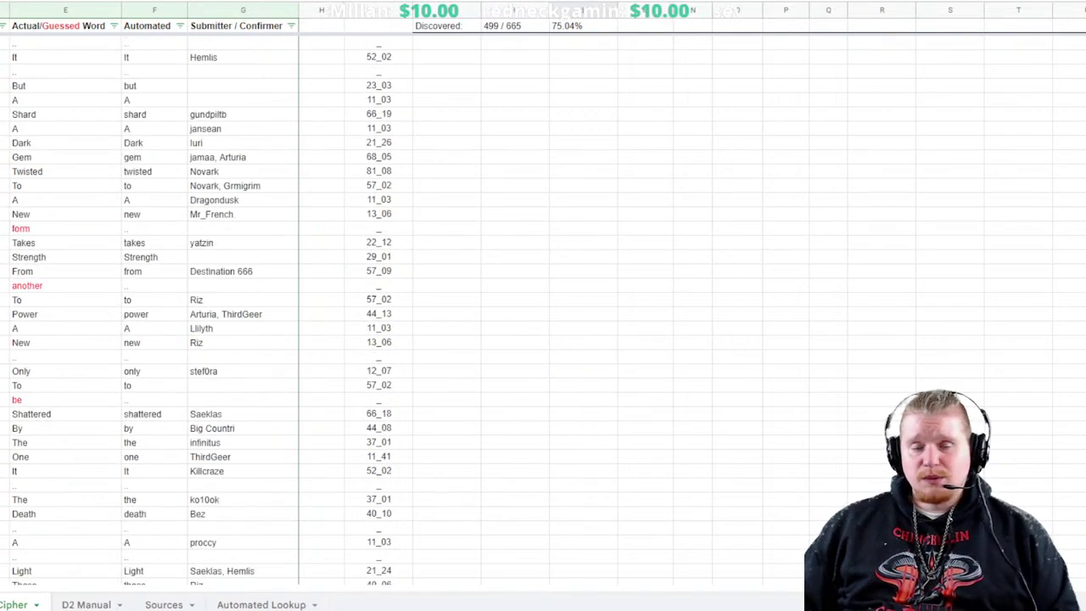
scroll(204, 305, "up", 20)
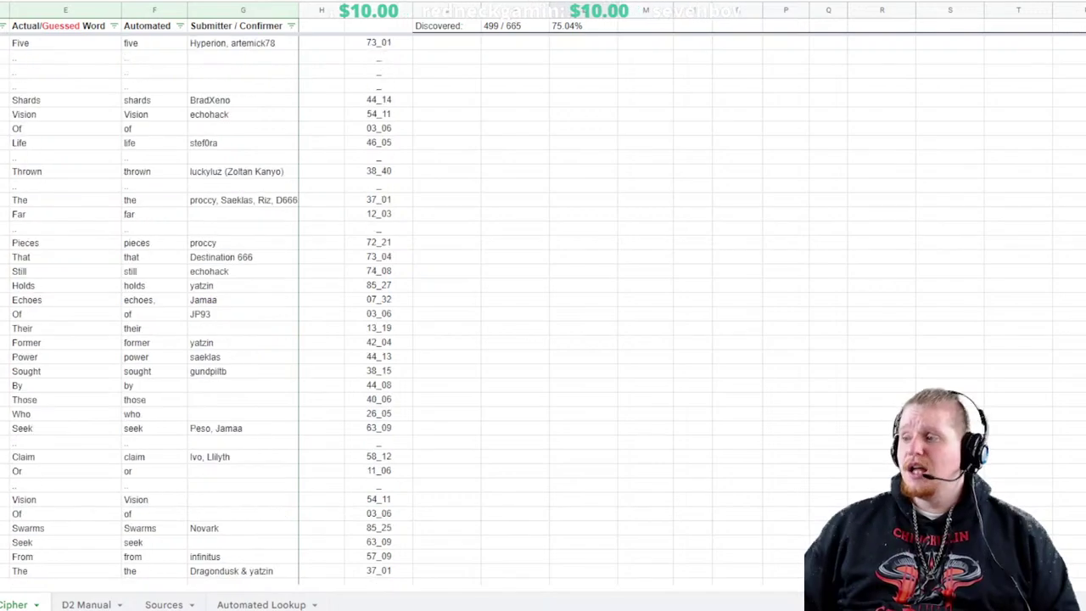
scroll(203, 306, "up", 20)
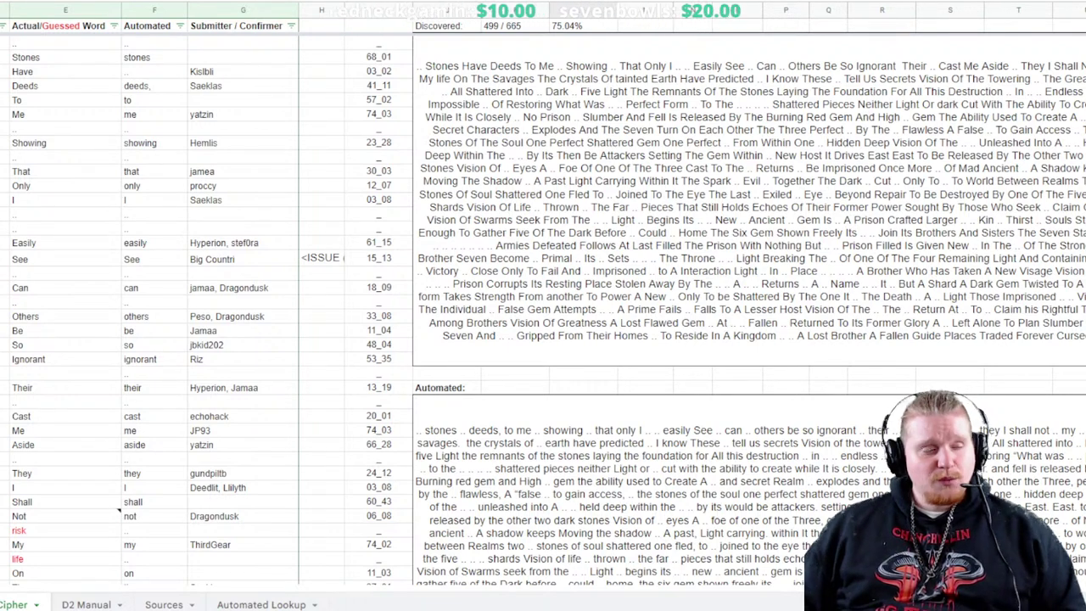
scroll(118, 509, "down", 20)
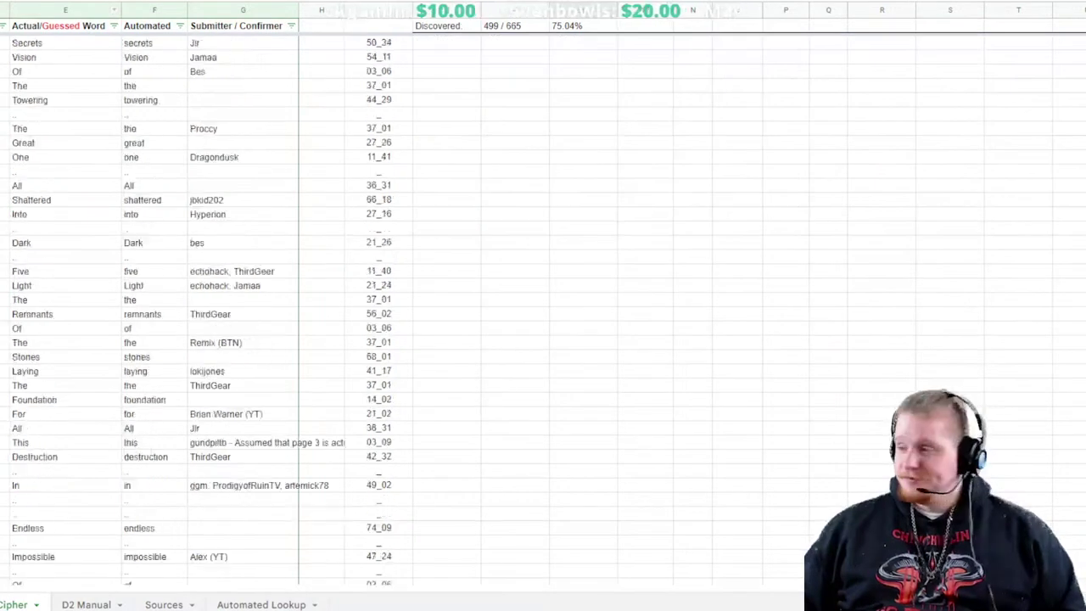
scroll(204, 305, "down", 20)
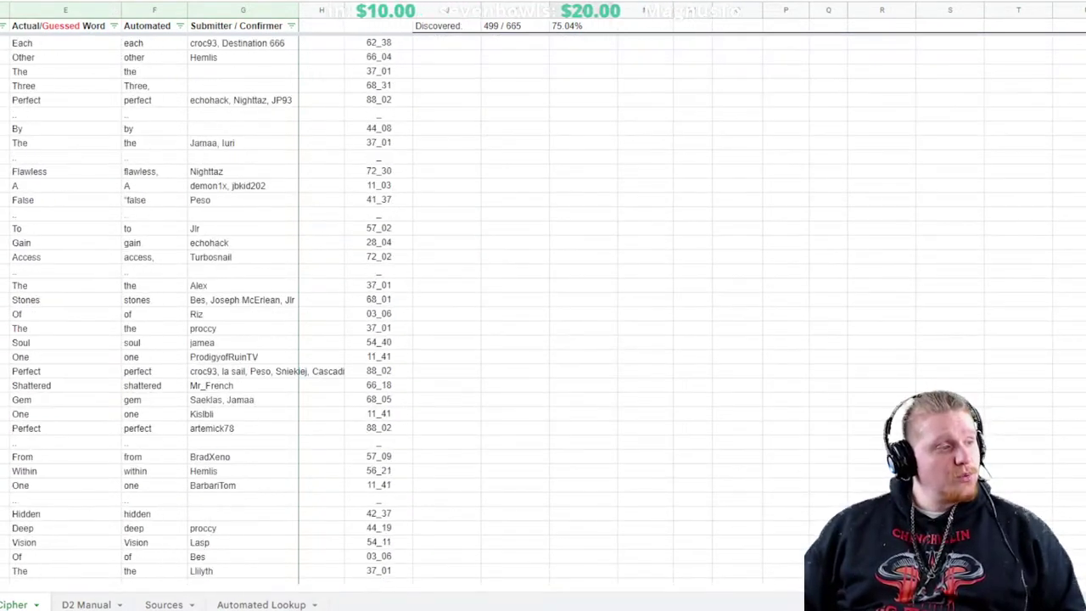
scroll(204, 305, "down", 20)
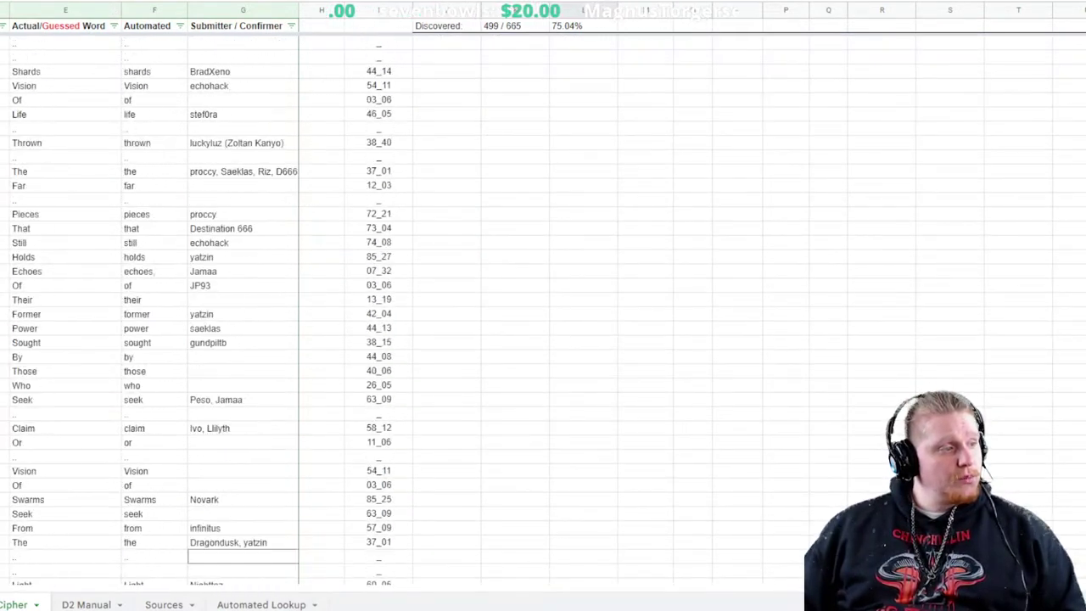
scroll(203, 305, "down", 15)
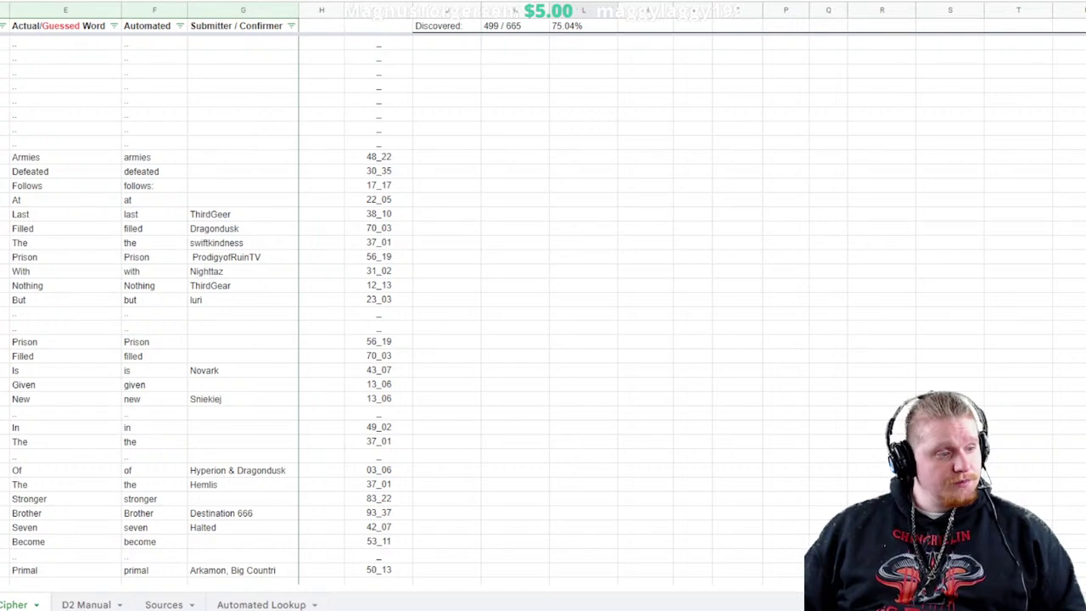
scroll(203, 305, "up", 20)
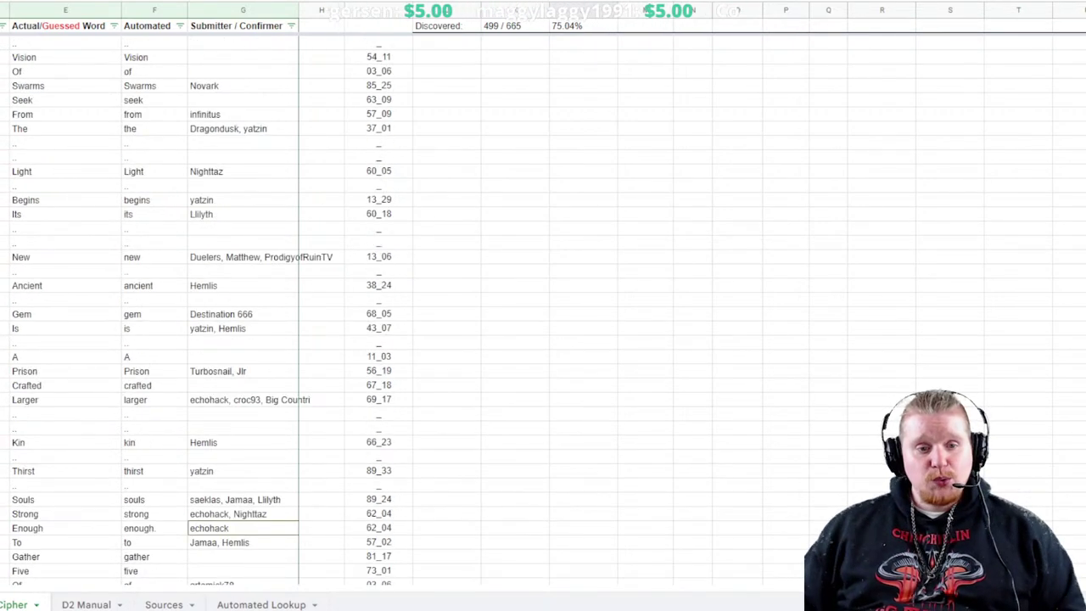
scroll(204, 305, "up", 10)
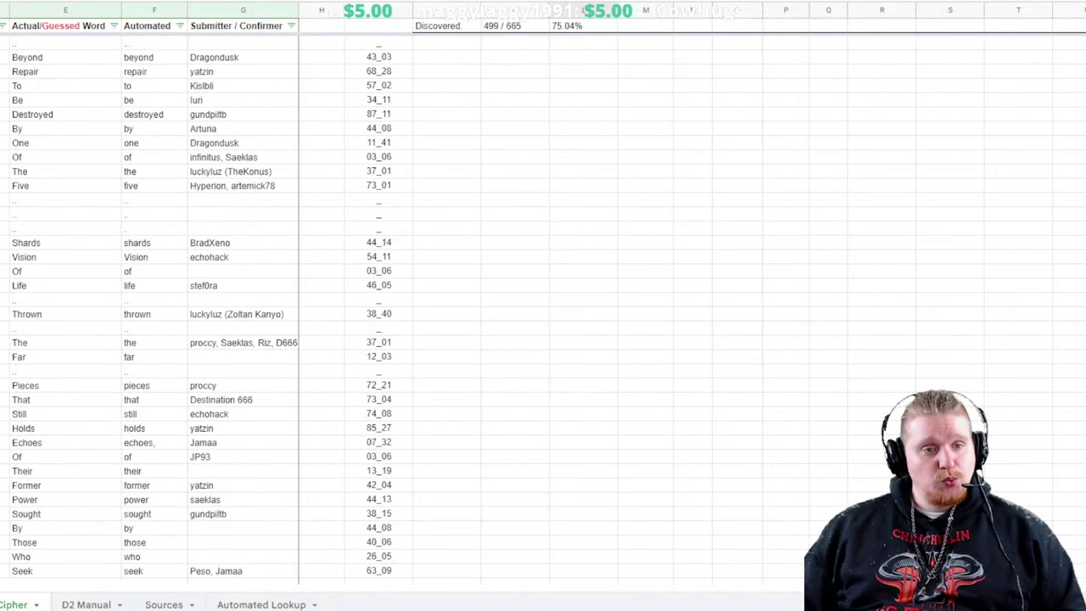
Enter the guessed word "the" in the blank row between "Can" and "Others" and colour it red
scroll(204, 306, "up", 15)
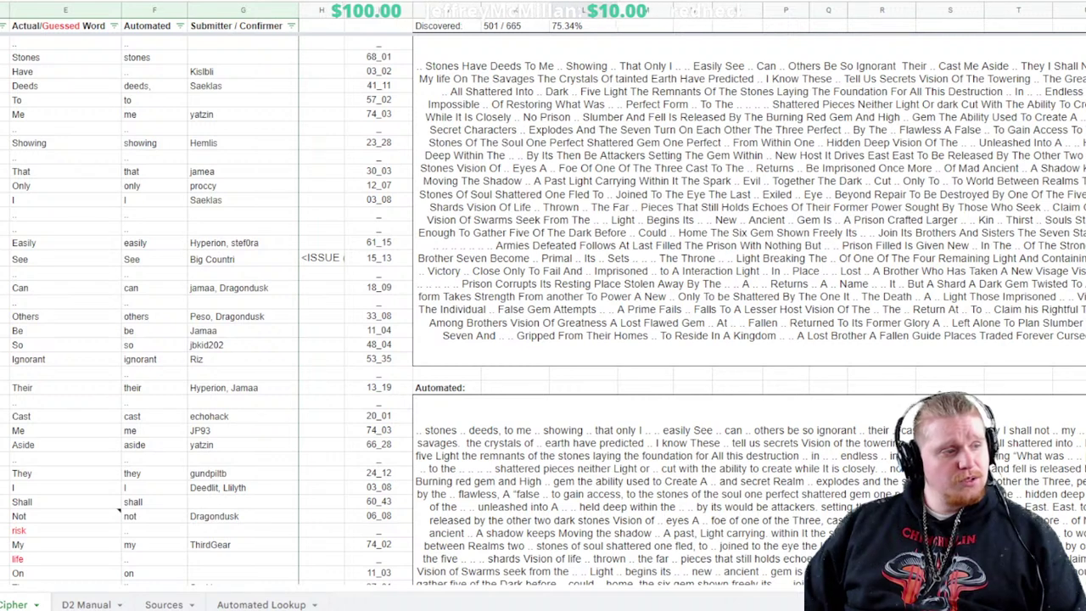
left_click(65, 302)
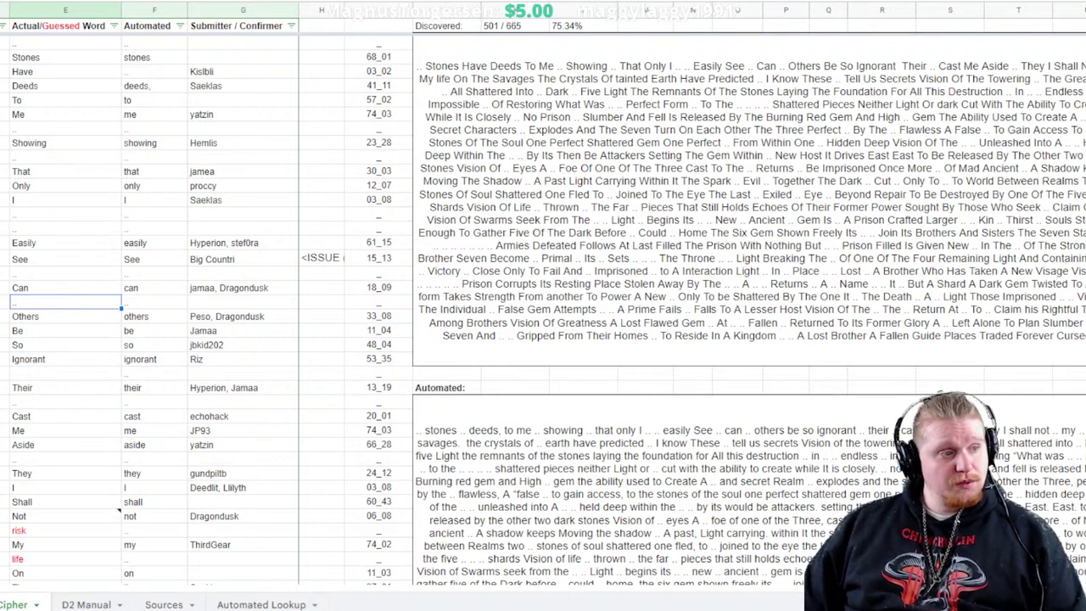
key("Return")
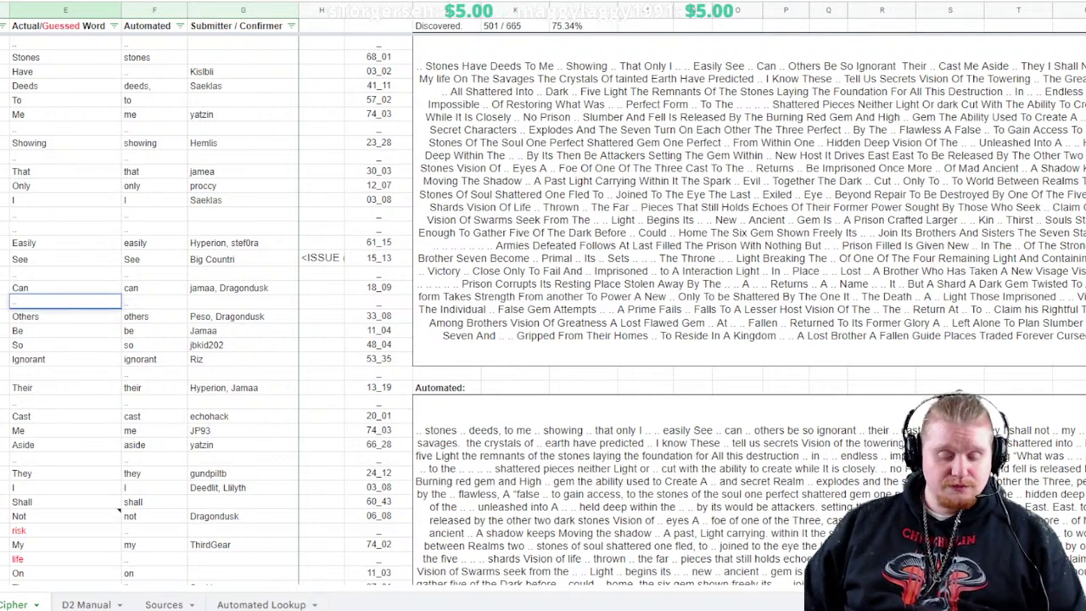
type("The")
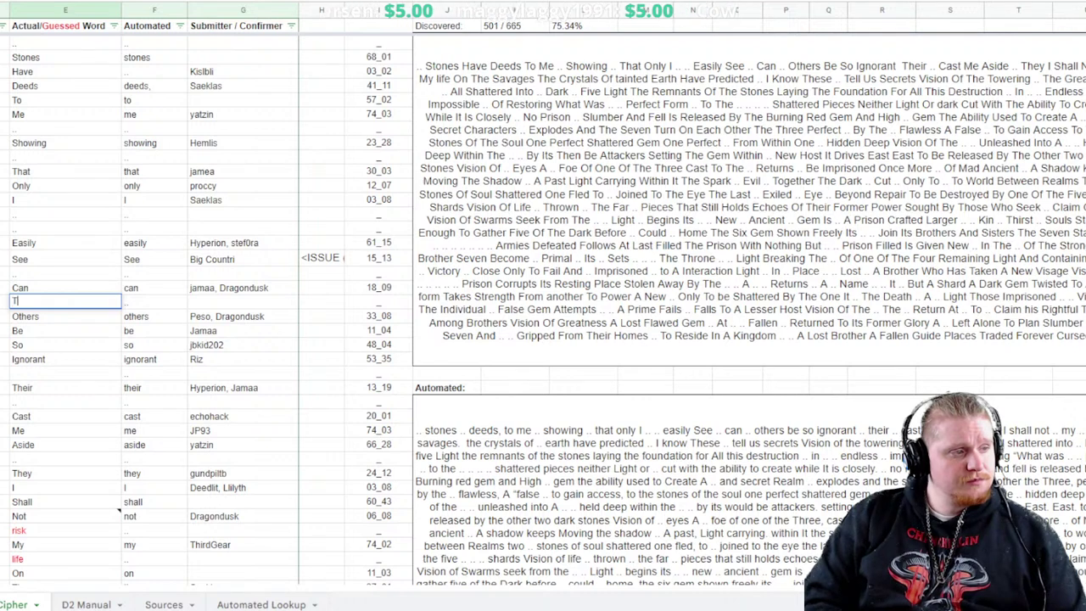
key("BackSpace")
key("BackSpace")
key("BackSpace")
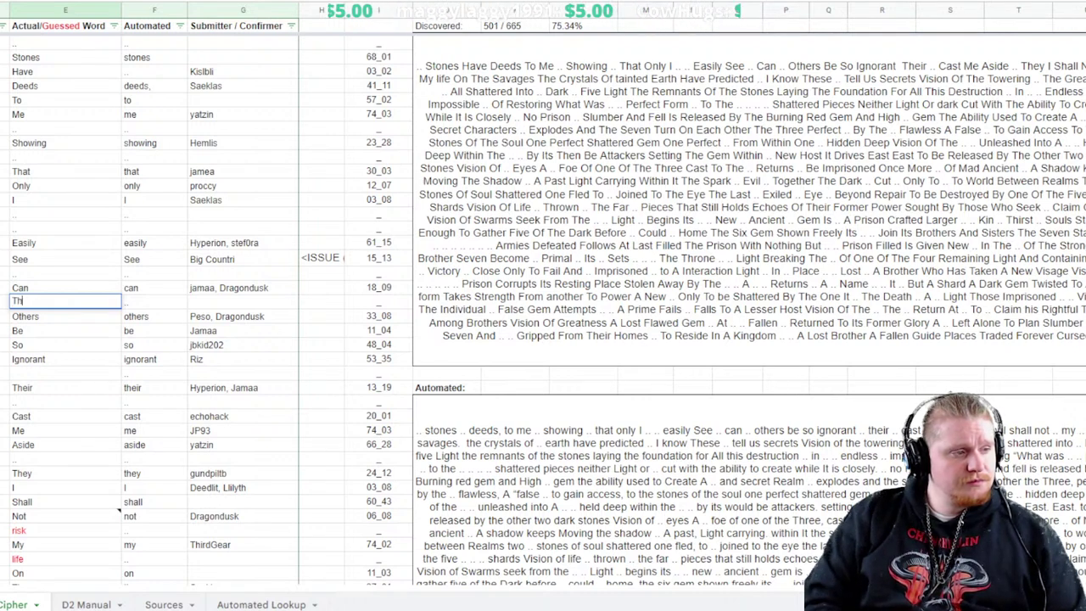
type("the")
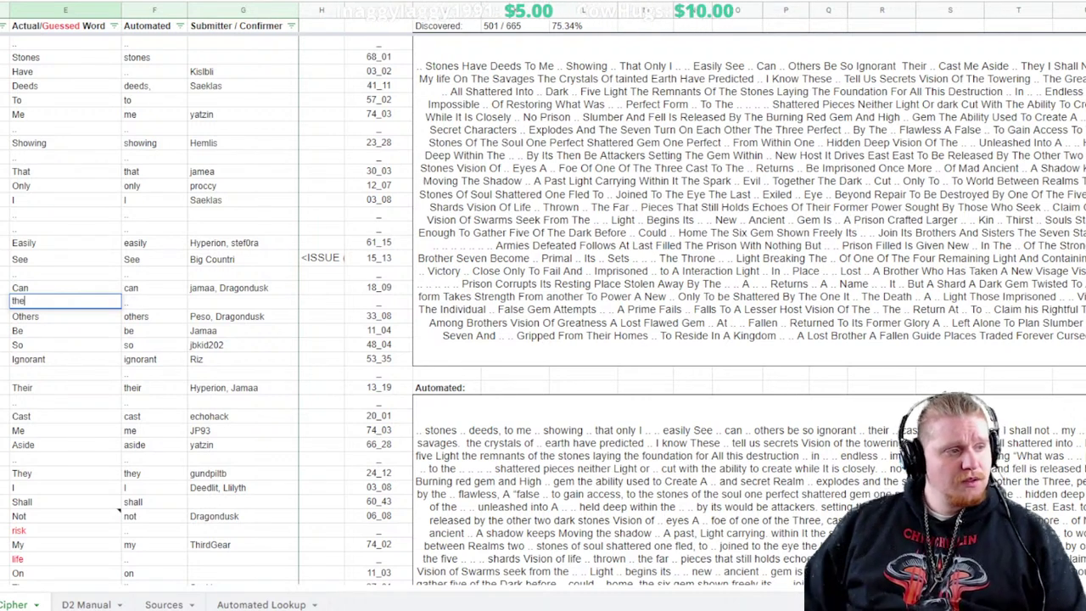
key("Return")
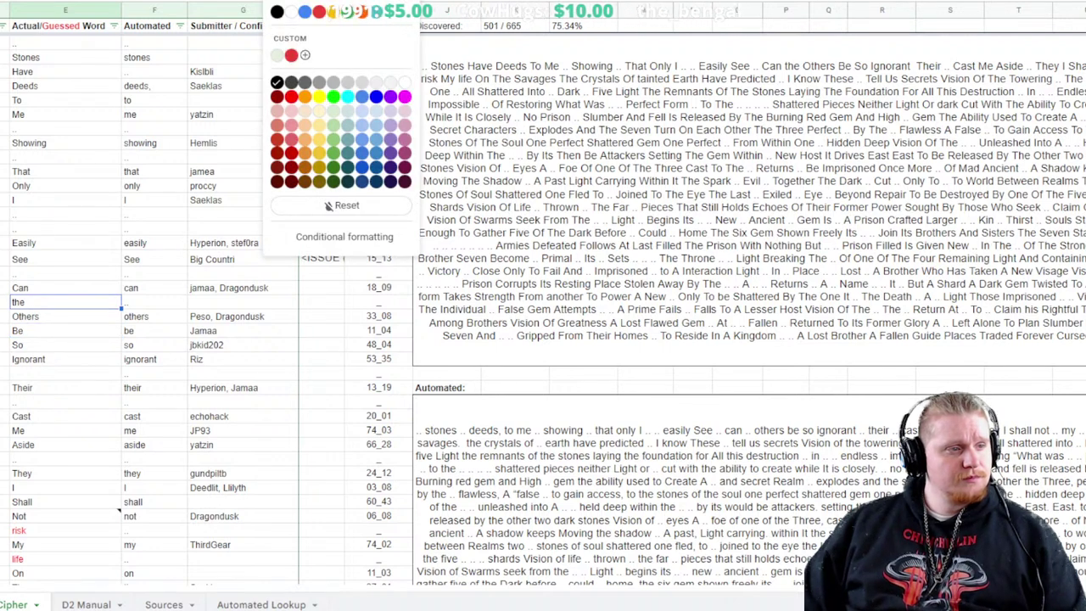
left_click(291, 55)
left_click(66, 344)
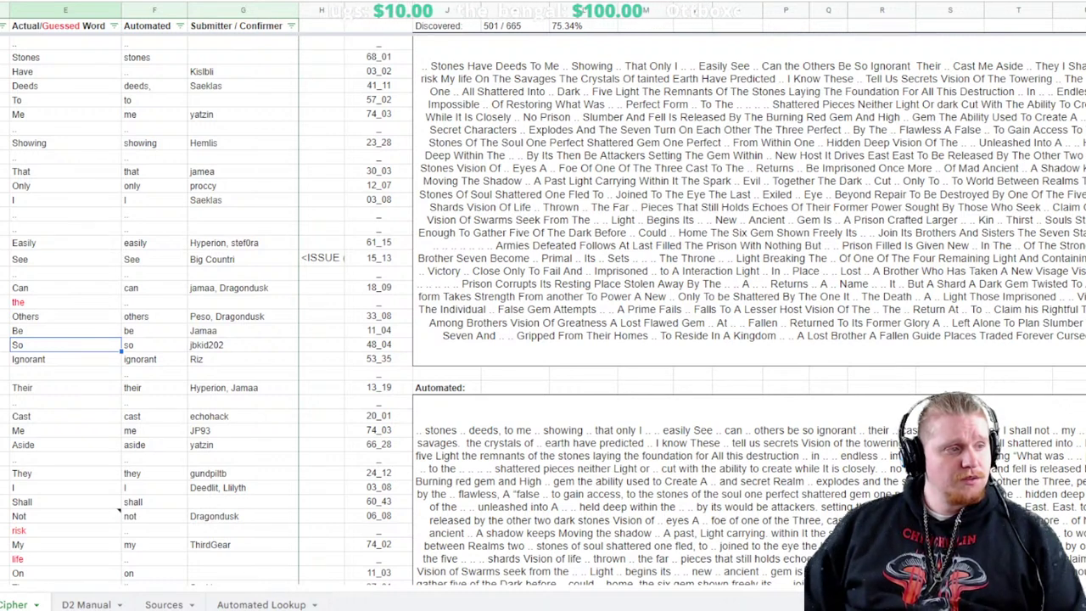
Examine the two unsolved rows after "I" and the neighbouring words "Easily" and "See" for a fitting guess
left_click(65, 200)
key("Down")
key("Down")
key("Down")
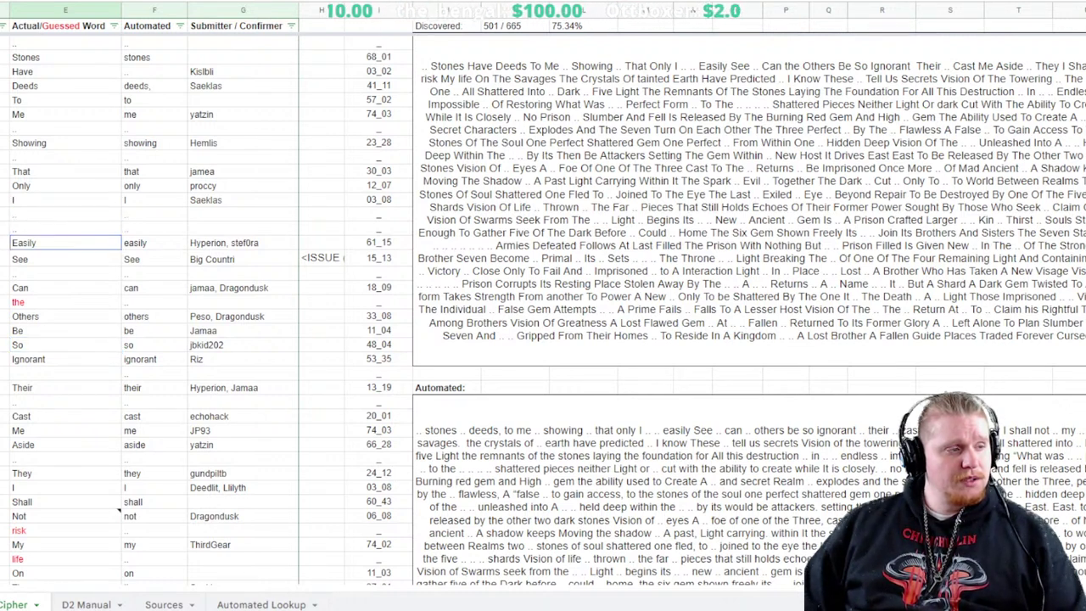
key("Down")
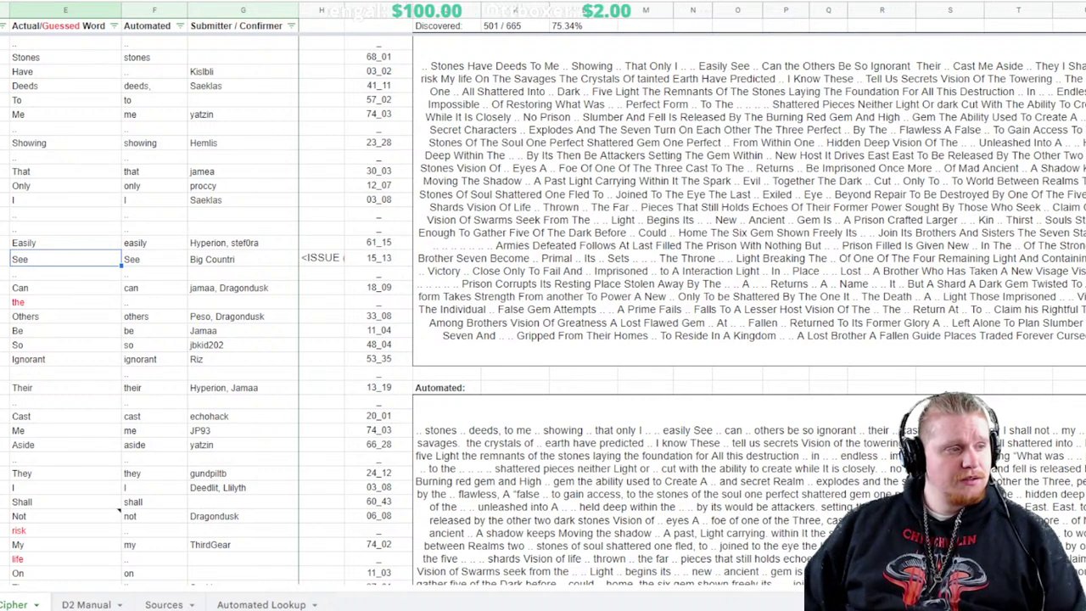
left_click(66, 214)
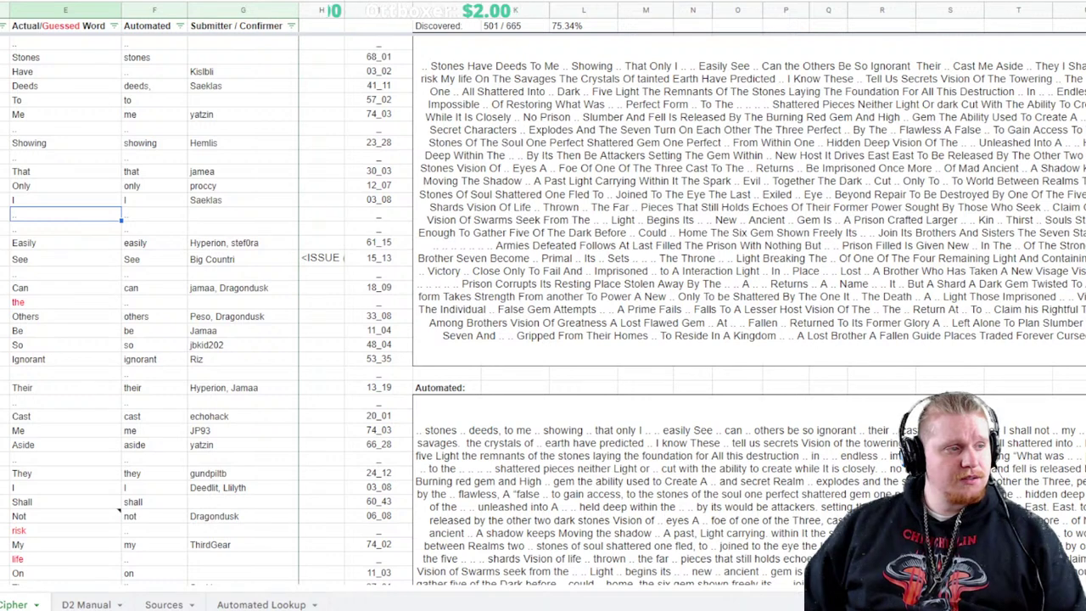
left_click(66, 228)
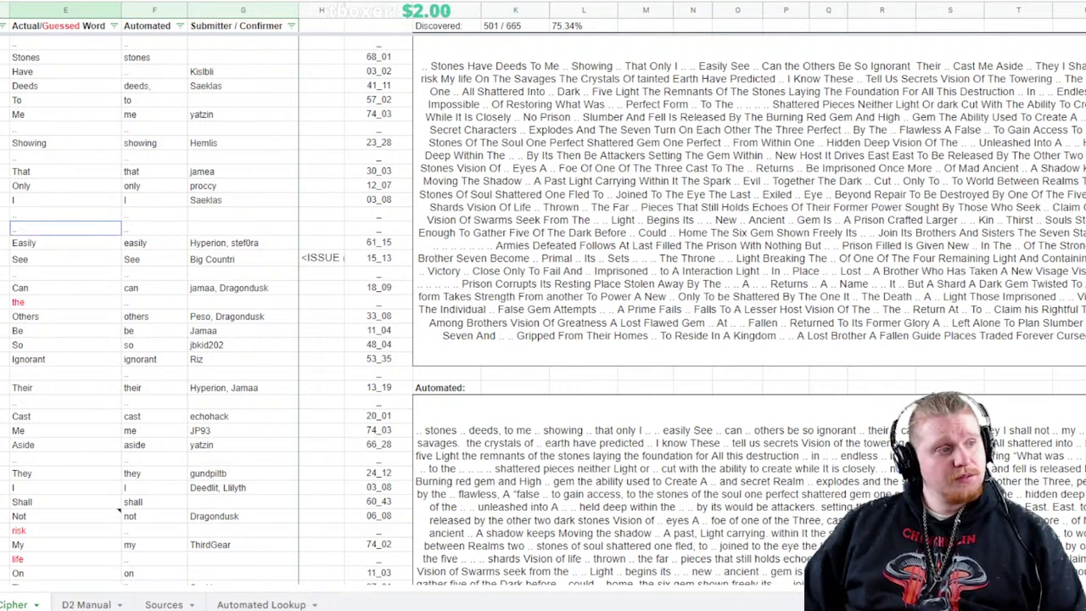
left_click(66, 214)
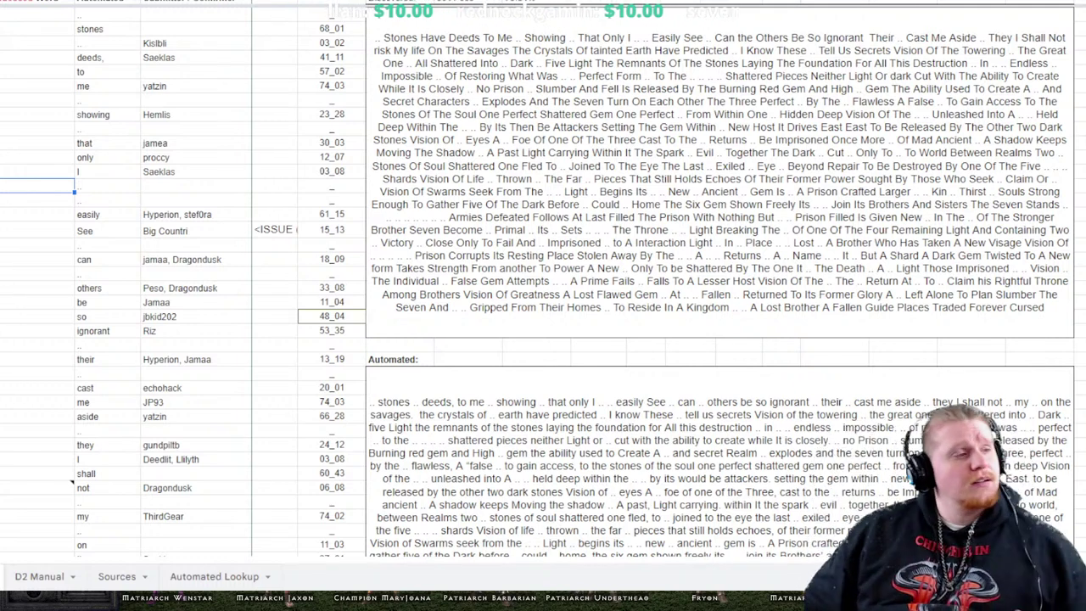
Enter the guessed word "How" in the blank row between "See" and "Can" and colour it red
left_click(38, 245)
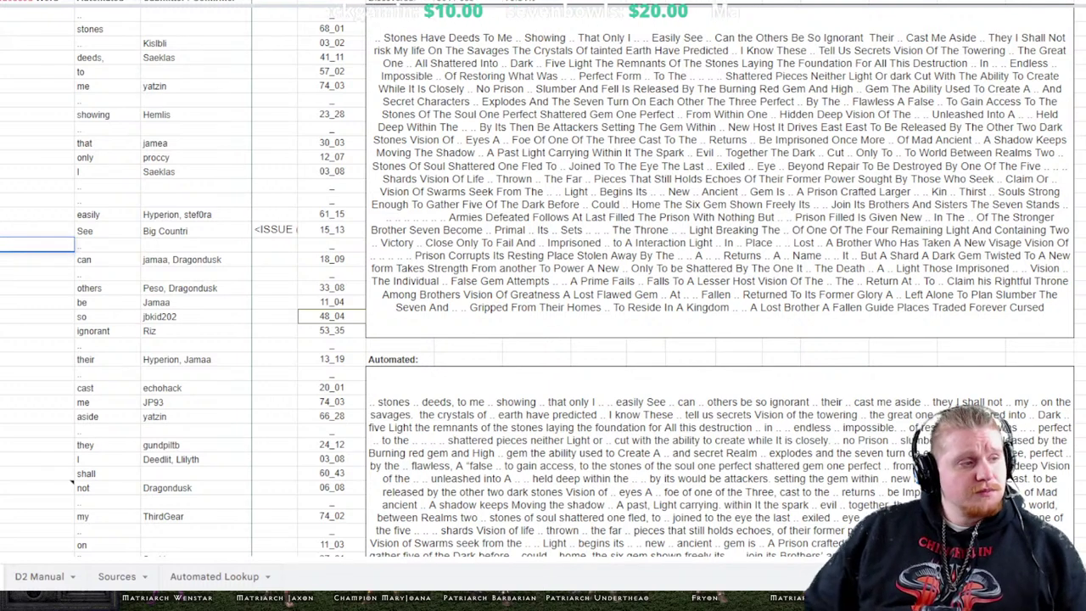
type("How")
key("Return")
left_click(39, 244)
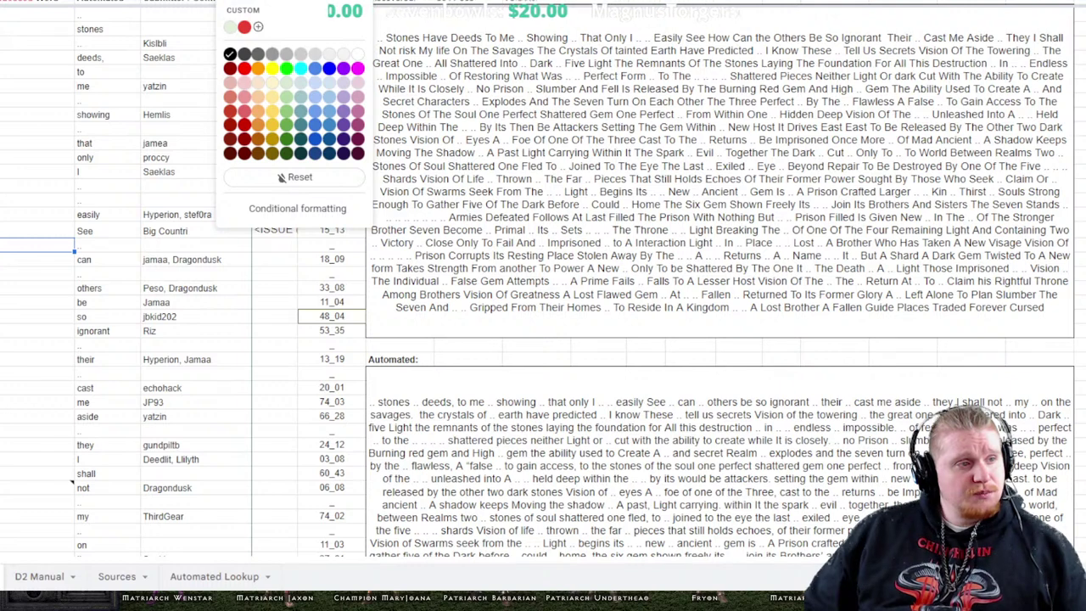
left_click(244, 68)
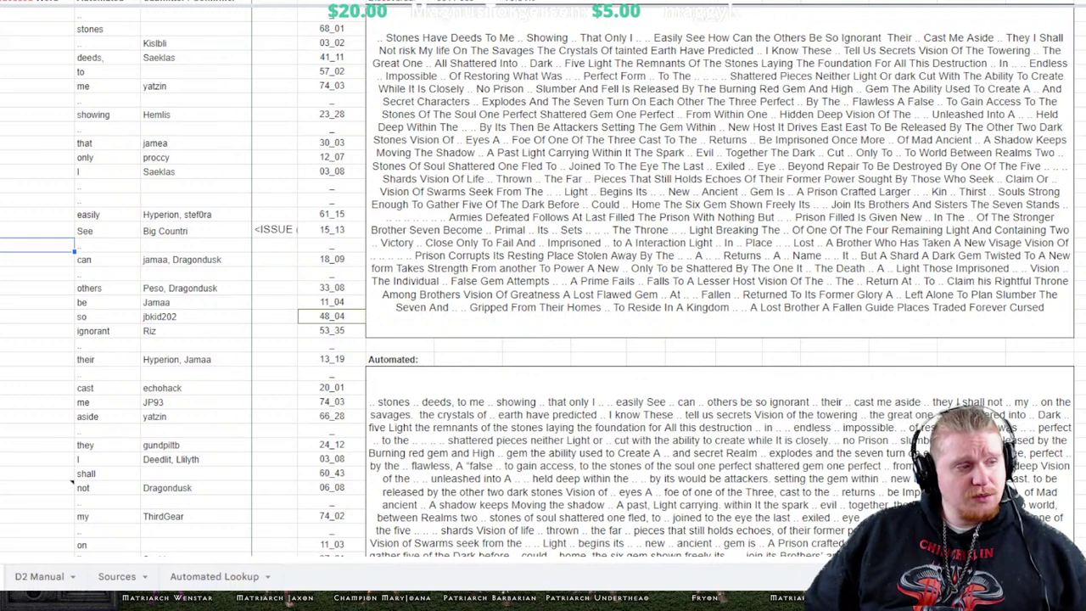
Fill the blank rows before and after "Their" with the guesses "in" and "Hatred", colouring "Hatred" red
left_click(38, 345)
left_click(39, 373)
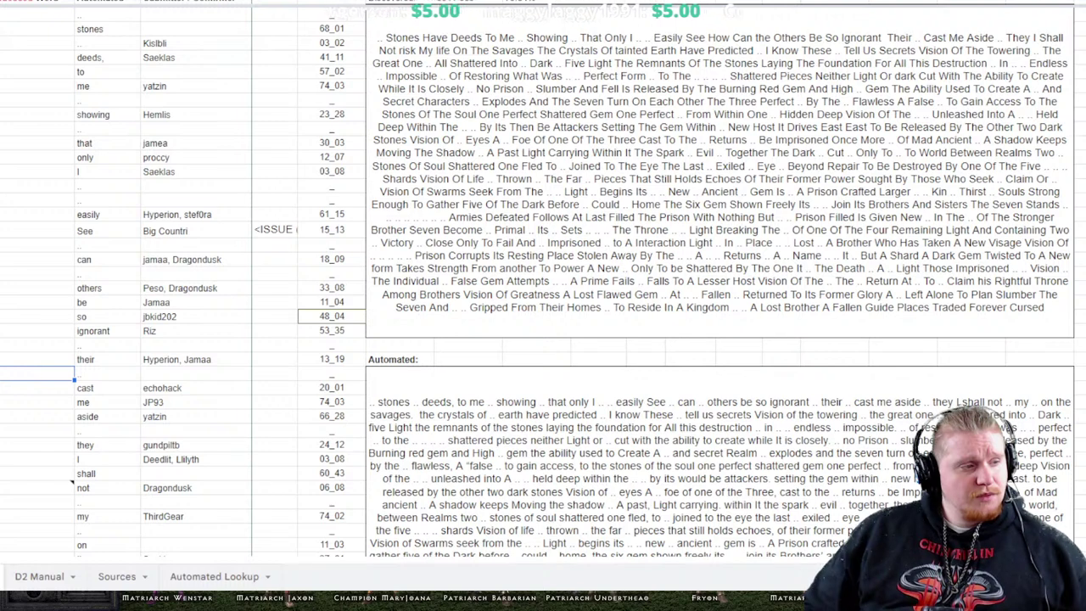
left_click(39, 345)
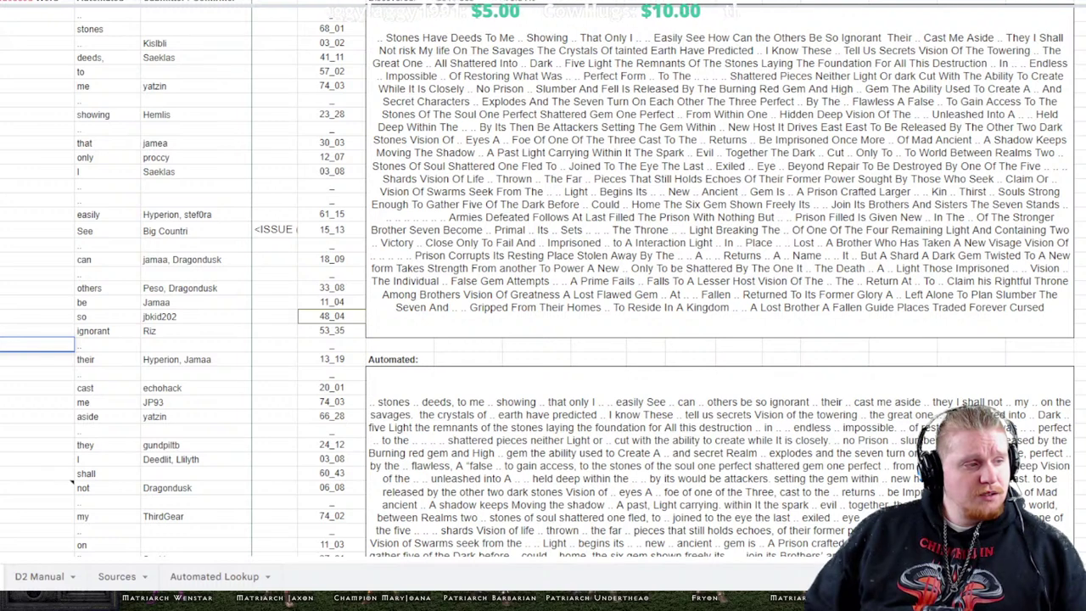
left_click(38, 373)
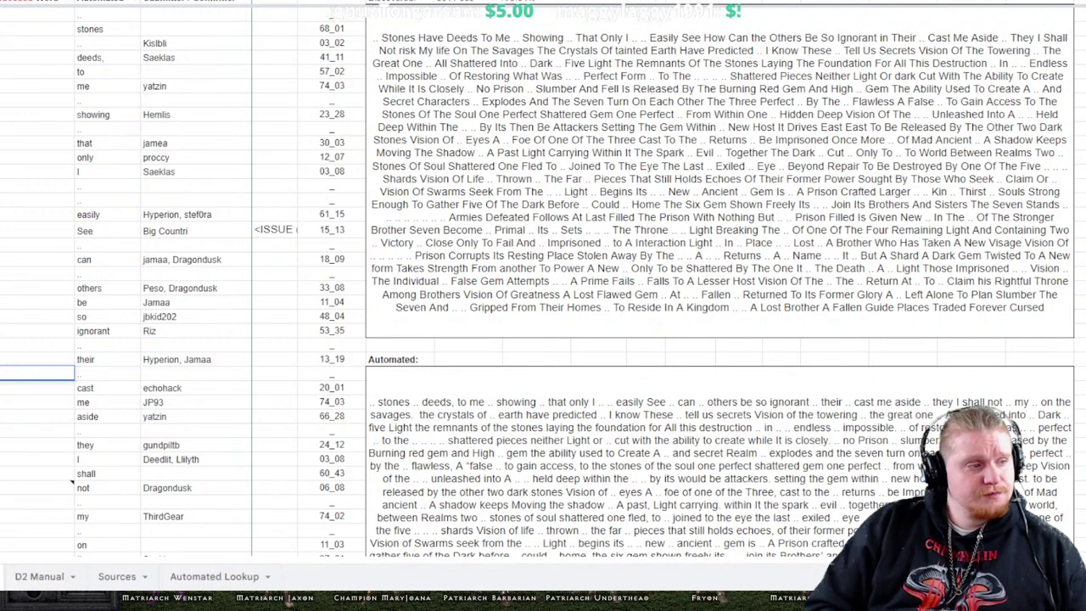
key("Return")
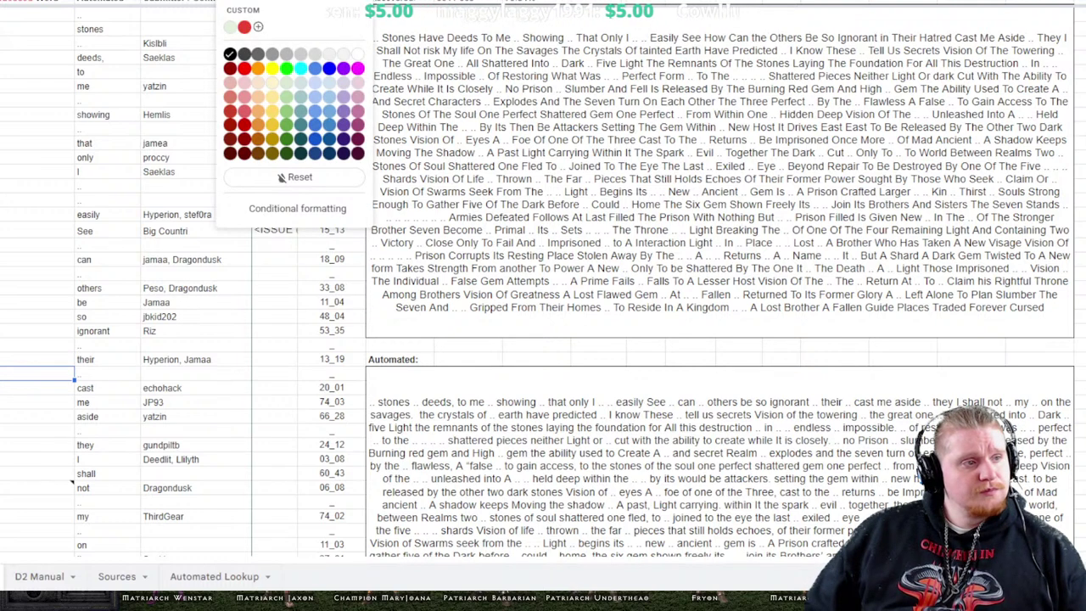
left_click(252, 69)
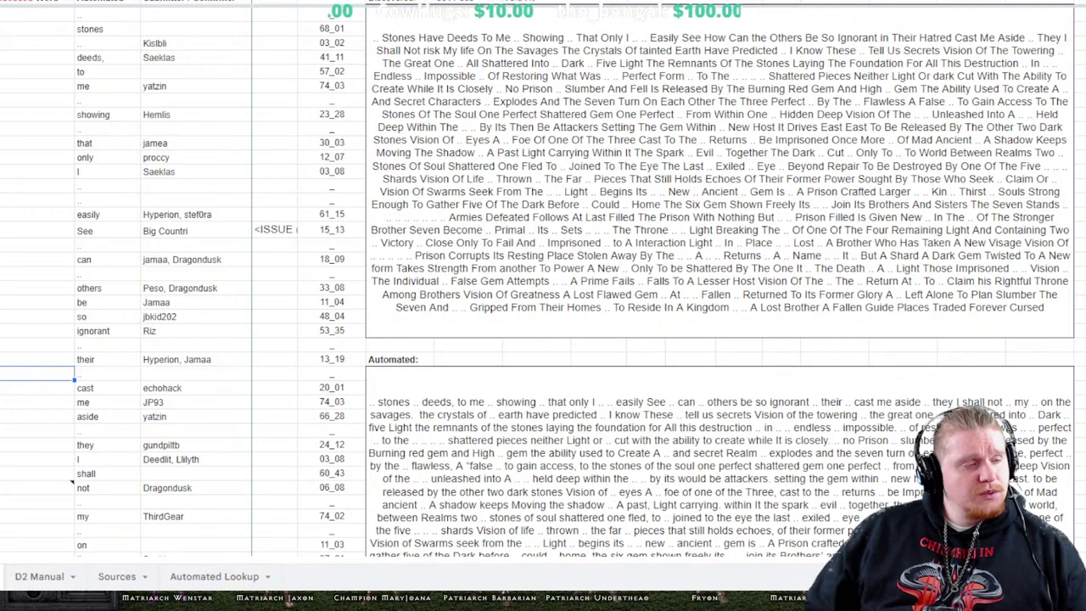
Review the word rows from the blanks before "Easily" down to "Others" to check how the guesses read
left_click(37, 185)
key("Down")
key("Down")
key("Down")
key("Down")
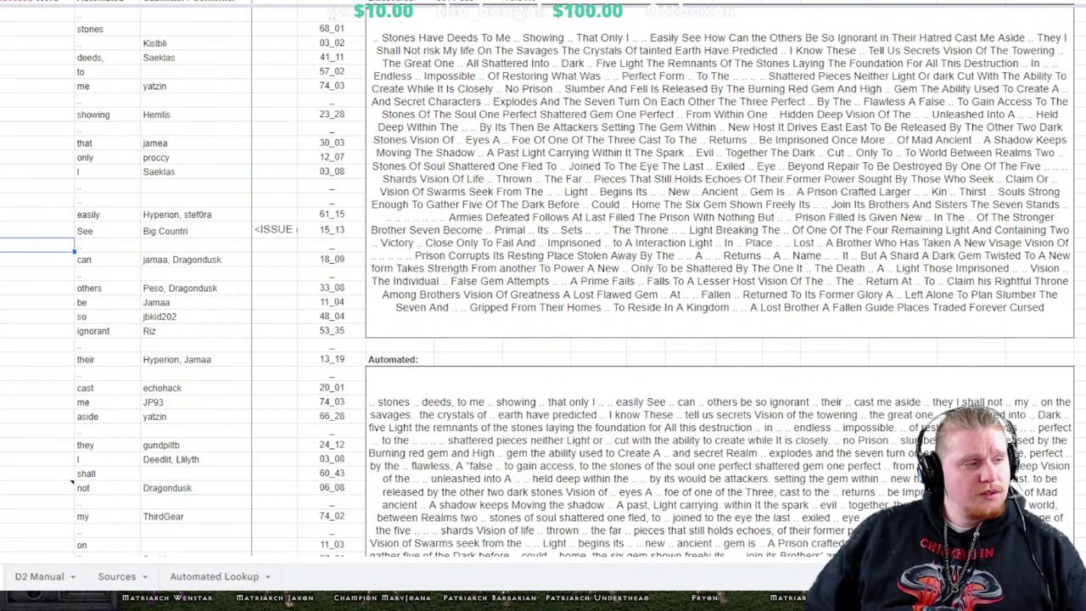
key("Down")
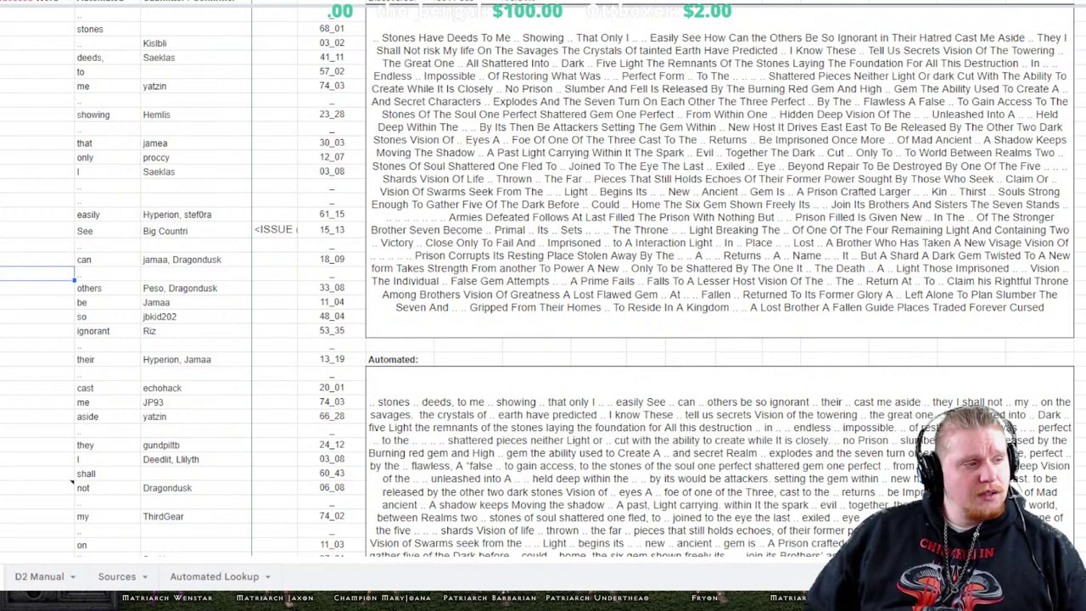
key("Down")
left_click(37, 230)
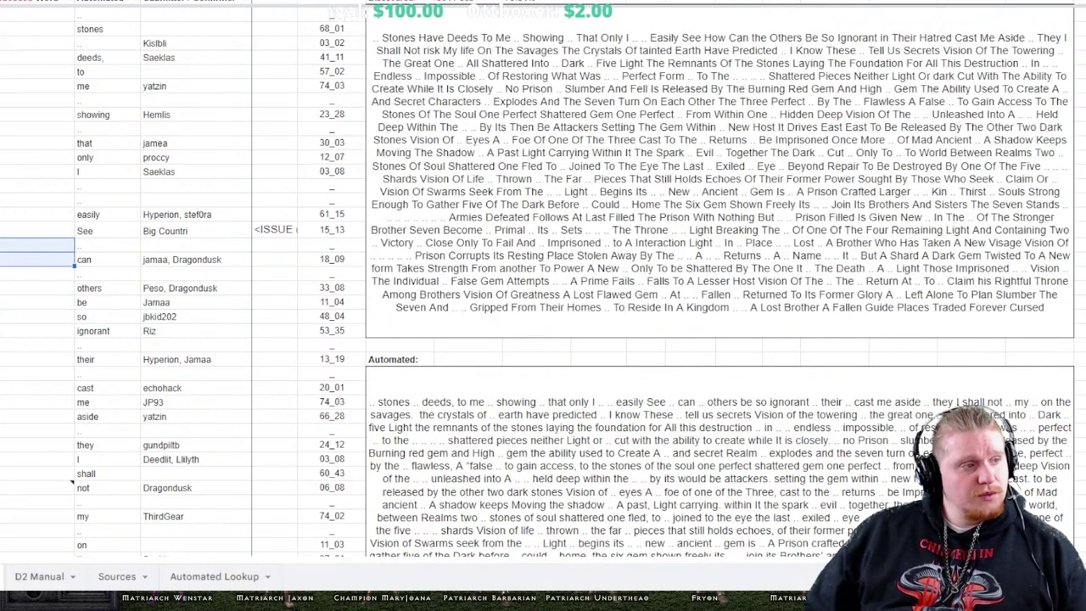
left_click(39, 287)
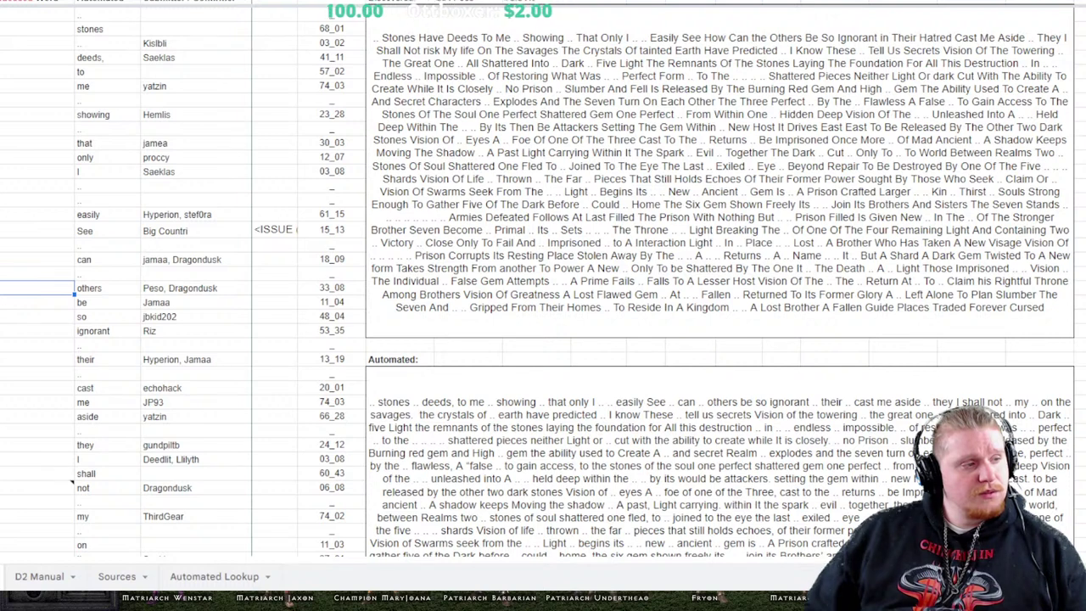
key("Up")
key("Up")
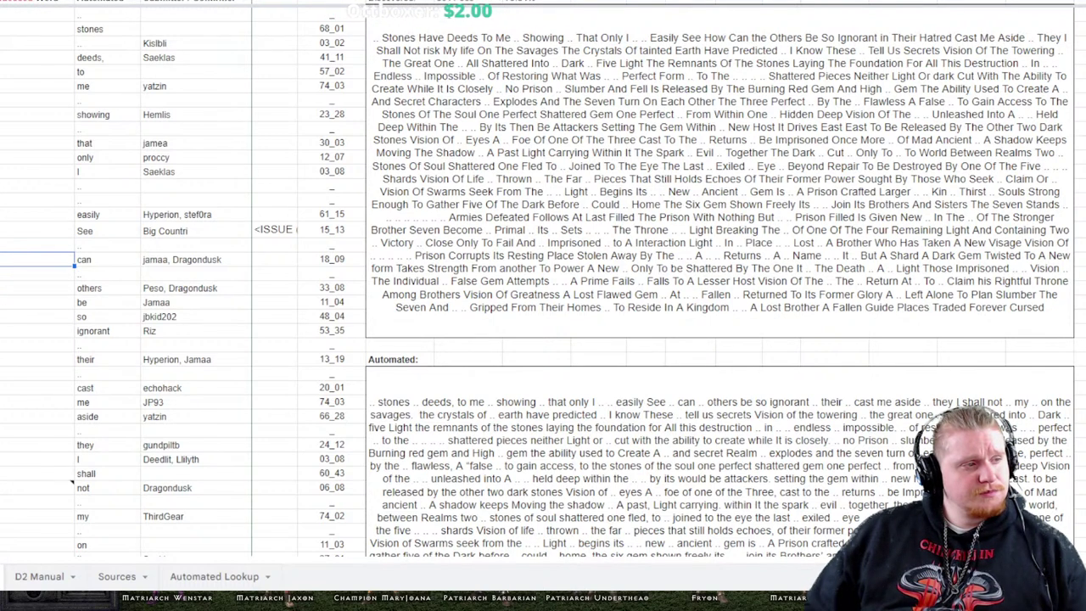
key("Up")
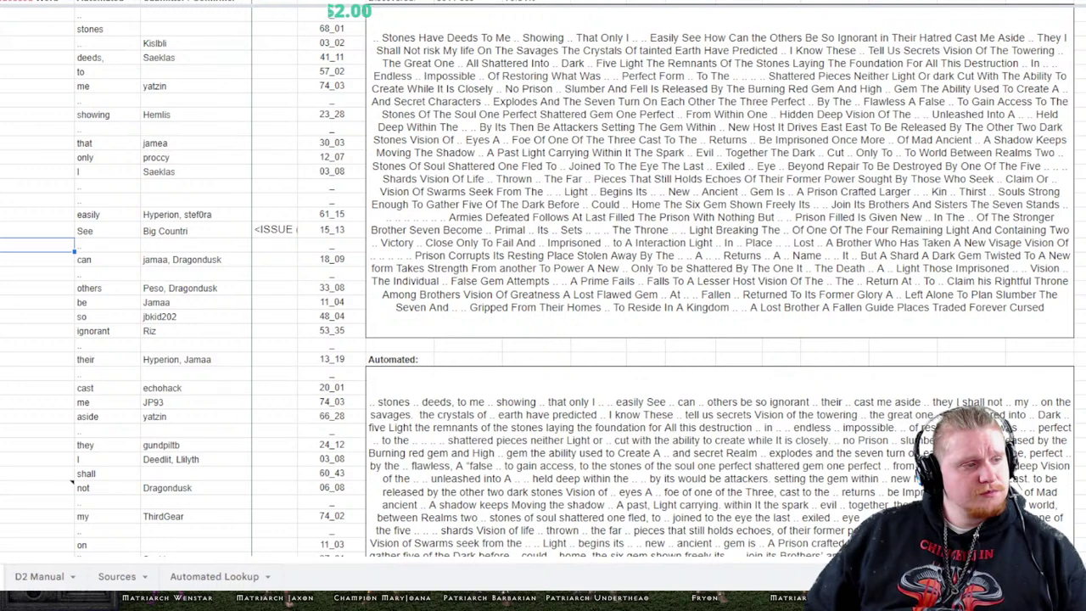
key("Down")
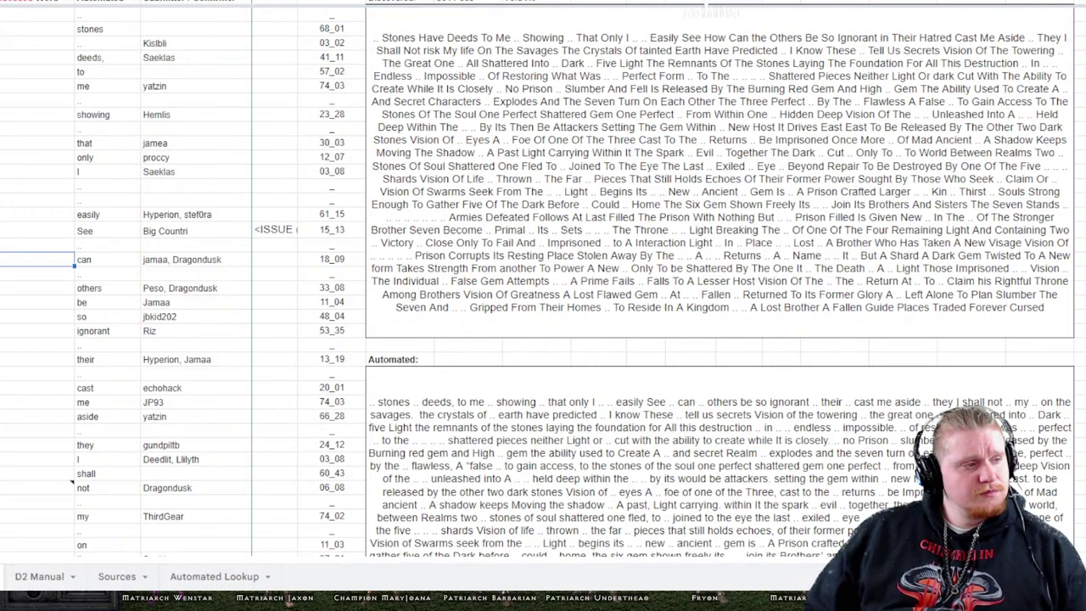
key("Up")
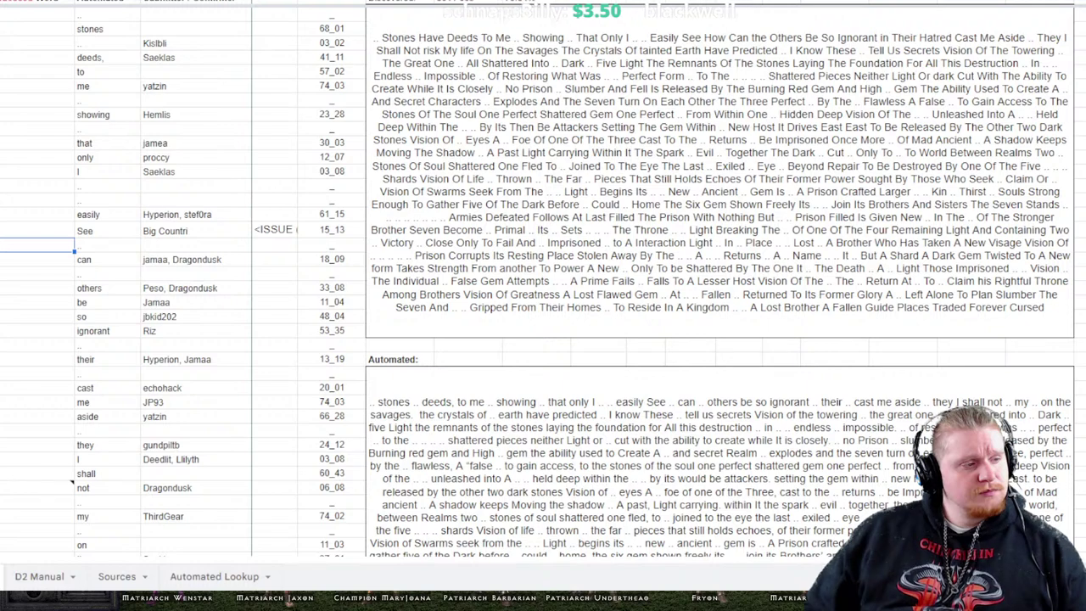
Look through the unsolved rows further down, from the one before "They" to those after "Predicted"
scroll(543, 280, "down", 1)
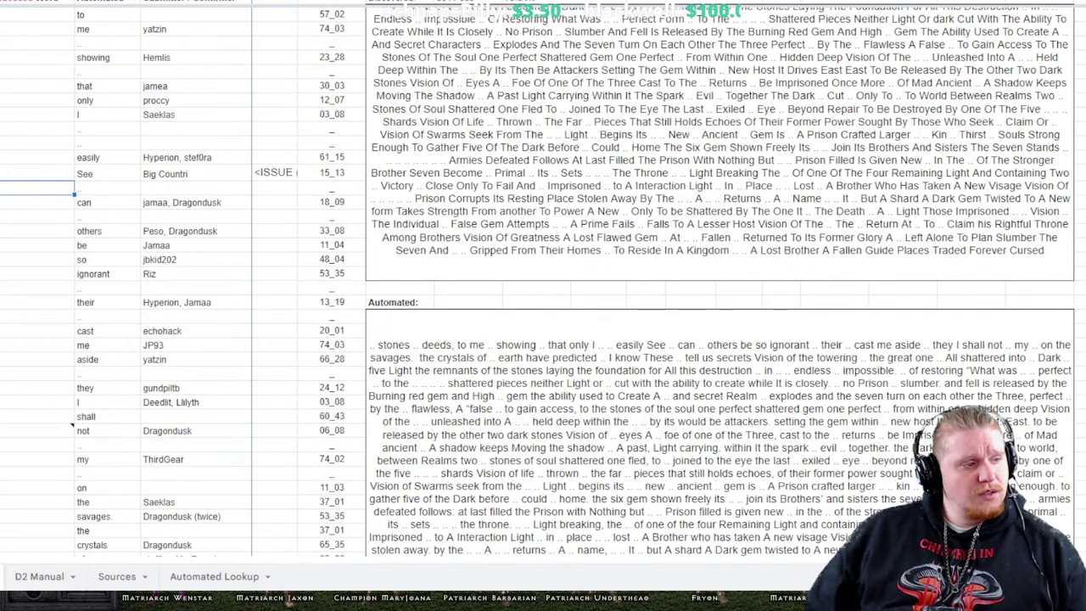
left_click(37, 388)
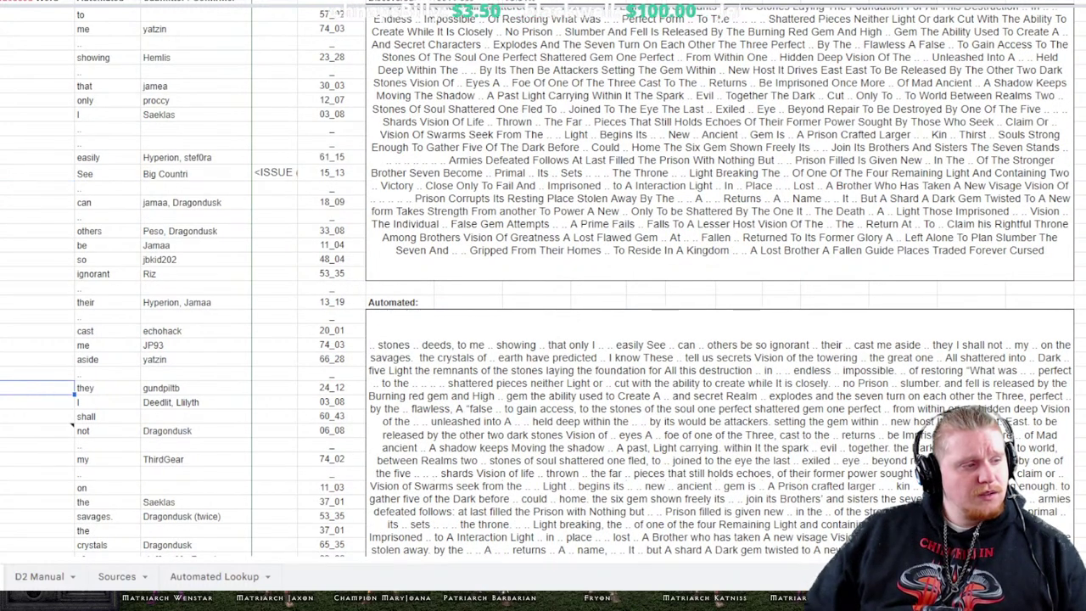
scroll(543, 280, "down", 1)
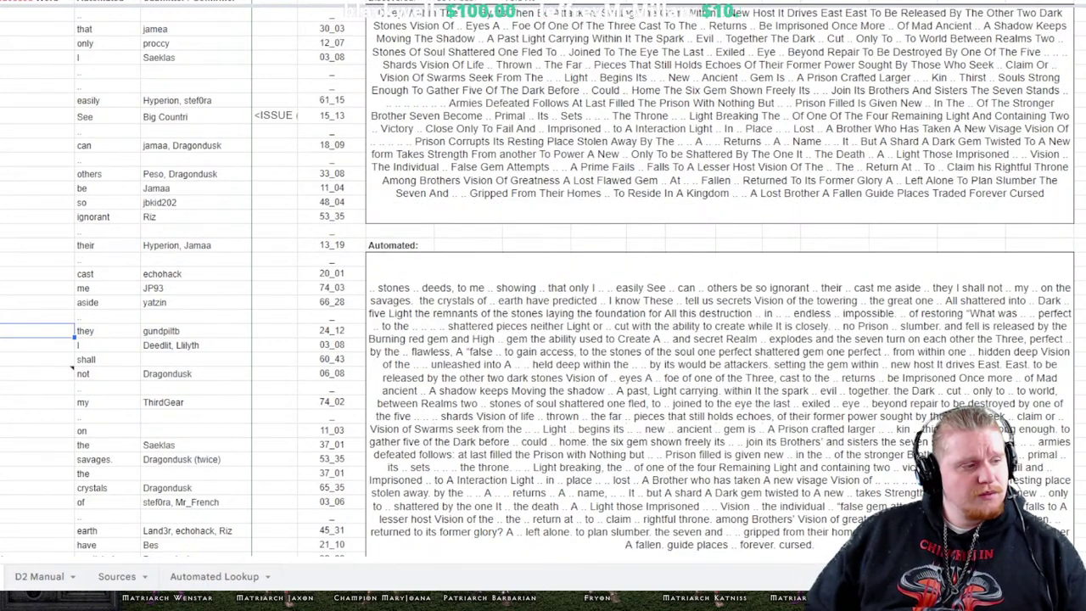
scroll(543, 280, "down", 1)
scroll(543, 280, "down", 1)
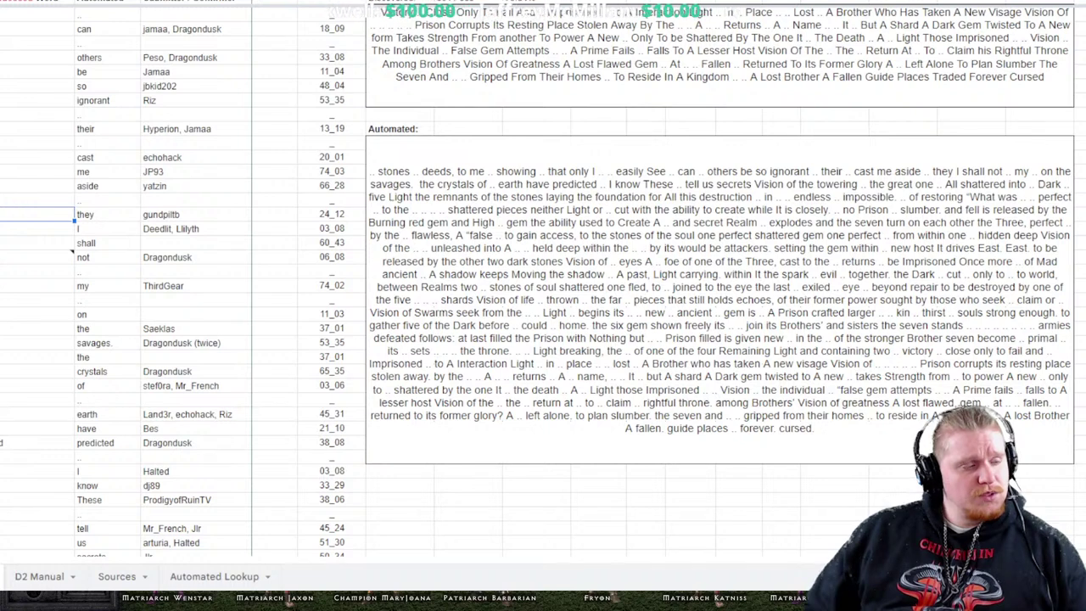
scroll(543, 280, "down", 1)
left_click(38, 400)
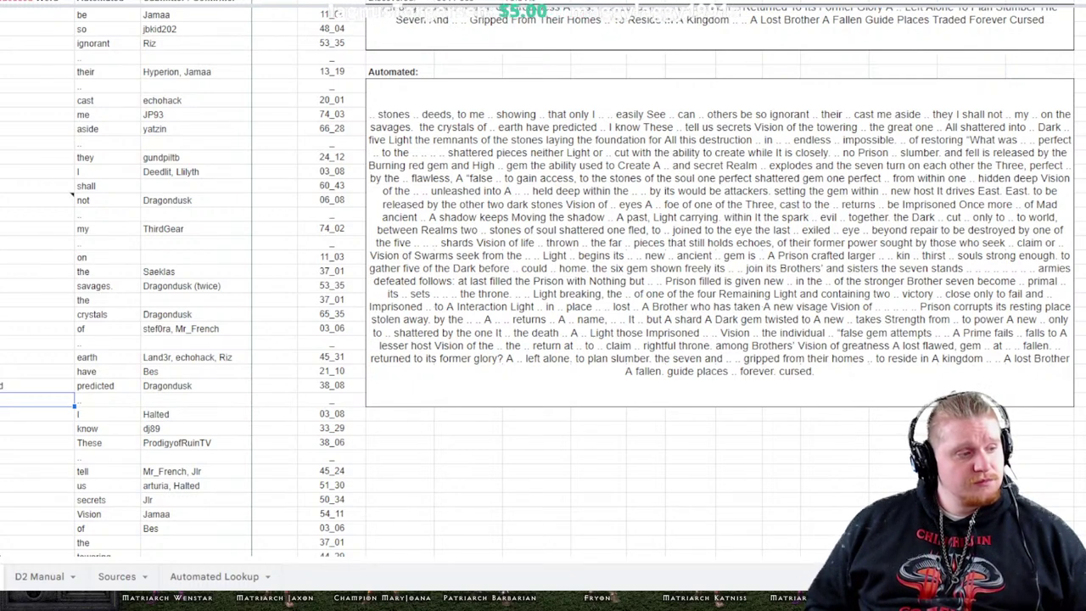
scroll(543, 280, "down", 3)
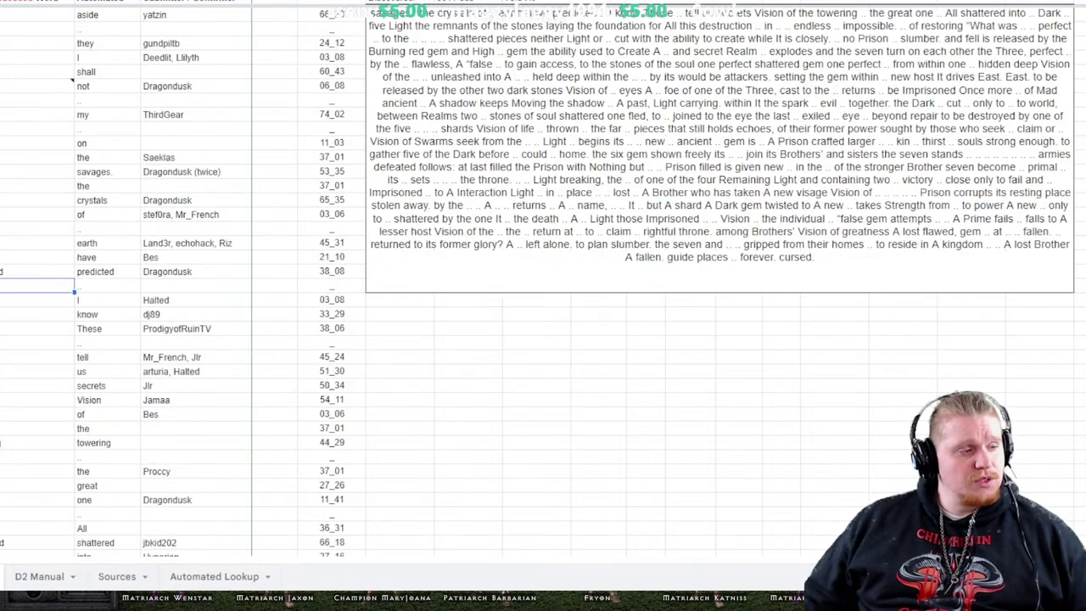
Look through the unsolved rows from the blank after "towering" down to those after "kingdom" for words to guess
left_click(39, 457)
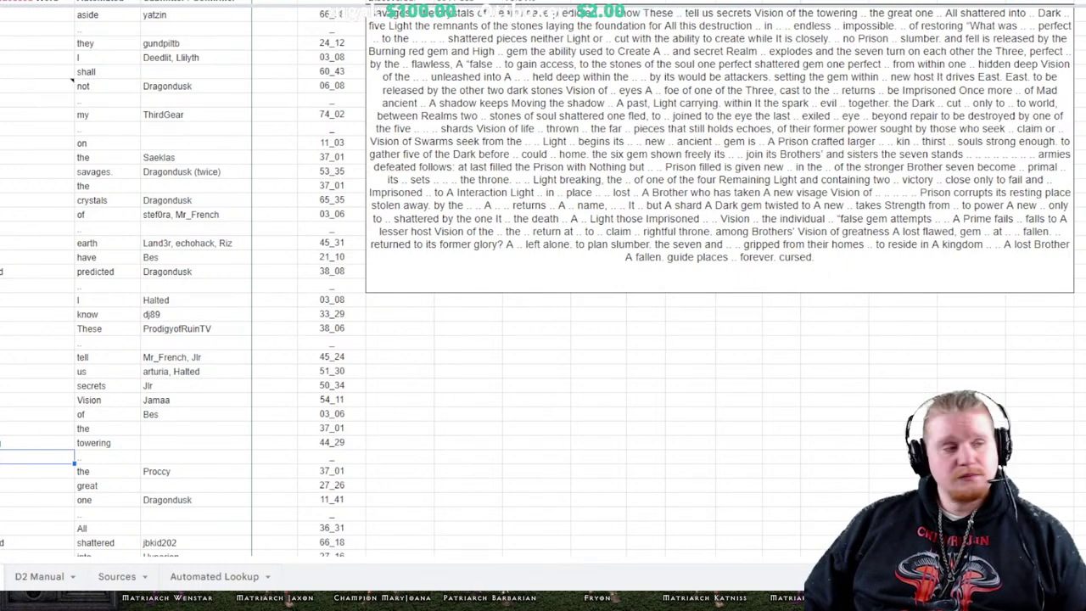
scroll(170, 280, "down", 20)
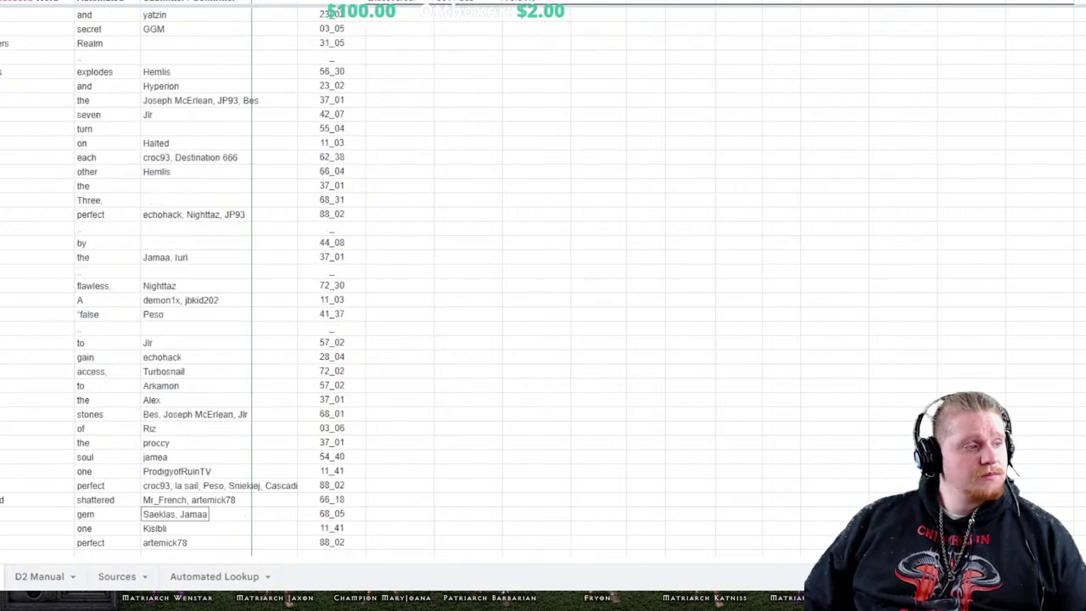
scroll(169, 280, "down", 20)
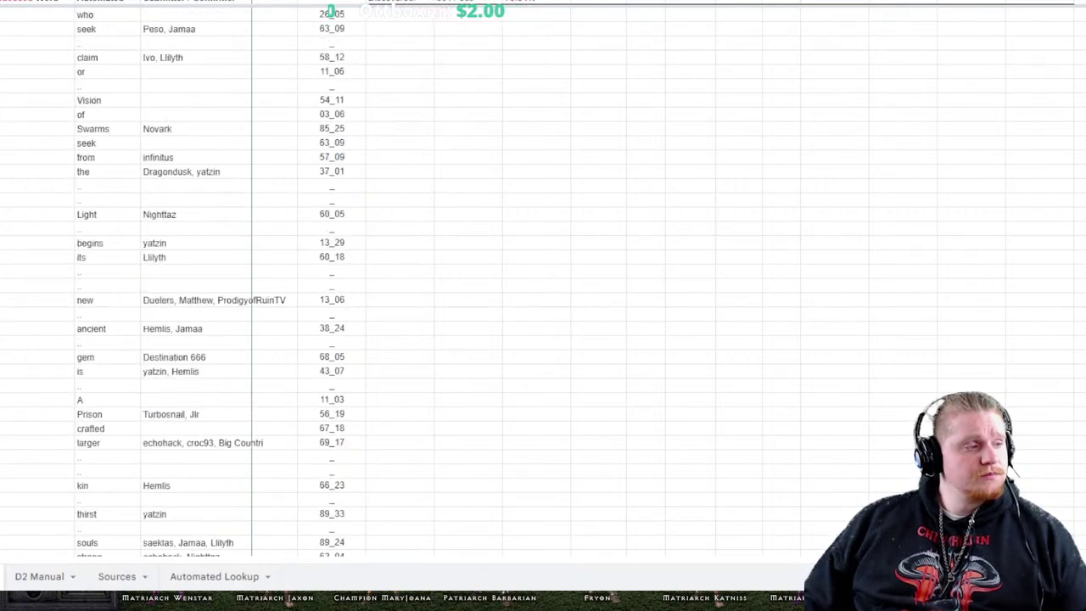
scroll(169, 280, "down", 20)
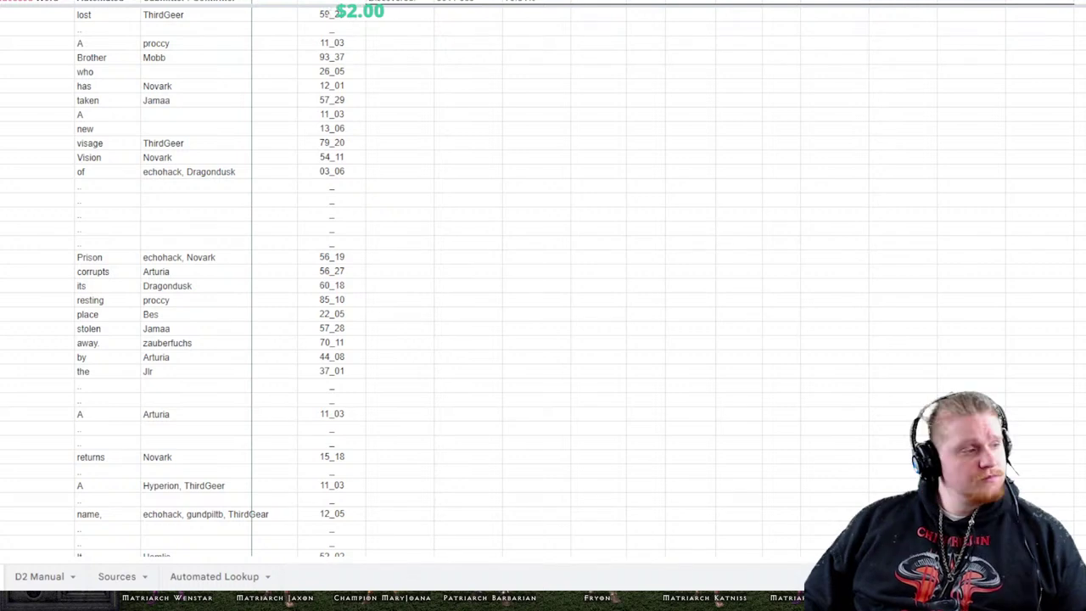
scroll(169, 280, "down", 1)
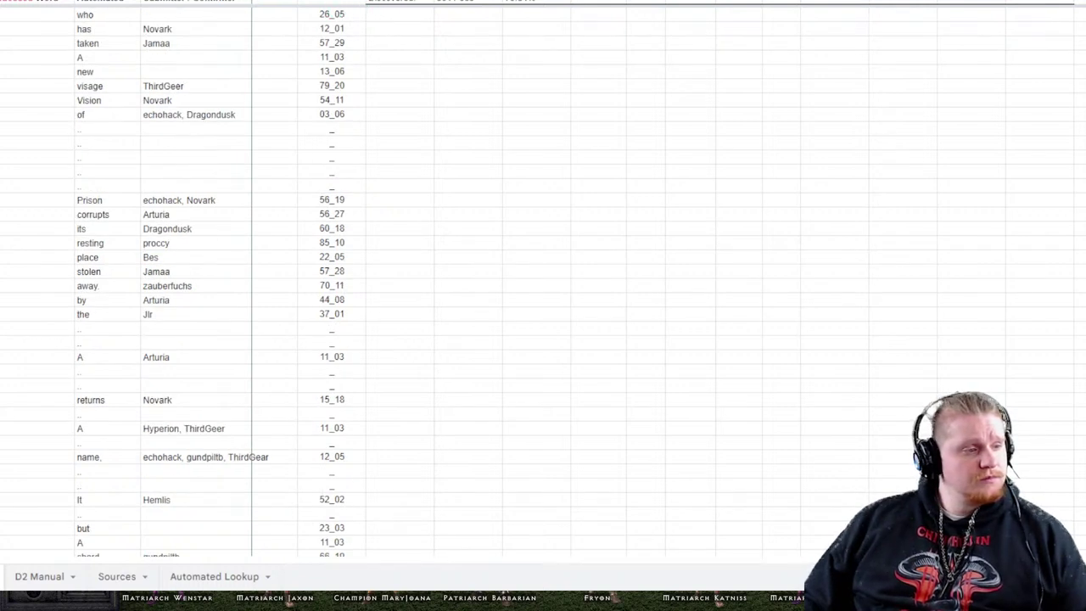
left_click(195, 357)
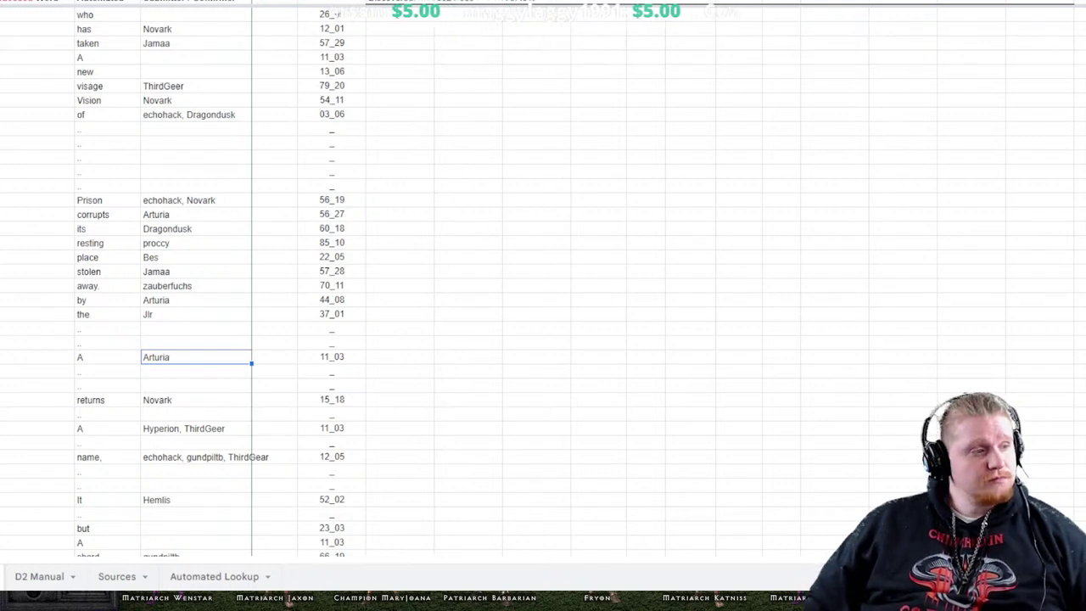
scroll(212, 280, "down", 9)
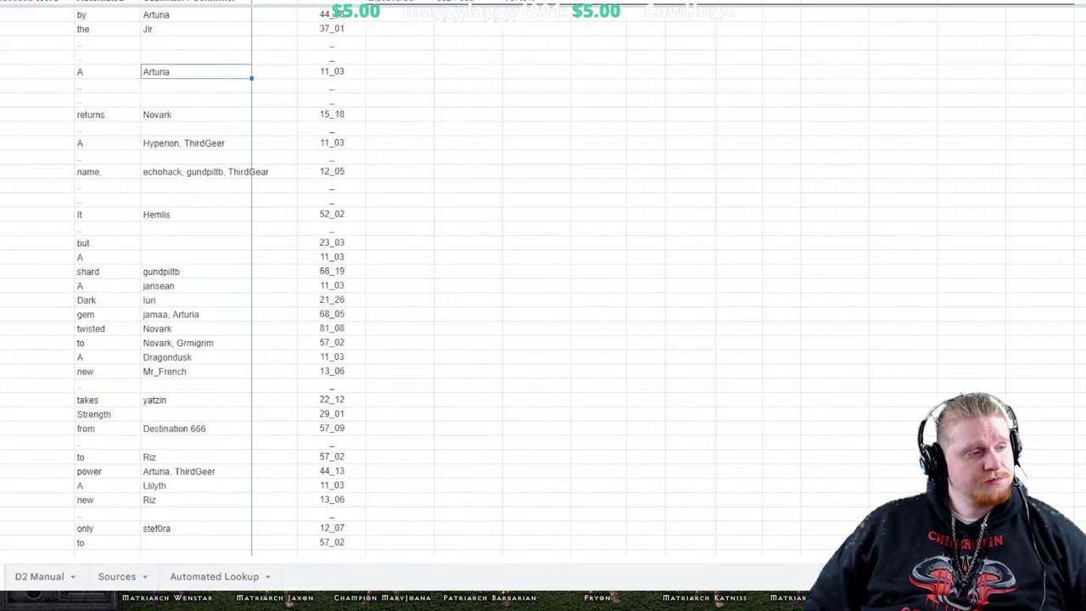
scroll(212, 280, "down", 20)
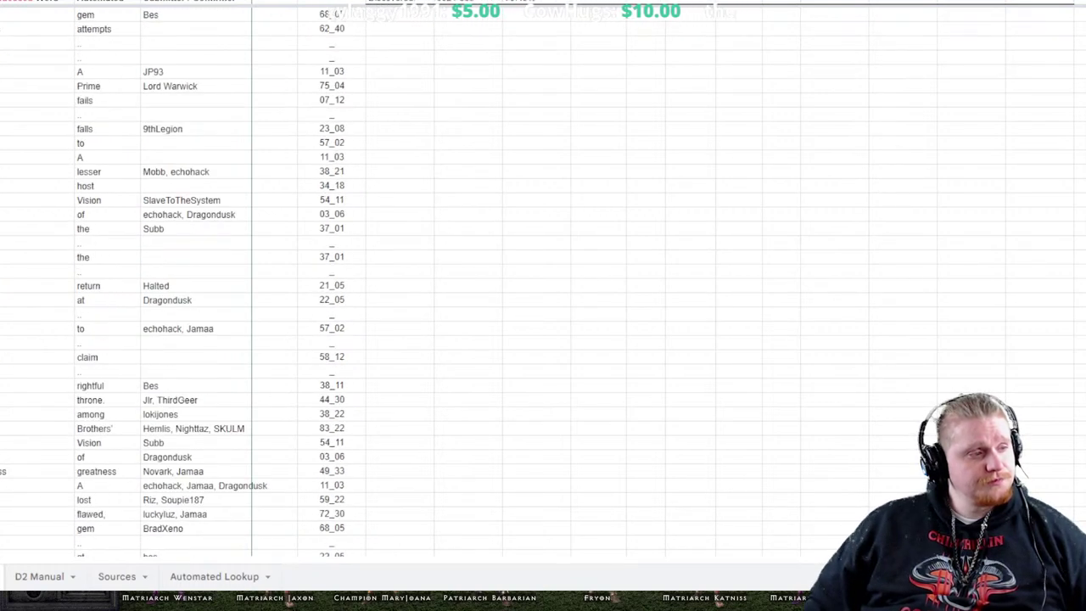
scroll(212, 280, "down", 5)
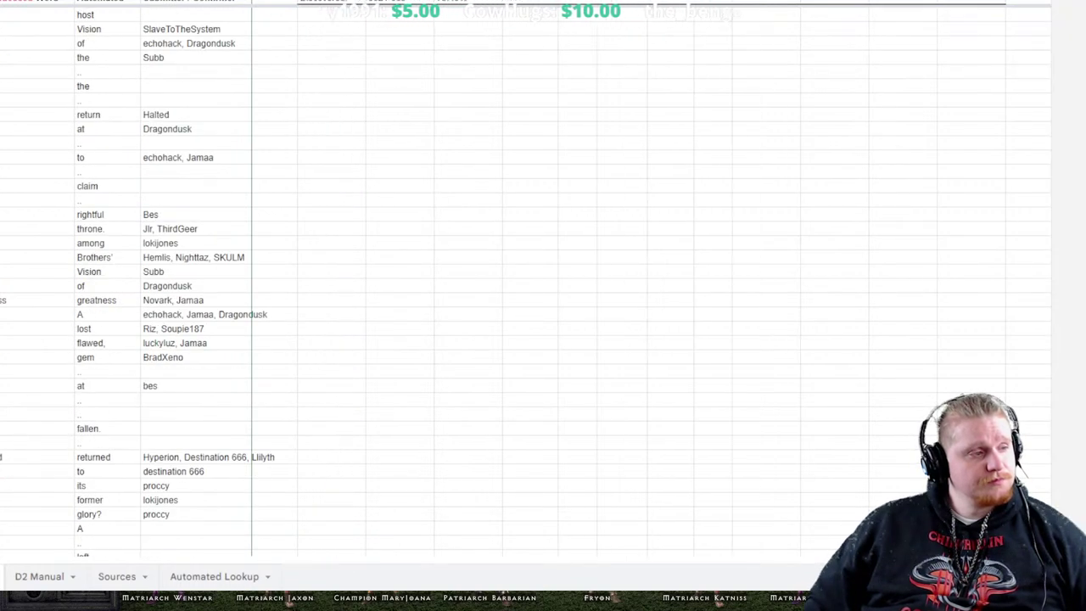
scroll(212, 280, "down", 3)
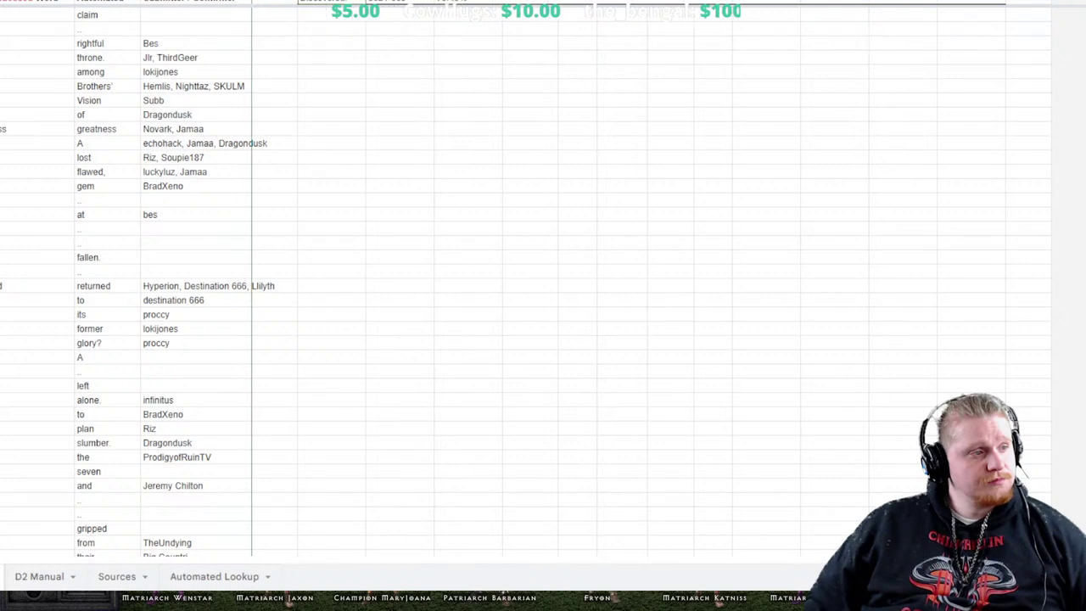
scroll(212, 280, "down", 4)
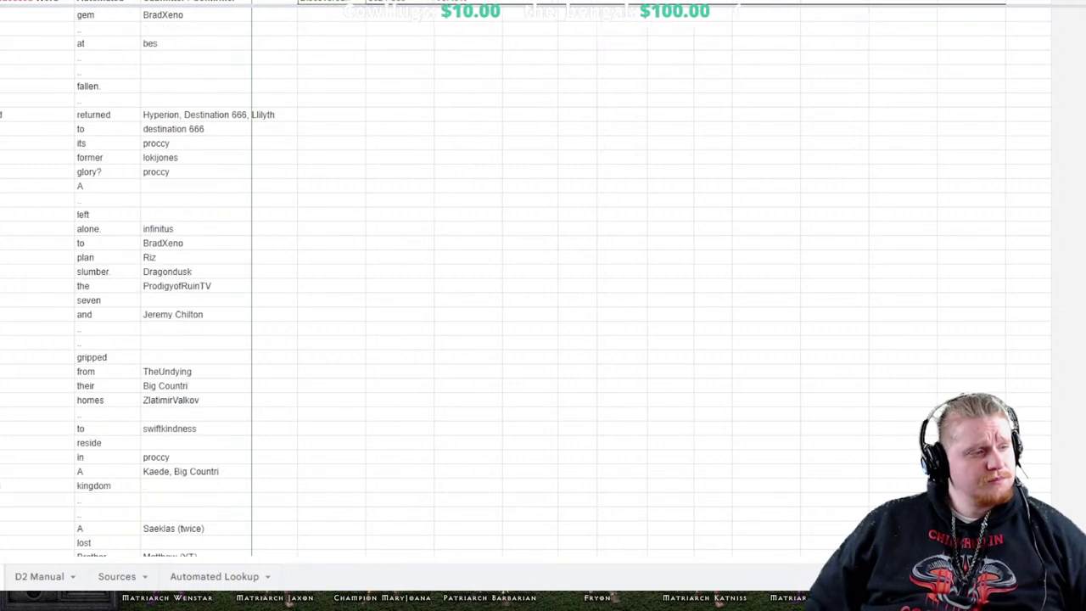
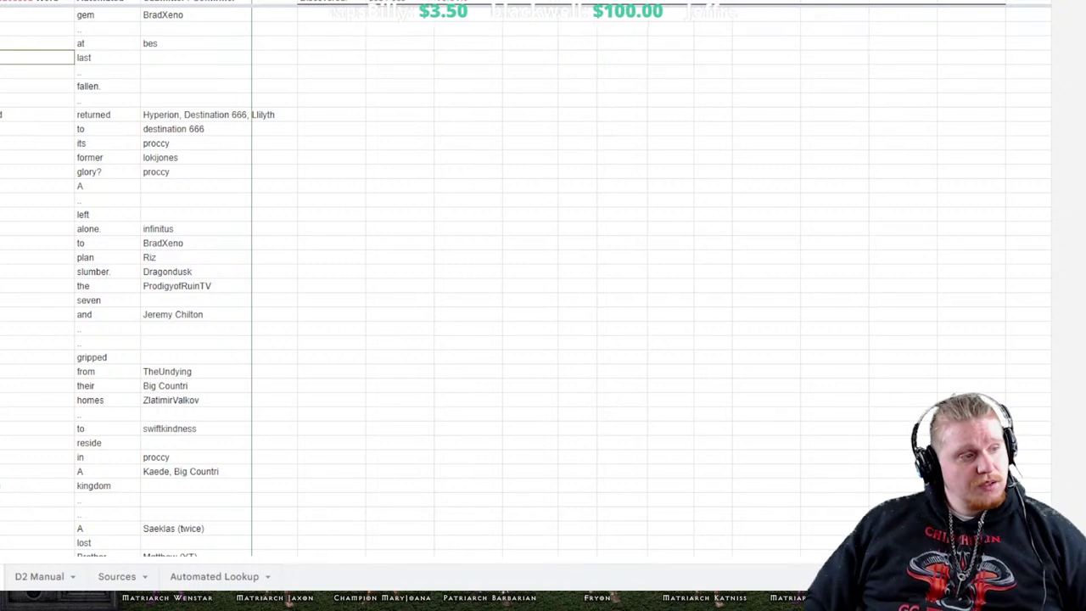
Examine the rows around "the seven and", "cast to the" and "gem within" for blanks that context could solve
left_click(37, 271)
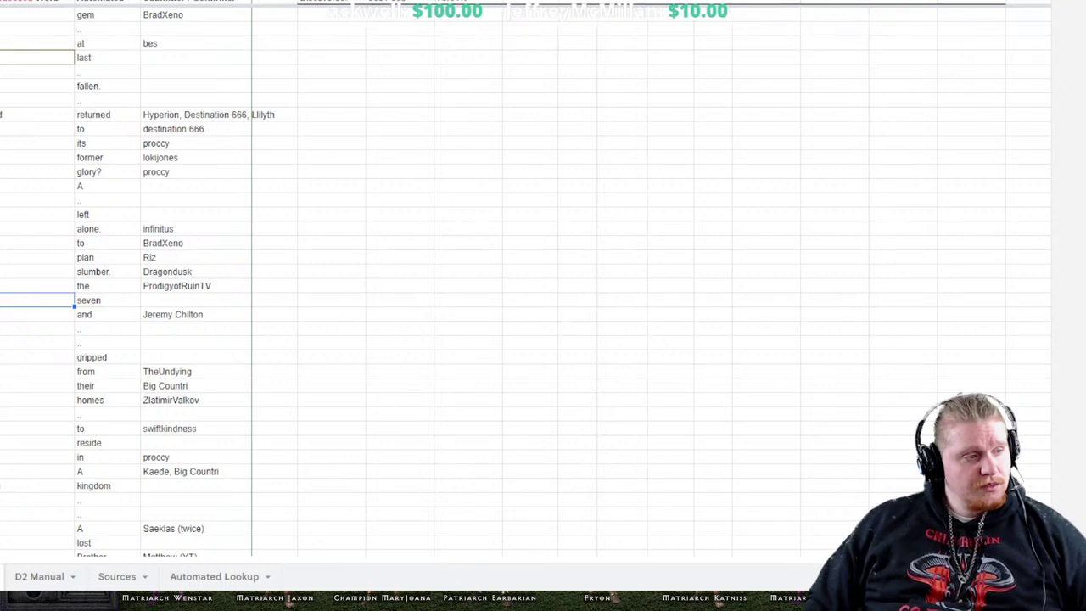
left_click(37, 285)
left_click(37, 300)
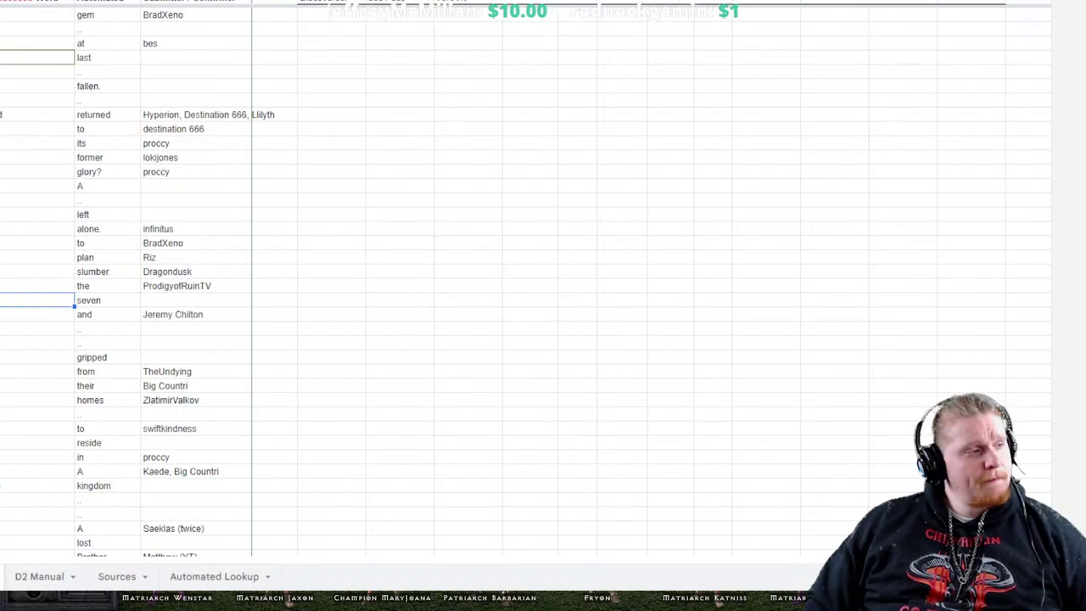
scroll(127, 280, "down", 20)
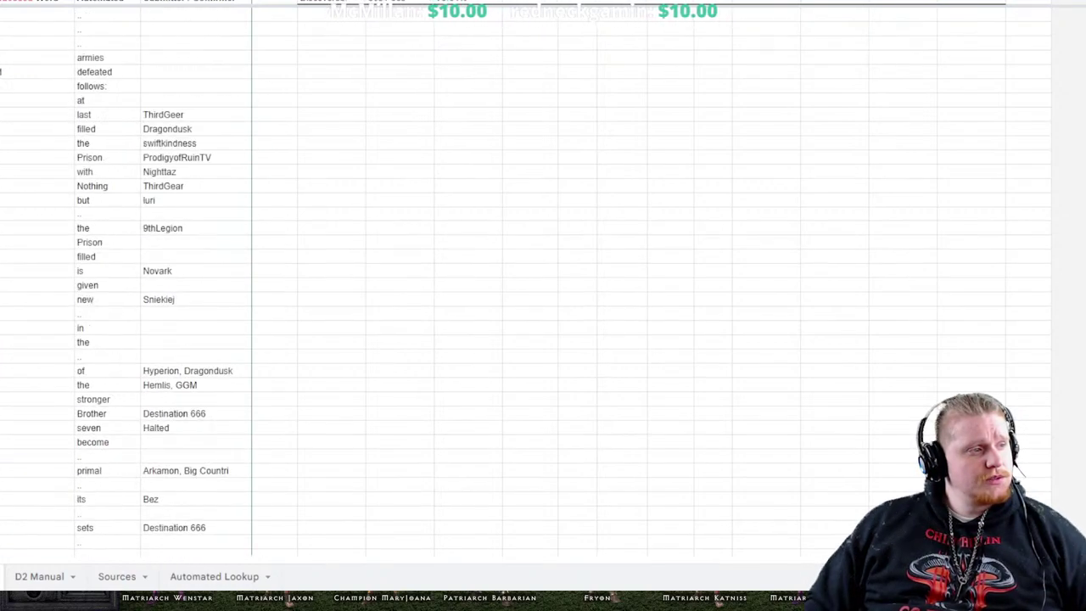
scroll(128, 280, "down", 20)
left_click(36, 256)
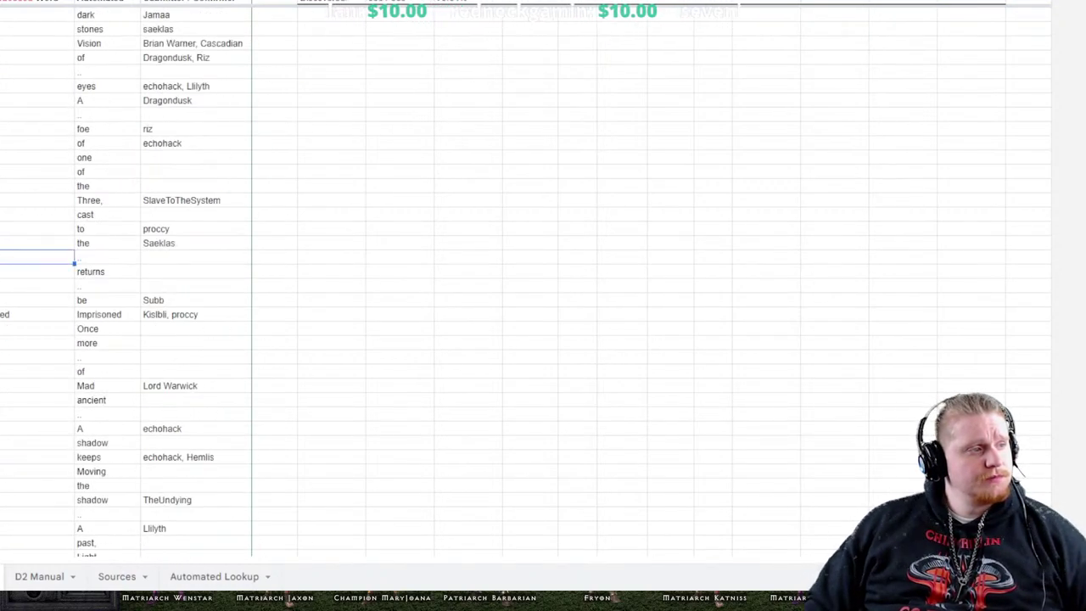
scroll(127, 280, "up", 10)
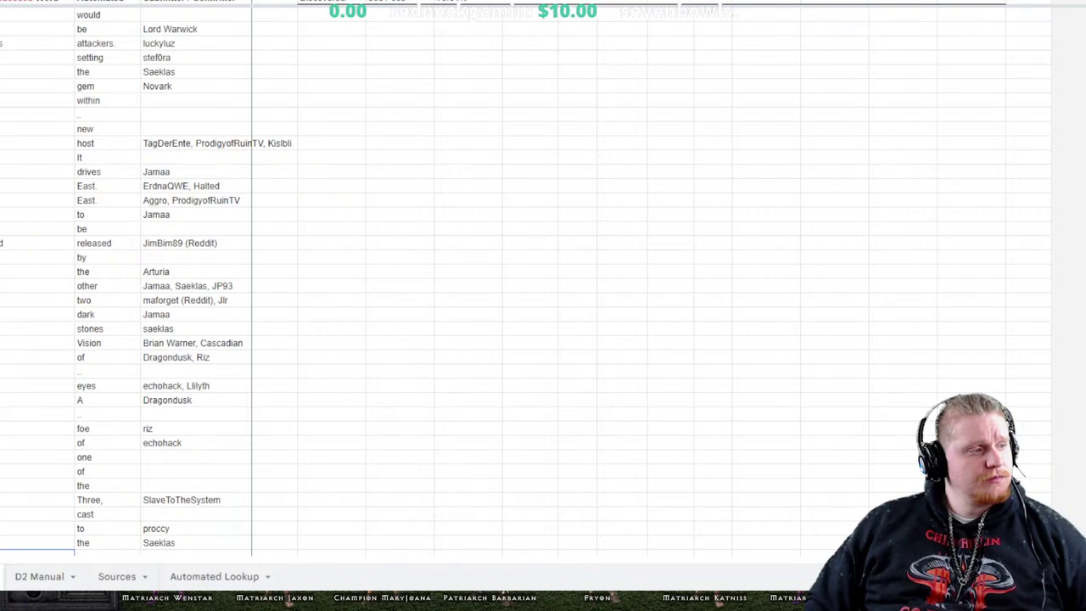
scroll(127, 280, "up", 3)
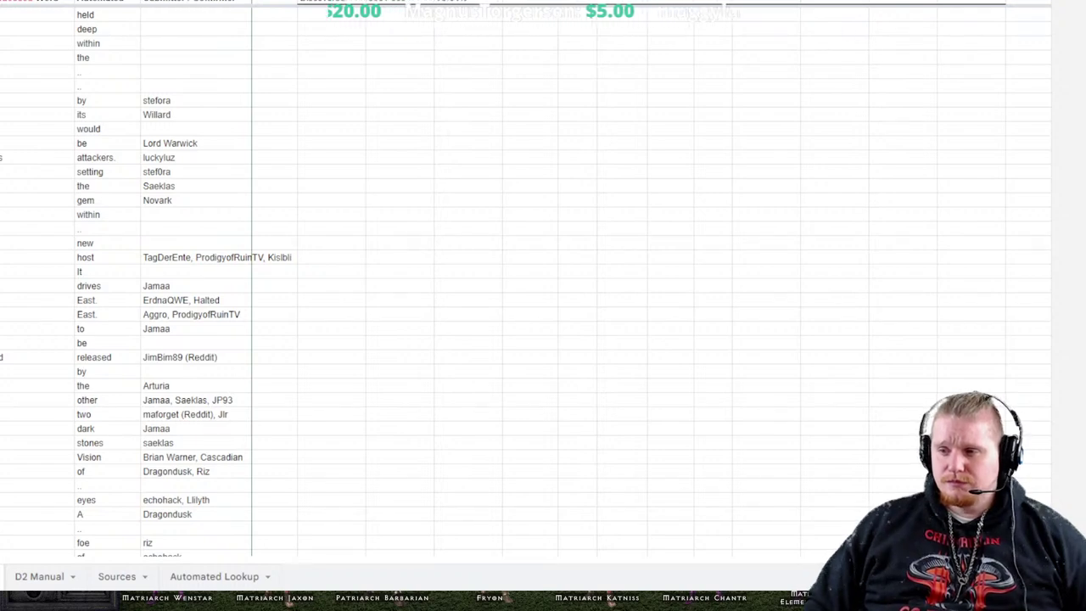
Fill the blank row between "kin" and "thirst" with the word "its"
scroll(128, 280, "down", 15)
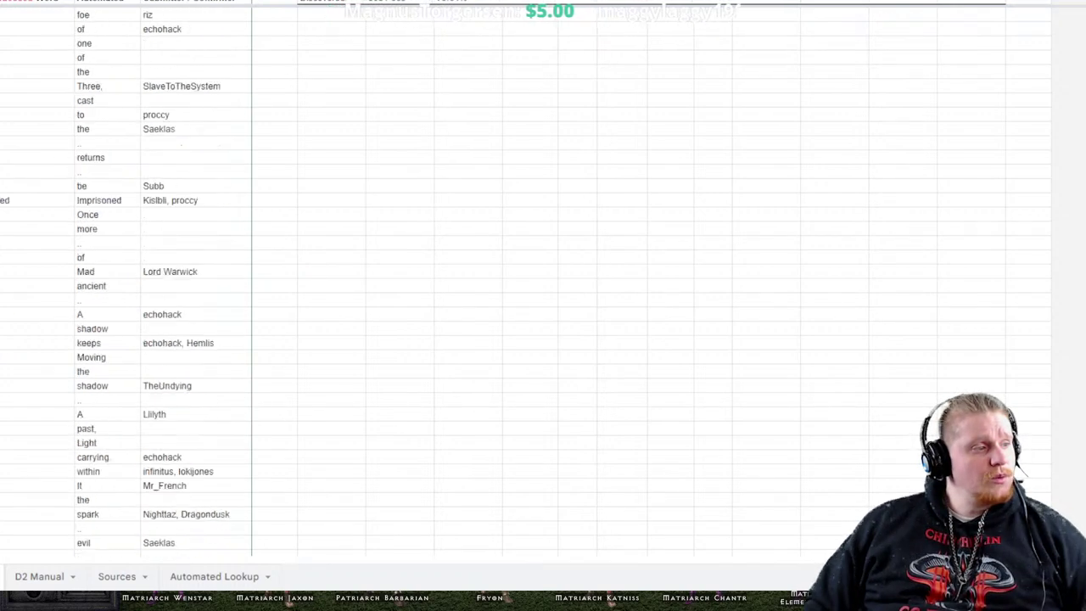
scroll(127, 280, "down", 8)
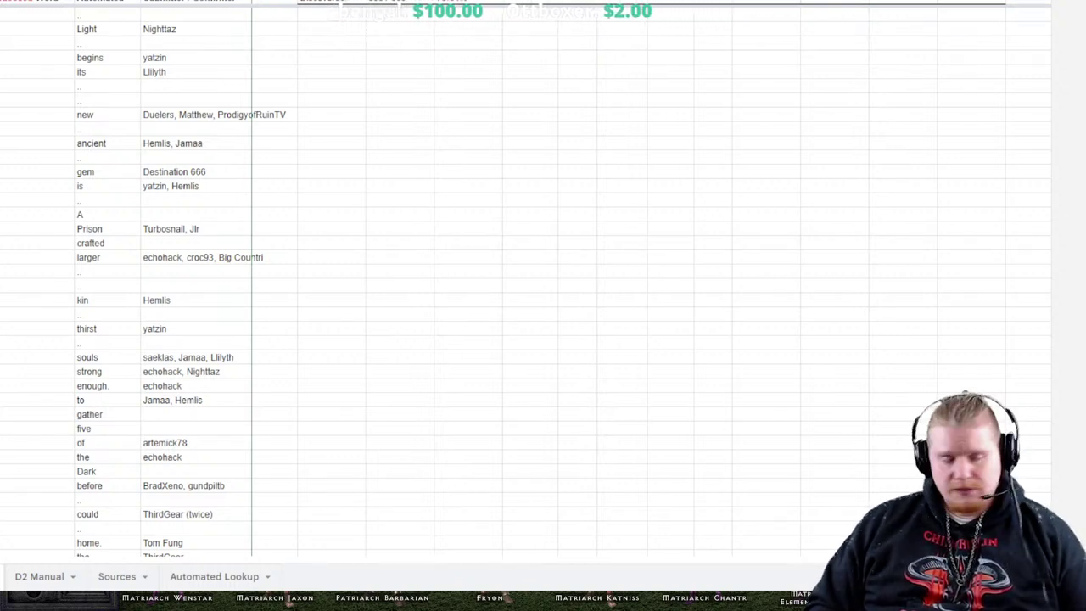
key("ctrl+v")
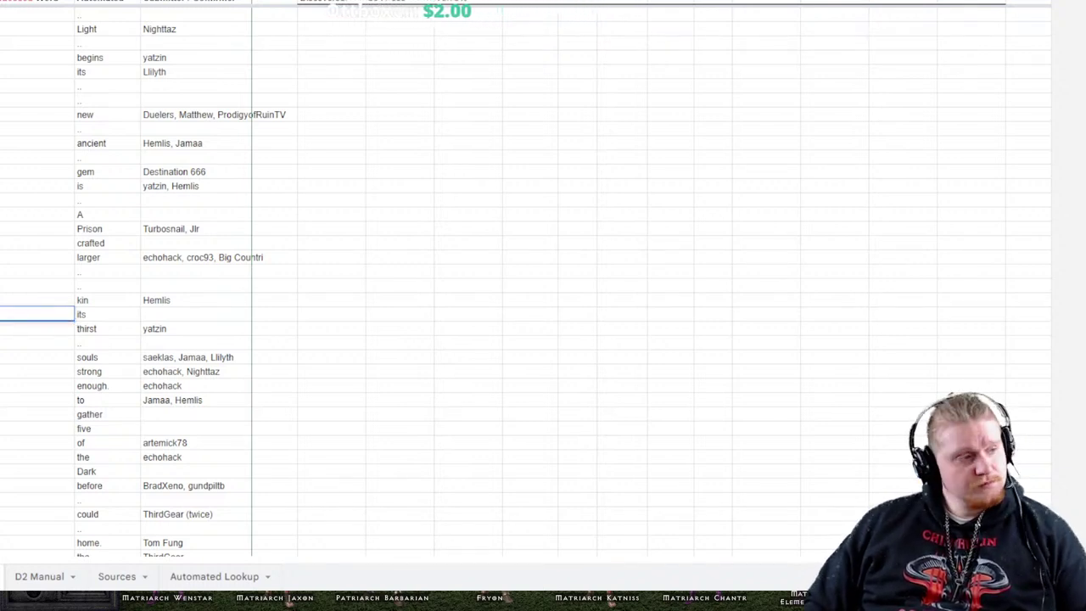
left_click(399, 370)
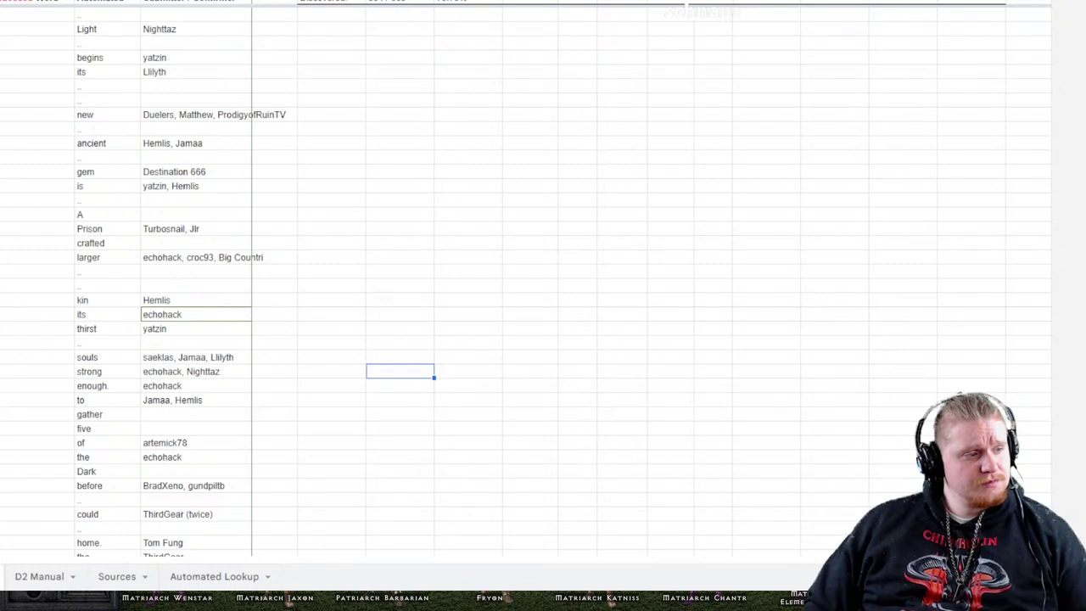
left_click(38, 343)
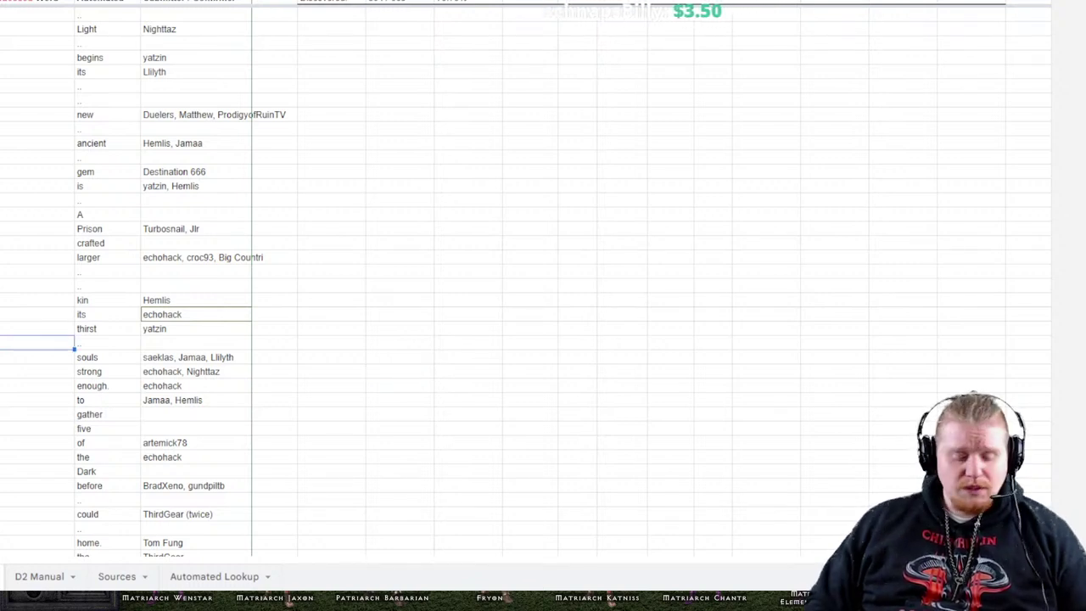
key("Return")
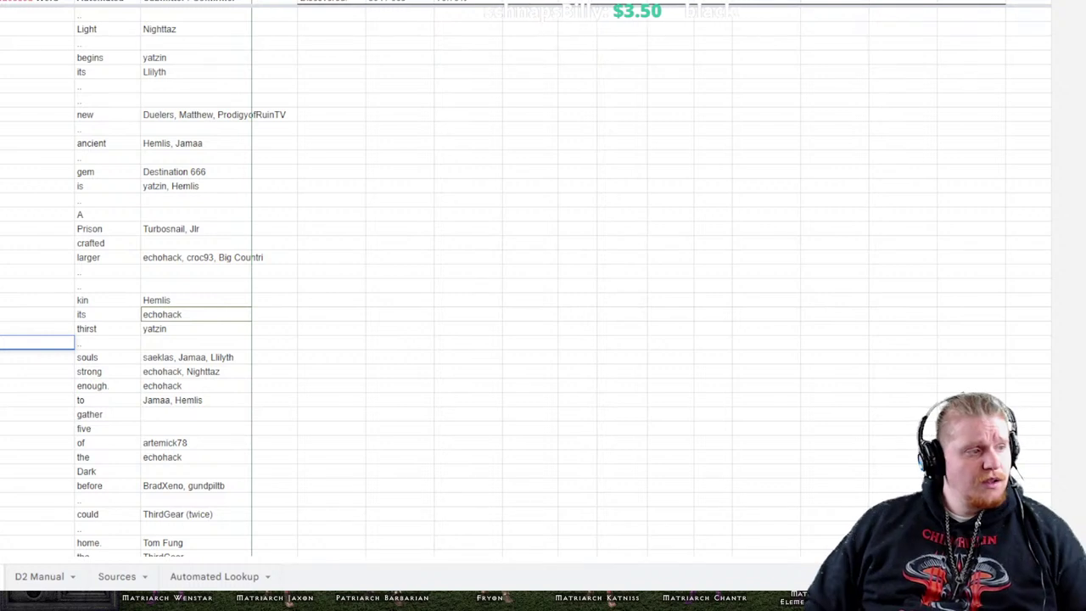
key("Return")
key("Up")
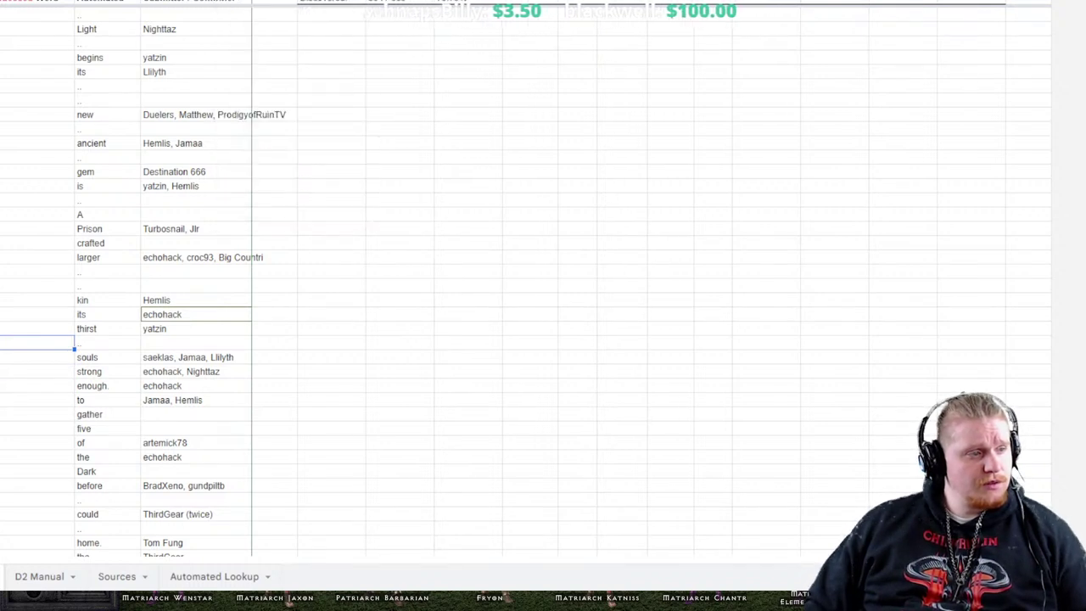
left_click(400, 470)
left_click(331, 429)
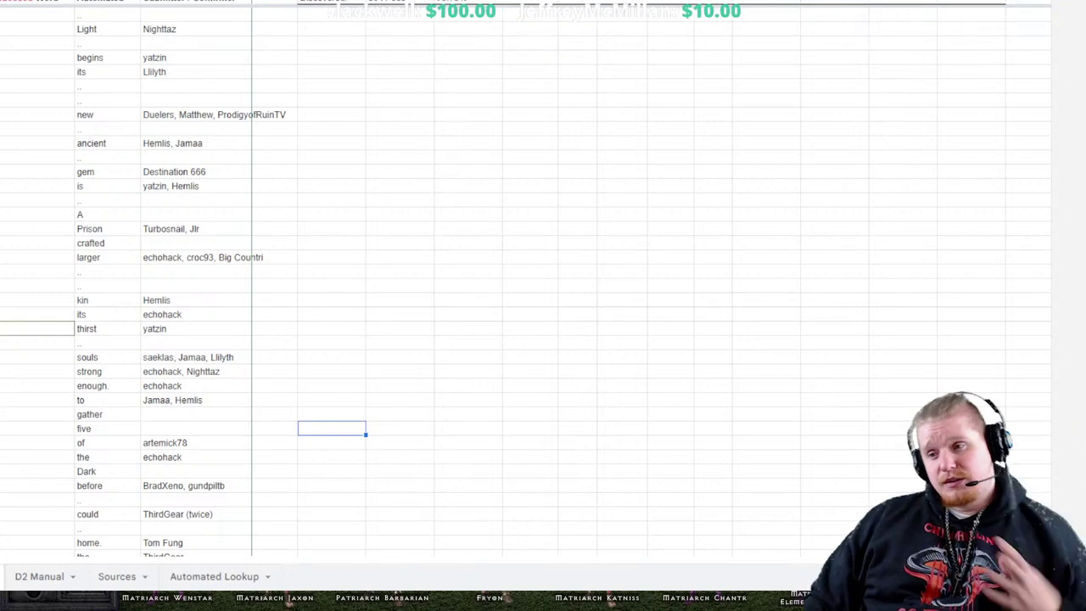
Append a confirmer's handle after the existing submitter of the word "twisted"
scroll(339, 280, "down", 15)
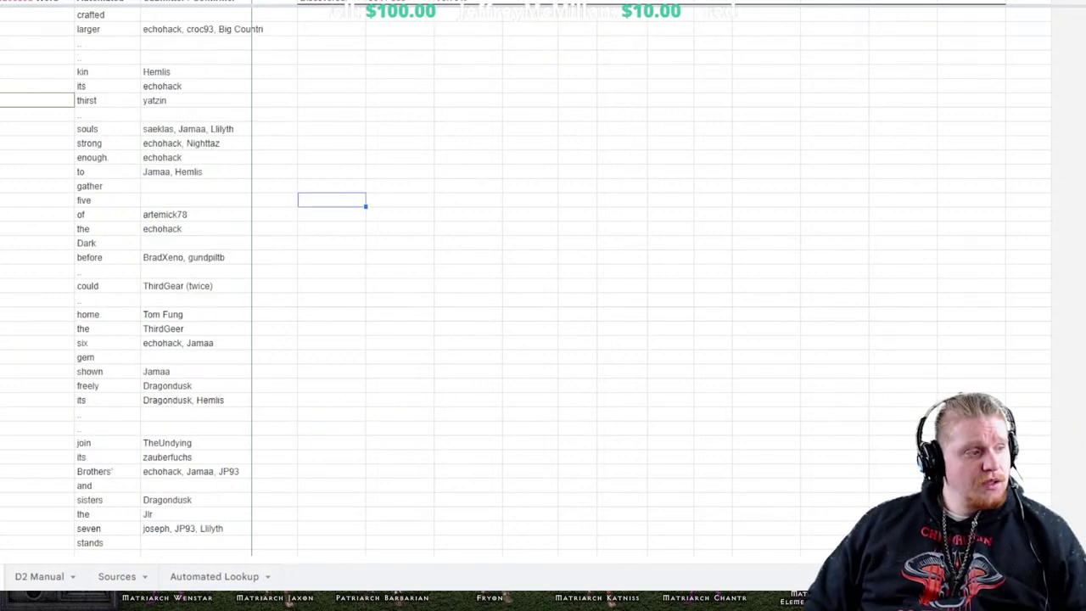
scroll(339, 280, "down", 5)
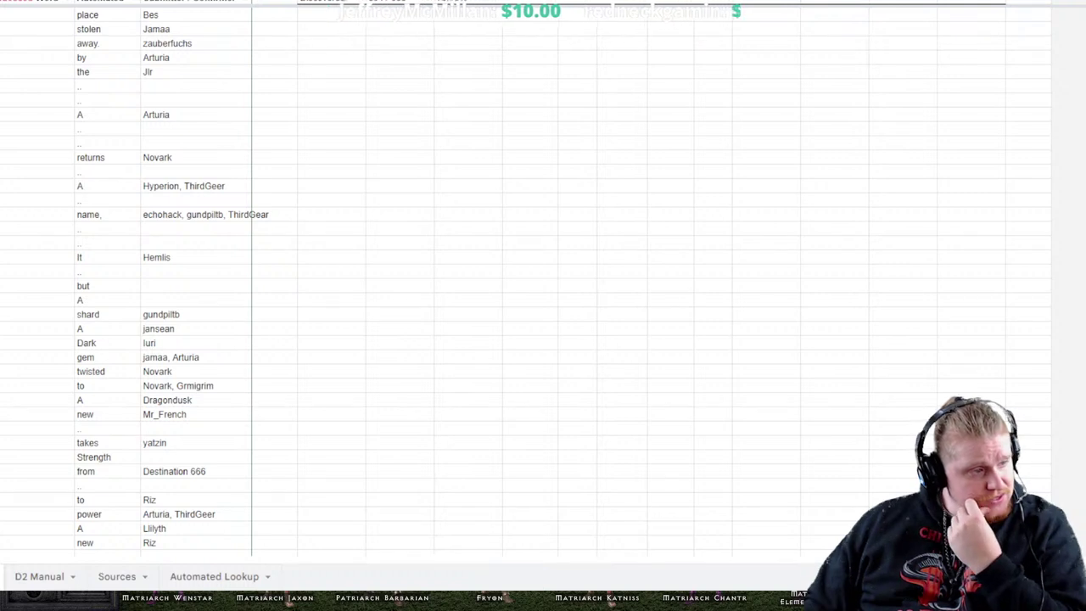
left_click(195, 372)
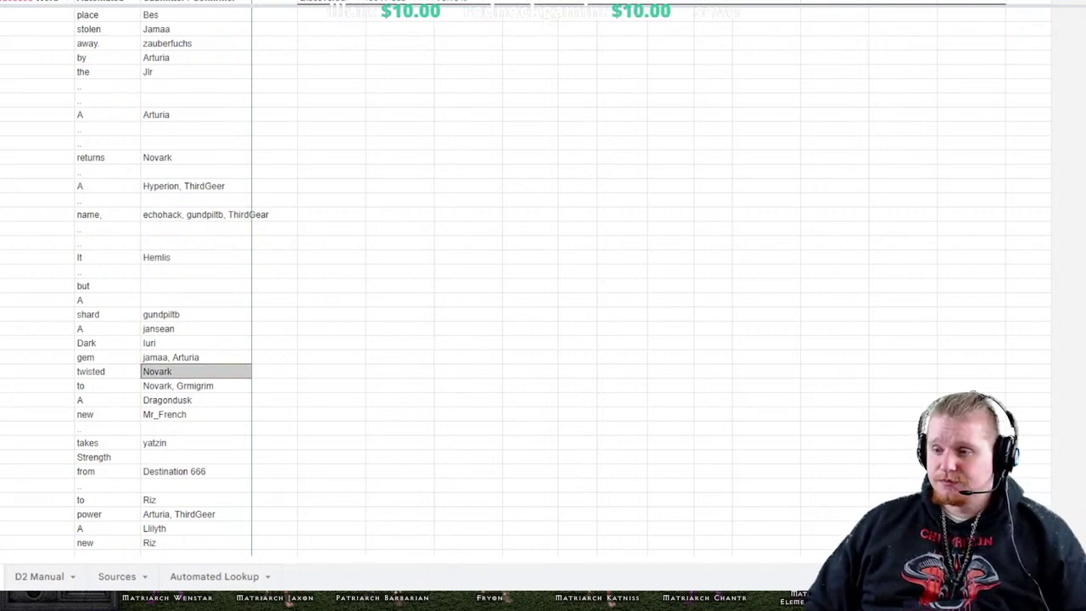
type(", Turin")
key("Return")
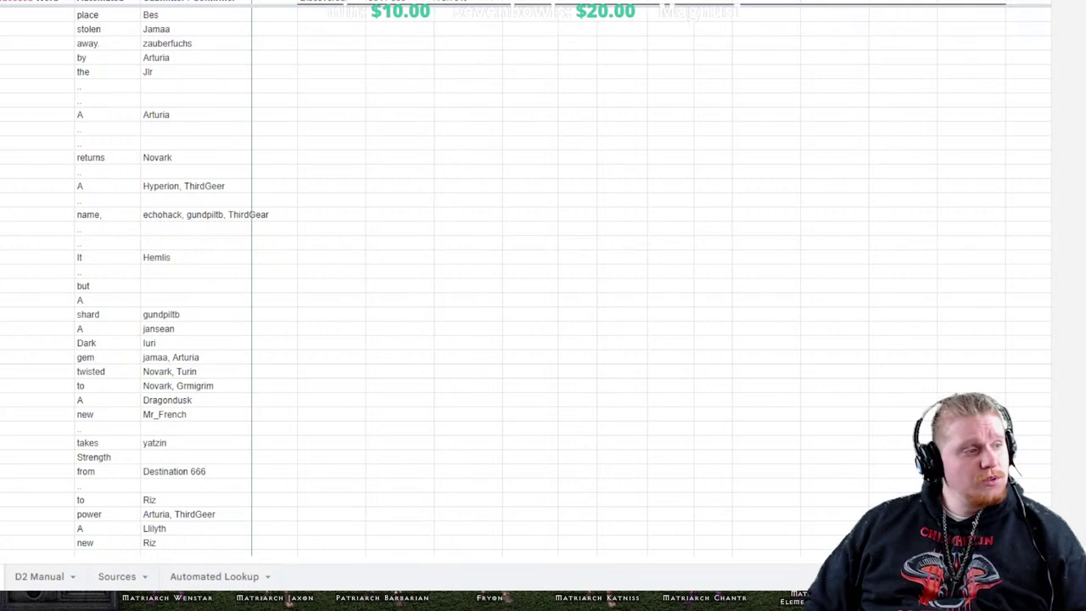
Append a confirmer's handle after the existing submitter of "place" in the "resting place" rows
left_click(195, 14)
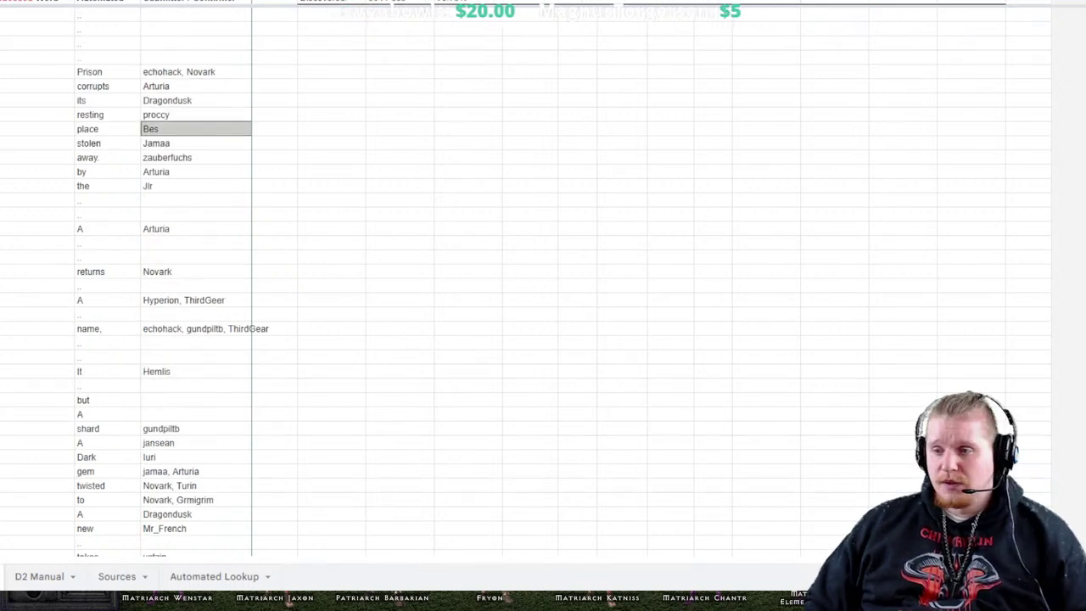
type(", Killcraze")
key("Return")
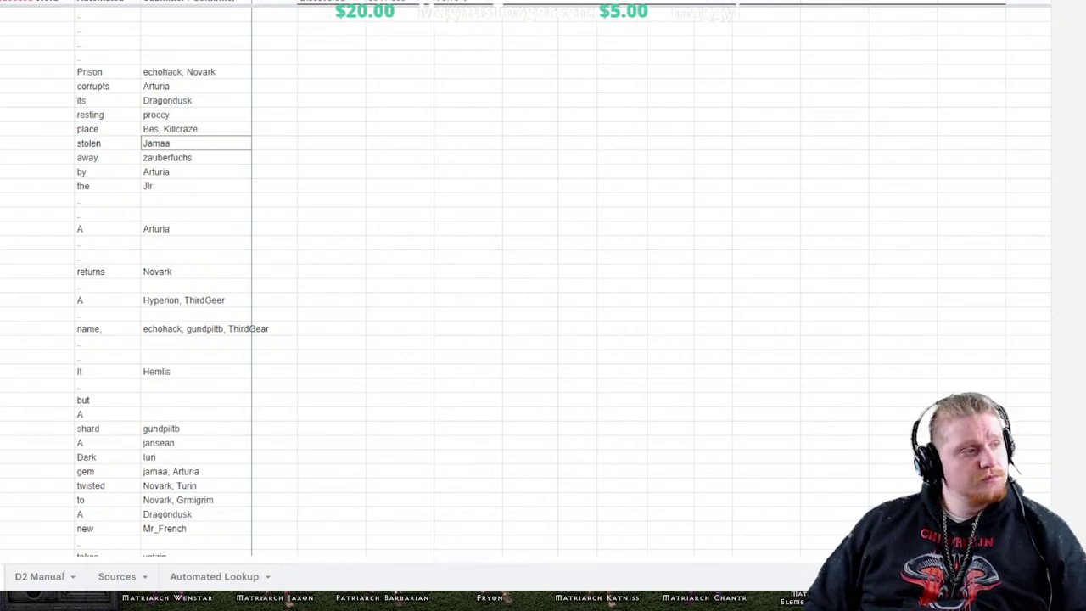
scroll(128, 280, "up", 5)
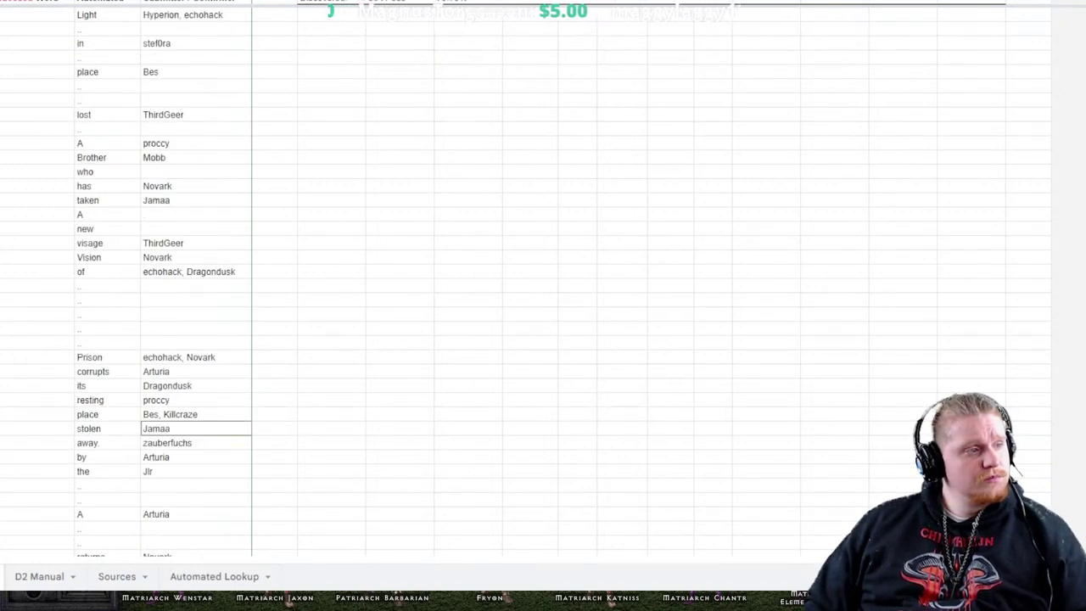
left_click(37, 186)
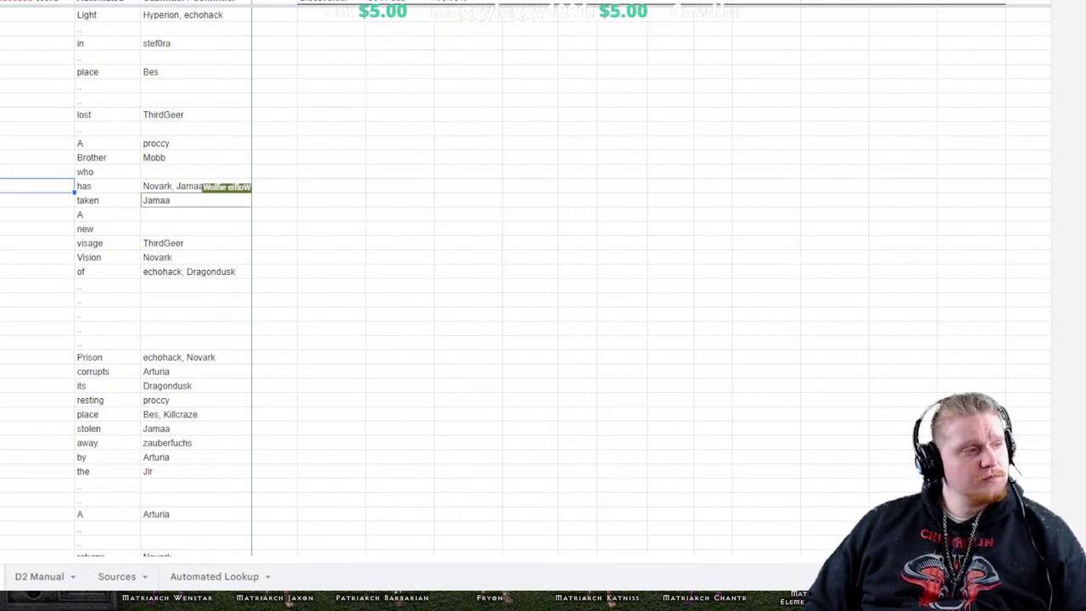
scroll(127, 280, "up", 5)
scroll(127, 280, "up", 20)
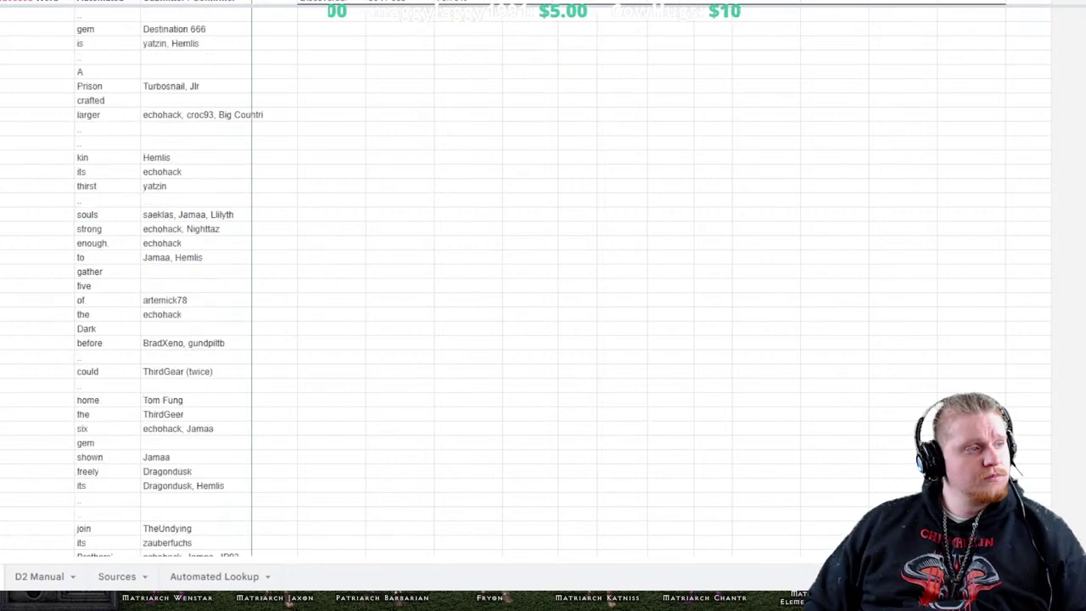
Record the submitter's handle for the second "of" in the "foe of one of the Three" rows
scroll(127, 280, "up", 20)
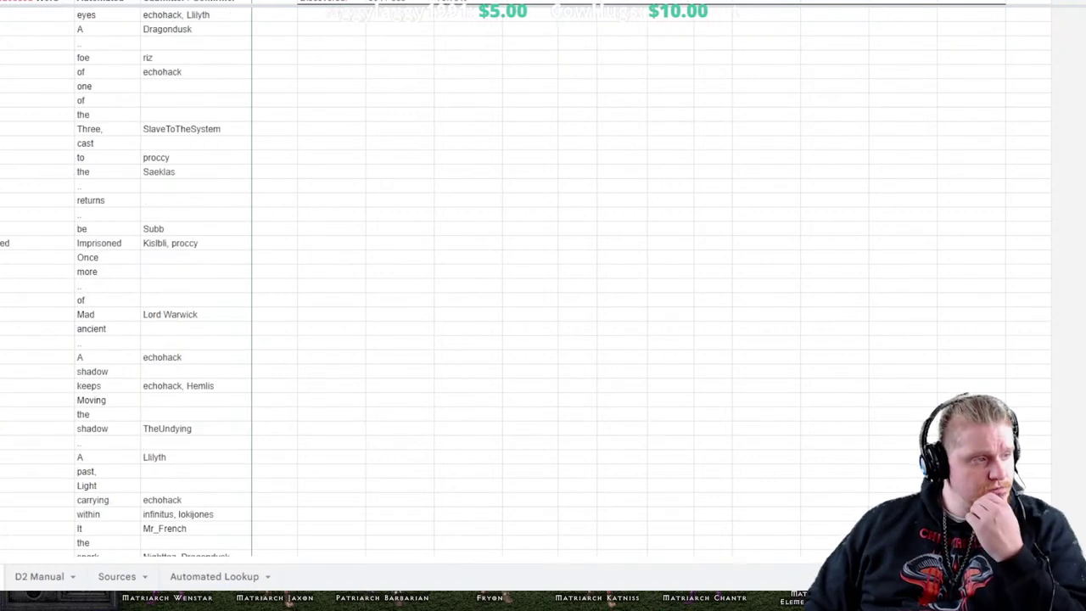
left_click(37, 272)
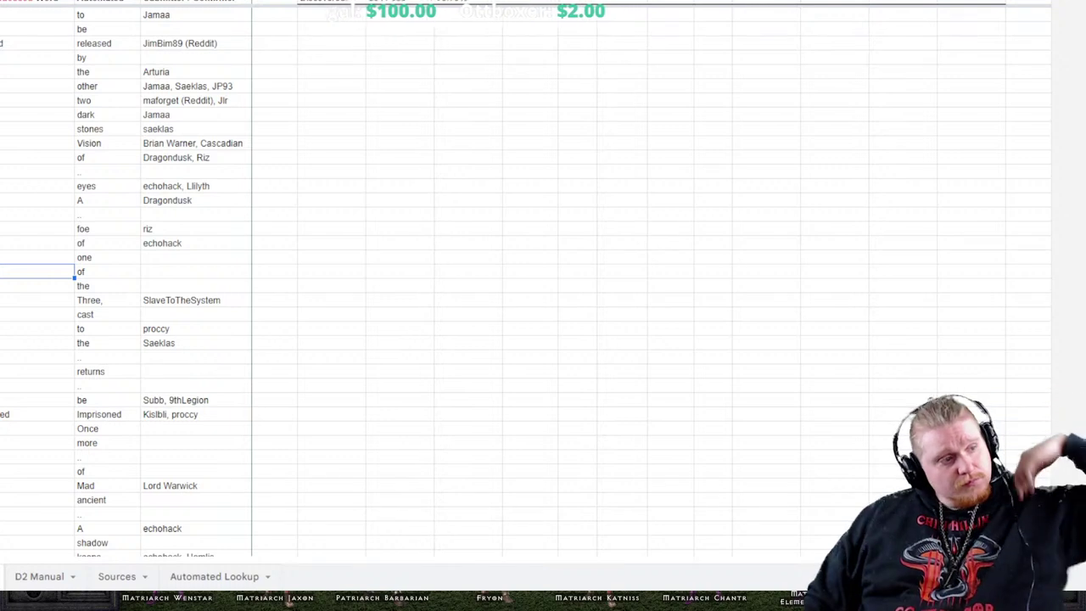
left_click(196, 271)
type("earthdude")
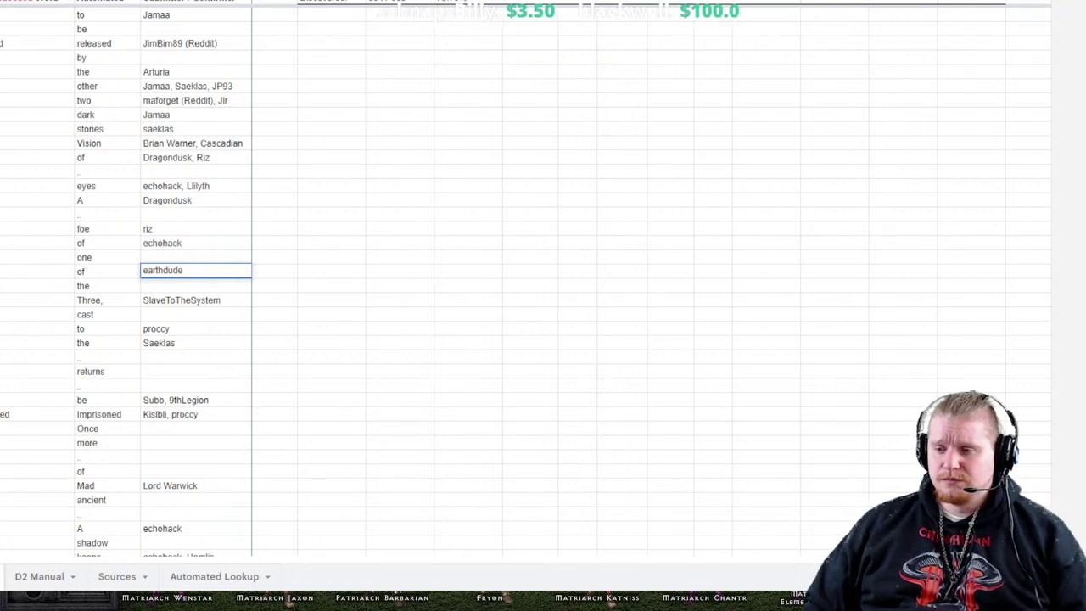
key("Down")
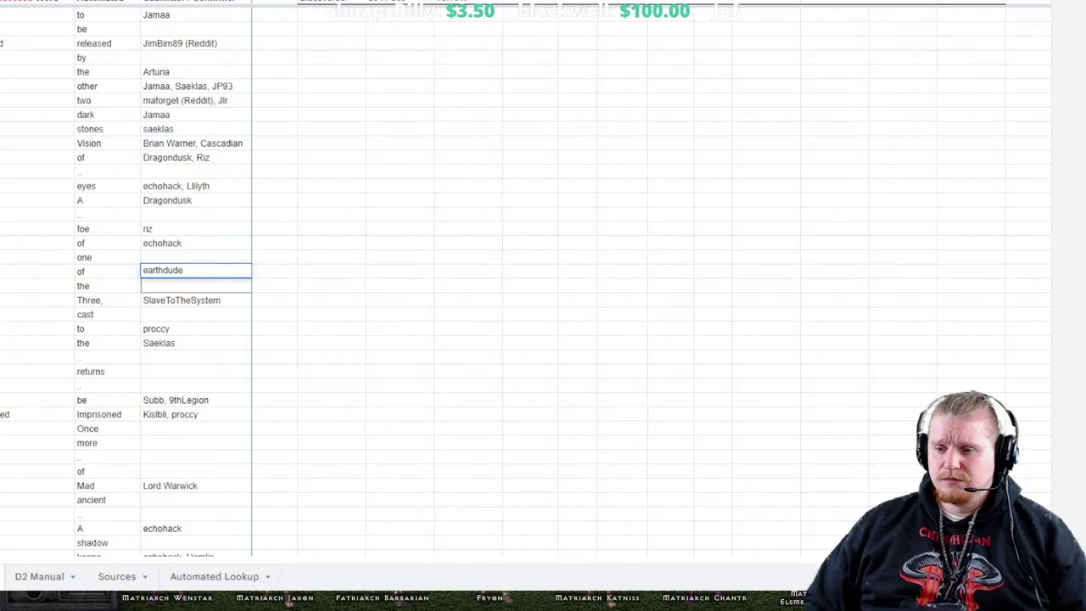
key("Up")
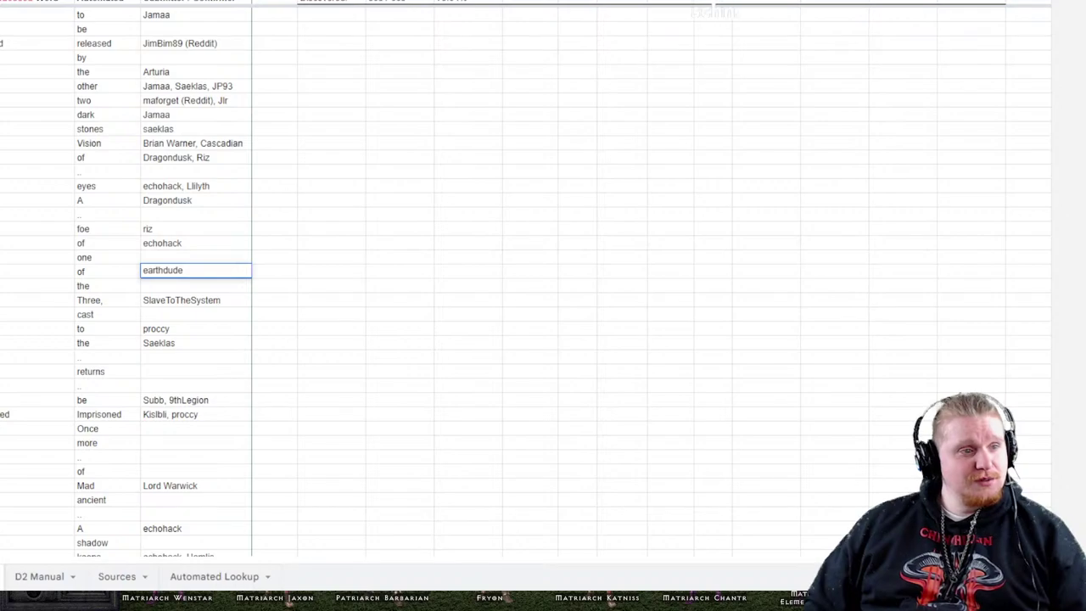
Fill the first blank row after "destroyed by one of the five" with the word "Light"
left_click(672, 370)
scroll(672, 370, "up", 20)
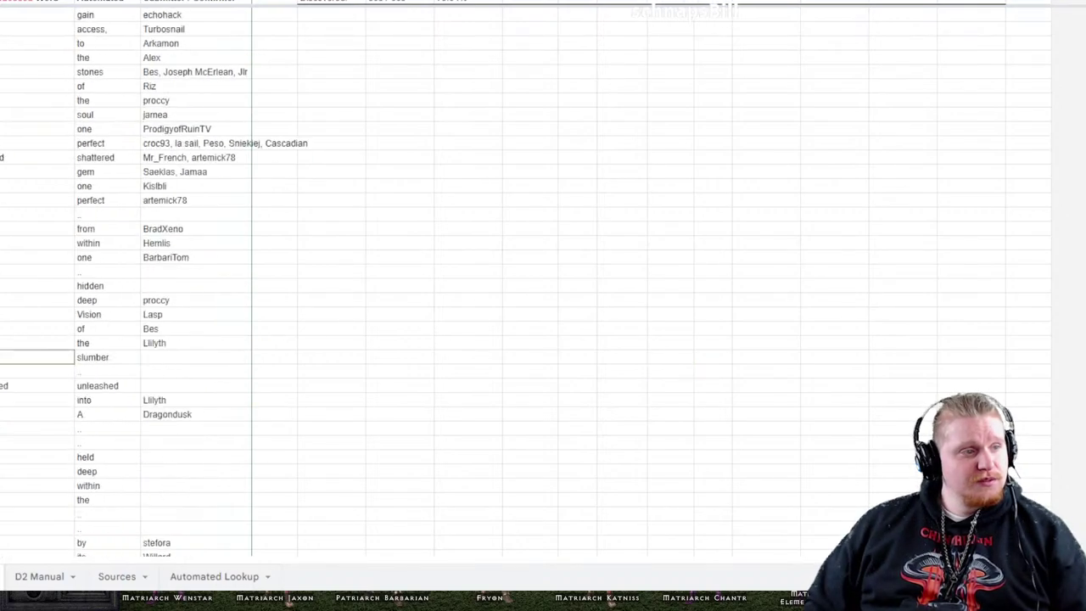
scroll(543, 280, "up", 10)
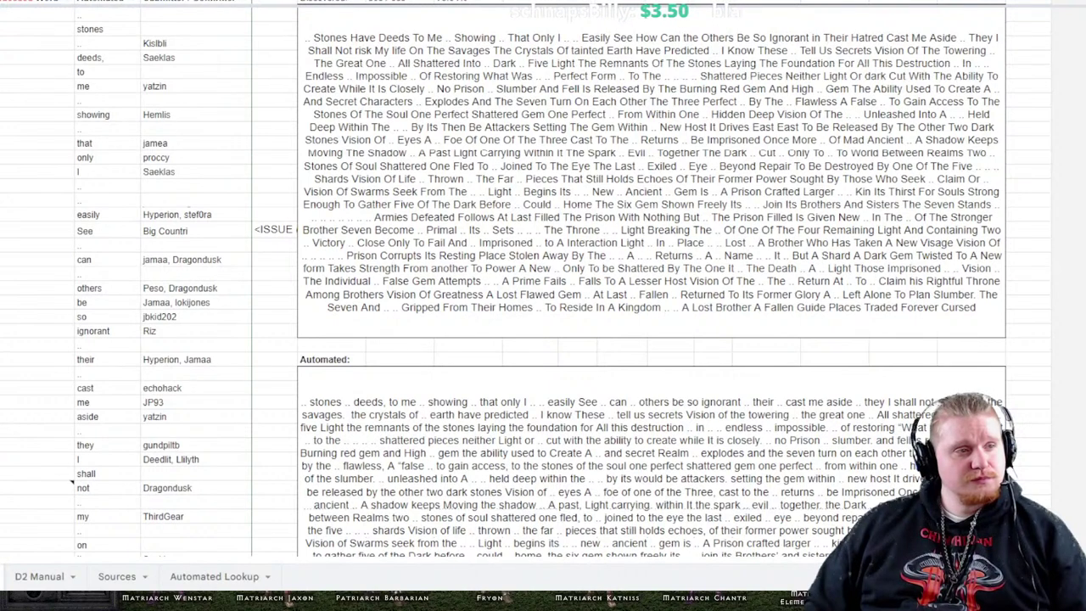
left_click(1028, 214)
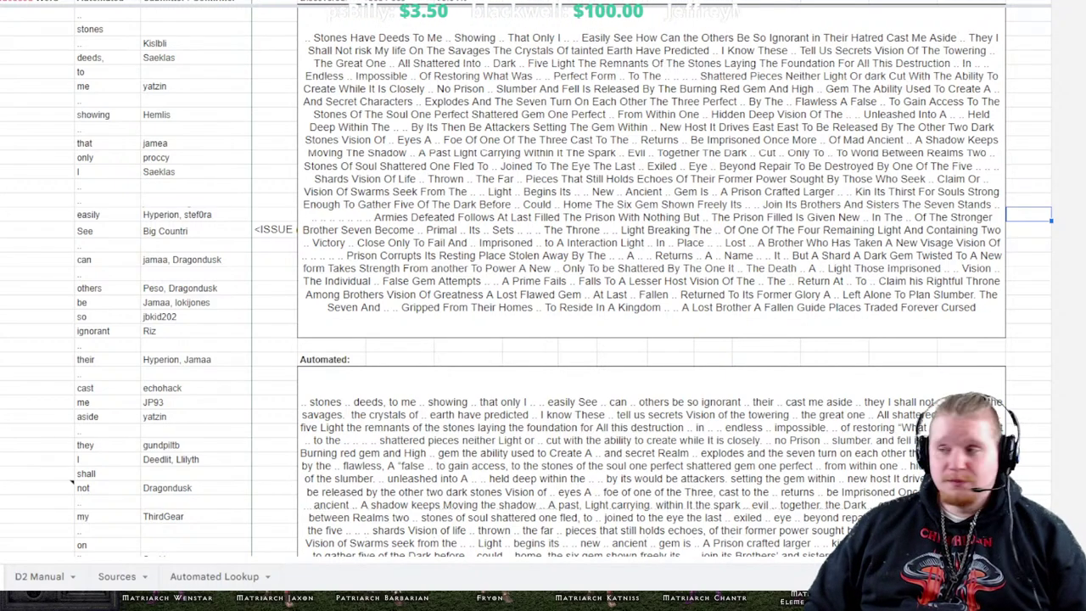
scroll(543, 280, "down", 20)
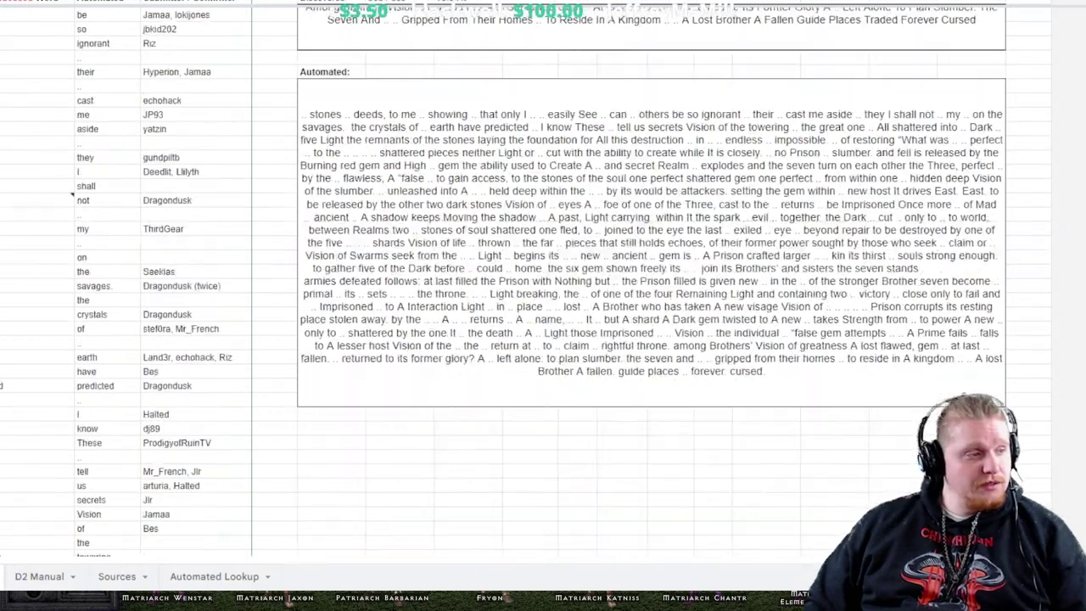
scroll(543, 280, "down", 20)
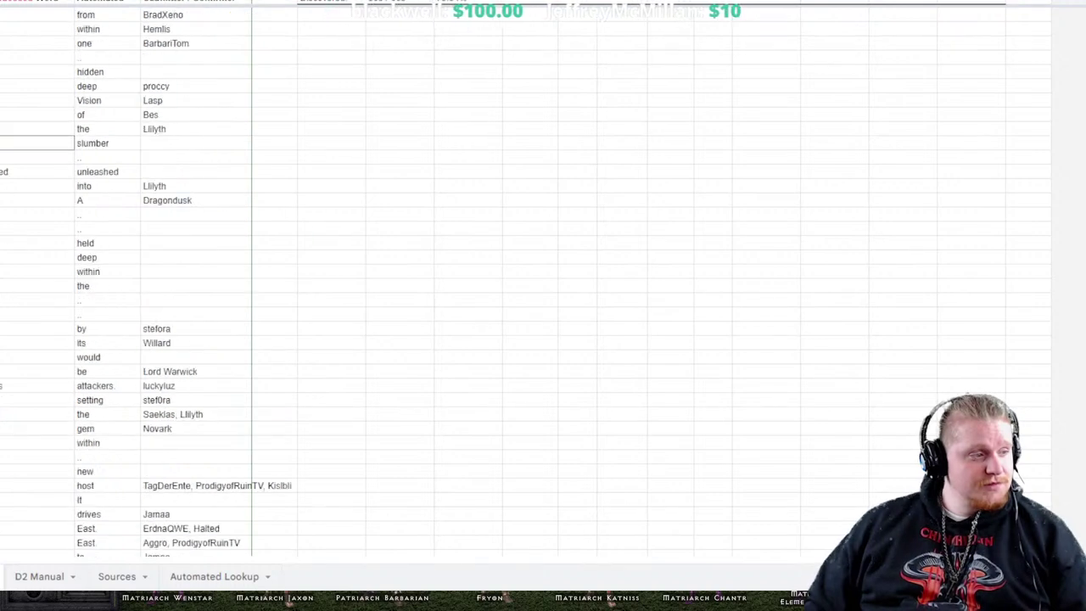
scroll(543, 280, "down", 5)
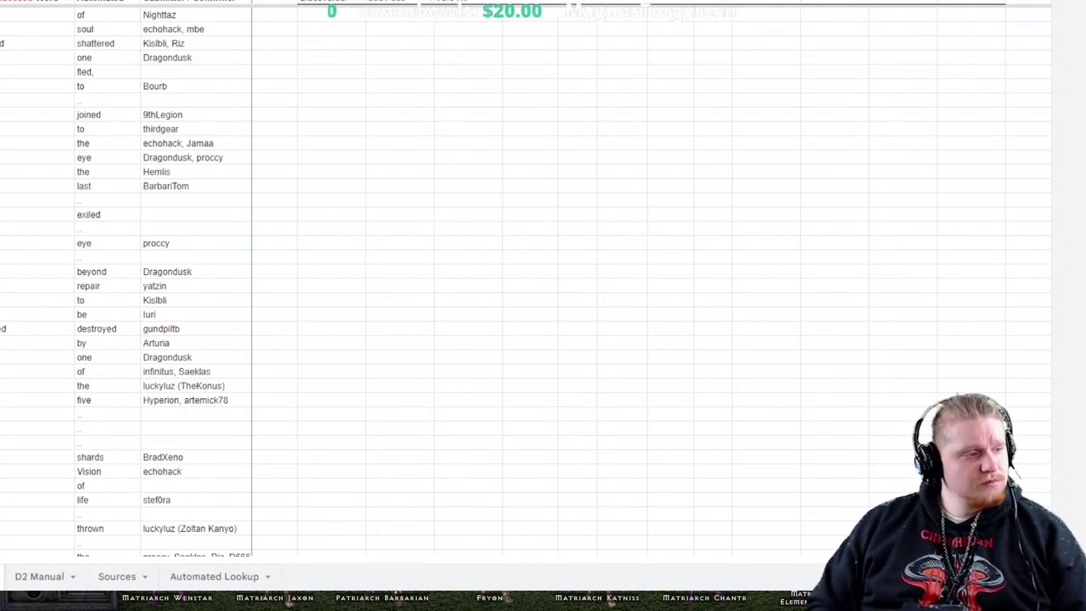
left_click(38, 414)
key("ctrl+v")
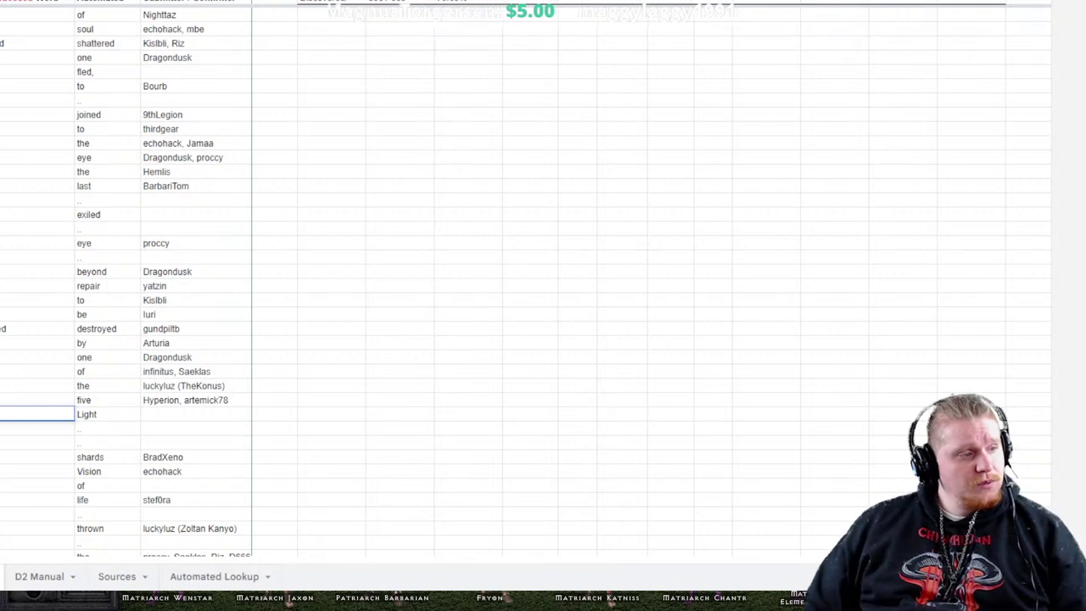
left_click(38, 442)
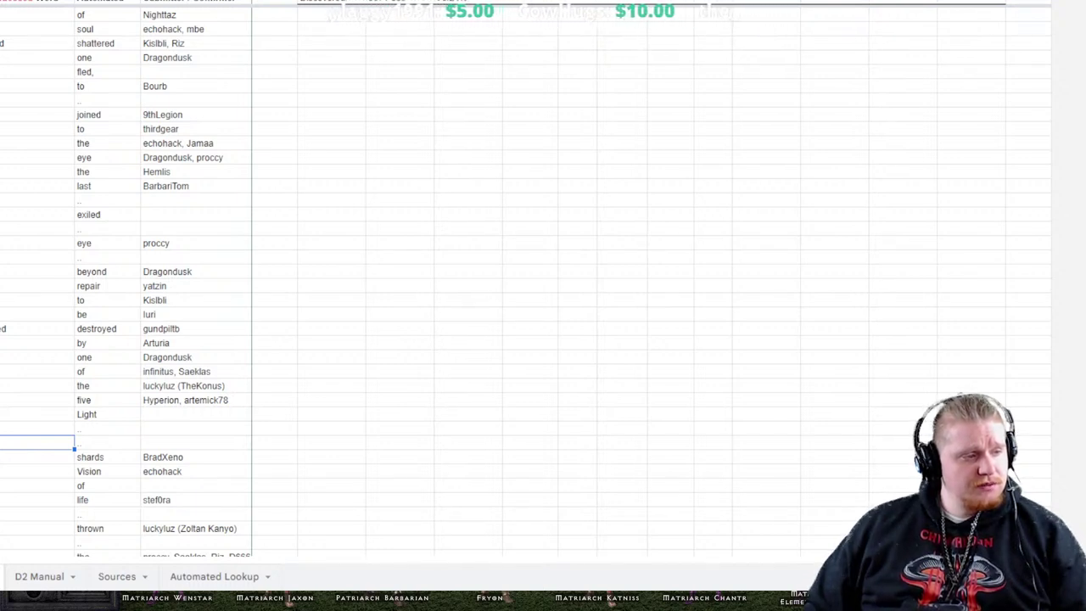
left_click(38, 429)
left_click(37, 456)
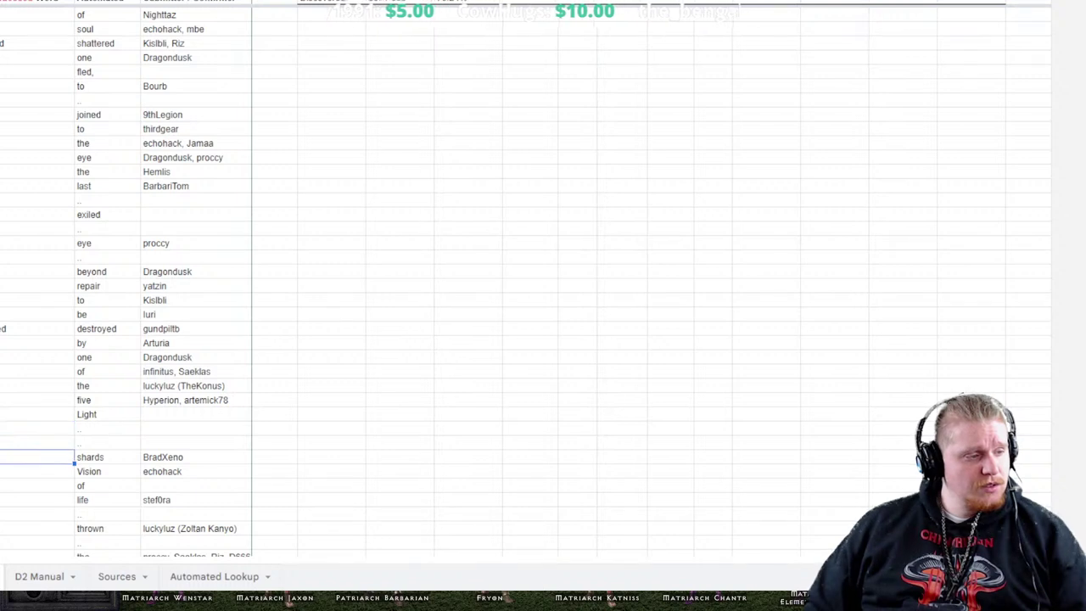
left_click(37, 443)
left_click(37, 485)
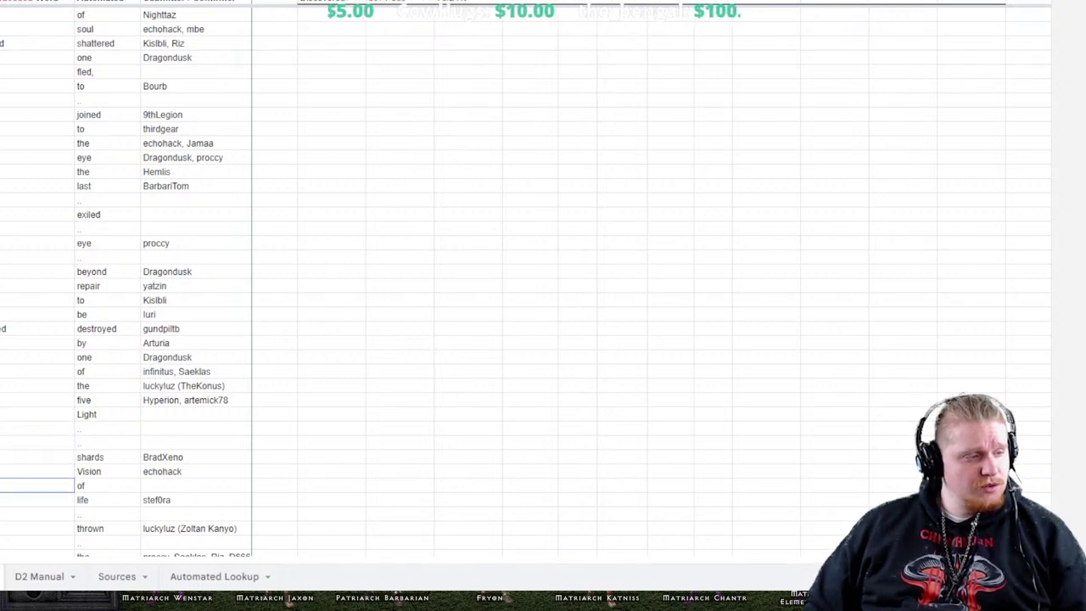
left_click(37, 500)
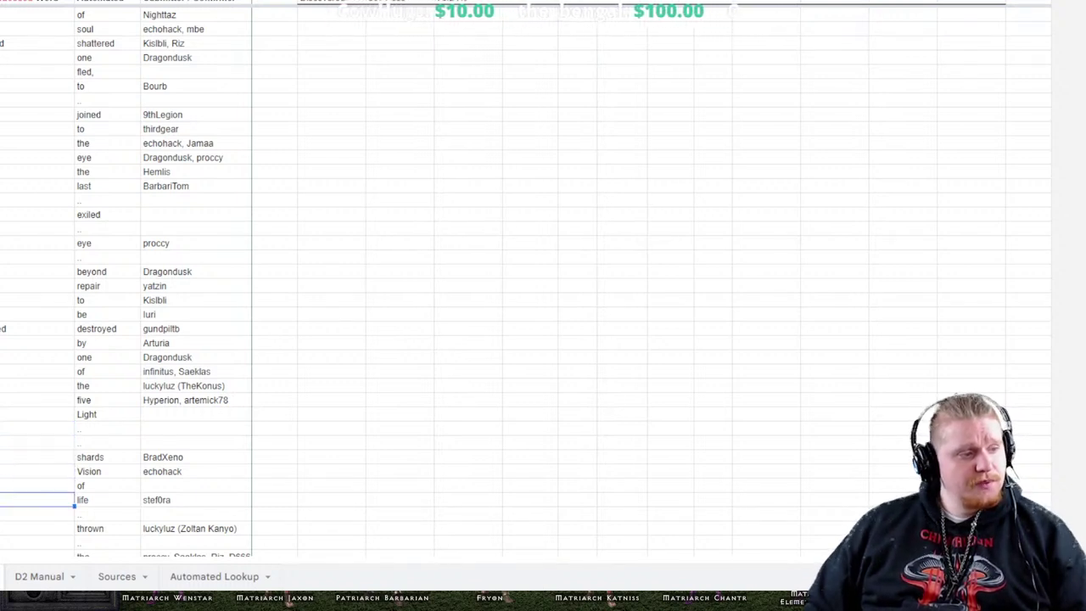
Record the submitter's handle for the word "Light" that follows "one of the five"
left_click(196, 414)
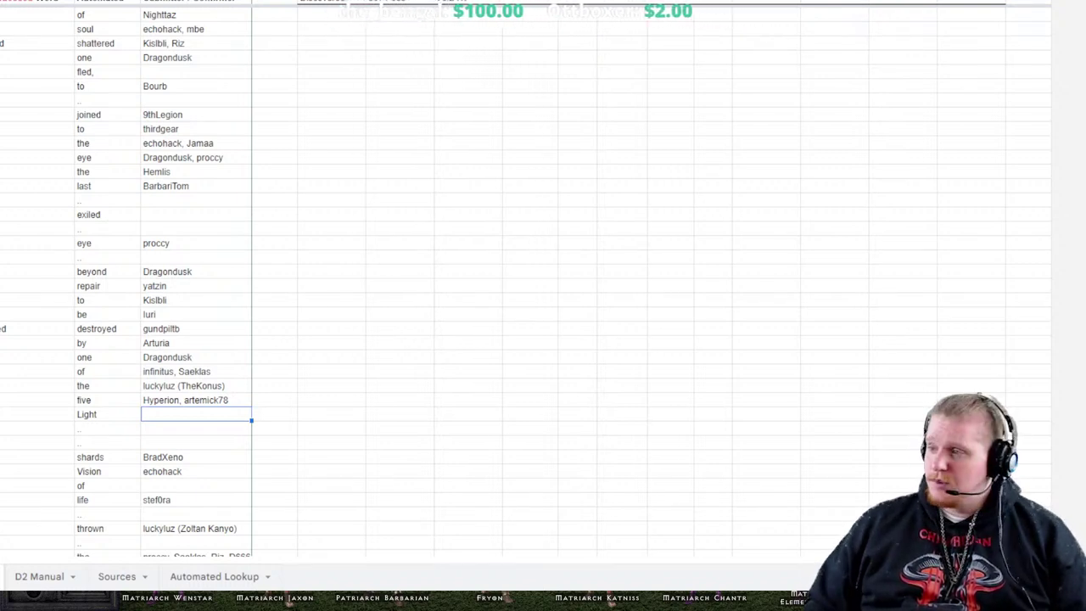
type("drizzt")
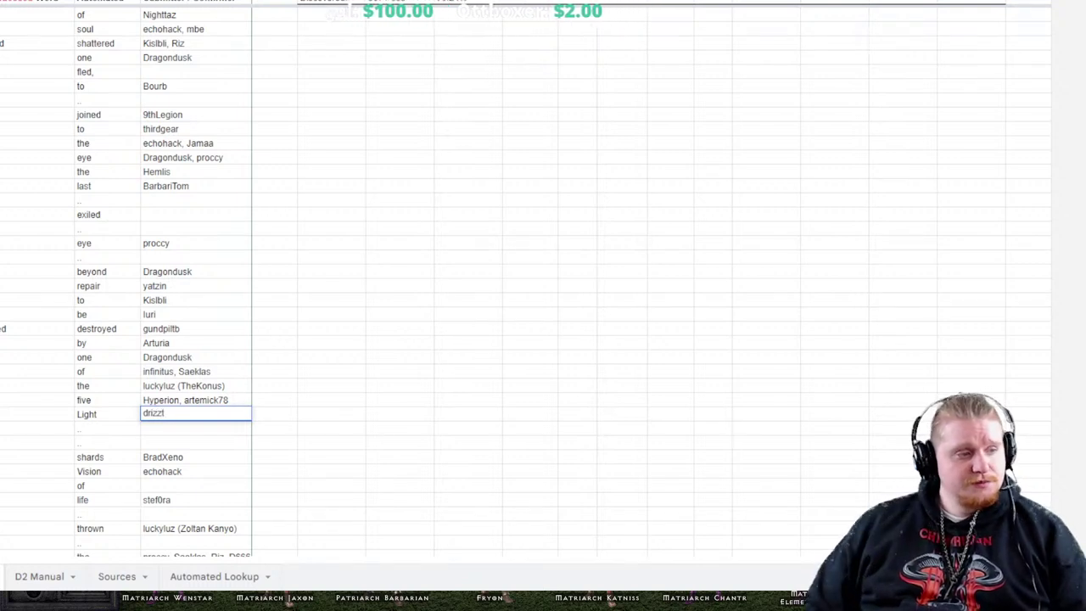
key("Tab")
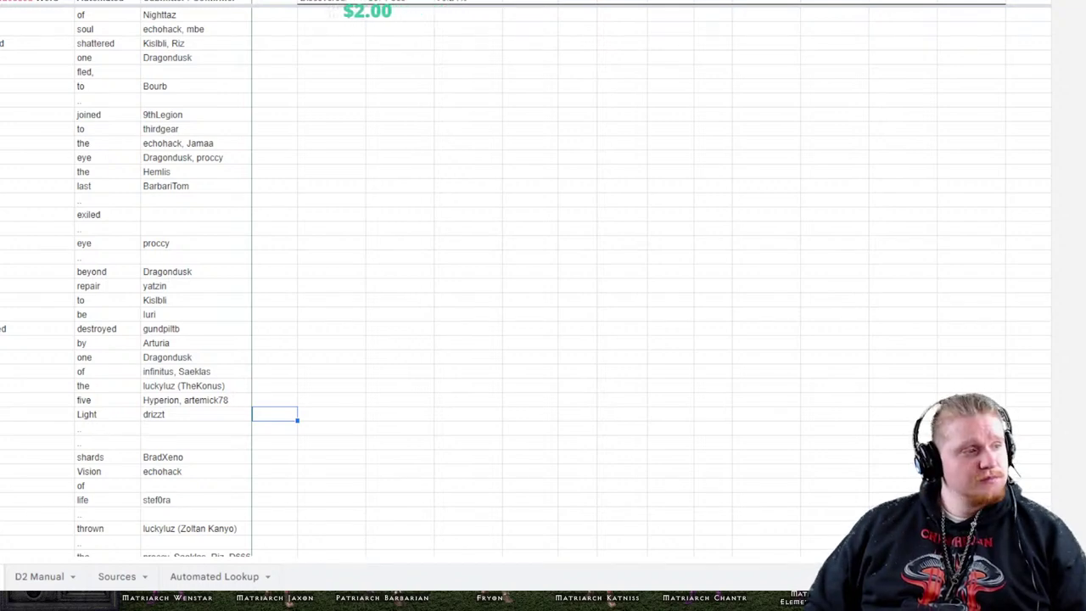
Record the submitter's name for the word "be" in the "to be released by" rows
scroll(543, 280, "up", 20)
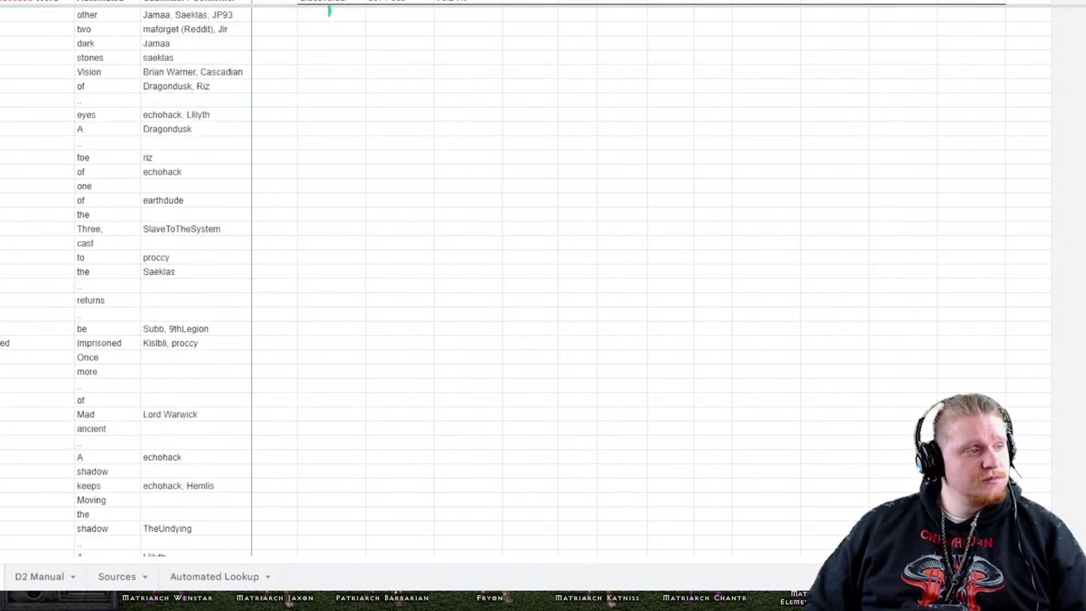
scroll(544, 280, "up", 5)
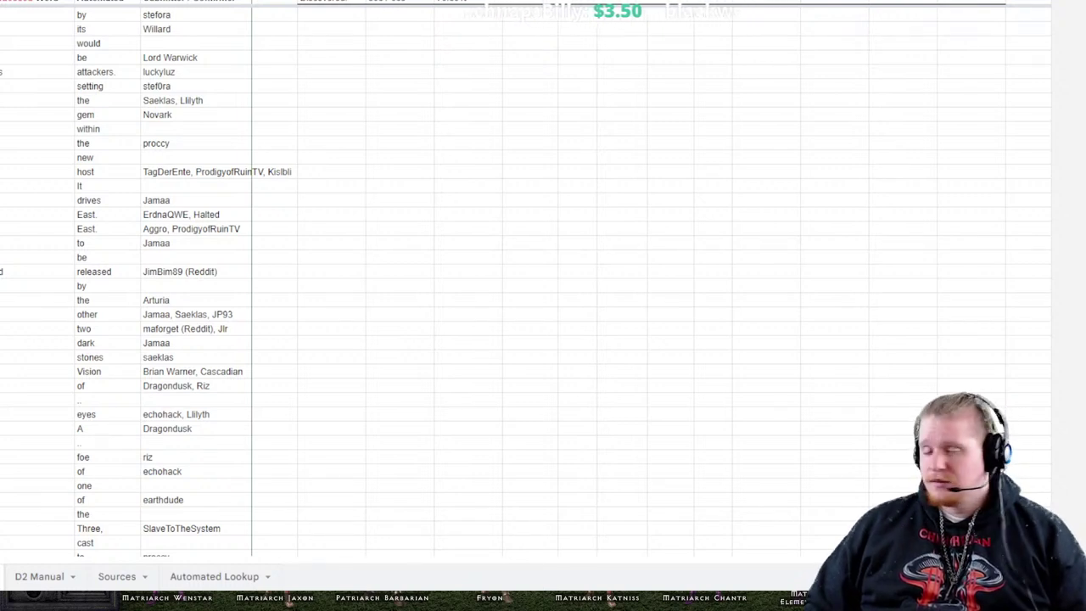
left_click(196, 243)
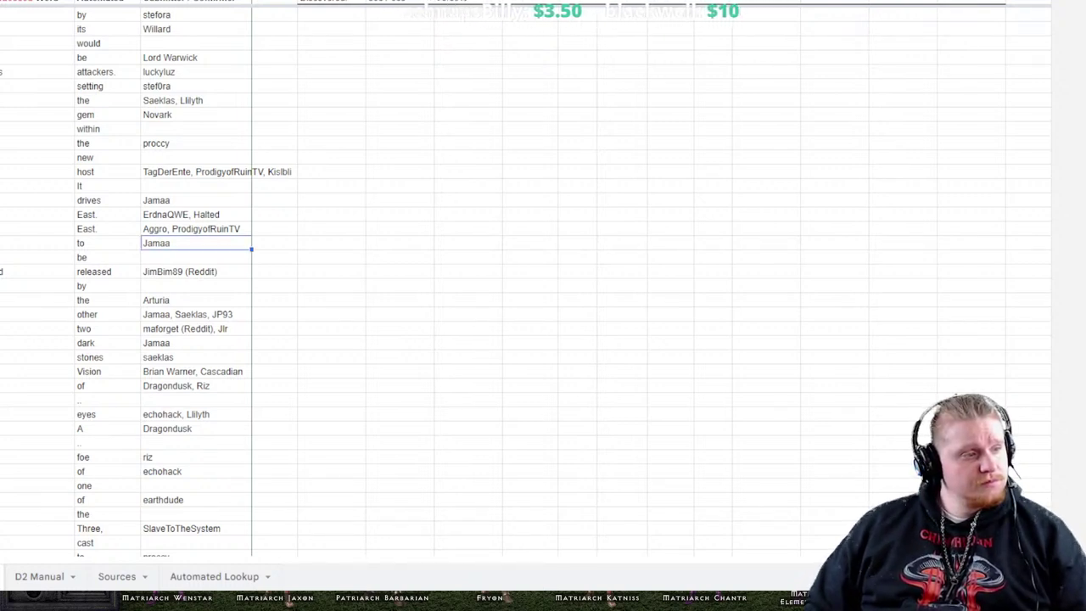
left_click(196, 271)
left_click(196, 258)
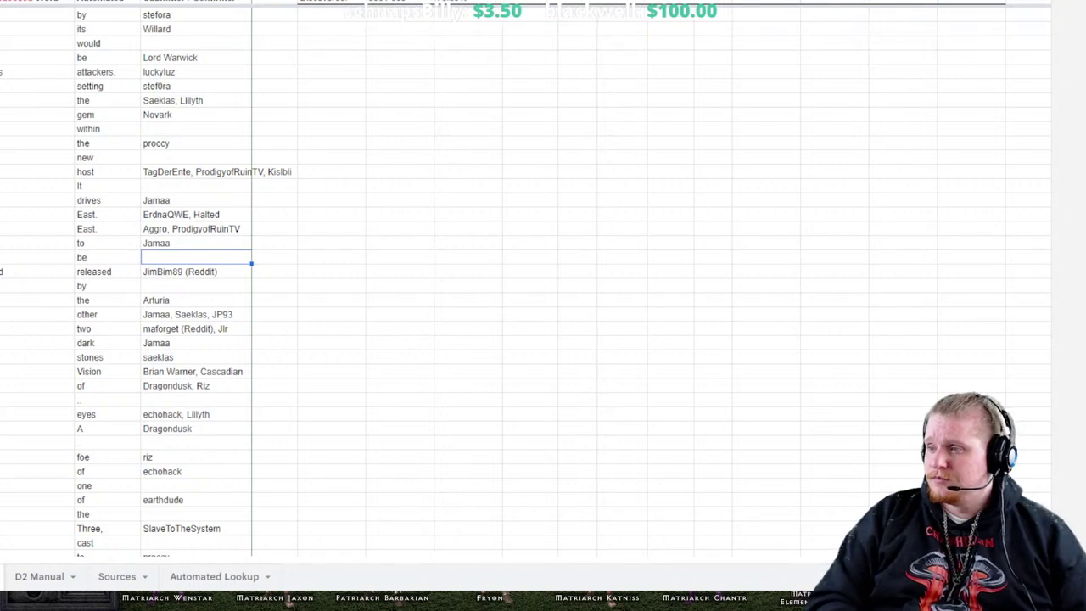
type("Joshua")
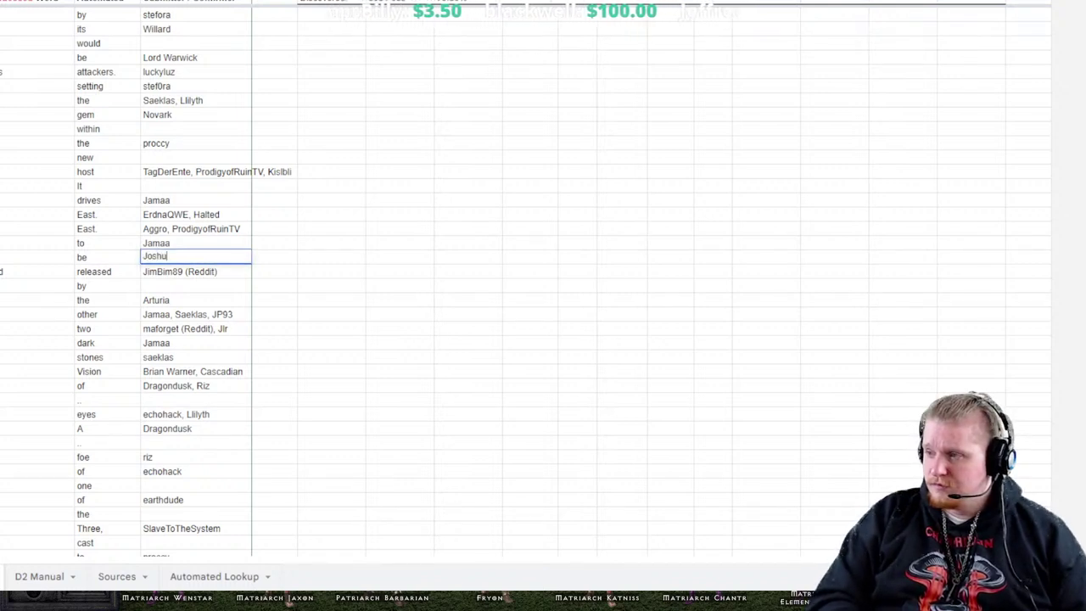
left_click(274, 271)
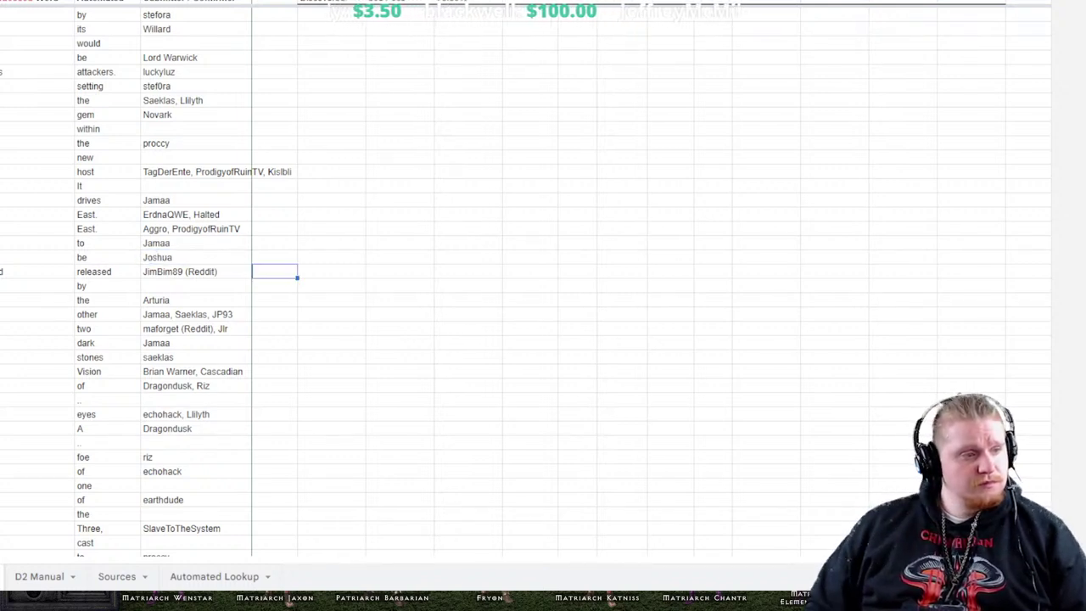
left_click(274, 257)
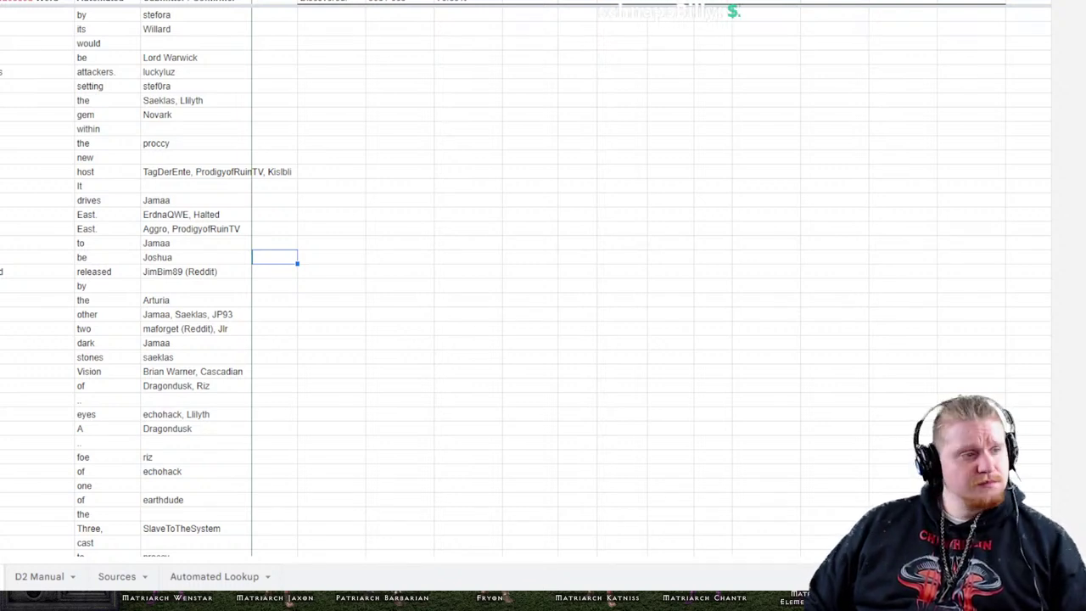
Review the compiled text and the word rows down to "of the stronger Brother" for remaining blanks
scroll(543, 280, "down", 1)
scroll(543, 280, "up", 7)
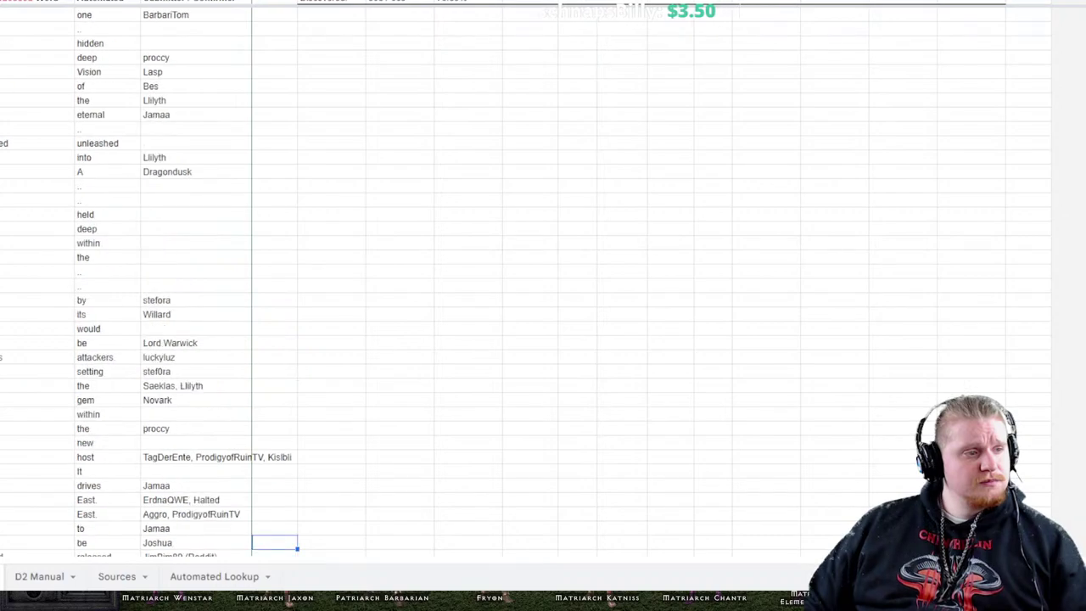
scroll(543, 280, "up", 15)
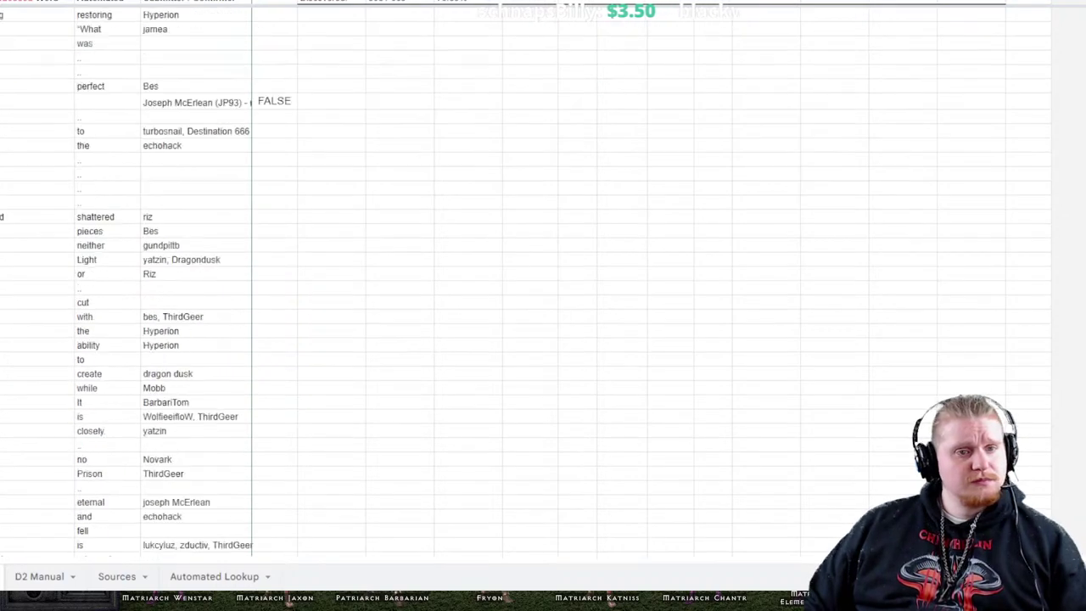
scroll(543, 280, "up", 10)
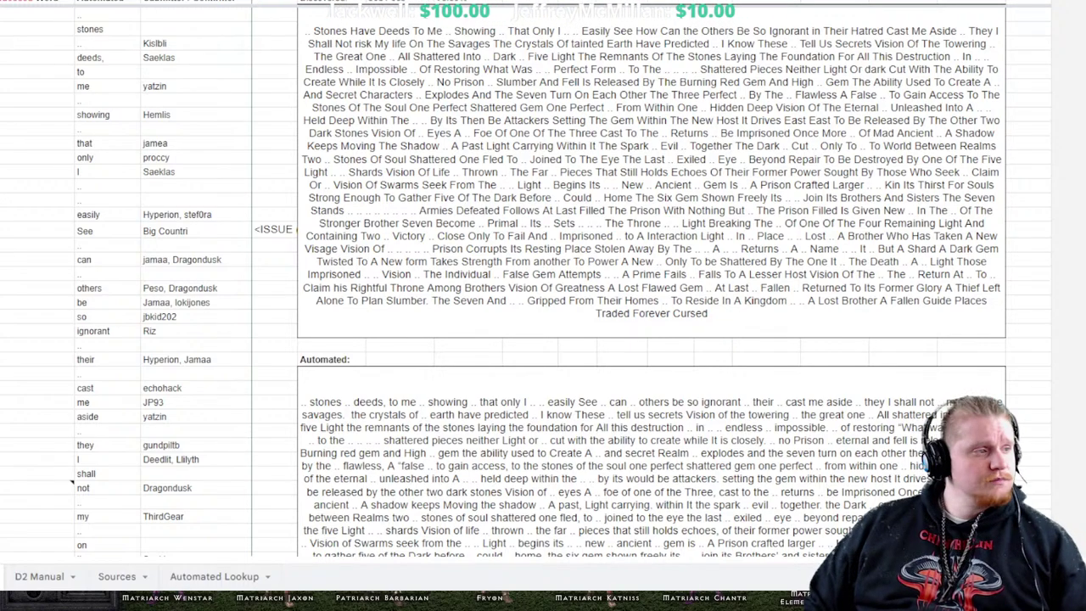
scroll(543, 280, "down", 15)
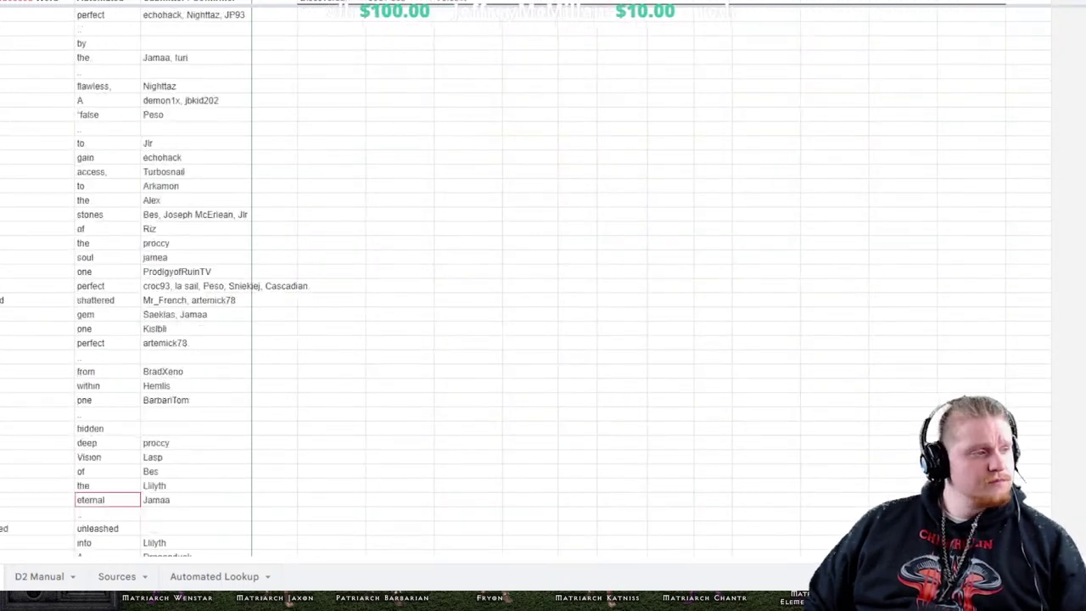
scroll(127, 280, "down", 15)
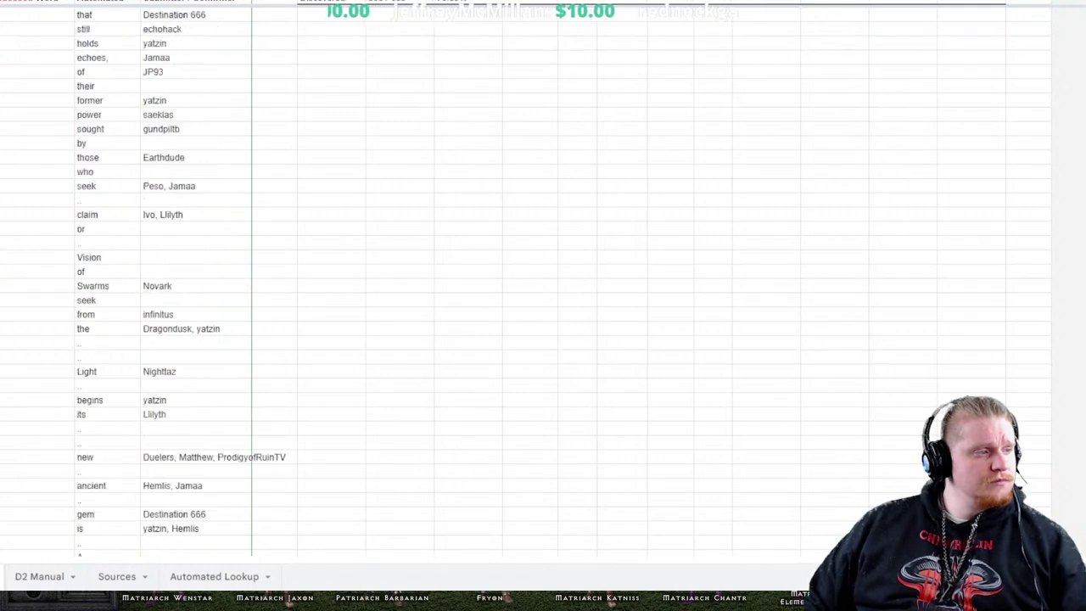
scroll(128, 280, "down", 15)
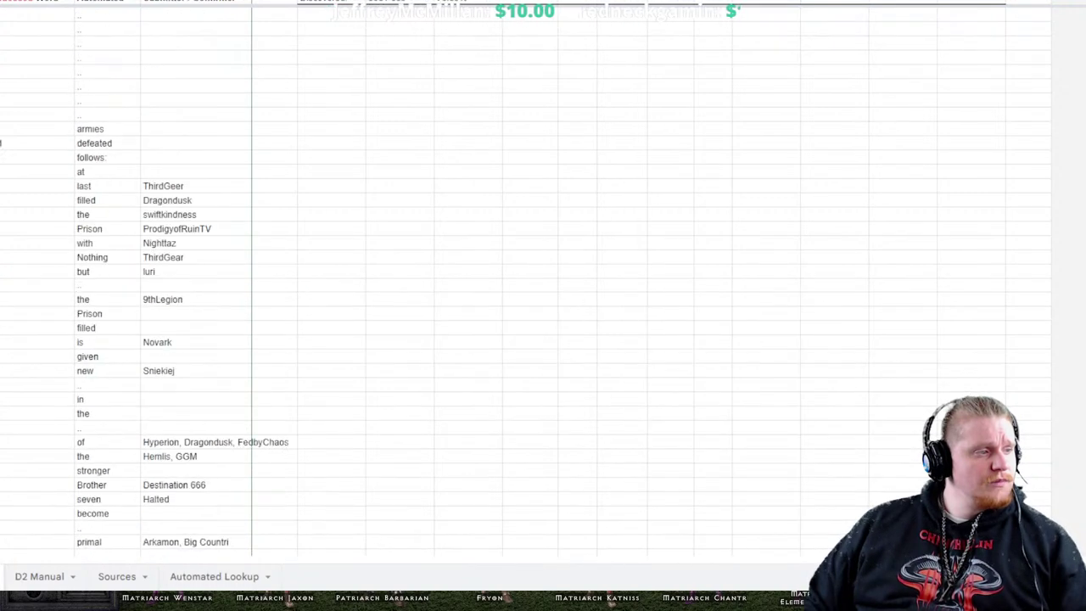
scroll(127, 280, "down", 3)
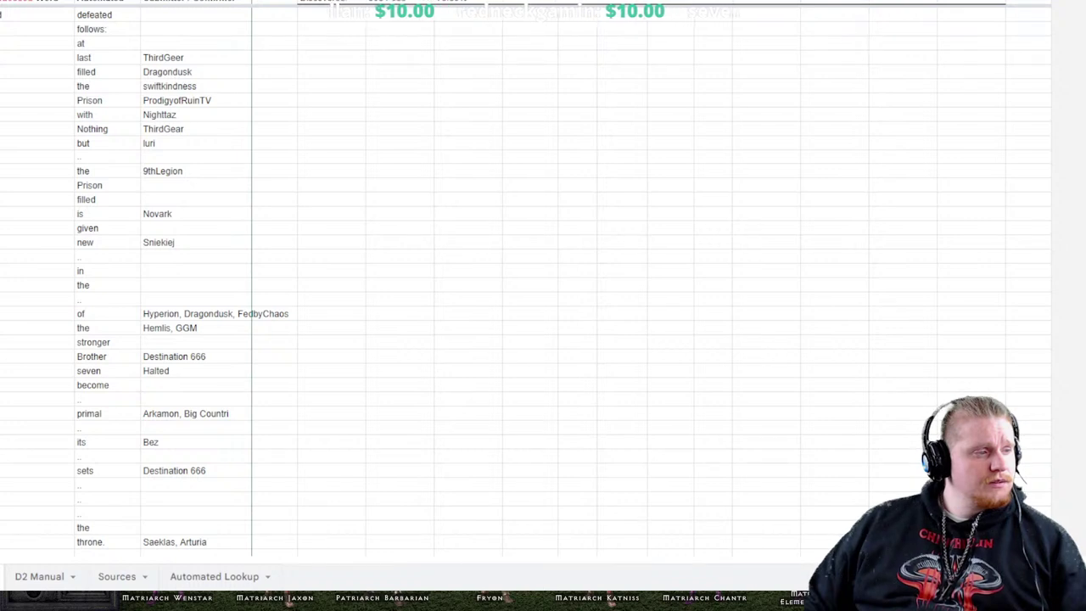
left_click(38, 313)
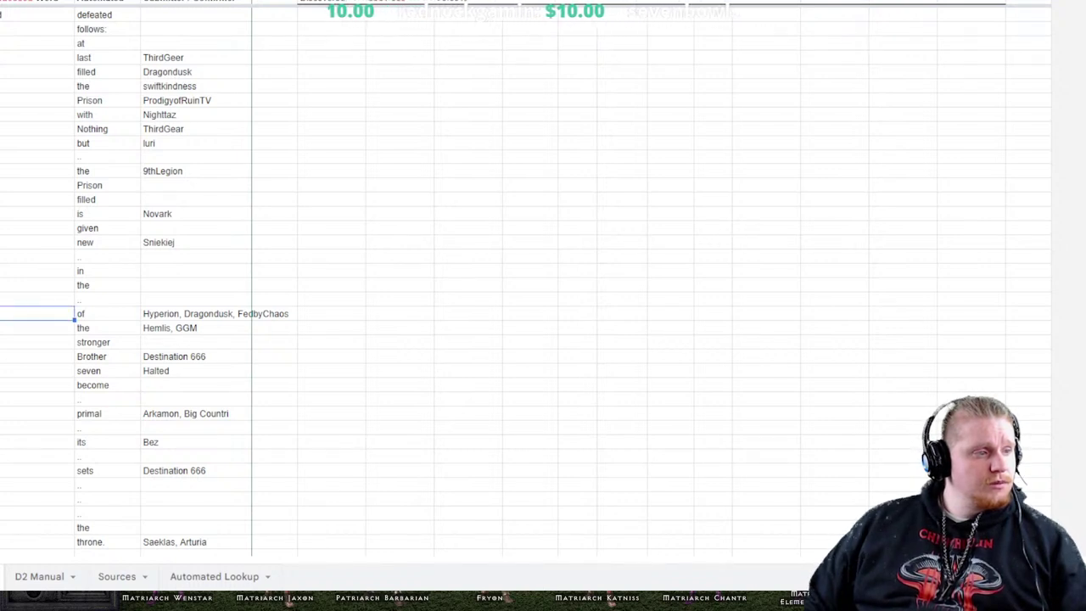
key("Left")
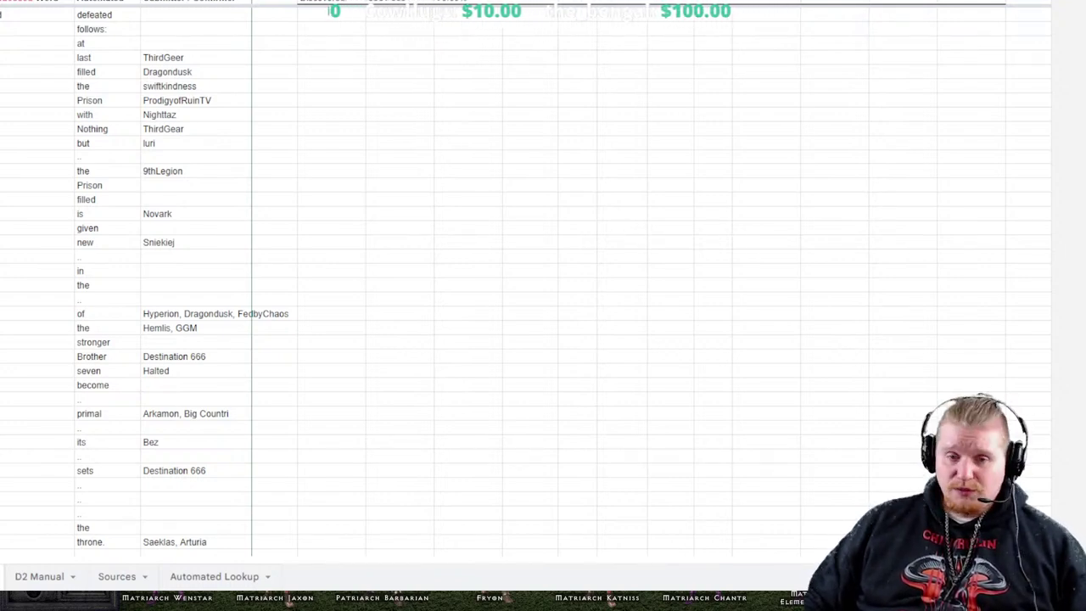
Review the compiled texts and the word rows between "stones" and "returns" for blank words and missing submitters
scroll(169, 280, "up", 20)
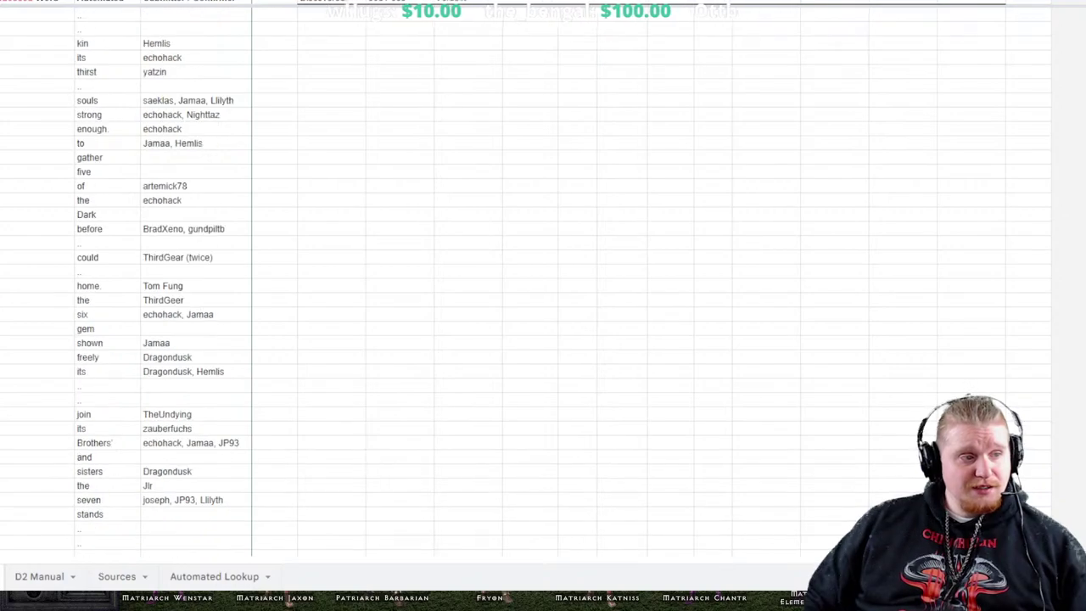
scroll(170, 280, "up", 20)
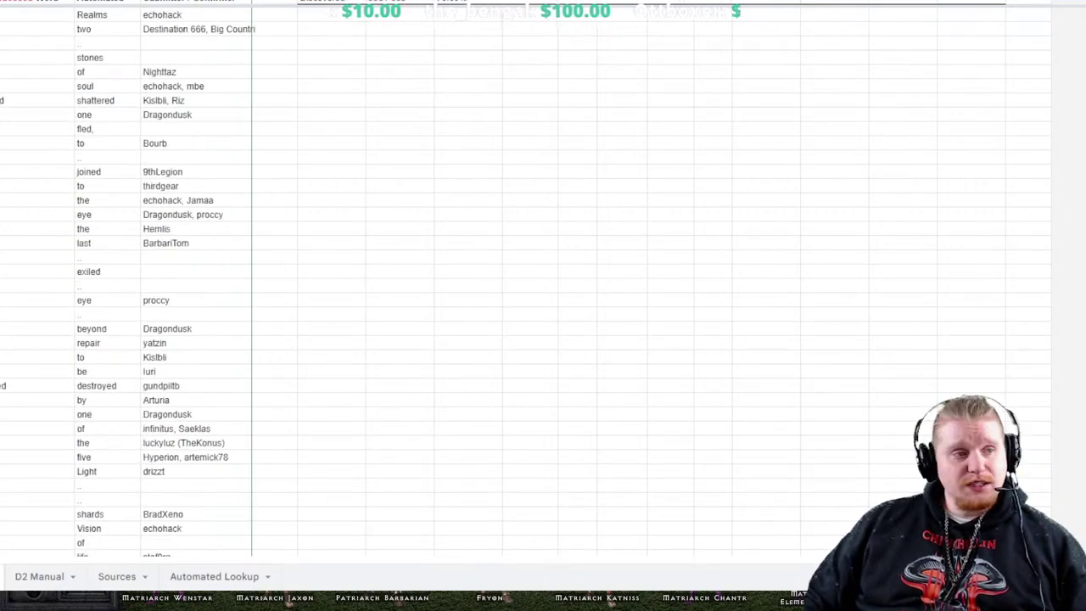
scroll(169, 280, "up", 20)
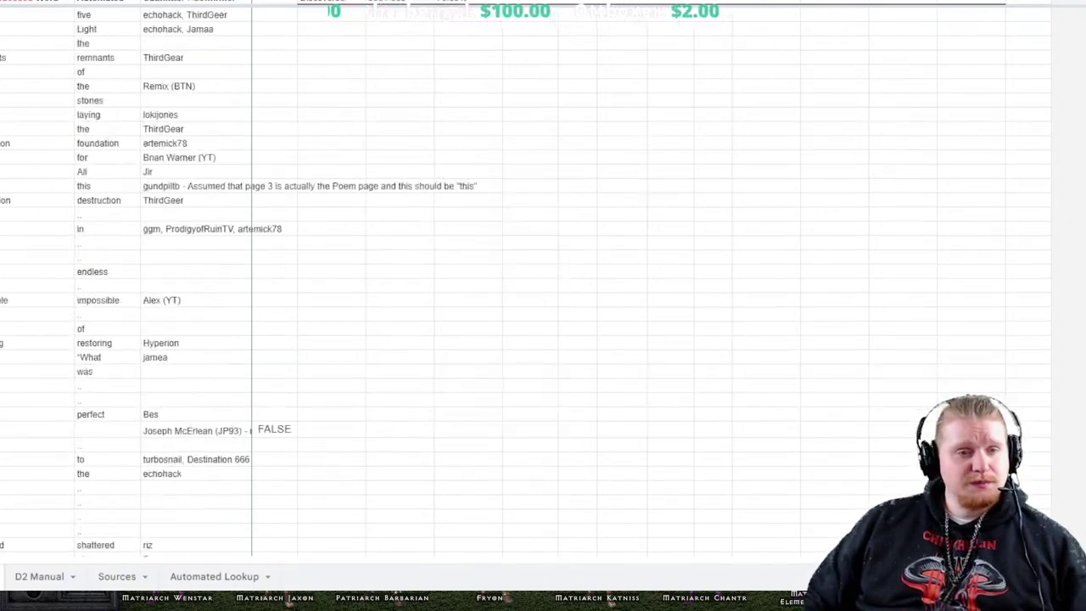
scroll(170, 280, "down", 4)
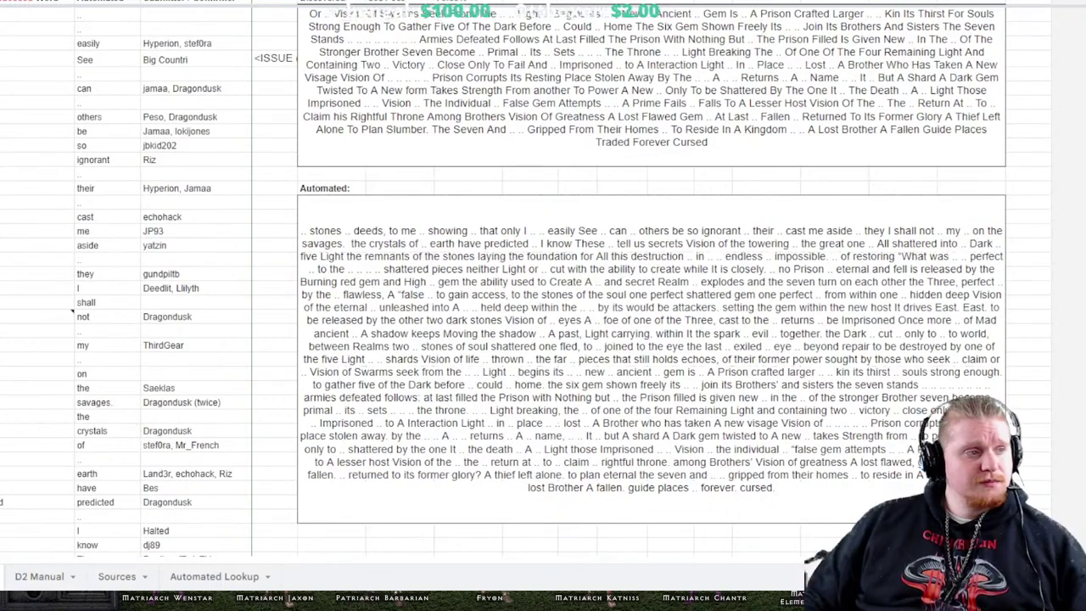
scroll(543, 280, "down", 8)
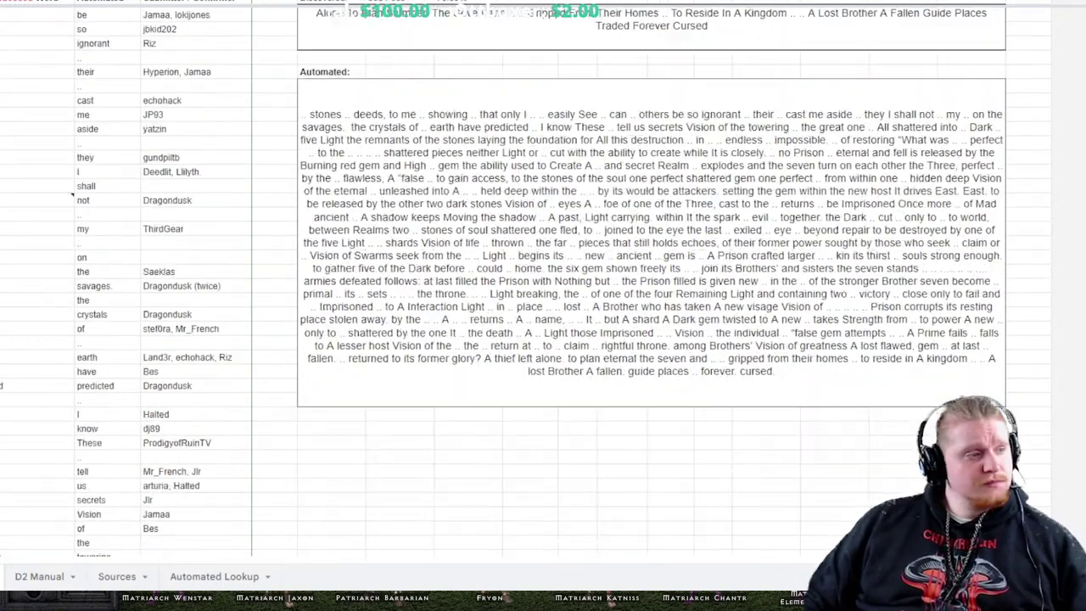
scroll(543, 280, "down", 20)
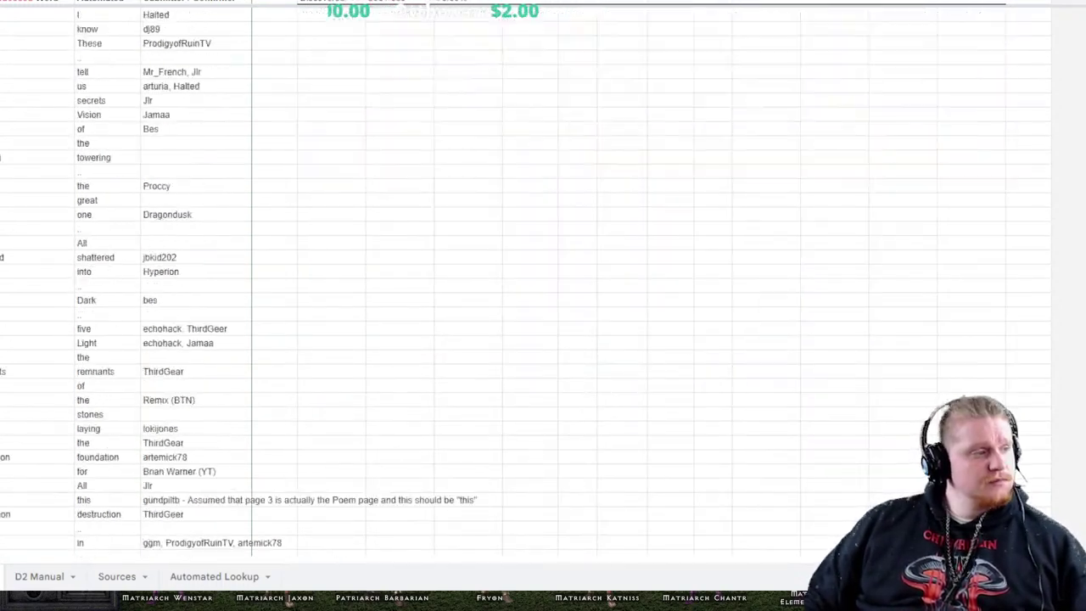
scroll(543, 280, "down", 20)
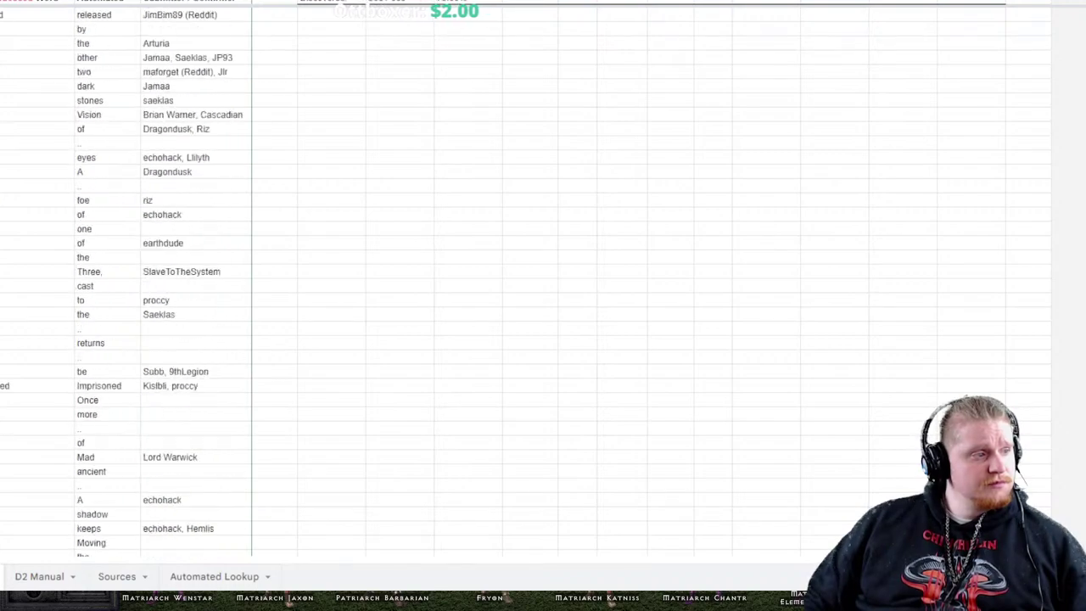
scroll(544, 280, "down", 18)
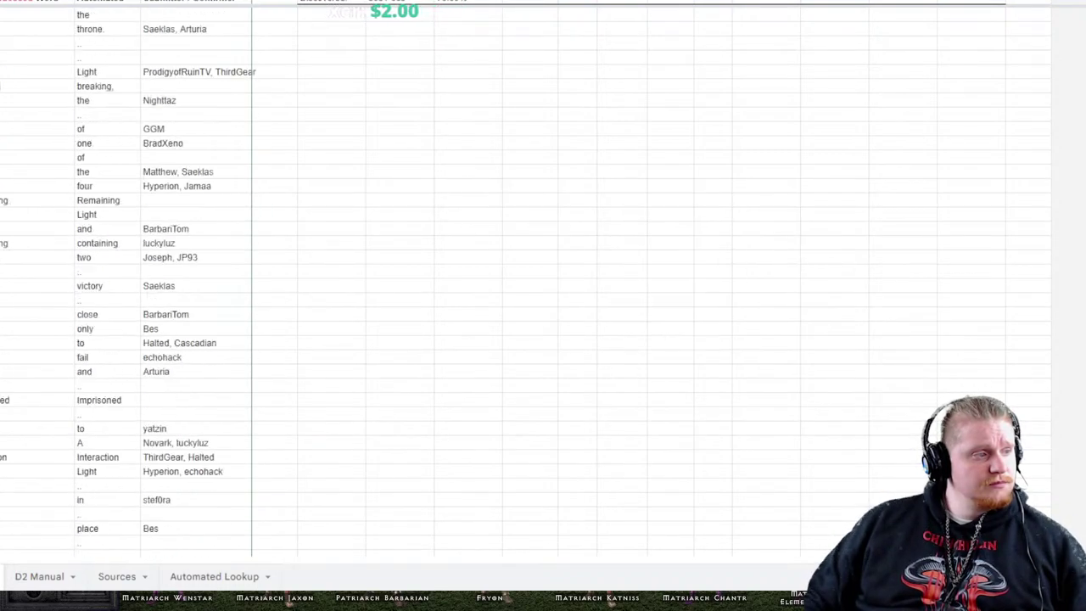
scroll(543, 280, "up", 3)
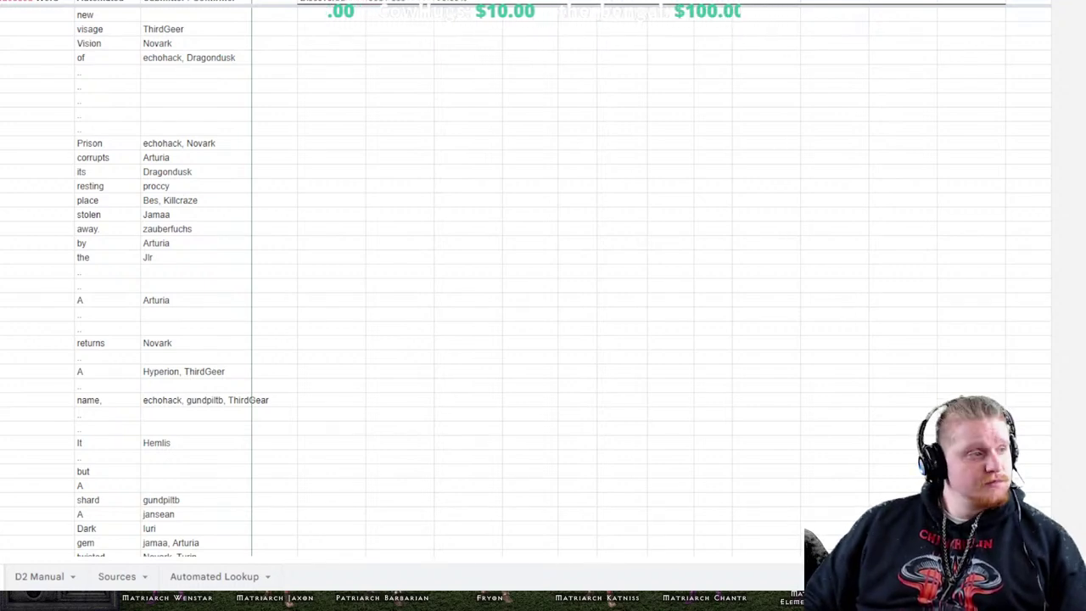
scroll(127, 280, "up", 15)
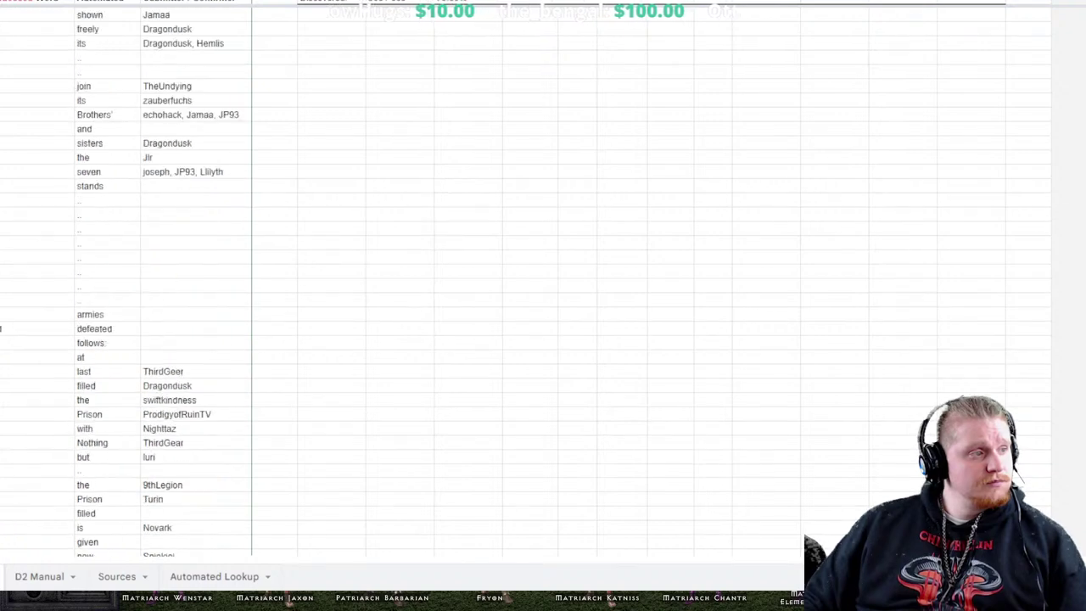
scroll(128, 280, "up", 15)
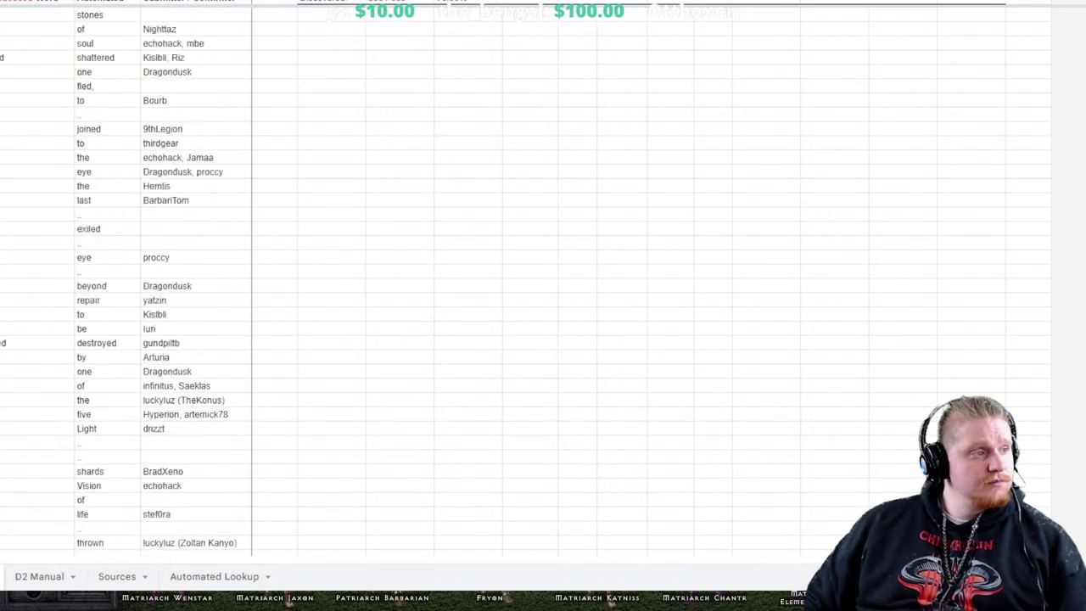
scroll(128, 280, "up", 11)
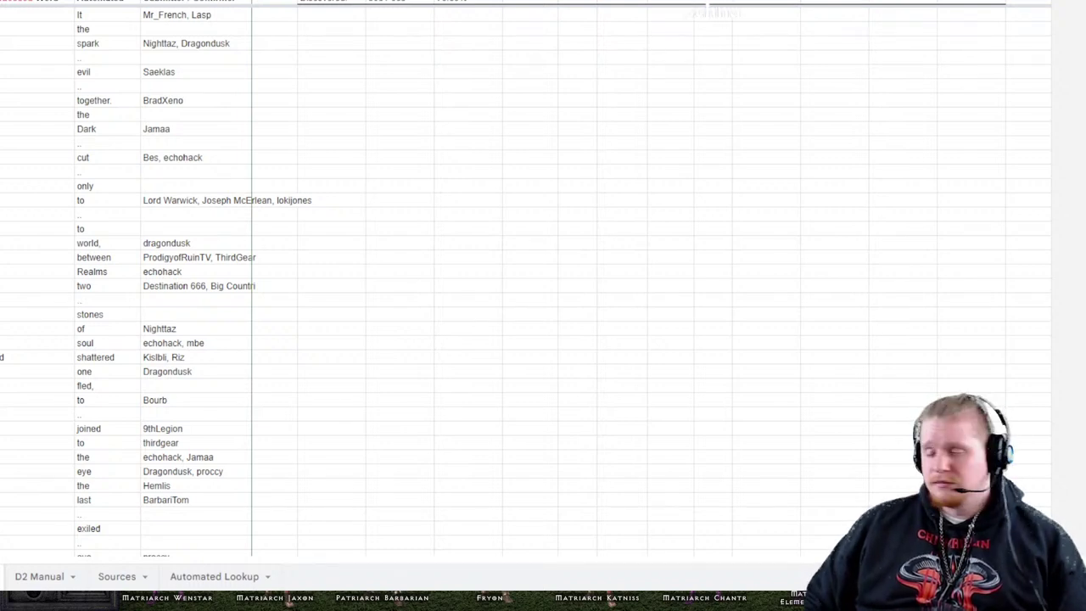
left_click(38, 314)
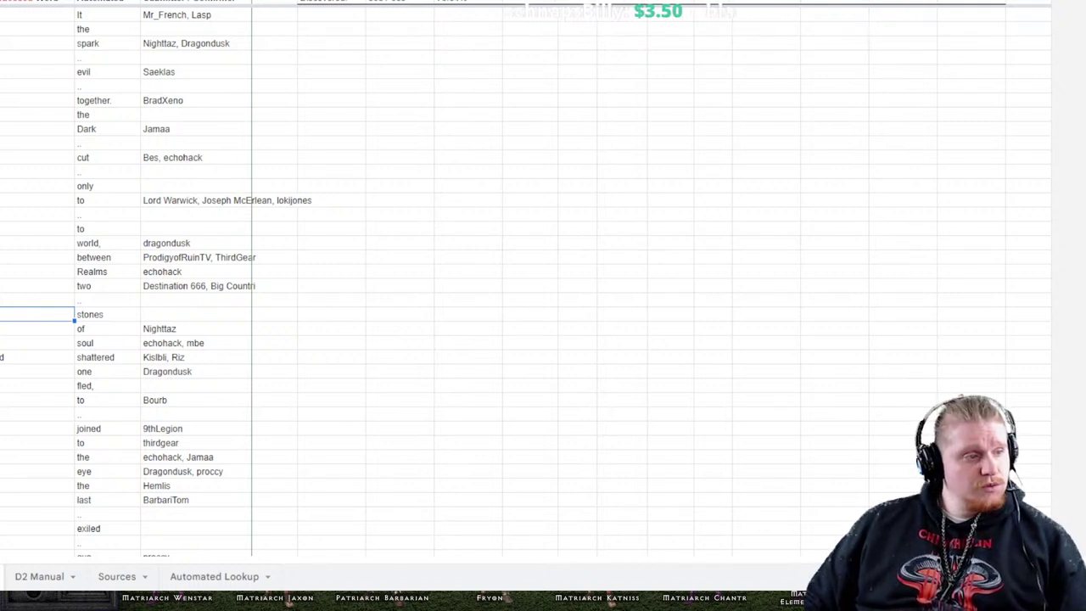
left_click(196, 314)
type("Eathdude")
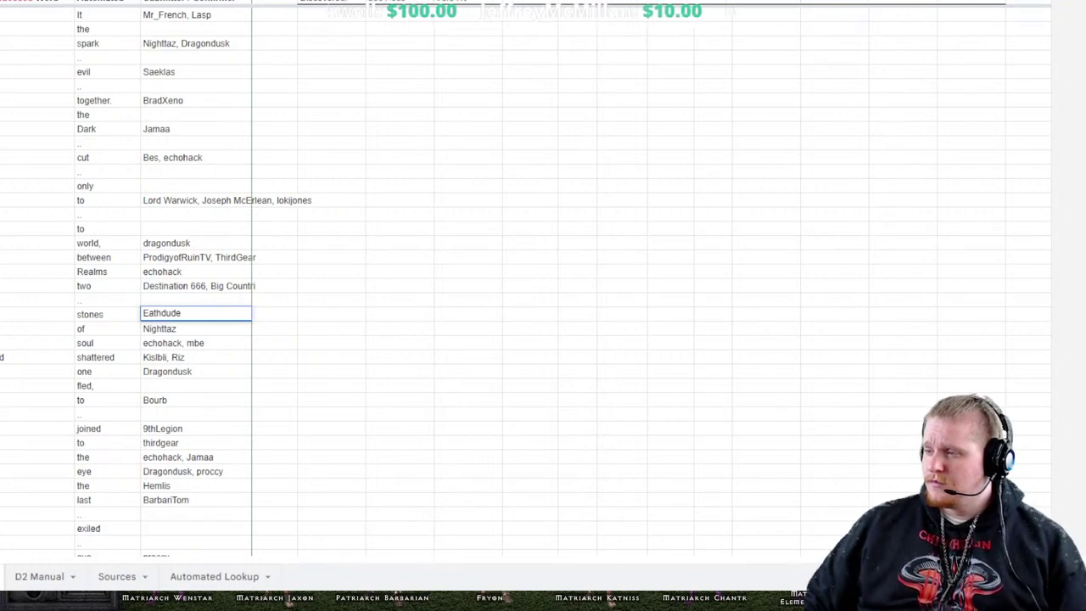
scroll(196, 313, "down", 20)
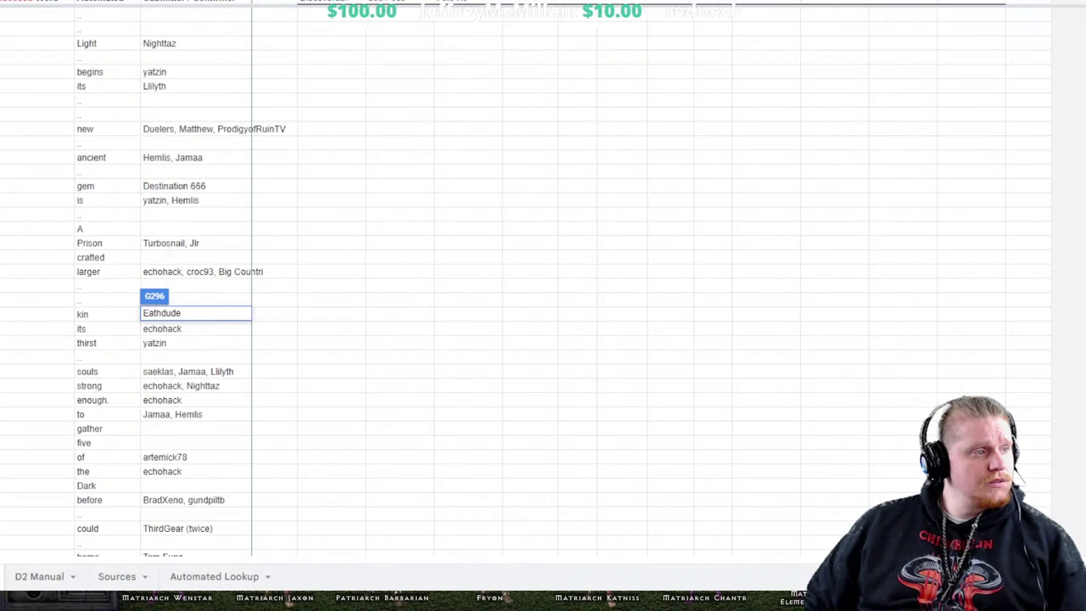
scroll(195, 313, "down", 10)
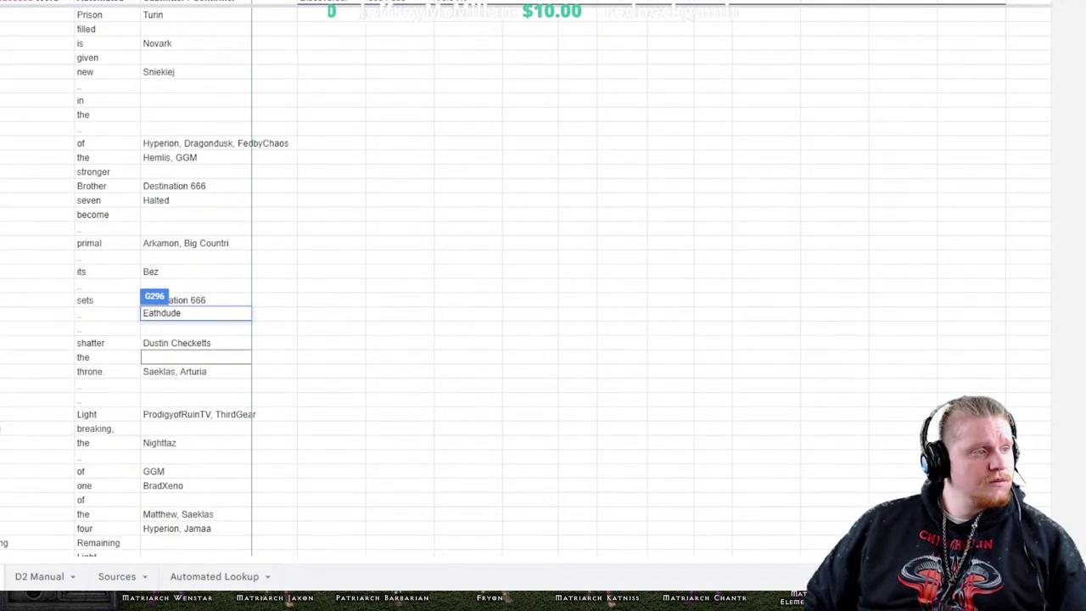
key("Escape")
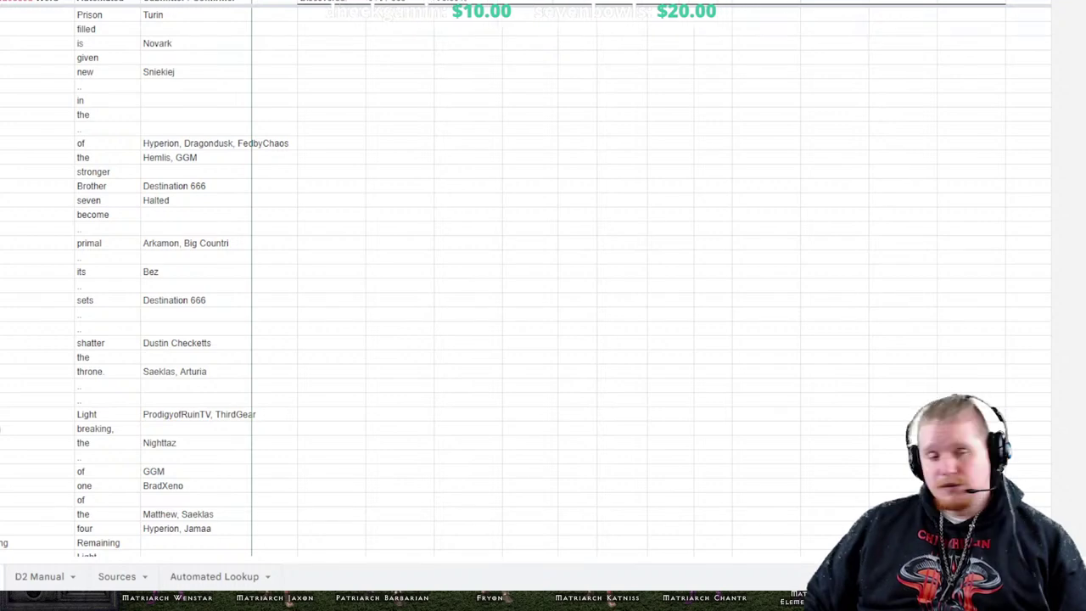
Examine the row for "returns" and the blank word rows around it in the "Prison corrupts its resting place" passage
scroll(543, 289, "down", 15)
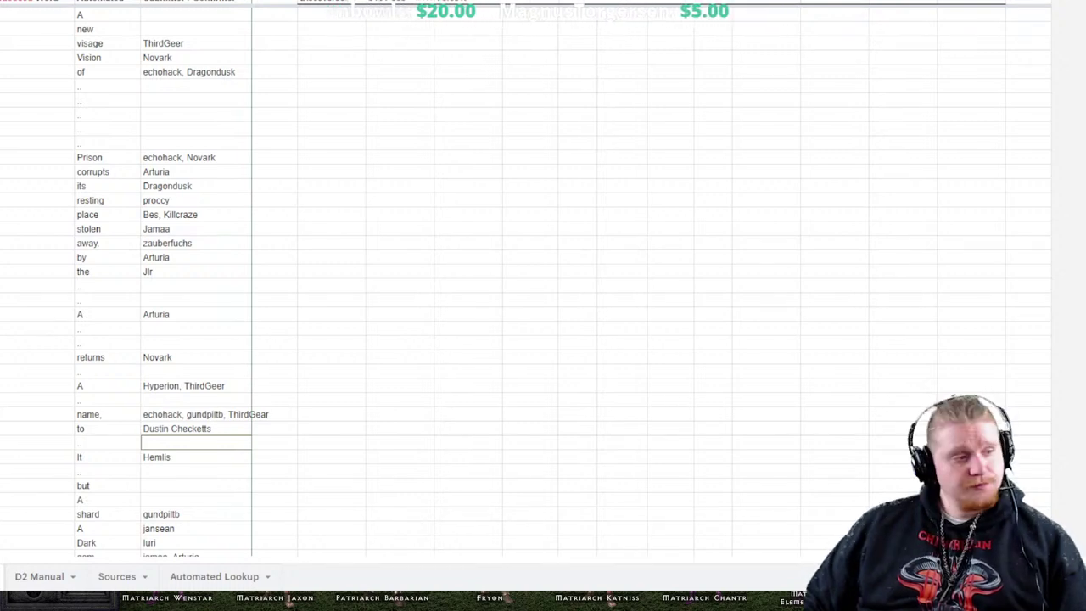
left_click(196, 428)
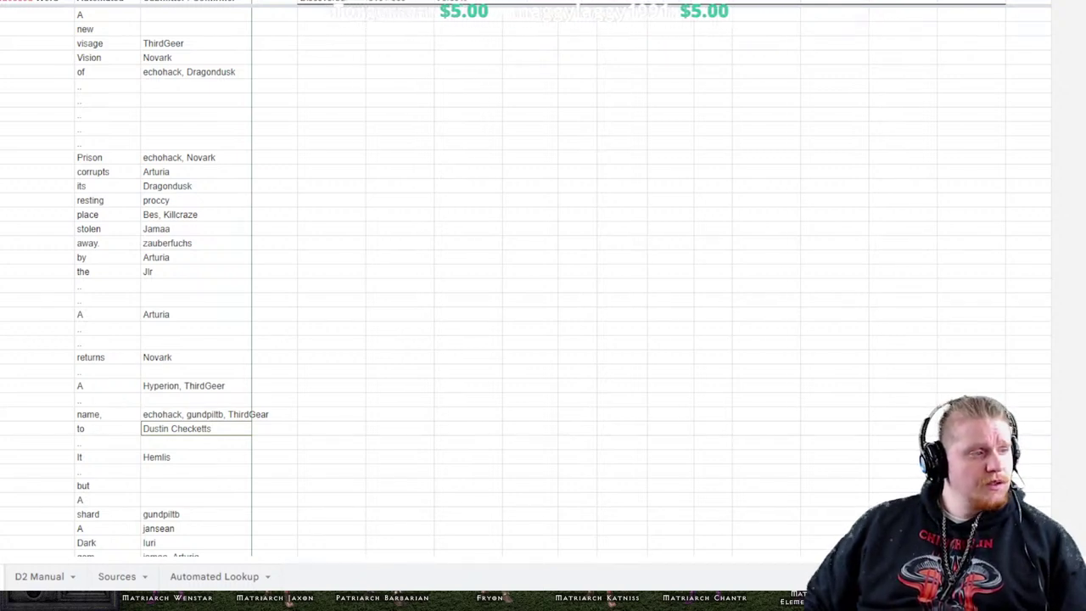
left_click_drag(38, 357, 196, 357)
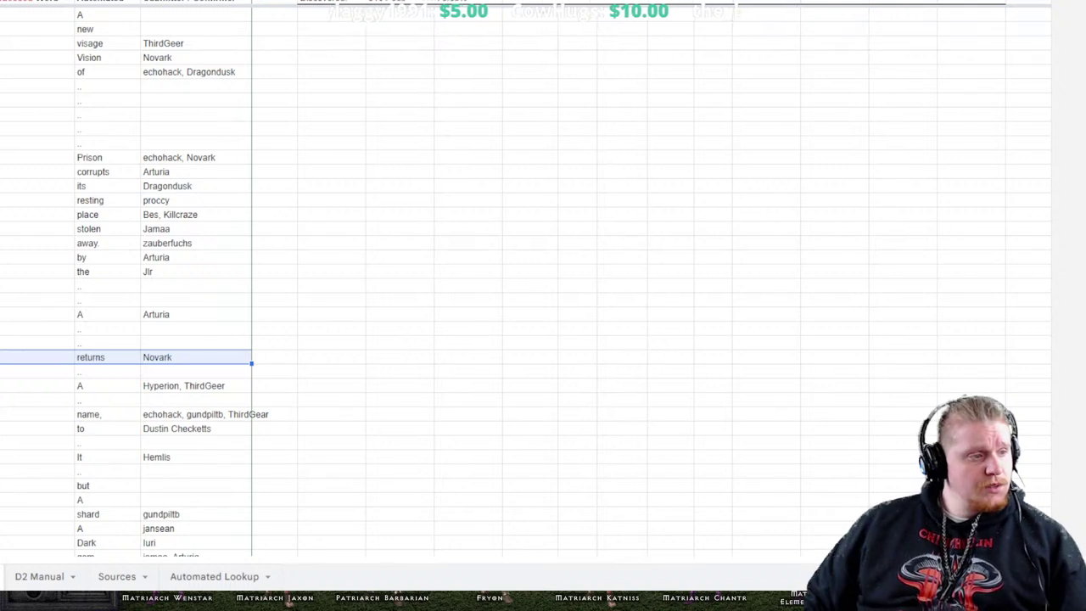
left_click(38, 371)
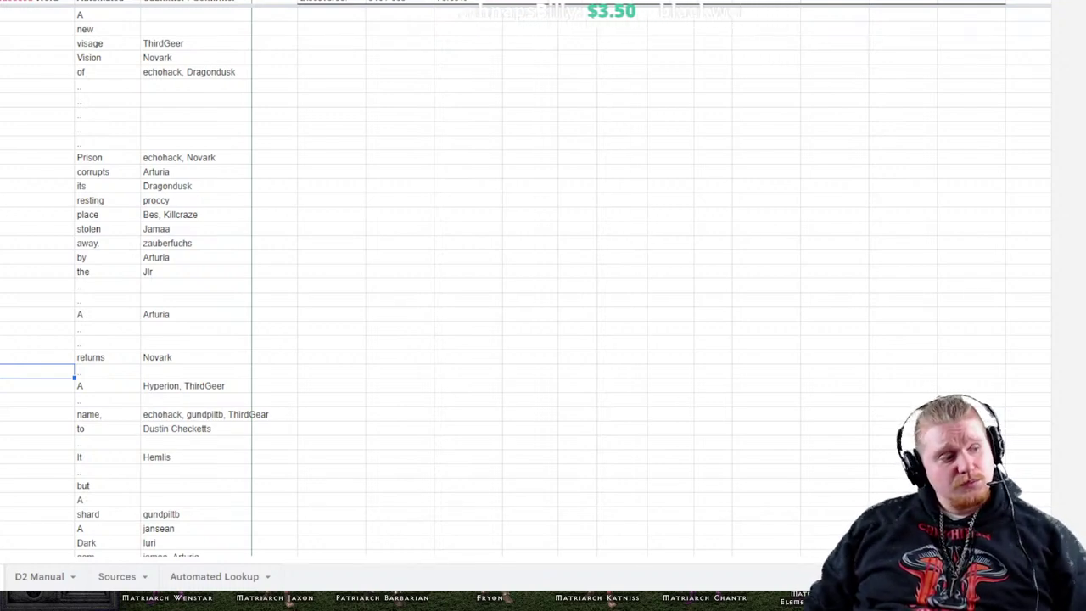
scroll(543, 280, "down", 10)
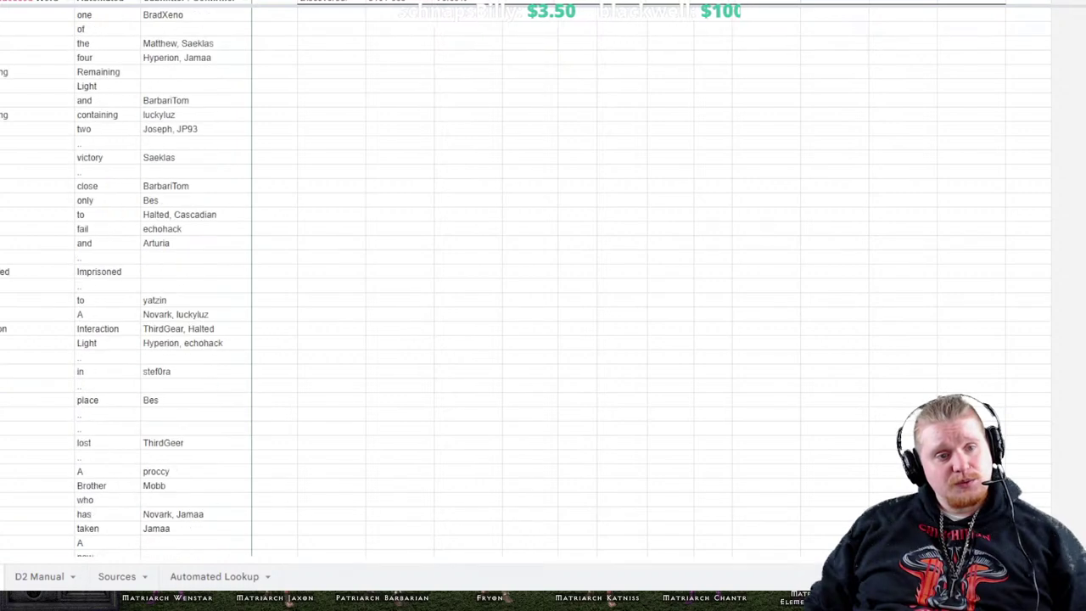
Read through the word rows from "shattered pieces" down to the "returns" row and mark that whole row for inspection
scroll(72, 482, "up", 10)
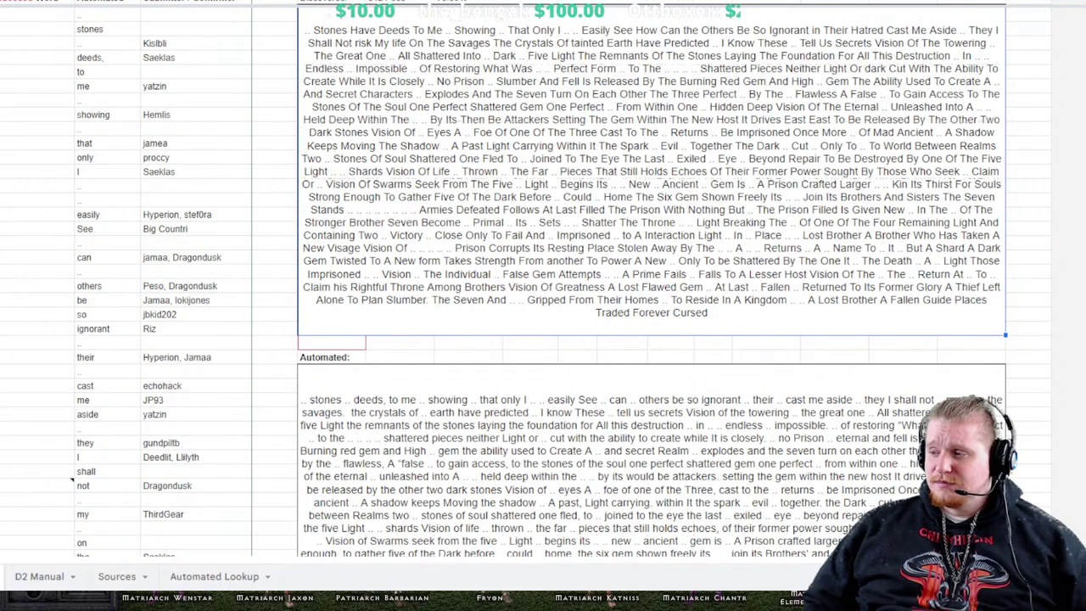
scroll(72, 480, "down", 10)
scroll(254, 280, "down", 20)
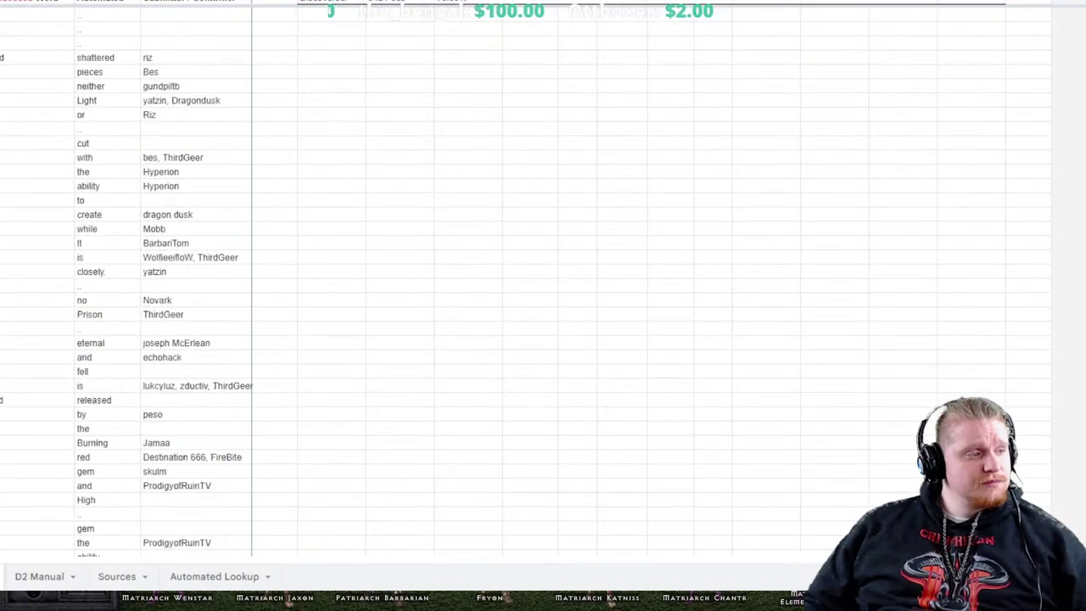
scroll(254, 280, "down", 20)
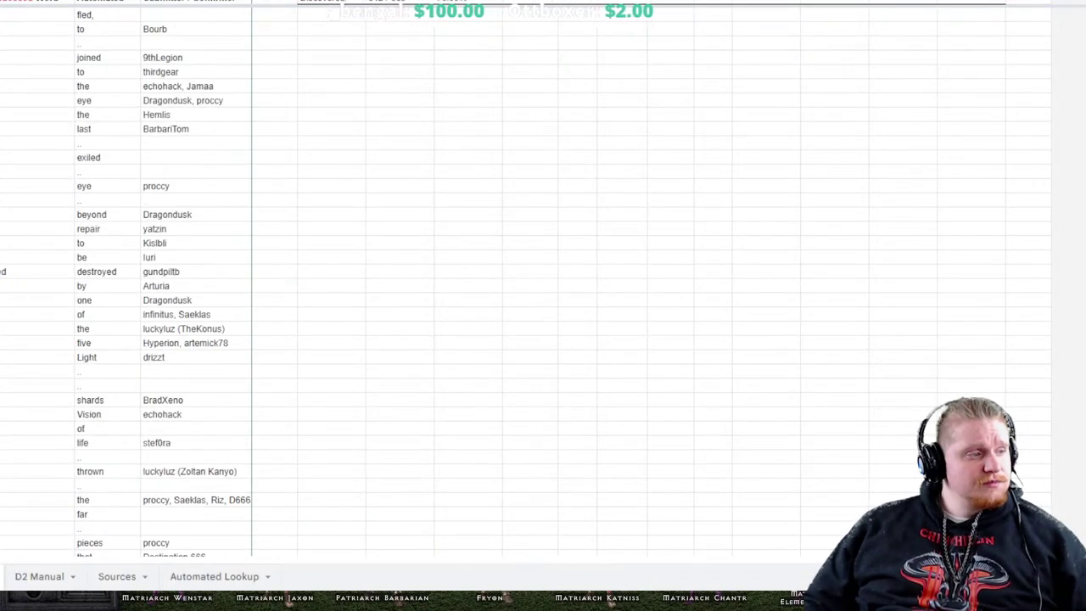
scroll(255, 280, "down", 10)
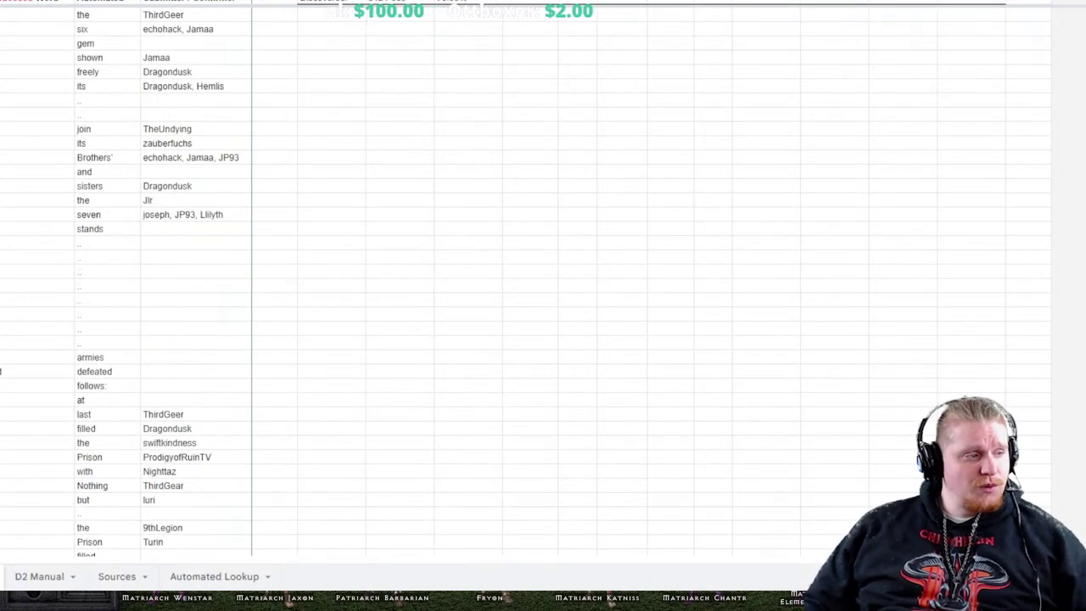
scroll(254, 280, "down", 20)
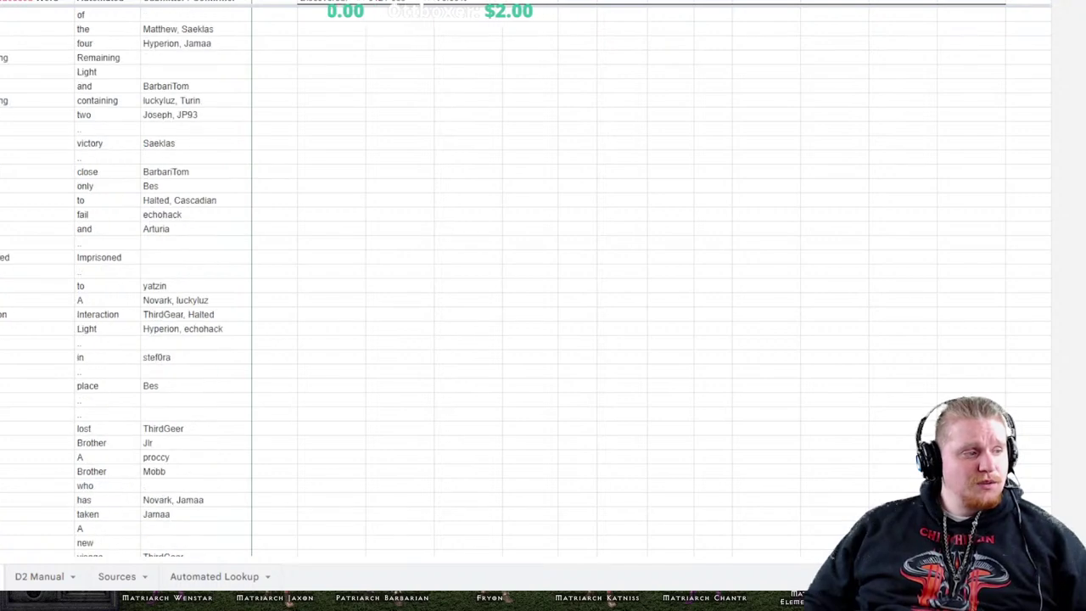
scroll(254, 280, "down", 8)
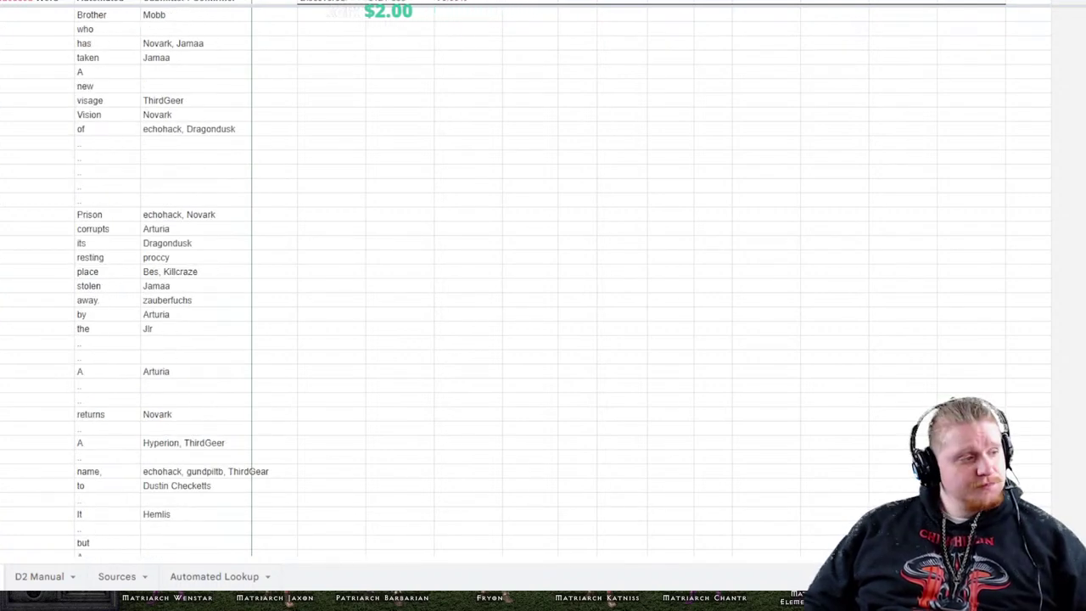
left_click_drag(34, 415, 196, 414)
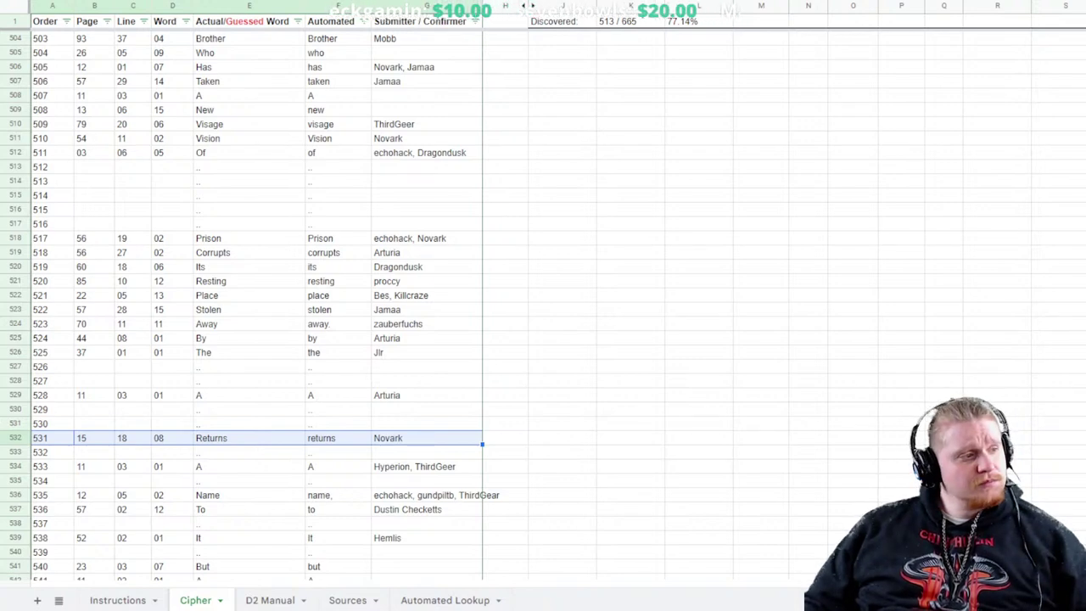
Check the cipher rows around order 531, down past "Imprisoned" and back up to "Held Deep Within", for blanks and missing submitters
scroll(255, 305, "down", 2)
scroll(254, 306, "up", 1)
scroll(255, 305, "down", 6)
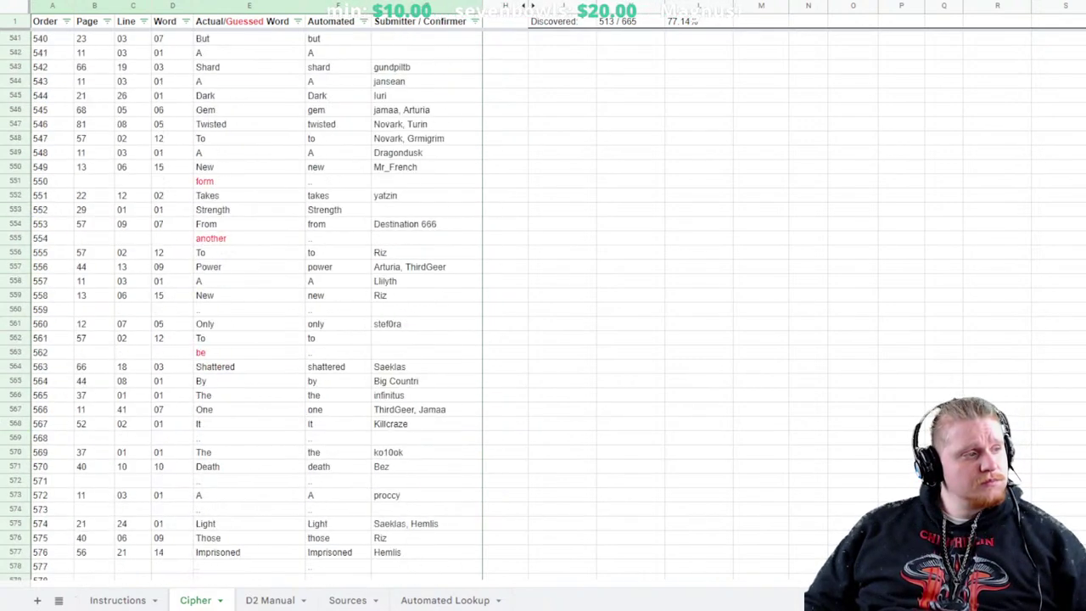
scroll(255, 305, "down", 4)
scroll(255, 305, "up", 11)
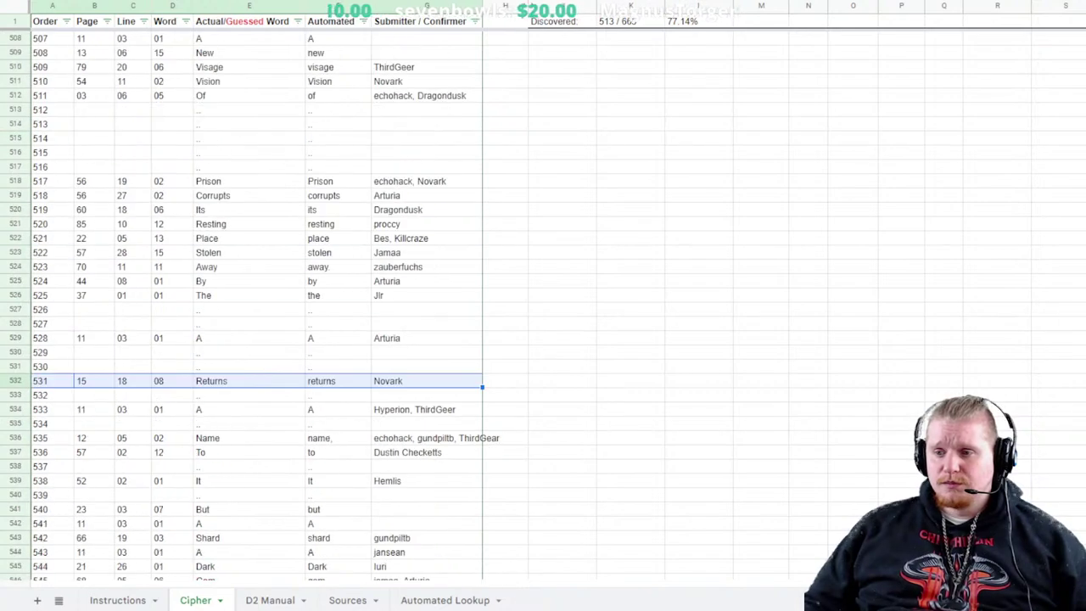
scroll(255, 305, "up", 4)
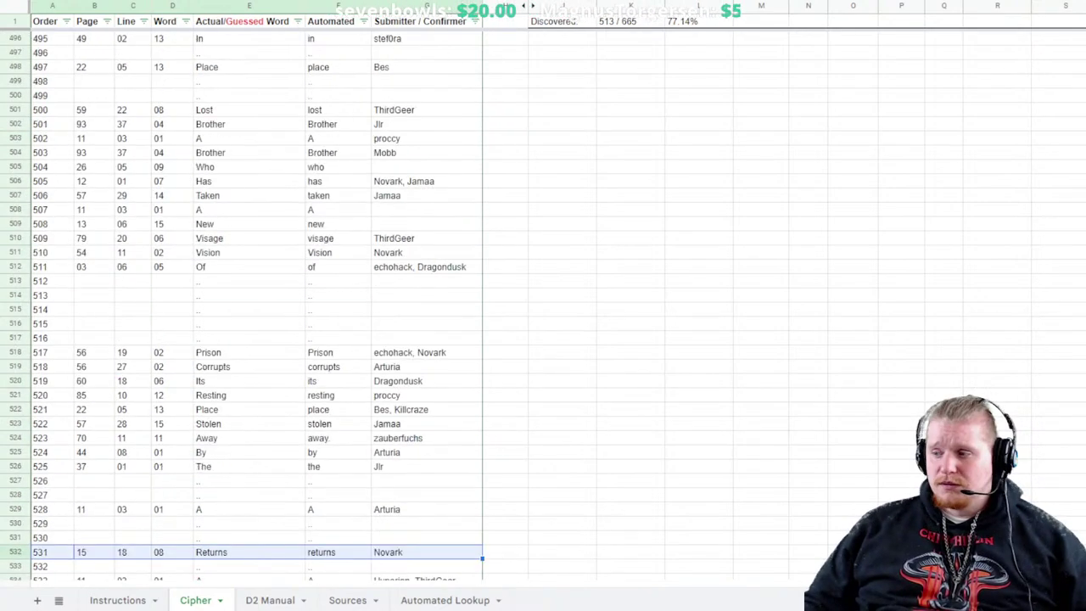
scroll(255, 306, "up", 20)
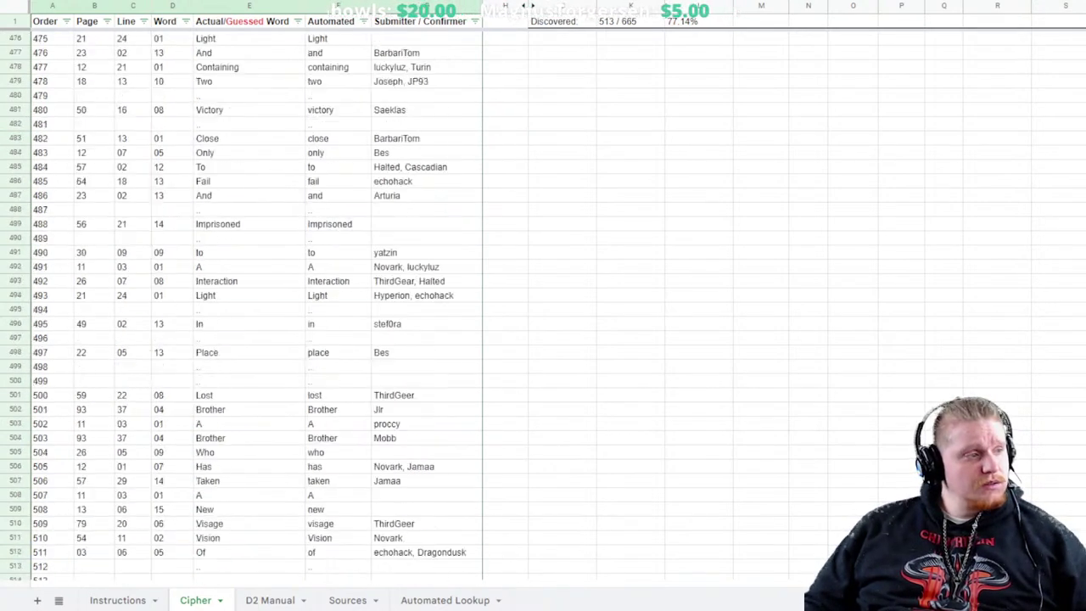
scroll(255, 306, "up", 20)
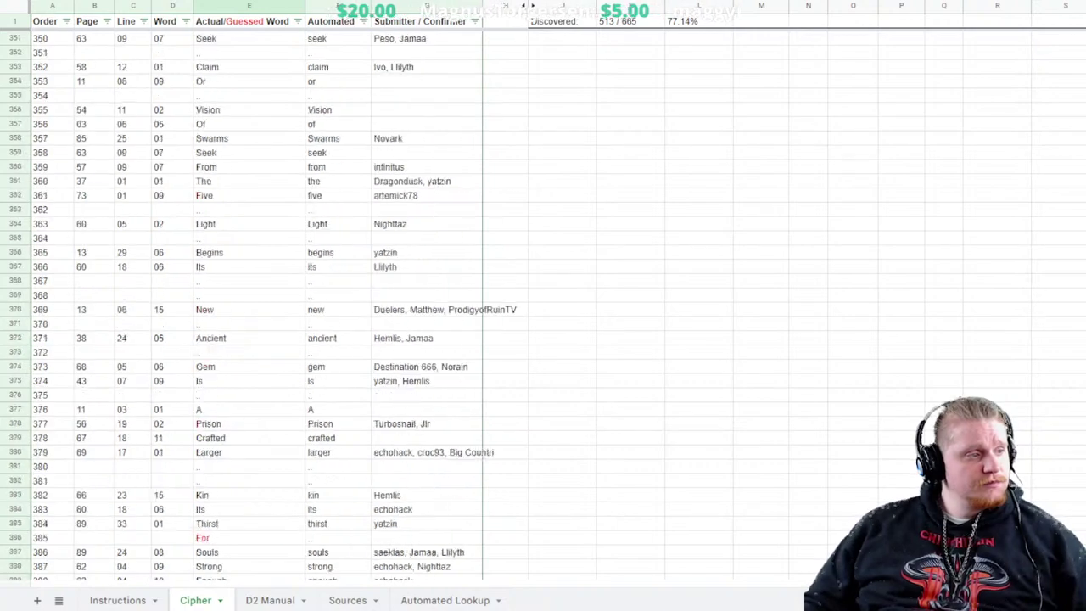
scroll(254, 305, "up", 20)
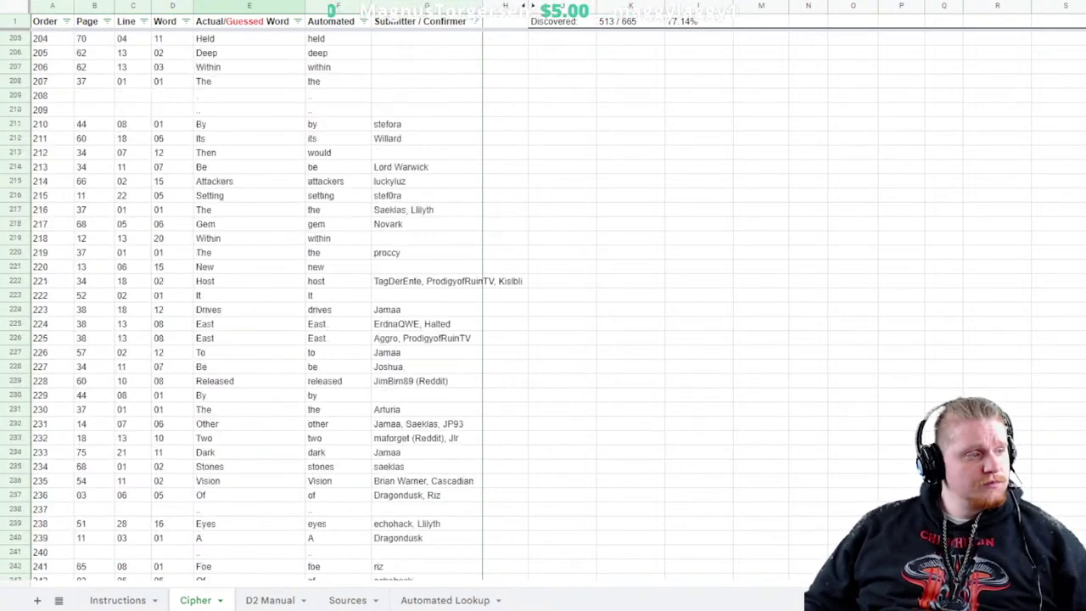
Check the word, automated and submitter cells of the "Eternal" row at order 197
left_click(250, 352)
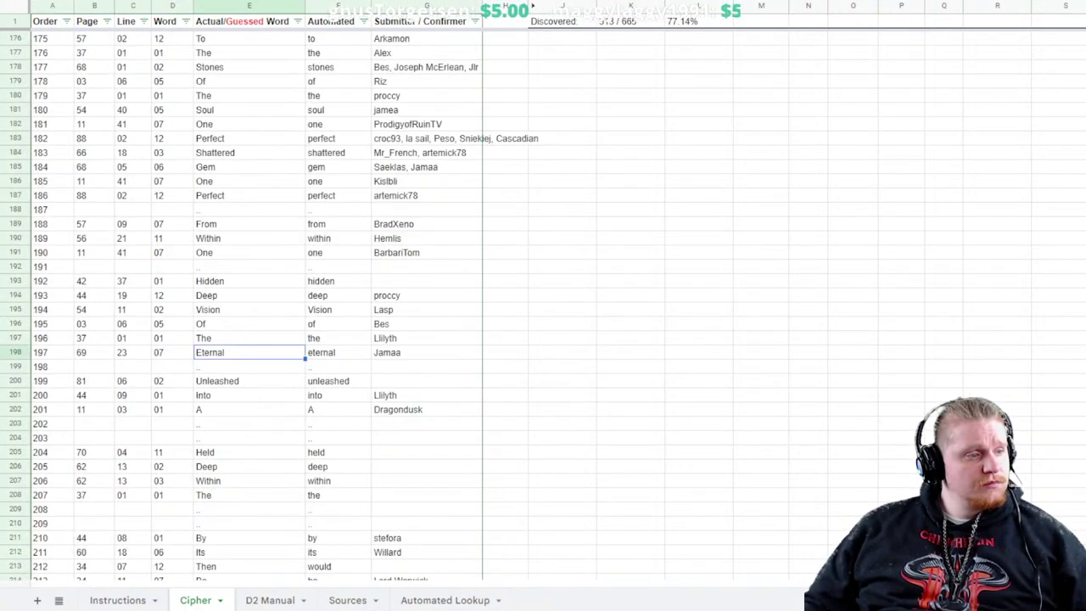
left_click(426, 352)
left_click(250, 352)
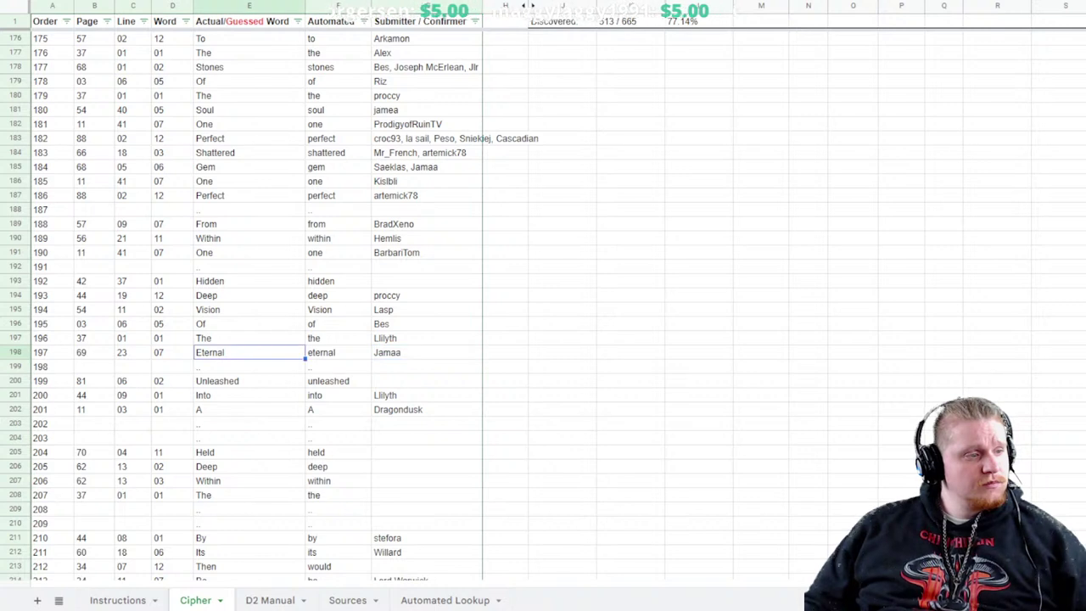
left_click(338, 352)
left_click(250, 352)
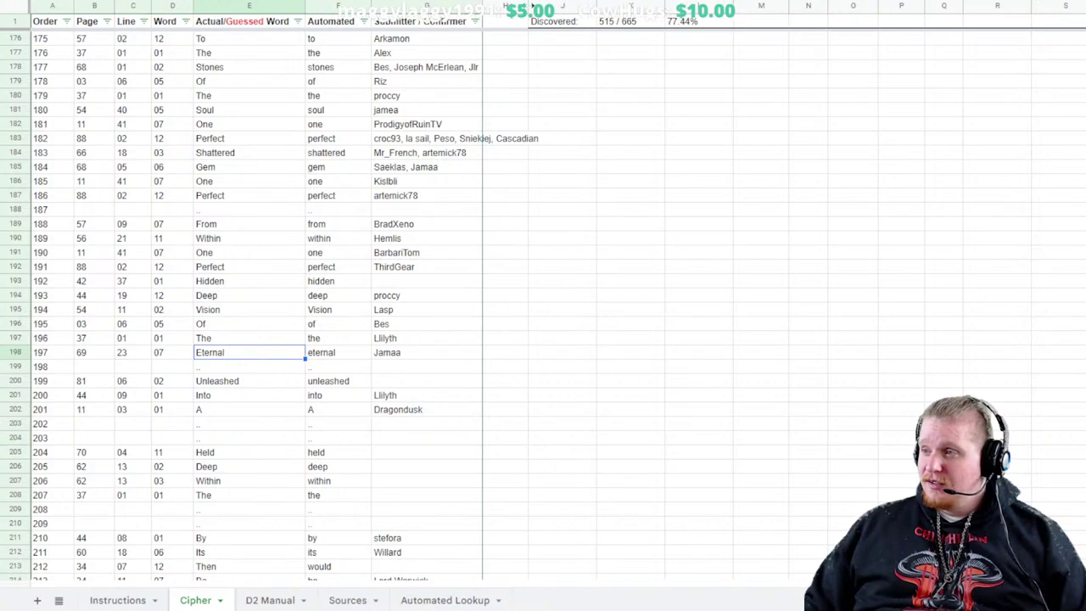
Scan the cipher rows down to order 347 and mark the page, line and word numbers of "By" for inspection
scroll(255, 305, "up", 4)
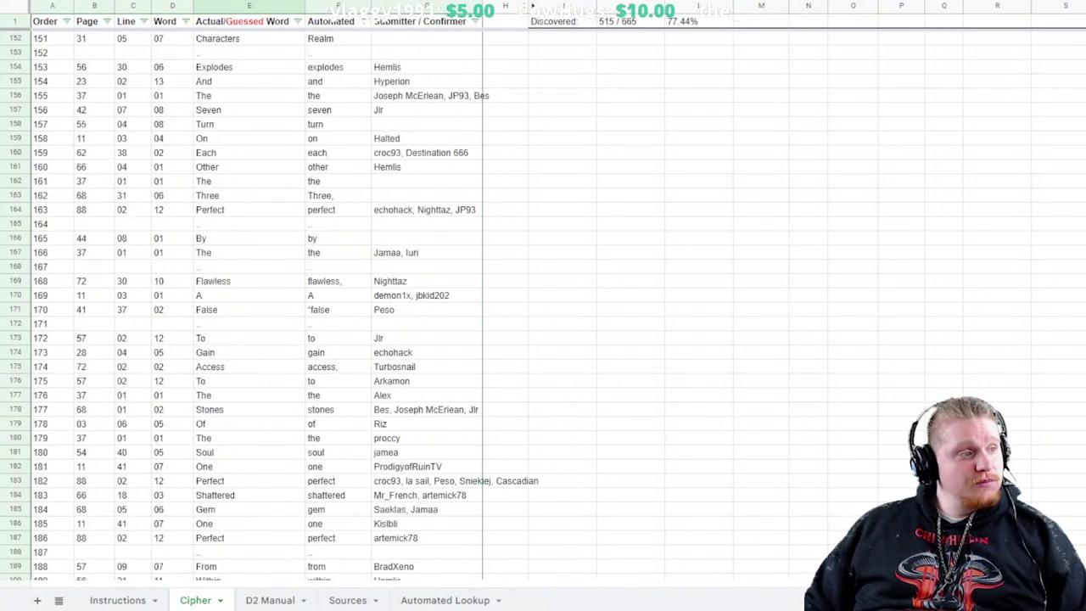
scroll(254, 305, "down", 15)
scroll(255, 305, "down", 20)
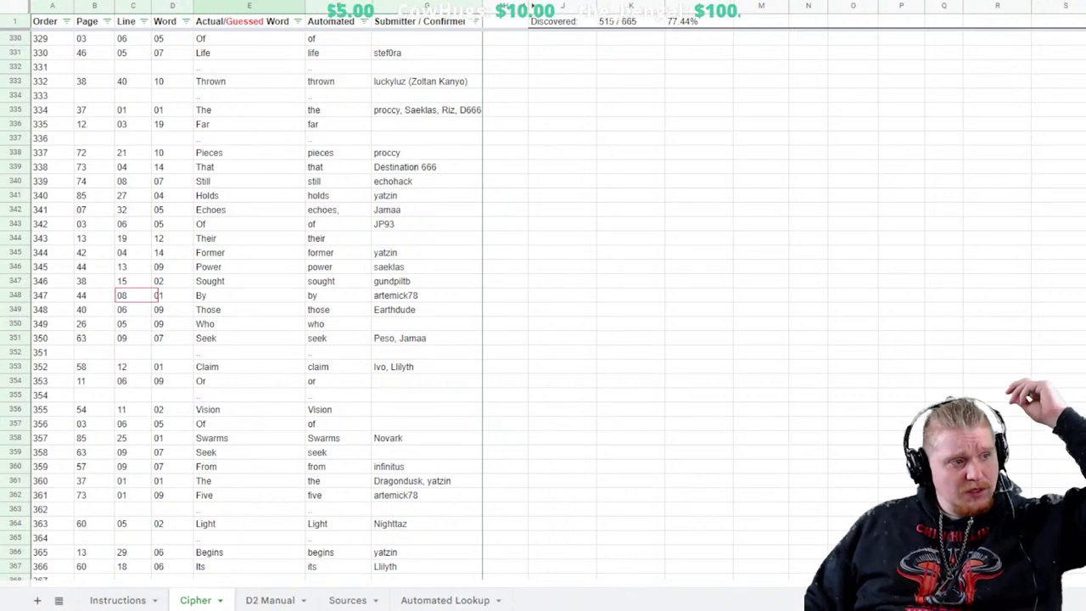
left_click_drag(93, 296, 172, 295)
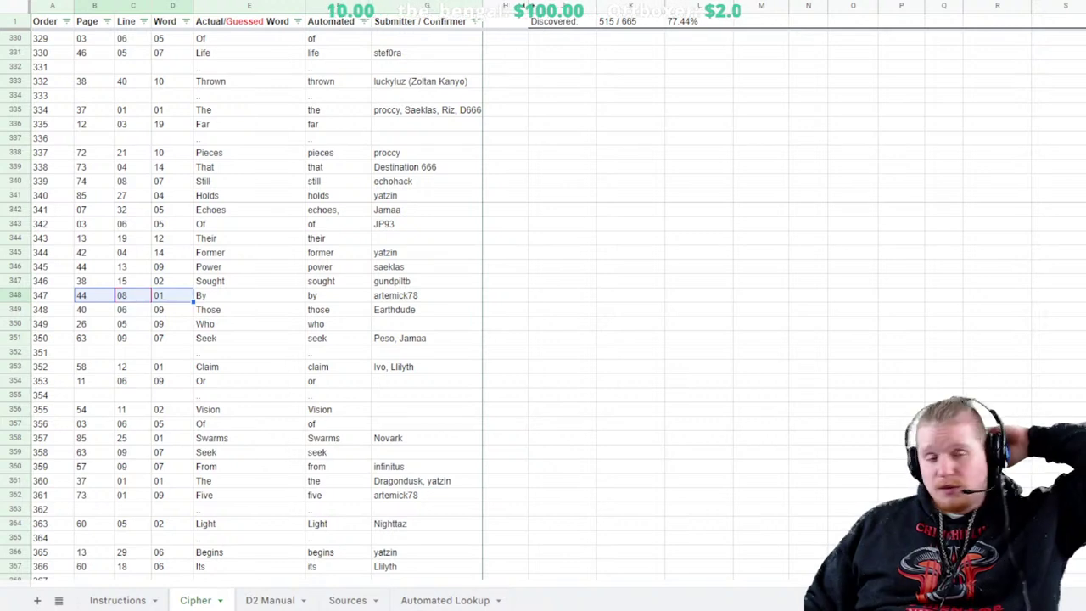
left_click(172, 295)
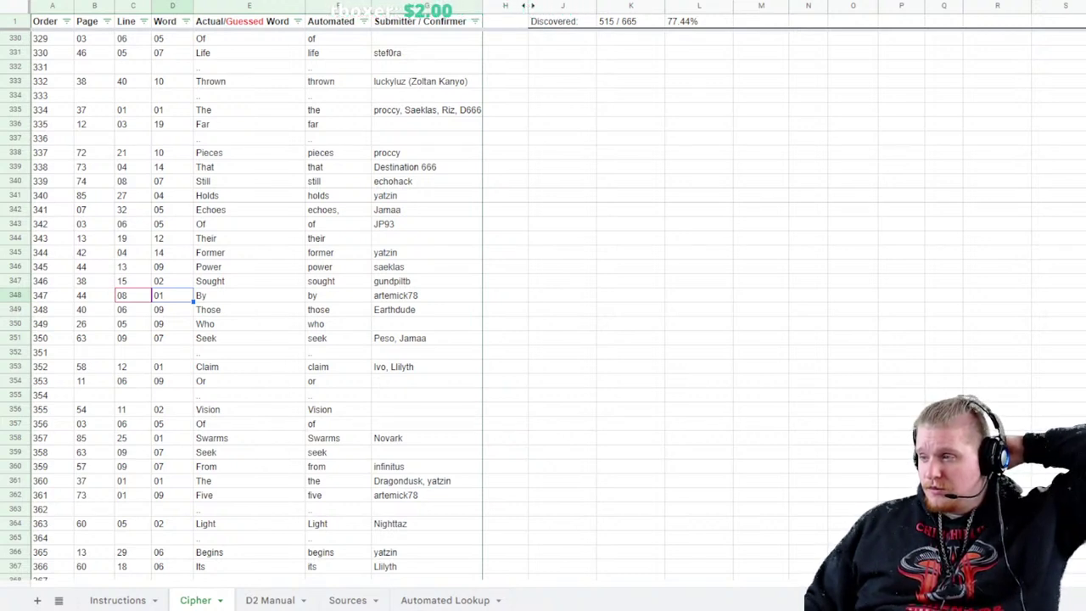
Look through the rows down to order 522 and mark the page, line and word numbers of "Stolen"
scroll(255, 305, "down", 20)
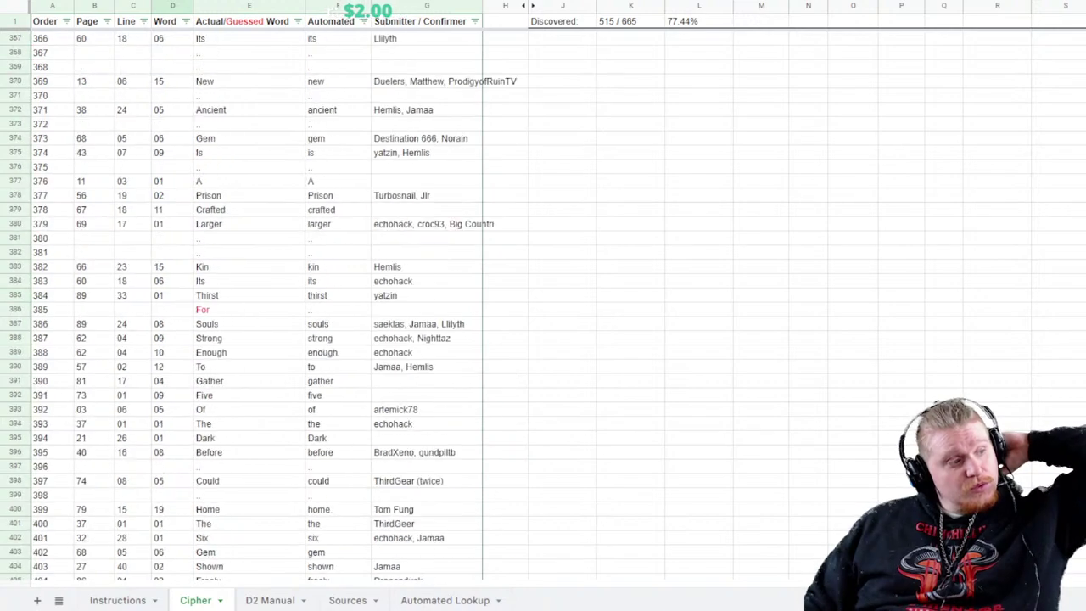
scroll(255, 306, "down", 3)
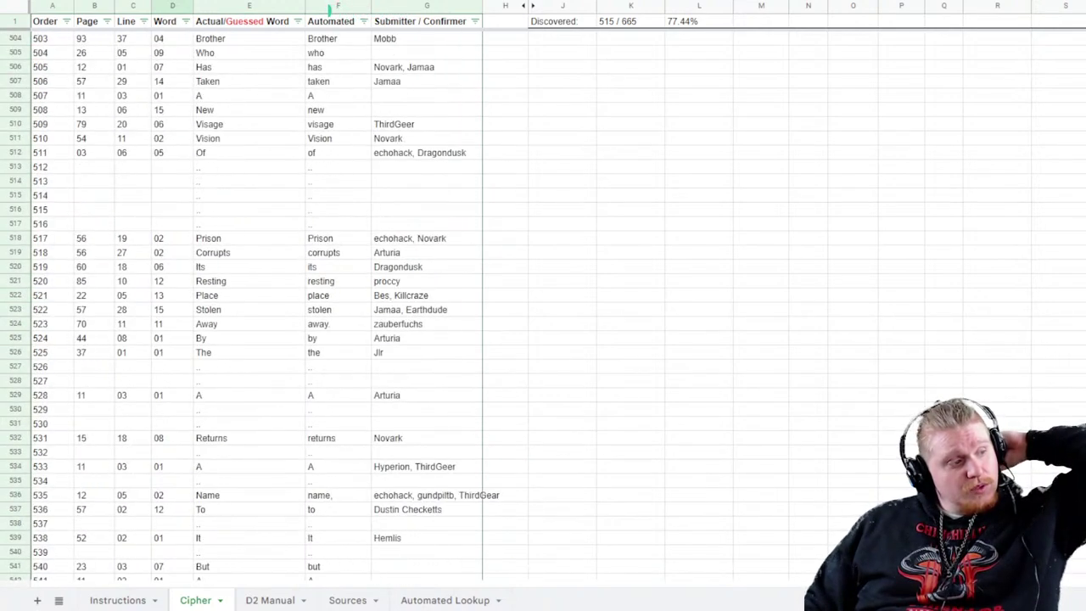
left_click_drag(94, 310, 172, 310)
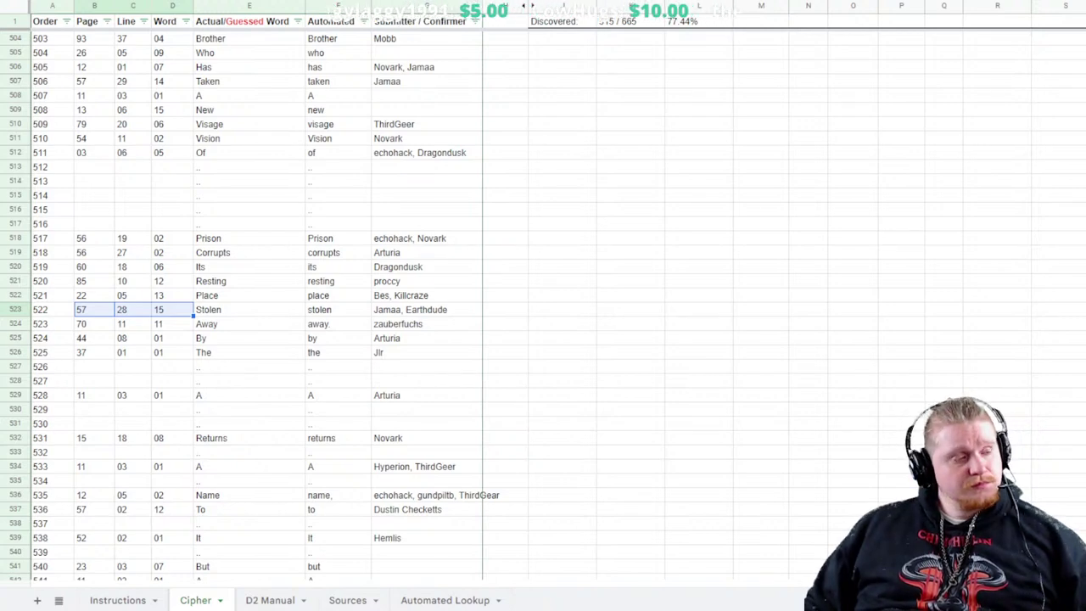
Read the rows between "Stolen" and "Lesser Host" for blank words, and mark the missing word at order 559 after "A New"
scroll(255, 305, "down", 5)
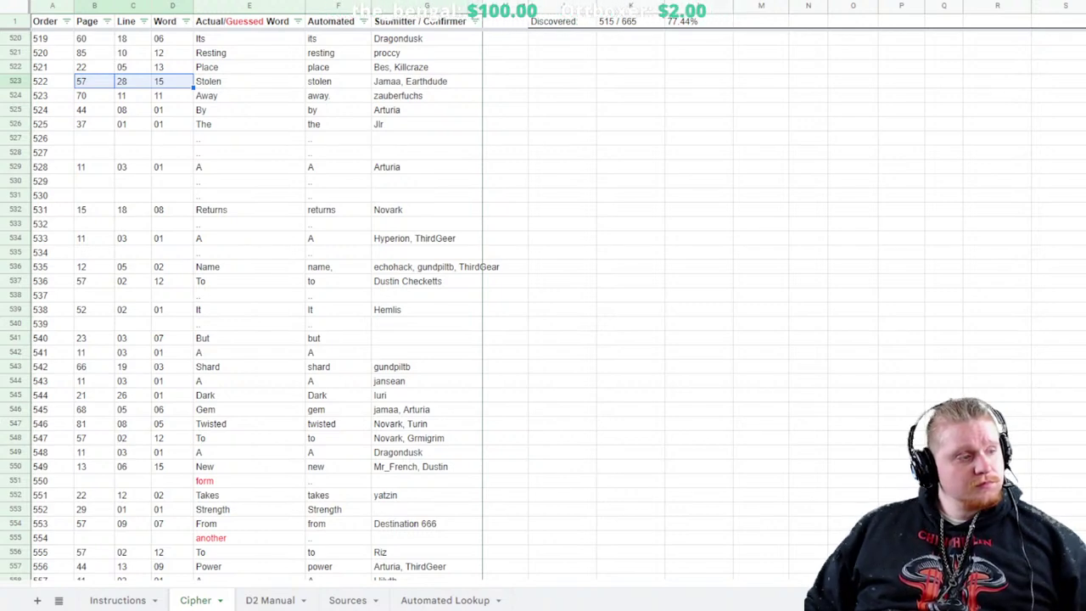
scroll(255, 305, "down", 5)
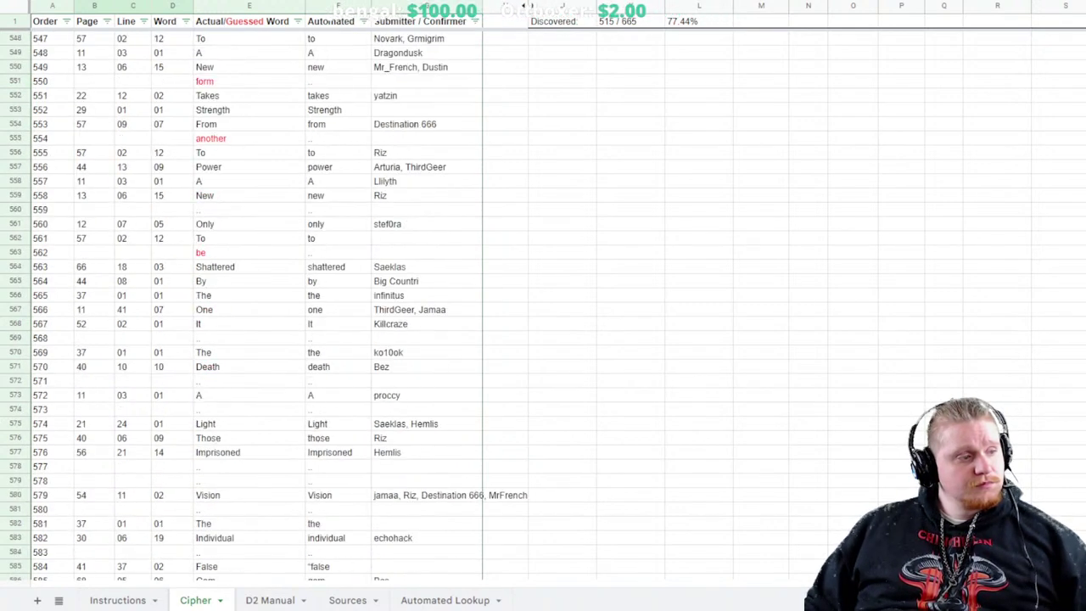
scroll(254, 306, "up", 3)
scroll(254, 305, "down", 5)
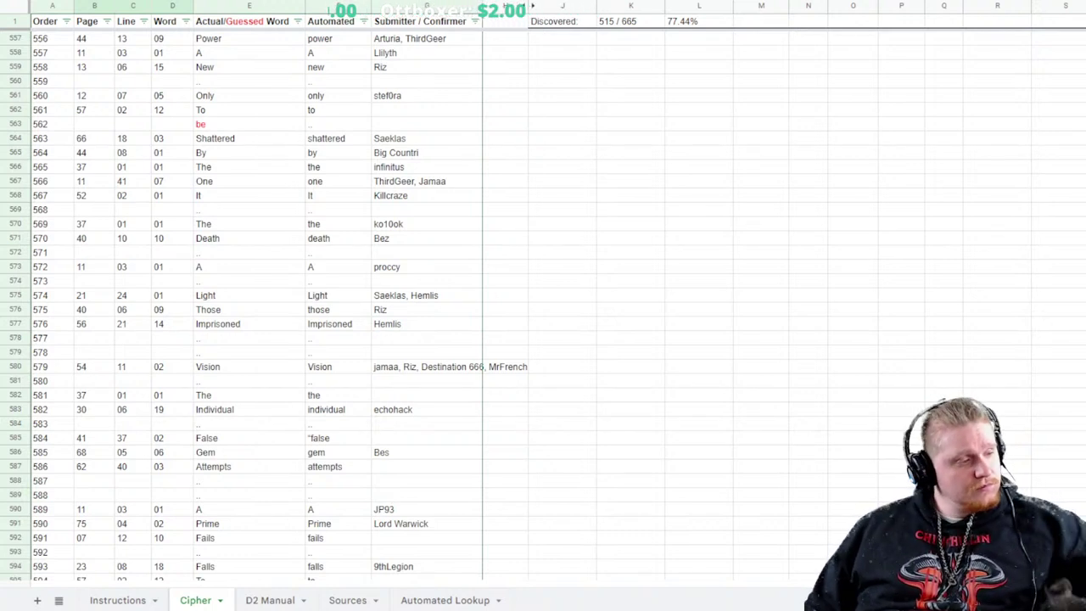
scroll(255, 305, "down", 2)
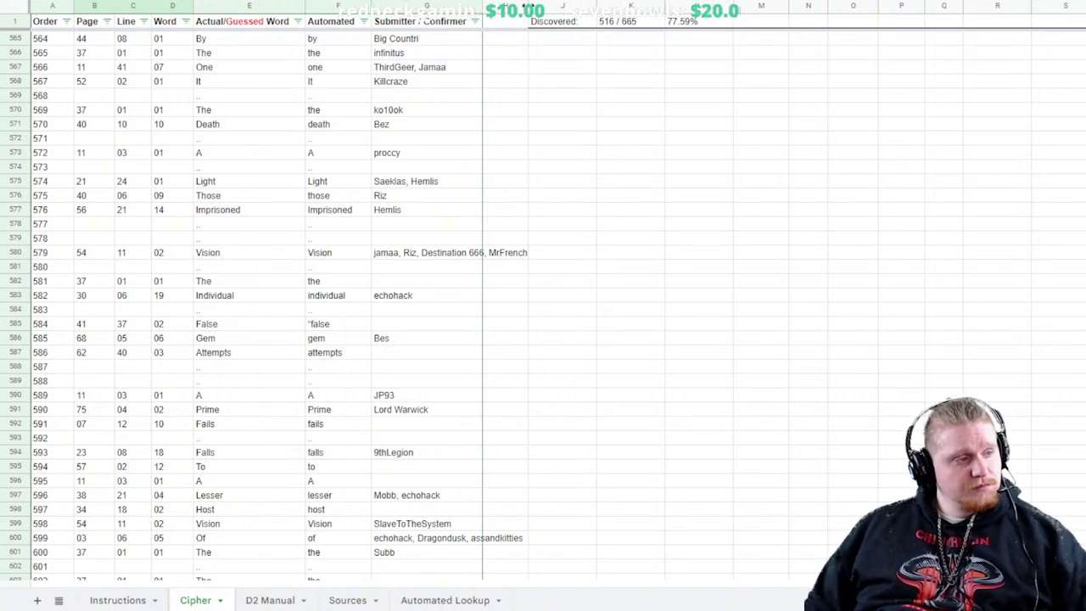
scroll(339, 305, "up", 2)
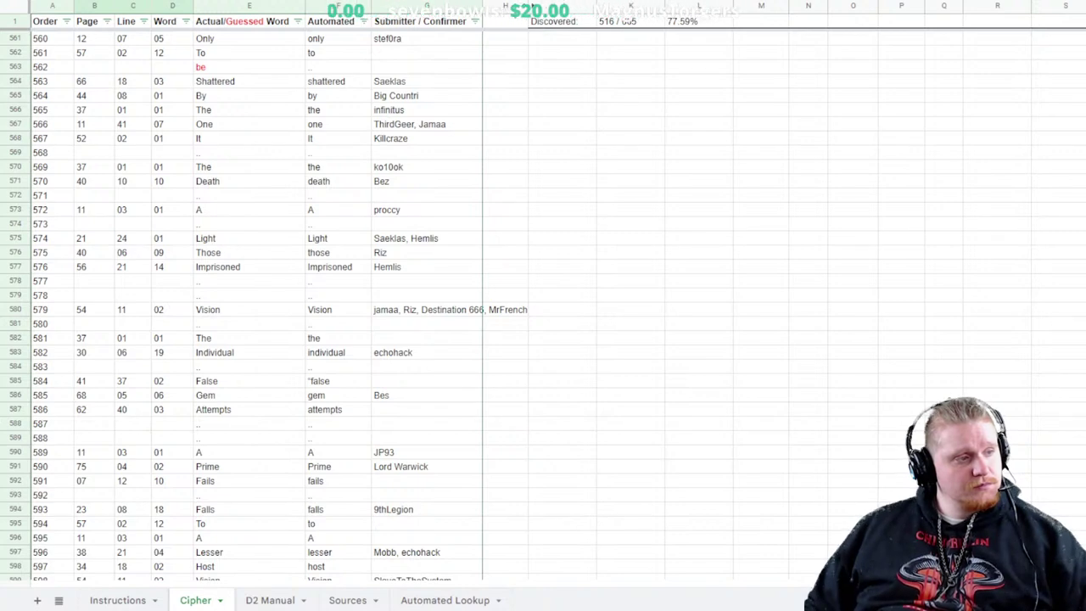
scroll(254, 305, "up", 3)
scroll(255, 305, "up", 3)
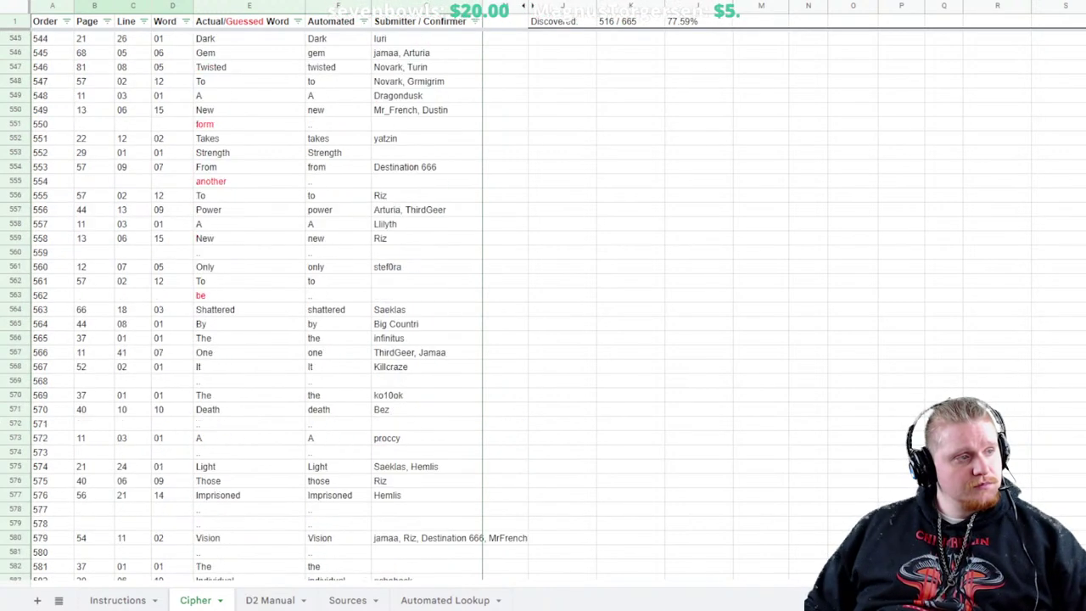
scroll(255, 306, "up", 3)
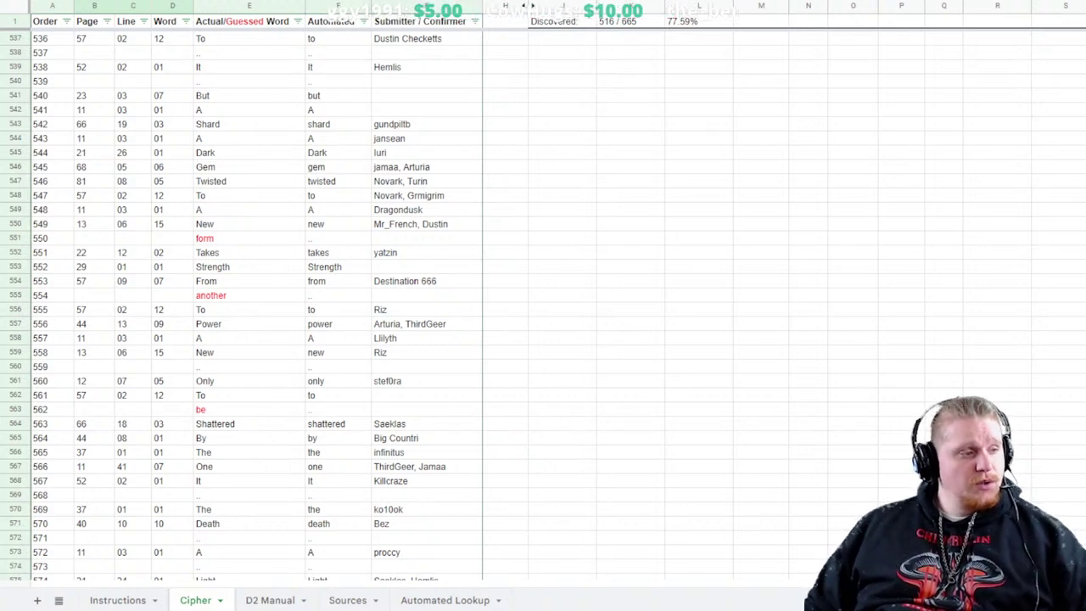
left_click(249, 365)
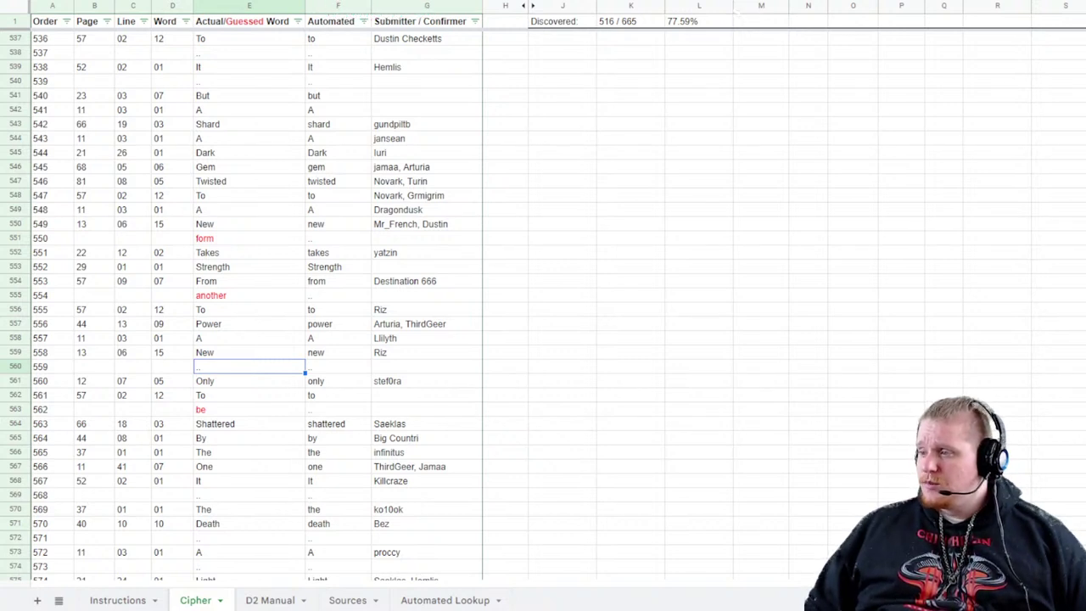
Examine the "Vision Of Greatness" passage and mark the row for "Of" at order 616 from page number to submitter
scroll(255, 306, "down", 10)
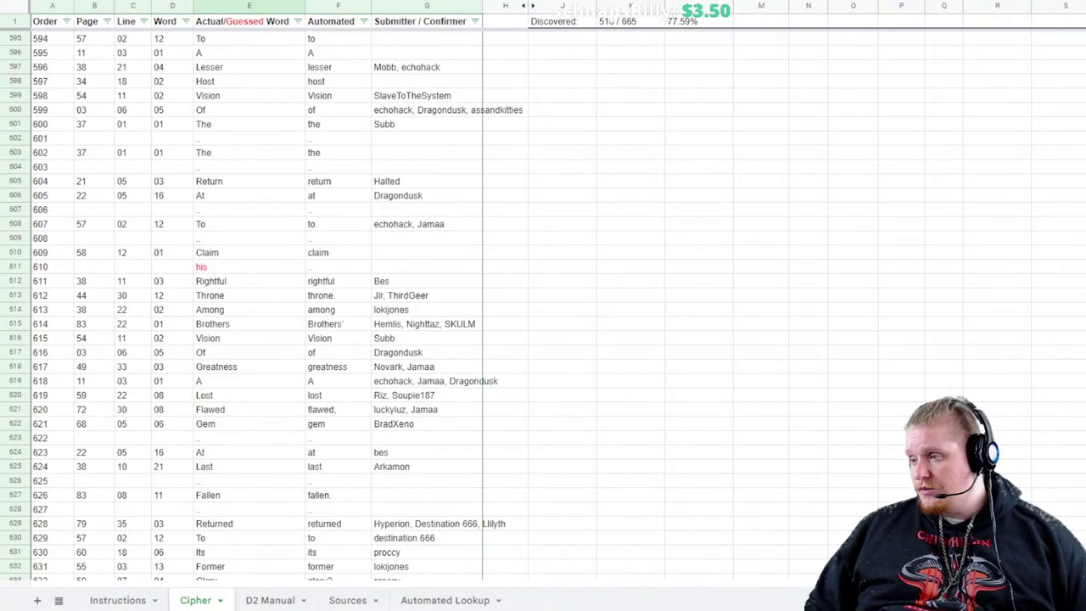
left_click(172, 352)
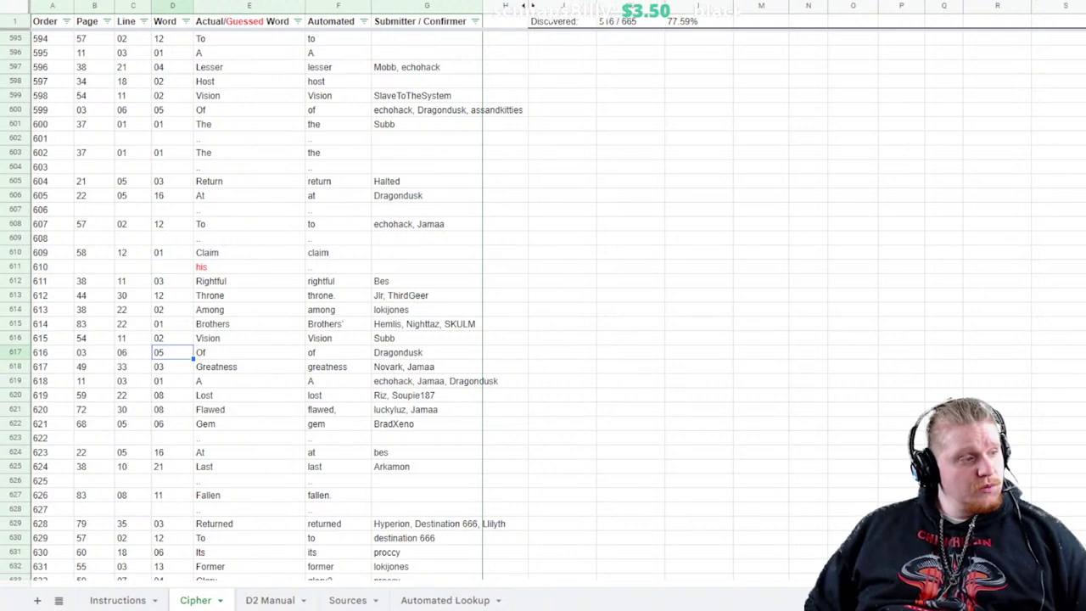
left_click_drag(94, 353, 424, 352)
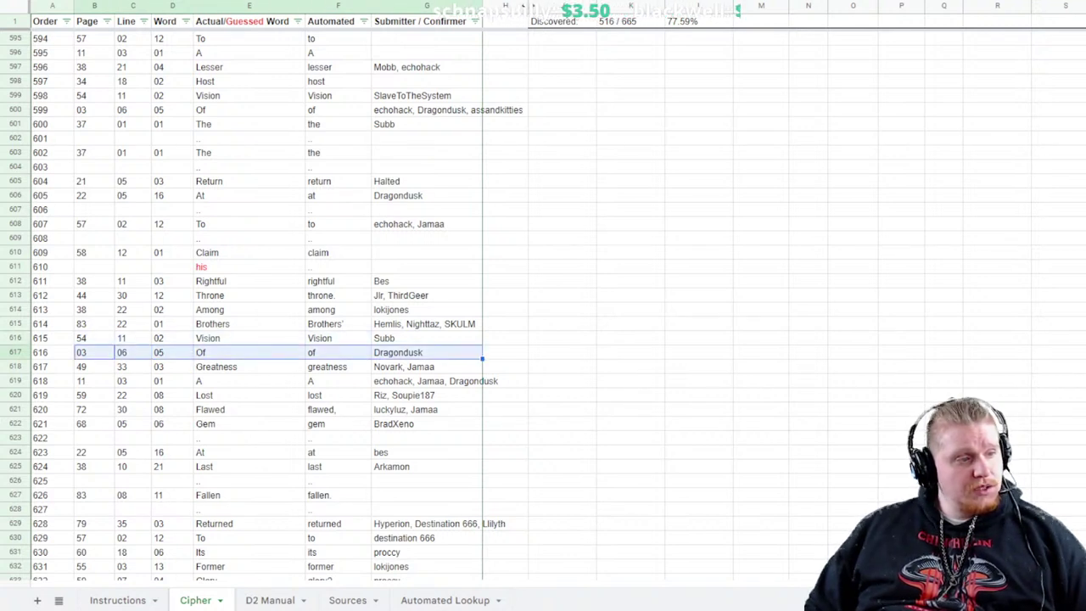
left_click(506, 352)
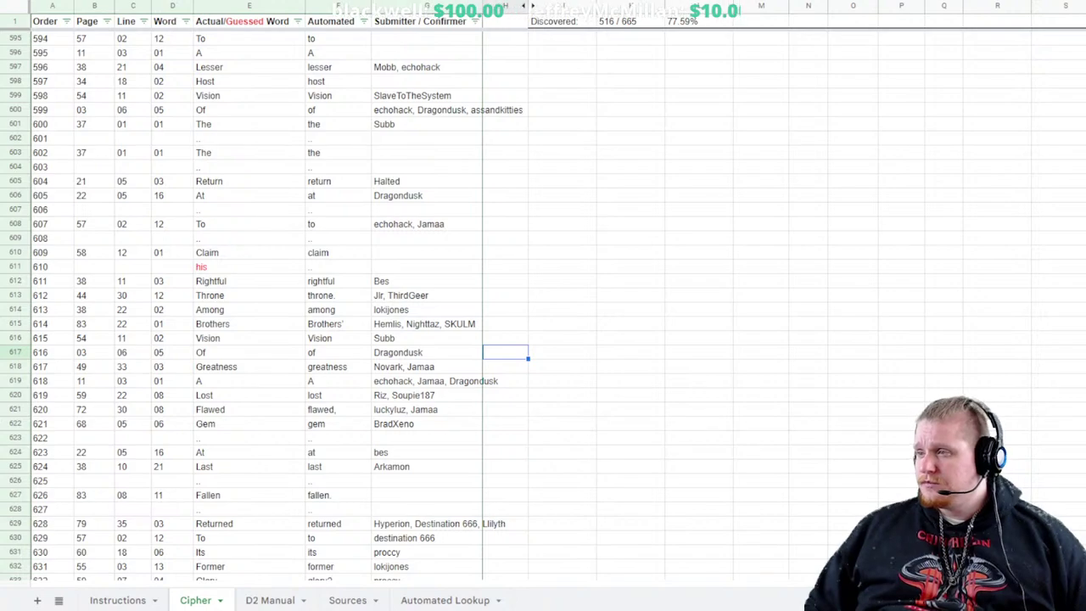
Fill the missing word at order 396, between "Before" and "Could", with "They" and select its submitter cell
scroll(526, 5, "up", 20)
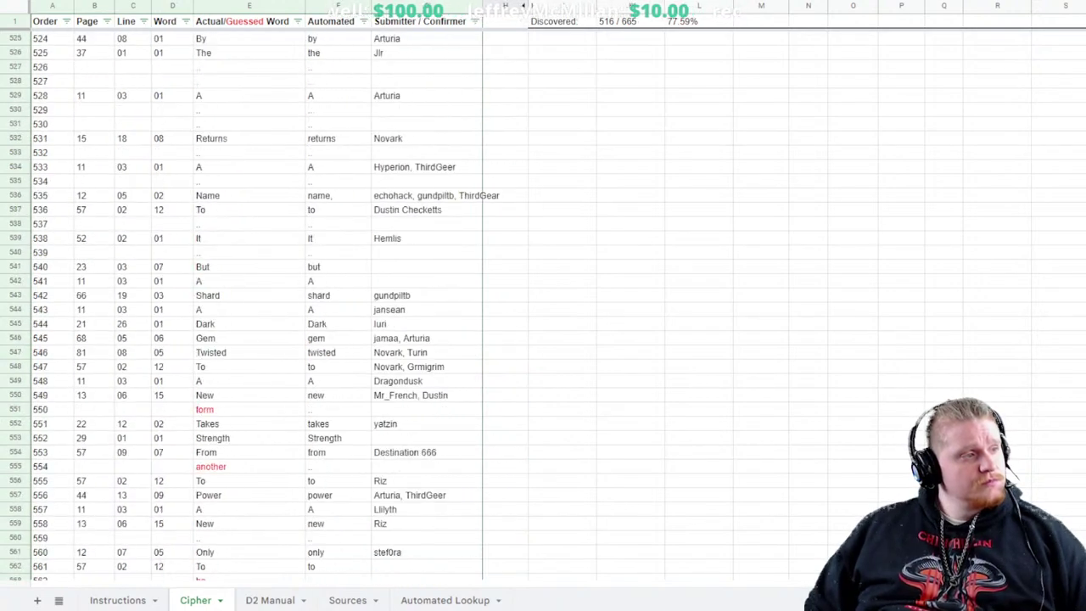
scroll(526, 5, "up", 15)
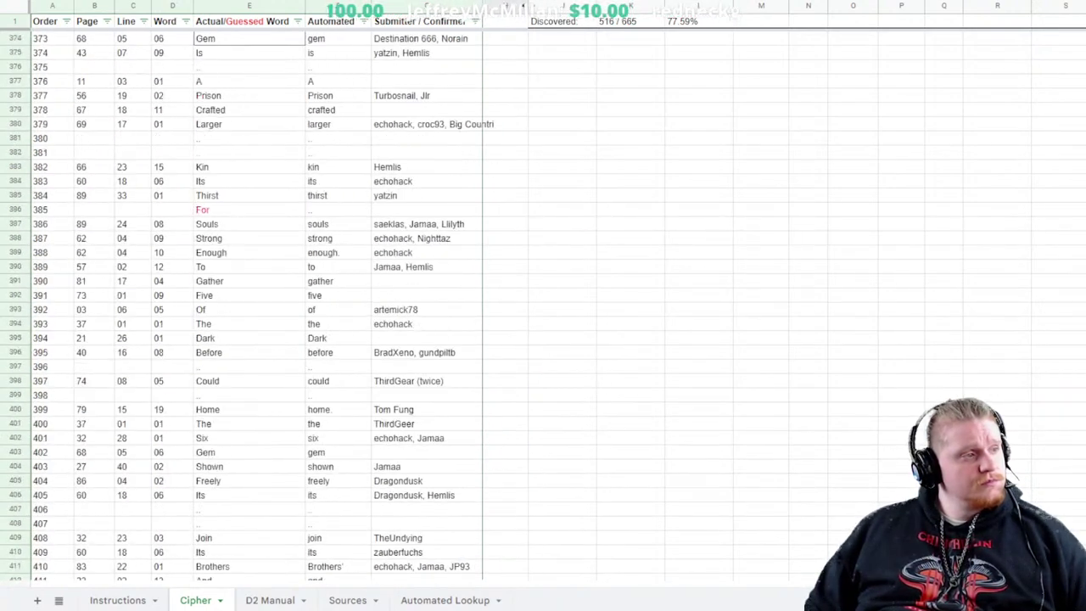
scroll(533, 5, "down", 3)
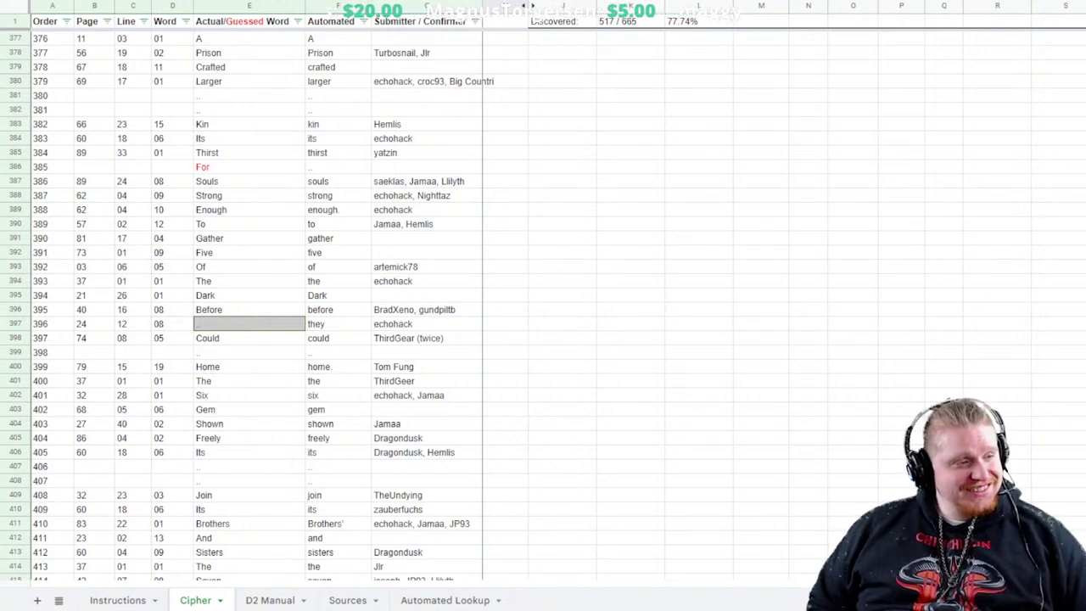
type("They")
left_click(426, 323)
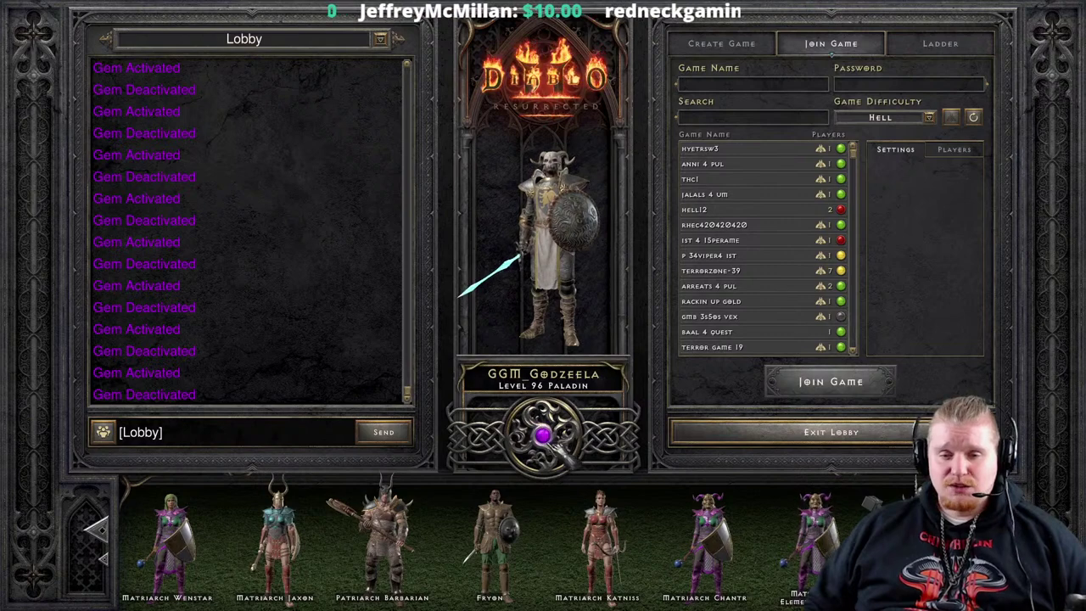
Toggle the gem in the Diablo II: Resurrected lobby and read back through the chat history, returning to the newest messages
left_click(545, 438)
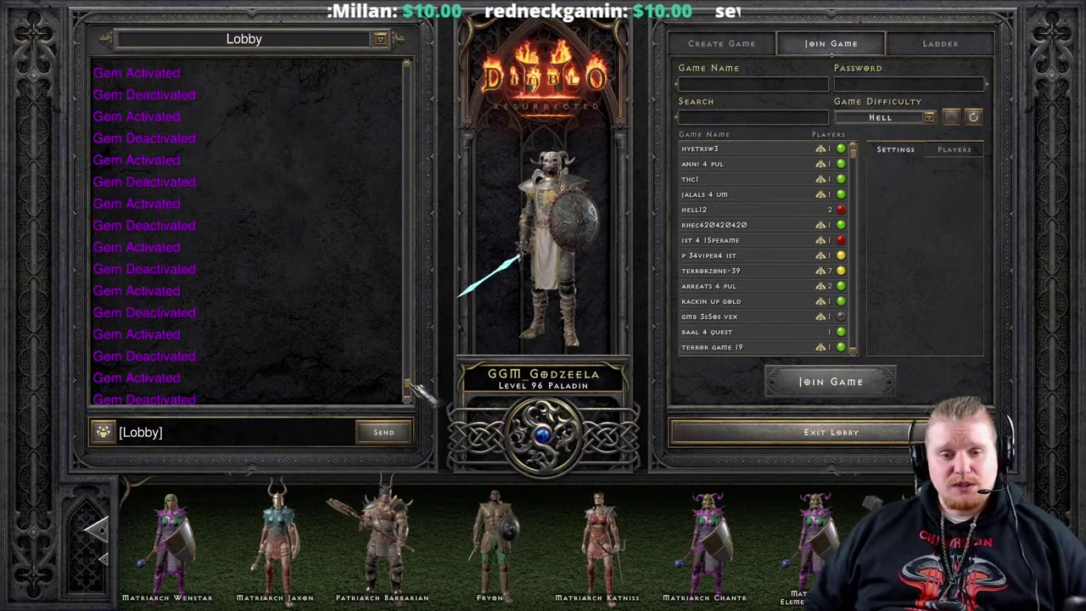
scroll(424, 351, "up", 2)
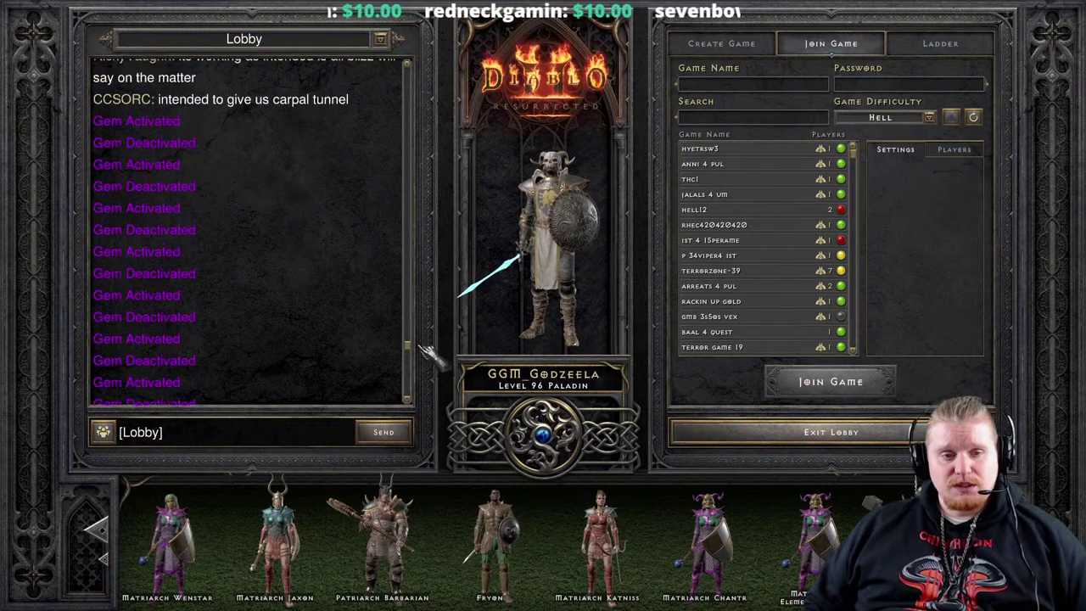
scroll(422, 340, "down", 3)
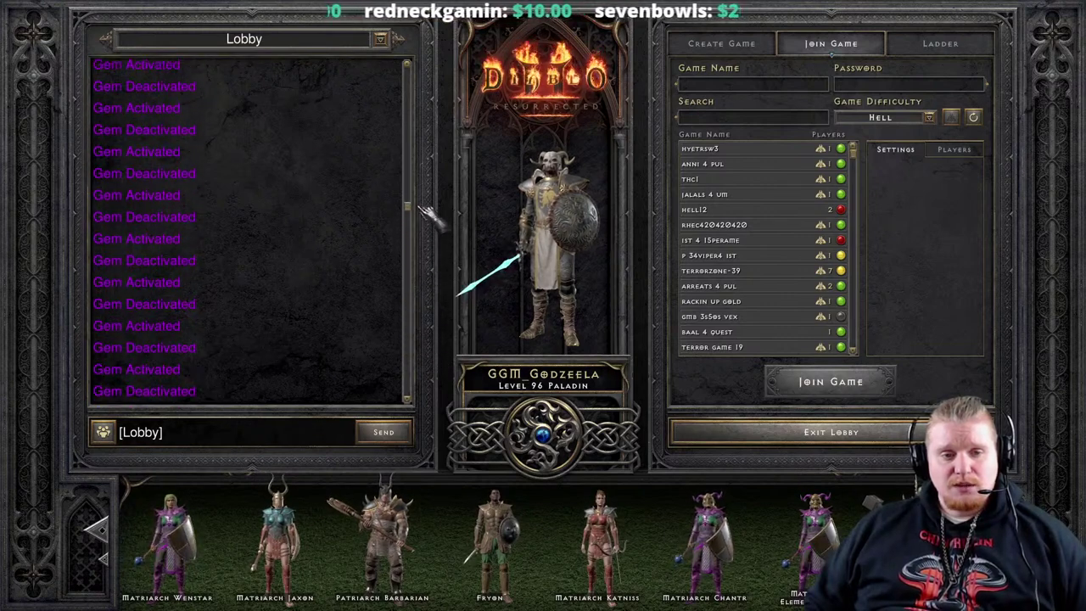
scroll(419, 111, "up", 5)
scroll(412, 106, "up", 5)
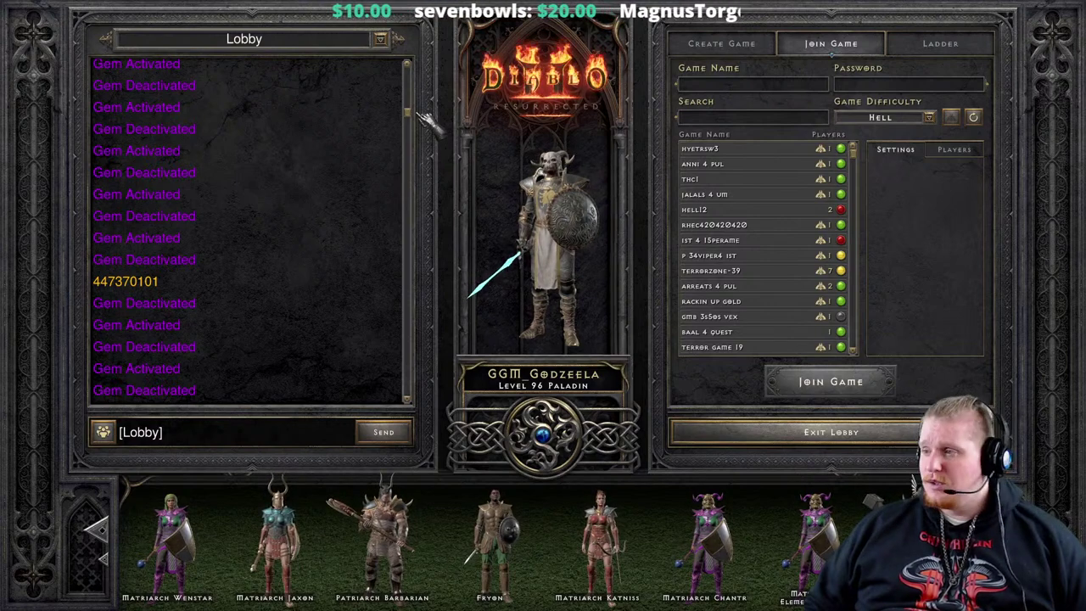
left_click_drag(417, 112, 407, 392)
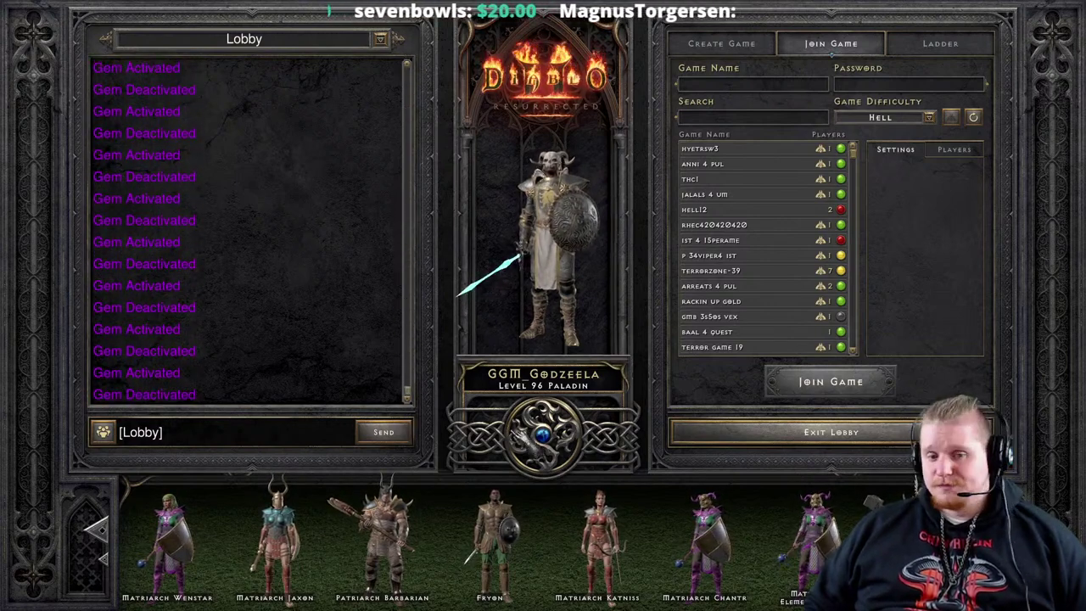
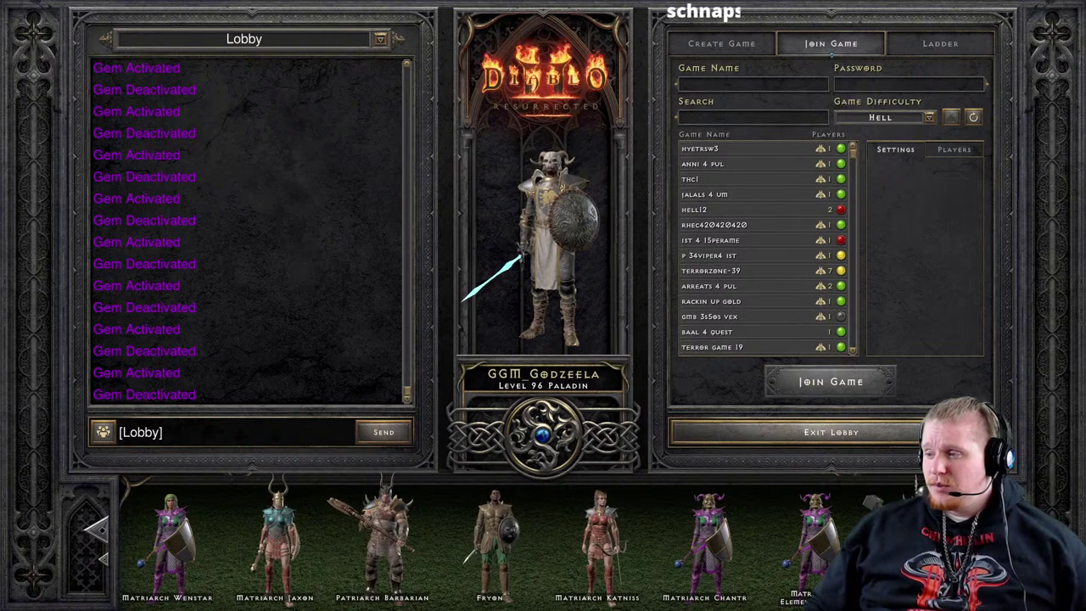
Switch to the cipher spreadsheet and mark the order, page, line and word numbers of the "Easily" row at order 015
key("alt+Tab")
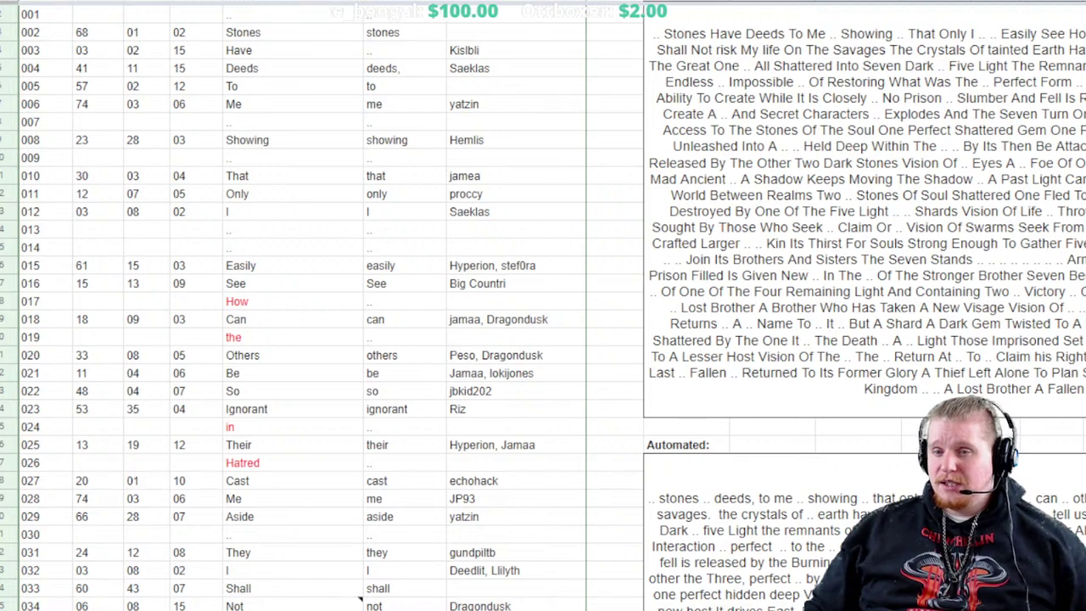
left_click_drag(30, 265, 81, 265)
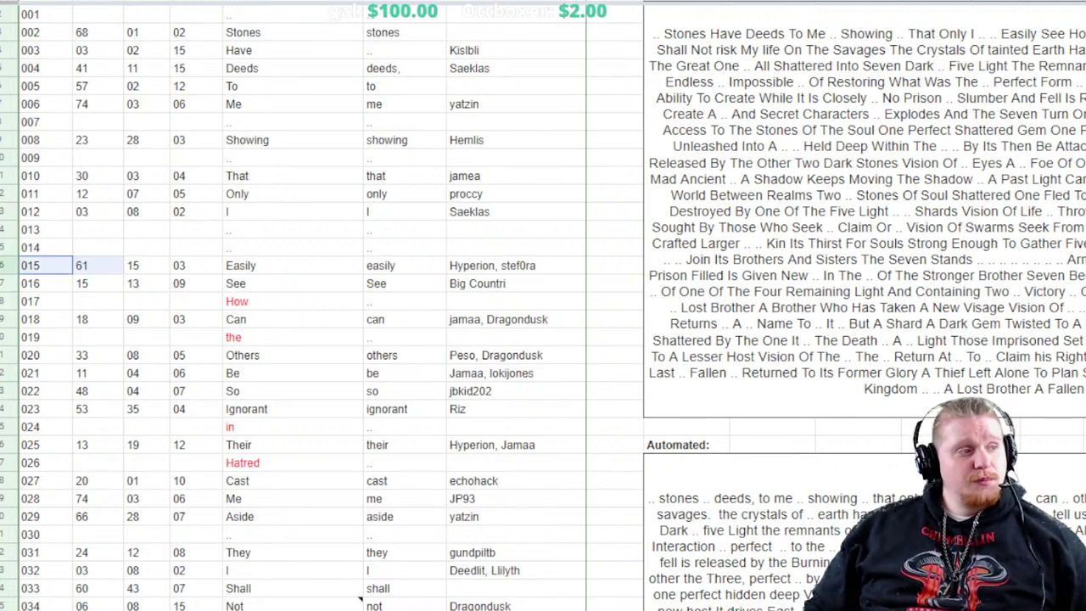
key("shift+Right")
key("shift+Right")
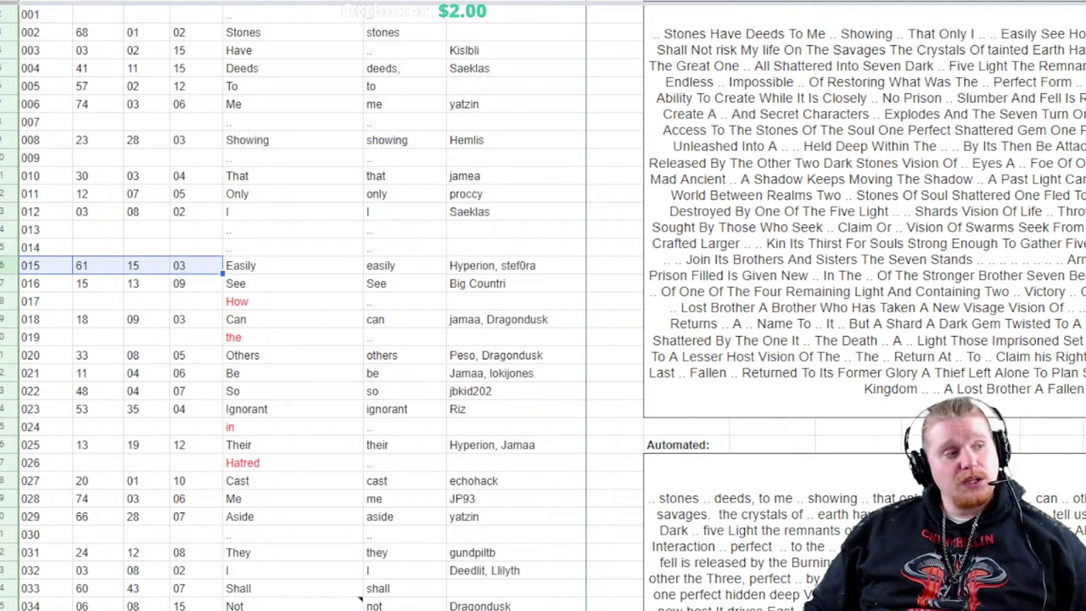
Replace the red word at order 024, between "Ignorant" and "Their", with "to"
key("Right")
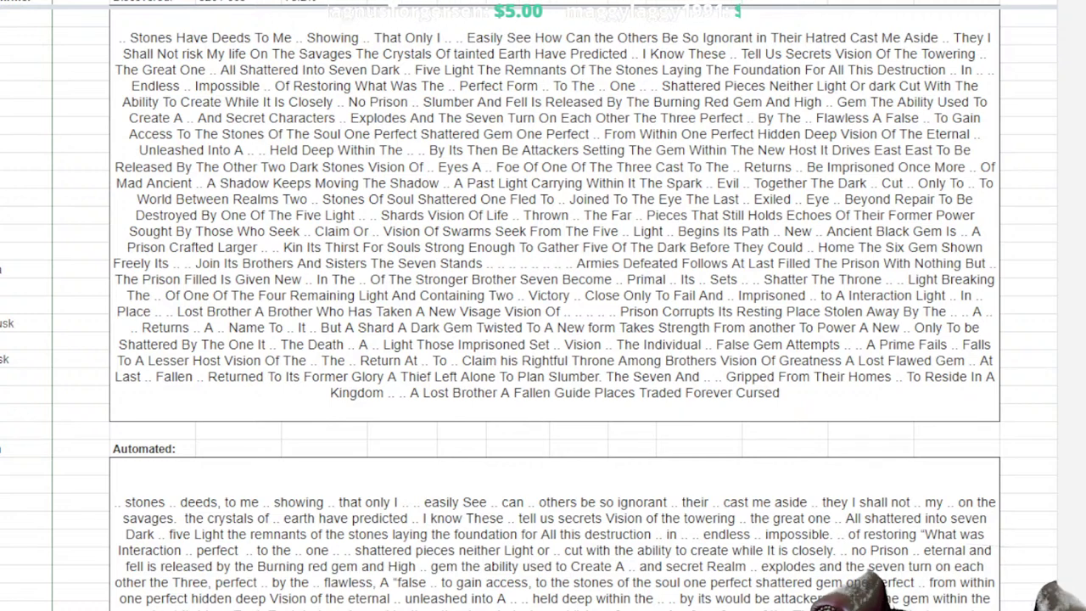
type("to")
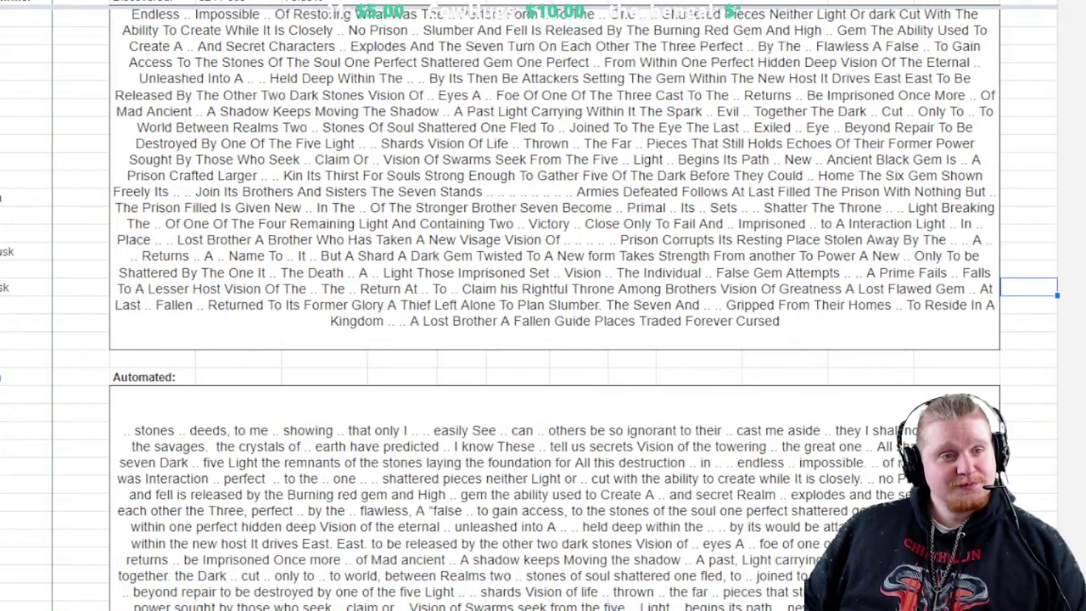
Examine the assembled passage, then read down through the issue notes beside the word rows
left_click(1029, 360)
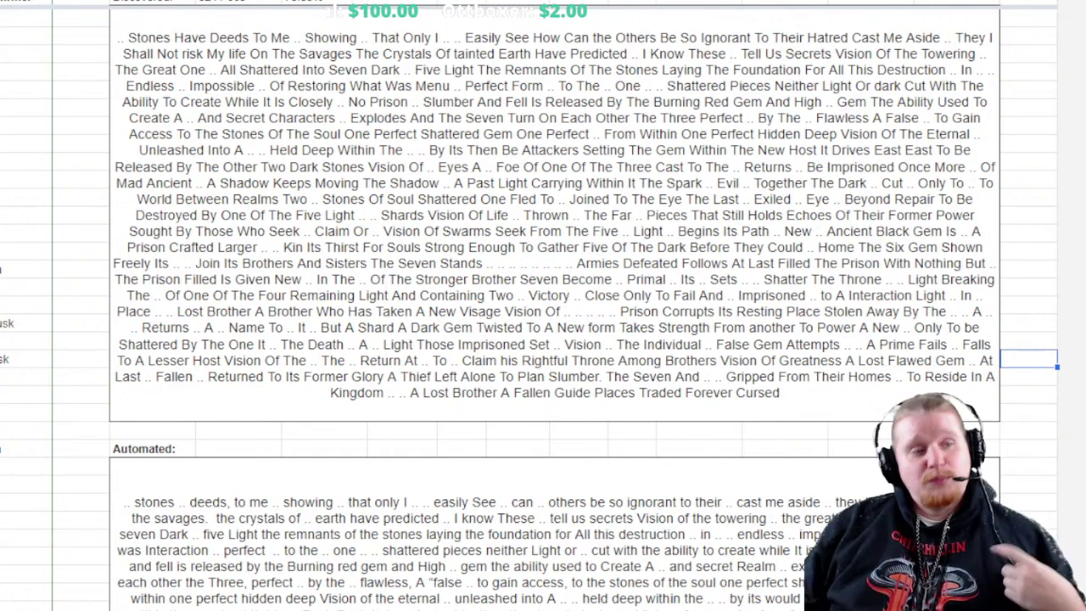
left_click(554, 407)
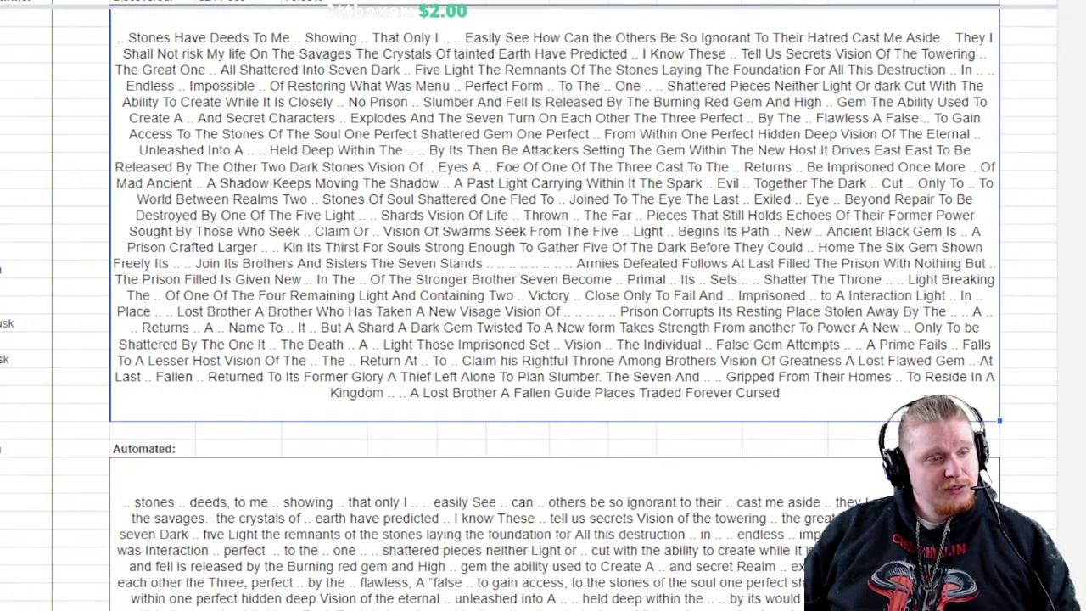
scroll(554, 306, "down", 15)
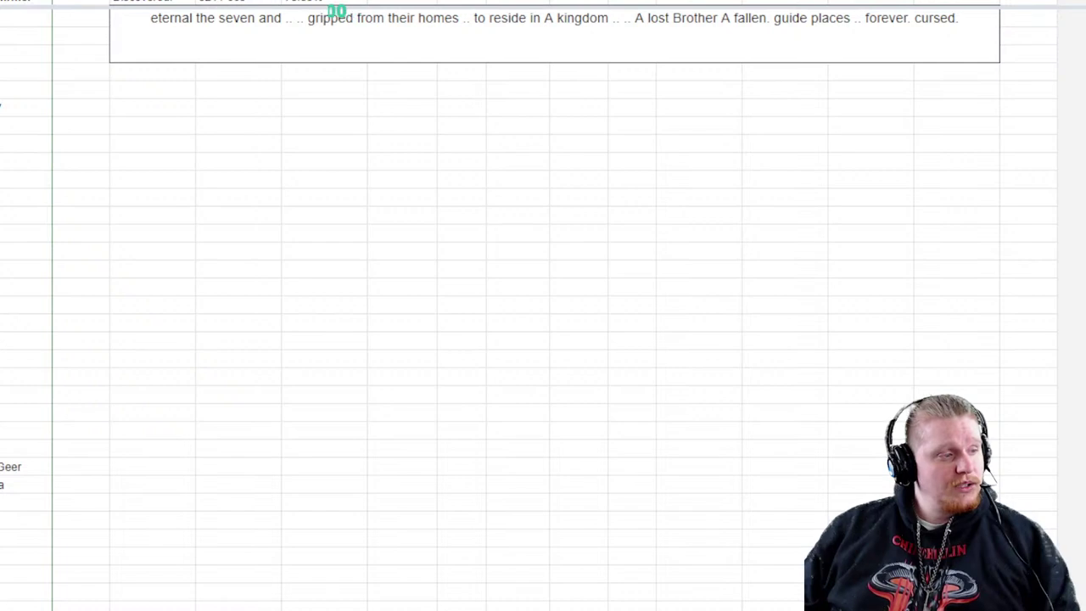
scroll(554, 306, "down", 2)
scroll(554, 306, "down", 12)
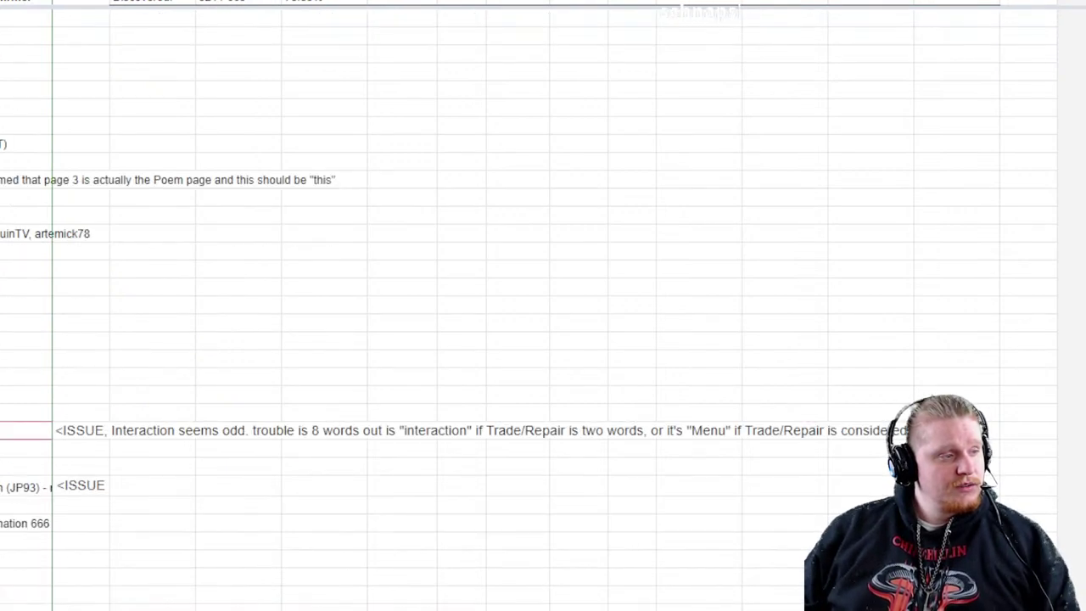
scroll(554, 306, "down", 18)
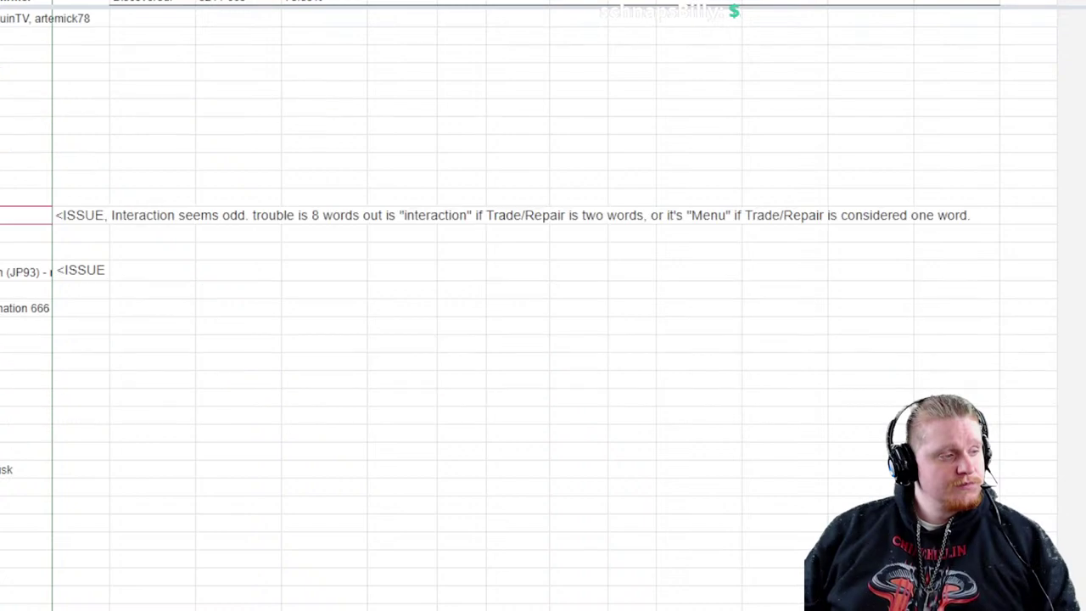
scroll(543, 306, "down", 8)
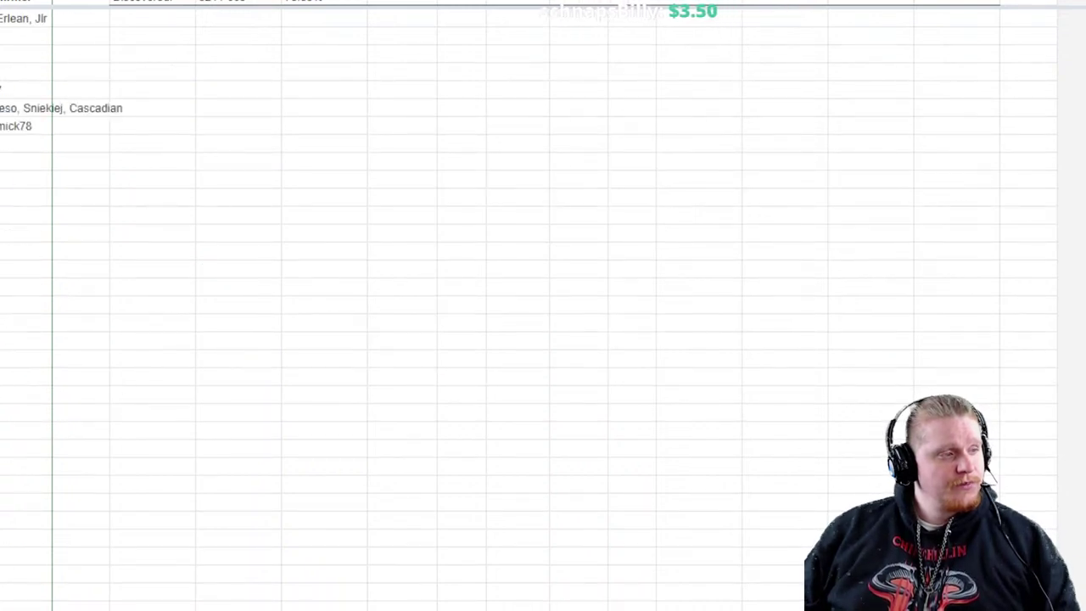
scroll(543, 306, "down", 2)
scroll(543, 306, "down", 2)
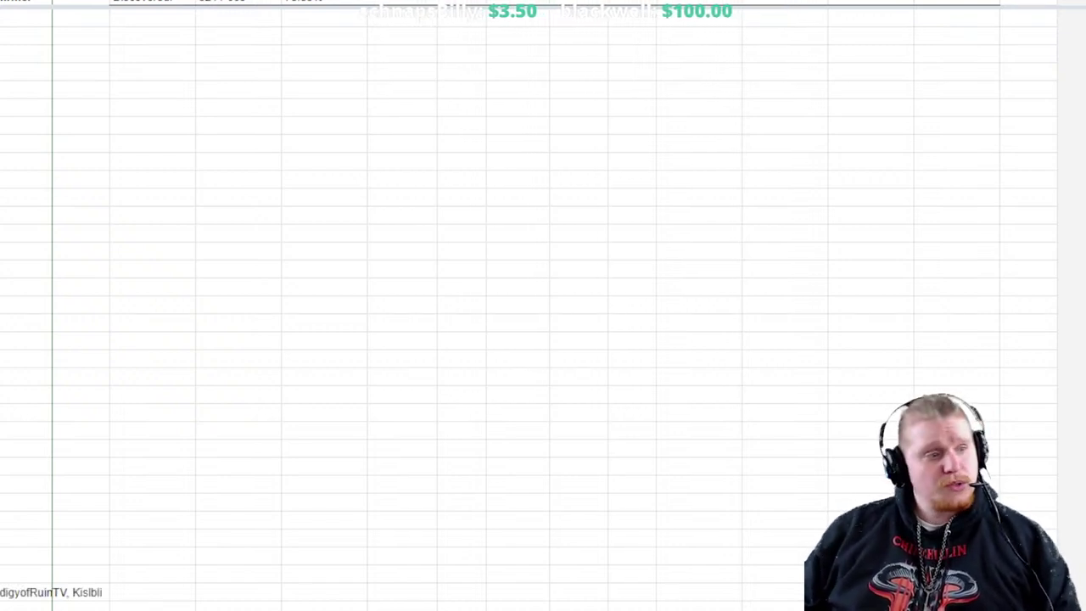
scroll(544, 305, "down", 2)
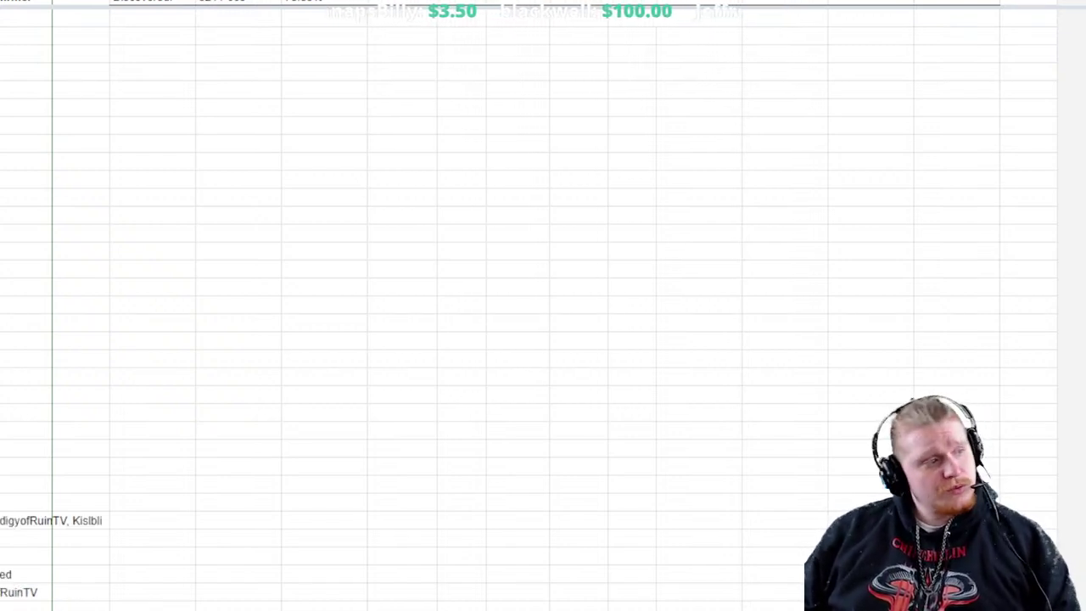
Fill the missing word at order 277, between "Spark" and "Evil", with "of" in red text
scroll(543, 305, "up", 3)
scroll(543, 306, "down", 3)
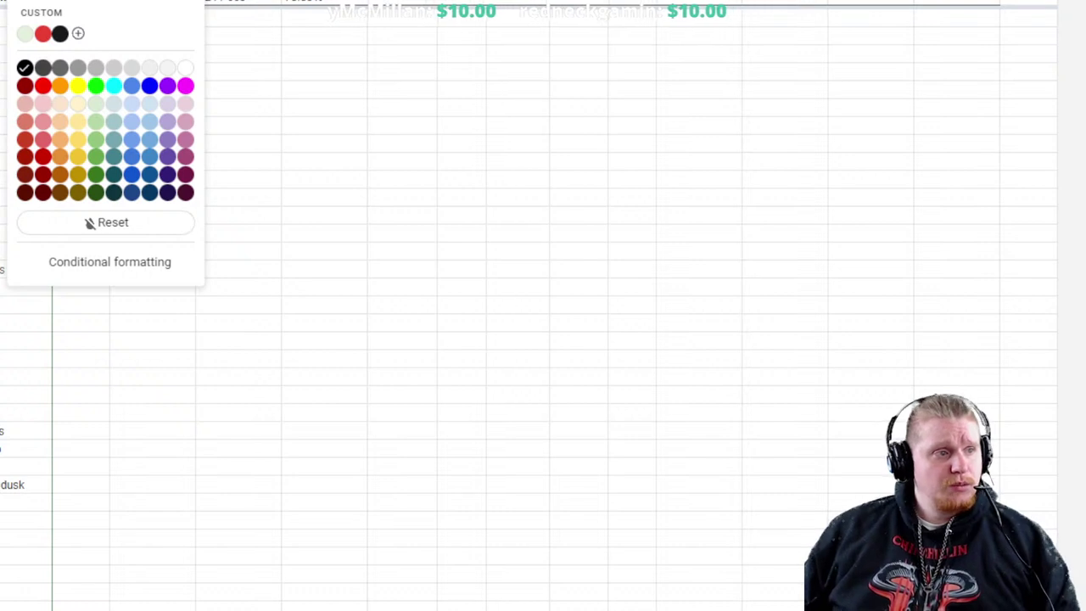
key("Escape")
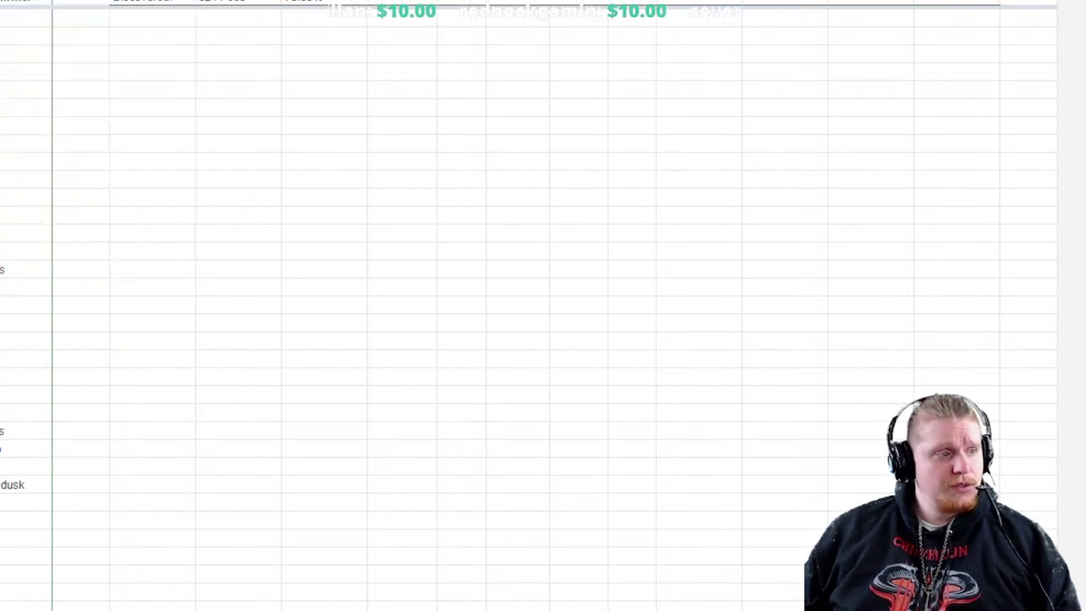
left_click(403, 501)
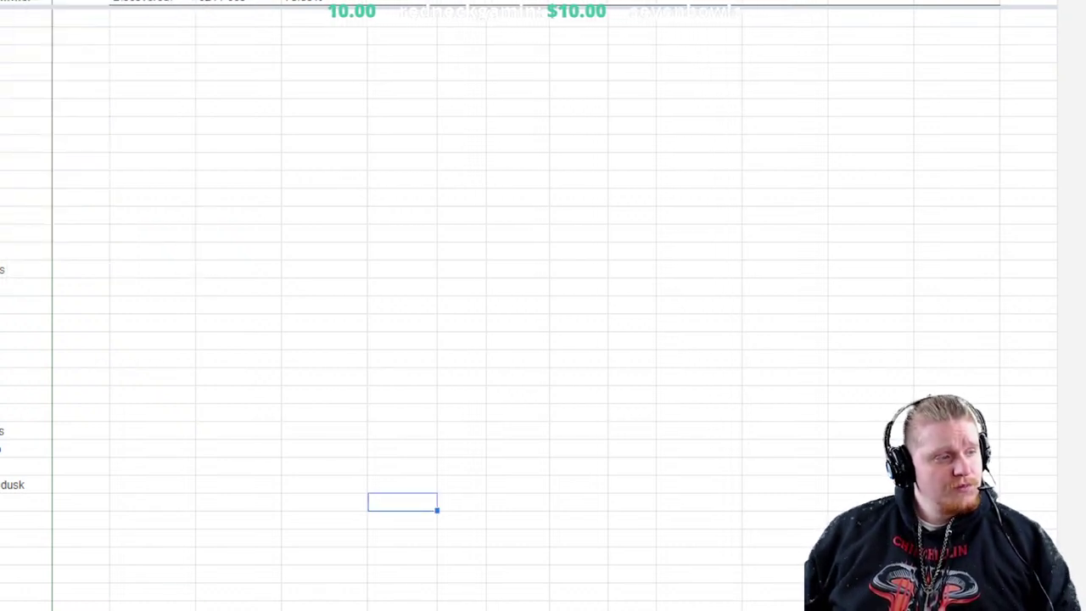
left_click(153, 591)
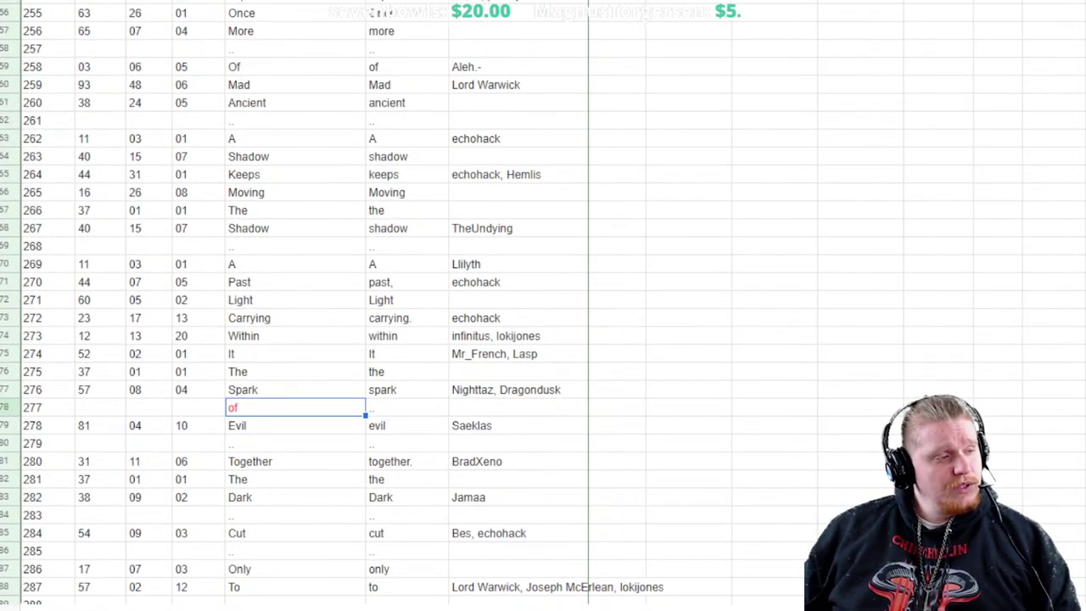
Examine the missing words at orders 279, 283, 285 and 288 together with their neighbouring words
scroll(339, 305, "down", 2)
left_click(295, 371)
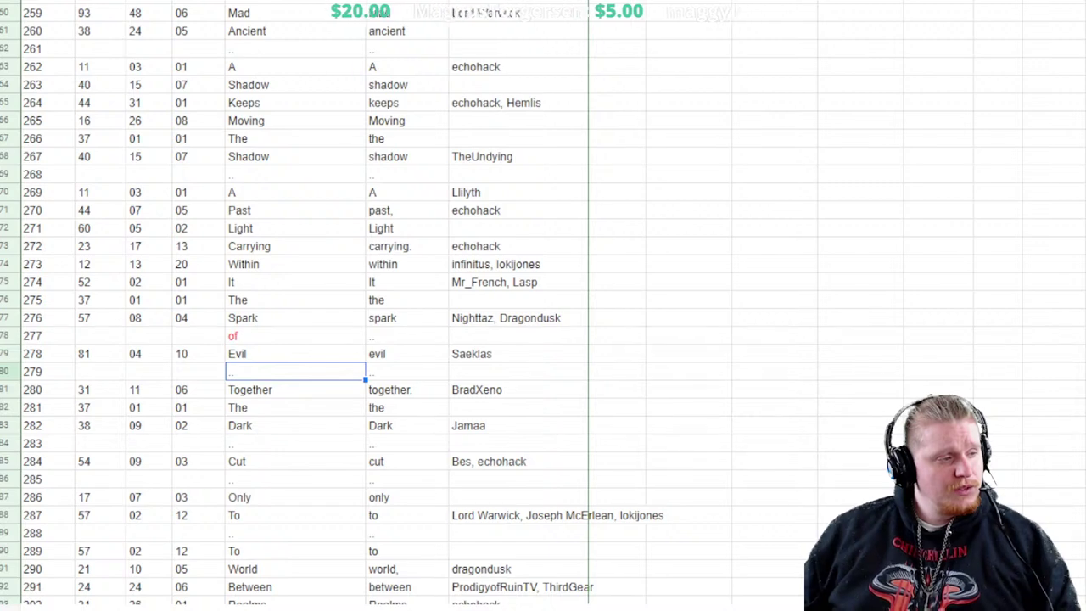
left_click(295, 426)
left_click(296, 443)
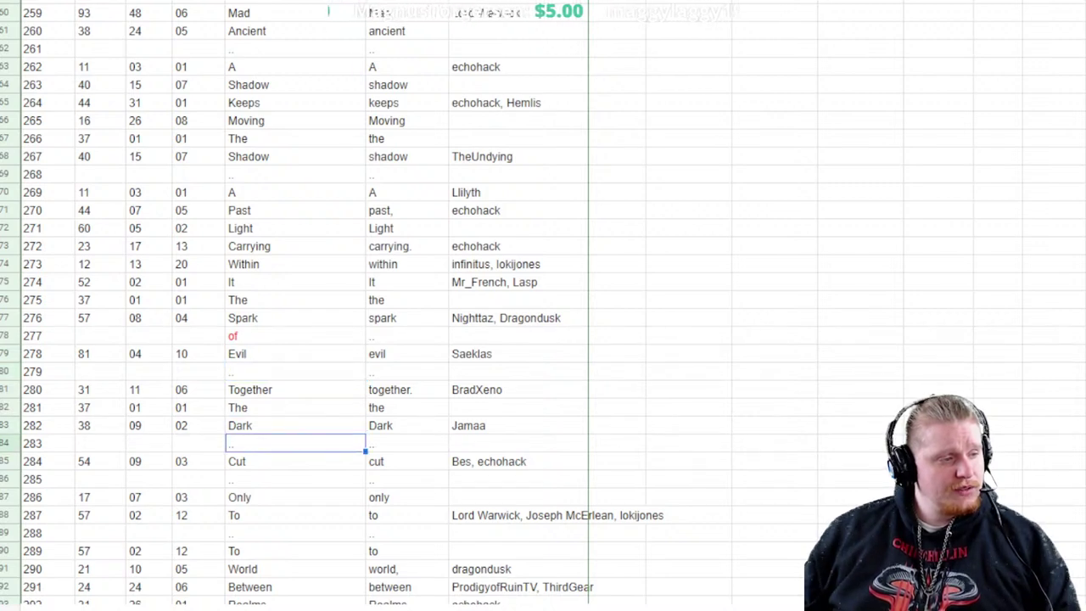
left_click(295, 461)
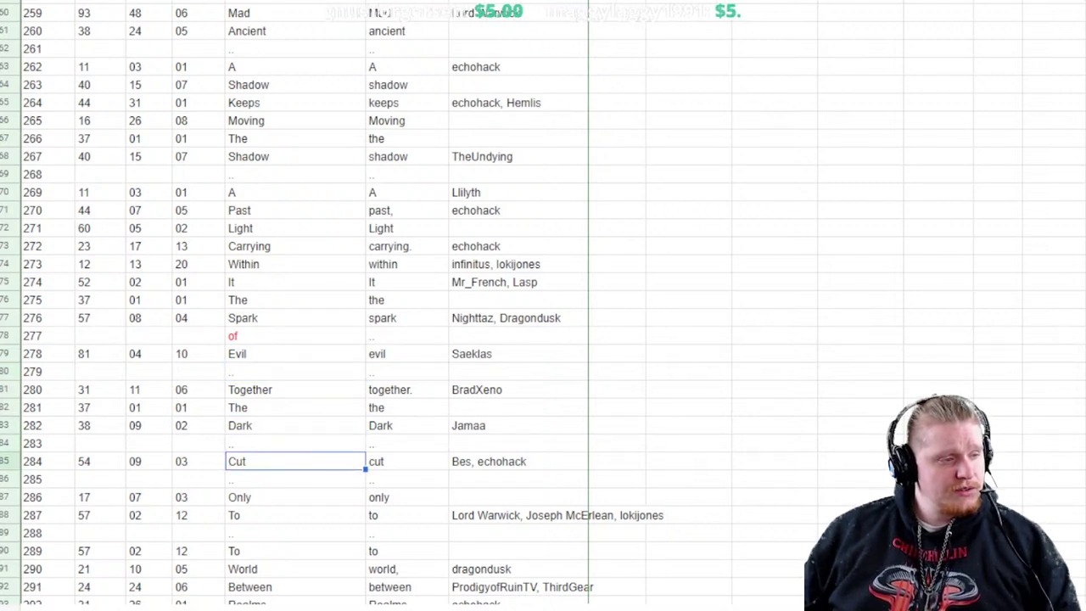
left_click(296, 479)
left_click(295, 496)
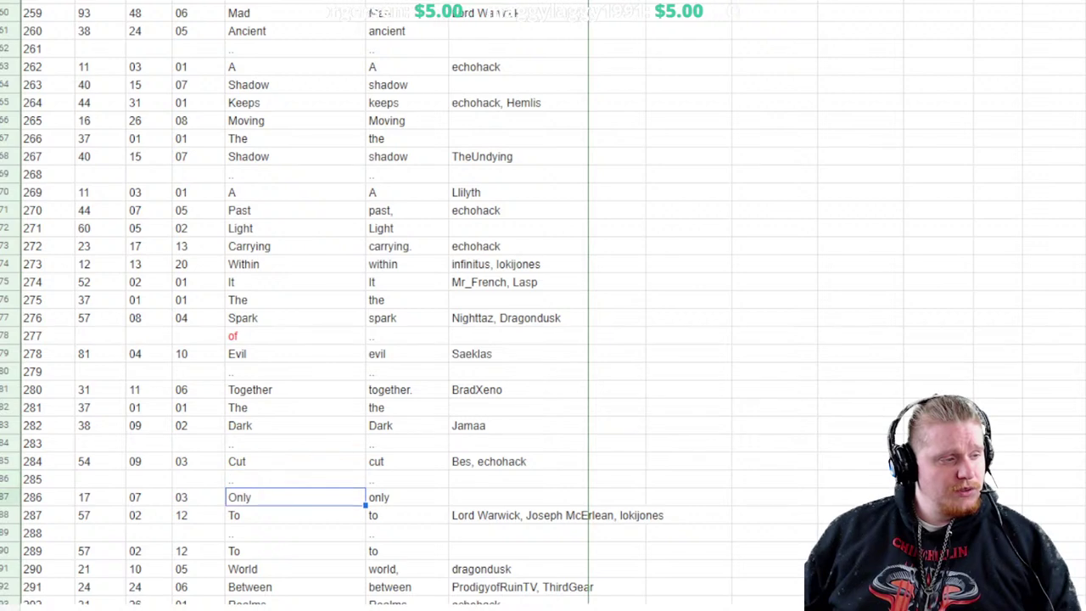
left_click(296, 515, "shift")
left_click(296, 533)
scroll(543, 306, "down", 3)
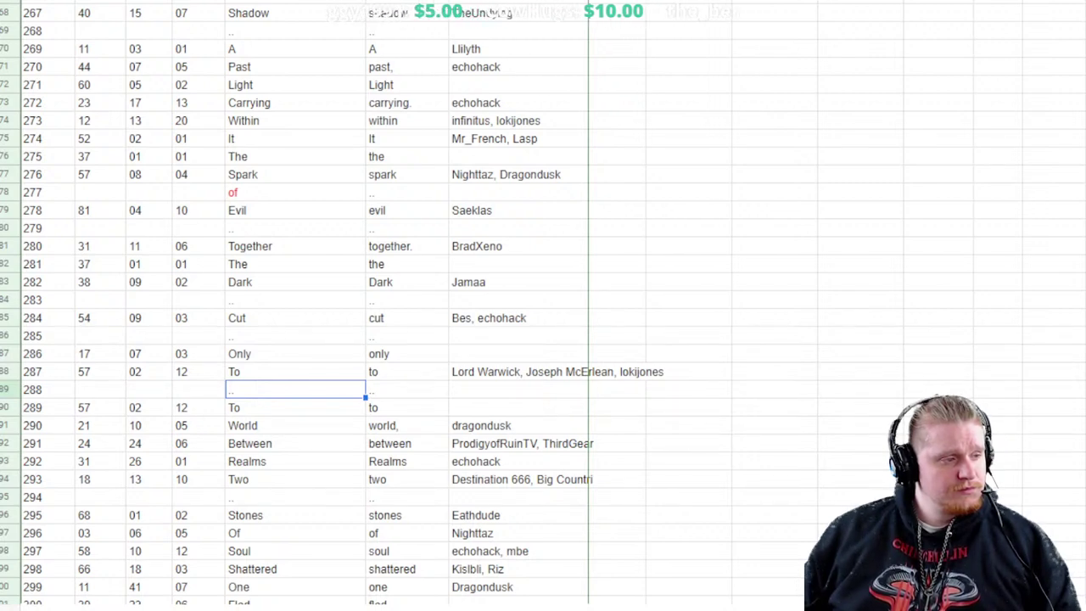
left_click(295, 479)
Review the word list from the 200s back to the opening rows, then on to the rows around order 370
scroll(543, 306, "up", 8)
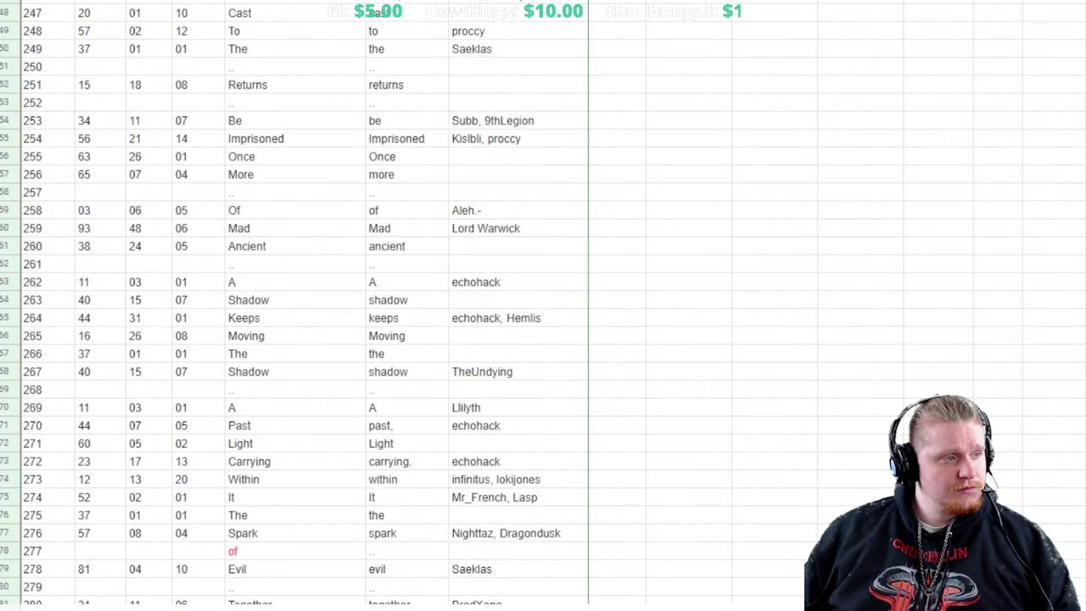
scroll(543, 305, "up", 15)
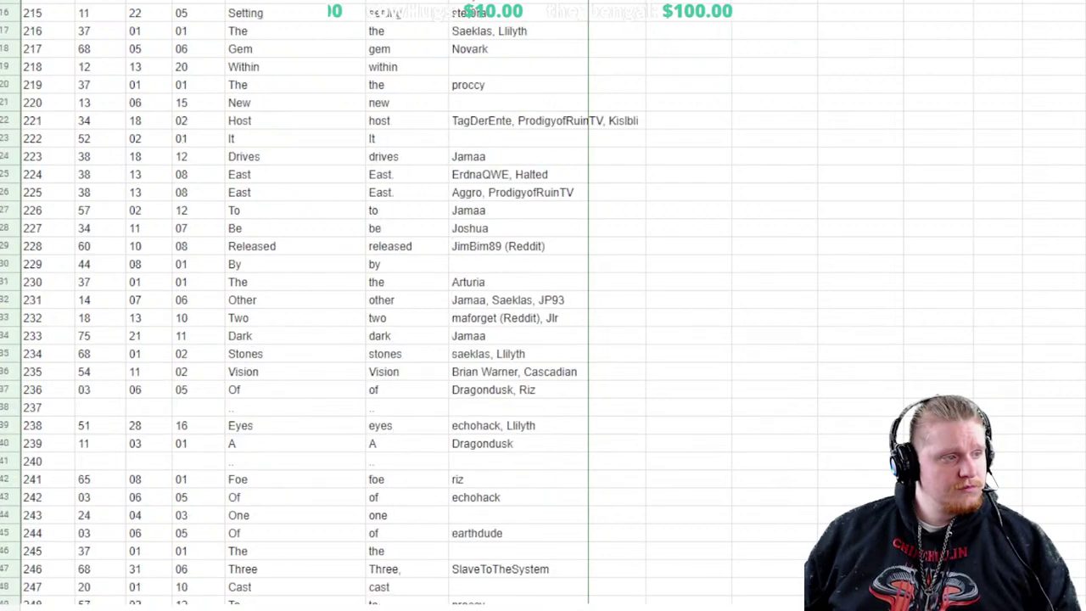
scroll(543, 306, "up", 10)
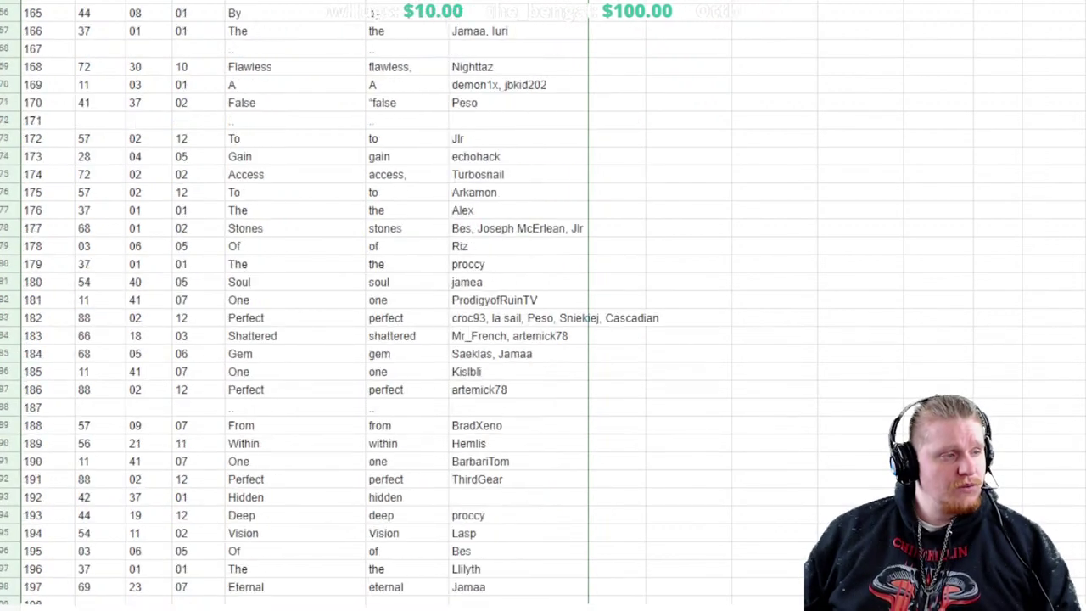
scroll(543, 305, "down", 1)
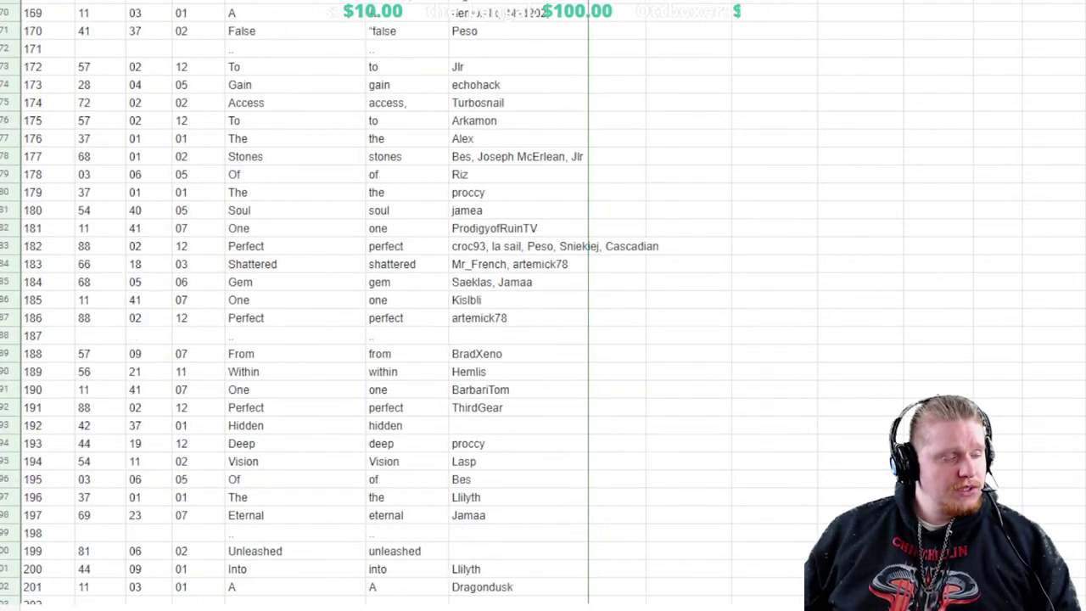
scroll(543, 305, "up", 7)
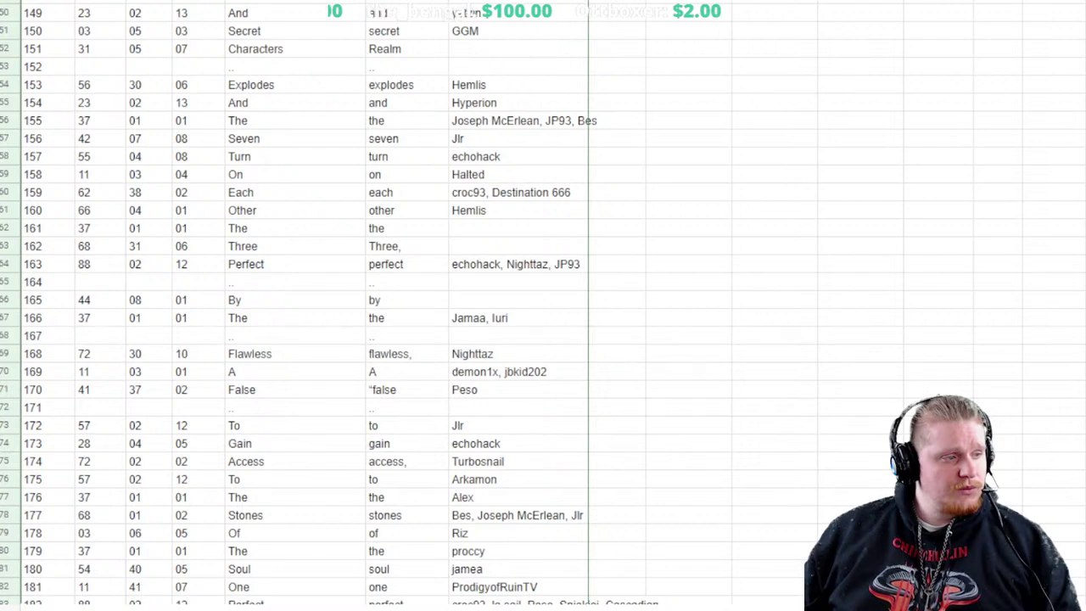
scroll(543, 306, "up", 7)
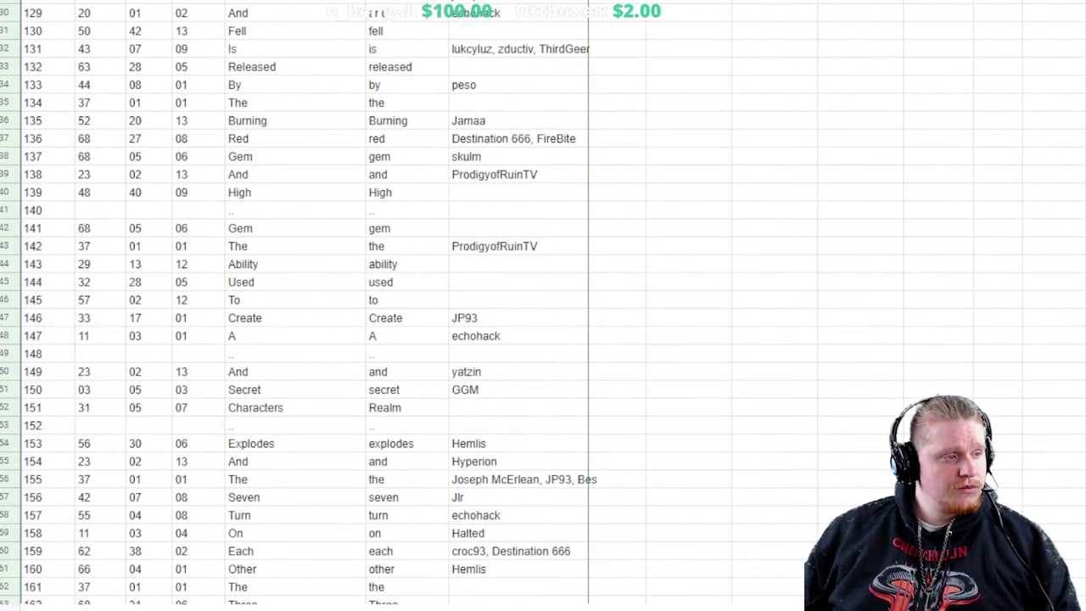
scroll(543, 305, "up", 3)
scroll(543, 305, "up", 3)
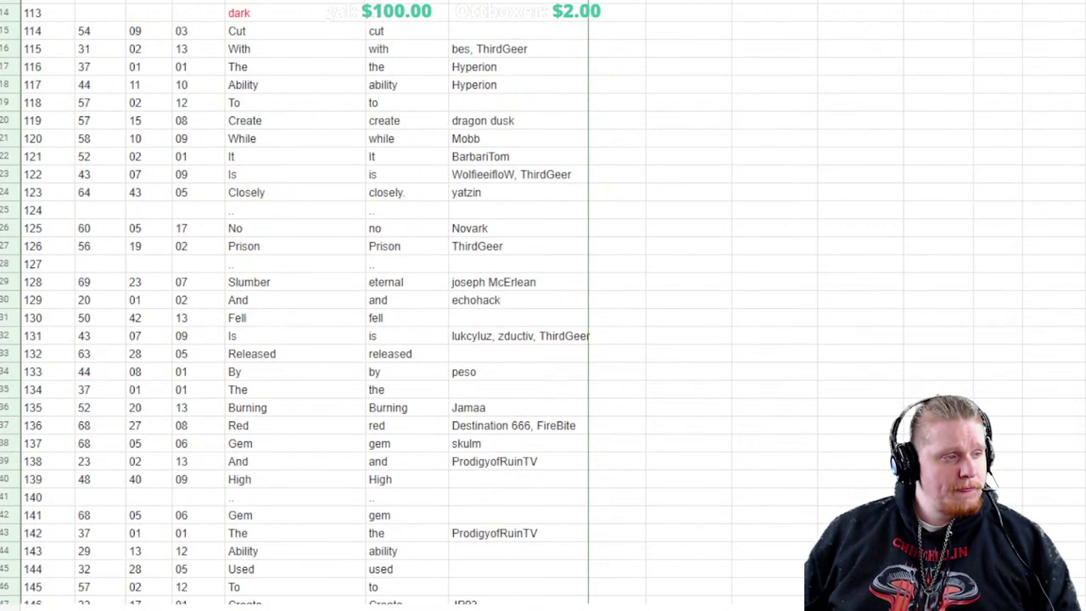
scroll(543, 305, "up", 15)
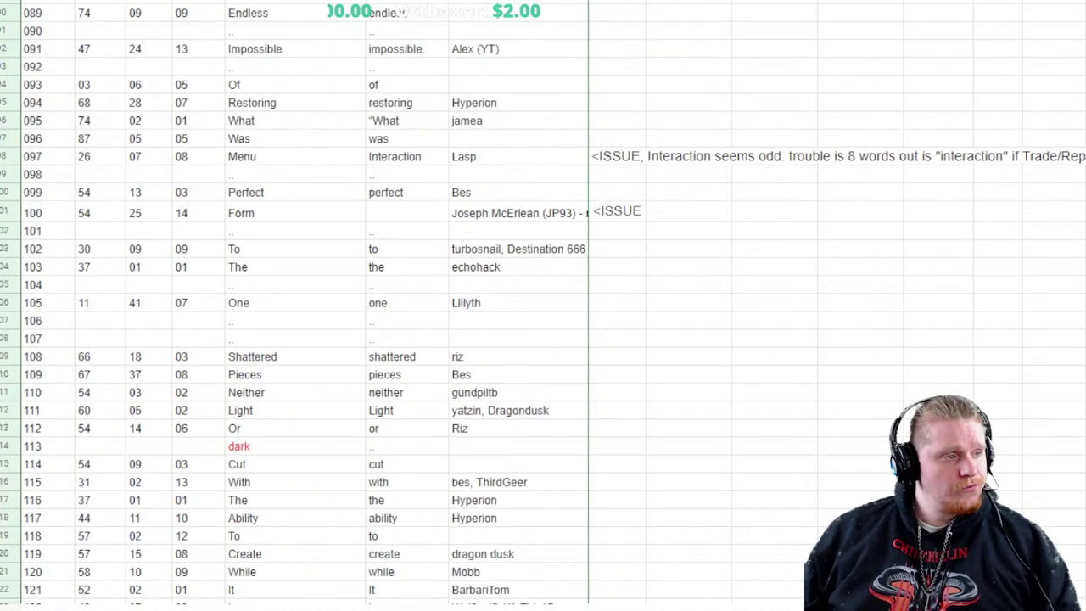
scroll(362, 112, "up", 6)
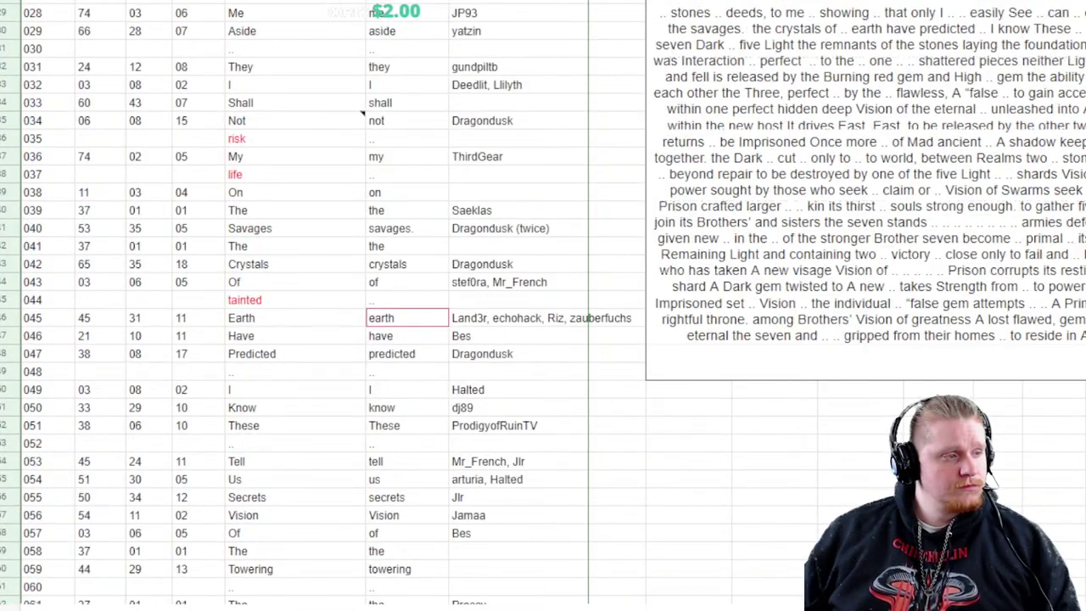
scroll(362, 113, "down", 20)
scroll(306, 305, "down", 20)
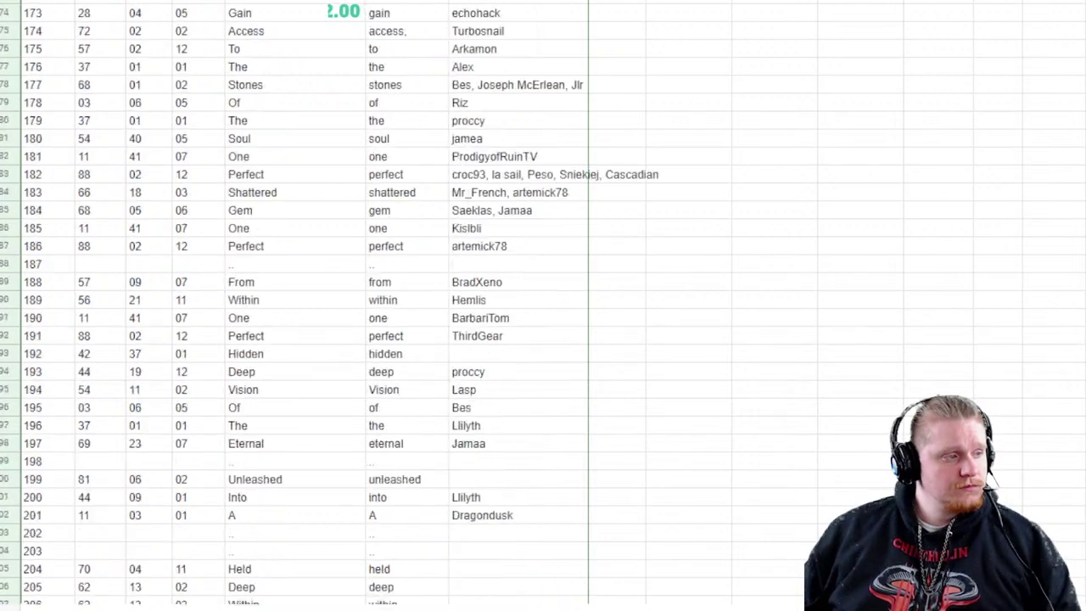
scroll(305, 306, "up", 2)
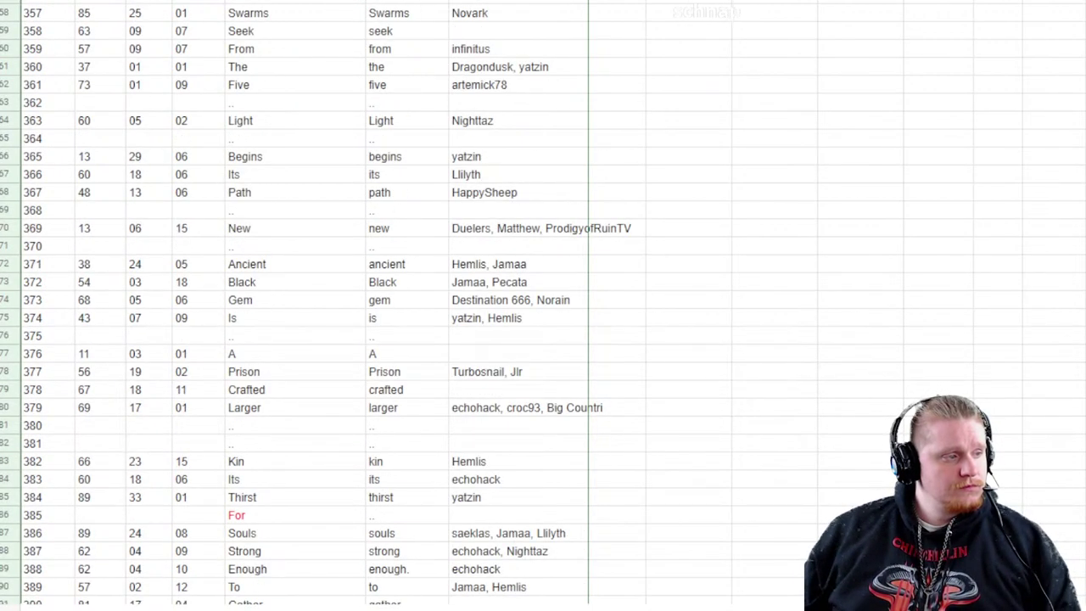
Examine the words "New", "Ancient", "Black" and "Gem" around the missing word at order 370
left_click(280, 299)
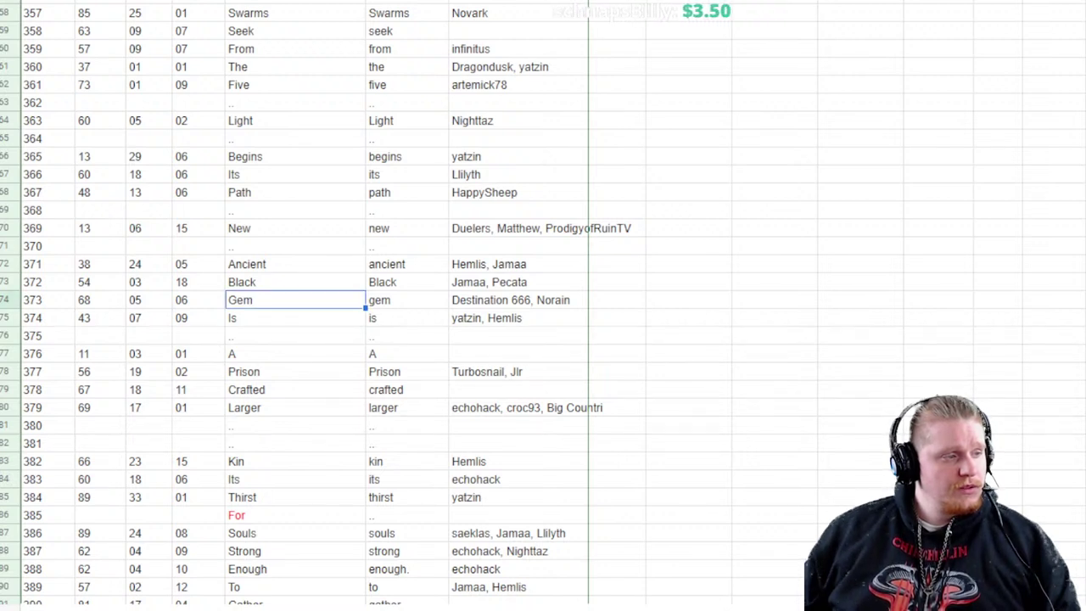
left_click(280, 282)
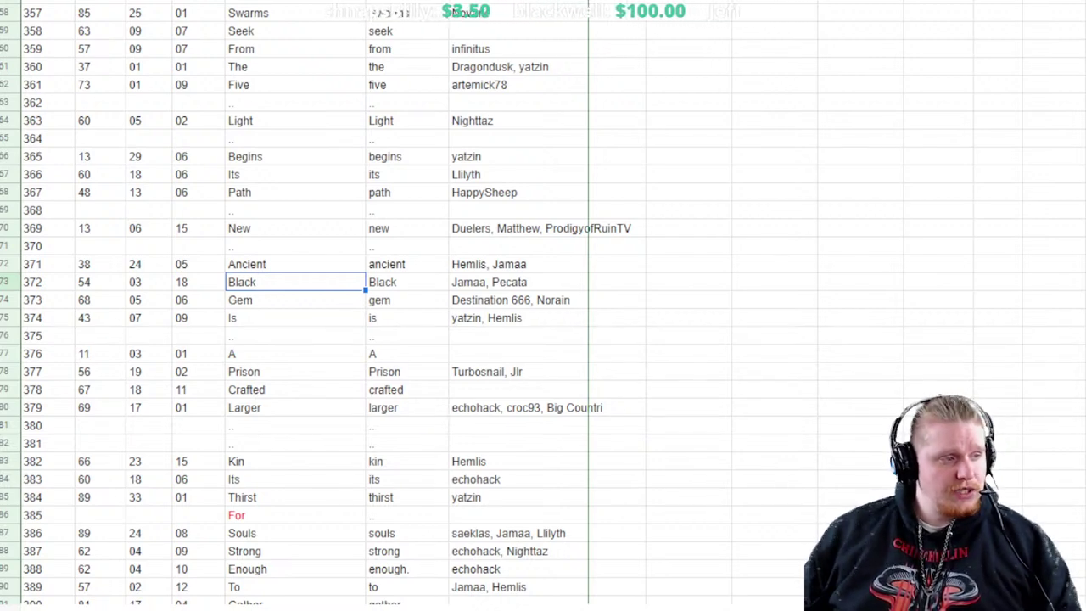
left_click(280, 264)
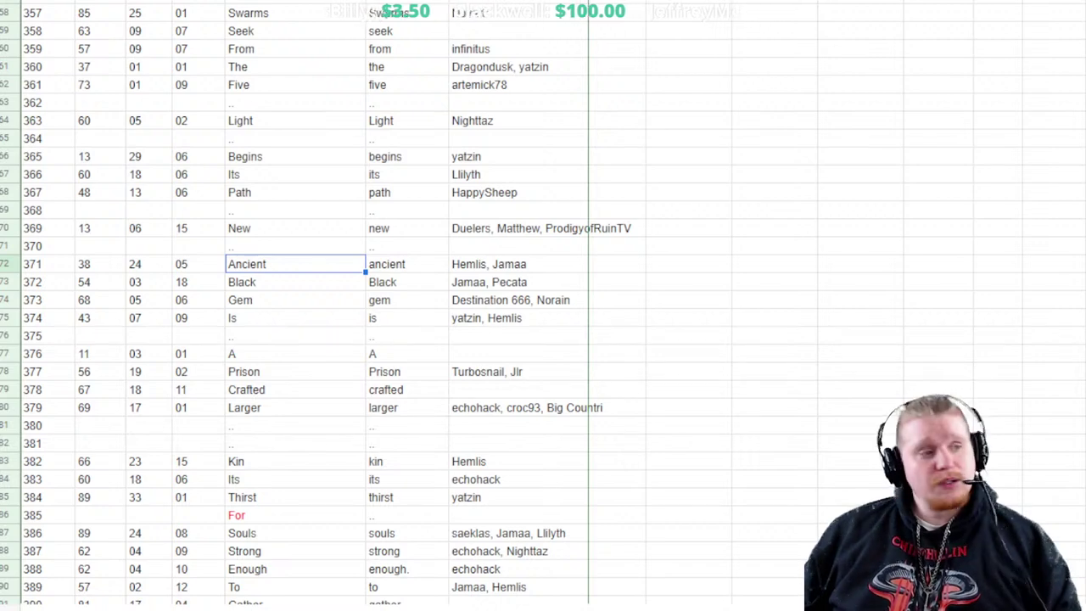
left_click(295, 246)
left_click(295, 264)
left_click(296, 246)
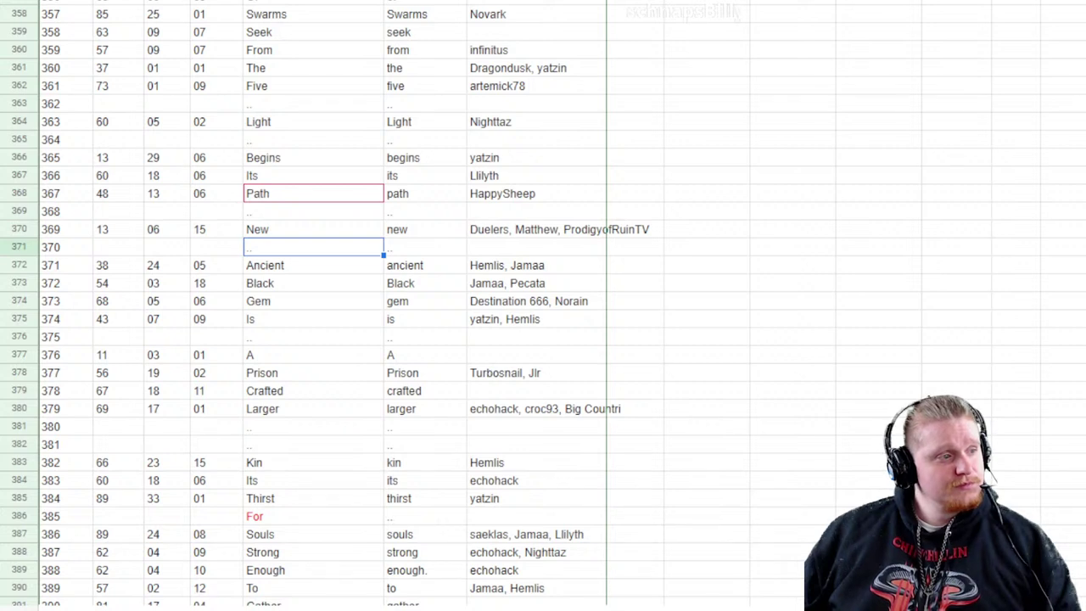
left_click(709, 444)
left_click(313, 229)
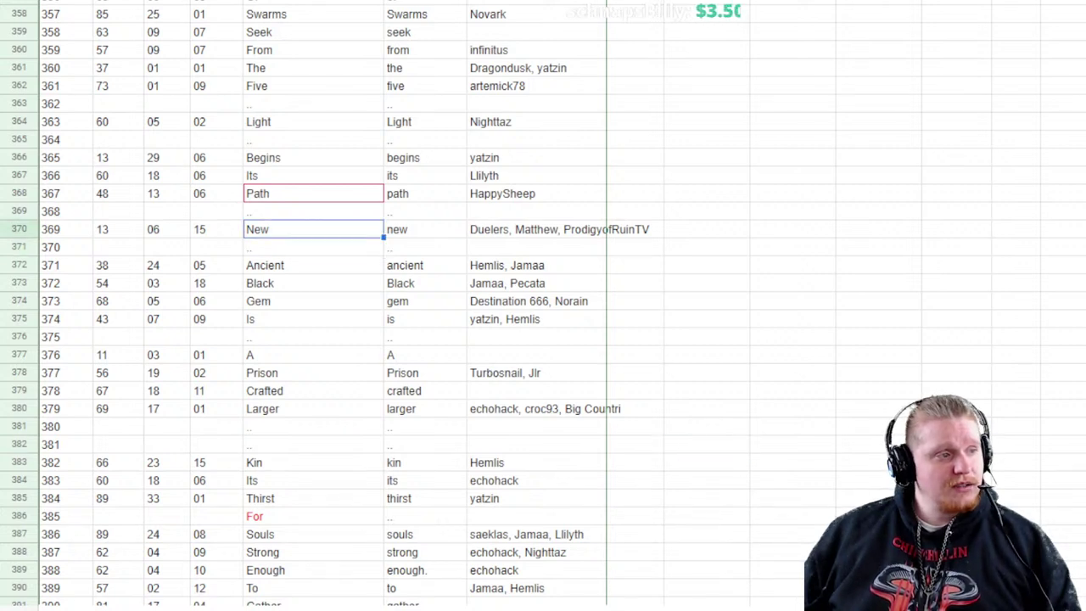
Examine the missing words at orders 370 and 368 on either side of "New", and return to the opening rows
left_click(313, 247)
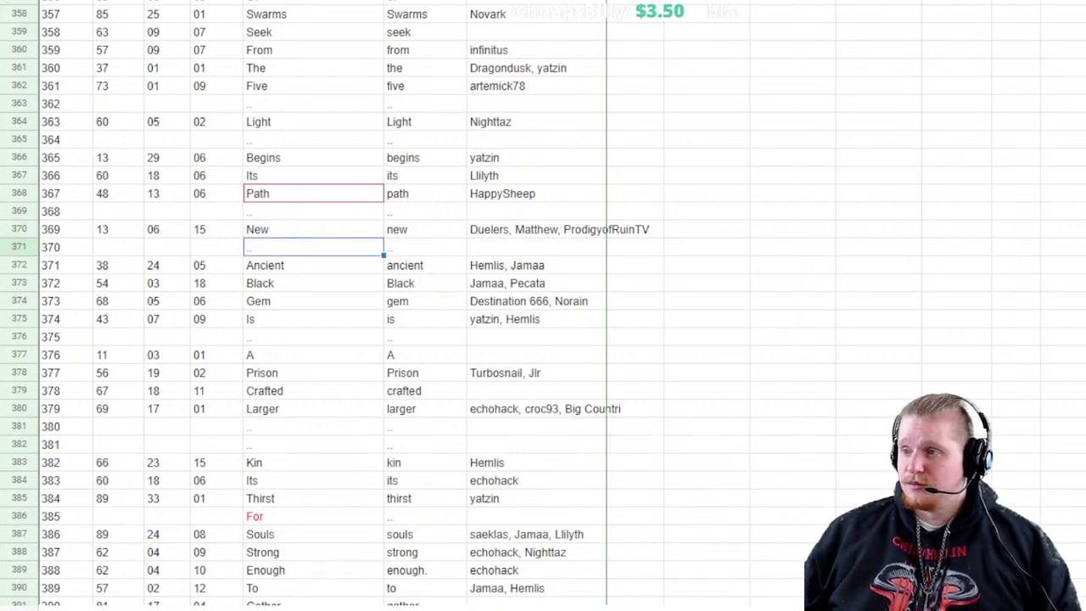
left_click(313, 212)
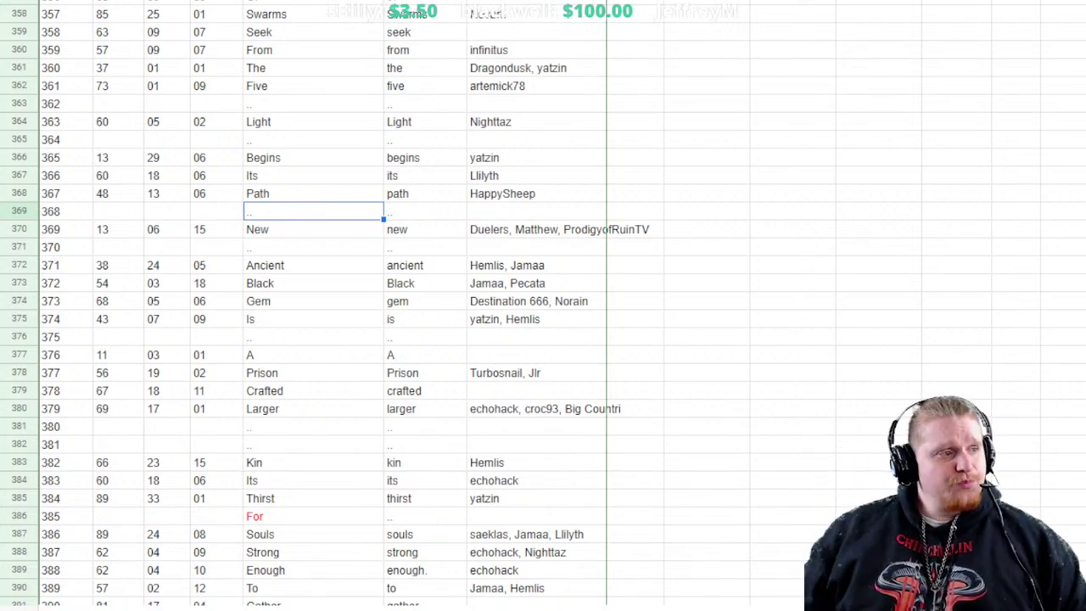
scroll(323, 306, "up", 20)
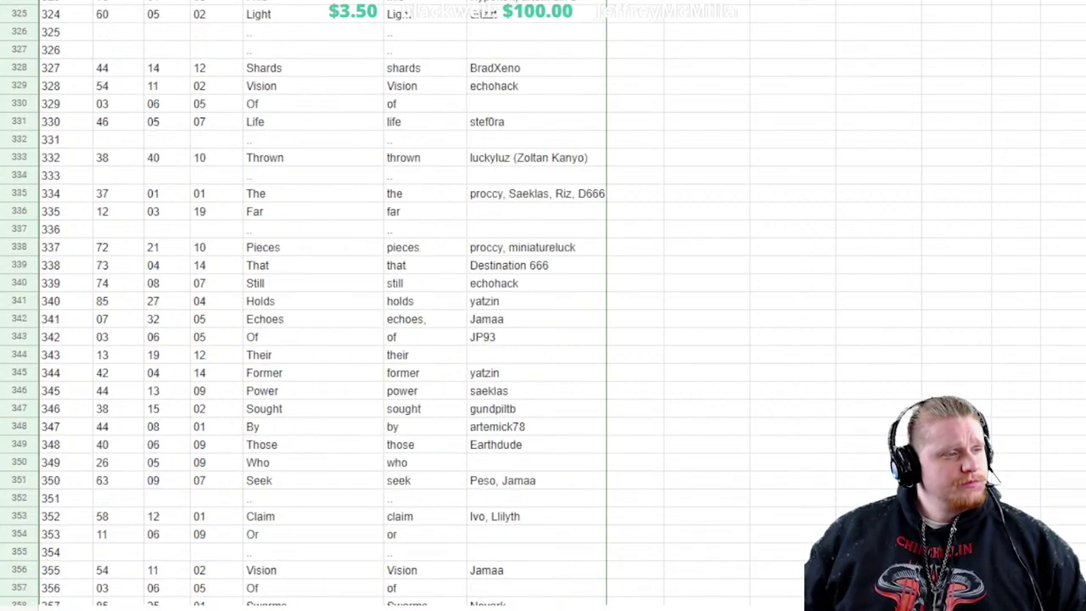
scroll(381, 509, "up", 20)
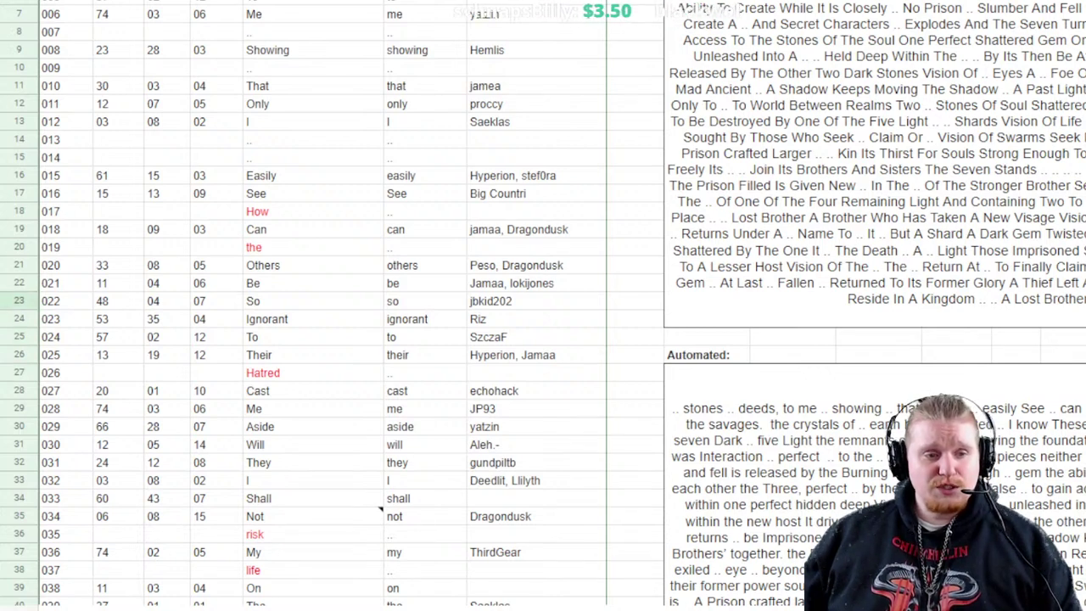
Go through the opening rows between orders 014 and 029, reading the words around the missing entries
key("Down")
key("Down")
key("Down")
key("Down")
key("Down")
key("Down")
key("Down")
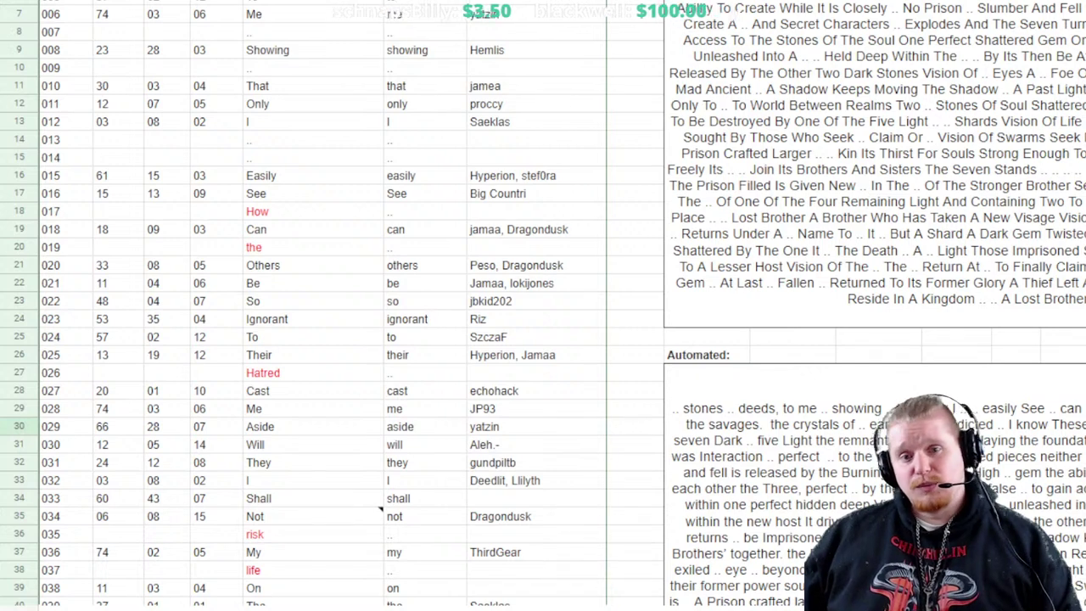
key("Up")
key("Up")
key("Up")
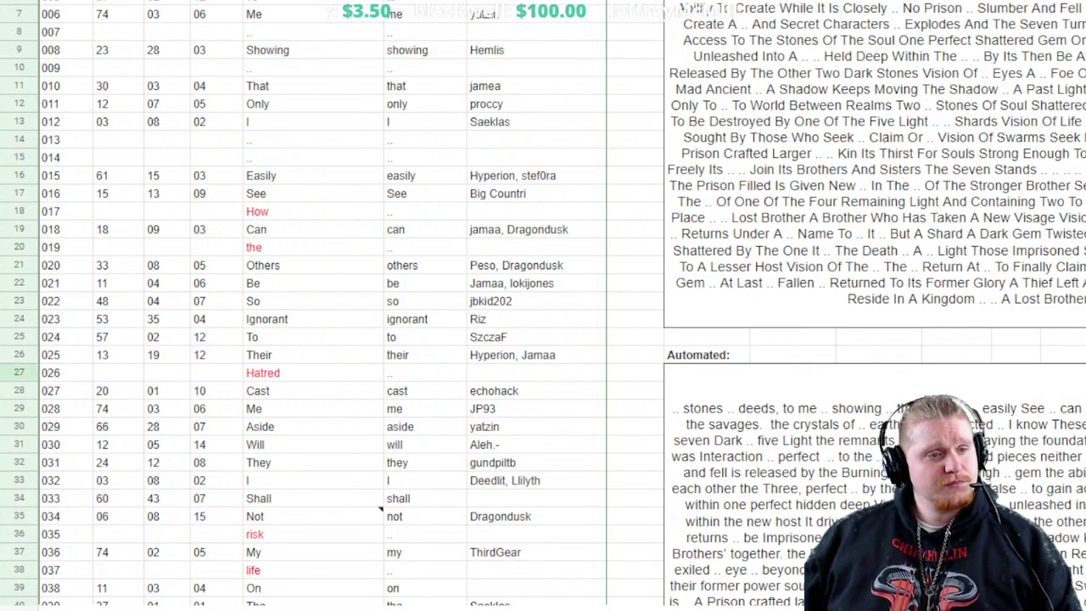
key("Up")
key("Up")
key("Up")
key("Up")
key("Up")
key("Up")
key("Up")
key("Up")
key("Up")
key("Up")
key("Up")
key("Up")
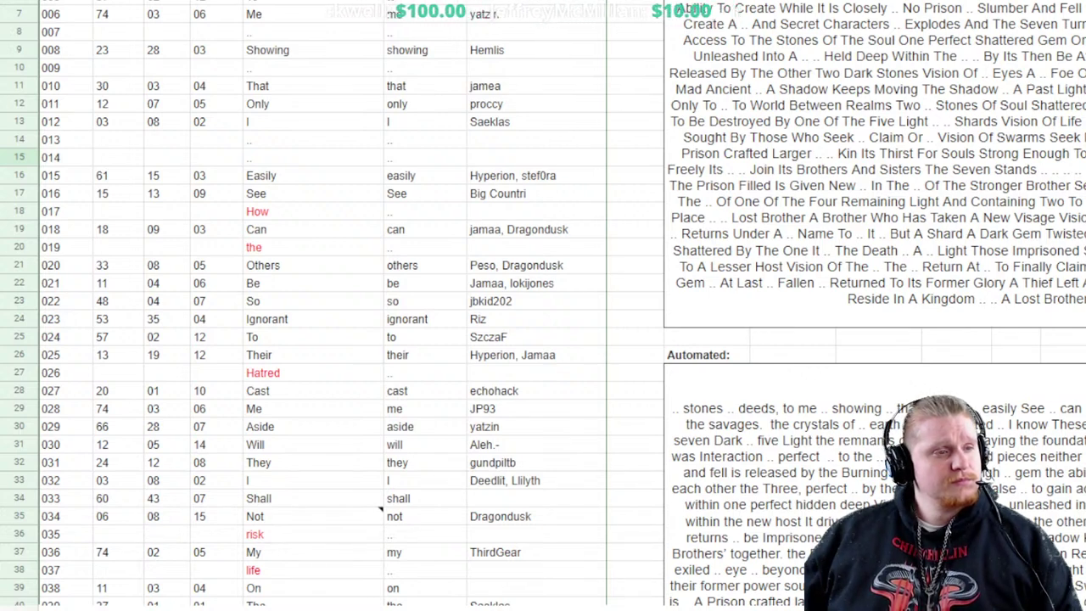
key("Down")
key("Down")
key("Down")
key("Down")
key("Down")
key("Down")
key("Down")
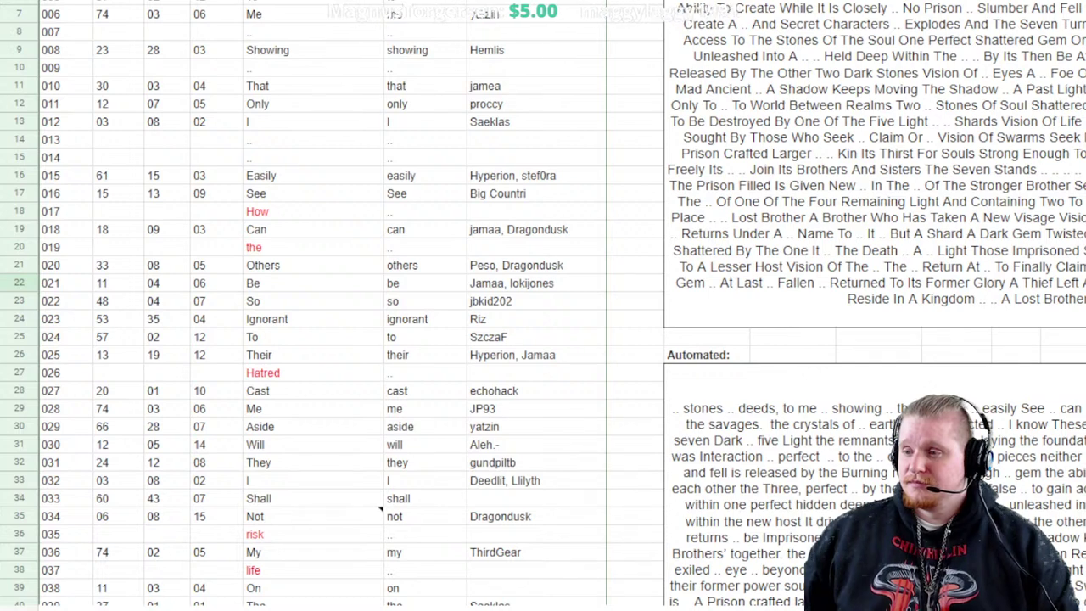
Enter the contributor's username as the submitter of the word "Shall" at order 033
left_click(383, 506)
key("Right")
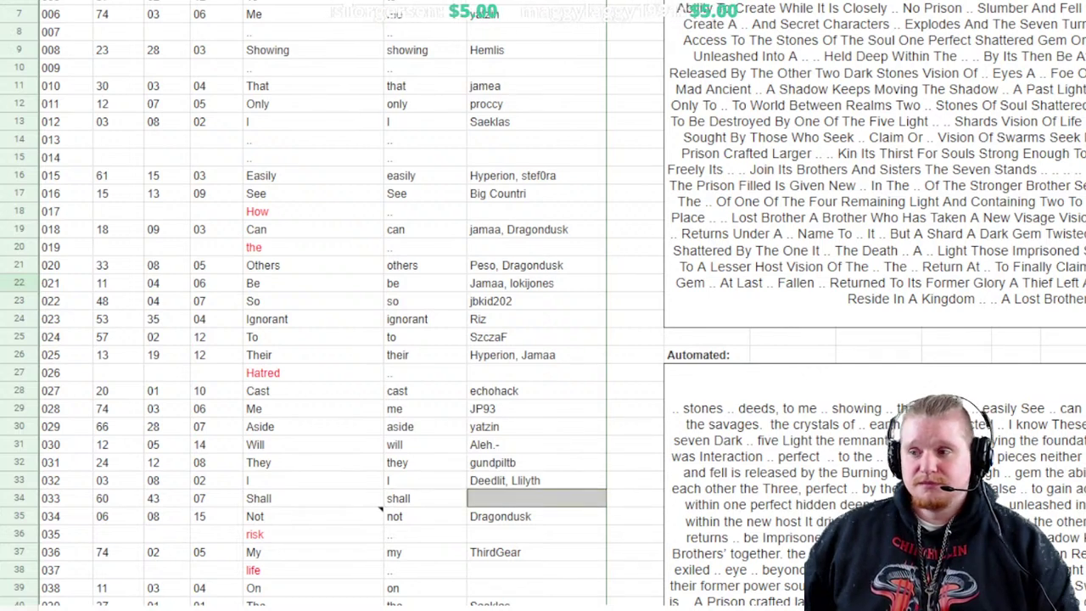
type("ko10ok")
key("Return")
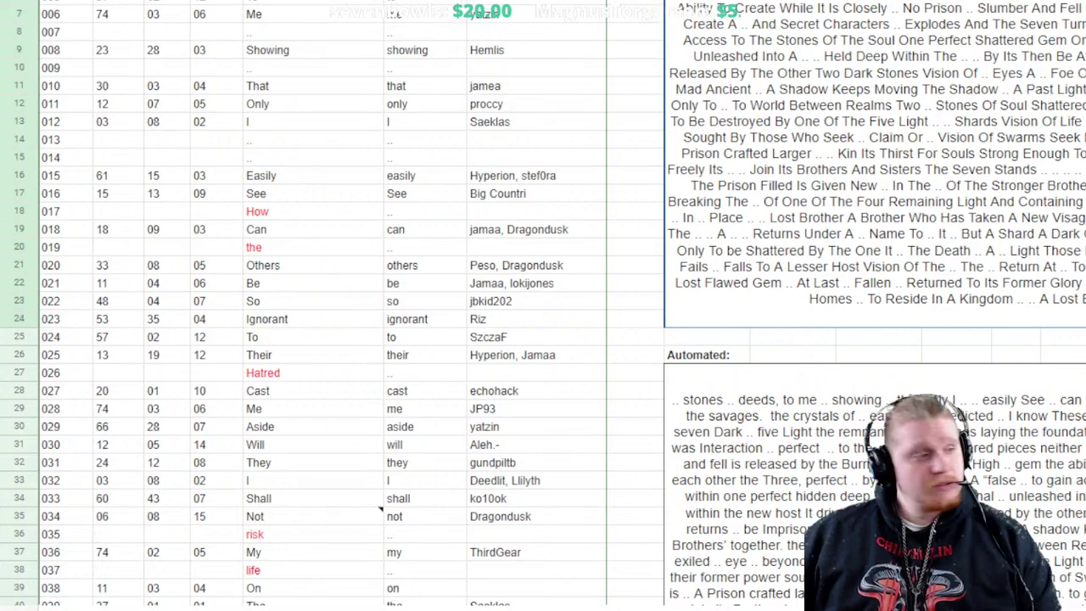
Examine the row of the word "Individual" at order 582, including its cipher numbers and submitter
scroll(381, 509, "down", 15)
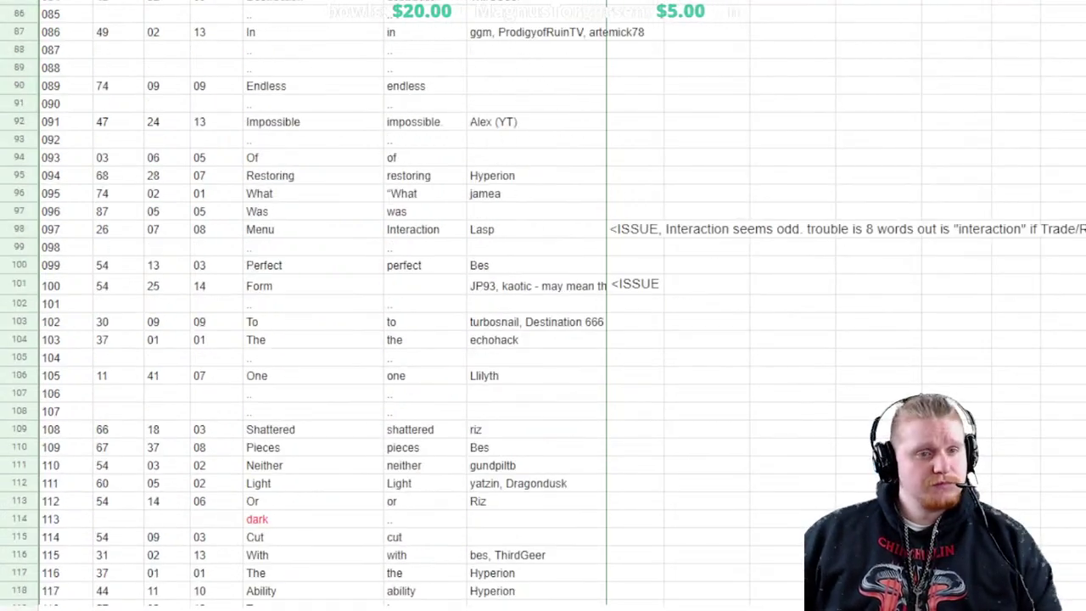
scroll(543, 305, "down", 20)
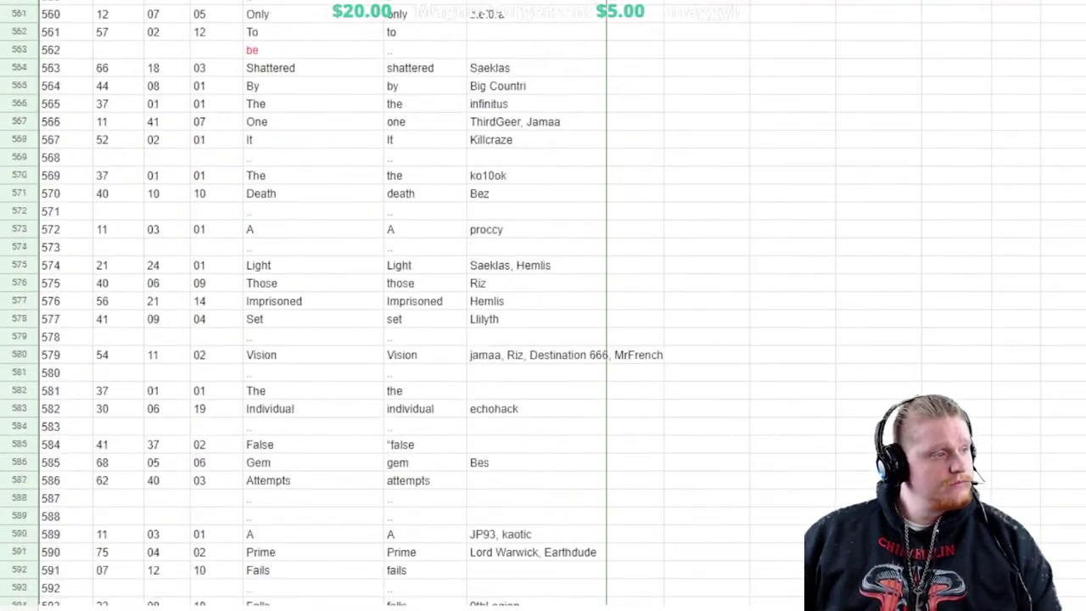
scroll(543, 305, "down", 4)
scroll(543, 305, "up", 1)
left_click(119, 247)
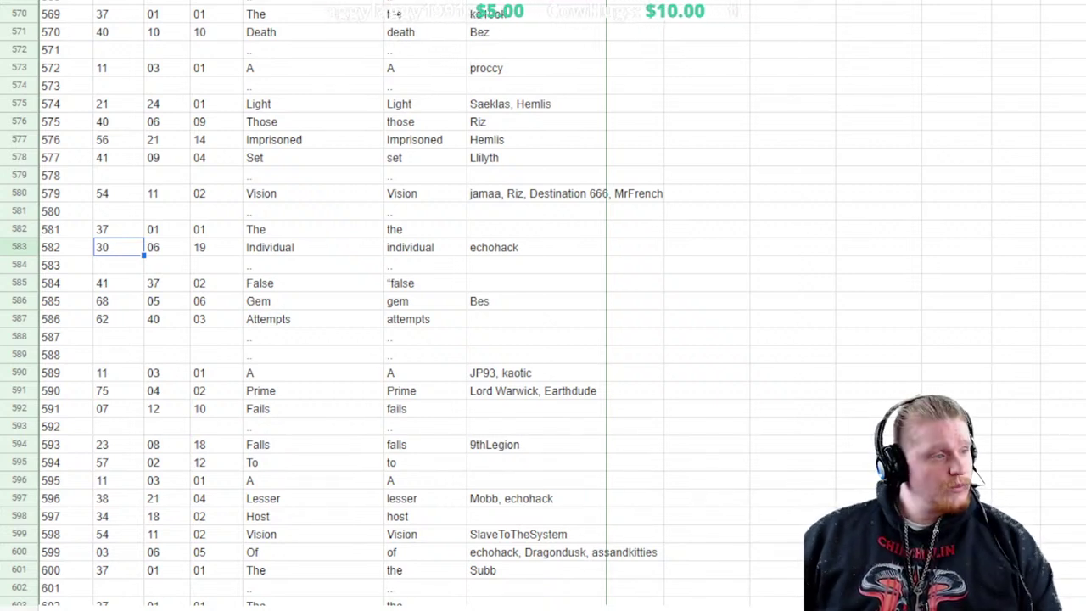
left_click(212, 247)
left_click(313, 247)
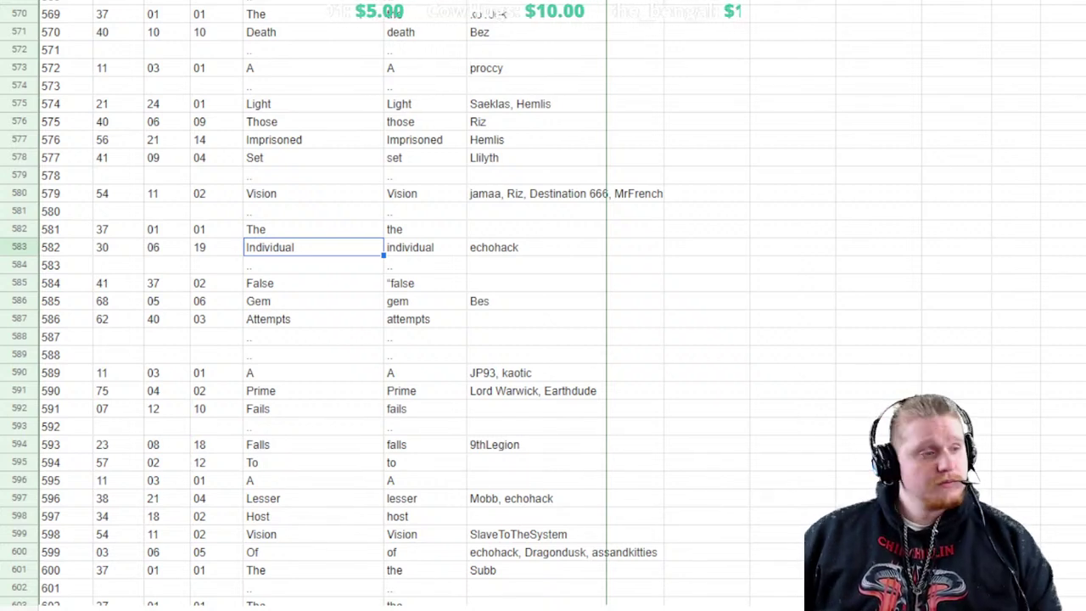
left_click(536, 247)
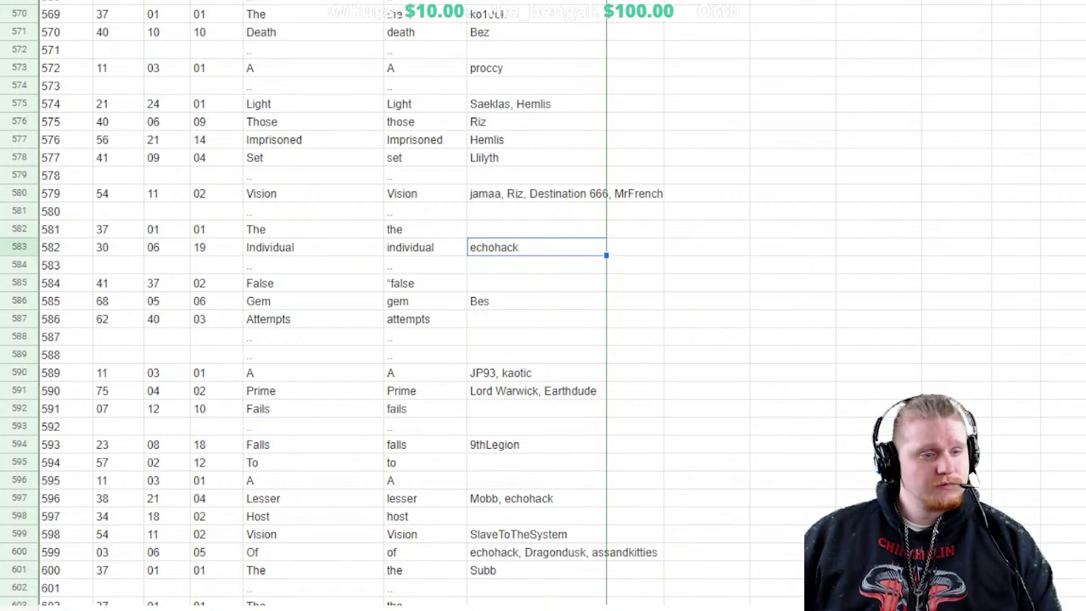
Fill the missing word at order 007, between "Me" and "Showing", with "Again"
scroll(543, 305, "up", 15)
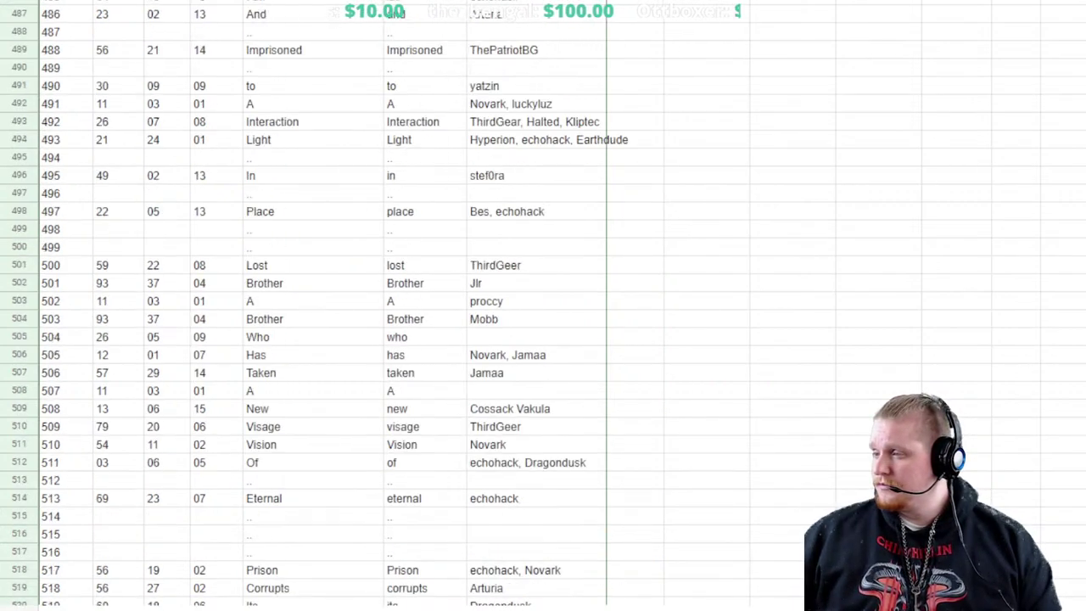
scroll(543, 305, "up", 20)
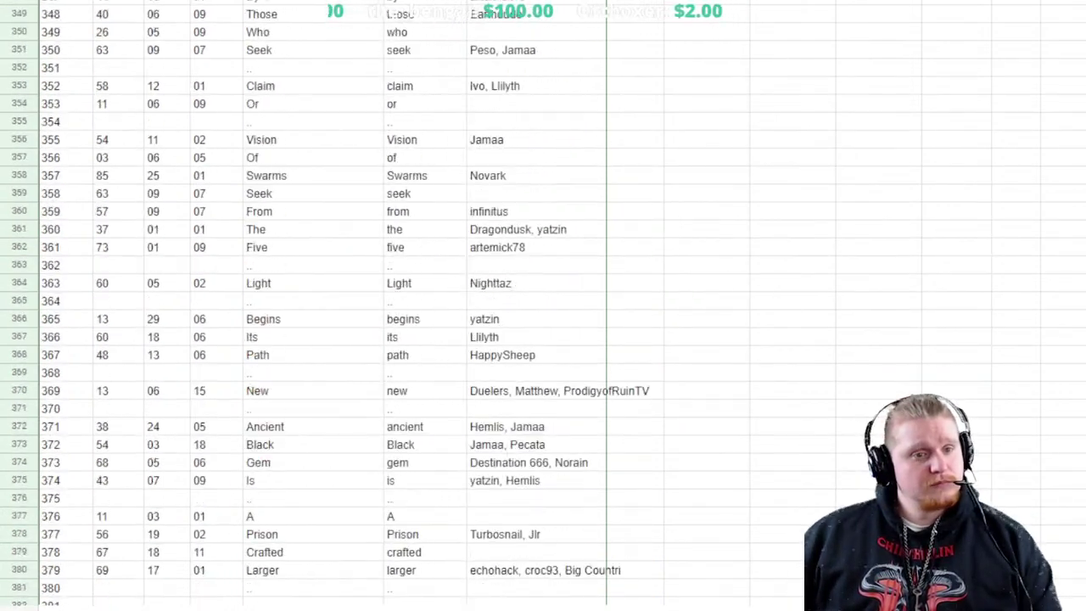
scroll(543, 306, "up", 20)
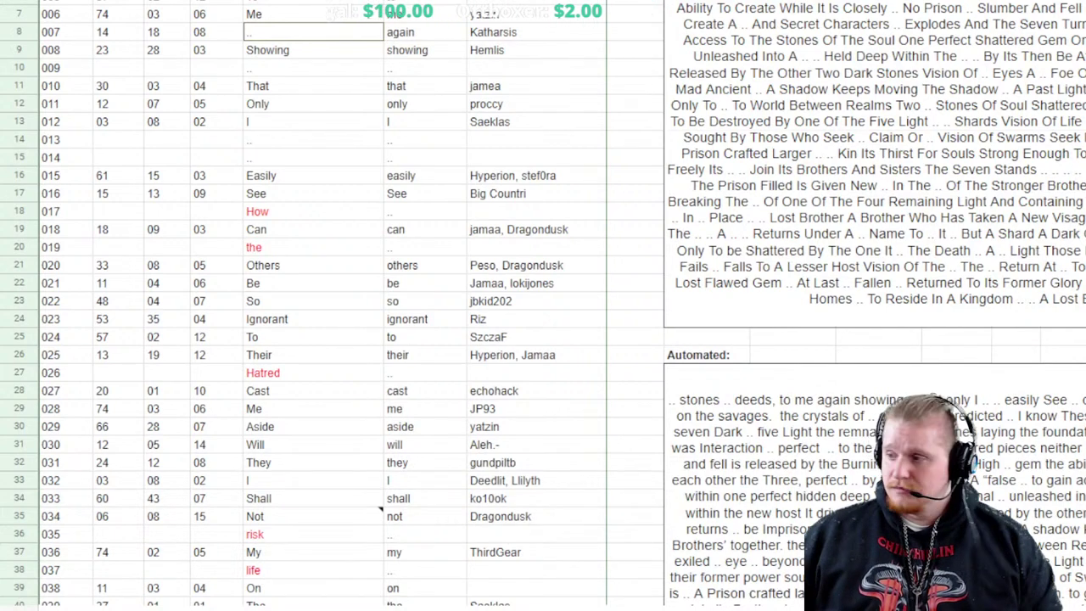
type("Again")
key("Return")
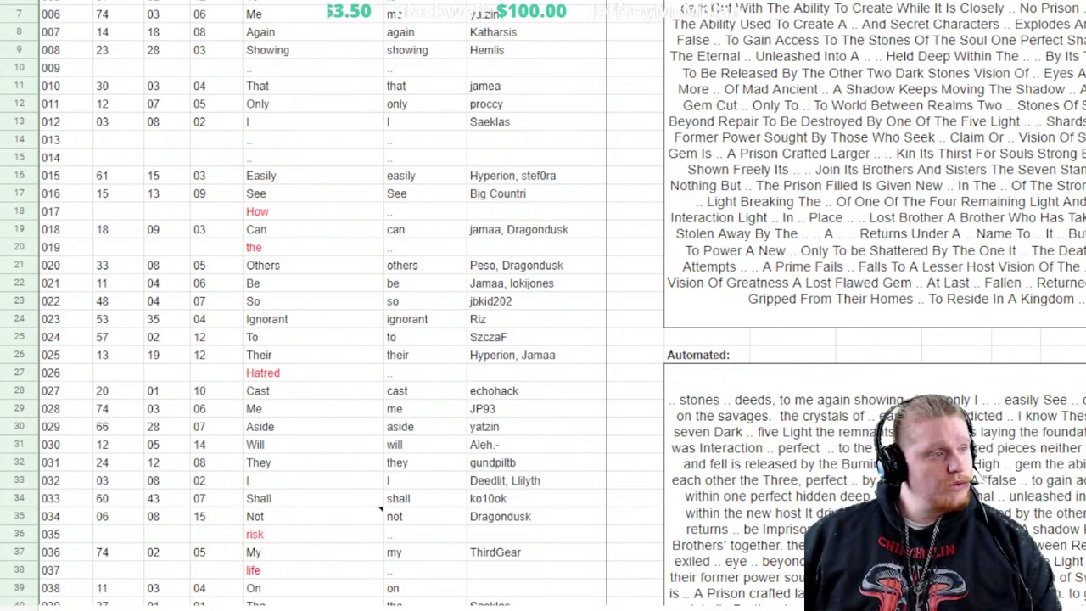
Examine the entries for "Secret" at order 150 and the word following it at order 151
scroll(381, 509, "down", 20)
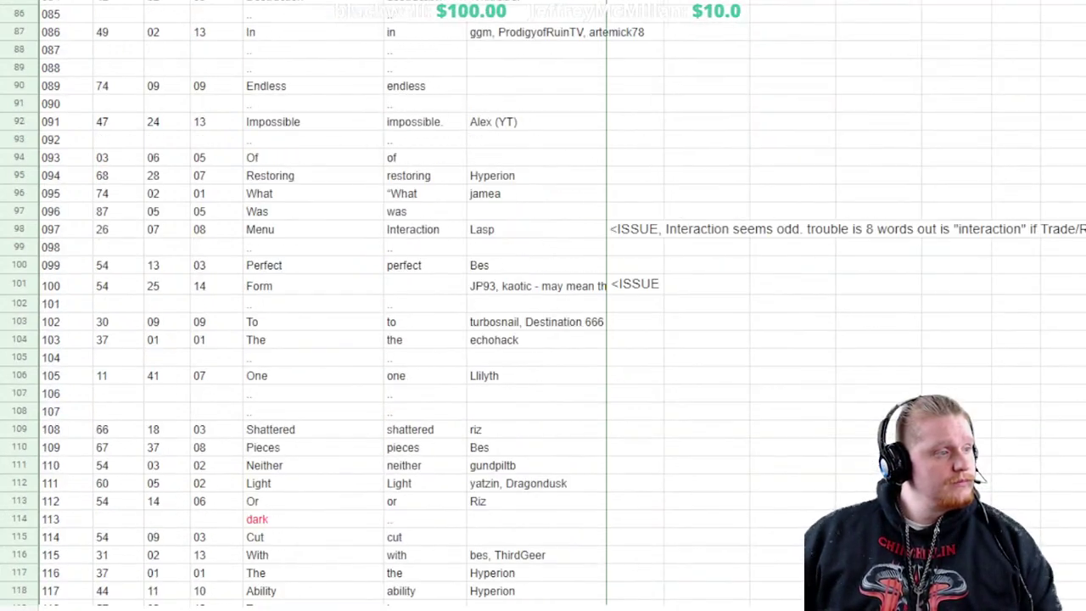
scroll(381, 340, "down", 11)
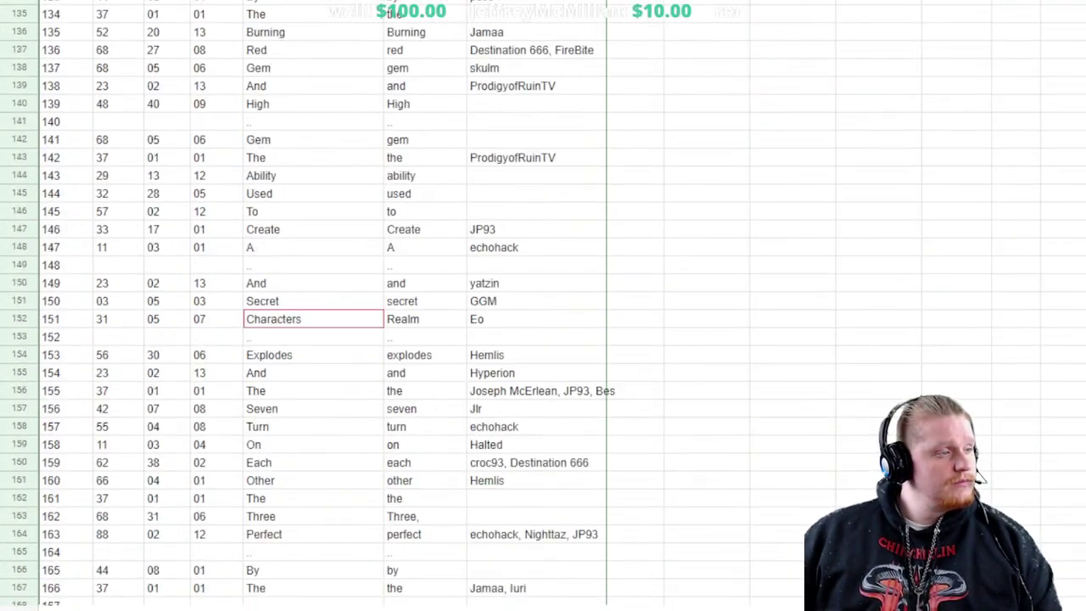
left_click(117, 301)
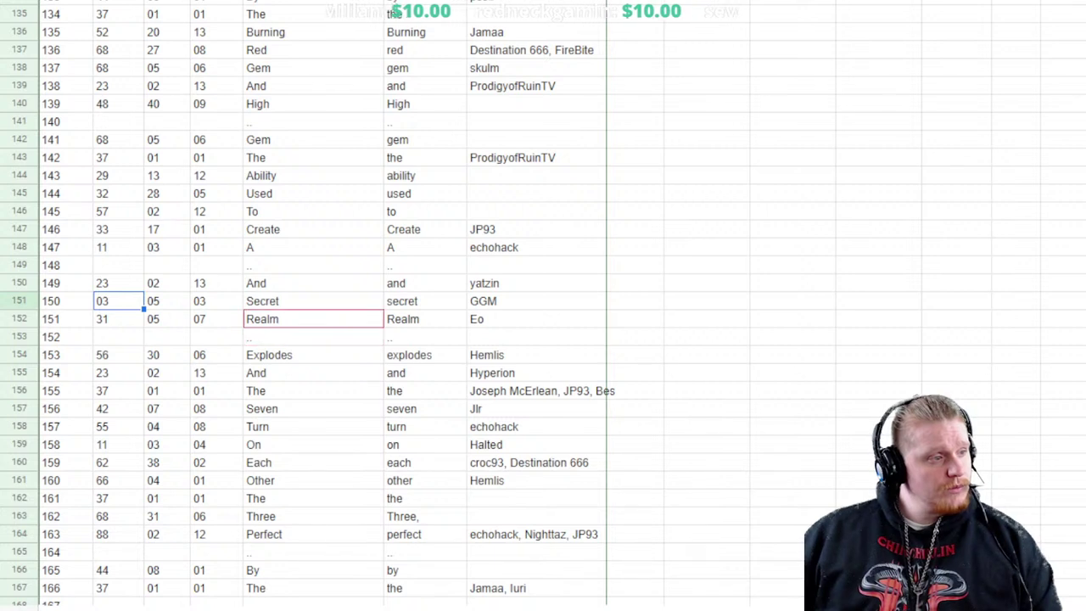
left_click(537, 301)
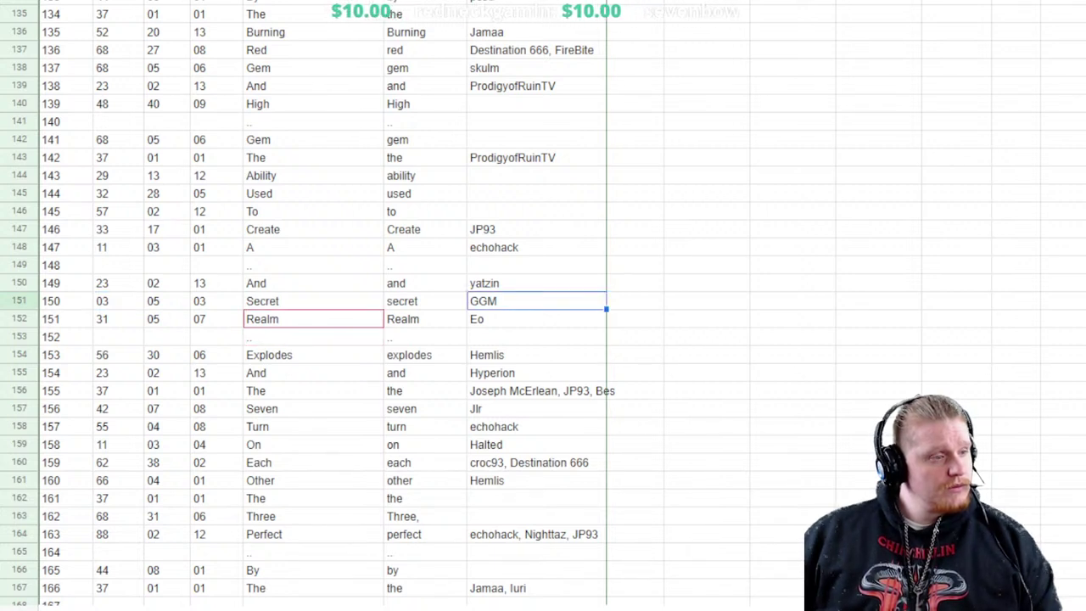
left_click(634, 301)
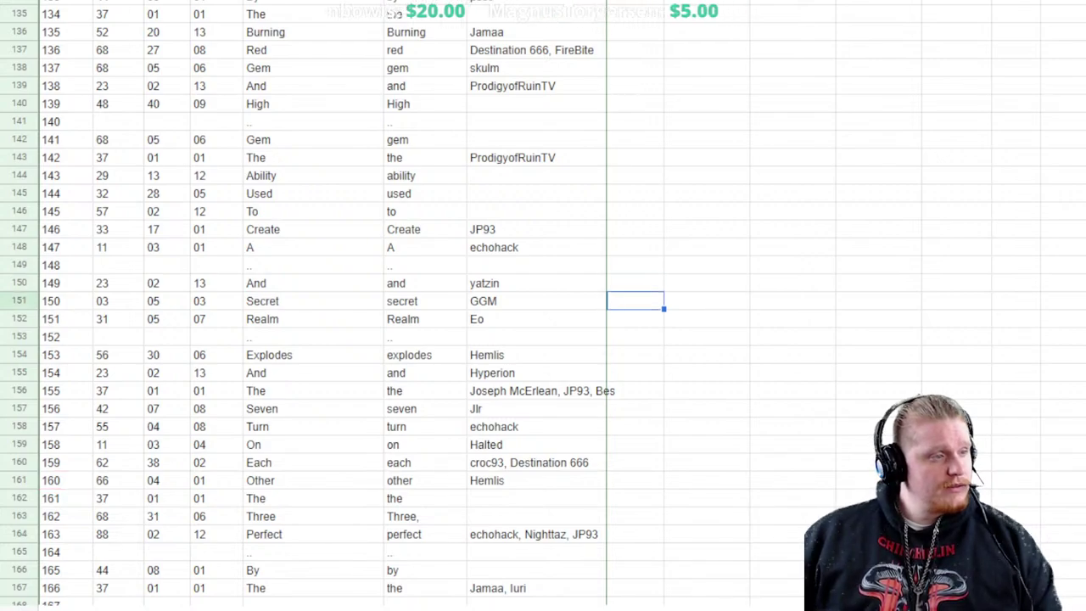
Review the word list from the opening rows down to the block of missing words at orders 416 to 423
scroll(543, 306, "down", 3)
scroll(543, 305, "up", 20)
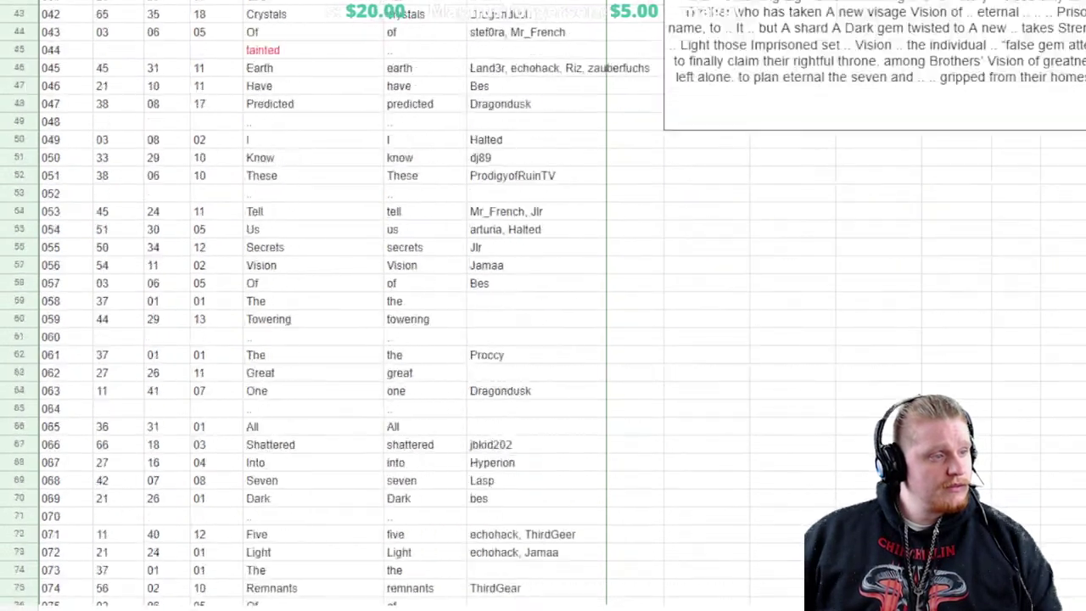
scroll(380, 510, "up", 7)
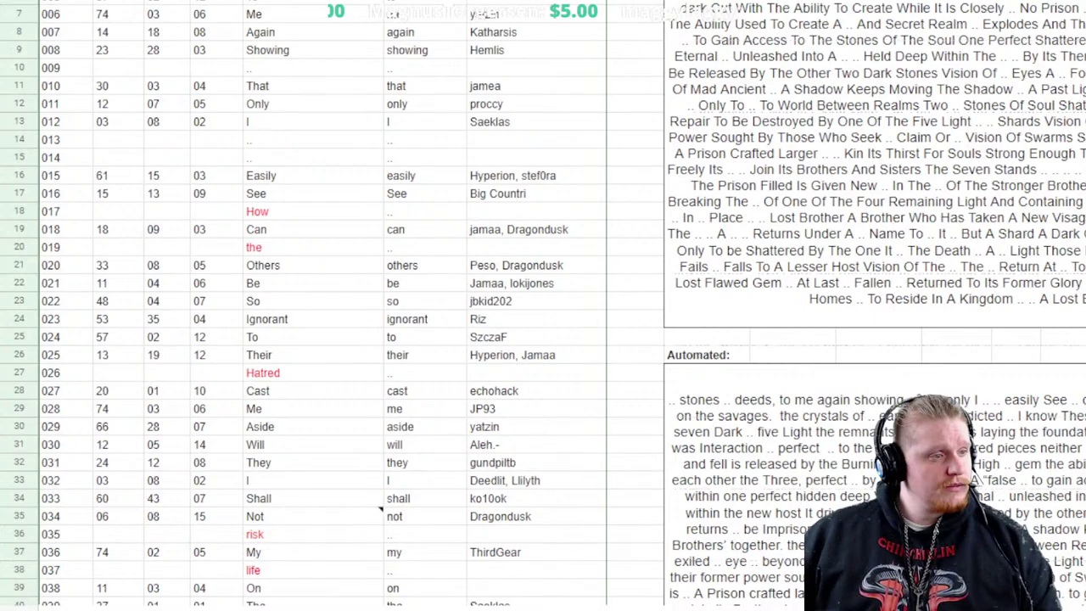
scroll(380, 510, "down", 20)
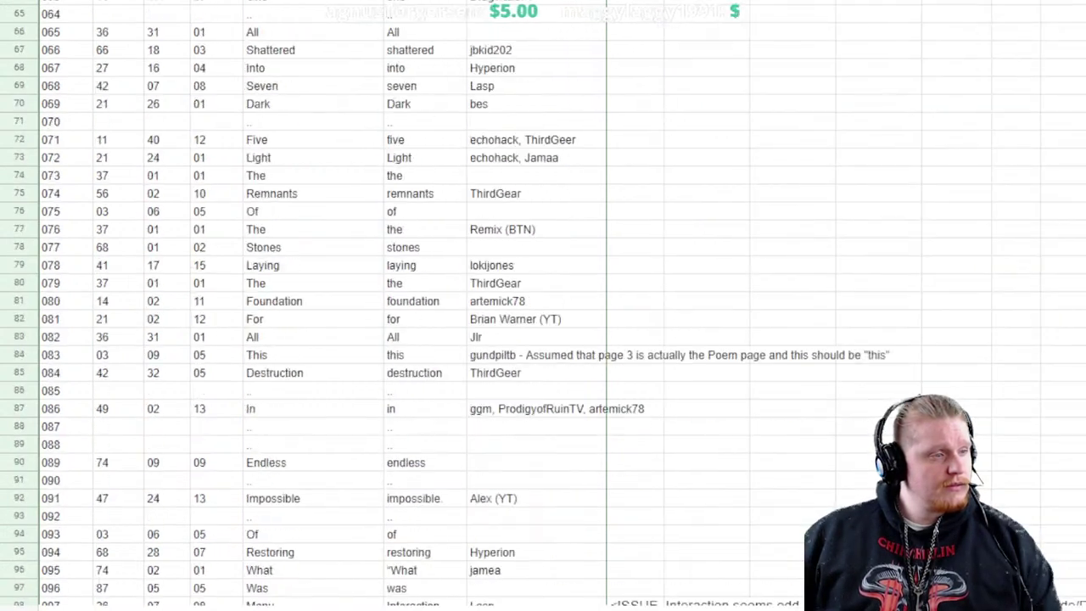
scroll(380, 510, "down", 15)
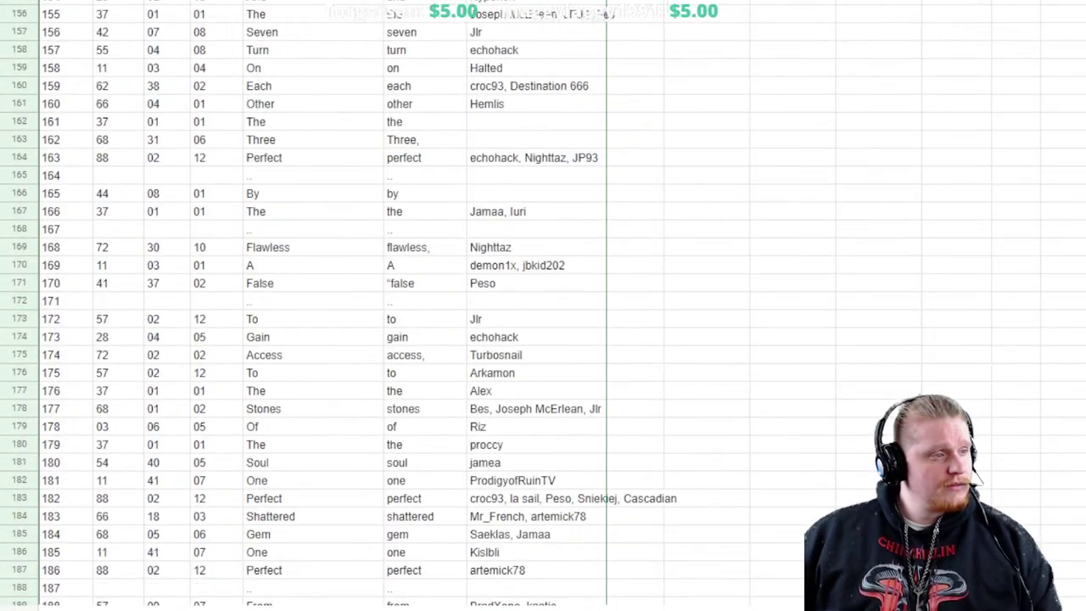
scroll(380, 510, "down", 8)
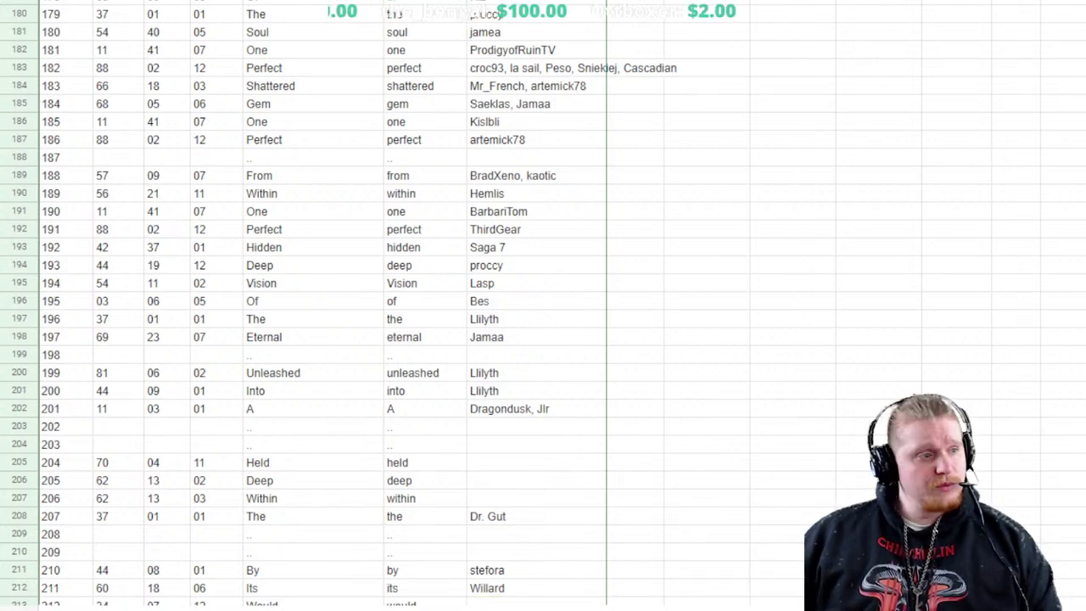
scroll(543, 306, "down", 20)
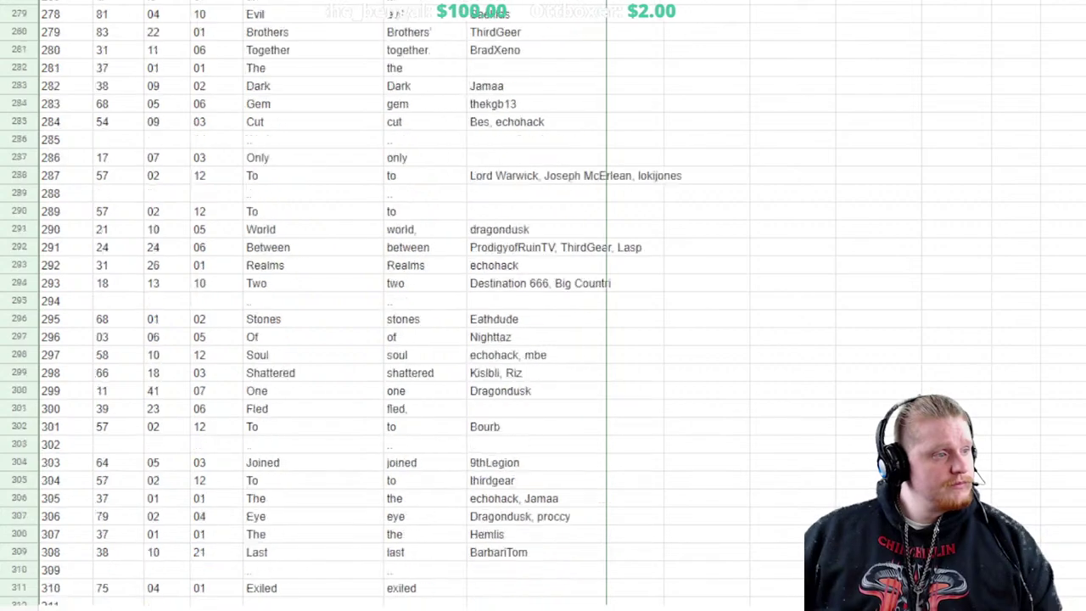
scroll(544, 305, "down", 20)
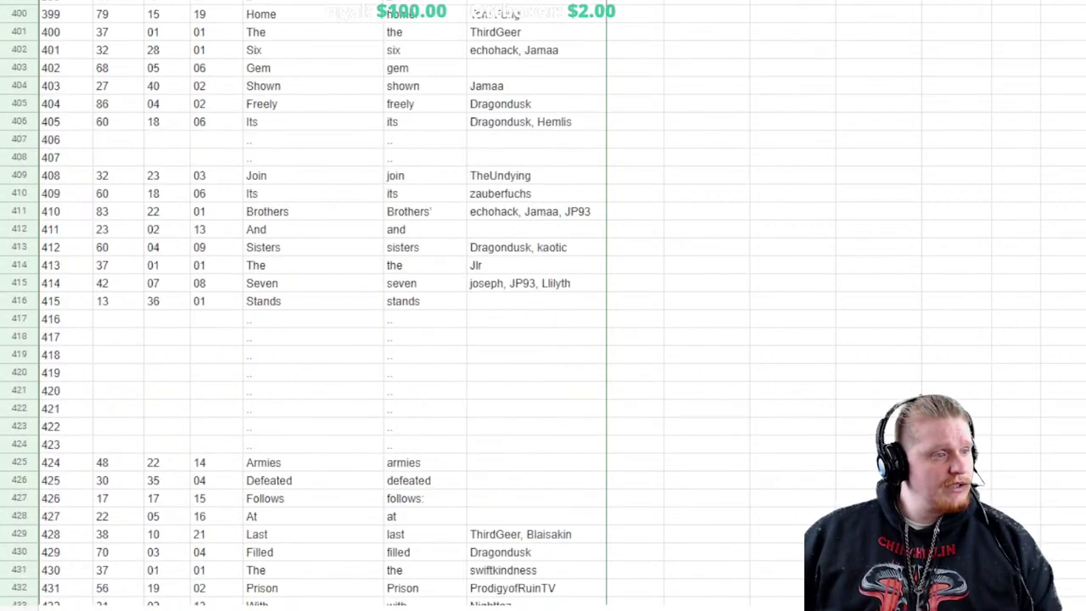
Check the rows around orders 385 to 423 and read the assembled message beside the word list
scroll(543, 305, "up", 5)
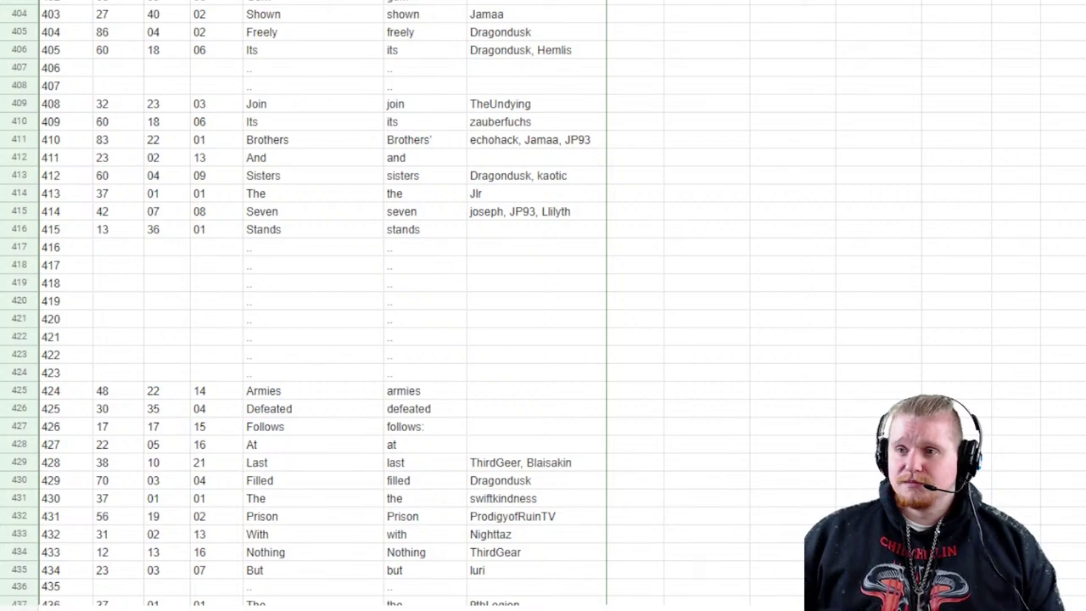
scroll(305, 305, "up", 20)
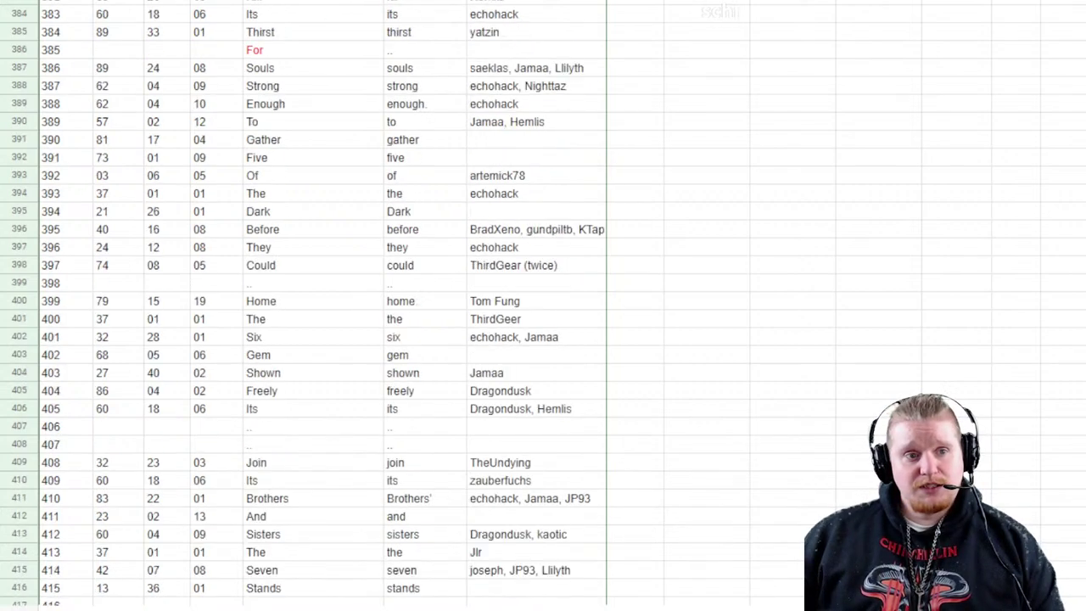
scroll(381, 509, "up", 20)
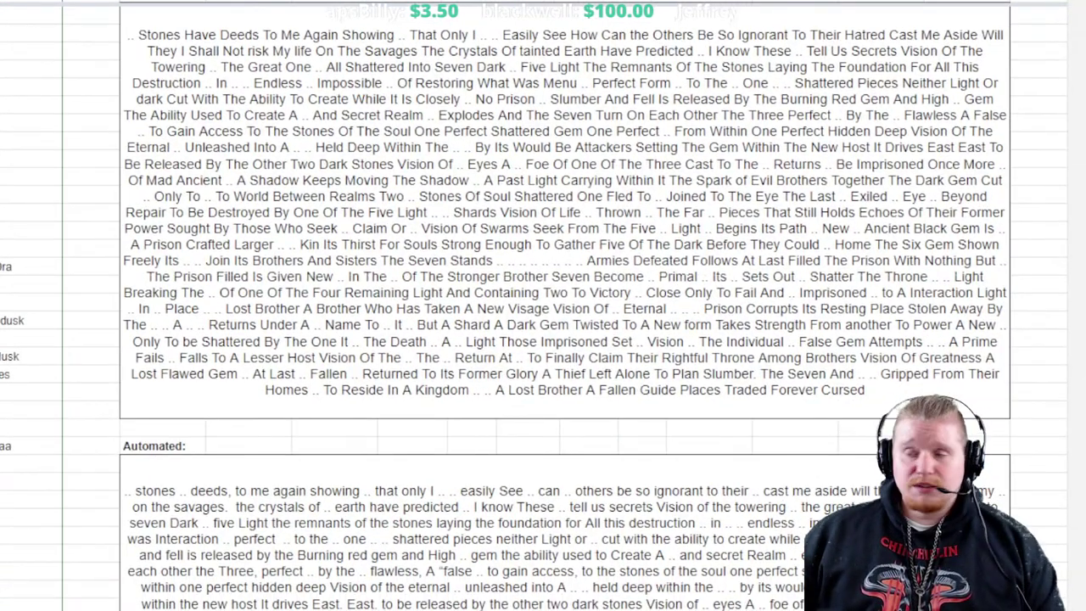
scroll(543, 306, "down", 15)
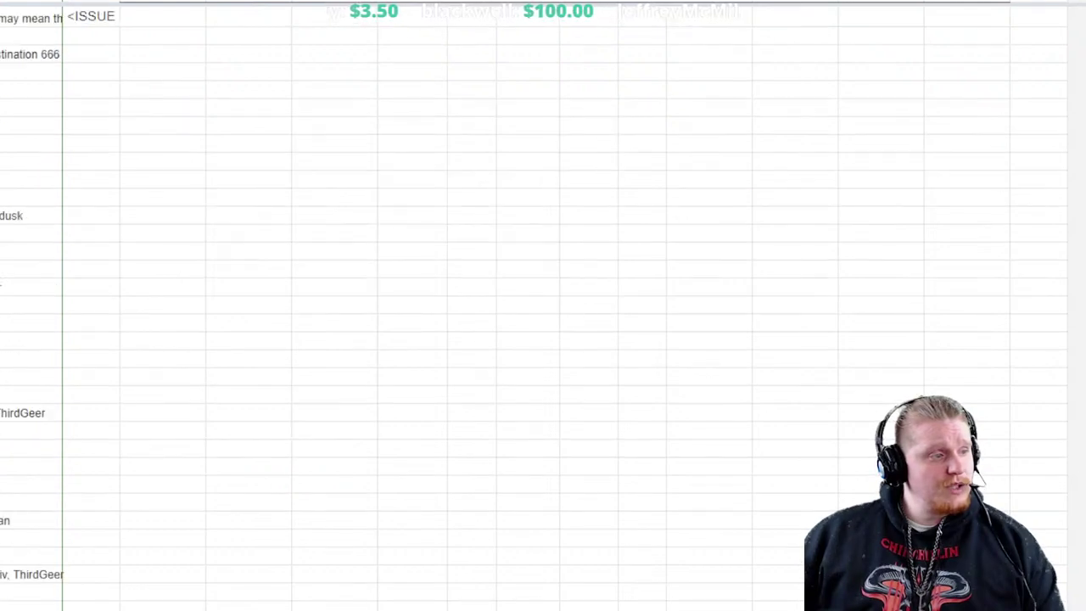
Fill the missing word between "At" and "To", above "Finally", with "Last" and colour its text red
scroll(543, 306, "down", 10)
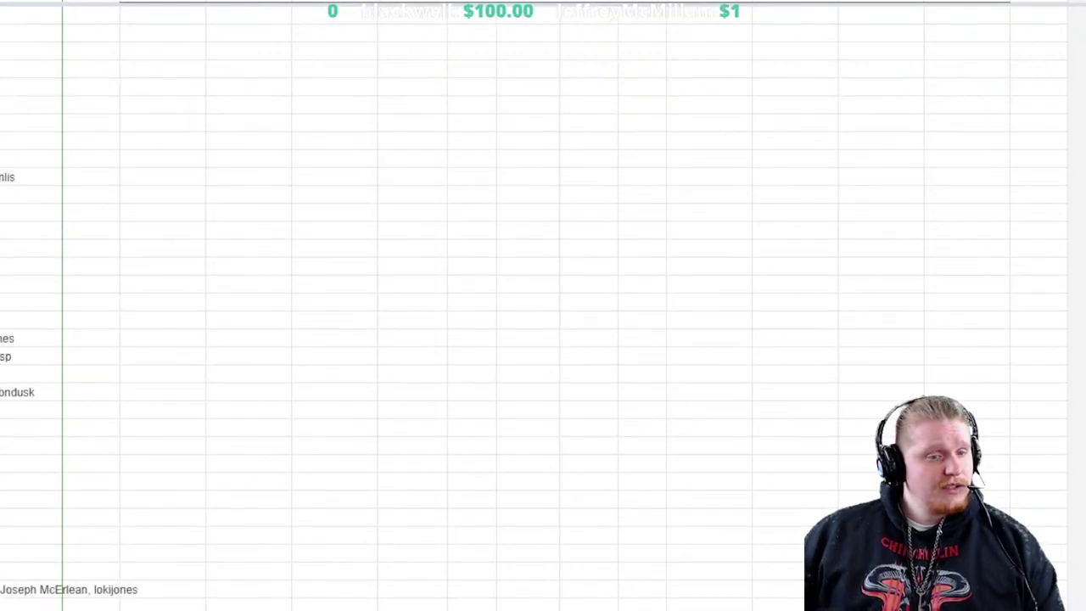
scroll(543, 305, "down", 15)
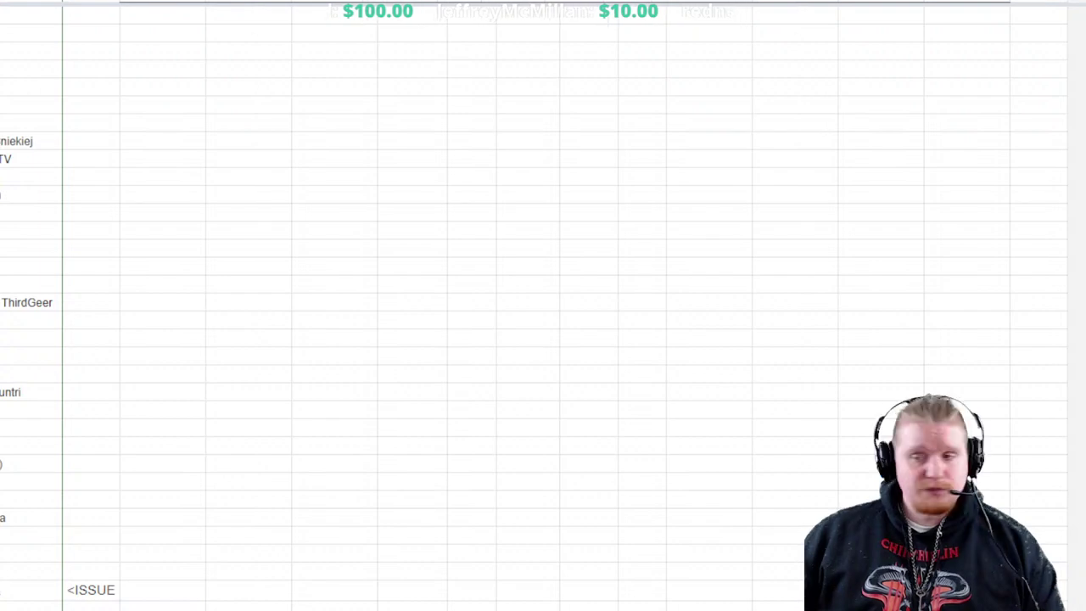
scroll(543, 305, "left", 5)
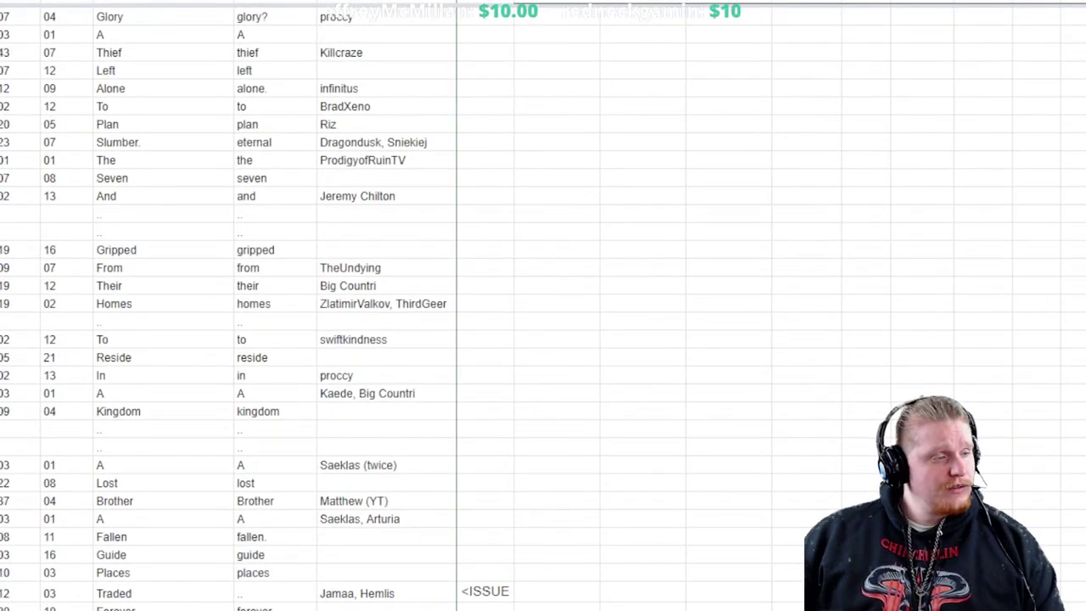
scroll(543, 306, "up", 2)
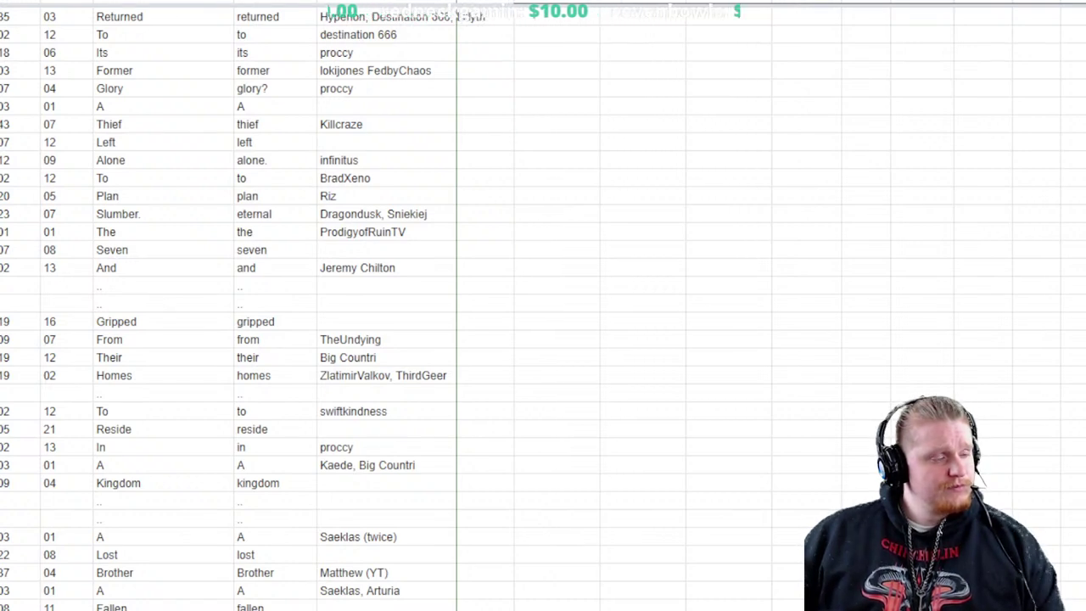
scroll(229, 305, "up", 10)
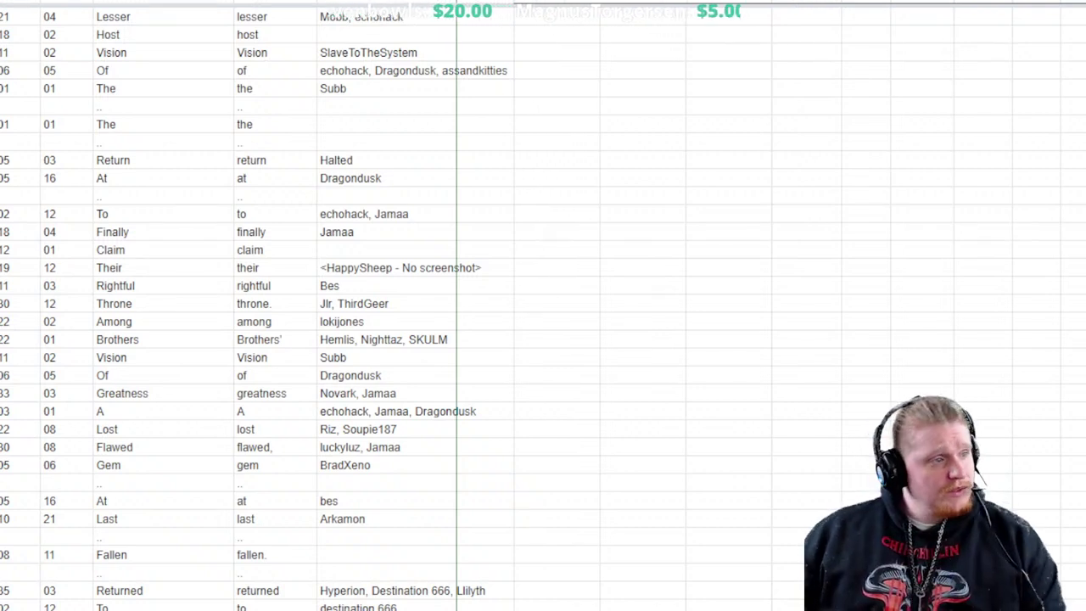
left_click(163, 196)
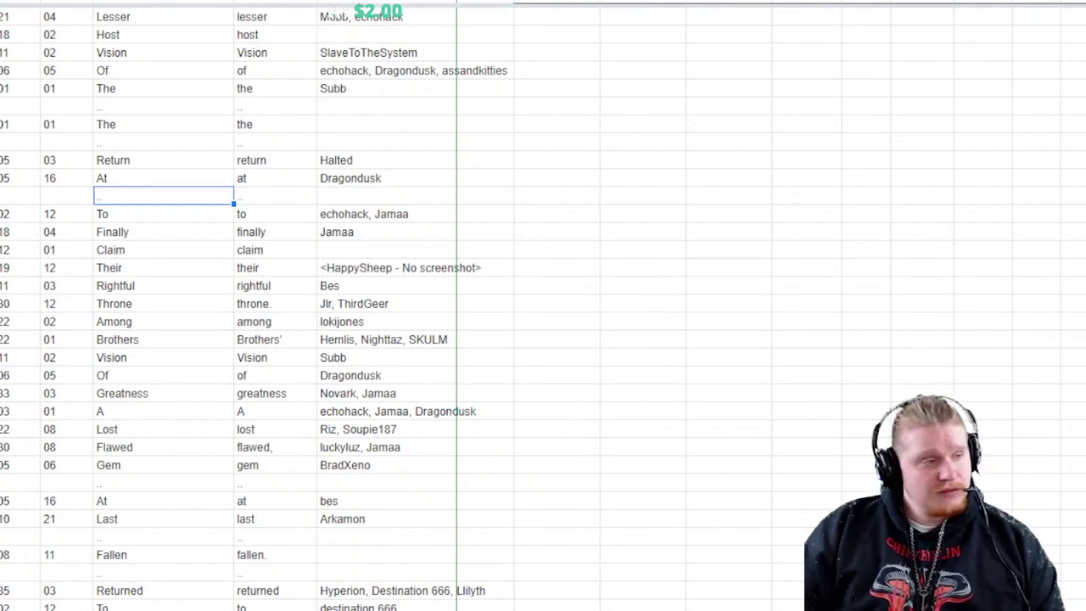
type("Last")
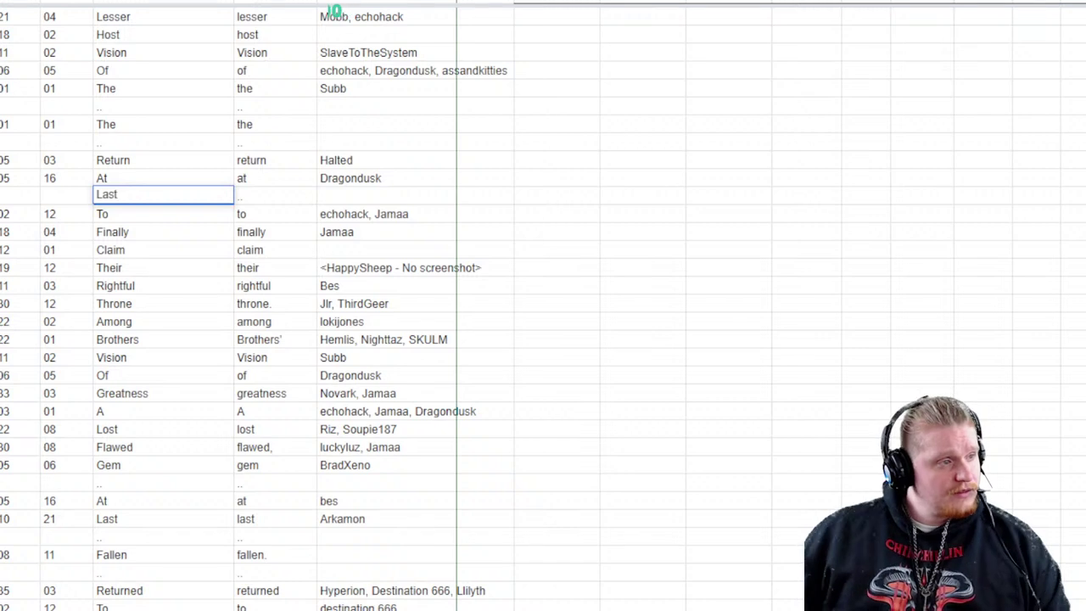
key("Return")
key("Down")
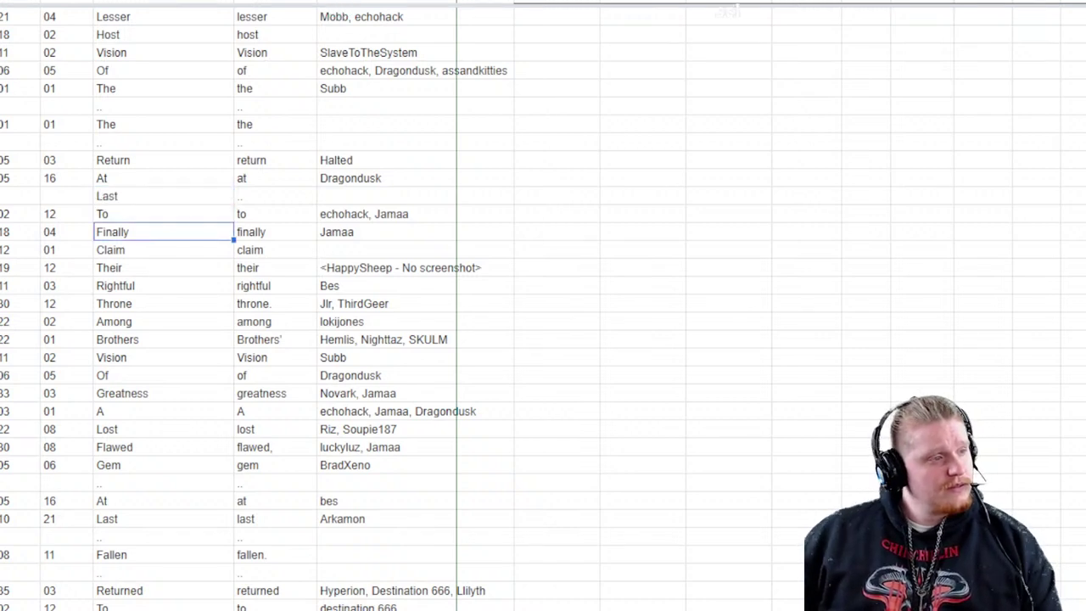
key("Up")
key("Up")
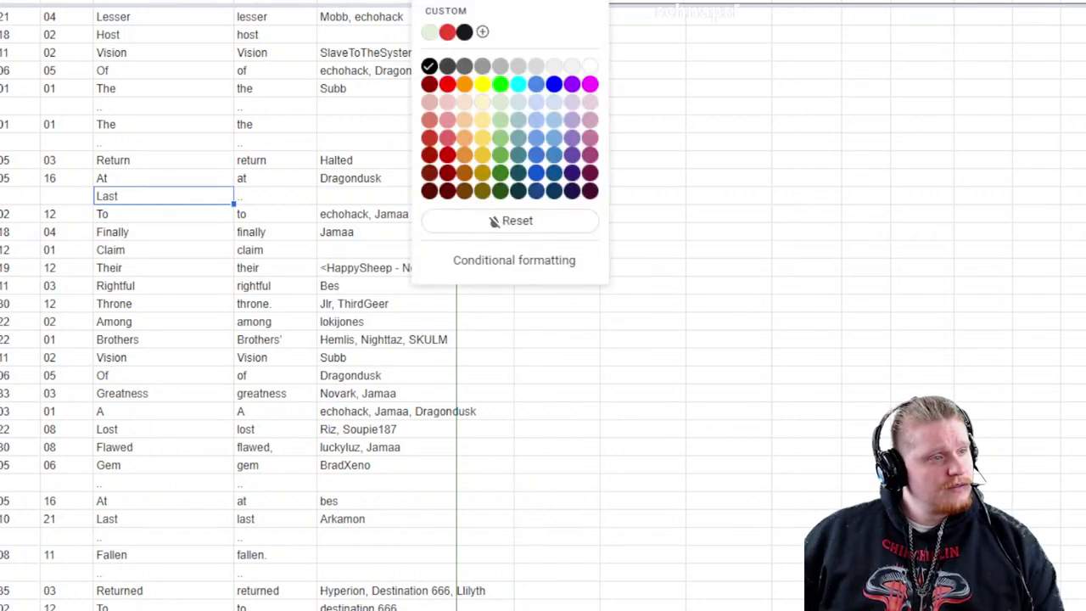
left_click(447, 82)
left_click(643, 303)
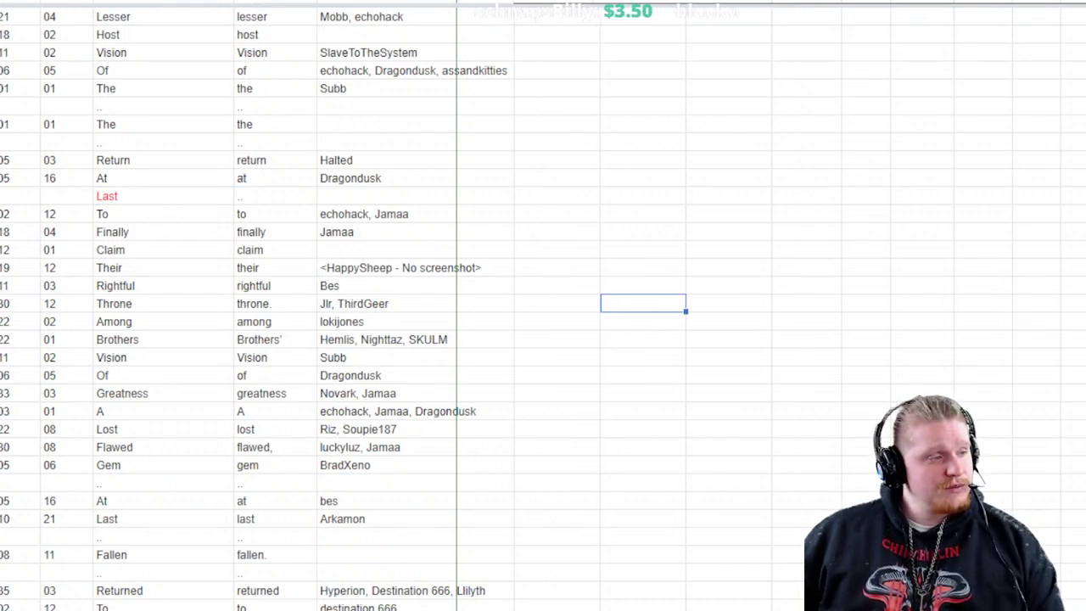
Add a period after "Throne" in the word column
left_click(162, 303)
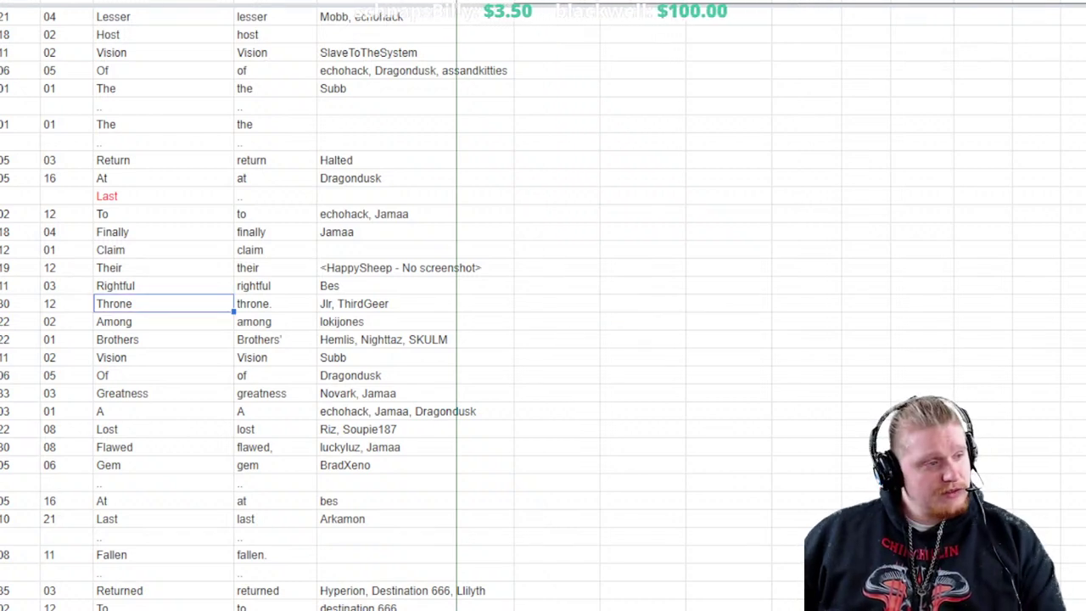
key("F2")
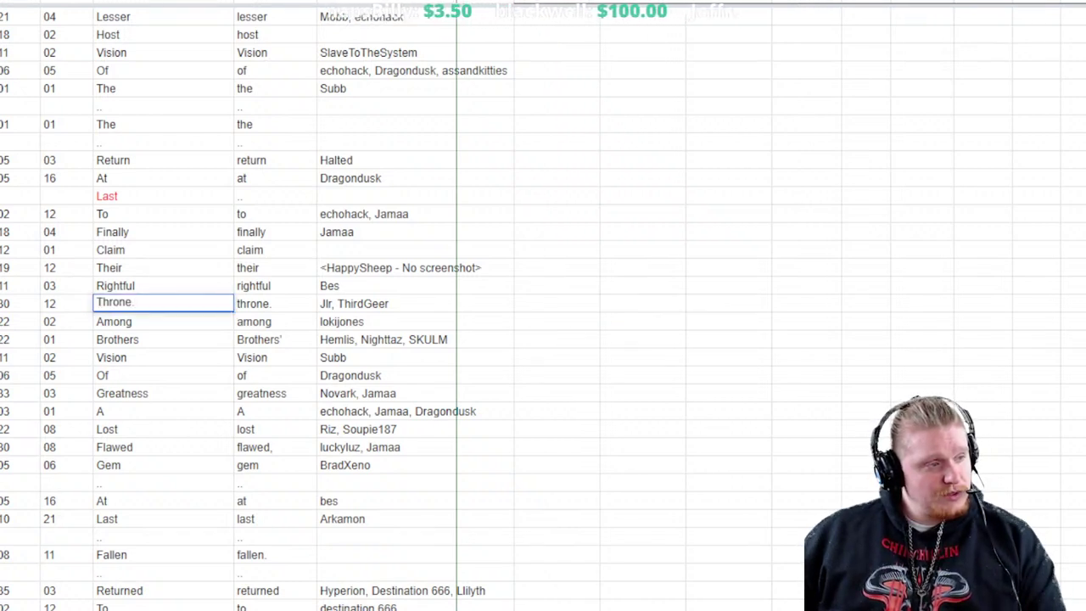
type(".")
key("Return")
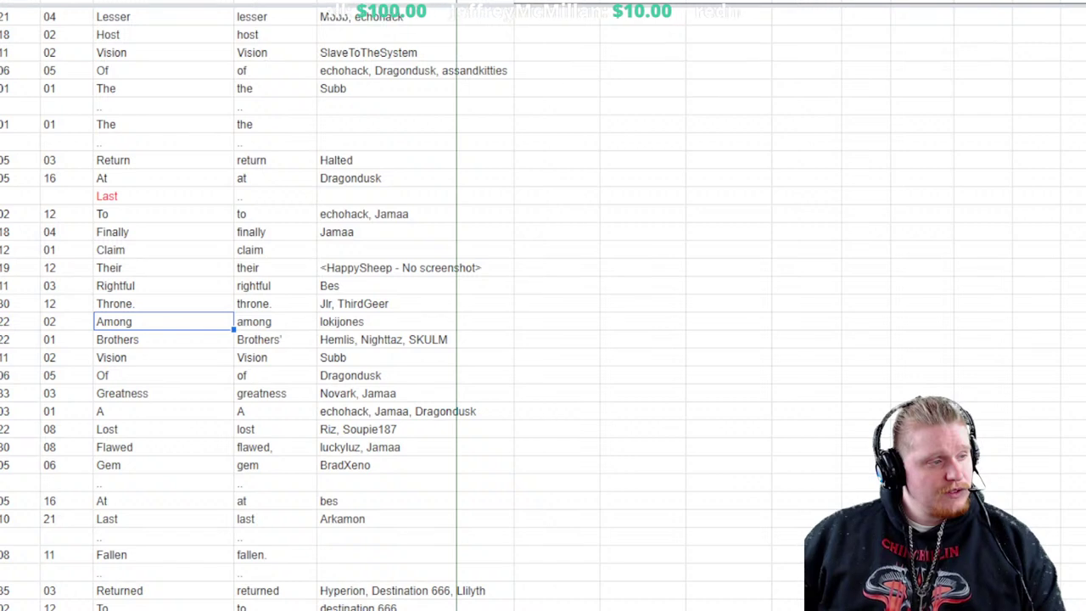
Add a period after "Last" in the row following "At", below "Gem"
scroll(543, 305, "down", 1)
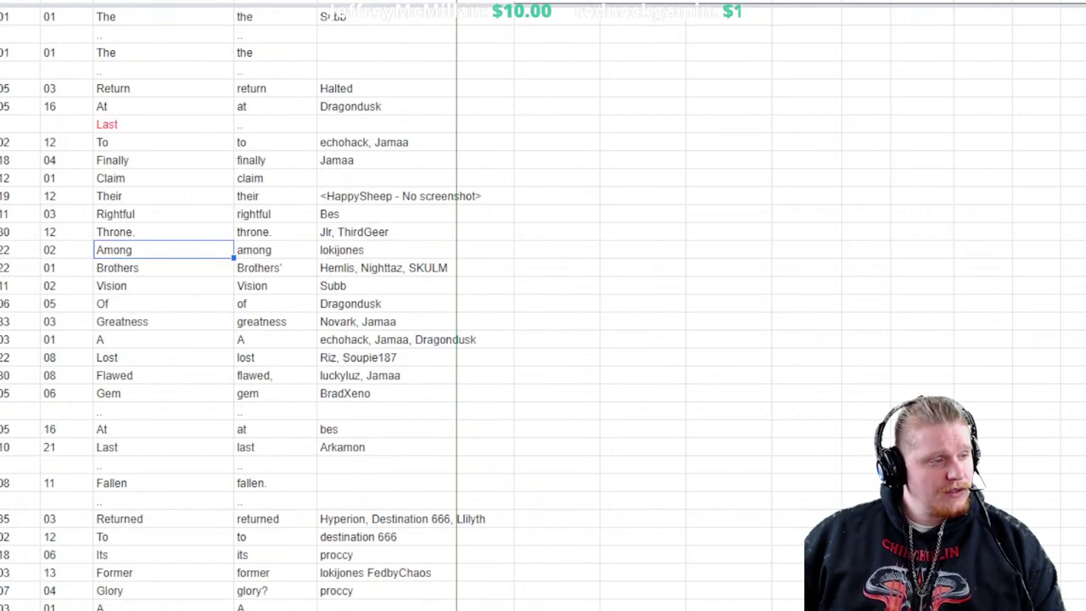
left_click(163, 410)
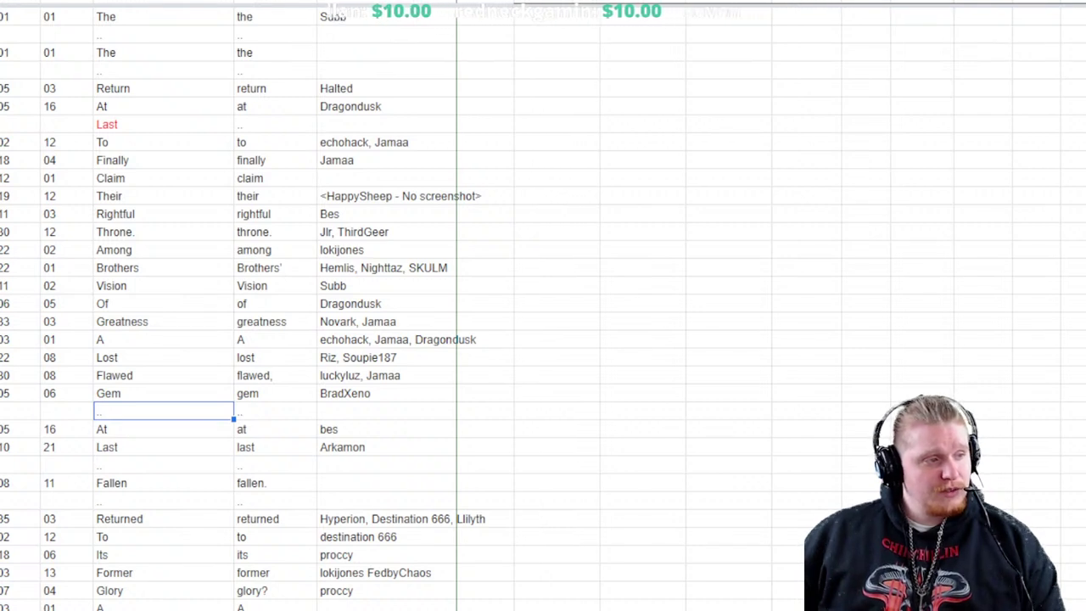
left_click(163, 446)
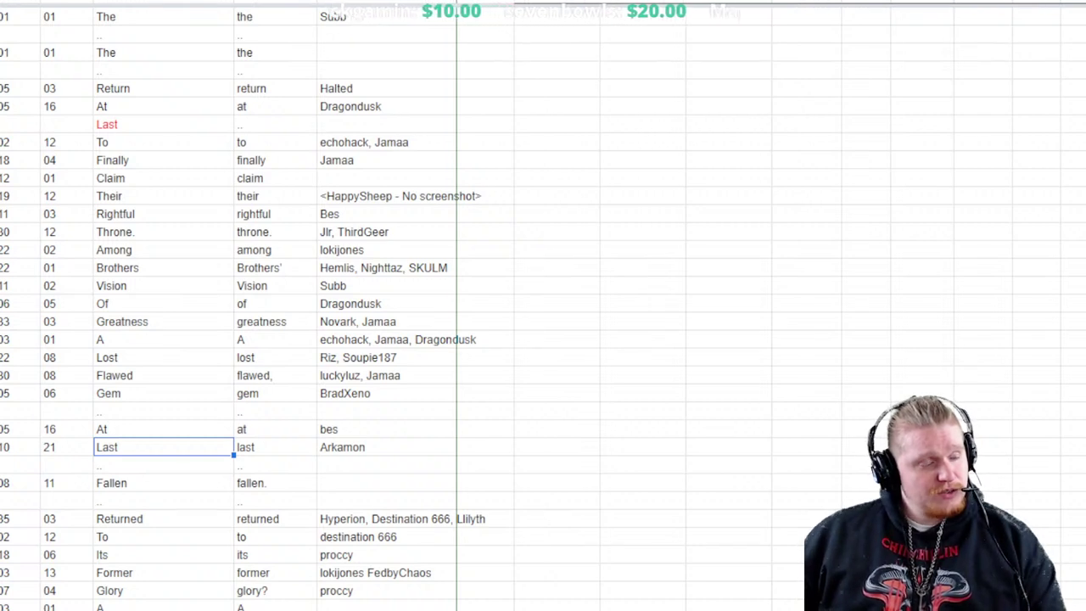
key("Return")
type(".")
Fill the missing word between "Gem" and "At" with "found"
left_click(163, 410)
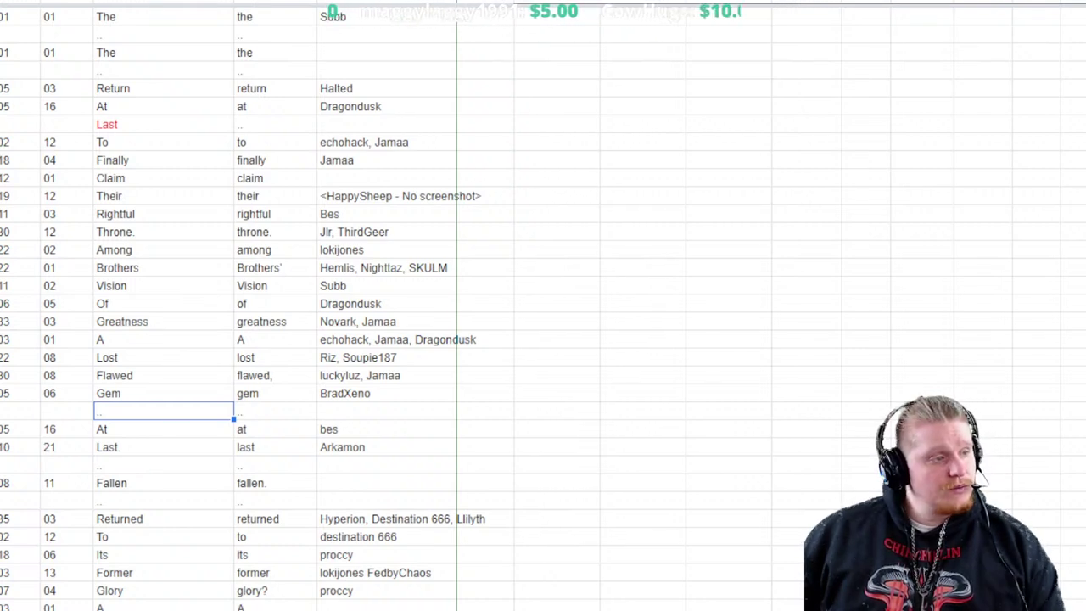
key("Return")
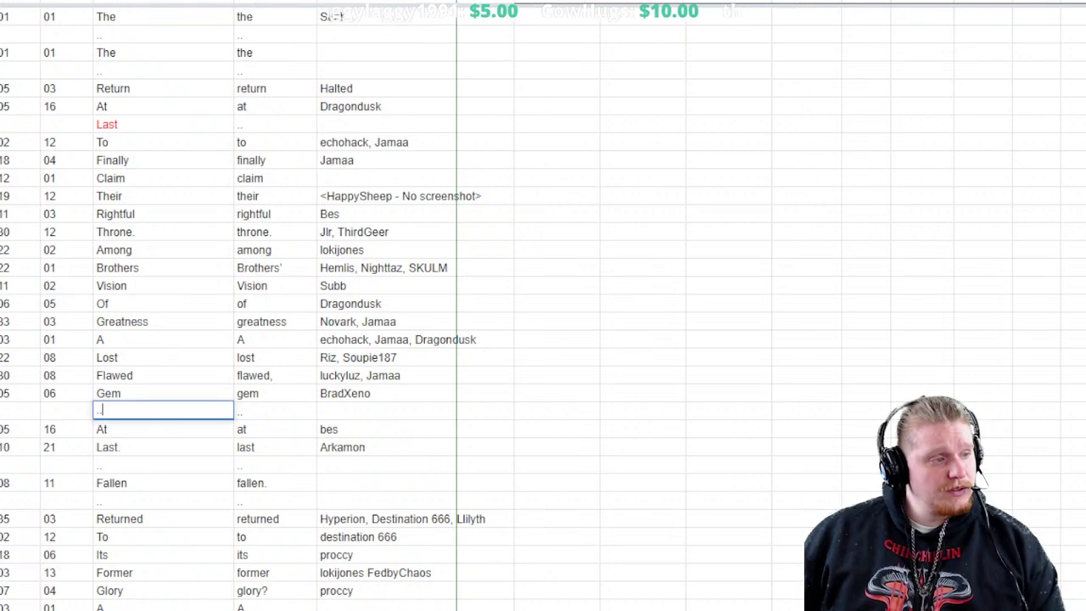
key("BackSpace")
key("BackSpace")
type("Fall")
key("BackSpace")
key("BackSpace")
key("BackSpace")
key("BackSpace")
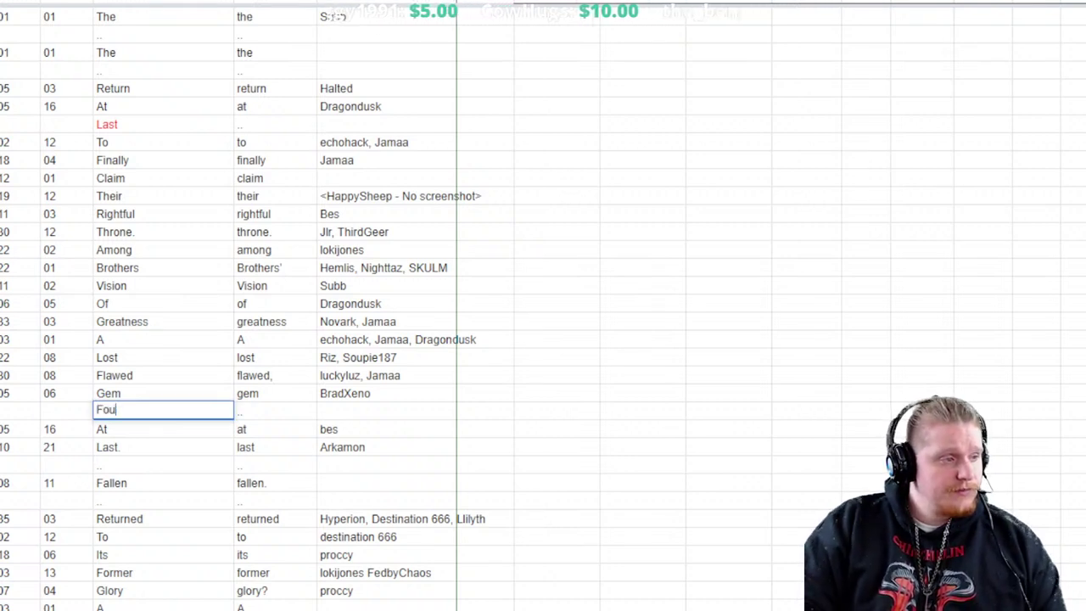
type("found")
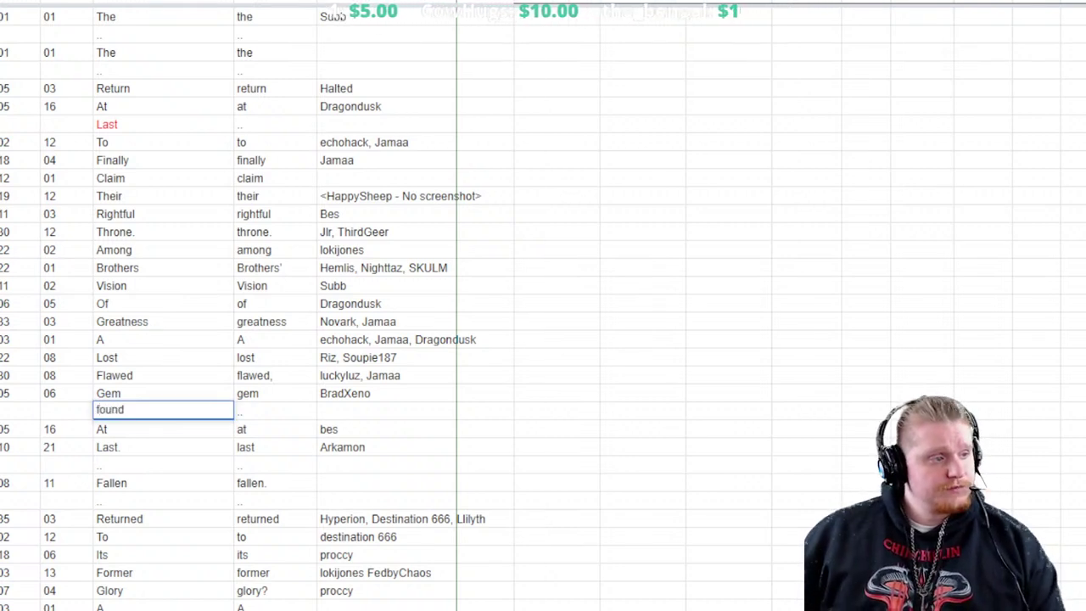
left_click(275, 465)
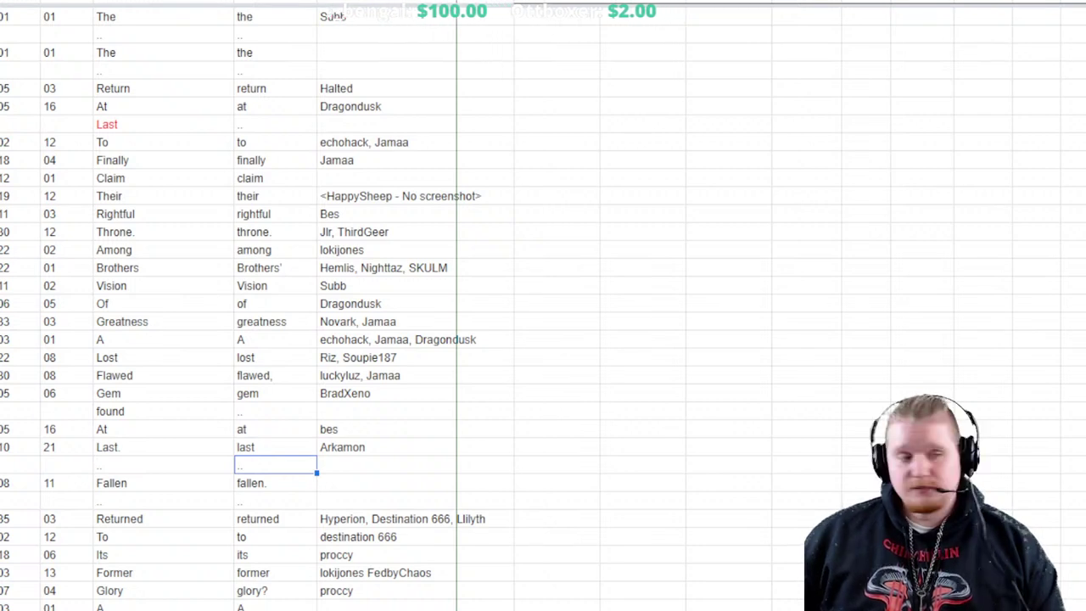
Fill the missing word between "Last." and "Fallen" with "The"
scroll(543, 306, "down", 2)
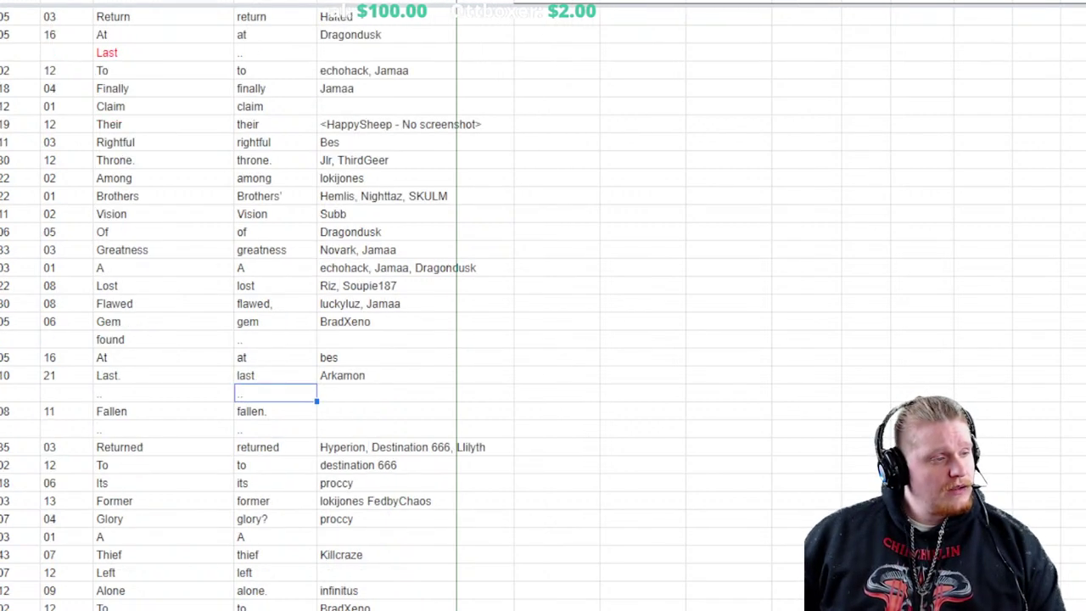
left_click(163, 393)
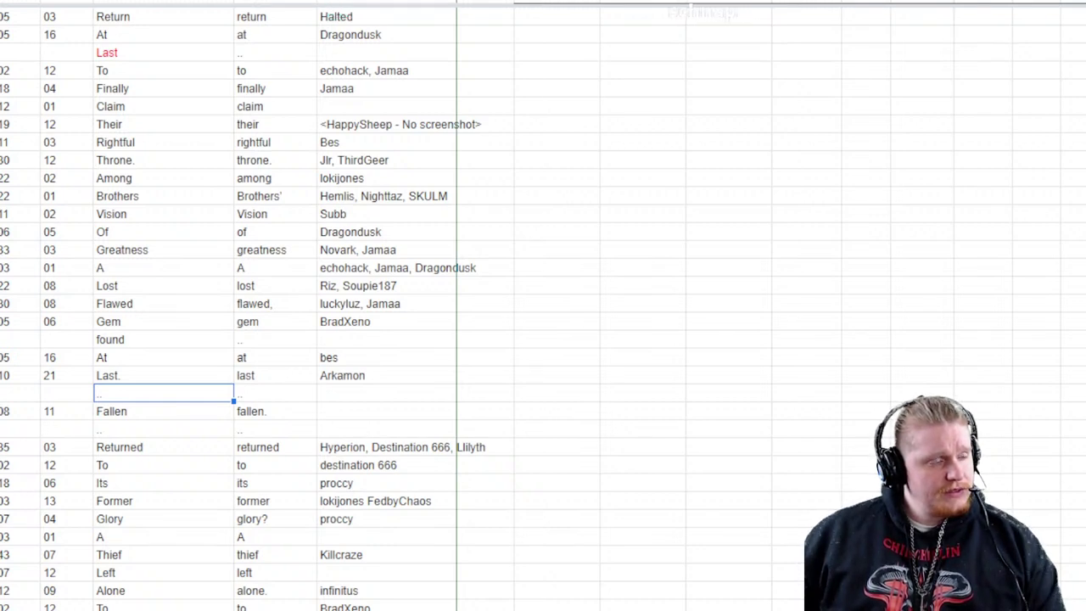
left_click(163, 411)
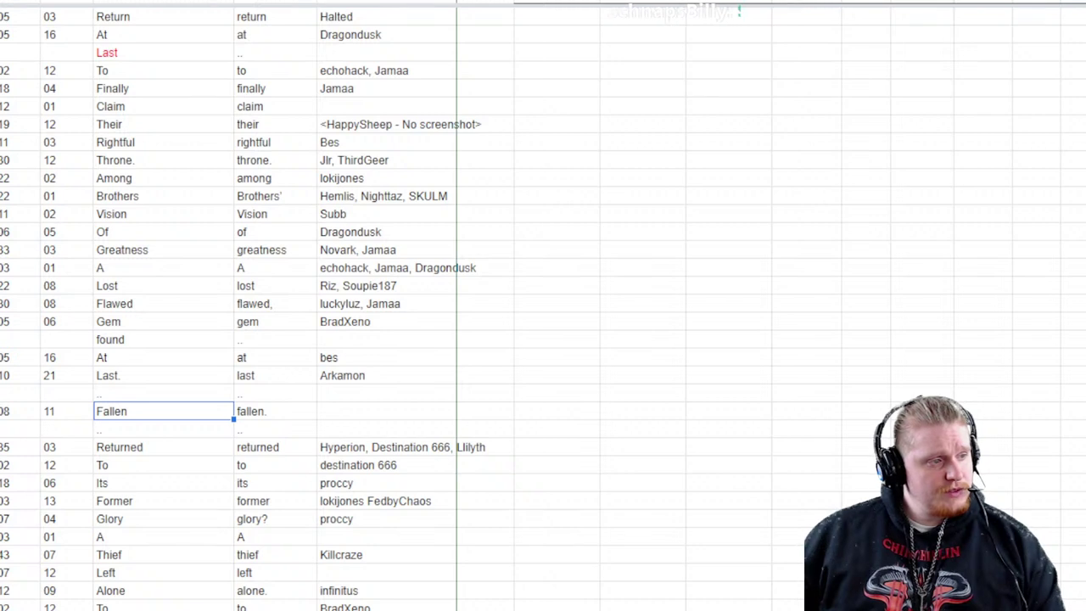
left_click(163, 393)
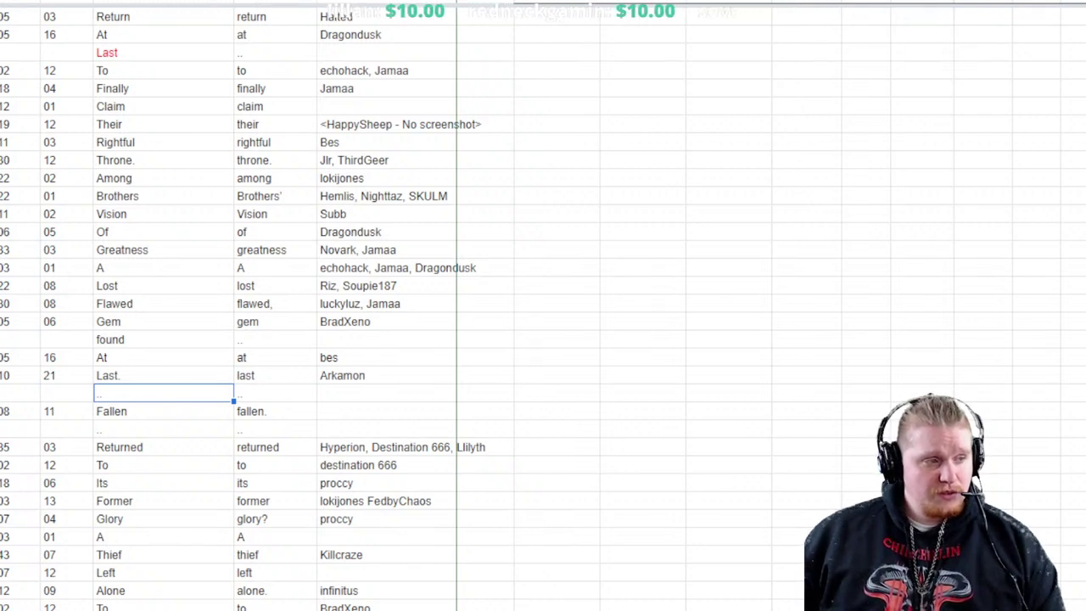
key("Return")
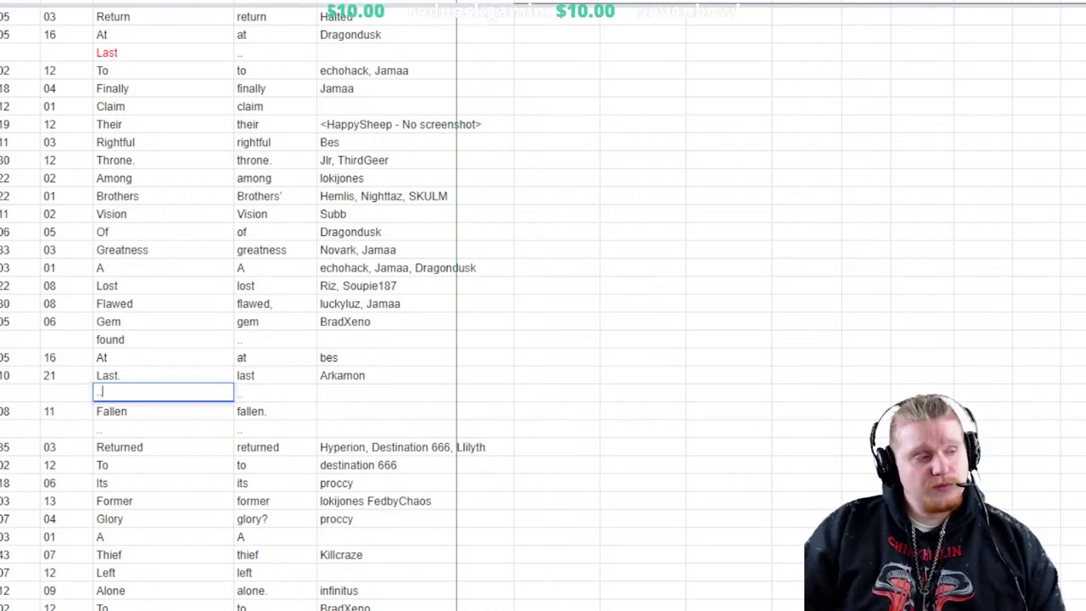
key("BackSpace")
key("BackSpace")
type("The")
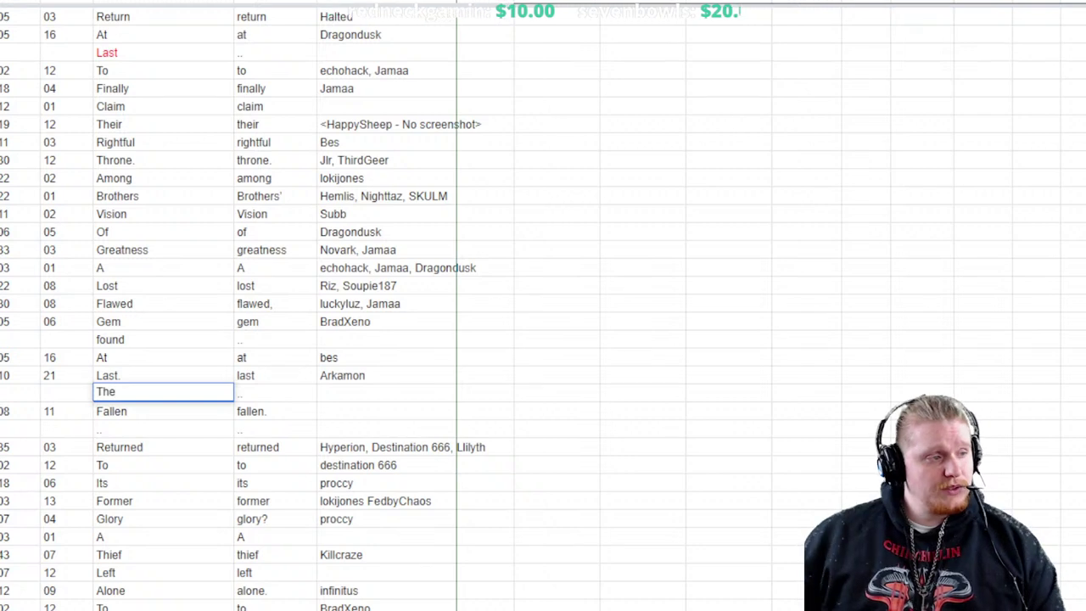
Colour the filled-in words "found" and "The" red
left_click(163, 321)
left_click(163, 339)
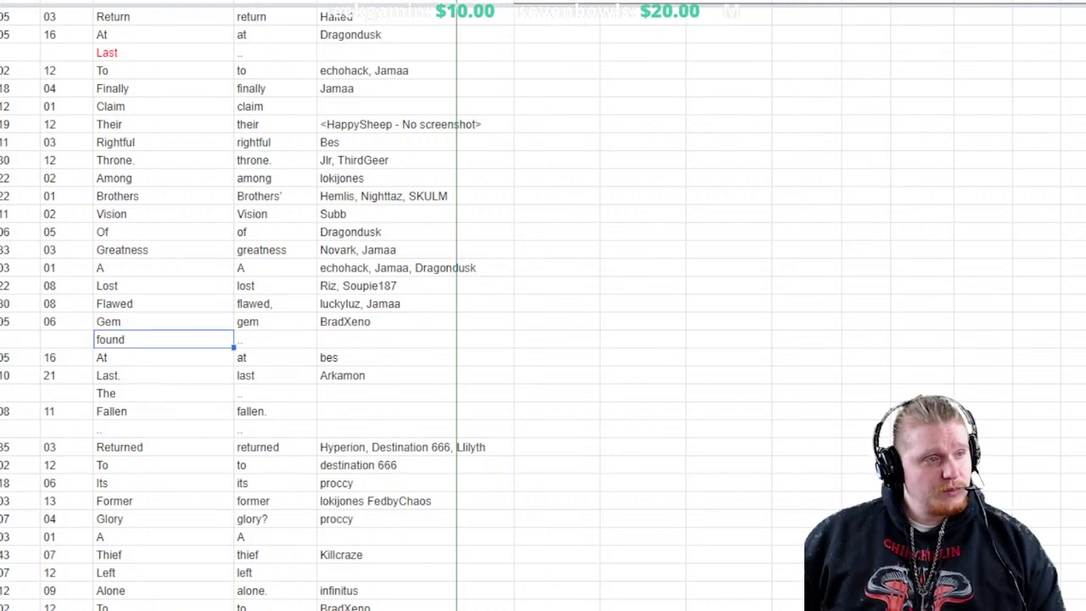
left_click(446, 88)
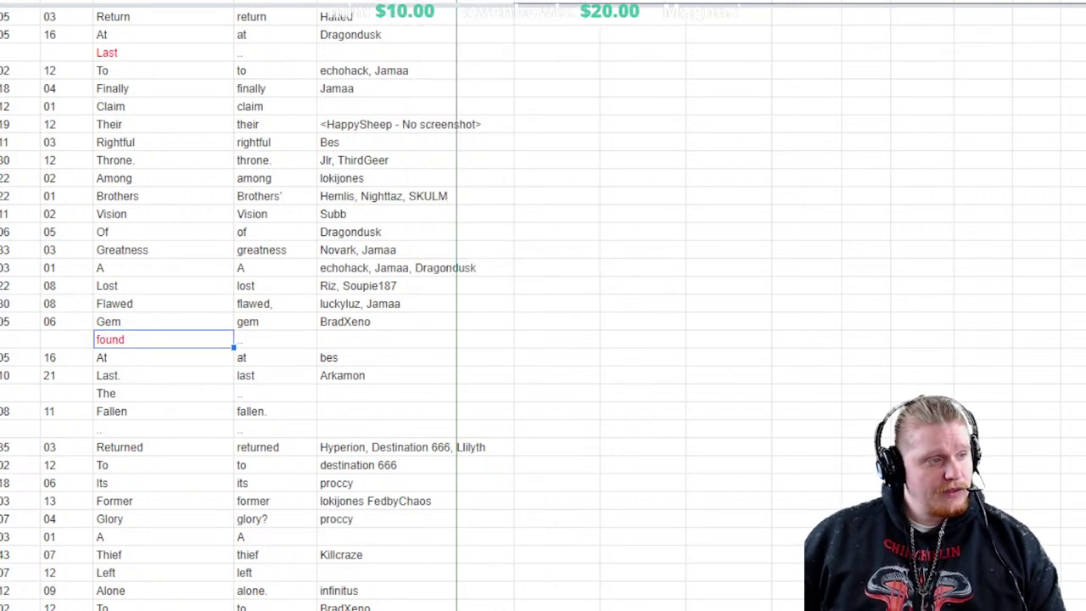
left_click(163, 392)
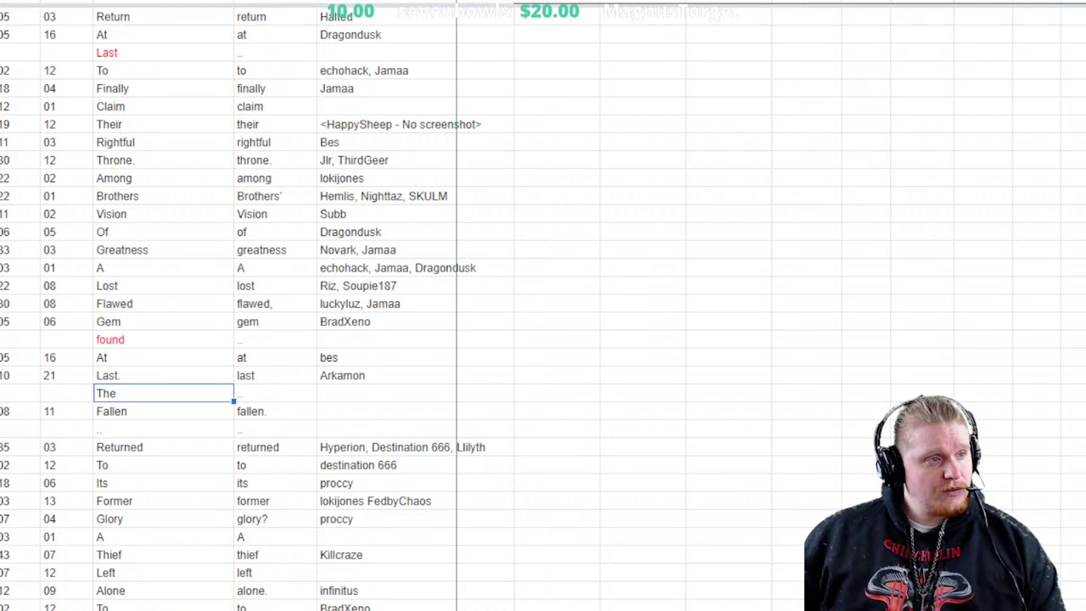
left_click(428, 3)
left_click(446, 84)
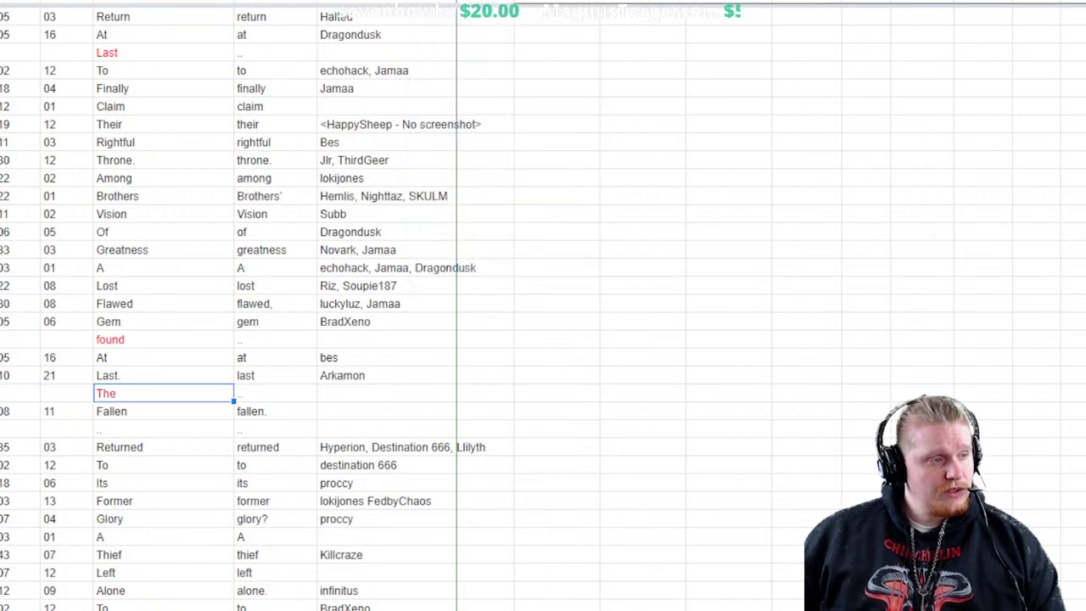
Fill the missing word between "Fallen" and "Returned" with "gem" and colour its text red
left_click(163, 429)
type("Gil")
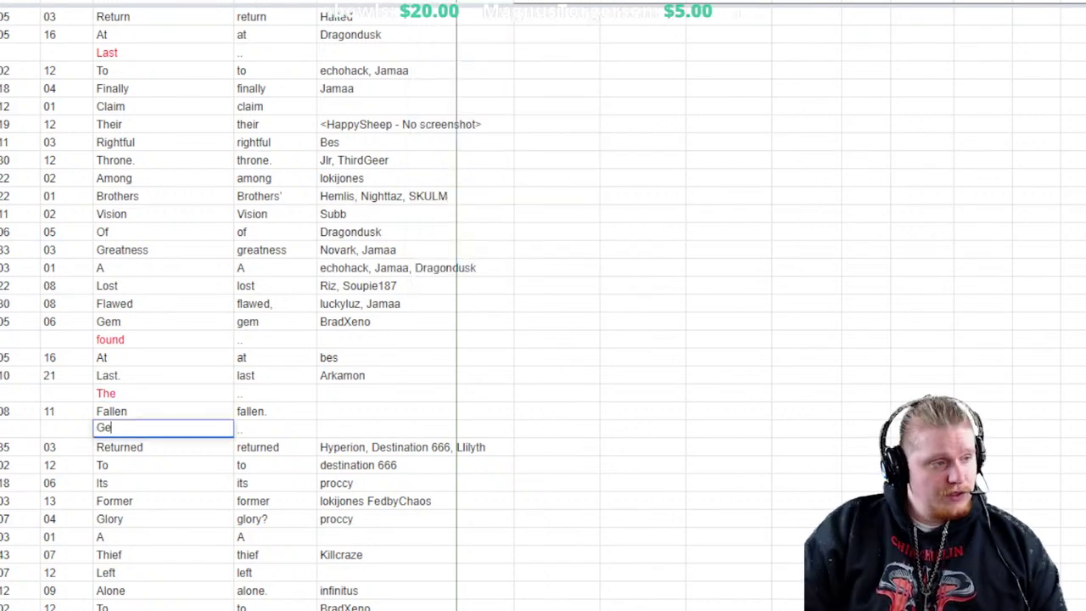
key("BackSpace")
key("BackSpace")
key("BackSpace")
type("gem")
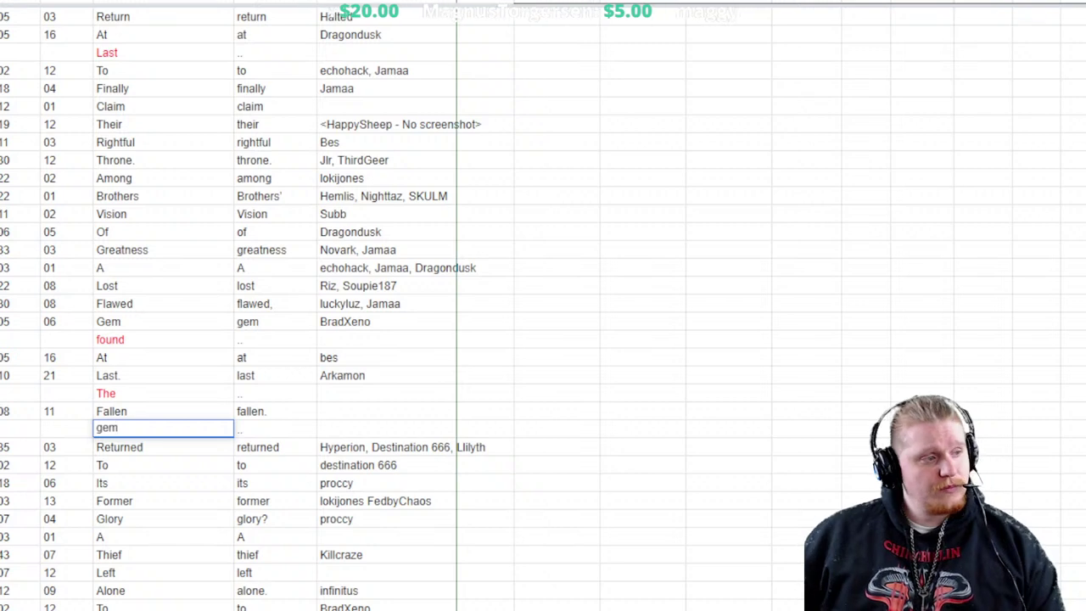
key("ctrl+Return")
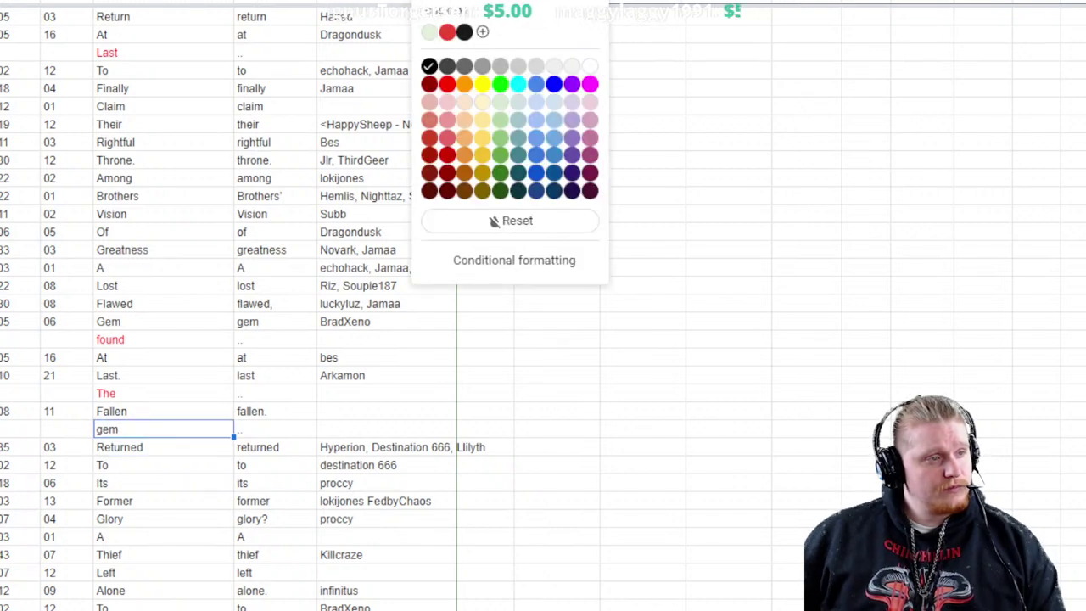
left_click(445, 83)
scroll(543, 306, "down", 2)
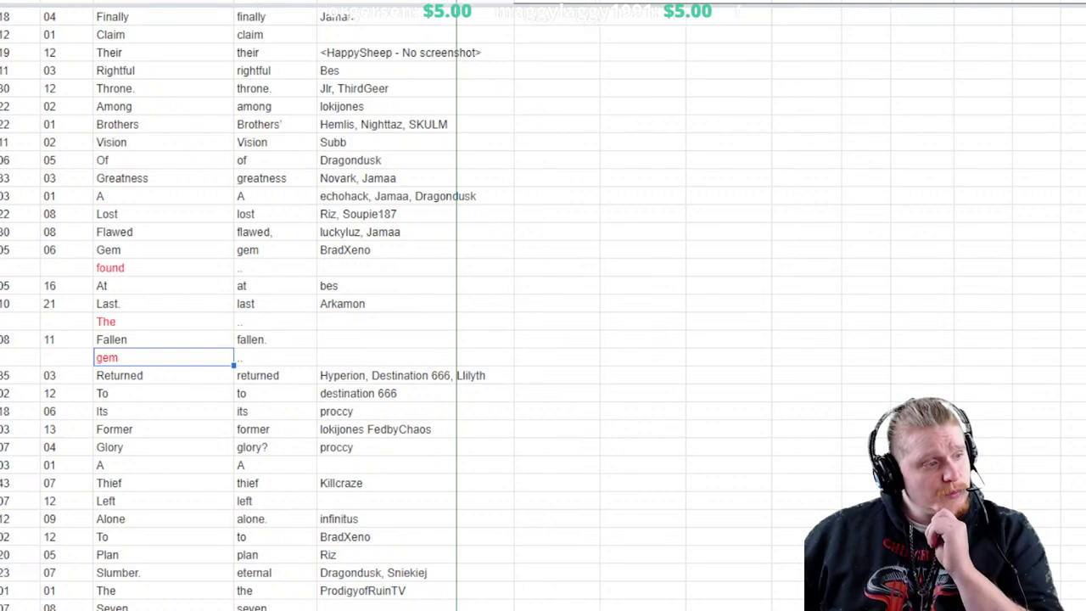
Add a full stop after the word "Glory" in the decoded word list
left_click(161, 447)
double_click(119, 447)
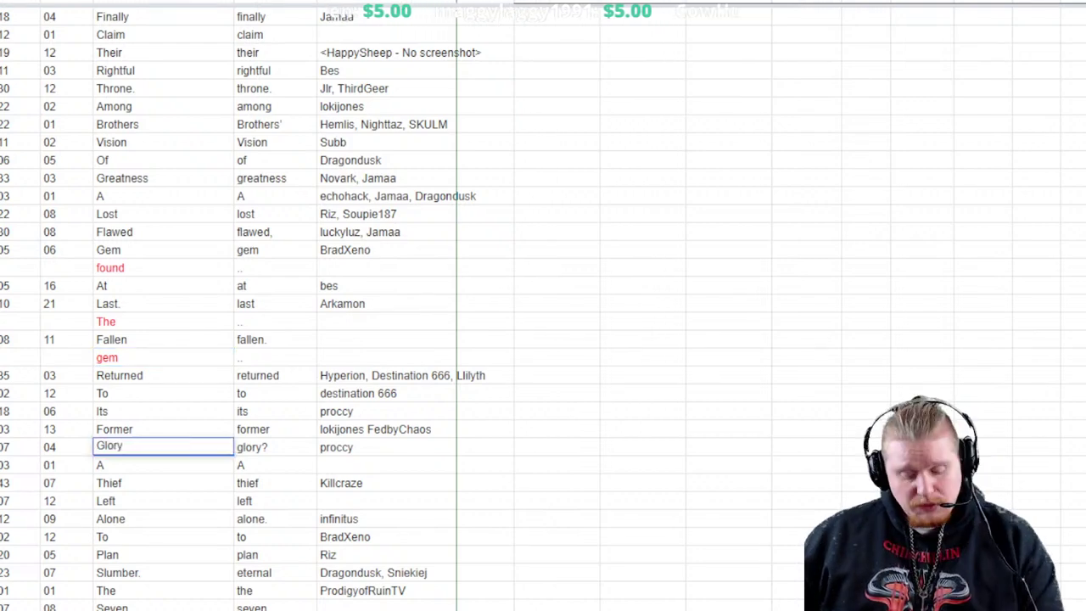
type(".")
key("Return")
key("Down")
key("Up")
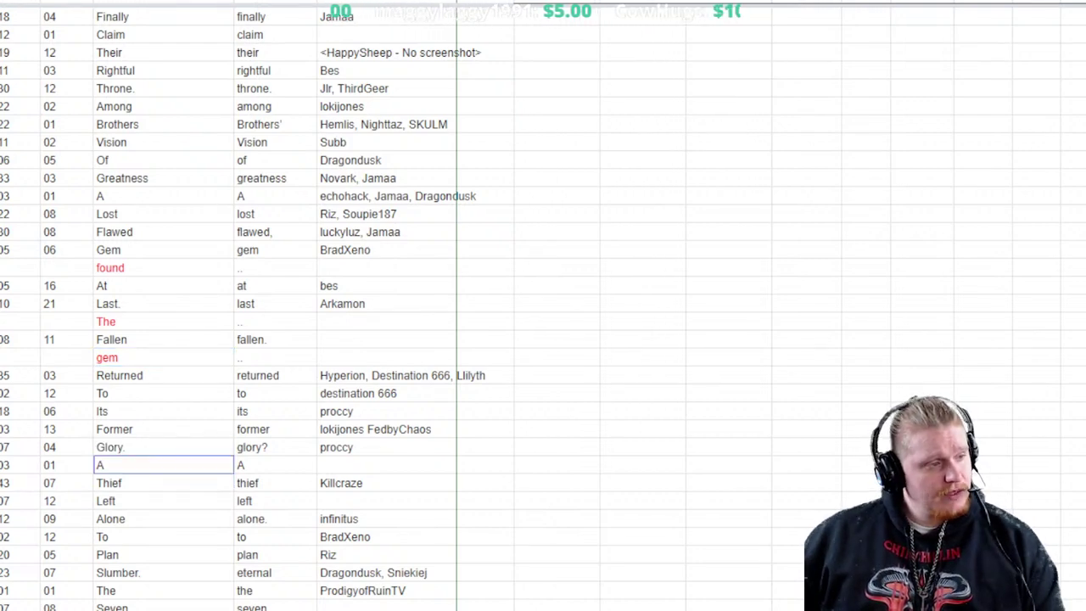
Add a comma after the word "Plan" above "Slumber."
scroll(543, 305, "down", 2)
scroll(543, 305, "down", 2)
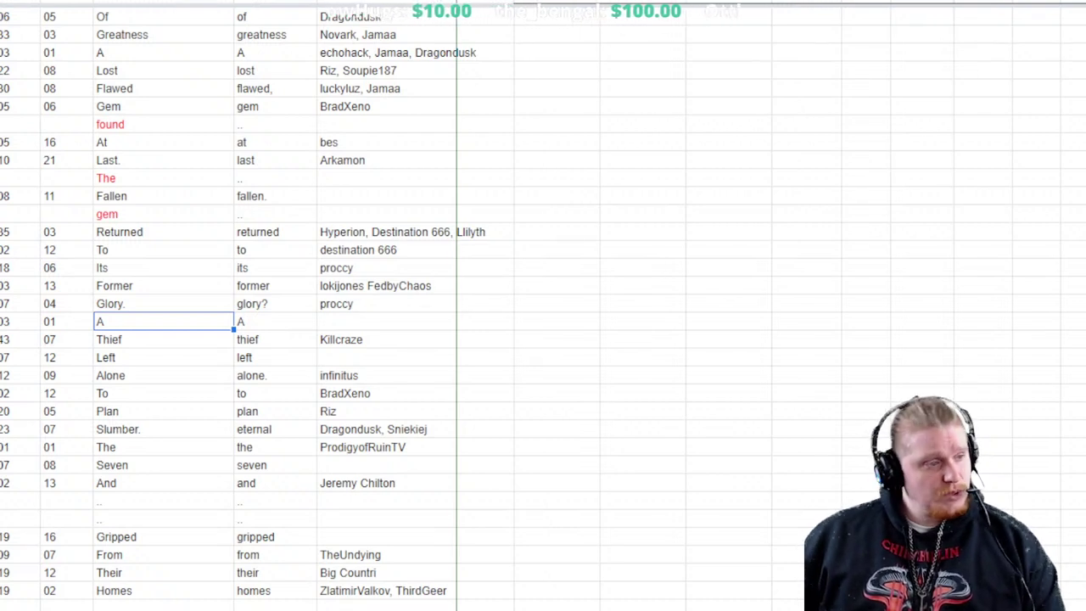
left_click(163, 411)
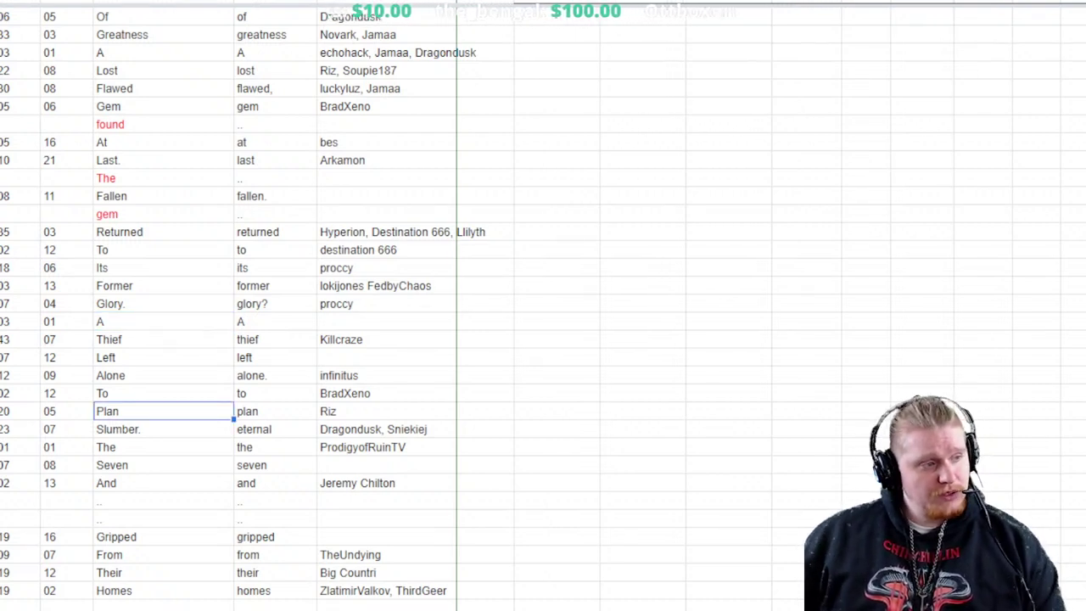
key("Return")
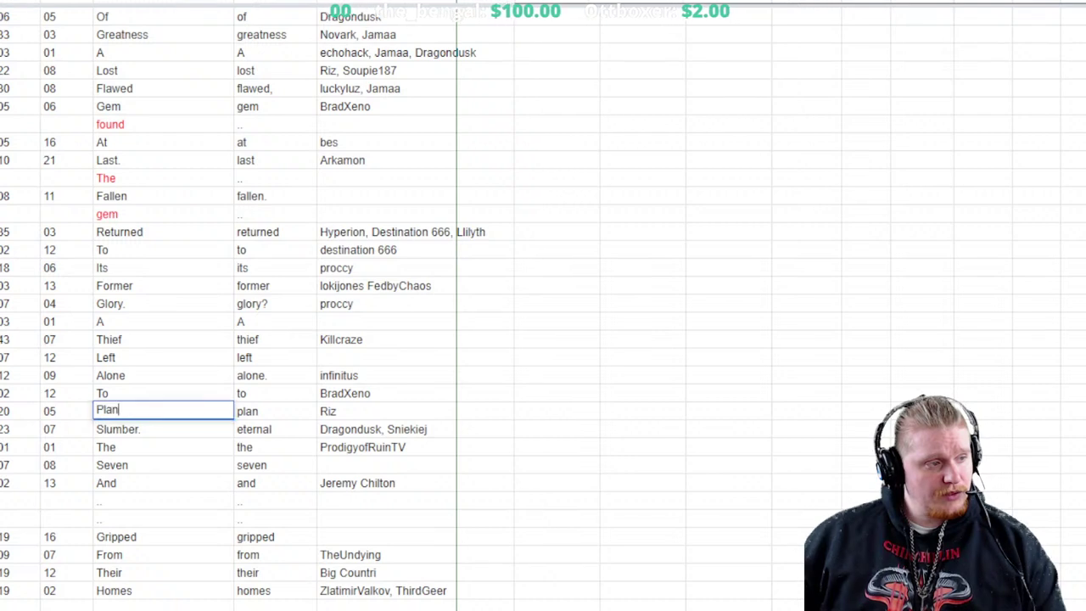
type(",")
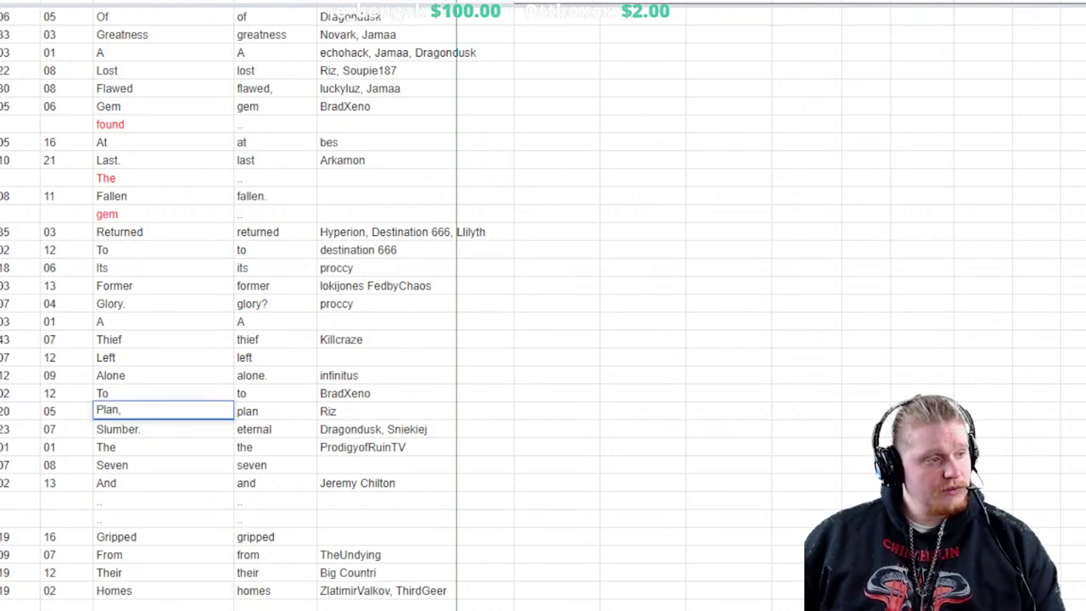
left_click(163, 447)
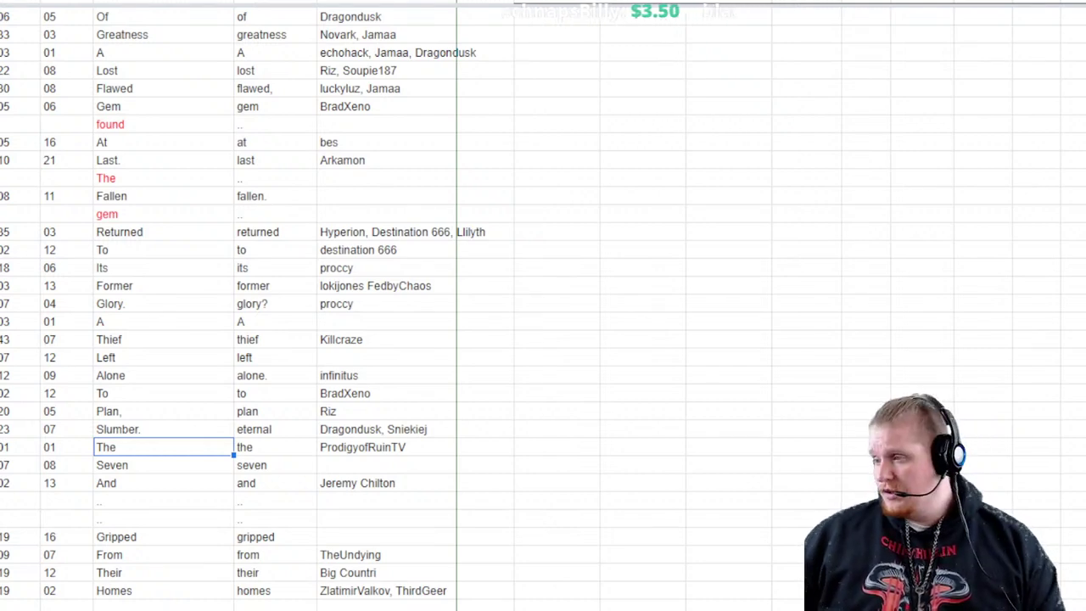
Fill the empty row between "Shadow" and "A Past Light" with the numbers 06 and 05 and the word "Of"
scroll(255, 306, "up", 20)
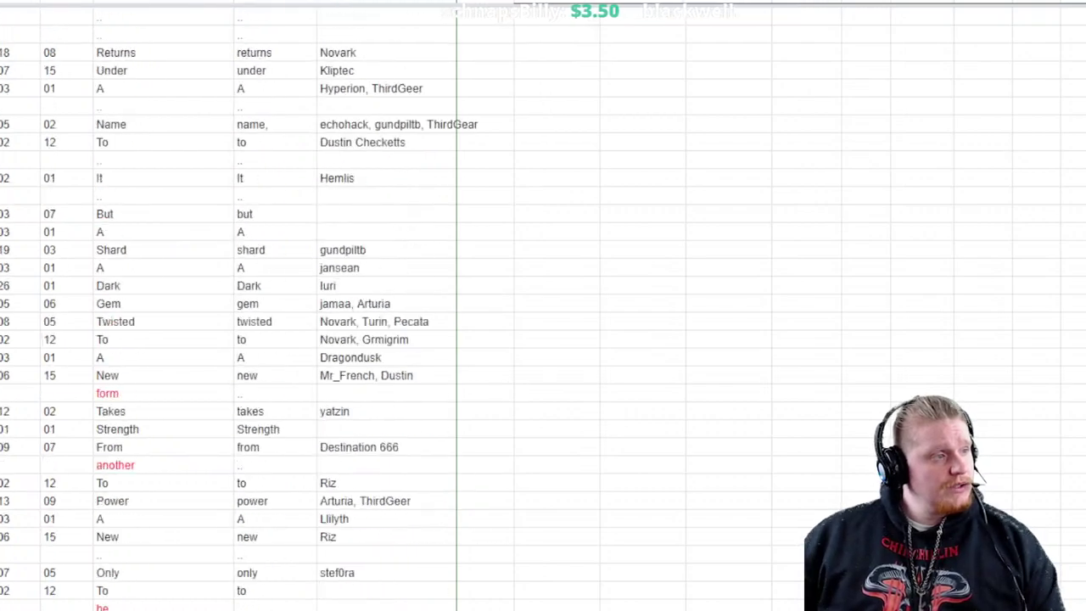
left_click(387, 232)
scroll(254, 306, "down", 15)
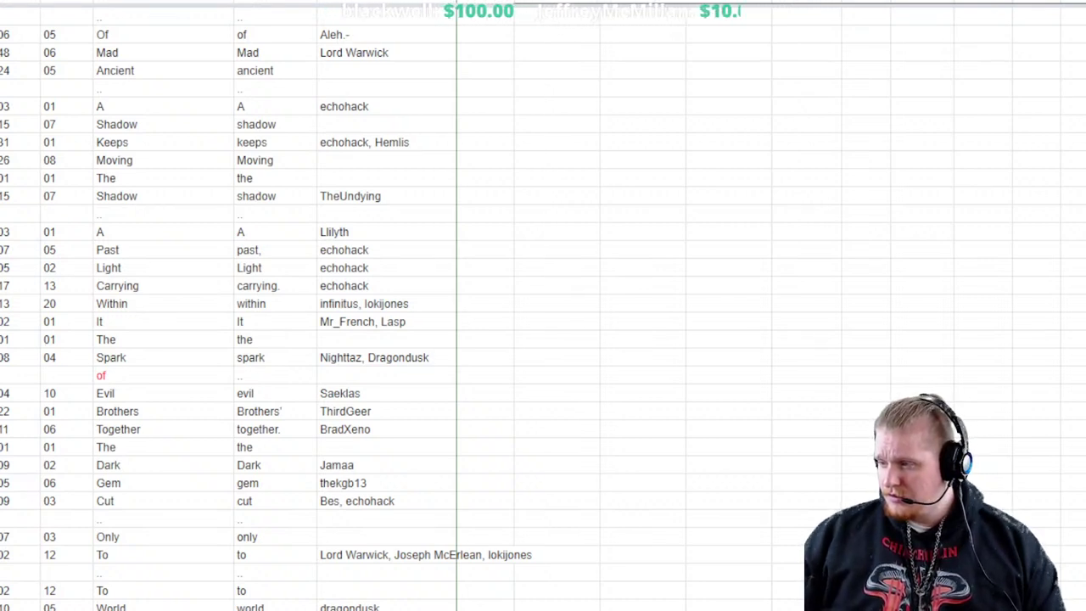
left_click(20, 213)
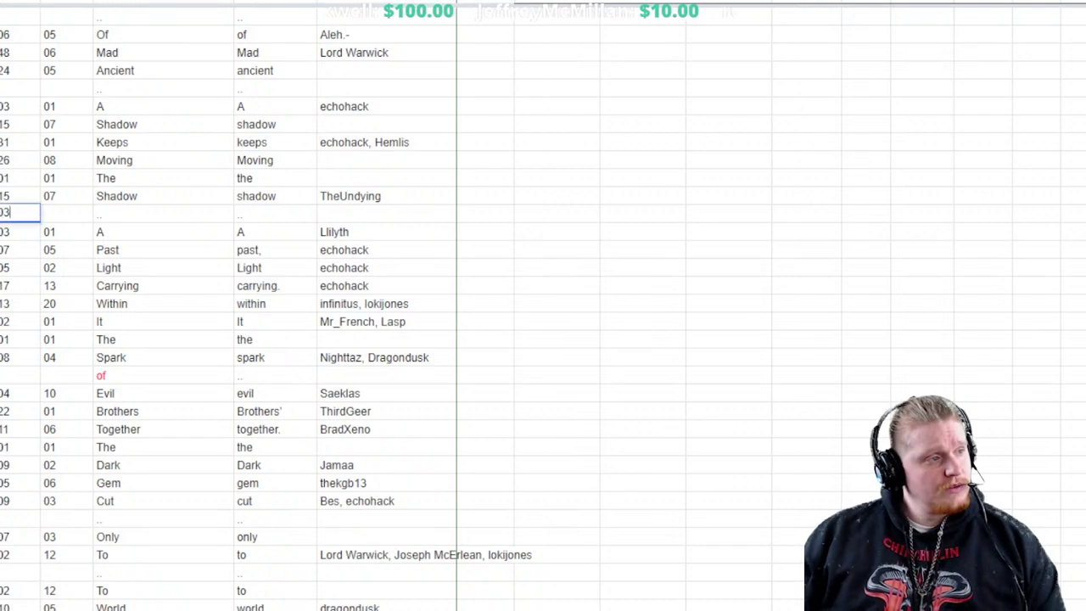
type("06")
key("Tab")
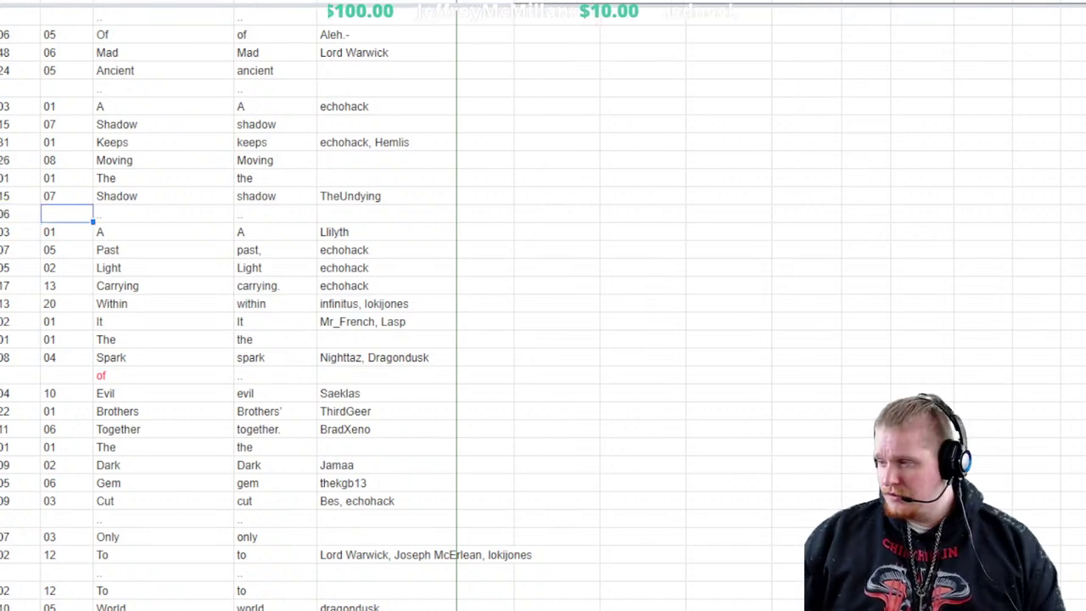
type("05")
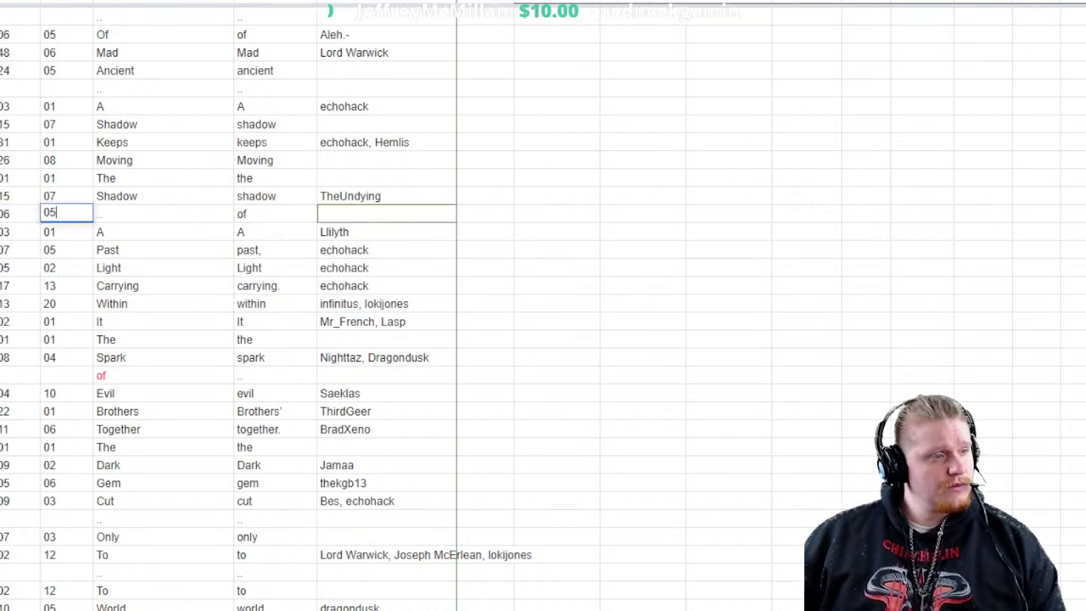
key("Tab")
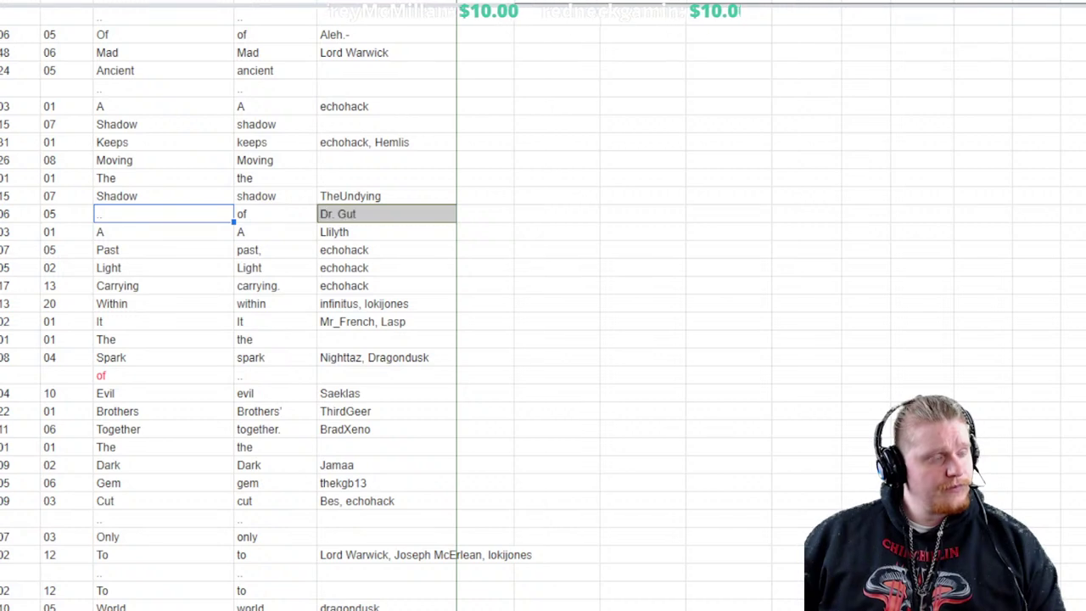
type("of")
left_click(163, 249)
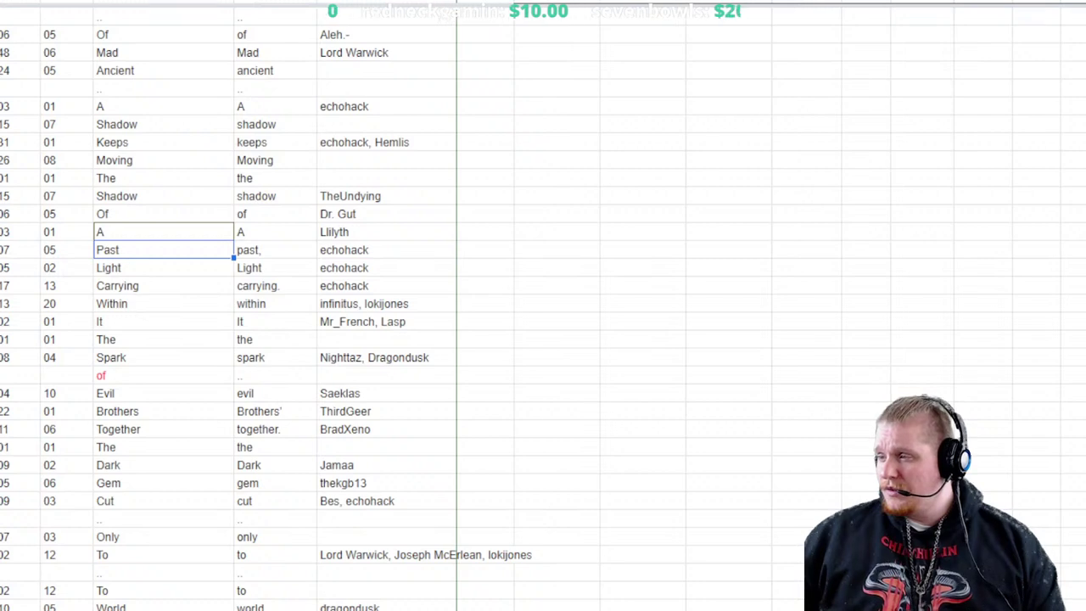
Enter the contributor's name for the word "Of" between "Vision" and "Life"
scroll(230, 306, "down", 20)
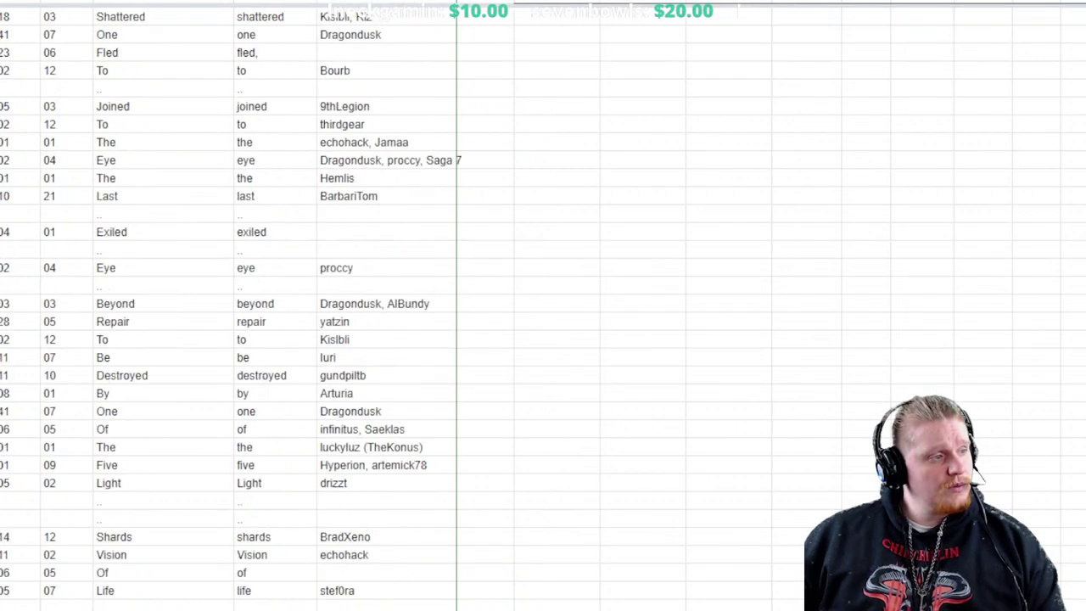
scroll(229, 306, "up", 1)
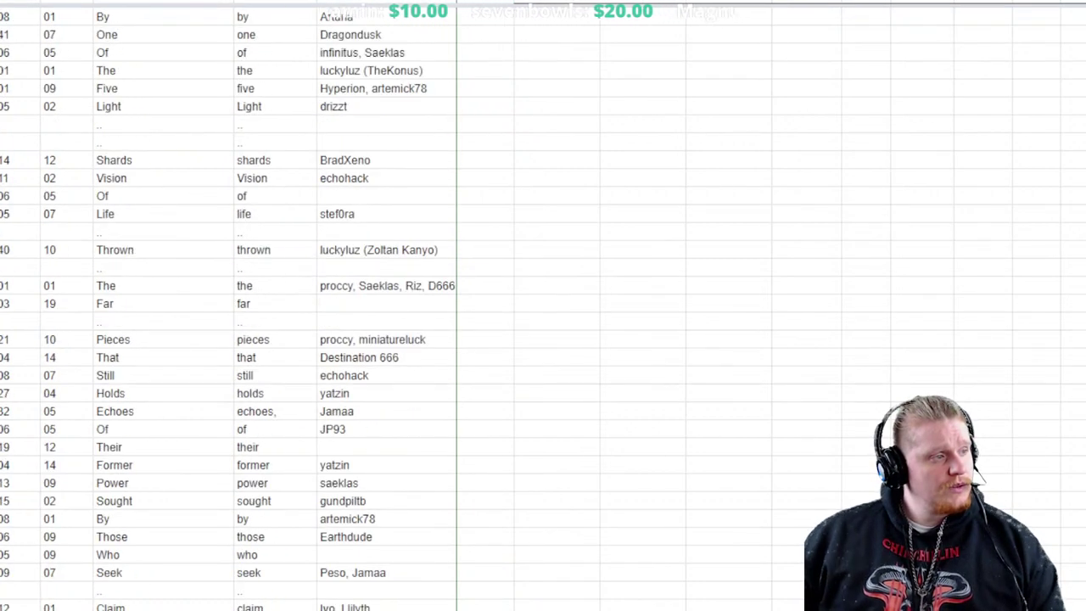
left_click(386, 213)
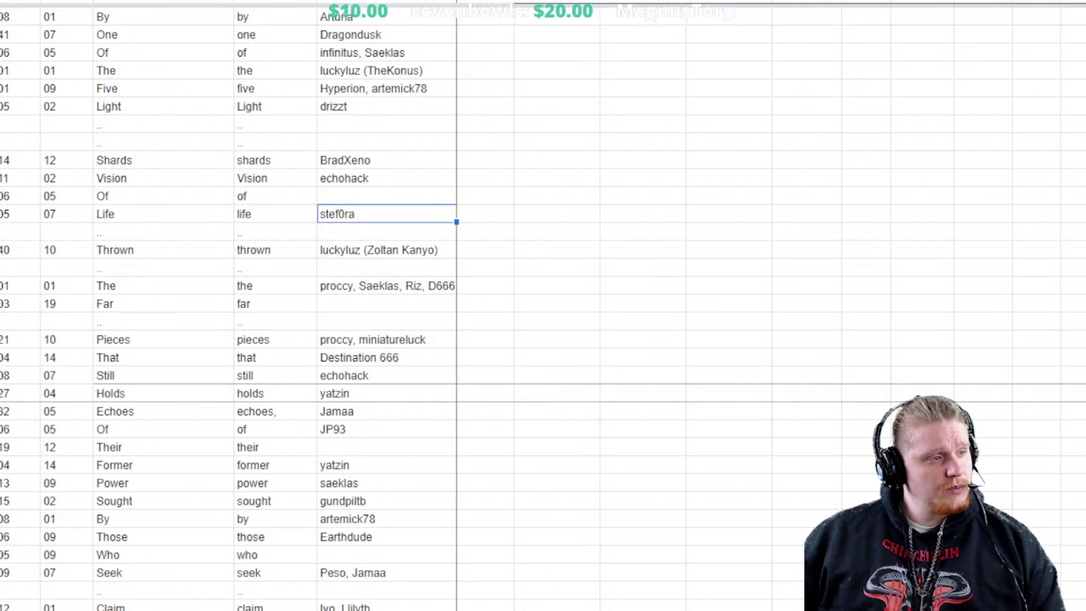
left_click(386, 196)
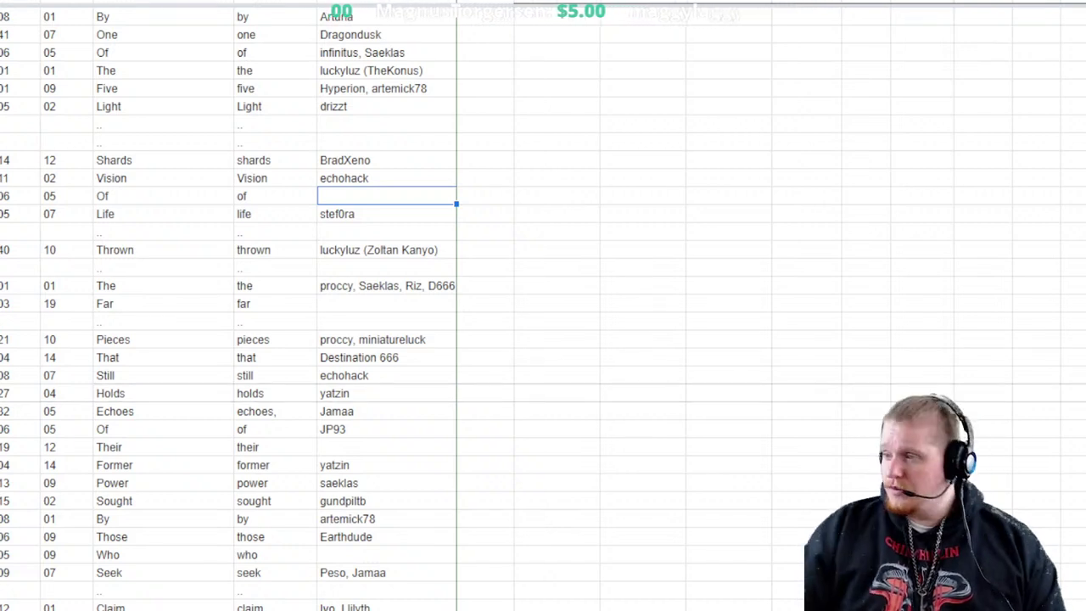
type("Lord Wark")
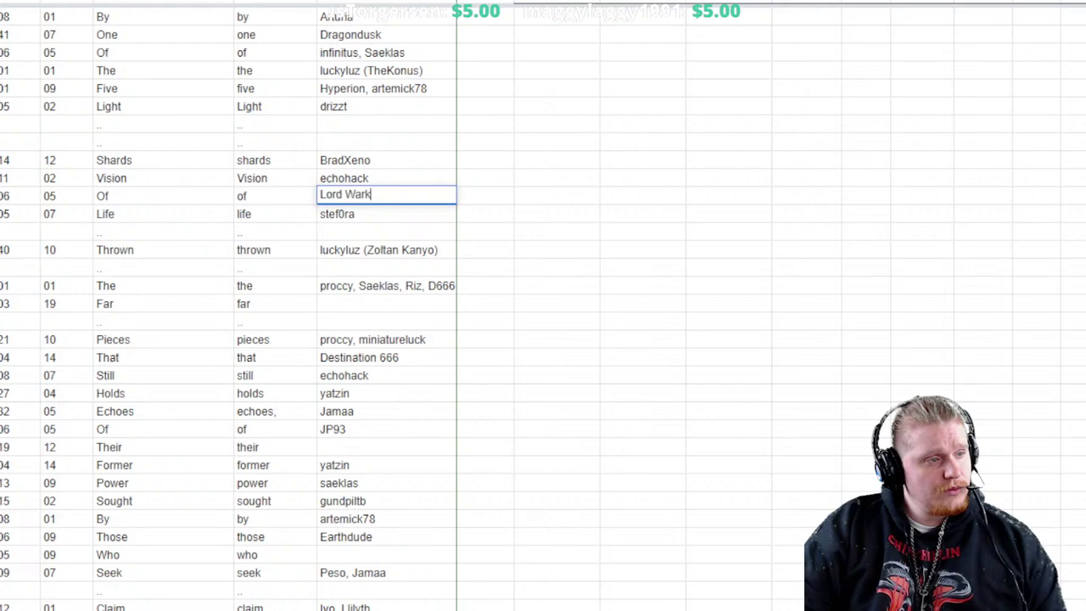
key("BackSpace")
type("ick")
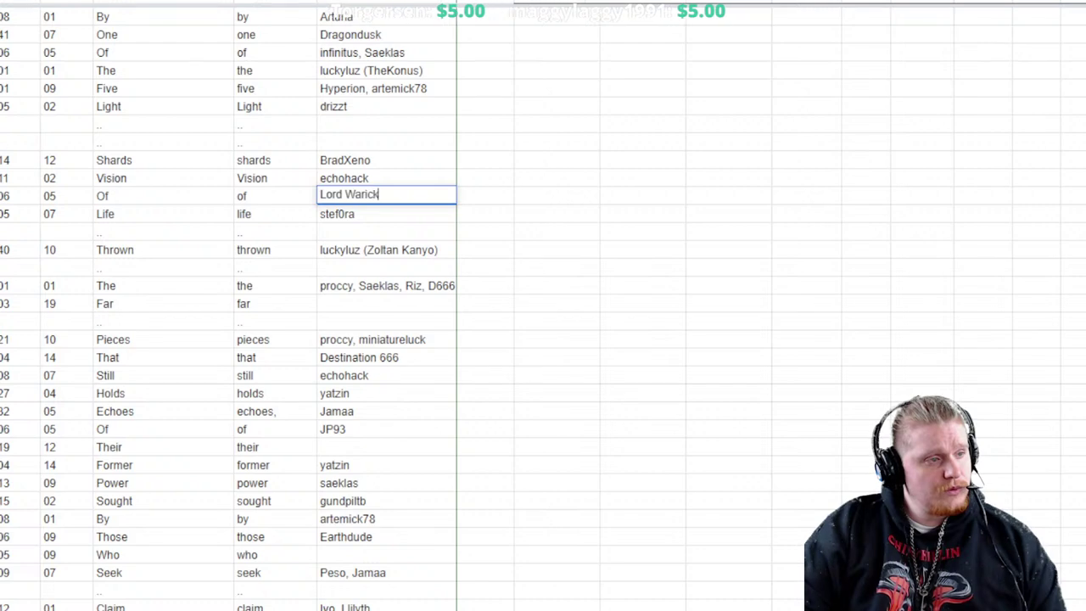
key("Return")
key("Return")
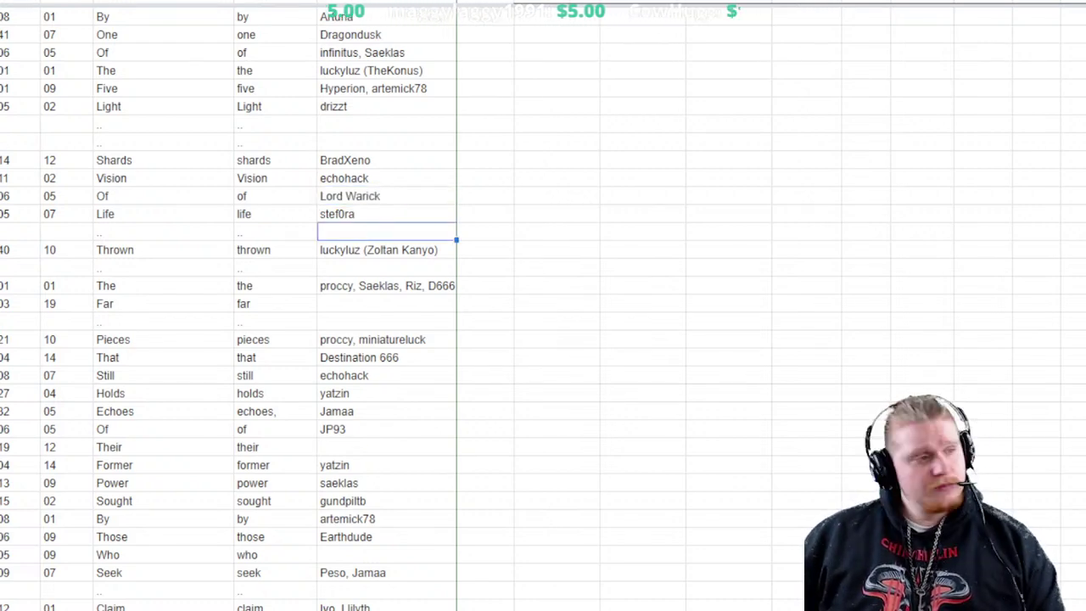
Review the decoded word list down to the "Traded" row and back up to its beginning, examining the remaining gaps
scroll(543, 306, "down", 20)
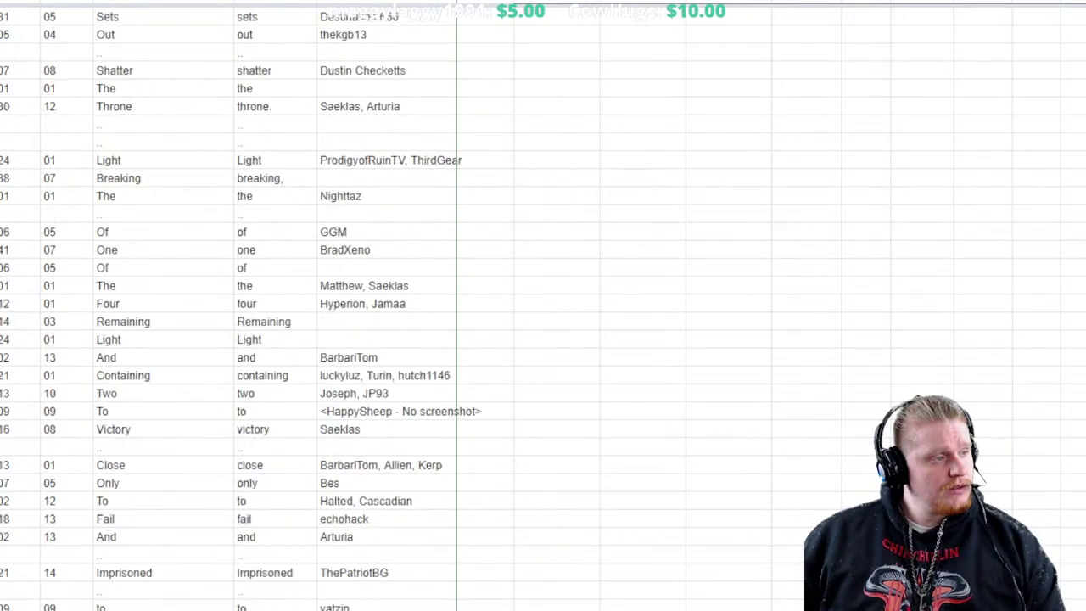
scroll(544, 305, "down", 20)
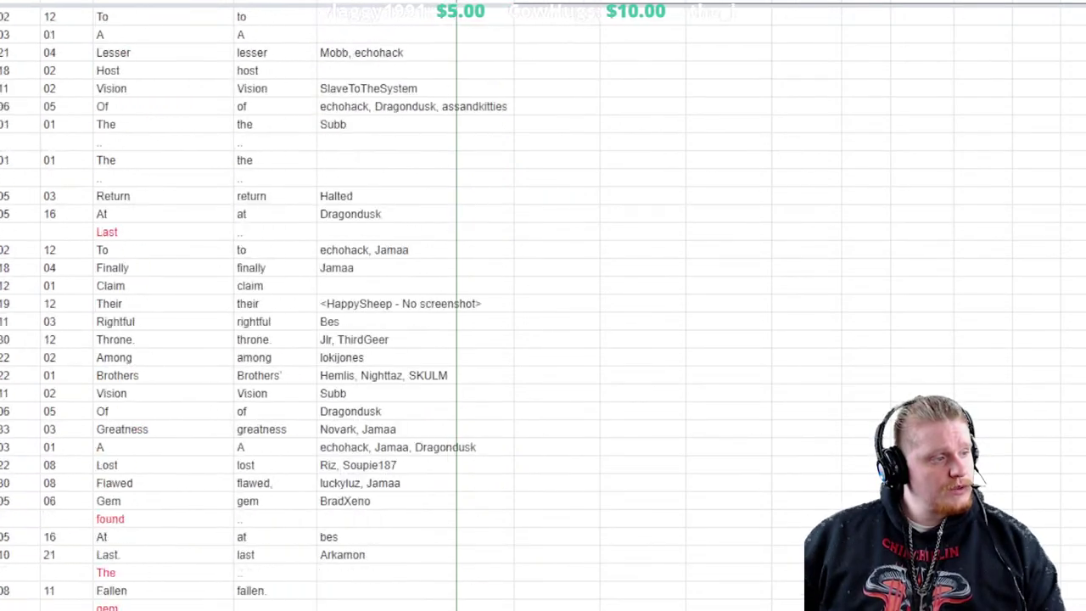
scroll(543, 305, "down", 7)
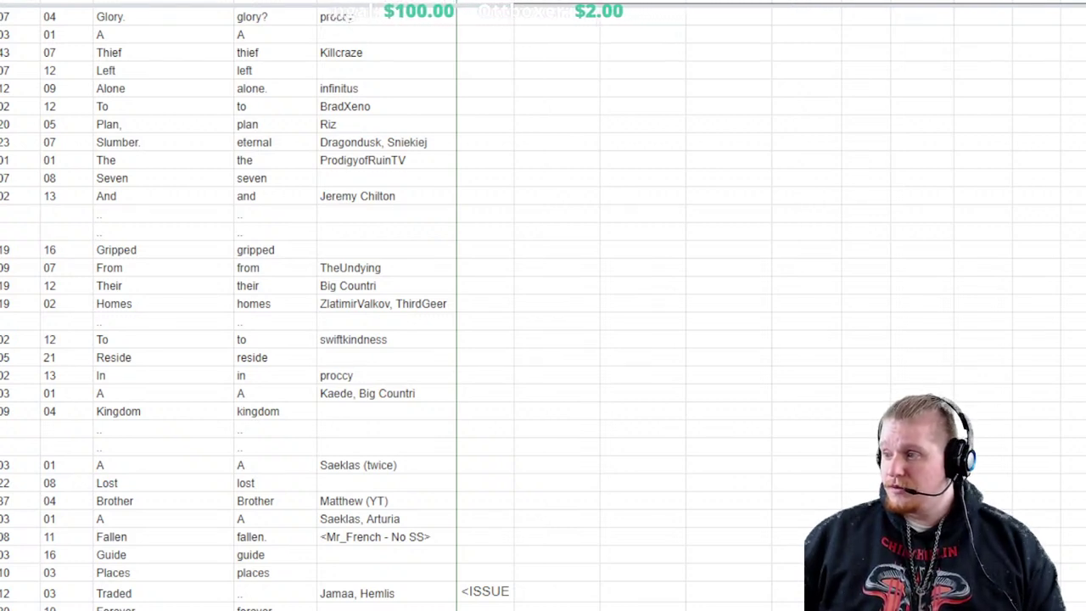
scroll(229, 305, "up", 15)
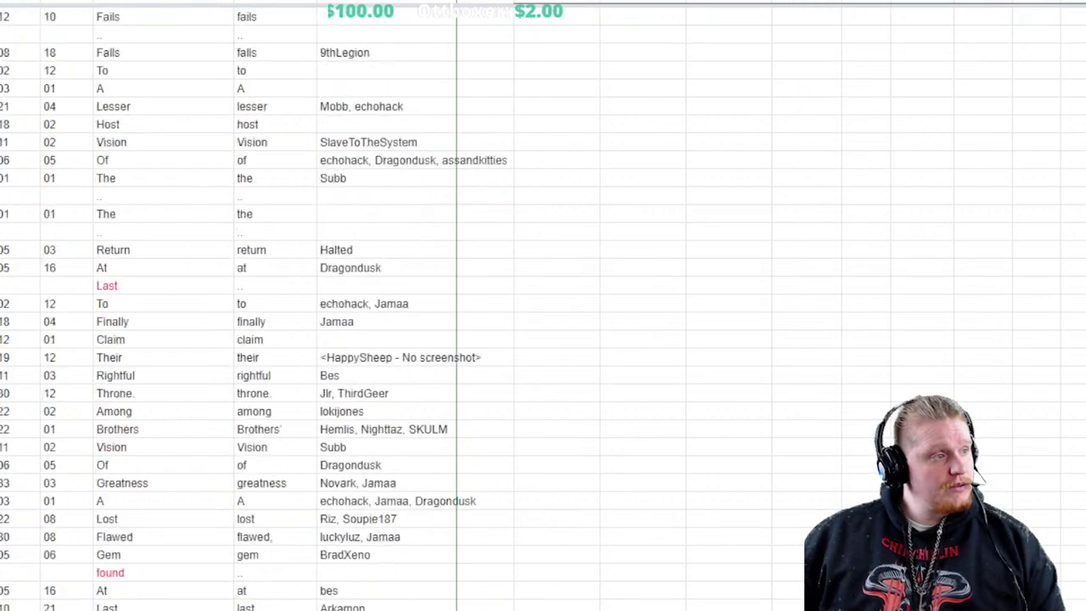
scroll(229, 306, "up", 15)
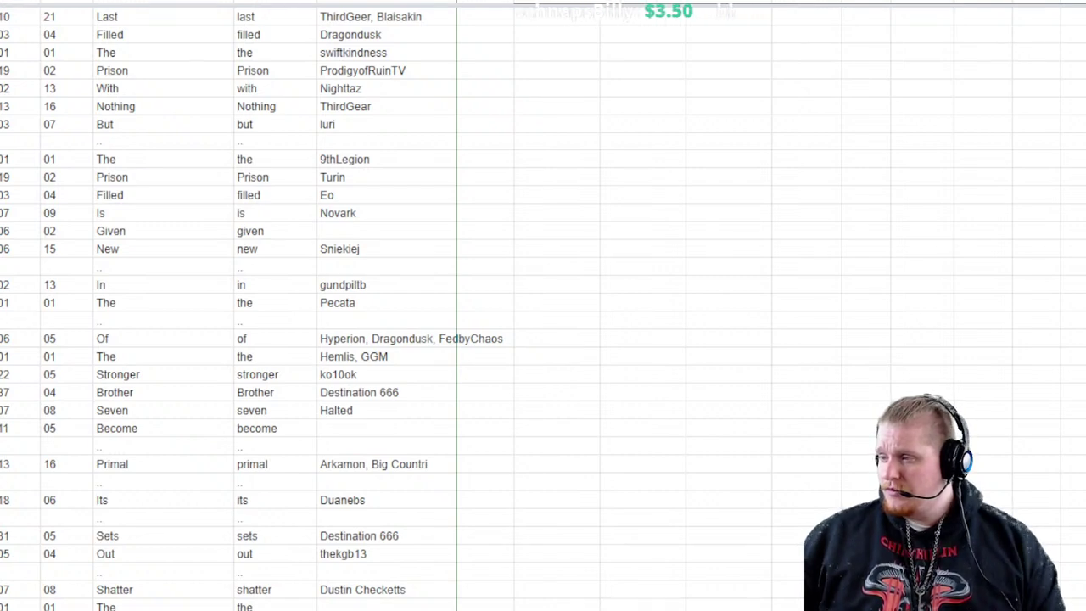
scroll(543, 305, "up", 20)
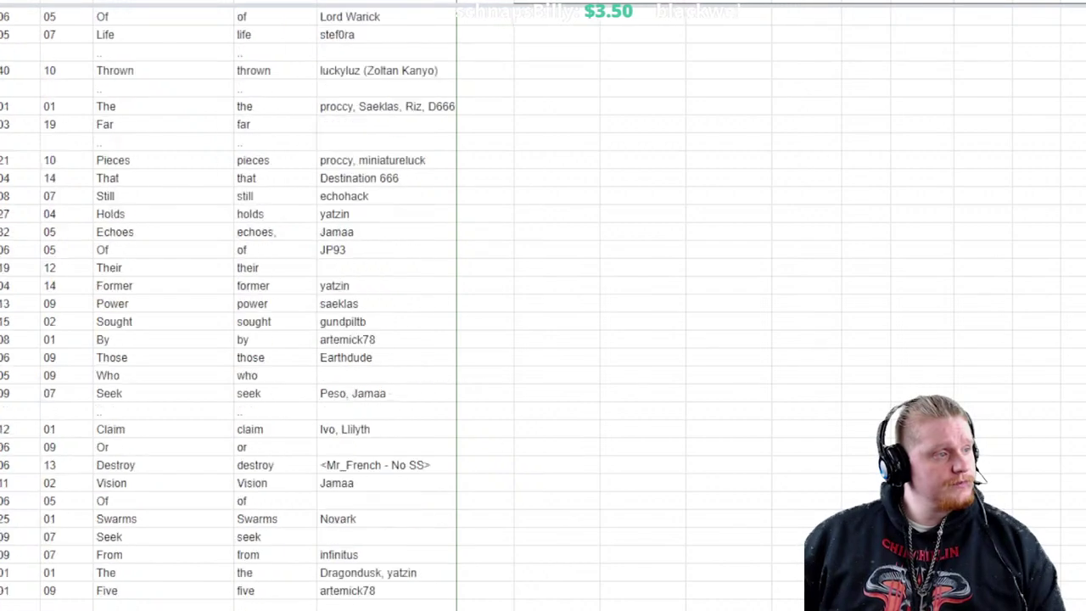
scroll(543, 305, "up", 6)
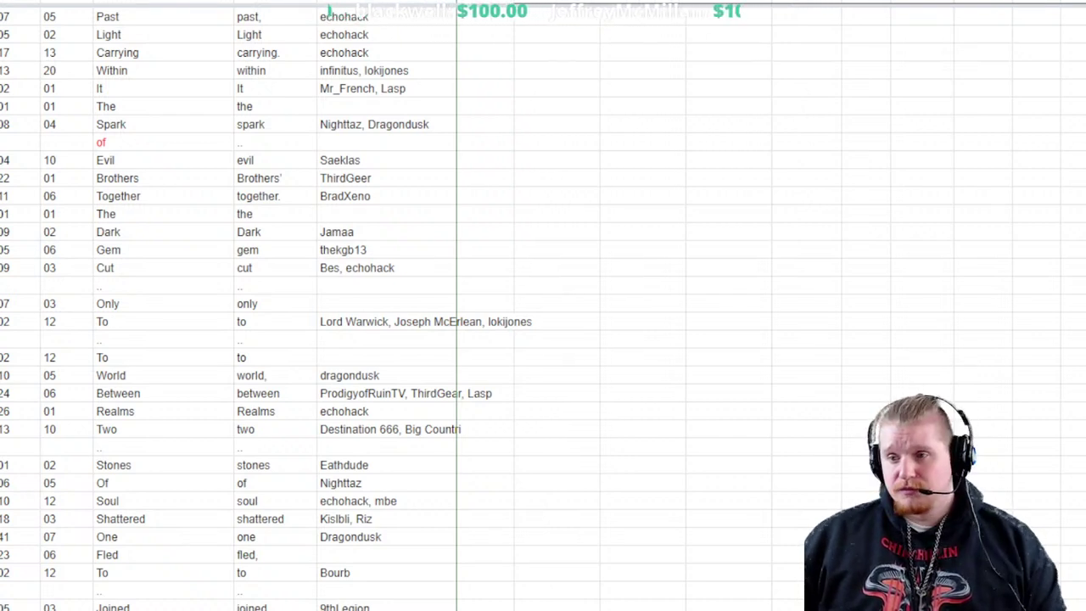
left_click_drag(17, 250, 391, 249)
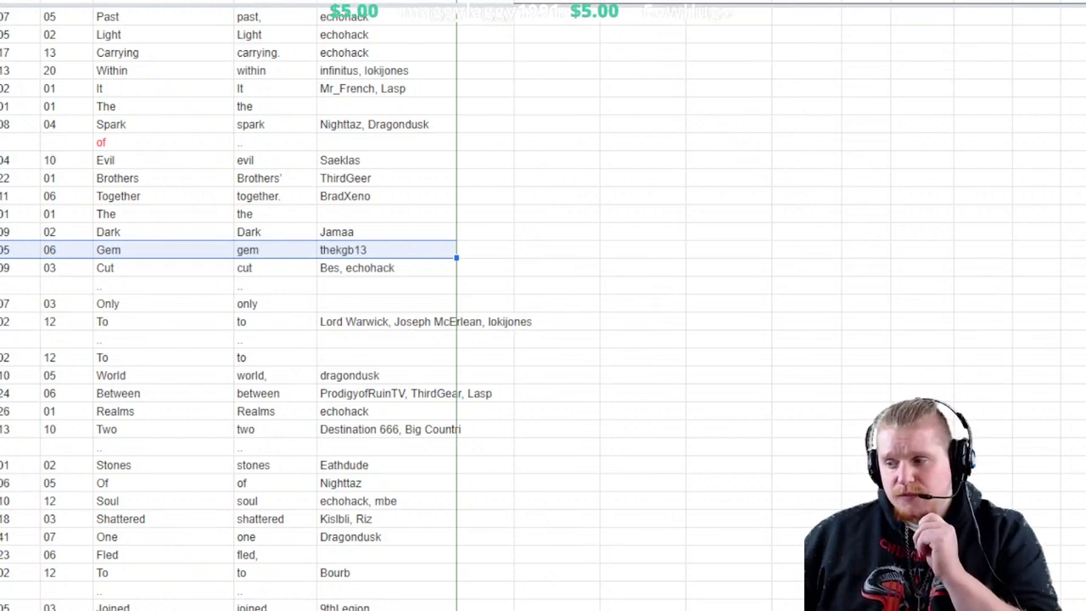
scroll(229, 305, "up", 5)
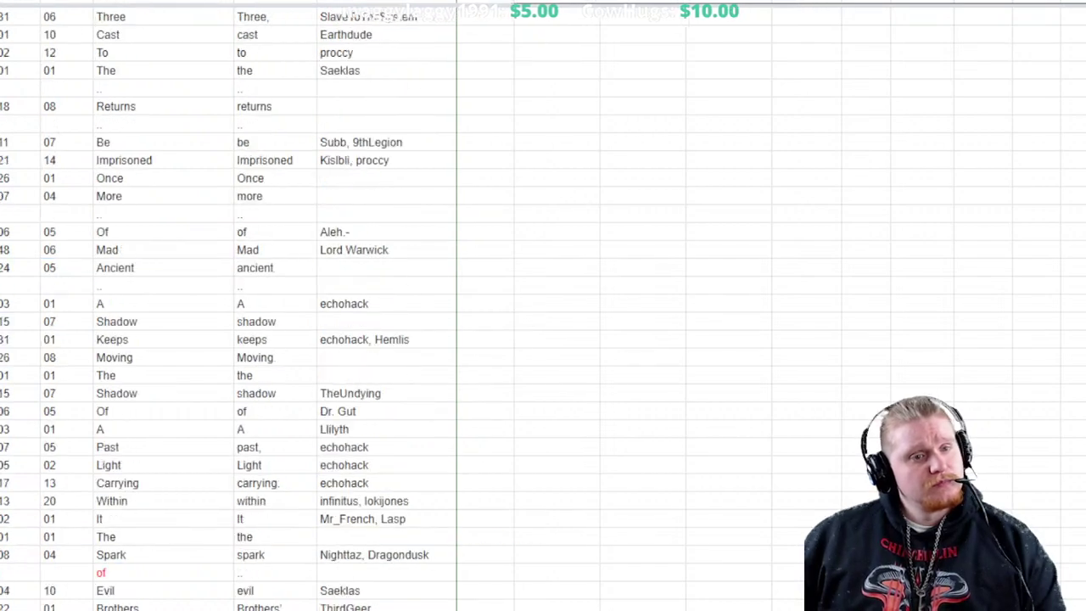
scroll(229, 305, "up", 20)
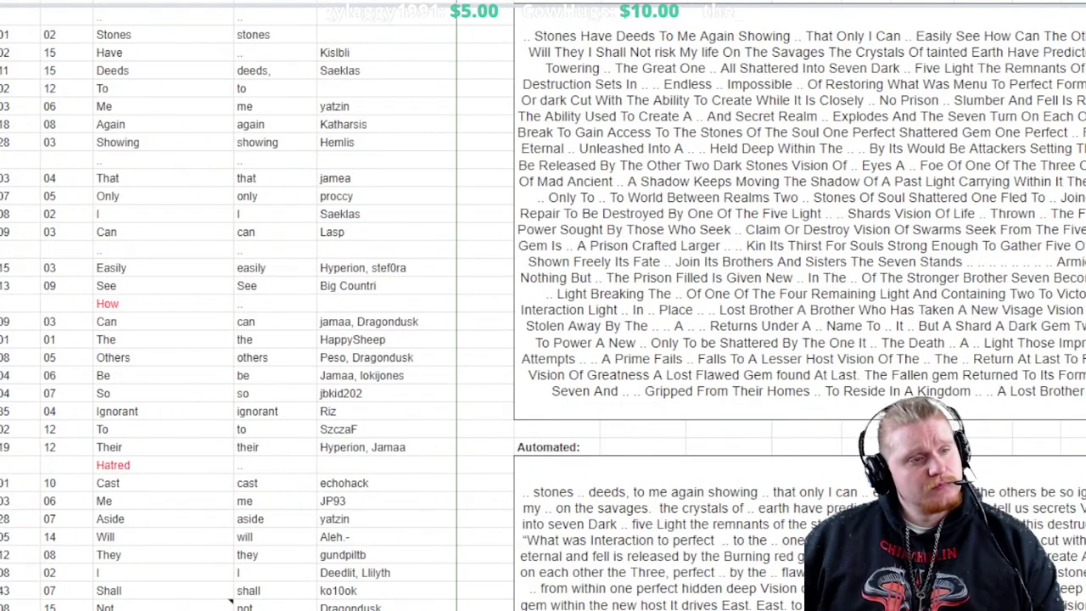
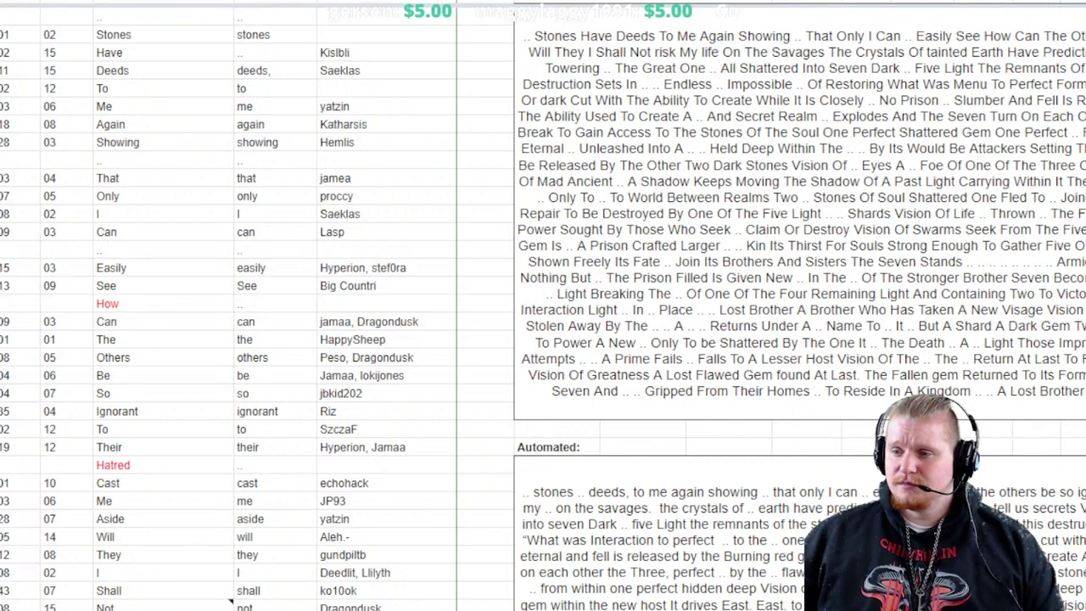
Add another contributor's name to the "See" row above "How", separated by a comma
left_click(386, 285)
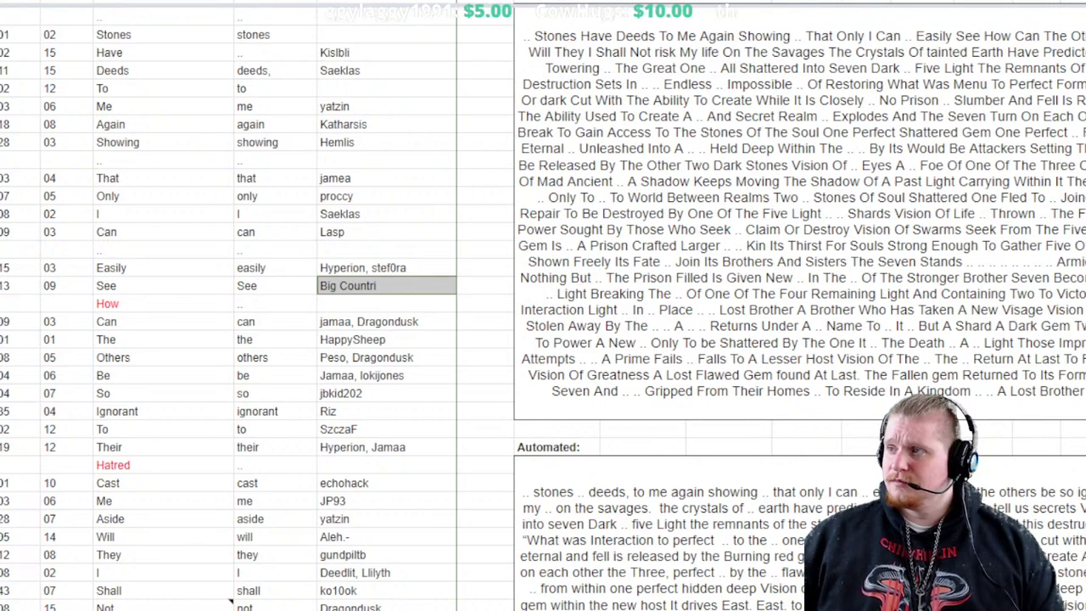
type(", Pecata")
key("Return")
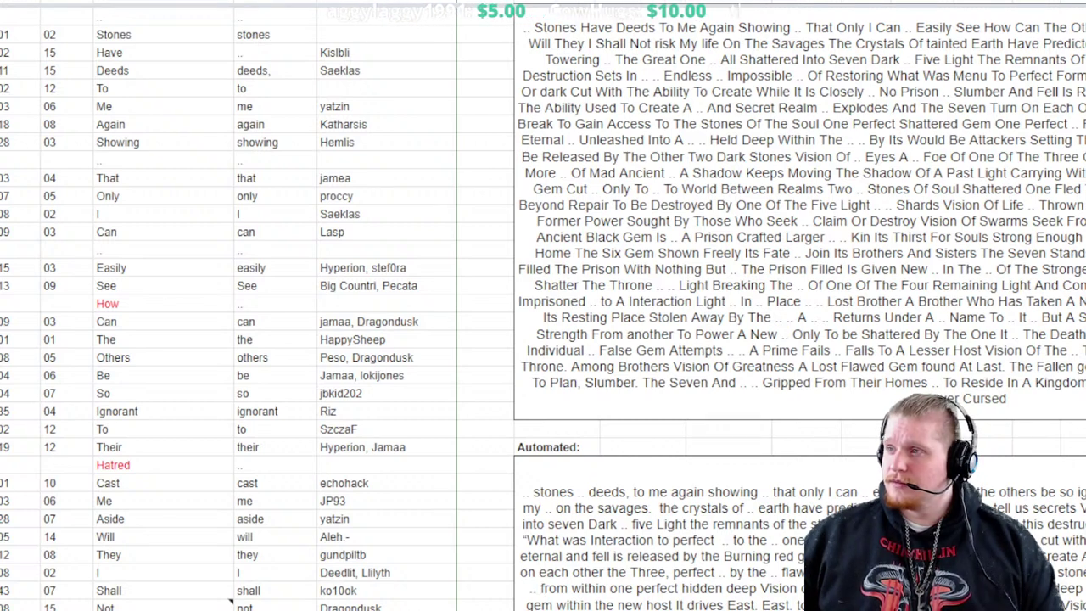
left_click(67, 124)
key("Right")
key("Right")
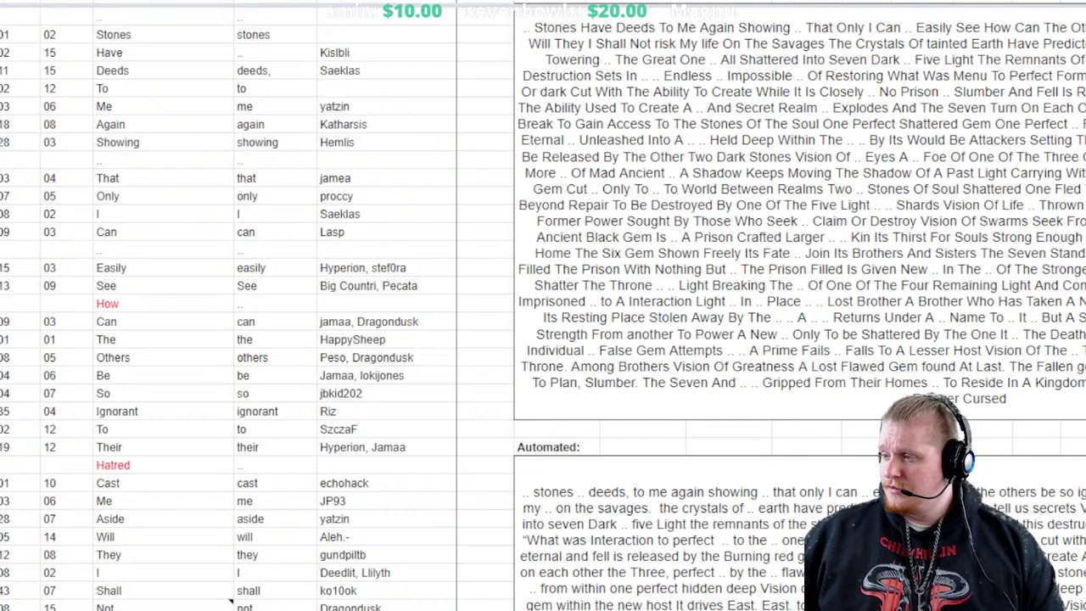
Fill the number cells of the empty row between "Vision" and "The Individual" with 06 and 05
scroll(230, 600, "down", 20)
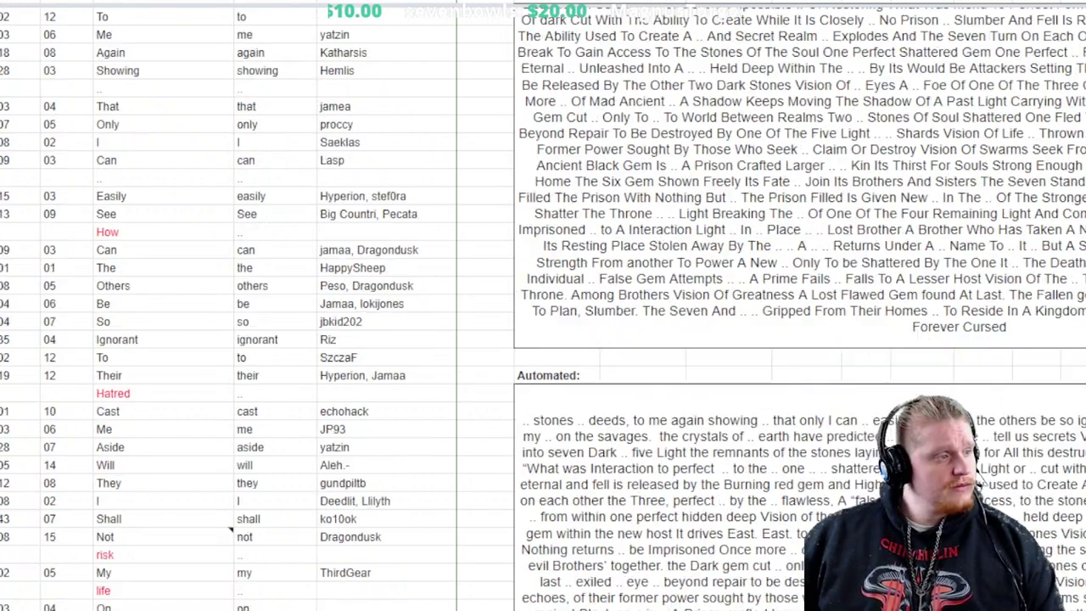
scroll(229, 314, "down", 20)
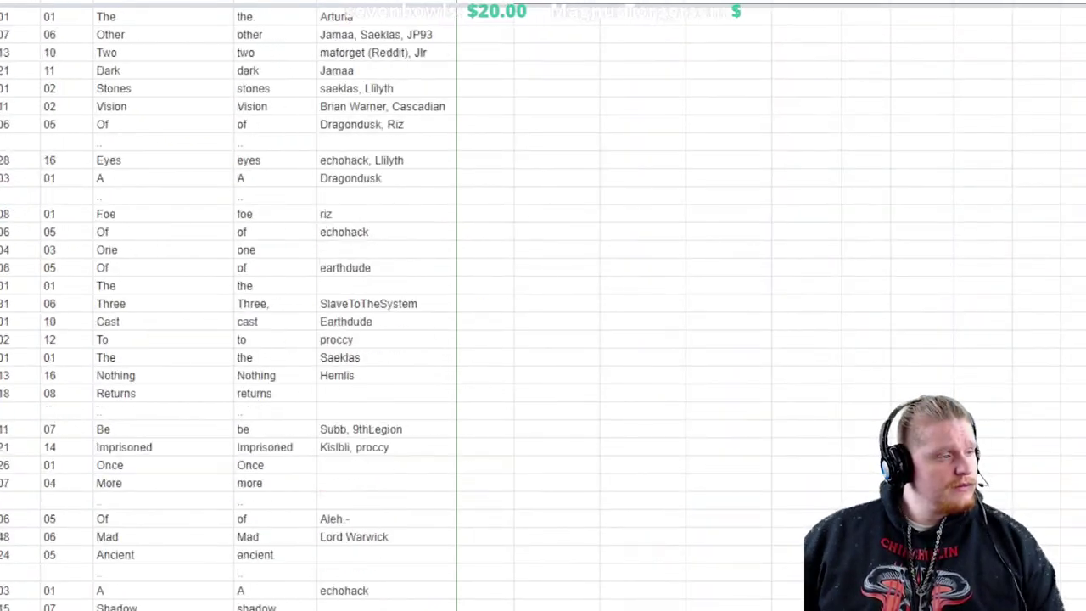
scroll(229, 314, "down", 20)
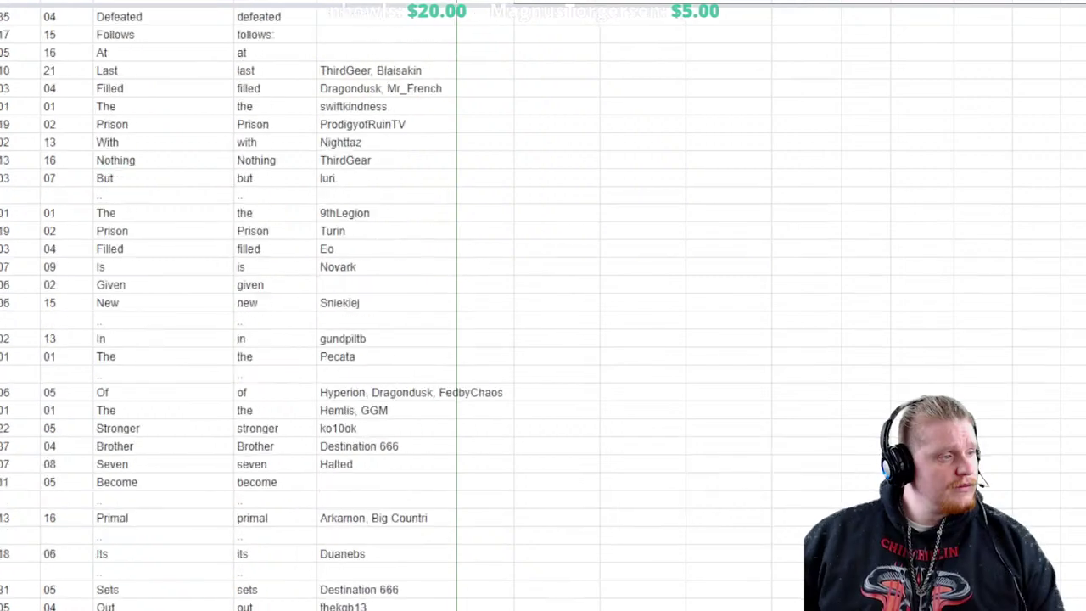
scroll(229, 314, "down", 20)
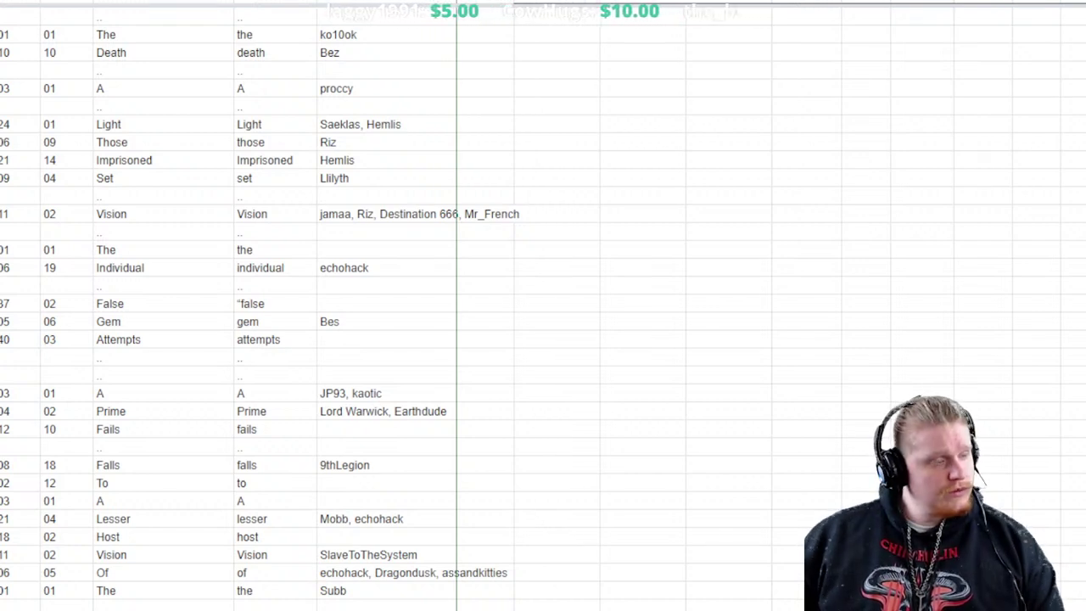
type("06")
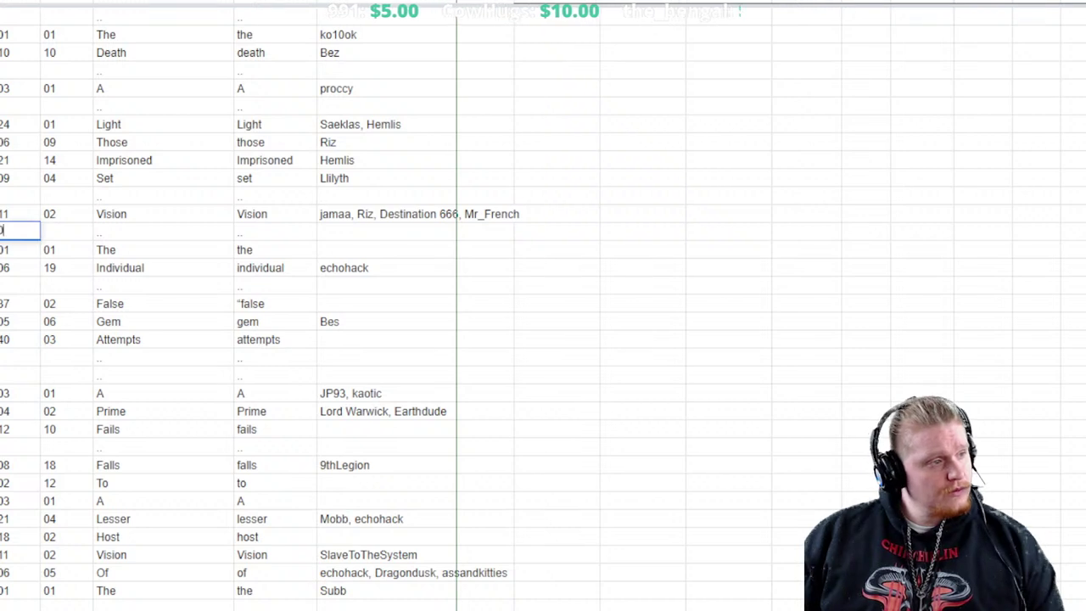
key("Tab")
type("0")
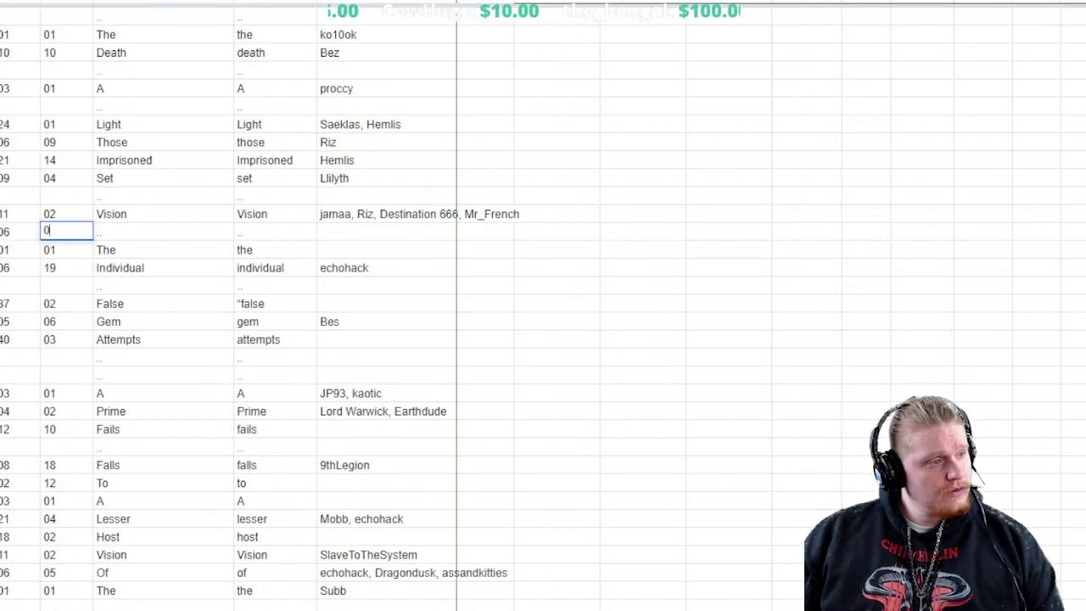
type("5")
key("Tab")
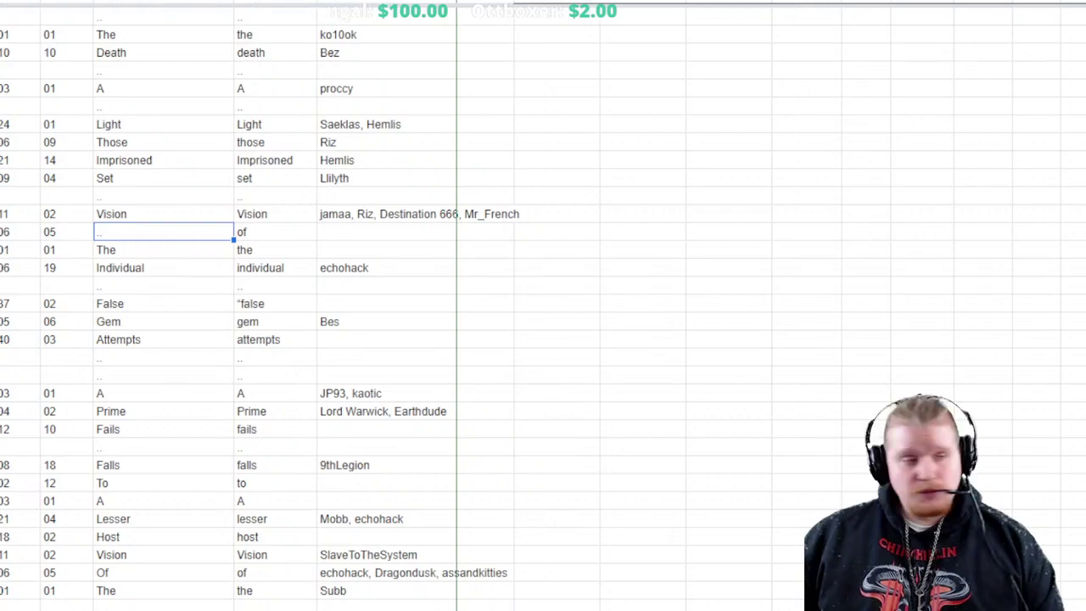
Examine the remaining gaps in the word list from "Returns" through the "Dark Gem Cut" rows to "Shatter The Throne"
scroll(543, 306, "down", 15)
scroll(543, 305, "down", 20)
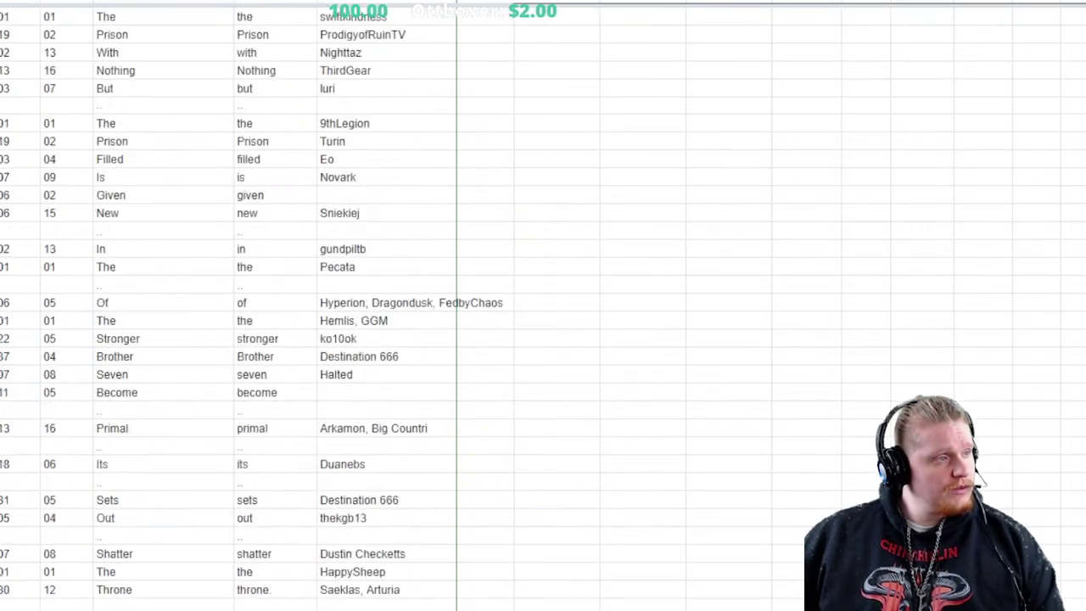
scroll(543, 306, "up", 5)
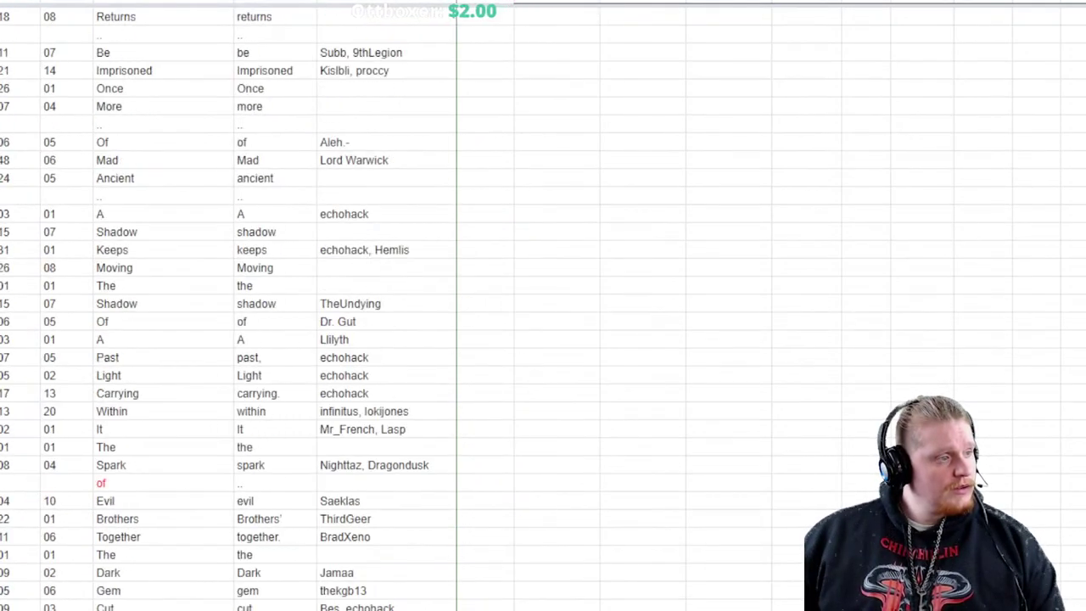
scroll(543, 306, "down", 4)
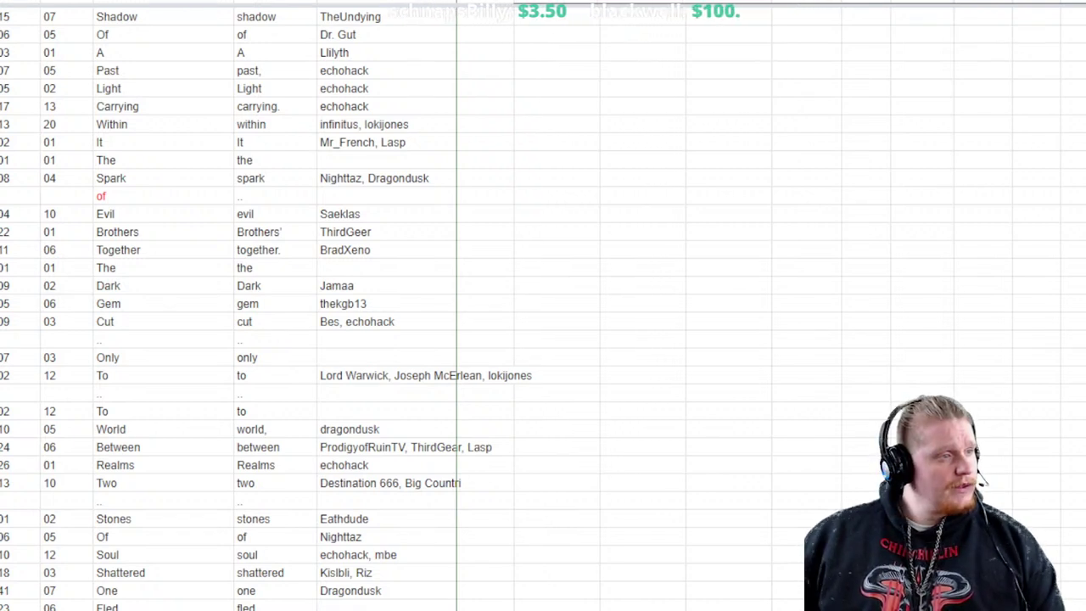
left_click(66, 286)
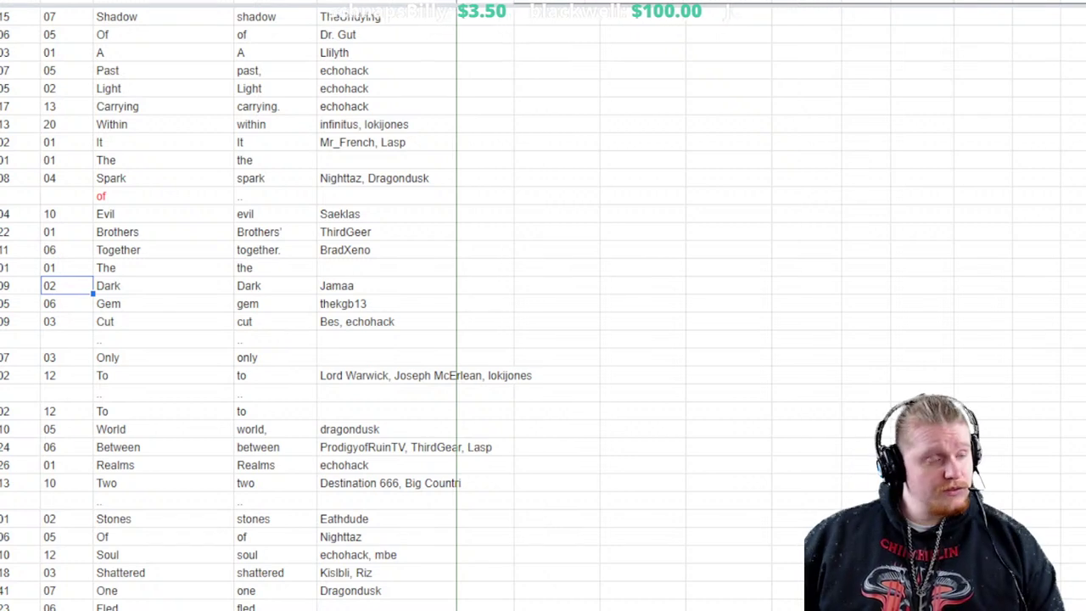
left_click(18, 285)
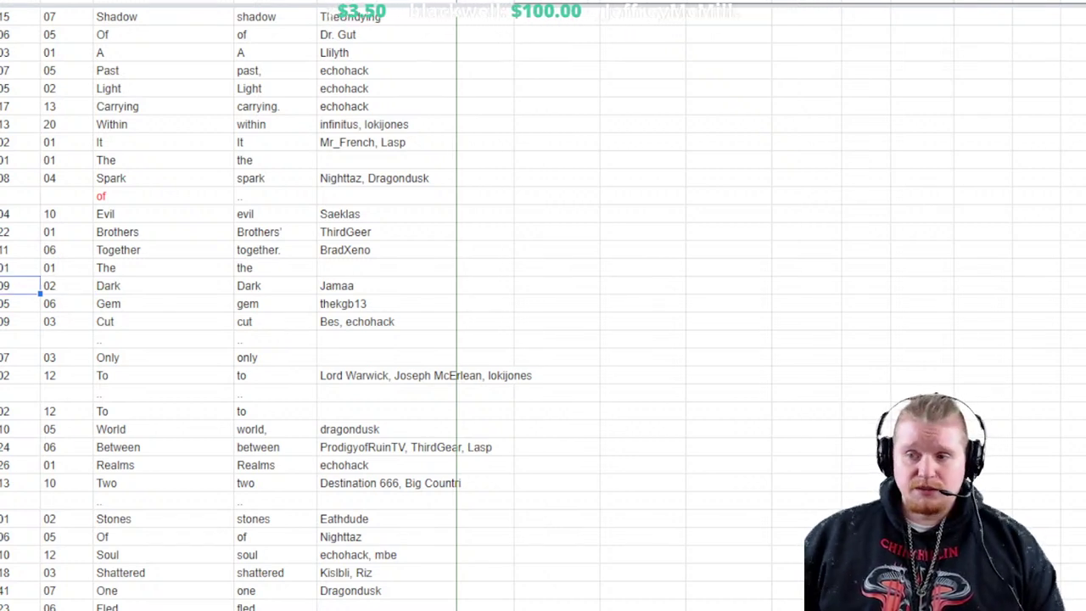
key("Left")
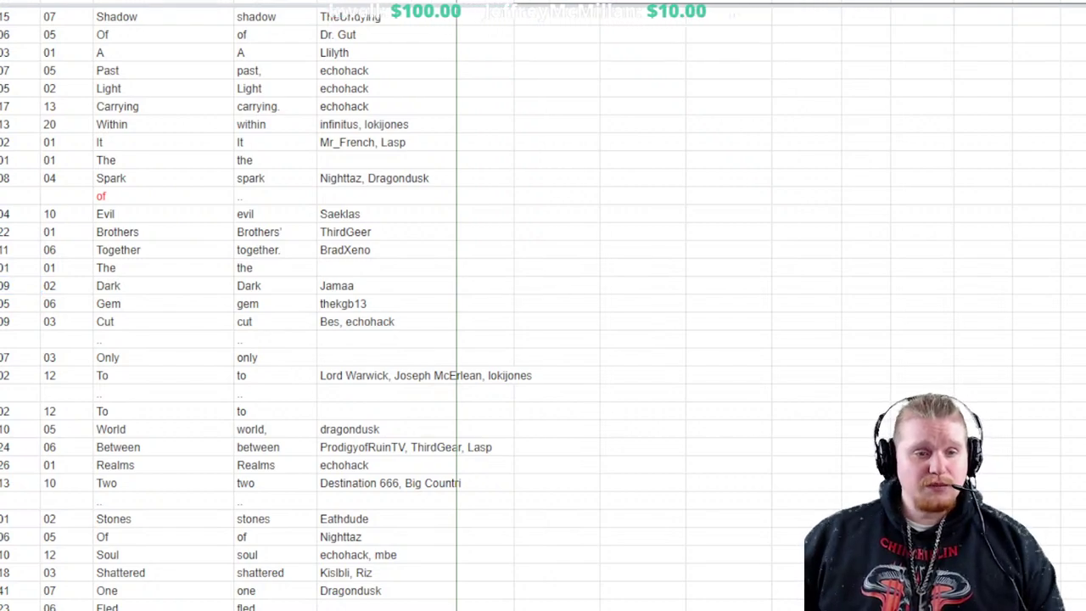
scroll(230, 600, "down", 15)
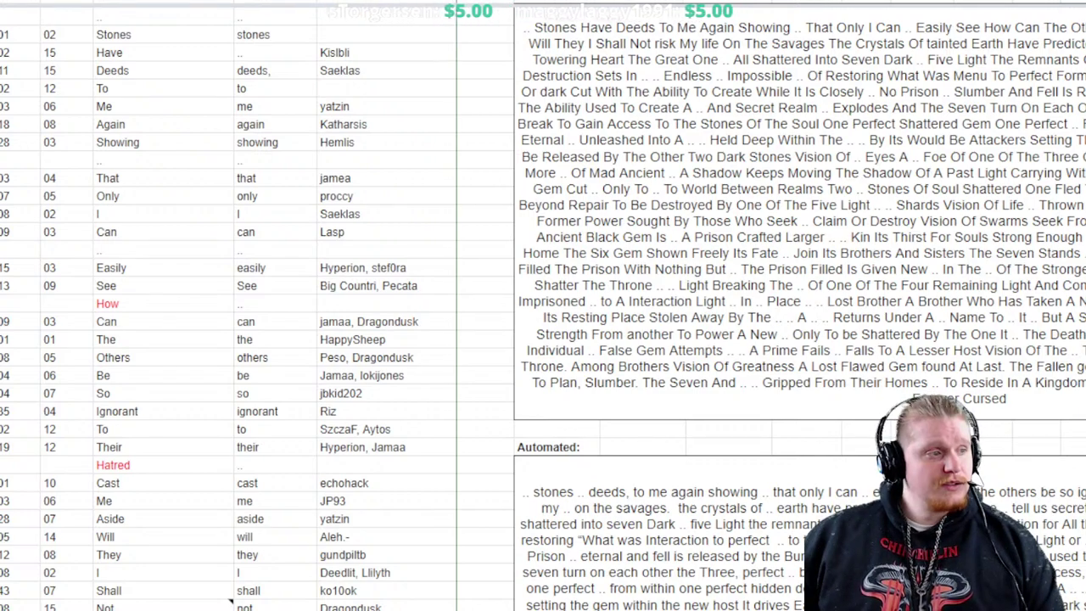
Review the opening part of the word list down to "Destruction Sets In" and back, checking for unresolved words
scroll(229, 600, "down", 15)
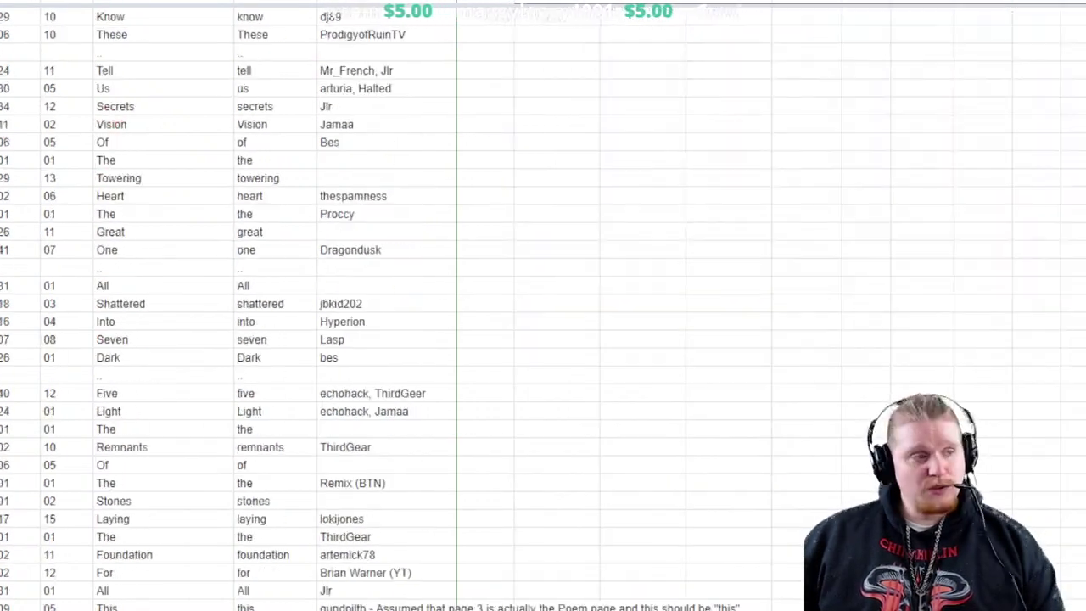
scroll(255, 305, "down", 3)
scroll(255, 305, "up", 7)
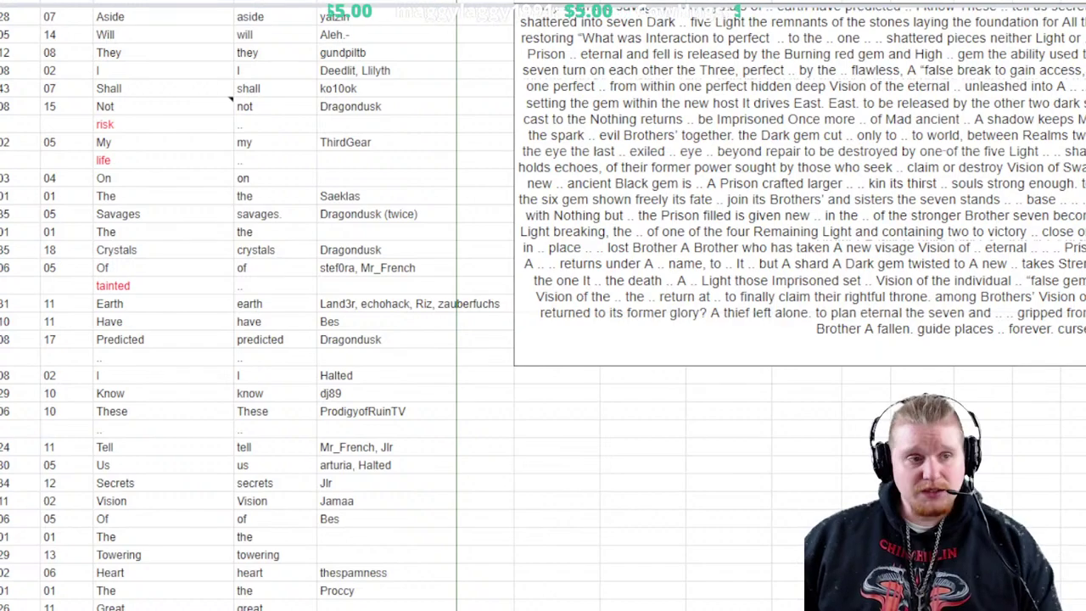
scroll(255, 305, "up", 11)
scroll(255, 305, "down", 7)
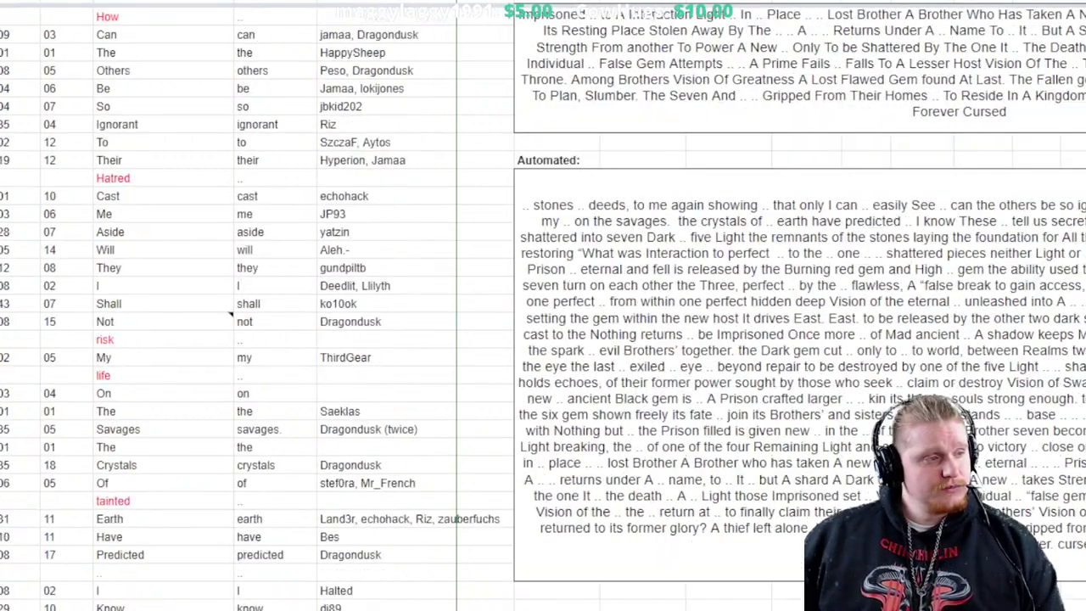
scroll(255, 306, "down", 6)
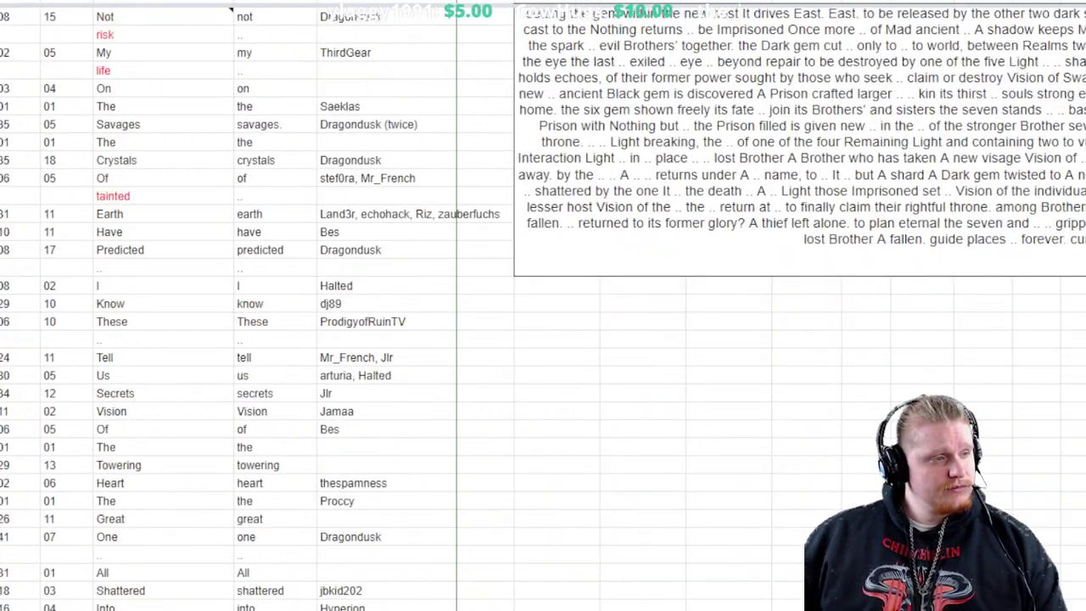
scroll(255, 306, "down", 5)
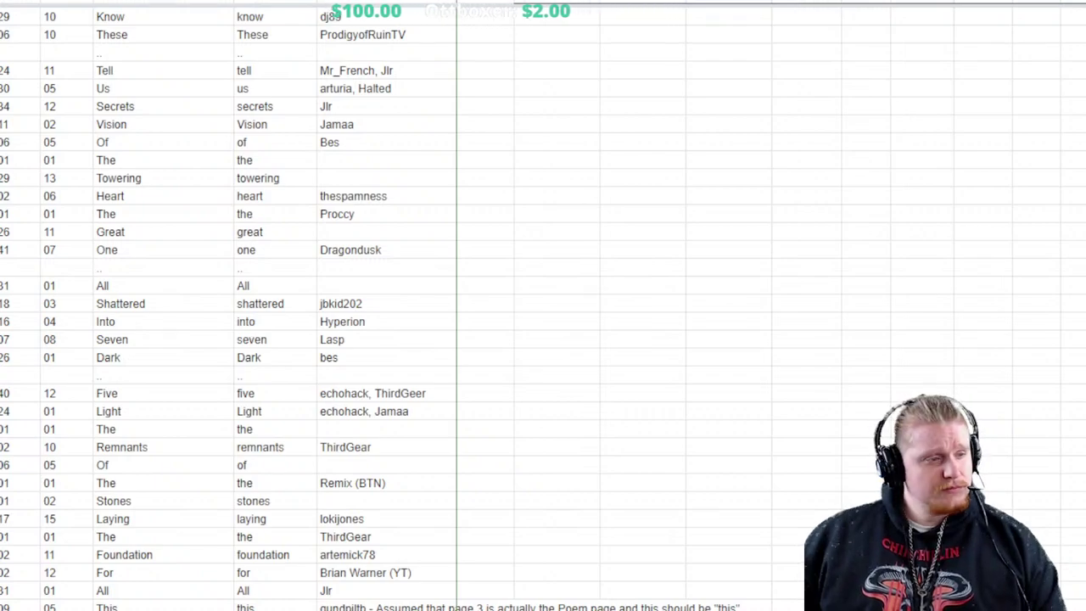
scroll(254, 305, "down", 2)
scroll(254, 305, "up", 4)
scroll(255, 305, "down", 3)
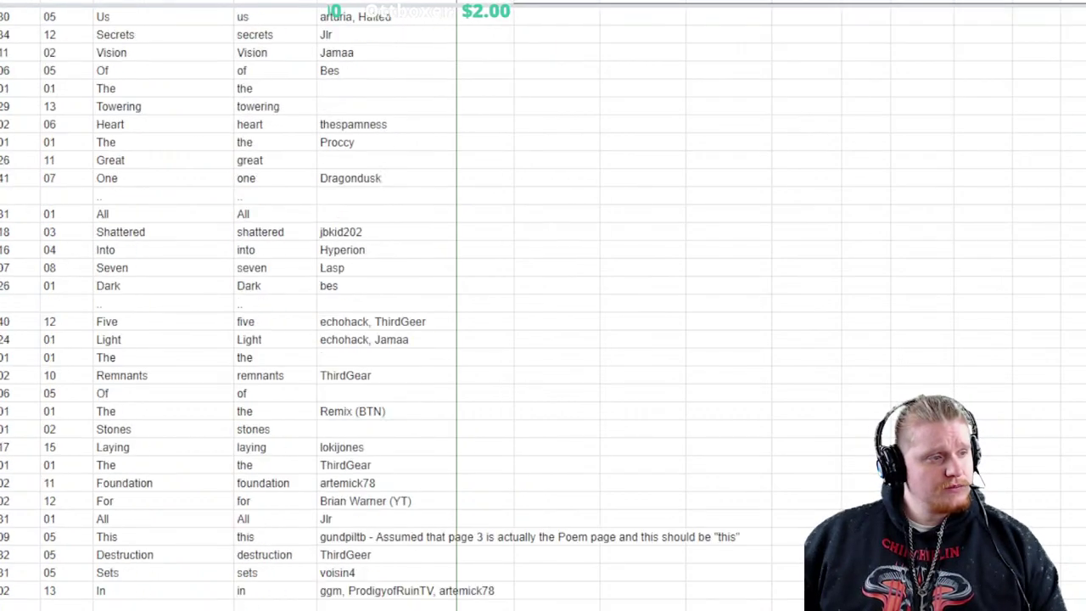
scroll(255, 305, "up", 4)
scroll(254, 305, "up", 10)
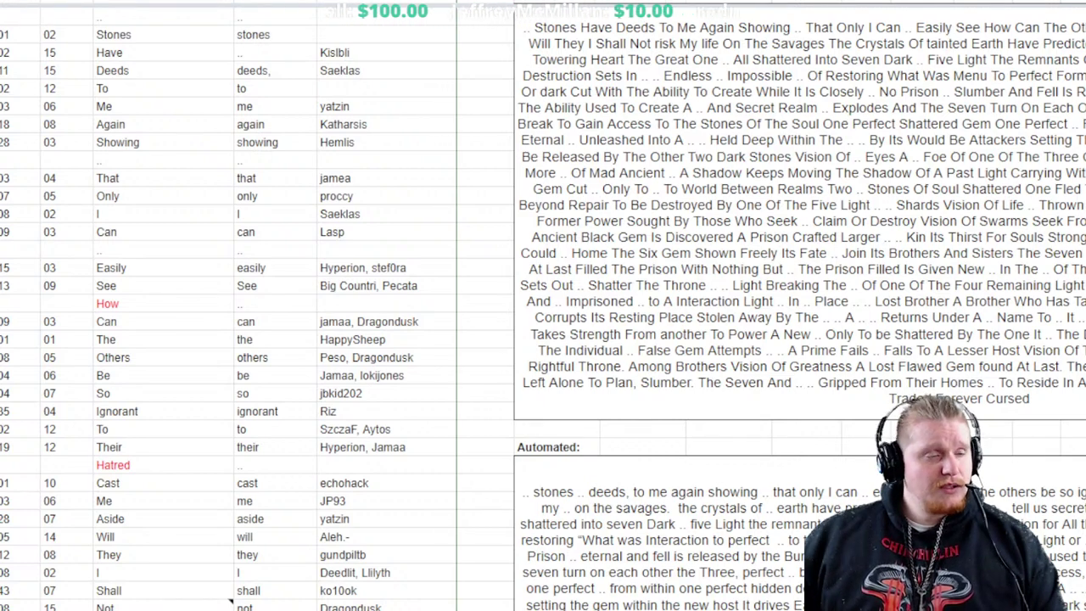
scroll(543, 305, "down", 3)
scroll(543, 305, "up", 3)
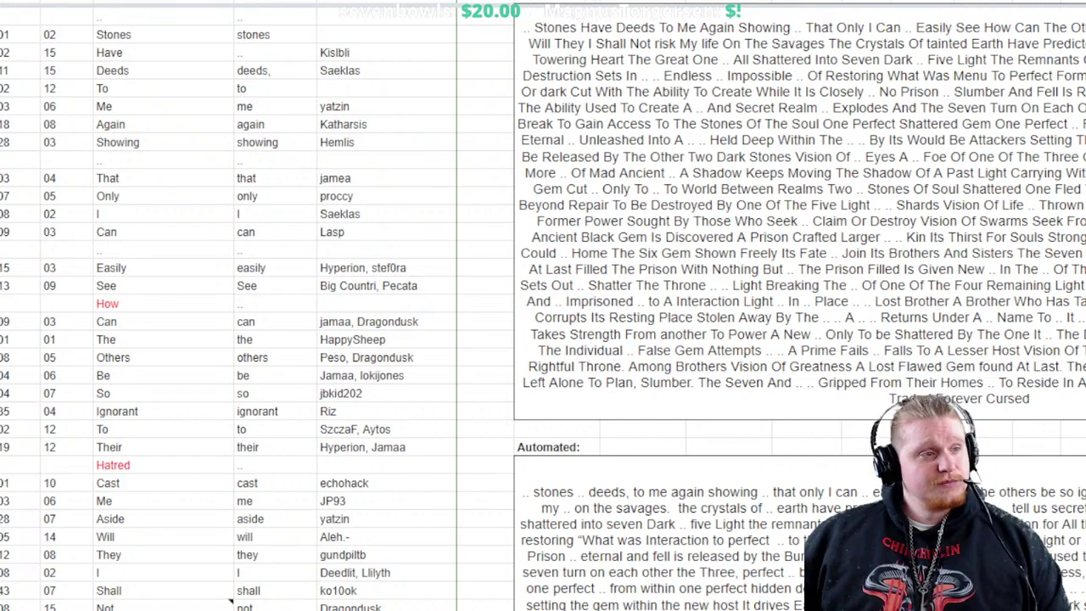
scroll(543, 305, "down", 5)
scroll(543, 306, "up", 5)
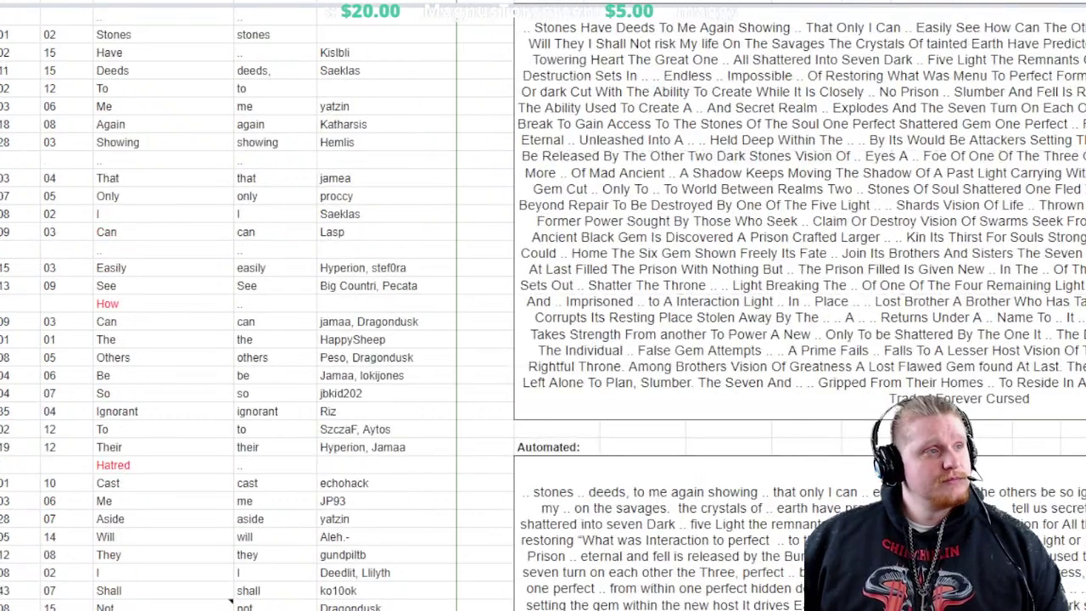
key("ctrl+t")
key("ctrl+shift+Tab")
key("ctrl+Tab")
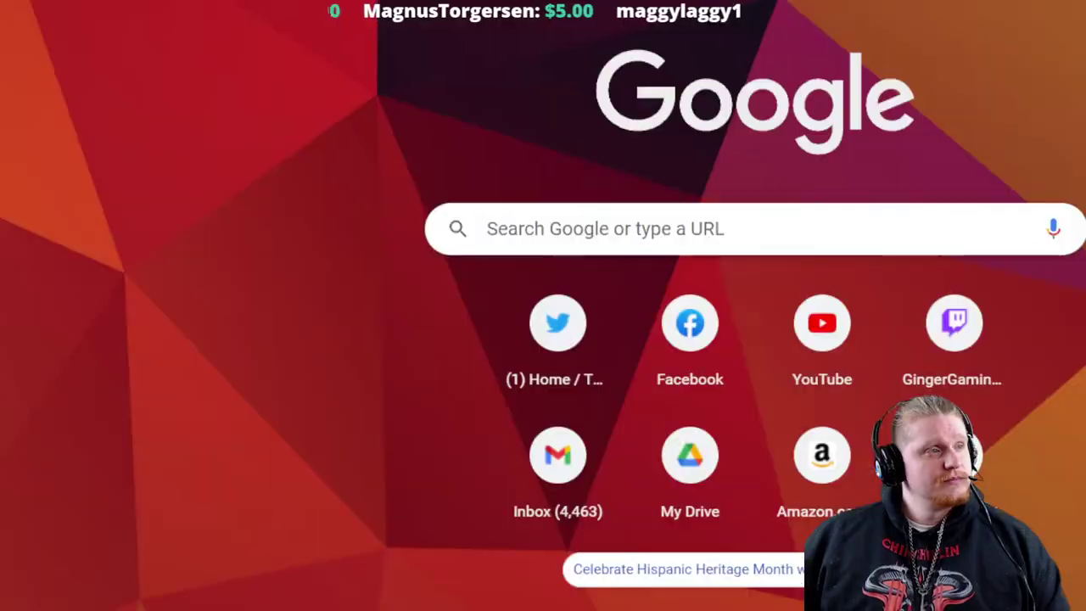
key("ctrl+shift+Tab")
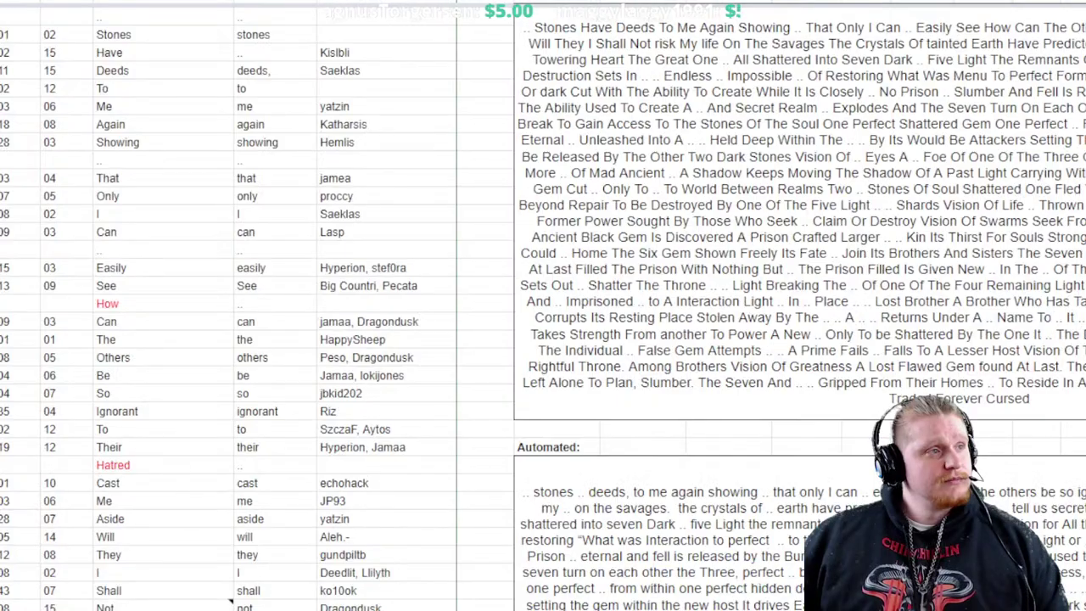
key("ctrl+Tab")
key("ctrl+shift+Tab")
key("ctrl+Tab")
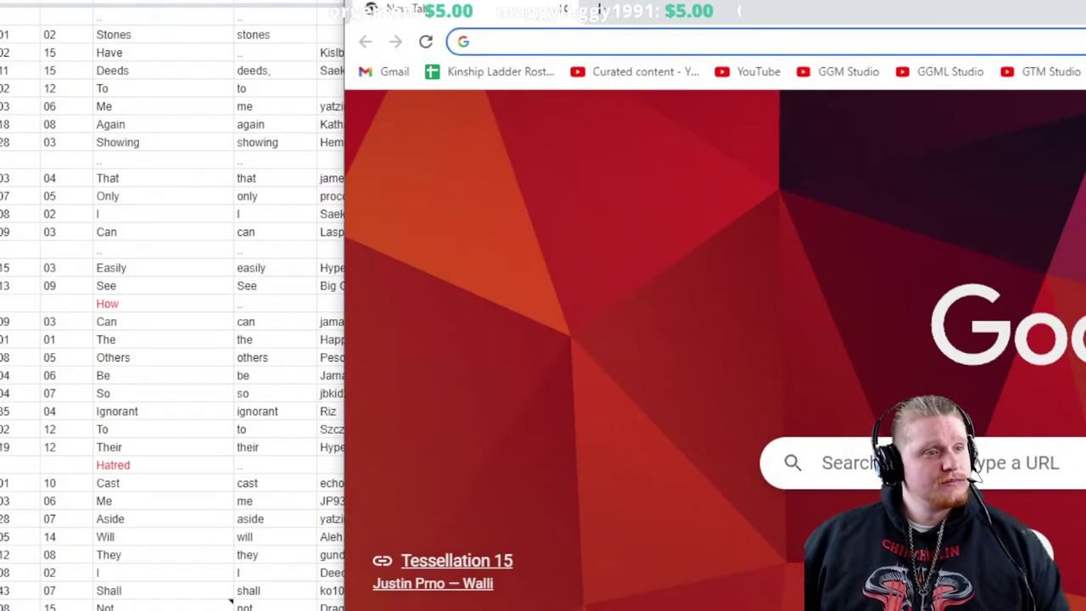
left_click_drag(801, 14, 528, 60)
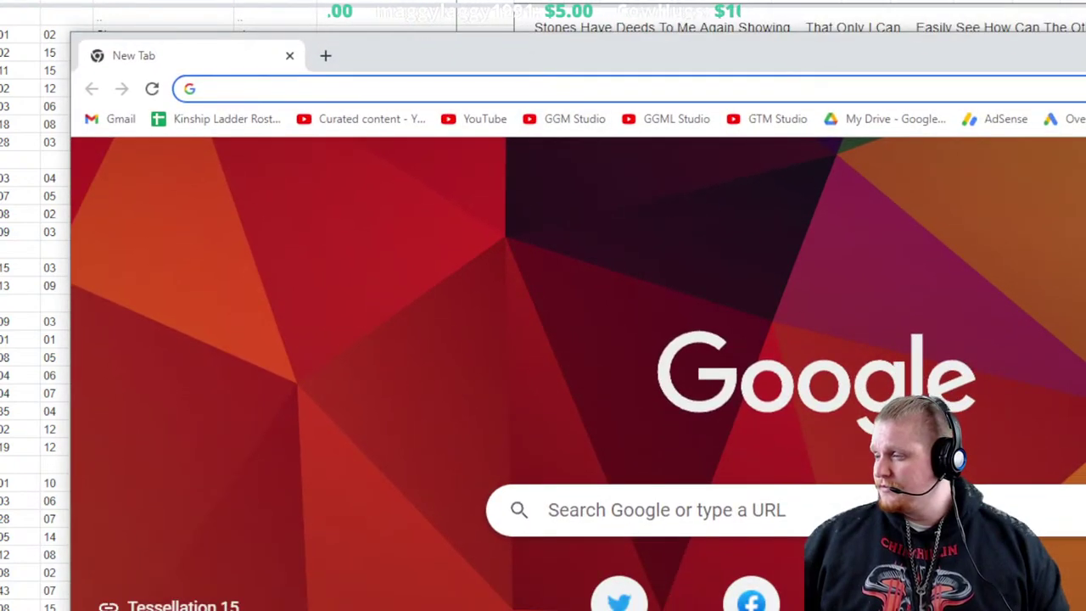
key("ctrl+w")
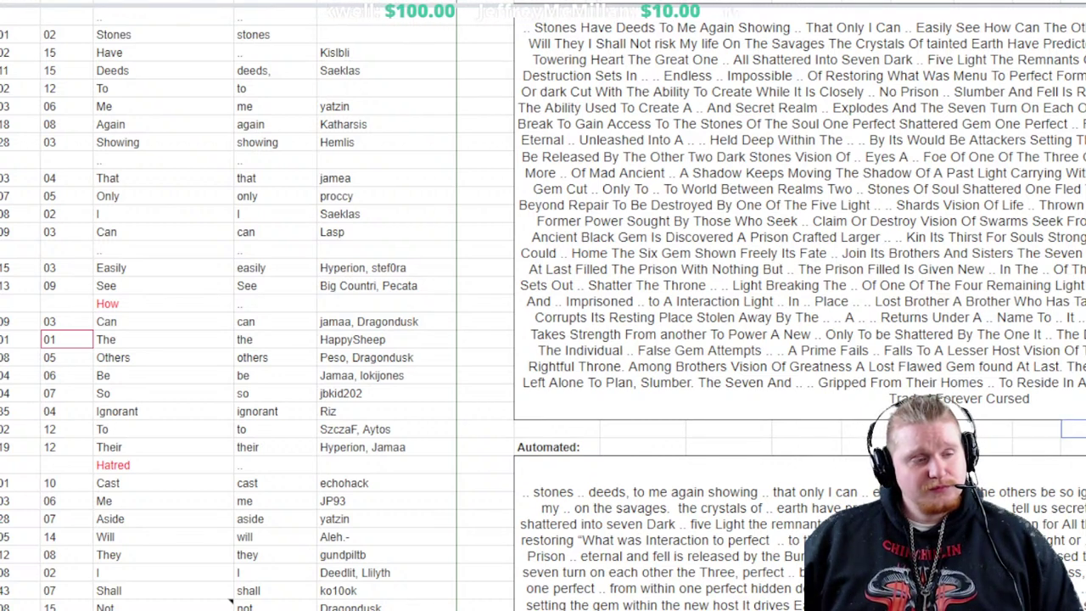
left_click(1036, 429)
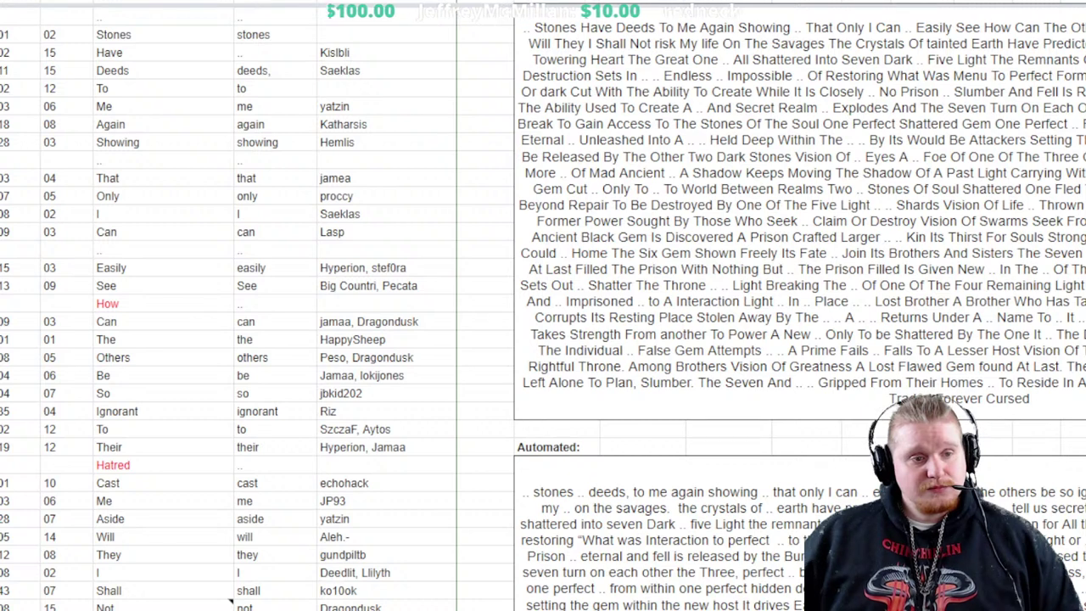